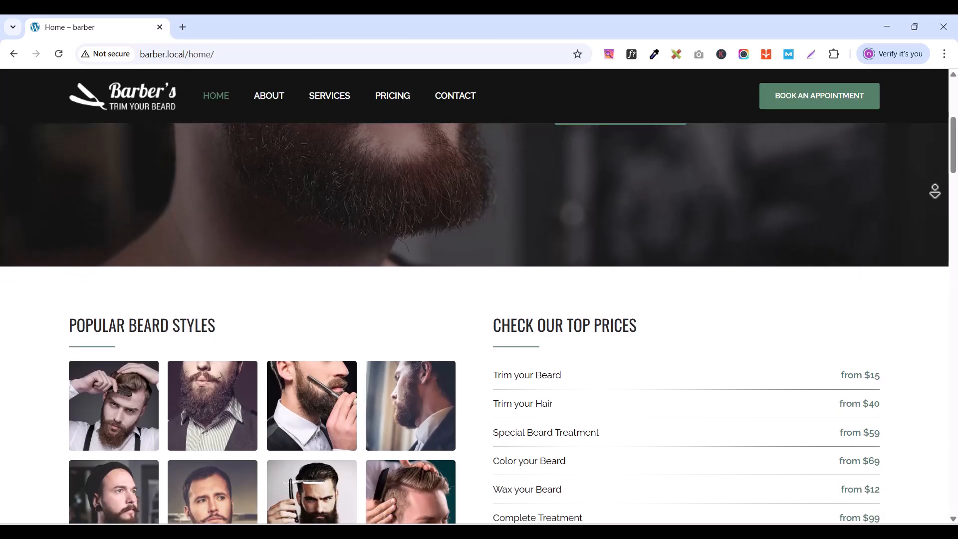
- Examine the finished barber homepage from the hero through beard styles, prices, opening hours, services, story, discount coupon and testimonials
scroll(935, 191, down, 3)
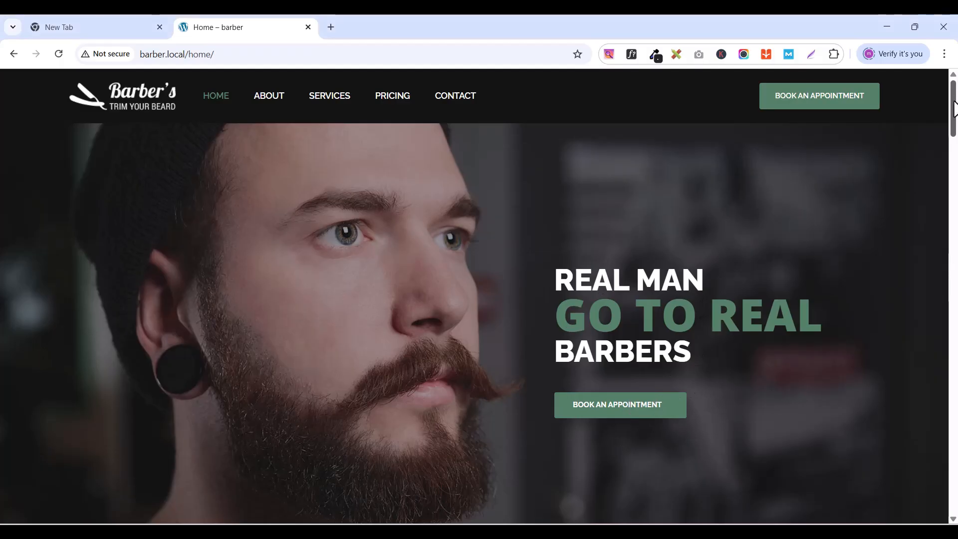
drag(954, 102, 953, 133)
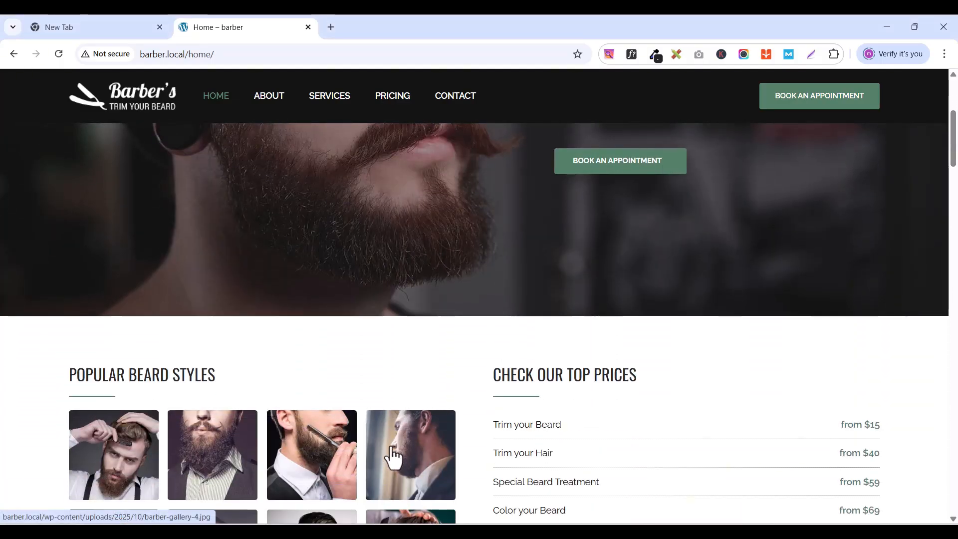
scroll(393, 457, down, 3)
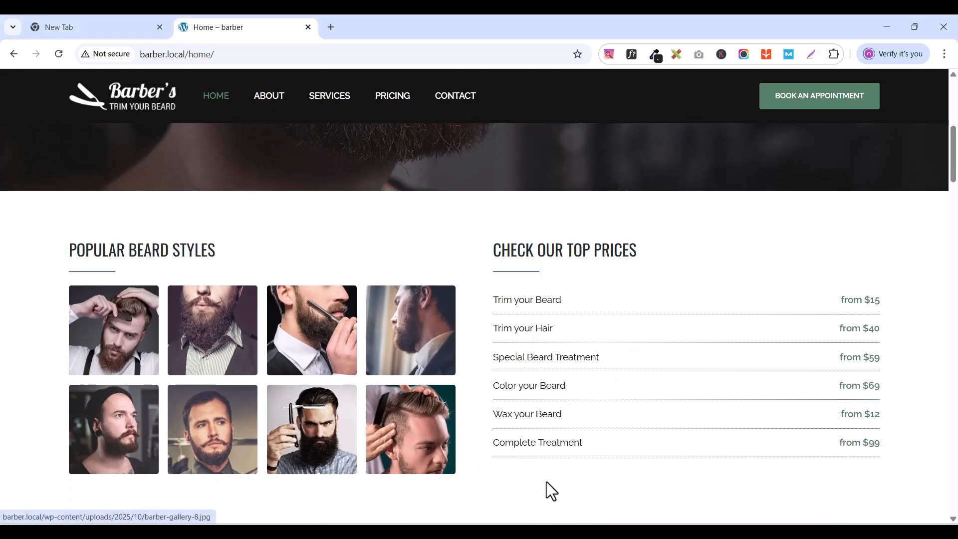
scroll(675, 426, down, 6)
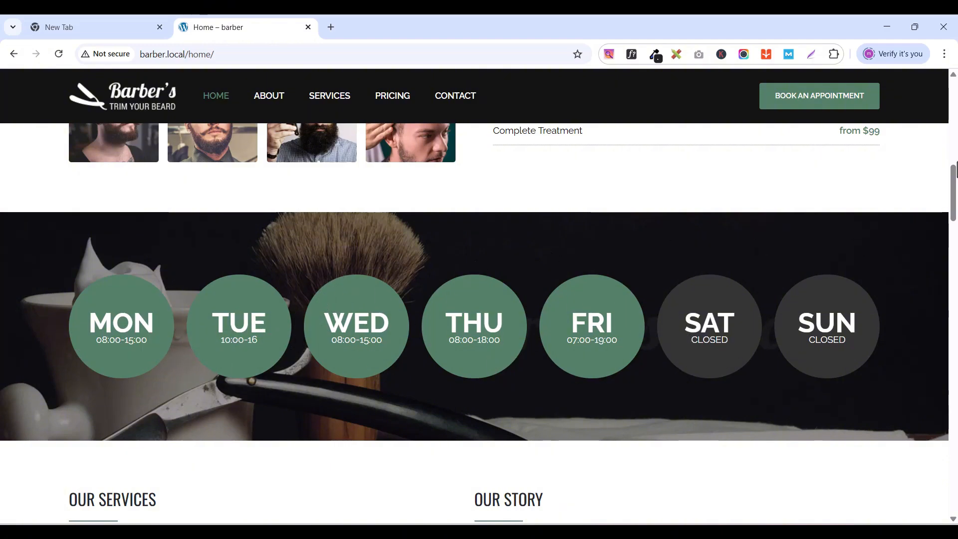
drag(957, 195, 957, 235)
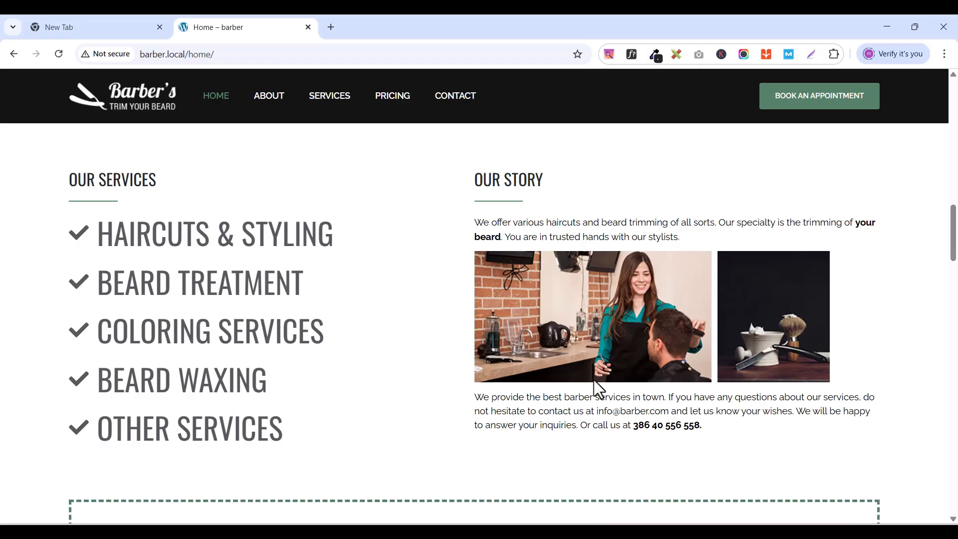
scroll(560, 386, down, 2)
scroll(555, 376, down, 1)
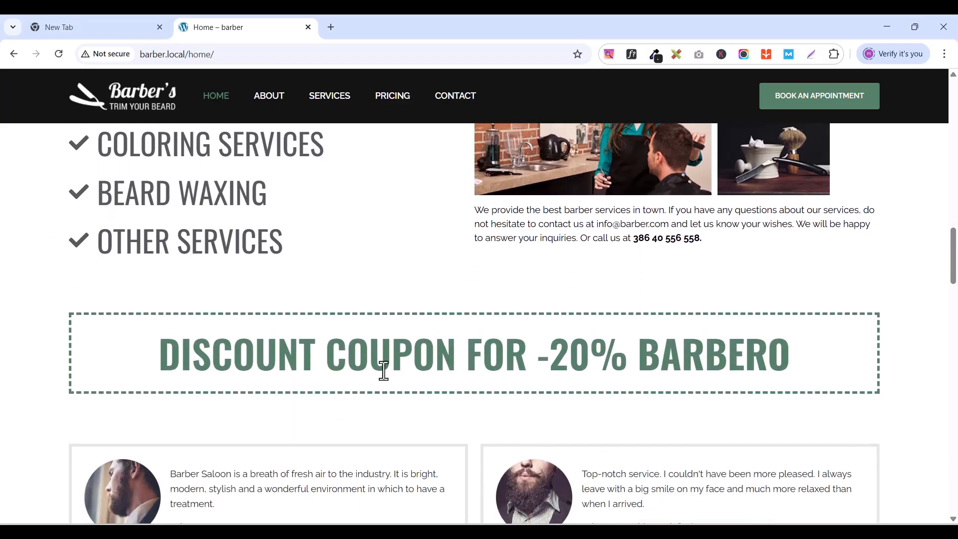
scroll(646, 370, down, 3)
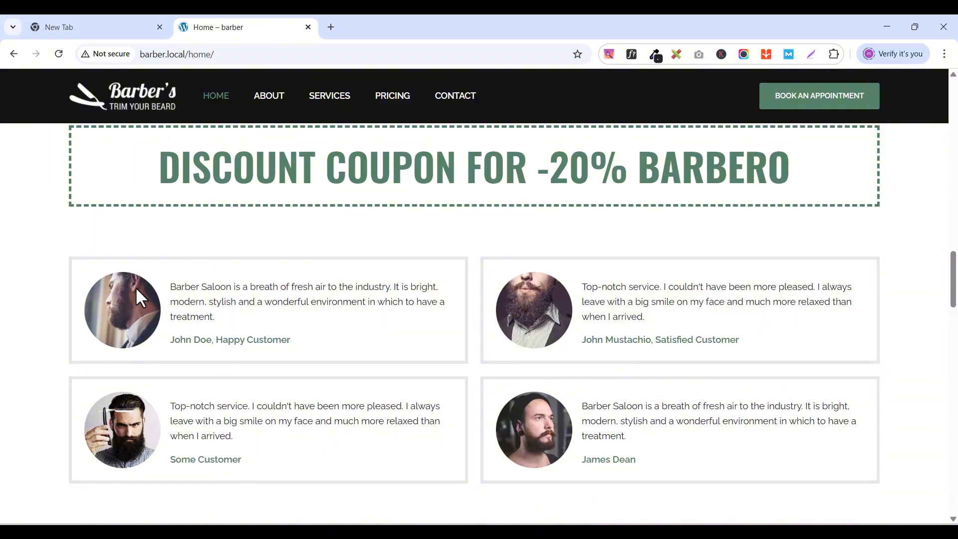
scroll(660, 320, down, 4)
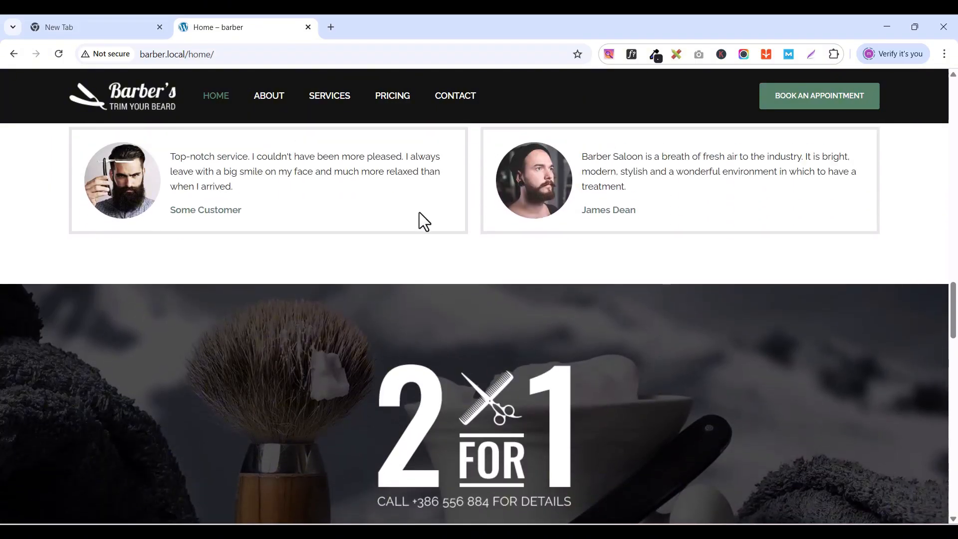
- Examine the rest of the barber homepage: 2 for 1 banner, brand logos, barbers and stylists, and barbershop stories down to the page end
scroll(434, 223, down, 1)
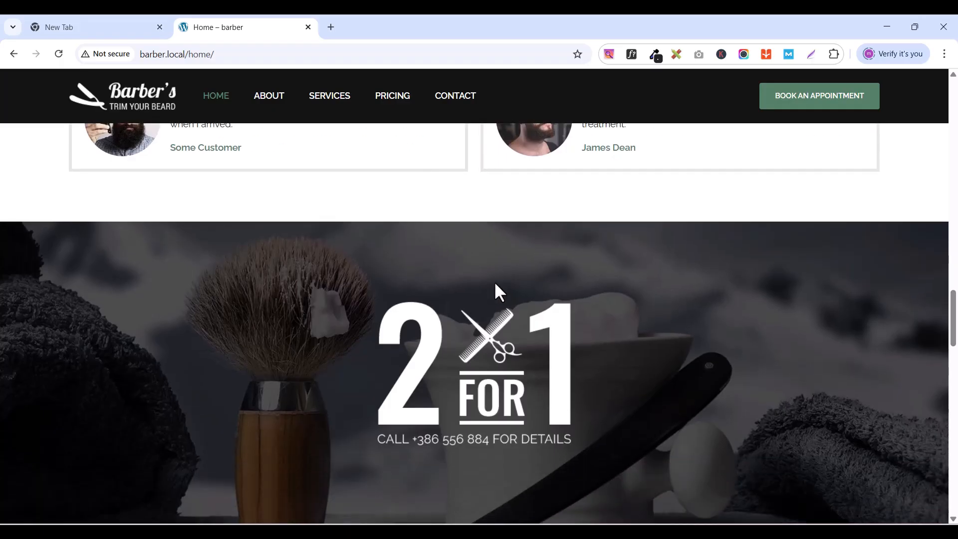
scroll(221, 343, down, 2)
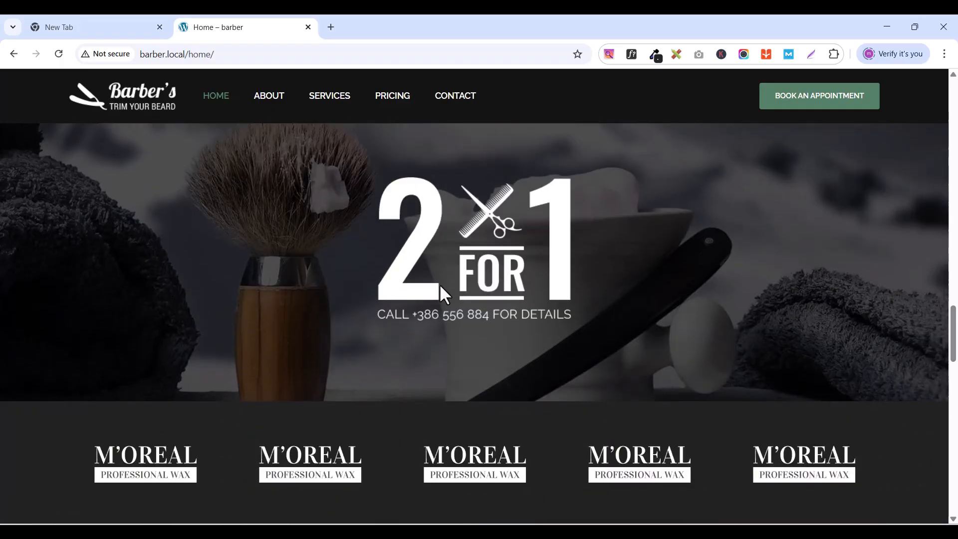
scroll(439, 289, down, 2)
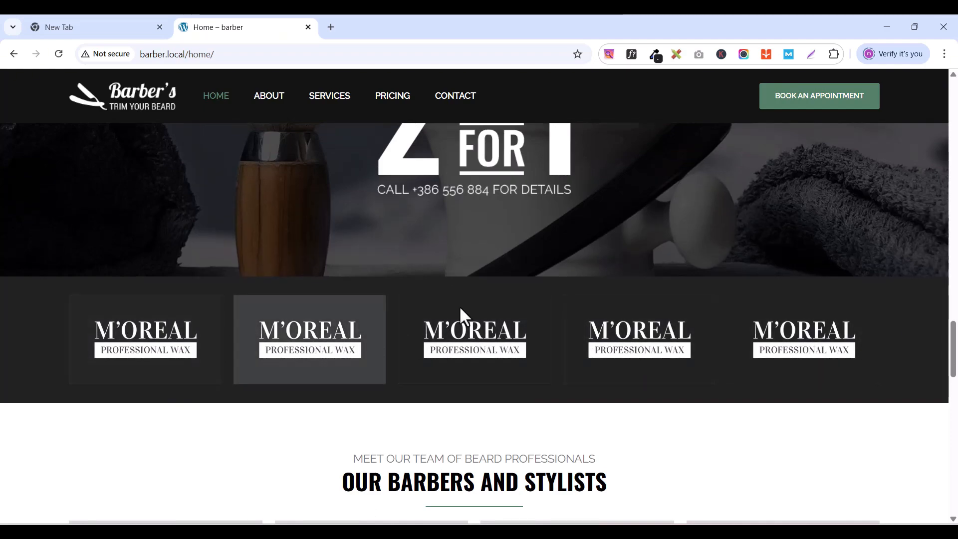
scroll(484, 300, down, 2)
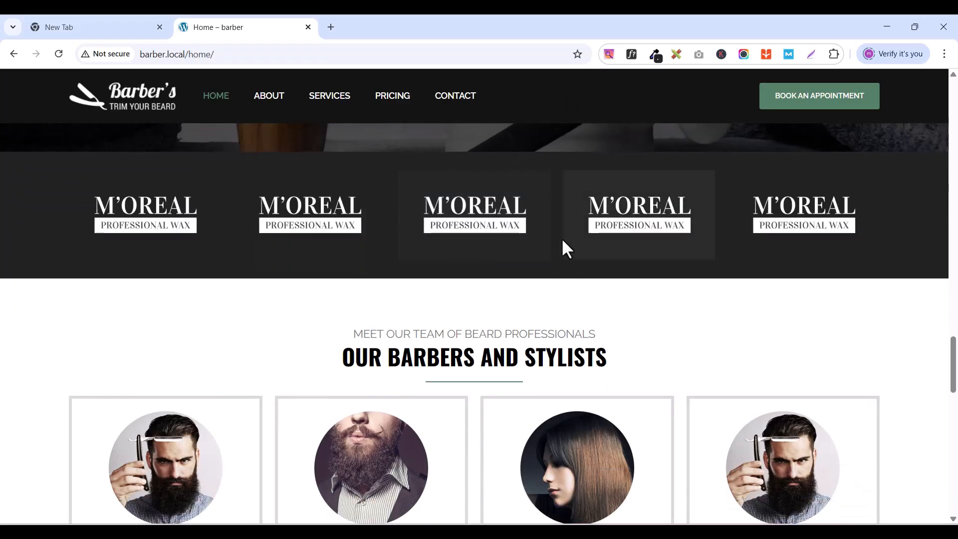
scroll(366, 225, down, 1)
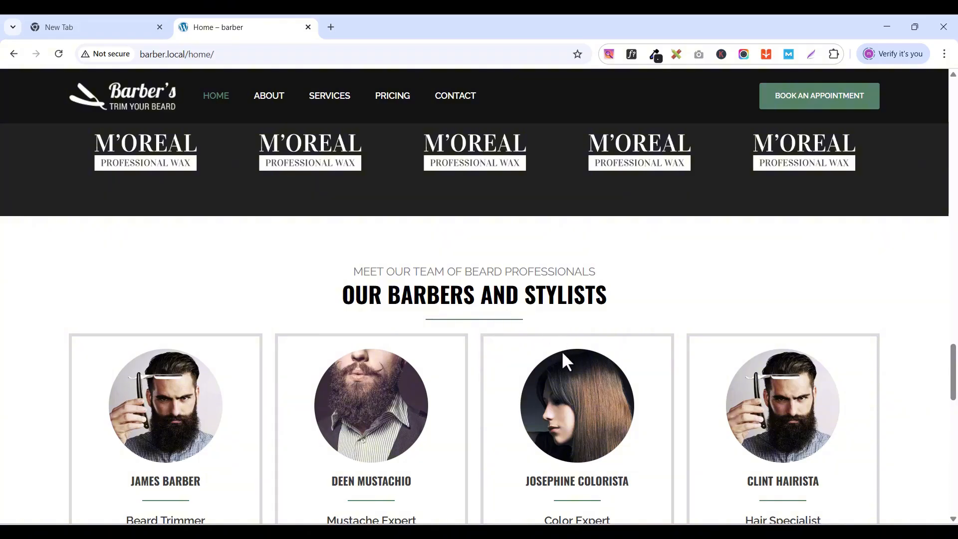
scroll(565, 360, down, 2)
scroll(108, 373, down, 3)
scroll(158, 280, up, 3)
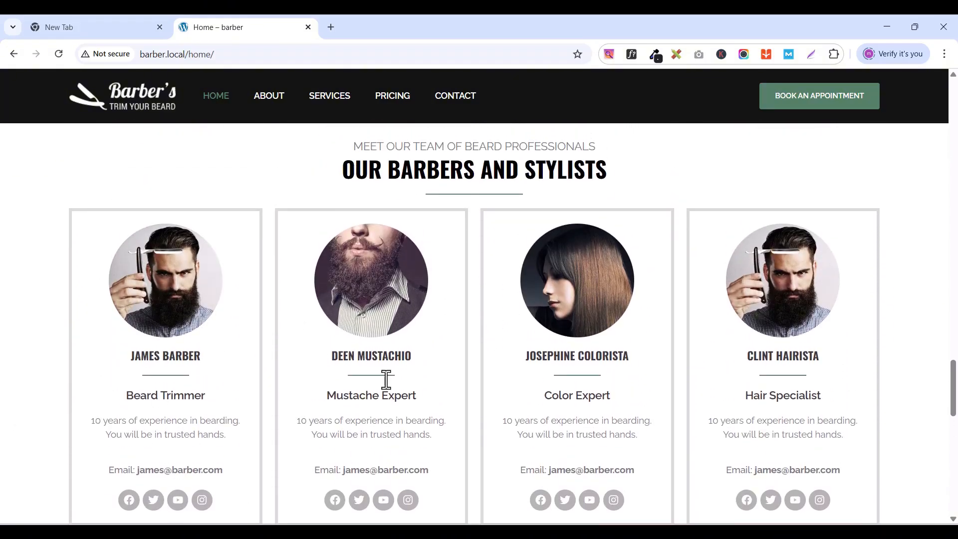
scroll(484, 351, down, 2)
scroll(515, 303, down, 2)
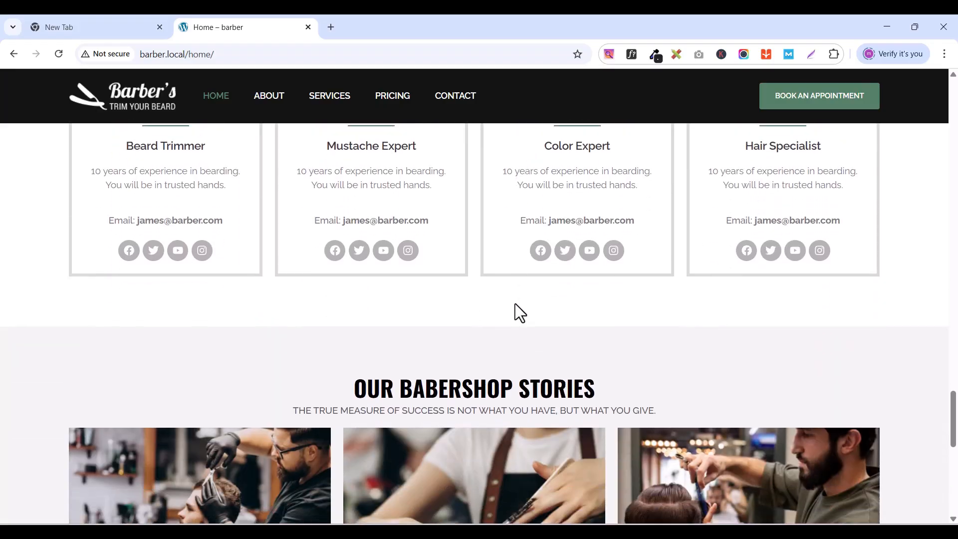
scroll(502, 356, down, 2)
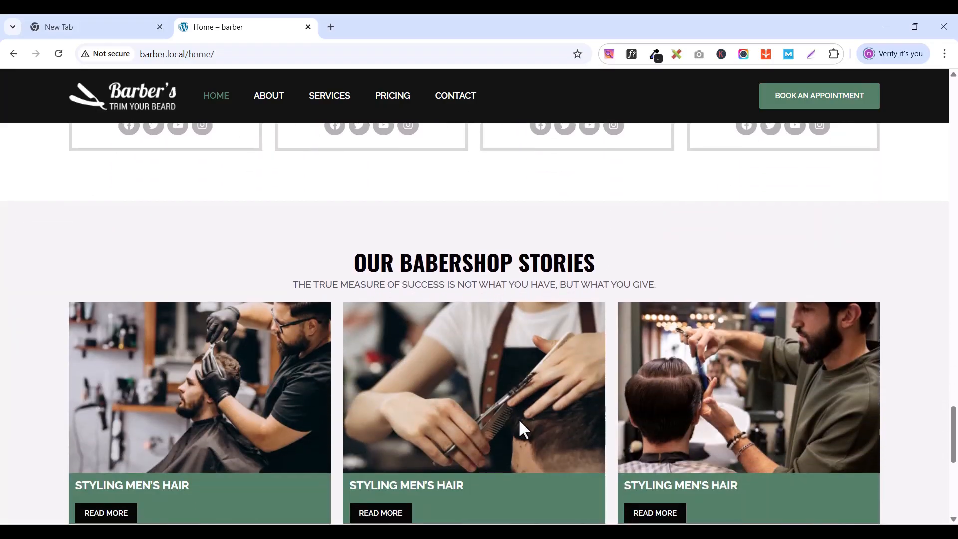
scroll(549, 419, down, 1)
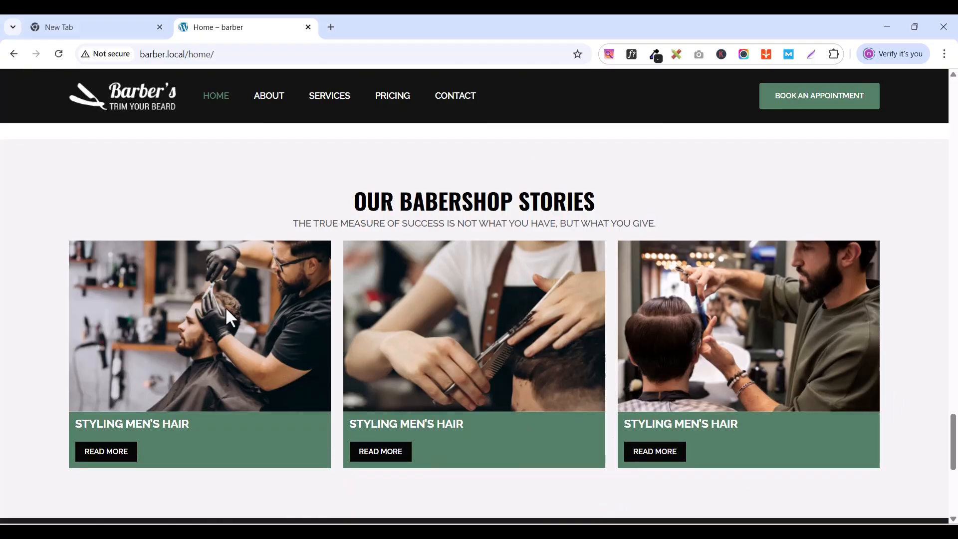
scroll(479, 357, down, 5)
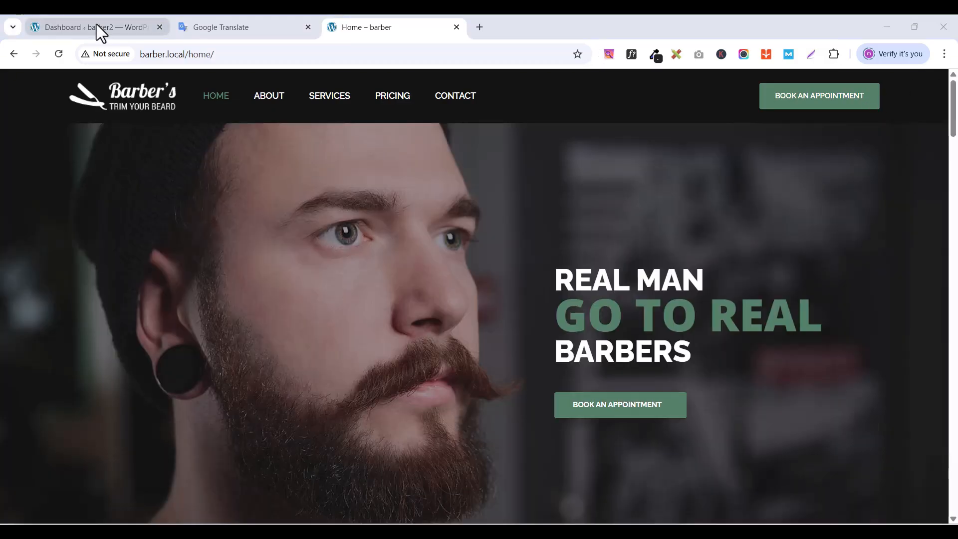
- Review the installed theme and plugins in the barber2 WordPress dashboard, including the pages for adding new themes and plugins
click(96, 30)
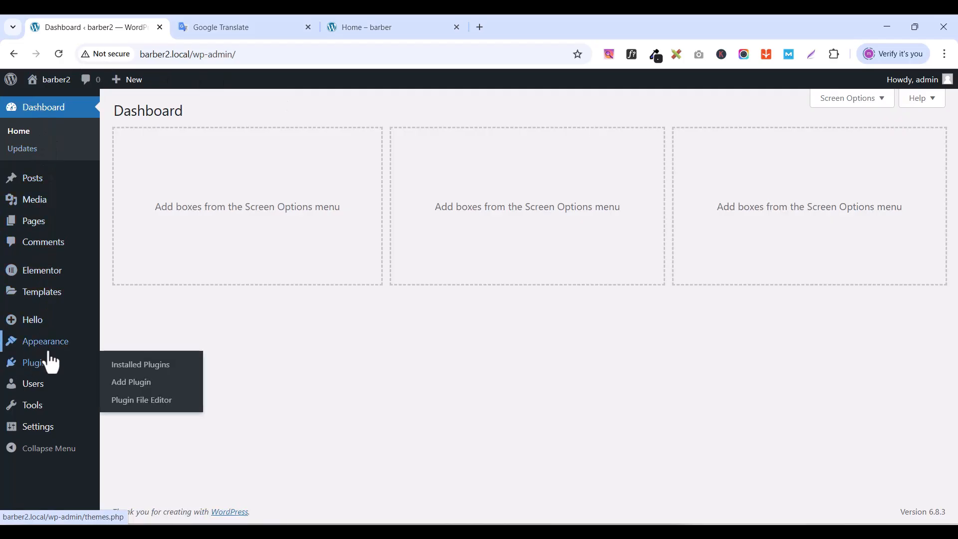
mouse_move(40, 350)
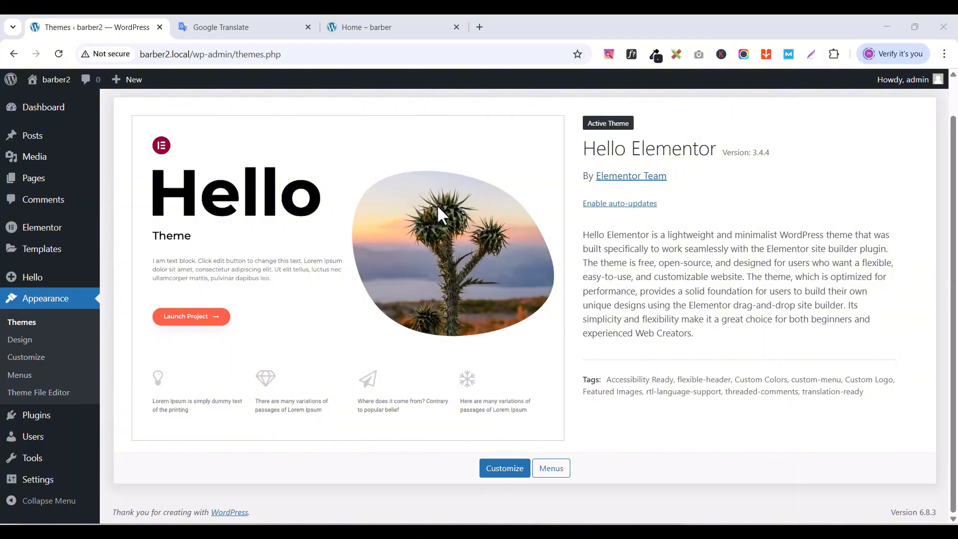
scroll(262, 391, up, 1)
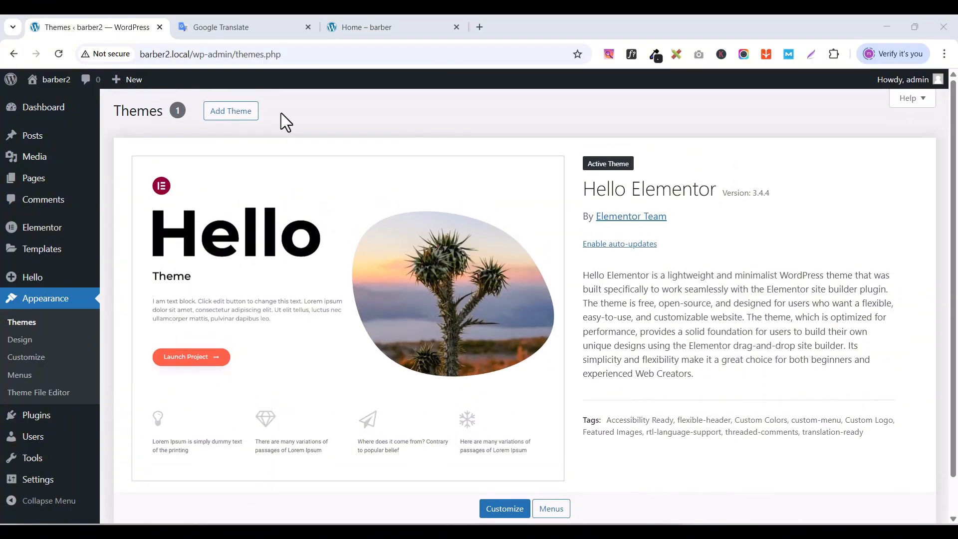
click(226, 113)
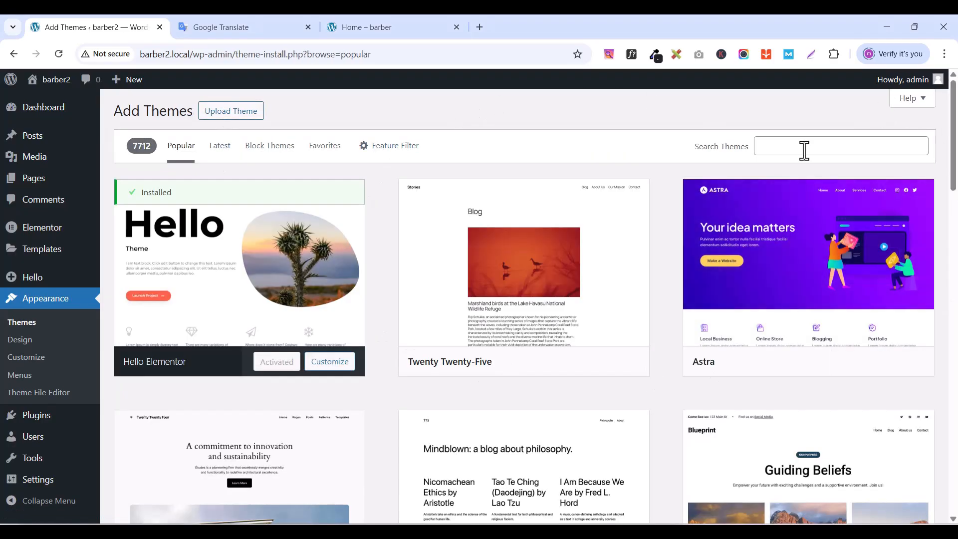
click(790, 146)
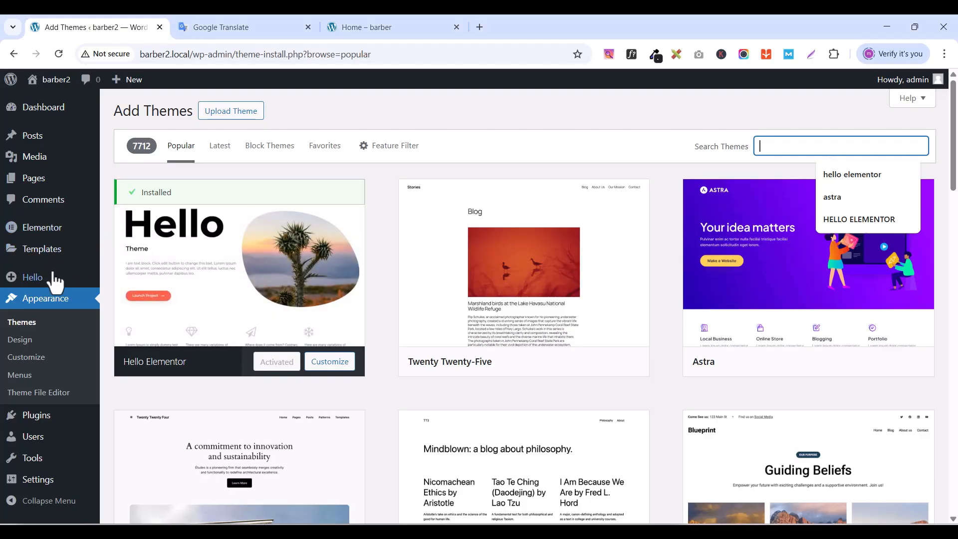
click(36, 421)
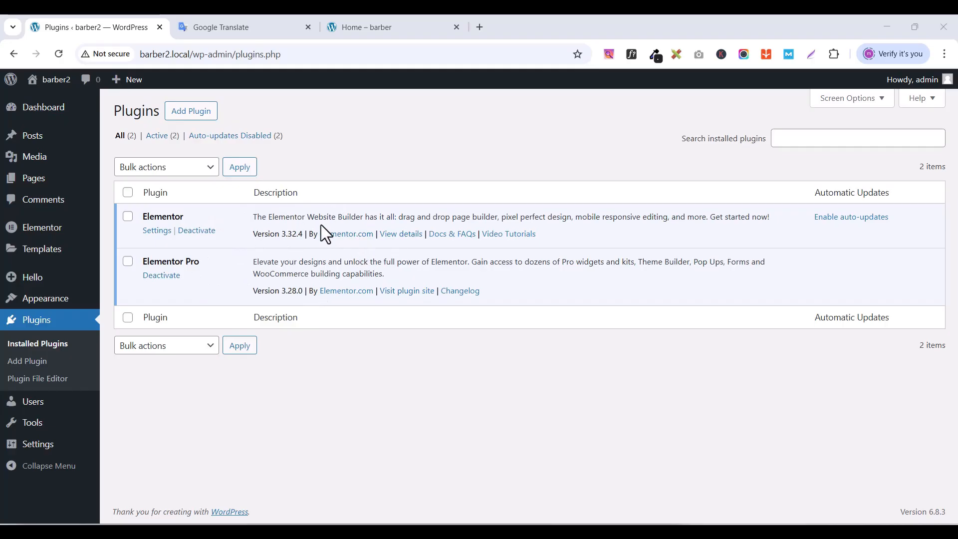
click(185, 114)
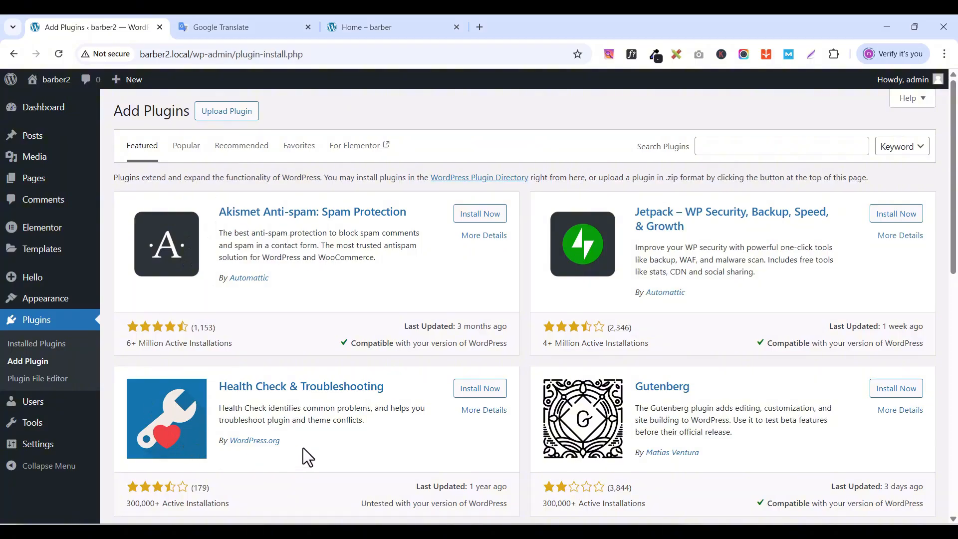
- Look through the barber images in the media library and check the site's list of pages
mouse_move(31, 160)
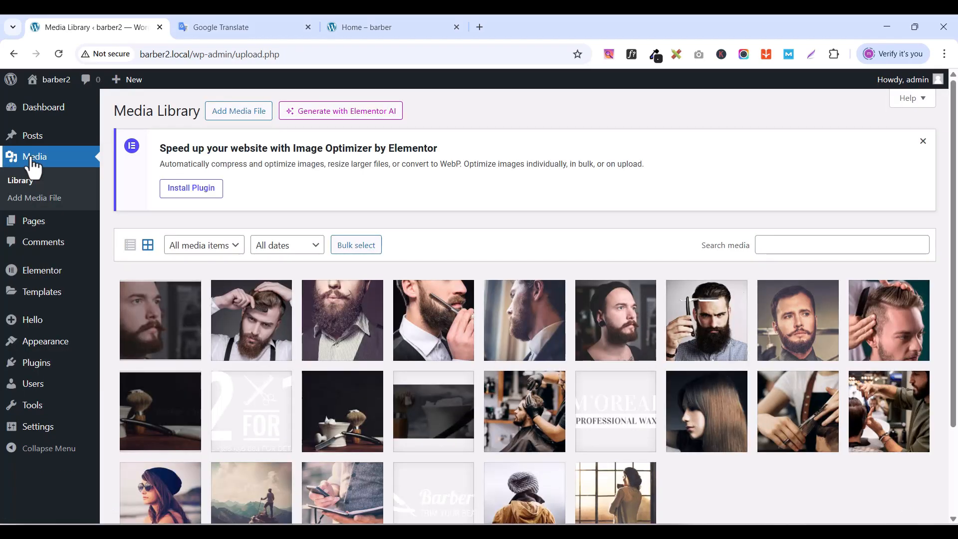
scroll(644, 349, down, 2)
scroll(656, 333, up, 2)
scroll(500, 327, down, 3)
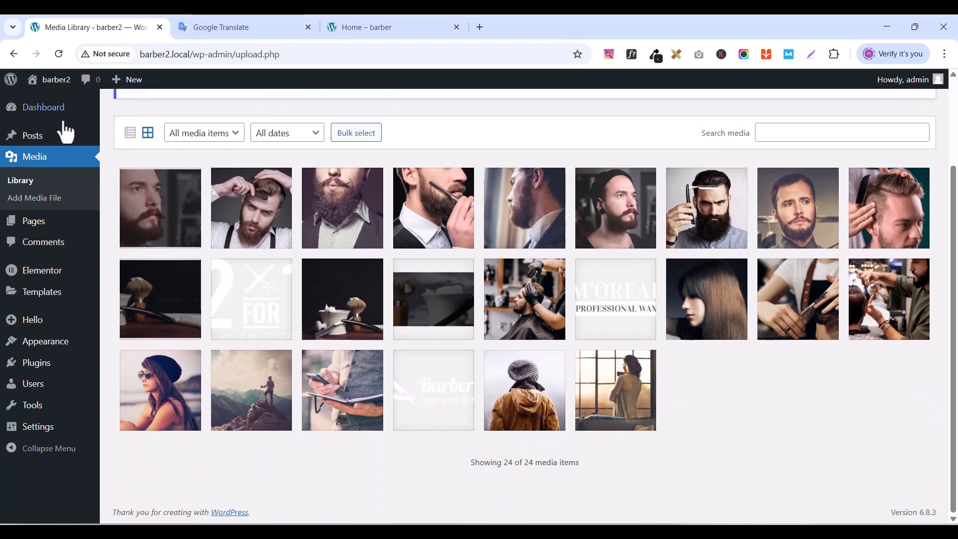
click(25, 228)
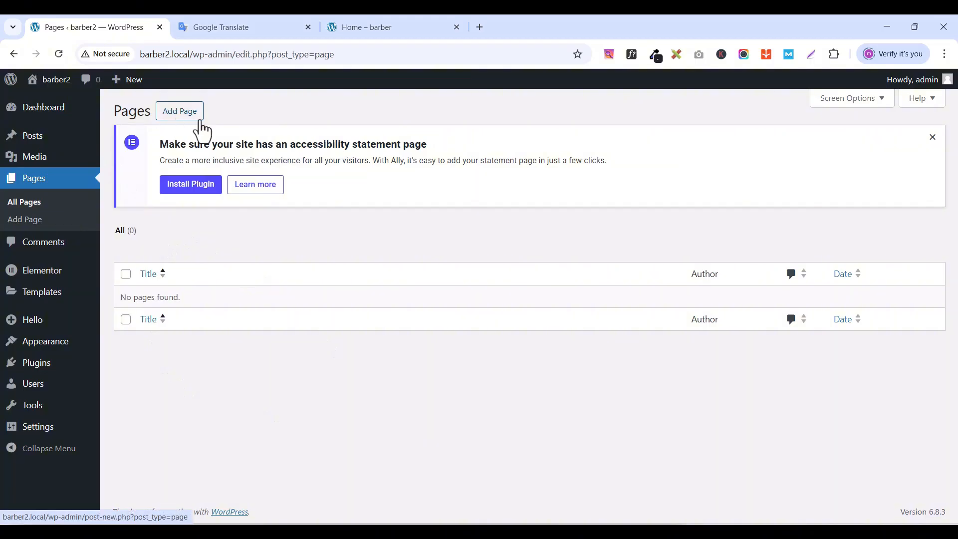
- Check the reference site's header, then create a blank header template in barber2's Theme Builder, closing the block library and the launchpad checklist
click(414, 27)
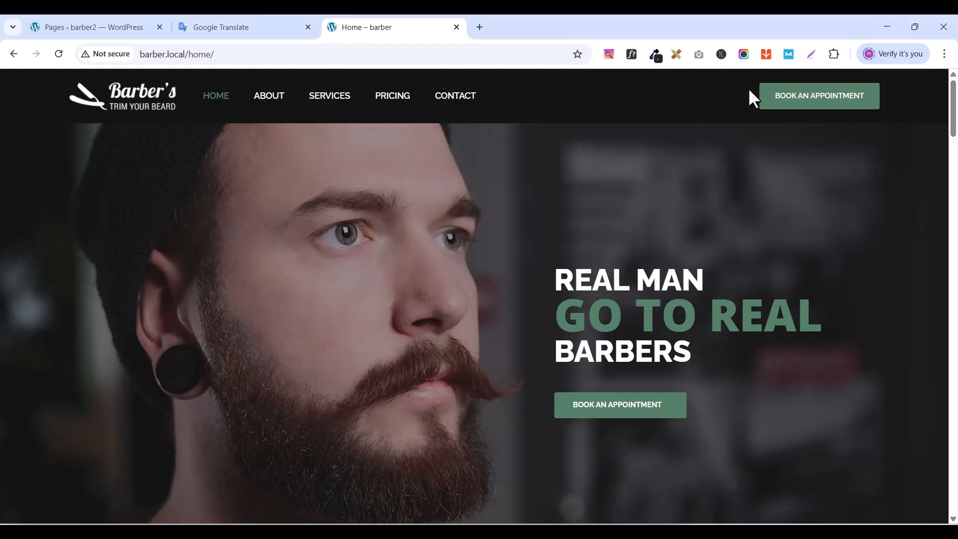
click(88, 31)
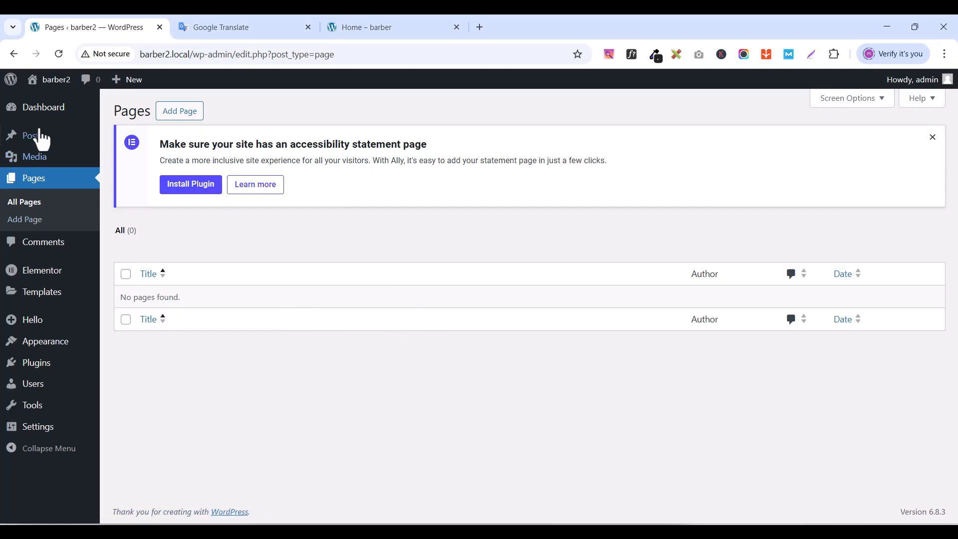
mouse_move(41, 301)
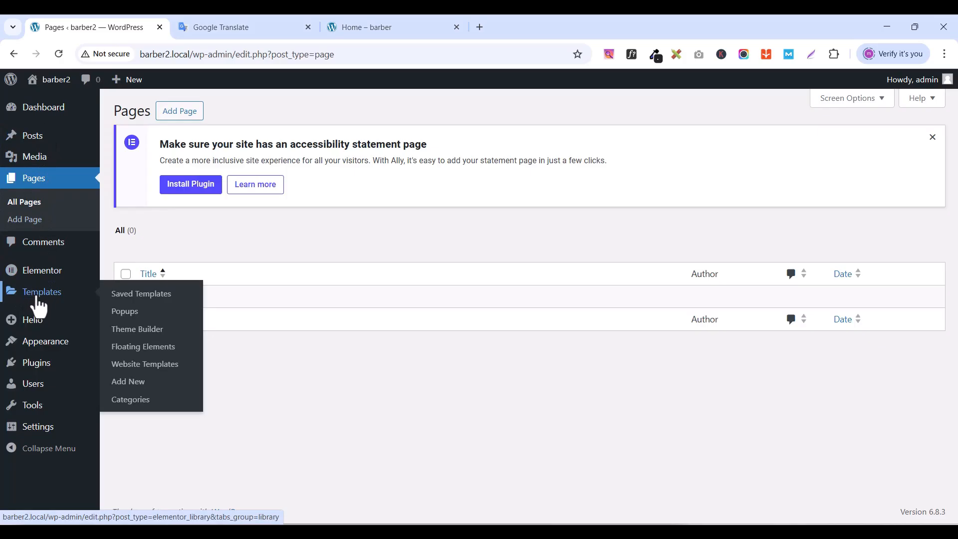
click(134, 332)
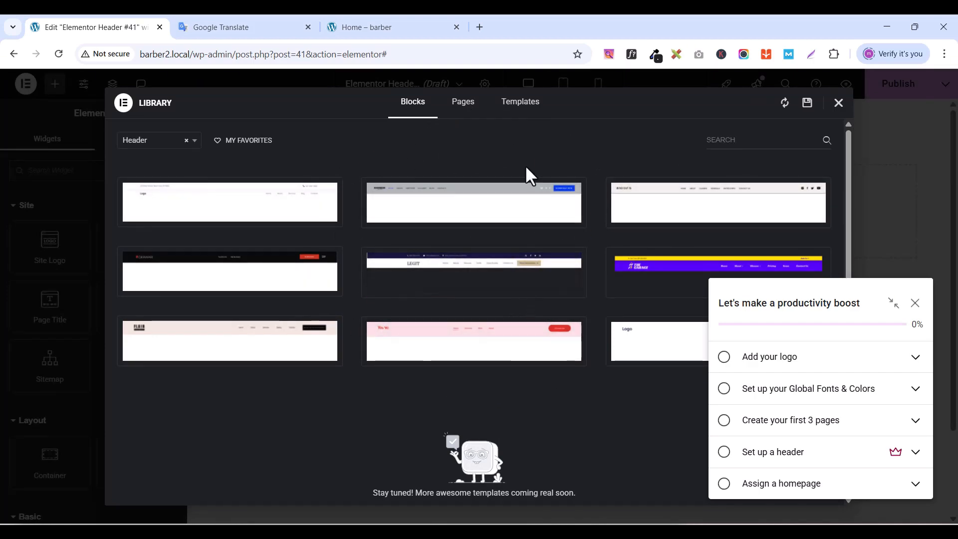
click(839, 104)
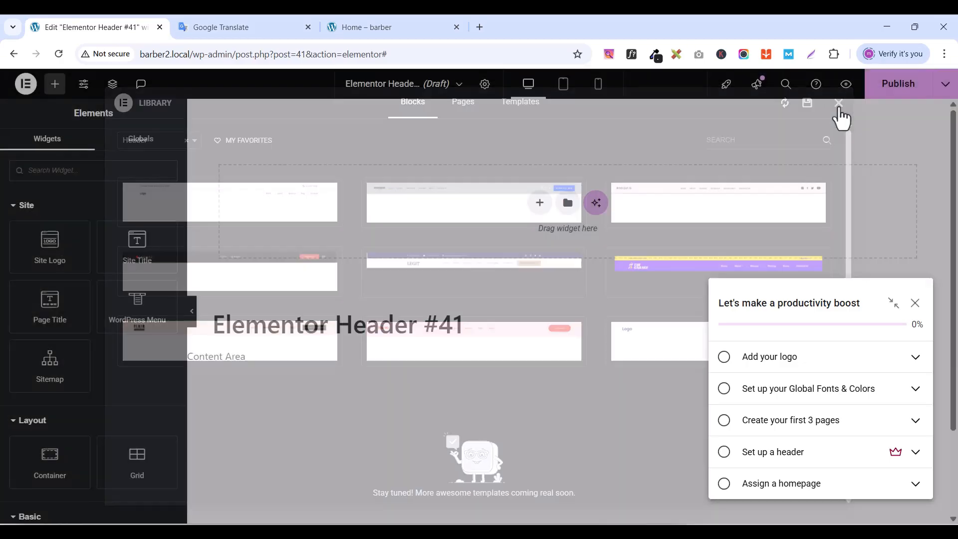
click(915, 304)
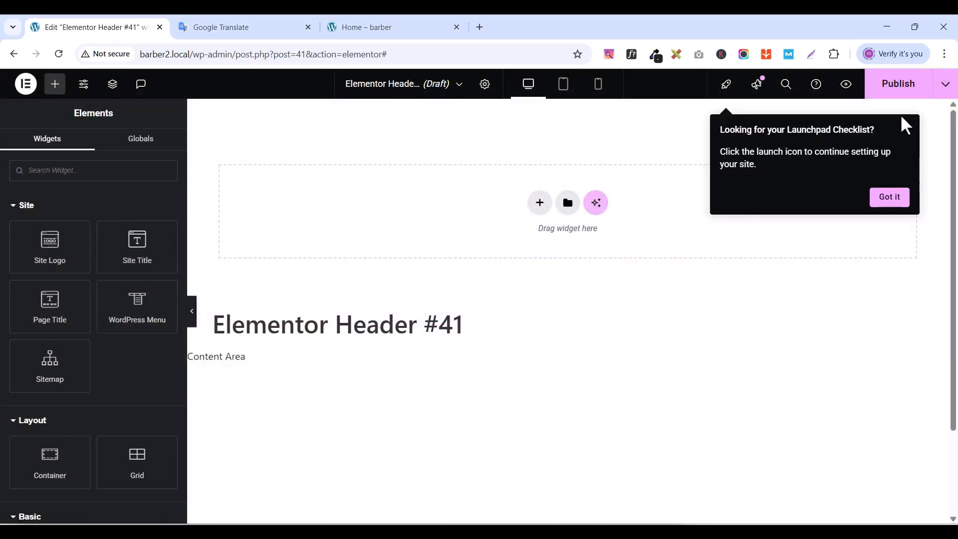
click(889, 198)
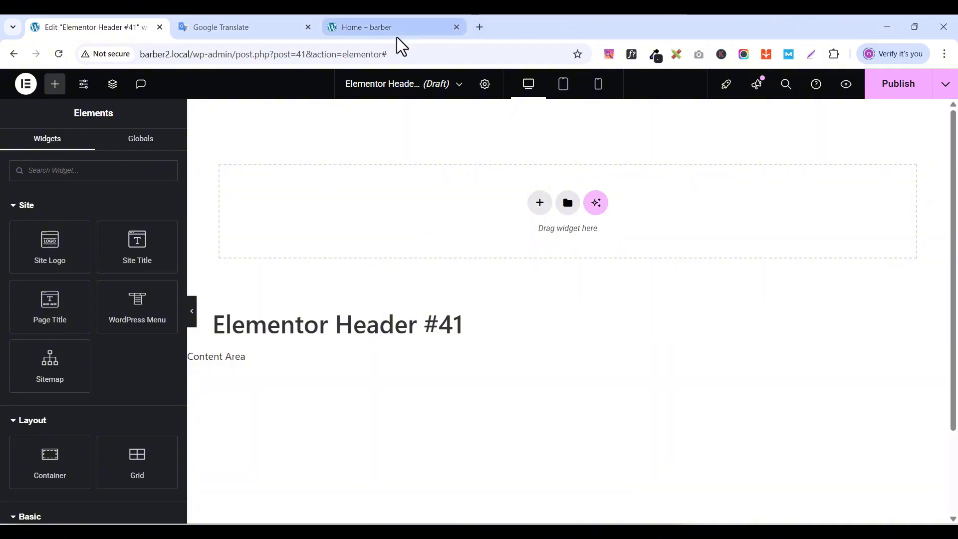
- Title the header template header1 and publish it with the display condition Include Entire Site
click(485, 86)
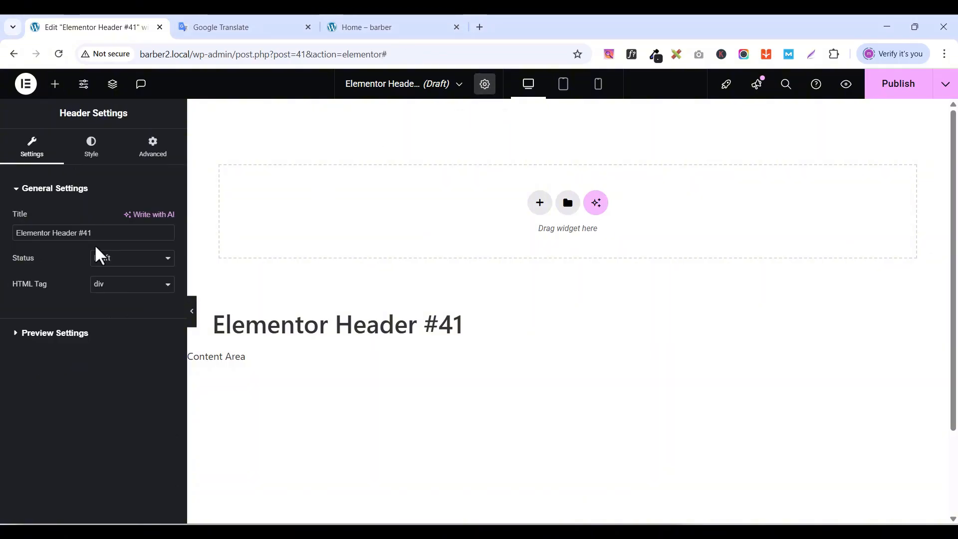
triple_click(75, 238)
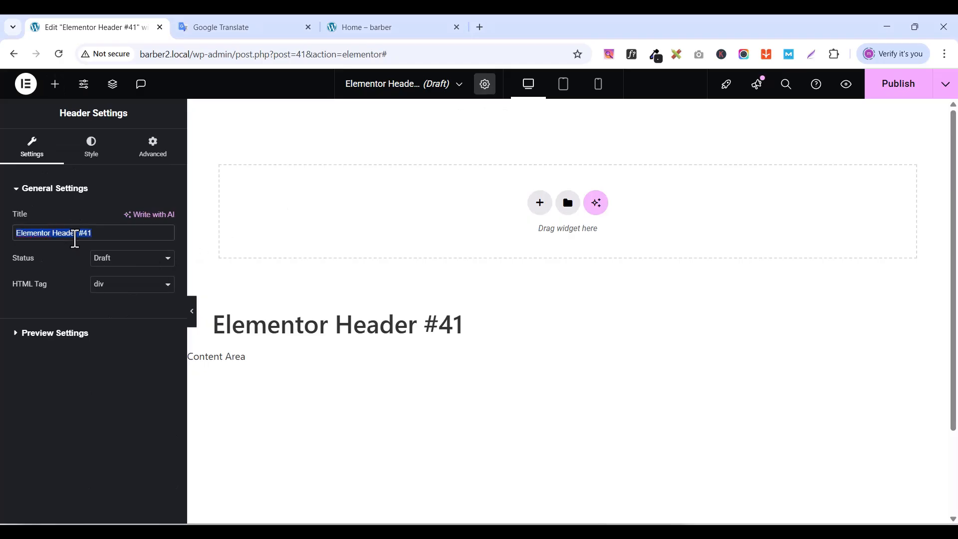
text(header1)
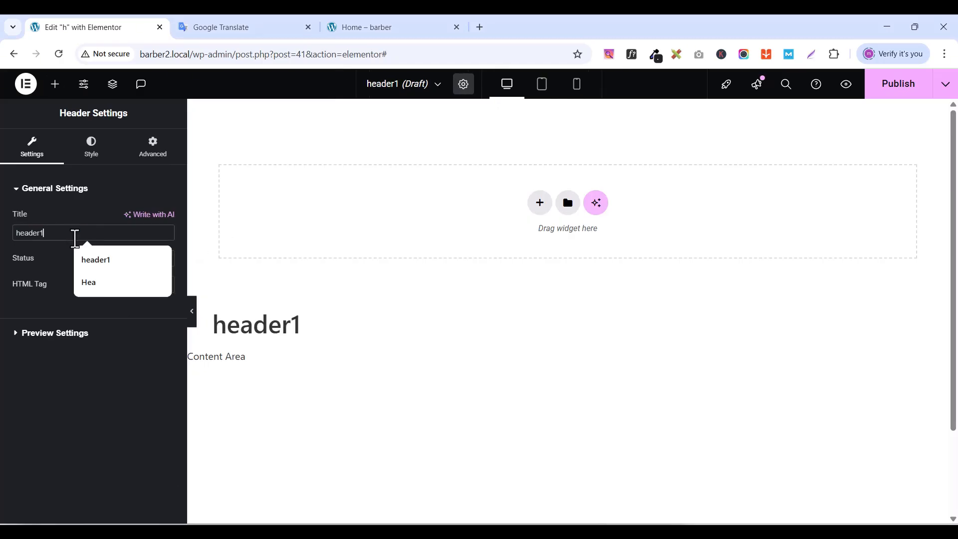
click(899, 86)
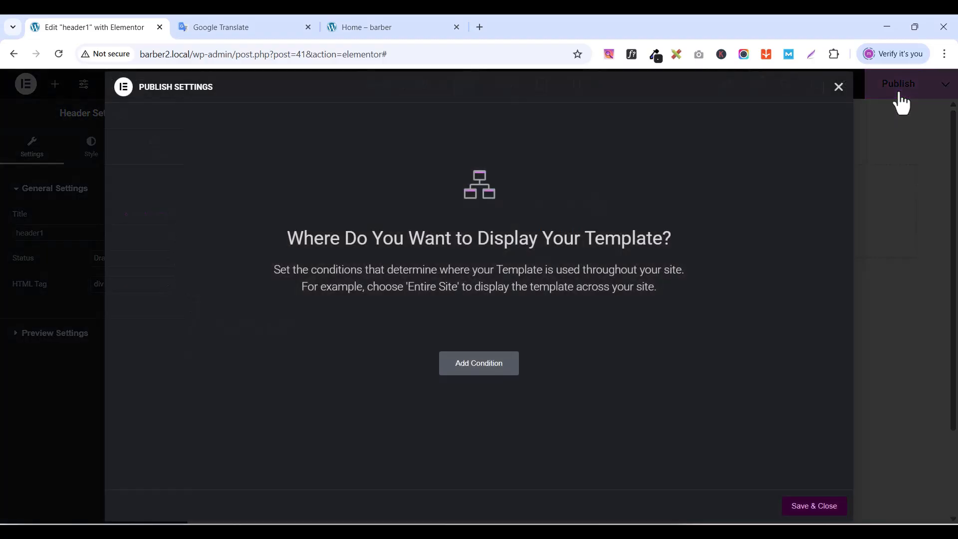
click(455, 366)
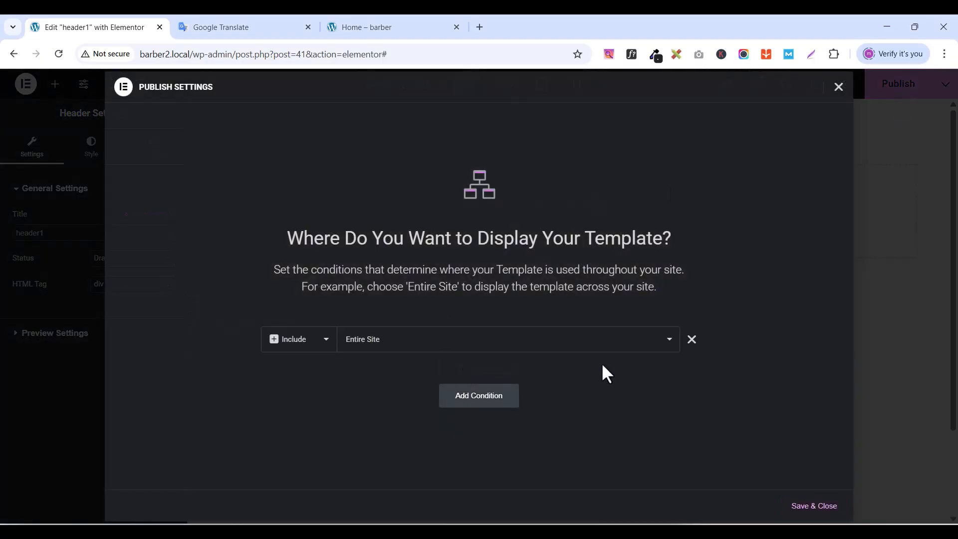
click(823, 505)
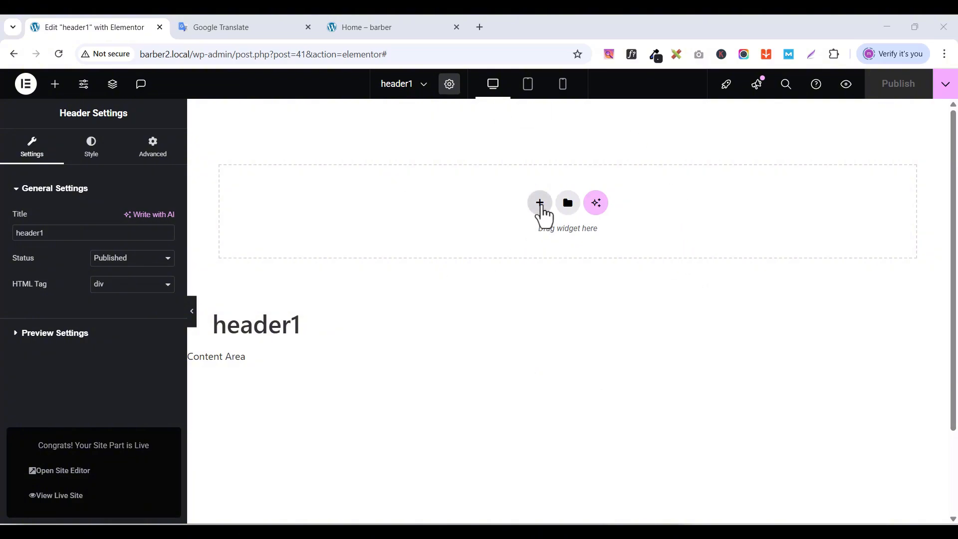
- Add a single-column flexbox container with downward direction to the header template
click(540, 204)
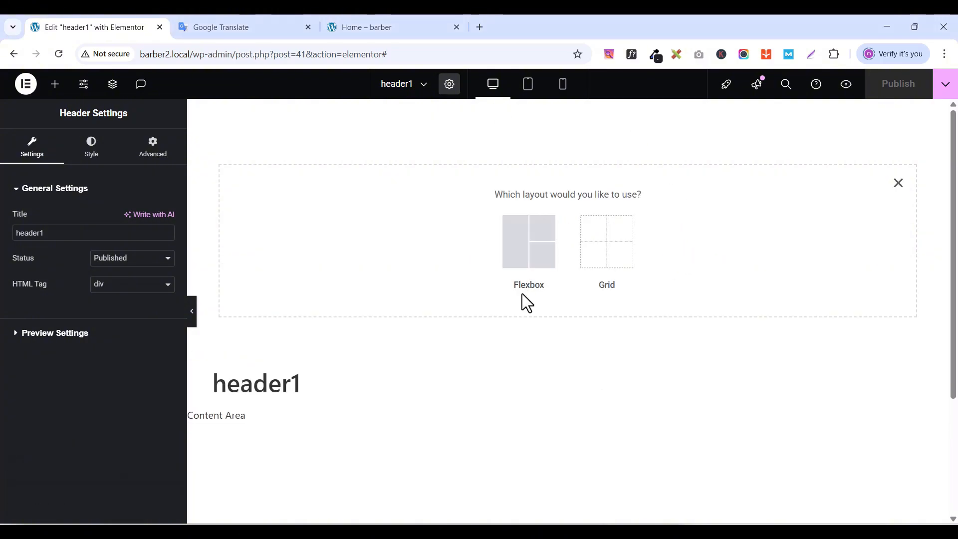
click(517, 252)
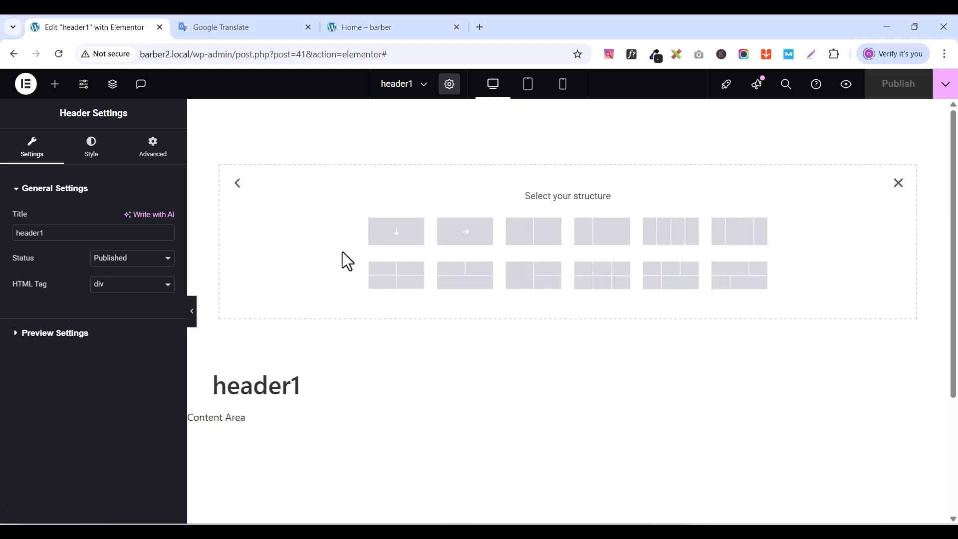
click(395, 234)
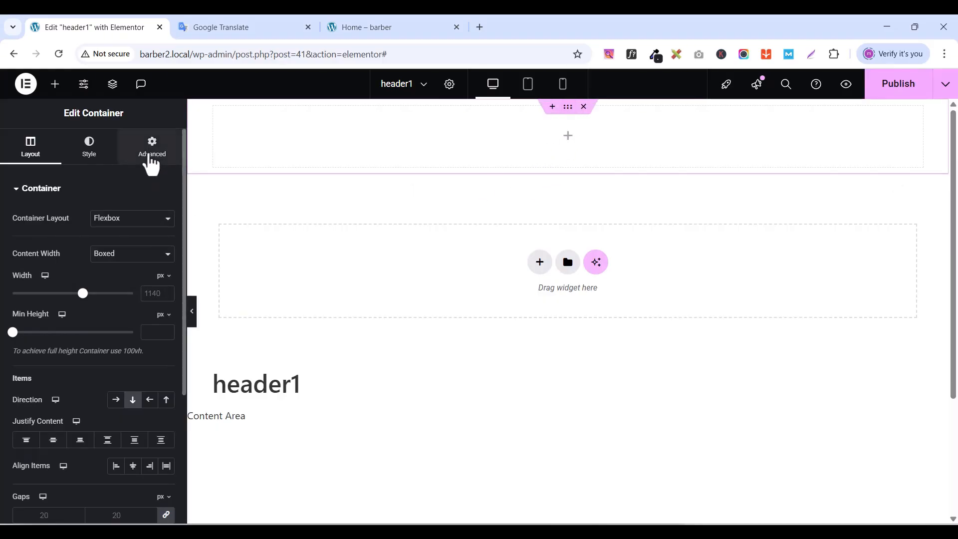
- Give the header container 20 px top and bottom padding with 0 at the sides, and a boxed content width of 1300 px
click(151, 162)
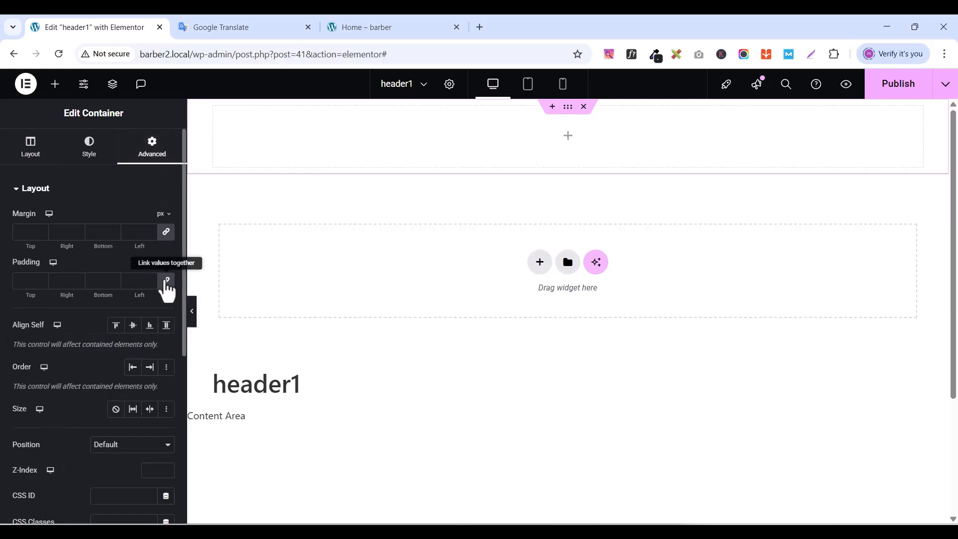
click(166, 282)
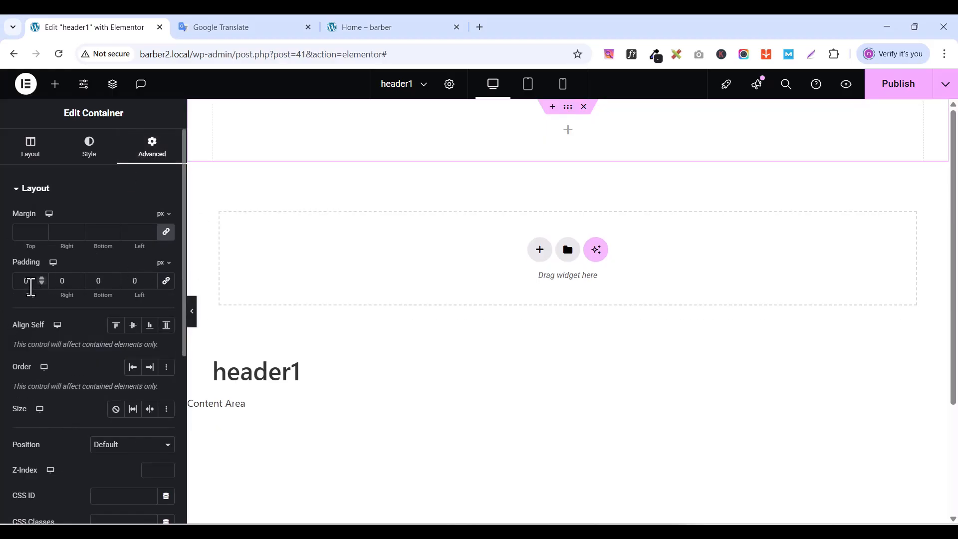
click(23, 279)
text(20)
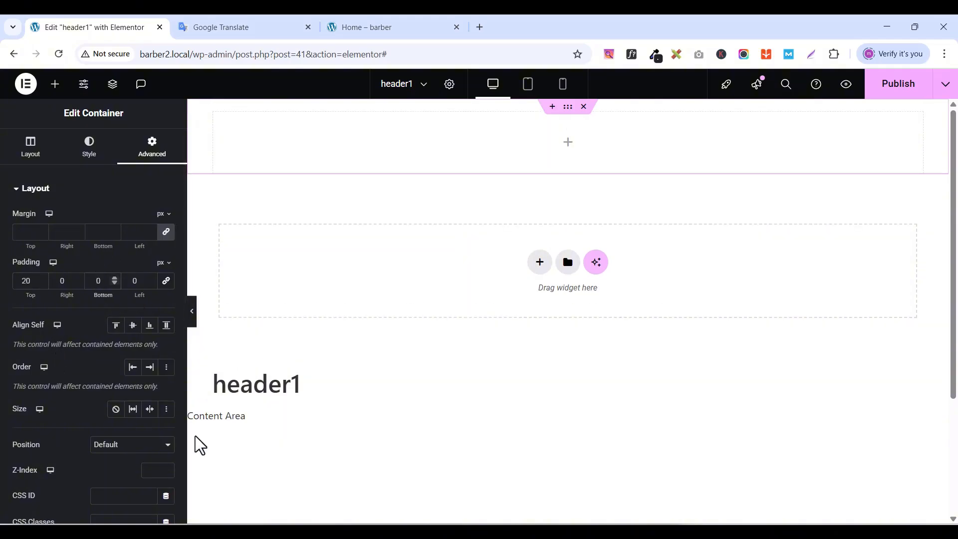
text(2)
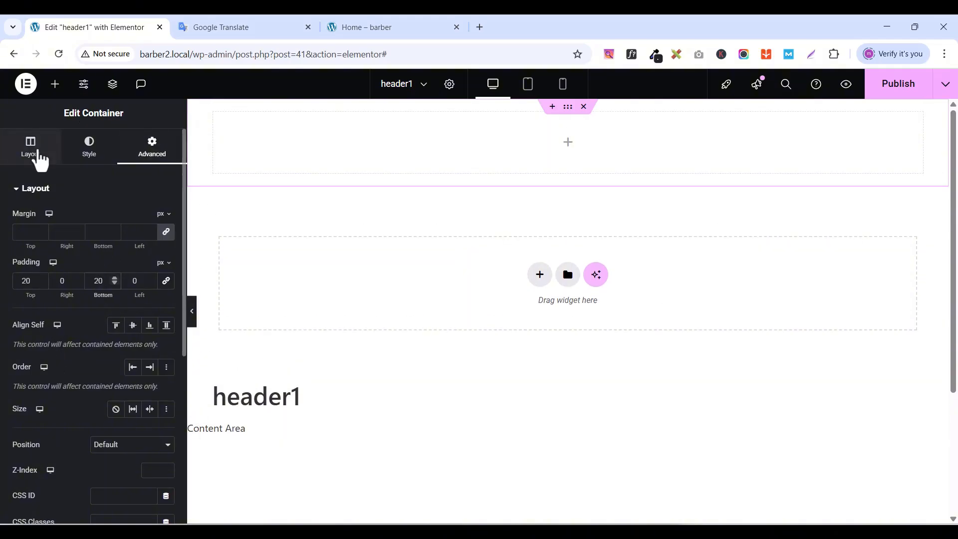
click(40, 160)
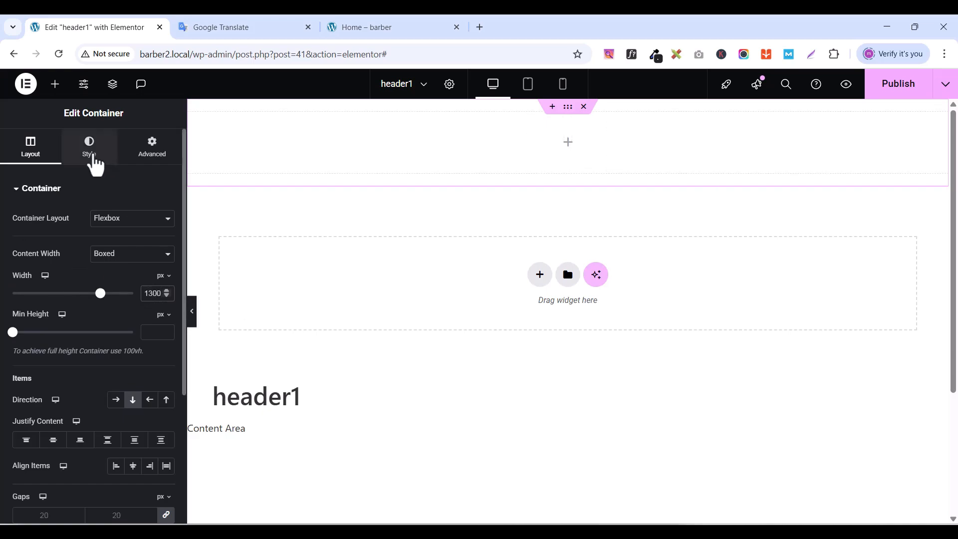
- Give the header container a classic background in black, #000000
click(94, 162)
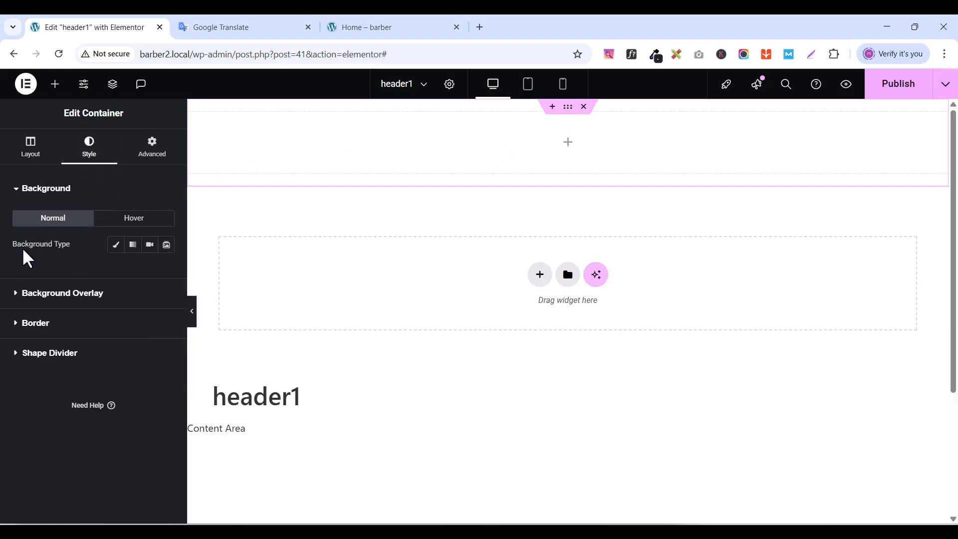
click(117, 246)
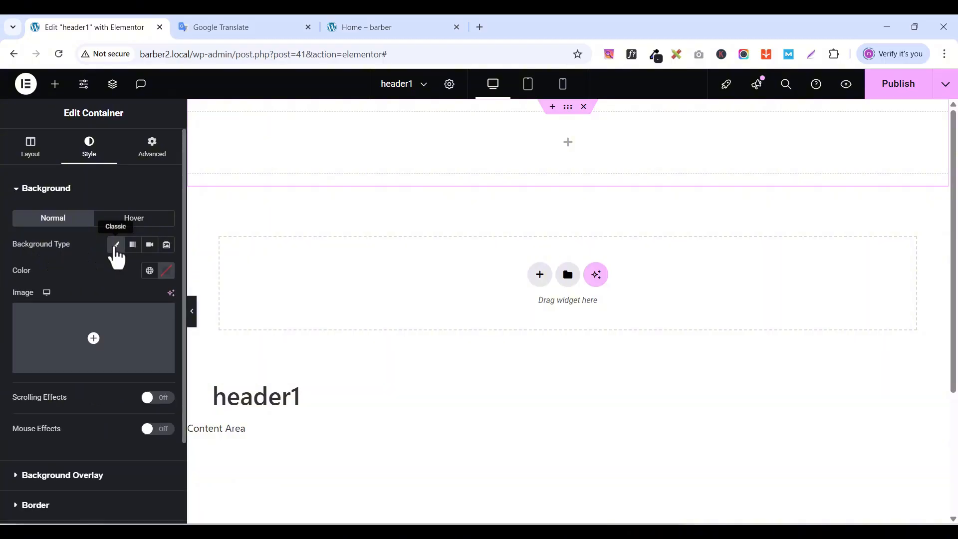
click(167, 271)
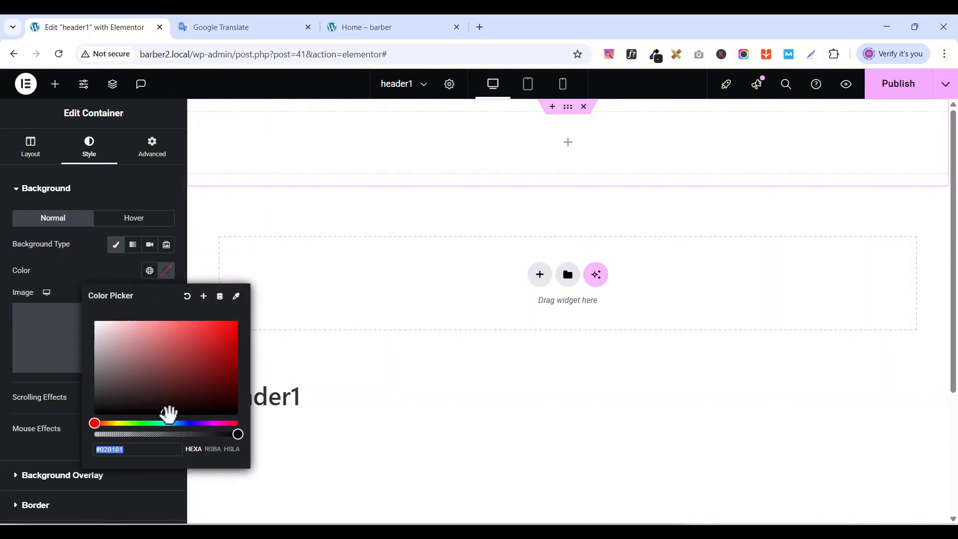
drag(169, 415, 119, 422)
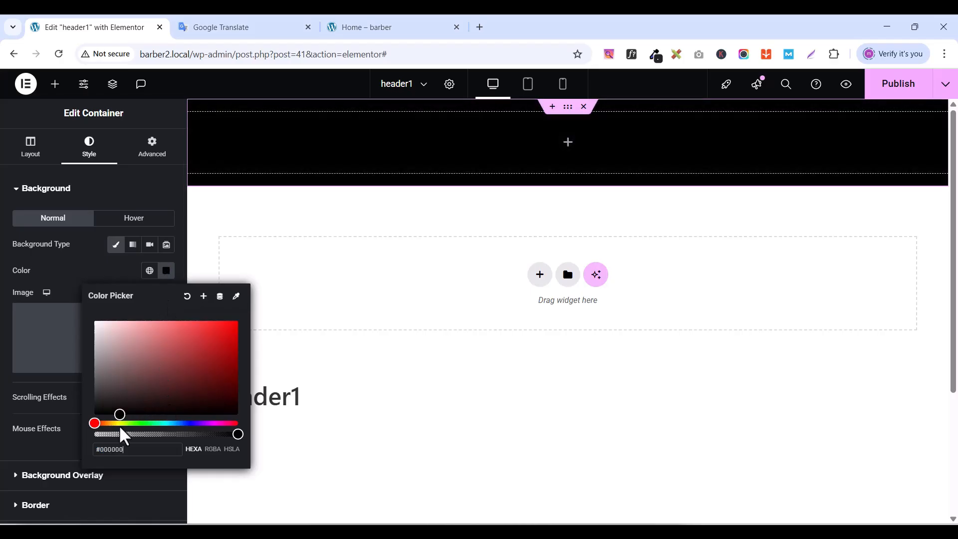
click(83, 269)
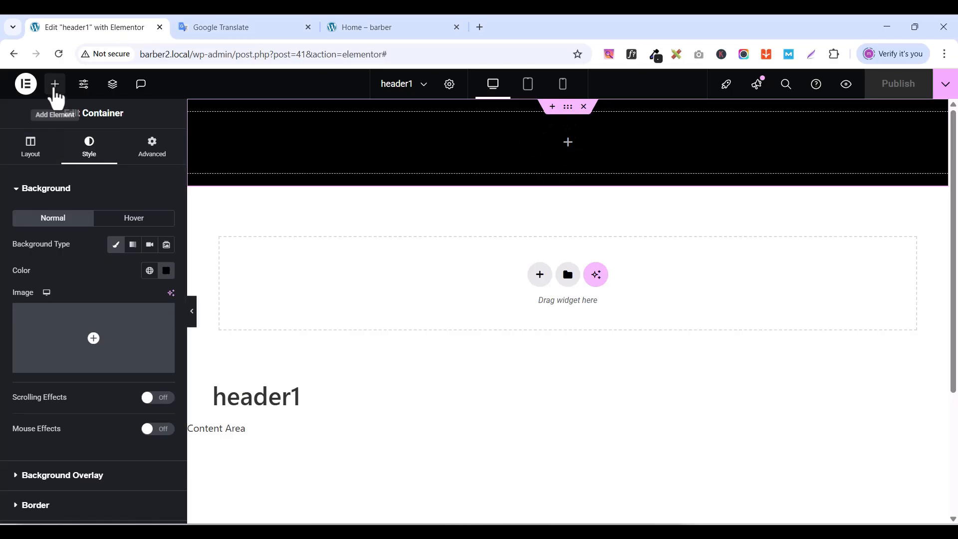
- Find the Image widget and place it inside the black header container
click(55, 86)
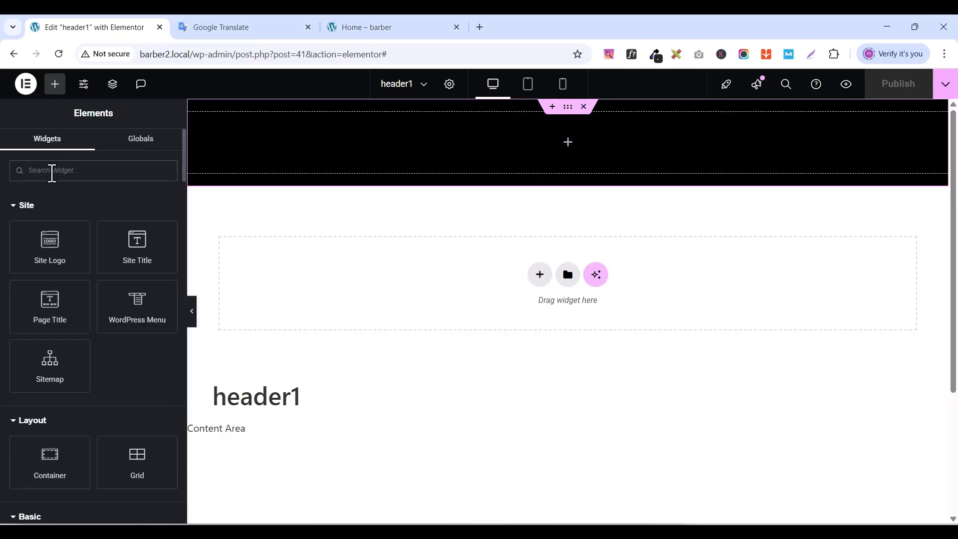
click(52, 171)
text(imag)
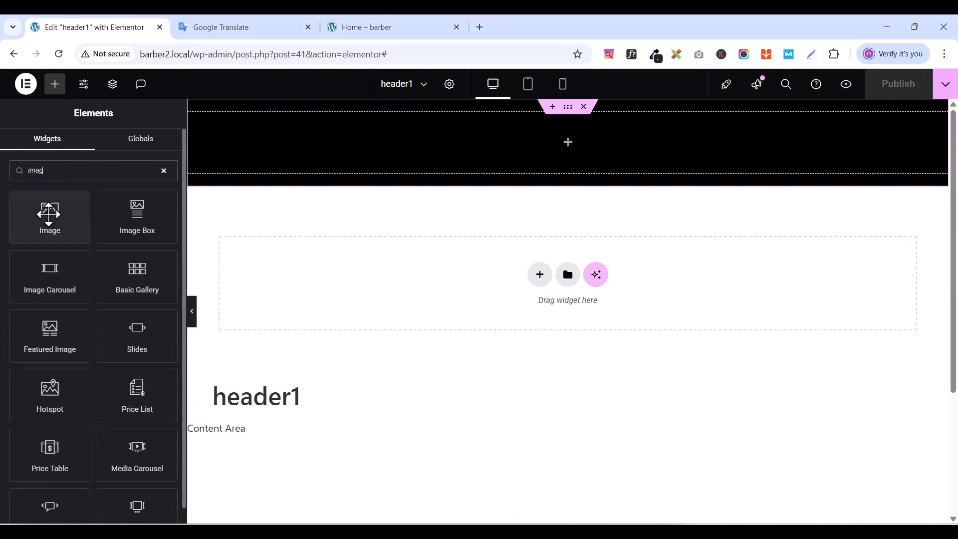
drag(50, 215, 569, 142)
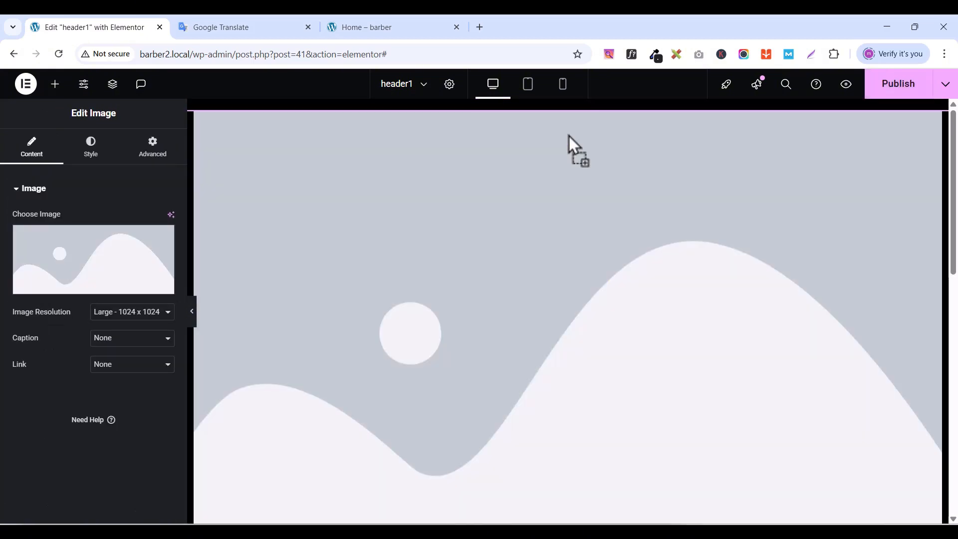
- Use barber-logo-white-2.png from the media library as the header's image
mouse_move(52, 289)
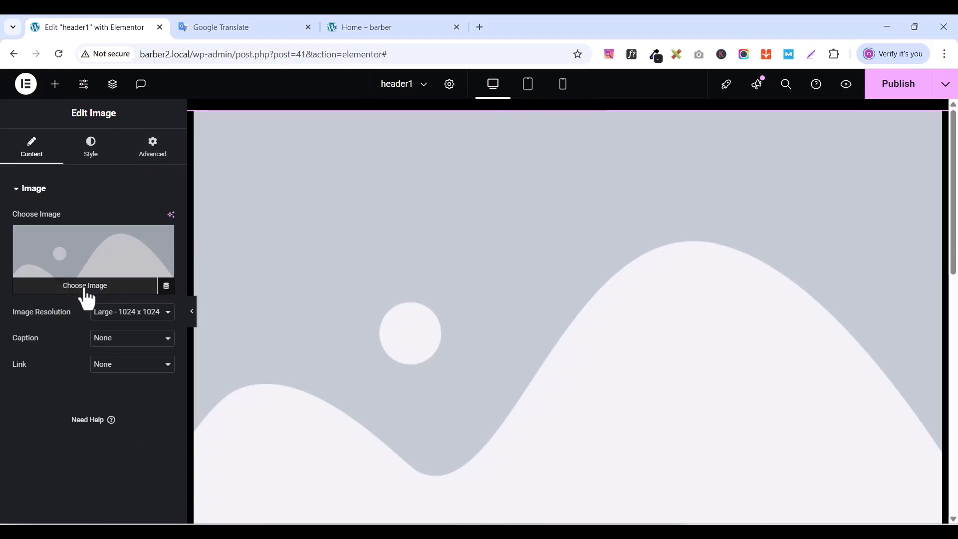
click(78, 290)
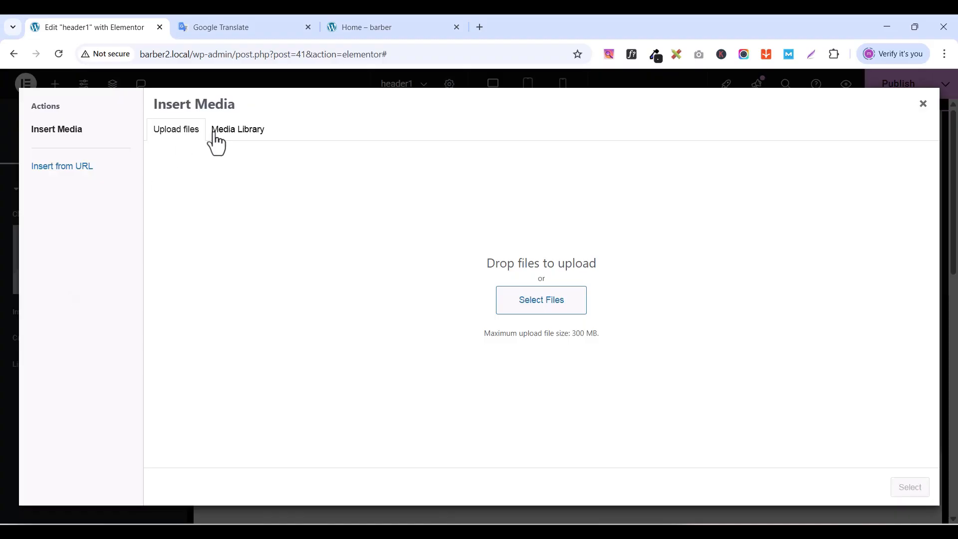
click(238, 131)
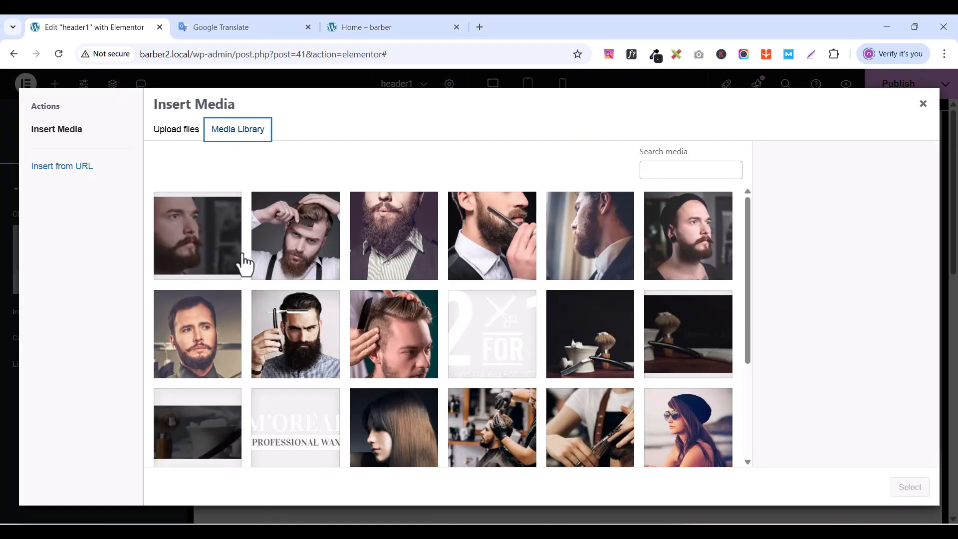
scroll(451, 309, down, 3)
scroll(453, 338, down, 5)
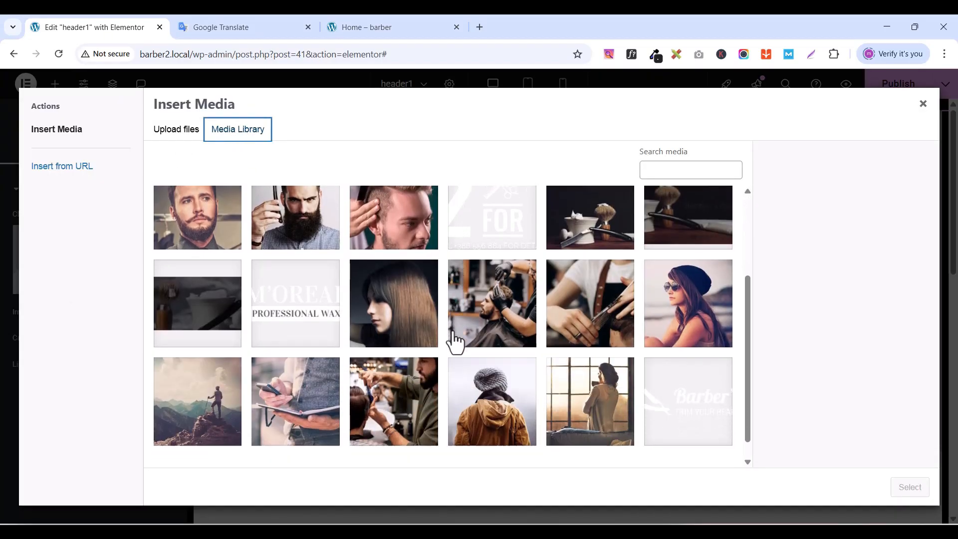
scroll(464, 357, up, 5)
scroll(463, 354, down, 5)
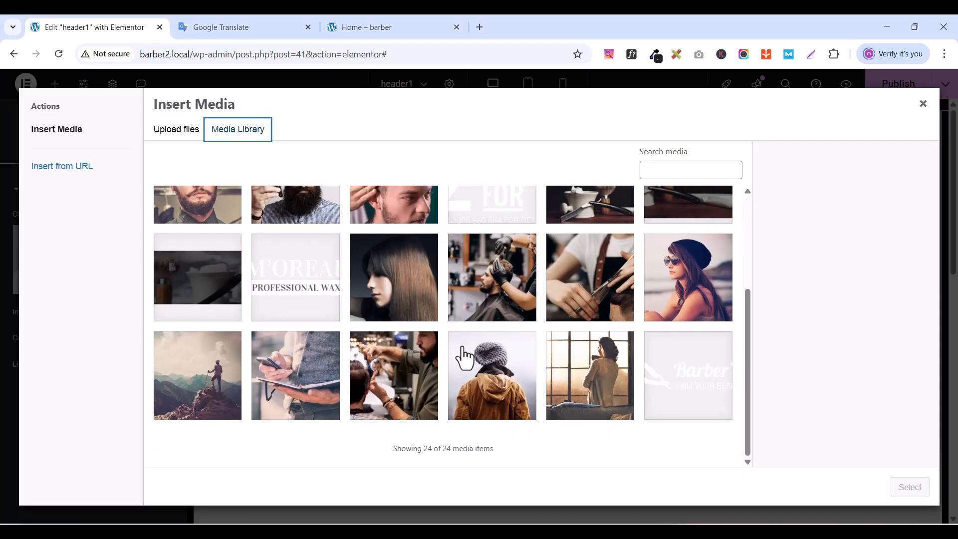
click(718, 406)
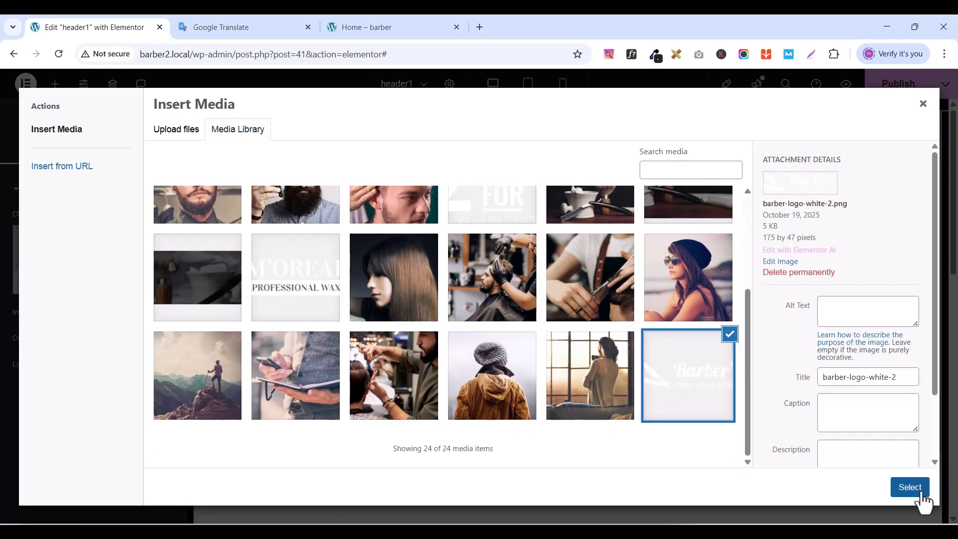
click(918, 487)
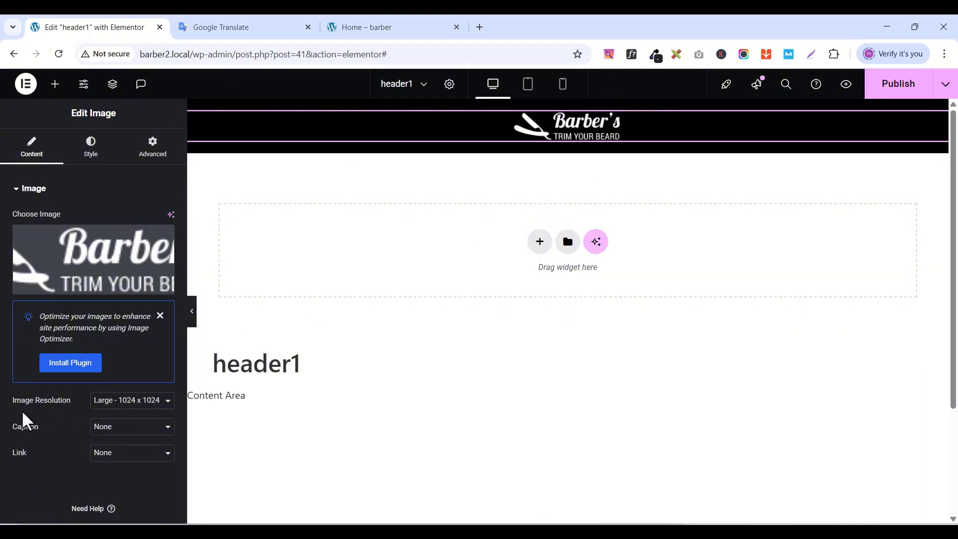
- Set the logo's image resolution to Full and align it left, checking the layout against the reference site's header
click(99, 405)
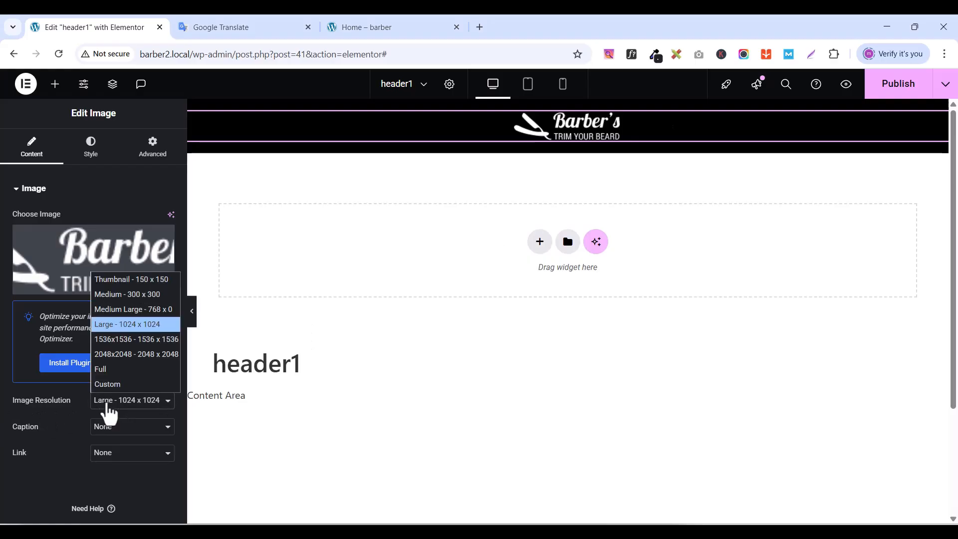
click(113, 375)
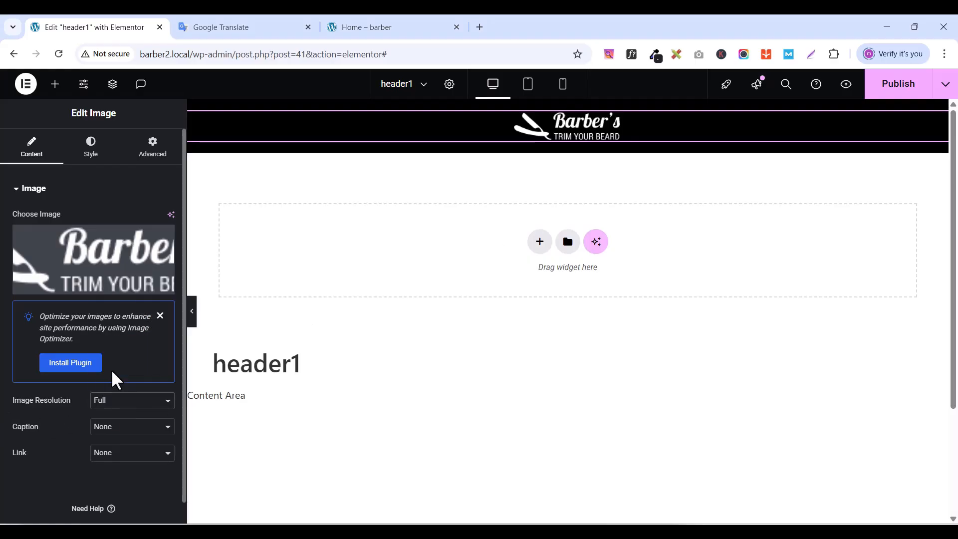
click(92, 149)
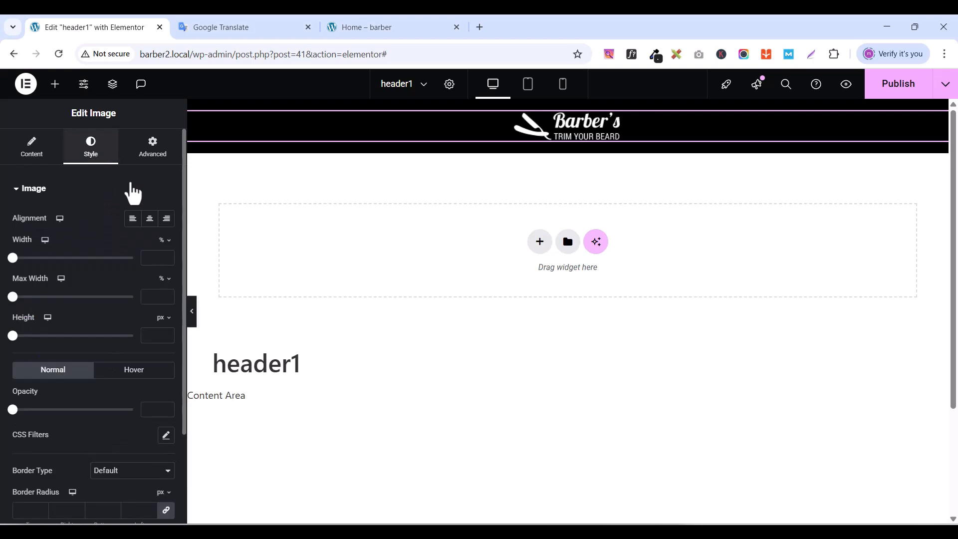
click(133, 222)
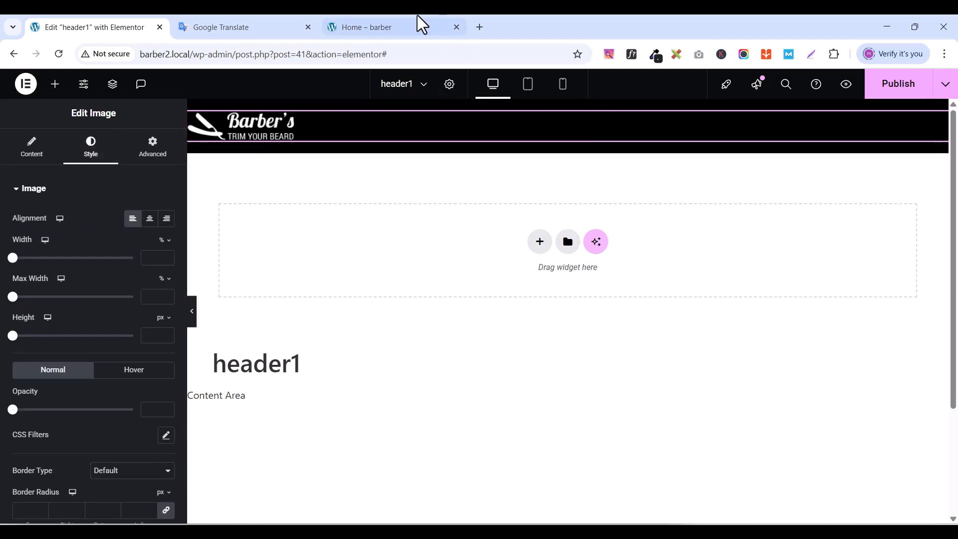
click(383, 34)
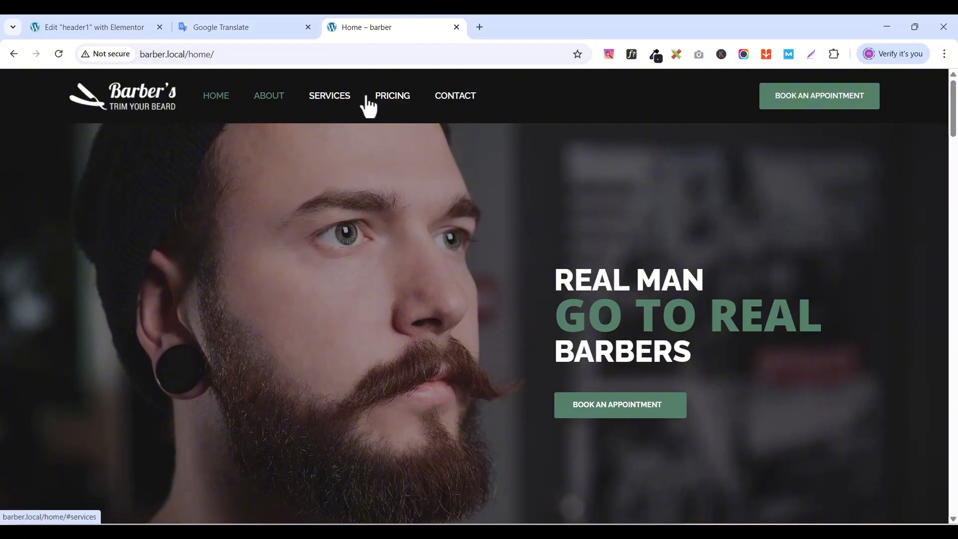
click(98, 29)
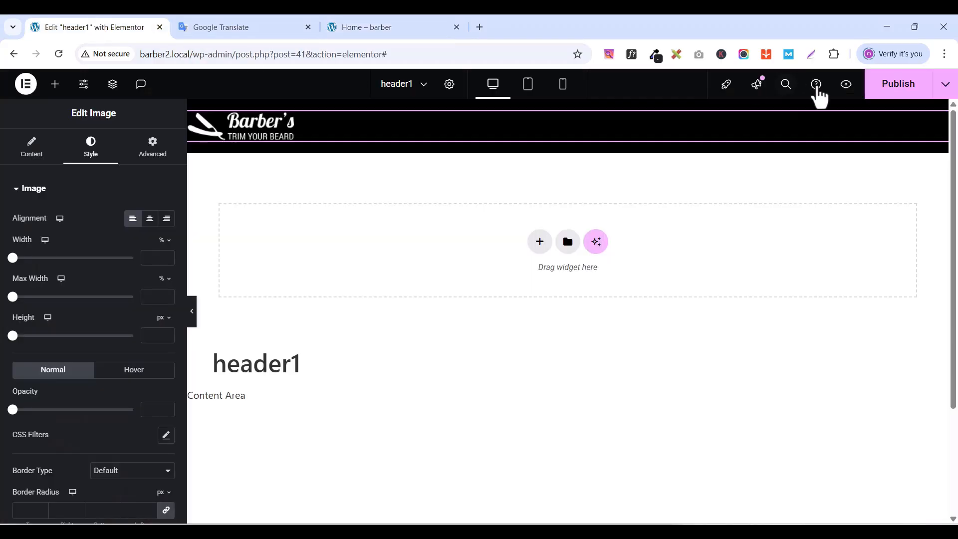
- Preview the header1 template, and go from the preview to the site's dashboard to open the menu editor
click(847, 84)
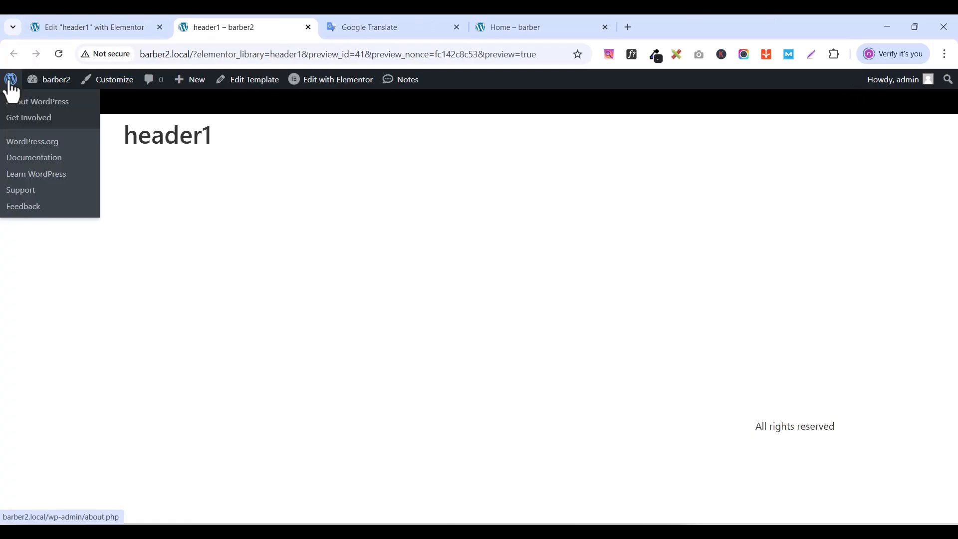
click(11, 84)
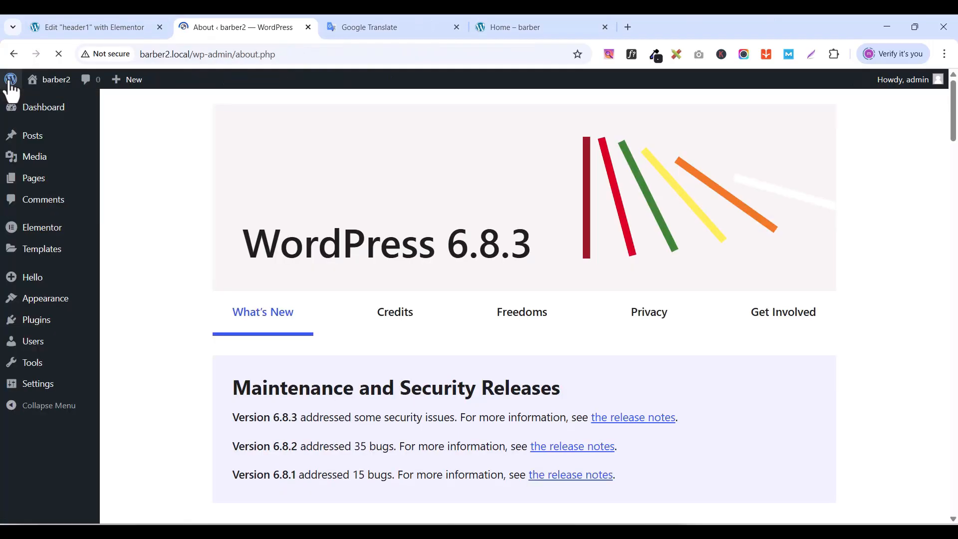
click(35, 115)
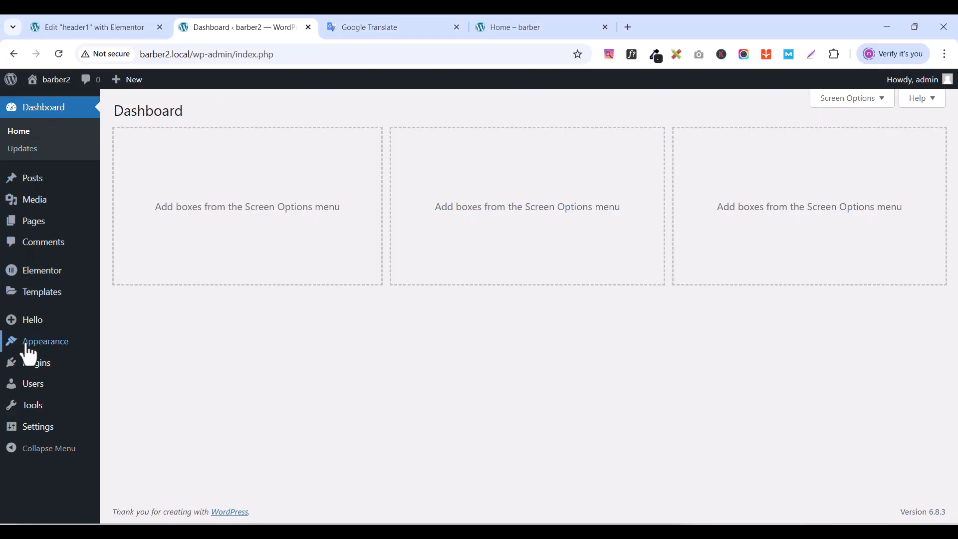
mouse_move(26, 350)
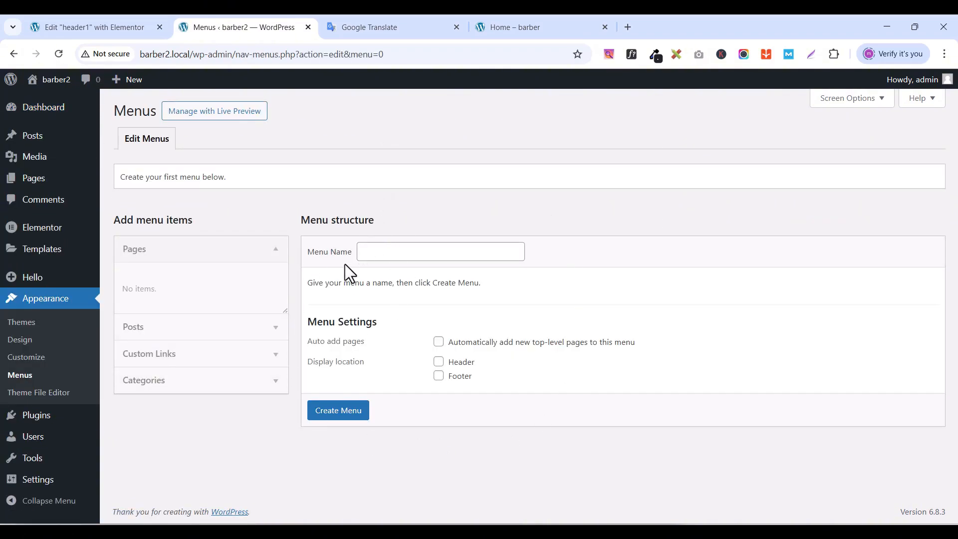
- Create a navigation menu named headerMenu3 and assign it to the Header display location
click(380, 253)
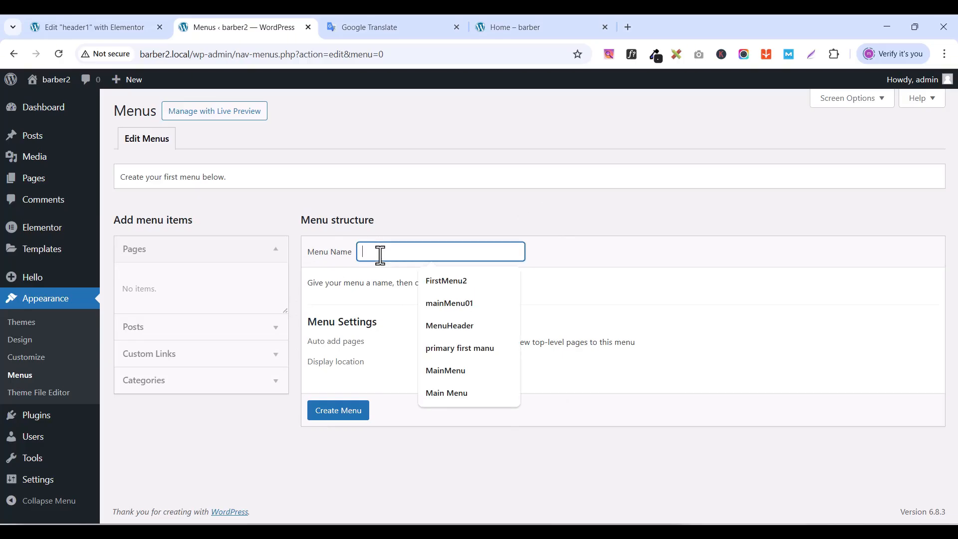
text(headerMen)
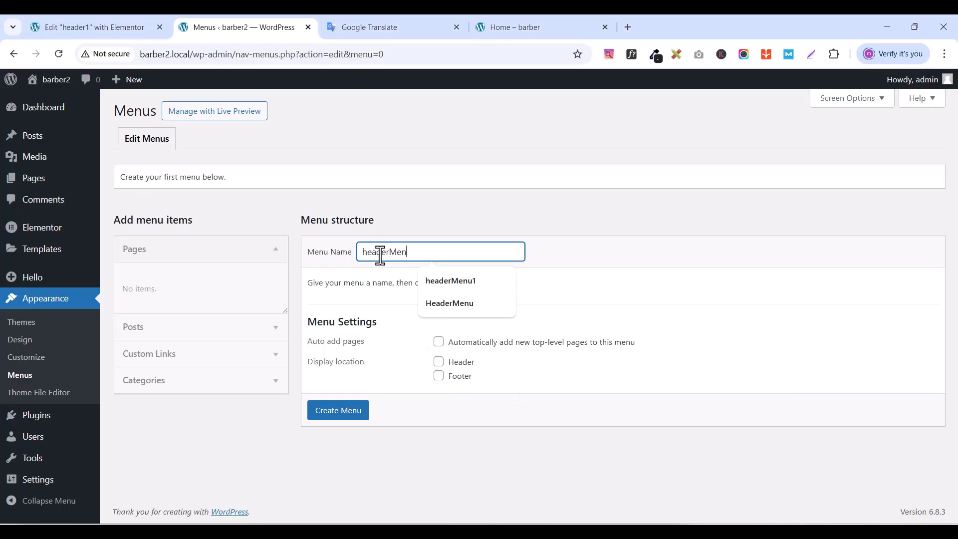
text(u3)
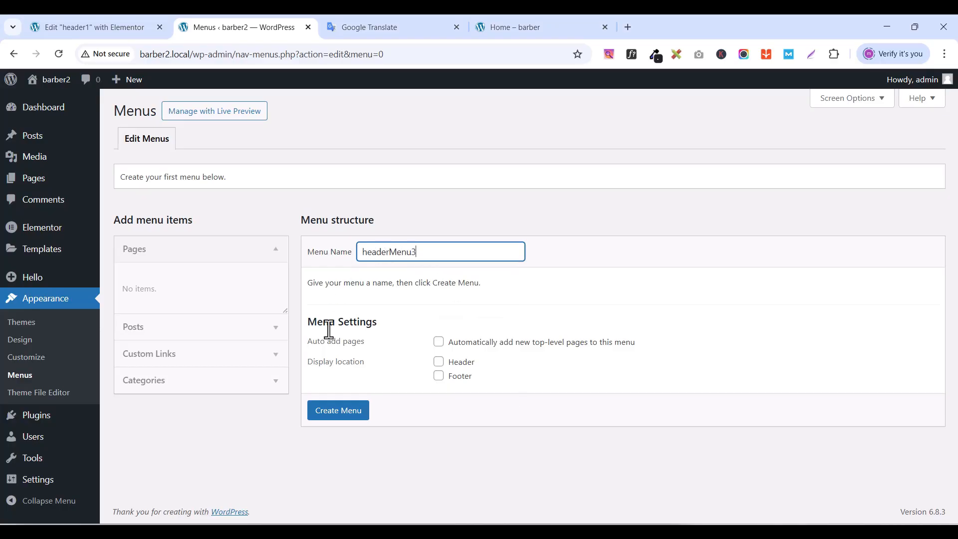
click(439, 363)
click(339, 413)
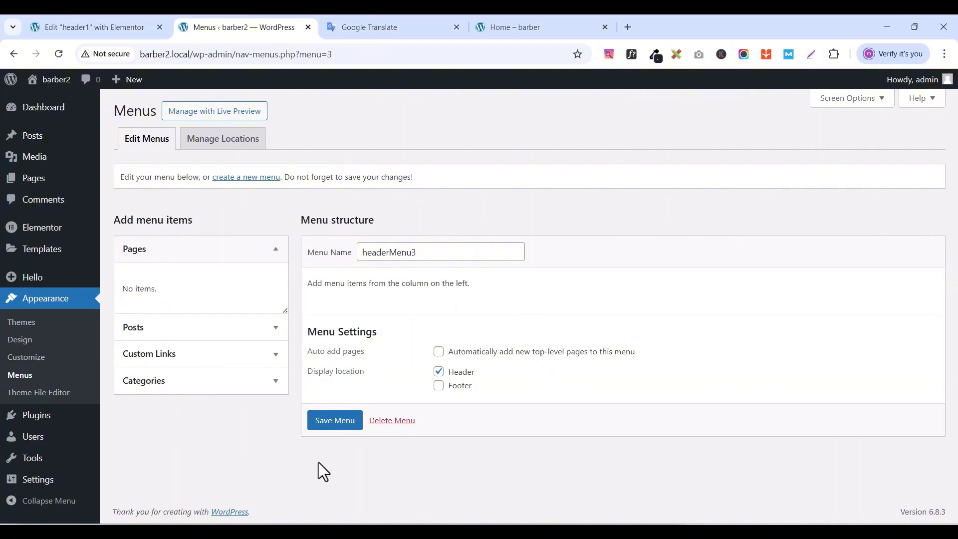
- Add a custom link to headerMenu3 with the URL #about and the link text ABOUT
click(155, 355)
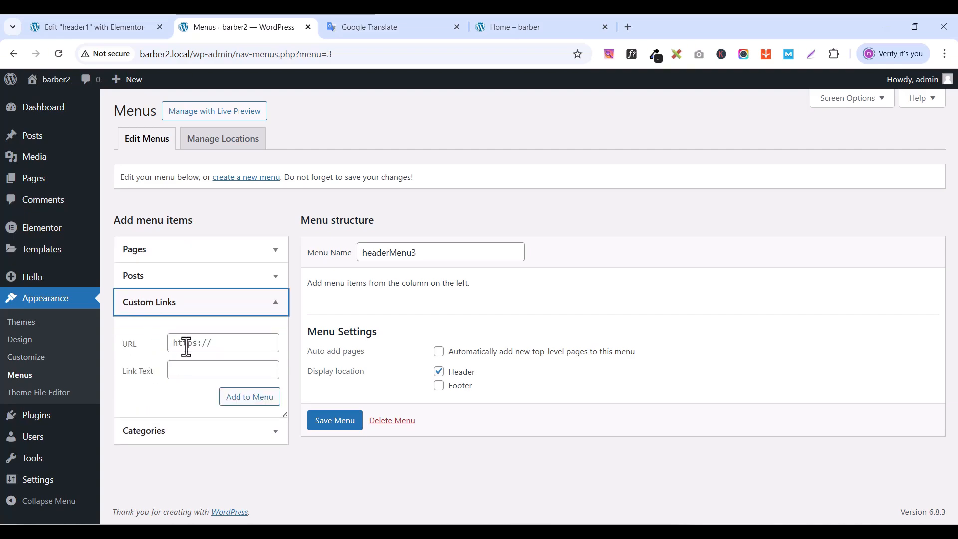
click(186, 345)
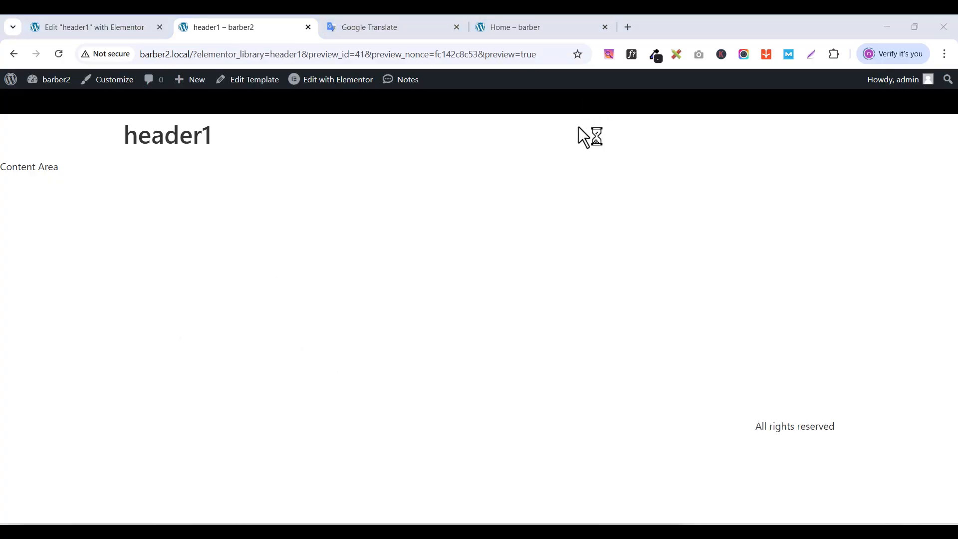
click(10, 85)
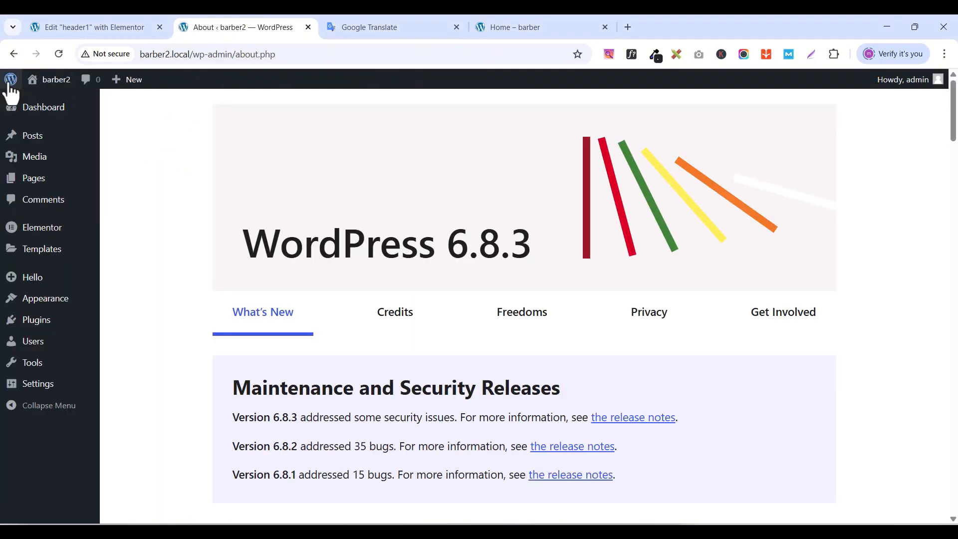
mouse_move(38, 306)
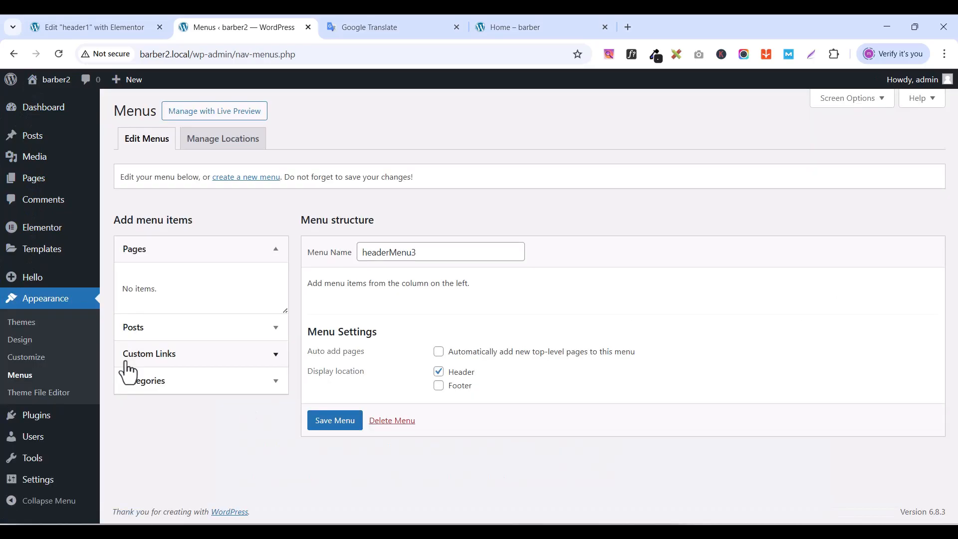
click(172, 363)
click(199, 344)
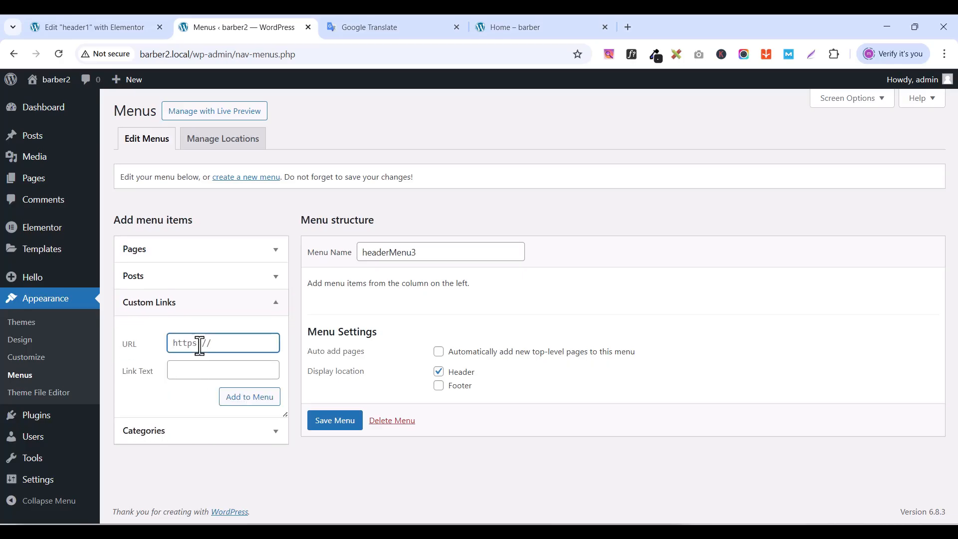
text(#about)
click(189, 370)
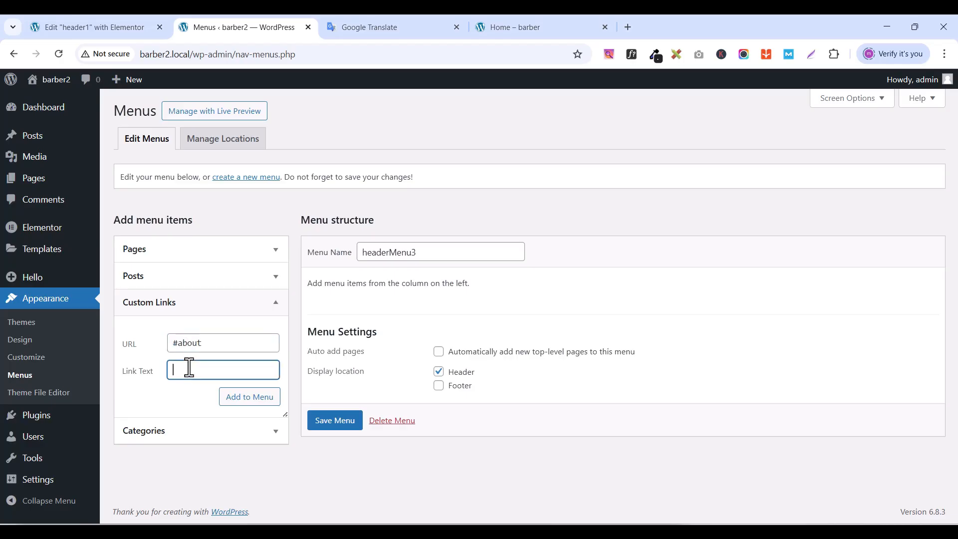
text(ABOUT)
click(256, 406)
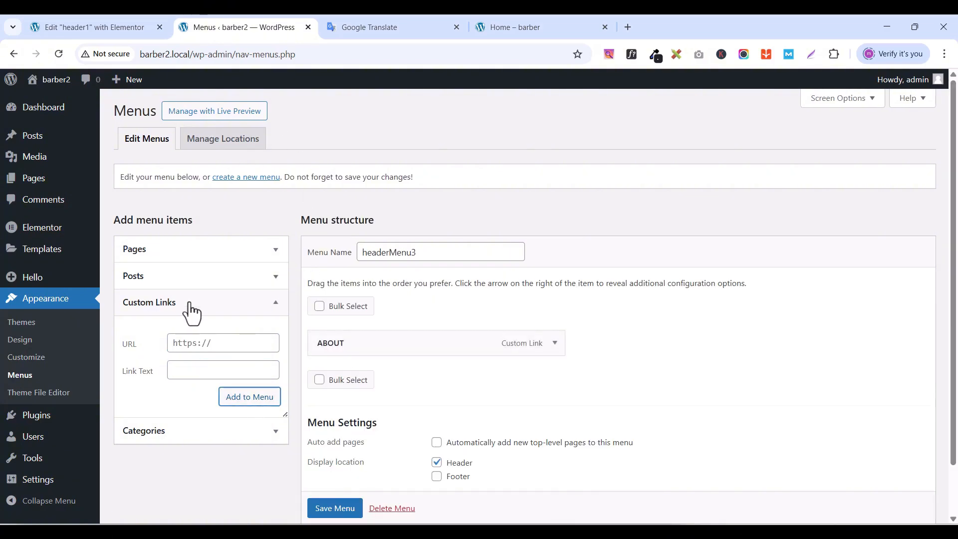
- Add a custom link to headerMenu3 with the URL #services and the link text SERVICES
click(195, 344)
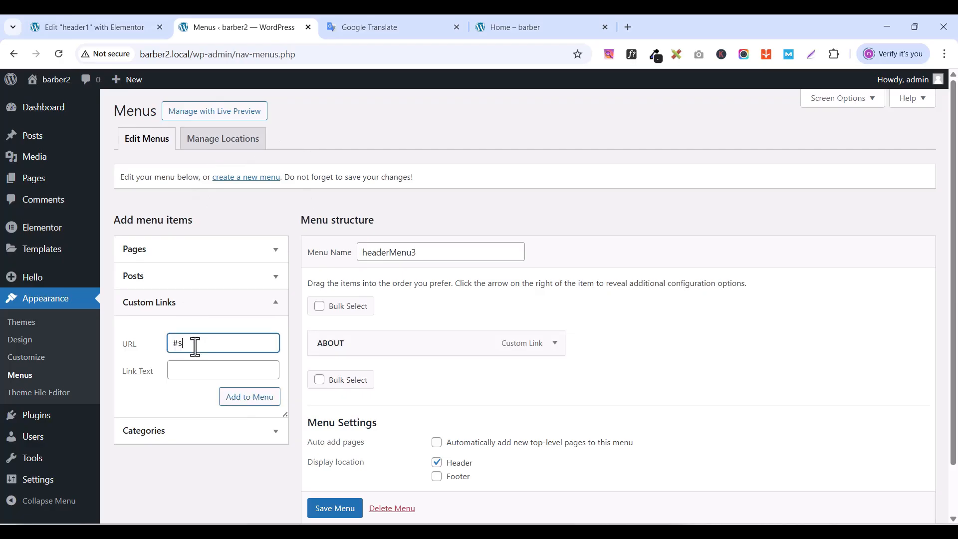
text(#services)
click(198, 363)
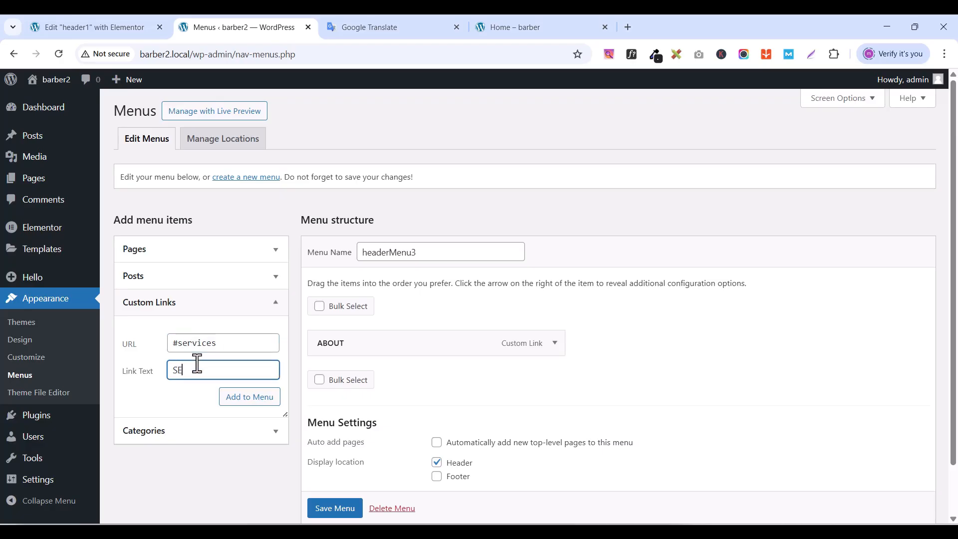
text(SERVICES)
click(239, 399)
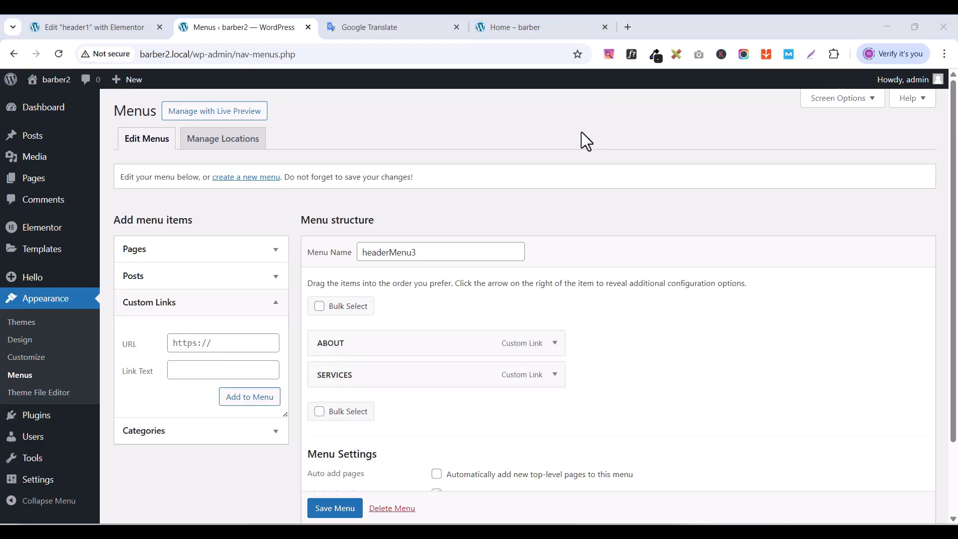
- Add a custom link to headerMenu3 with the URL #price and the link text PRICING
click(189, 344)
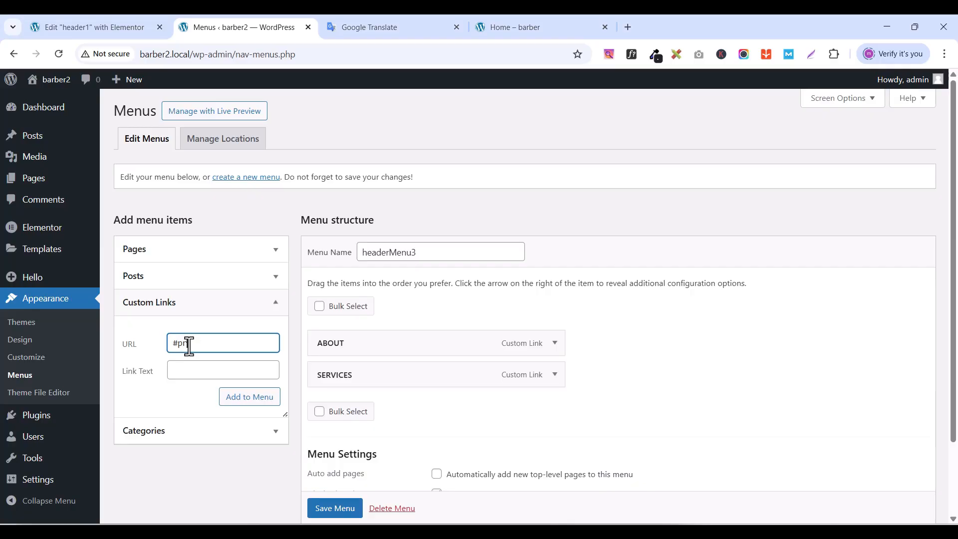
click(188, 370)
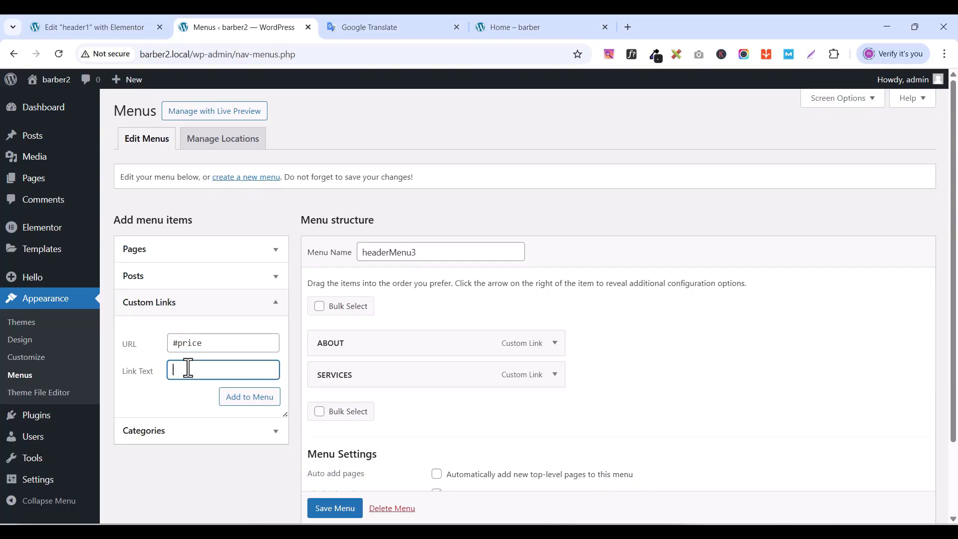
text(PRICING)
click(231, 400)
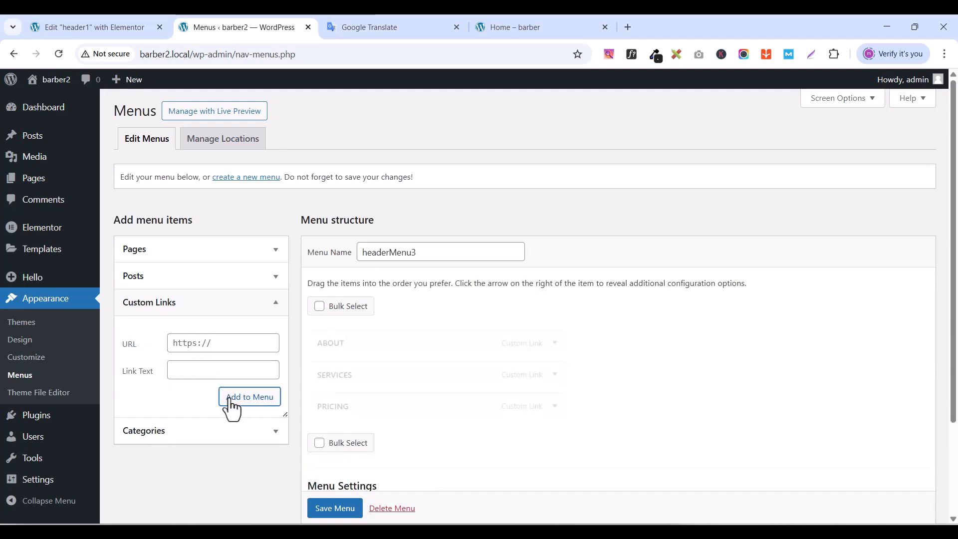
- Add a custom link to headerMenu3 with the URL #contact and the link text CONTACT, and save the menu
click(205, 344)
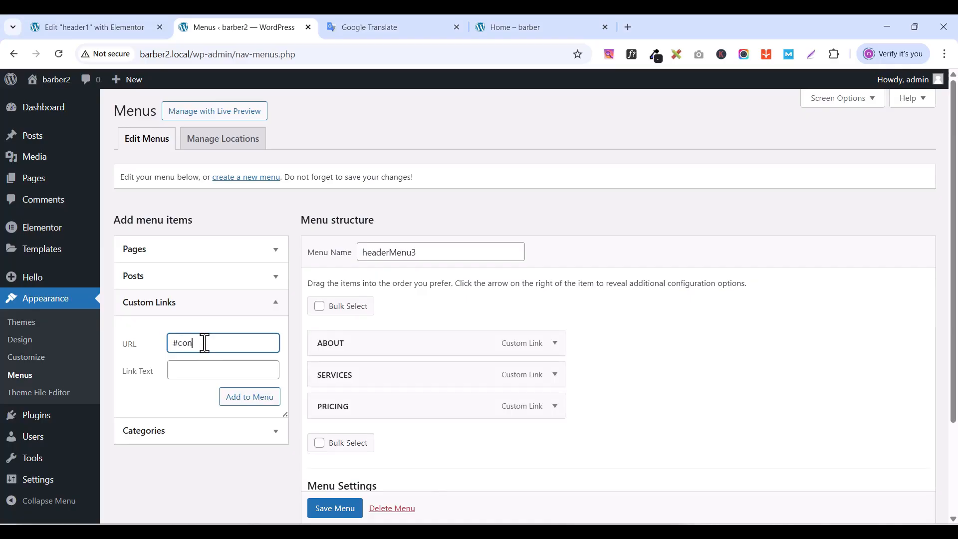
click(200, 369)
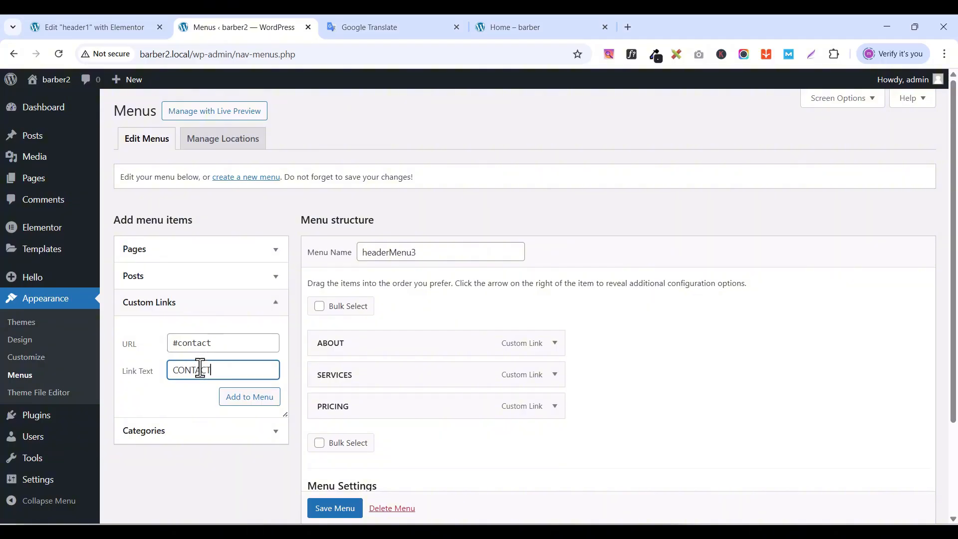
text(CONTACT)
click(257, 403)
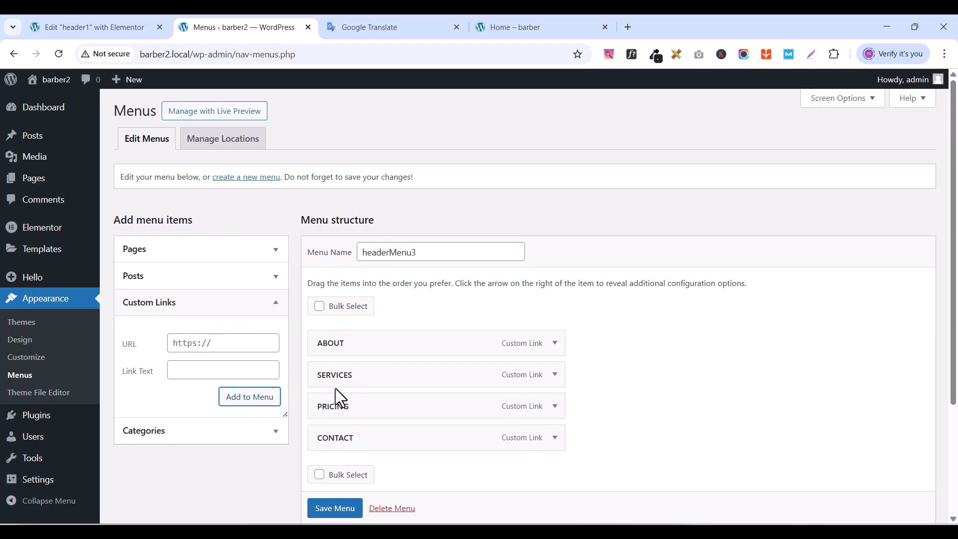
scroll(332, 493, down, 1)
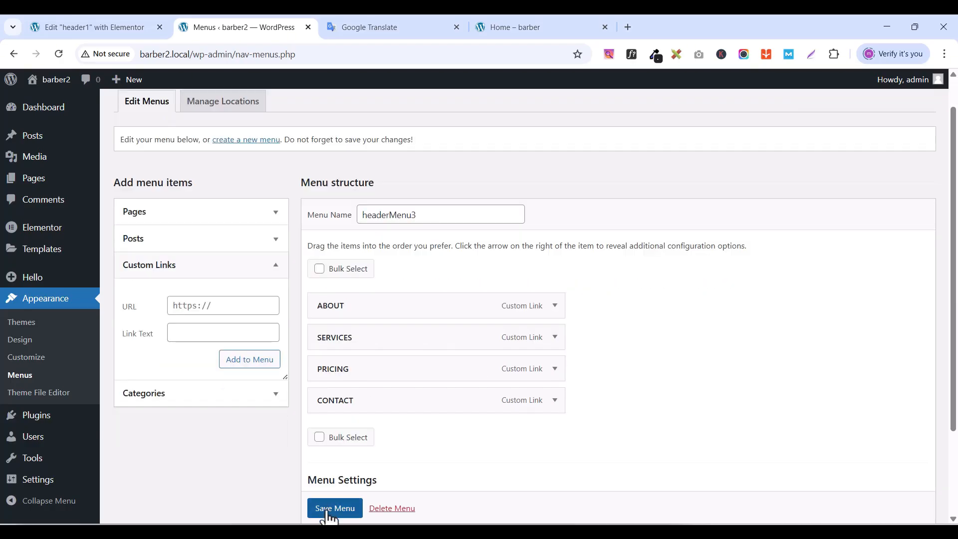
click(329, 508)
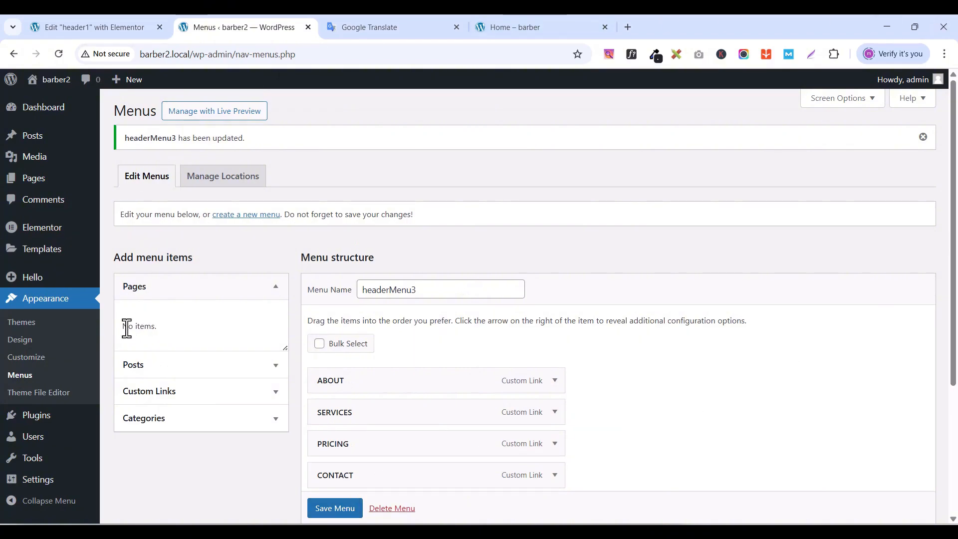
- Create a new page titled HOME and publish it, dismissing the editor's welcome guide
mouse_move(27, 183)
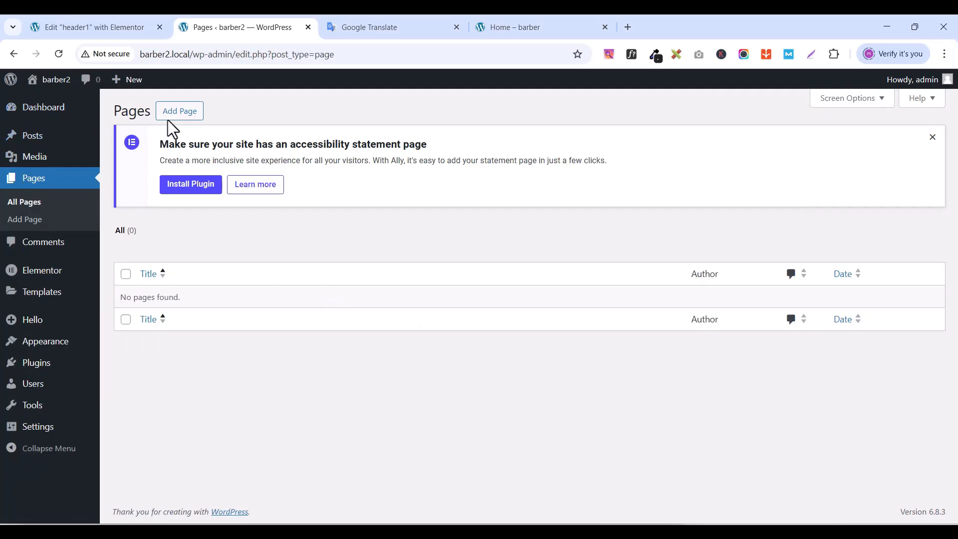
click(175, 113)
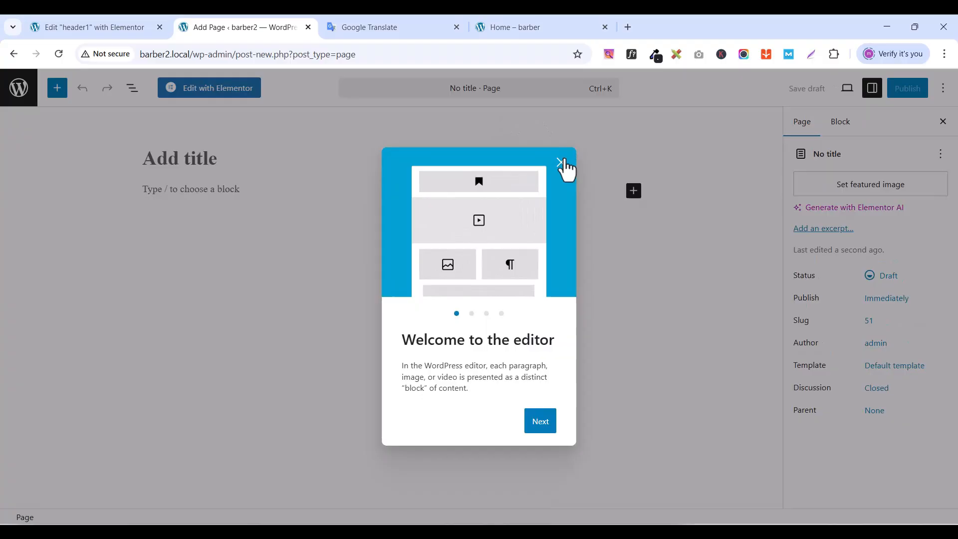
click(561, 163)
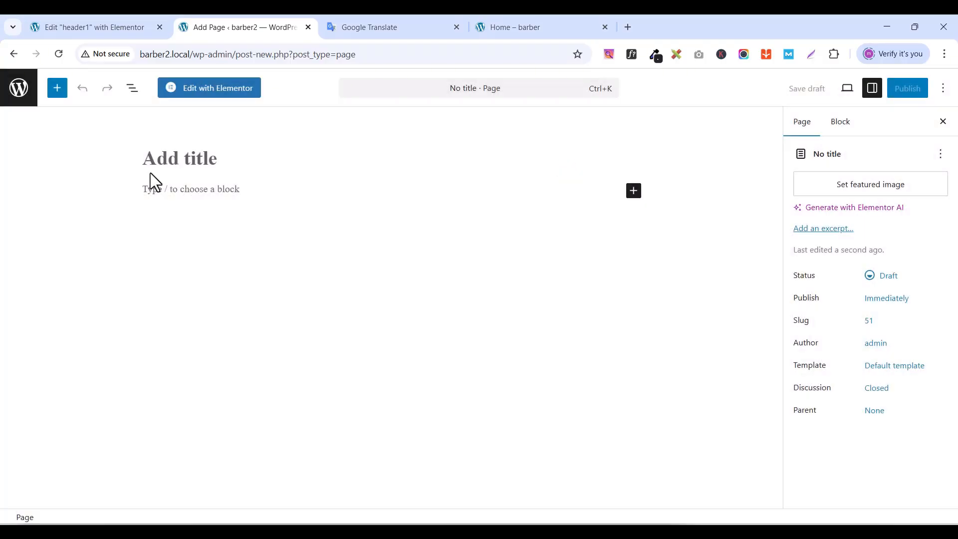
text(HOME)
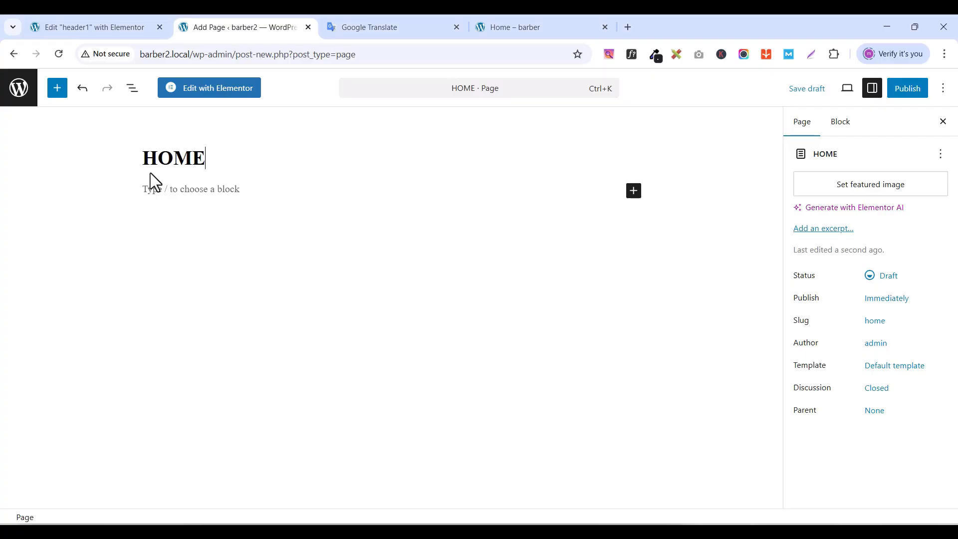
click(908, 88)
click(903, 95)
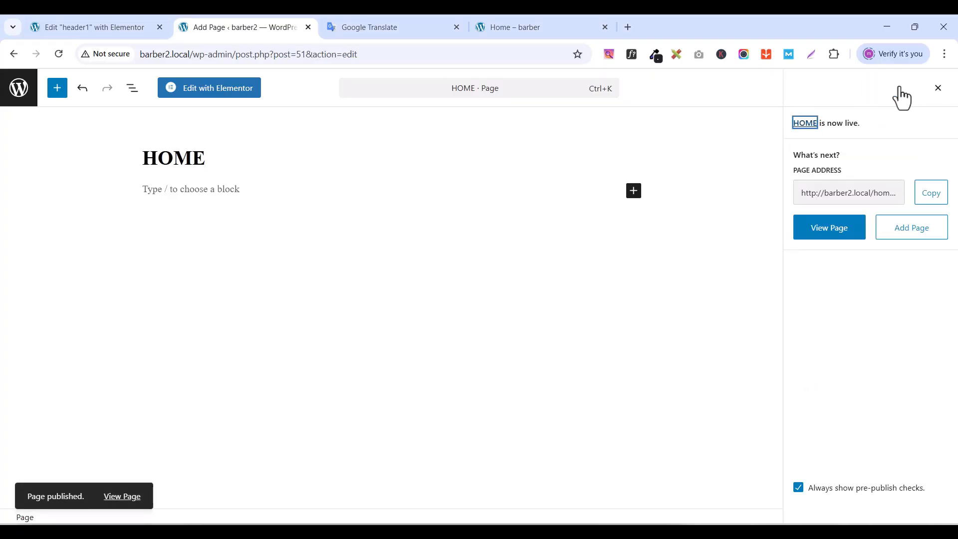
- Add the HOME page to headerMenu3 as the first item, above ABOUT, and save the menu
click(18, 90)
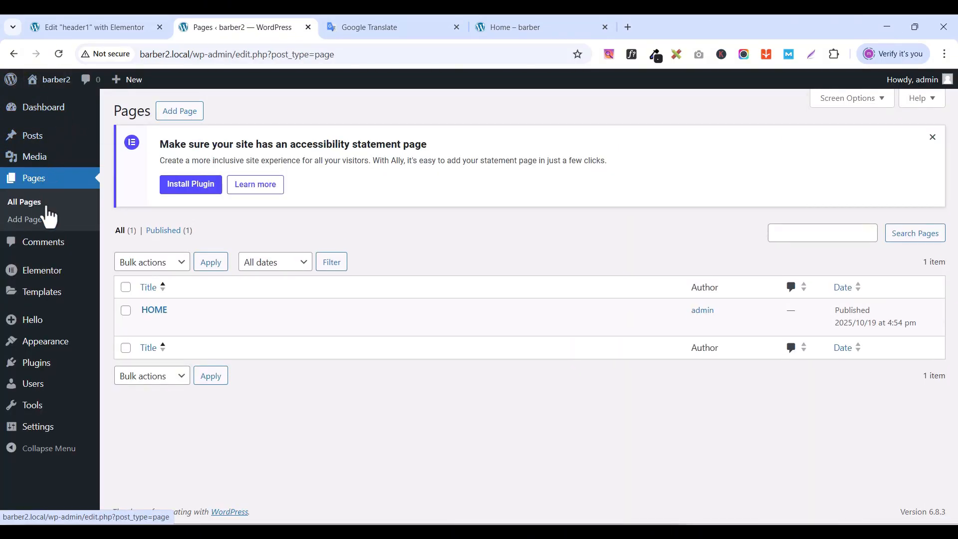
mouse_move(38, 347)
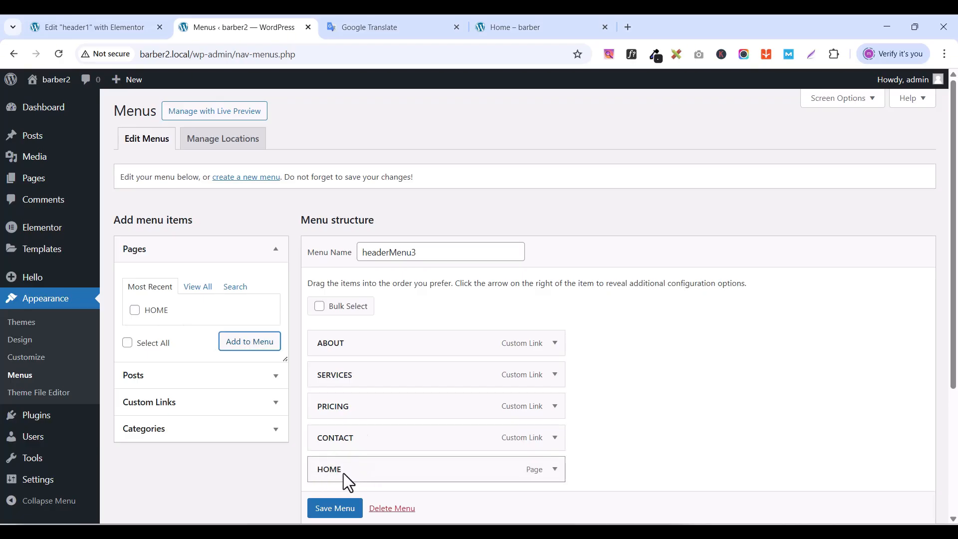
drag(421, 468, 420, 346)
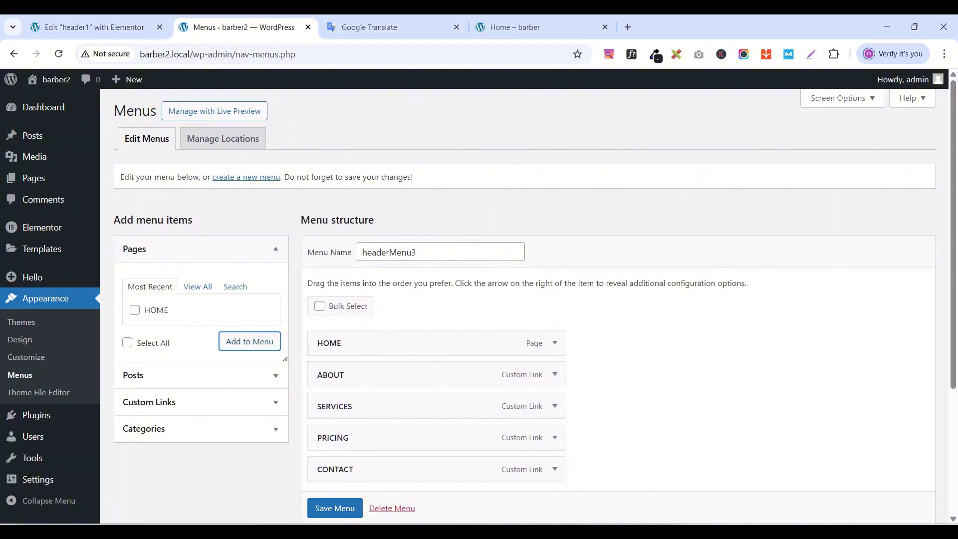
click(344, 512)
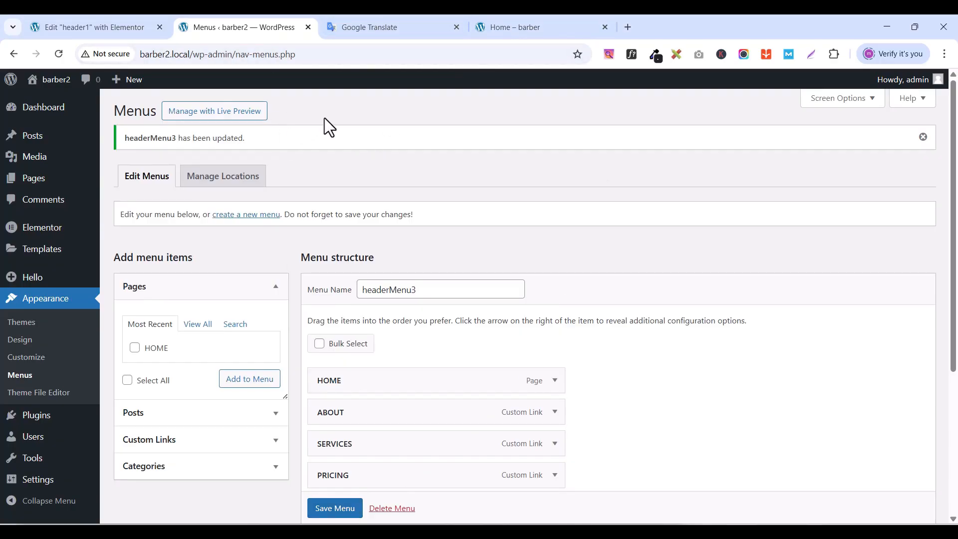
- Return to the header1 template and add a WordPress Menu widget below the logo in the black header container
click(100, 26)
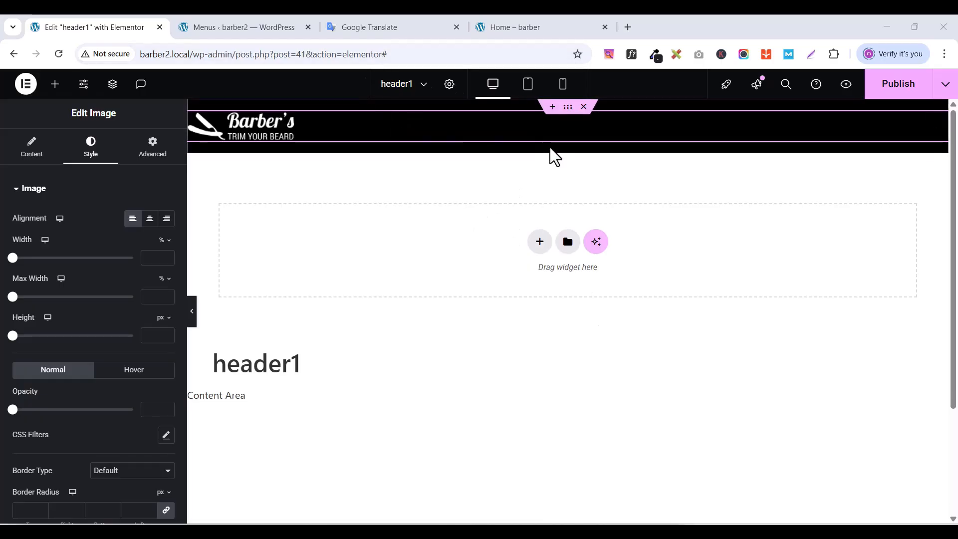
click(55, 90)
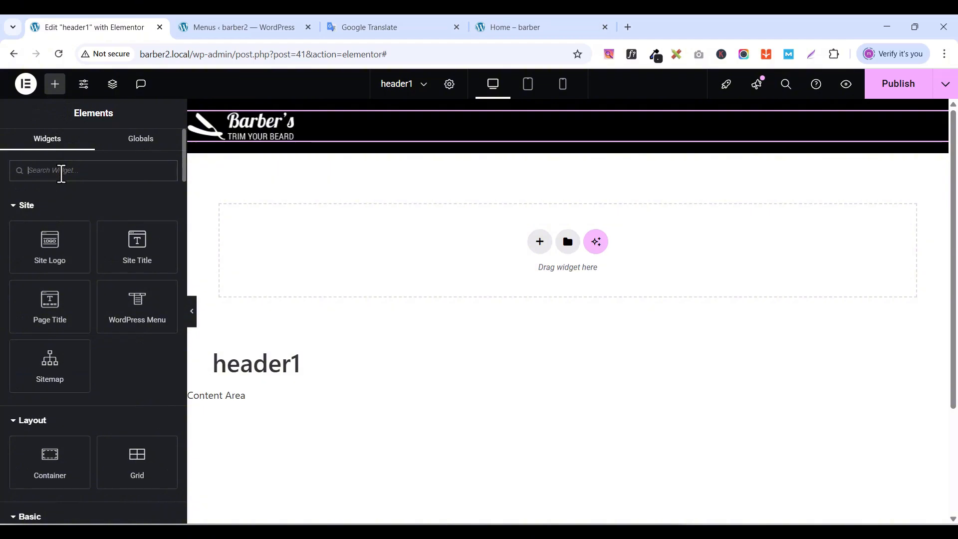
text(MENU)
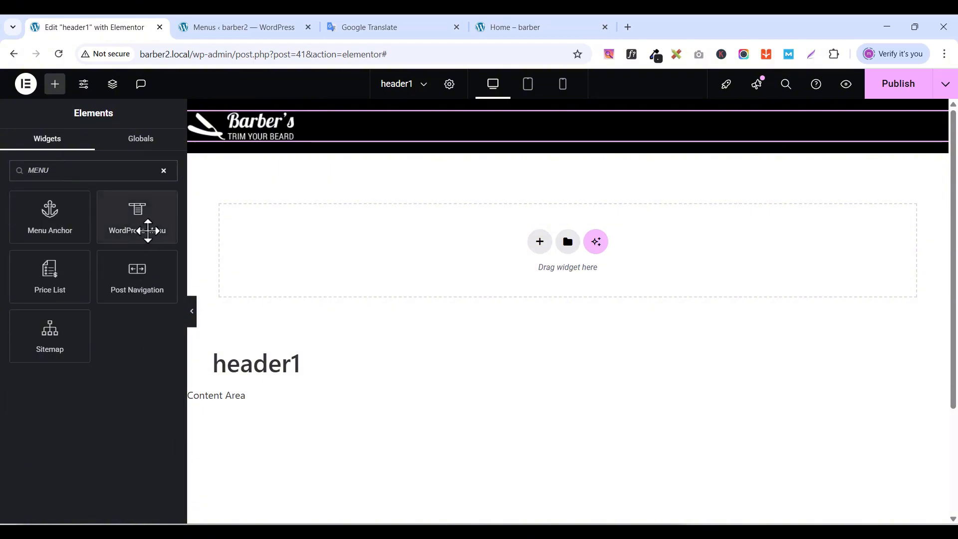
drag(126, 228, 445, 146)
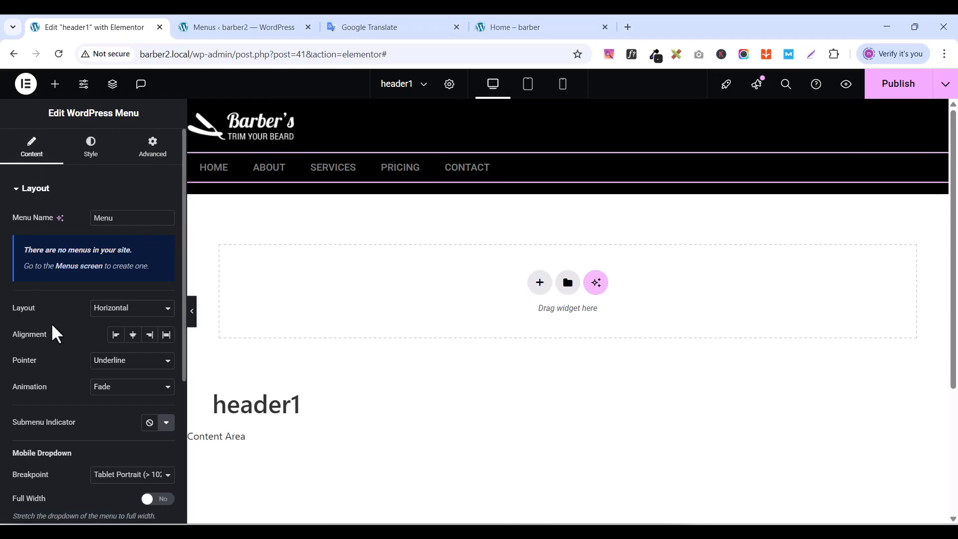
- Set the menu widget's pointer style to None
scroll(60, 340, down, 1)
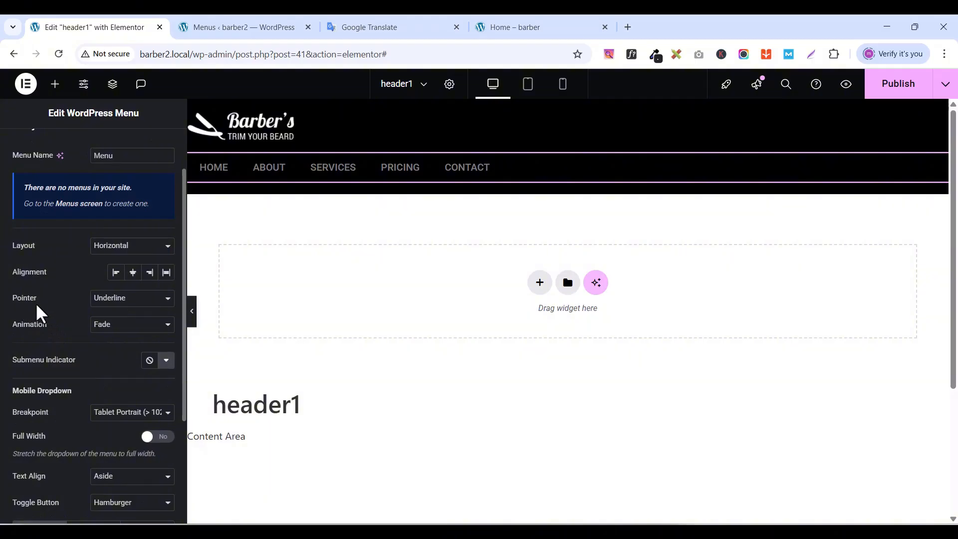
click(122, 299)
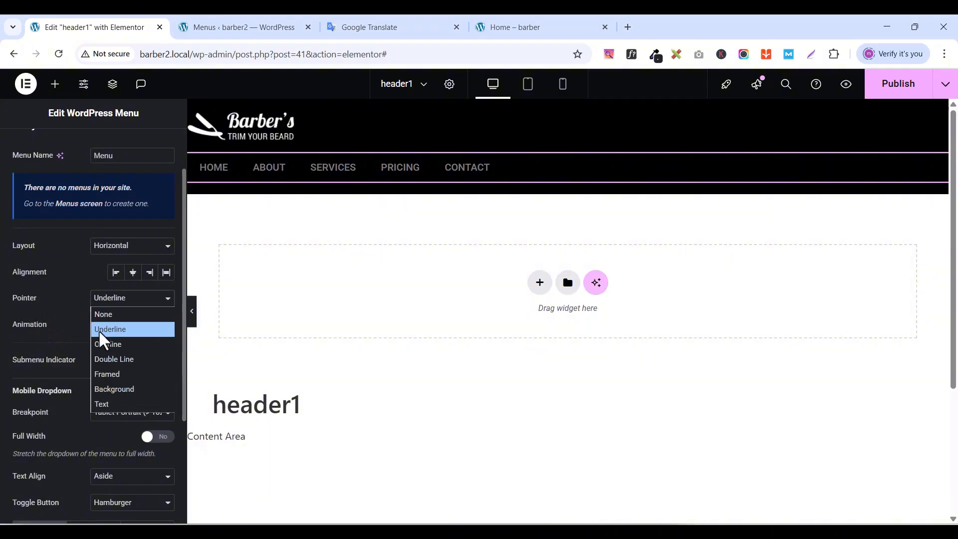
click(112, 315)
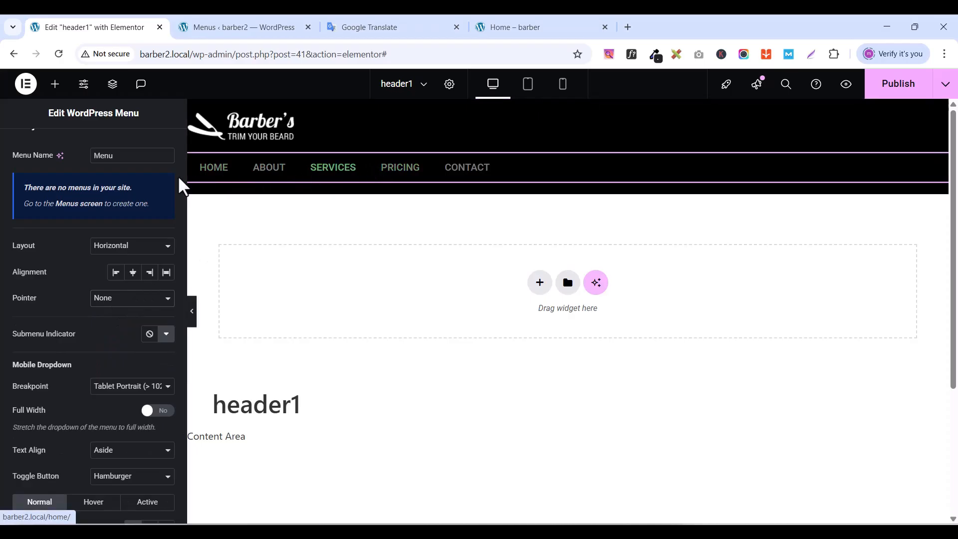
scroll(103, 212, up, 2)
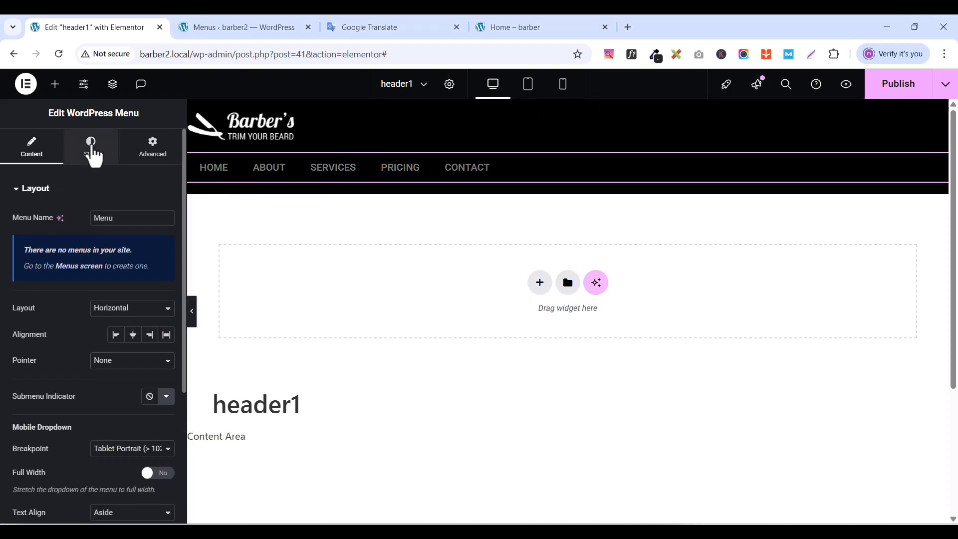
- Set the main menu's typography to the Raleway font family at a size of 14 px
click(93, 156)
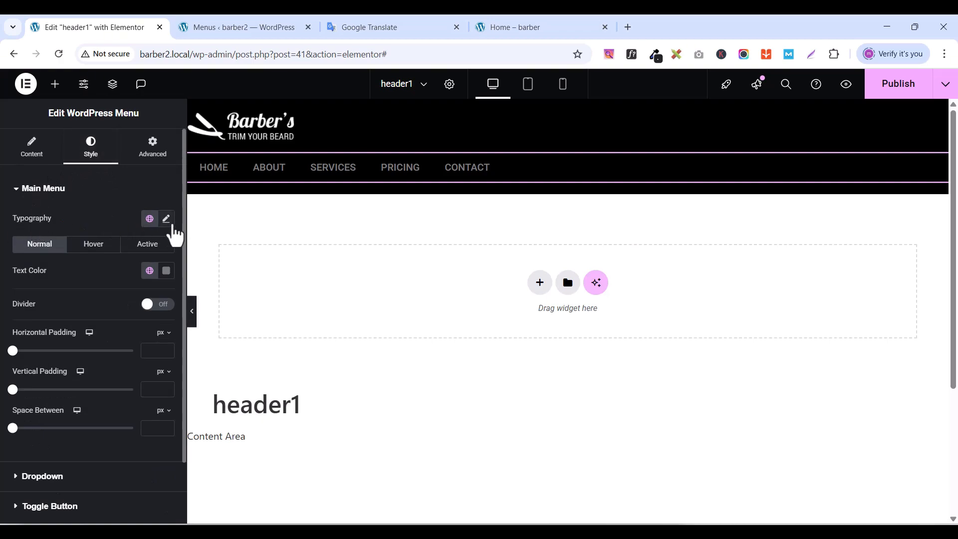
click(166, 220)
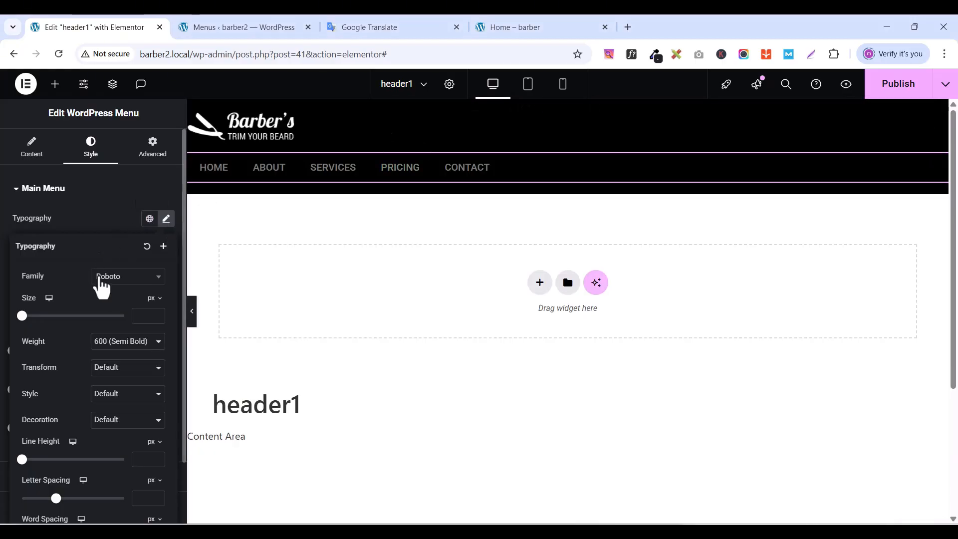
click(120, 280)
text(RALEWAY)
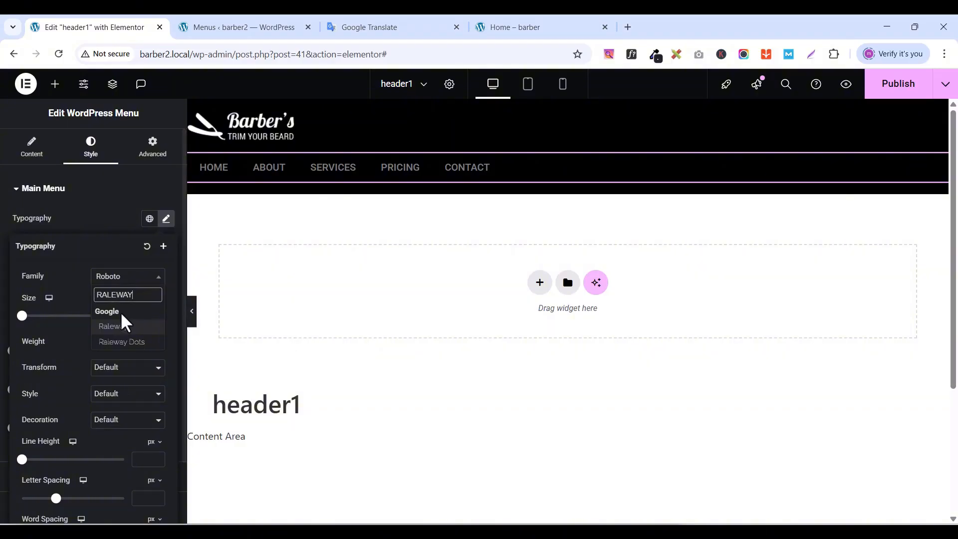
click(115, 327)
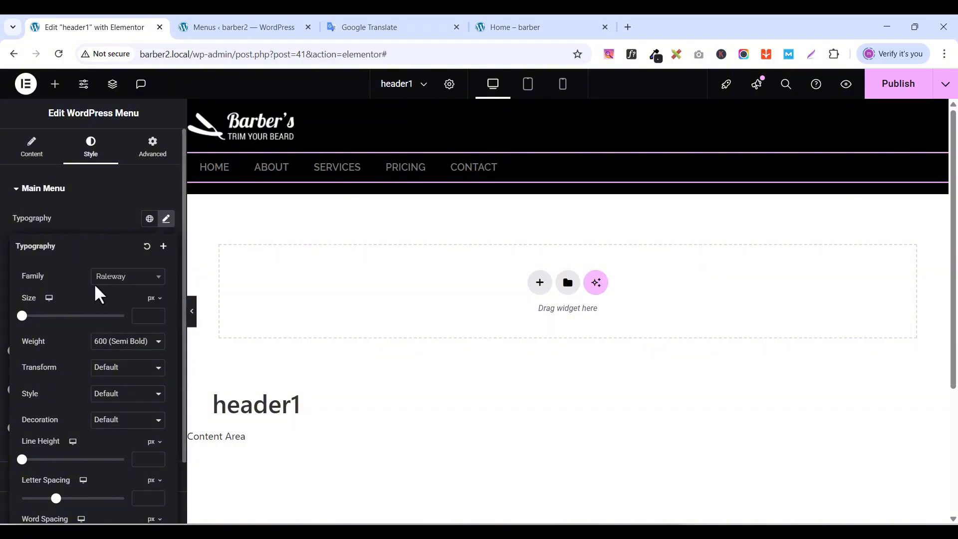
click(156, 313)
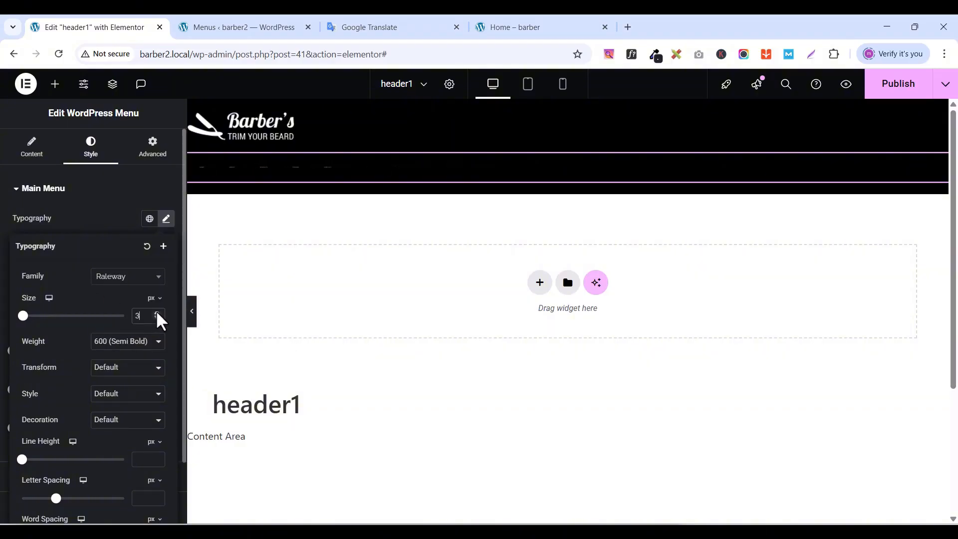
click(157, 312)
click(156, 313)
click(156, 313)
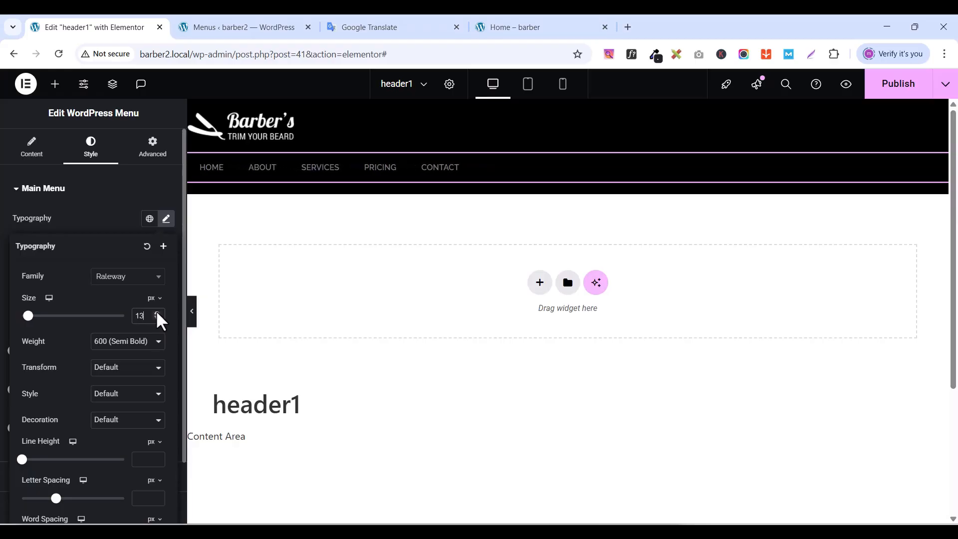
click(157, 313)
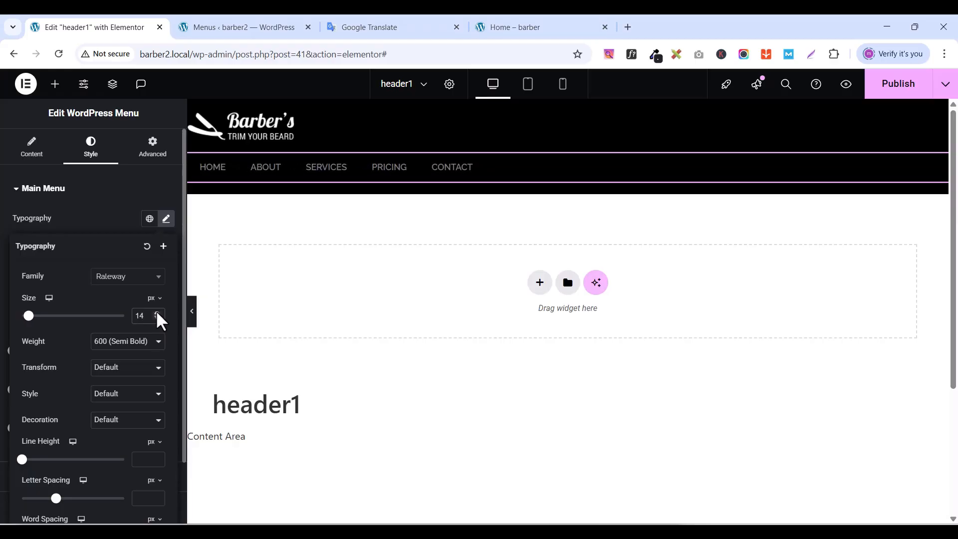
click(114, 216)
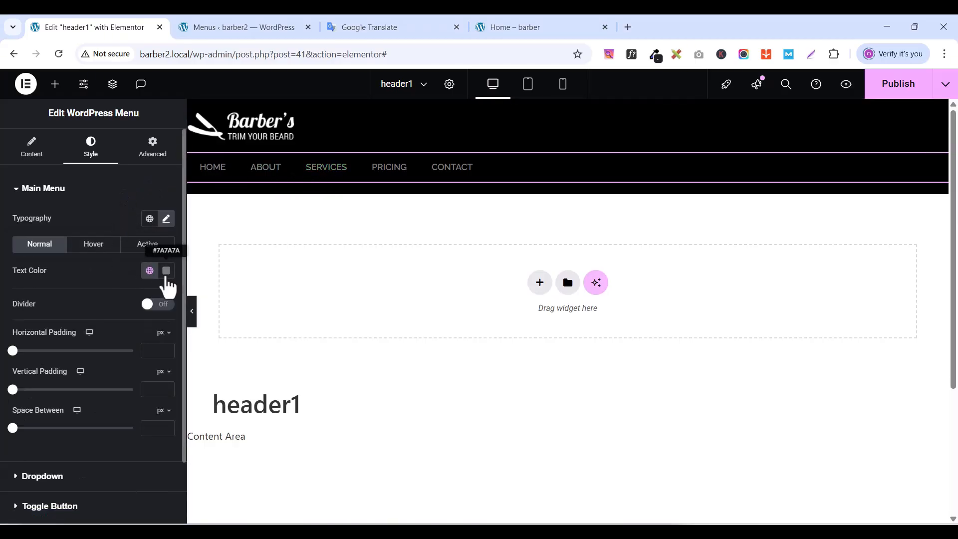
- Set the main menu's normal text color to white, #FFFFFF
click(166, 275)
drag(95, 370, 86, 327)
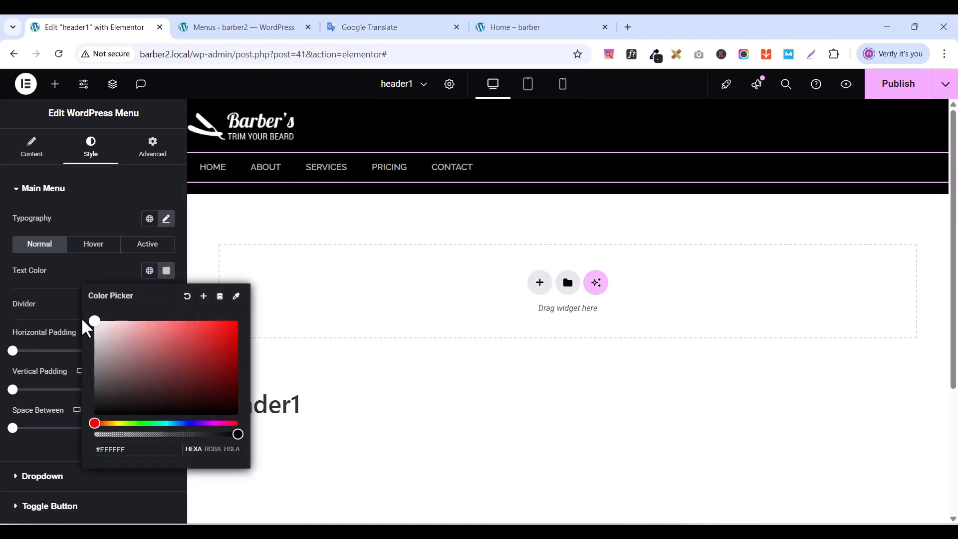
click(95, 248)
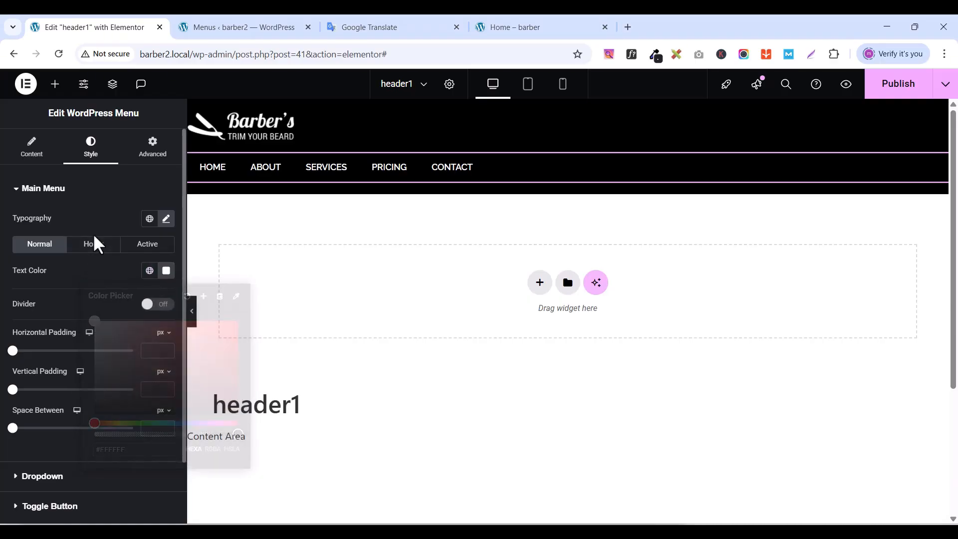
- Sample the green of the BOOK AN APPOINTMENT button on the reference homepage and copy its hex code 528066
click(94, 249)
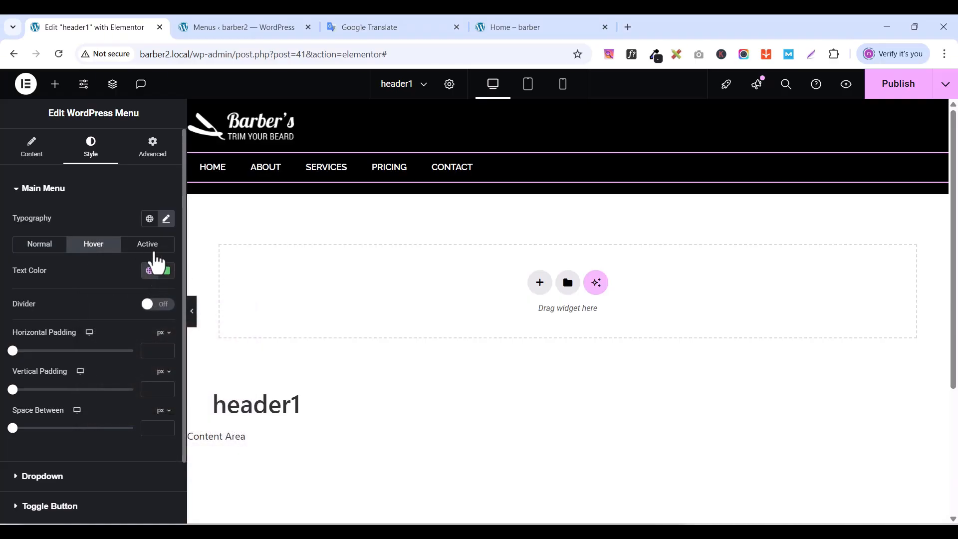
click(541, 29)
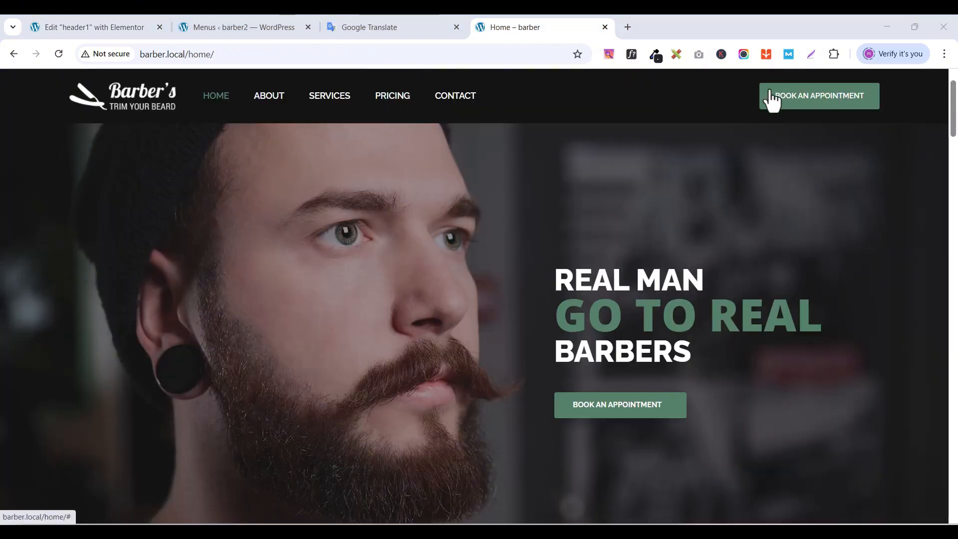
click(657, 56)
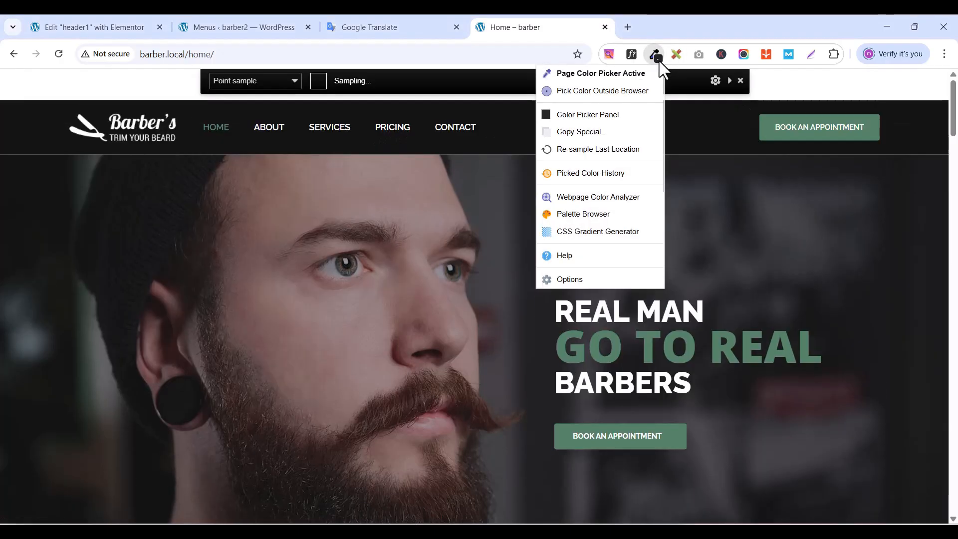
click(670, 430)
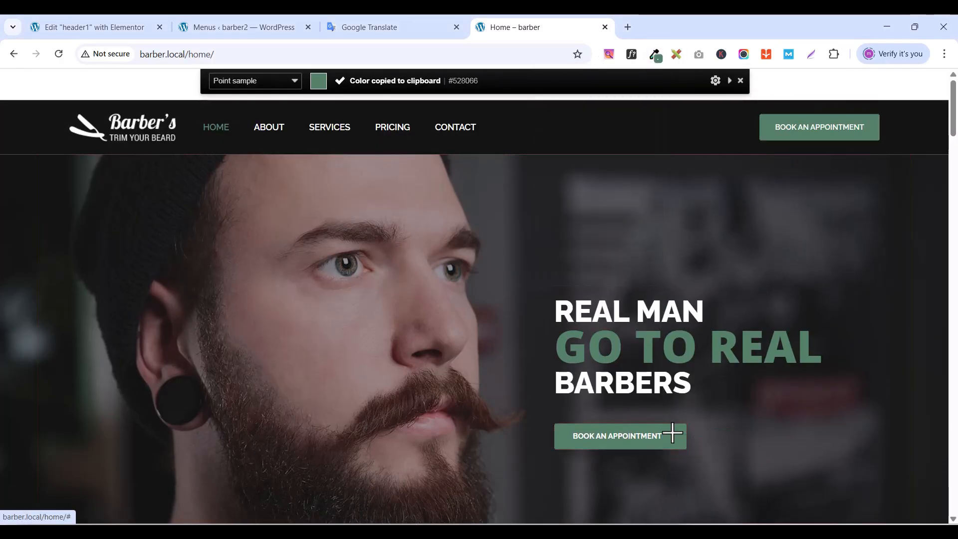
click(660, 55)
click(600, 112)
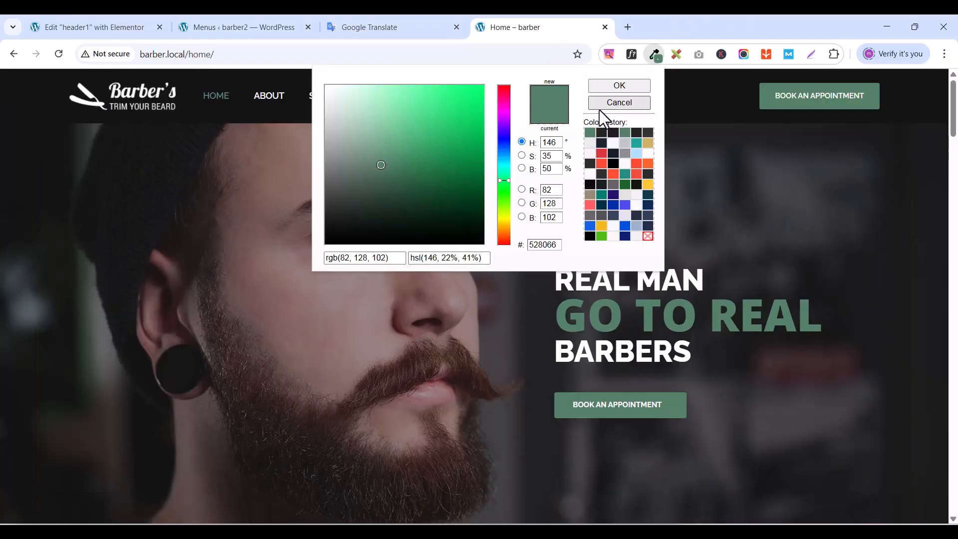
click(536, 242)
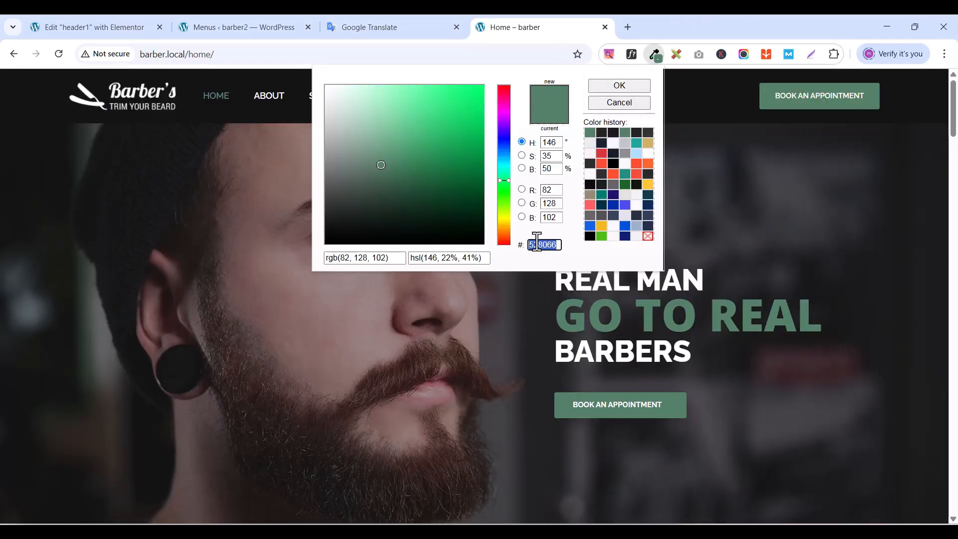
right_click(536, 245)
click(579, 287)
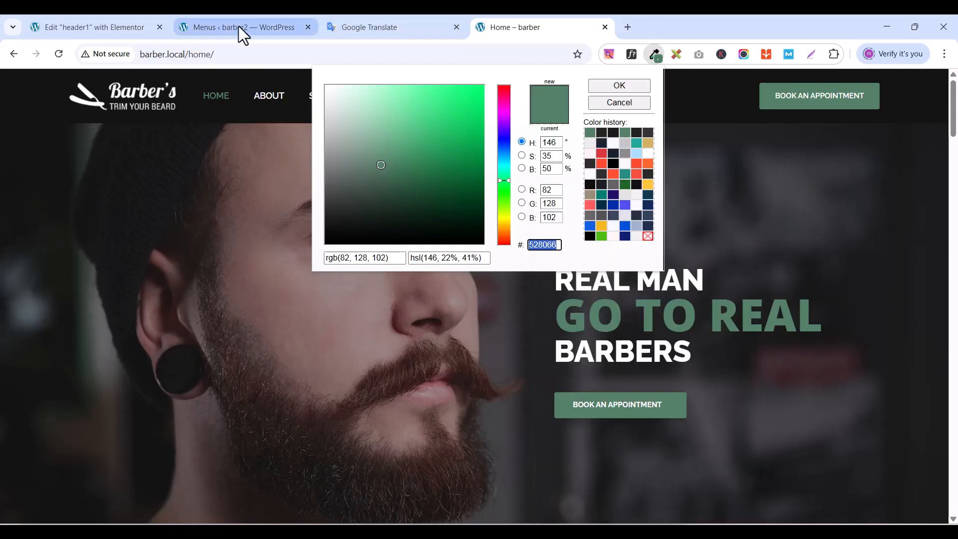
- Back in the header1 template, set the main menu's hover text color to the copied hex code 528066
click(113, 28)
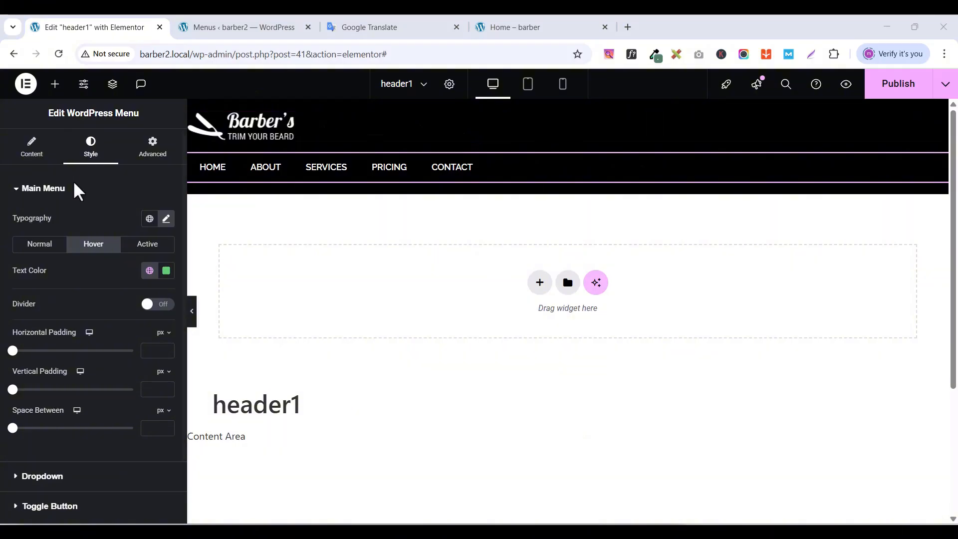
click(167, 272)
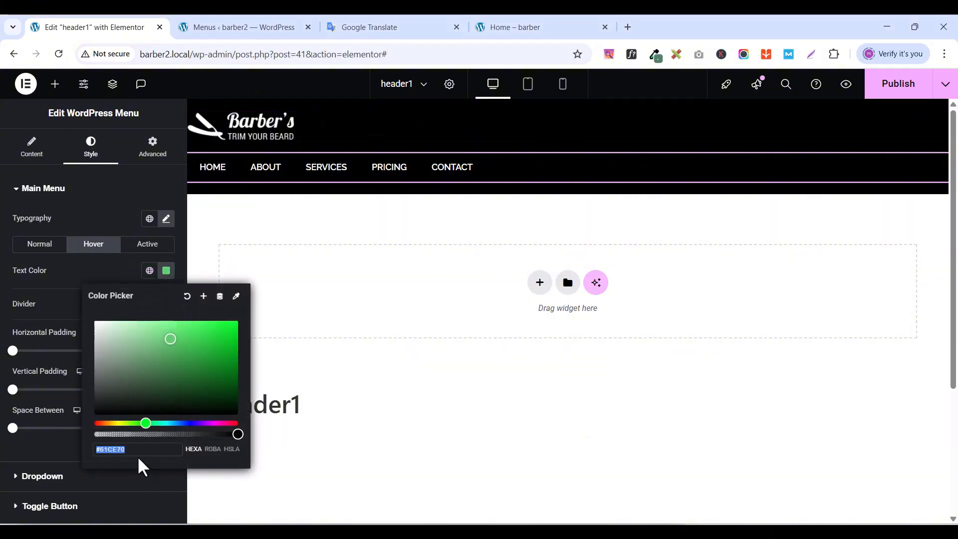
key(ctrl+v)
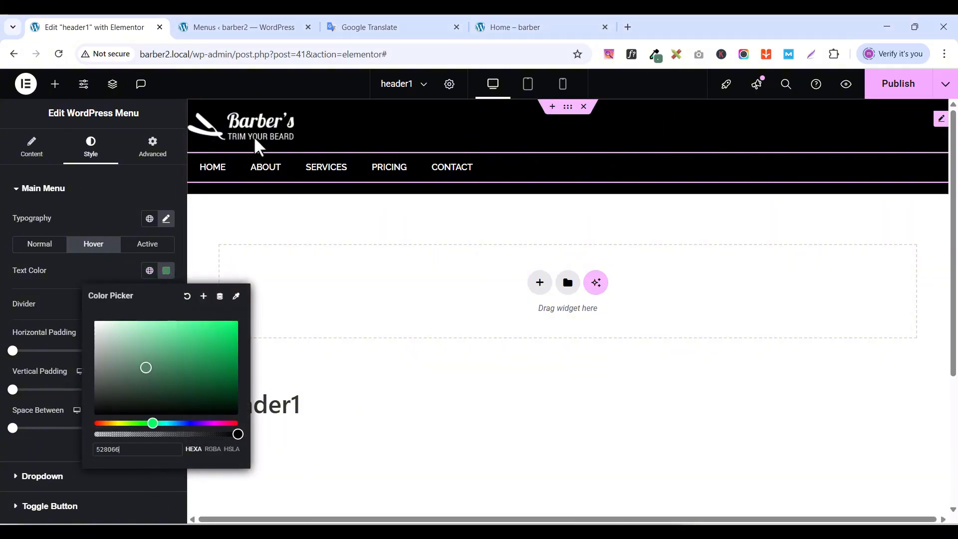
- Save the menu's hover text color as a new global color named DARK GREEN
click(204, 297)
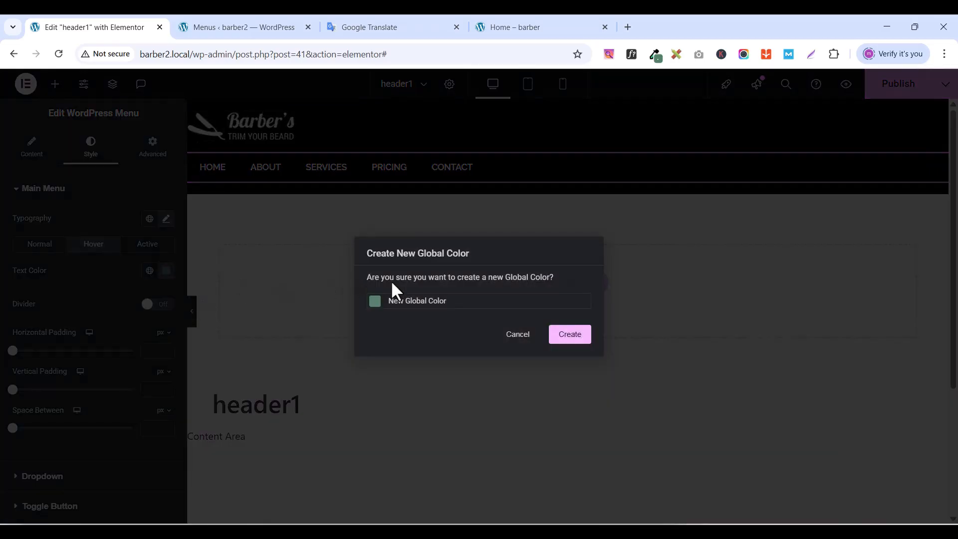
triple_click(458, 308)
text(D)
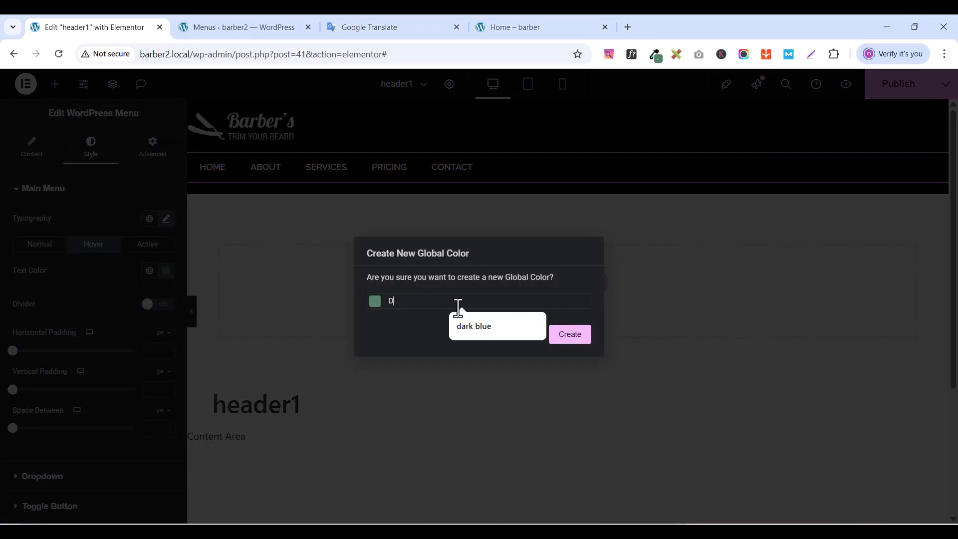
text(ARK GREEN)
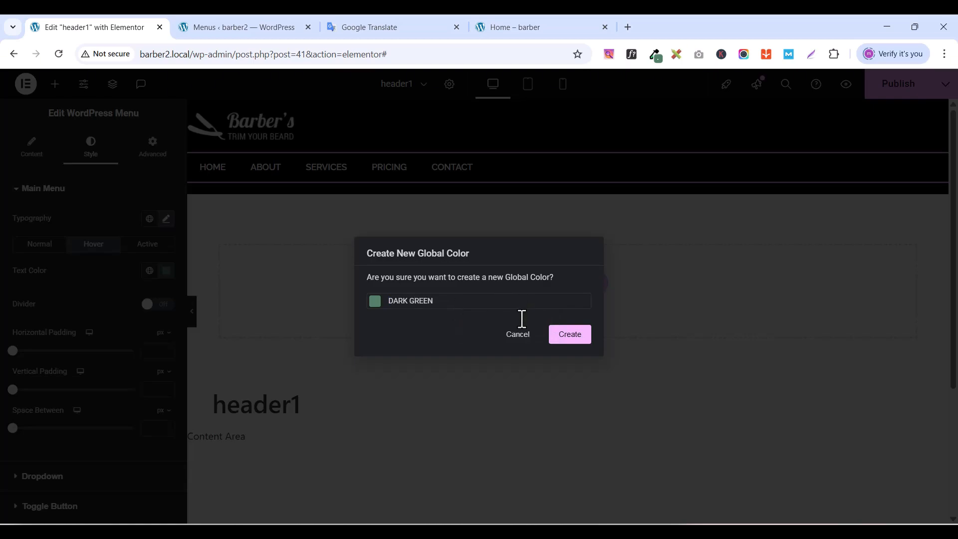
click(581, 341)
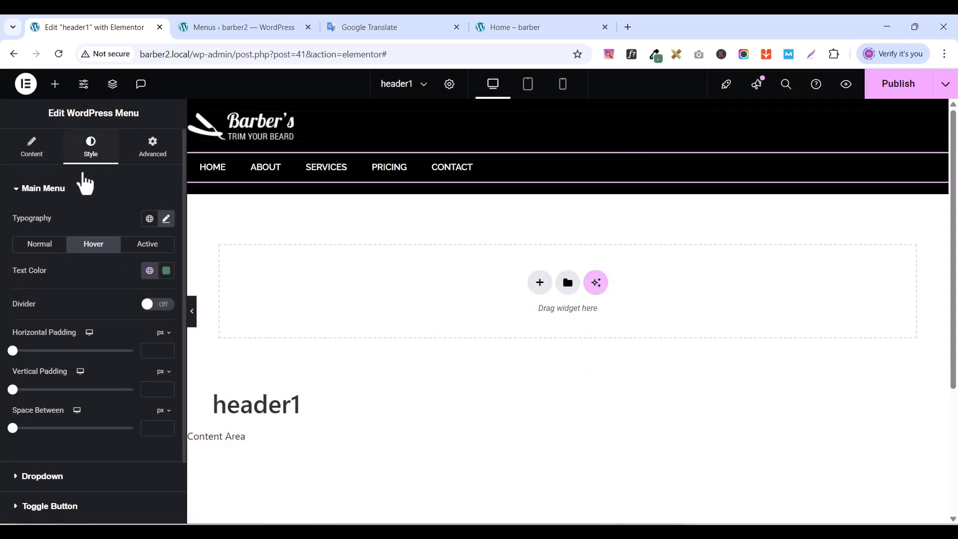
- Apply the DARK GREEN global color to the main menu's active text
click(145, 246)
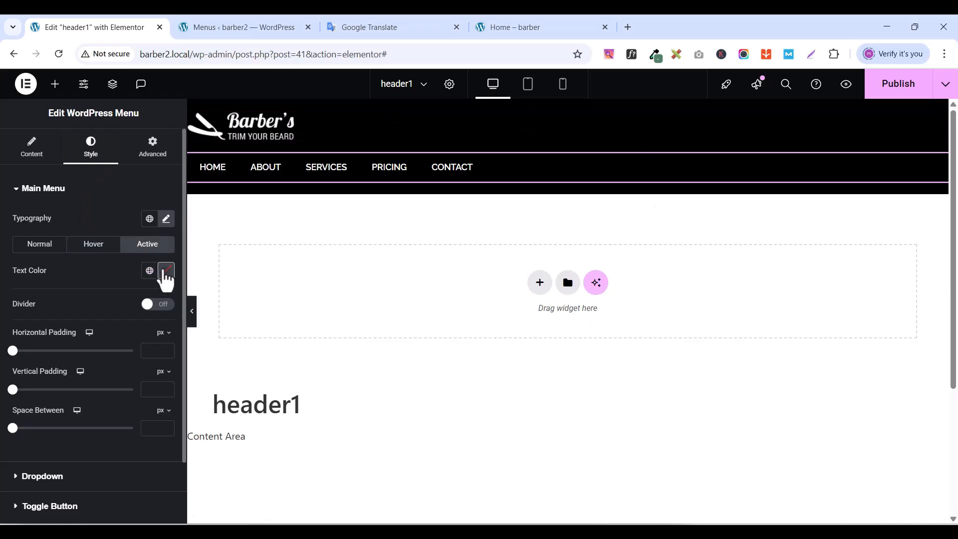
click(165, 272)
click(151, 272)
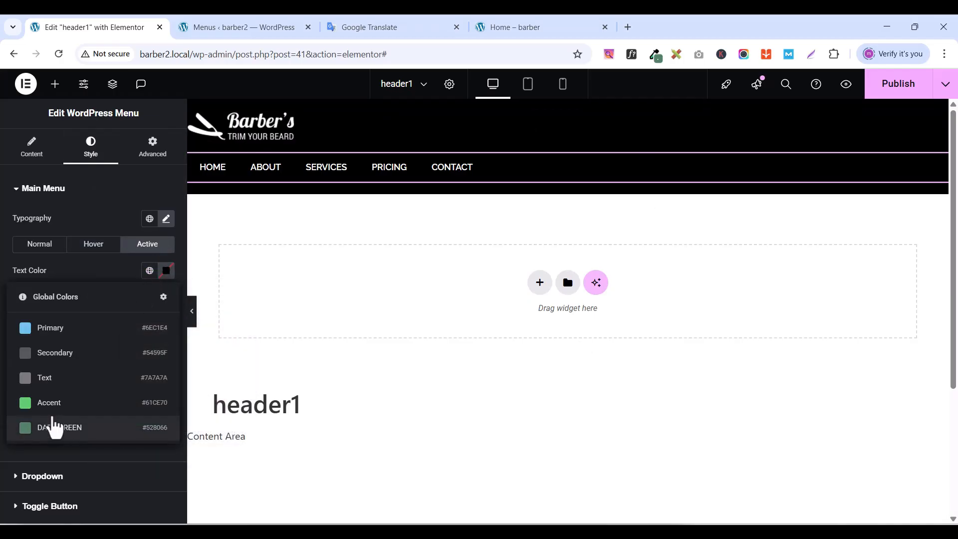
click(54, 427)
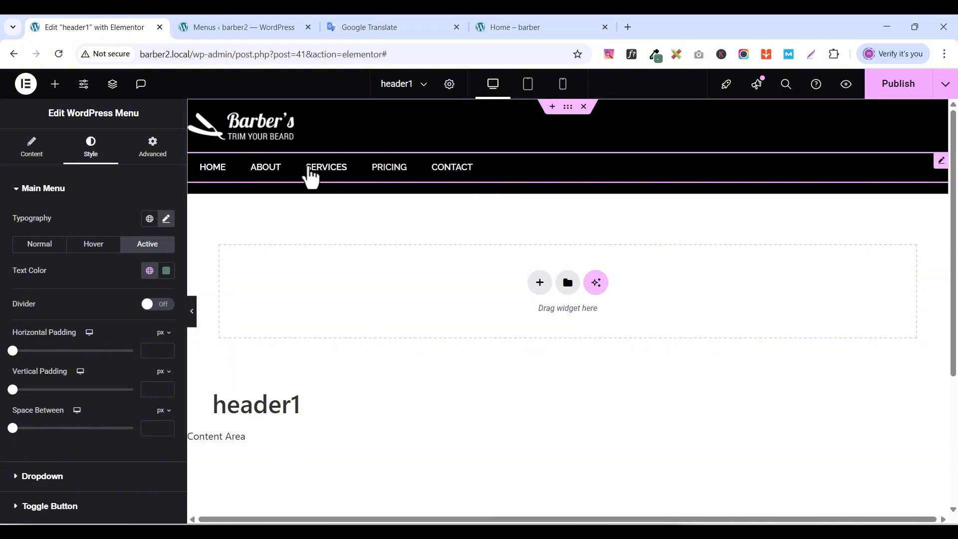
- Add a Button widget below the navigation menu in the header container
click(20, 191)
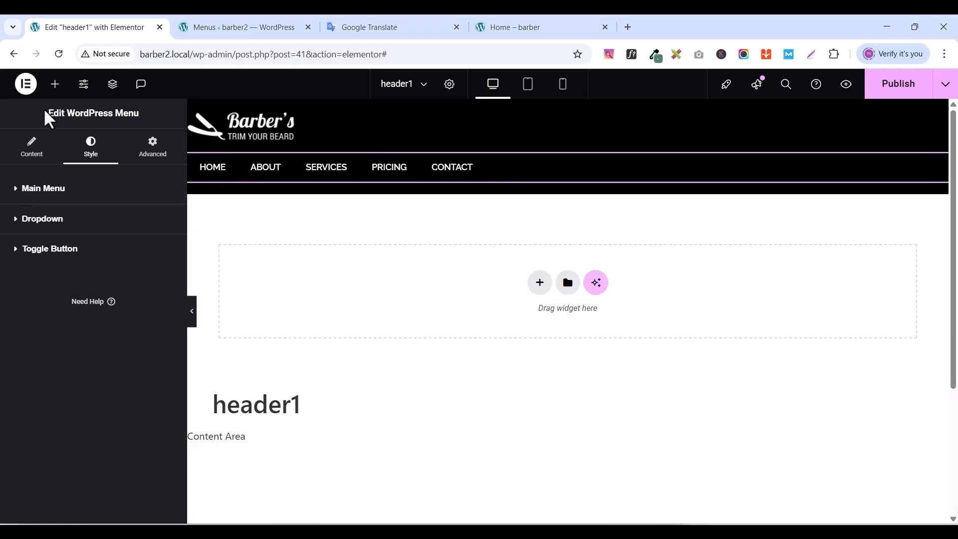
click(55, 84)
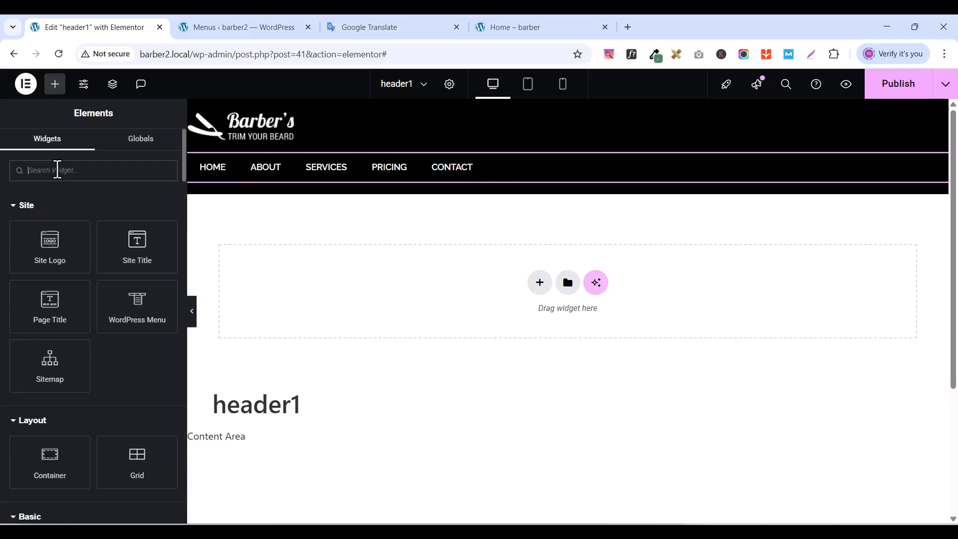
text(BUTT)
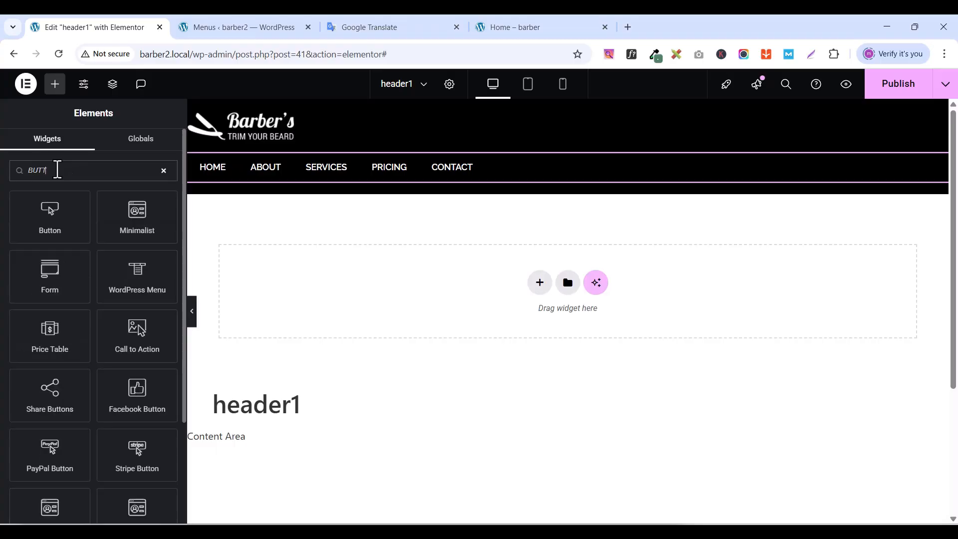
drag(39, 208, 317, 186)
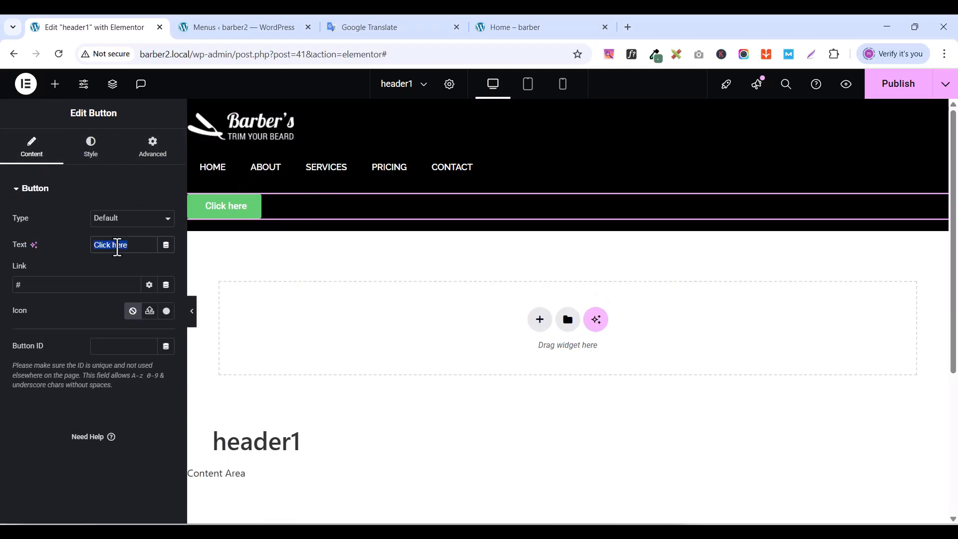
- Set the new button's text to BOOK AN APPOINTMENT
text(book)
key(ctrl+a)
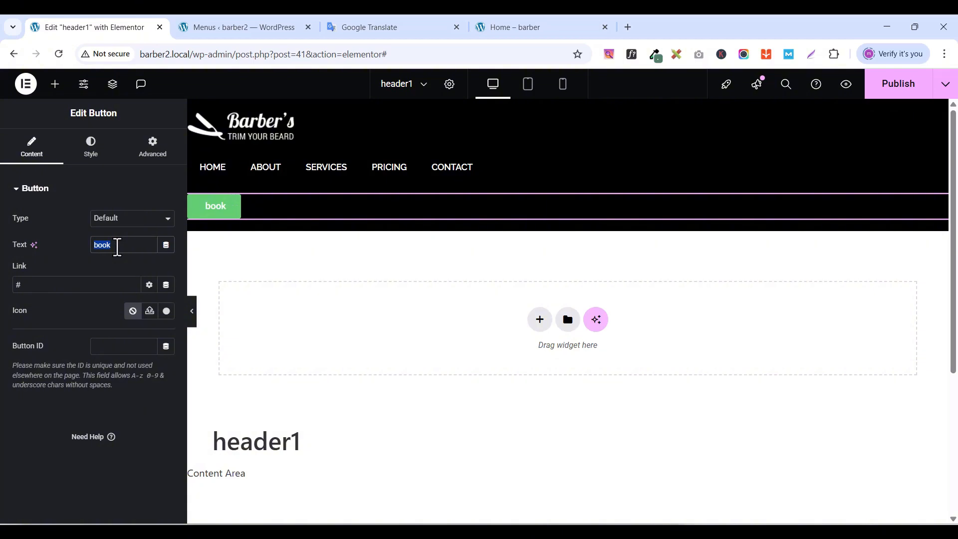
text(BOOK AN)
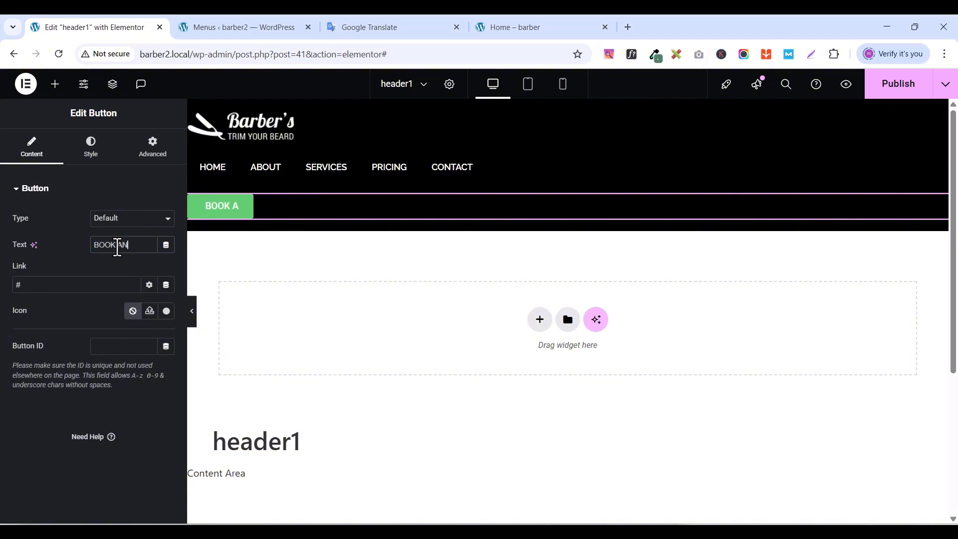
text( APPOINTMENT)
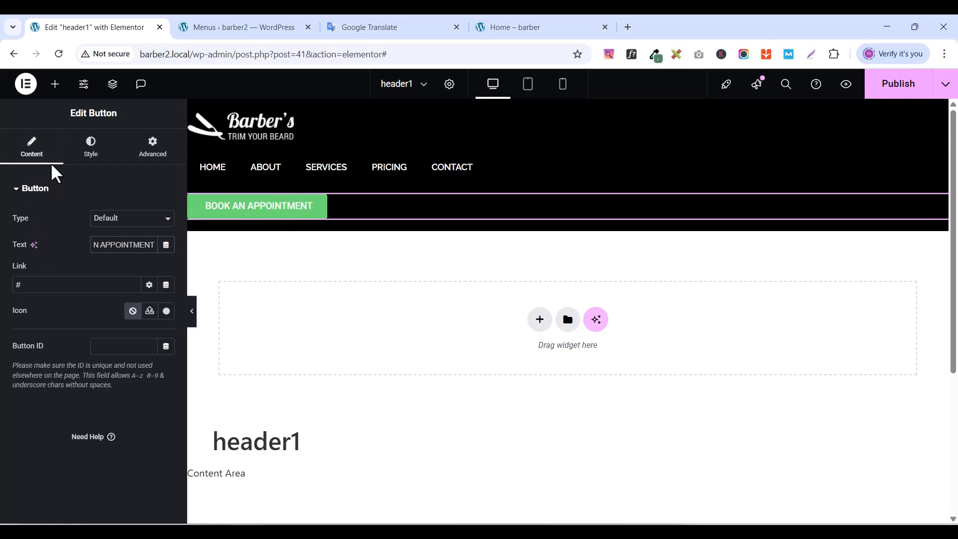
- Set the button's typography font family to Raleway
click(83, 154)
click(81, 155)
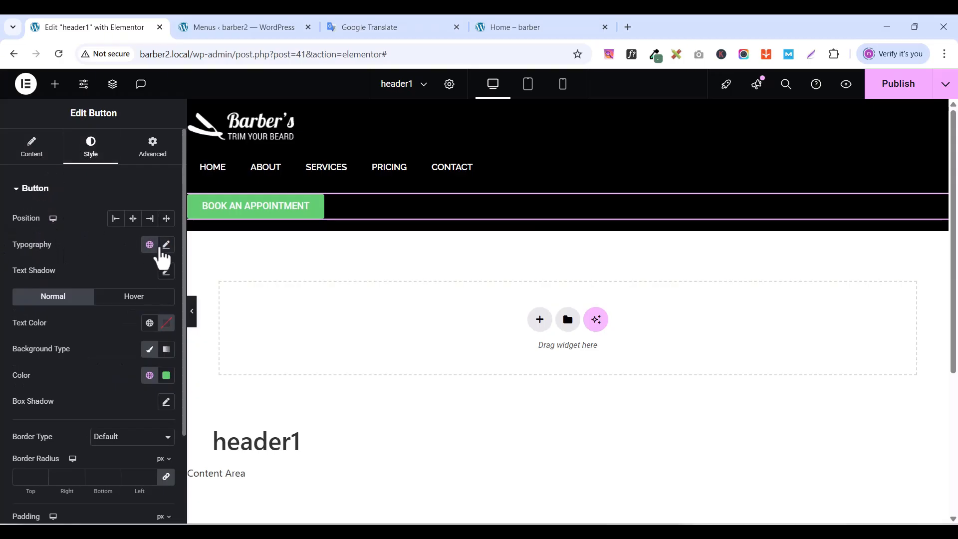
click(163, 248)
click(133, 306)
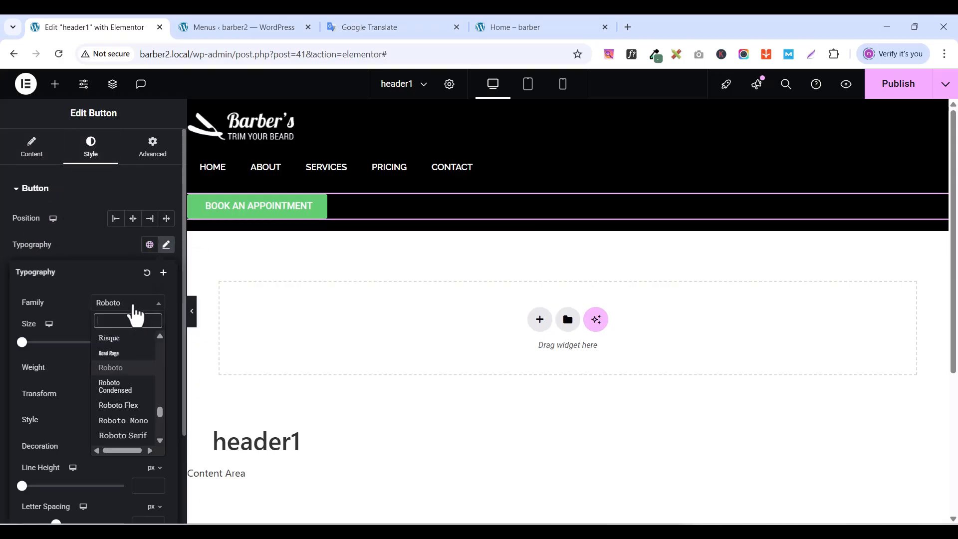
text(RAYE)
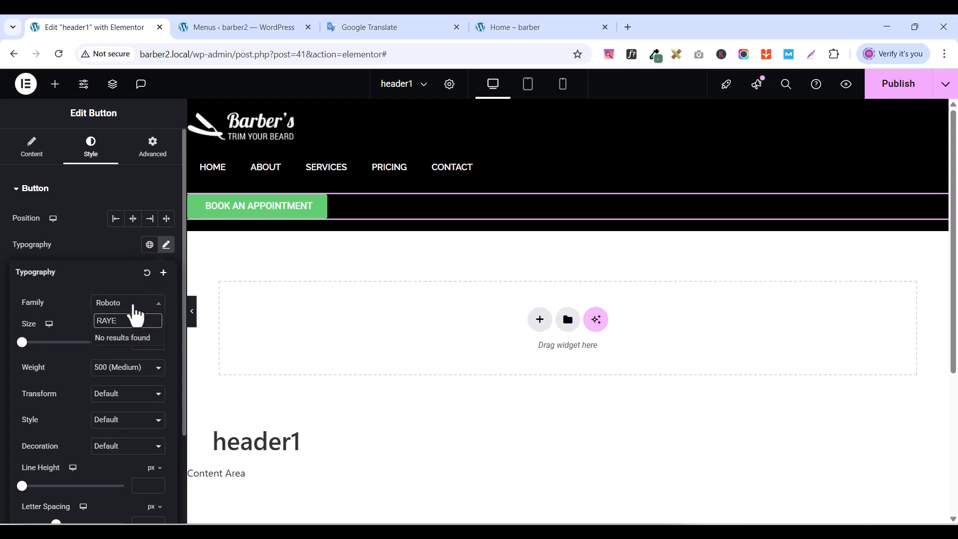
key(BackSpace)
key(BackSpace)
text(LE)
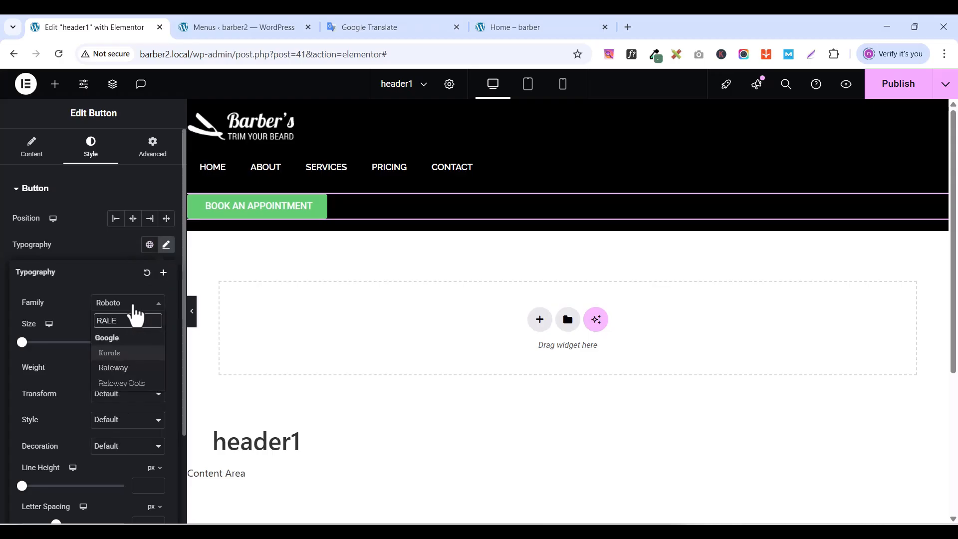
click(130, 368)
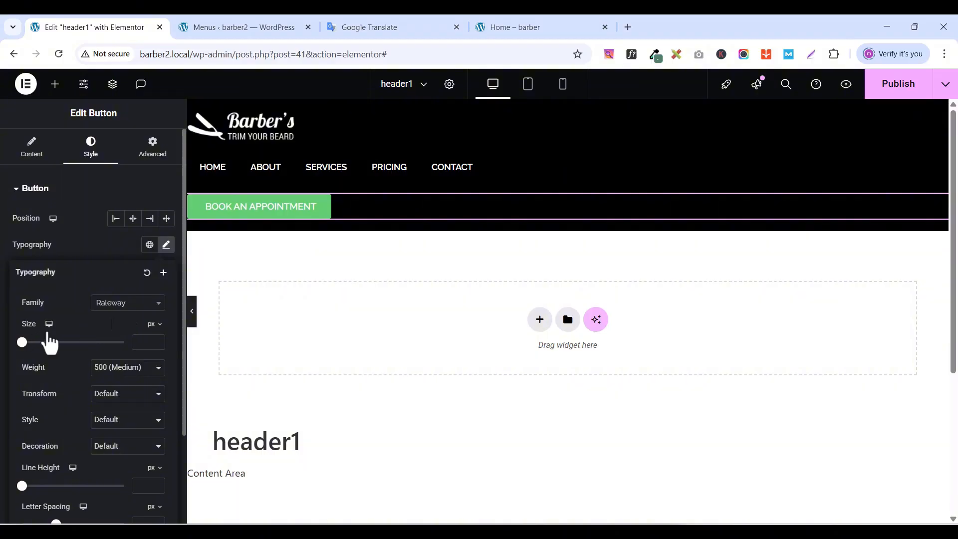
- Set the button text's size to 12 px and its weight to 600 (Semi Bold)
text(2)
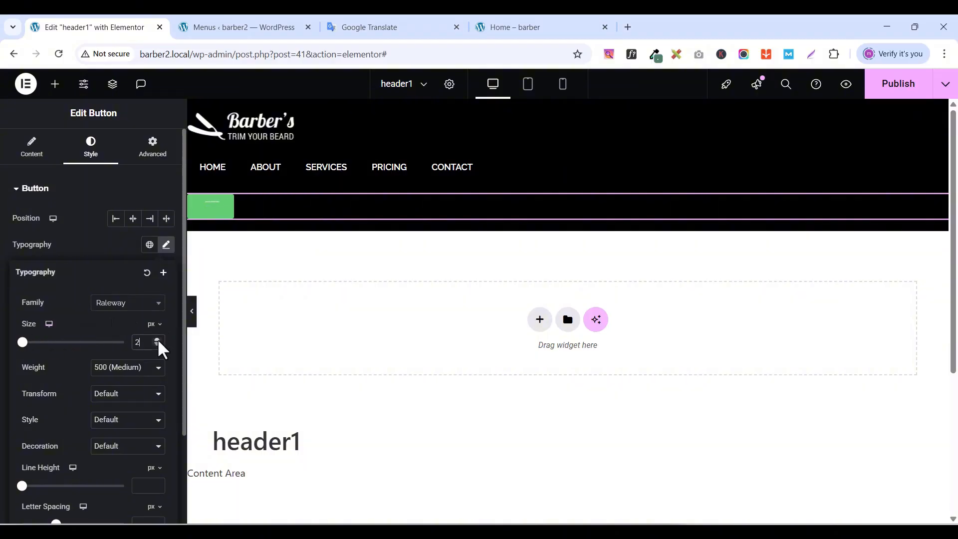
click(157, 340)
click(158, 340)
click(157, 339)
click(157, 340)
click(158, 340)
click(157, 340)
click(157, 340)
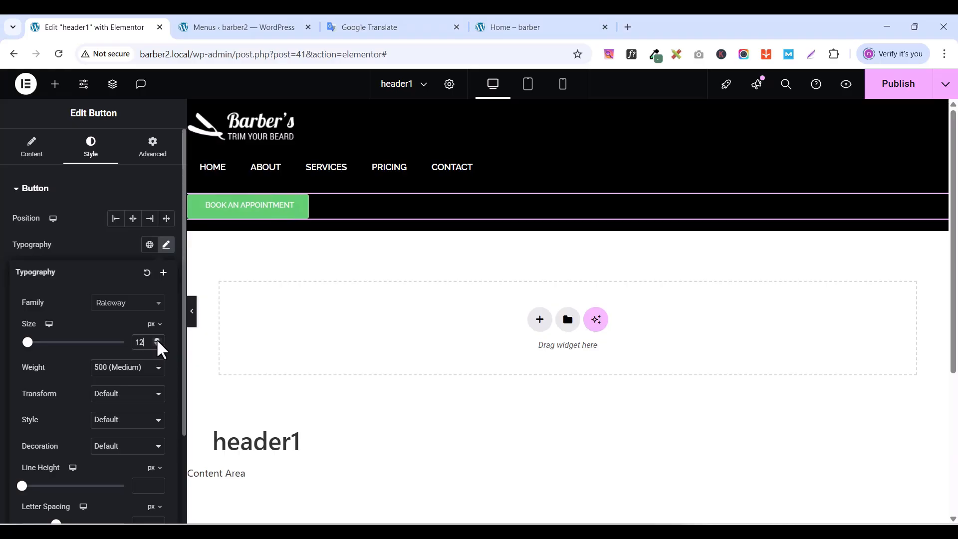
click(146, 373)
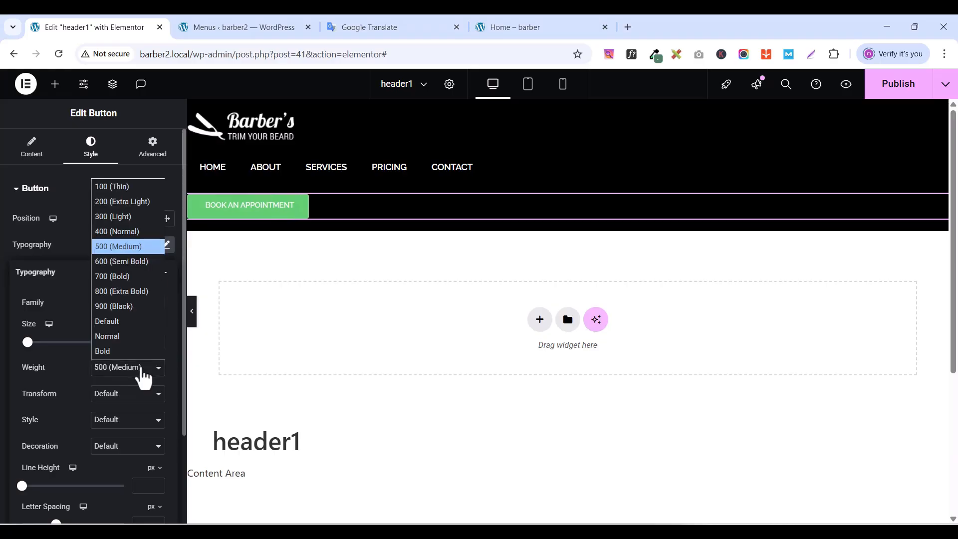
click(138, 262)
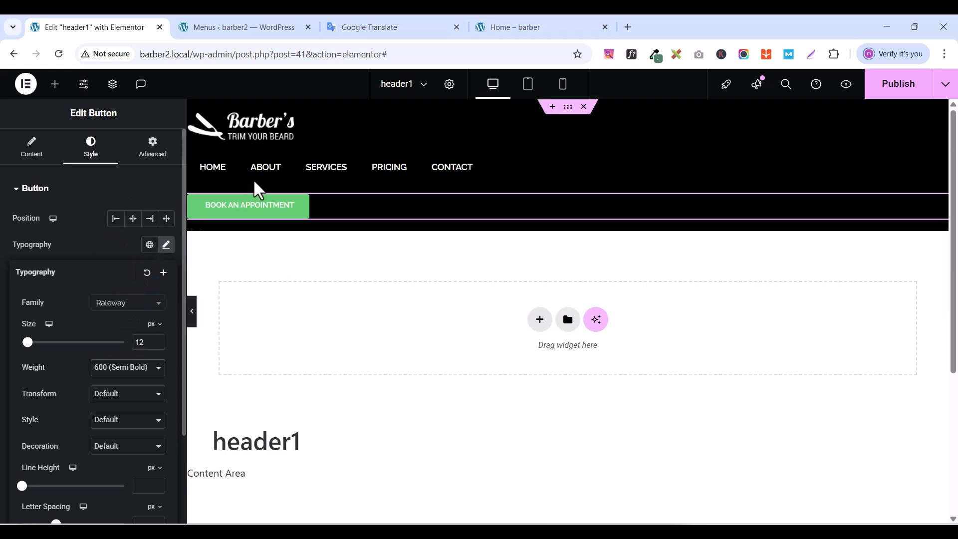
- Apply the DARK GREEN global color to the button's normal background
scroll(101, 324, down, 2)
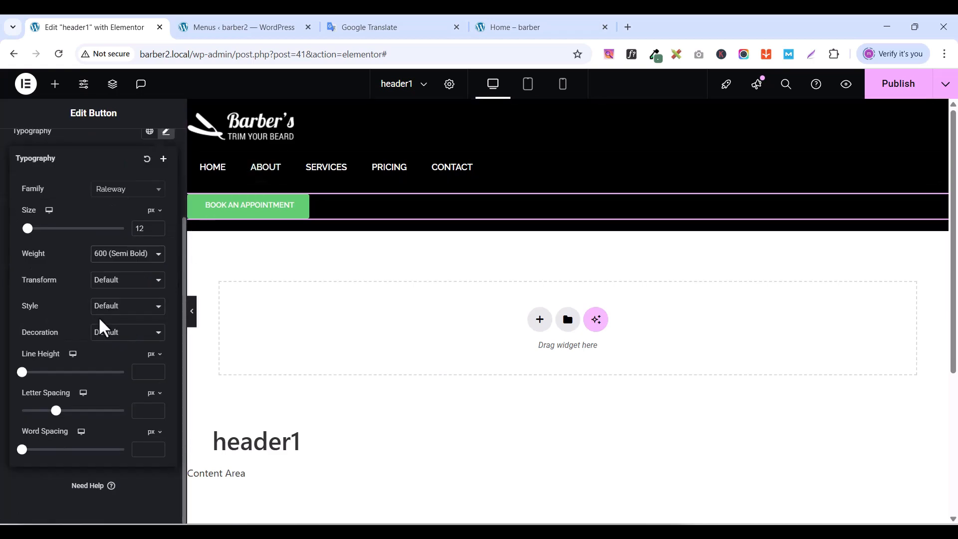
click(91, 144)
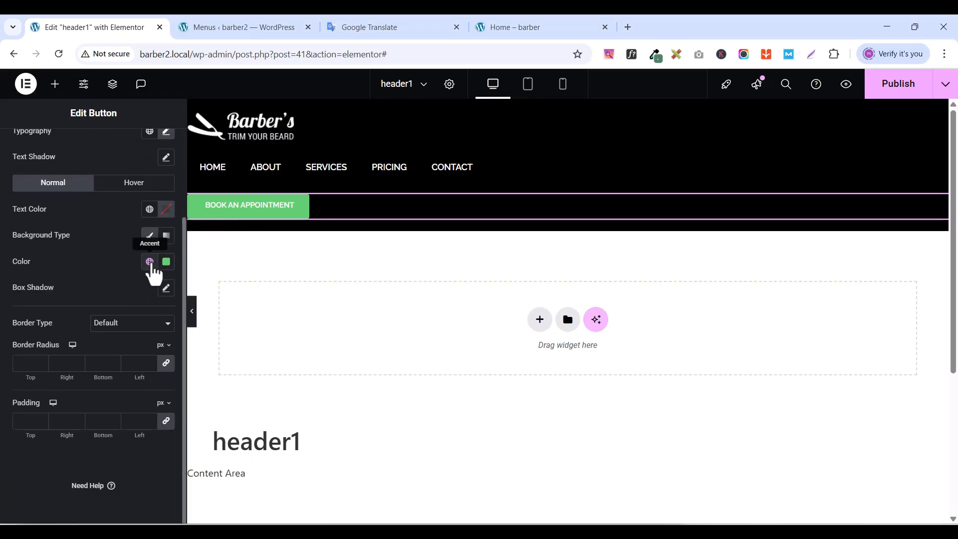
click(150, 262)
click(59, 419)
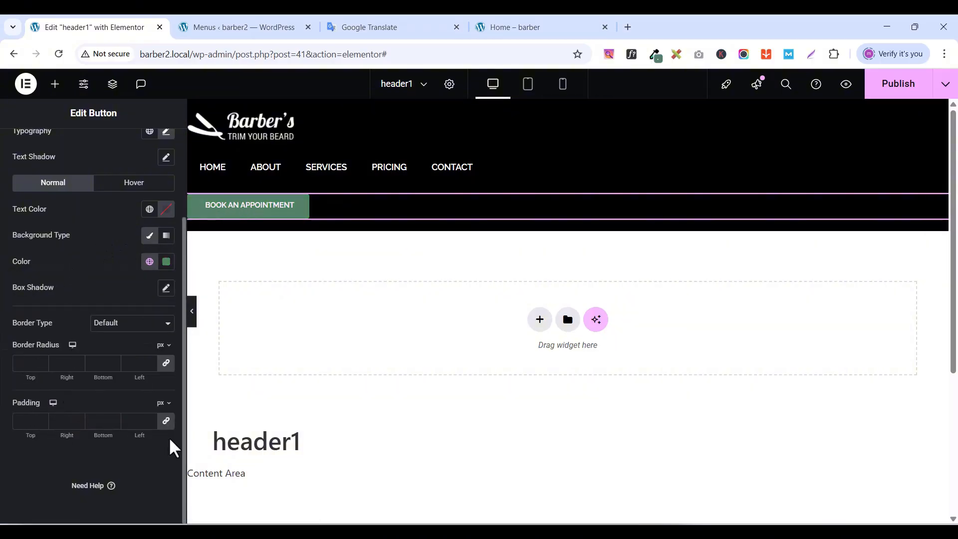
- Unlink the button's padding values and set top 15, right 25, bottom 15 and left 25 px
click(167, 422)
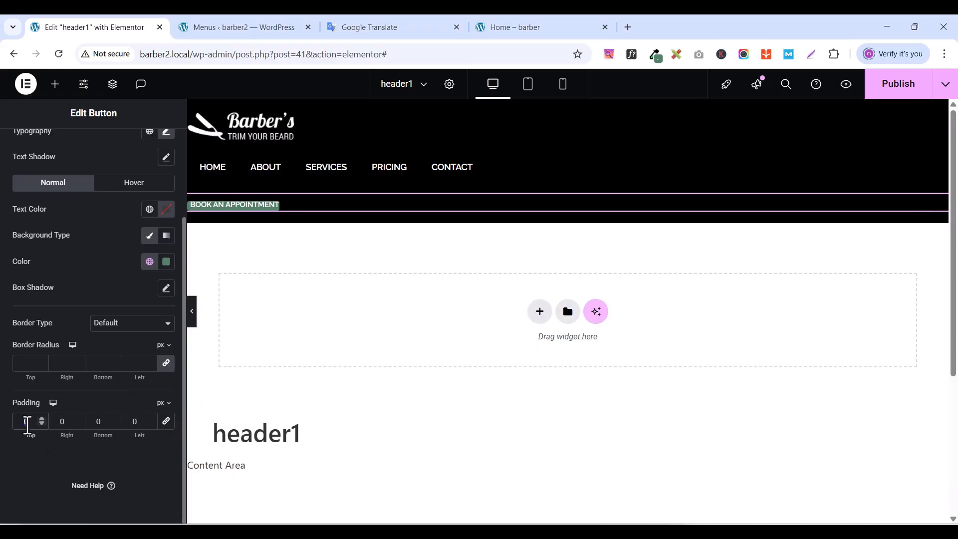
text(15)
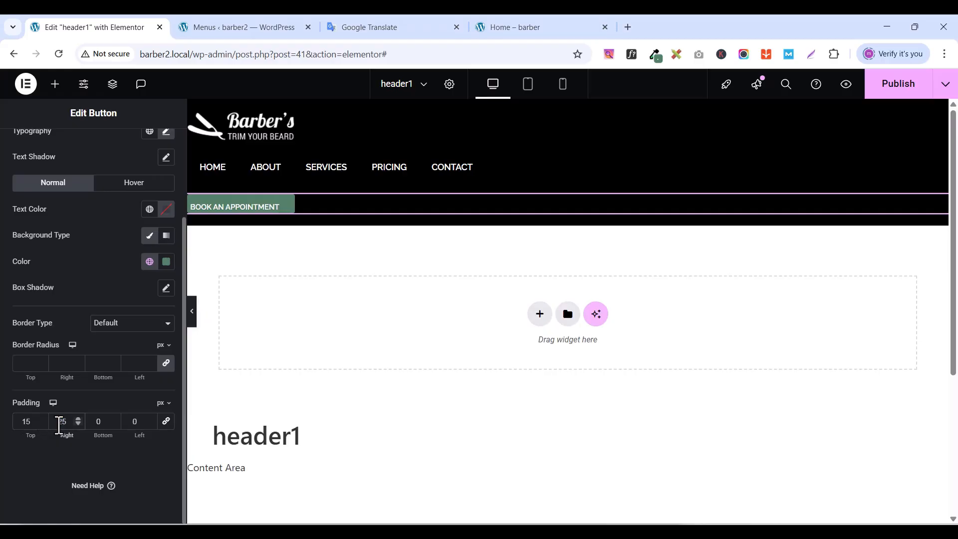
text(15)
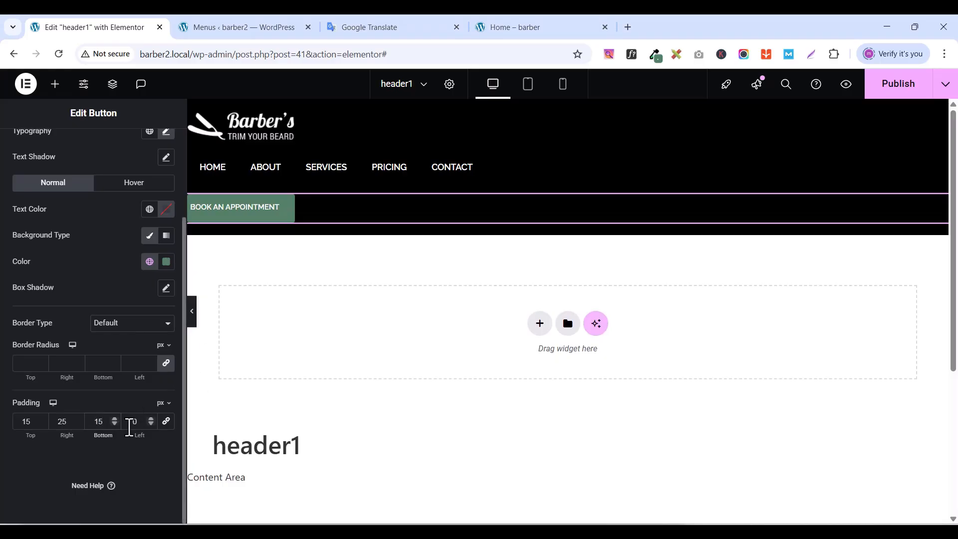
text(25)
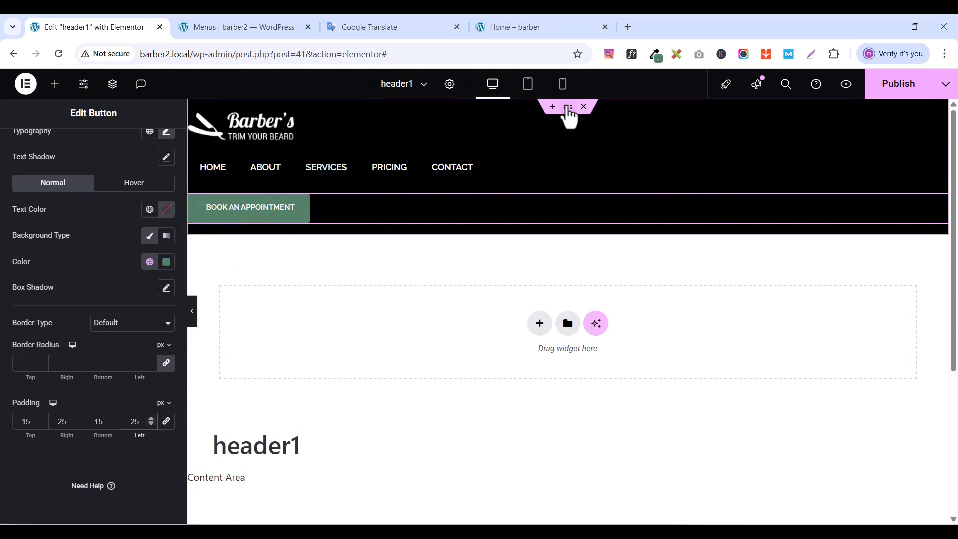
- Set the header container's item direction to a horizontal row so logo, menu and button sit side by side
click(568, 108)
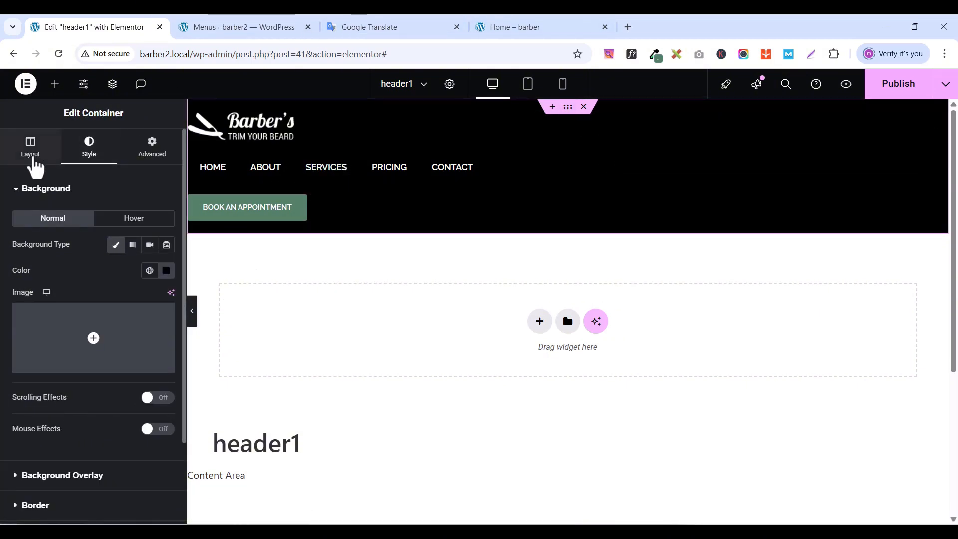
click(32, 157)
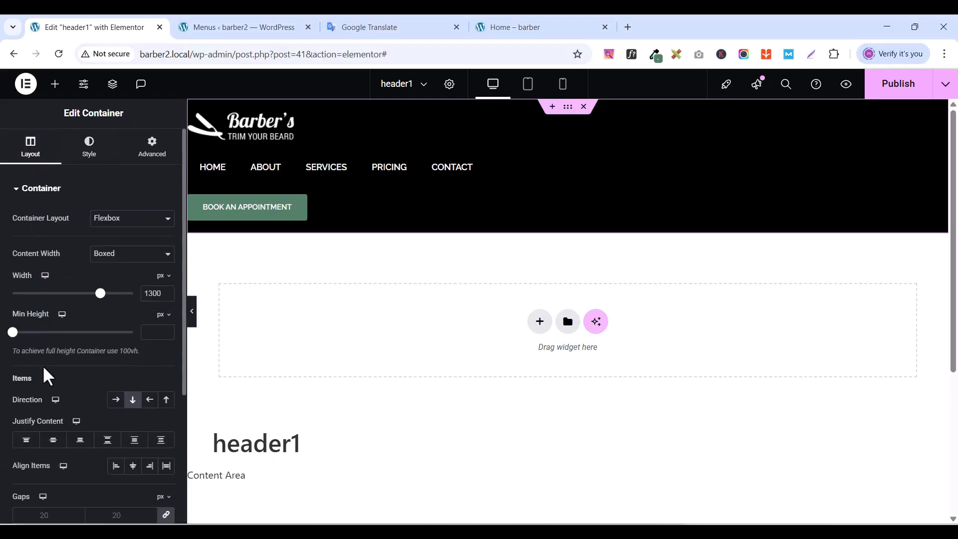
click(116, 401)
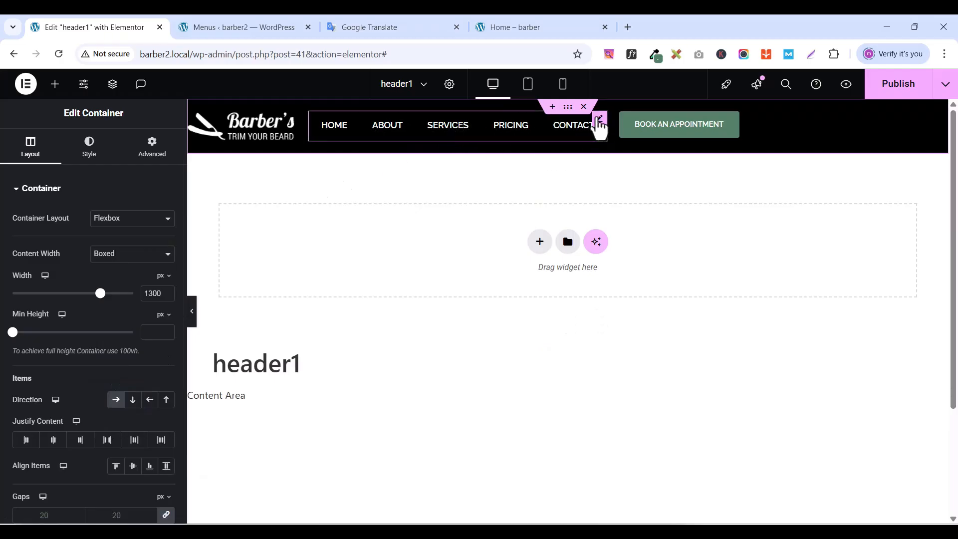
- Set the navigation menu widget's size to Grow within the header container
click(598, 120)
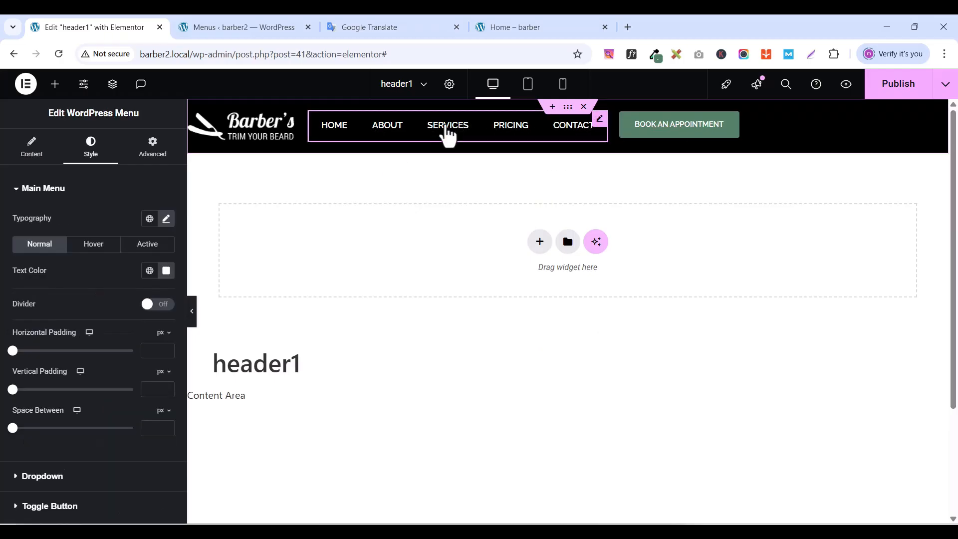
click(149, 157)
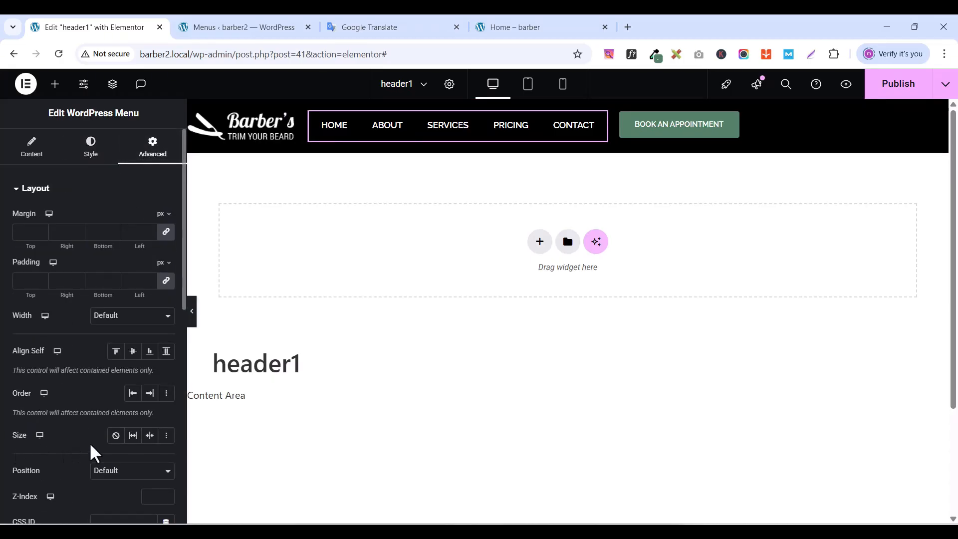
click(133, 435)
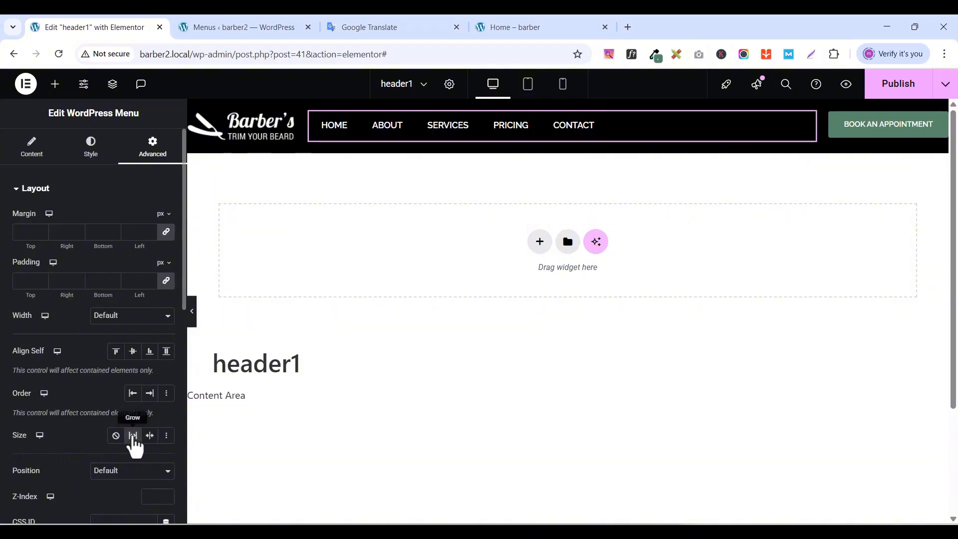
- Publish the header1 template, check its live preview in the other tab, and return to the editor
click(887, 90)
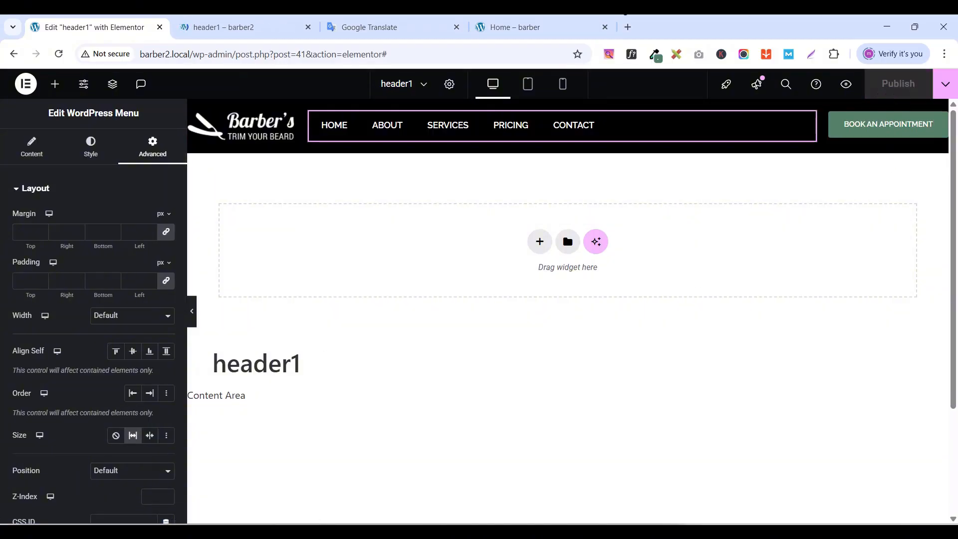
click(256, 19)
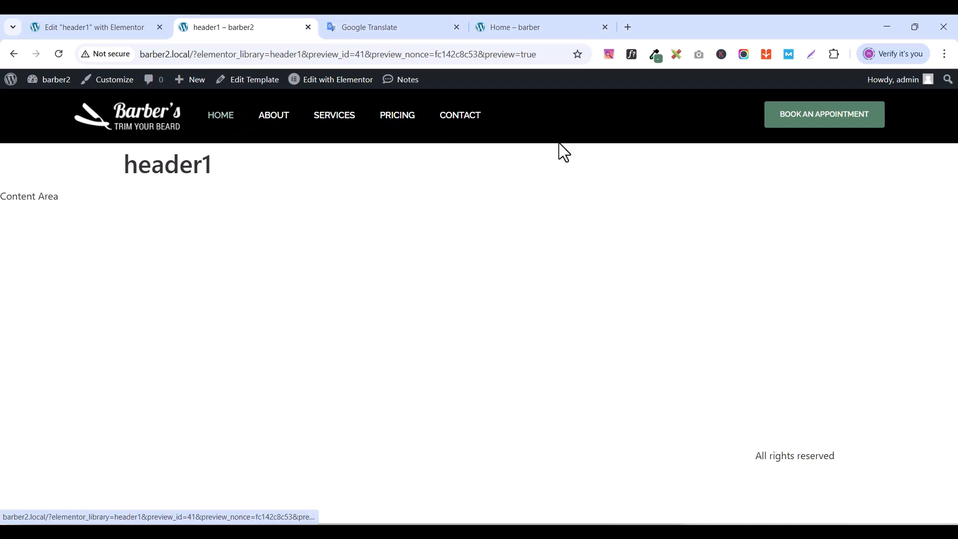
click(96, 29)
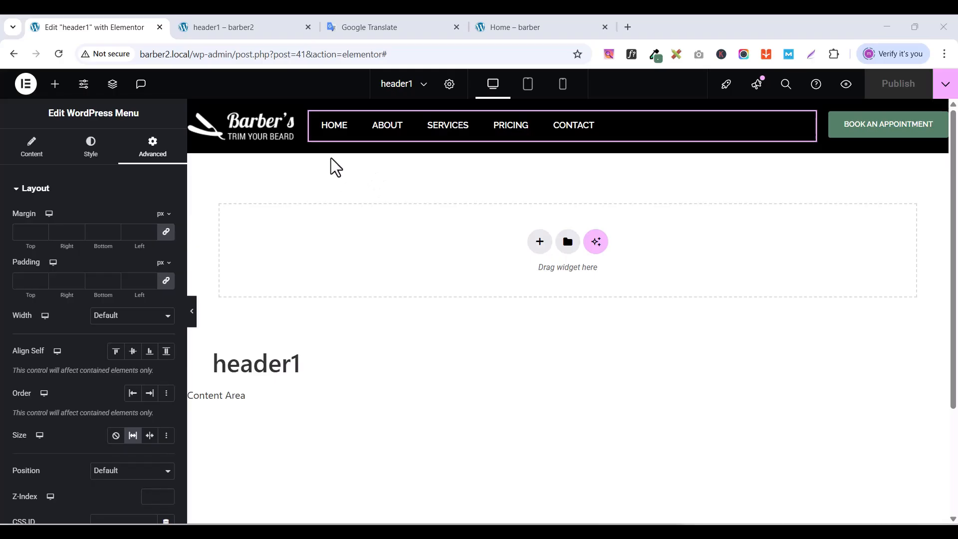
- From the header1 preview tab, open the barber2 site's WordPress admin dashboard
click(203, 27)
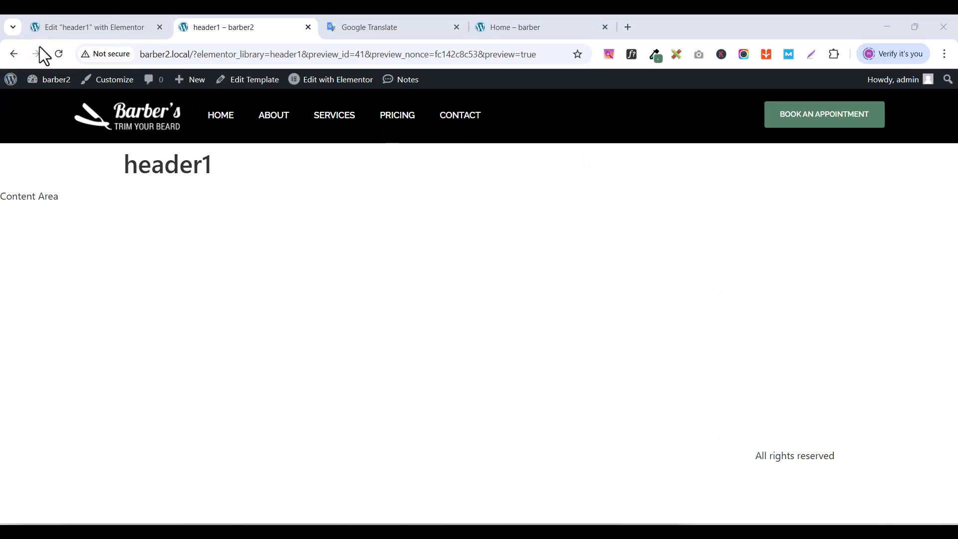
click(10, 81)
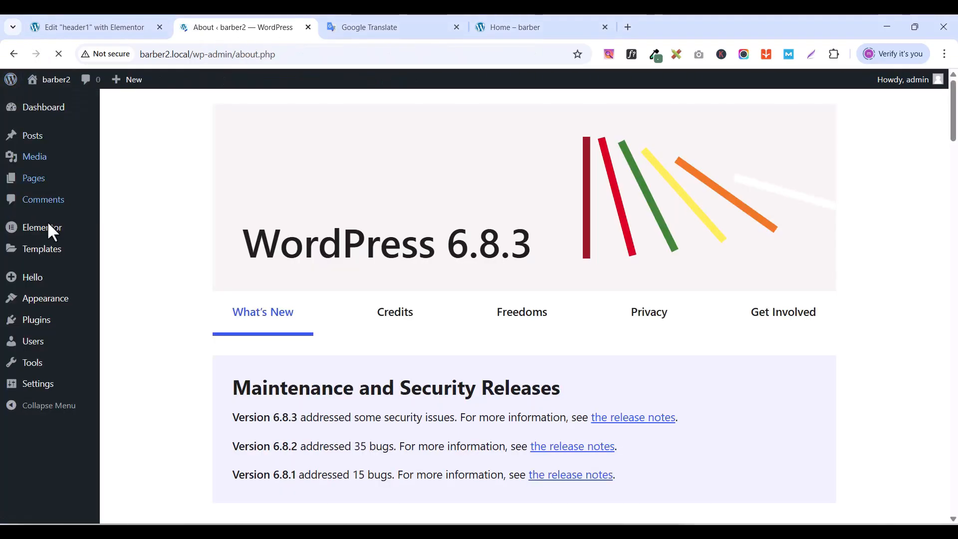
mouse_move(37, 112)
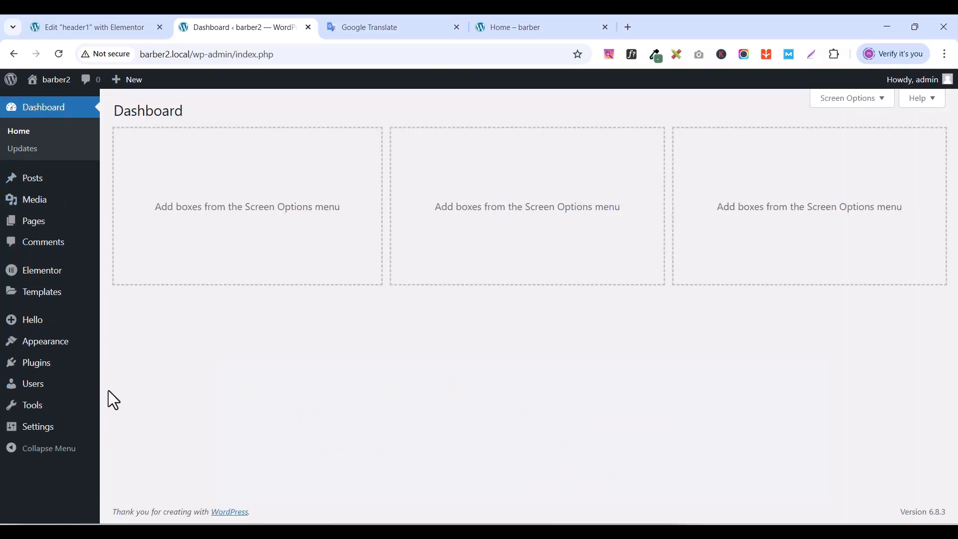
- Open the HOME page from the site's list of pages and edit it with Elementor
mouse_move(29, 228)
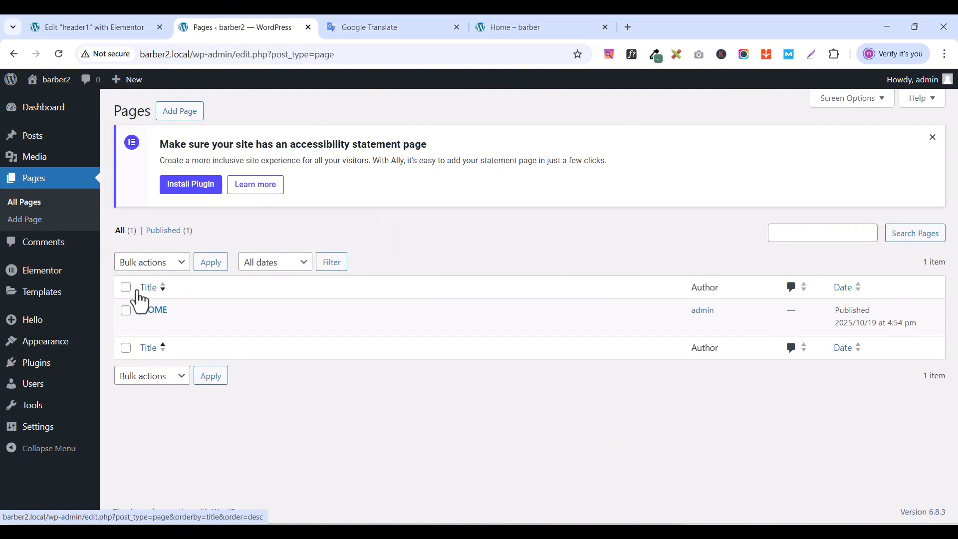
mouse_move(145, 316)
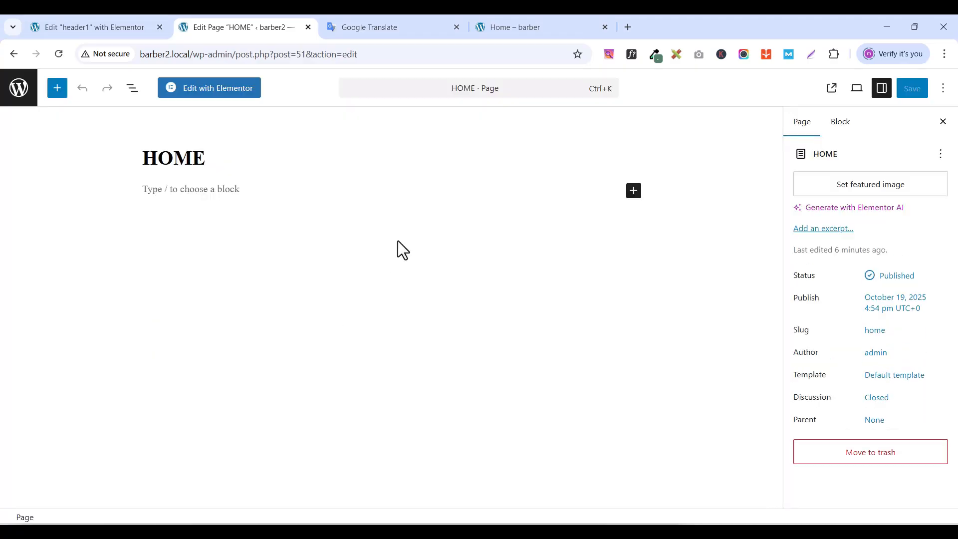
click(198, 95)
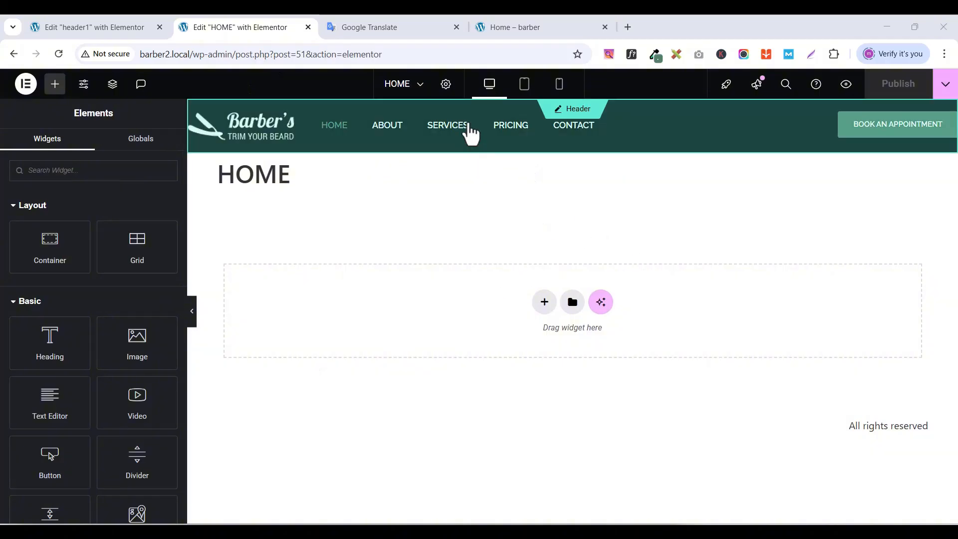
- Set the HOME page's layout to Elementor Full Width and publish the change
click(446, 85)
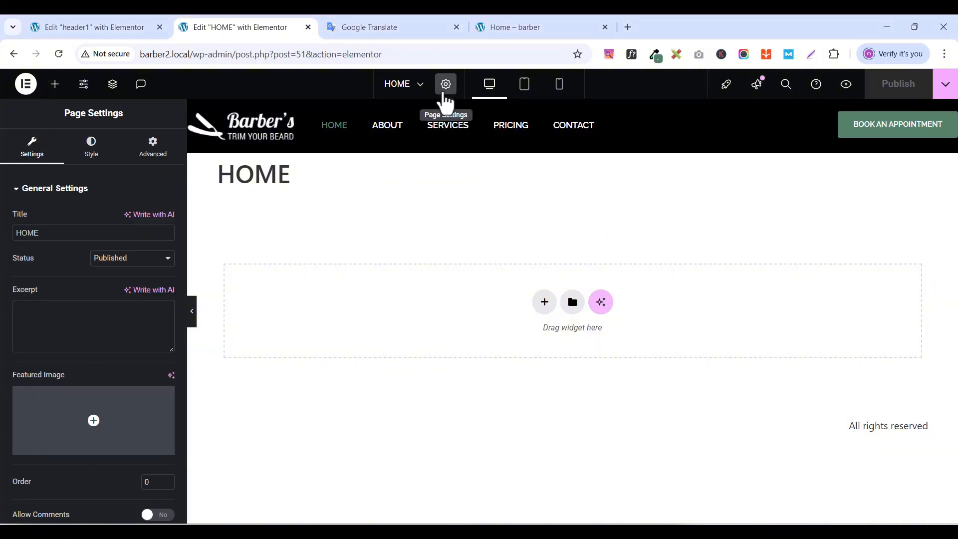
scroll(134, 429, down, 2)
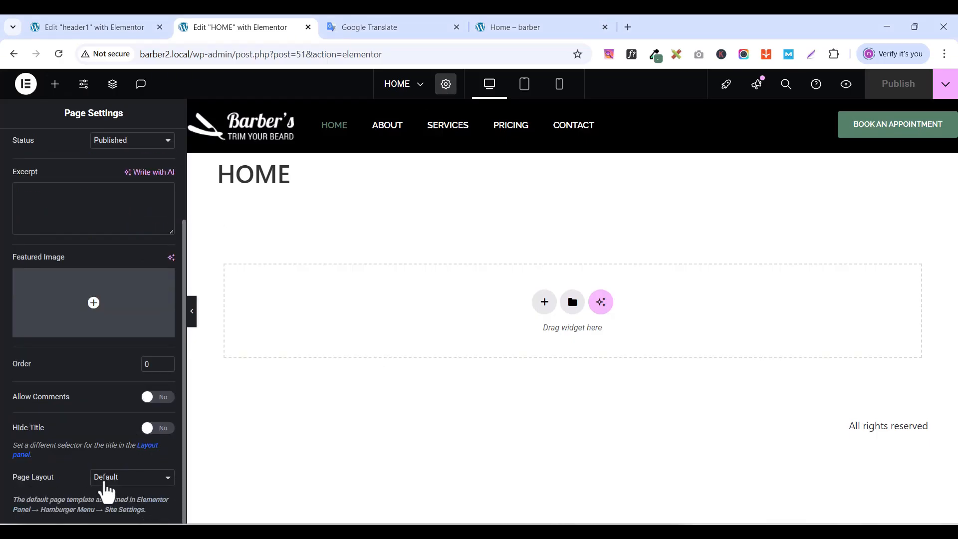
click(105, 478)
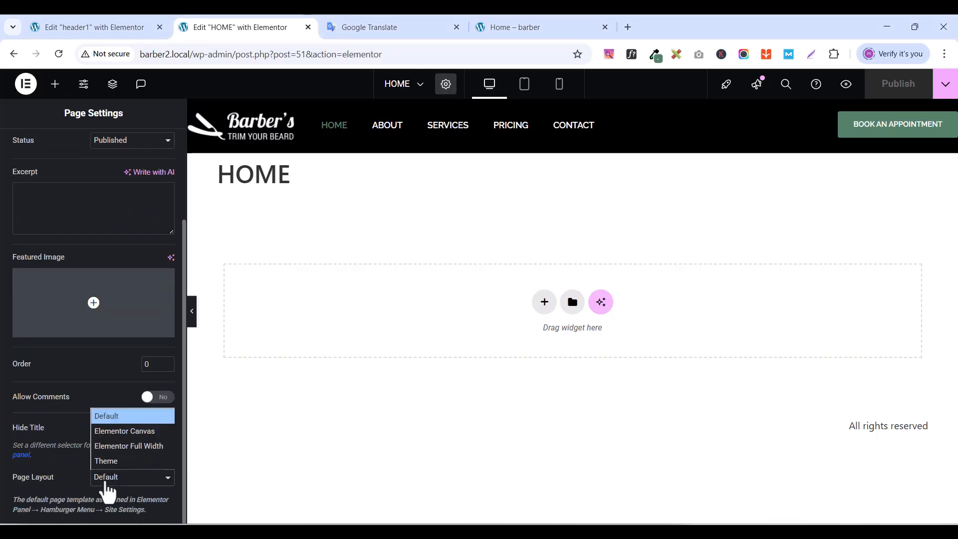
click(116, 447)
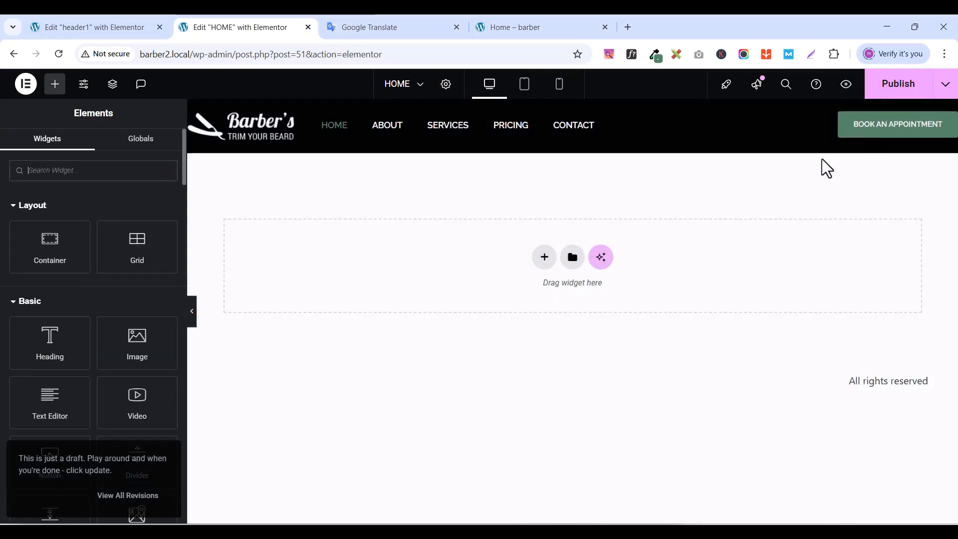
click(893, 90)
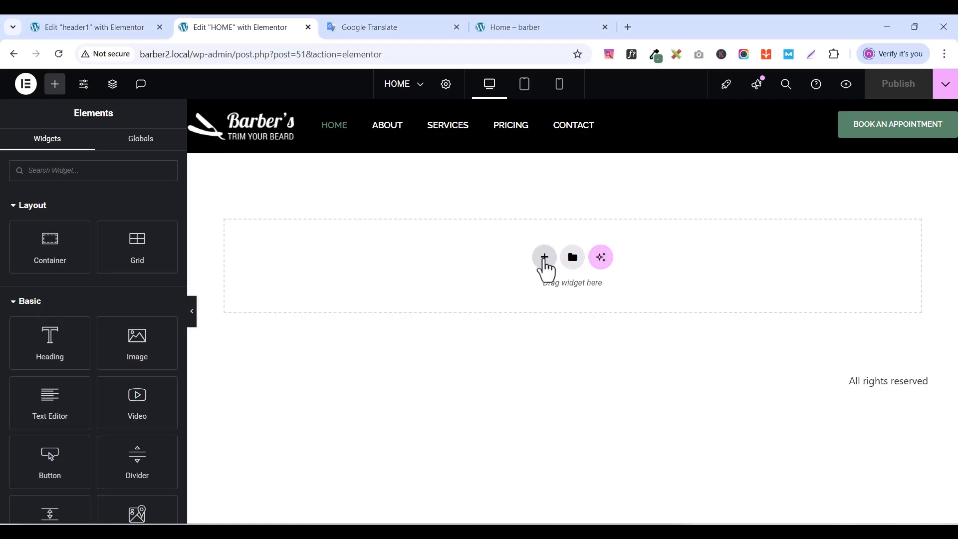
- Add a Flexbox container with a single-column, downward structure to the empty HOME page
click(545, 257)
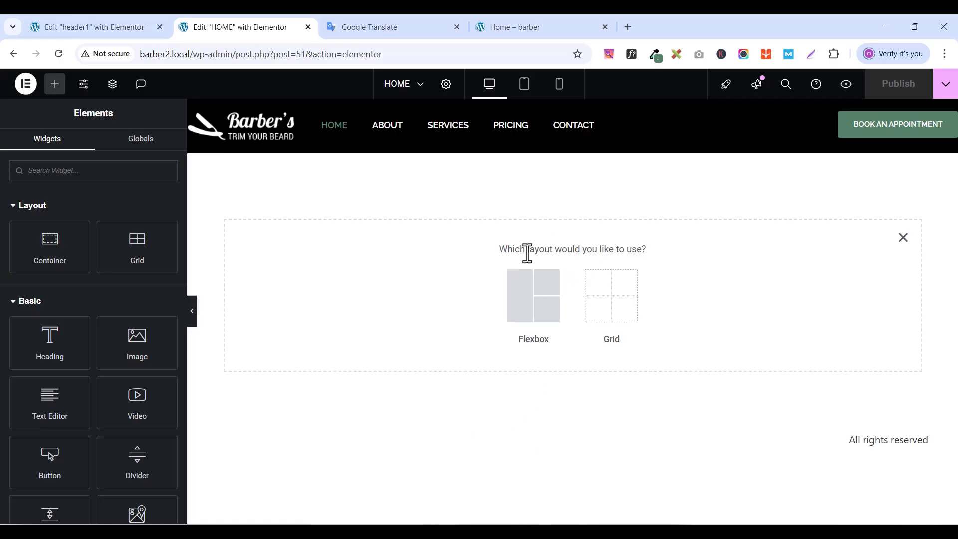
click(525, 304)
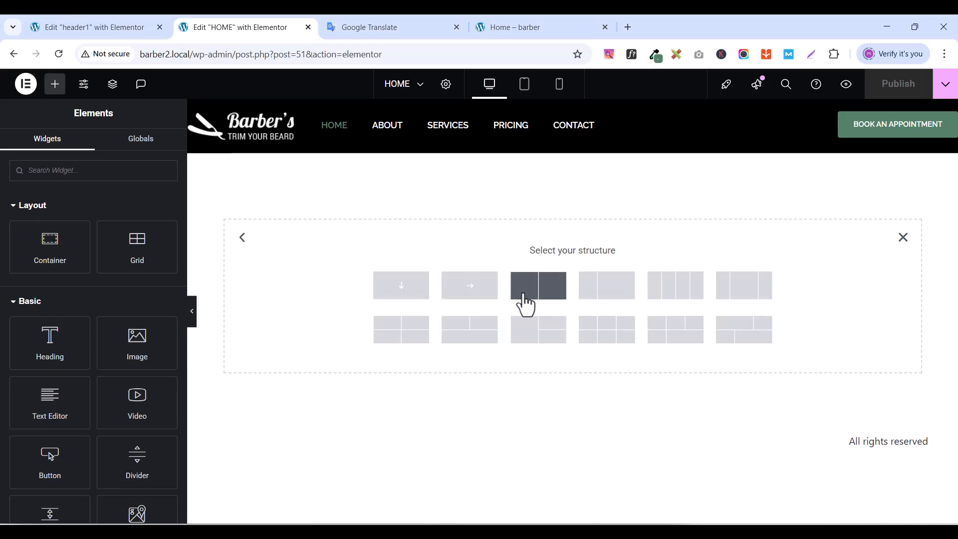
click(405, 294)
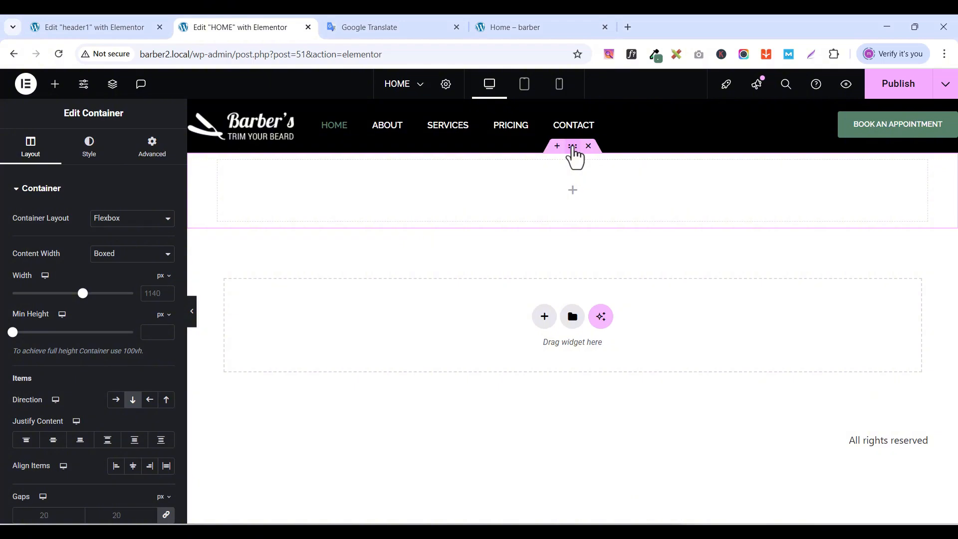
- Set the new container's padding to 0 on all sides and its boxed content width to 1400 px
click(152, 150)
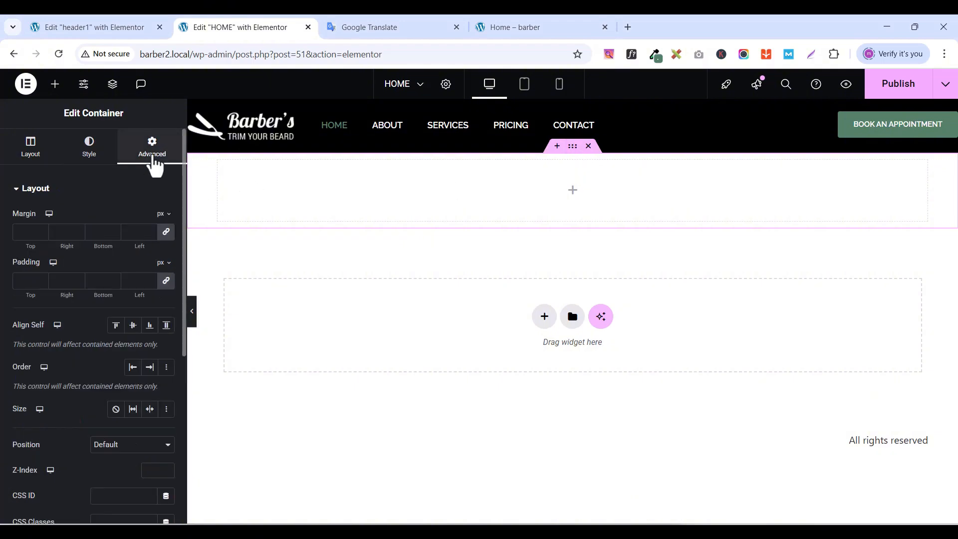
click(167, 281)
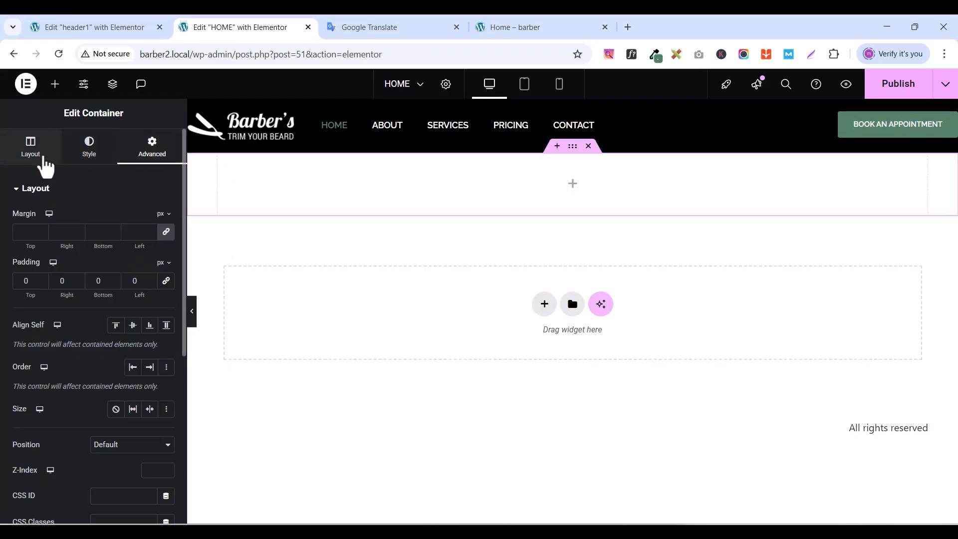
click(45, 163)
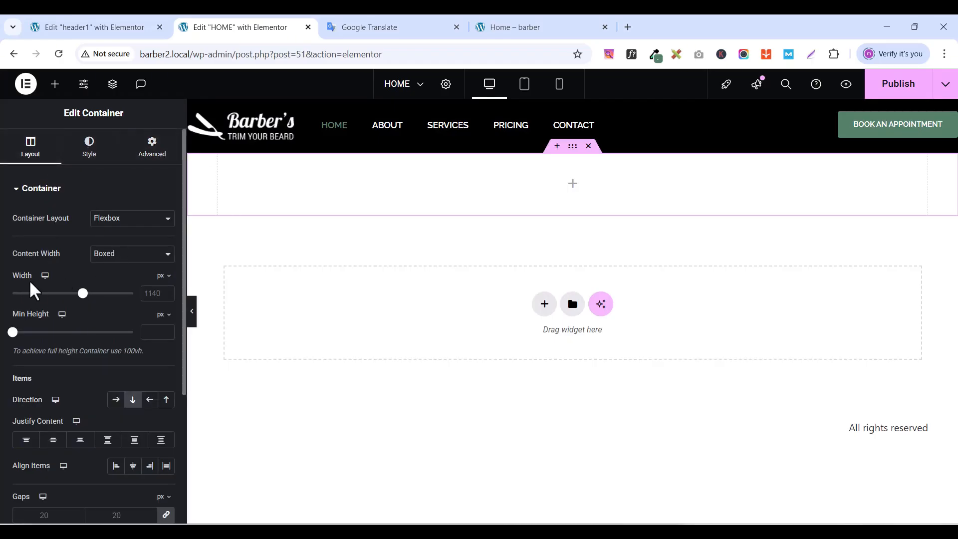
click(152, 297)
text(1400)
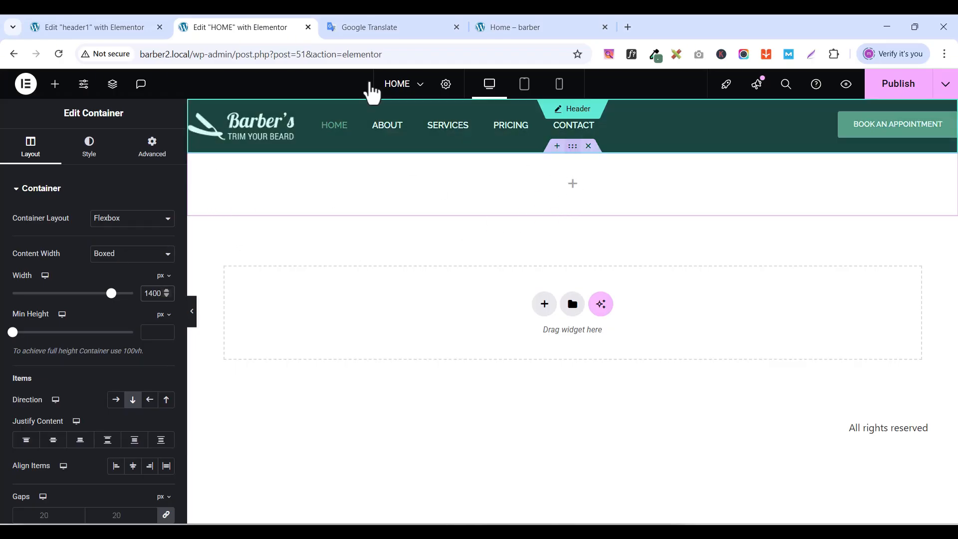
- Give the container a classic background using the barber-slideshow-7.jpg image from the media library
click(90, 151)
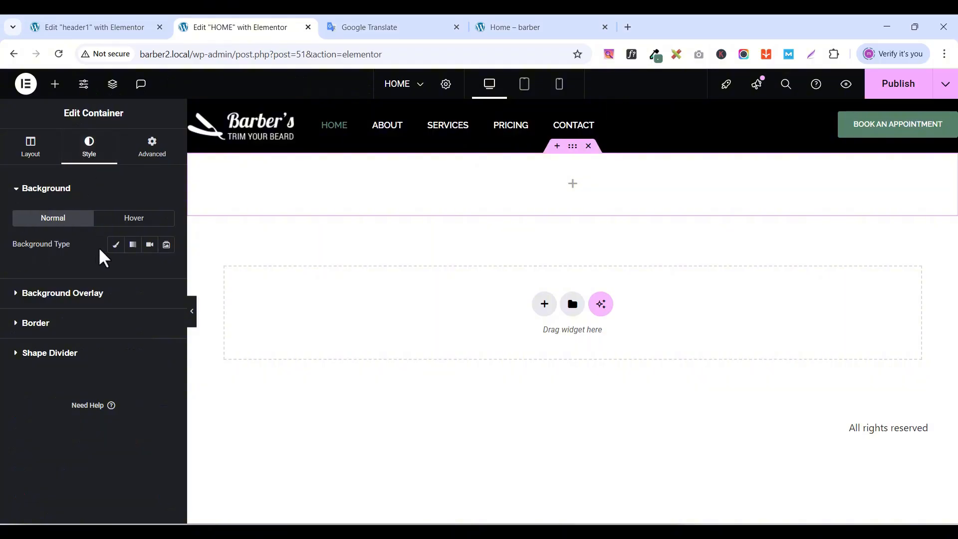
click(116, 245)
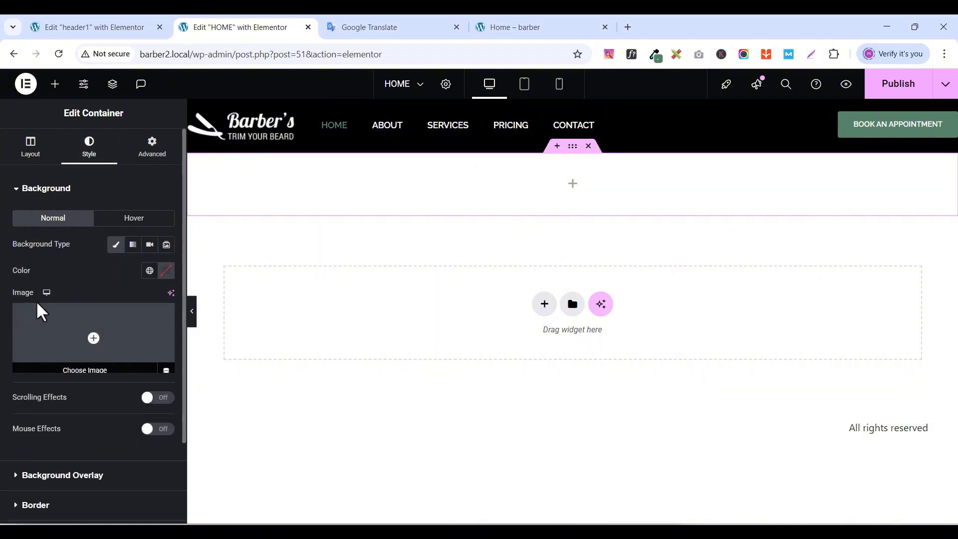
click(82, 369)
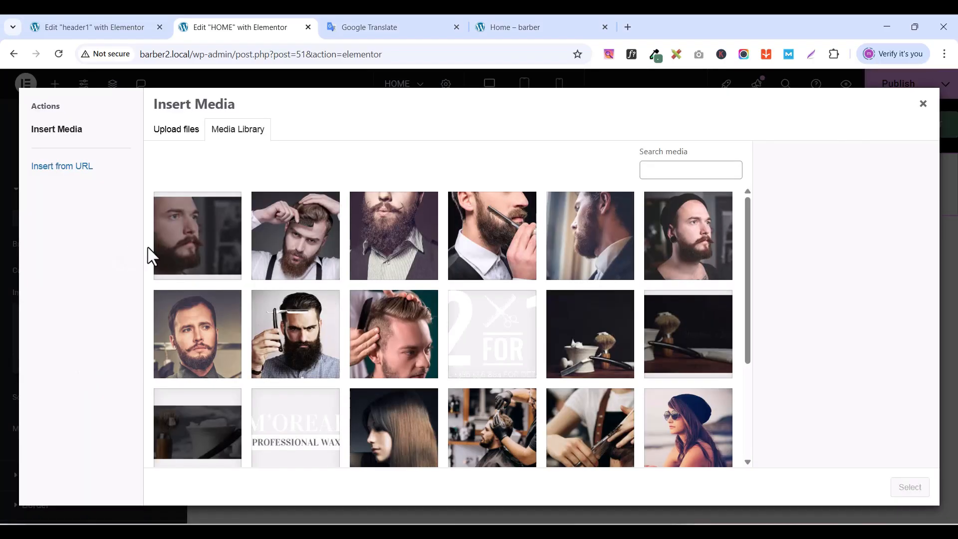
scroll(368, 327, down, 3)
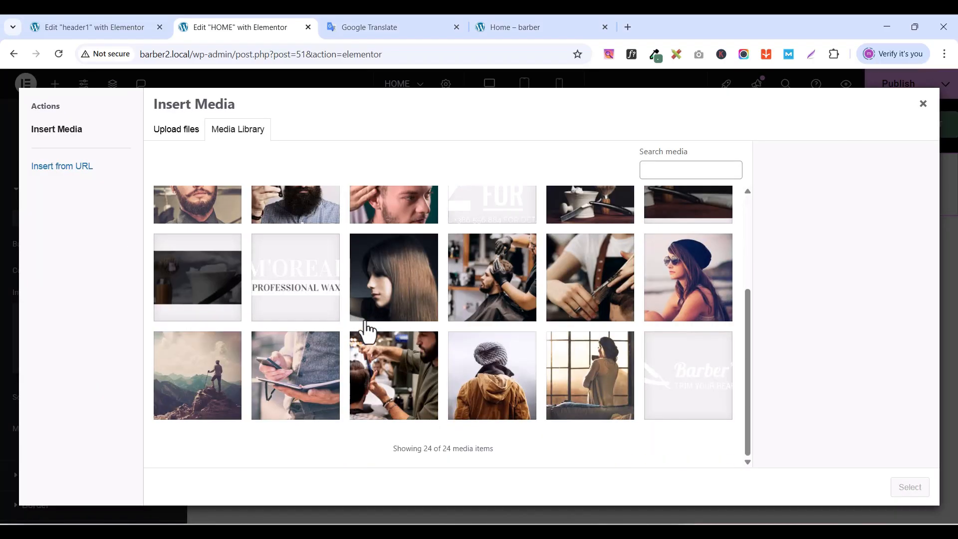
scroll(367, 326, up, 3)
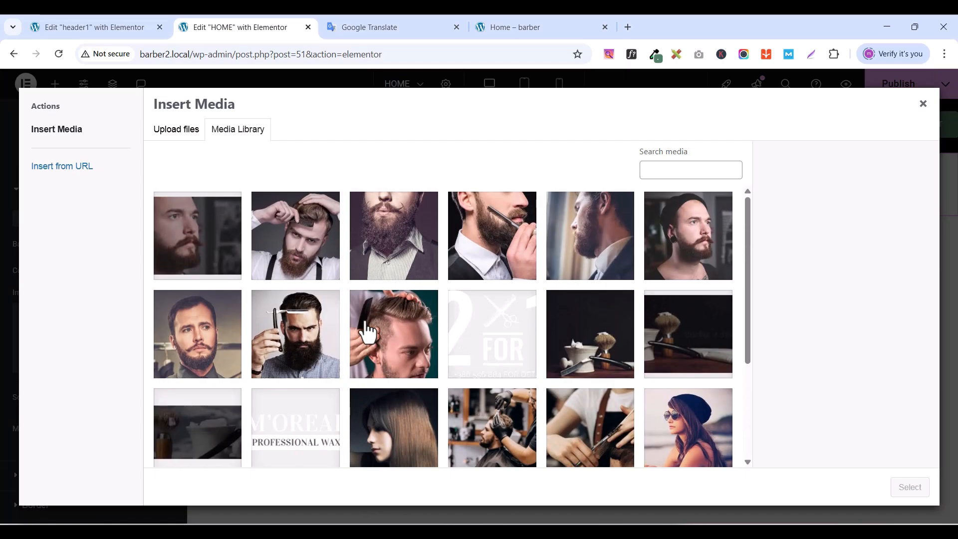
scroll(321, 325, down, 2)
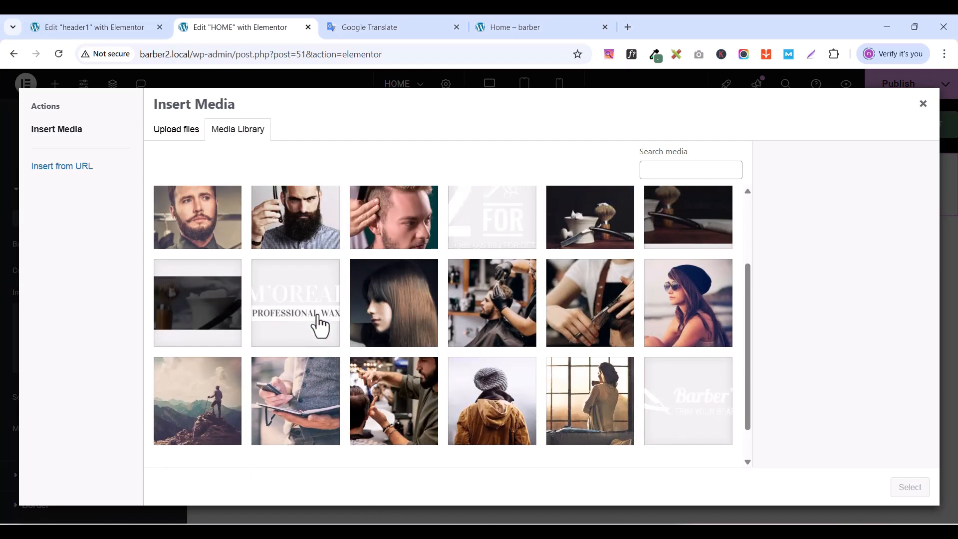
scroll(321, 325, up, 2)
click(185, 235)
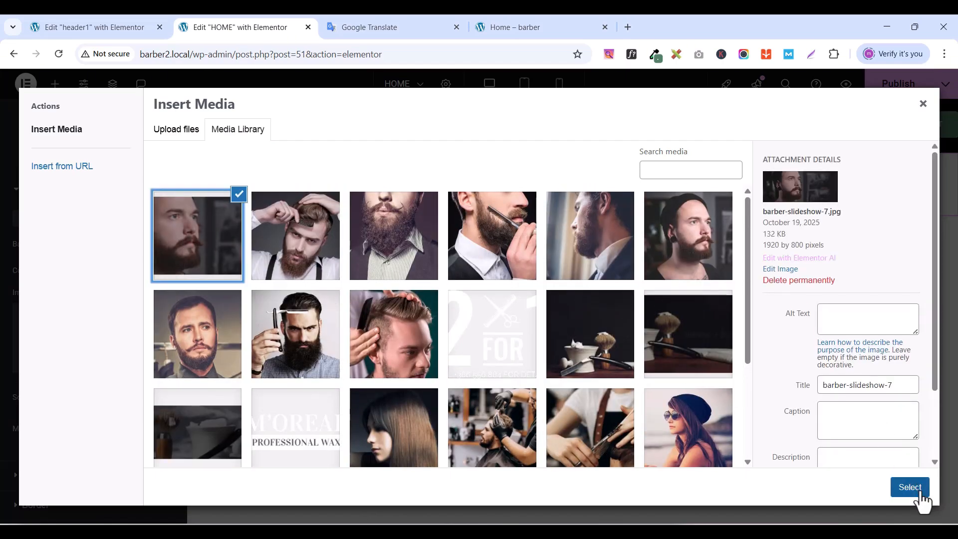
click(918, 492)
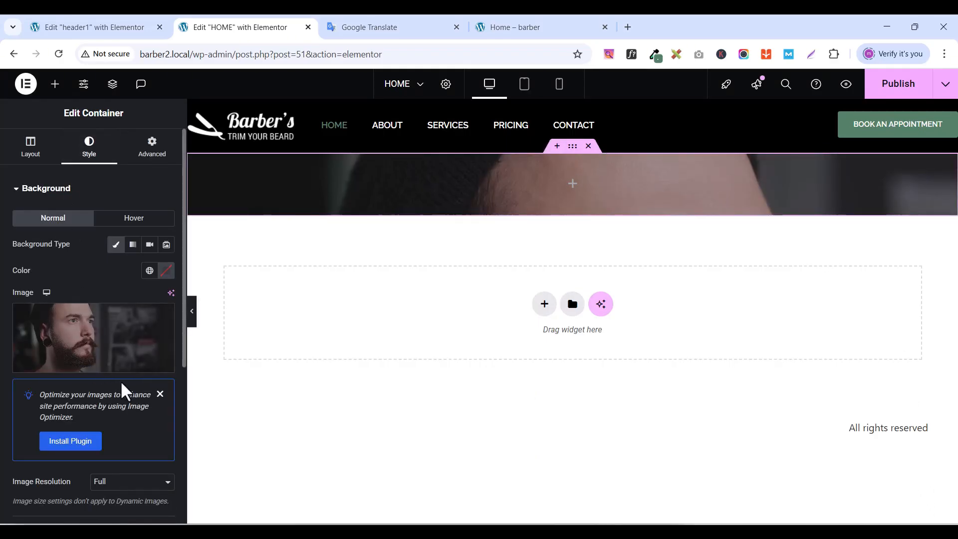
- Set the background image's position to Center Center, repeat to No-repeat and display size to Cover
scroll(119, 341, down, 1)
scroll(120, 342, down, 1)
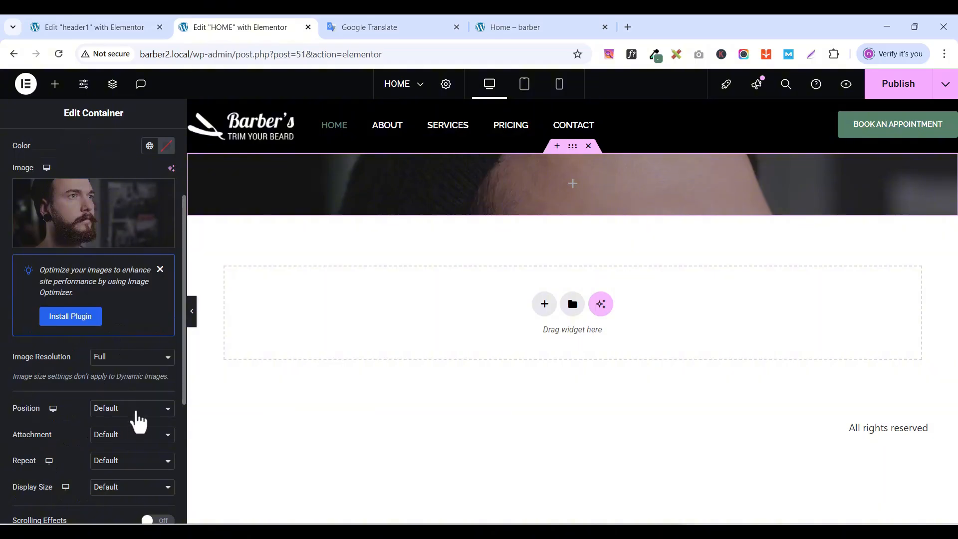
click(134, 412)
click(134, 258)
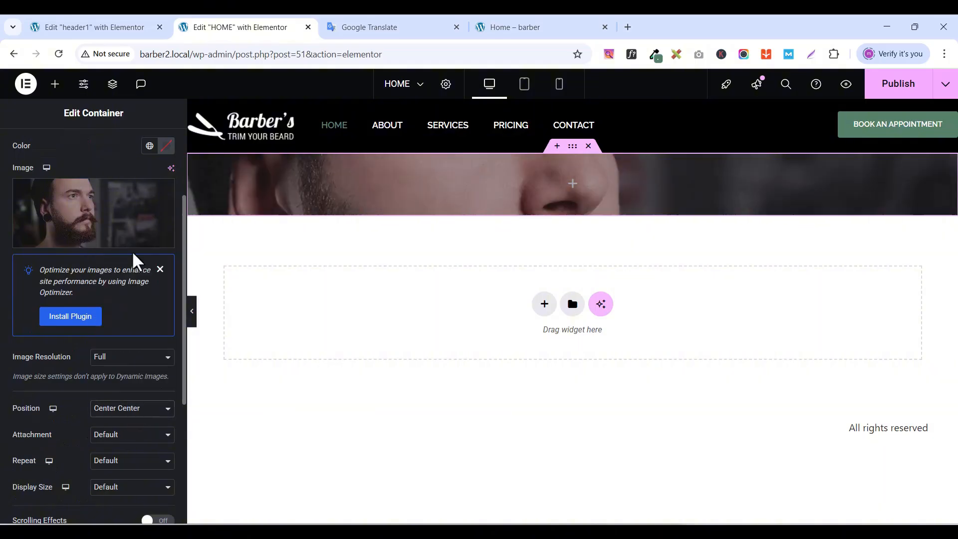
scroll(137, 424, down, 1)
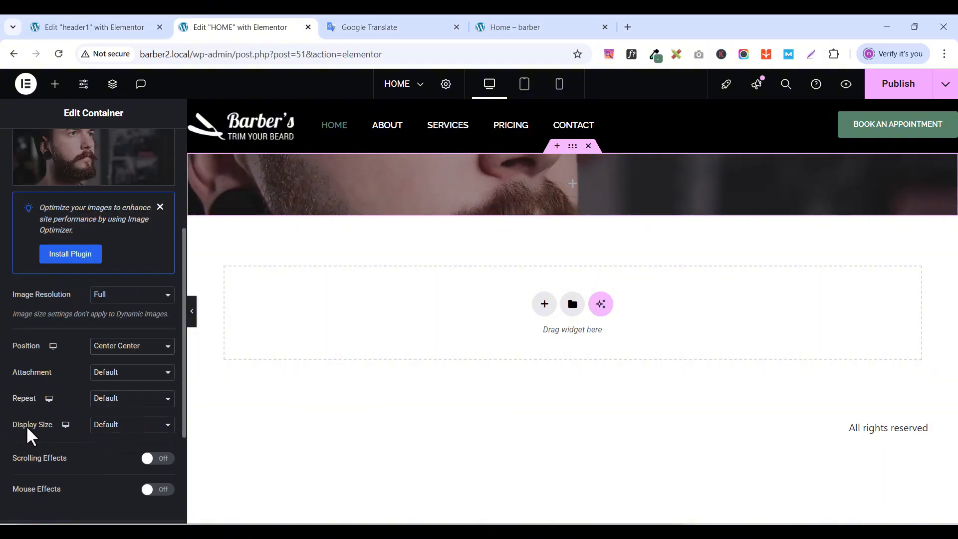
click(112, 399)
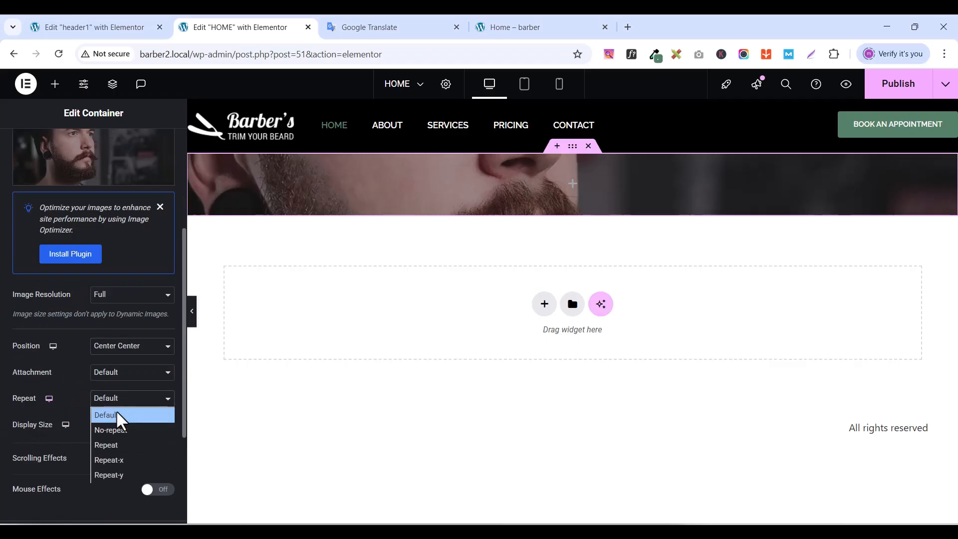
click(117, 431)
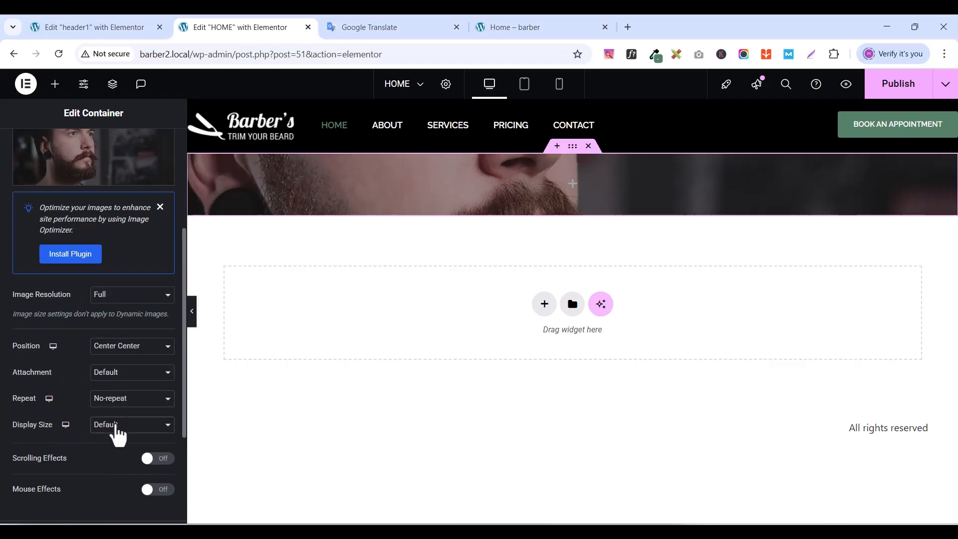
click(118, 424)
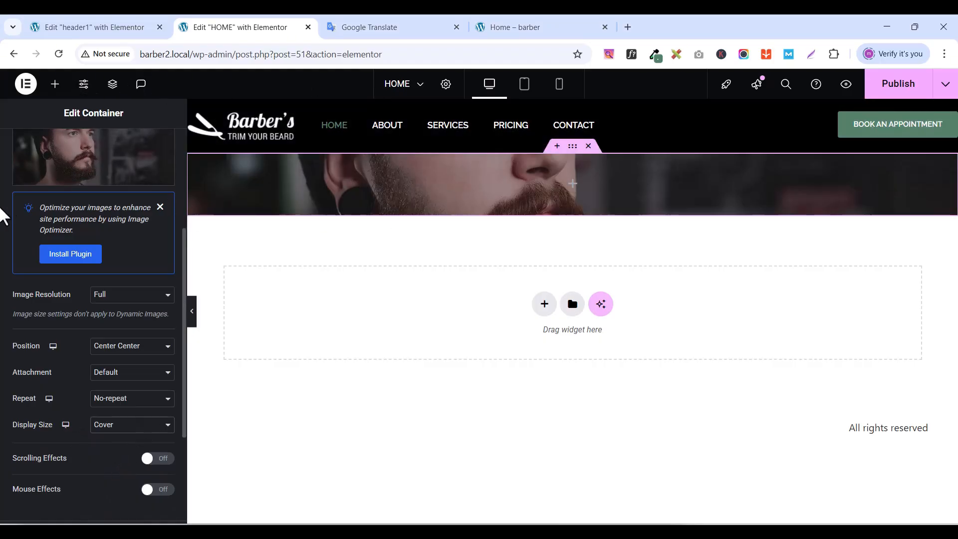
- Set the container's minimum height to 700 px, publish the HOME page and look over the hero section
scroll(25, 204, up, 5)
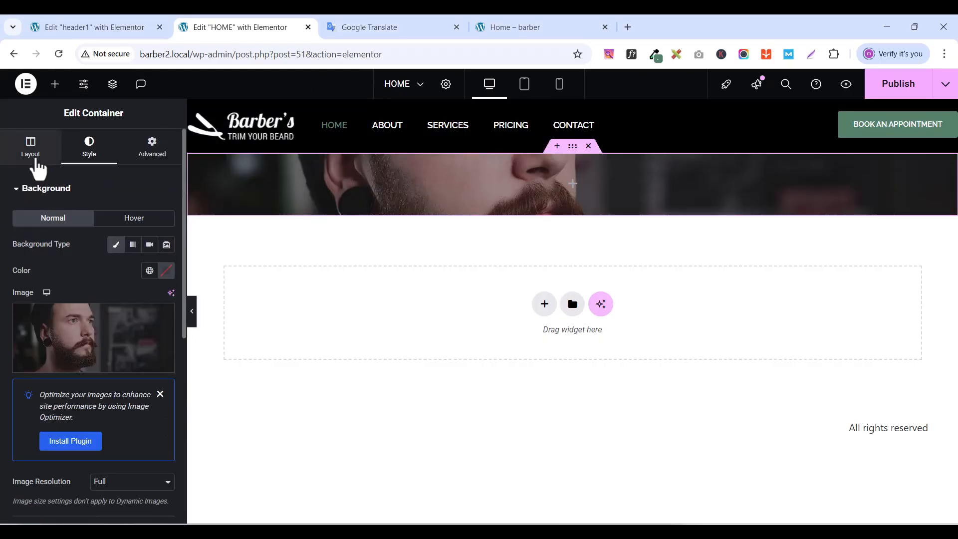
click(31, 149)
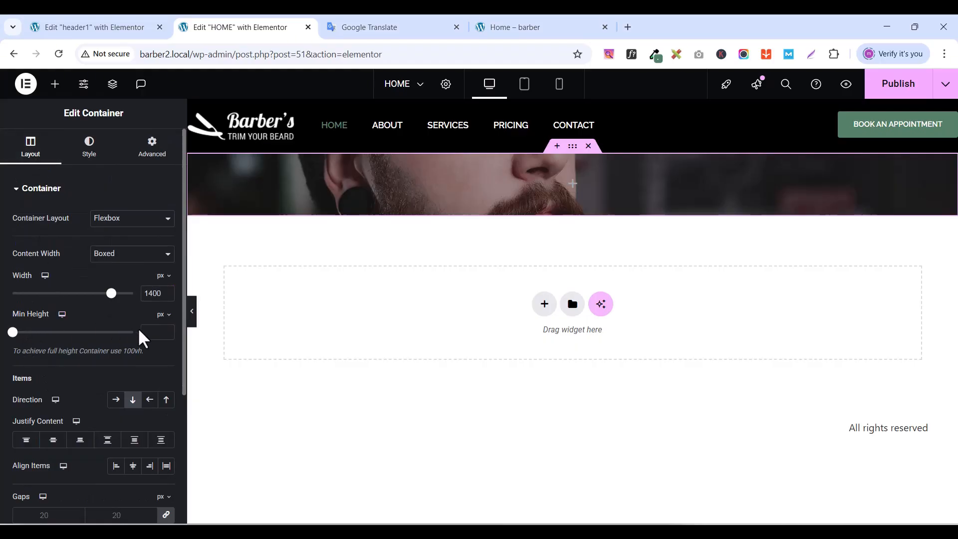
click(153, 334)
text(7)
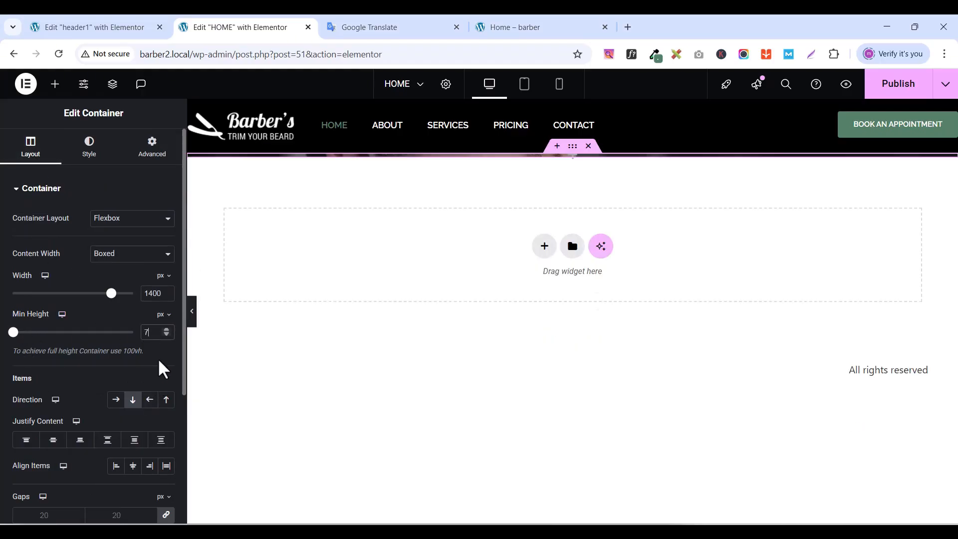
text(00)
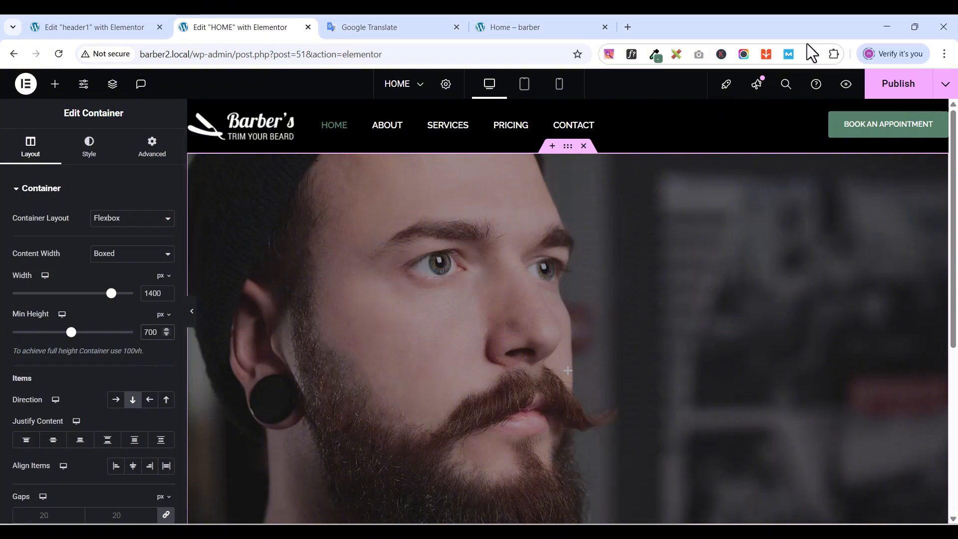
click(913, 88)
scroll(537, 261, down, 5)
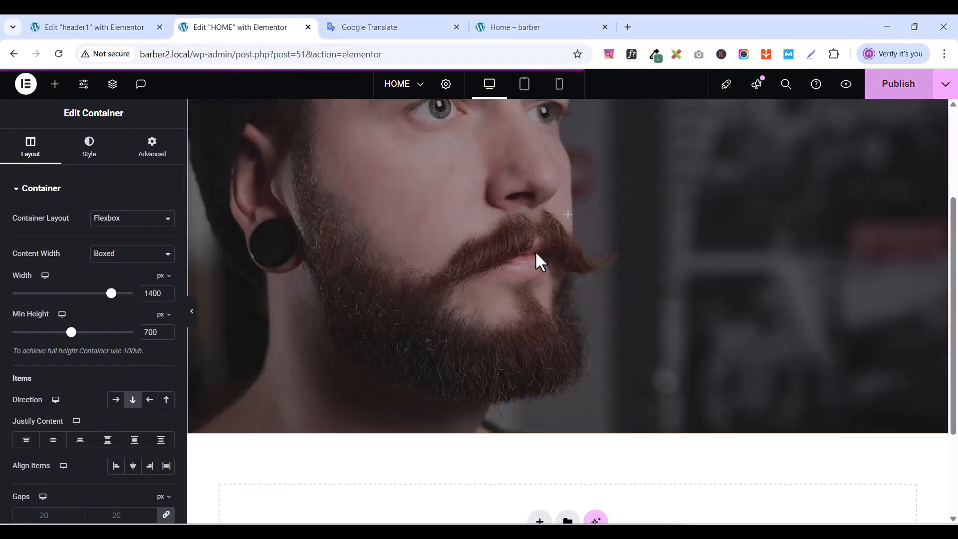
scroll(537, 261, up, 4)
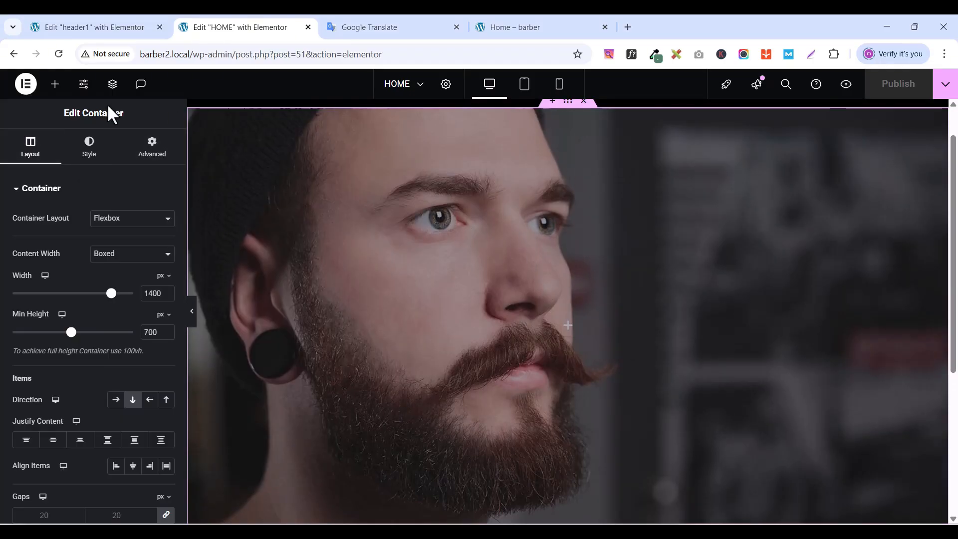
- Add a container inside the hero container, setting its left padding to 16 px and its other paddings to 0
click(55, 86)
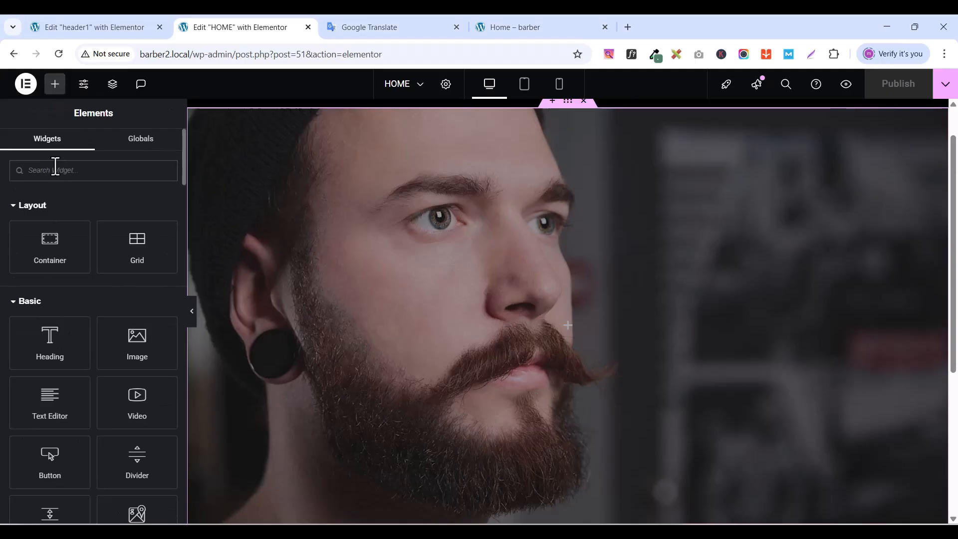
drag(37, 253, 558, 316)
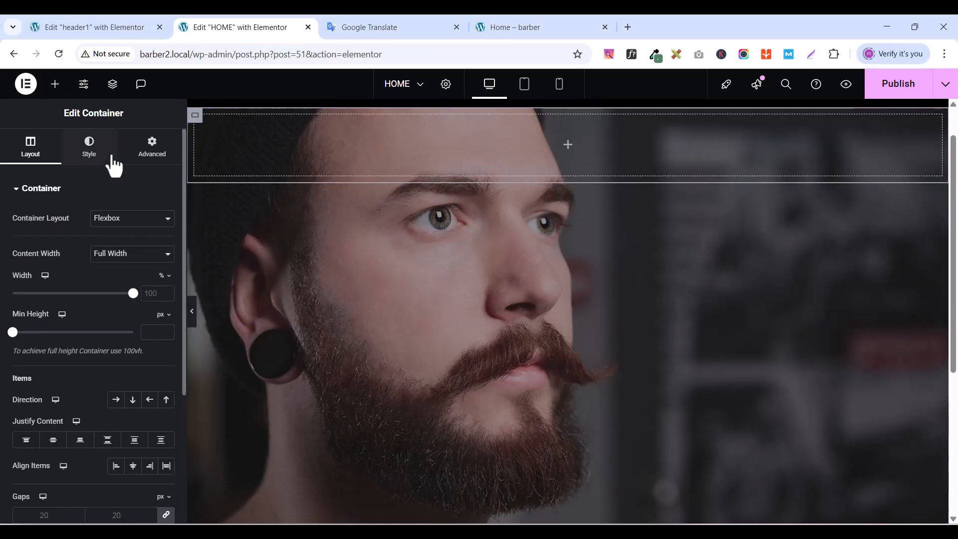
click(153, 150)
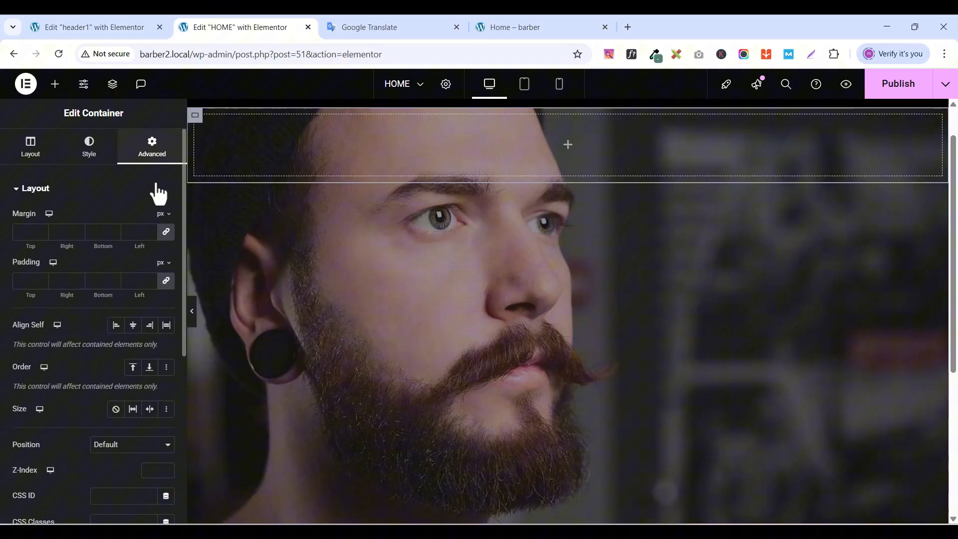
click(166, 280)
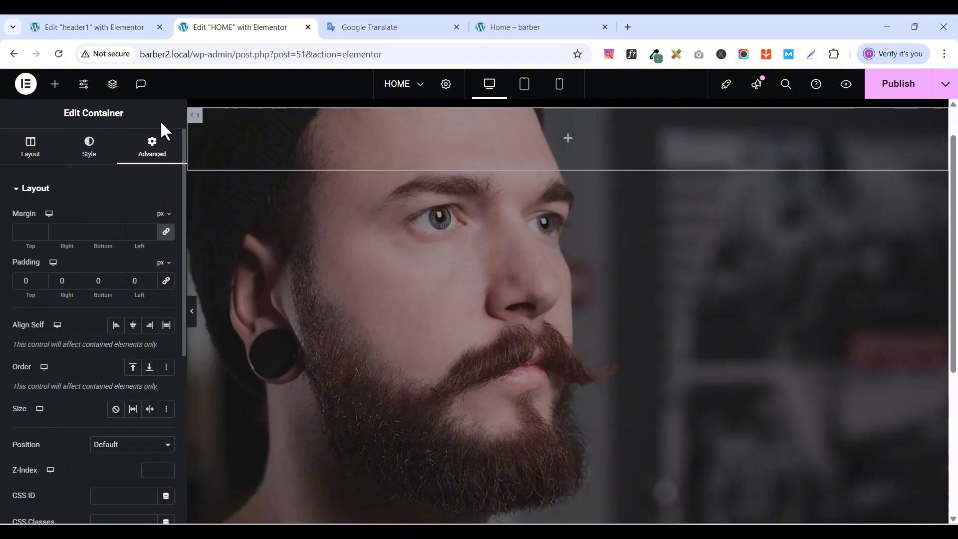
double_click(134, 280)
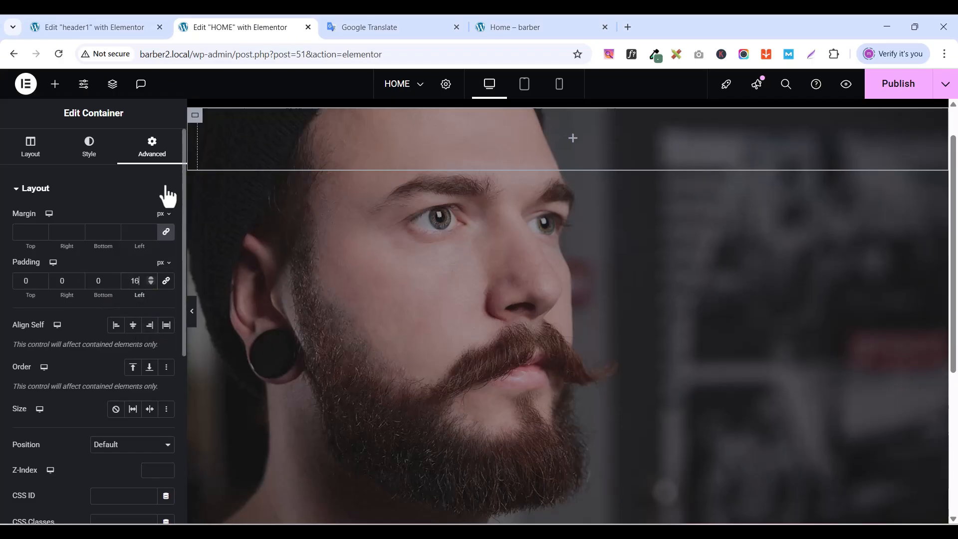
- Set the inner container's width to 42%
click(31, 150)
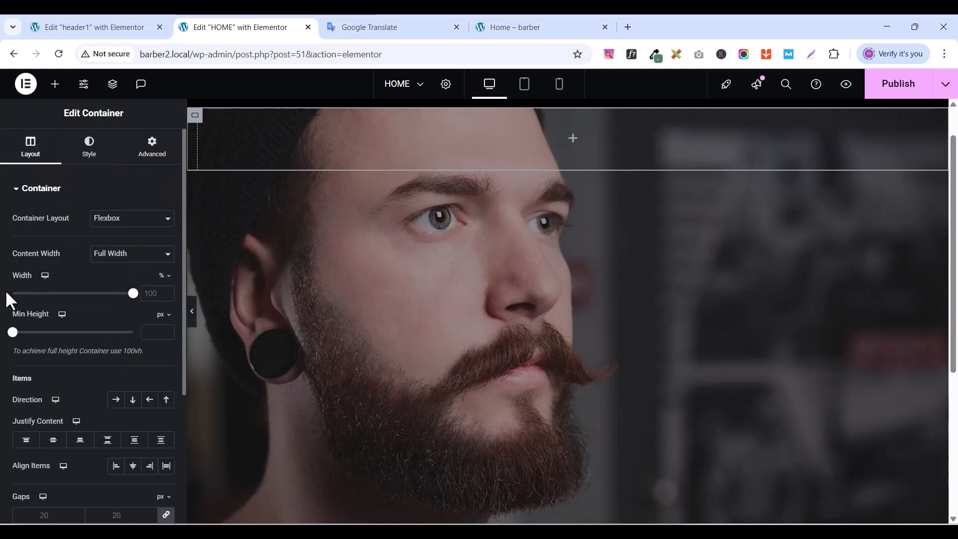
double_click(154, 294)
text(42)
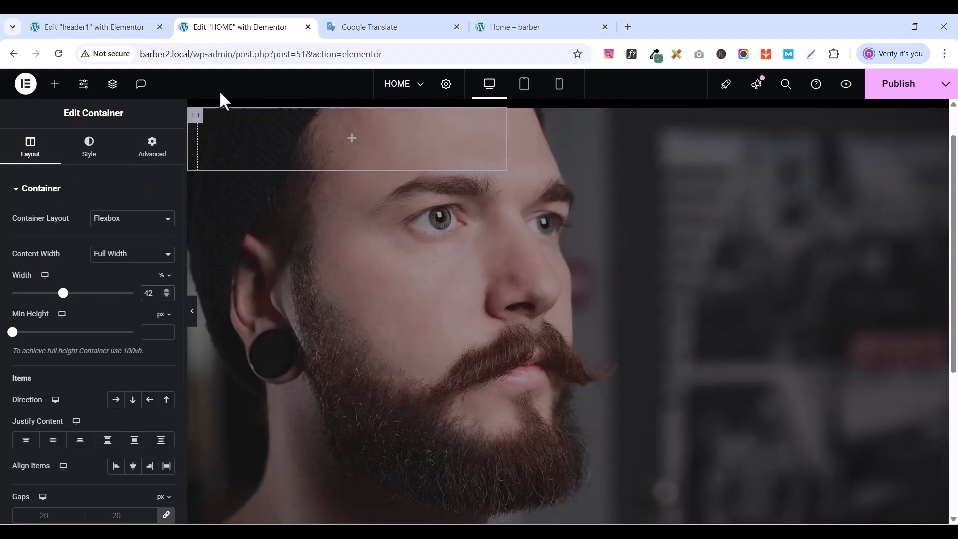
- Find the Heading widget and place it inside the 42% wide inner container
click(54, 85)
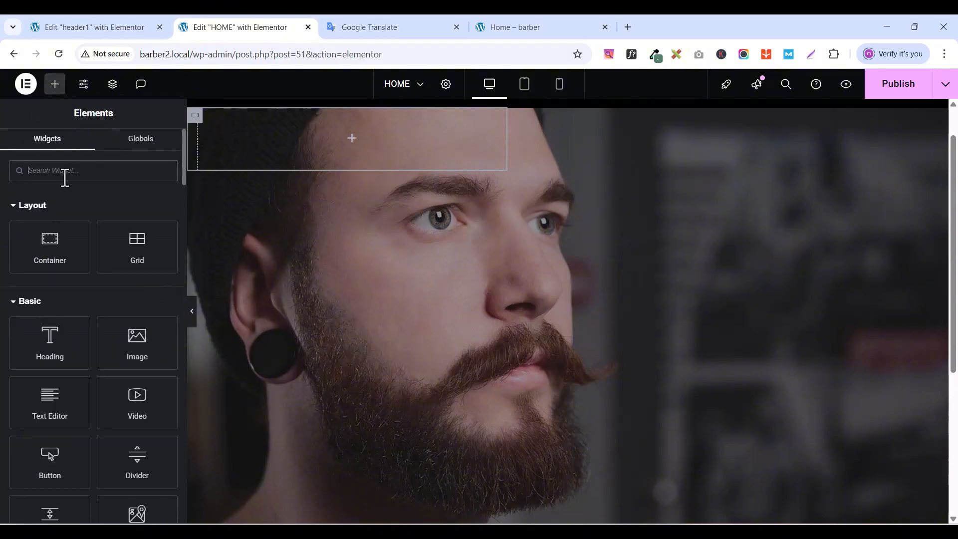
text(HEAD)
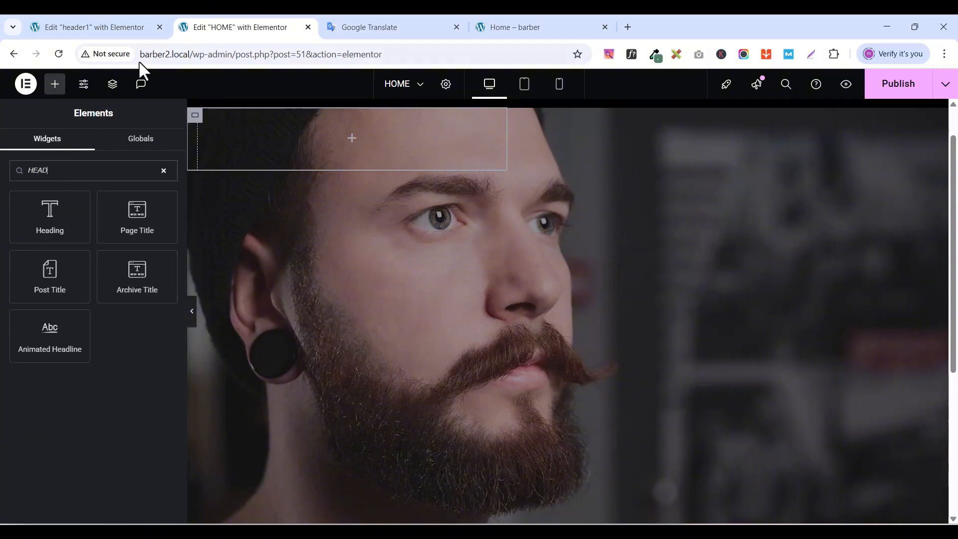
click(40, 241)
drag(46, 238, 313, 158)
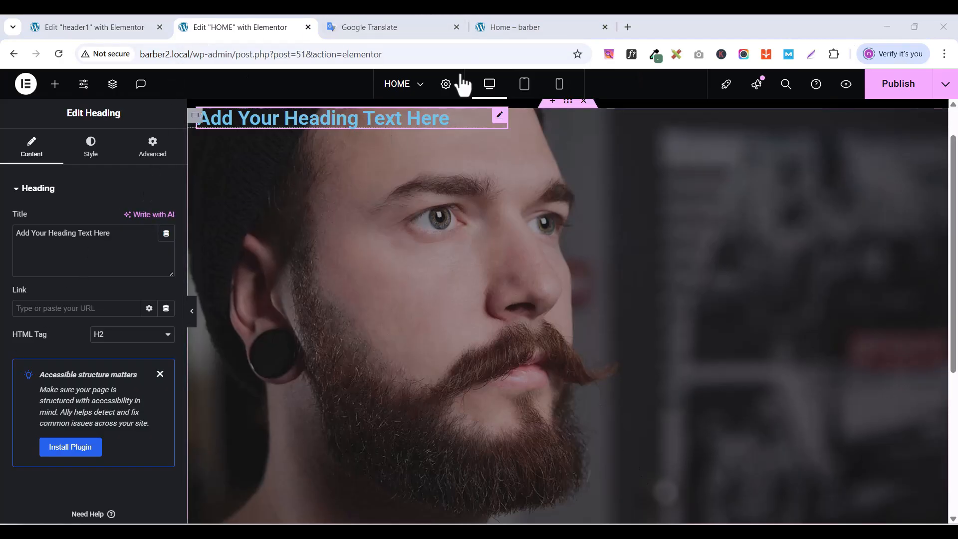
- Copy the REAL MAN text from the original barber site's hero and use it as the new heading's title
click(510, 28)
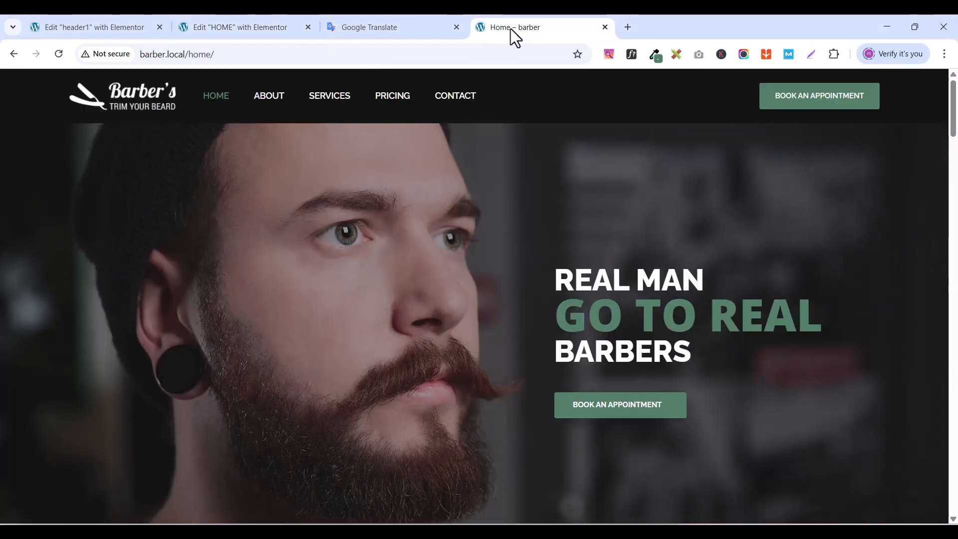
triple_click(590, 276)
right_click(591, 278)
click(621, 293)
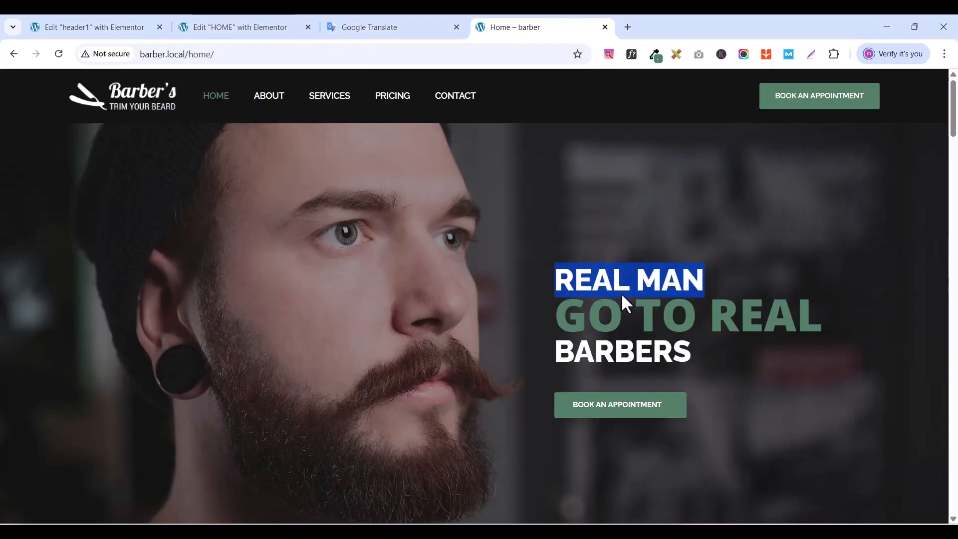
click(232, 31)
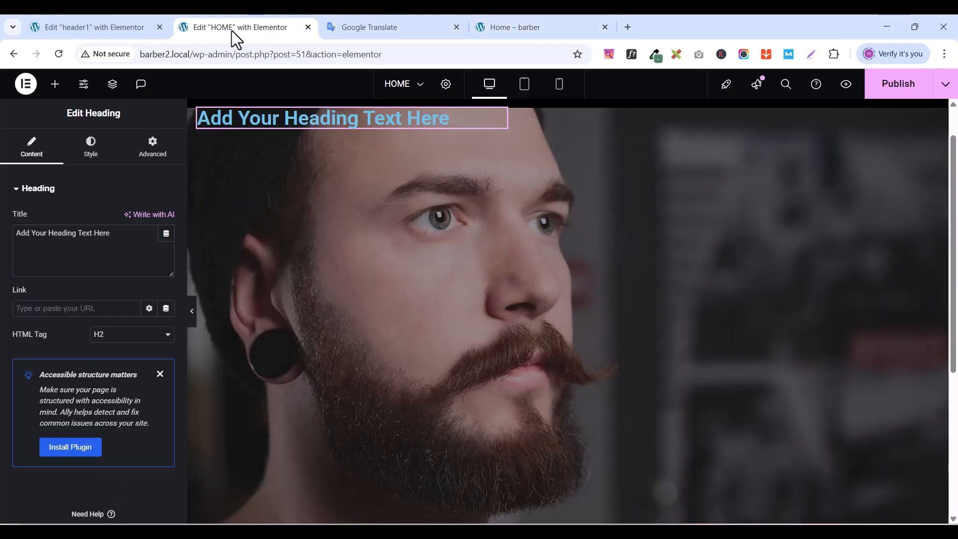
triple_click(102, 232)
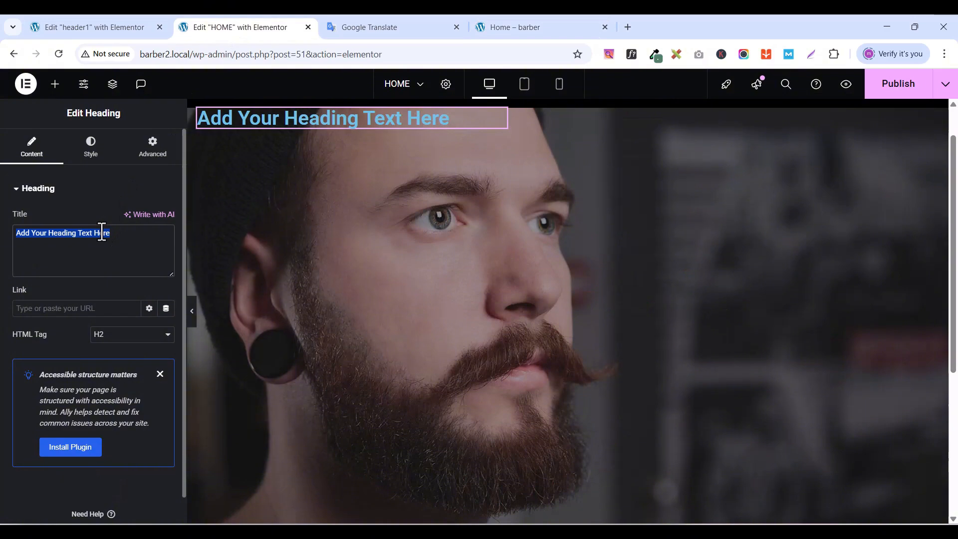
key(ctrl+v)
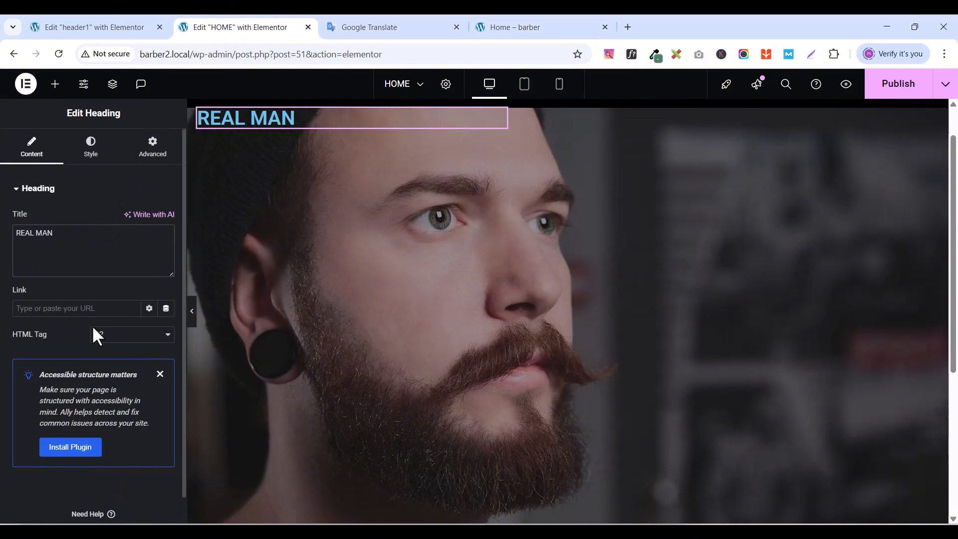
- Set the REAL MAN heading's typography to Raleway, size 48 px and weight 800 (Extra Bold)
click(91, 152)
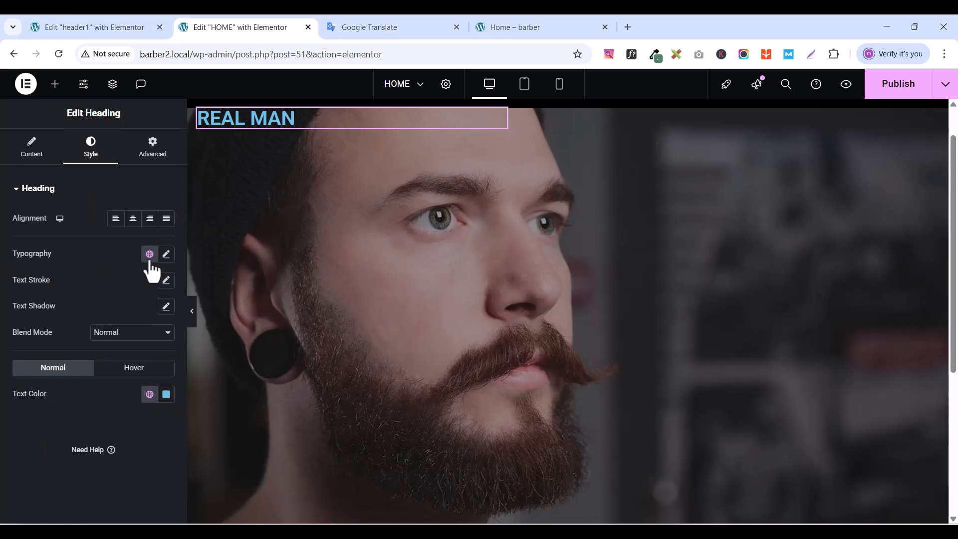
click(166, 254)
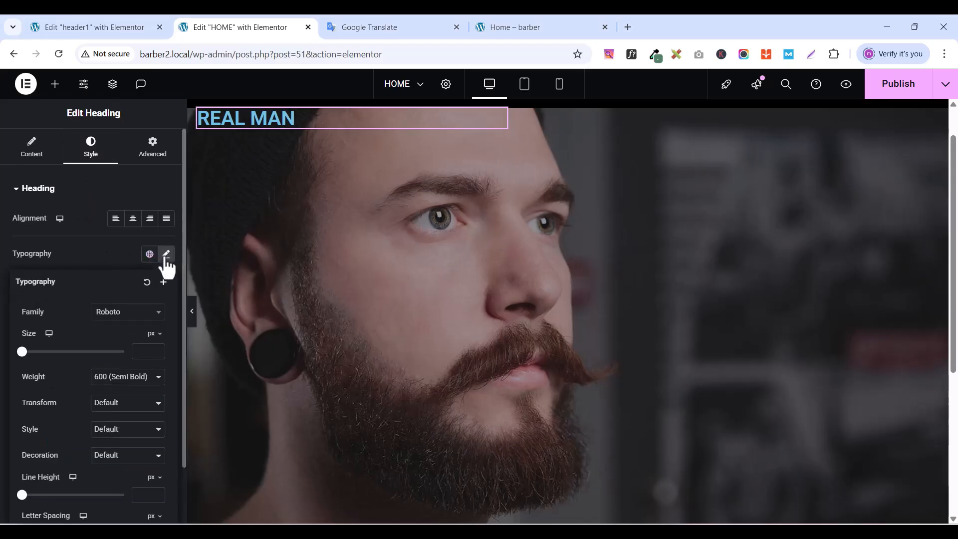
click(114, 319)
text(RALE)
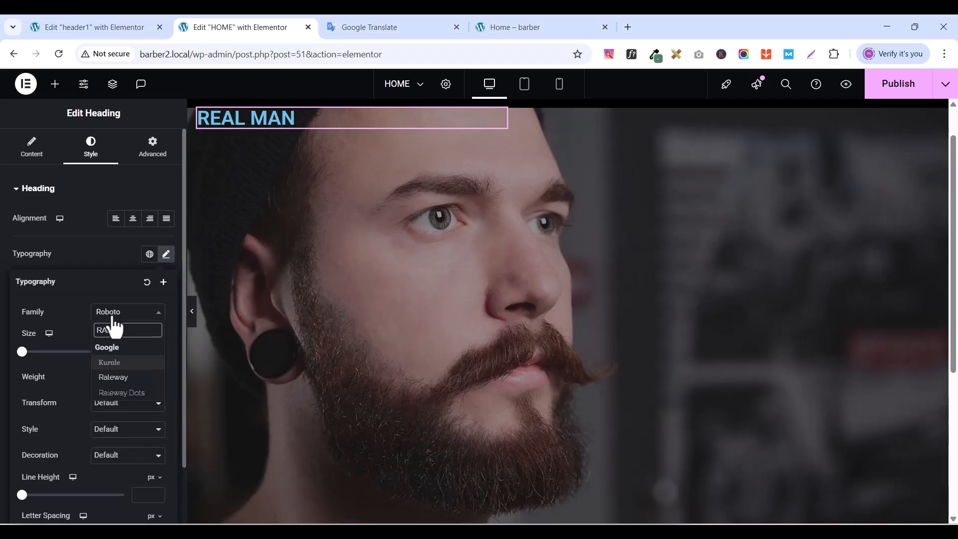
click(113, 378)
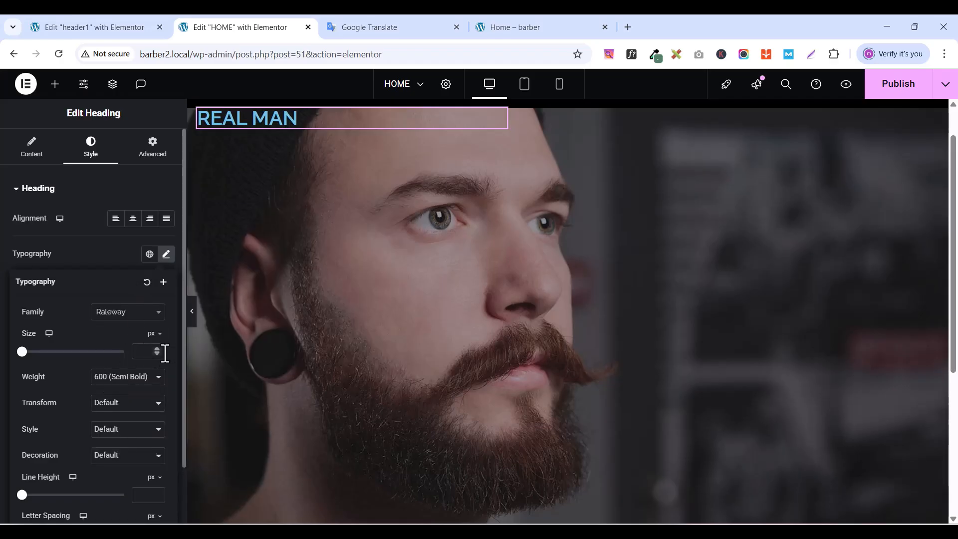
click(141, 356)
text(45)
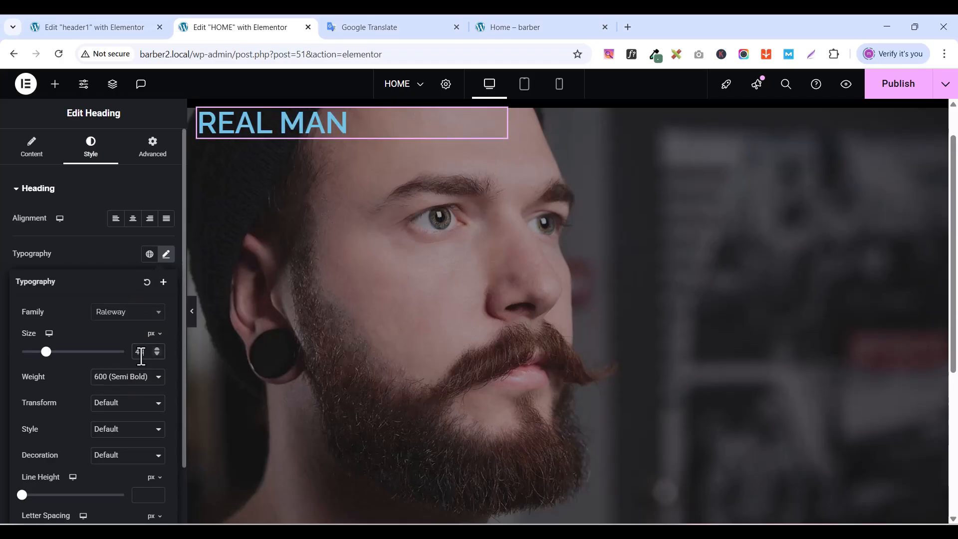
click(127, 380)
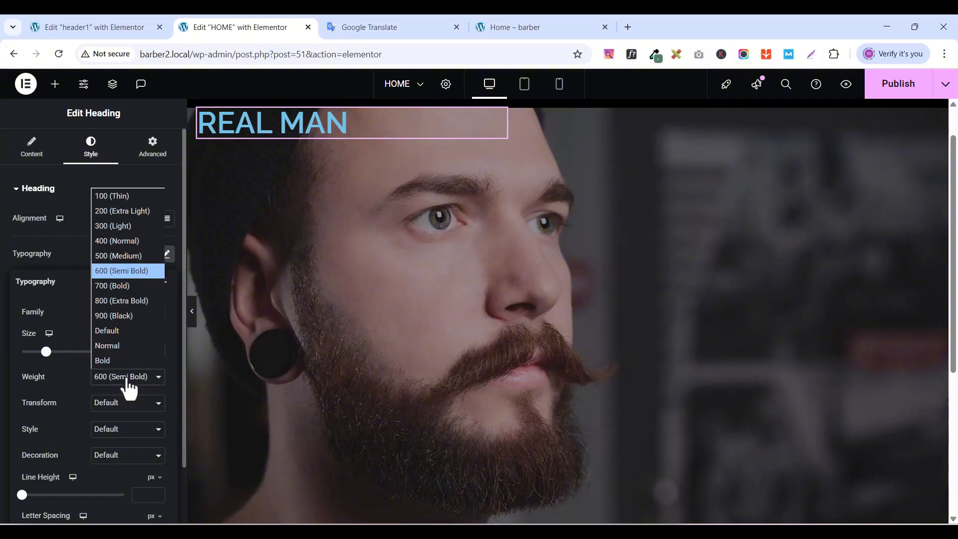
click(129, 302)
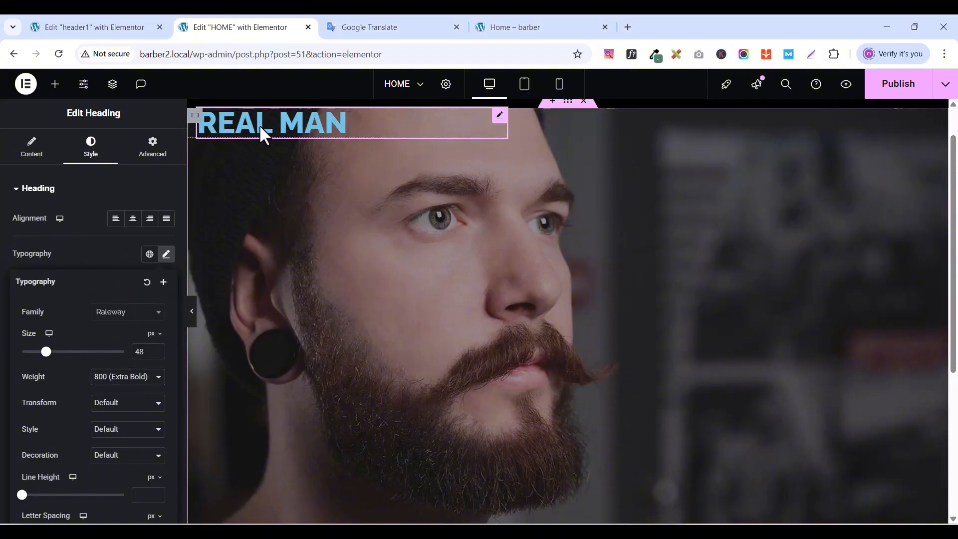
click(94, 248)
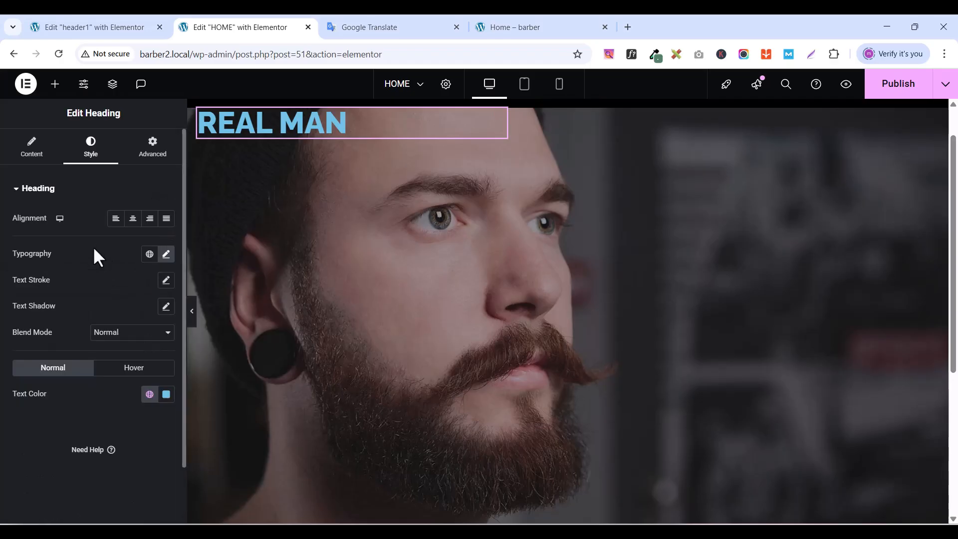
- Set the REAL MAN heading's text color to white, #FFFFFF
click(166, 394)
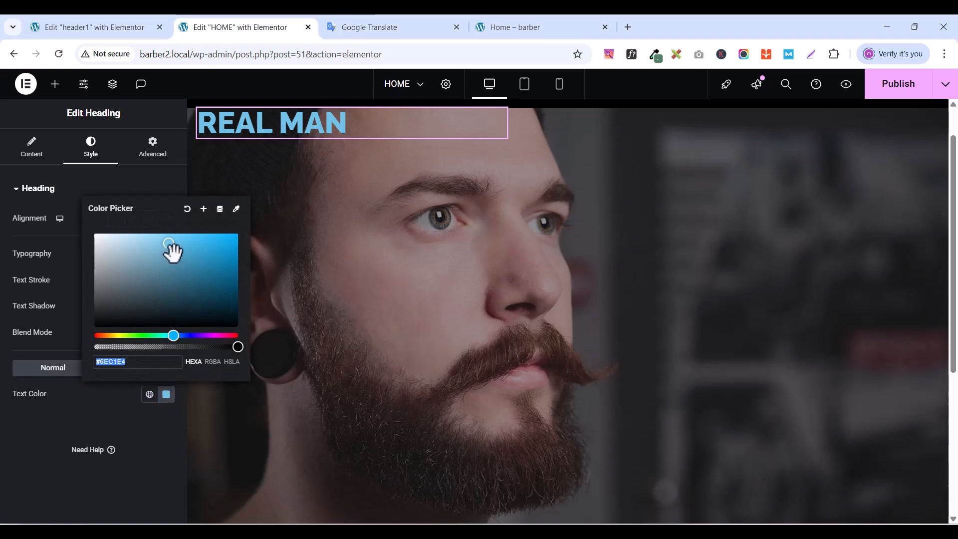
click(120, 234)
drag(61, 221, 4, 229)
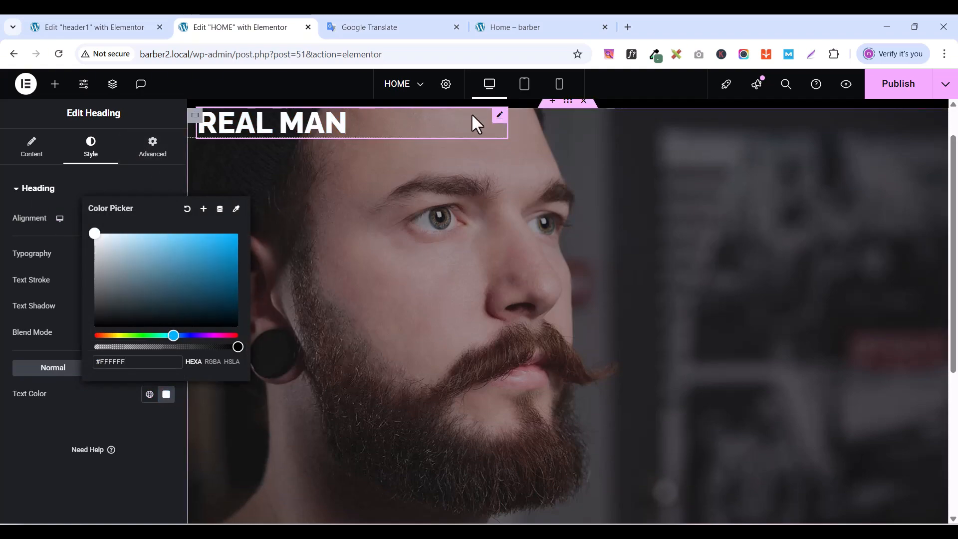
- Duplicate the REAL MAN heading and replace the copy's title with GO TO REAL, copied from the original site's hero
right_click(500, 127)
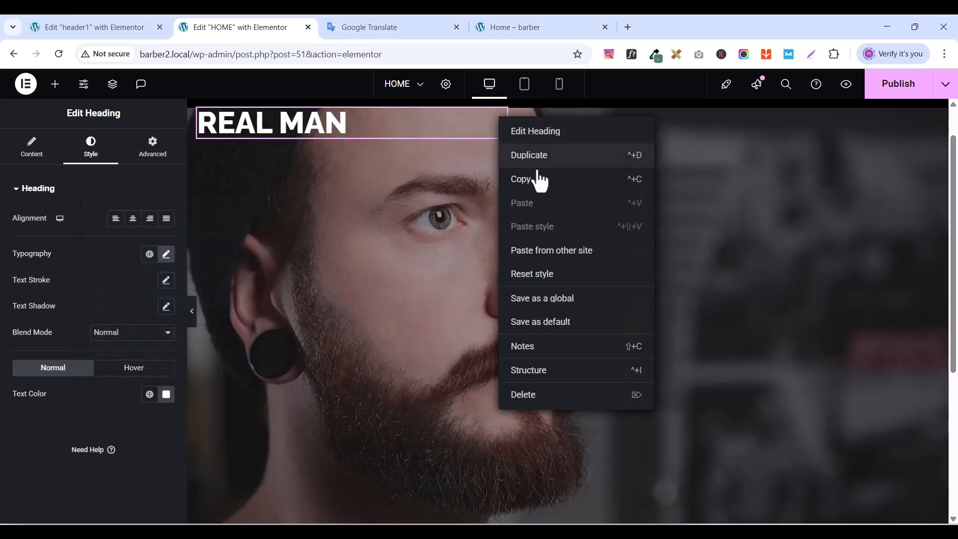
click(531, 156)
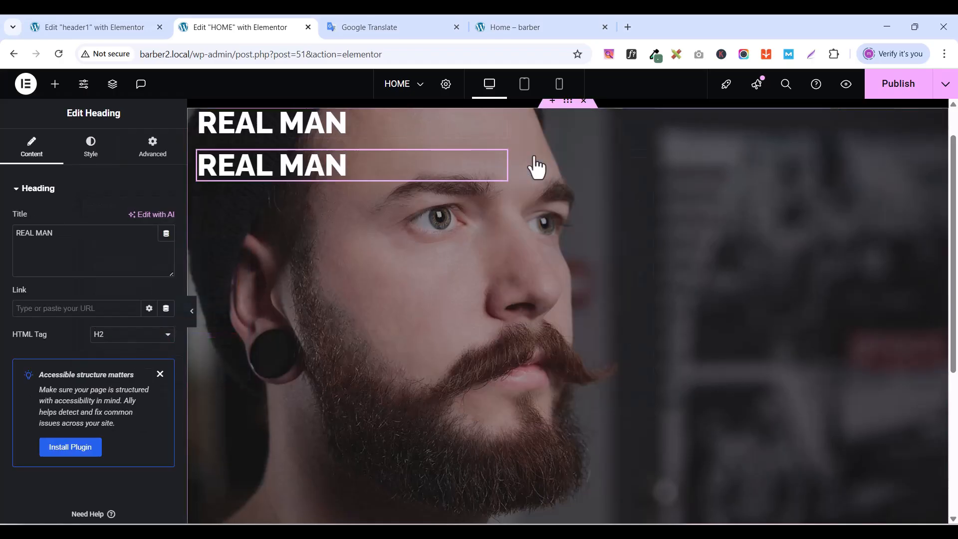
click(528, 35)
triple_click(669, 323)
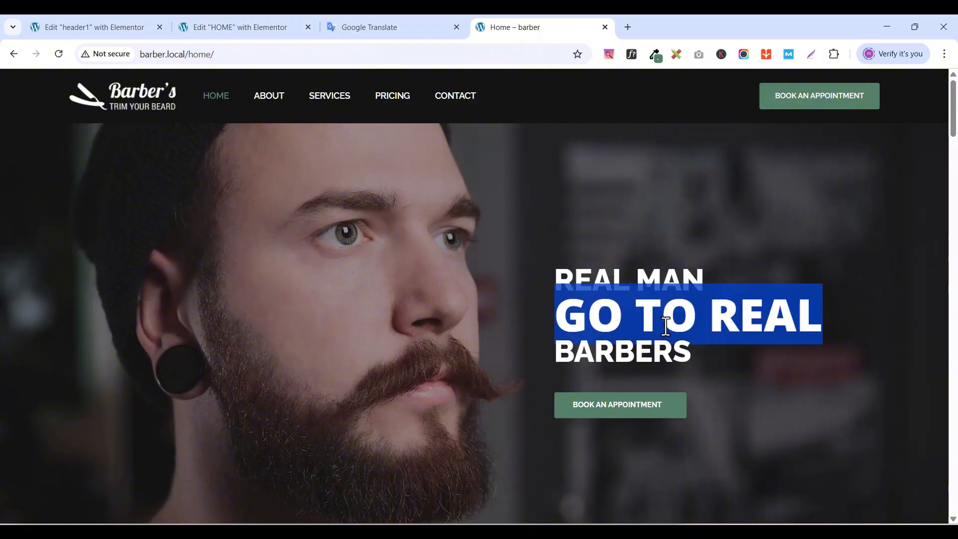
right_click(668, 325)
click(721, 131)
click(224, 34)
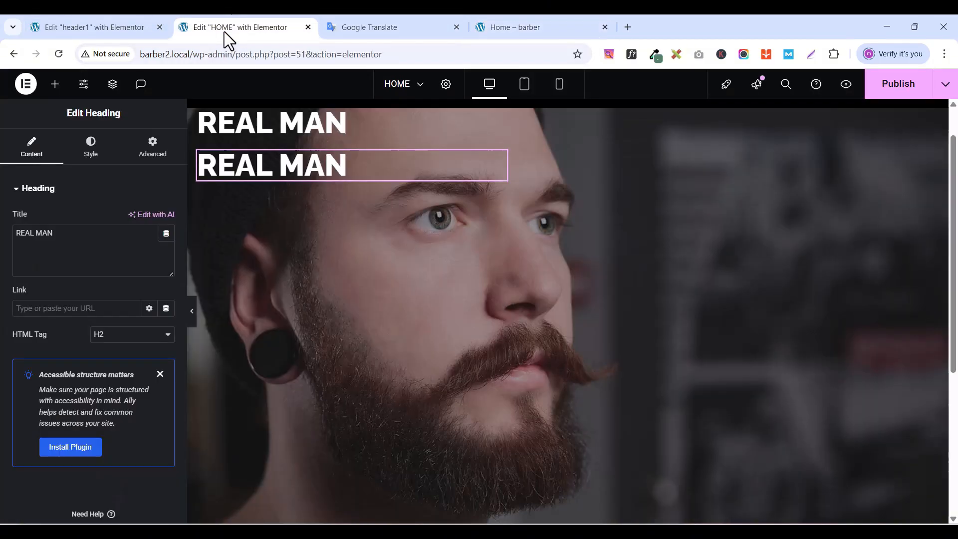
click(78, 233)
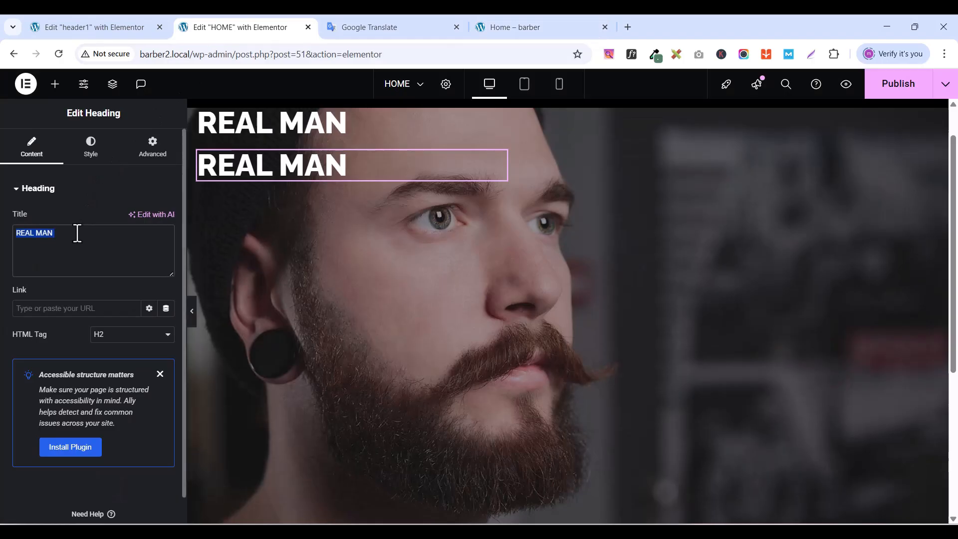
key(ctrl+v)
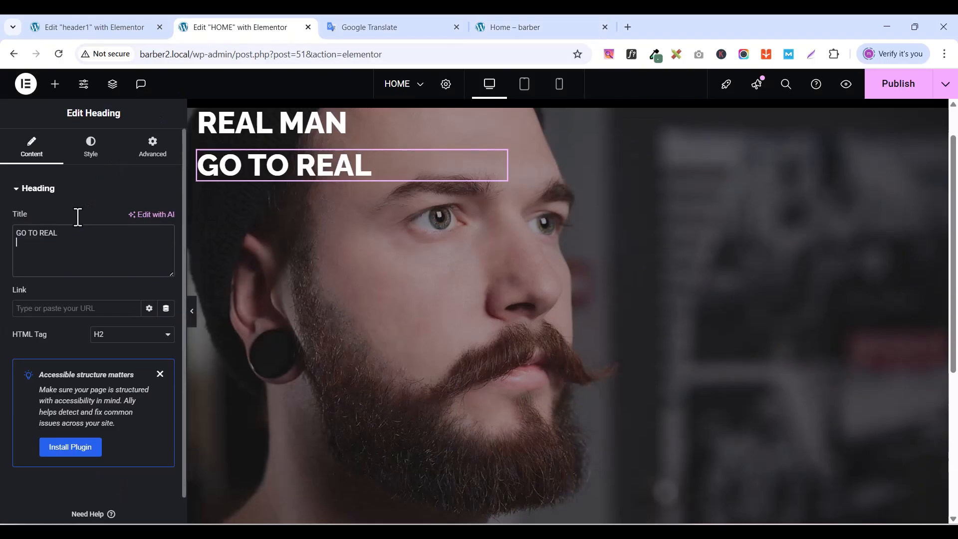
- Set the GO TO REAL heading's font size to 72 px
click(90, 149)
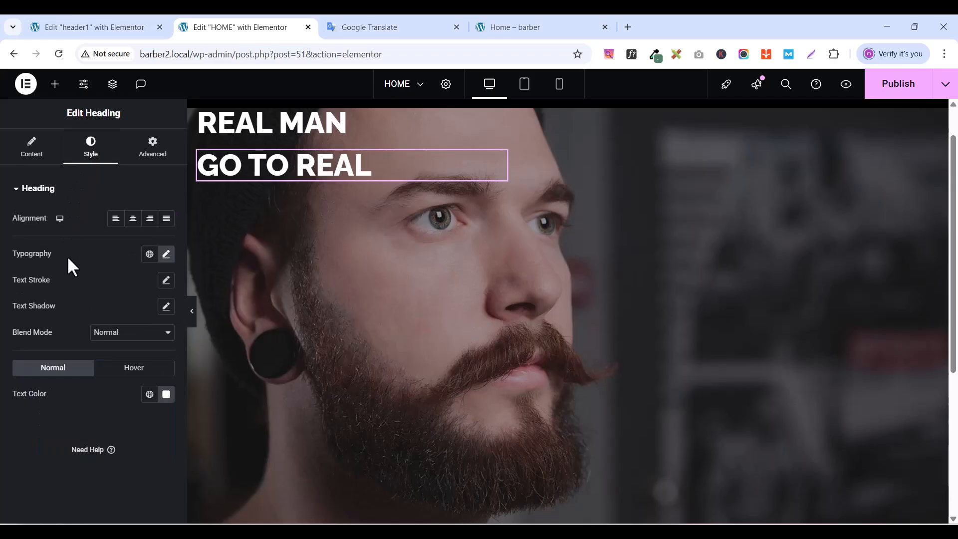
click(166, 254)
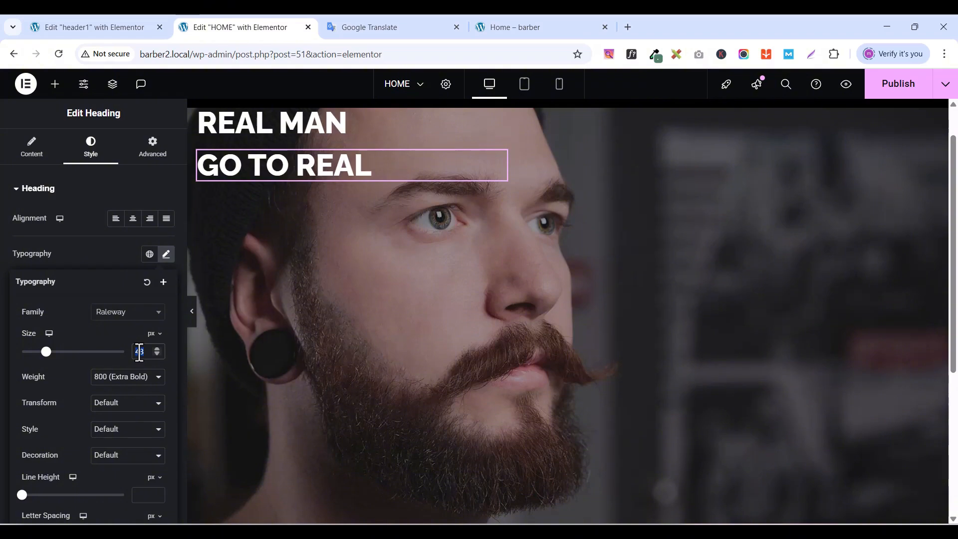
text(72)
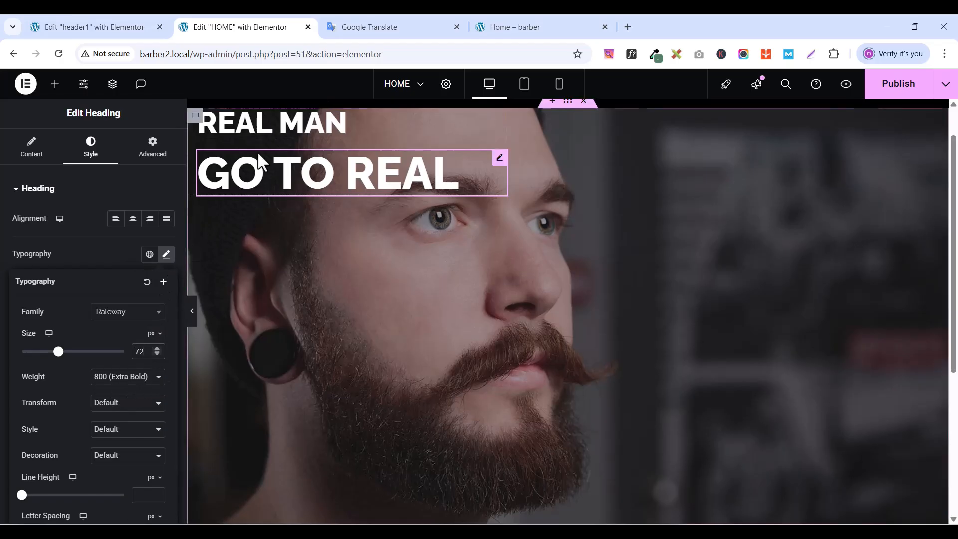
click(122, 196)
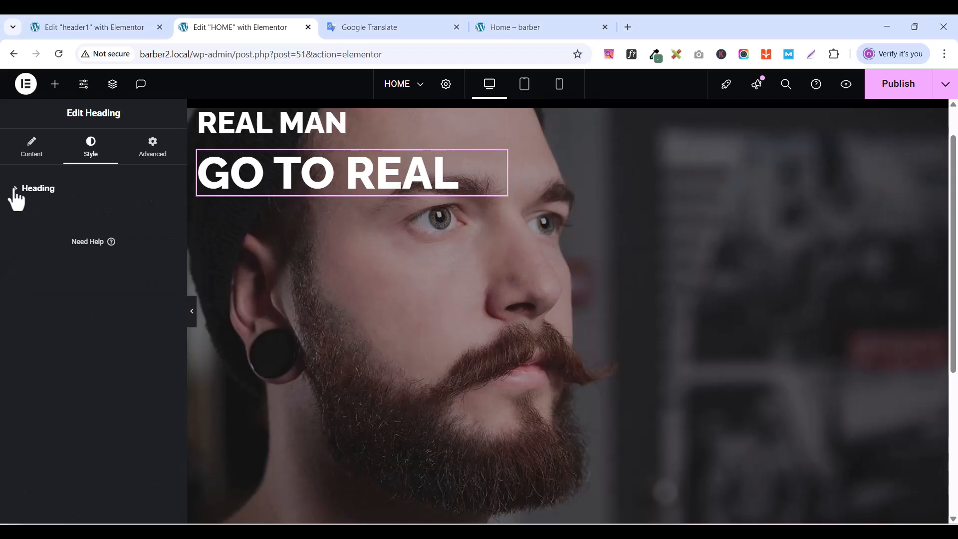
- Set the GO TO REAL heading's text color to the global color DARK GREEN
click(15, 190)
click(149, 394)
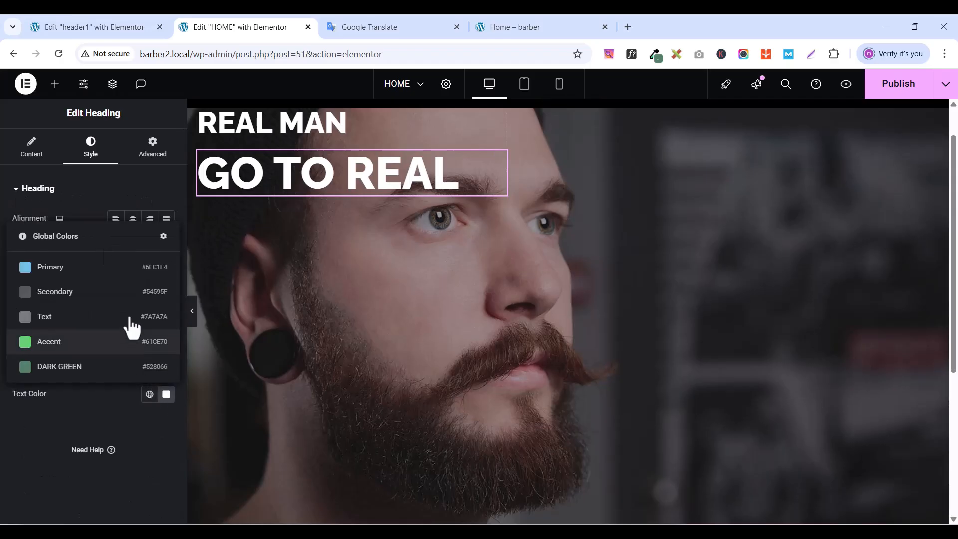
click(64, 368)
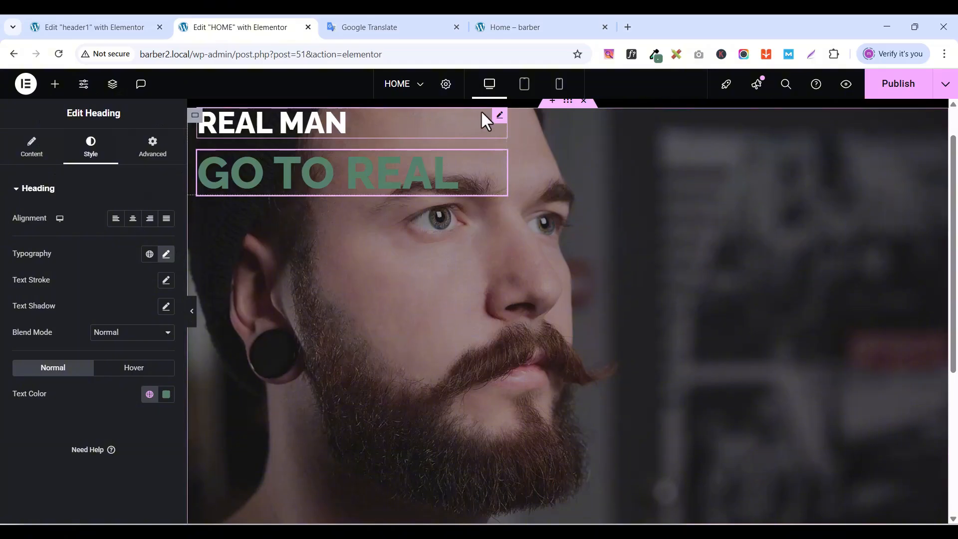
- Copy the REAL MAN heading and paste it below the GO TO REAL heading
right_click(500, 125)
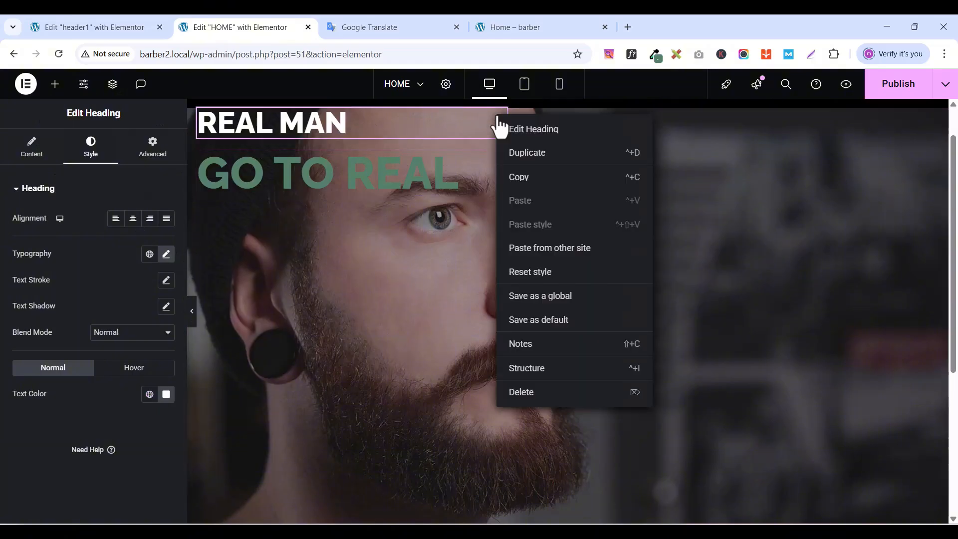
click(530, 179)
right_click(498, 159)
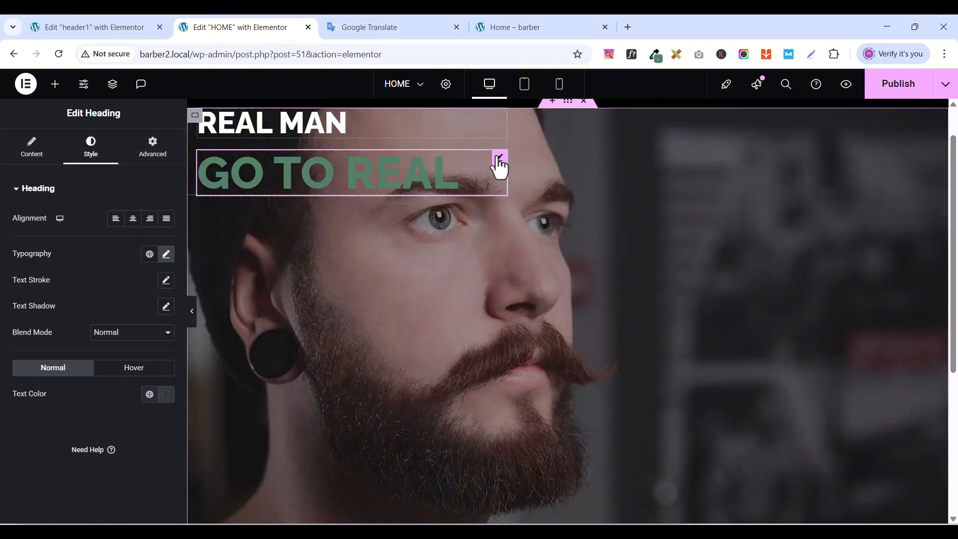
click(522, 244)
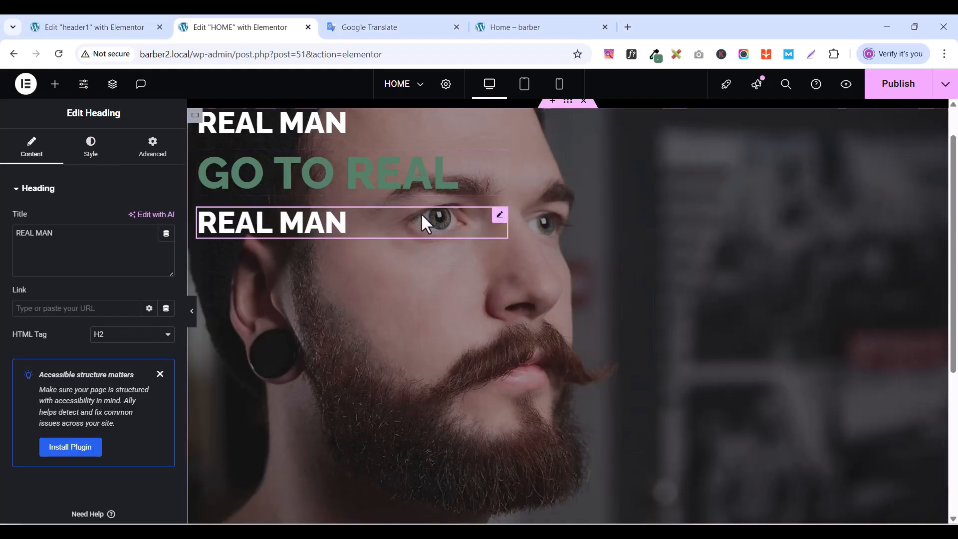
- Replace the pasted heading's title with BARBERS, copied from the original site's hero
click(508, 27)
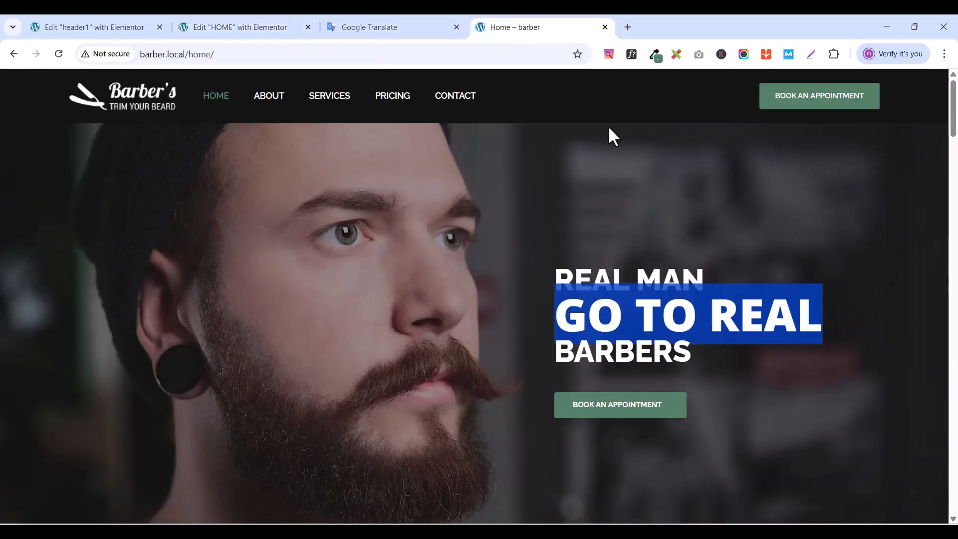
double_click(596, 365)
right_click(595, 363)
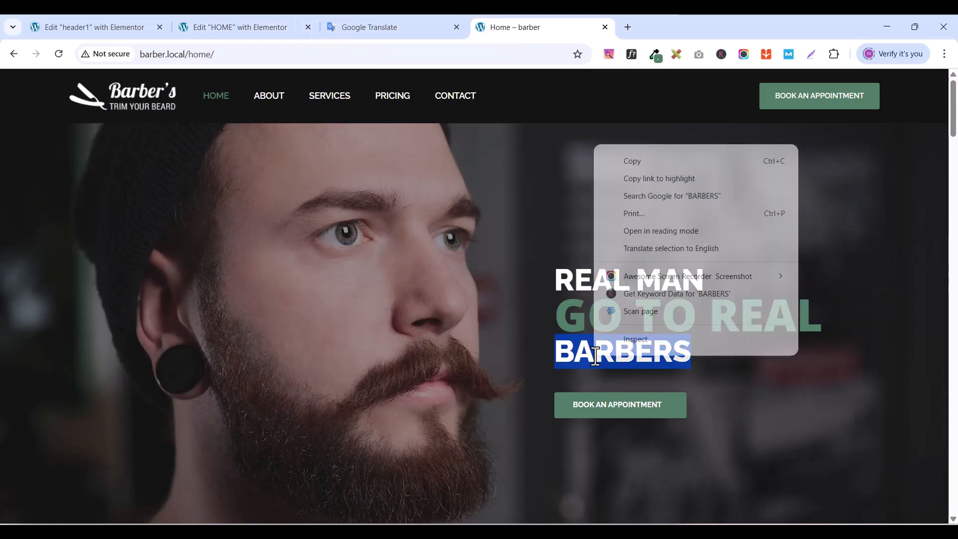
click(636, 162)
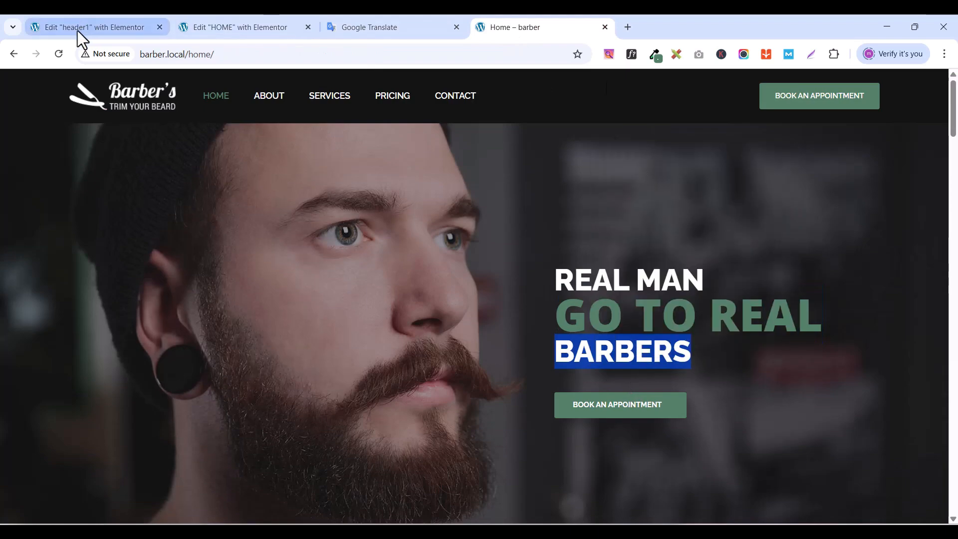
click(215, 29)
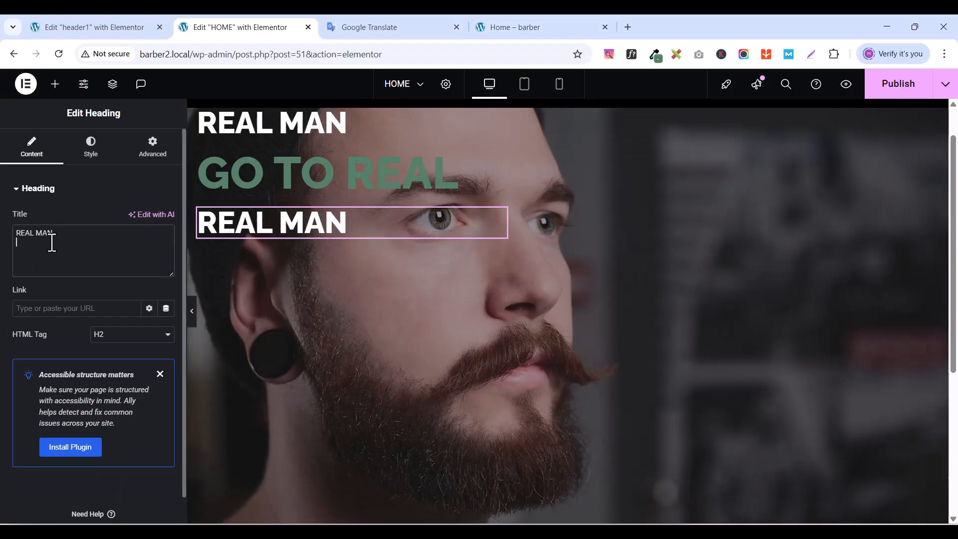
key(ctrl+v)
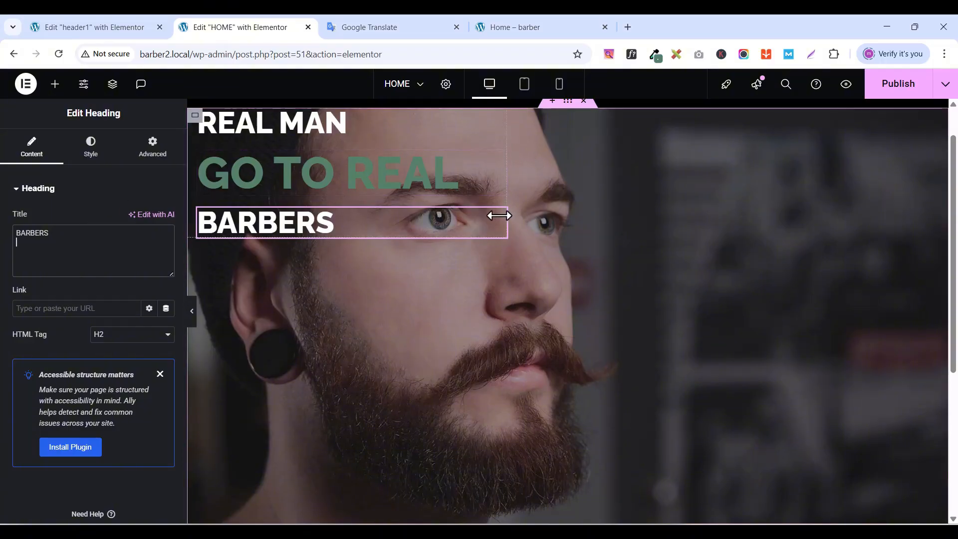
- Set the GO TO REAL heading's top margin to -25 px to pull it closer to REAL MAN
click(498, 158)
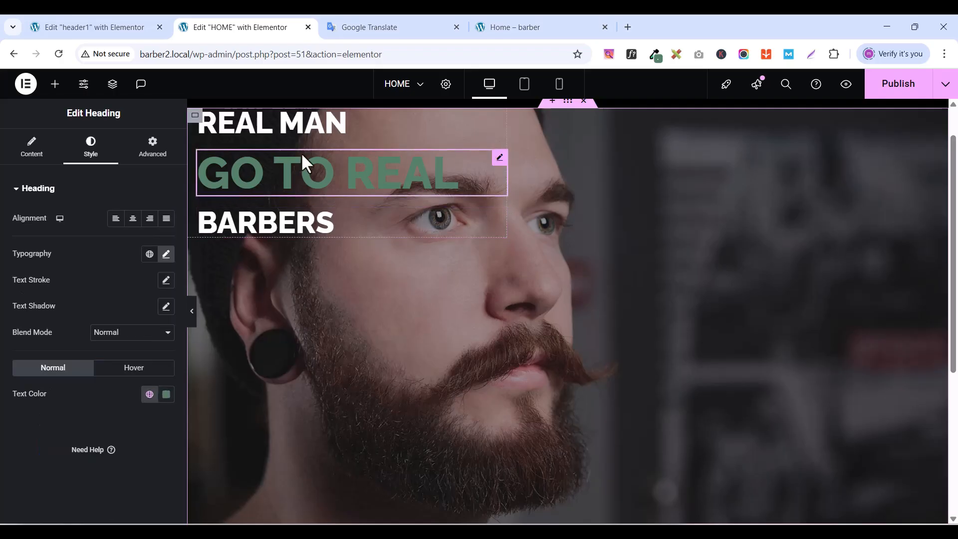
click(152, 150)
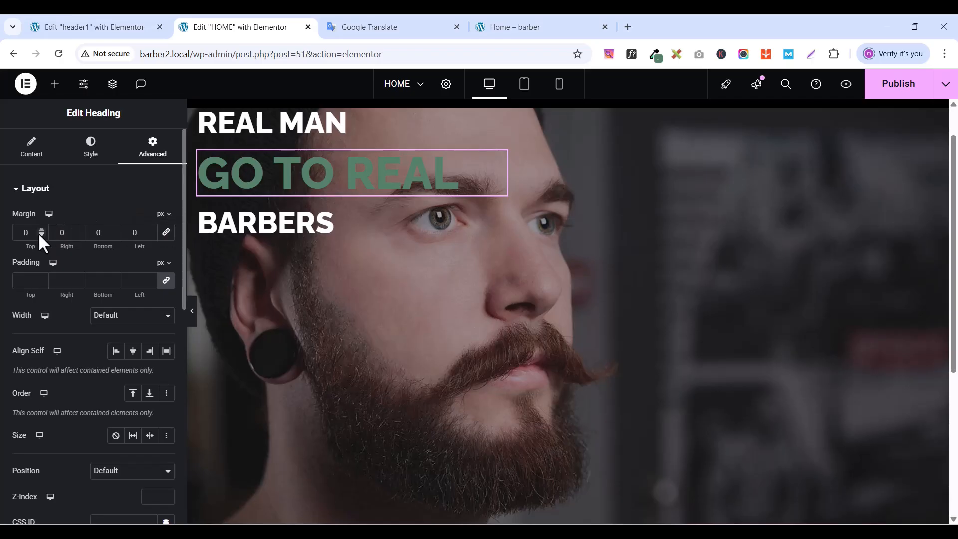
drag(40, 233, 40, 233)
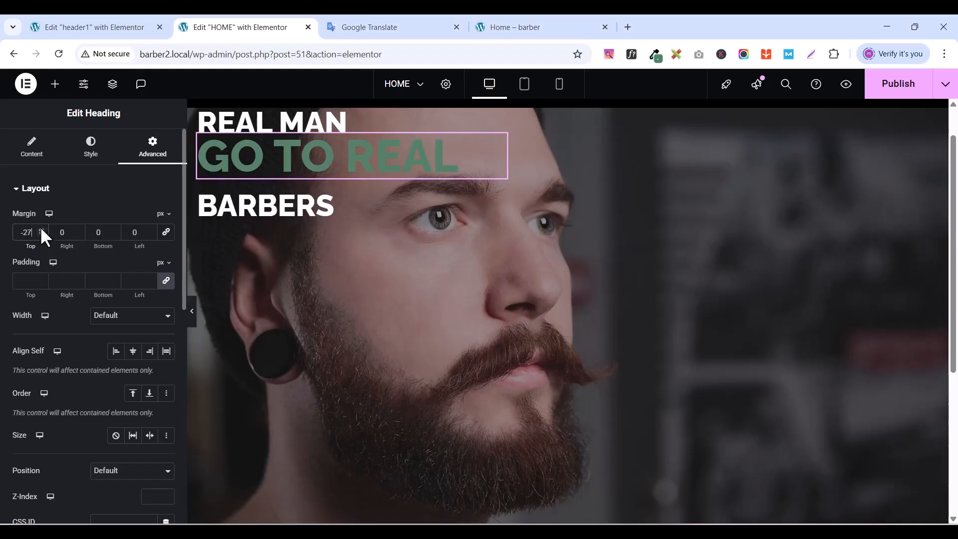
click(41, 230)
click(42, 230)
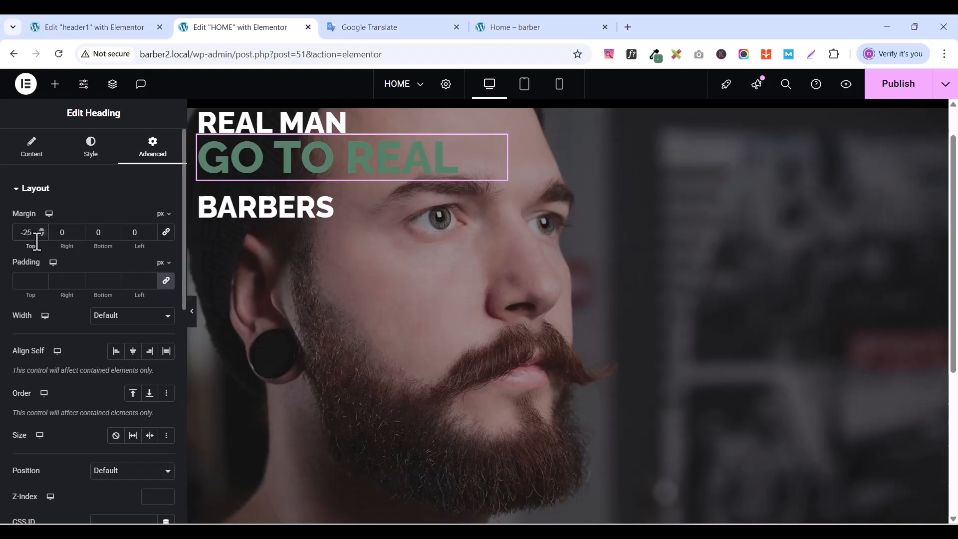
- Unlink the BARBERS heading's margins and set its top margin to -13 px
click(499, 202)
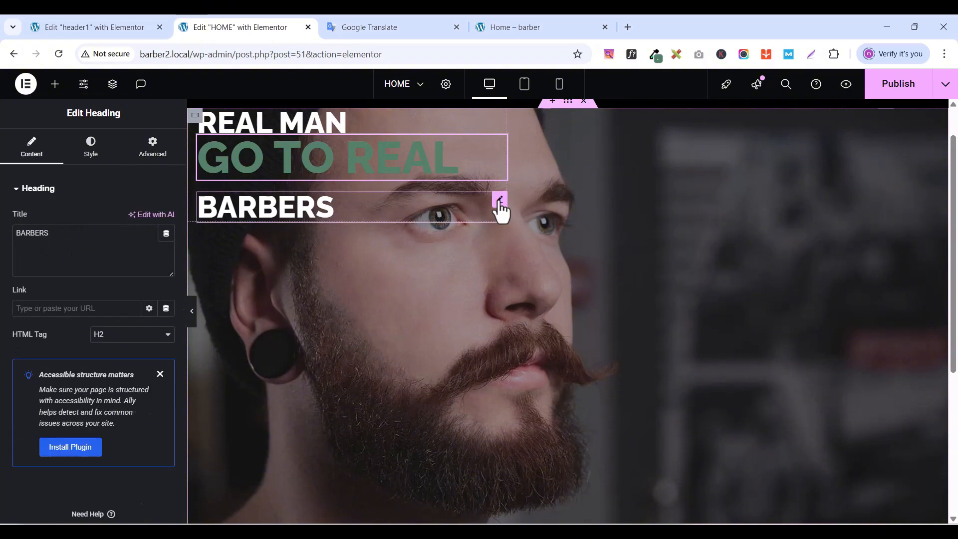
click(157, 159)
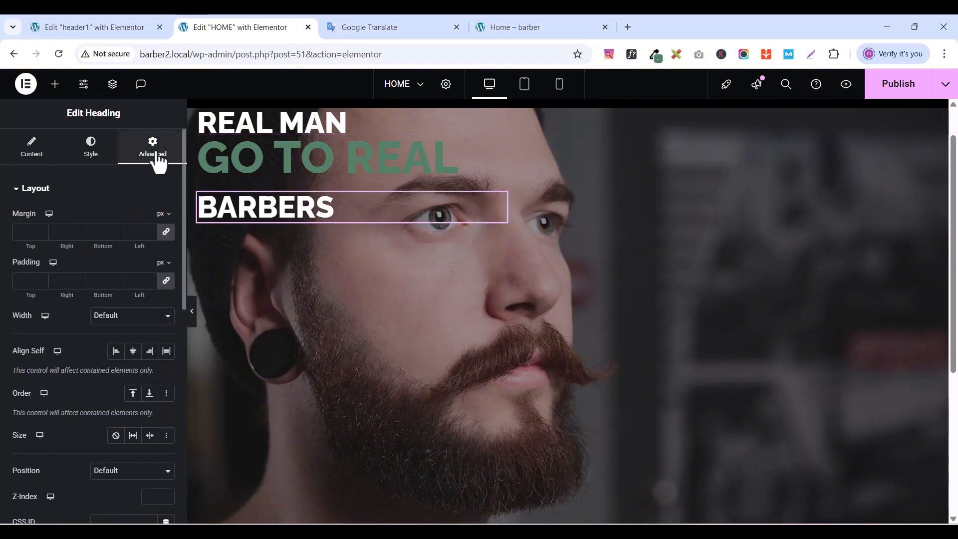
click(167, 232)
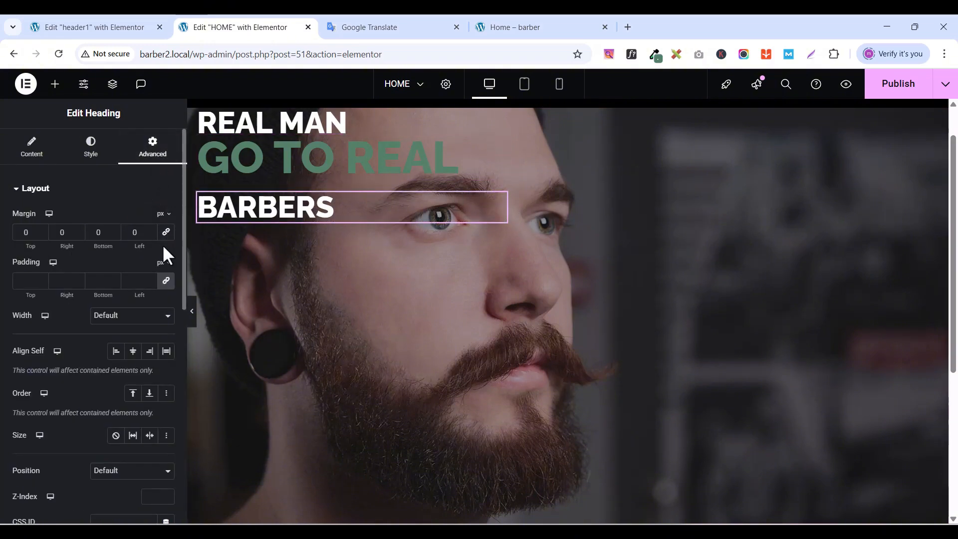
click(42, 233)
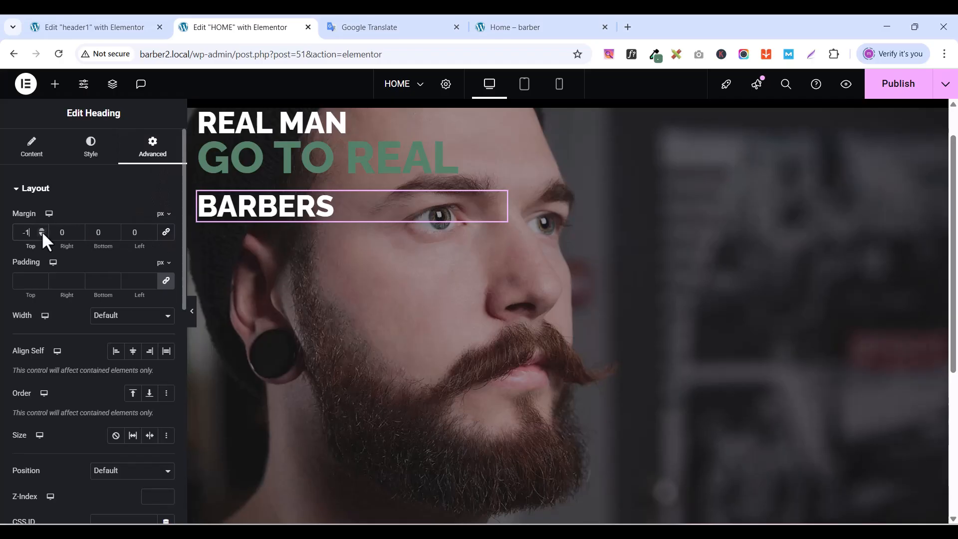
click(42, 233)
click(42, 234)
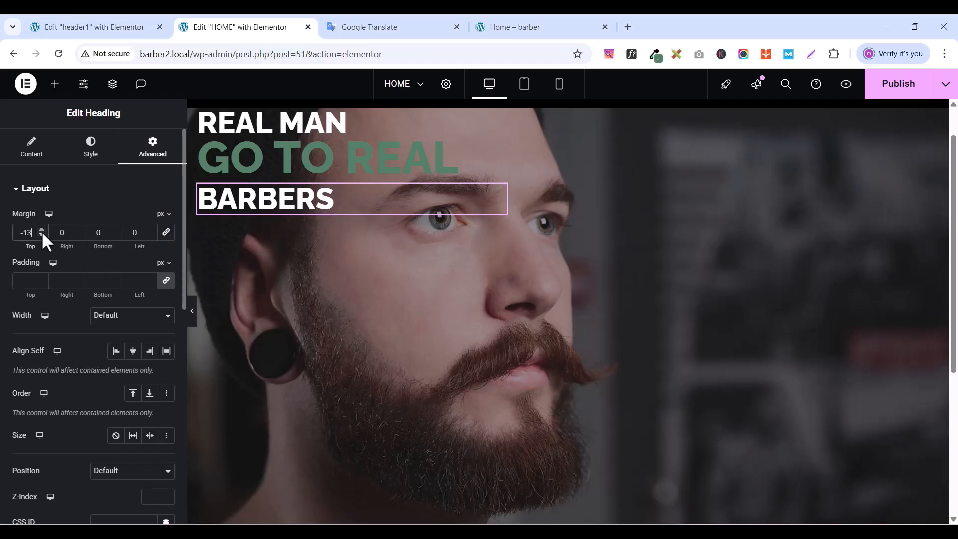
click(42, 233)
click(42, 233)
click(42, 230)
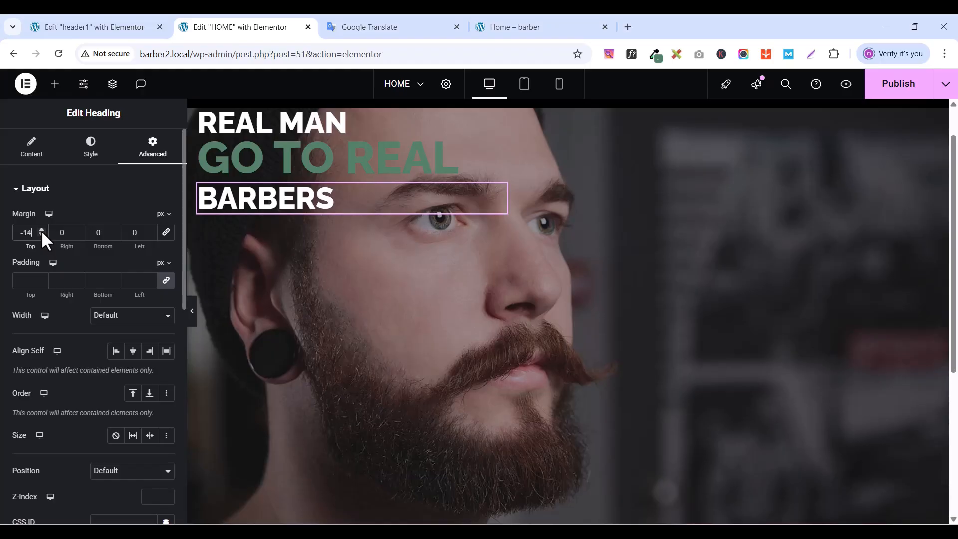
click(41, 230)
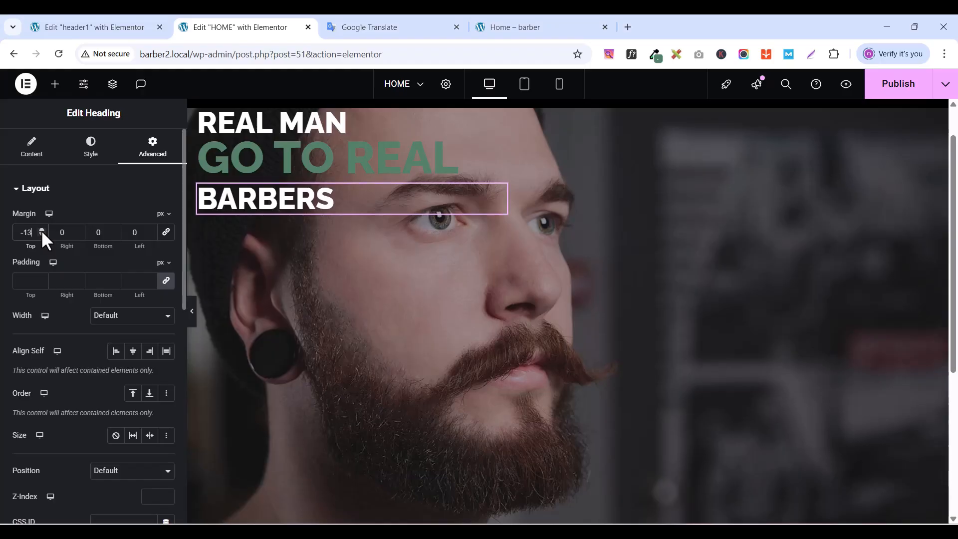
click(42, 234)
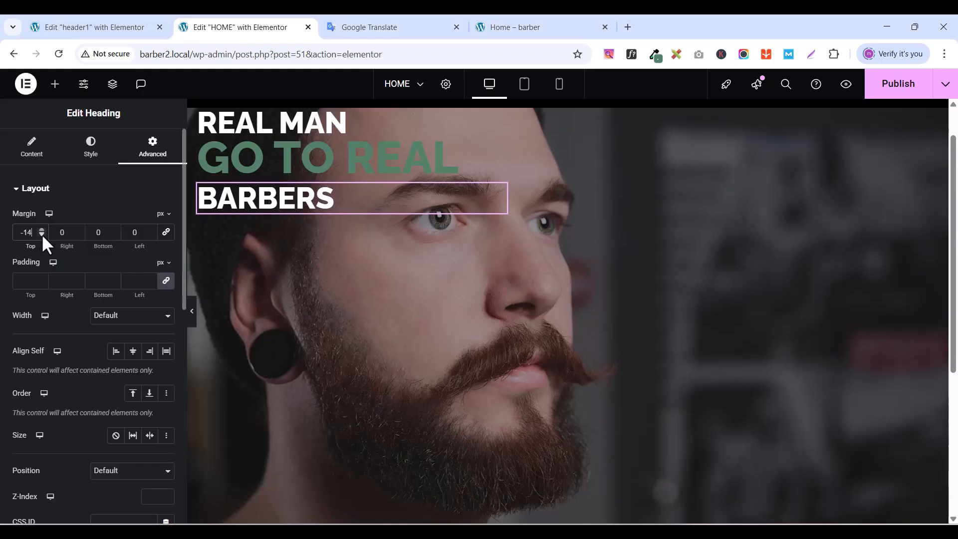
click(41, 235)
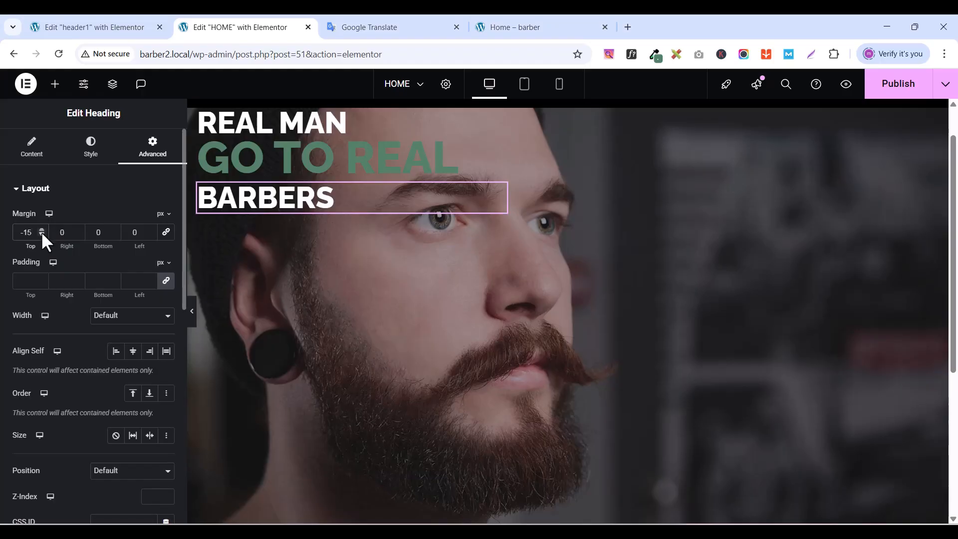
click(41, 229)
click(41, 229)
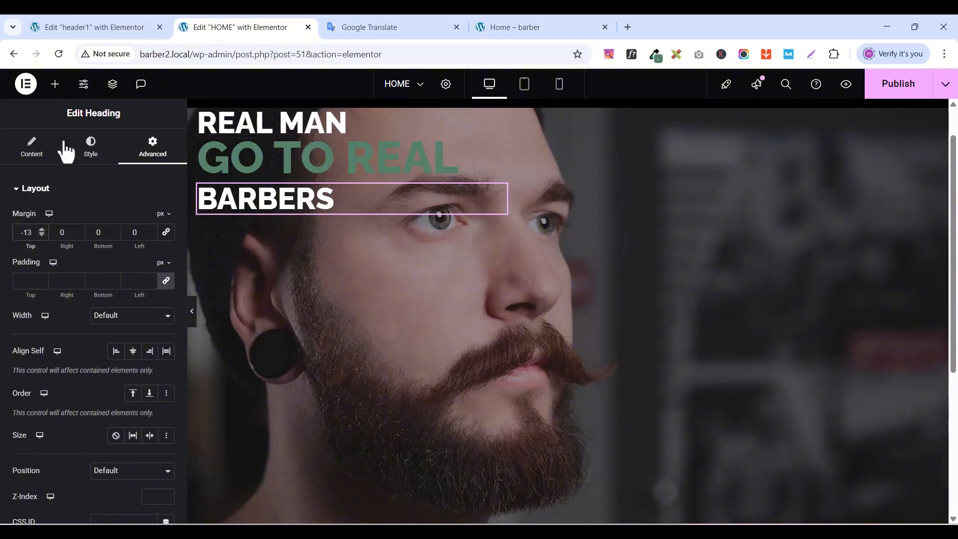
- Add a Button widget below the BARBERS heading with the text BOOK AN APPOINTMENT
click(55, 83)
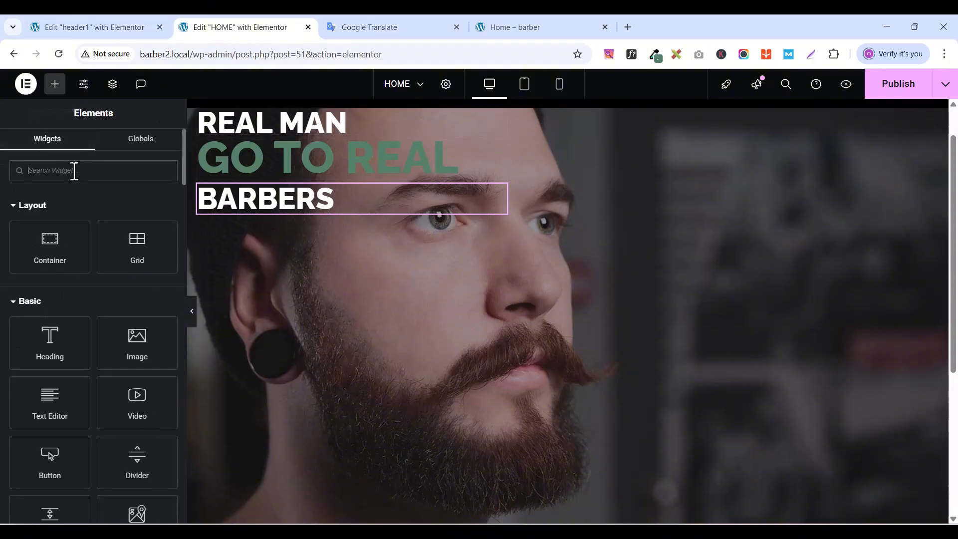
text(BUTT)
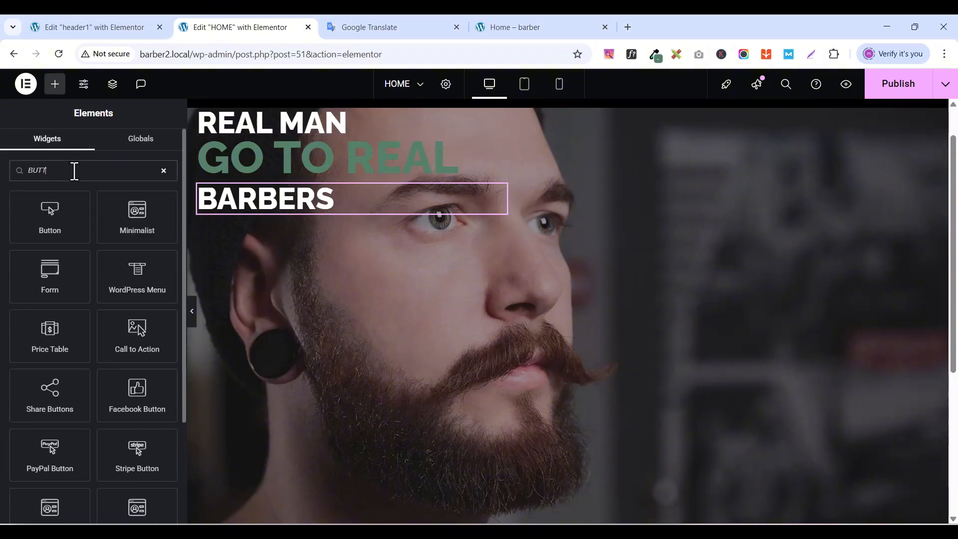
drag(55, 200, 321, 205)
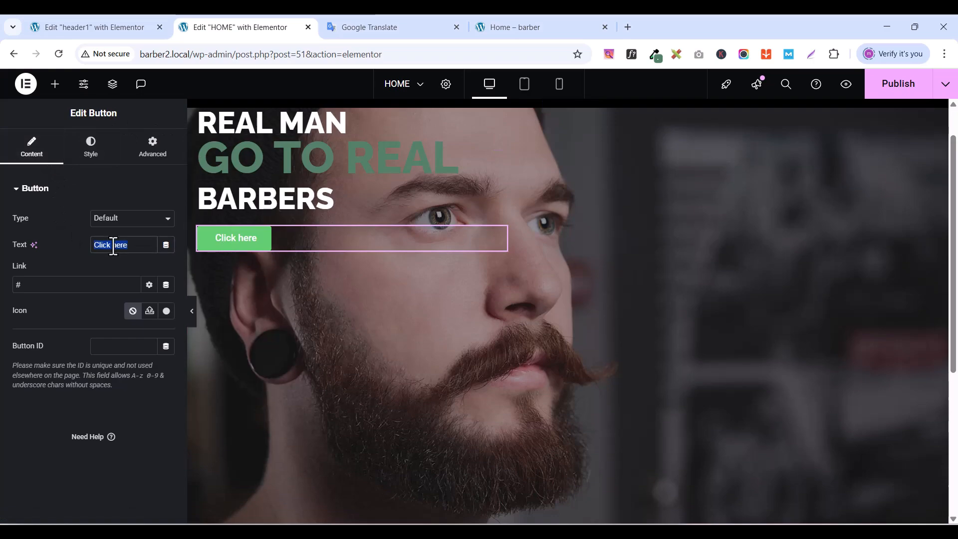
text(BOOK)
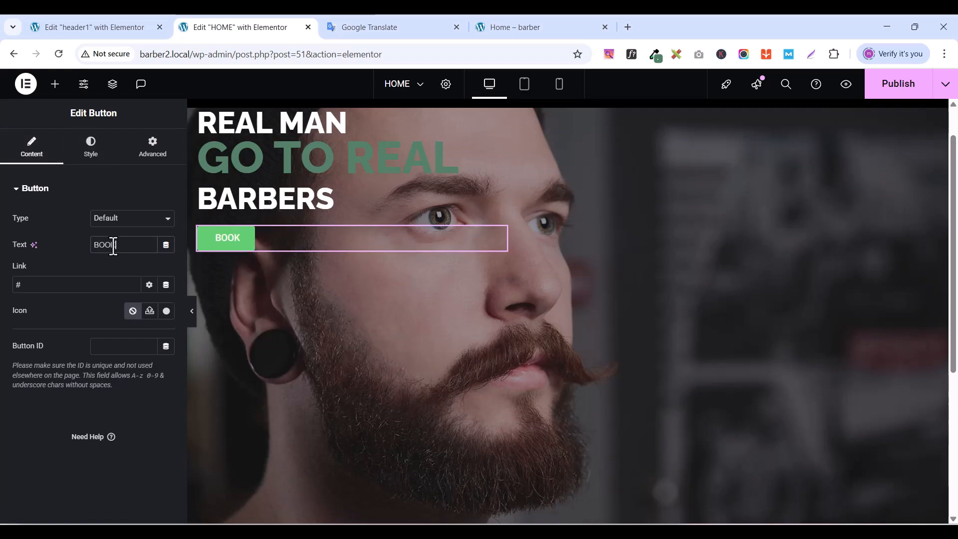
text( AN APPO)
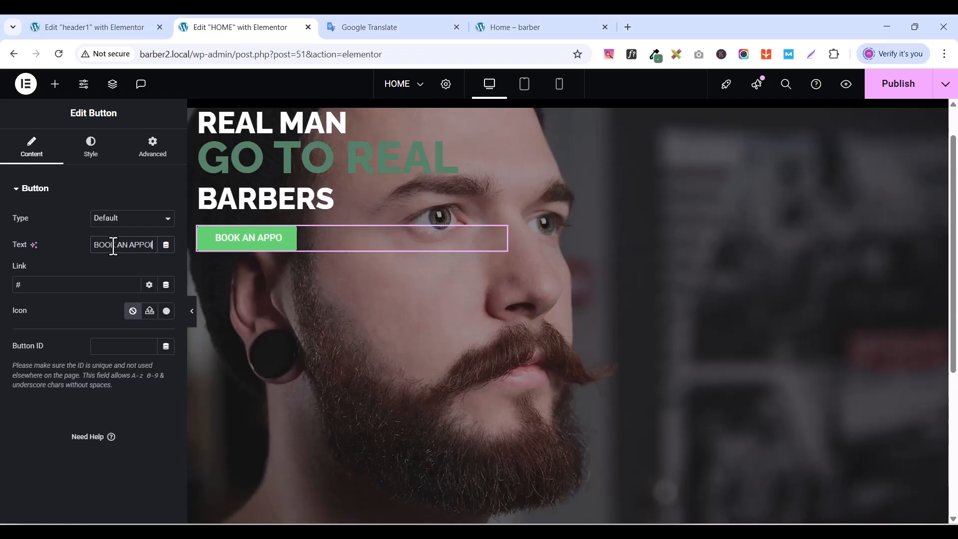
text(INTMENT)
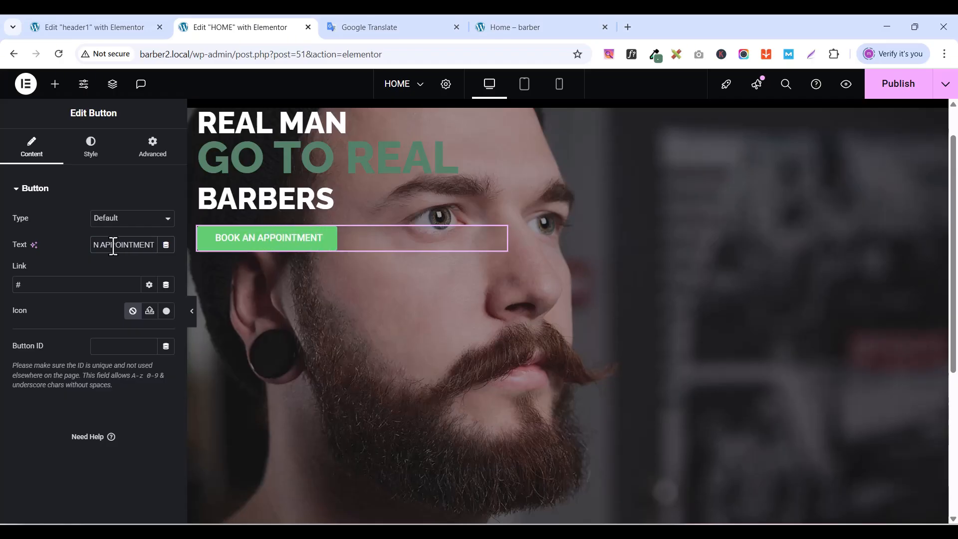
- Set the BOOK AN APPOINTMENT button's font family to Raleway
click(96, 155)
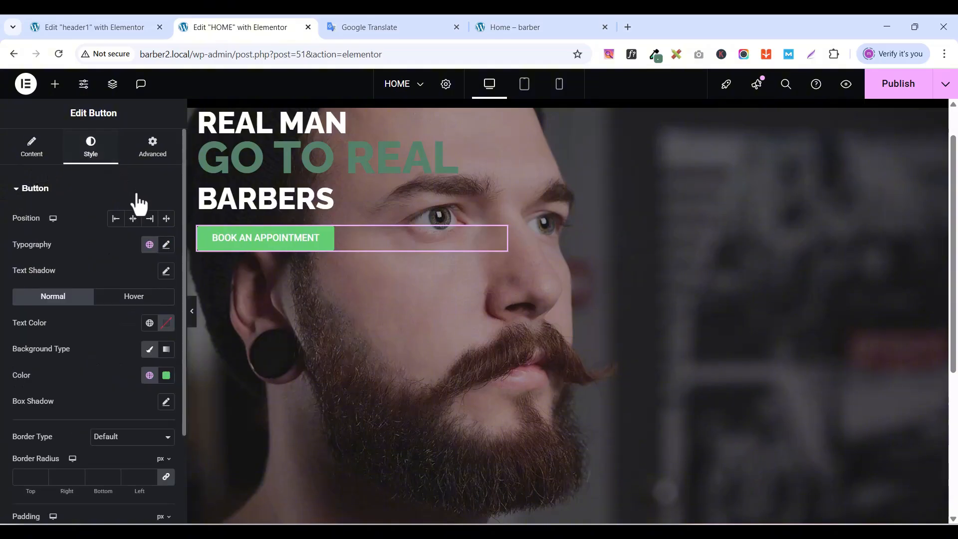
click(165, 246)
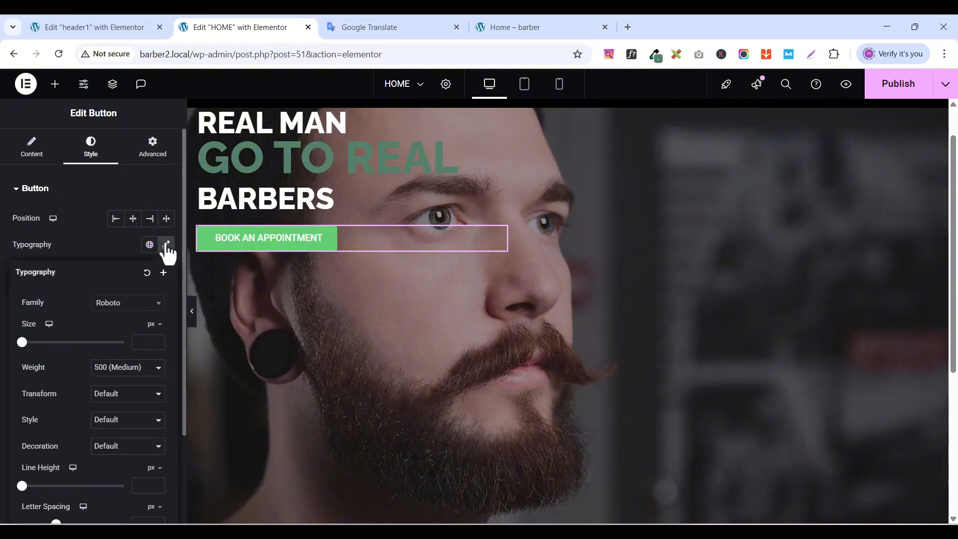
click(134, 304)
text(RALE)
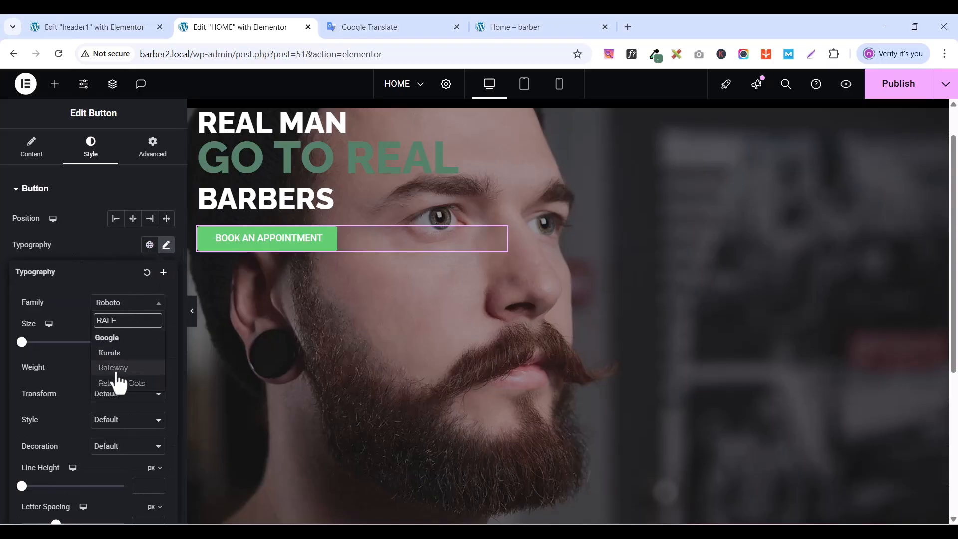
click(116, 370)
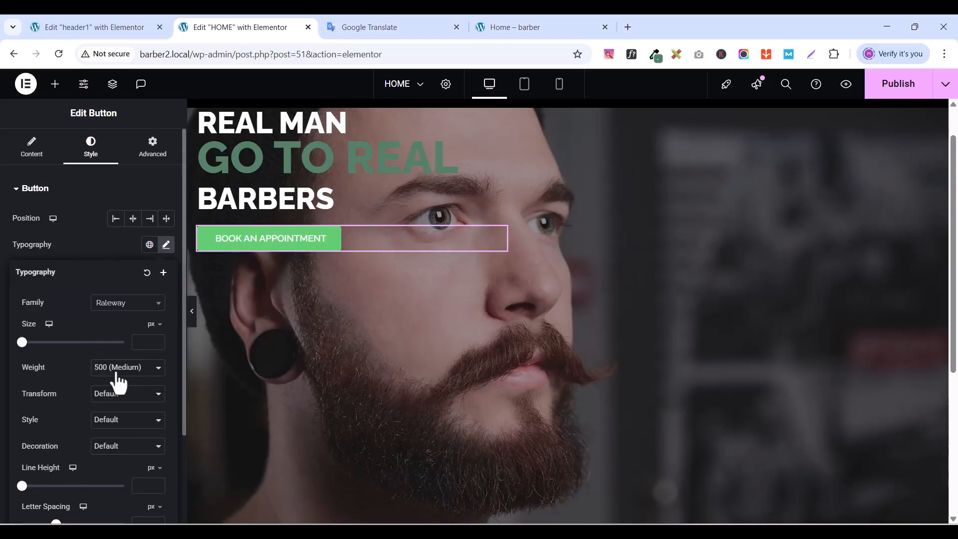
- Set the BOOK AN APPOINTMENT button's font size to 12 px and its weight to 700 (Bold)
click(157, 339)
click(157, 339)
click(157, 338)
click(157, 338)
click(157, 339)
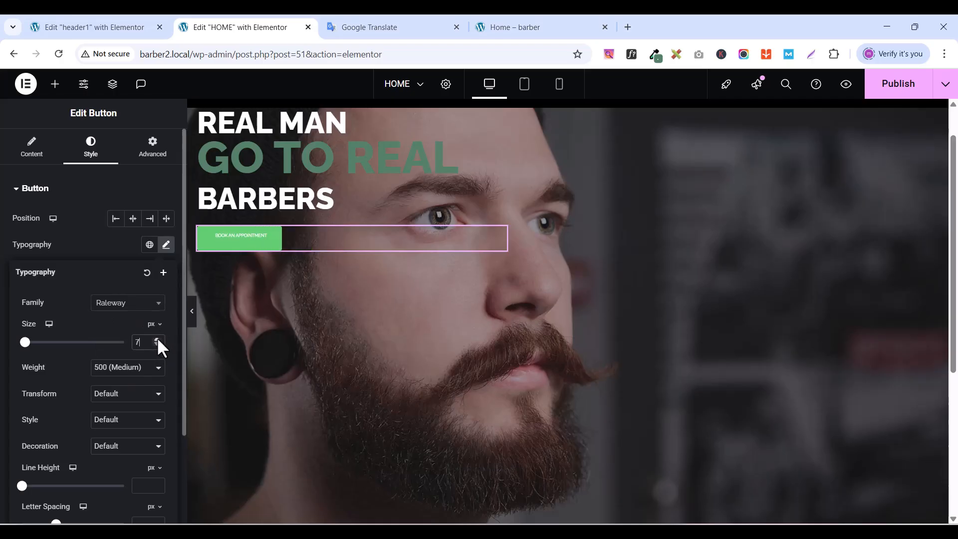
click(157, 338)
click(157, 338)
click(156, 338)
click(157, 338)
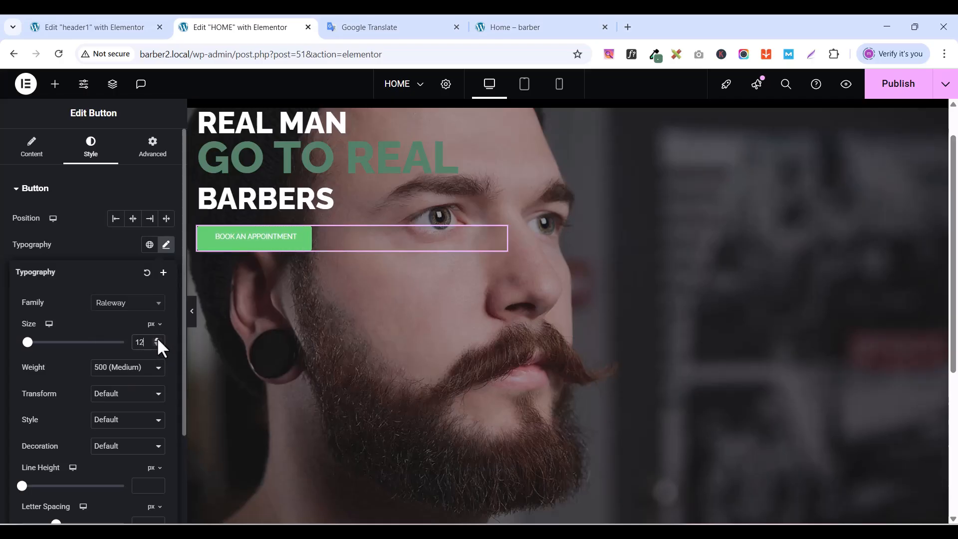
click(157, 339)
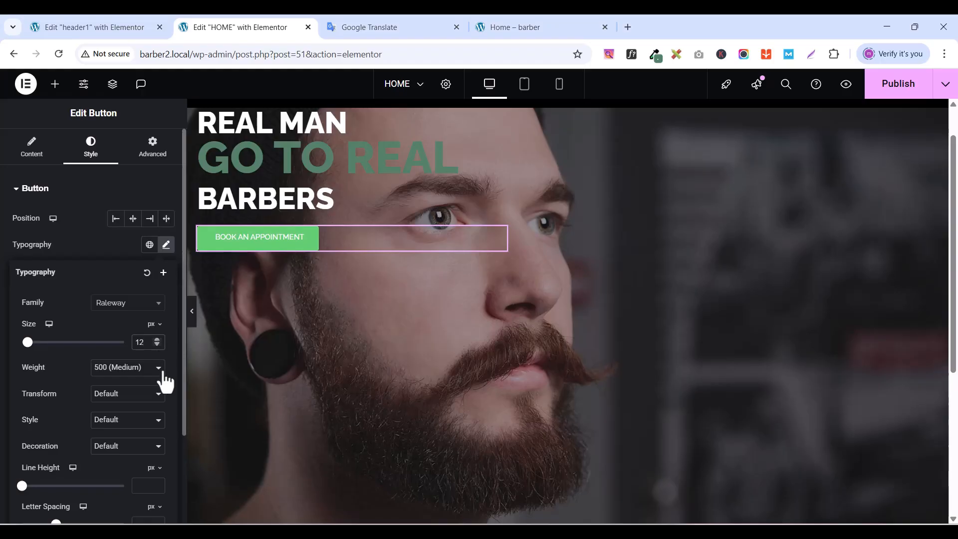
click(127, 369)
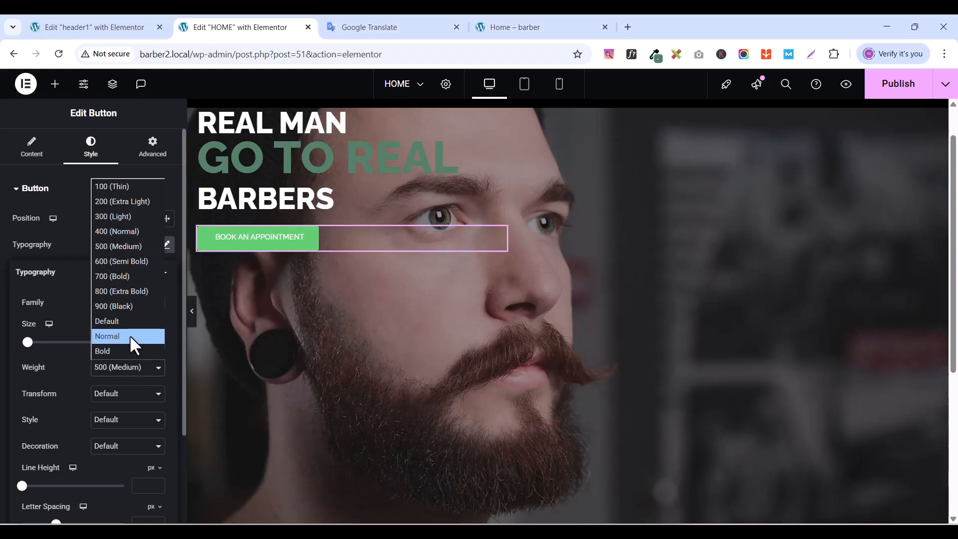
click(127, 276)
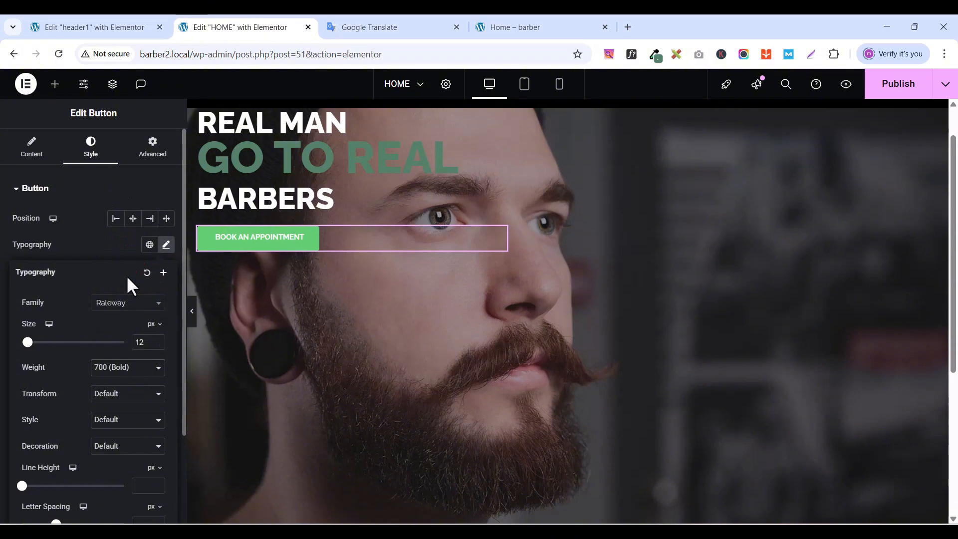
- Apply the DARK GREEN global color to the BOOK AN APPOINTMENT button's background
click(78, 192)
click(21, 190)
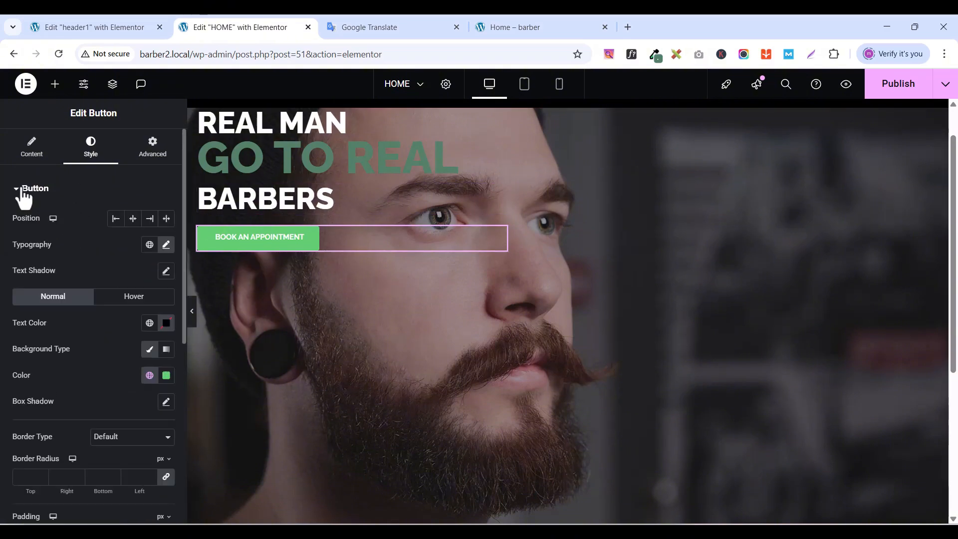
click(150, 375)
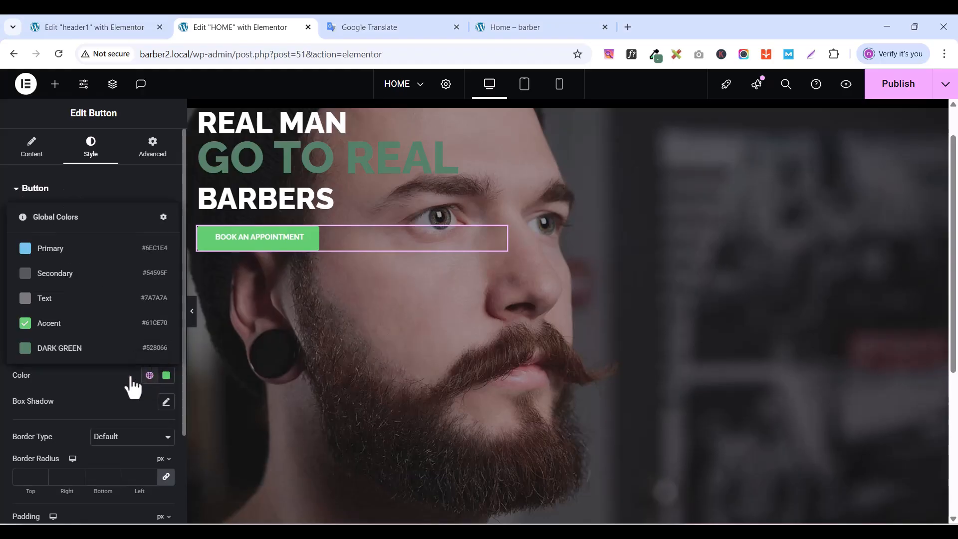
click(61, 348)
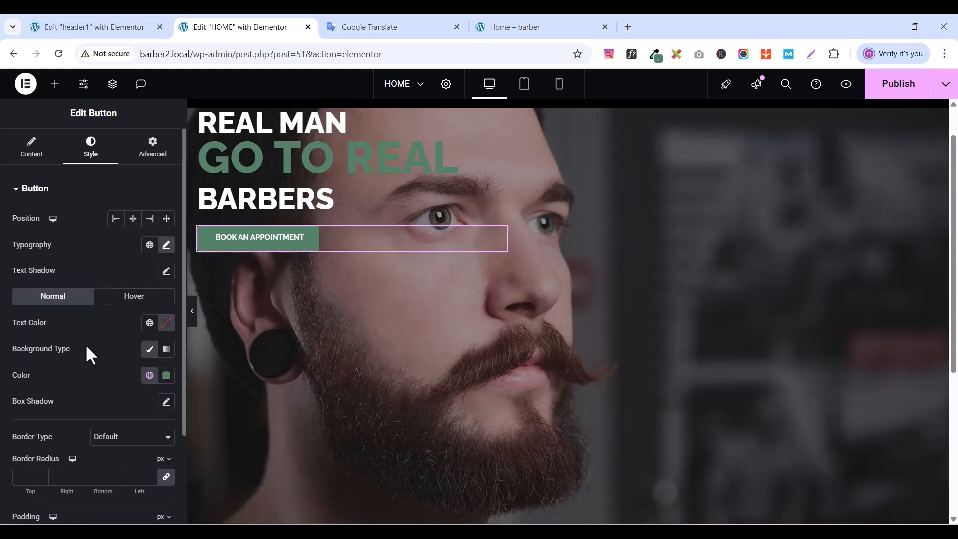
- Unlink the button's padding, set it to 15 px top and bottom and 40 px right and left, and publish the page
scroll(97, 355, down, 2)
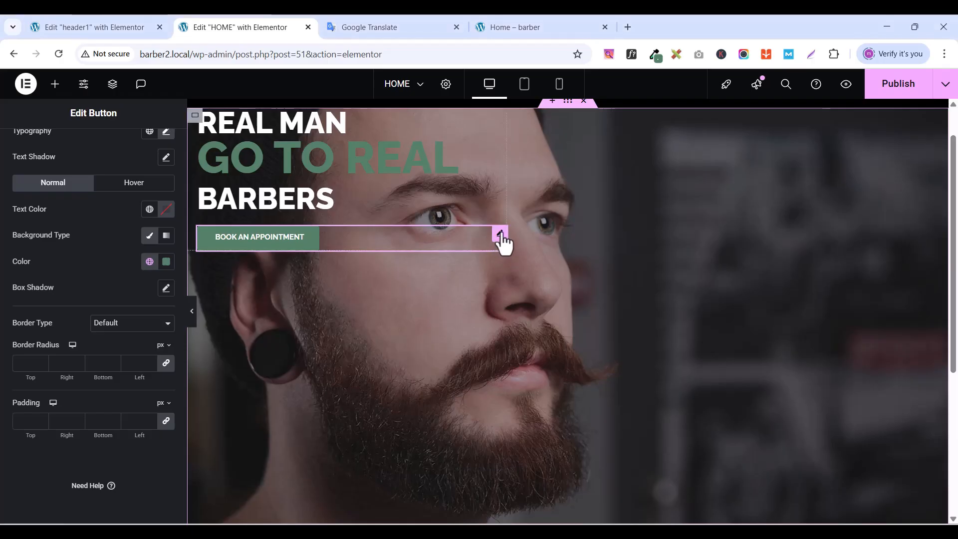
click(167, 421)
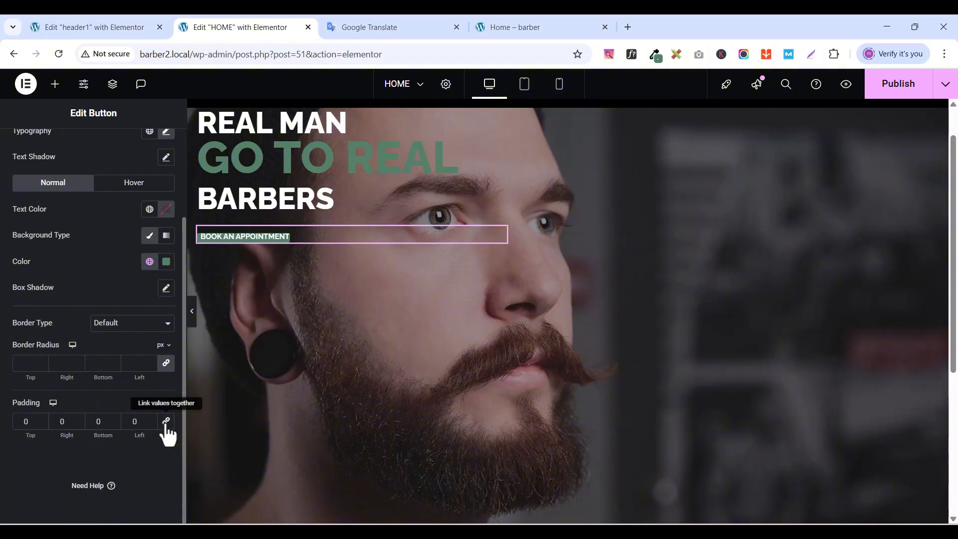
click(28, 424)
text(15)
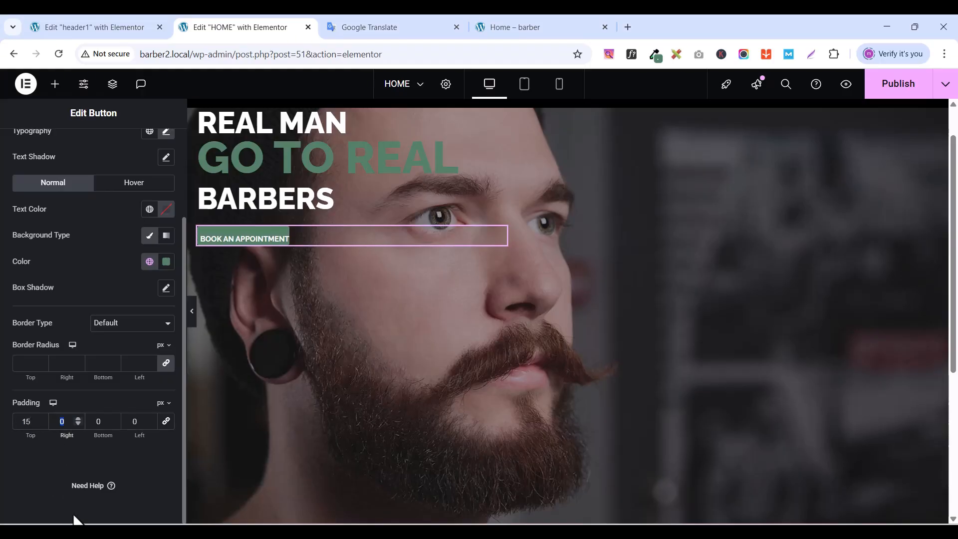
text(40)
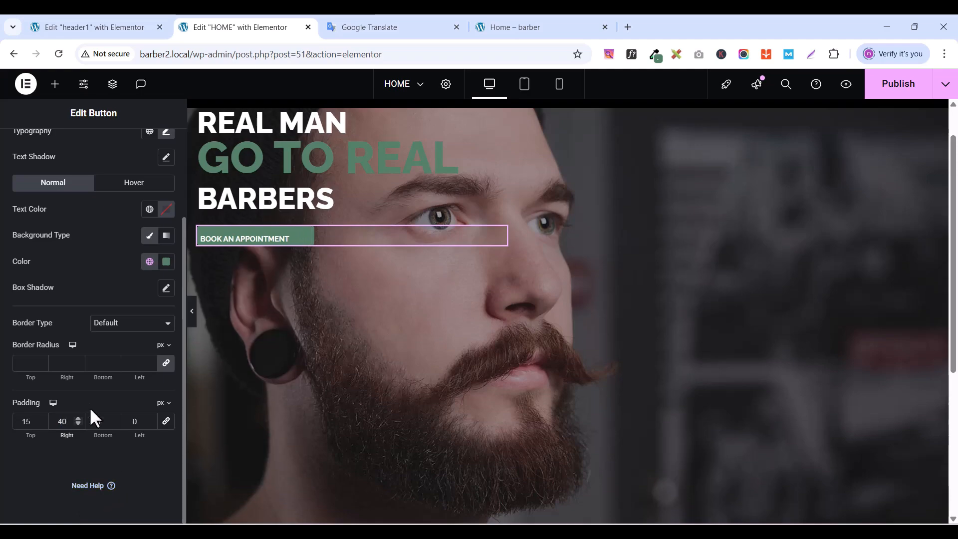
text(1)
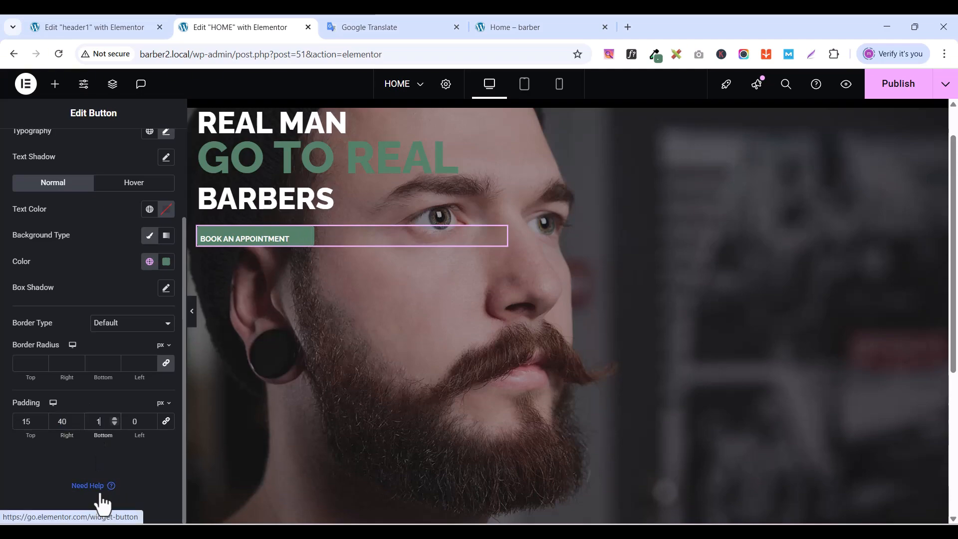
text(5)
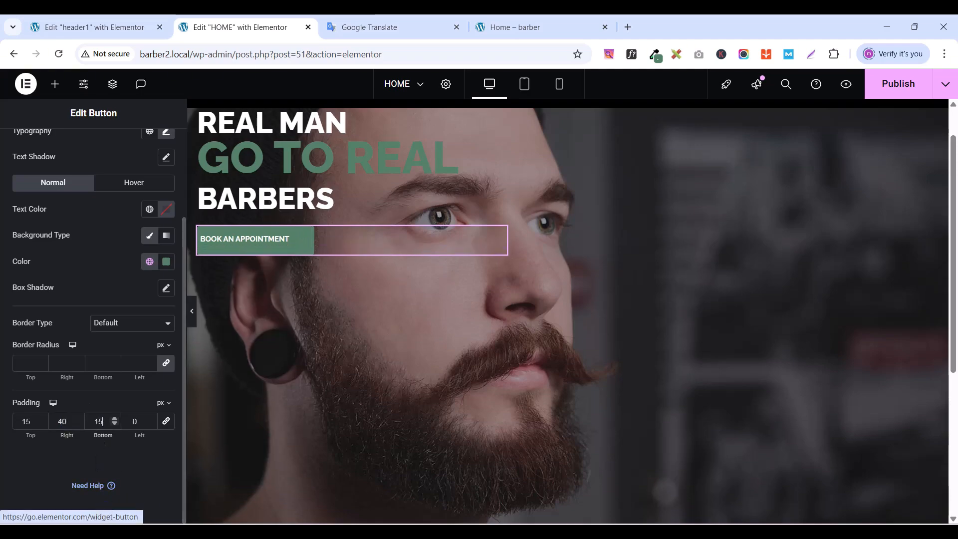
double_click(137, 425)
text(40)
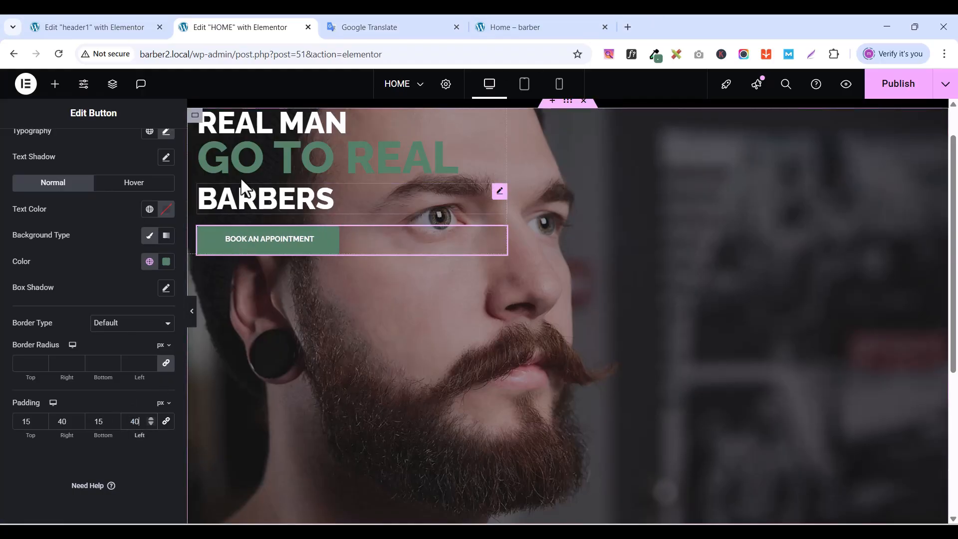
click(903, 92)
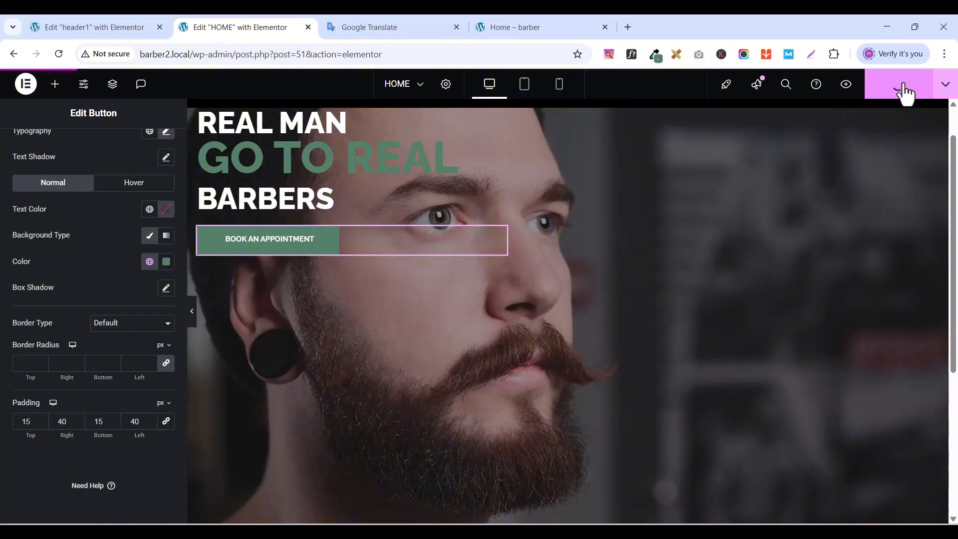
- Set the hero's outer container to justify its content to Center and align its items to End
scroll(272, 302, up, 1)
scroll(278, 308, down, 1)
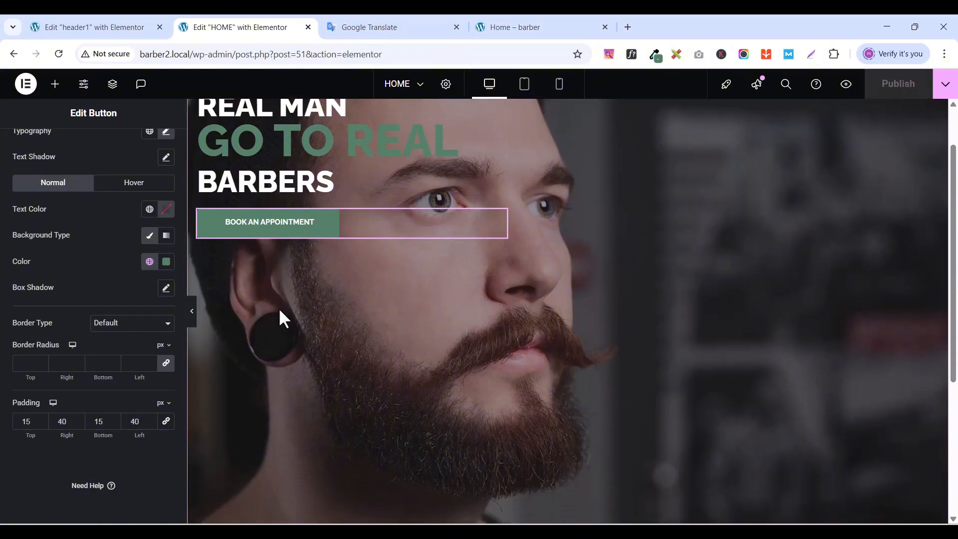
scroll(282, 310, up, 1)
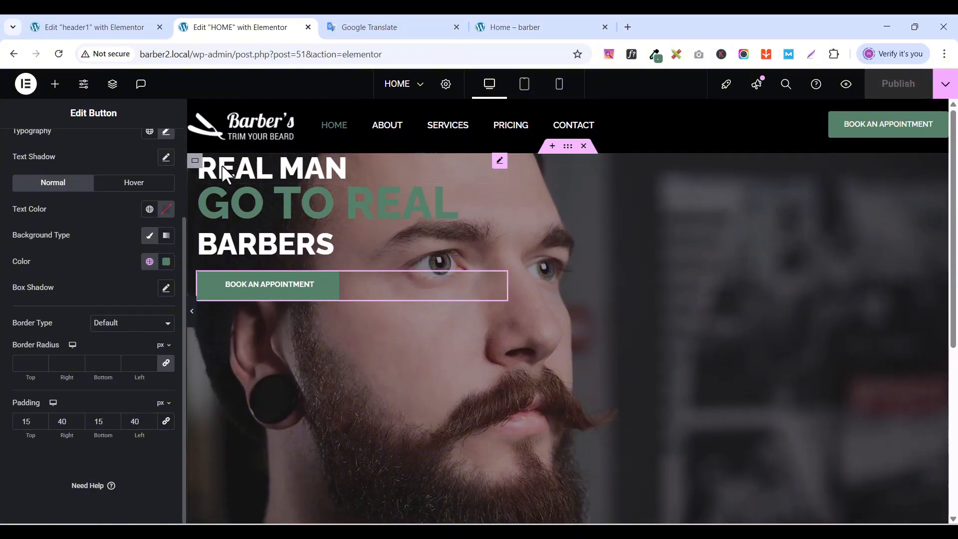
click(568, 147)
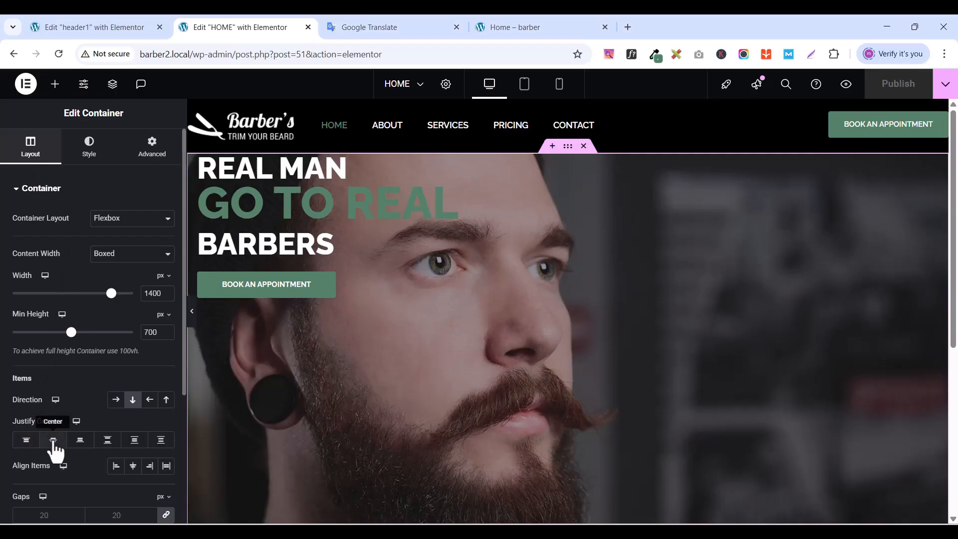
click(53, 441)
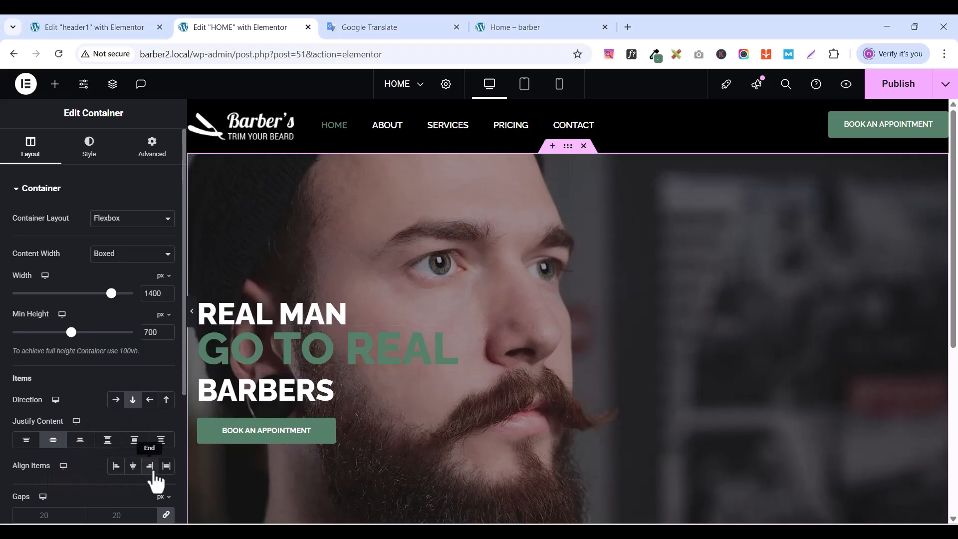
click(150, 466)
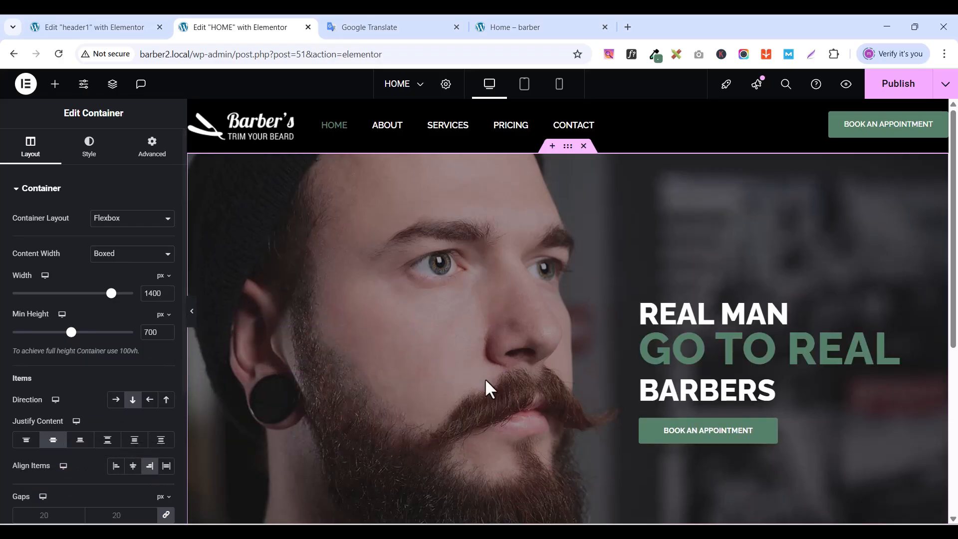
- Unlink the BOOK AN APPOINTMENT button's margins and set its top margin to 20 px
scroll(648, 302, down, 4)
scroll(648, 302, up, 2)
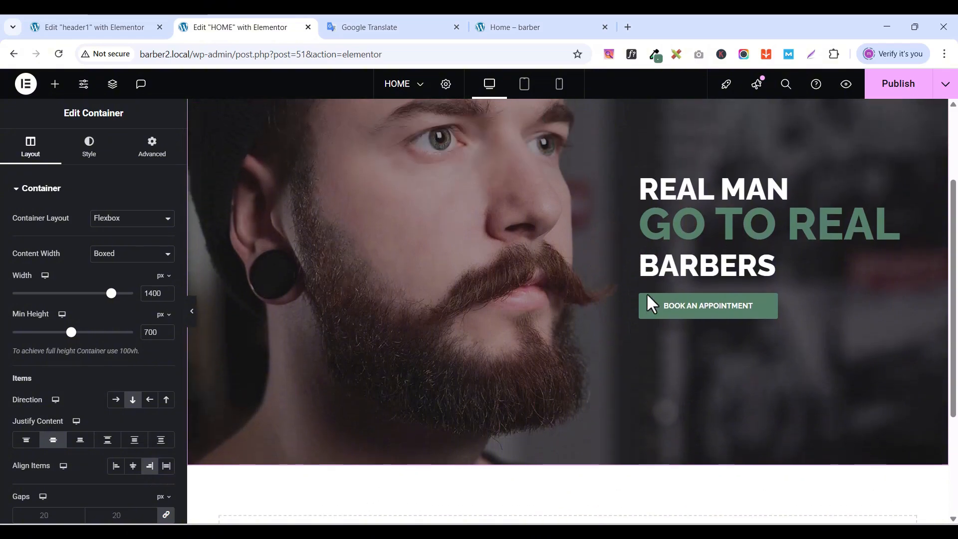
scroll(648, 302, down, 1)
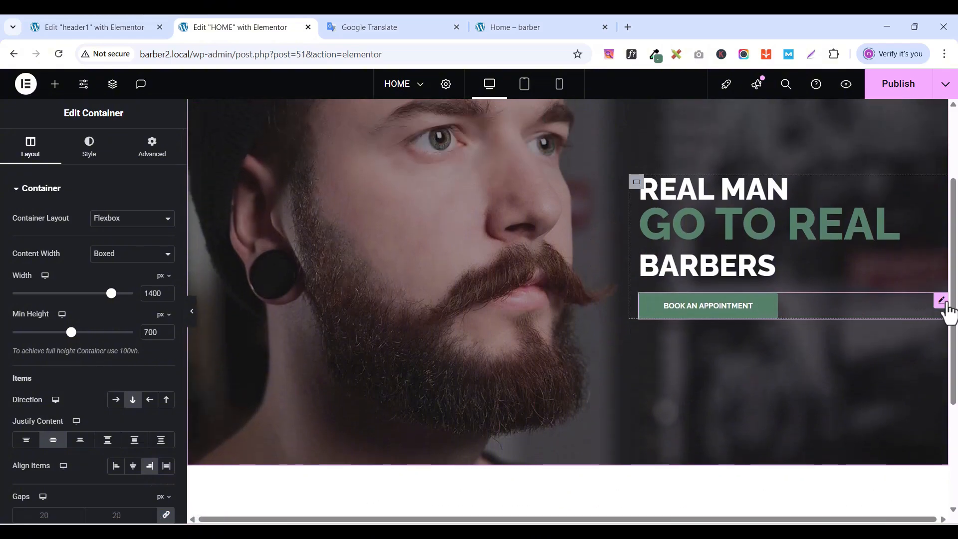
click(942, 302)
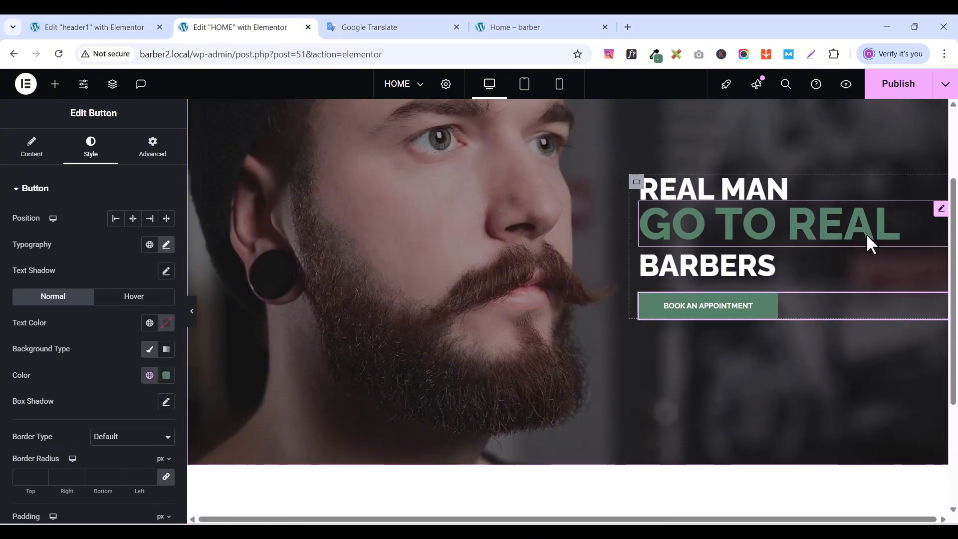
click(155, 152)
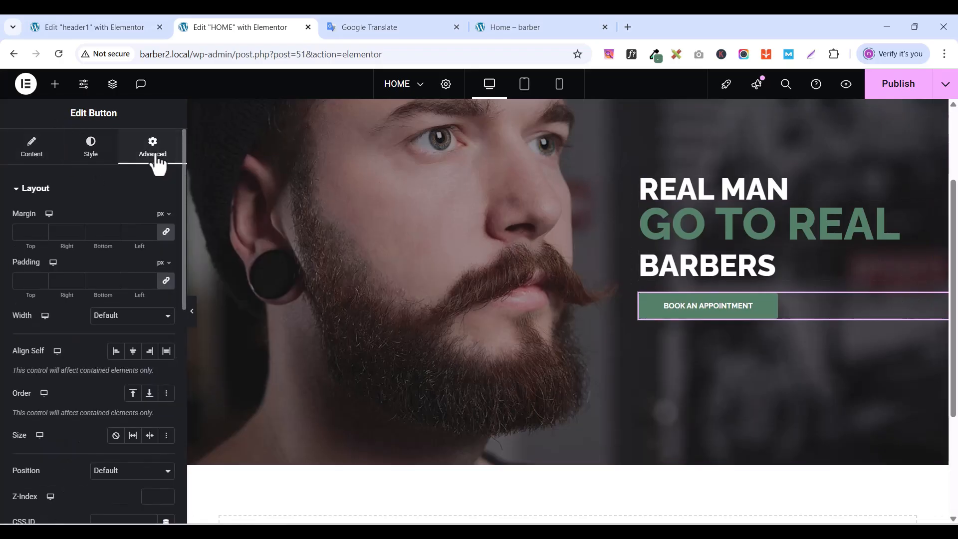
click(167, 236)
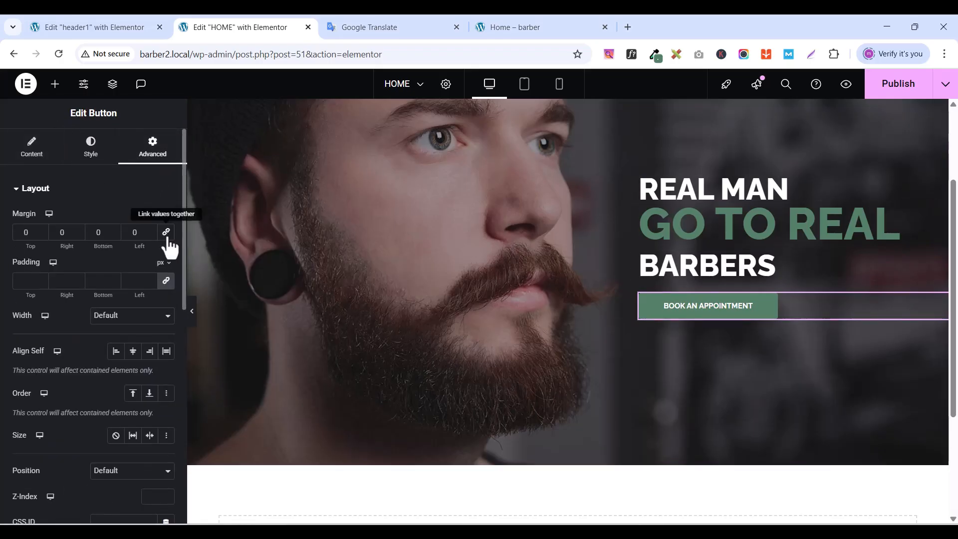
click(42, 230)
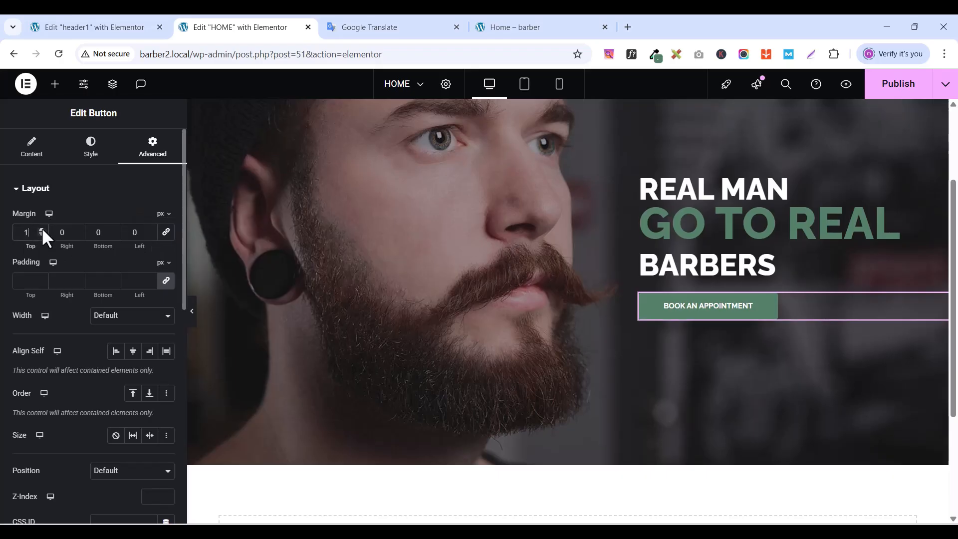
click(42, 230)
click(42, 231)
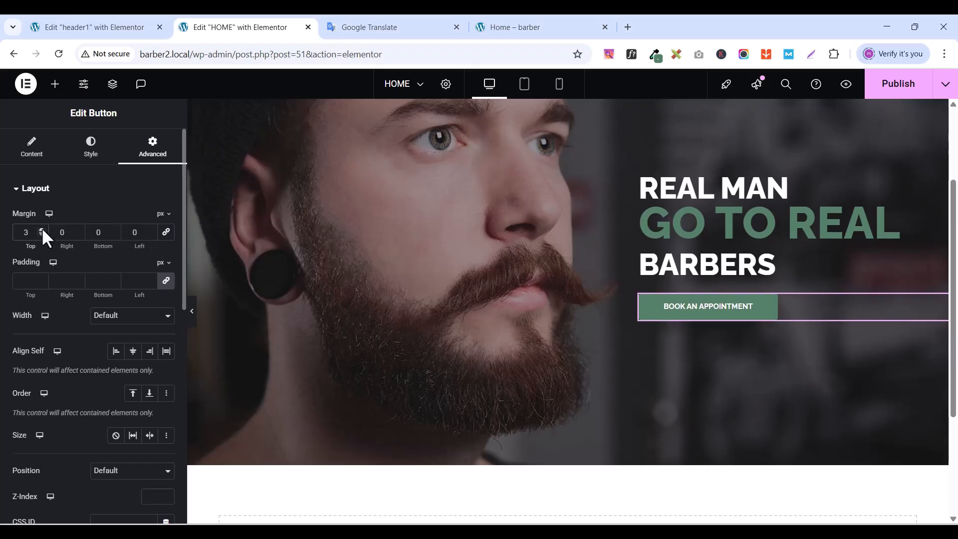
click(42, 230)
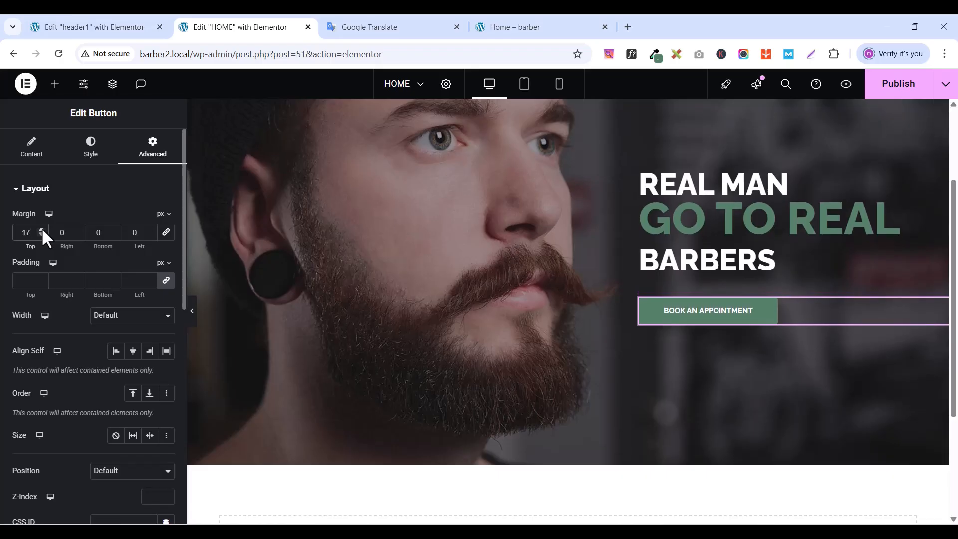
click(42, 230)
click(41, 230)
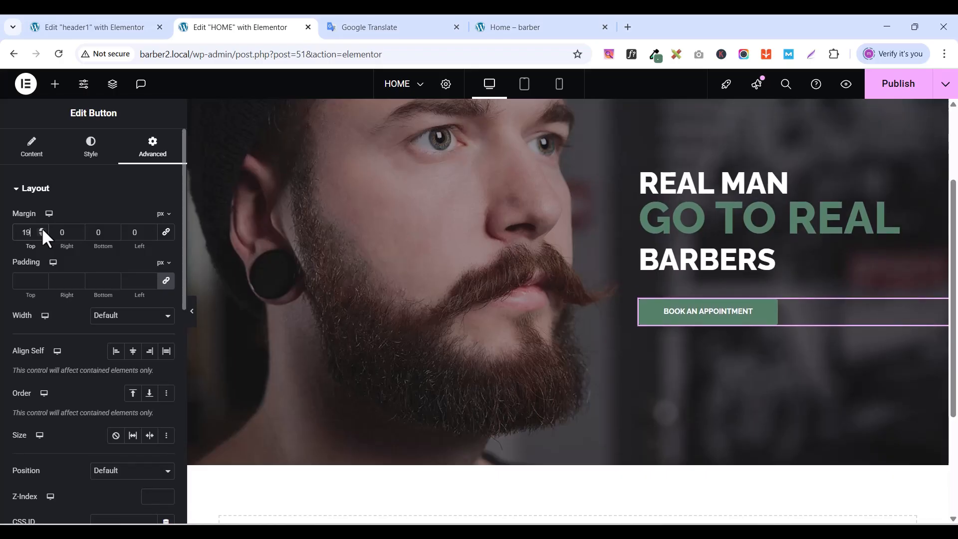
click(42, 230)
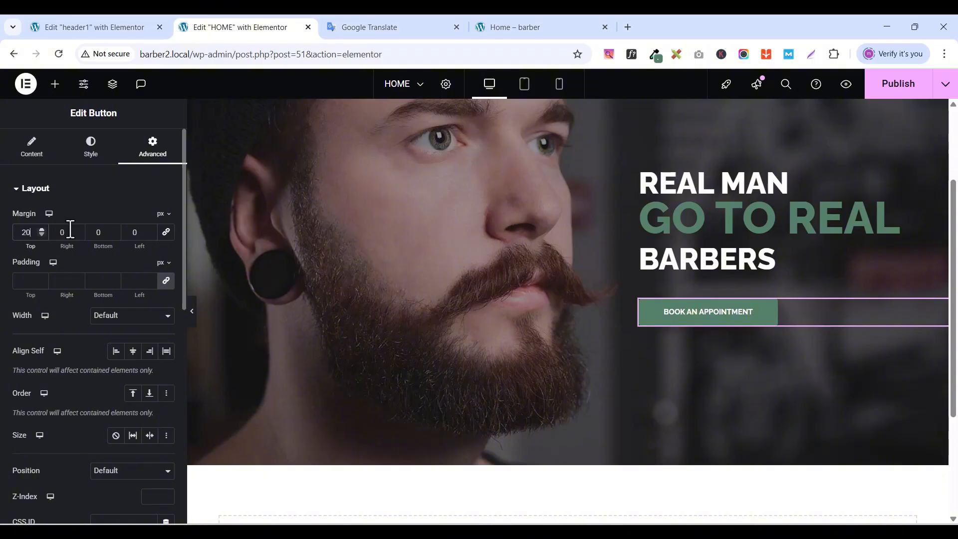
- Publish the HOME page and preview it in the browser to check the hero section's layout
click(915, 89)
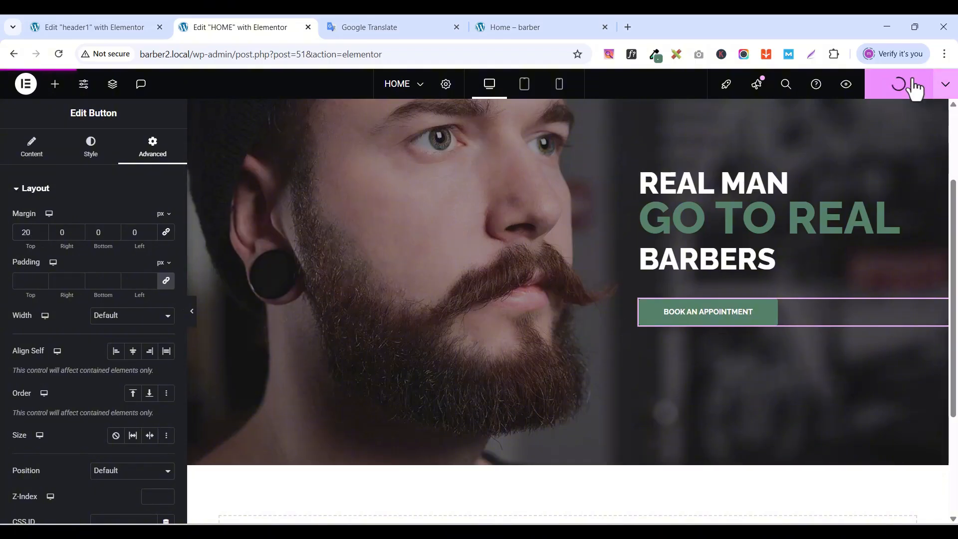
click(846, 86)
scroll(663, 205, down, 3)
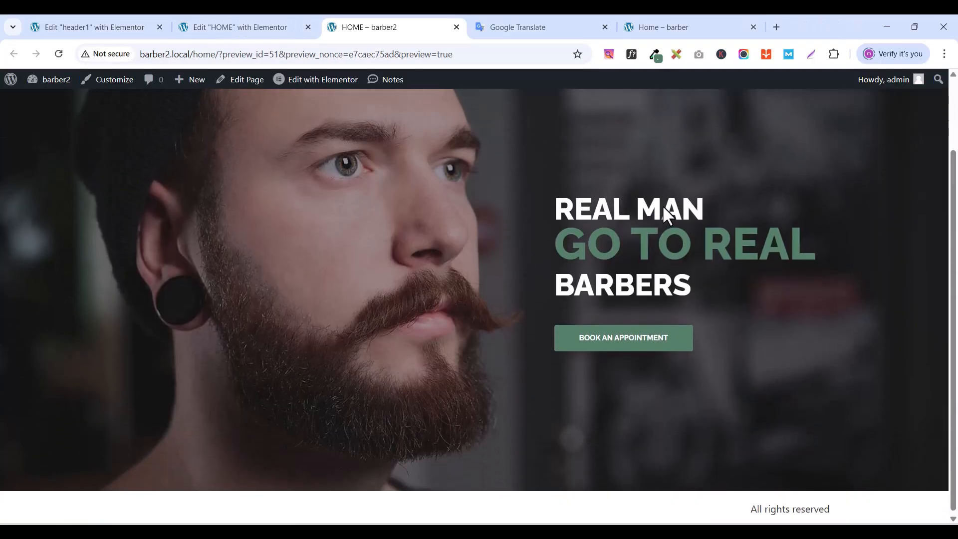
scroll(438, 325, up, 2)
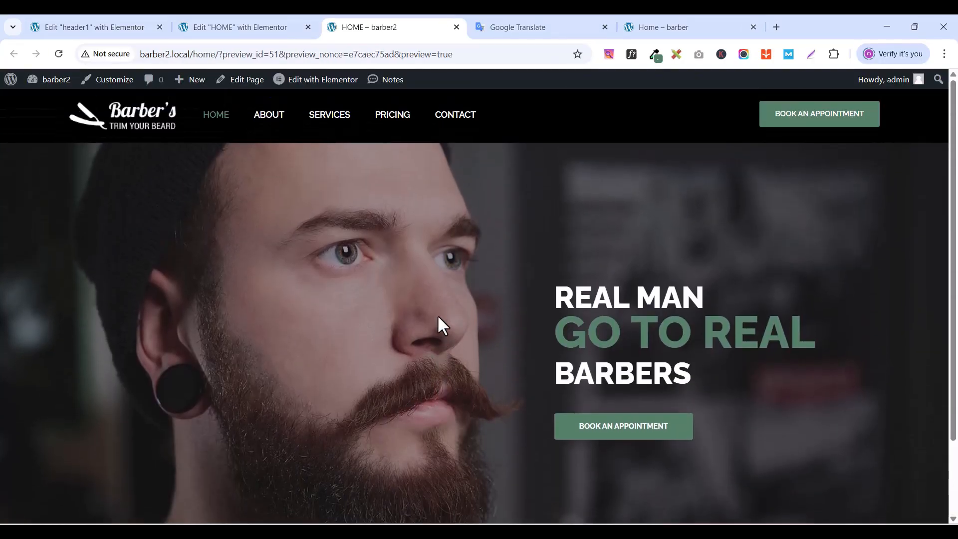
scroll(439, 325, down, 1)
scroll(439, 325, up, 1)
scroll(439, 324, up, 1)
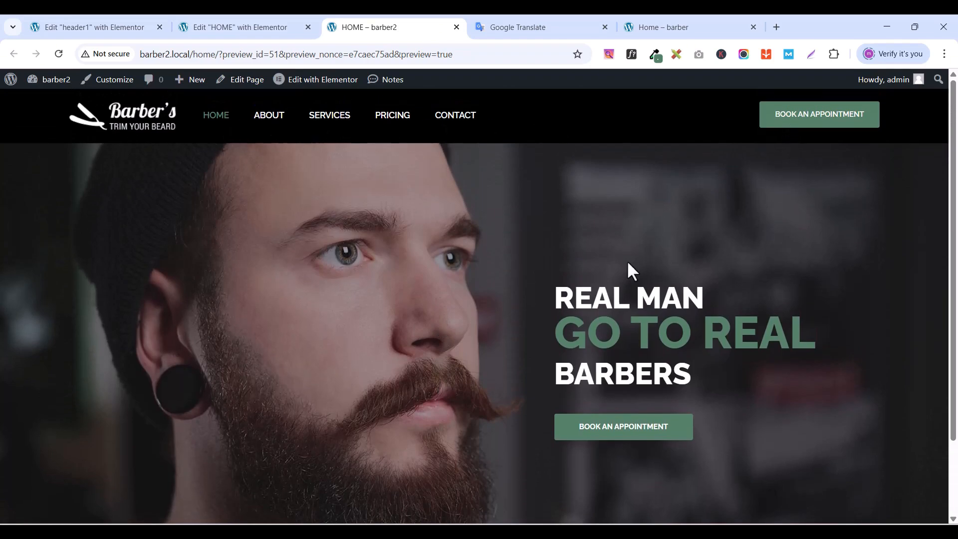
- Compare the previewed HOME hero with the reference barber site, including the reference's POPULAR BEARD STYLES and CHECK OUR TOP PRICES section below it
scroll(567, 286, down, 3)
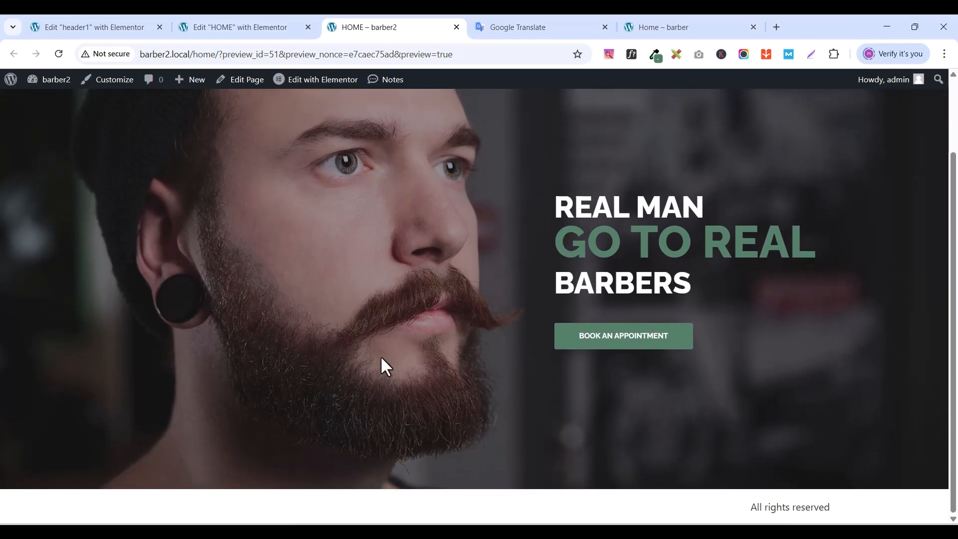
click(717, 24)
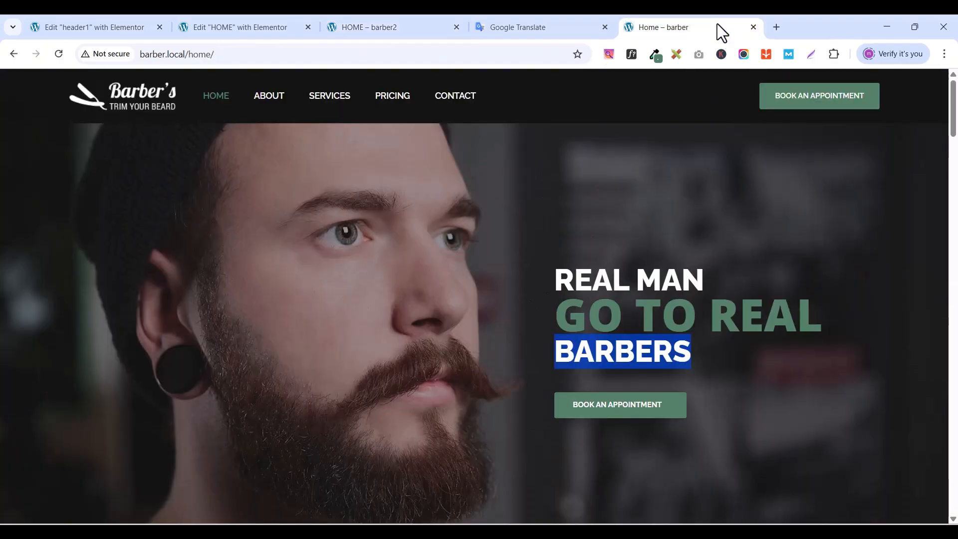
click(738, 360)
scroll(739, 360, down, 3)
scroll(739, 360, up, 3)
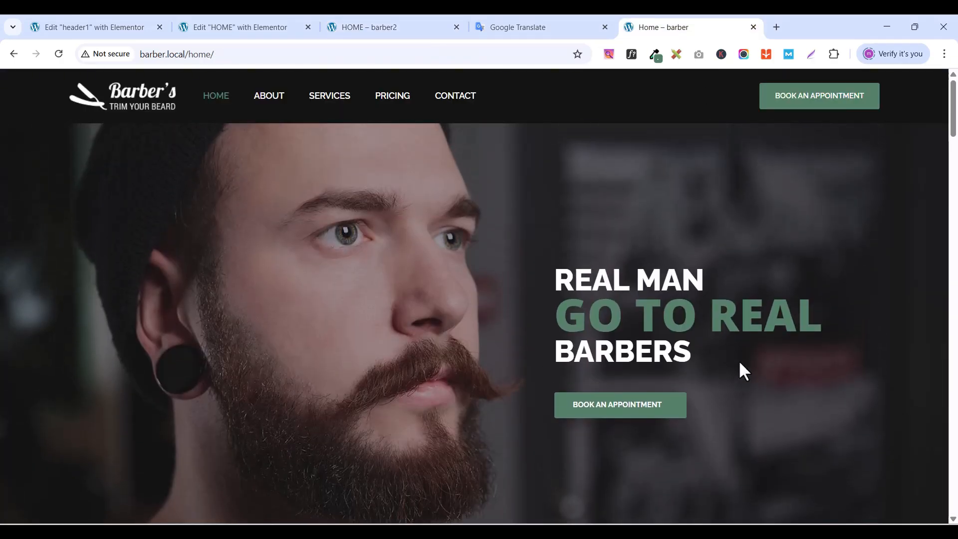
click(368, 20)
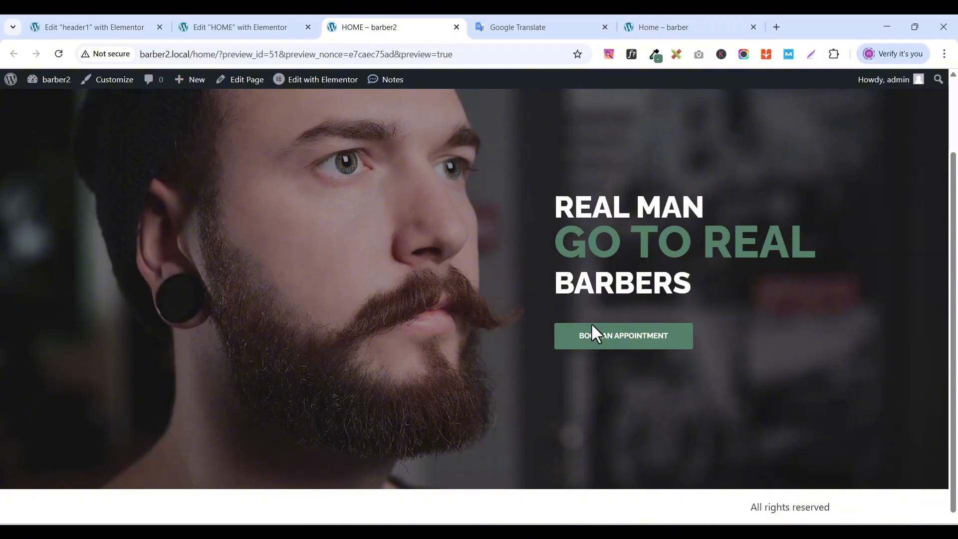
click(664, 26)
scroll(707, 202, down, 4)
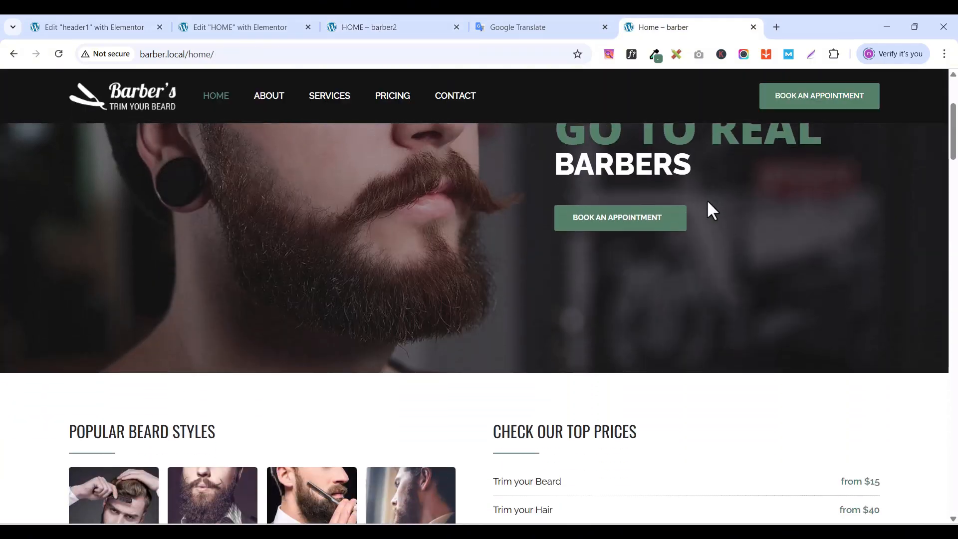
scroll(708, 202, down, 4)
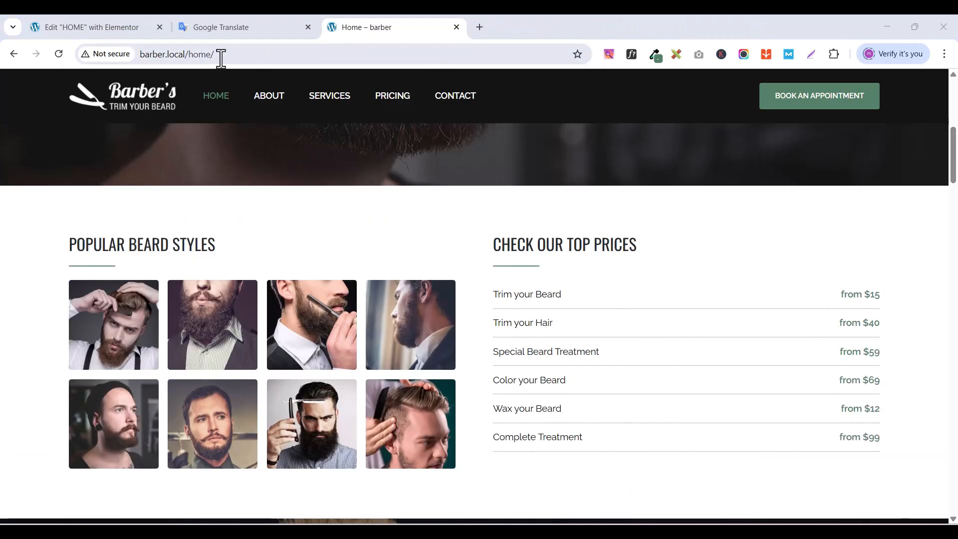
- Return to the HOME page editor and add a Flexbox container with two equal columns below the hero
click(102, 27)
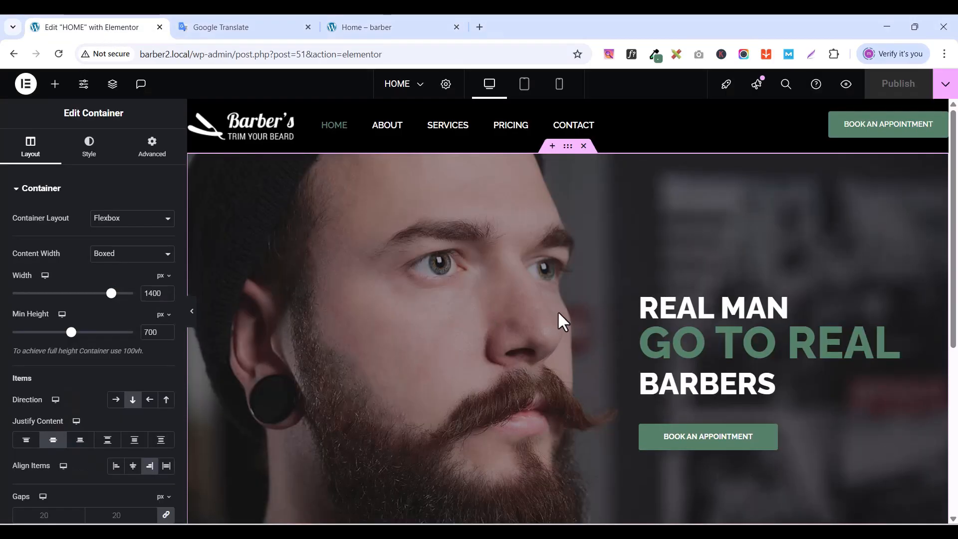
scroll(560, 320, down, 5)
scroll(563, 321, up, 1)
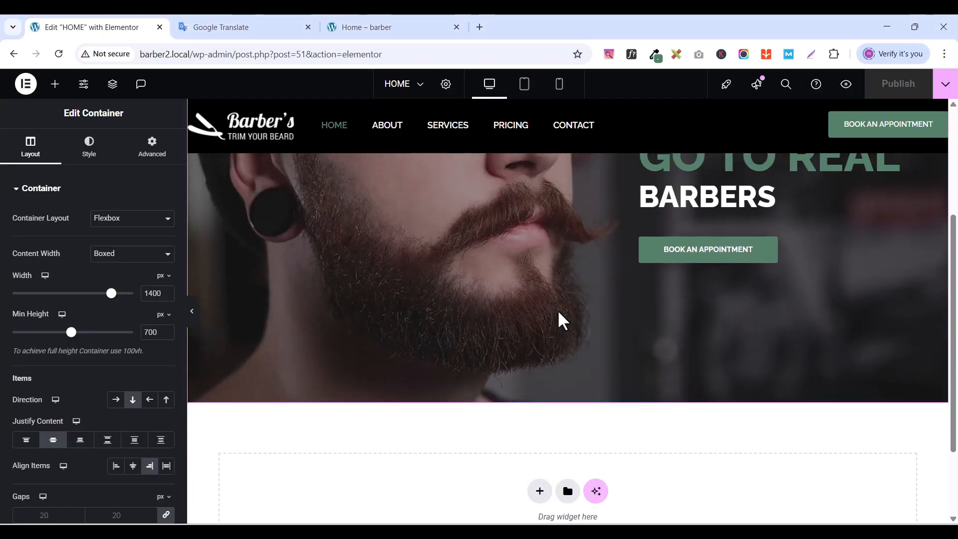
scroll(560, 321, down, 2)
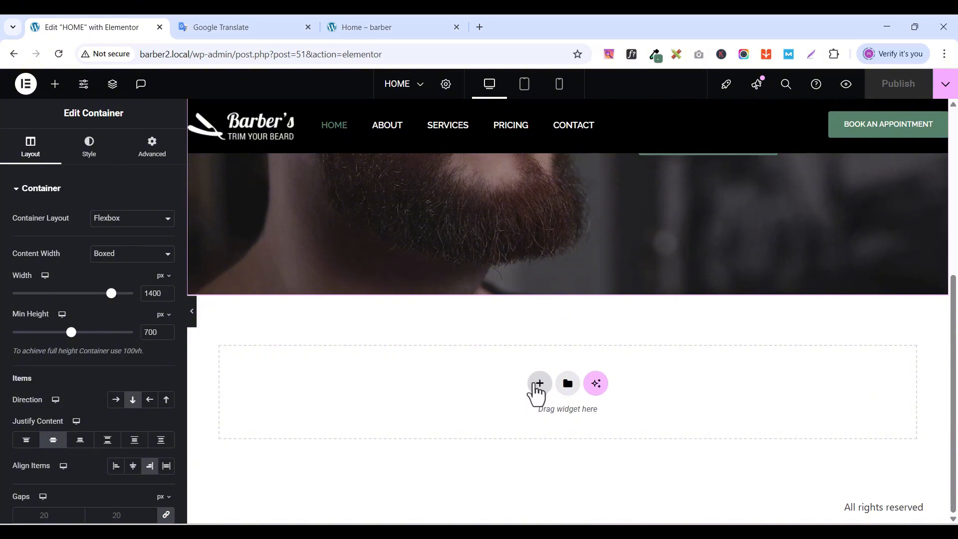
click(538, 385)
scroll(470, 398, down, 1)
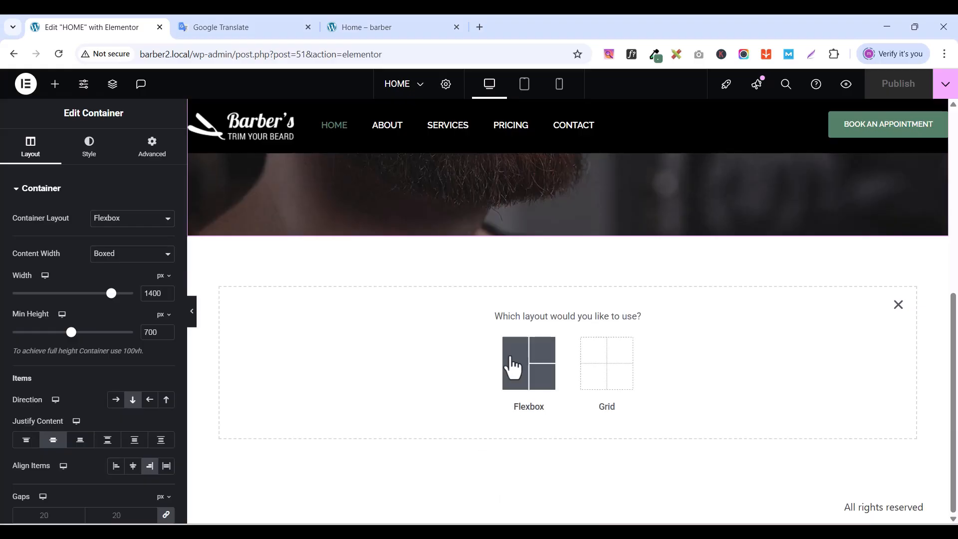
click(511, 368)
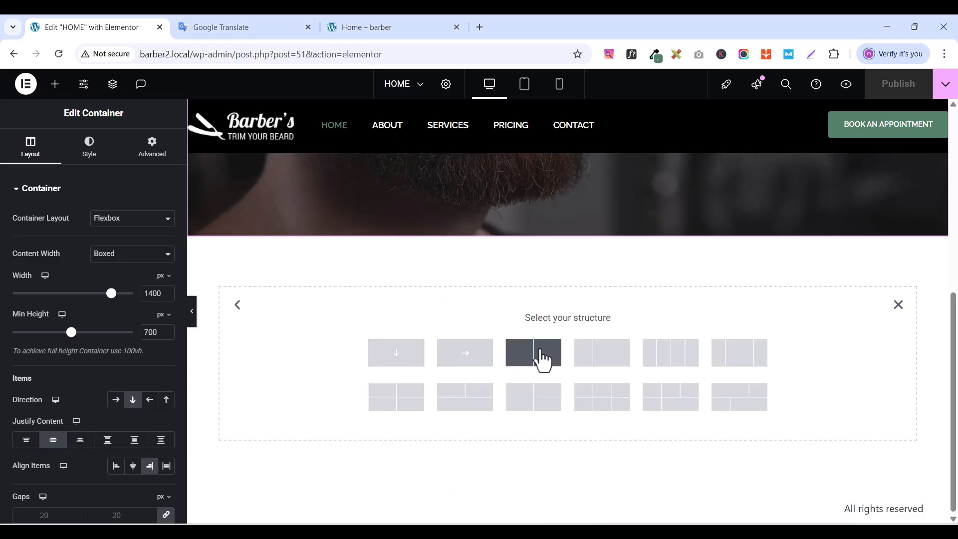
click(542, 360)
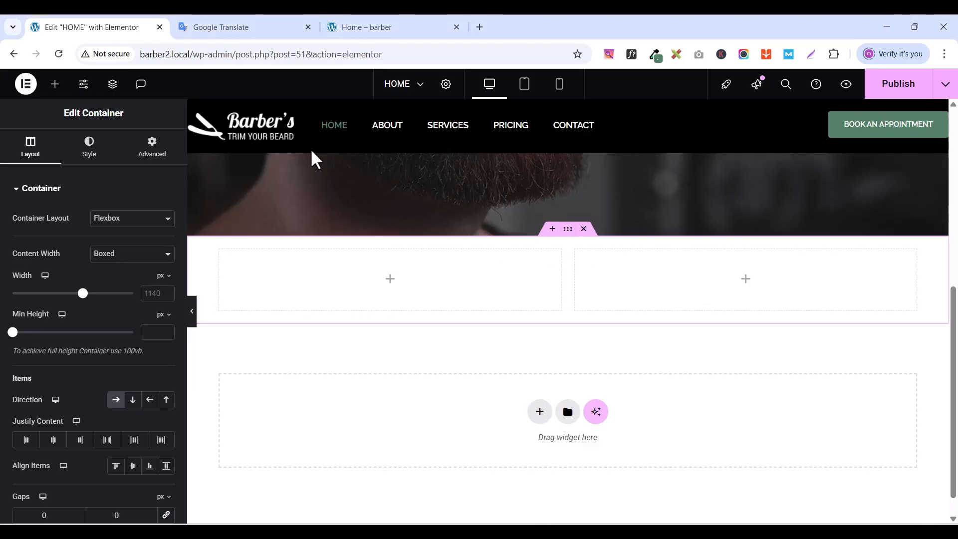
- Unlink the new container's padding, set it to 80 px top and bottom with 0 on the sides, and publish the page
click(152, 149)
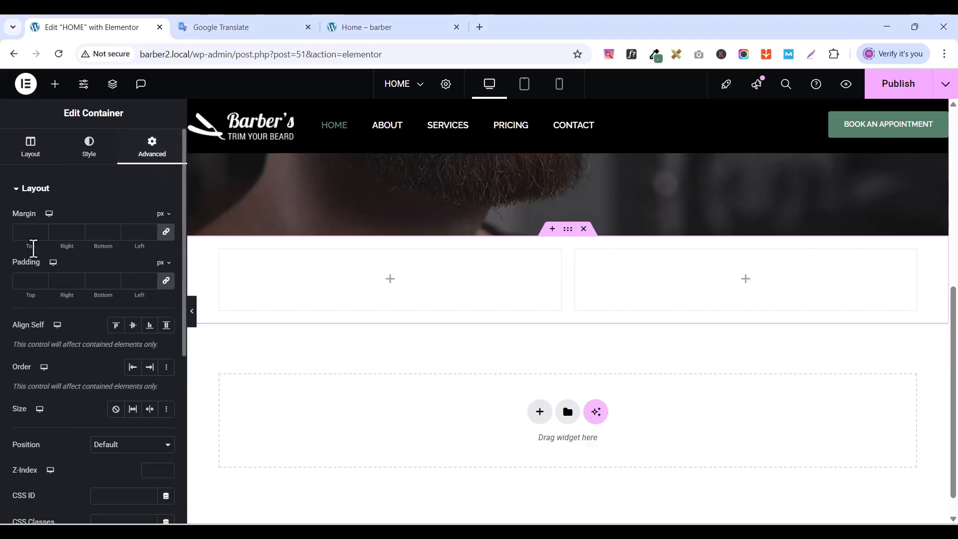
click(166, 281)
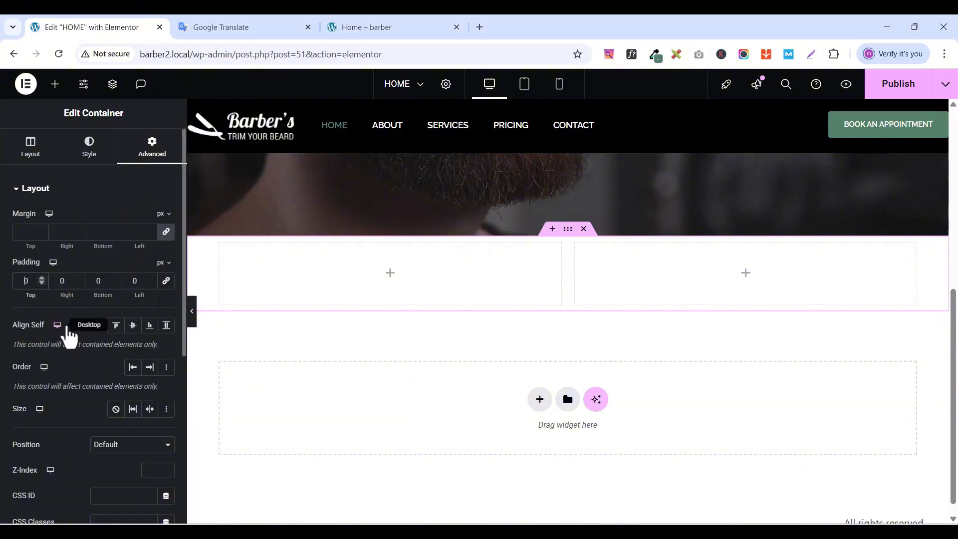
text(800)
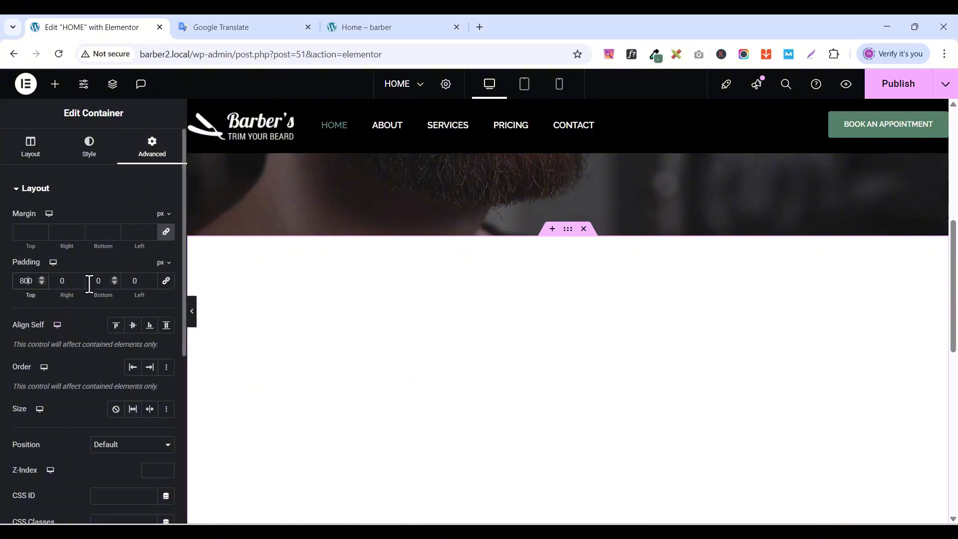
key(Delete)
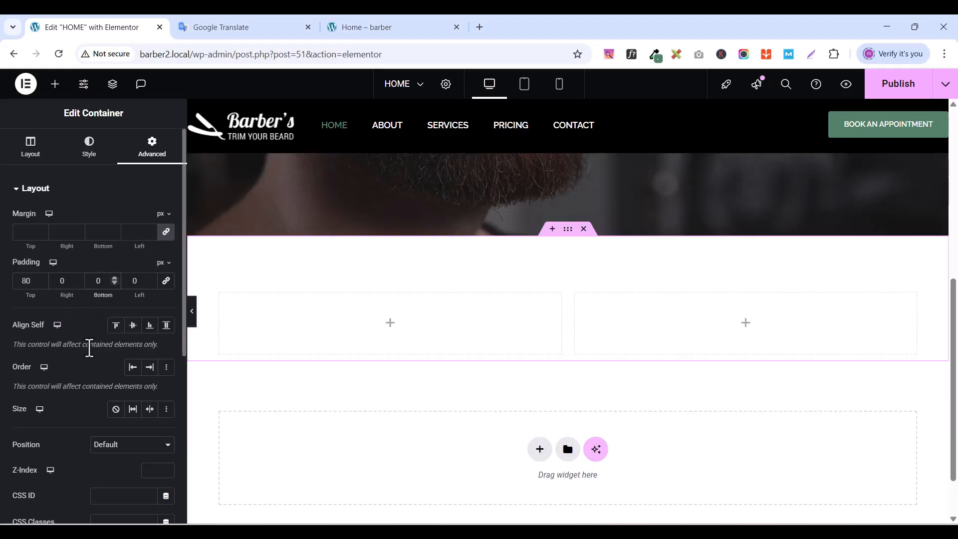
text(8)
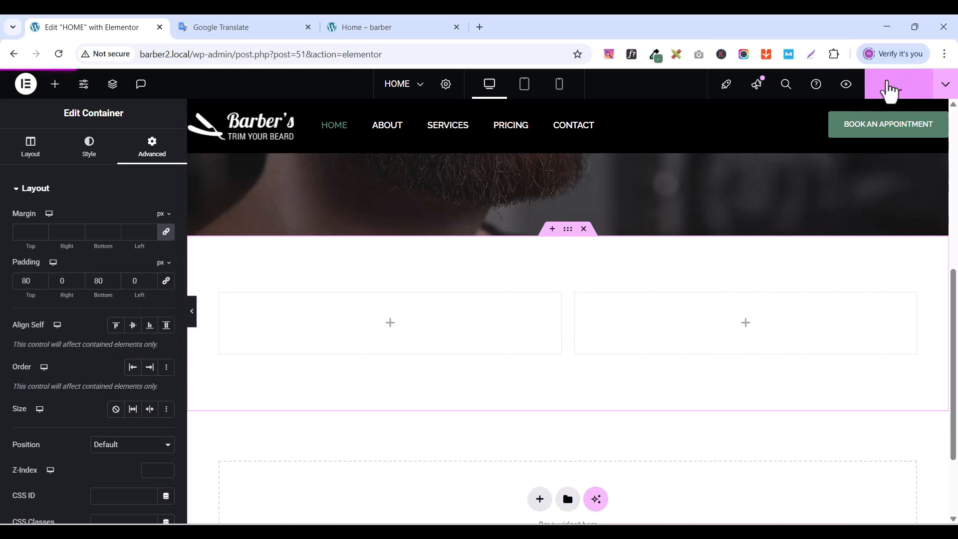
- Set the two-column container's boxed width to 1300 px and publish the page
click(31, 150)
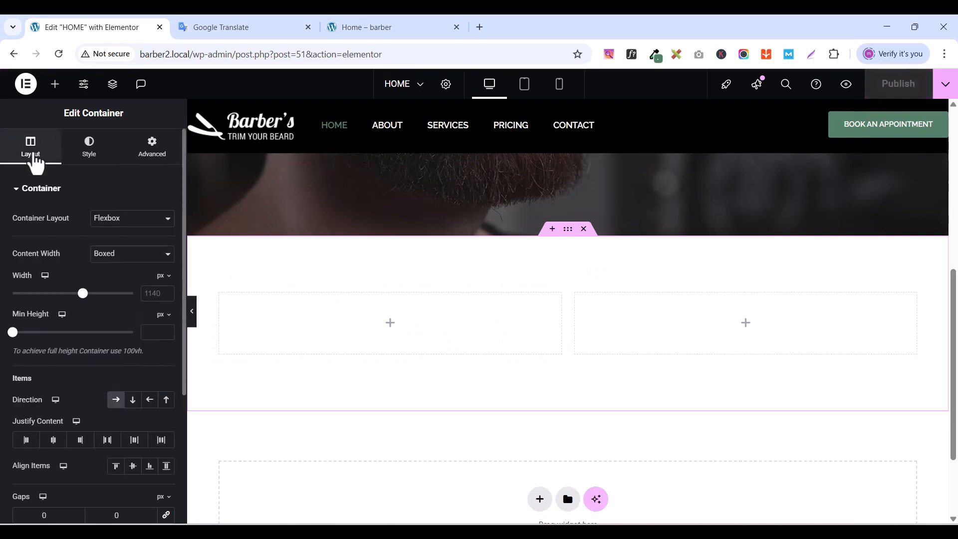
click(153, 292)
text(13)
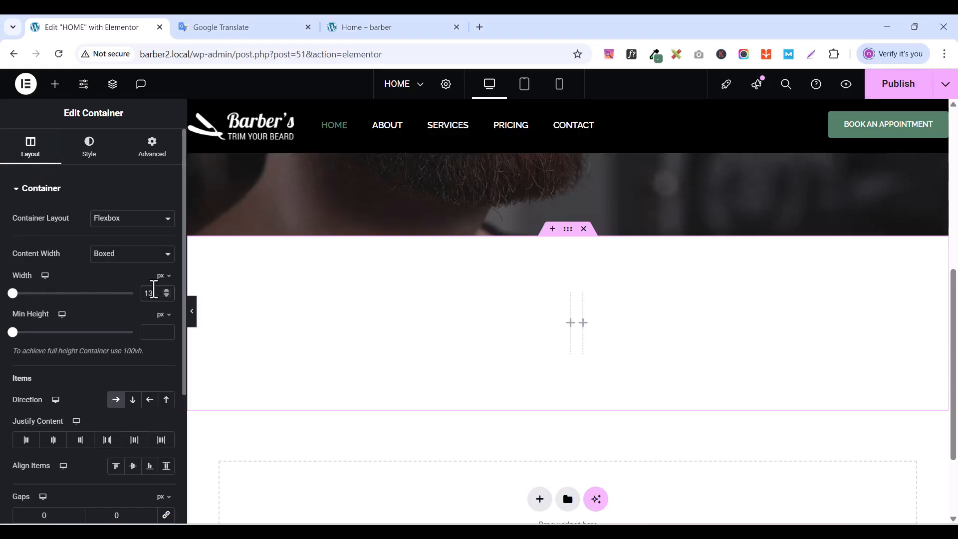
text(00)
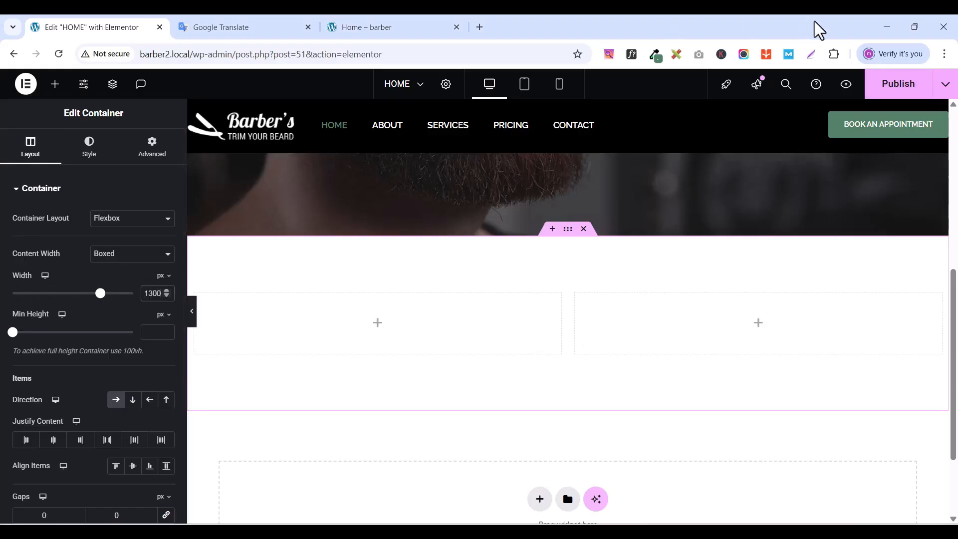
click(888, 87)
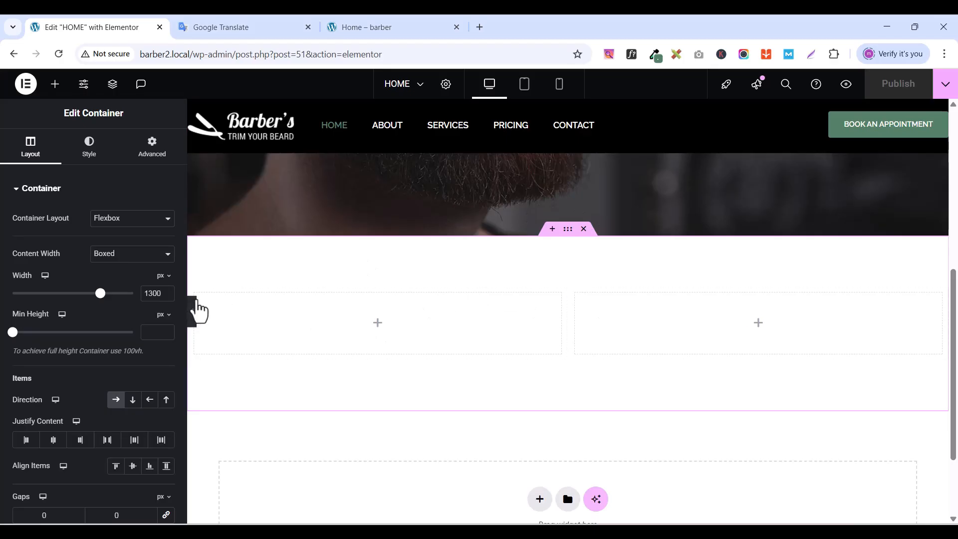
- Unlink the padding of both inner column containers, leaving 0 px on every side
click(199, 294)
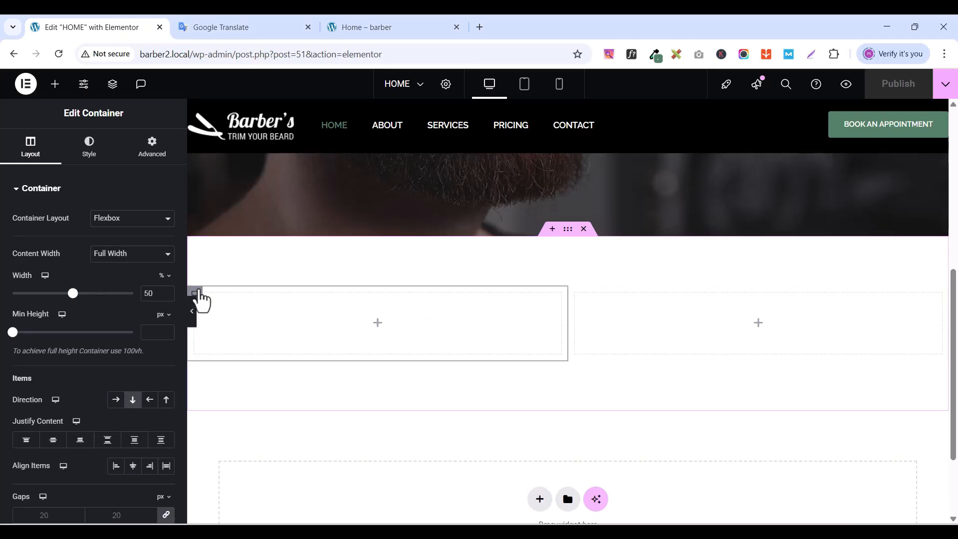
click(168, 161)
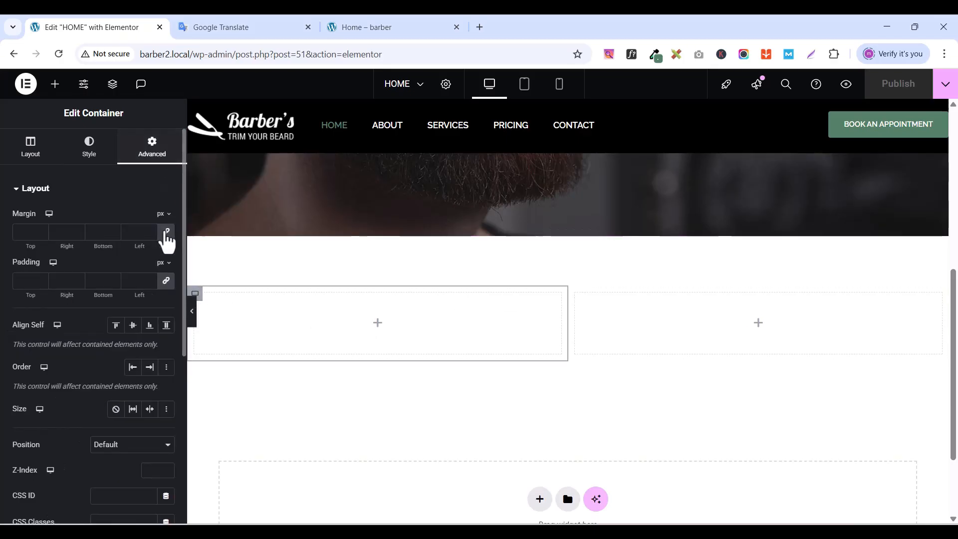
click(167, 280)
click(576, 296)
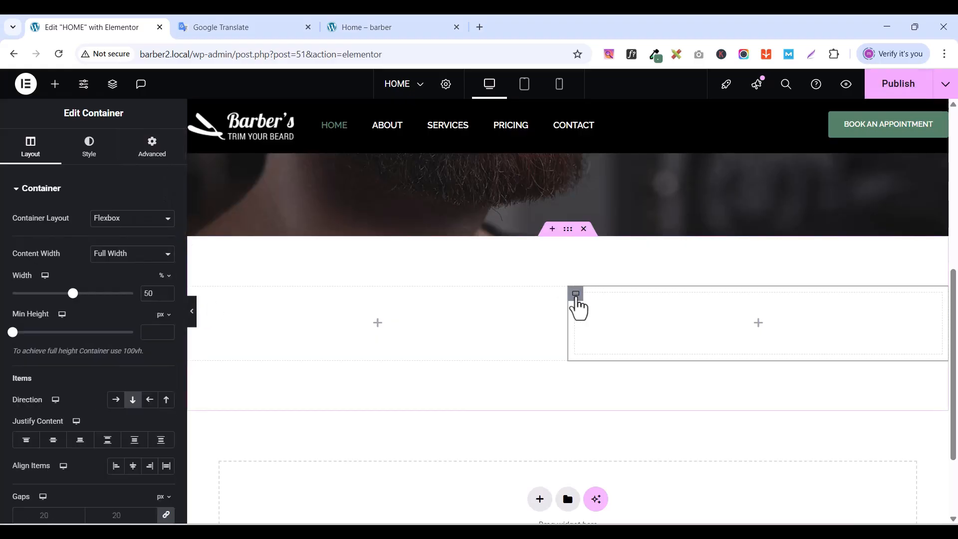
click(158, 160)
click(166, 281)
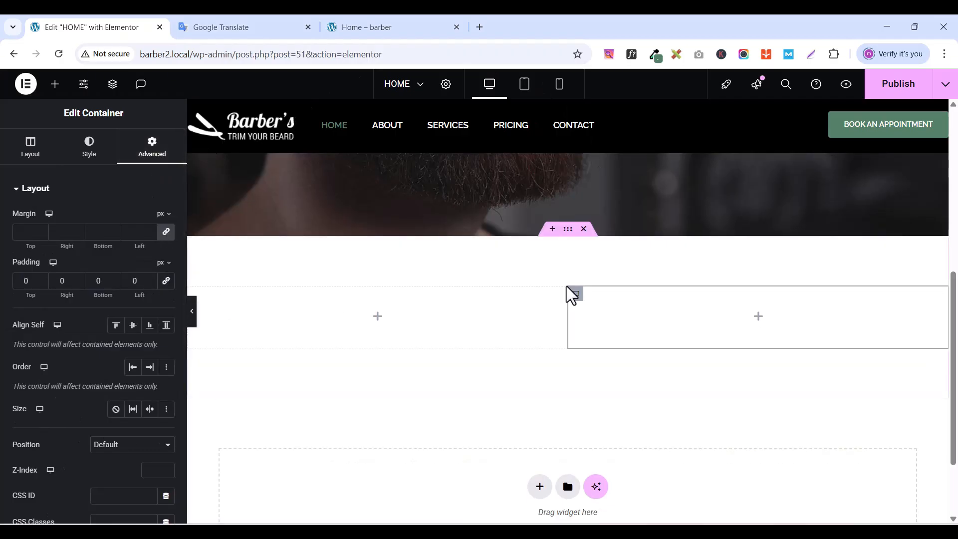
- Set the outer two-column container's column gap to 60 px and publish the page
click(568, 231)
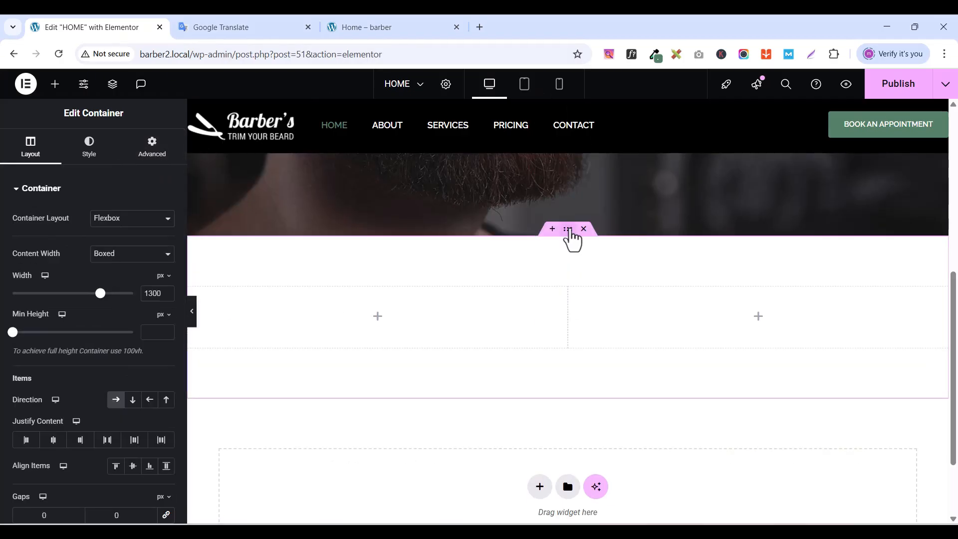
scroll(34, 319, down, 4)
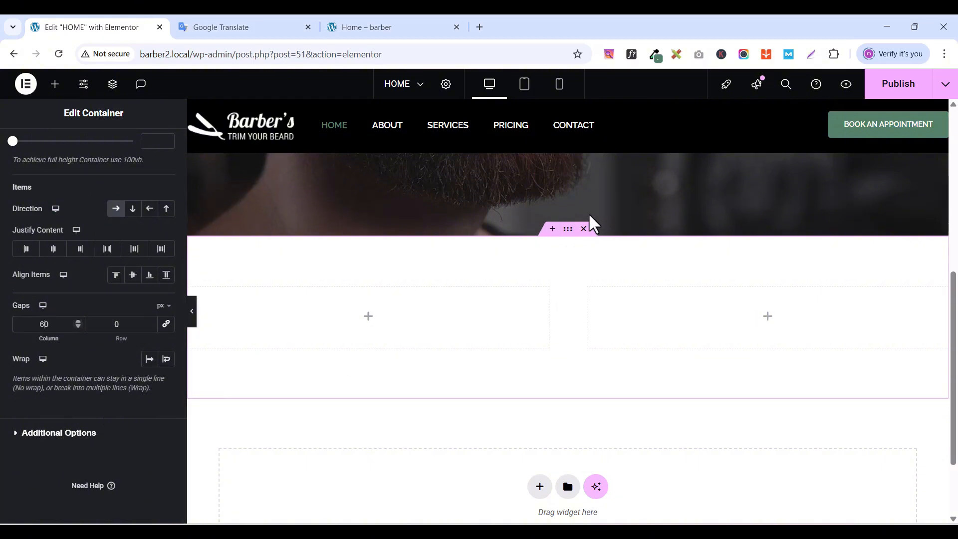
click(907, 89)
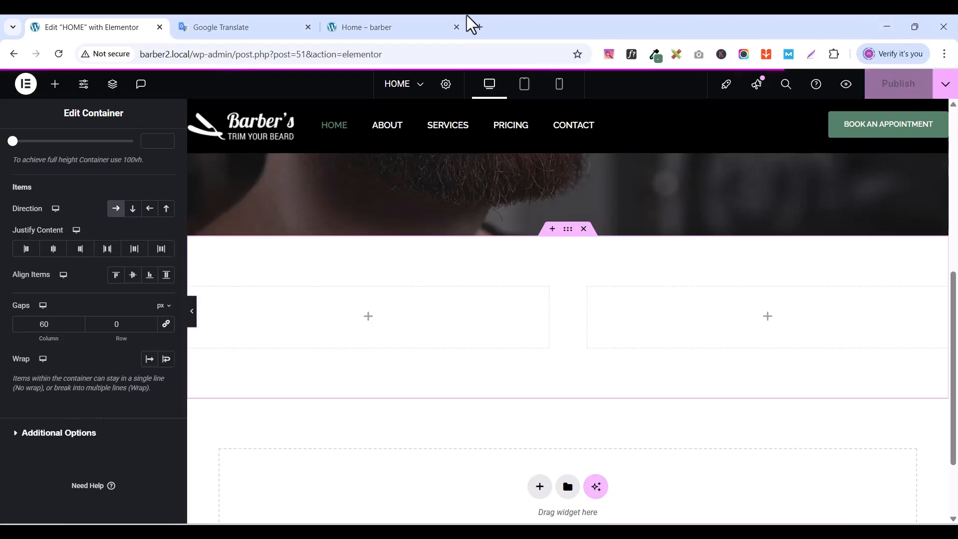
- Check the section's design on the reference site, and add a Heading widget to the left column of the new container
click(368, 27)
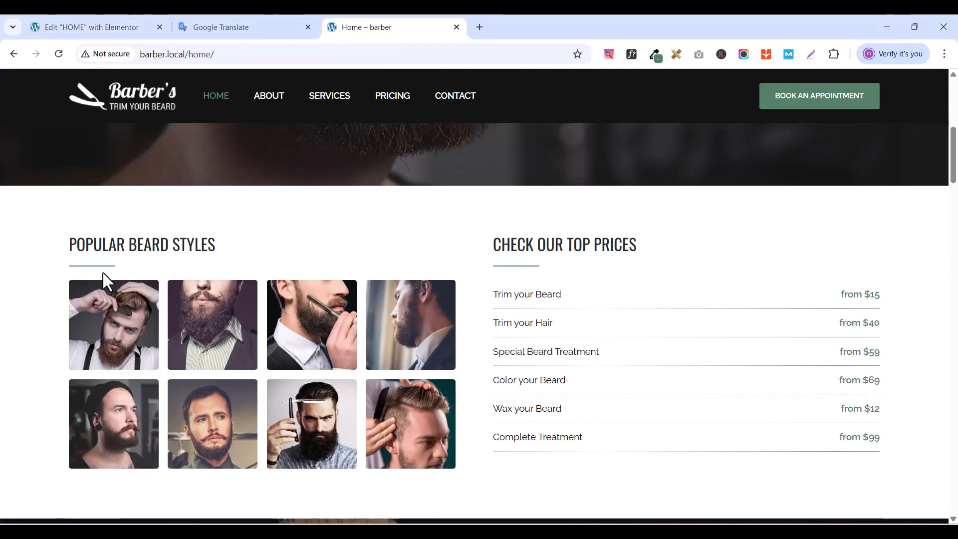
click(122, 29)
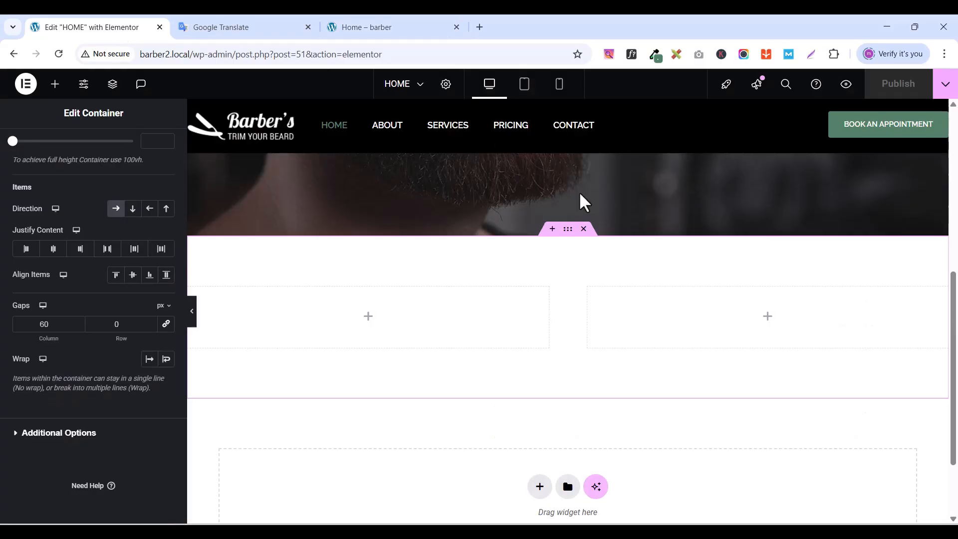
click(55, 83)
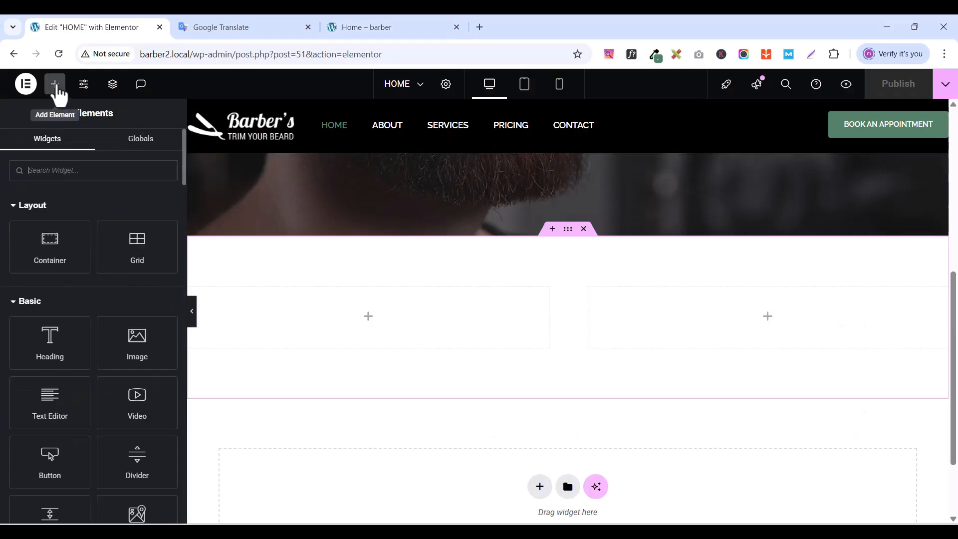
text(head)
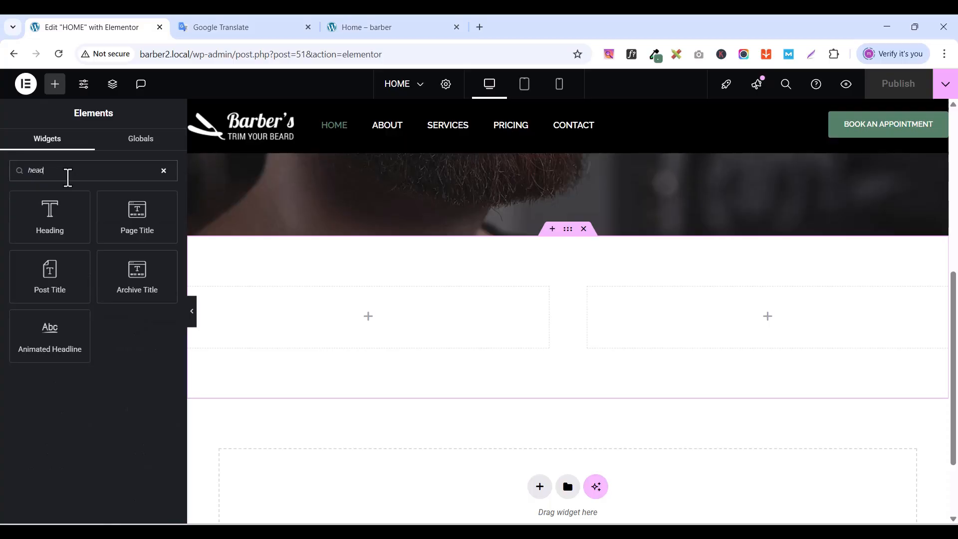
drag(48, 220, 390, 304)
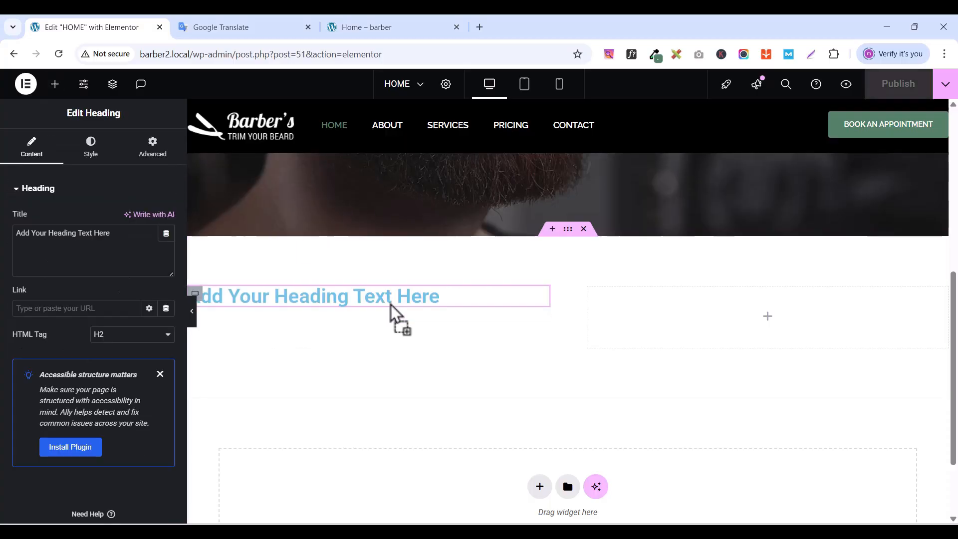
- Copy the POPULAR BEARD STYLES heading from the reference site and select the new heading's placeholder title for replacement
click(363, 26)
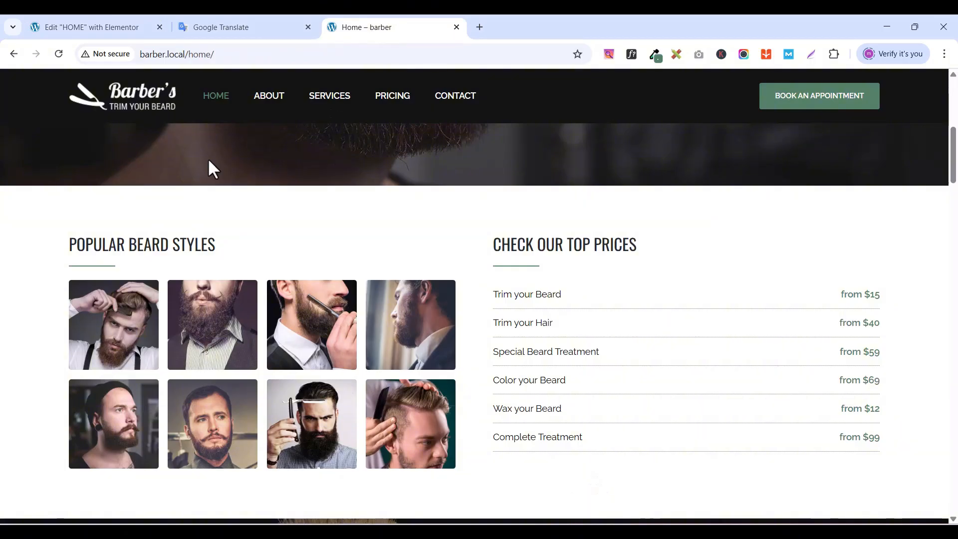
triple_click(102, 244)
right_click(102, 244)
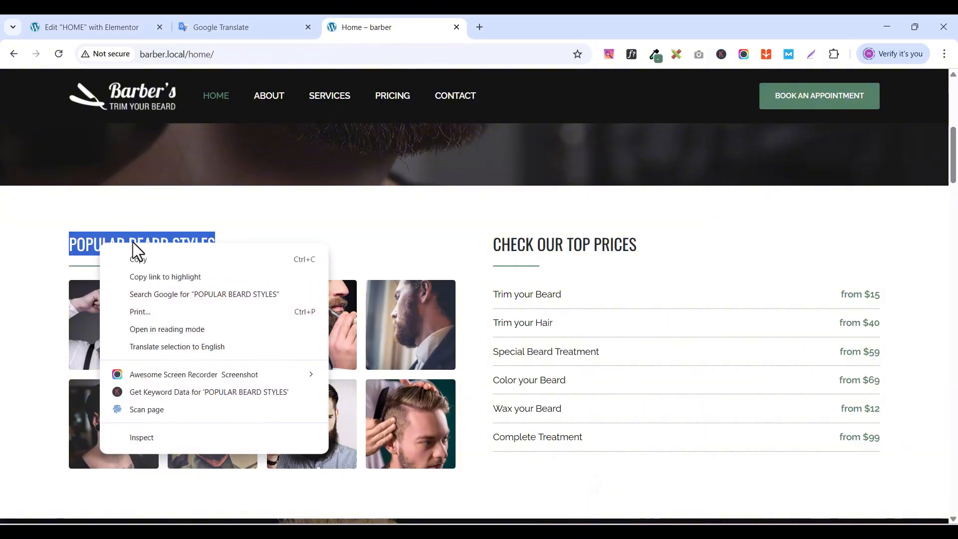
click(130, 258)
click(127, 27)
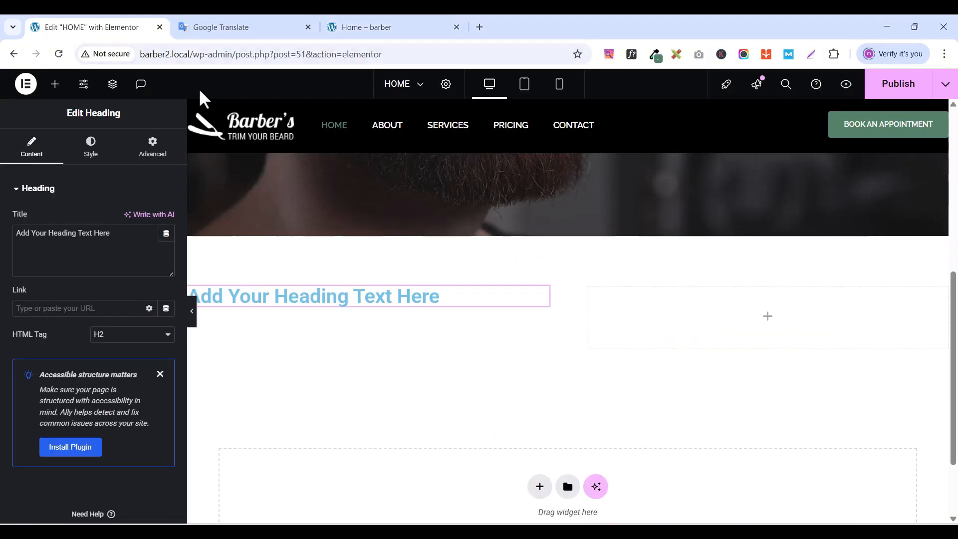
triple_click(63, 232)
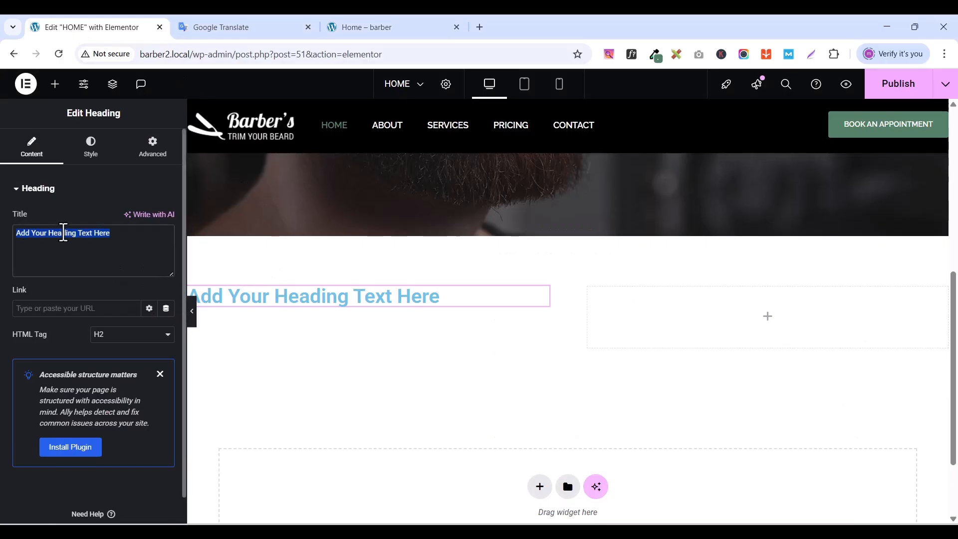
- Replace the heading's title with "POPULAR BEARD STYLES" and set its font family to Oswald
key(ctrl+v)
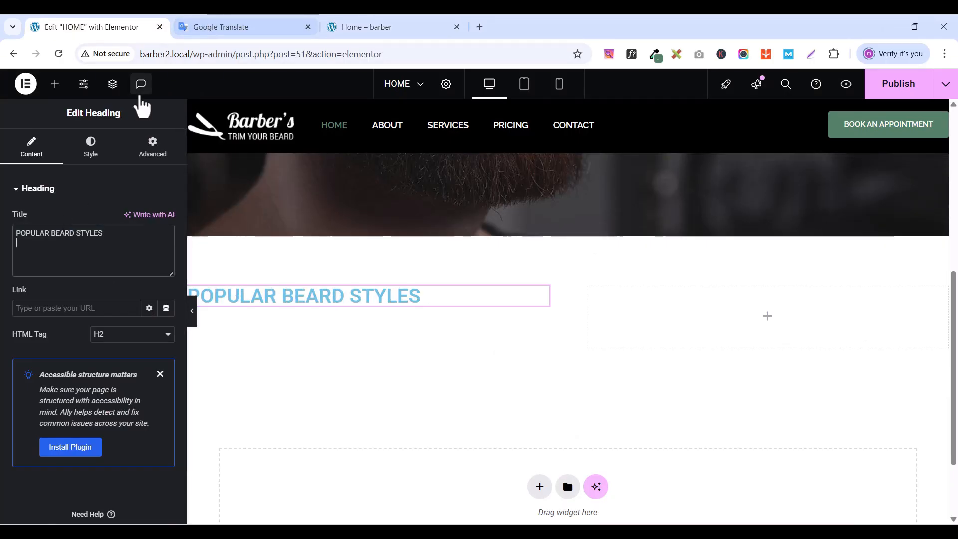
click(90, 147)
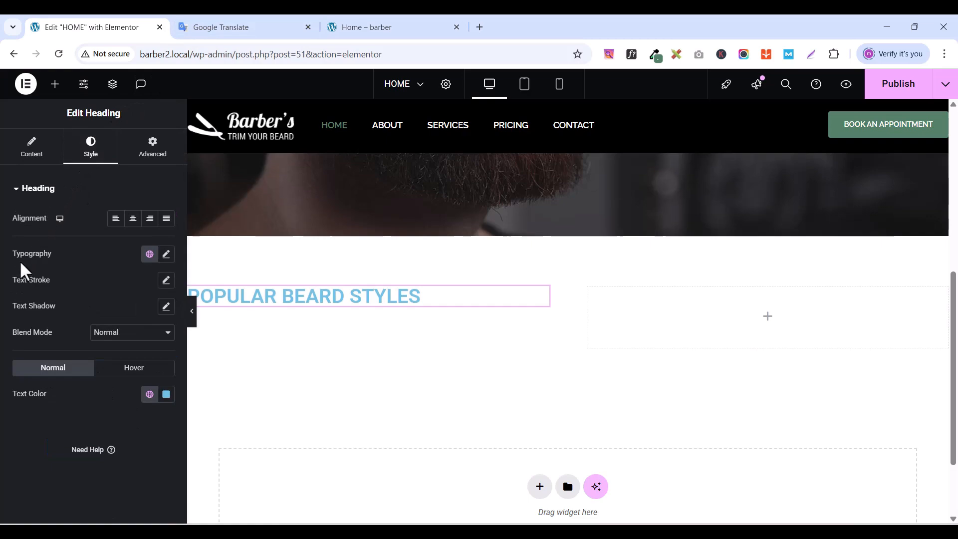
click(165, 254)
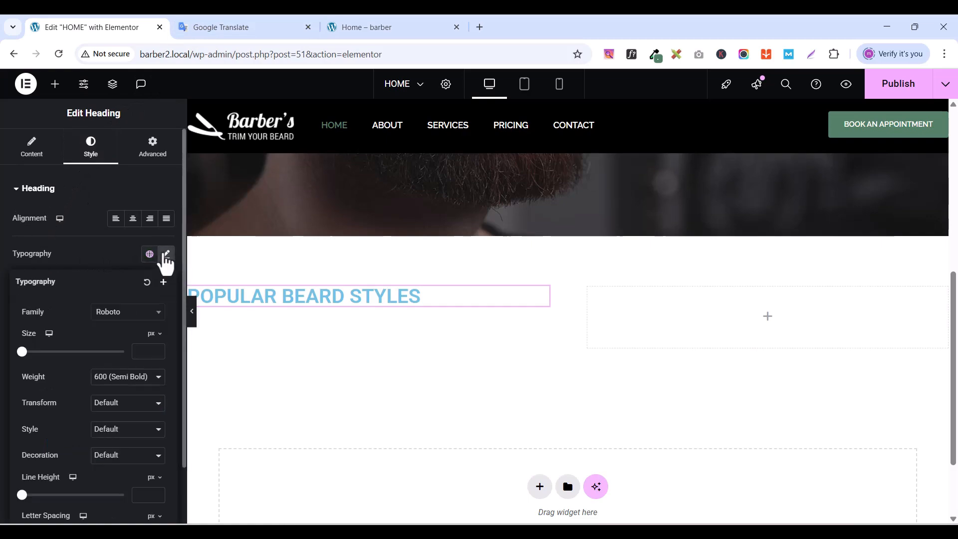
click(118, 313)
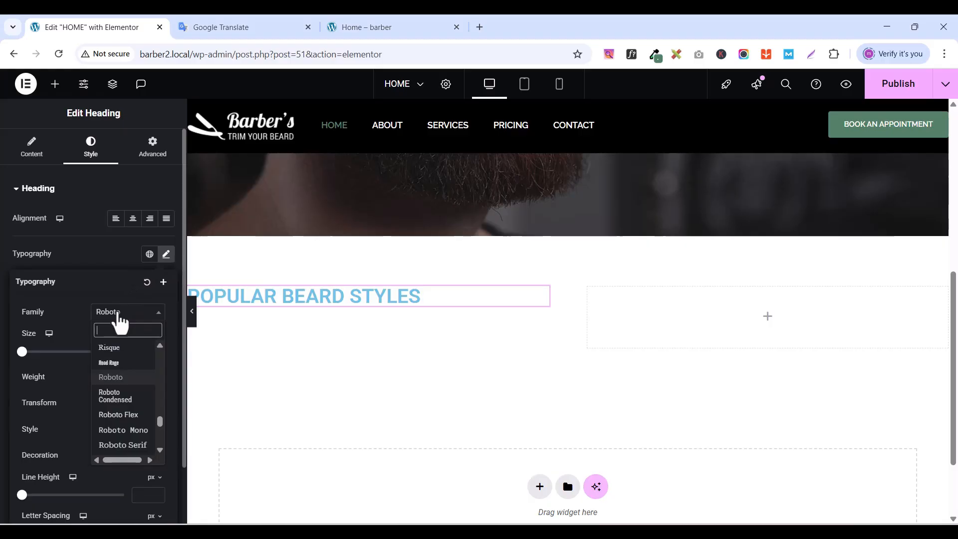
text(oswa)
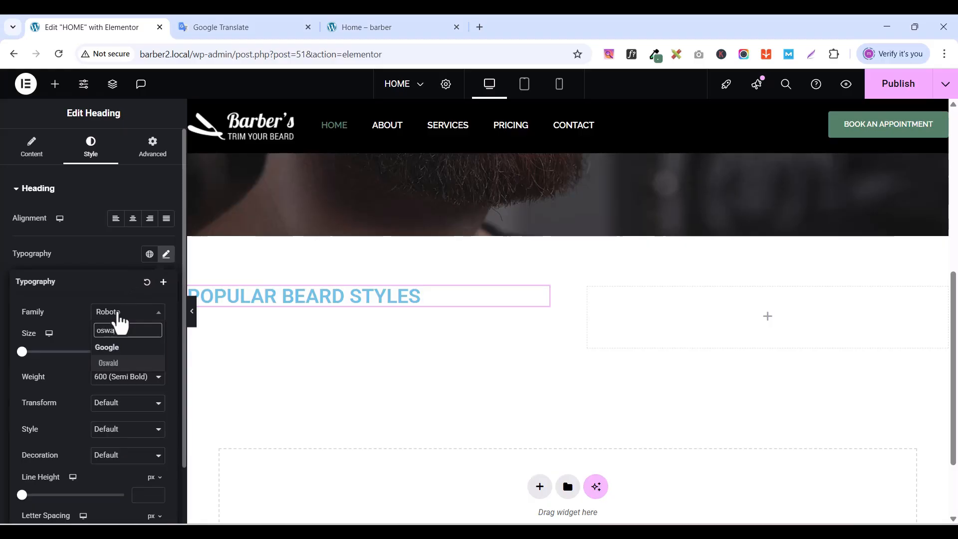
click(126, 363)
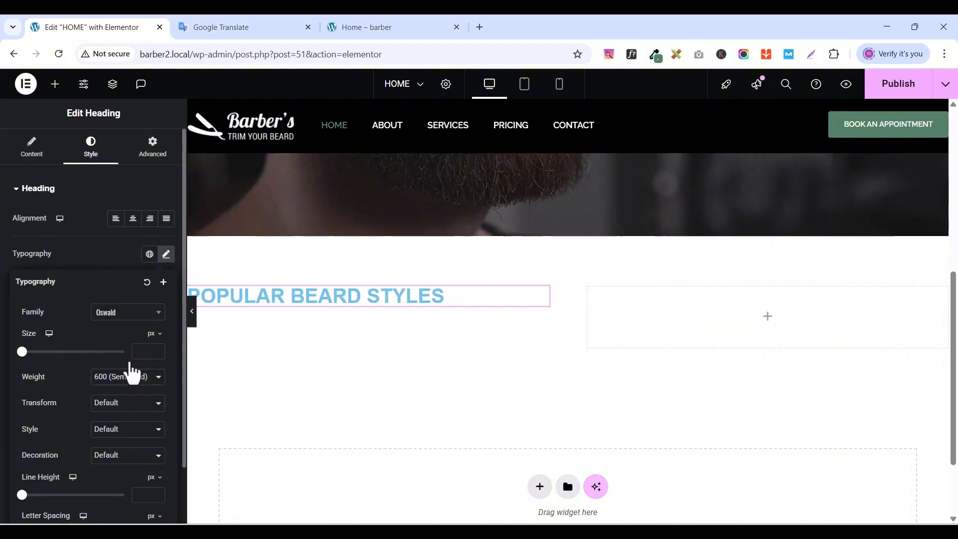
- Set the heading's font size to 26 px and weight to 400 (Normal), and publish the page
click(157, 349)
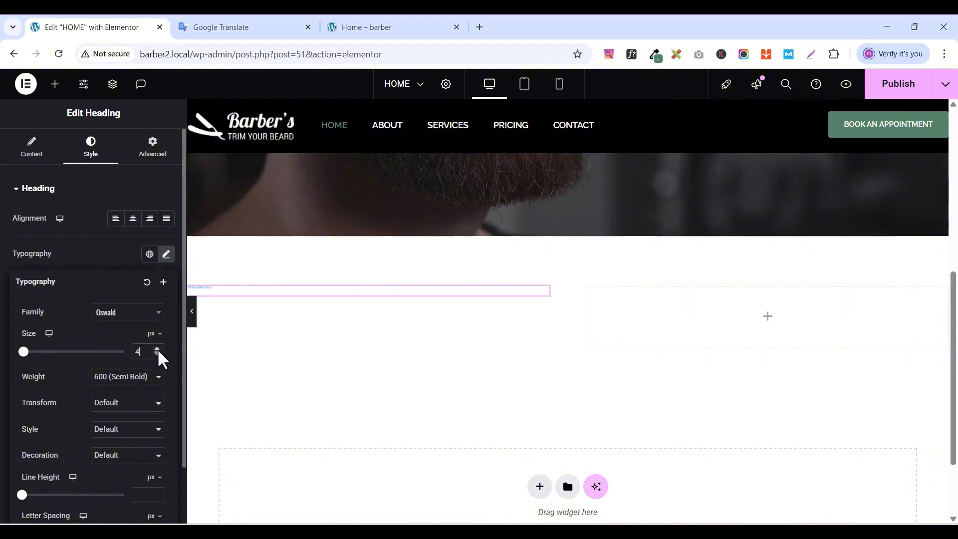
drag(158, 349, 158, 349)
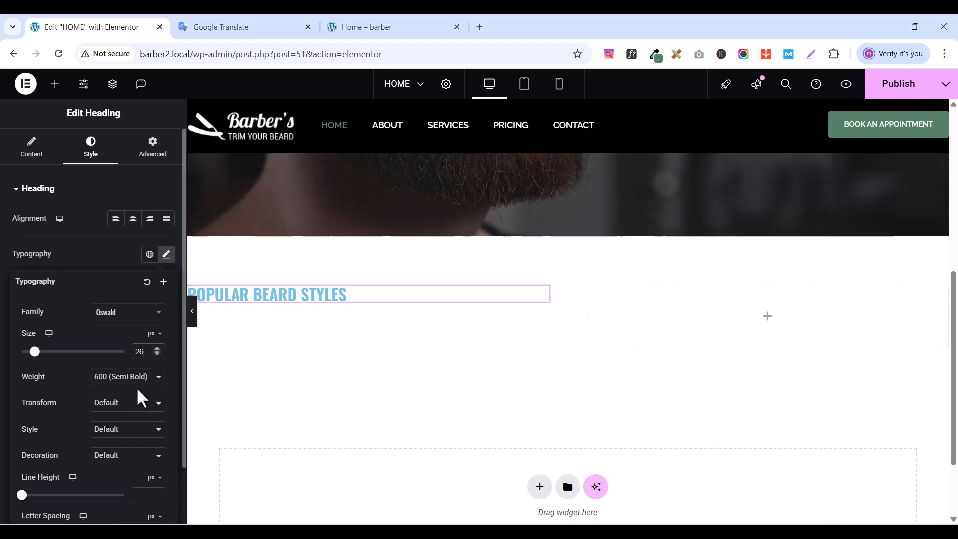
click(110, 378)
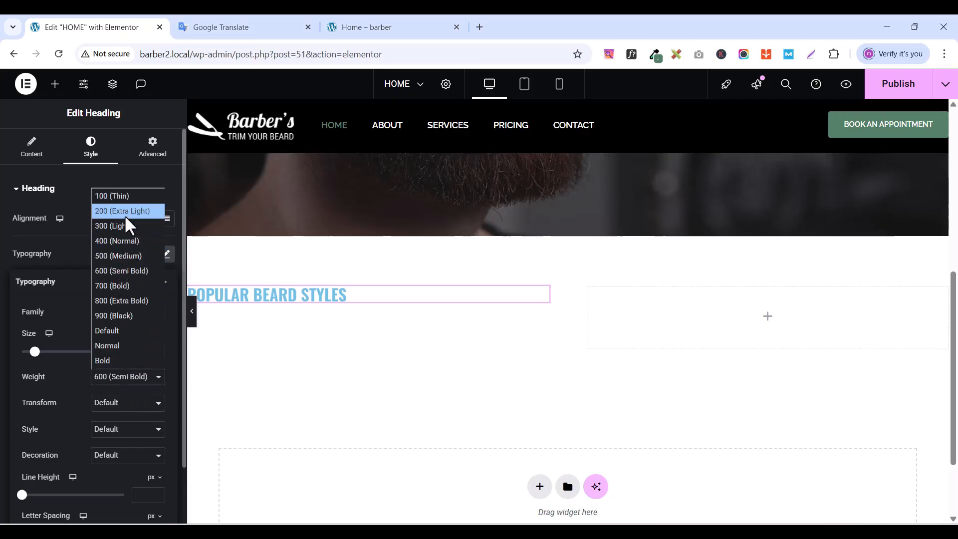
click(118, 241)
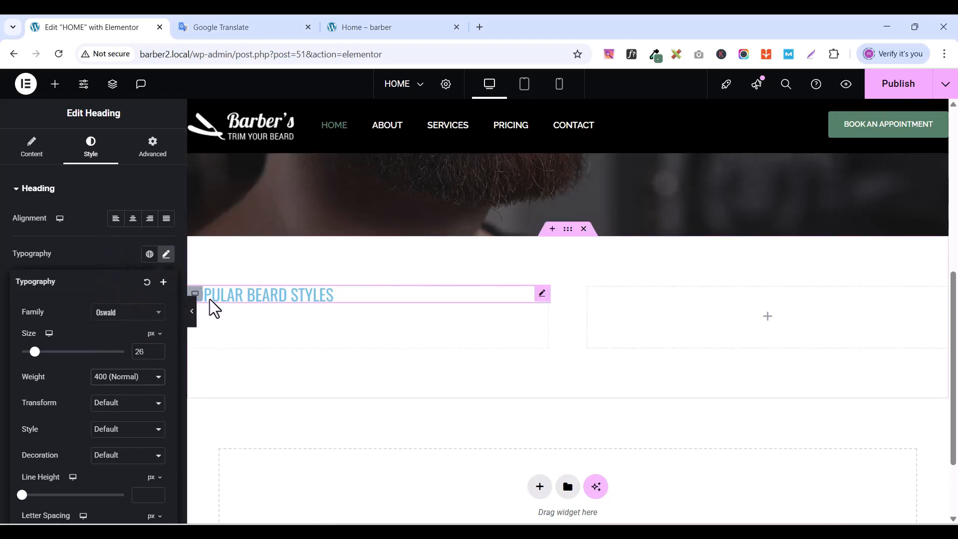
click(899, 86)
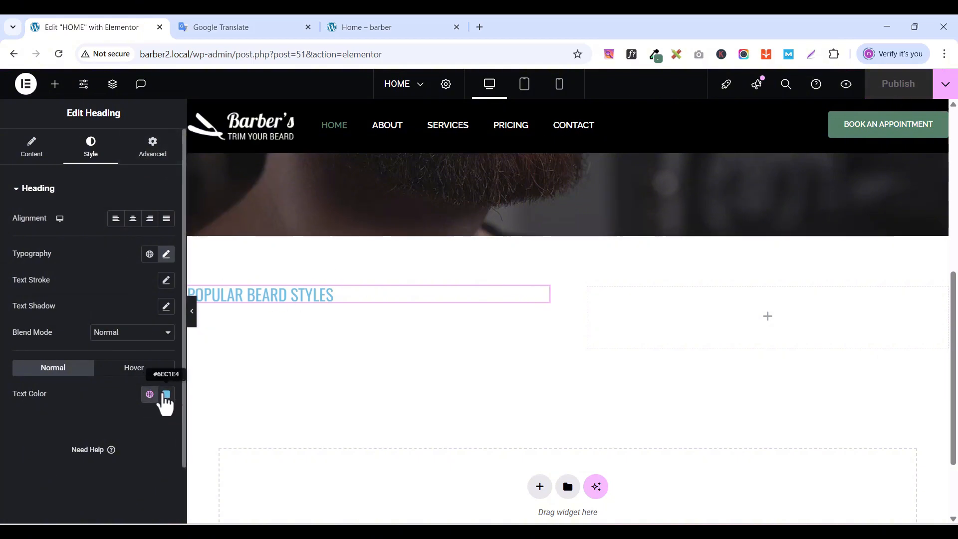
- Change the heading's text color to black, #000000
click(149, 395)
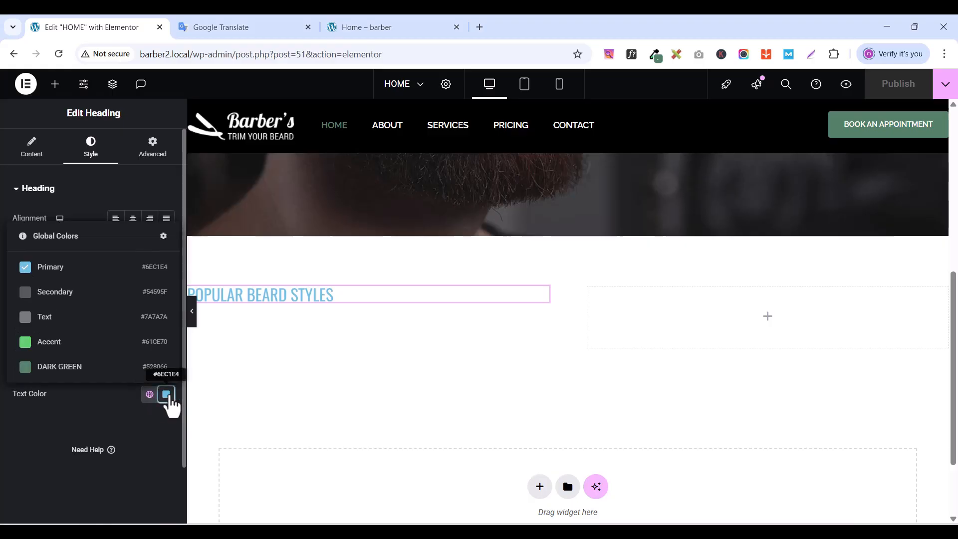
click(166, 394)
click(128, 316)
click(104, 327)
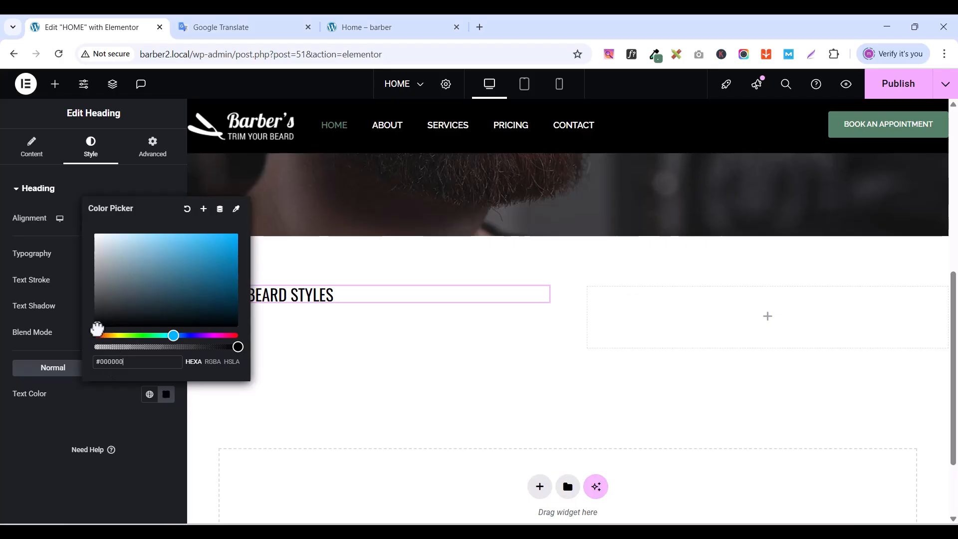
click(342, 385)
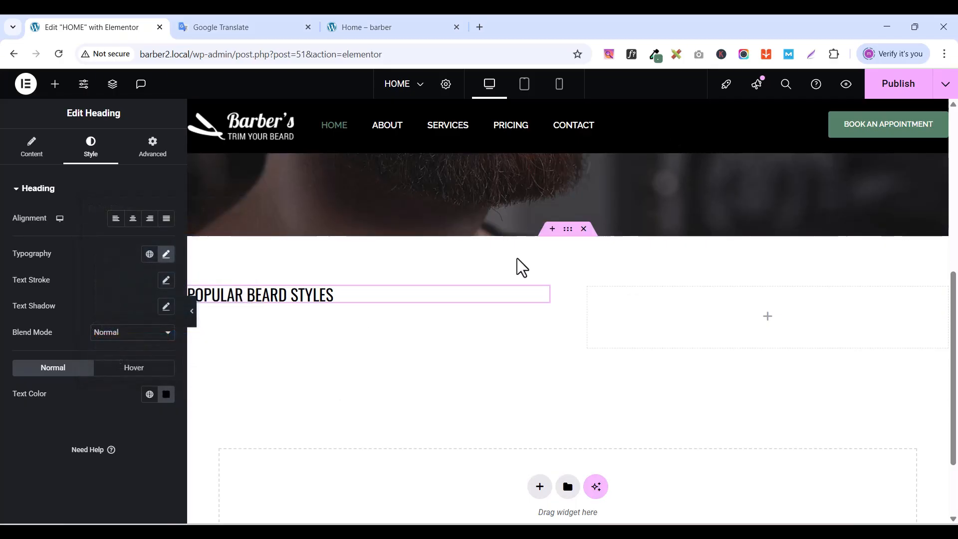
- Add a Divider widget below the POPULAR BEARD STYLES heading and set its width to 12%
click(55, 83)
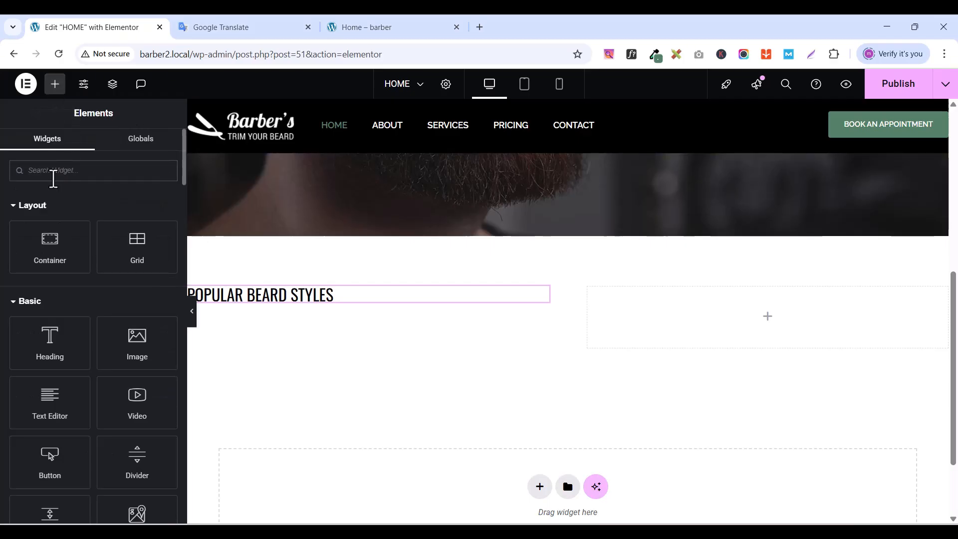
text(divi)
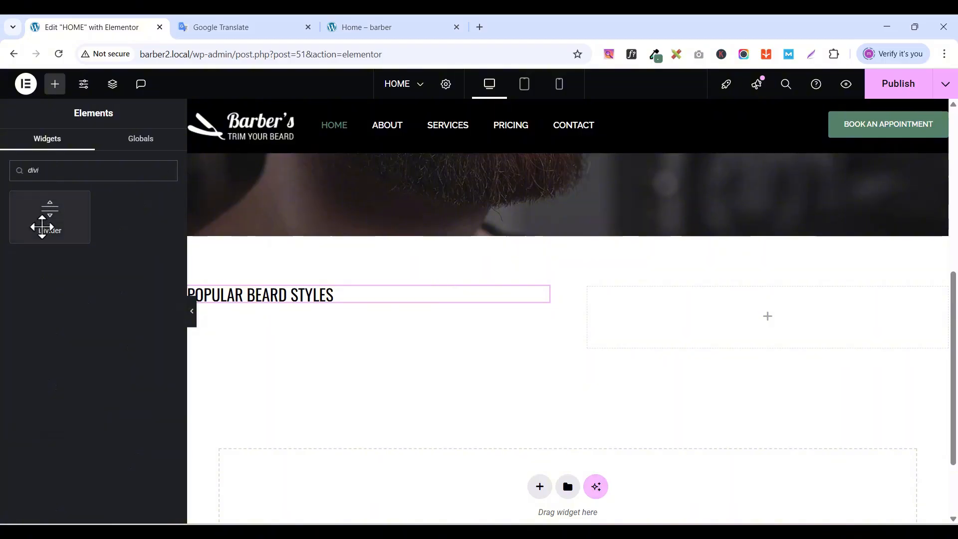
drag(49, 218, 282, 307)
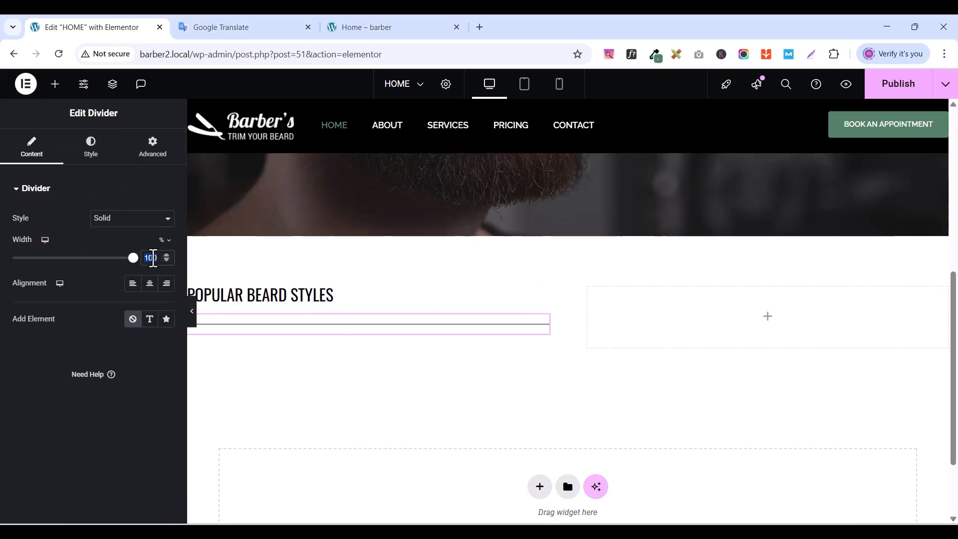
text(12)
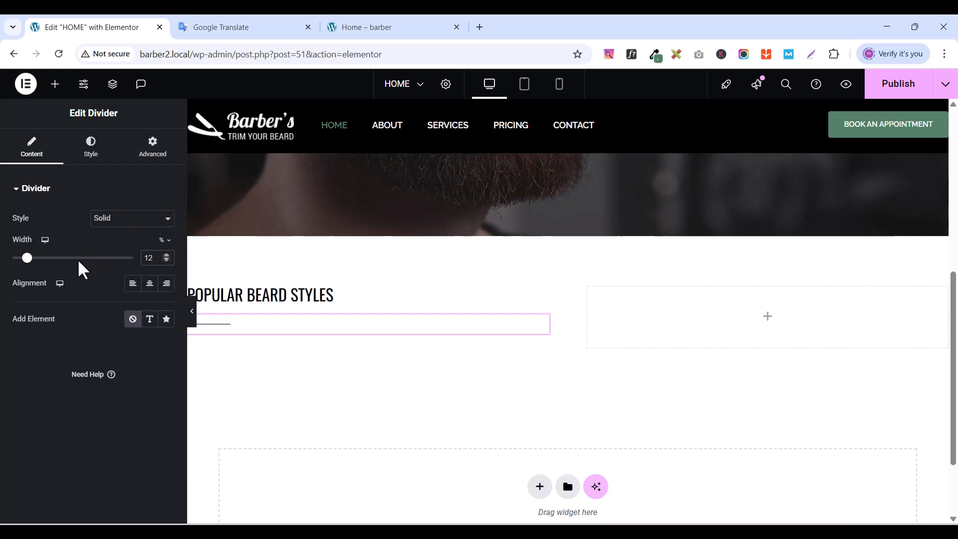
- Set the divider's weight to 2 px and its color to the global DARK GREEN
click(89, 152)
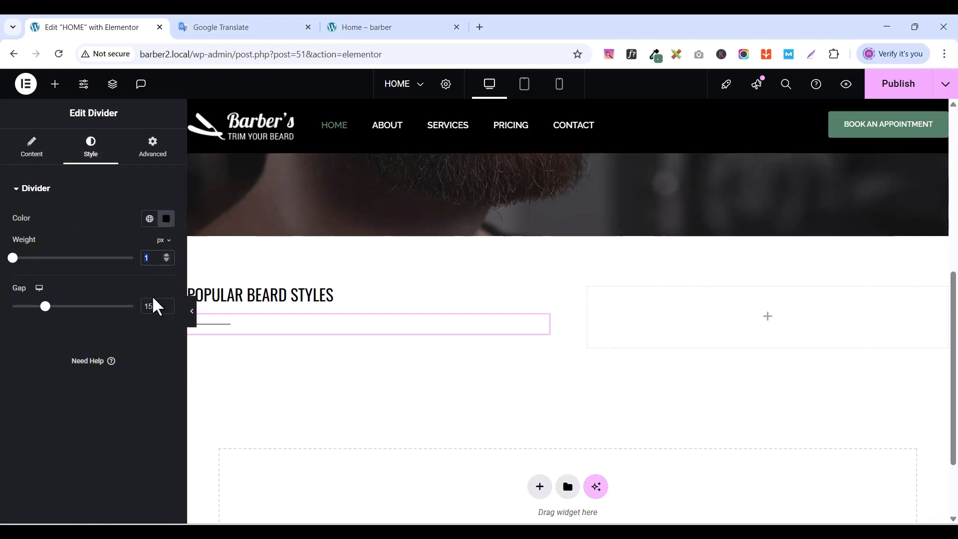
text(2)
click(150, 219)
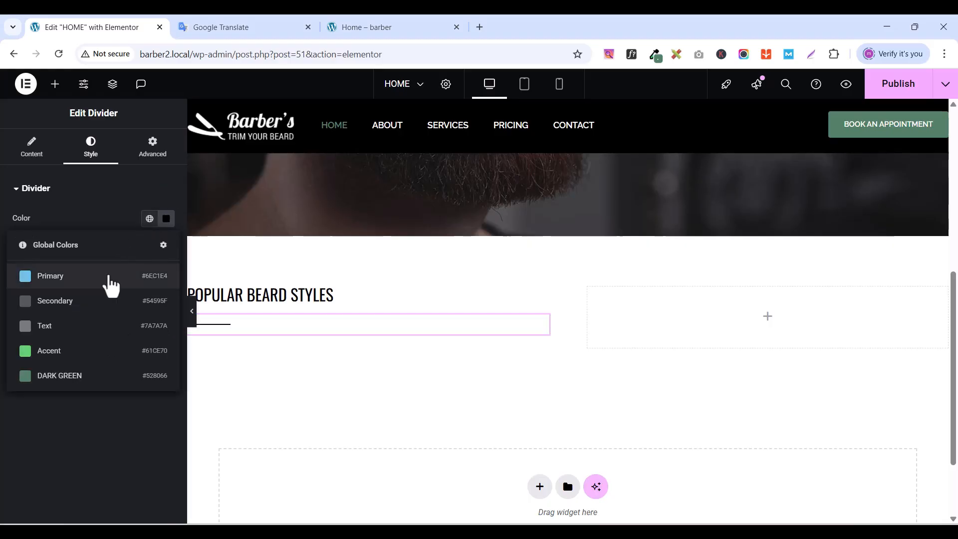
click(63, 376)
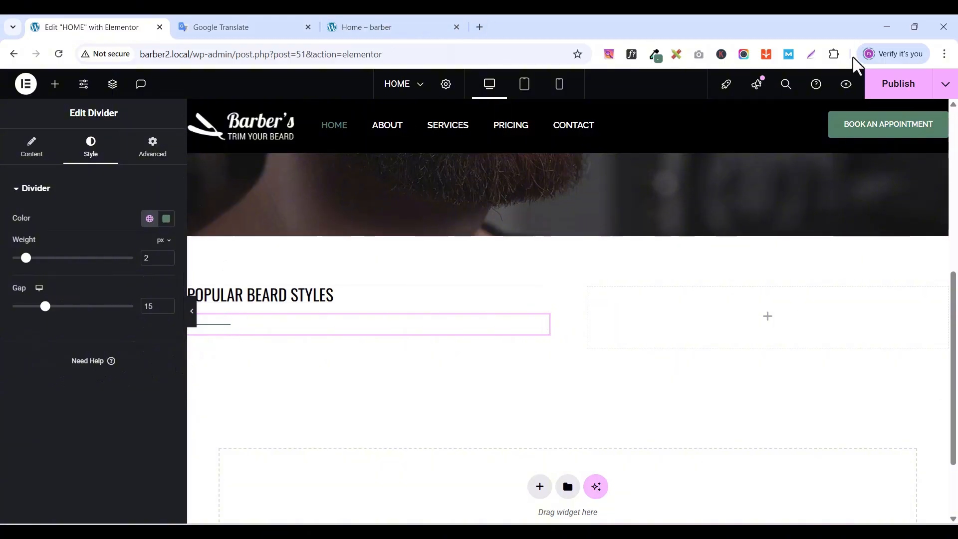
- Compare the divider with the reference barber home page, reduce its gap to 2, and publish the page
click(357, 29)
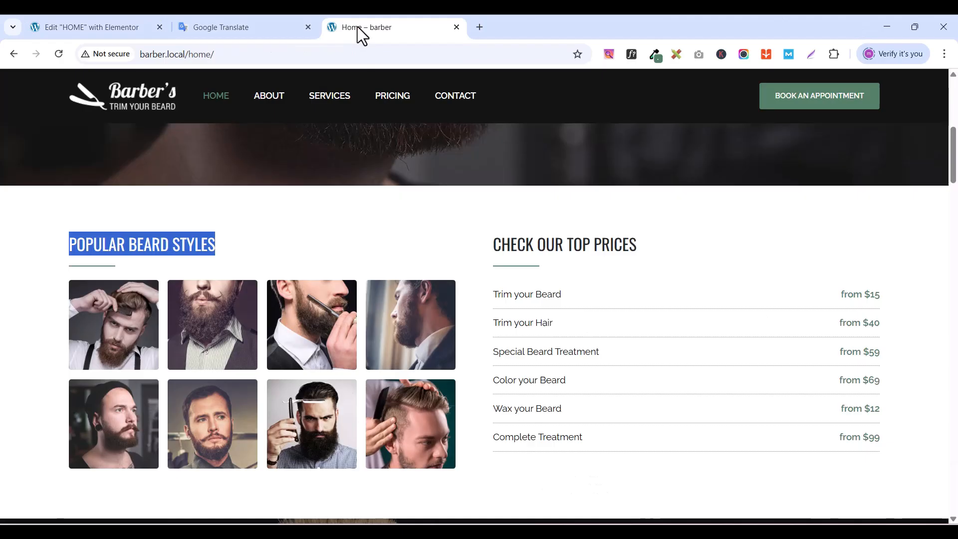
click(273, 256)
click(97, 29)
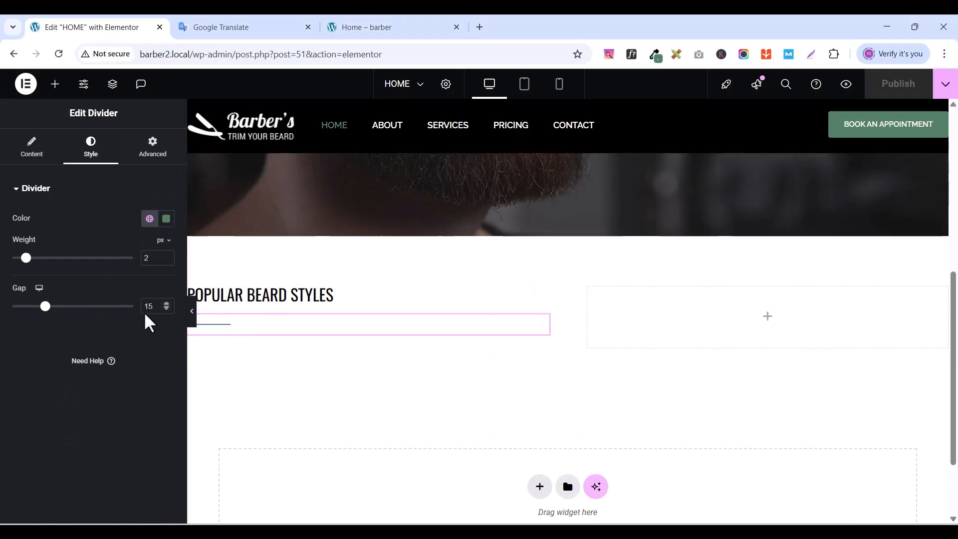
drag(47, 310, 7, 312)
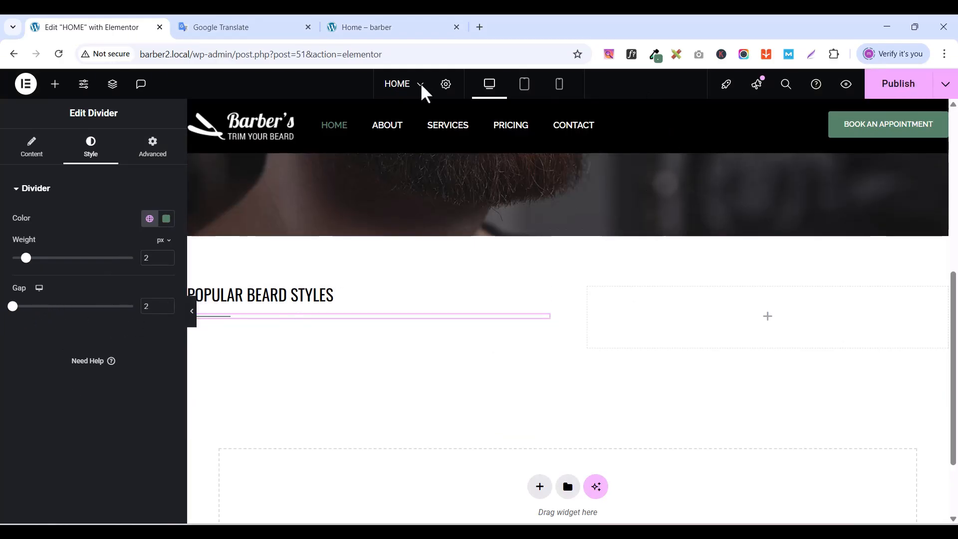
click(930, 89)
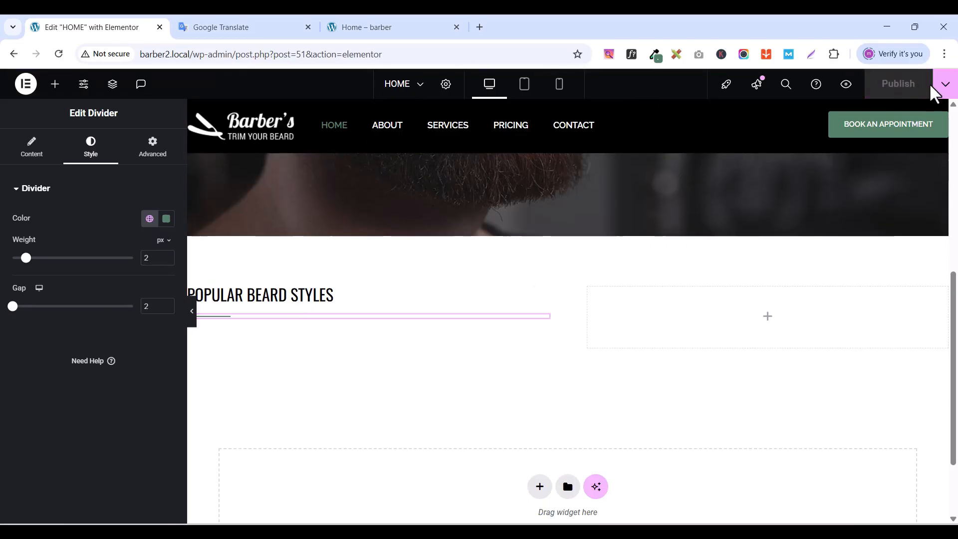
- Check the reference page's image grid and add a Basic Gallery widget below the divider
click(385, 26)
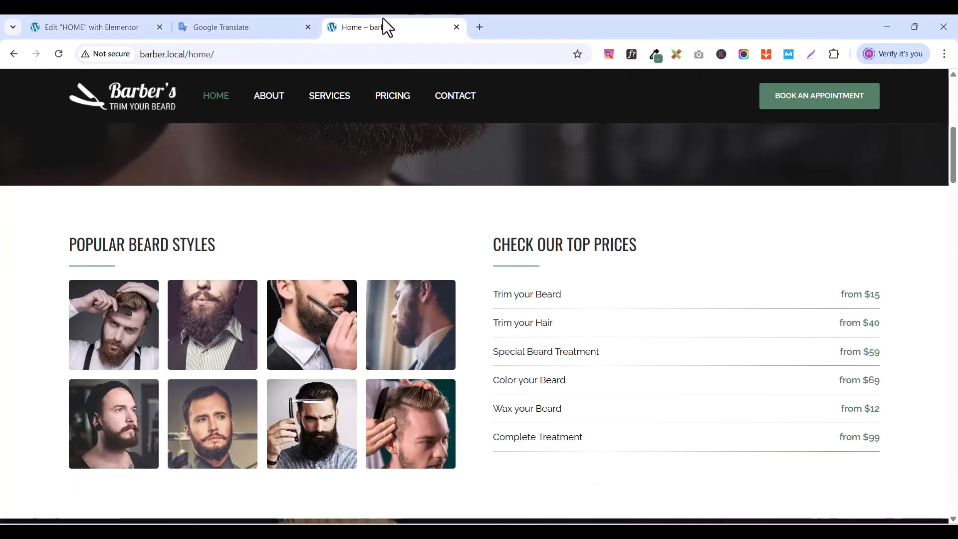
click(119, 25)
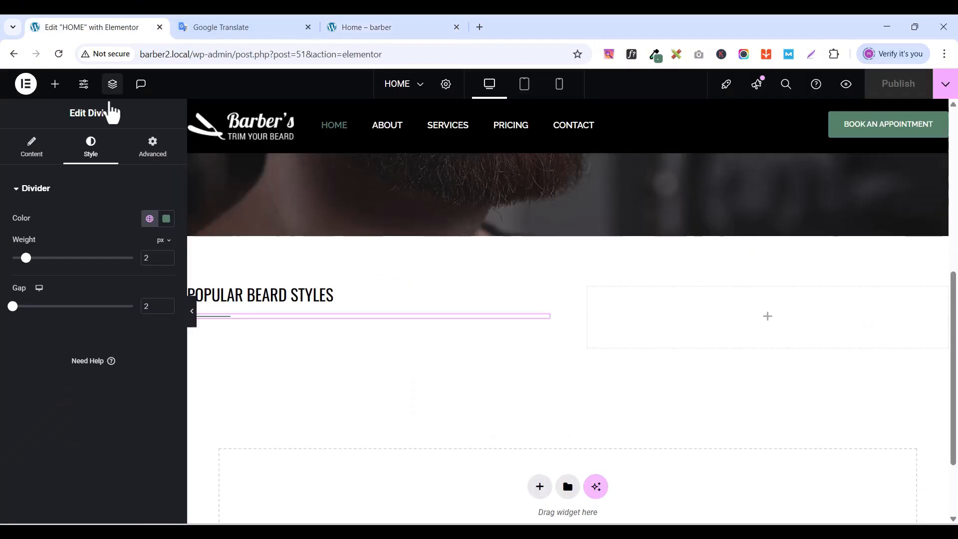
click(55, 84)
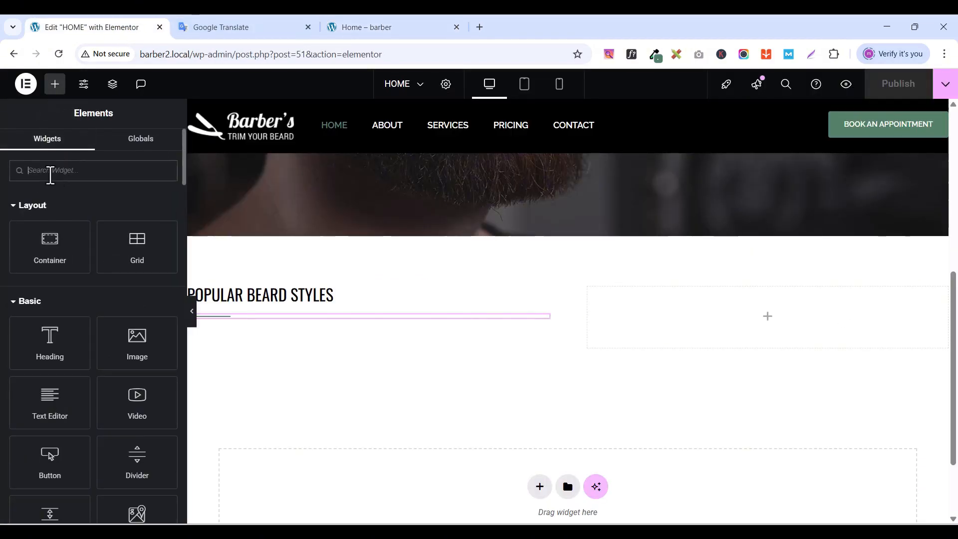
text(gall)
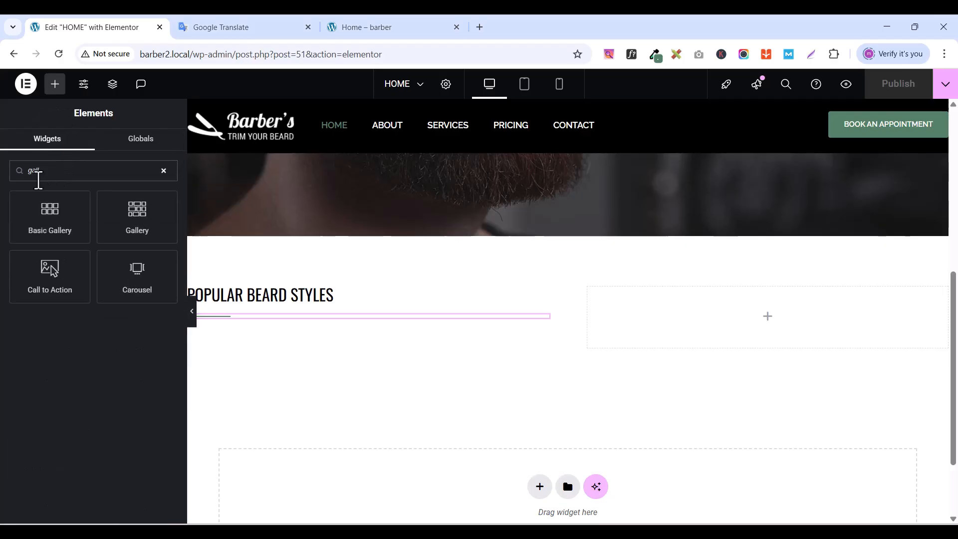
drag(43, 209, 237, 318)
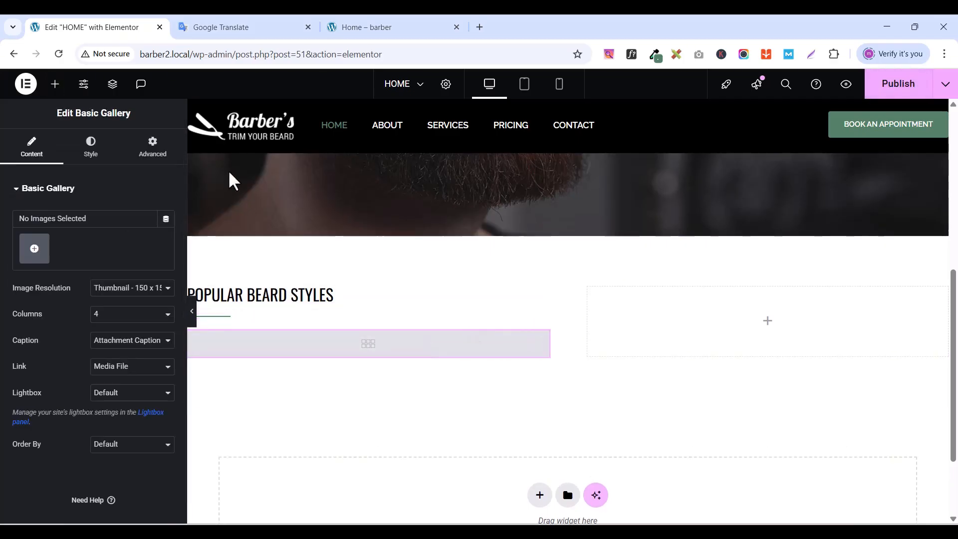
- Fill the Basic Gallery with the eight barber-gallery images from the media library, leaving out the wide portrait image
click(35, 250)
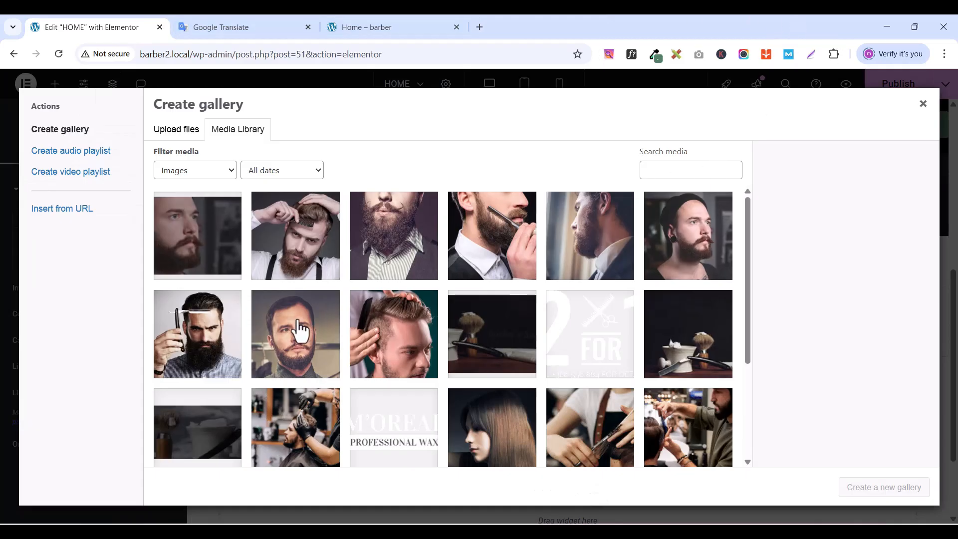
click(294, 242)
click(403, 252)
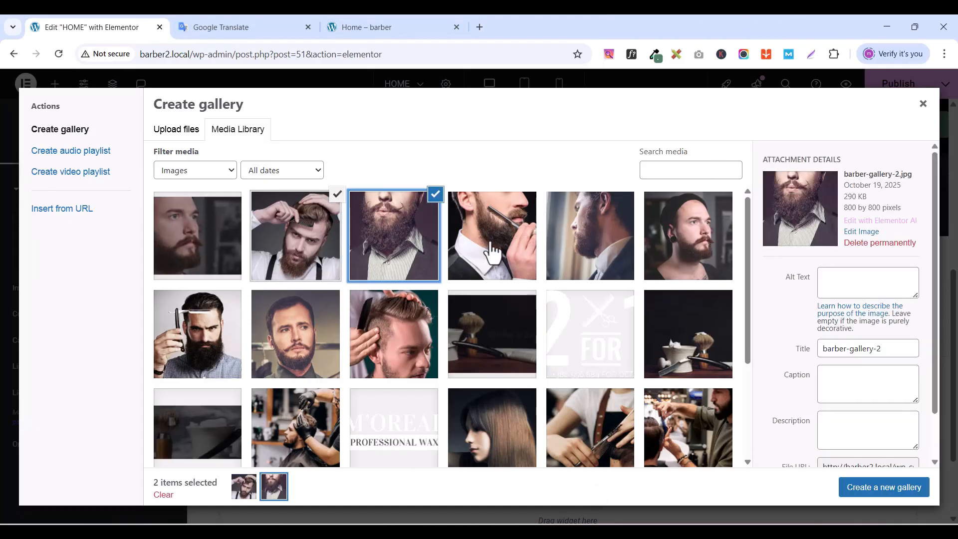
click(481, 257)
click(594, 257)
click(694, 252)
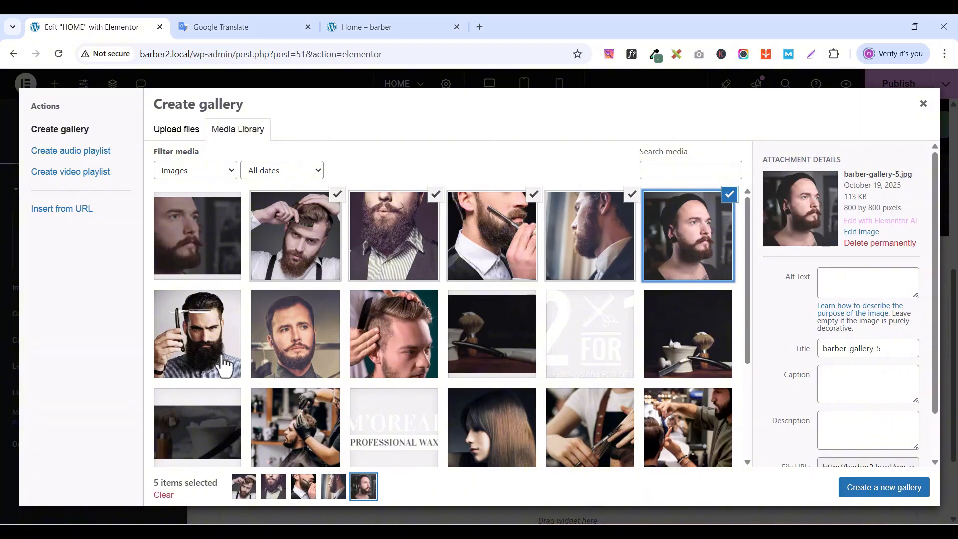
click(203, 359)
click(287, 352)
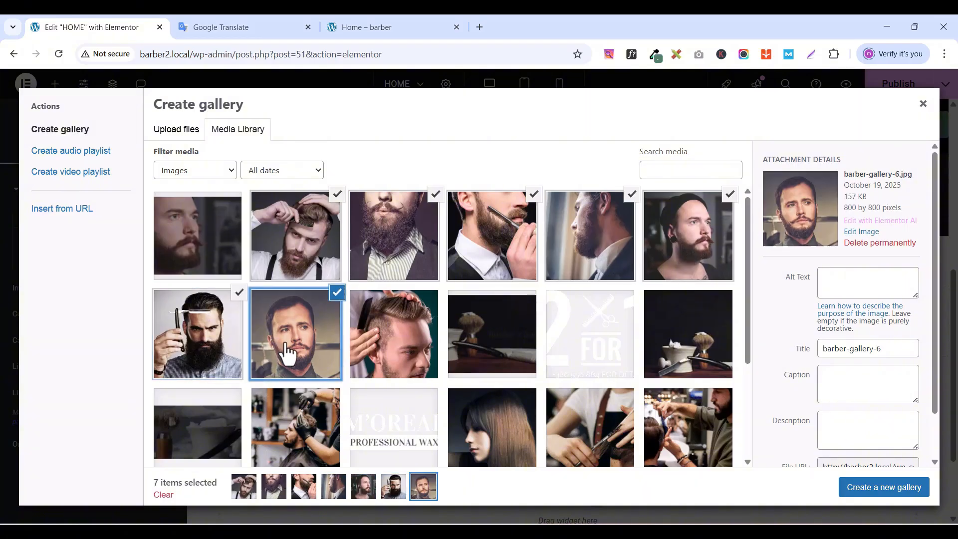
click(392, 344)
click(869, 491)
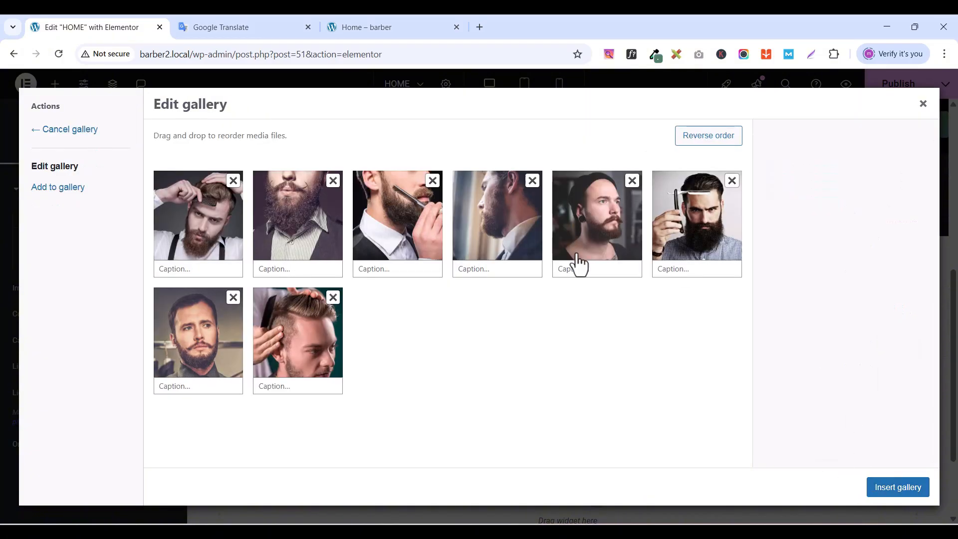
click(902, 486)
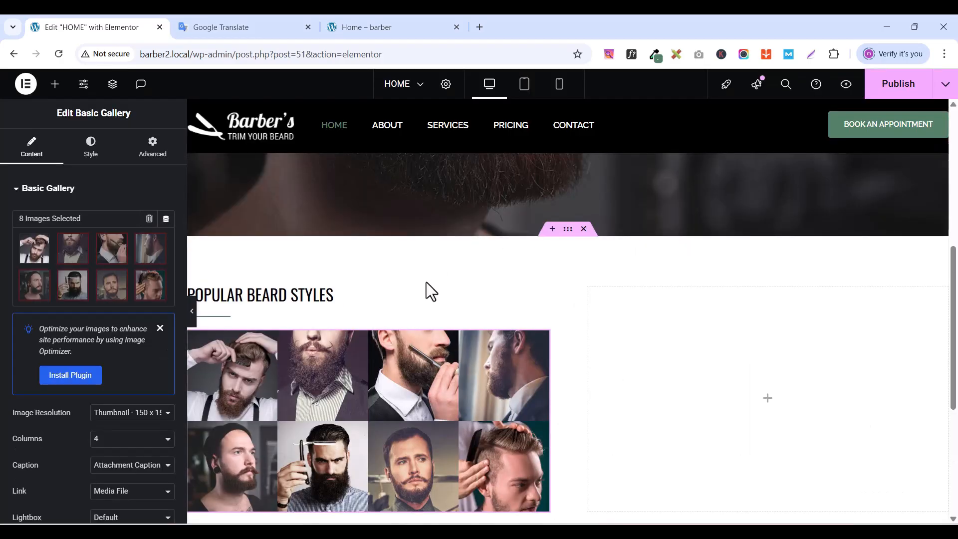
- Set the gallery's image resolution to Full
scroll(331, 427, down, 1)
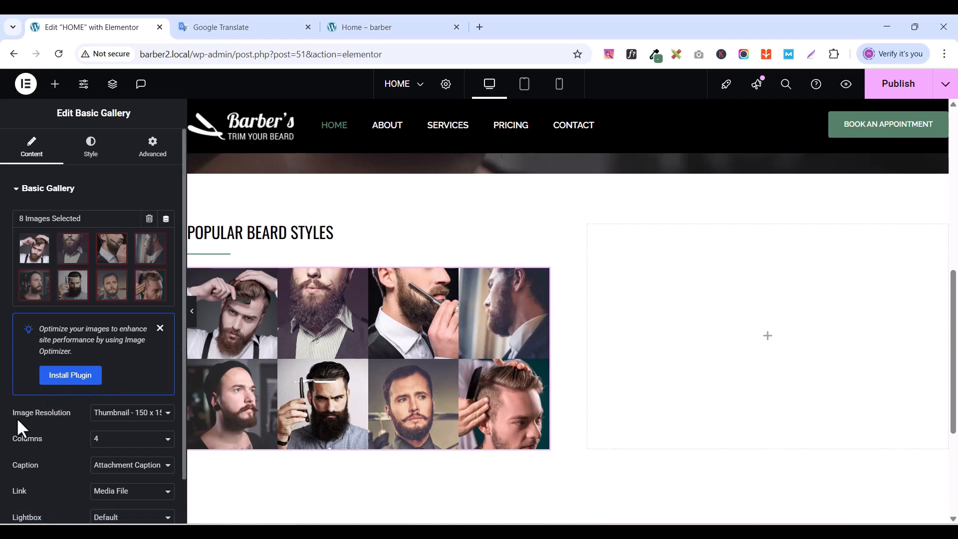
click(122, 412)
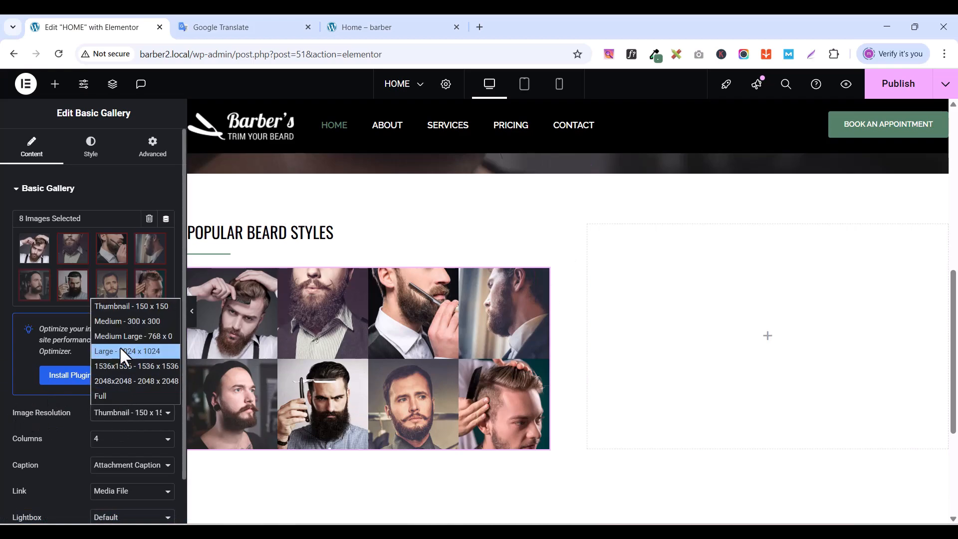
click(107, 396)
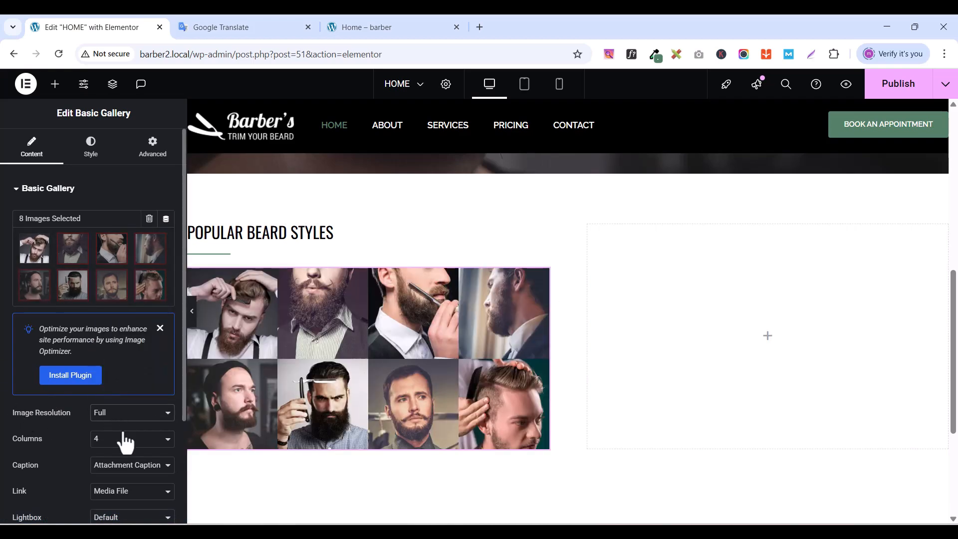
- Try the gallery with 3 columns and return it to 4
scroll(66, 451, down, 2)
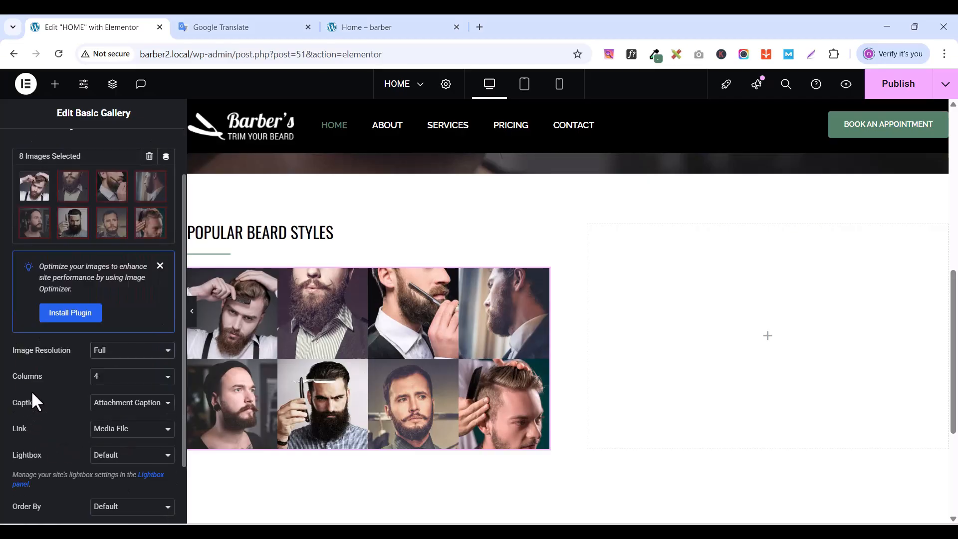
click(121, 388)
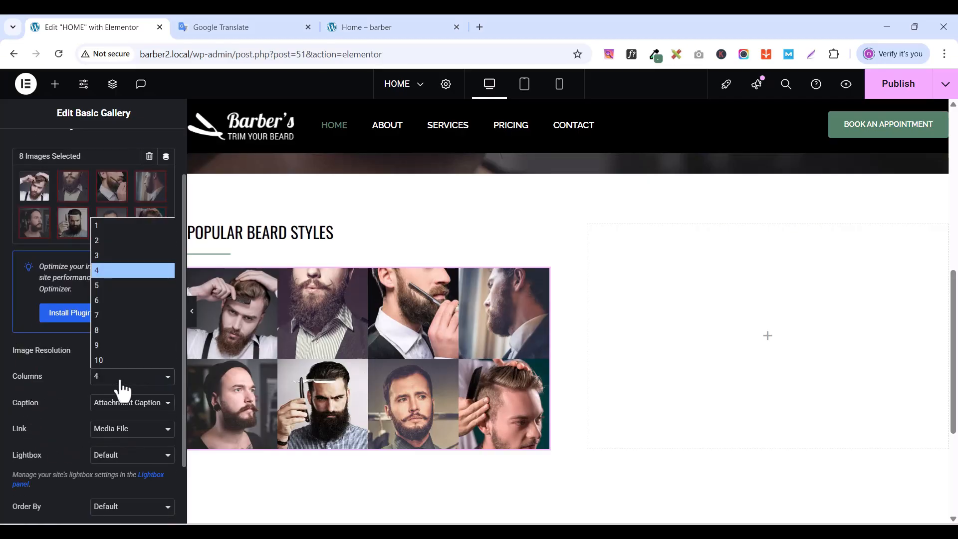
click(124, 255)
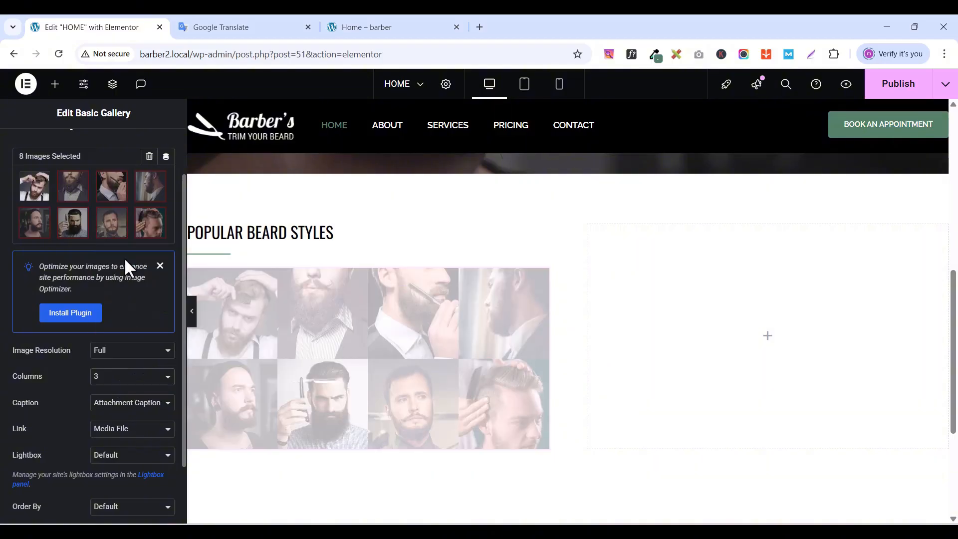
click(123, 389)
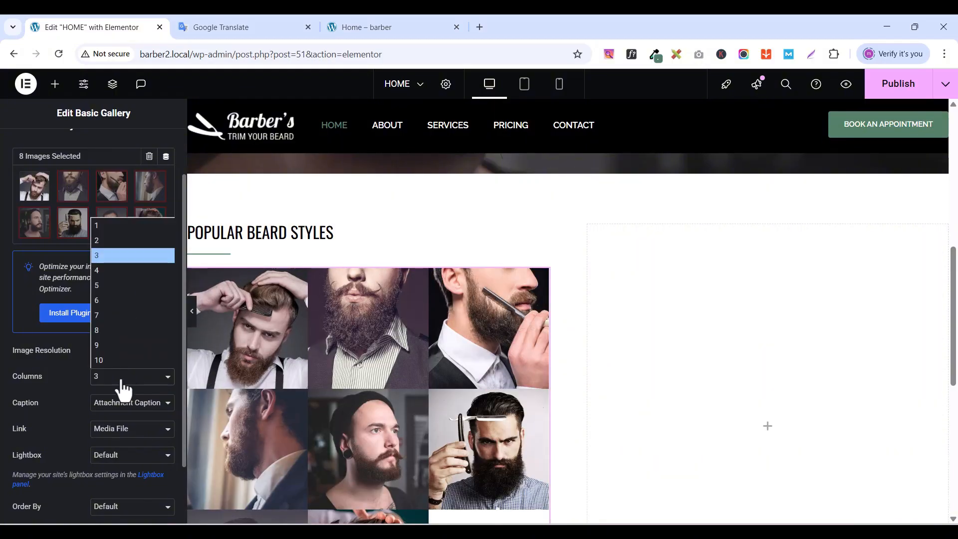
click(119, 274)
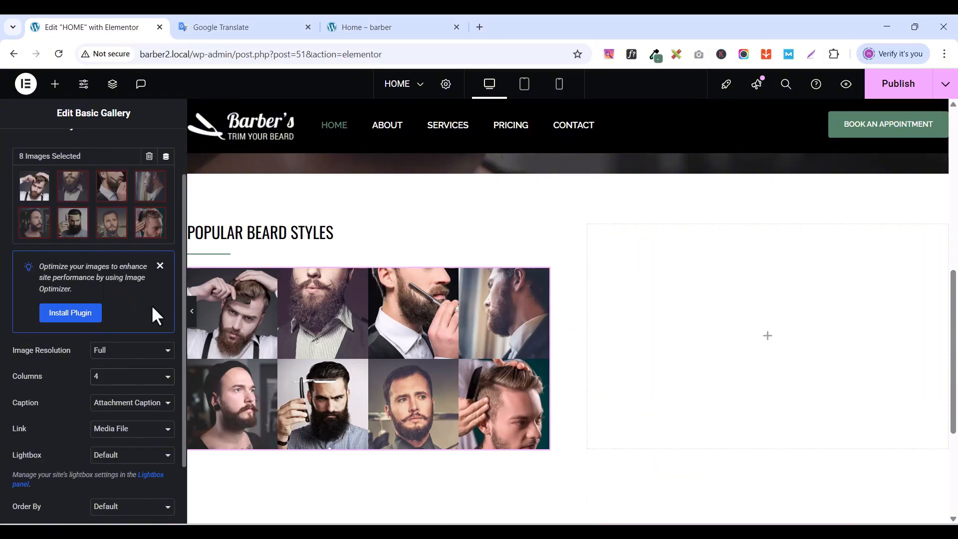
- Compare the gallery with the reference barber home page and set its image caption to None
click(433, 25)
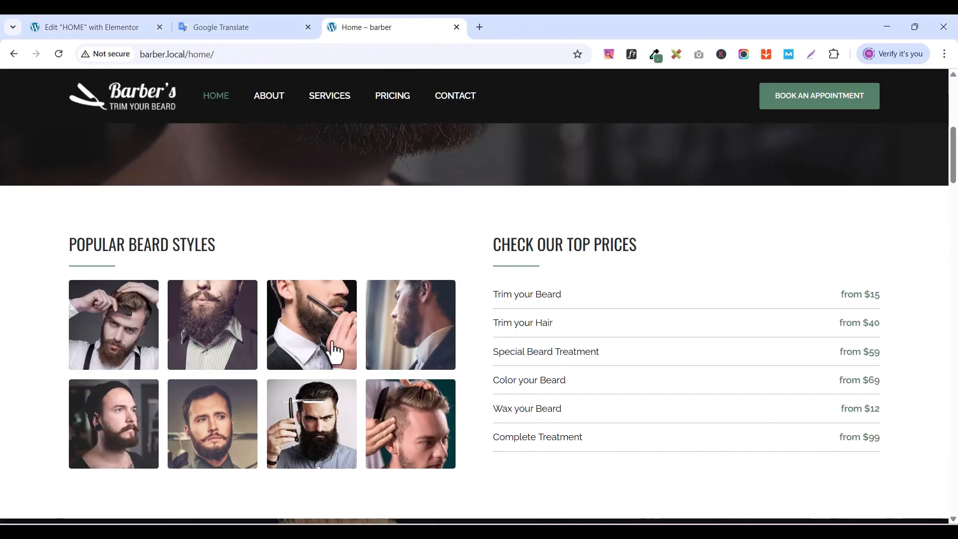
click(106, 31)
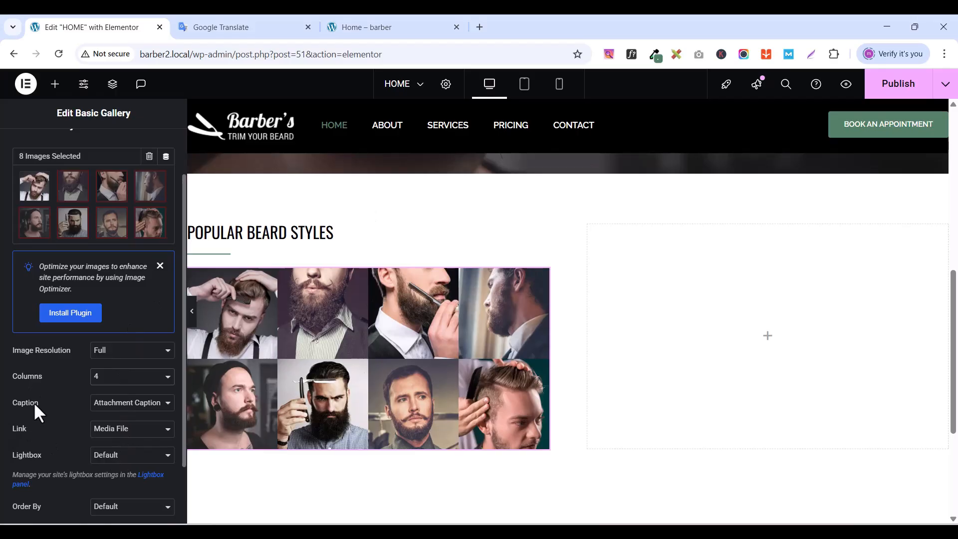
click(118, 403)
click(115, 418)
scroll(119, 300, up, 2)
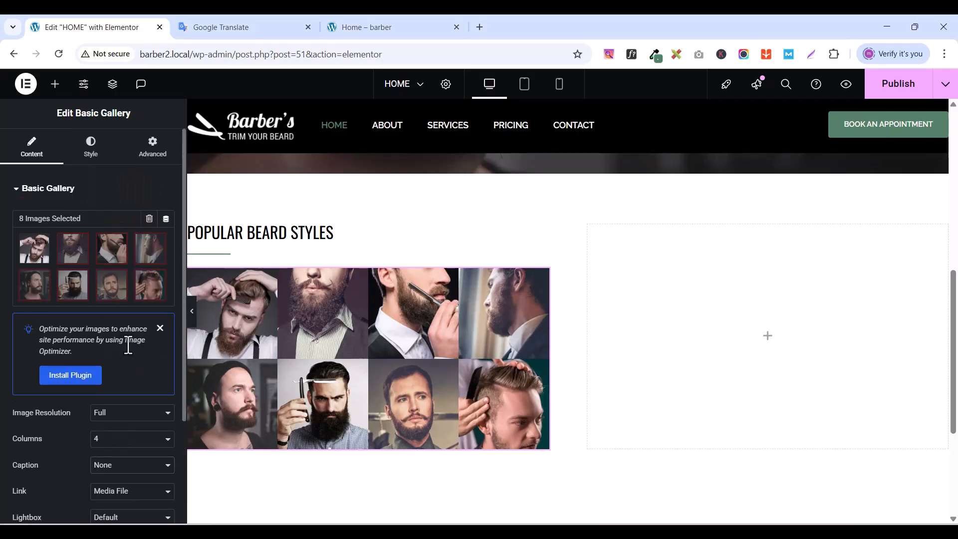
- Give the gallery images a custom gap of 15 px and a border radius of 4 px on all corners
click(91, 147)
click(116, 220)
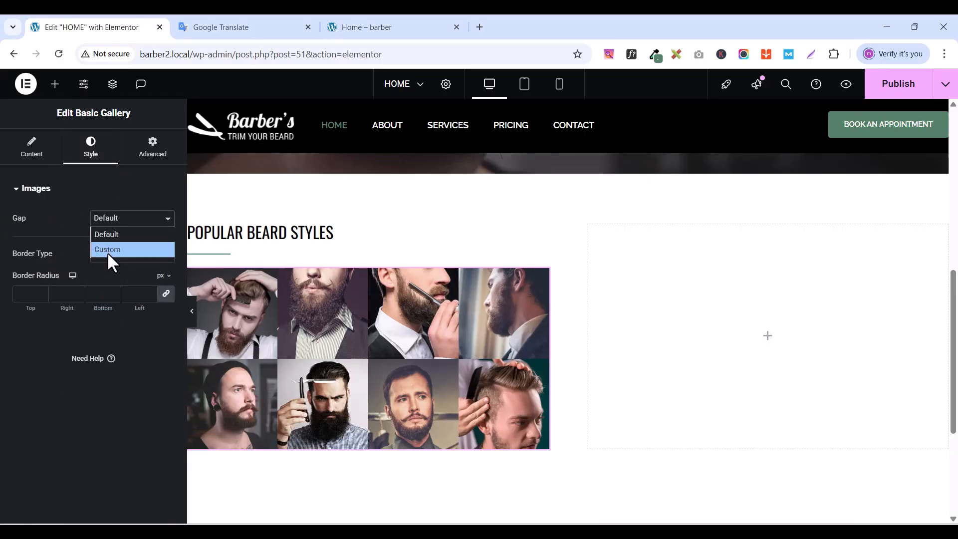
click(108, 250)
double_click(148, 260)
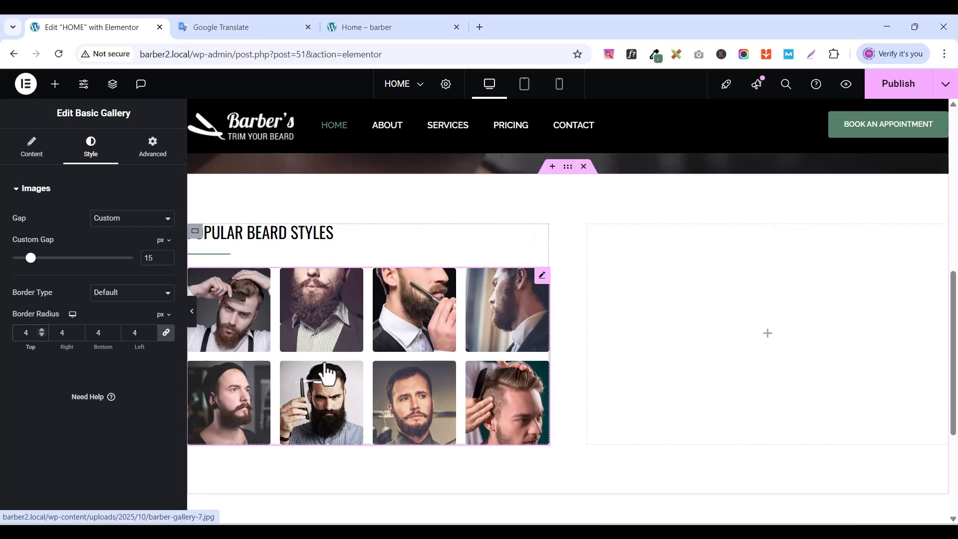
- Preview several gallery images in the lightbox, close it and publish the page
click(247, 317)
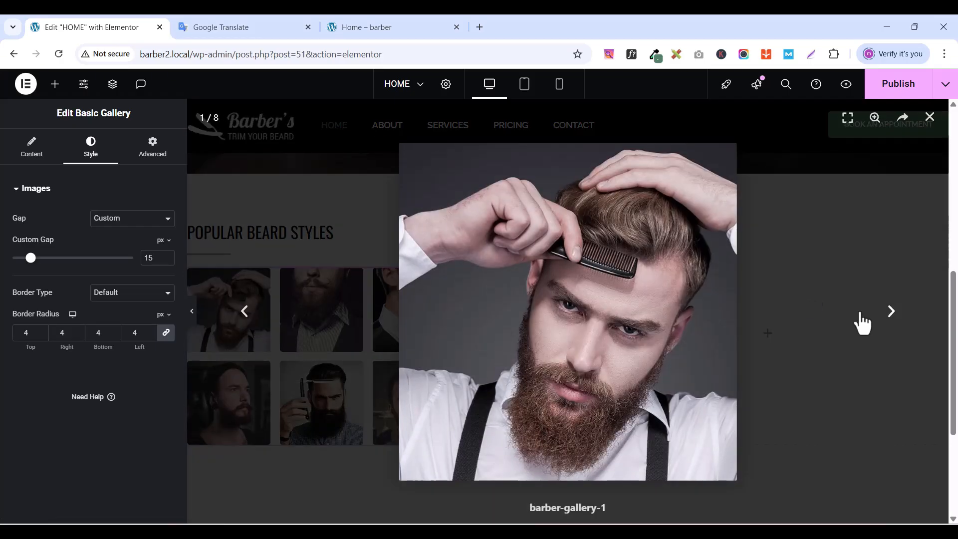
click(890, 312)
click(890, 312)
click(890, 312)
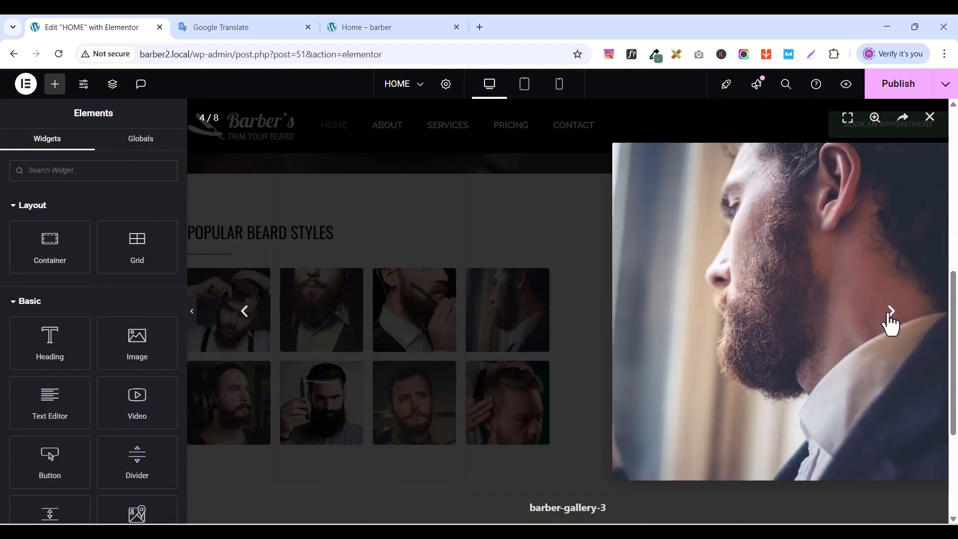
click(890, 312)
click(815, 229)
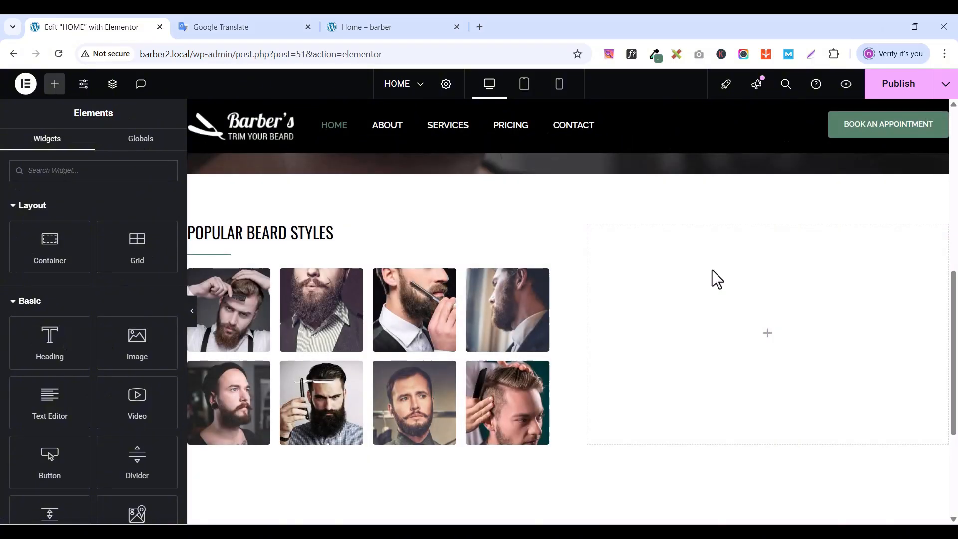
click(893, 89)
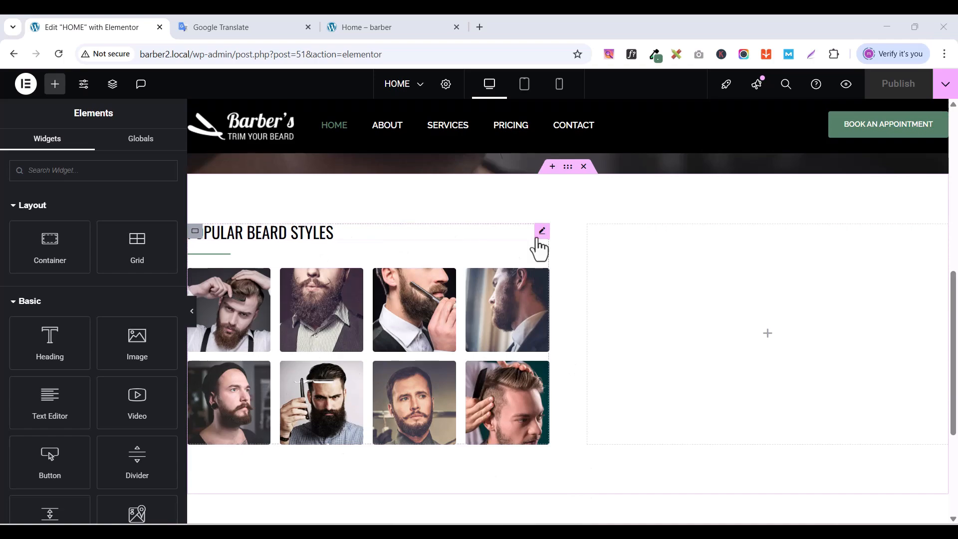
- Copy the POPULAR BEARD STYLES heading and paste it into the empty container beside the gallery
click(541, 232)
right_click(545, 234)
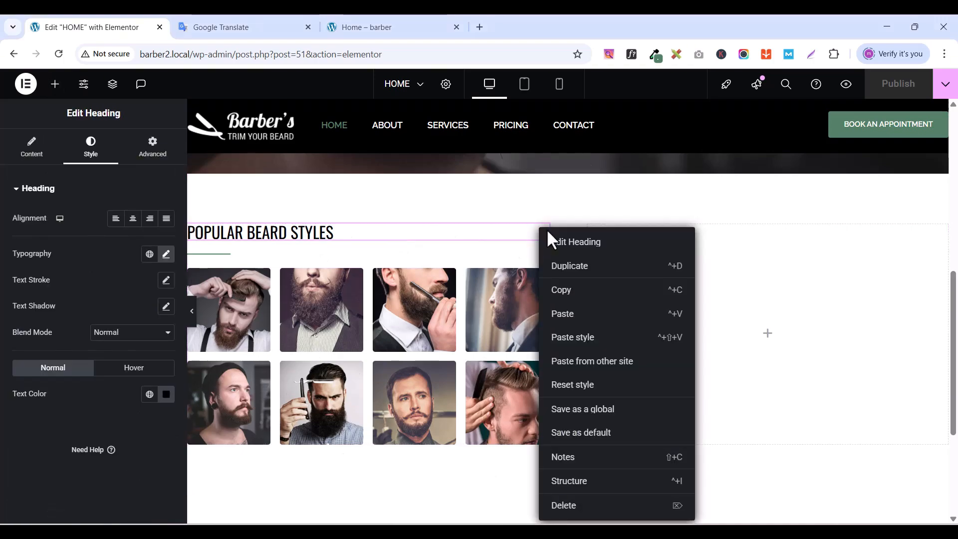
click(568, 289)
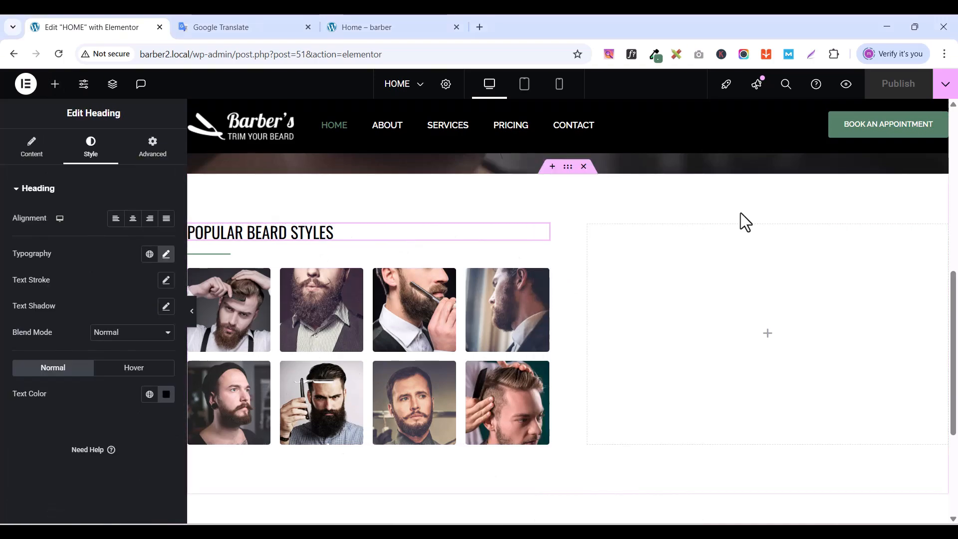
right_click(687, 275)
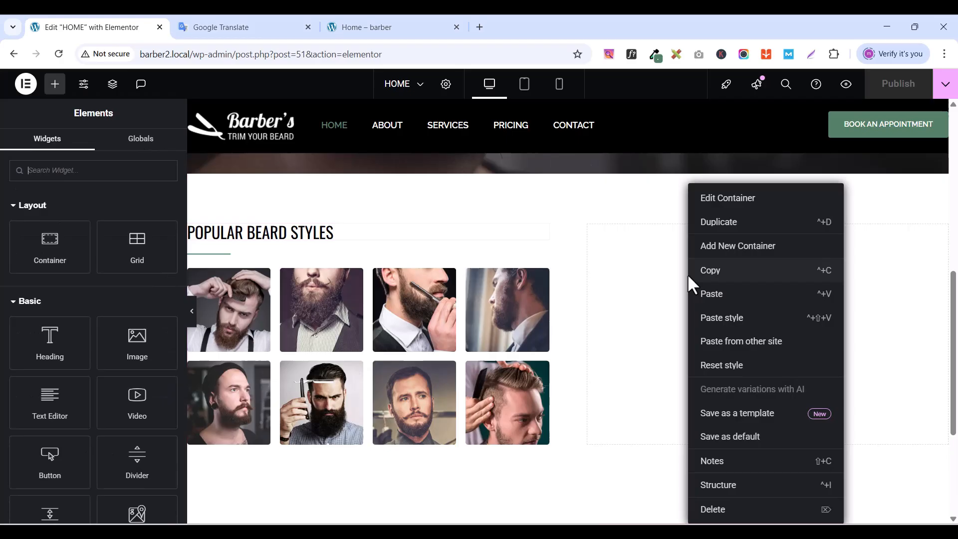
click(728, 295)
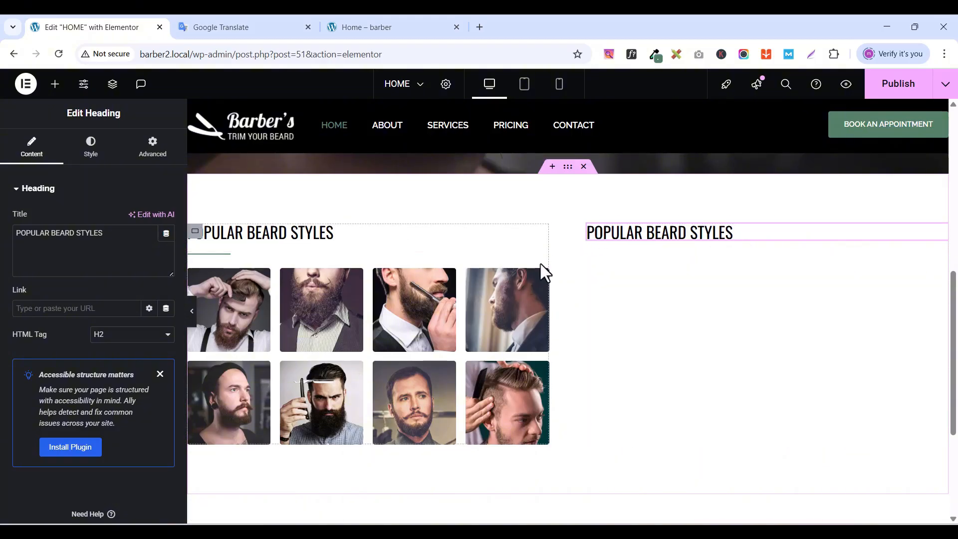
- Copy the green divider and paste it below the duplicated heading in the second column
click(214, 255)
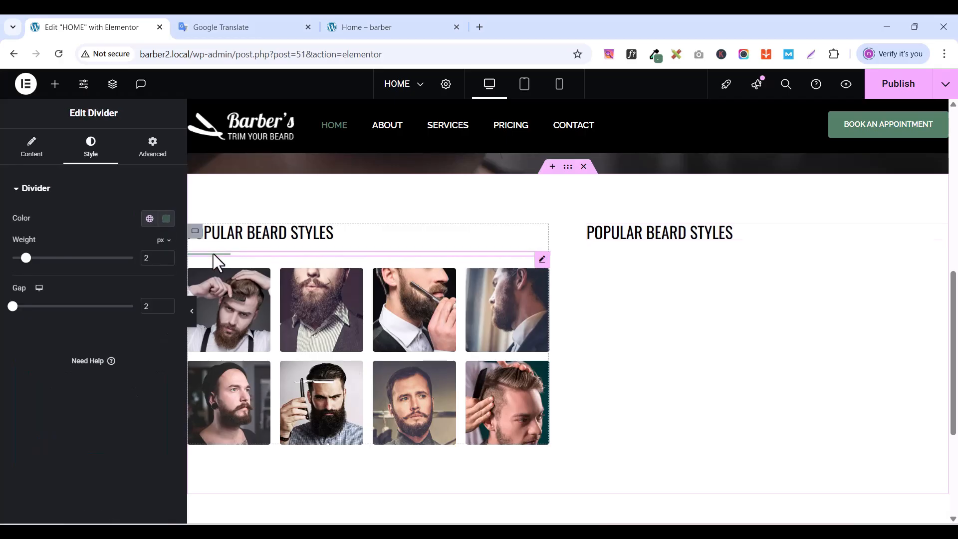
right_click(543, 260)
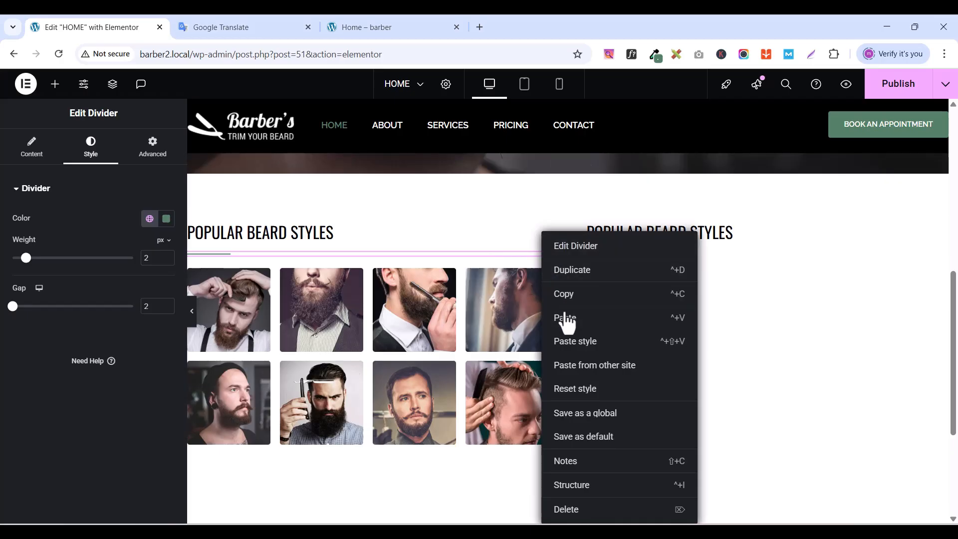
click(566, 296)
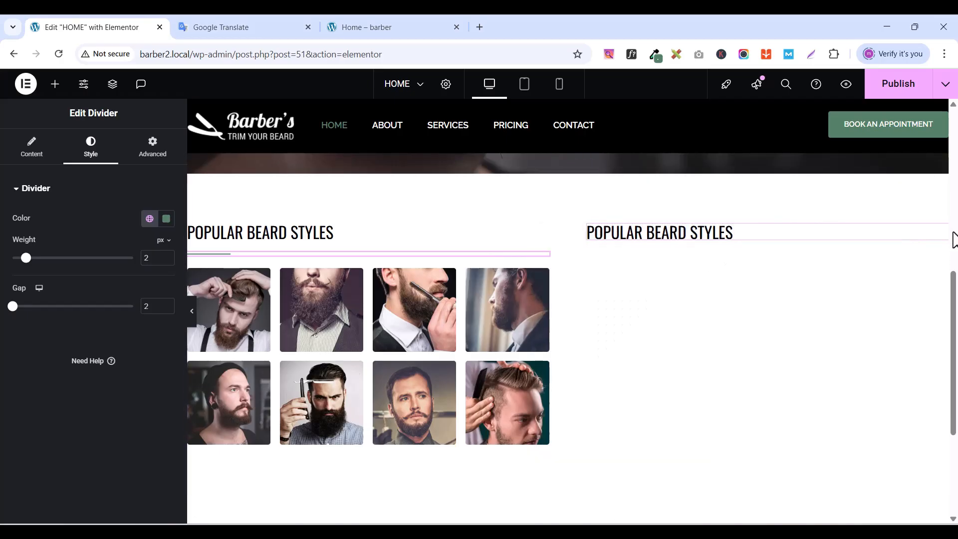
click(941, 233)
right_click(941, 232)
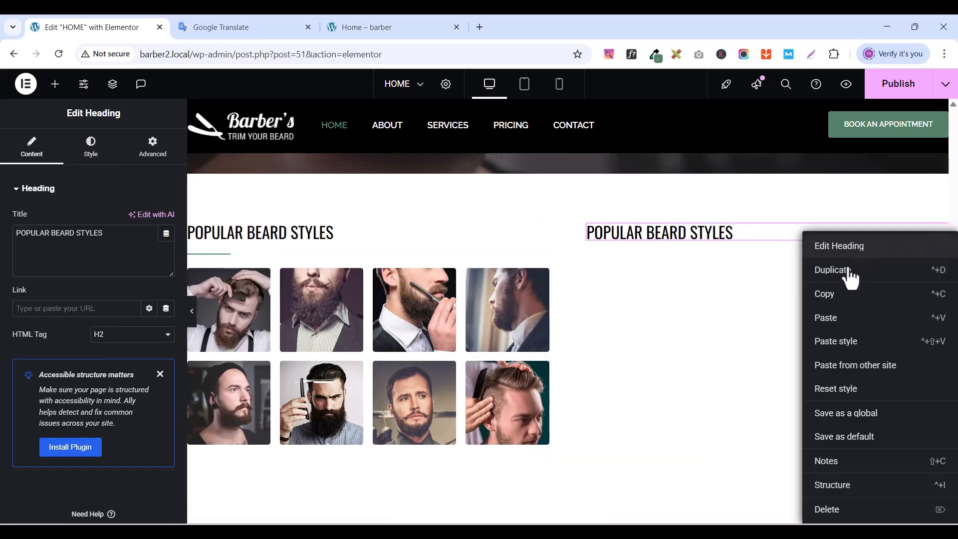
click(840, 326)
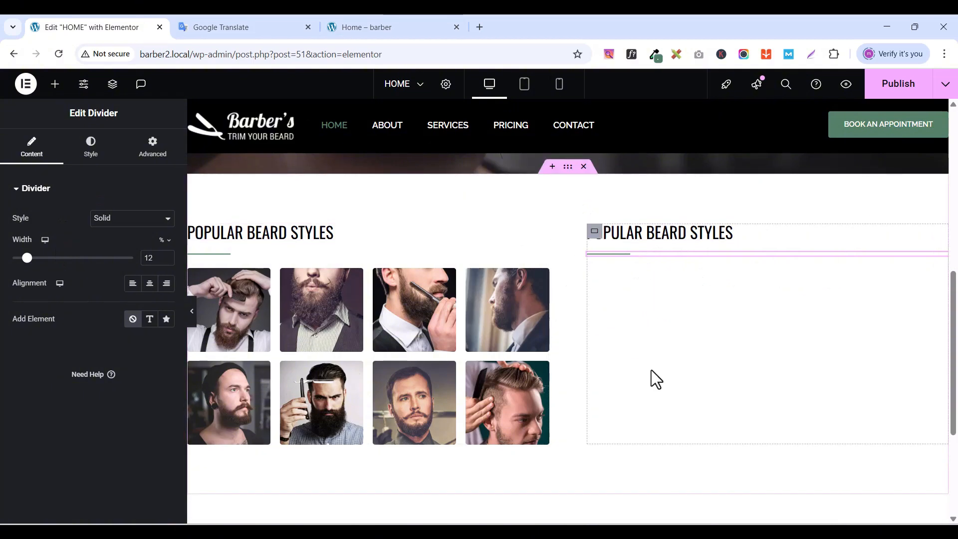
- Try to add a container below the divider in the second column, and undo the insertion
click(55, 84)
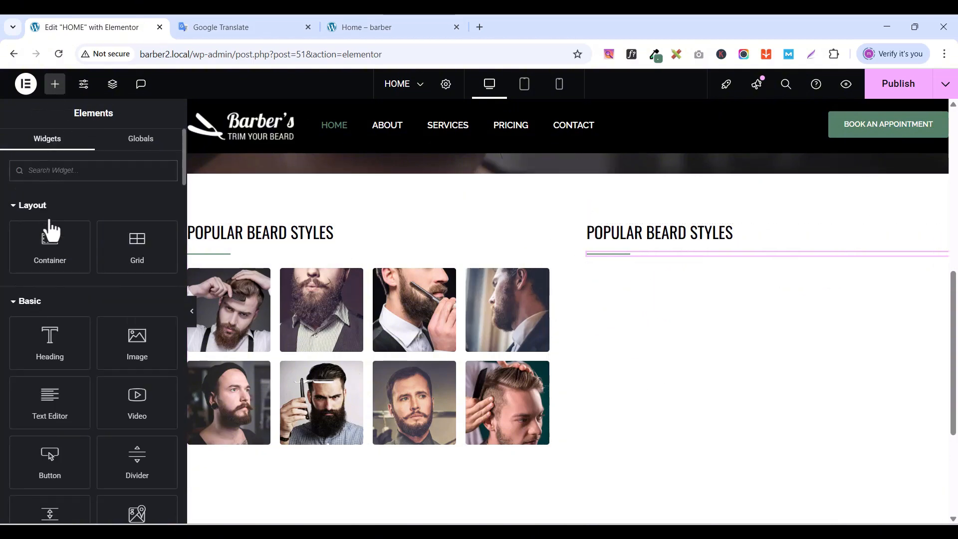
drag(45, 235, 741, 306)
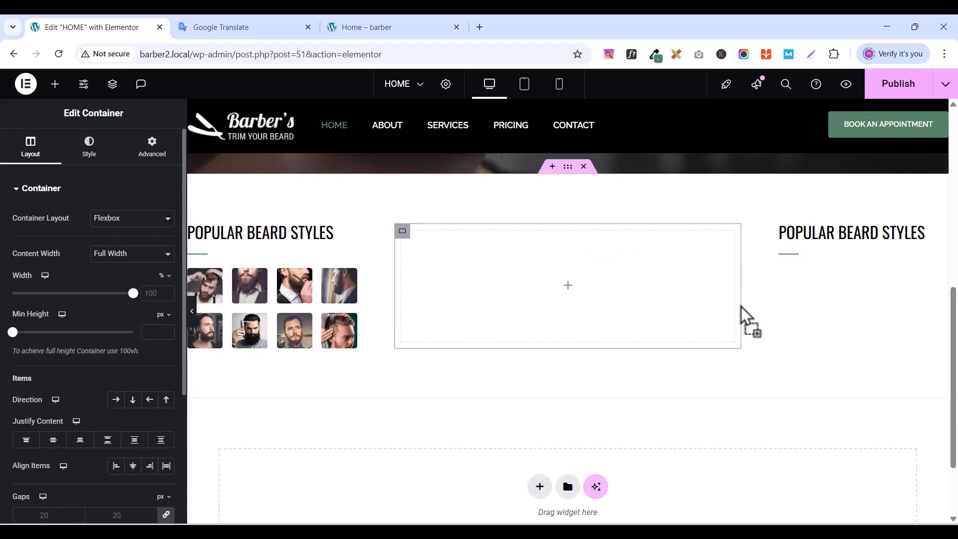
key(ctrl+z)
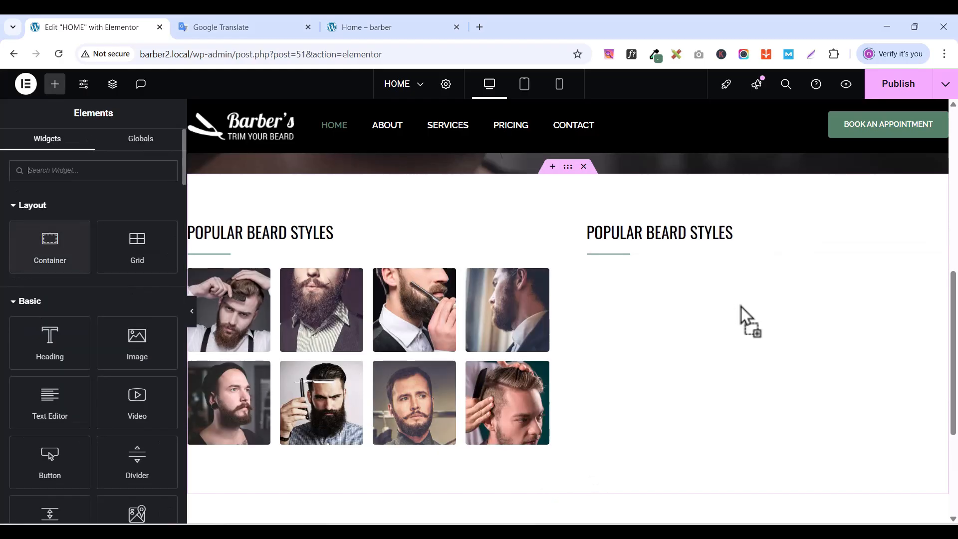
- Delete the divider below the duplicated heading in the second column
click(940, 265)
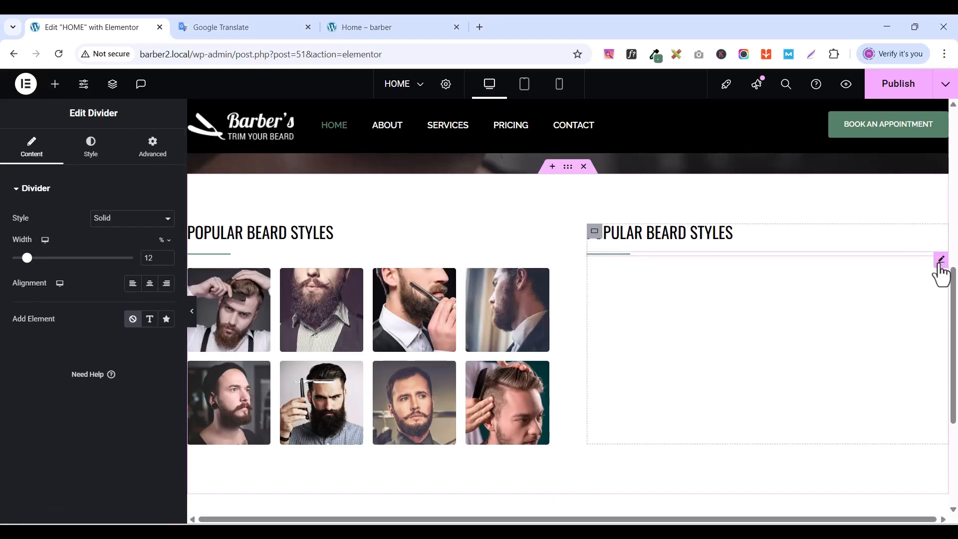
right_click(940, 267)
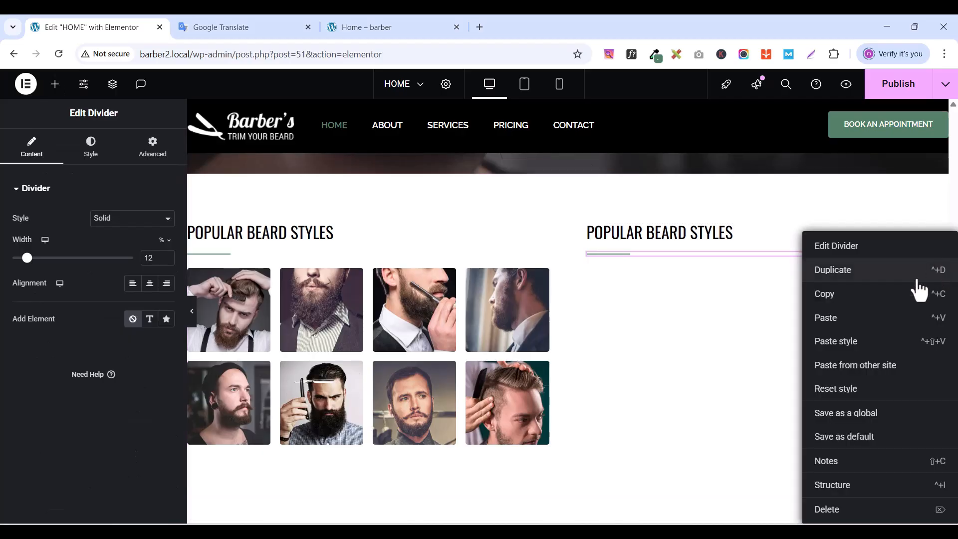
click(840, 516)
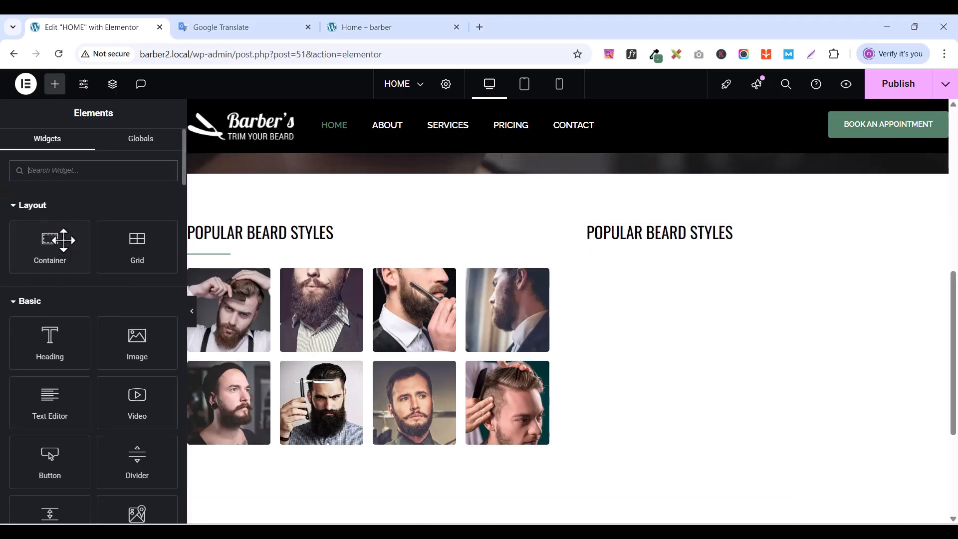
- Add a container directly below the second column's heading and set its padding to 0 on all sides
drag(67, 246, 702, 245)
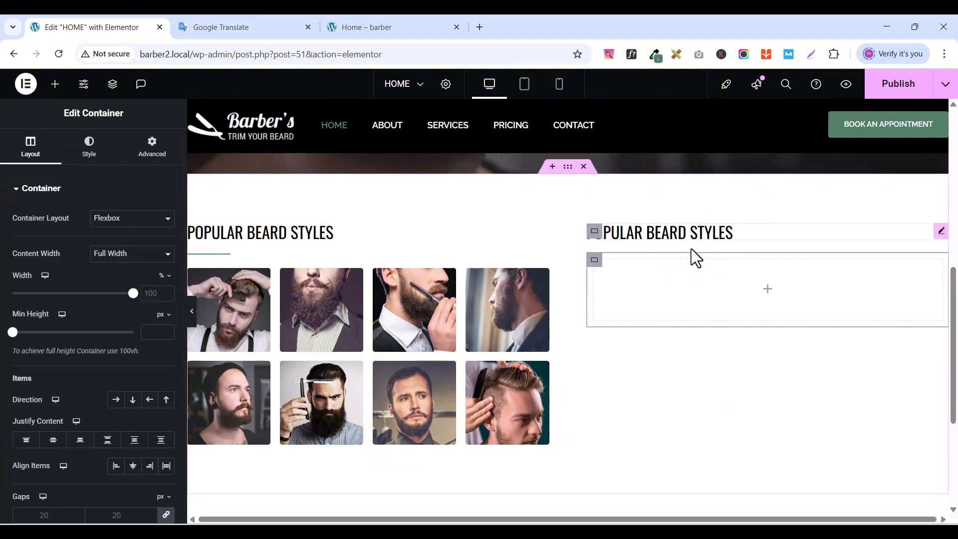
click(151, 145)
click(166, 283)
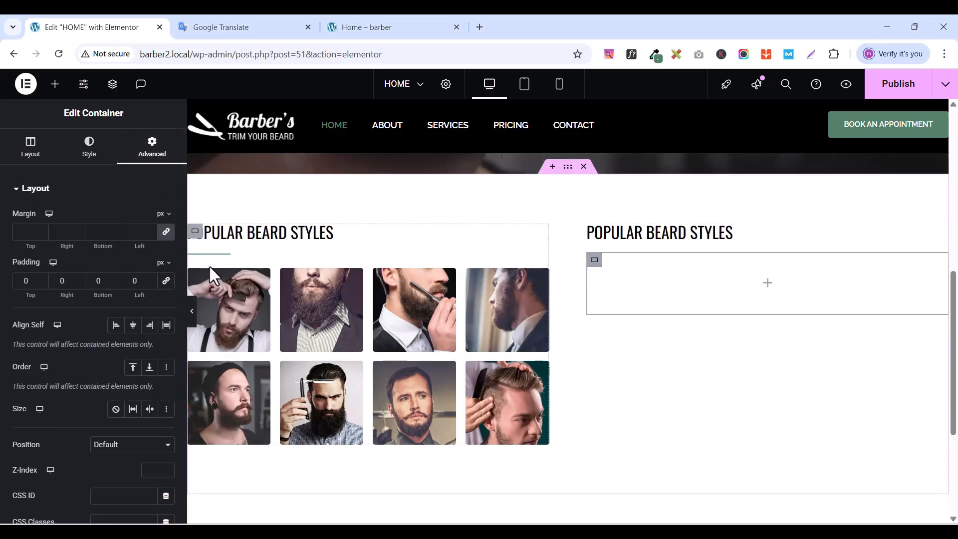
- Copy the green divider above the gallery and paste it between the second column's heading and the empty container
click(232, 256)
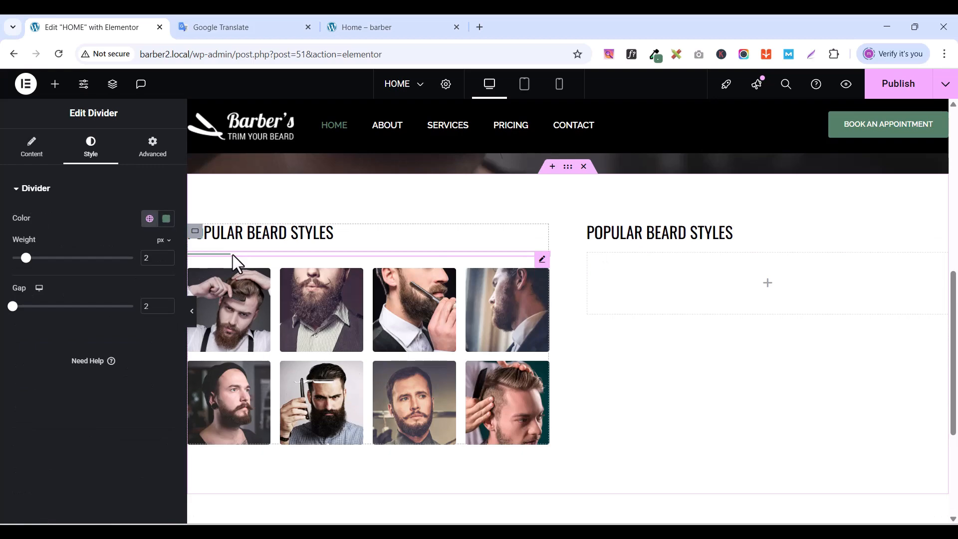
right_click(233, 256)
click(260, 294)
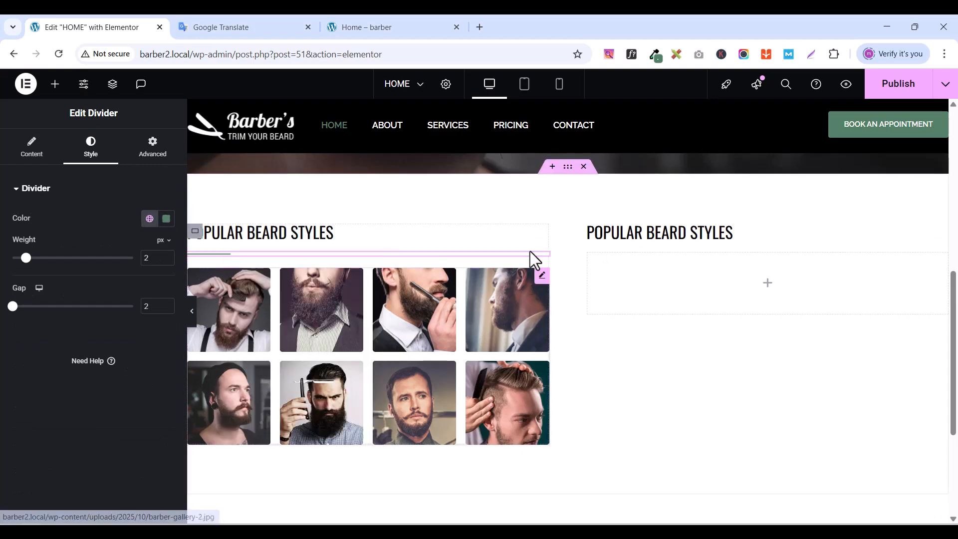
click(942, 233)
right_click(943, 234)
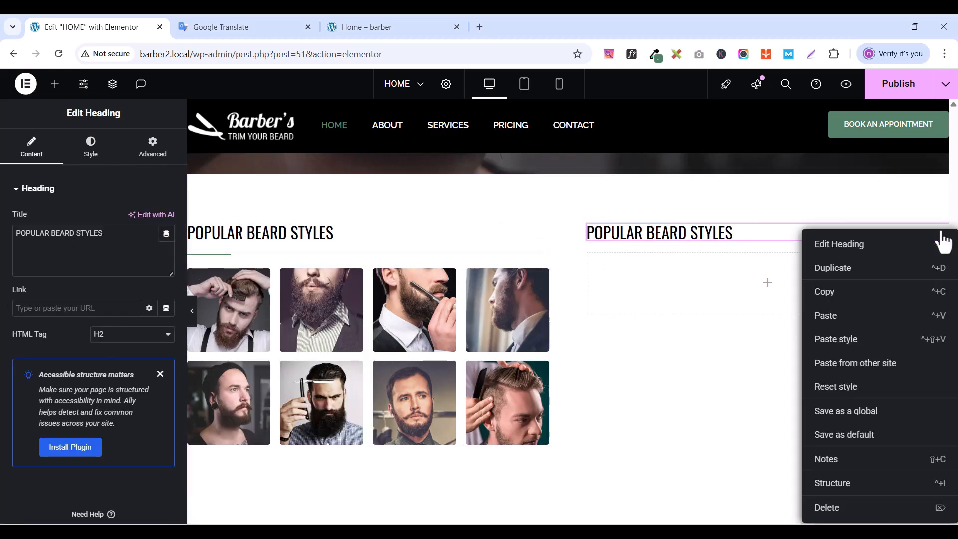
click(832, 318)
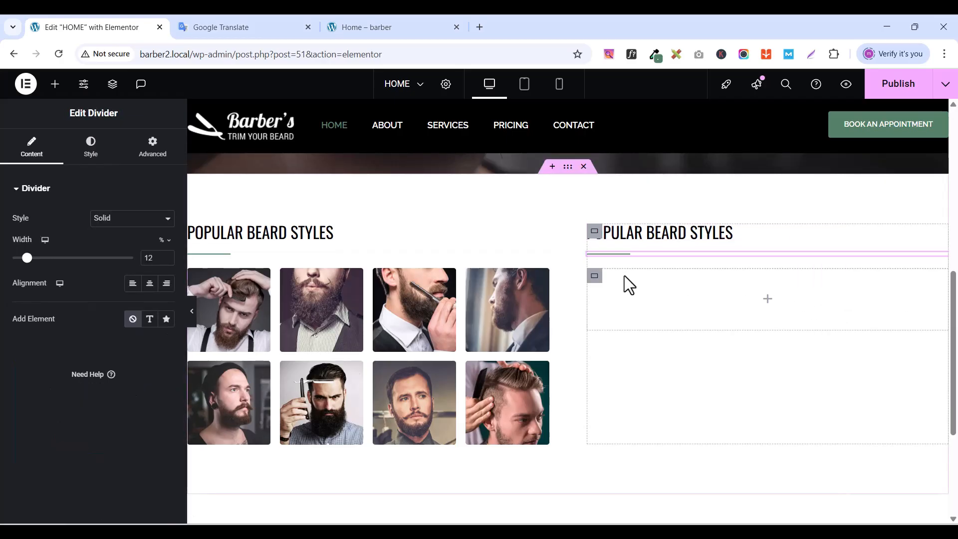
- Nest a new container inside the empty container below the second column's divider
click(594, 277)
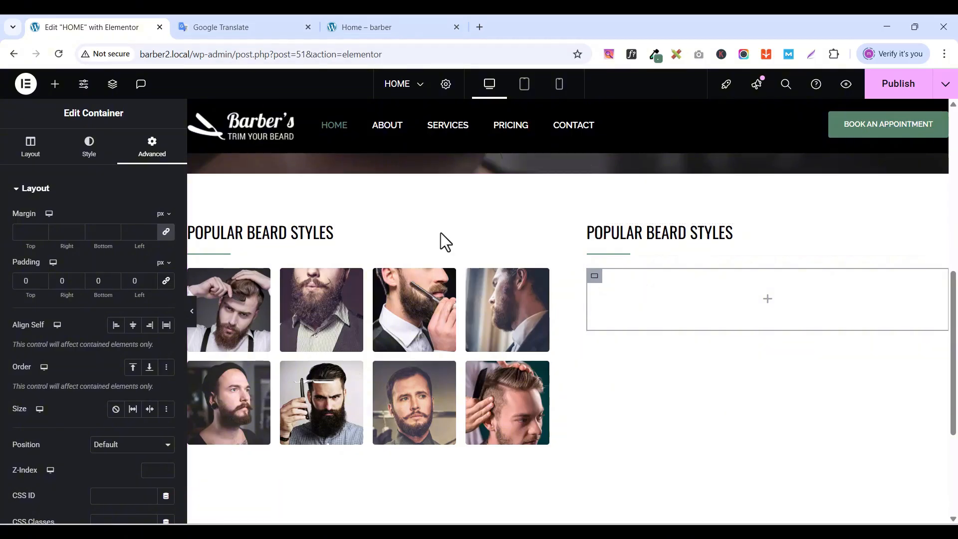
click(55, 83)
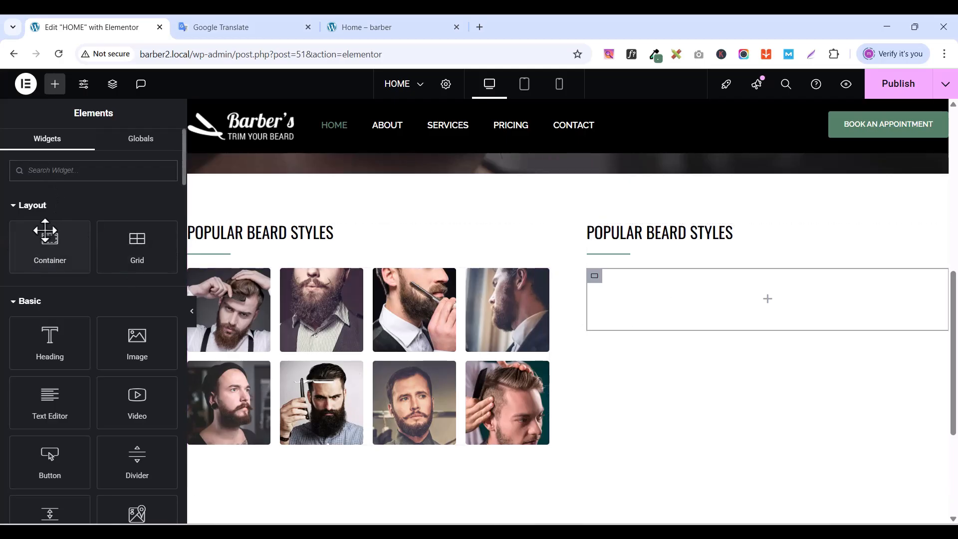
drag(45, 230, 689, 300)
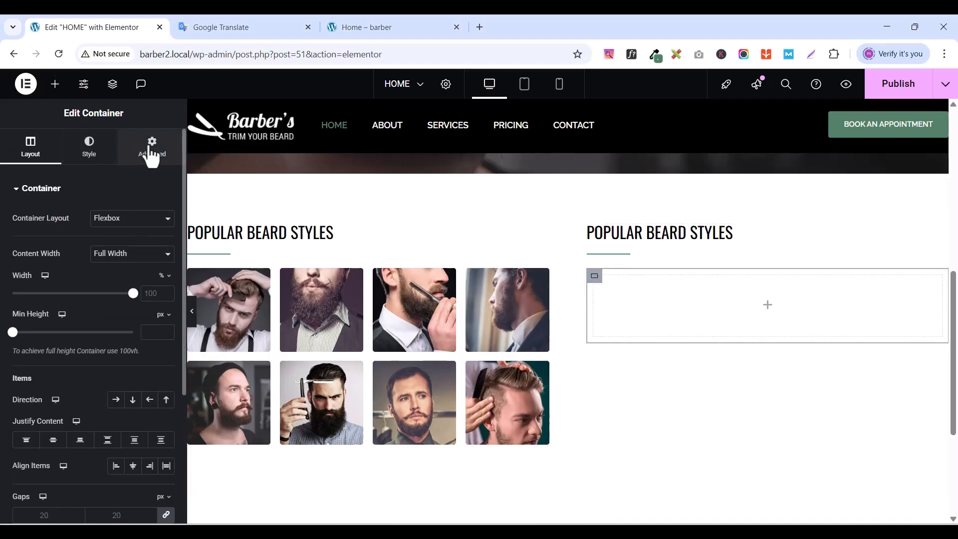
- Set the nested container's padding to 15 px top and bottom and 0 on the left and right
click(151, 147)
click(166, 280)
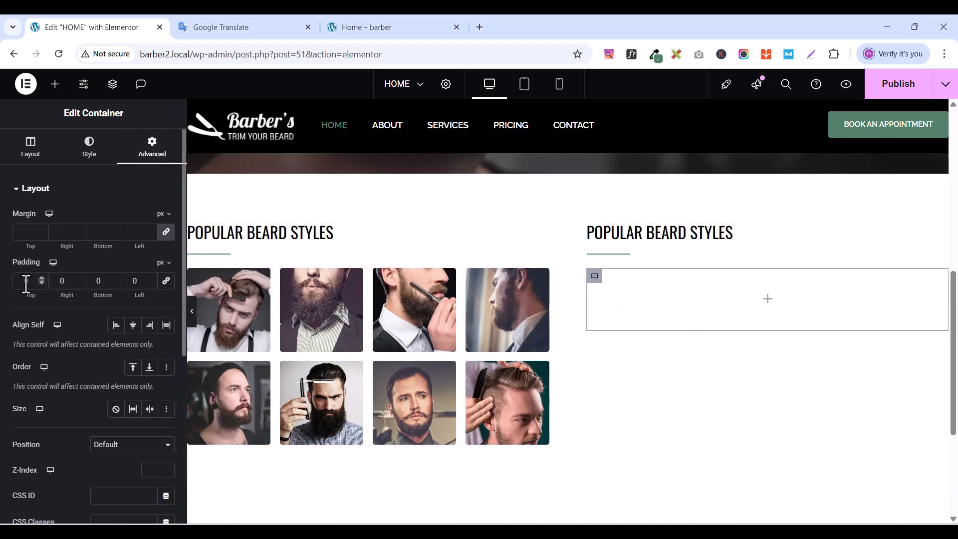
text(10)
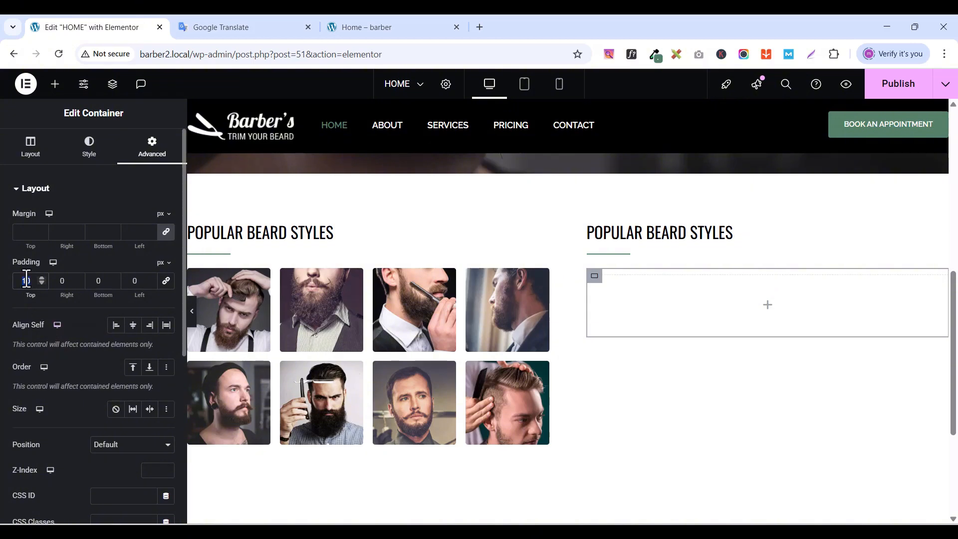
text(15)
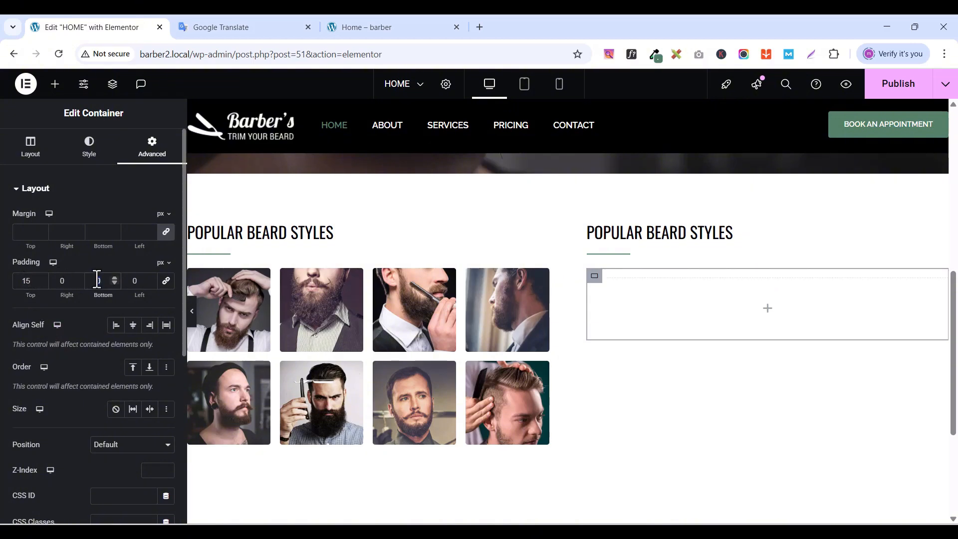
click(97, 280)
text(15)
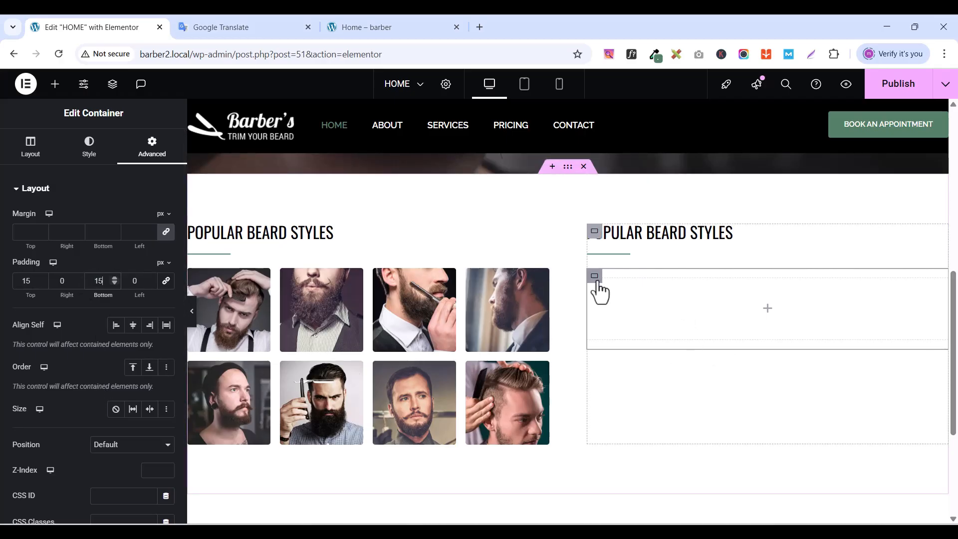
- Add a Heading widget inside the nested container below the second column's divider
click(55, 84)
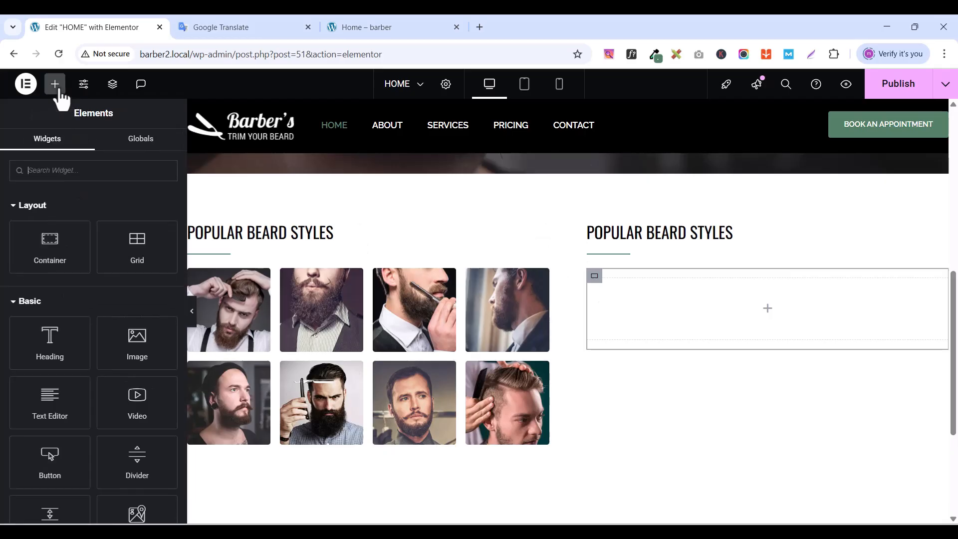
text(te)
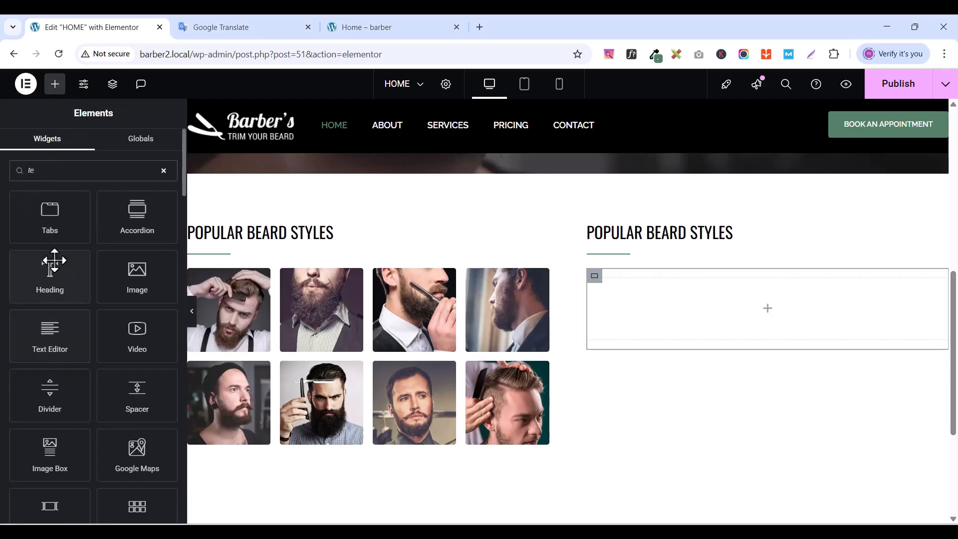
drag(47, 287, 737, 295)
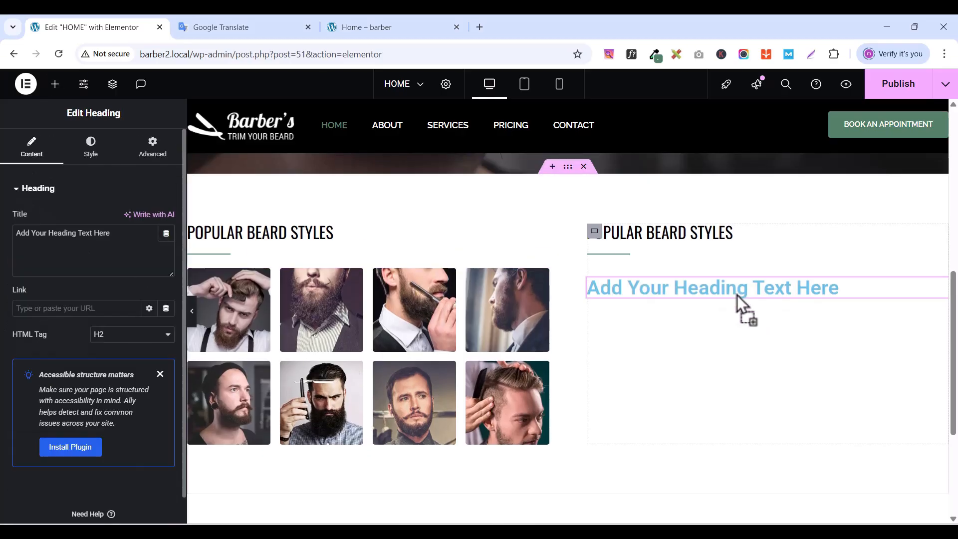
- Copy the text "Trim your Beard" from the reference page's price list and use it as the new heading's title
click(403, 26)
triple_click(513, 294)
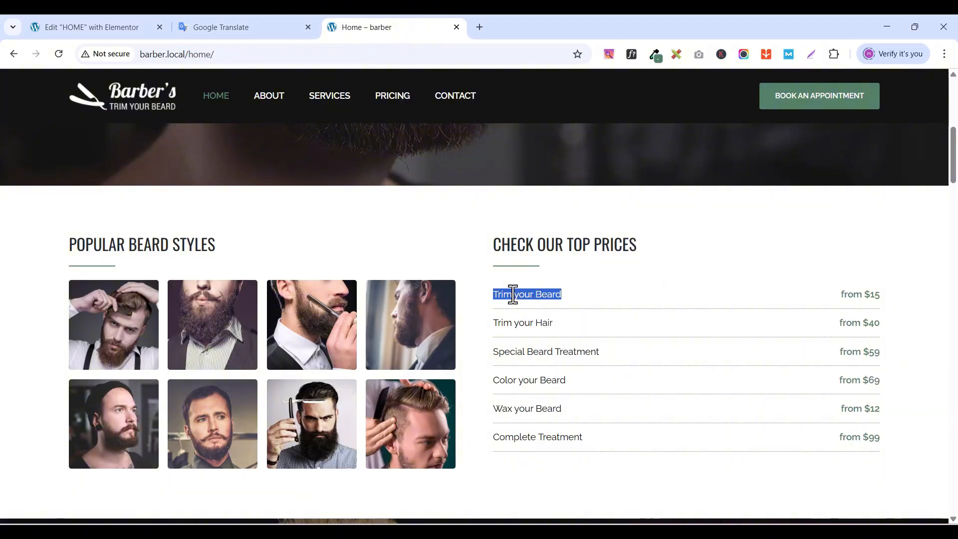
right_click(513, 294)
click(545, 310)
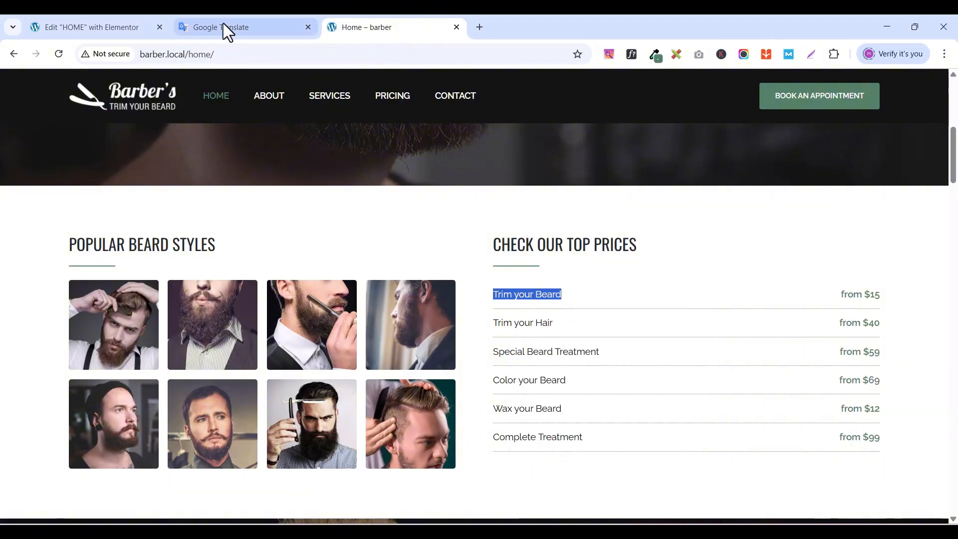
click(112, 29)
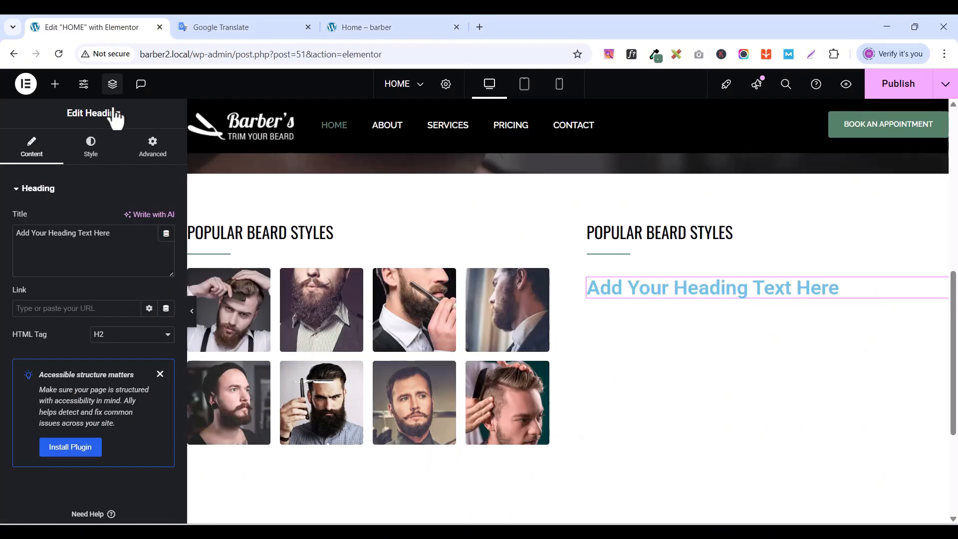
click(87, 239)
triple_click(87, 240)
key(ctrl+v)
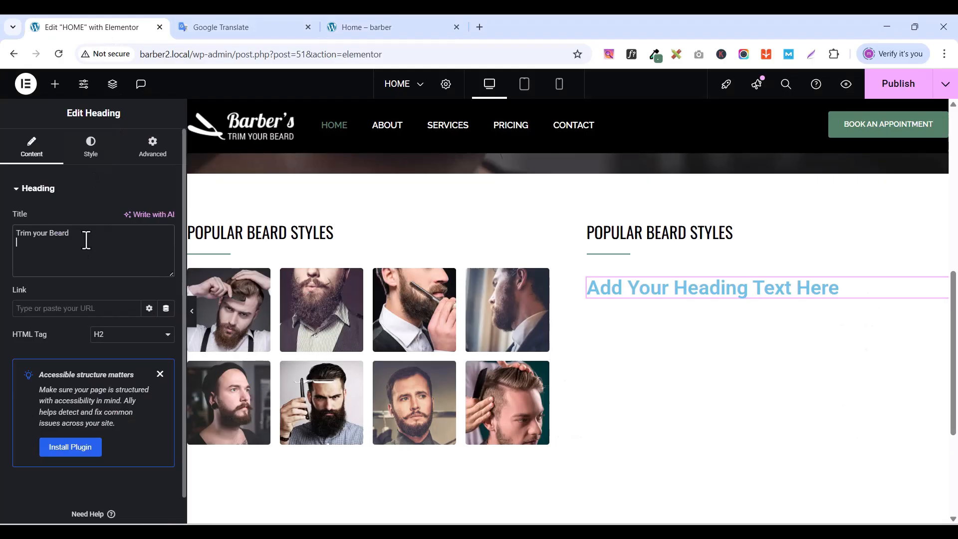
- Change the "Trim your Beard" heading's font family to Raleway
click(88, 144)
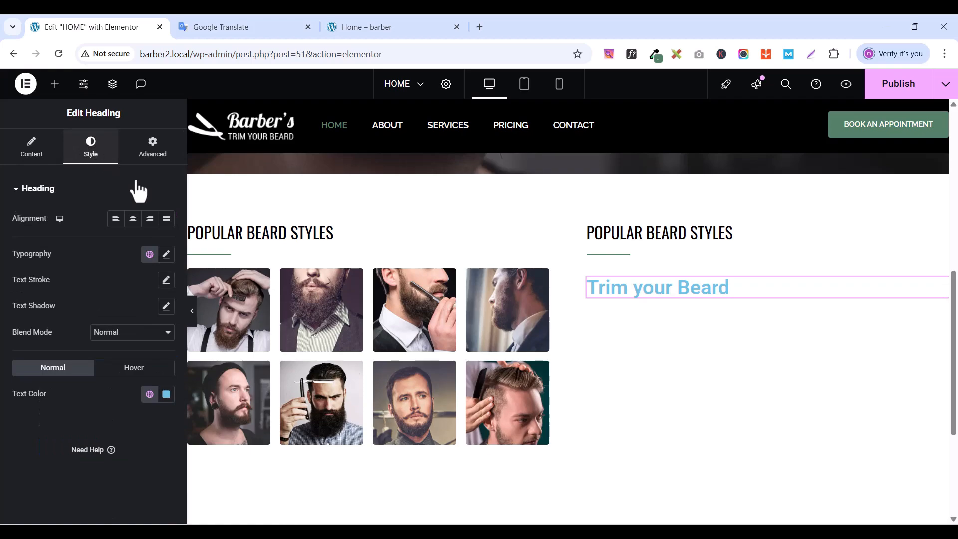
click(166, 255)
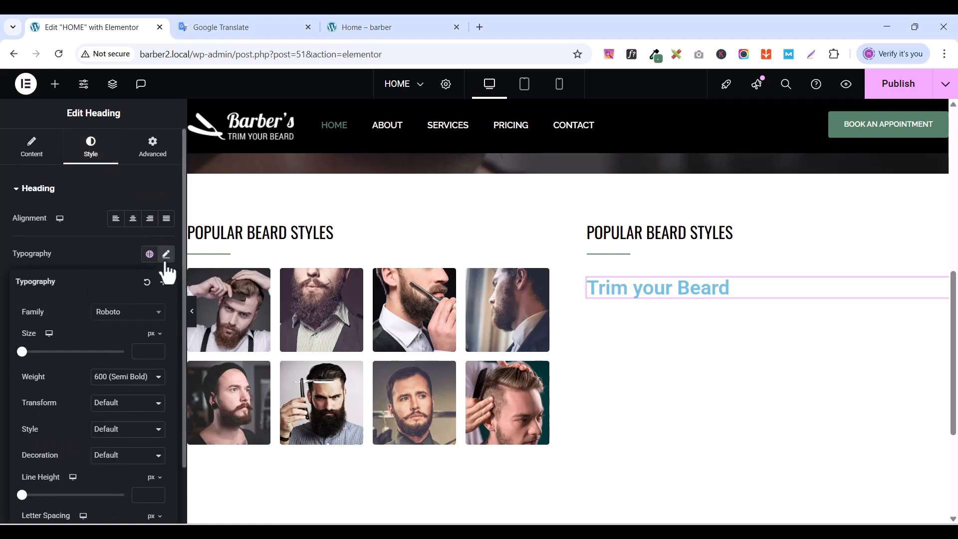
click(126, 314)
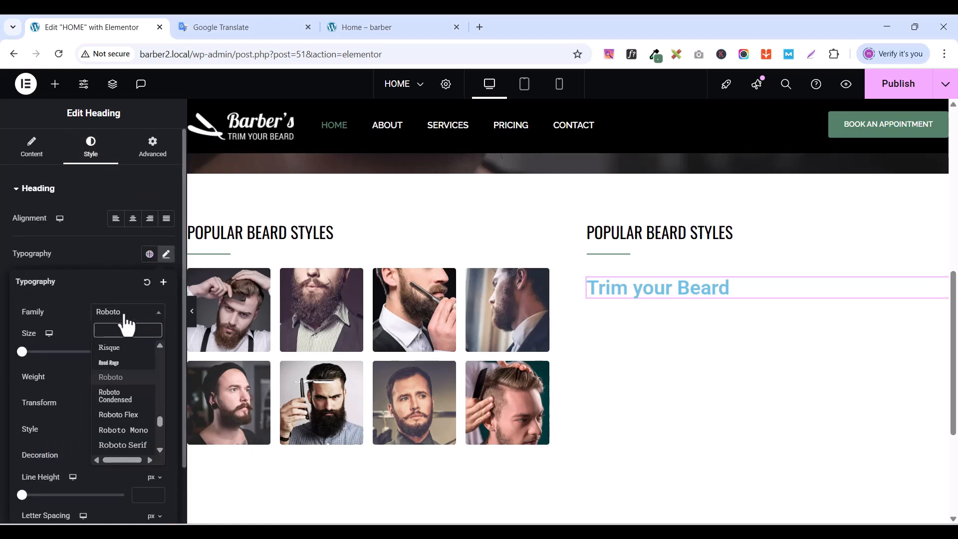
text(ral)
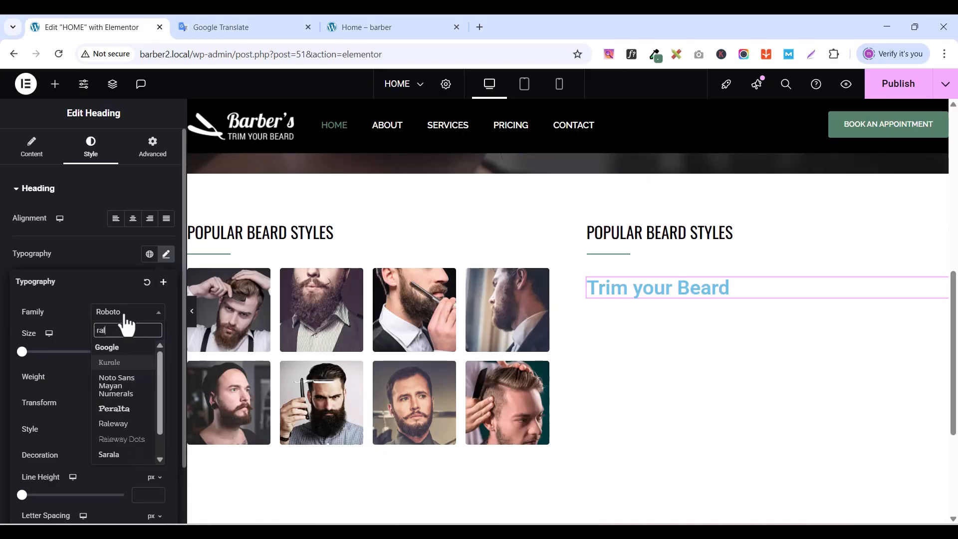
text(e)
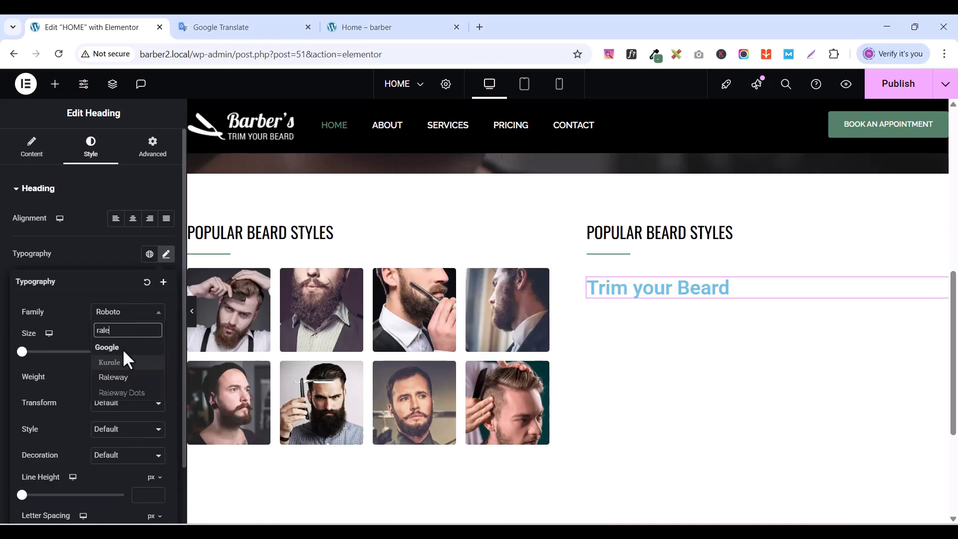
click(119, 381)
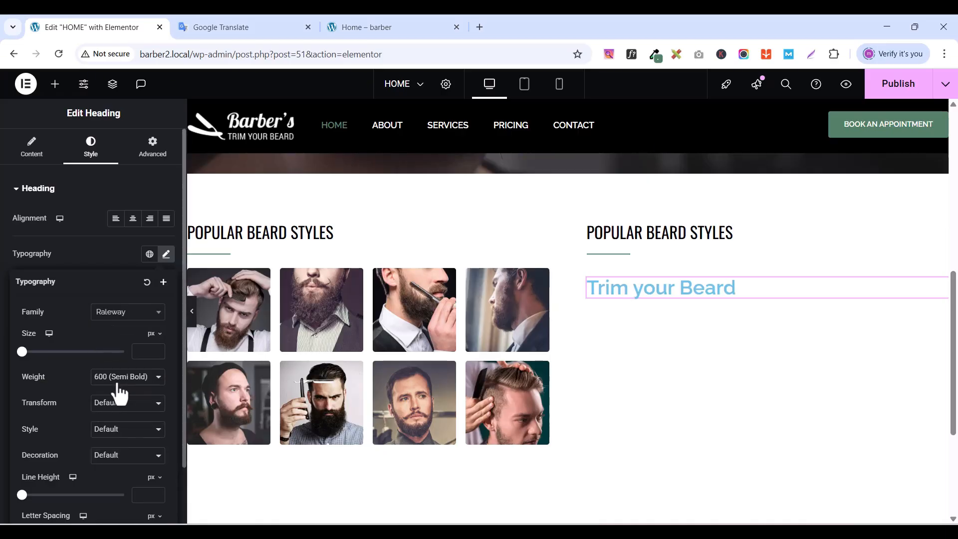
- Set the "Trim your Beard" heading's font size to 15 px and its weight to 400 (Normal)
click(158, 349)
click(158, 349)
click(158, 349)
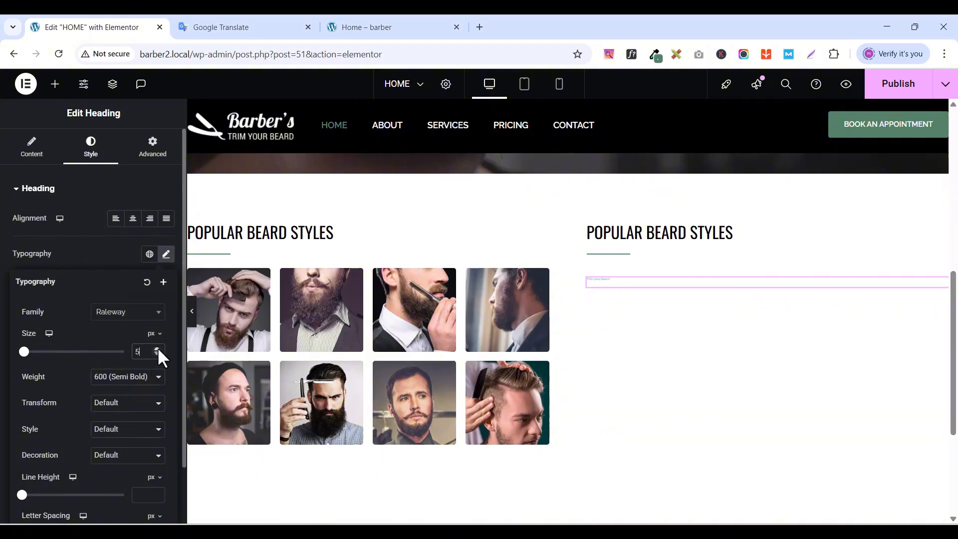
click(158, 349)
click(158, 348)
click(157, 349)
click(158, 348)
click(157, 349)
click(158, 349)
click(157, 349)
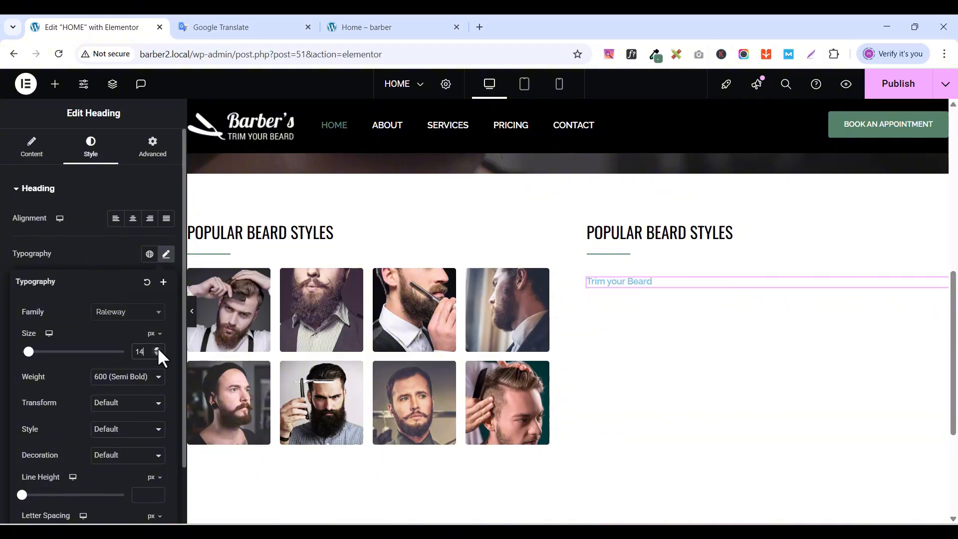
click(158, 349)
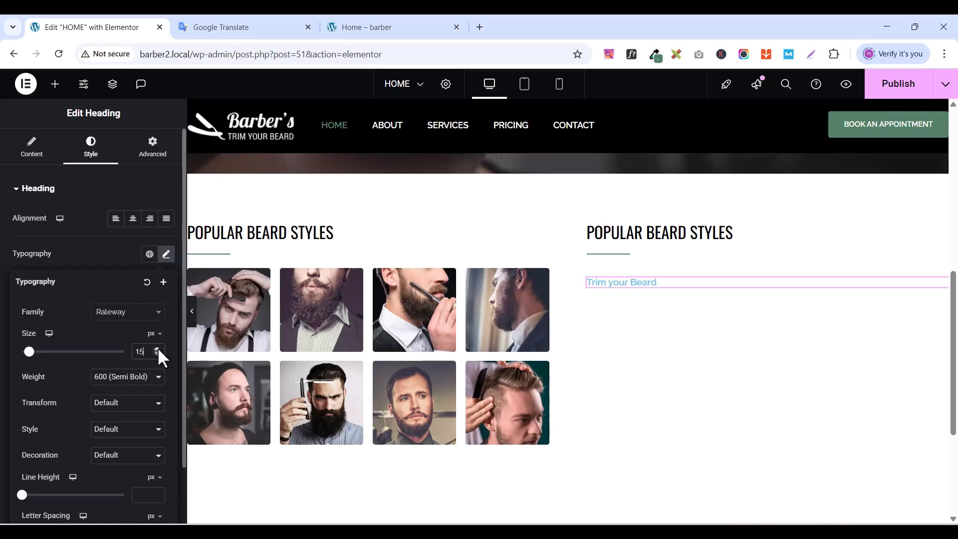
click(107, 385)
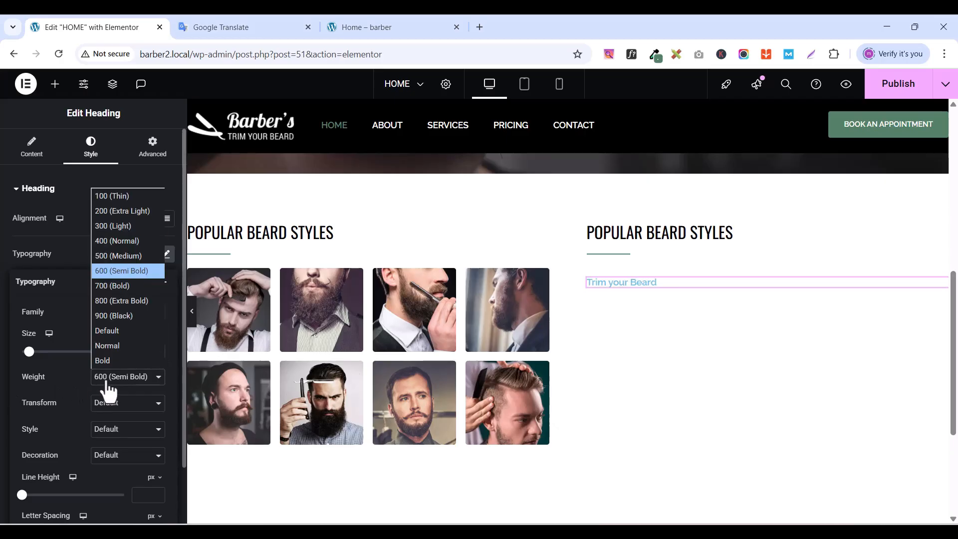
click(118, 247)
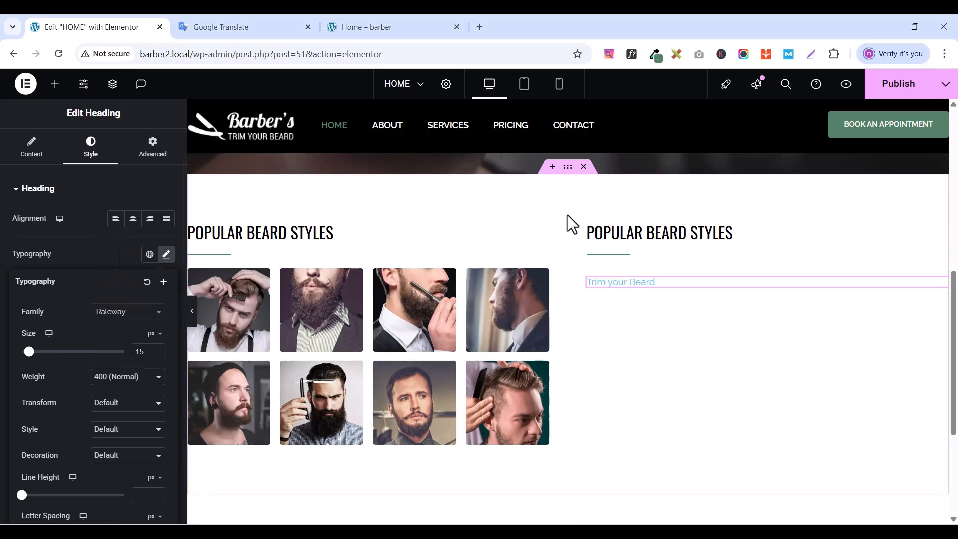
click(101, 252)
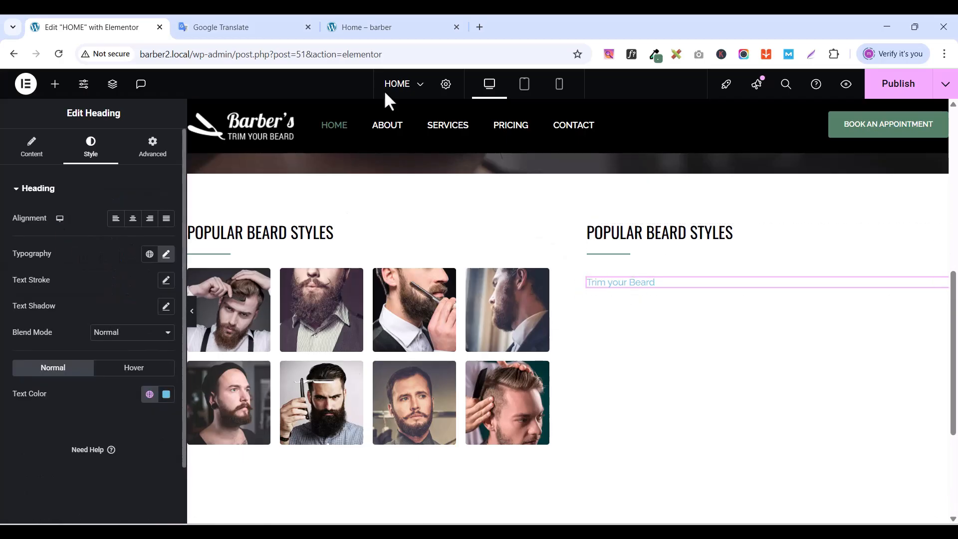
- Set the "Trim your Beard" heading's text color to the near-black #181919, following the reference page
click(383, 27)
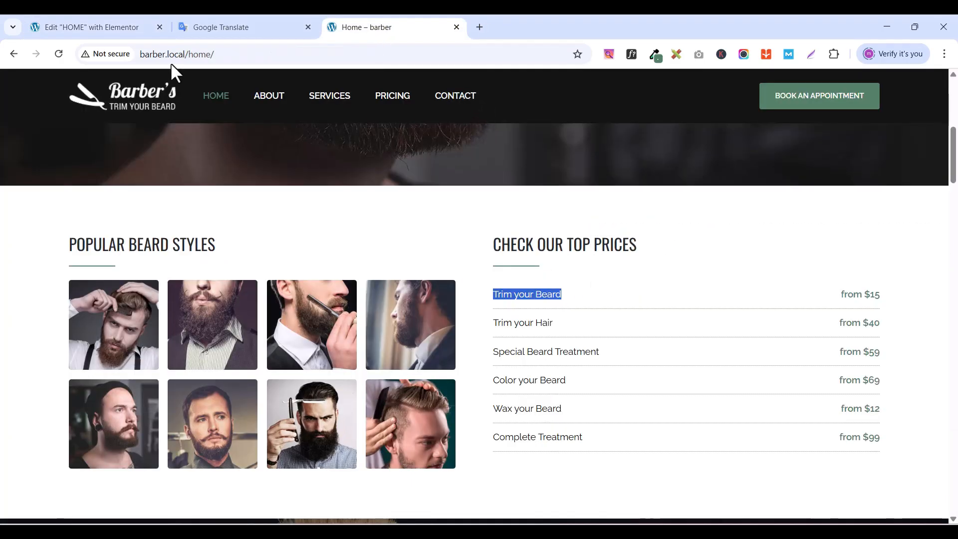
click(115, 31)
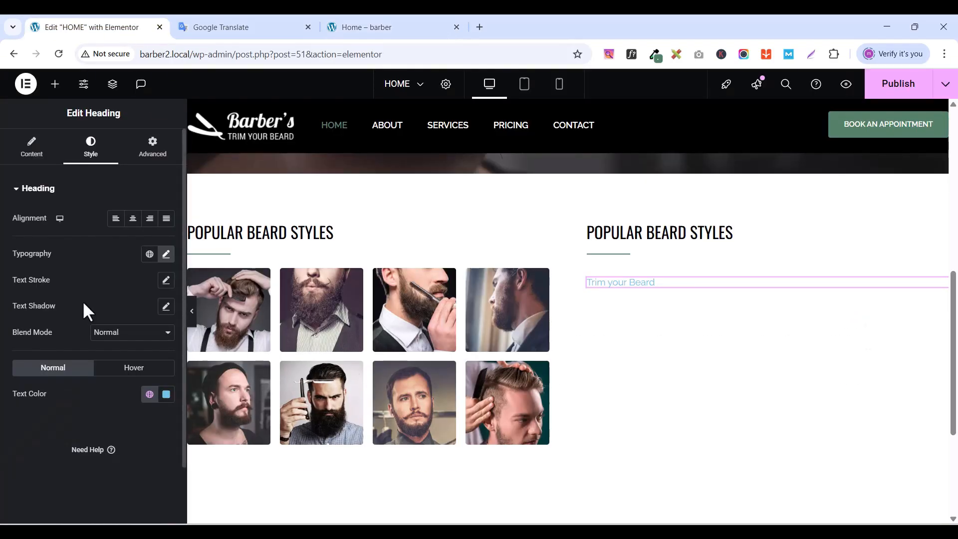
click(150, 395)
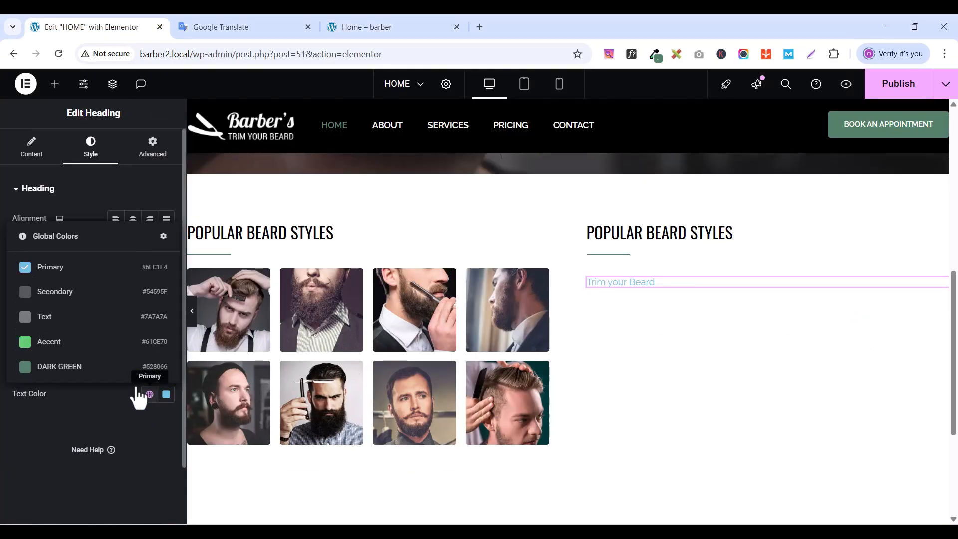
click(61, 293)
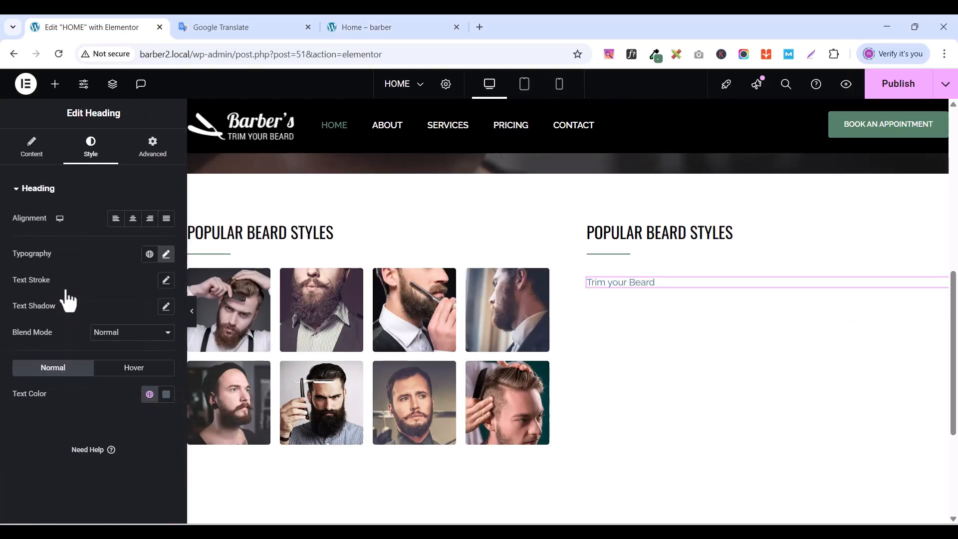
click(165, 392)
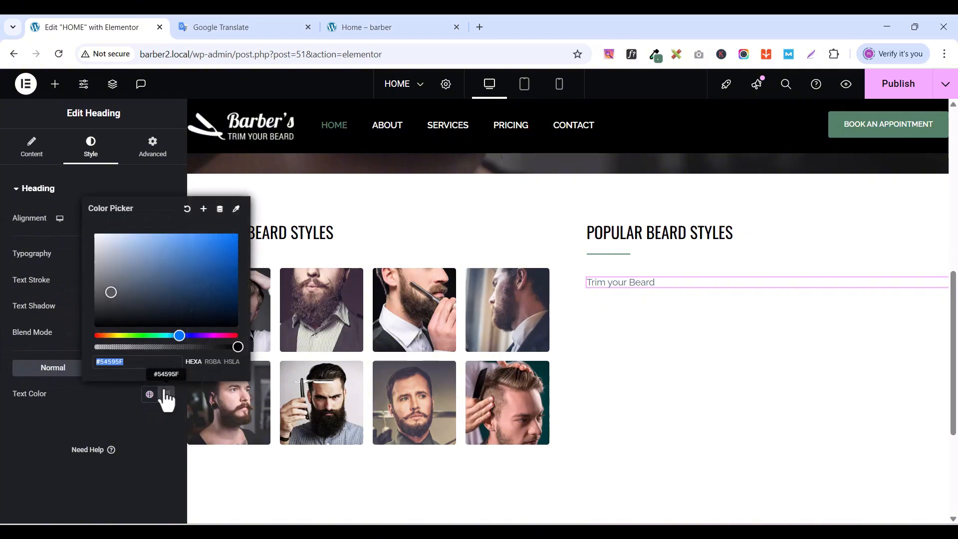
click(110, 297)
drag(109, 299, 97, 318)
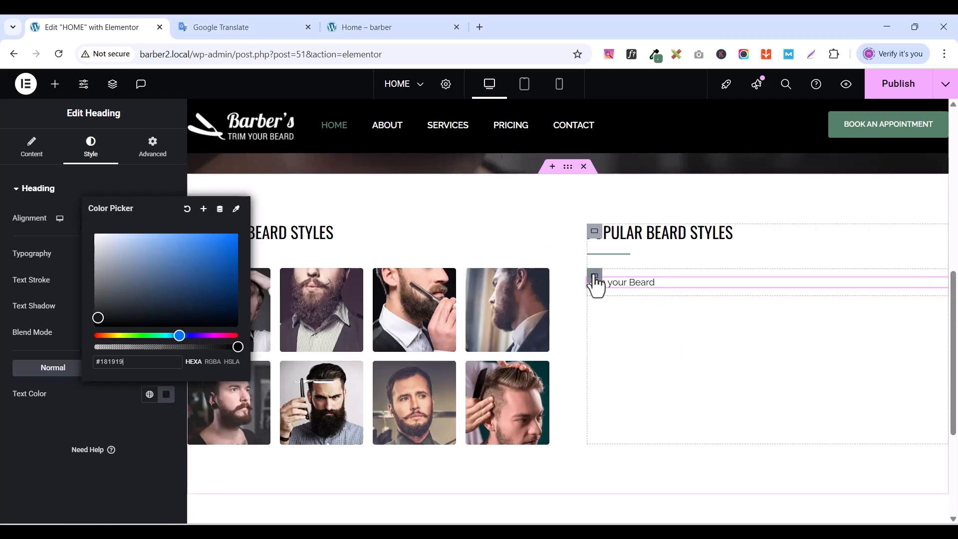
- Duplicate the "Trim your Beard" heading and replace the copy's title with "from $15" copied from the reference page's price list
right_click(937, 297)
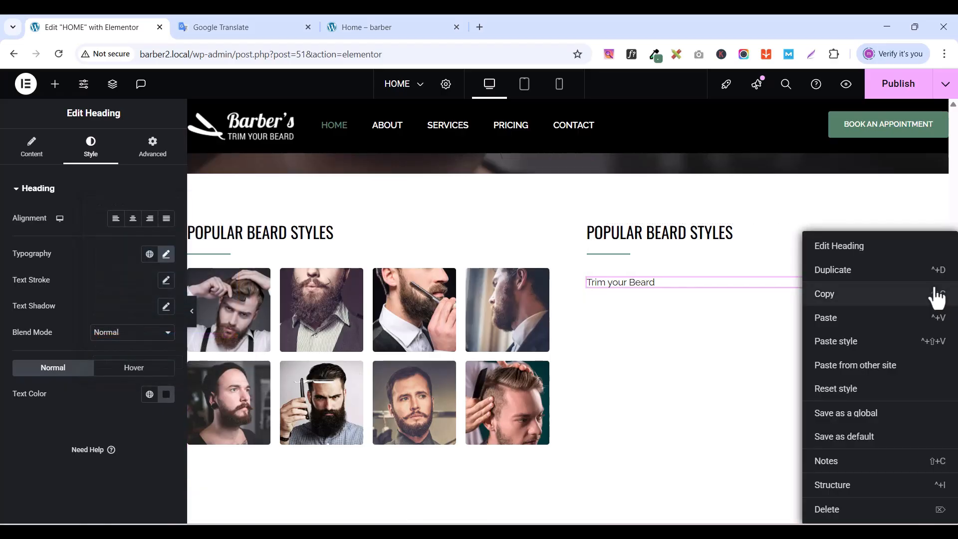
click(845, 270)
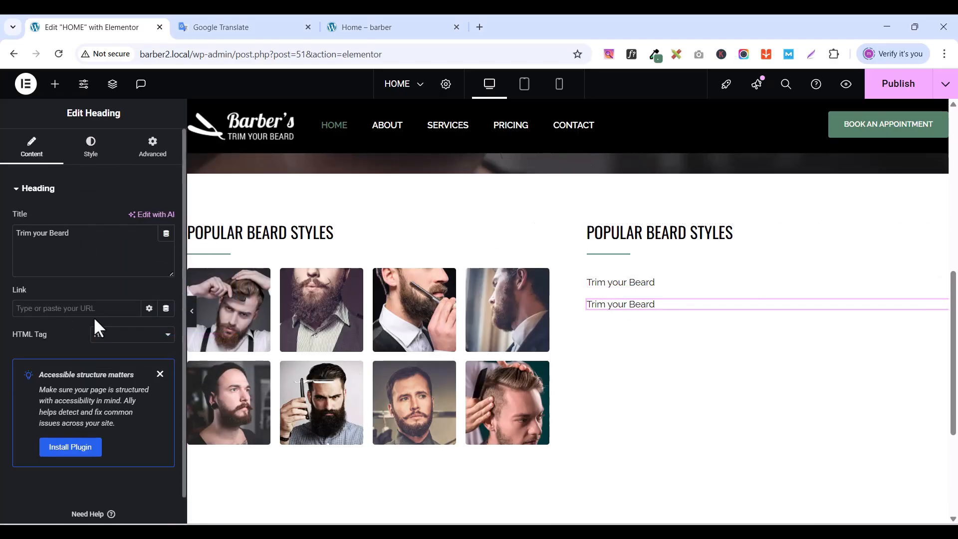
click(387, 25)
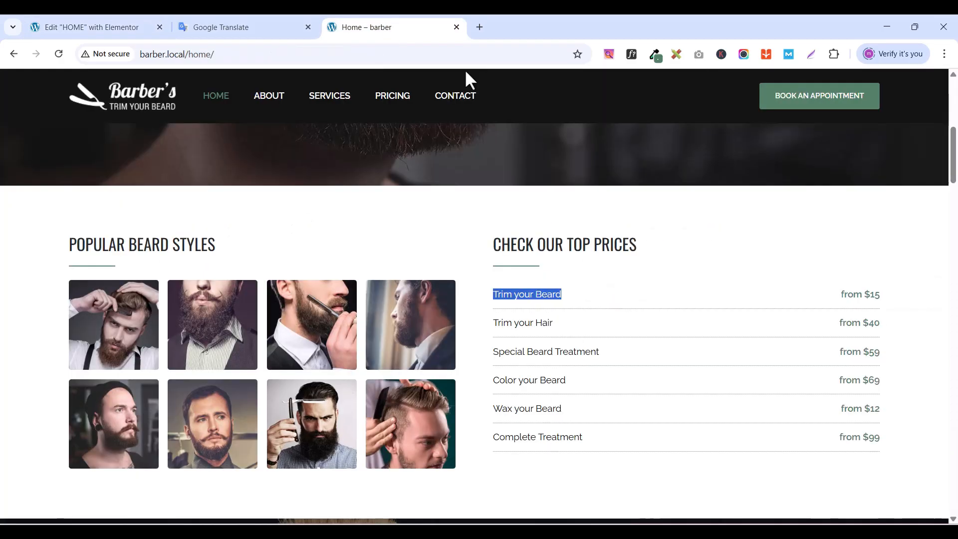
triple_click(860, 295)
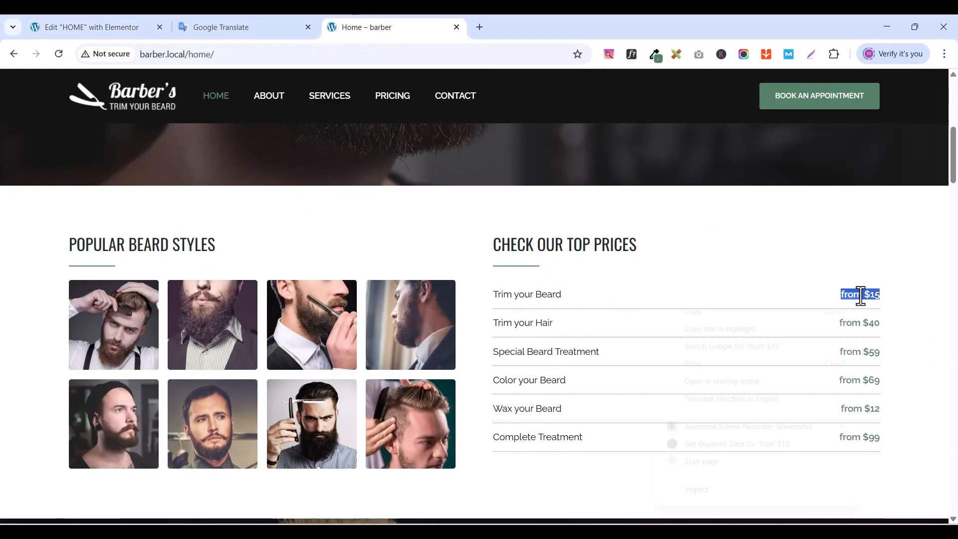
right_click(860, 295)
click(734, 317)
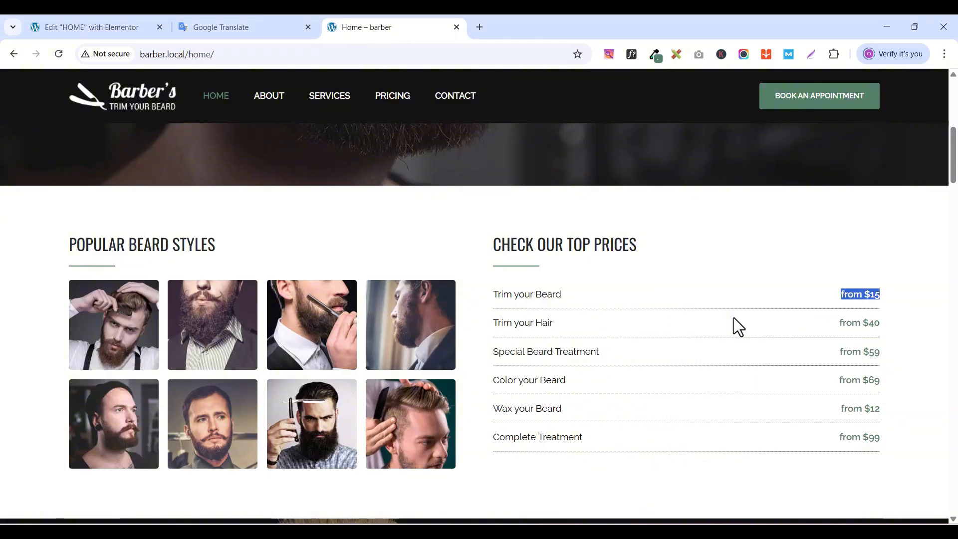
click(75, 25)
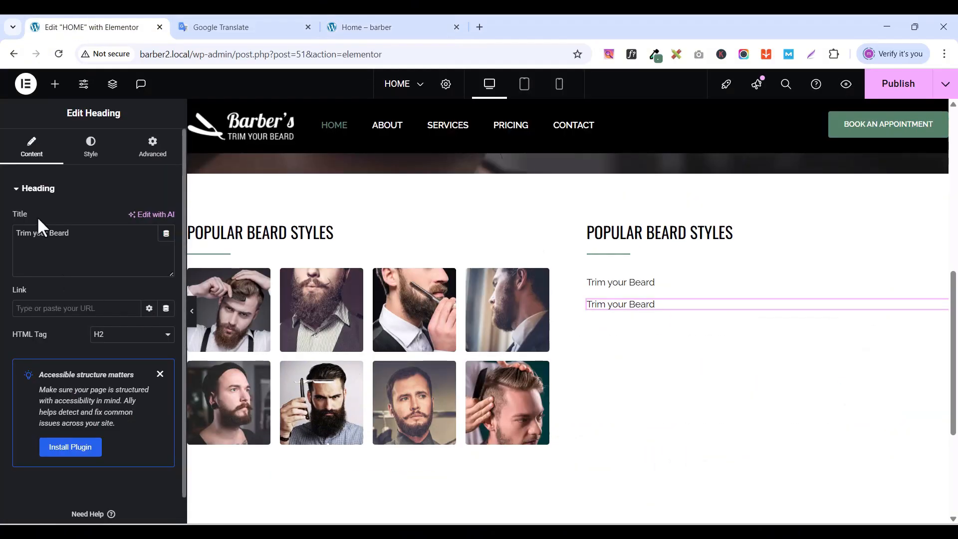
triple_click(40, 235)
key(ctrl+v)
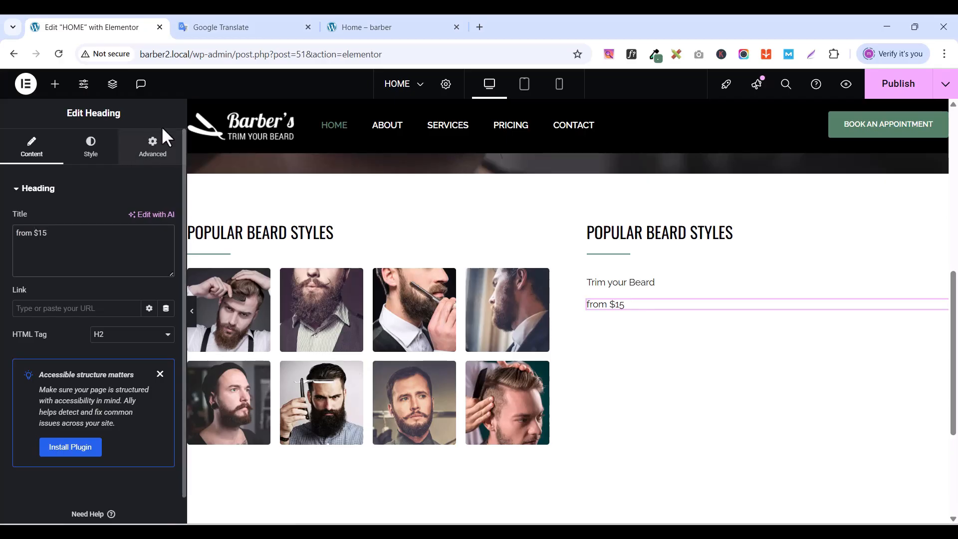
- Set the "from $15" heading's font weight to 600 (Semi Bold) and its text color to the global DARK GREEN
click(90, 145)
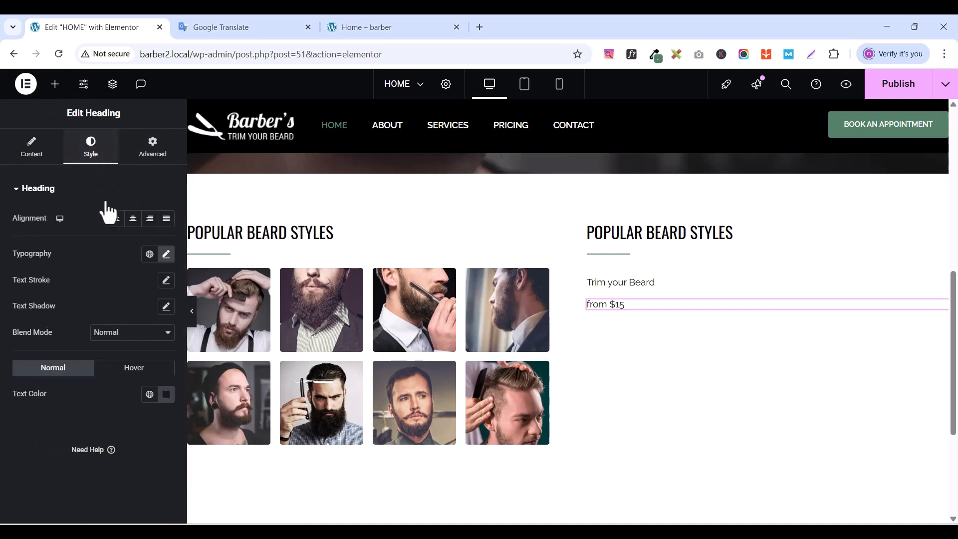
click(166, 254)
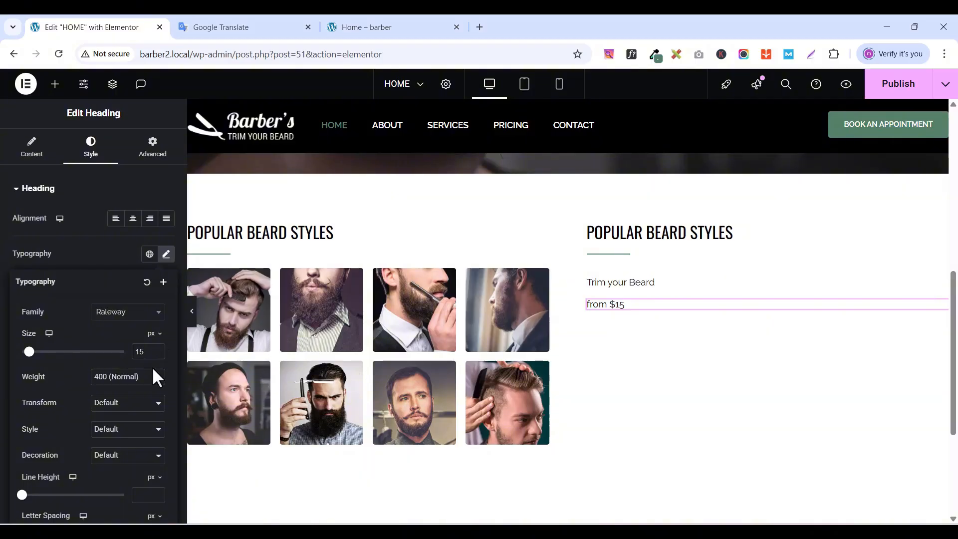
click(148, 381)
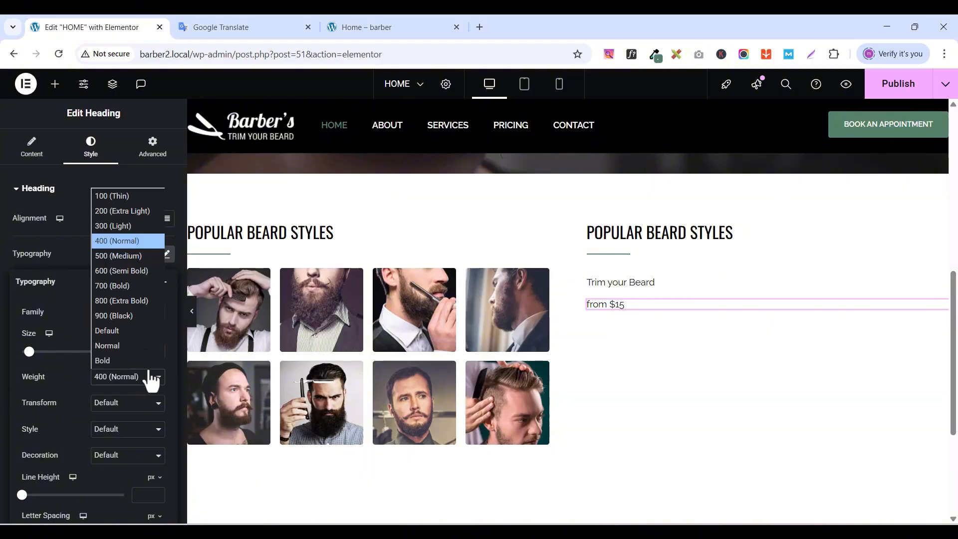
click(129, 270)
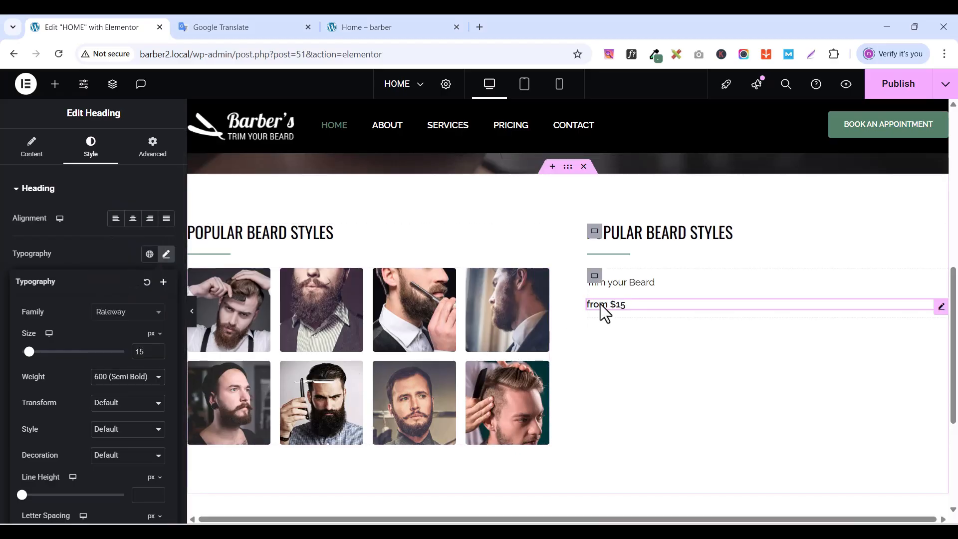
click(70, 251)
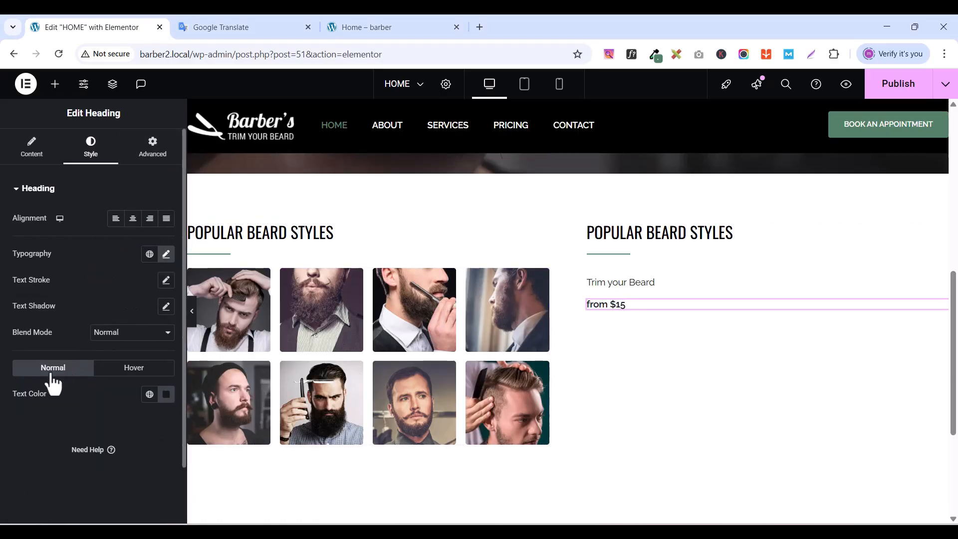
click(150, 394)
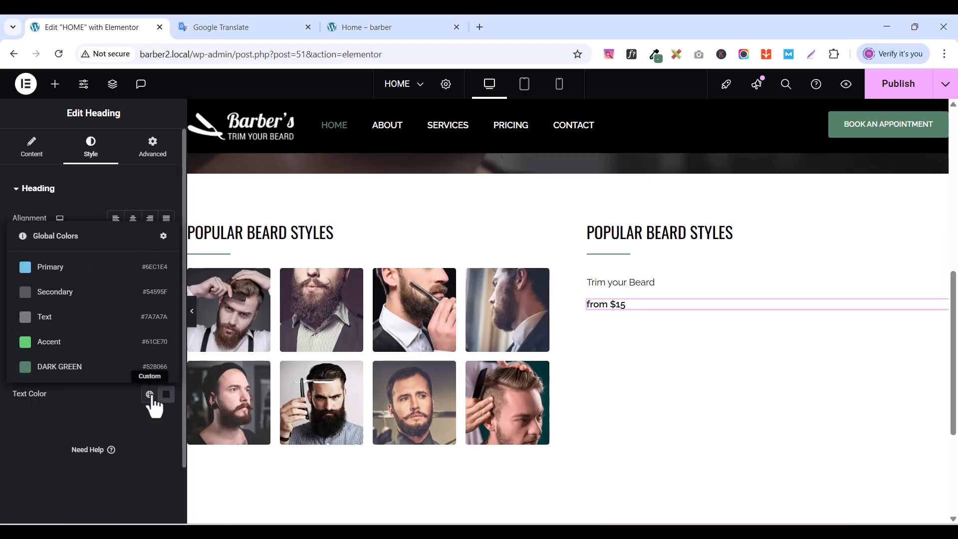
click(68, 368)
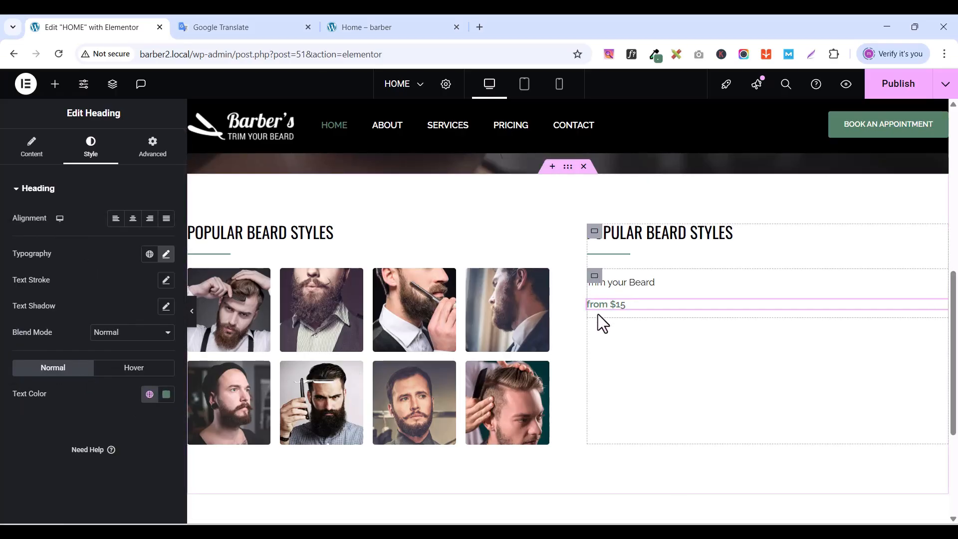
- Arrange the price row container's items in a horizontal row with Space Between justification
click(594, 277)
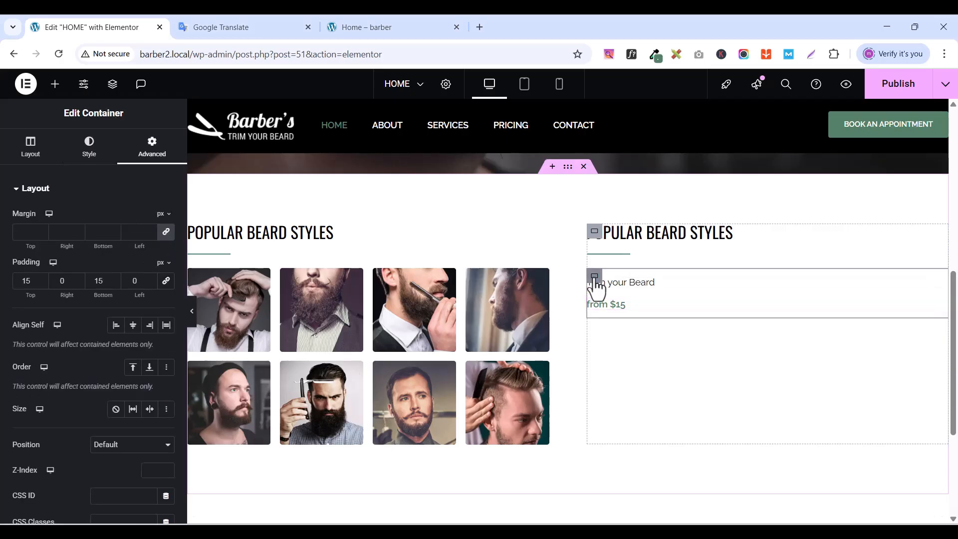
click(29, 149)
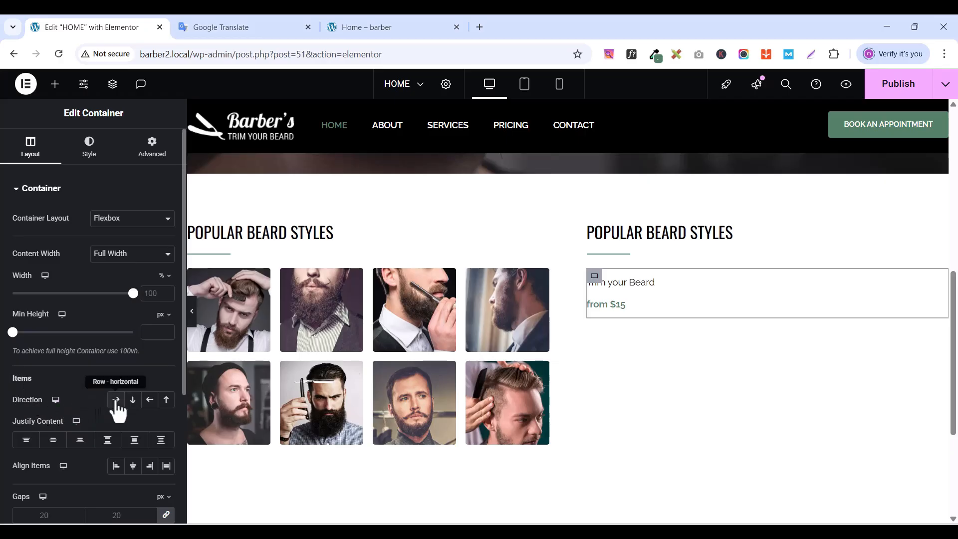
click(116, 400)
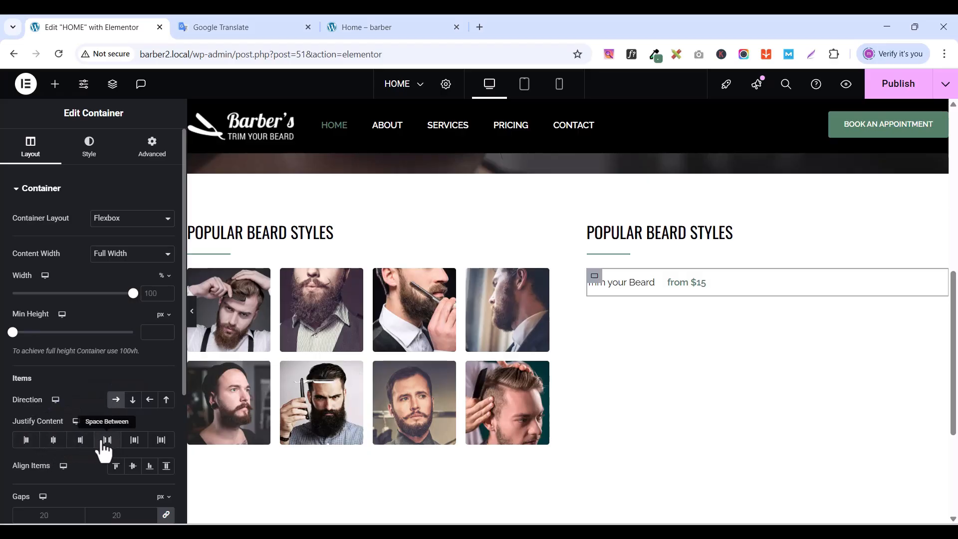
click(106, 440)
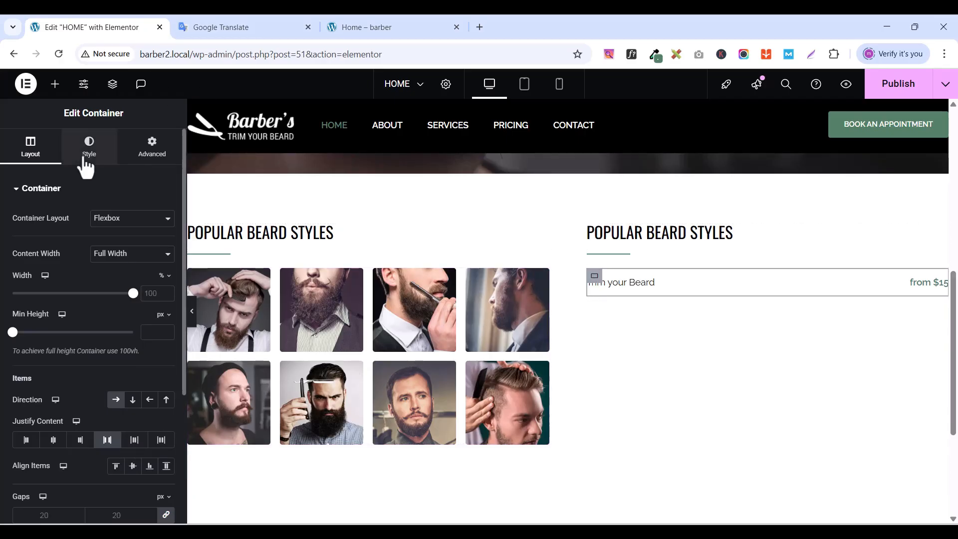
- Give the price row container a Dotted border with a width of 1 px on all sides
click(85, 167)
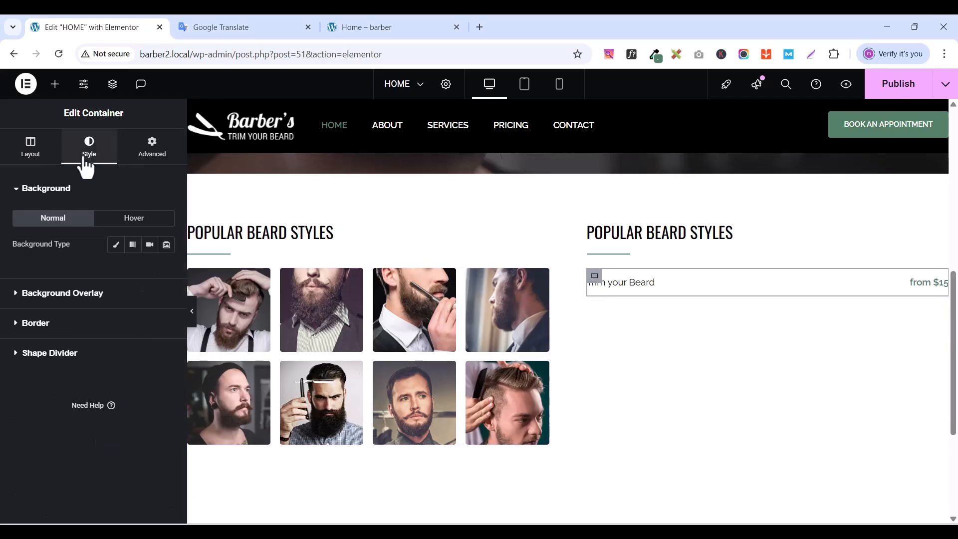
click(16, 188)
click(16, 252)
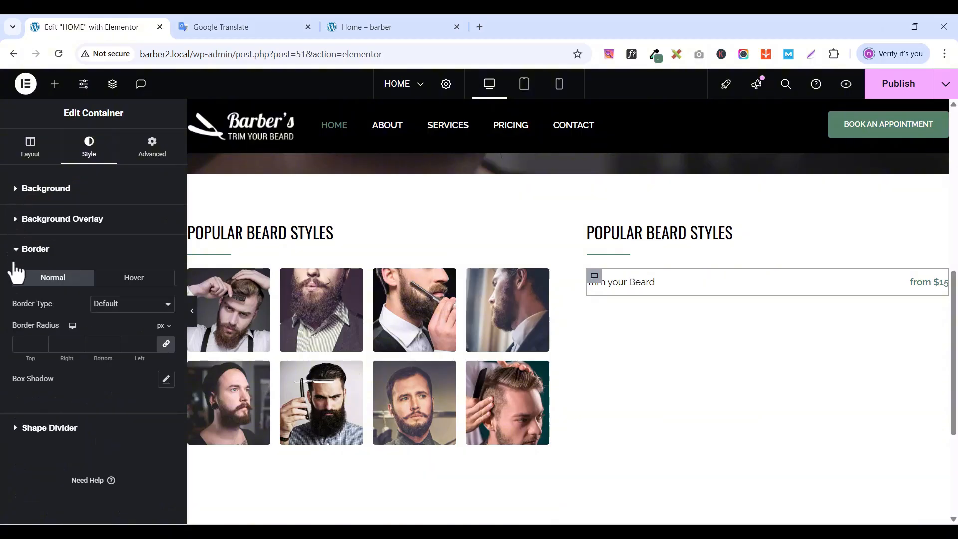
click(132, 310)
click(110, 345)
click(113, 346)
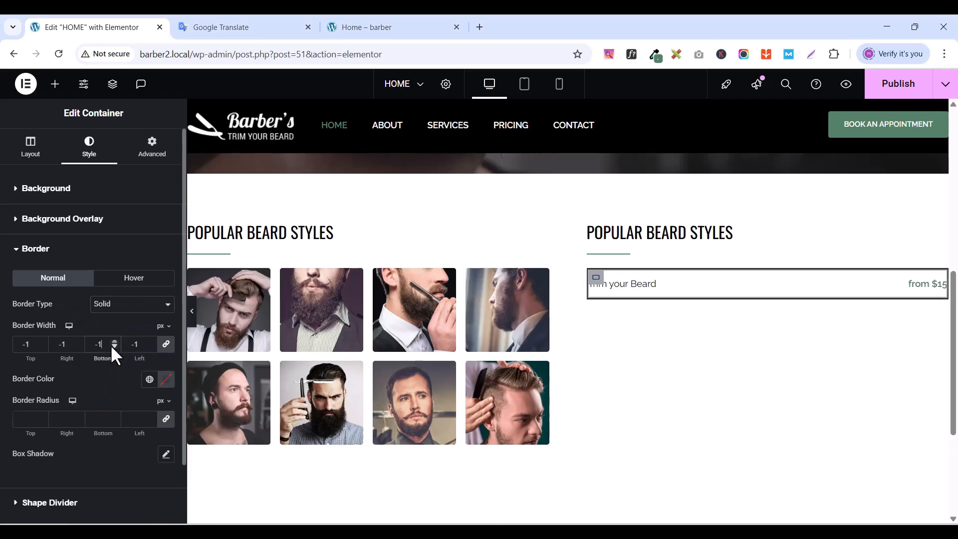
double_click(24, 344)
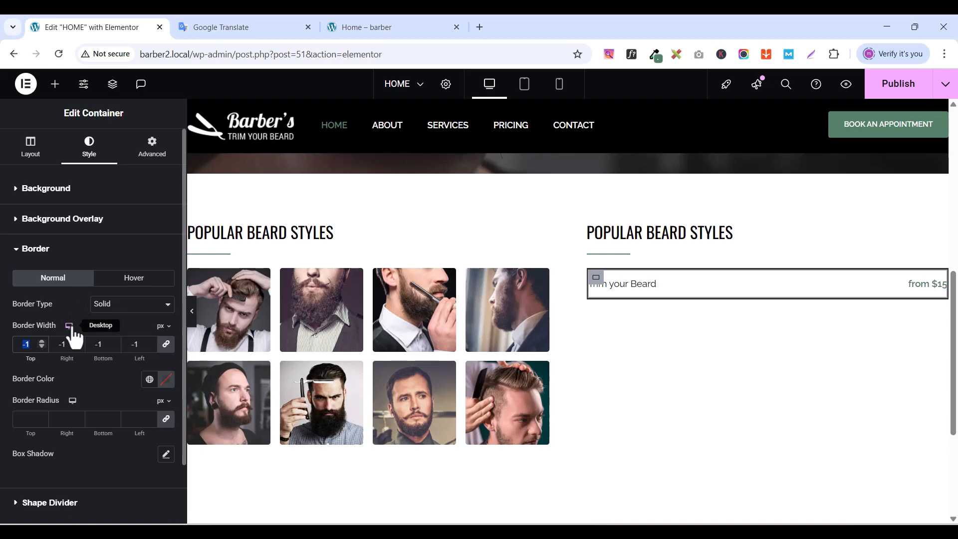
text(1)
click(108, 303)
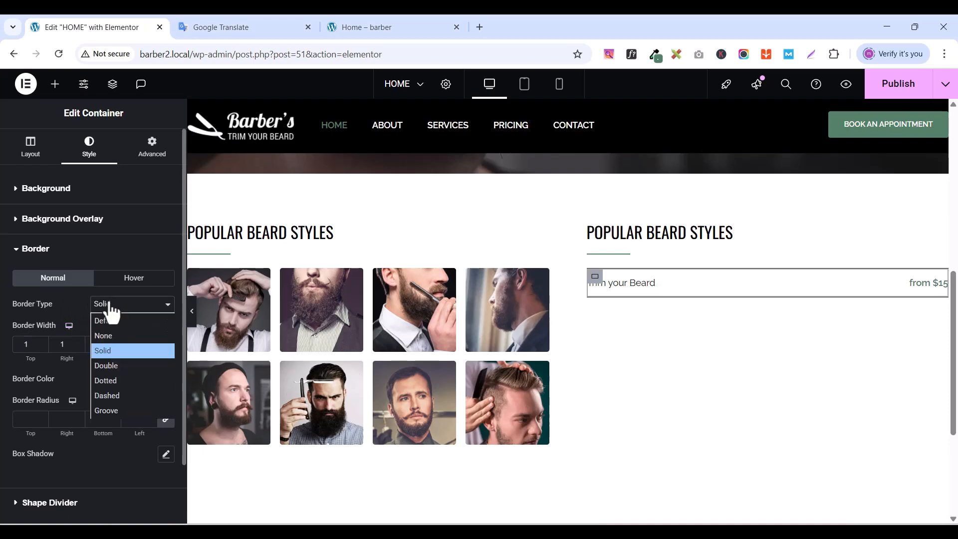
click(115, 379)
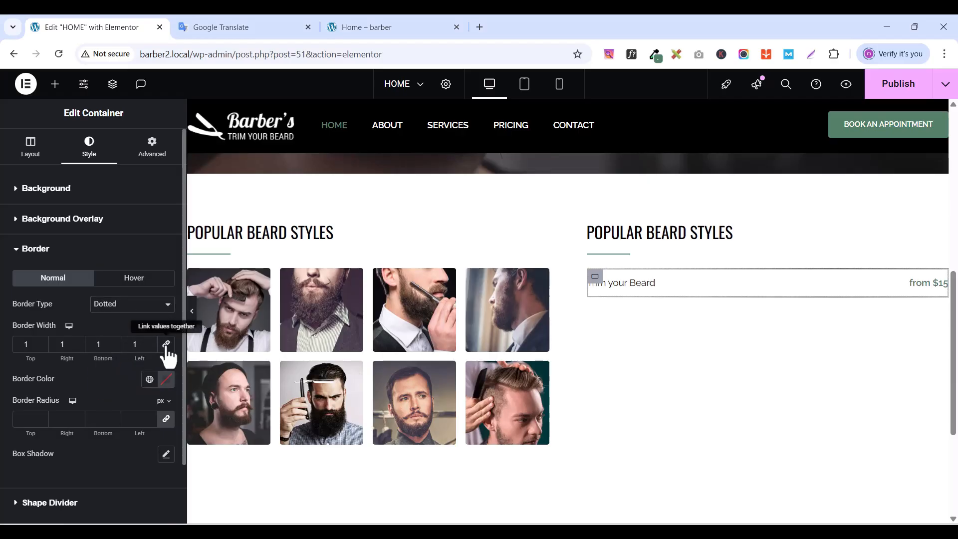
- Set the price row's top, right and left border widths to 0, keeping only the 1 px bottom border
double_click(23, 344)
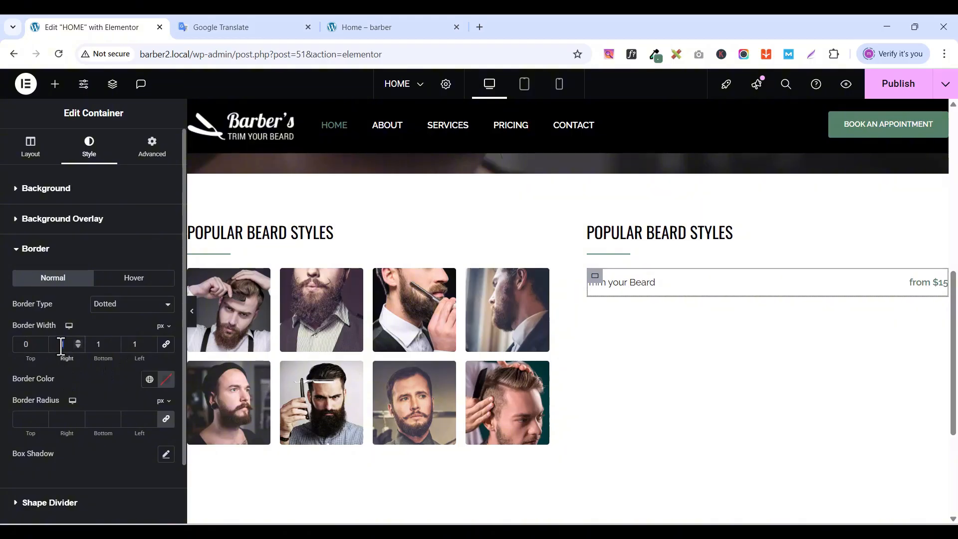
text(0)
double_click(138, 344)
key(BackSpace)
text(0)
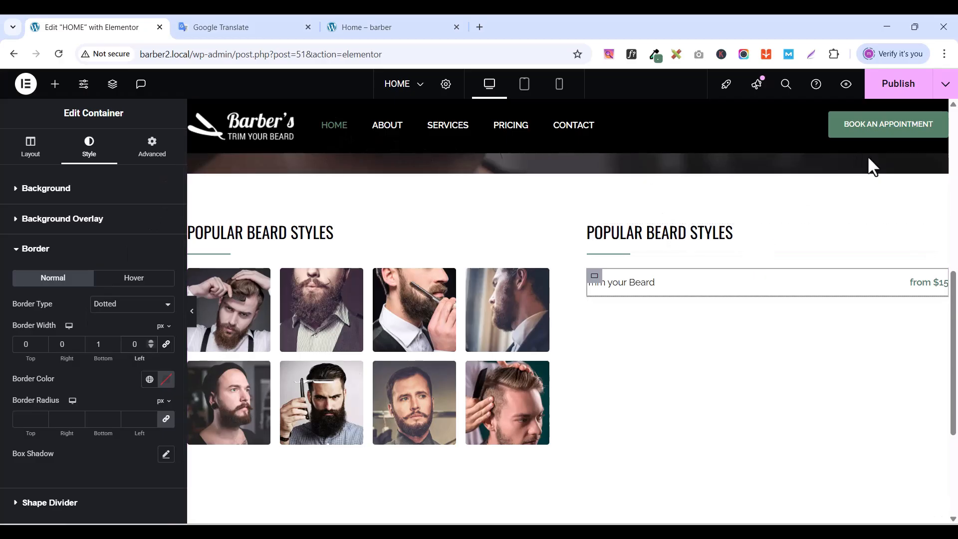
- Publish the page and duplicate the "Trim your Beard" price row container
click(895, 92)
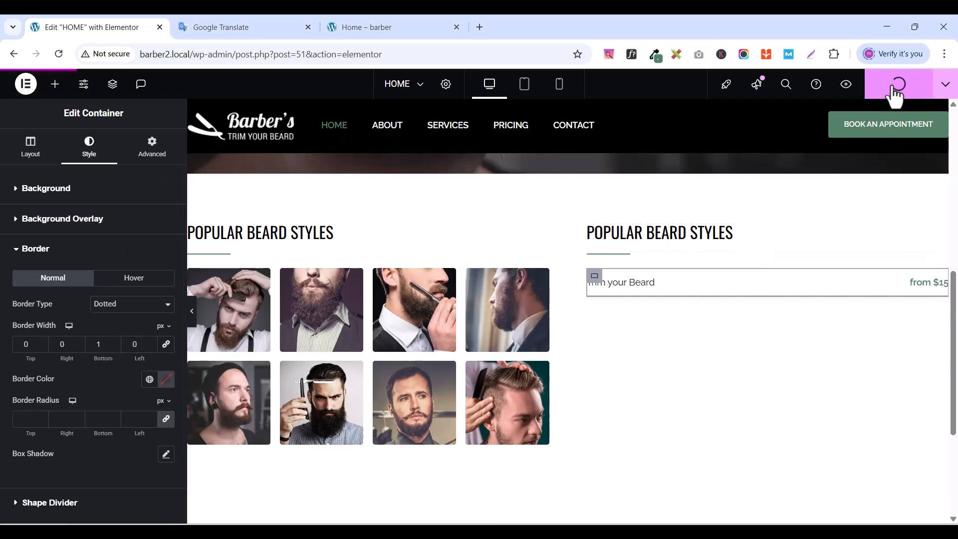
right_click(594, 278)
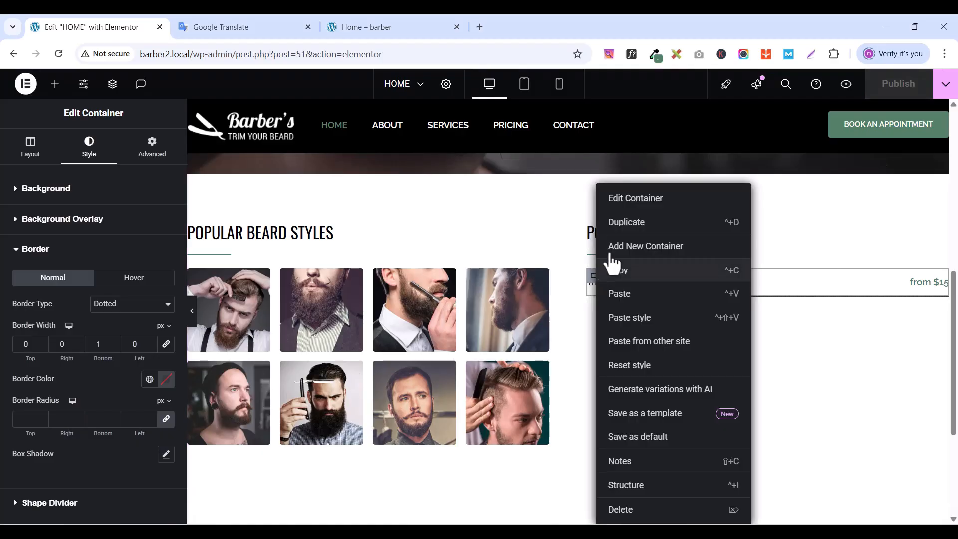
click(630, 223)
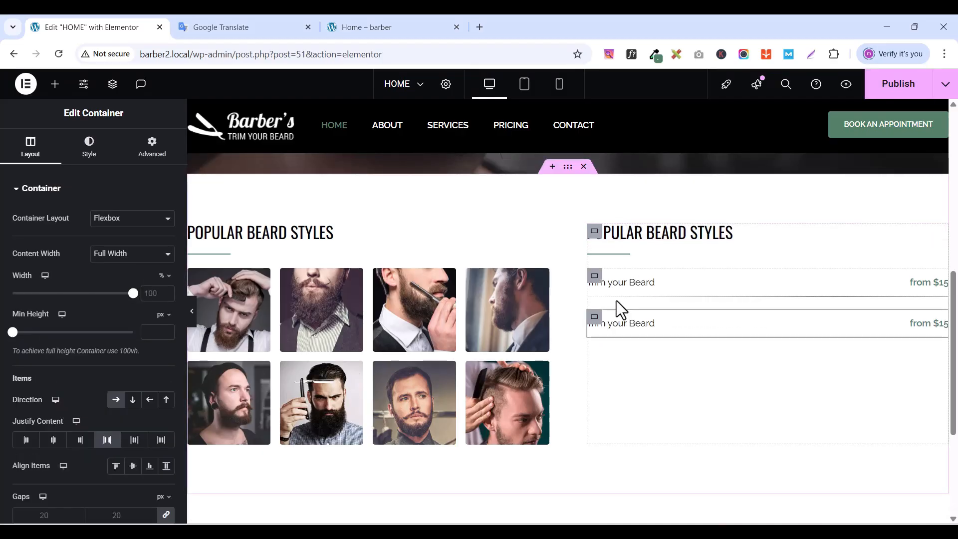
- Duplicate the second "Trim your Beard" price row container to add a third row
right_click(597, 322)
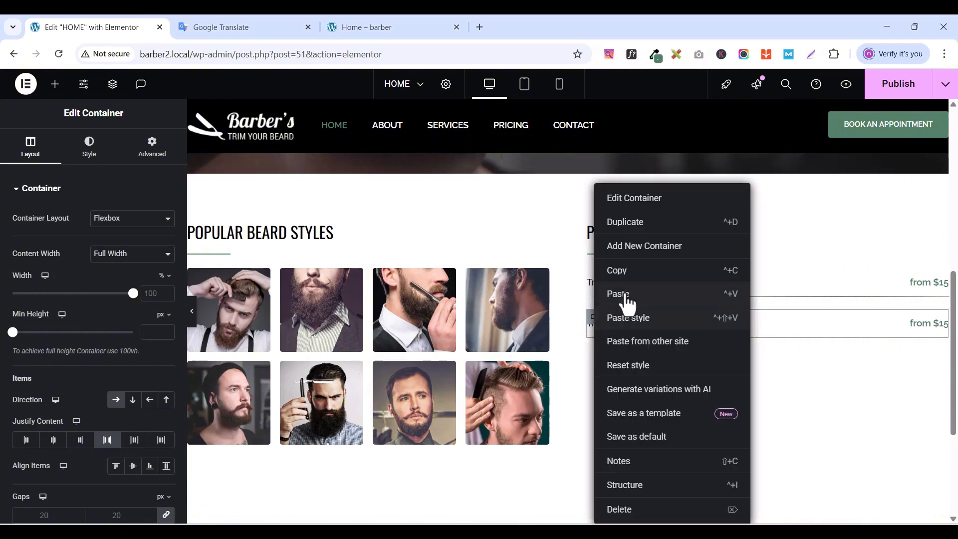
click(630, 223)
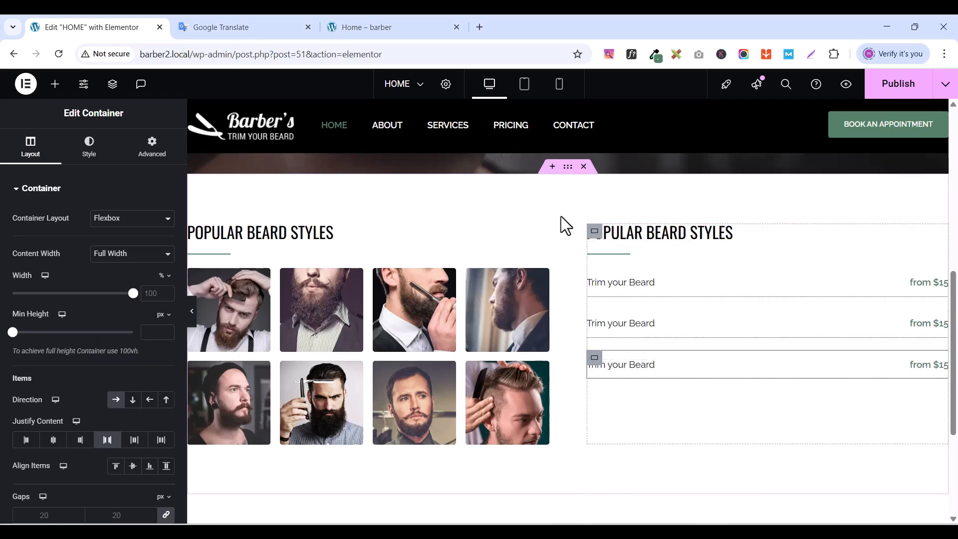
- Set the gaps of the container holding all the price rows to 0 and publish the page
click(108, 89)
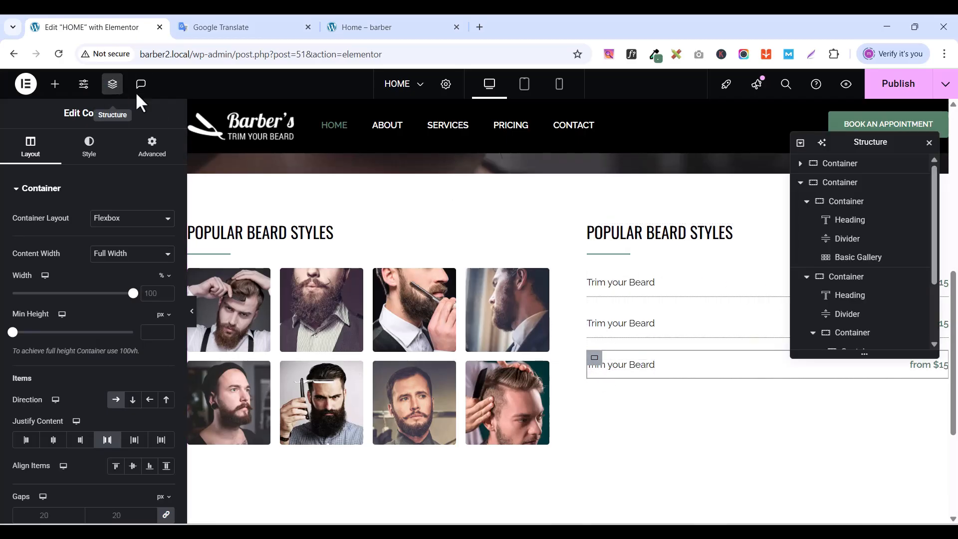
scroll(864, 275, down, 3)
scroll(868, 294, down, 1)
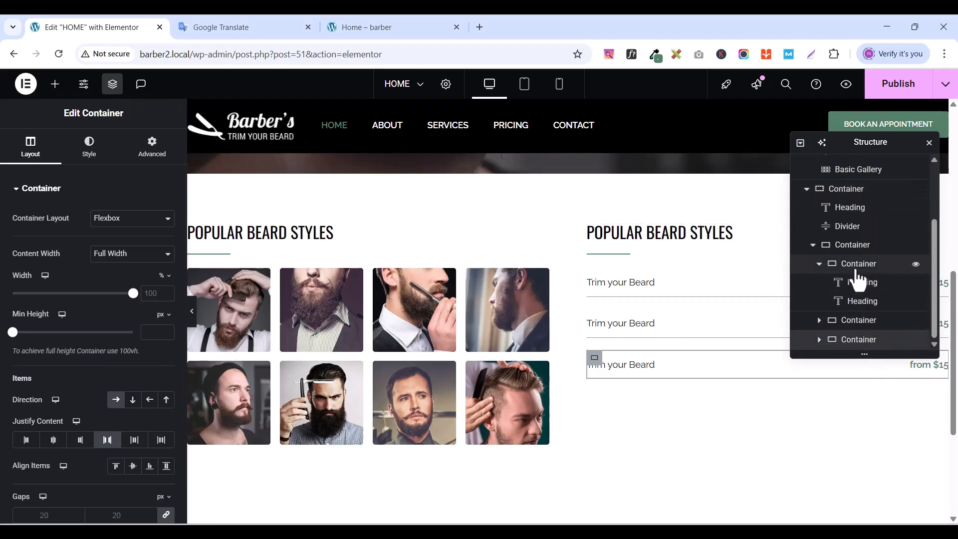
click(853, 246)
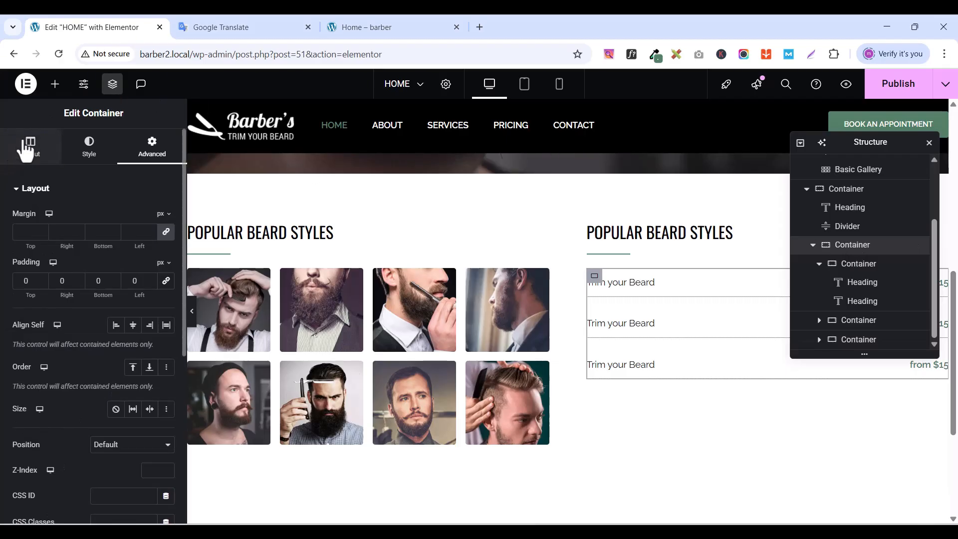
click(27, 149)
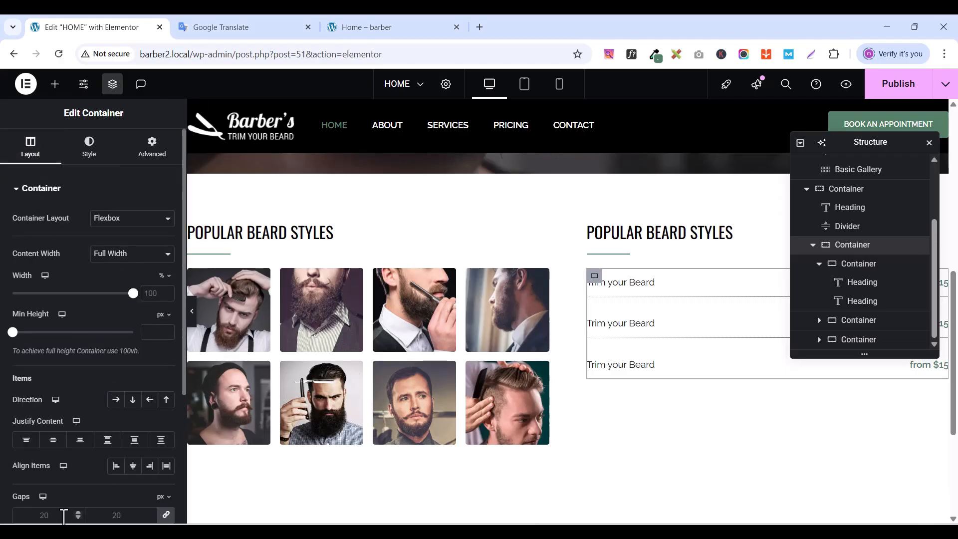
key(BackSpace)
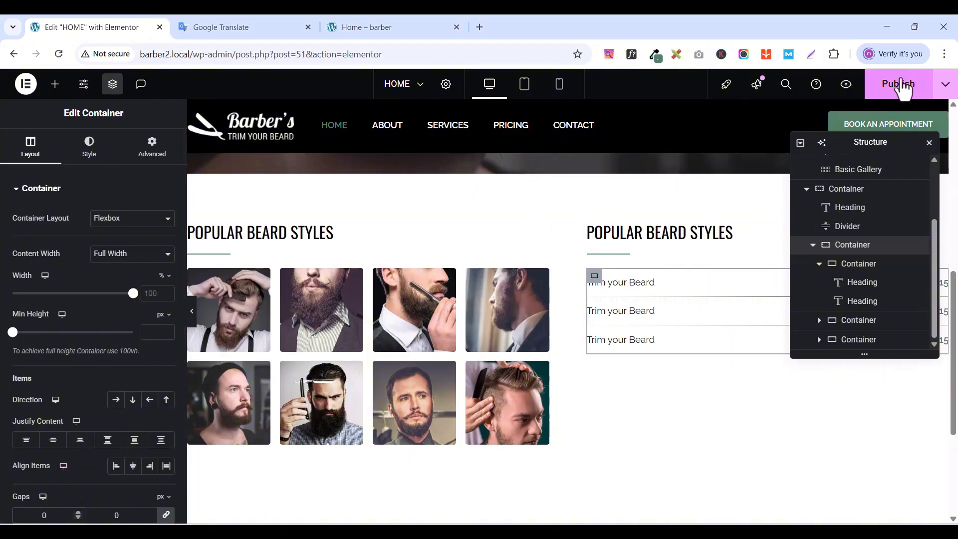
click(901, 82)
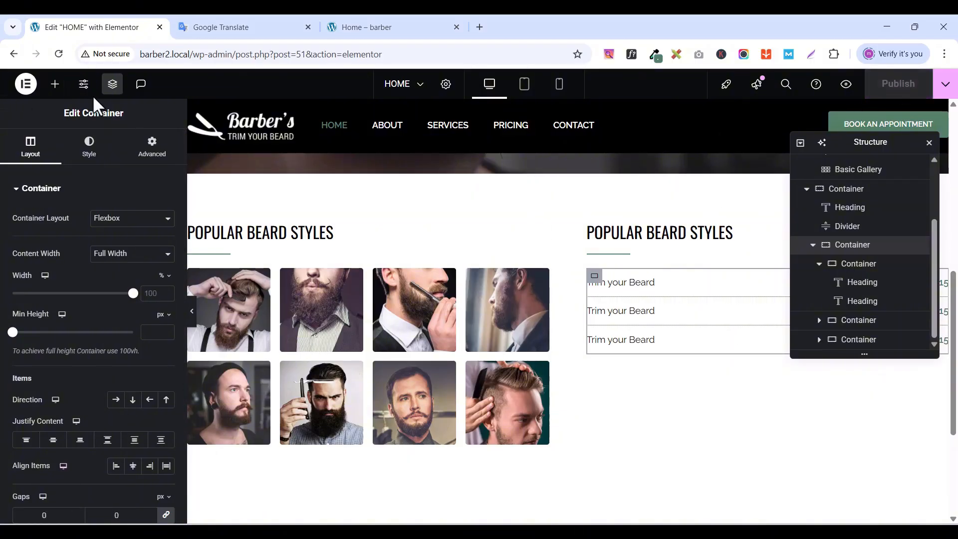
click(113, 84)
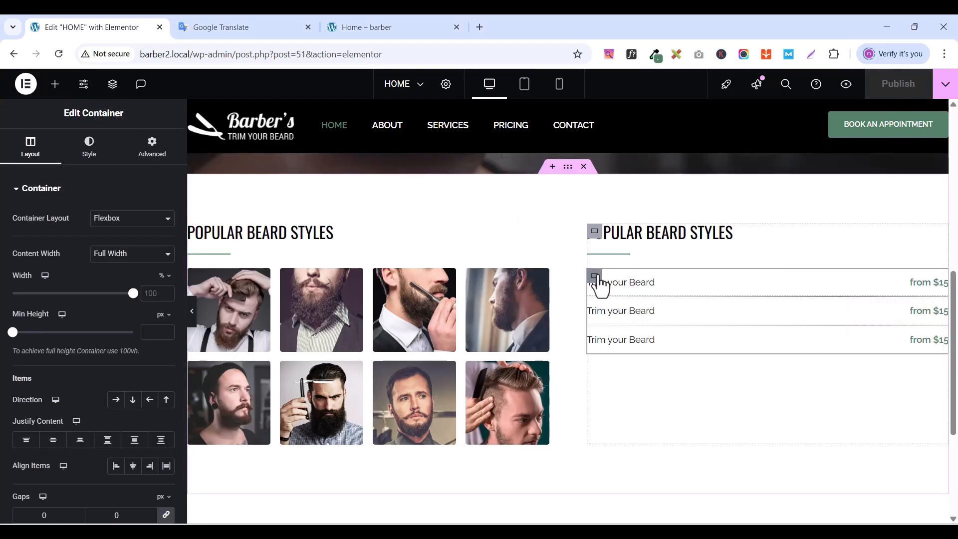
- Duplicate the "Trim your Beard" price row three more times to get six rows, as on the reference page
click(596, 314)
click(596, 314)
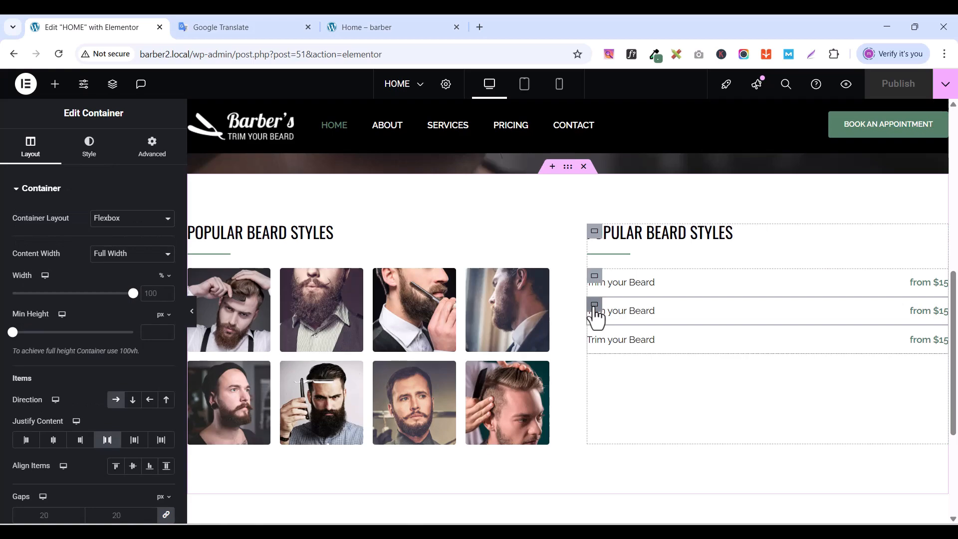
right_click(595, 315)
click(629, 229)
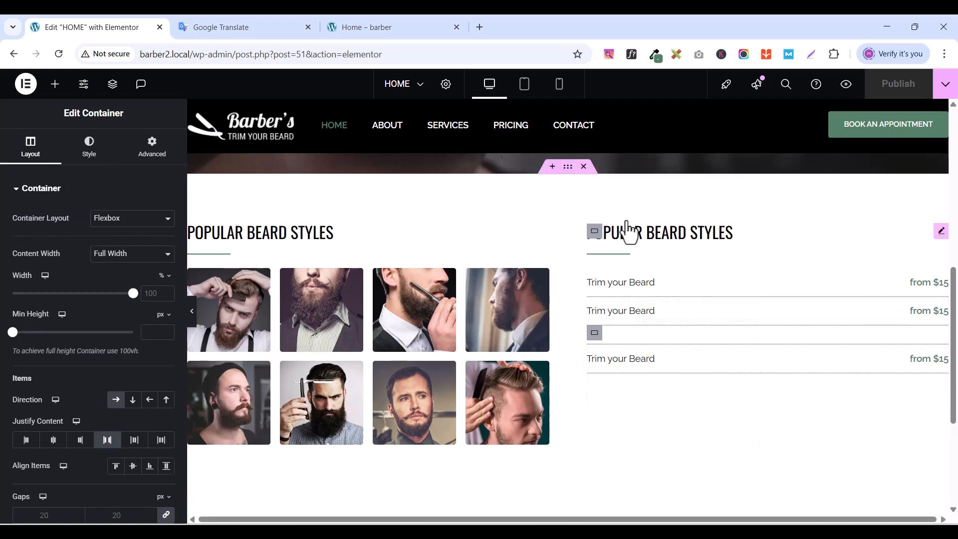
right_click(599, 342)
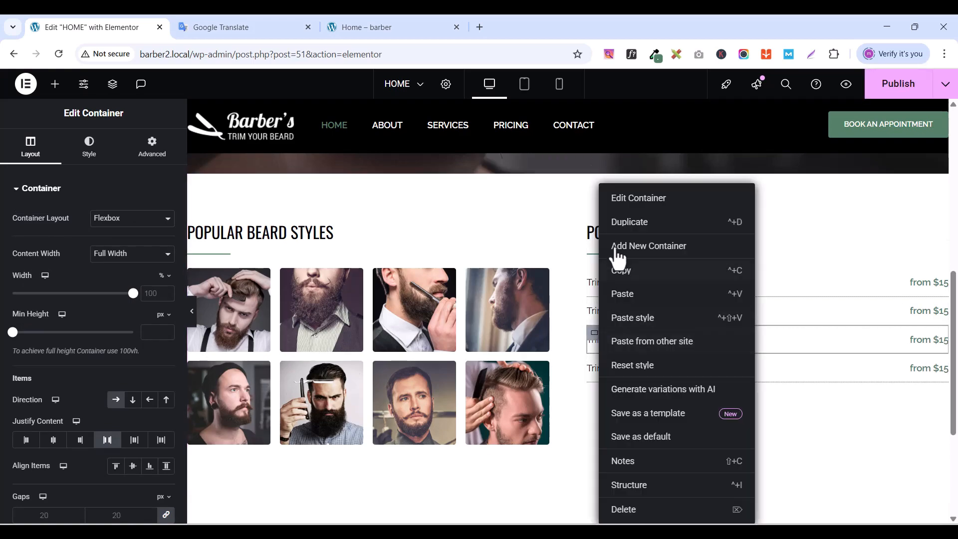
click(630, 221)
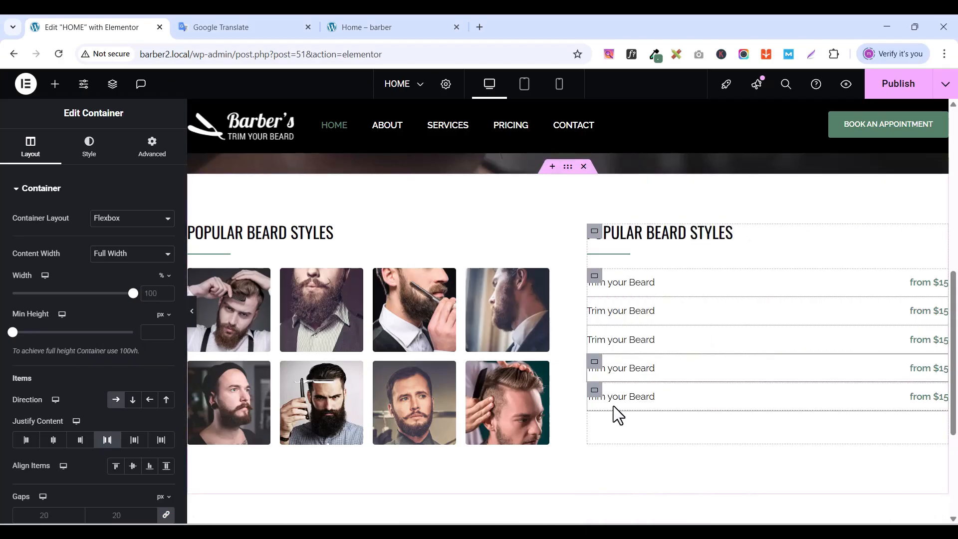
click(405, 27)
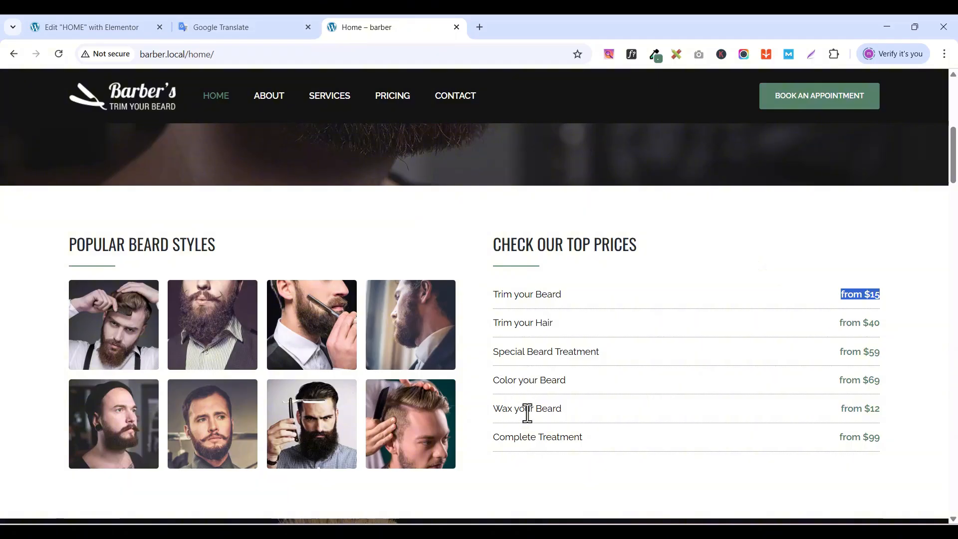
click(130, 27)
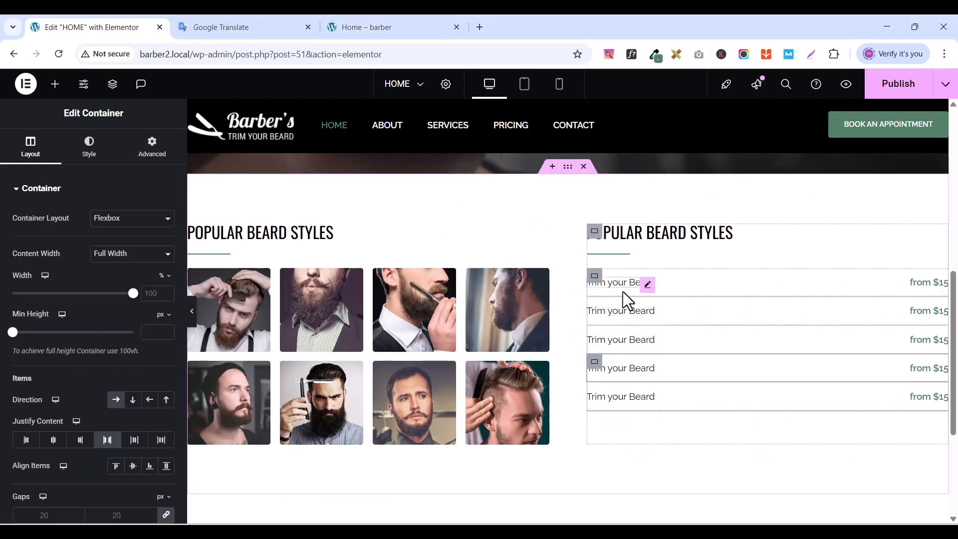
right_click(594, 394)
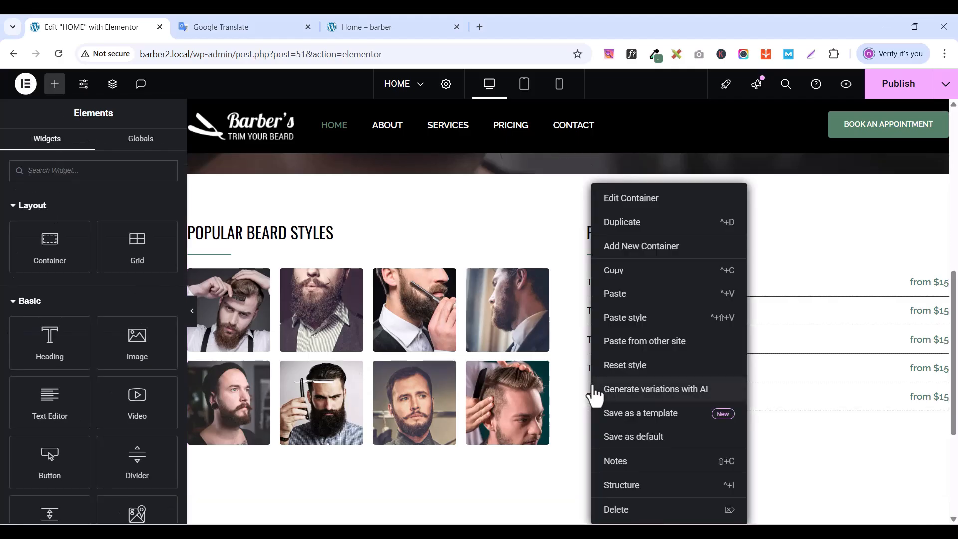
click(623, 223)
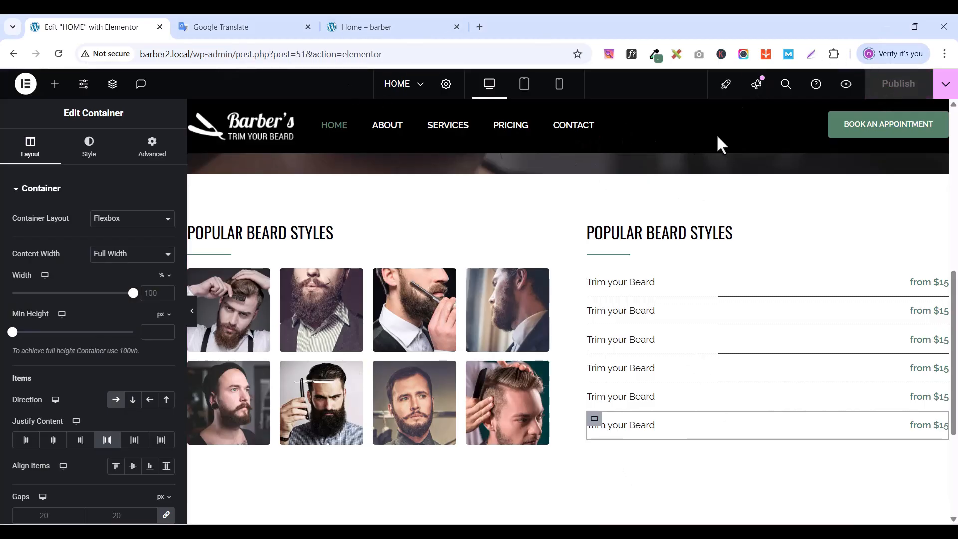
- Preview the page and compare its price list with the one on the reference page
click(845, 84)
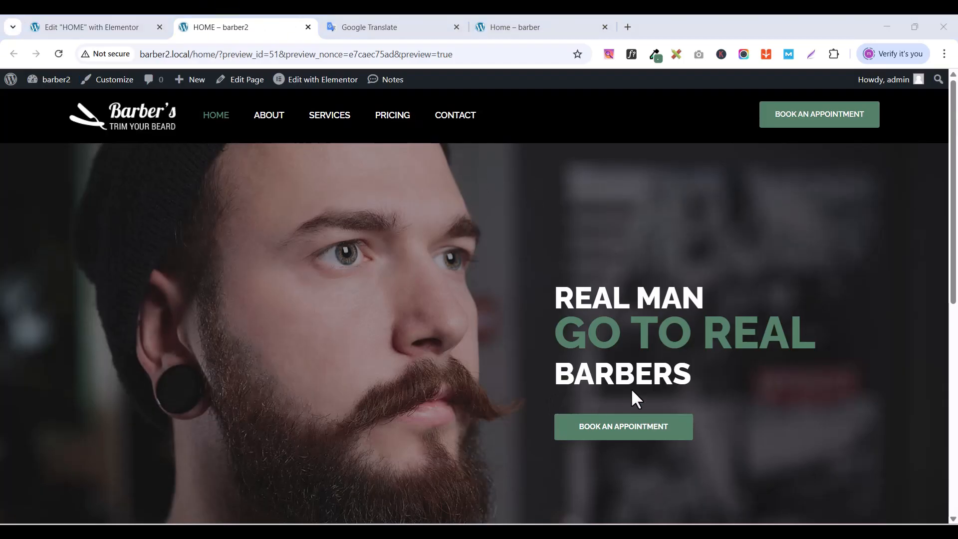
scroll(646, 389, down, 7)
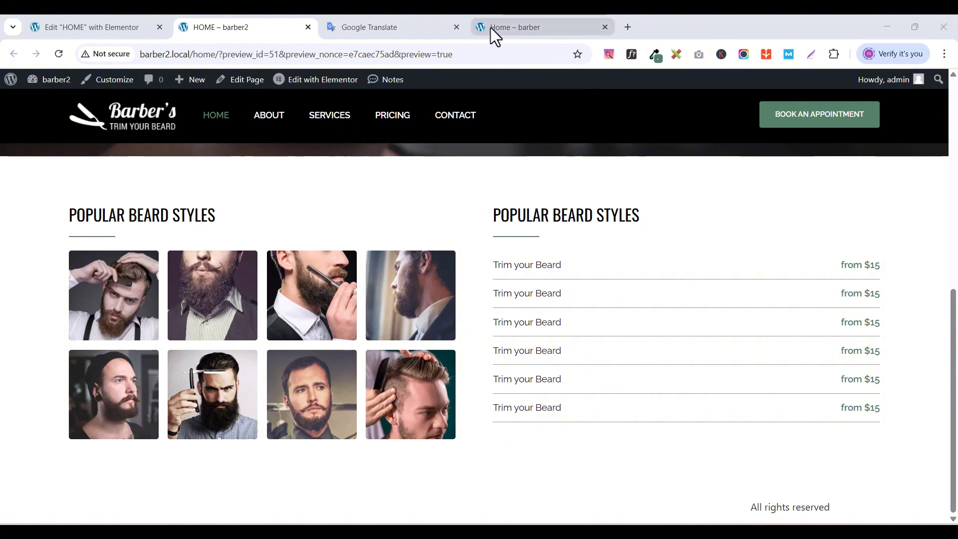
click(507, 26)
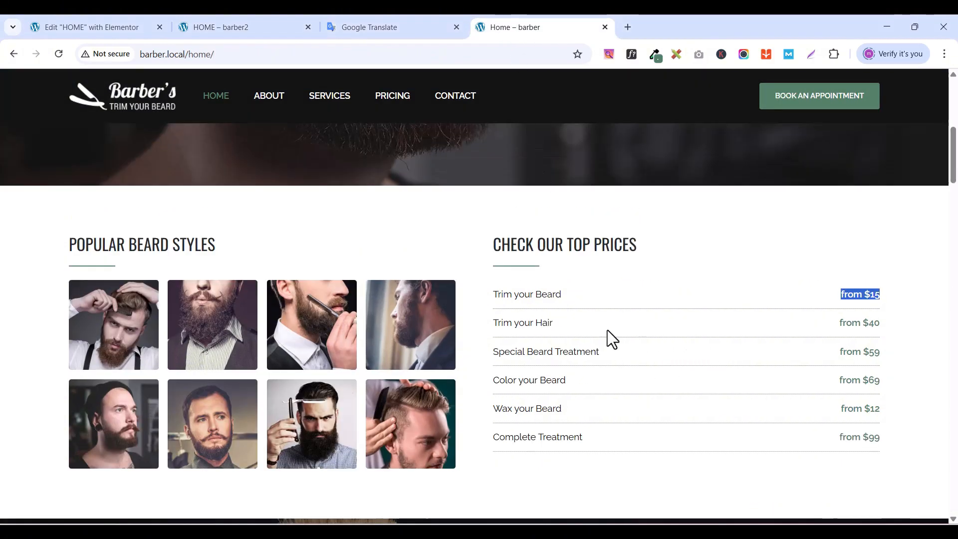
click(114, 27)
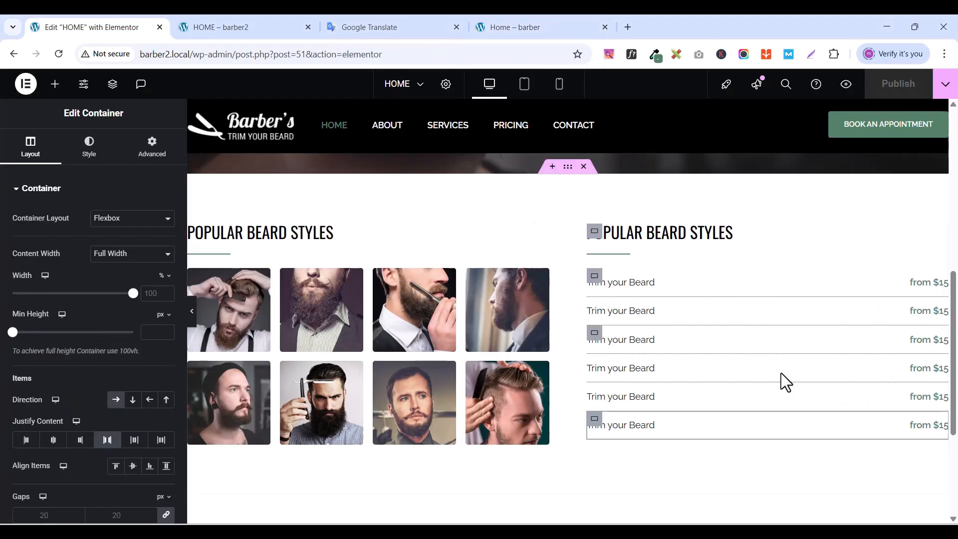
- Copy "Trim your Hair" from the reference page and use it as the second price row's service title
click(509, 22)
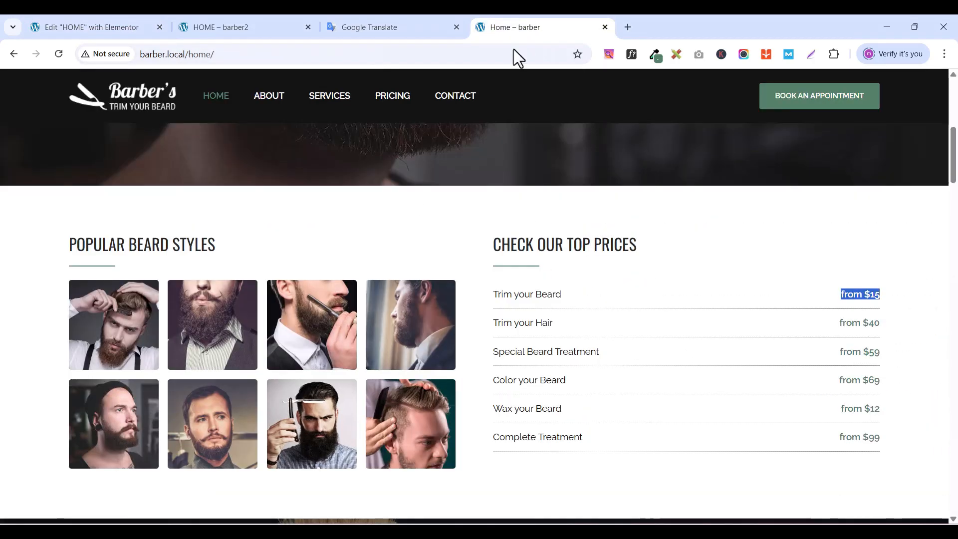
triple_click(514, 323)
key(ctrl+c)
right_click(516, 323)
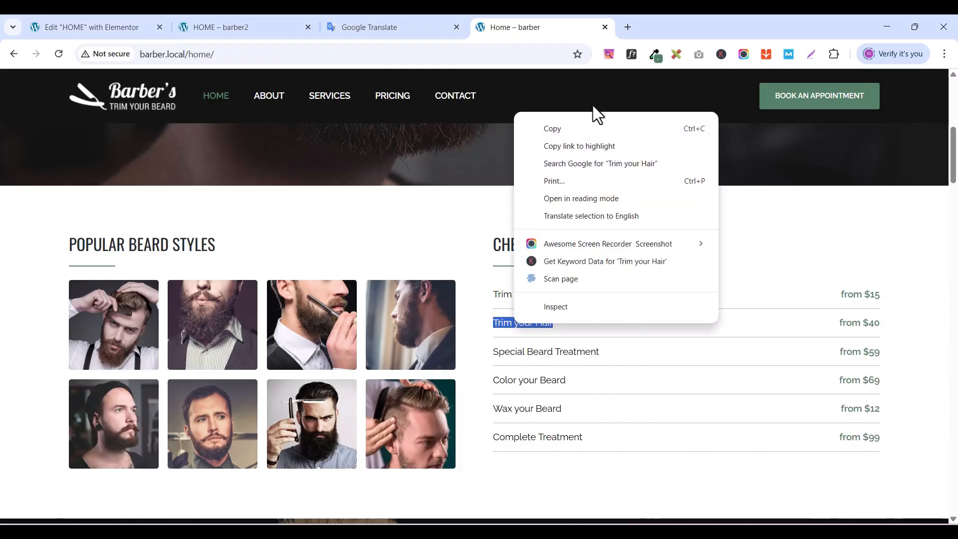
click(417, 82)
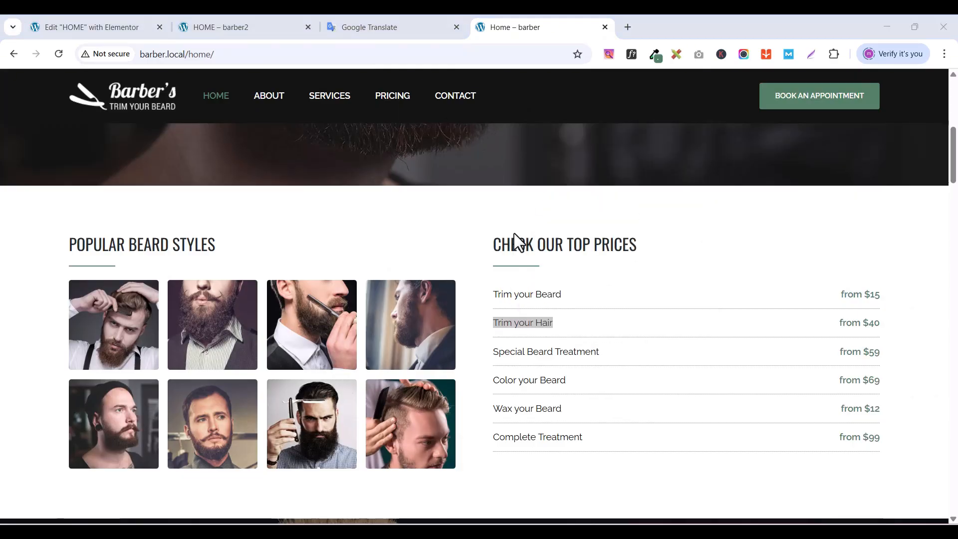
right_click(525, 324)
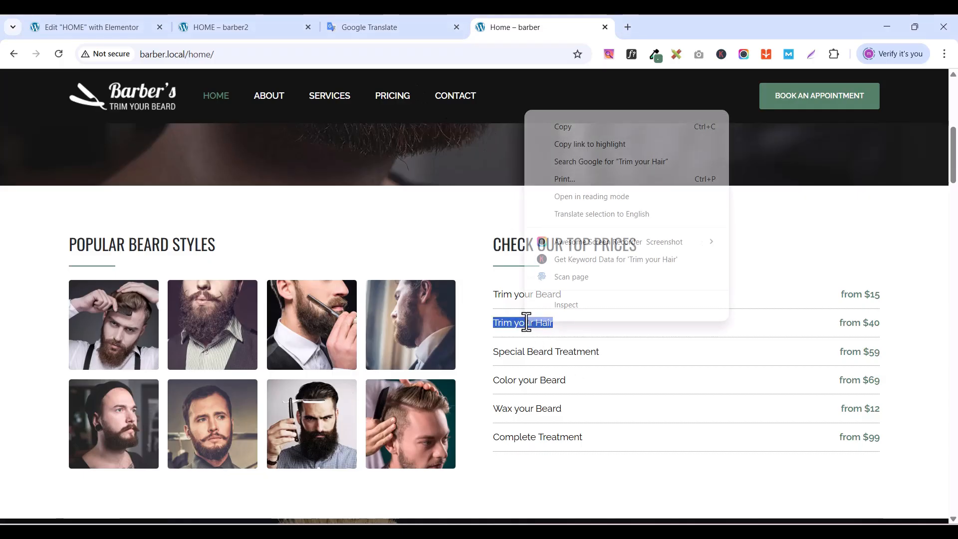
click(570, 124)
click(117, 28)
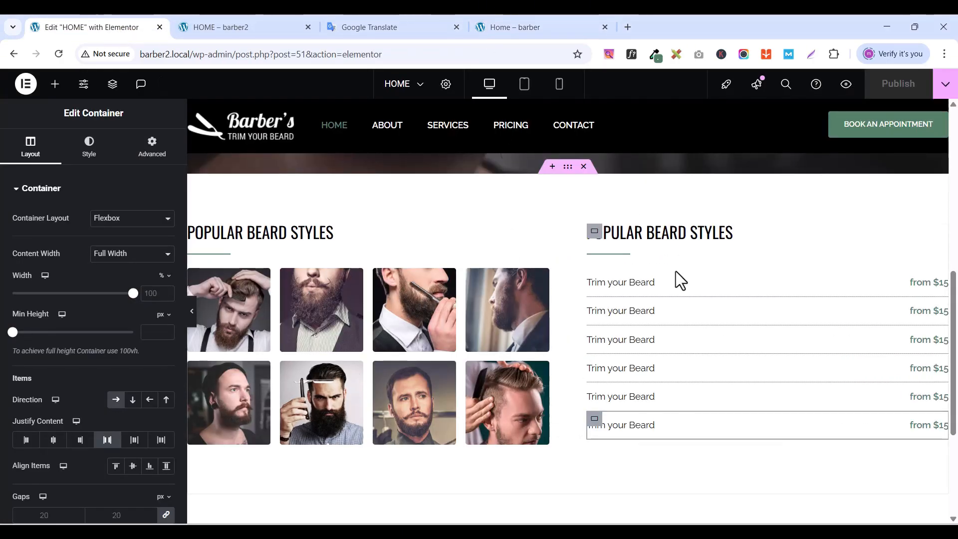
click(647, 315)
triple_click(59, 240)
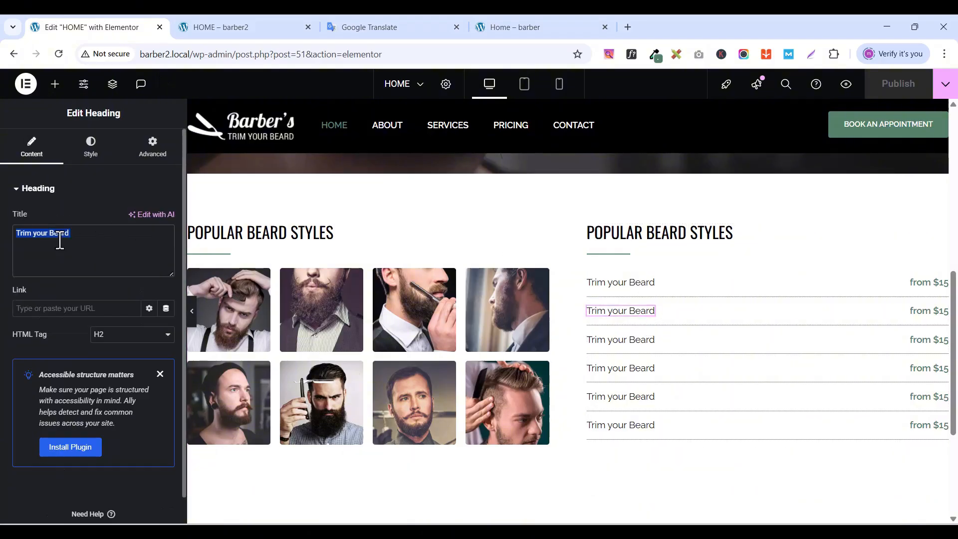
key(ctrl+v)
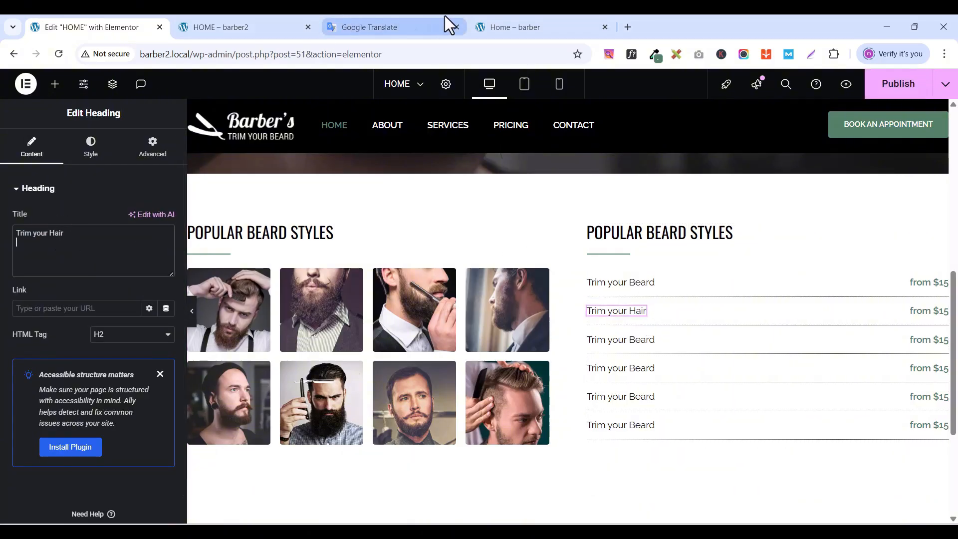
- Copy "from $40" from the reference page into the second row's price heading and publish the page
click(511, 28)
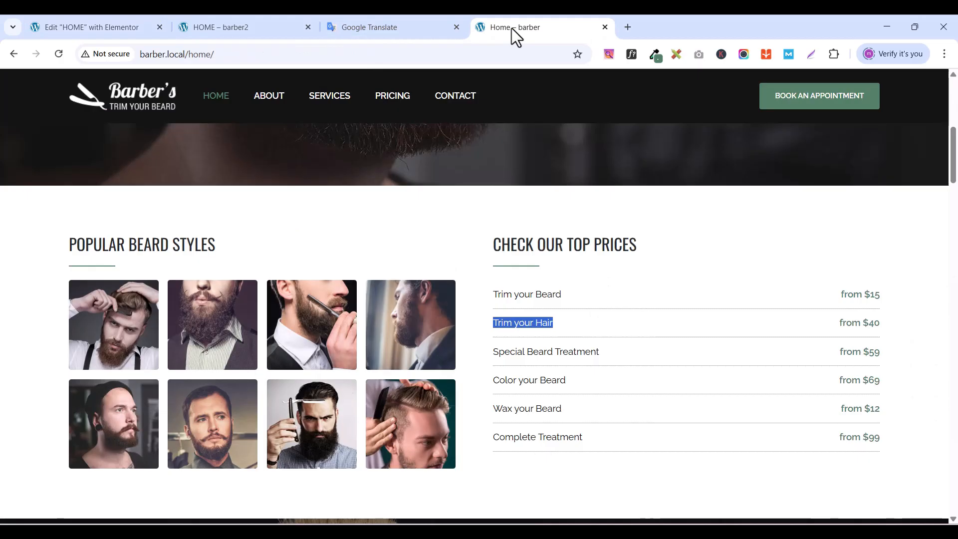
double_click(855, 323)
right_click(856, 326)
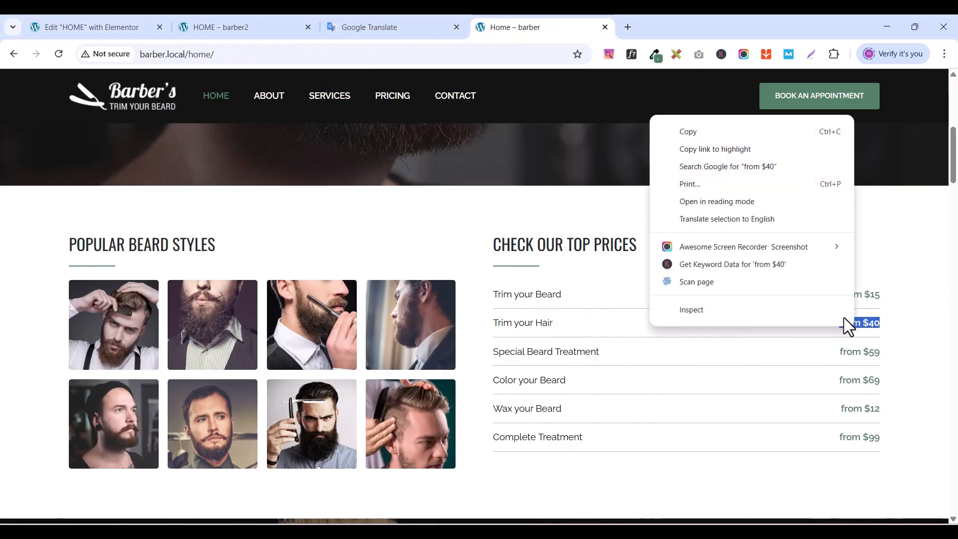
click(705, 134)
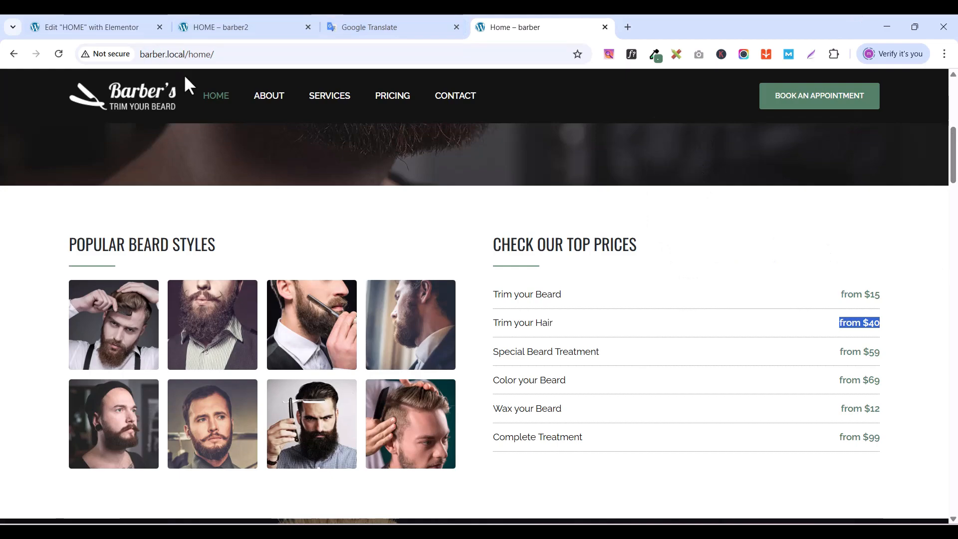
click(98, 26)
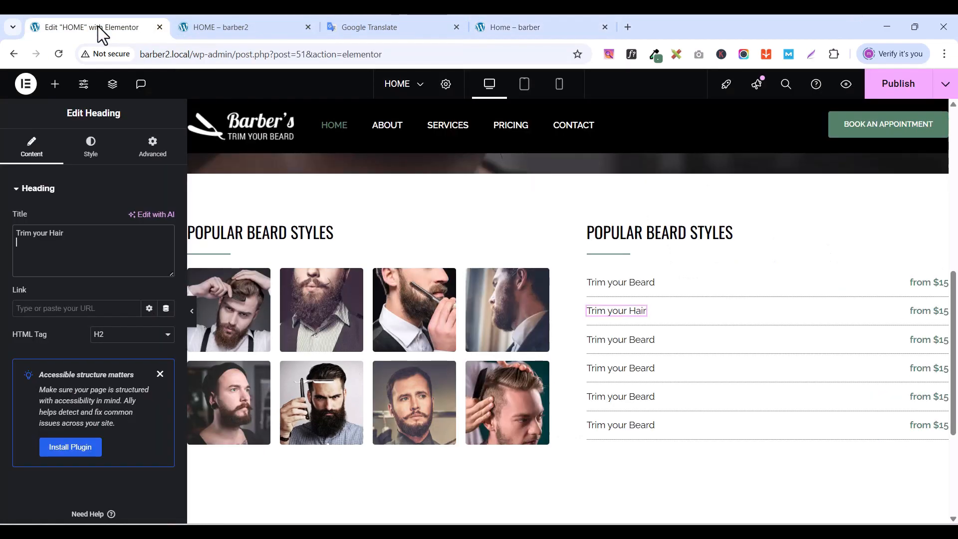
click(940, 313)
click(79, 230)
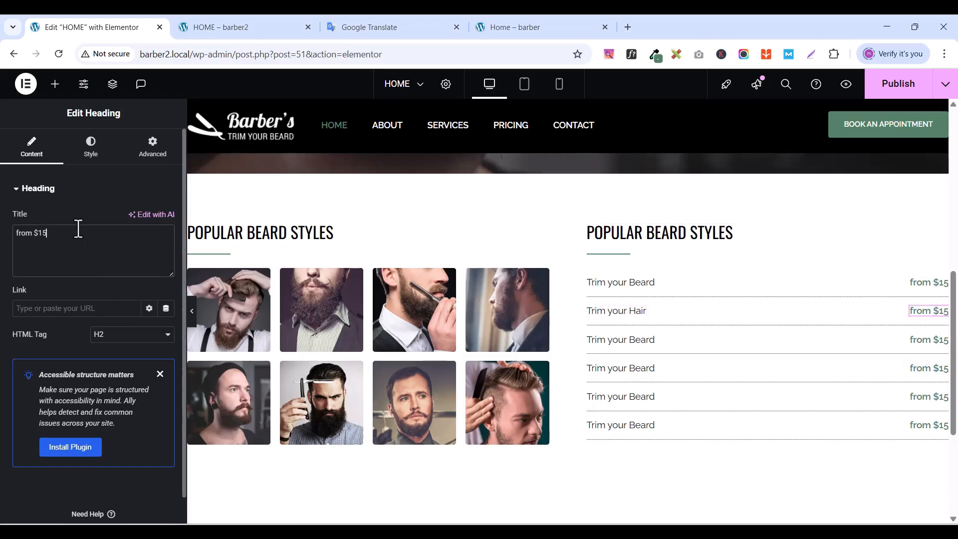
key(ctrl+v)
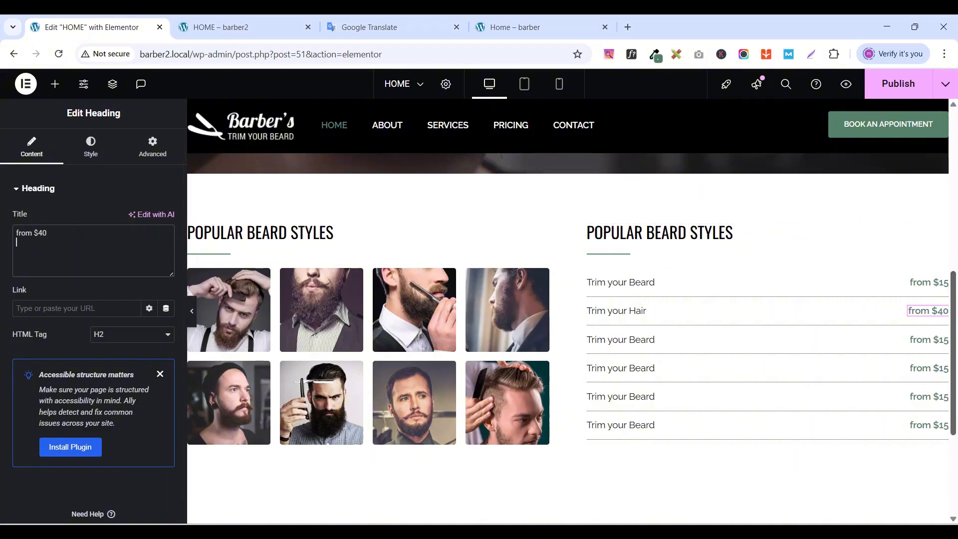
click(884, 86)
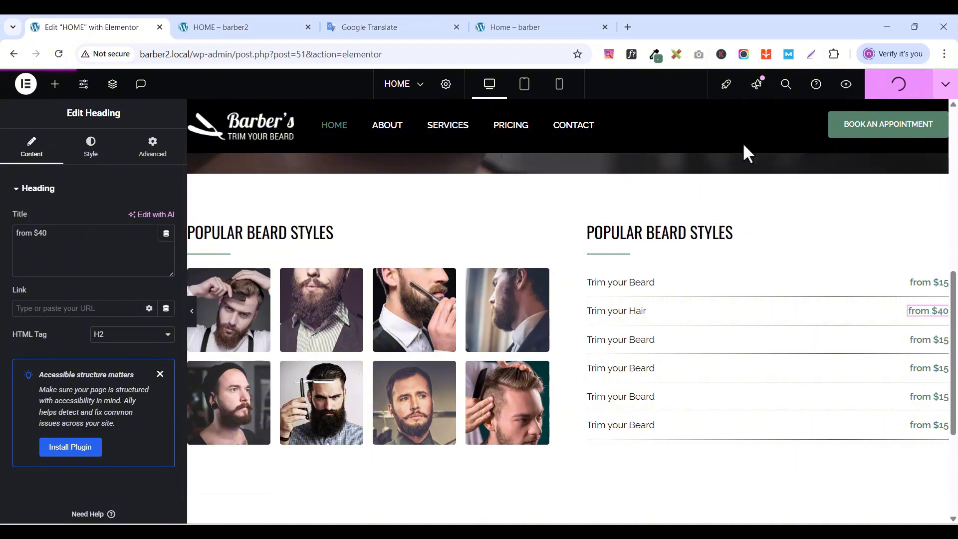
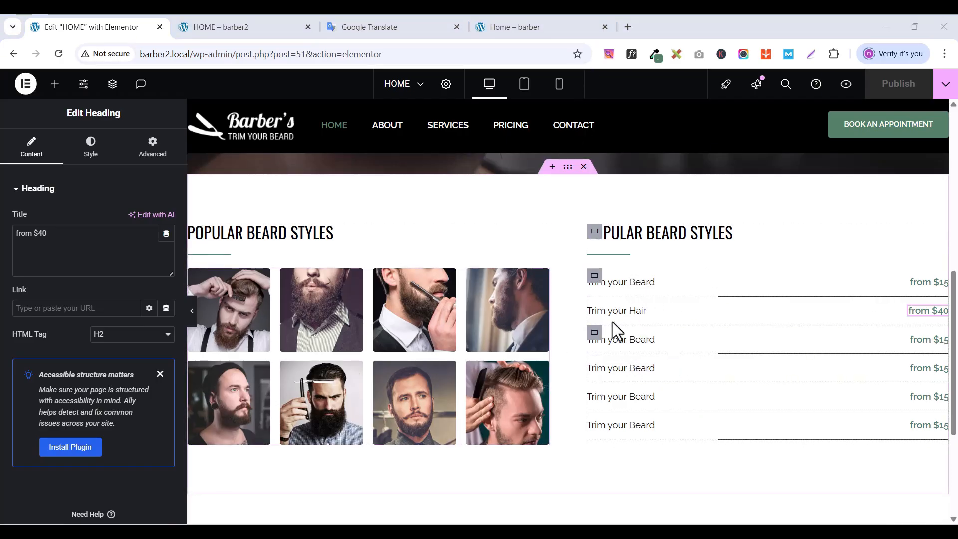
- Compare the previewed price section with the reference page and examine the opening-hours section that follows it there
scroll(461, 245, down, 2)
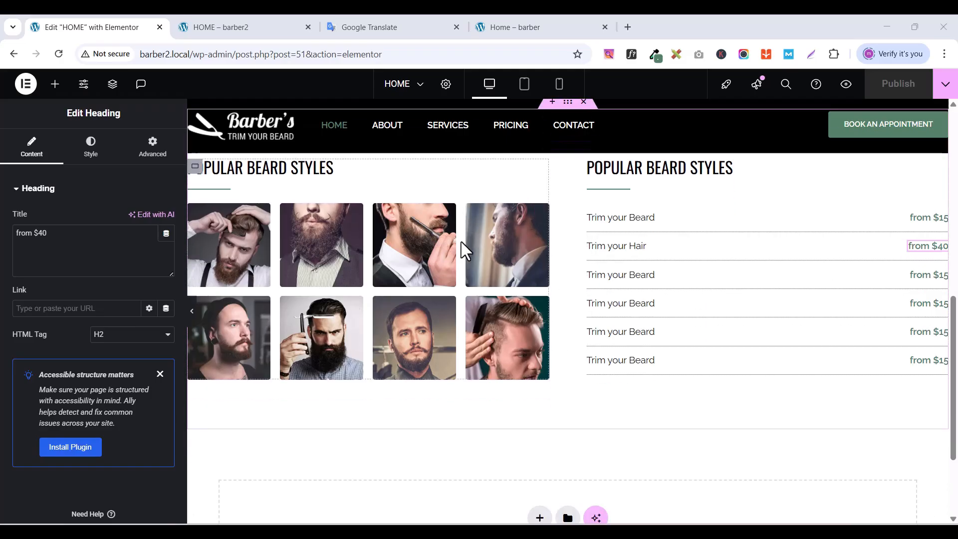
scroll(461, 245, up, 5)
click(250, 27)
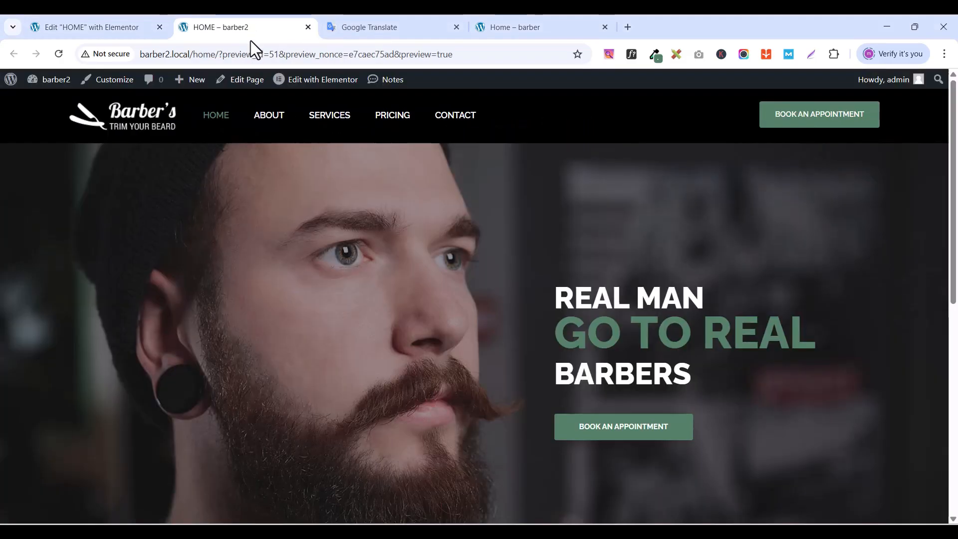
scroll(668, 306, down, 8)
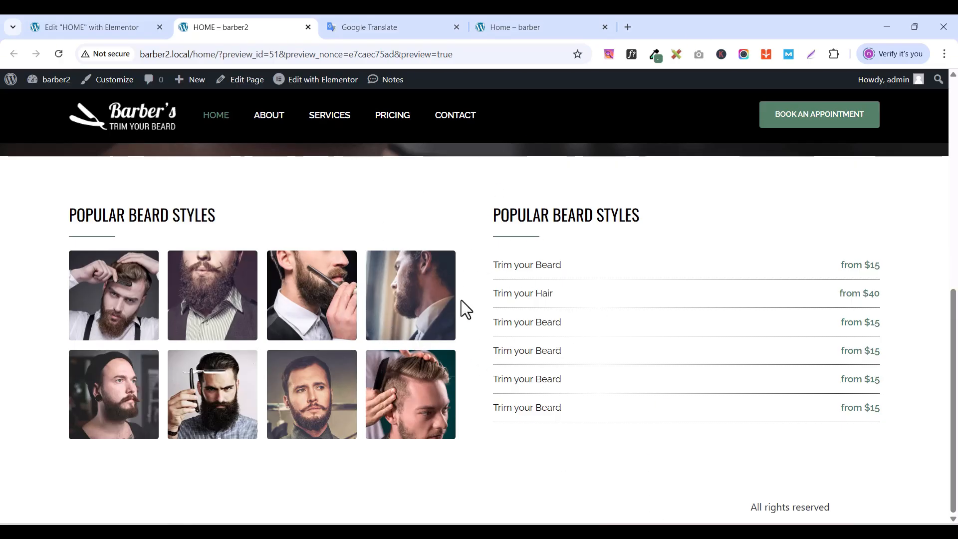
click(513, 26)
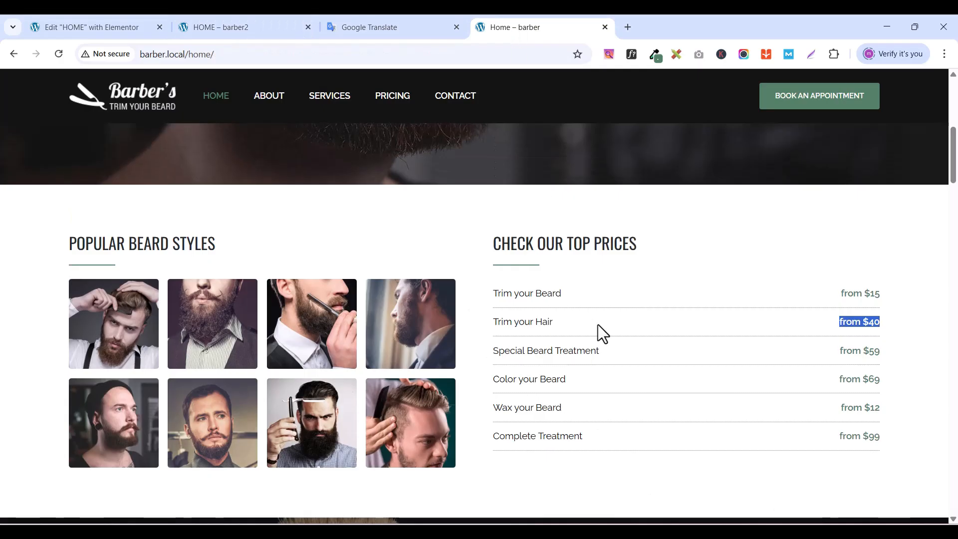
scroll(597, 325, down, 5)
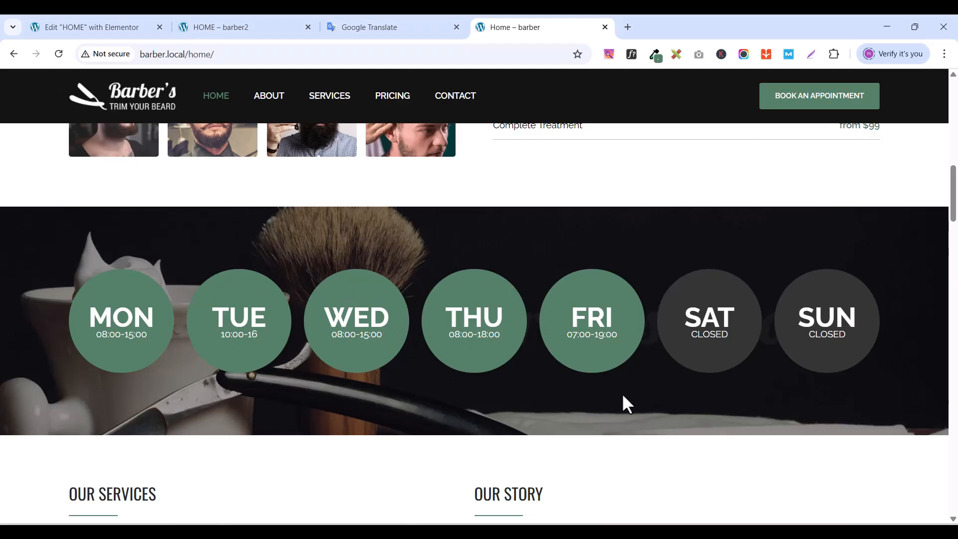
- Open the price column's heading for editing and copy the "CHECK OUR TOP PRICES" heading text from the reference page
click(115, 27)
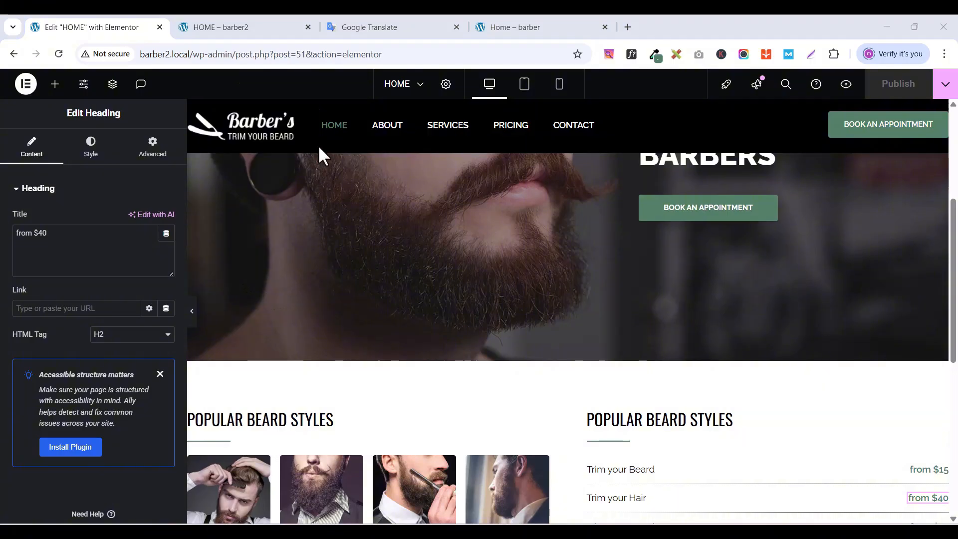
scroll(637, 365, down, 6)
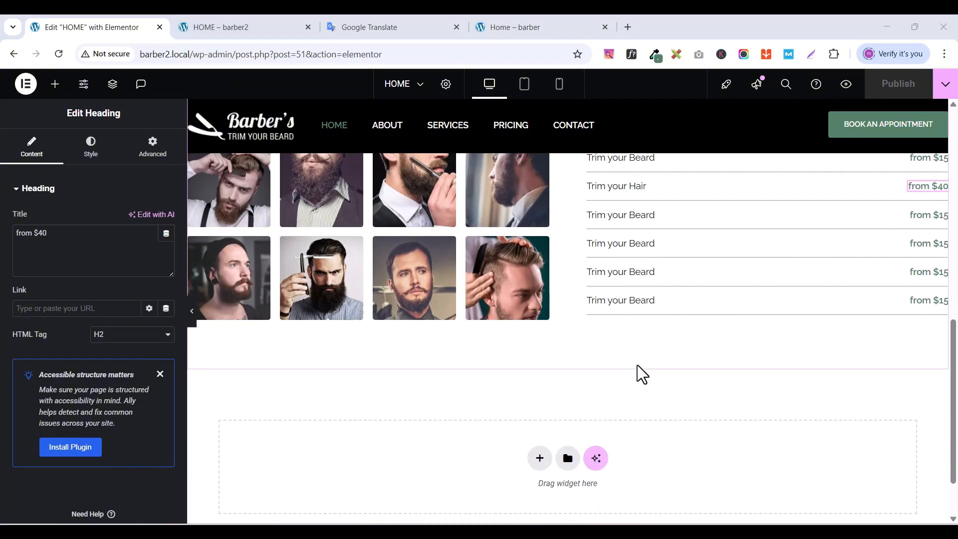
scroll(637, 364, up, 3)
scroll(637, 364, up, 2)
scroll(637, 365, down, 3)
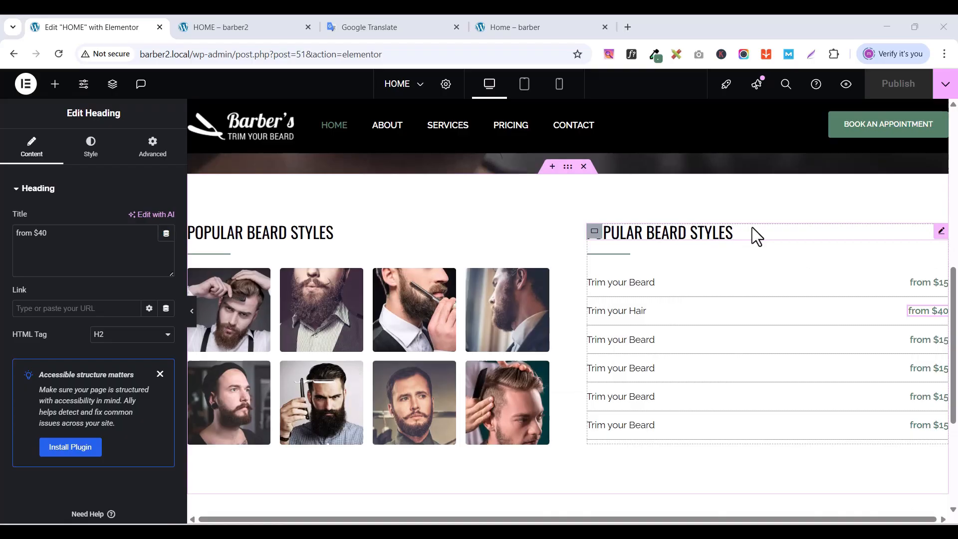
click(941, 231)
click(573, 27)
scroll(693, 459, up, 7)
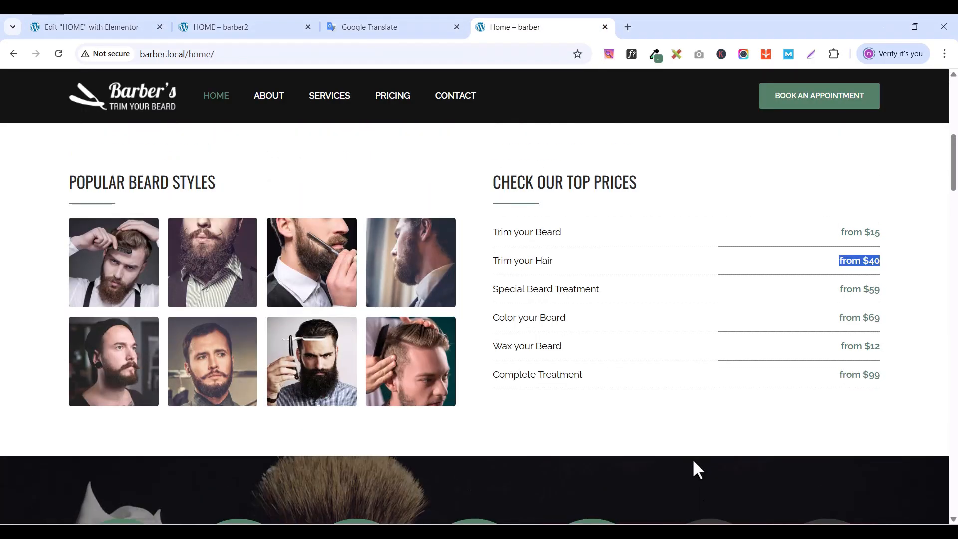
triple_click(529, 308)
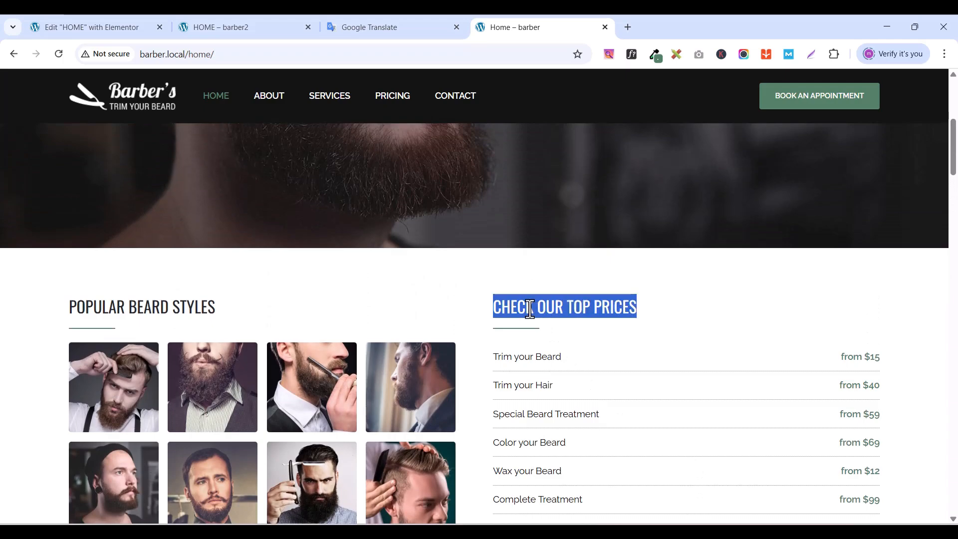
right_click(529, 308)
click(538, 326)
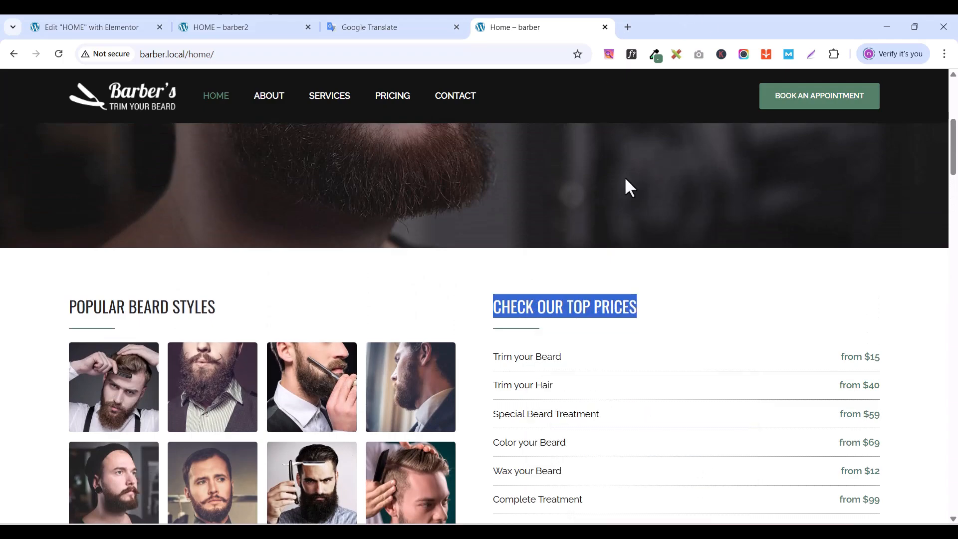
- Replace the price column's heading title in the Elementor editor with the copied "CHECK OUR TOP PRICES" and publish the page
click(238, 26)
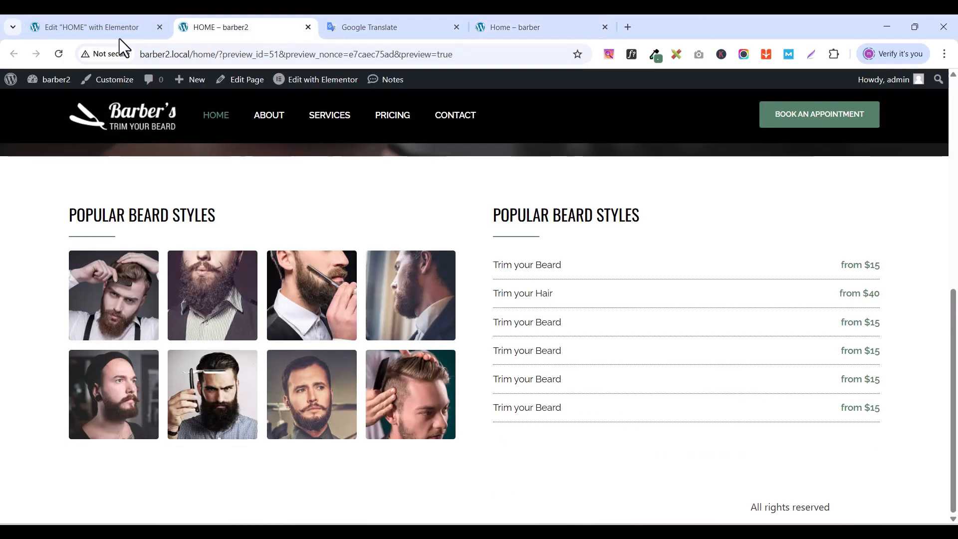
click(111, 29)
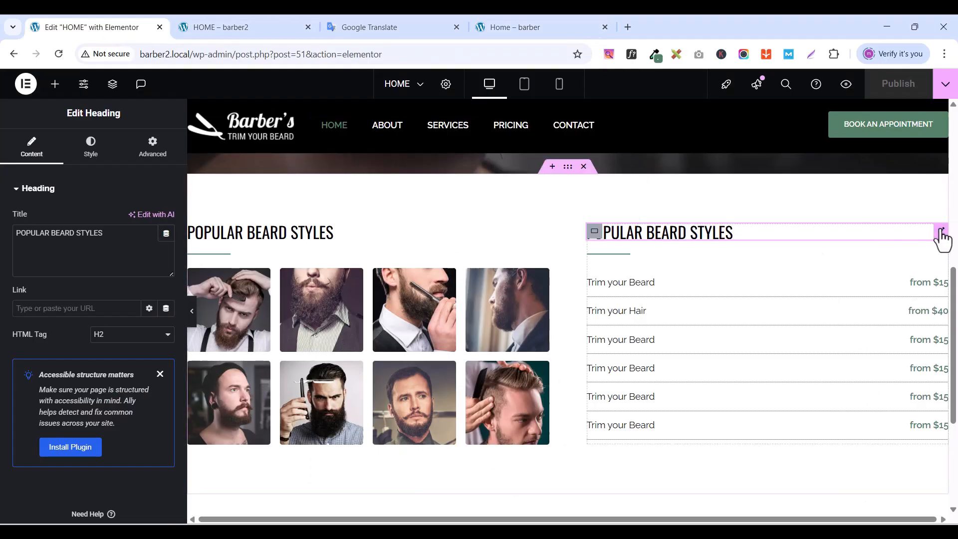
click(50, 192)
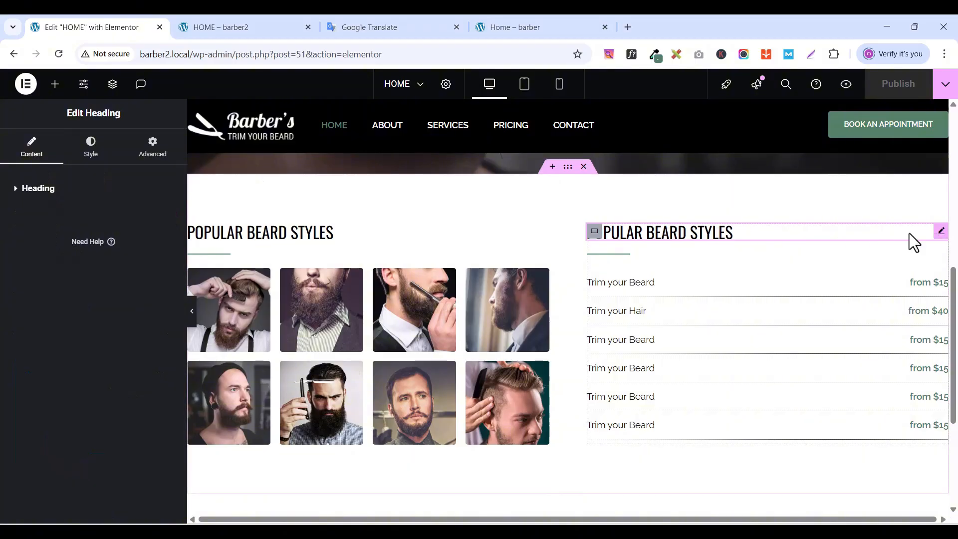
click(28, 183)
triple_click(85, 252)
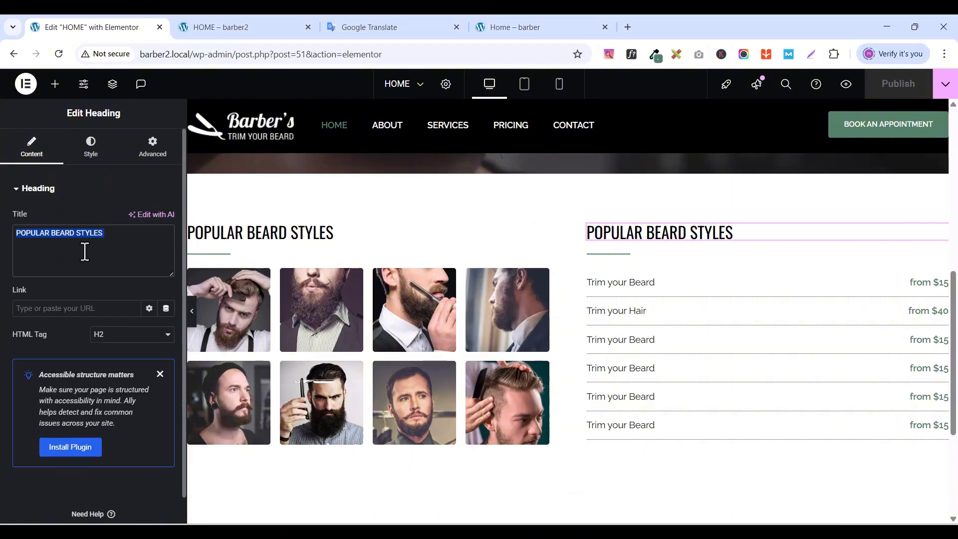
key(ctrl+v)
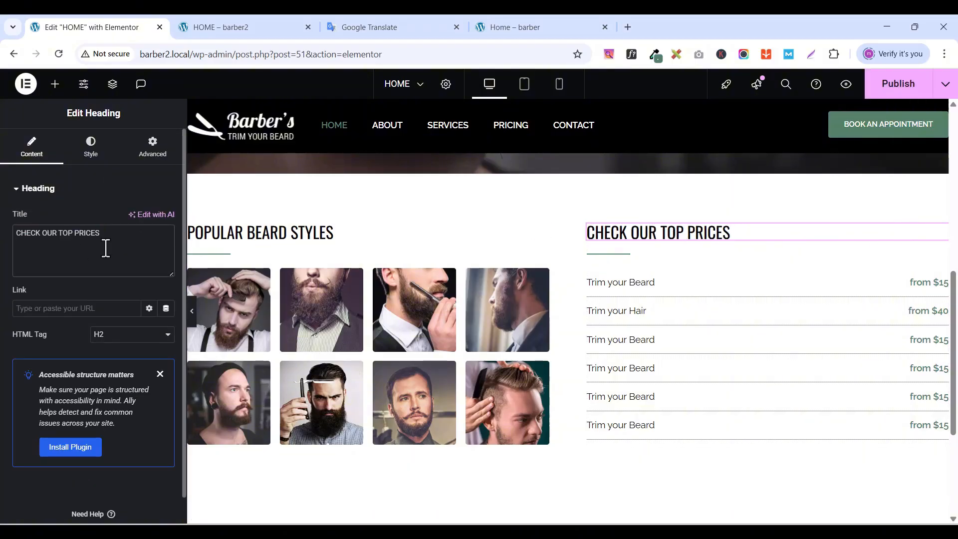
click(897, 97)
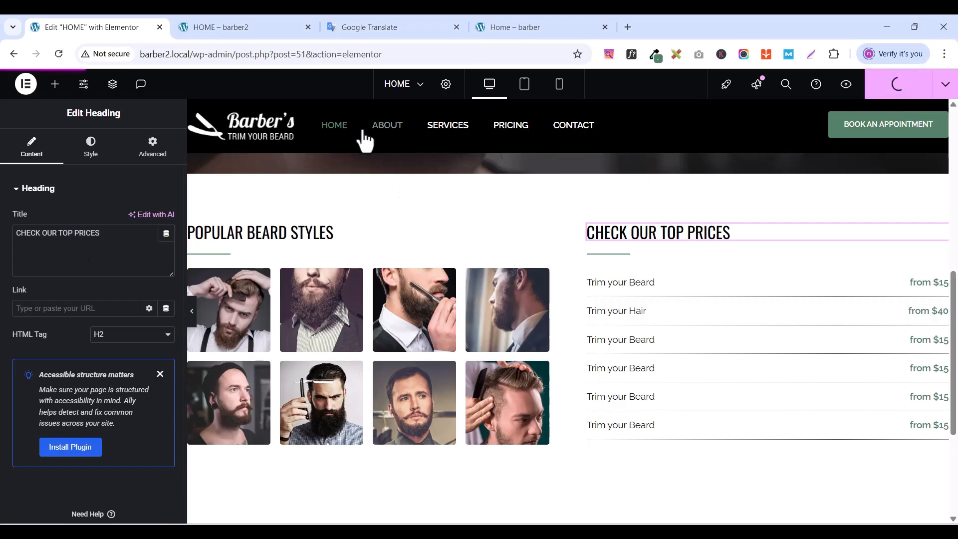
- Add a new single-column Flexbox container with downward direction below the beard styles and prices section
scroll(643, 345, down, 3)
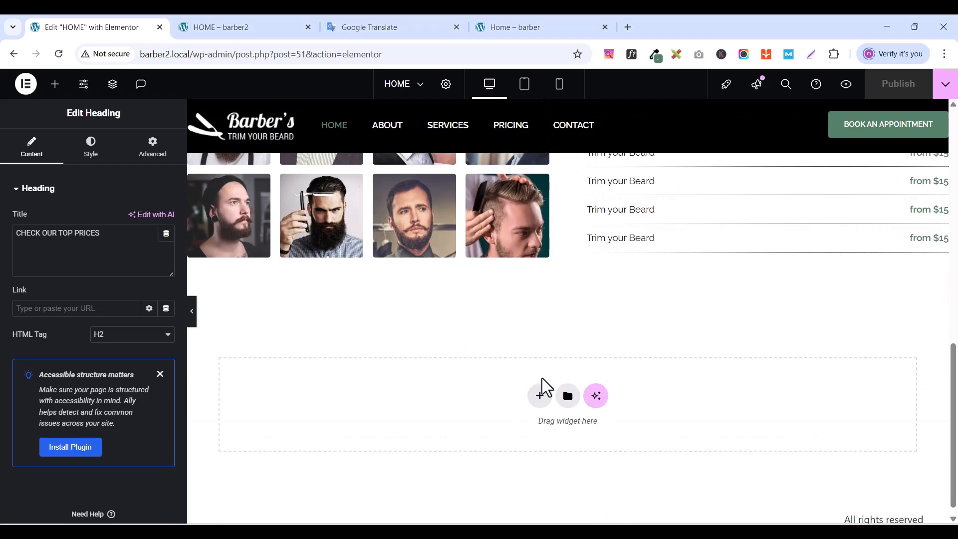
click(539, 396)
scroll(464, 400, down, 2)
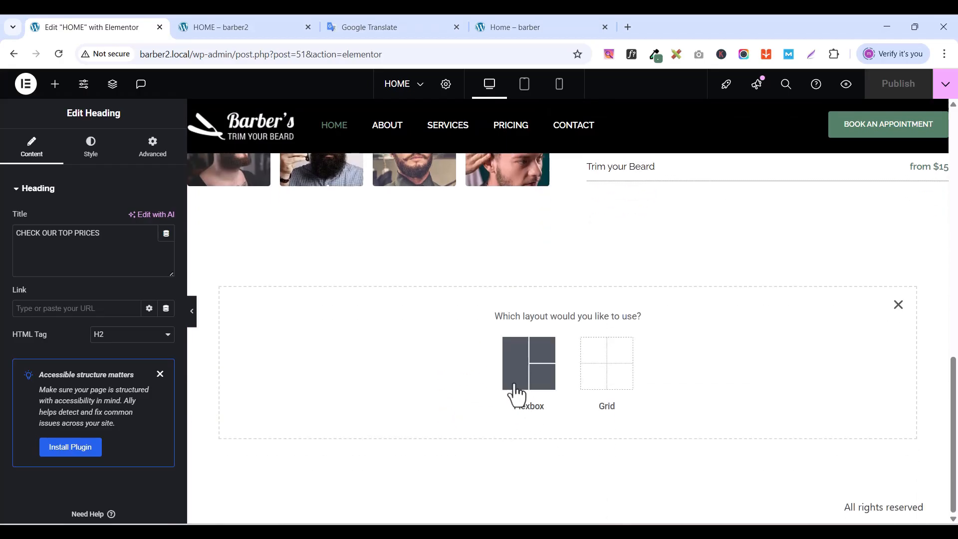
click(511, 370)
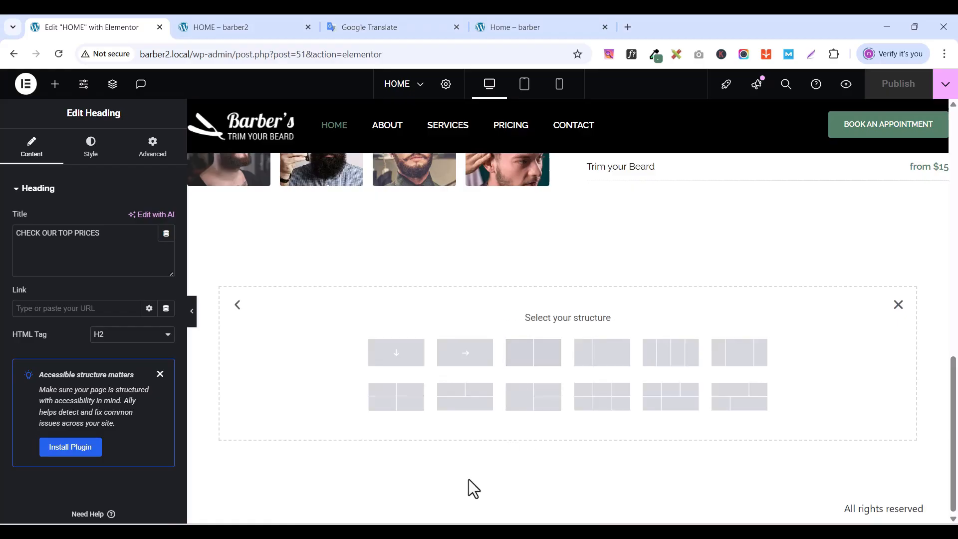
click(393, 361)
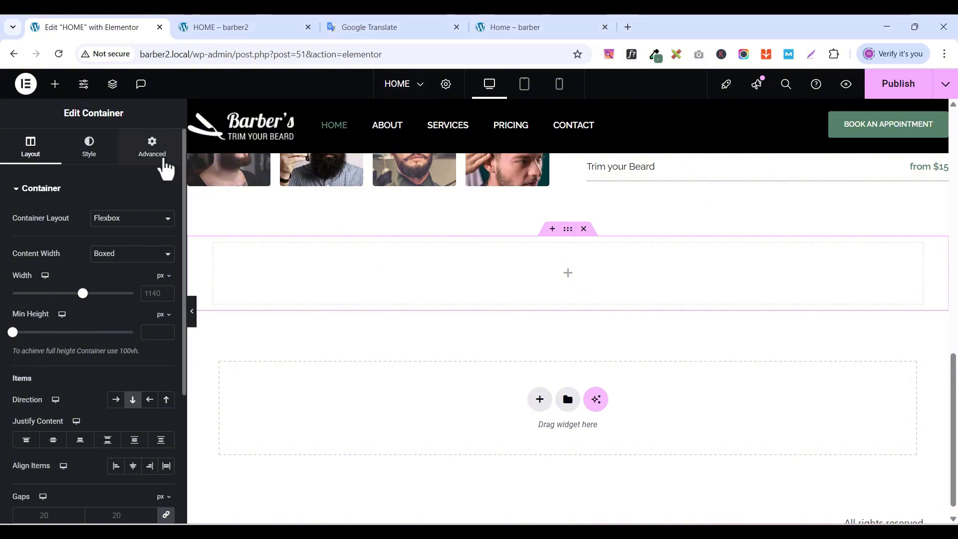
- Set the new container's padding to 100 px top and bottom and 0 at the sides, and publish the page
click(163, 158)
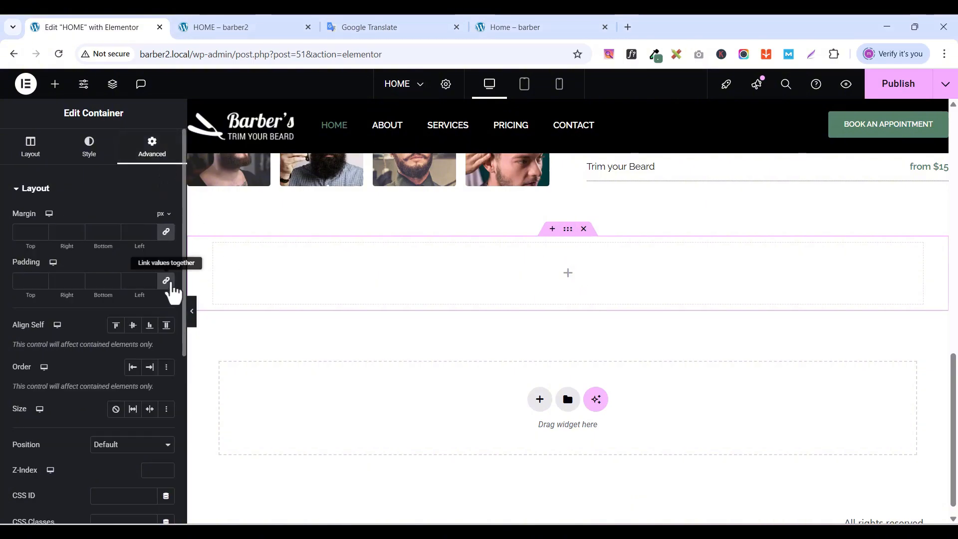
click(168, 283)
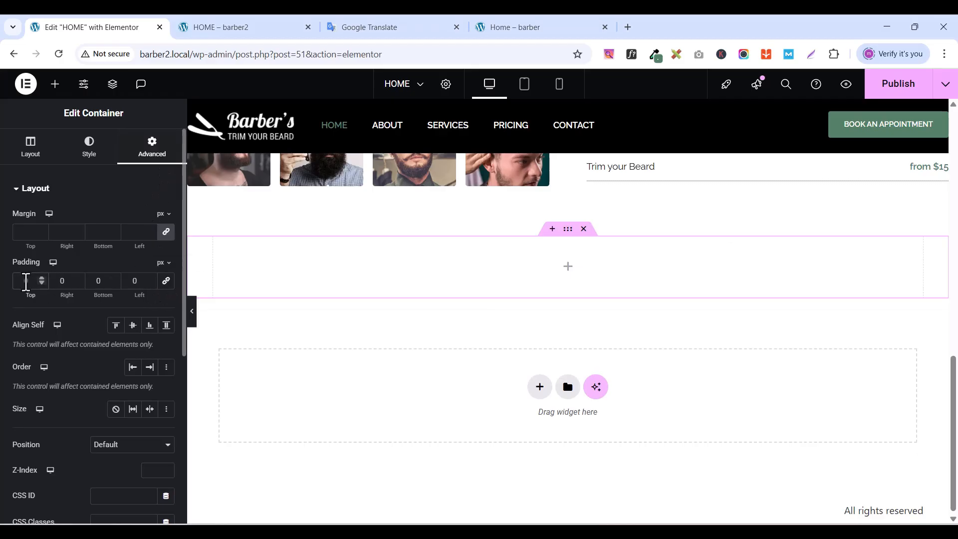
text(1)
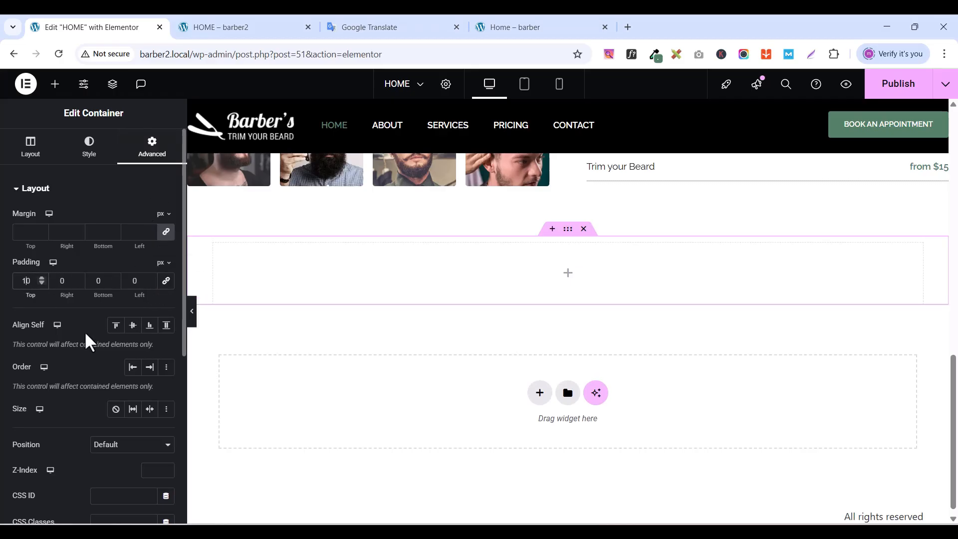
text(0)
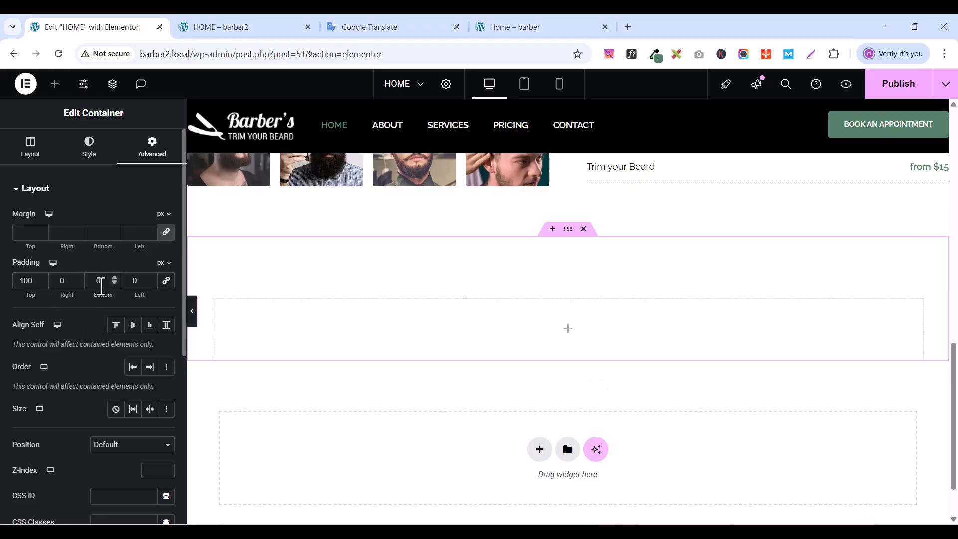
text(100)
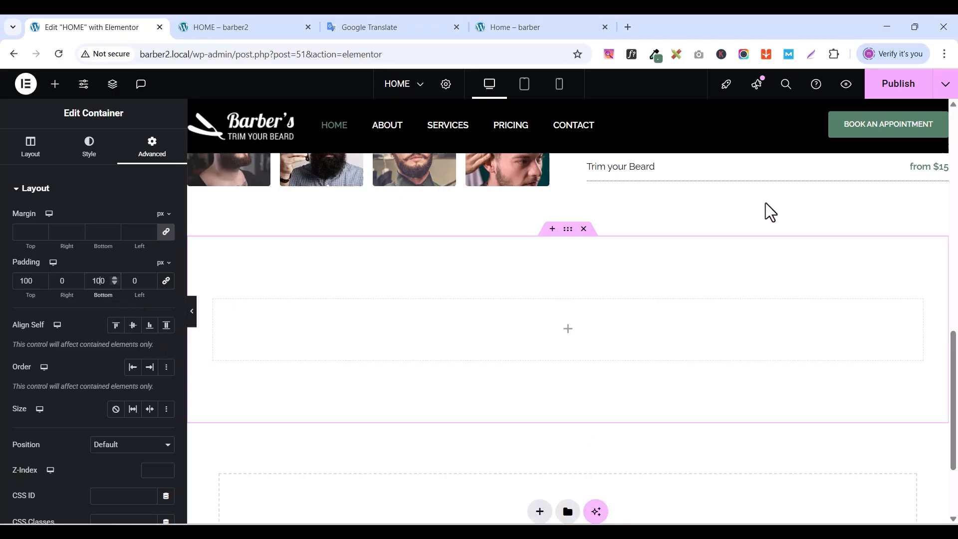
click(909, 89)
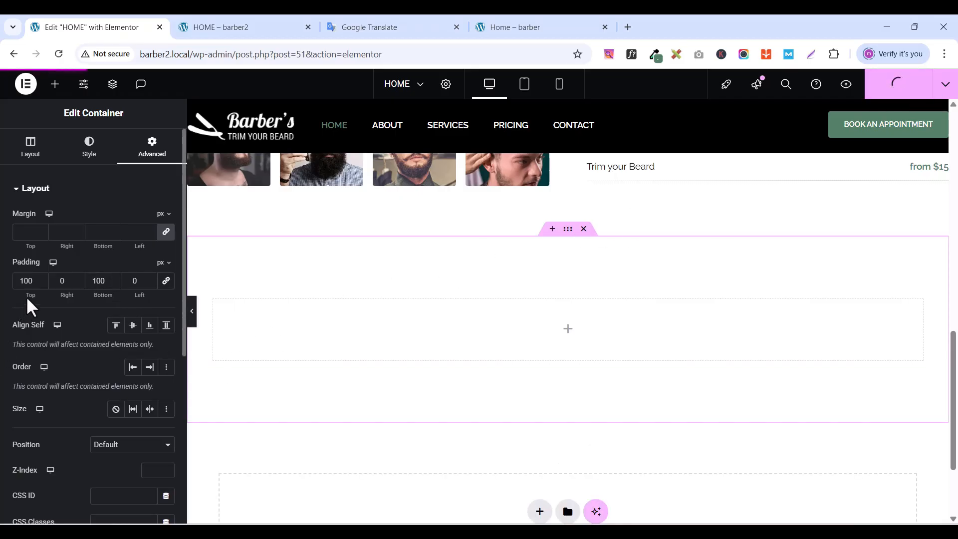
- Set the new container's boxed content width to 1300 px
click(30, 147)
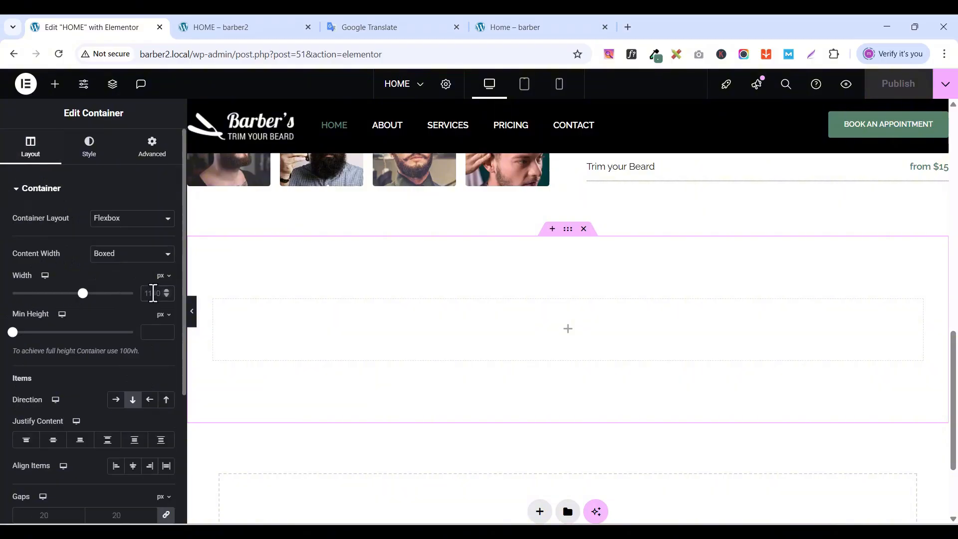
click(153, 294)
text(1300)
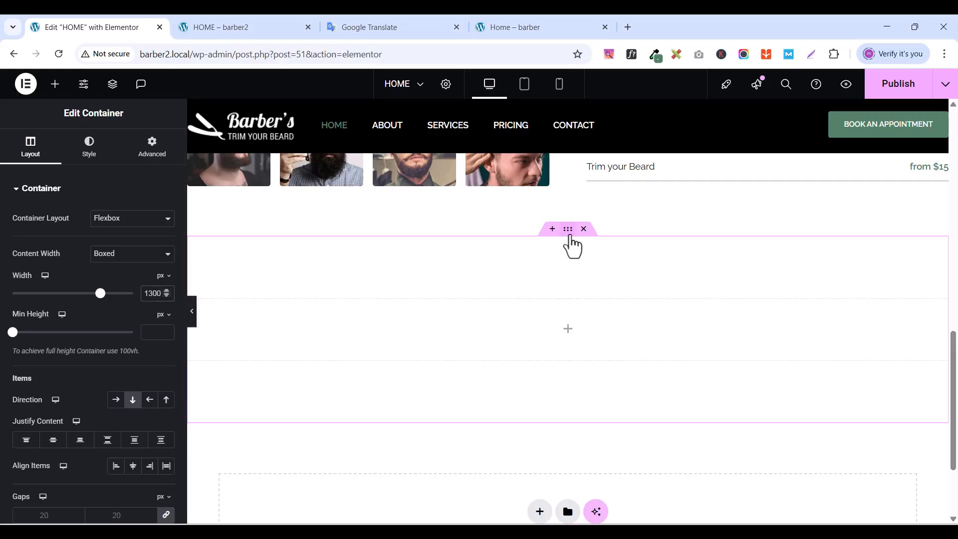
- Give the new section container a classic background using the barber-slideshow-91 image from the media library
click(82, 156)
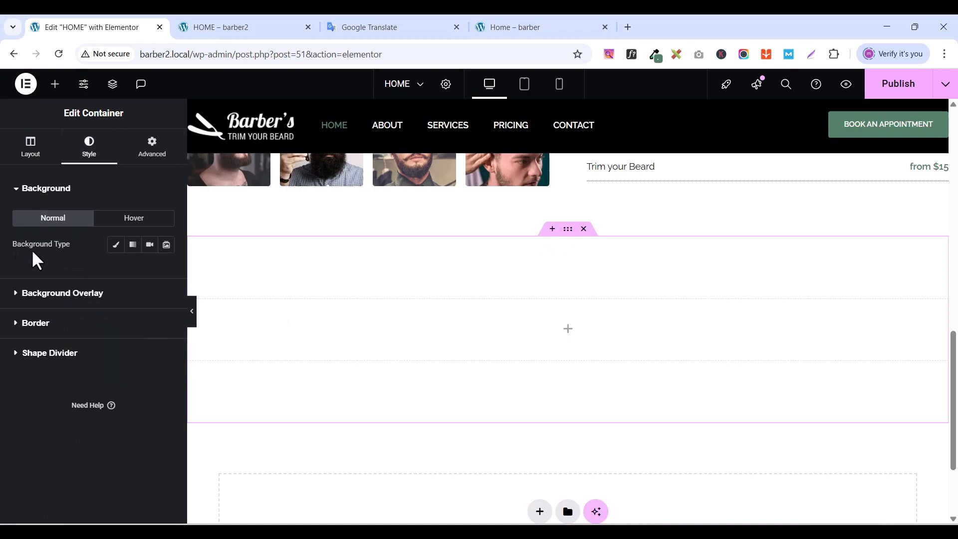
click(113, 246)
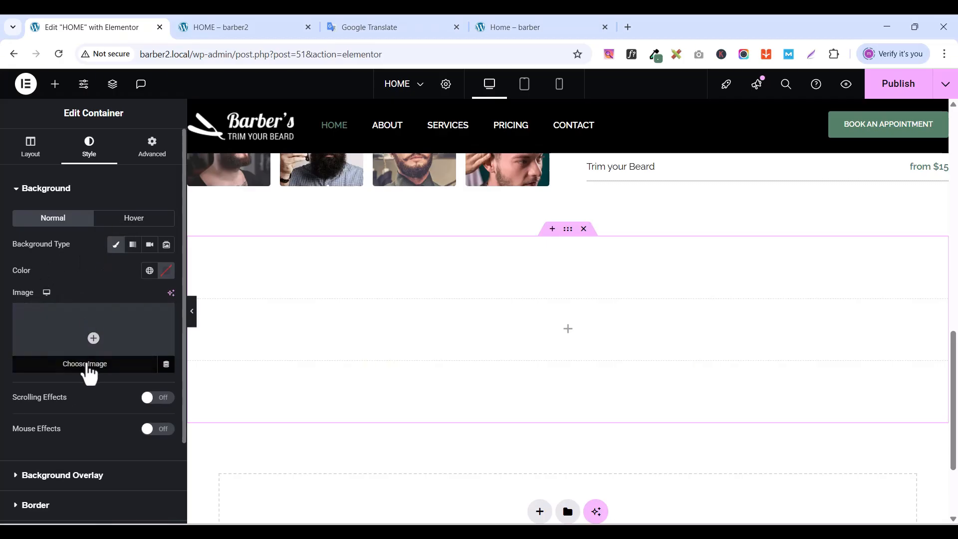
click(86, 364)
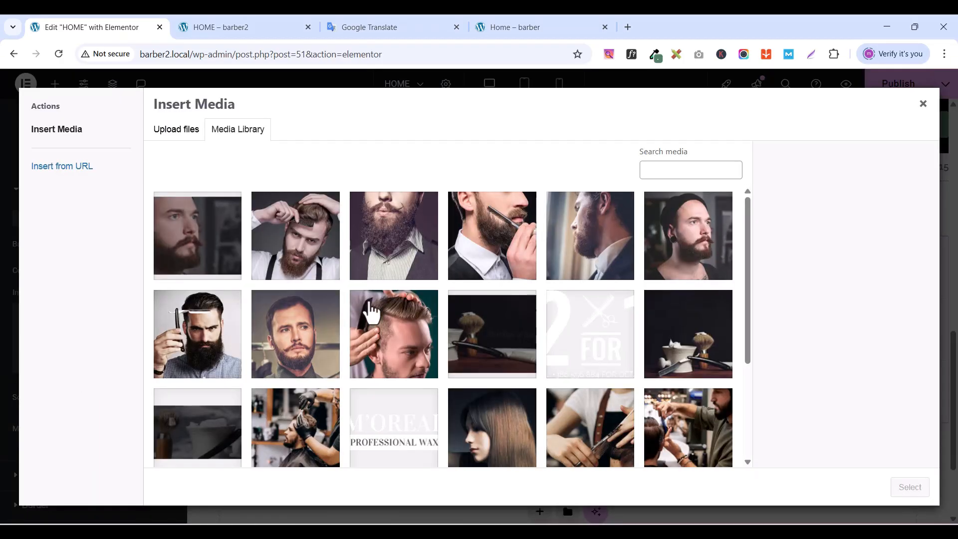
scroll(453, 255, down, 1)
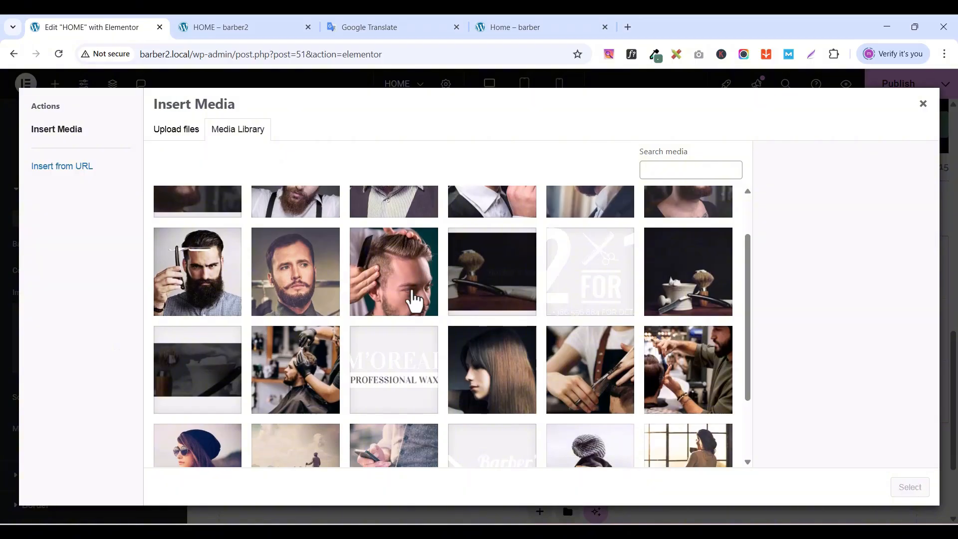
click(184, 376)
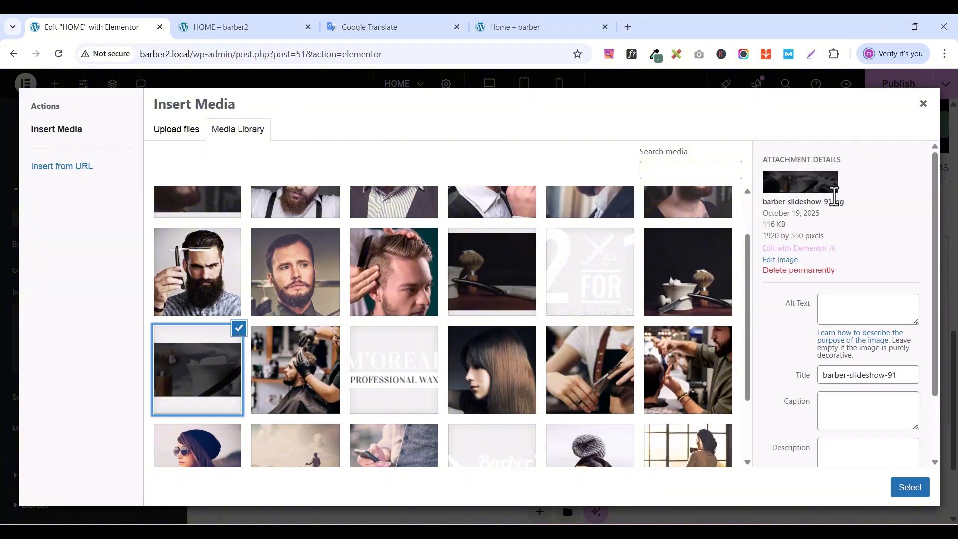
click(909, 487)
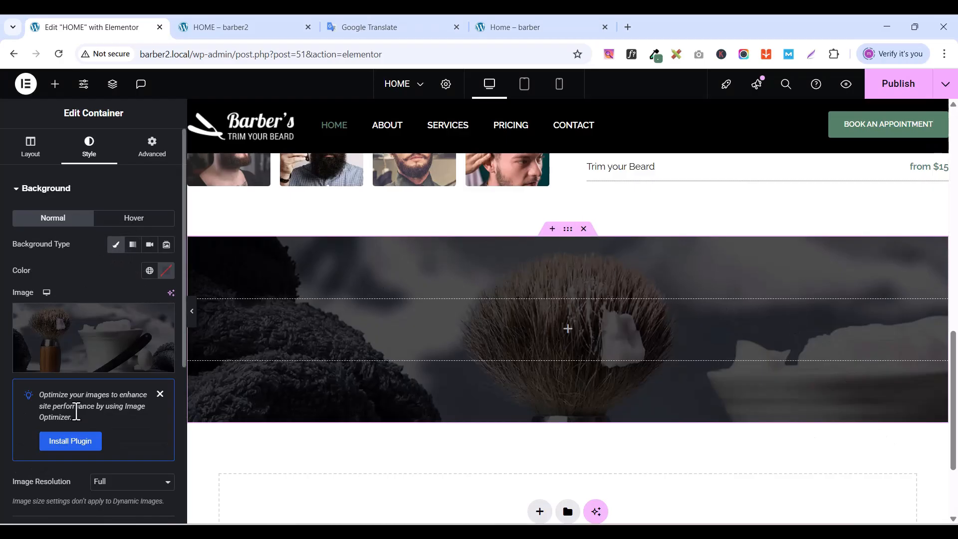
- Set the section's background image position to Center Center and its repeat to No-repeat
scroll(76, 441, down, 1)
scroll(76, 442, down, 1)
click(109, 411)
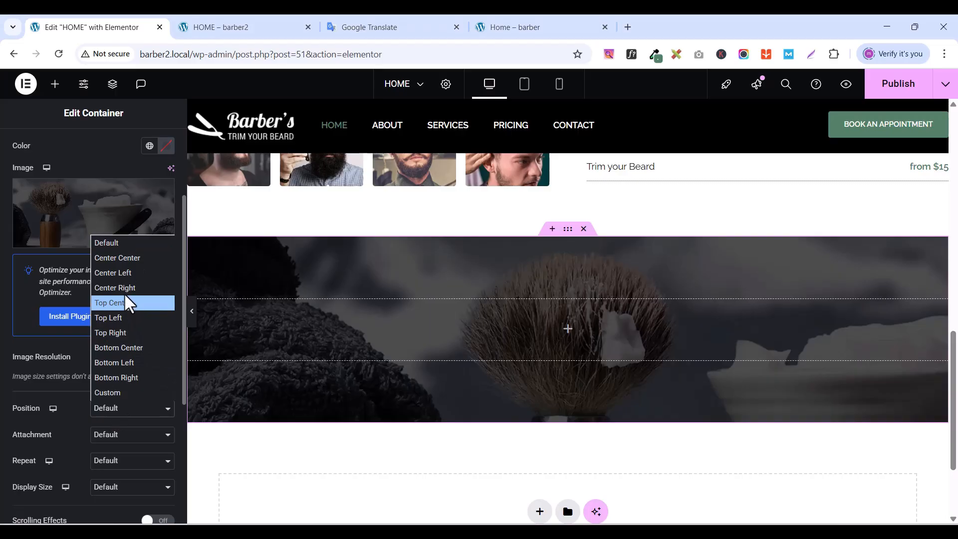
click(127, 259)
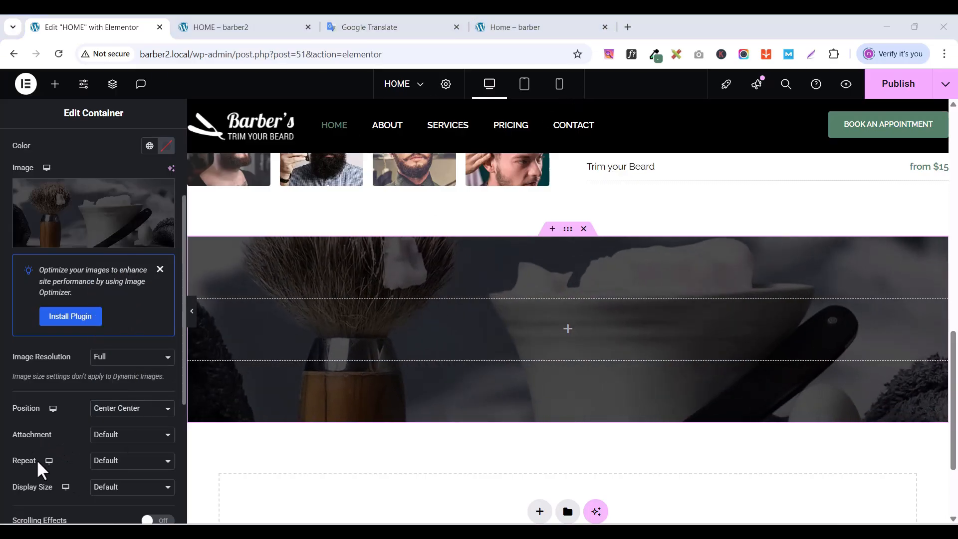
click(114, 462)
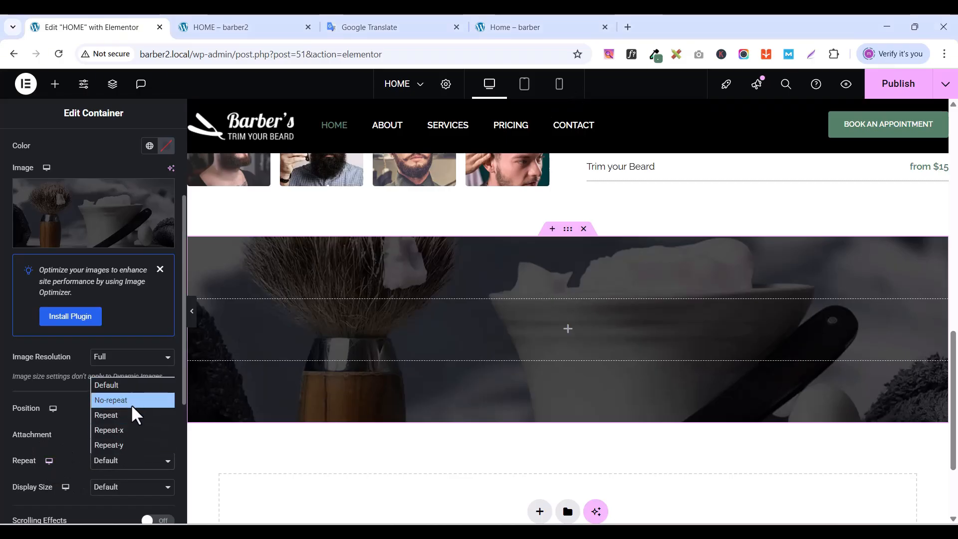
click(125, 402)
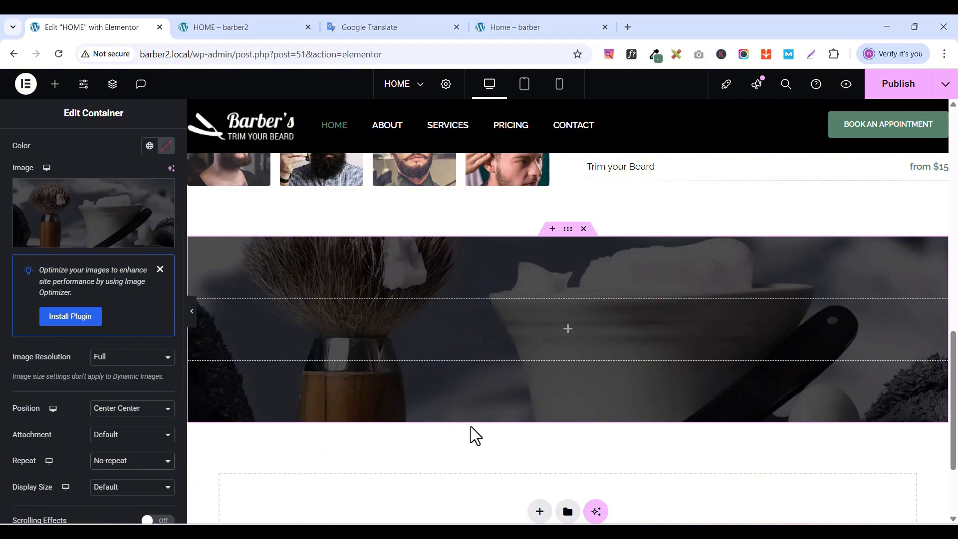
scroll(572, 342, up, 1)
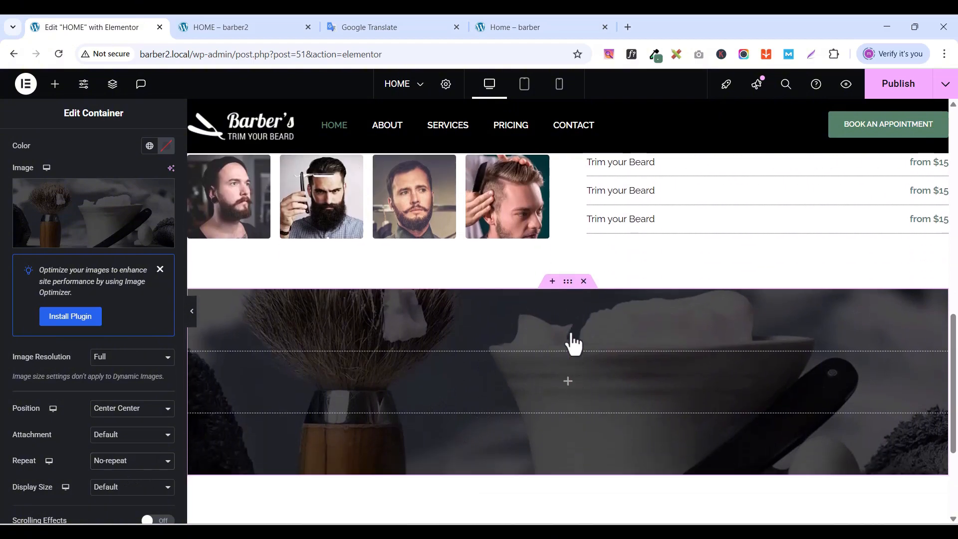
scroll(574, 345, down, 1)
scroll(572, 342, up, 1)
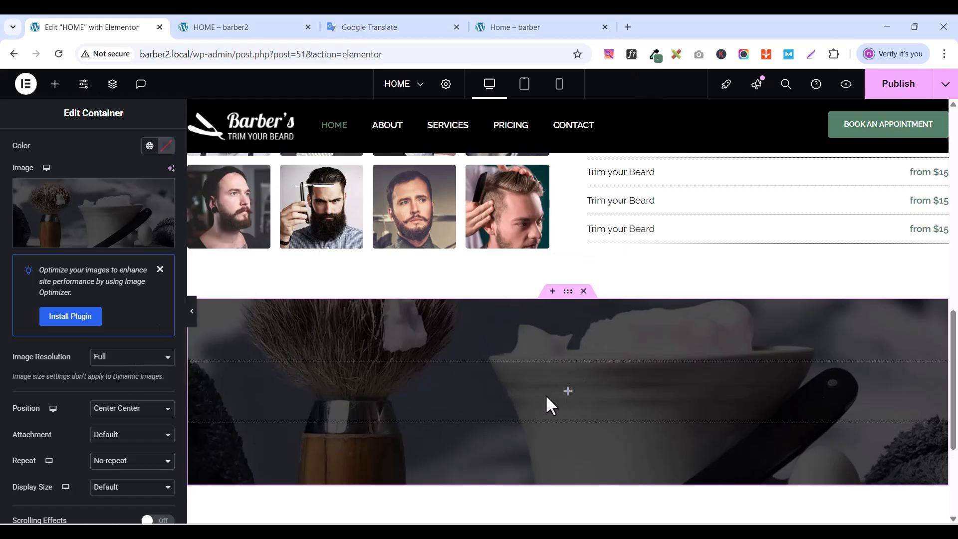
- Add an inner container inside the background-image section and set its padding to 0 on all sides
click(55, 85)
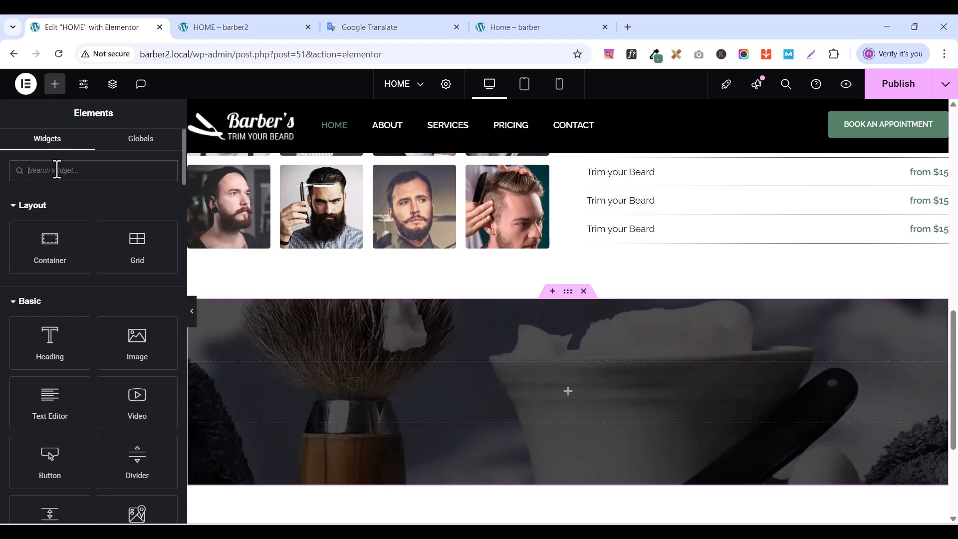
drag(36, 253, 572, 379)
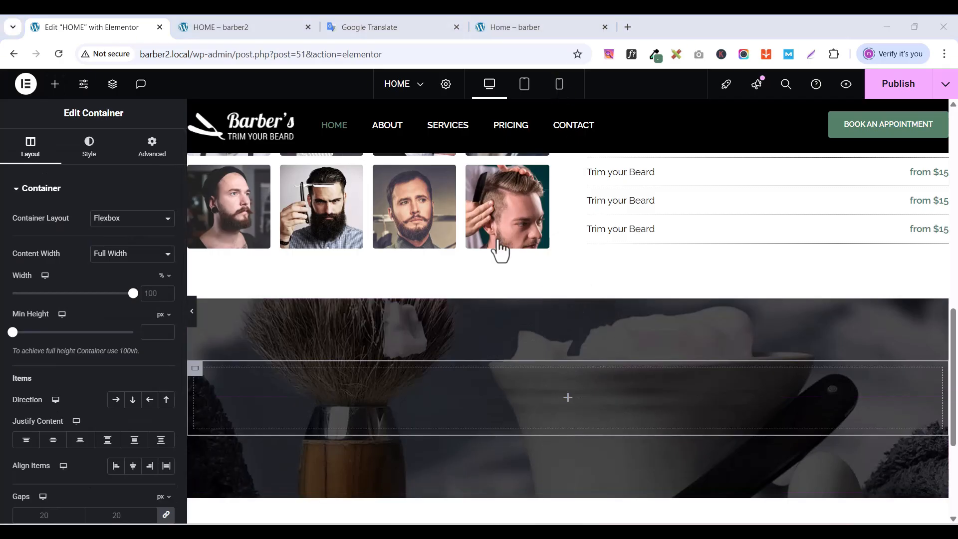
click(151, 153)
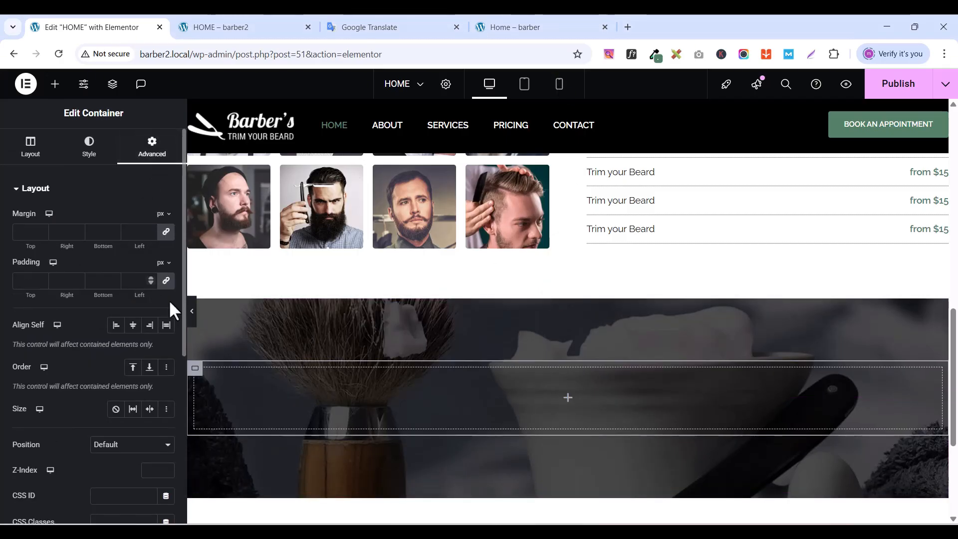
click(165, 281)
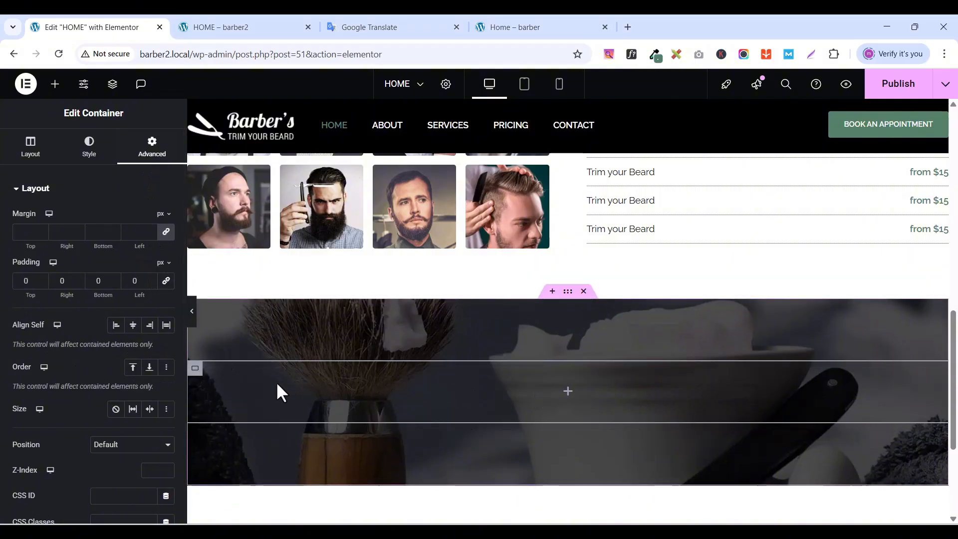
- Set the inner container's minimum height to 166 px
click(30, 145)
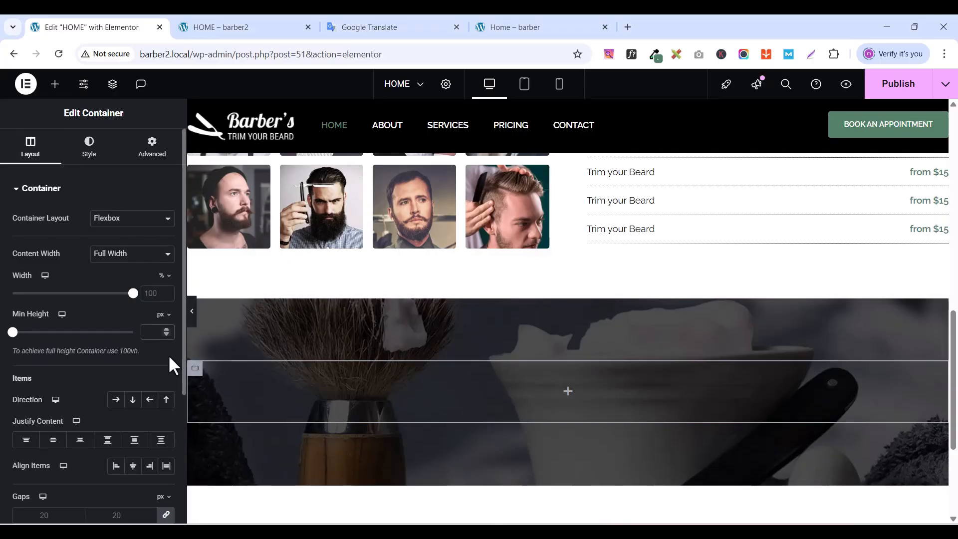
text(1)
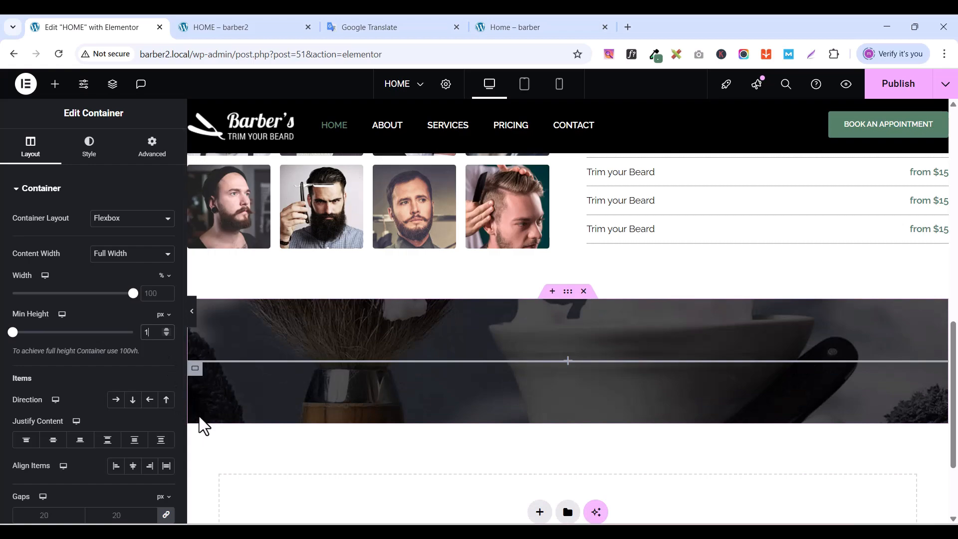
text(66)
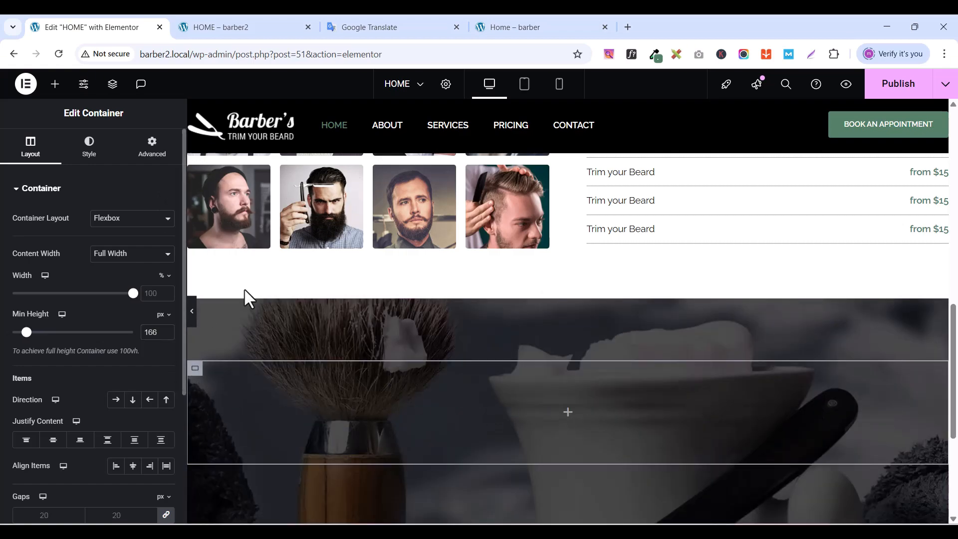
- Find the Heading widget and place it inside the inner container
click(55, 85)
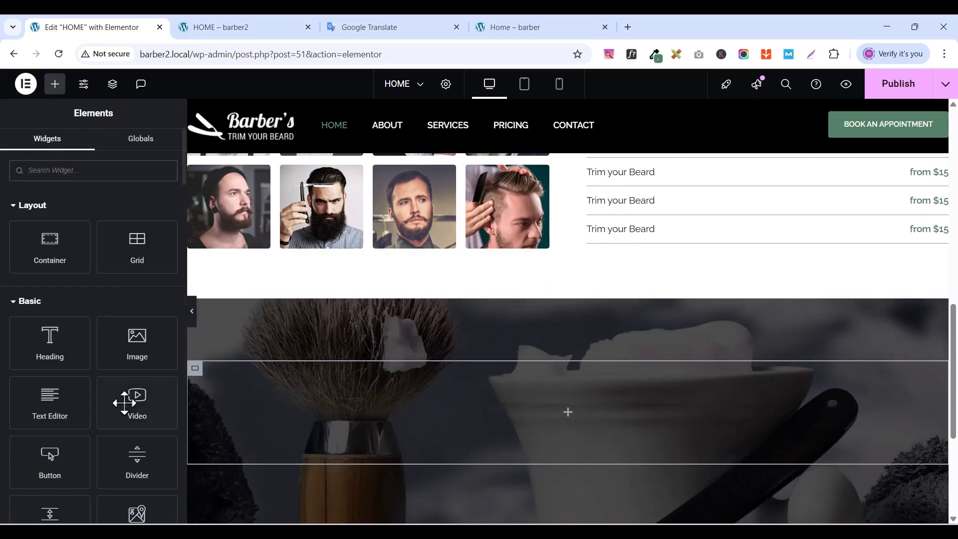
text(head)
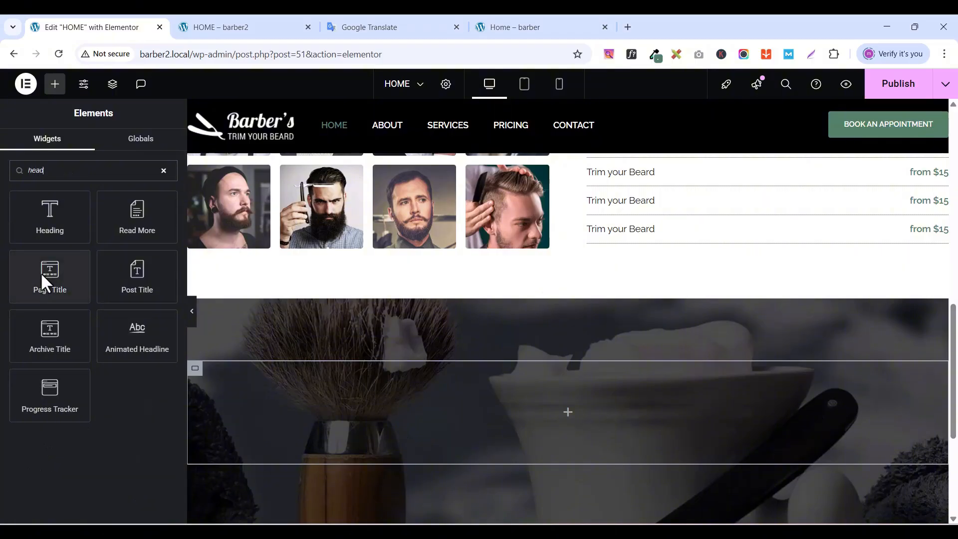
drag(54, 222, 517, 400)
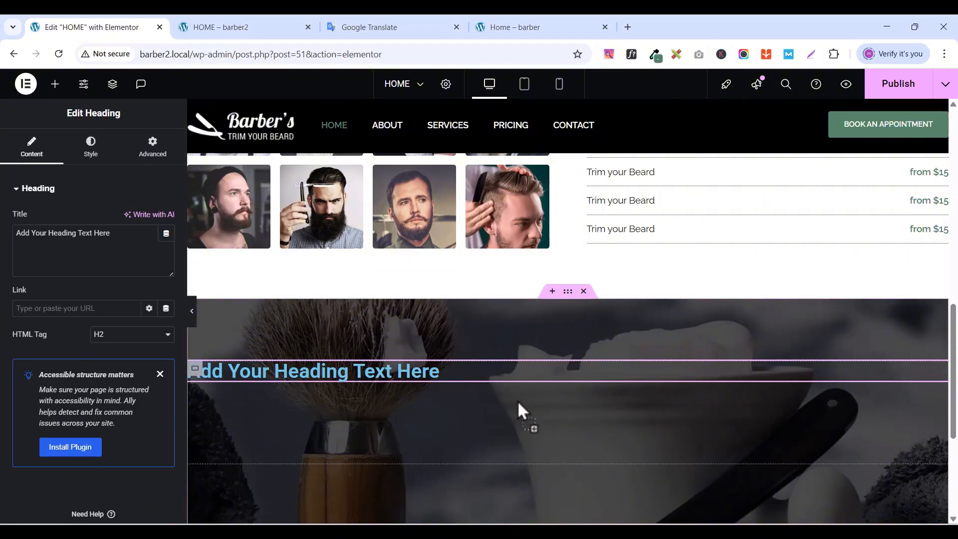
- Switch to the reference barber home page and copy the "MON" text from the first opening-hours circle
click(505, 25)
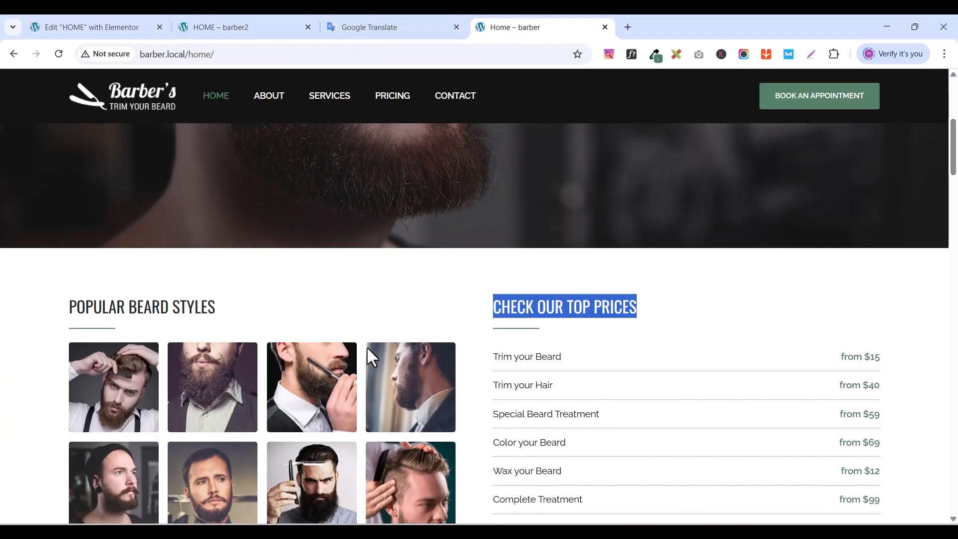
scroll(391, 384, down, 10)
scroll(391, 385, up, 6)
scroll(390, 382, down, 1)
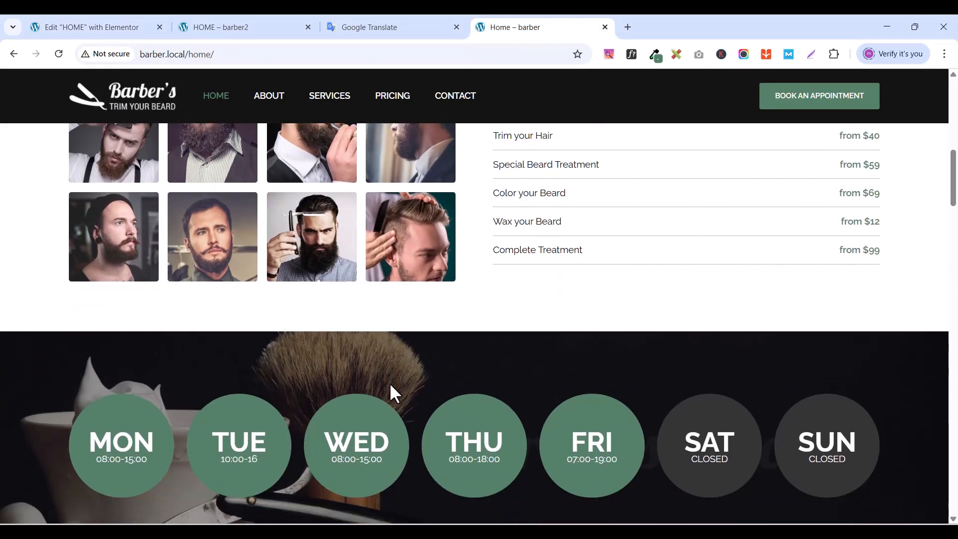
right_click(122, 444)
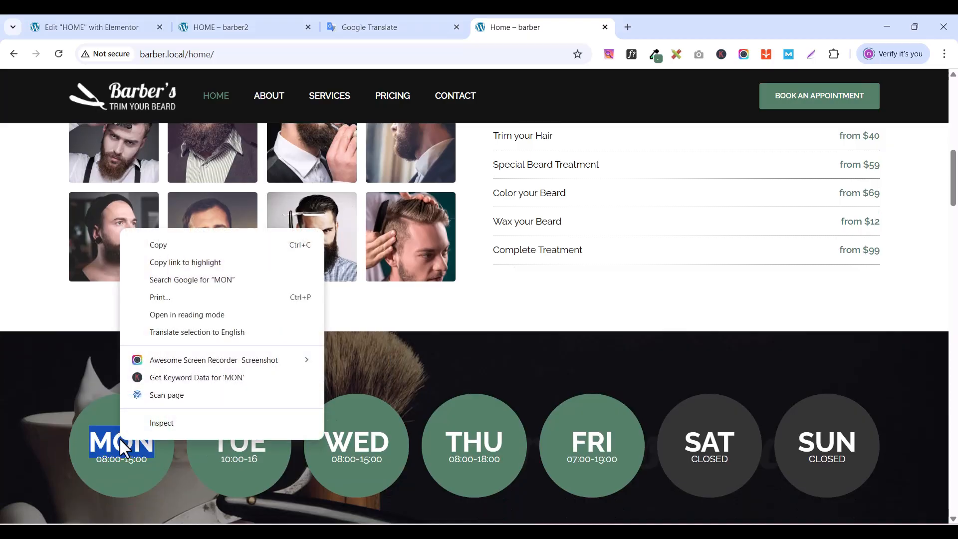
click(163, 250)
- Return to the Elementor editor and replace the new heading's title with the copied "MON"
click(123, 25)
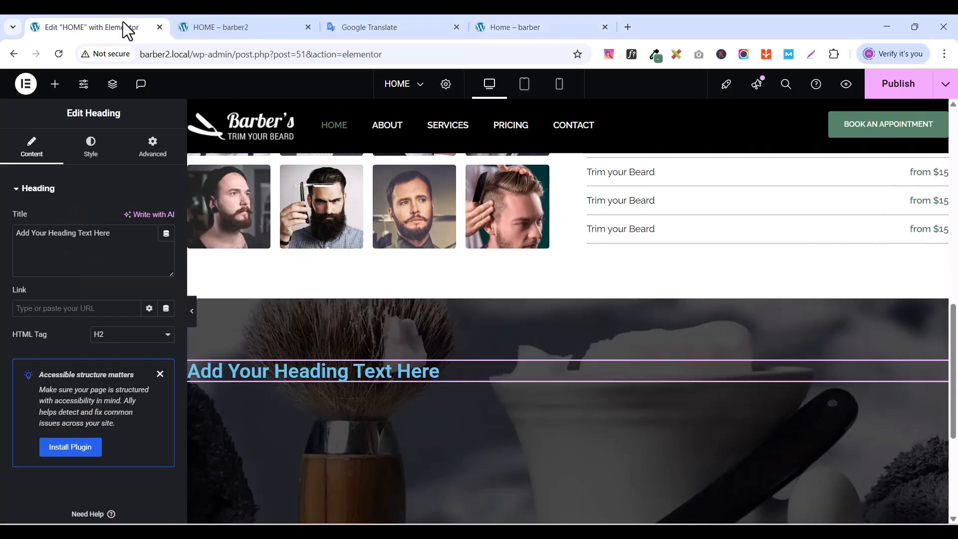
triple_click(74, 233)
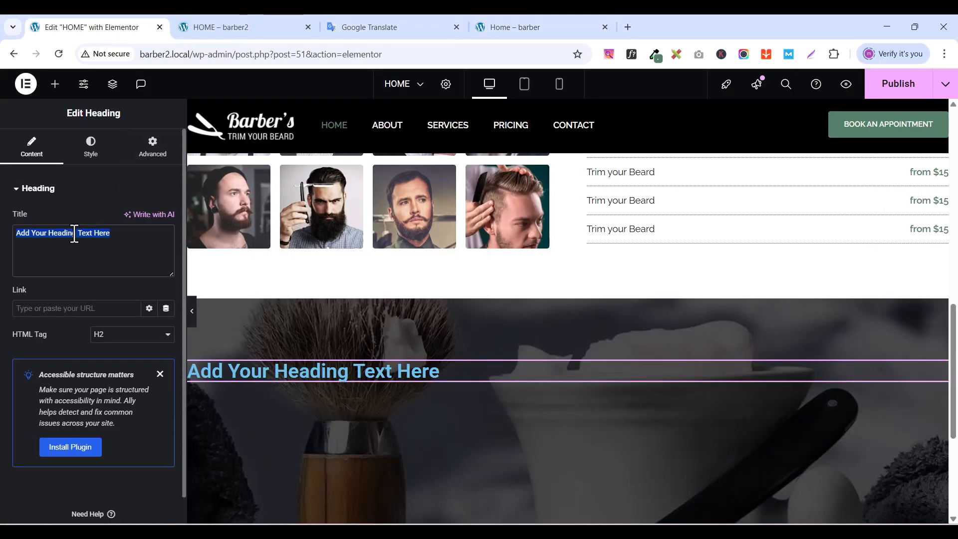
key(ctrl+v)
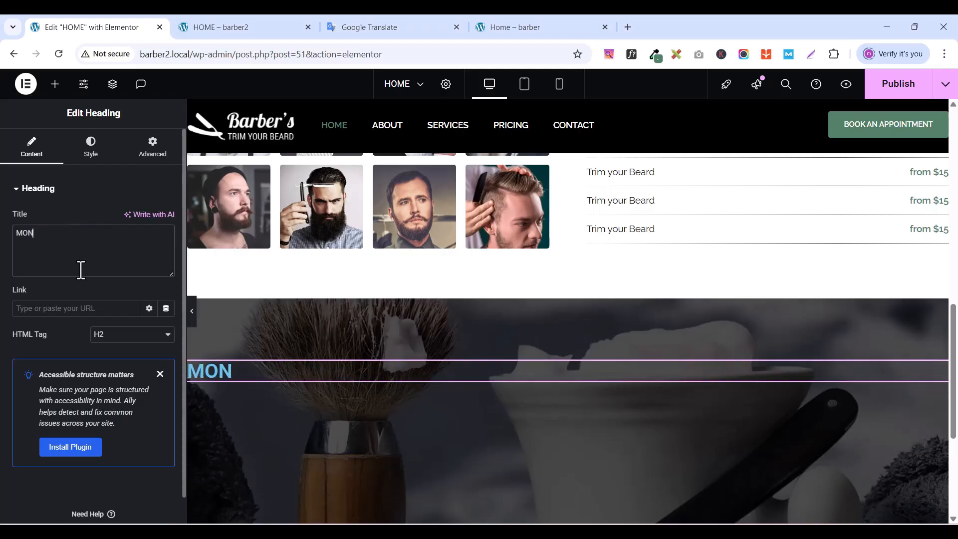
- Give the inner container around the MON heading a classic background in the global DARK GREEN color
click(196, 370)
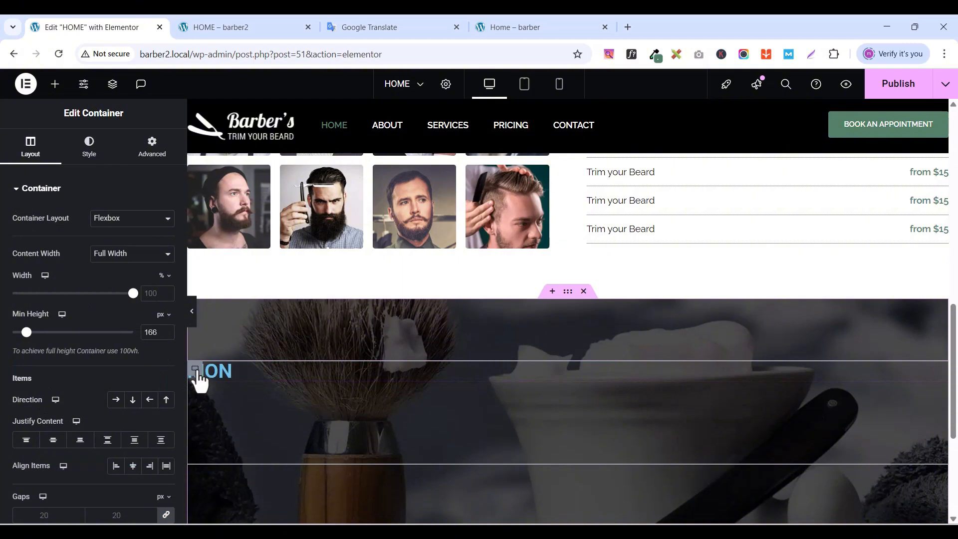
click(90, 149)
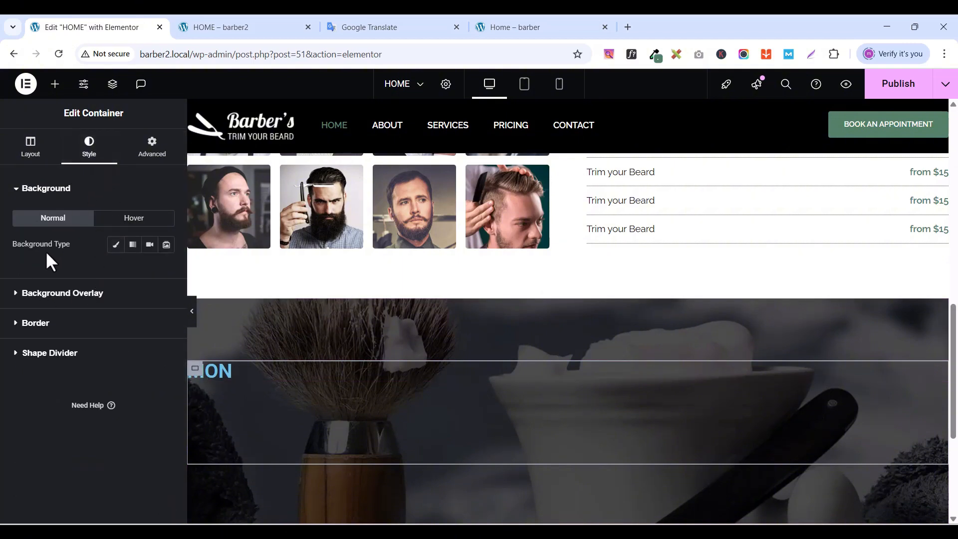
click(116, 245)
click(150, 271)
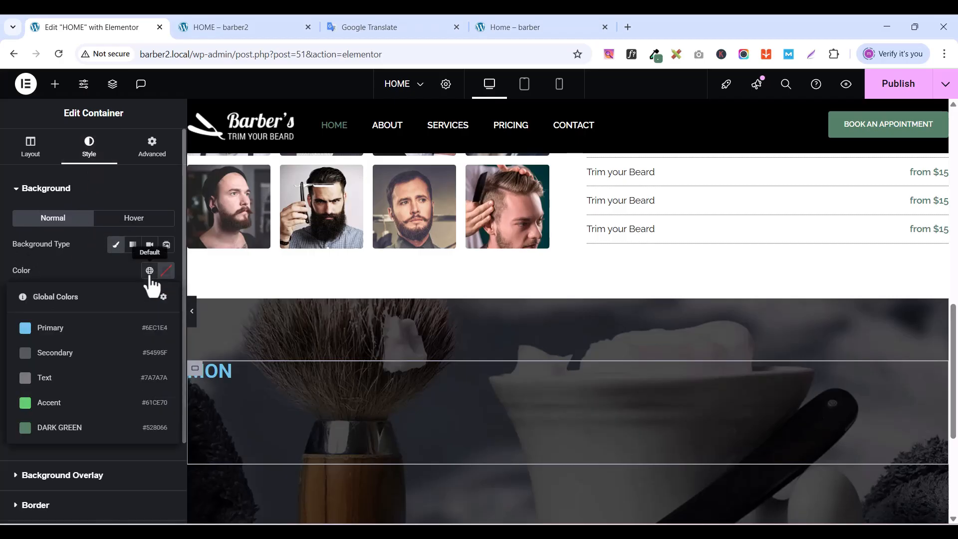
click(59, 427)
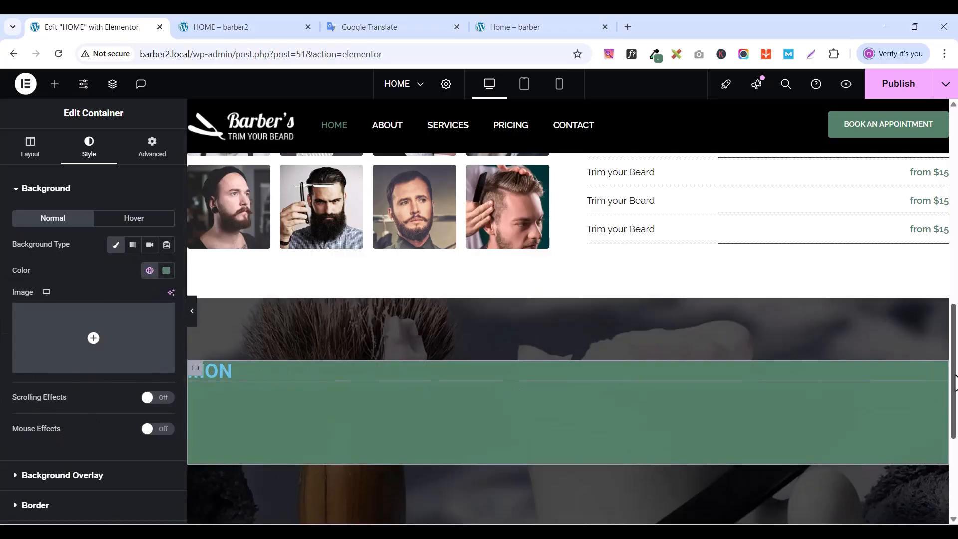
- Change the MON heading's font family to Raleway
click(941, 369)
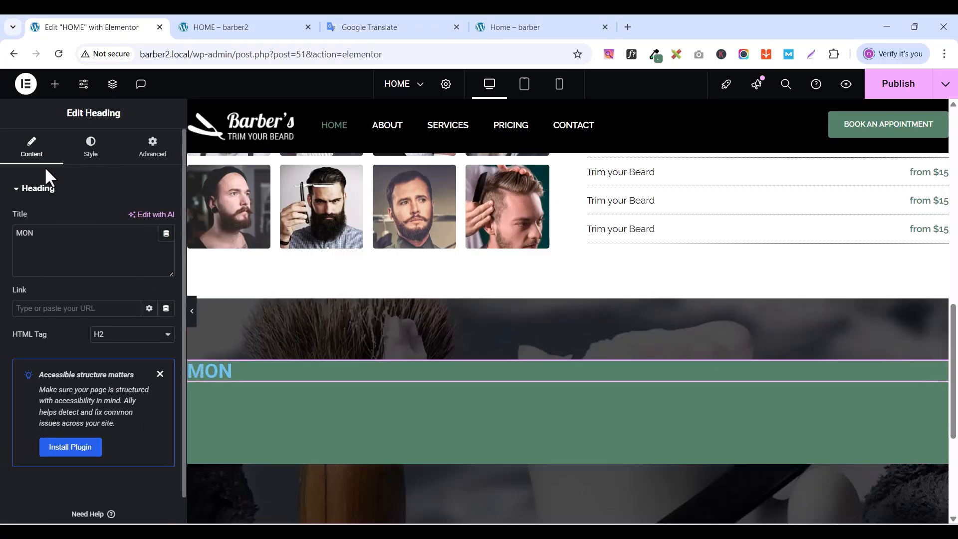
click(91, 147)
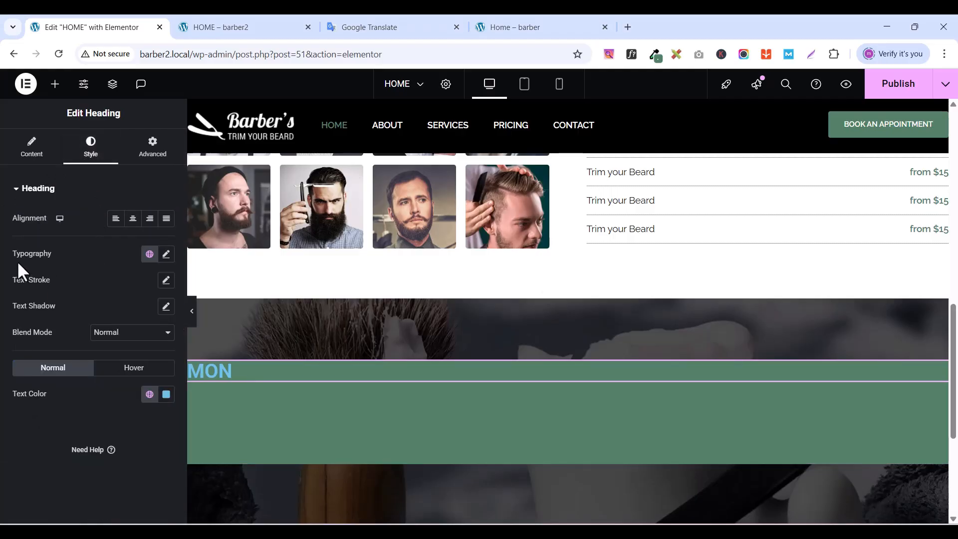
click(166, 254)
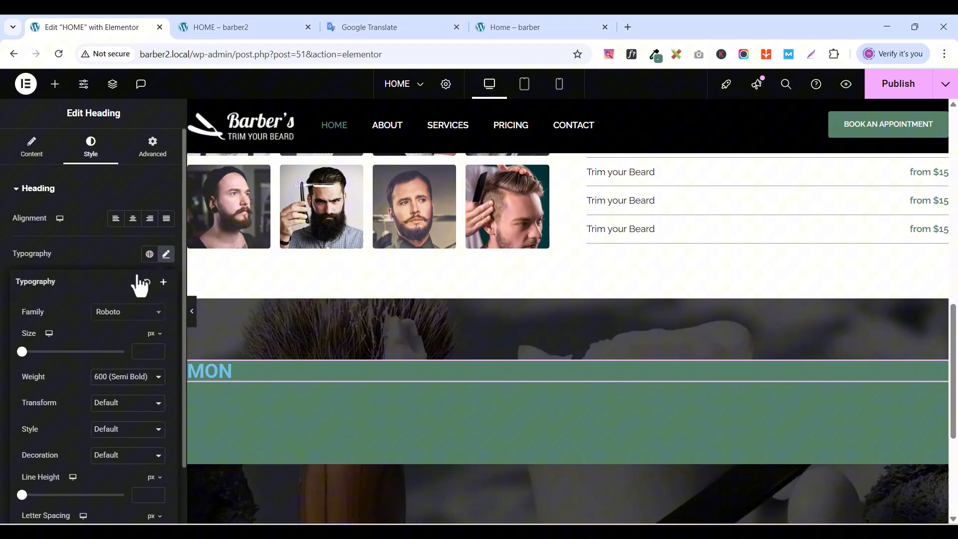
click(113, 314)
text(rale)
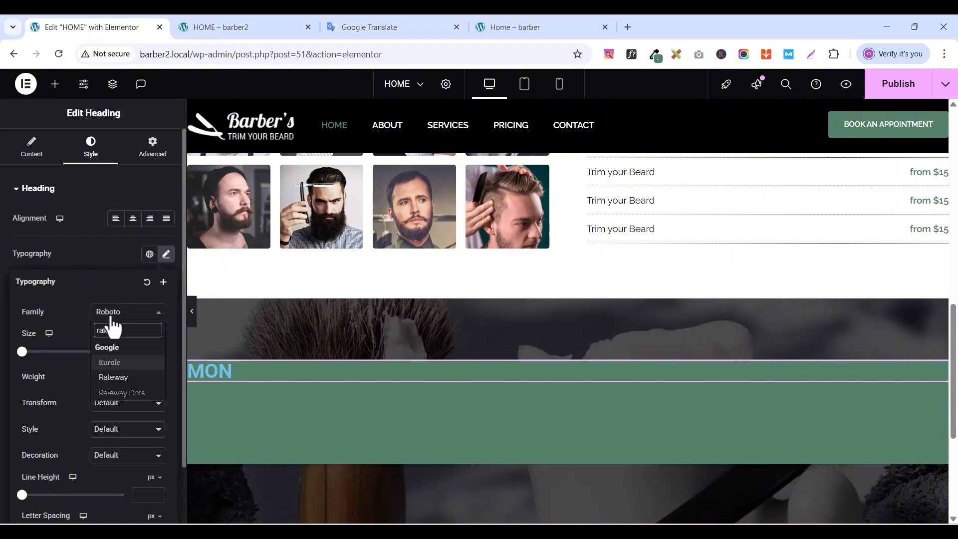
click(117, 378)
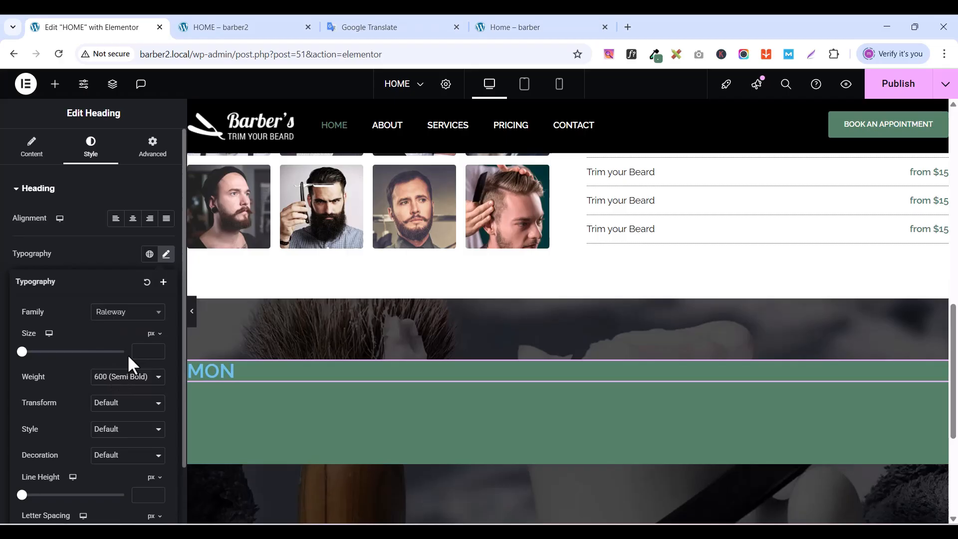
- Set the MON heading's font size to 44 px and its weight to 700 (Bold)
click(157, 349)
click(156, 349)
click(156, 349)
click(157, 348)
click(157, 349)
click(156, 349)
click(157, 349)
double_click(157, 348)
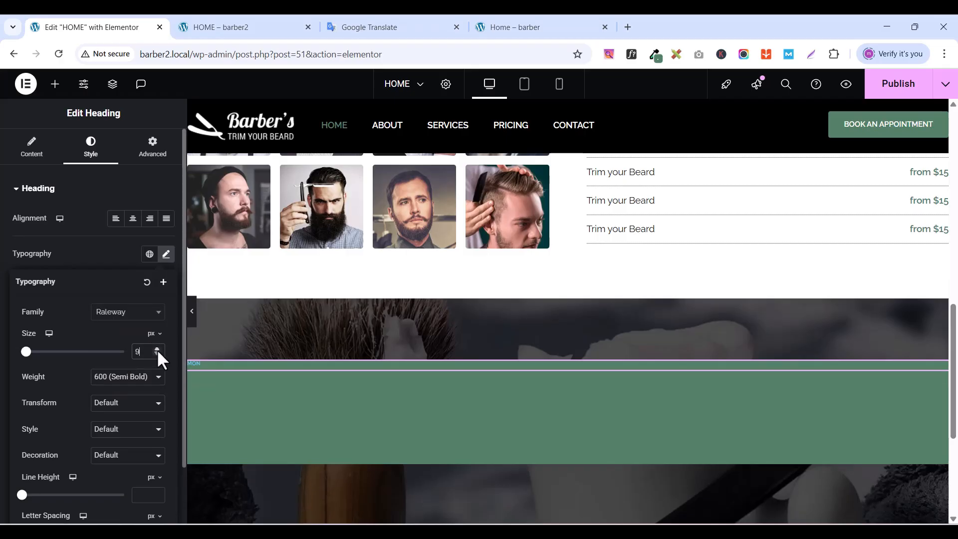
double_click(157, 349)
double_click(156, 349)
double_click(157, 349)
click(157, 348)
double_click(157, 349)
double_click(157, 349)
double_click(157, 349)
click(157, 348)
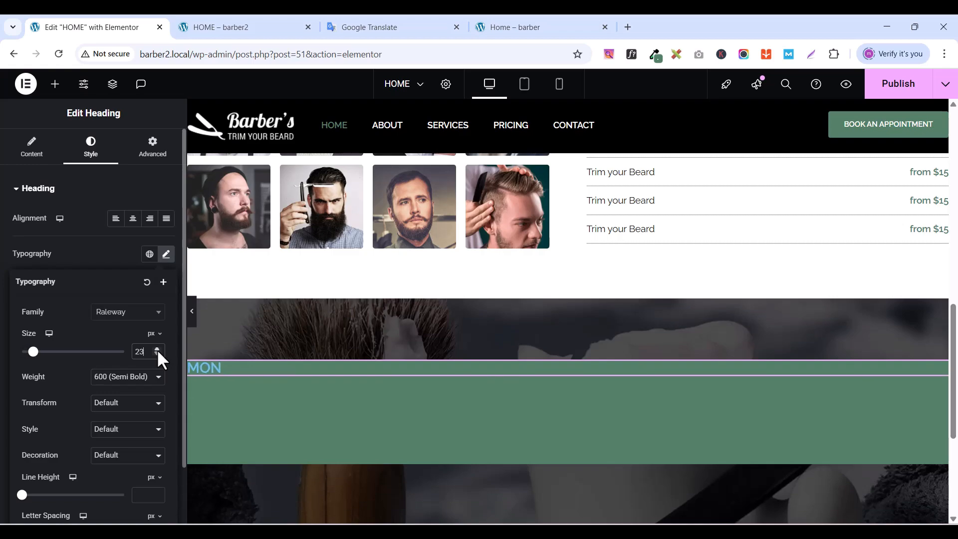
double_click(157, 348)
click(157, 349)
double_click(157, 349)
double_click(156, 349)
double_click(156, 349)
click(157, 348)
double_click(157, 349)
double_click(157, 349)
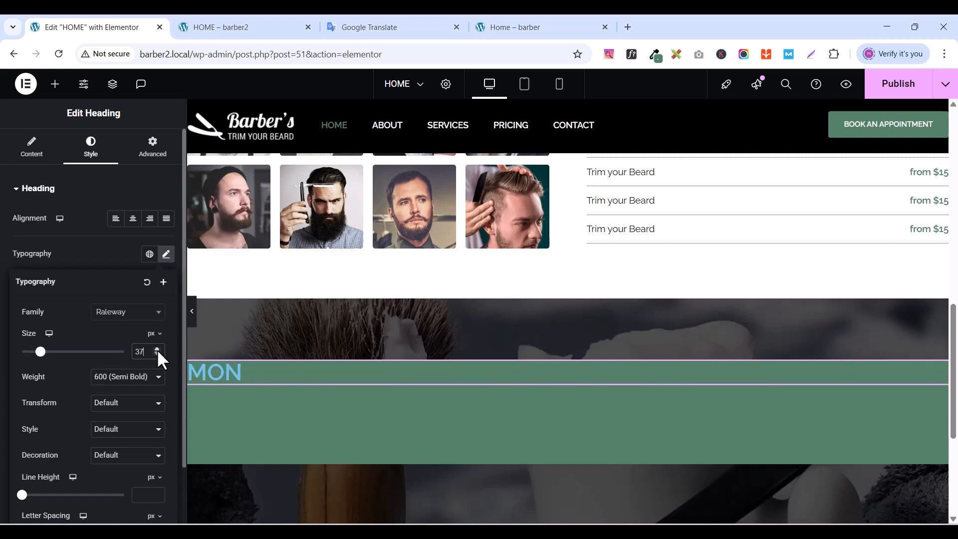
double_click(156, 349)
double_click(157, 348)
double_click(157, 349)
double_click(157, 349)
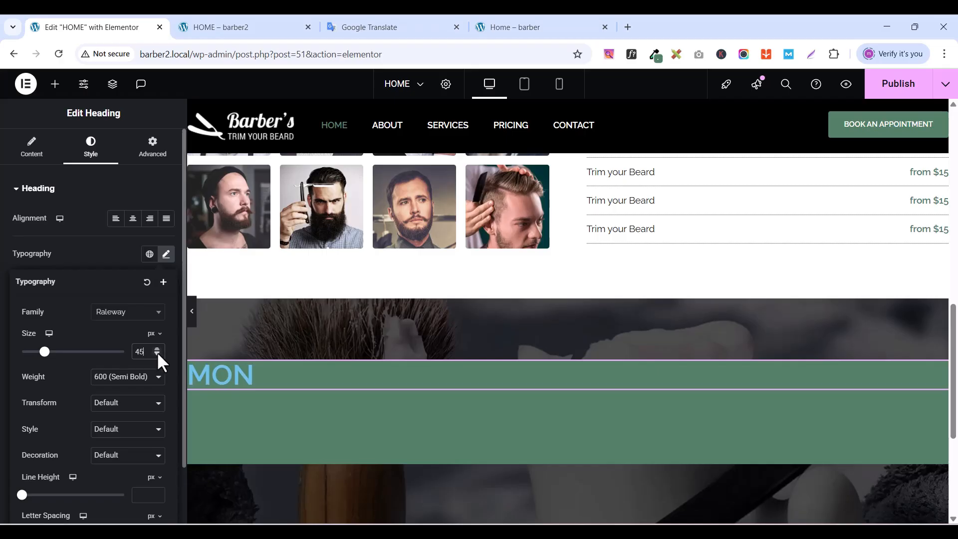
click(103, 376)
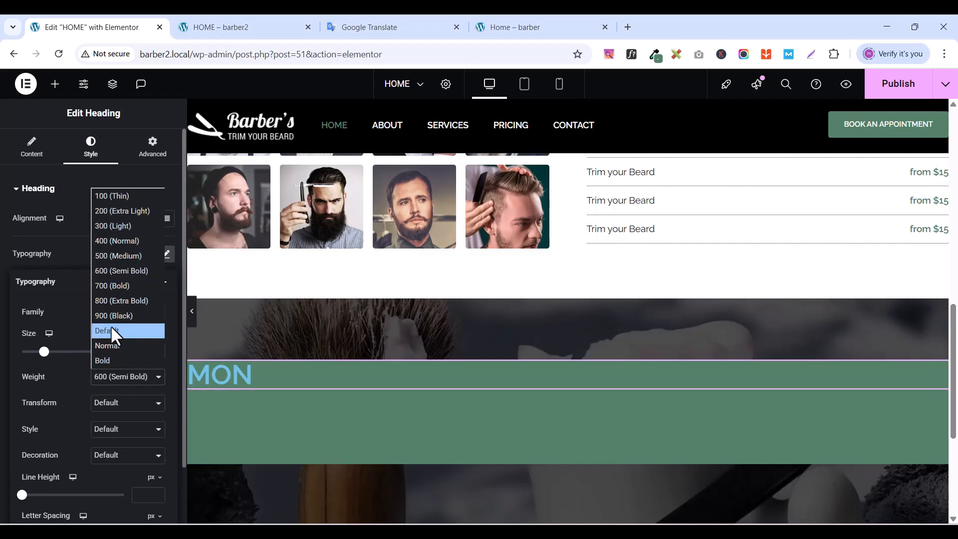
click(116, 287)
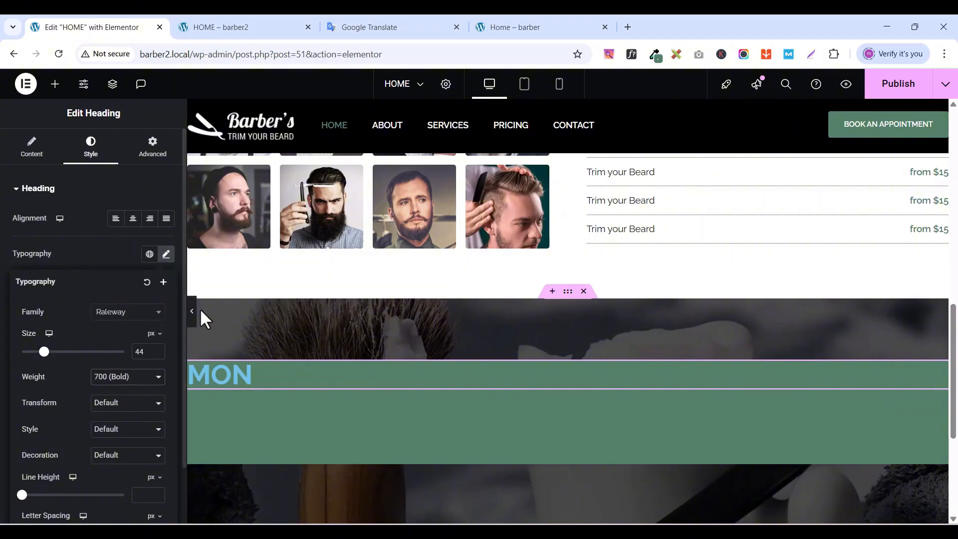
click(109, 250)
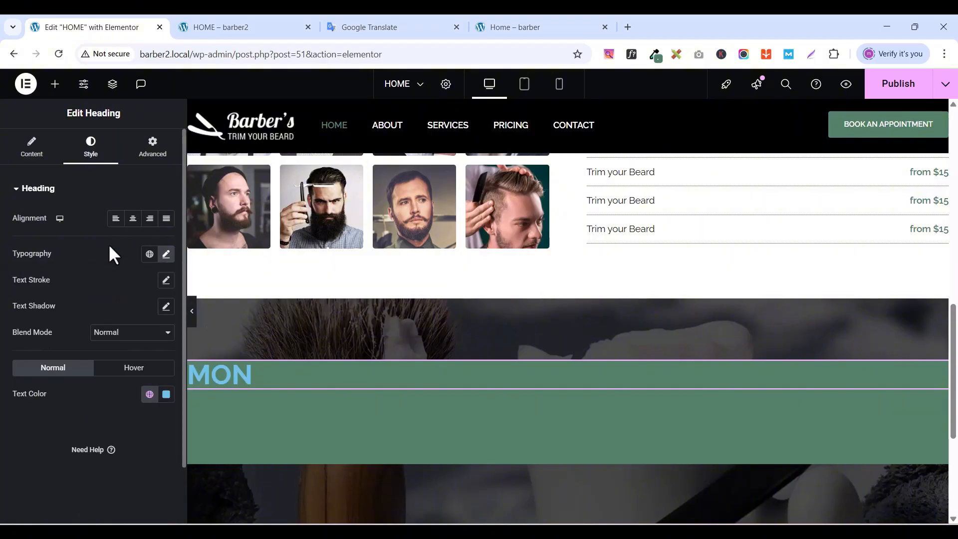
- Change the MON heading's text color to white, #FFFFFF
click(166, 394)
drag(163, 243, 75, 233)
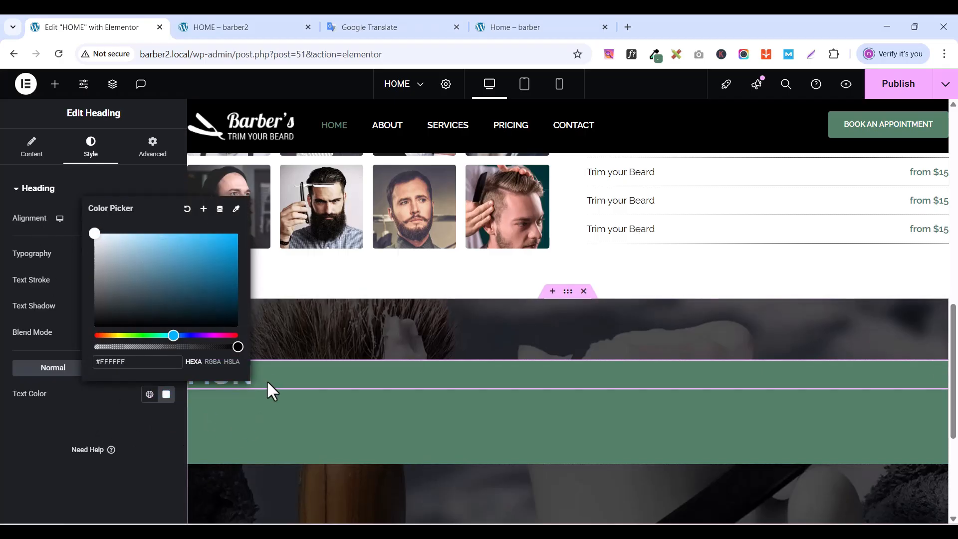
click(300, 387)
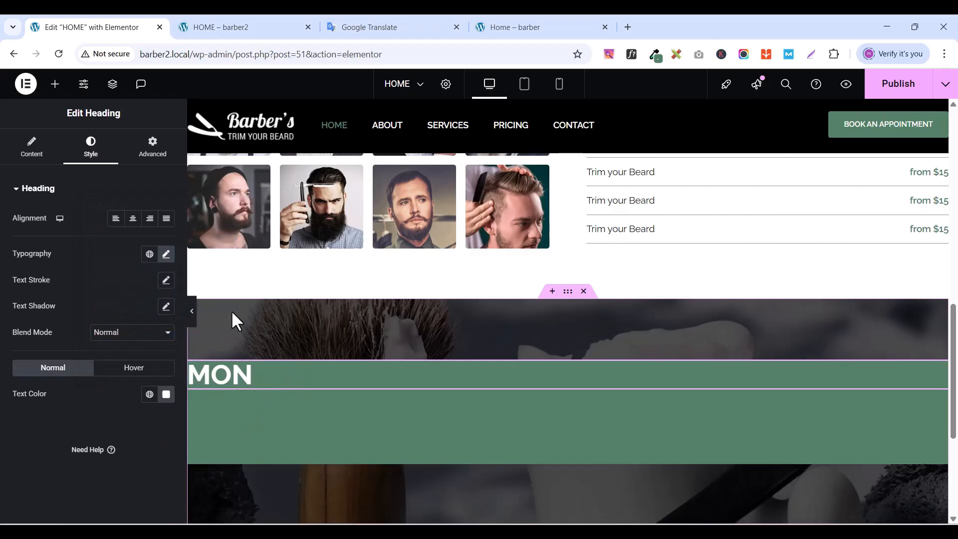
- Switch to the reference barber home page and copy the "08:00-15:00" hours under MON
click(519, 26)
scroll(221, 457, down, 1)
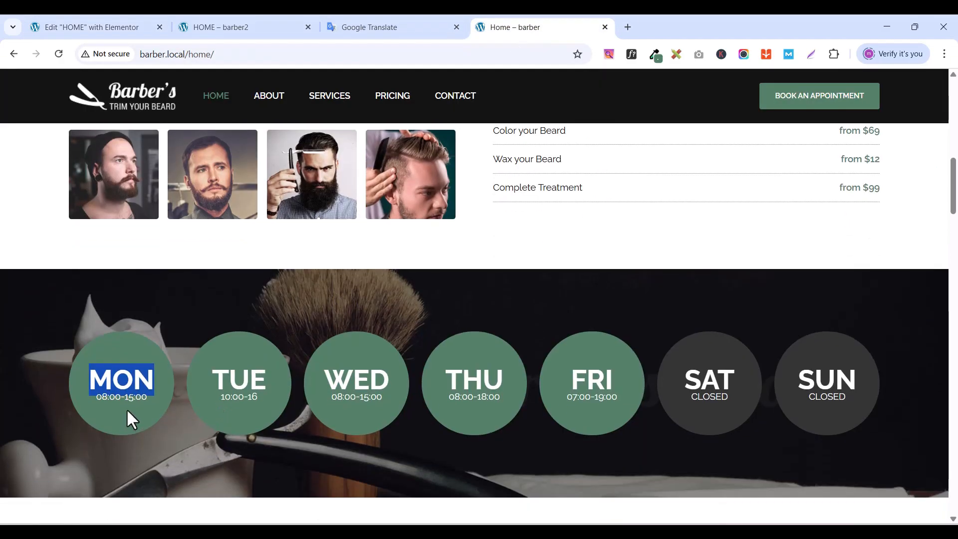
triple_click(137, 398)
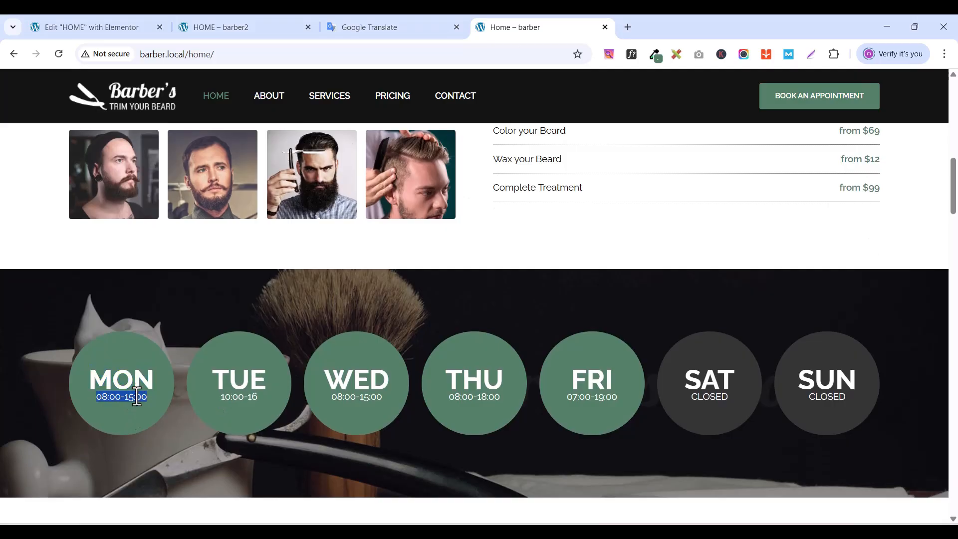
right_click(137, 398)
click(190, 200)
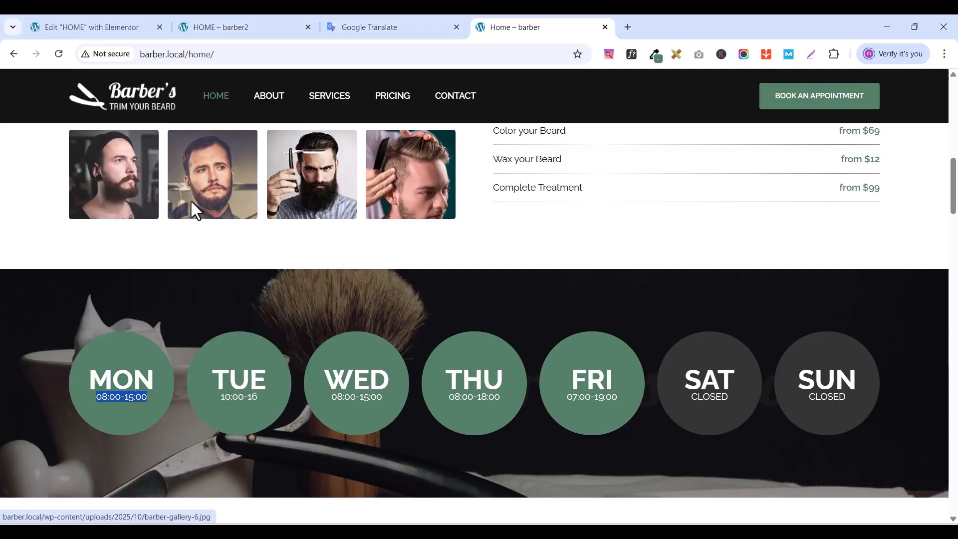
- Return to the Elementor editor, duplicate the MON heading and replace the copy's title with "08:00-15:00"
click(109, 23)
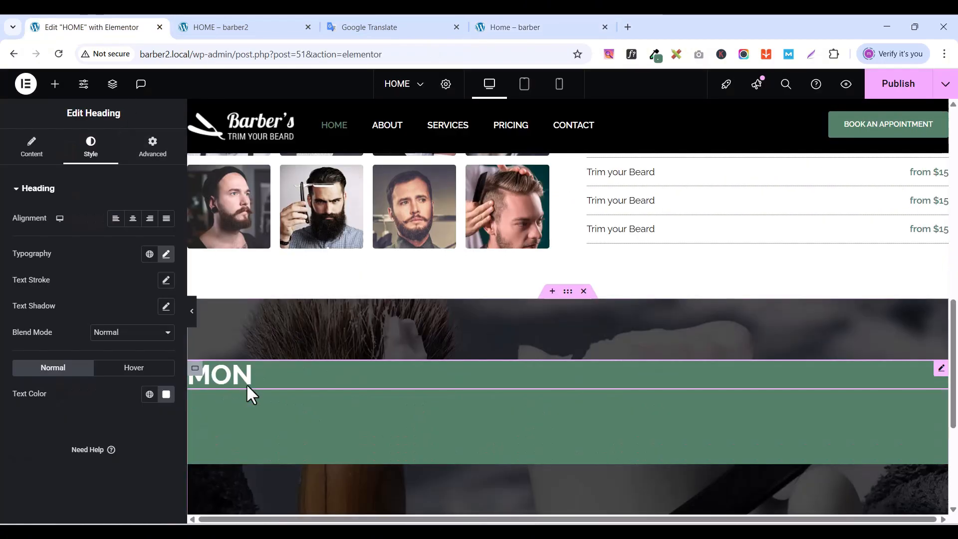
right_click(942, 379)
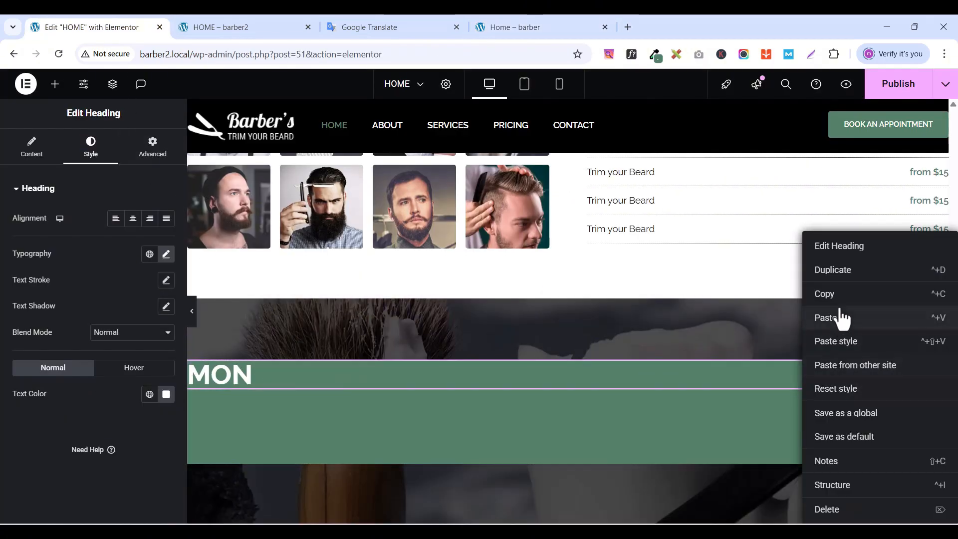
click(847, 271)
click(60, 232)
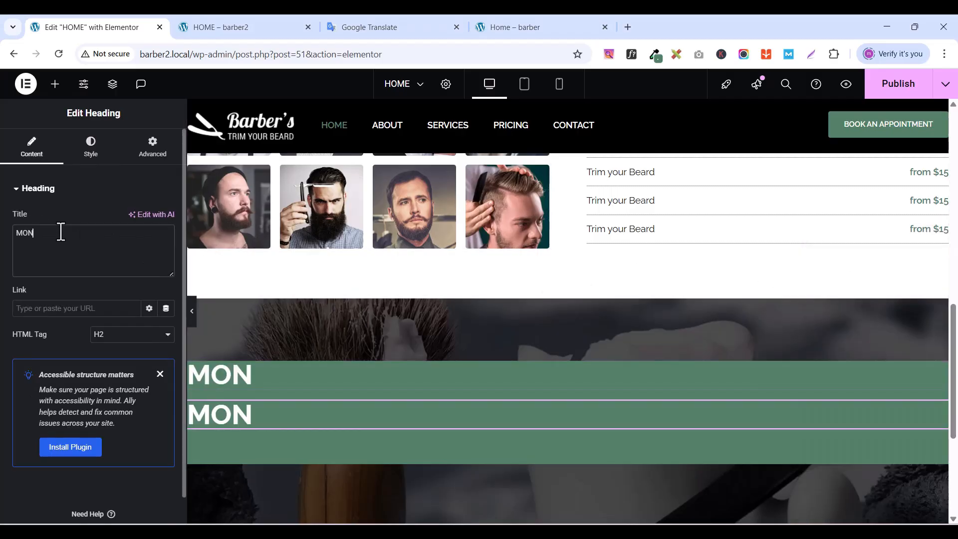
key(ctrl+v)
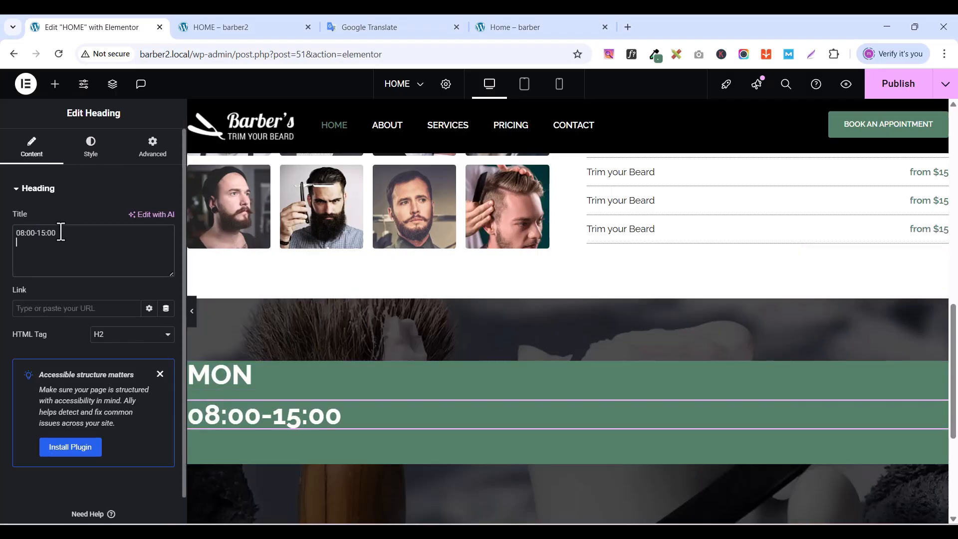
- Set the 08:00-15:00 heading's font size to 15 px and its weight to 400 (Normal)
click(91, 147)
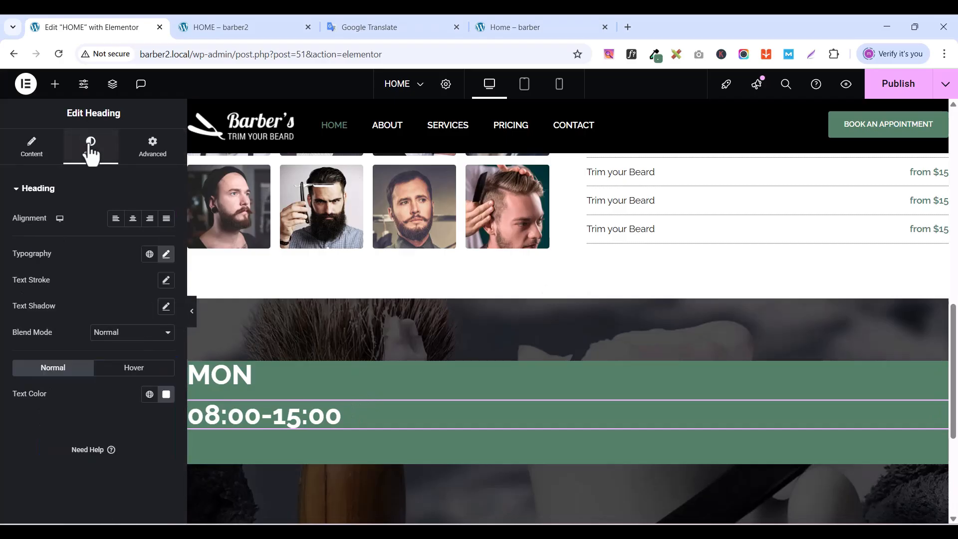
click(166, 254)
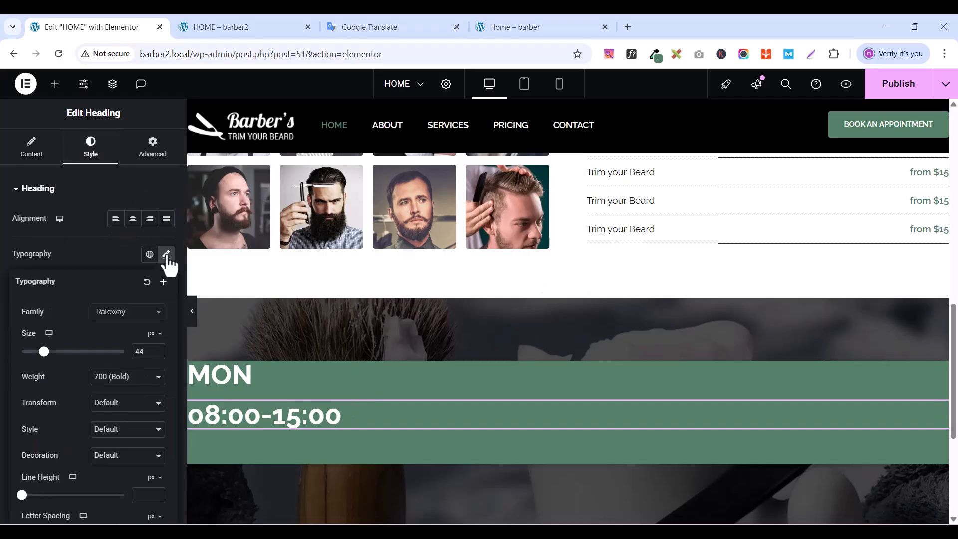
double_click(139, 352)
text(15)
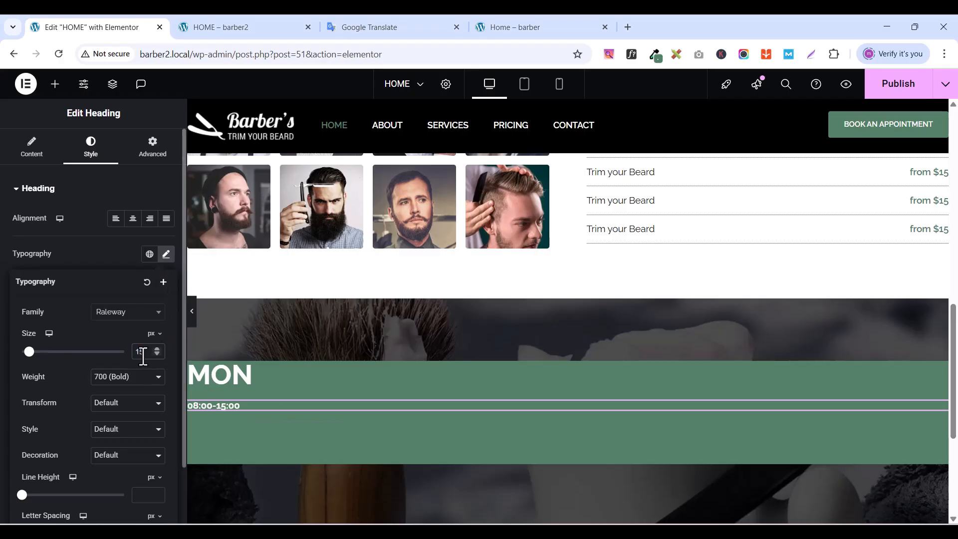
click(114, 379)
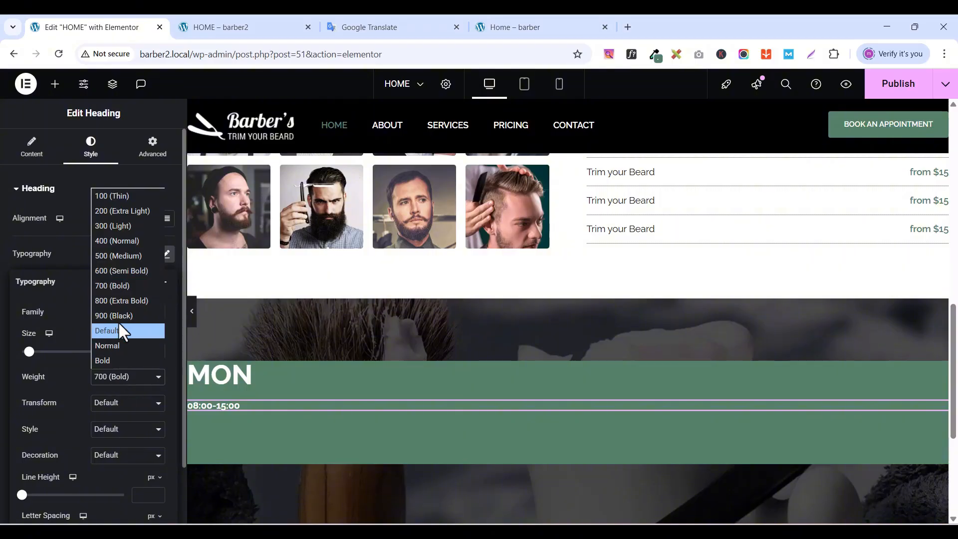
click(113, 240)
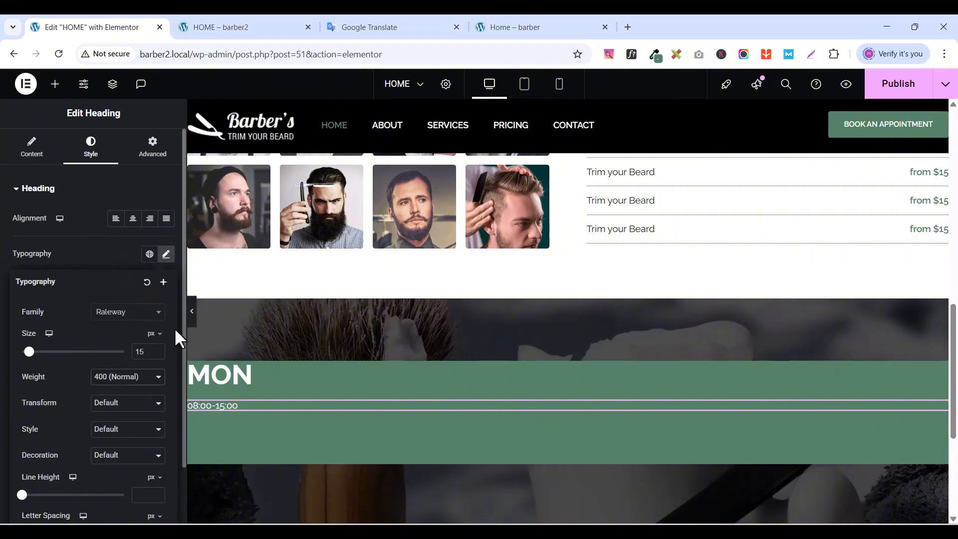
click(92, 251)
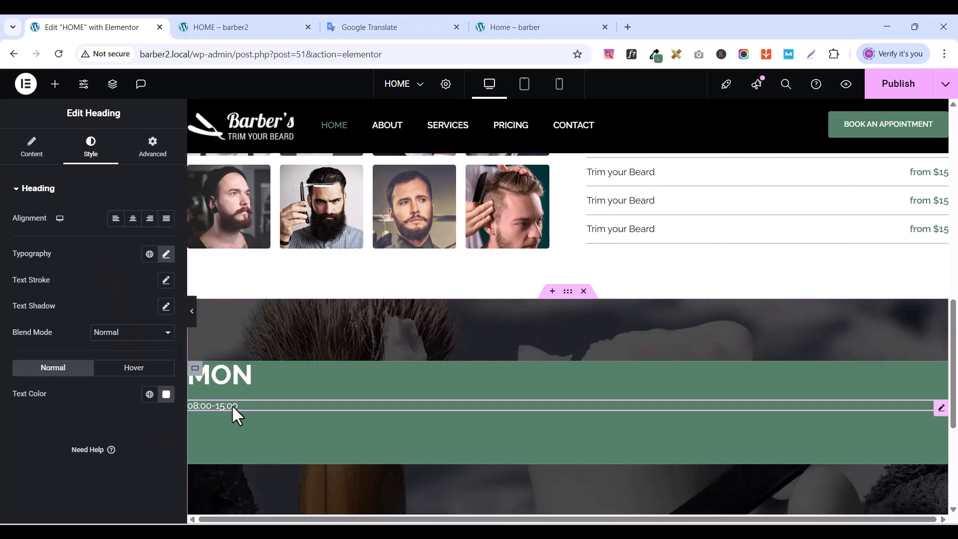
- Center the green day container's contents with centered Justify Content and centered Align Items
click(199, 375)
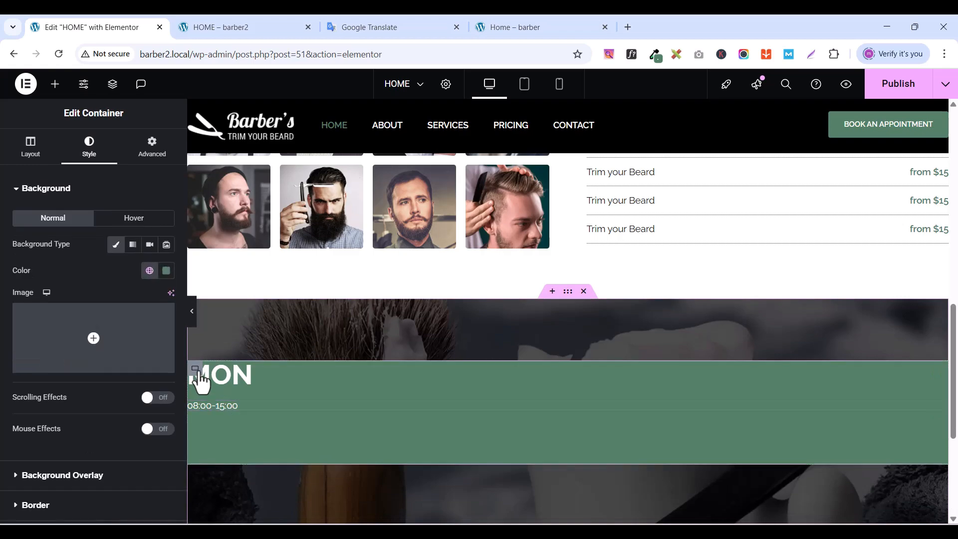
click(27, 159)
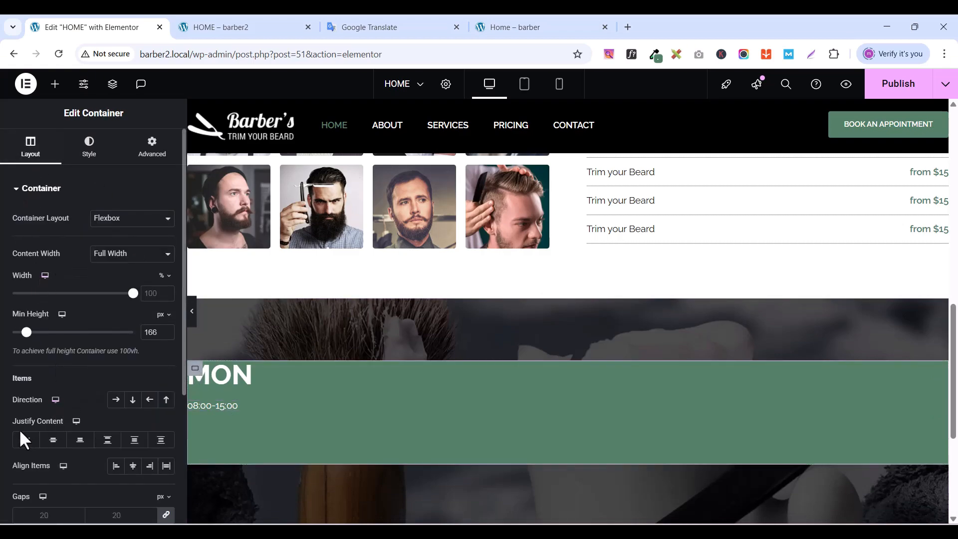
click(53, 444)
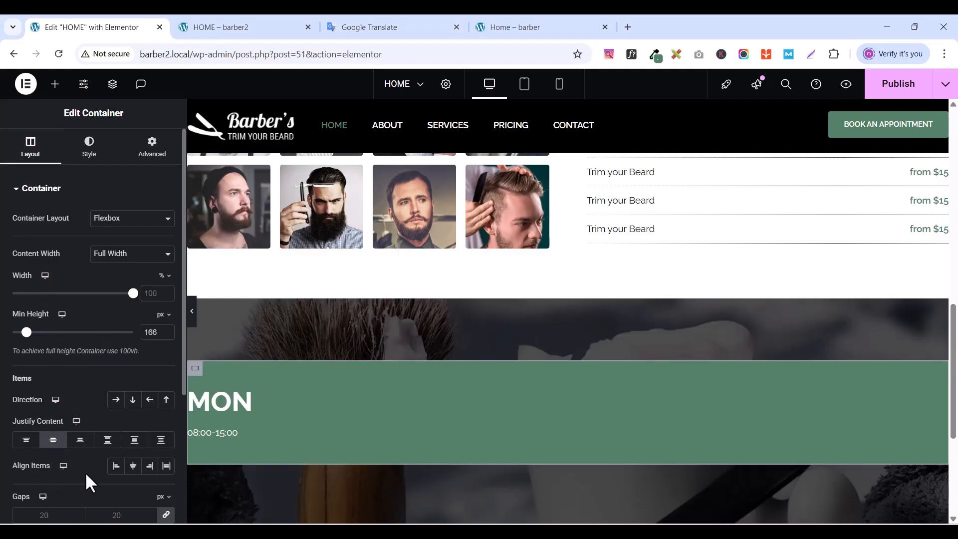
click(133, 466)
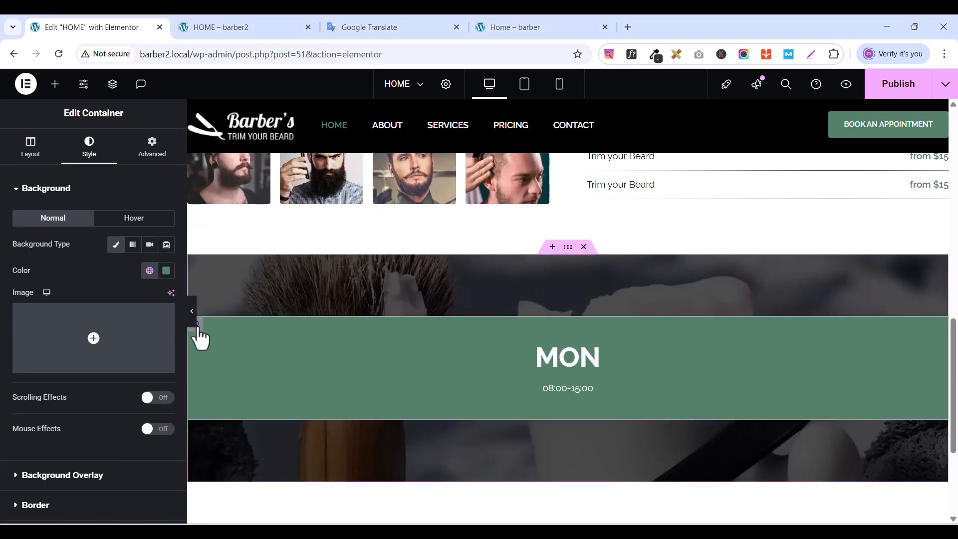
- Duplicate the green MON opening-hours container six times to form a row of seven day containers
right_click(200, 338)
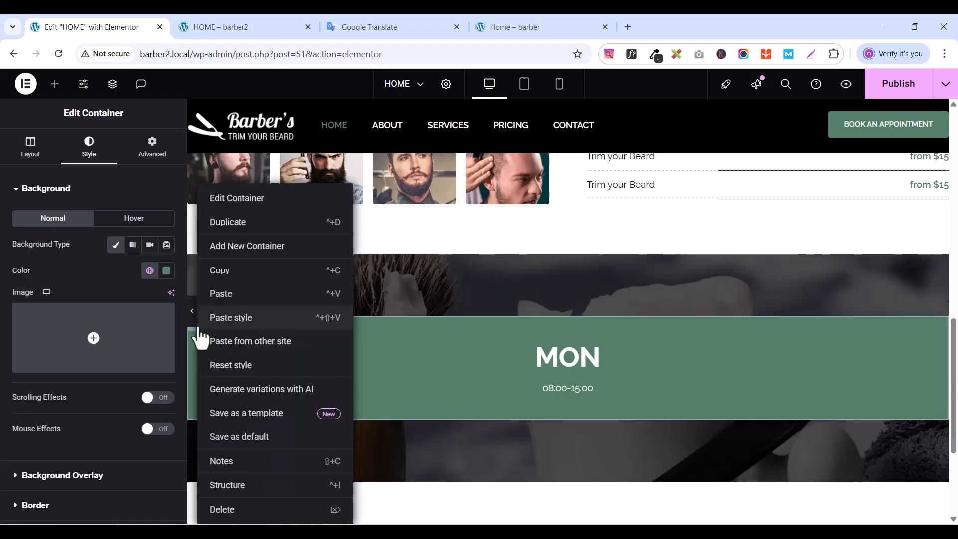
click(235, 224)
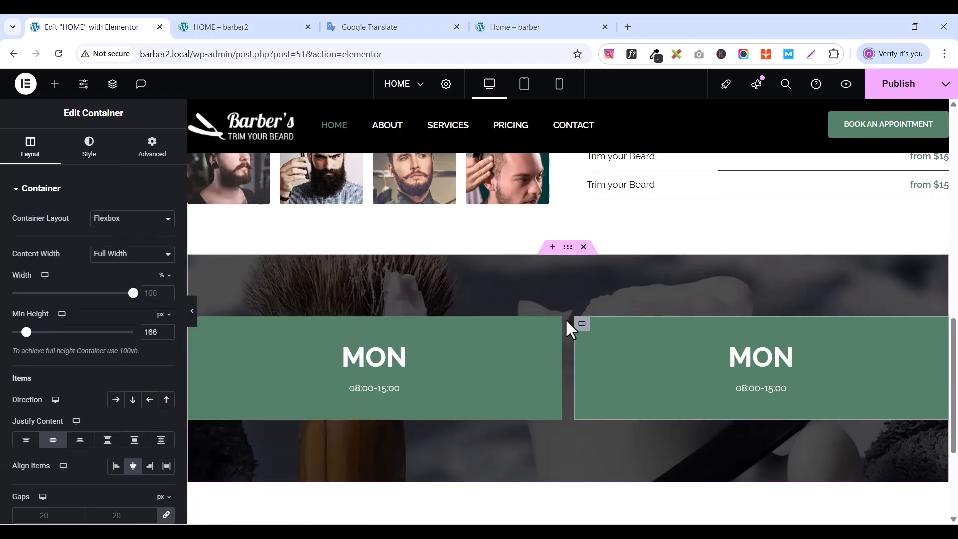
right_click(583, 333)
click(618, 227)
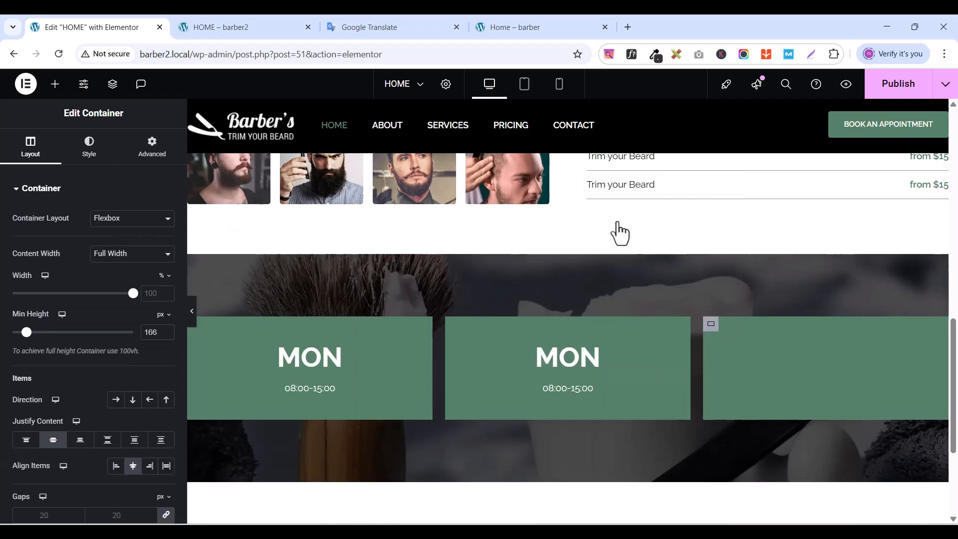
right_click(705, 327)
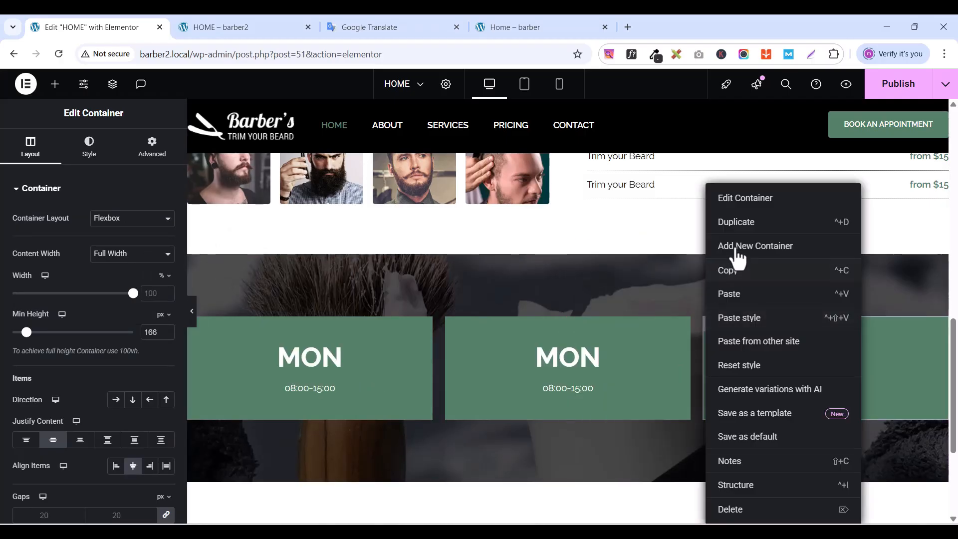
click(736, 225)
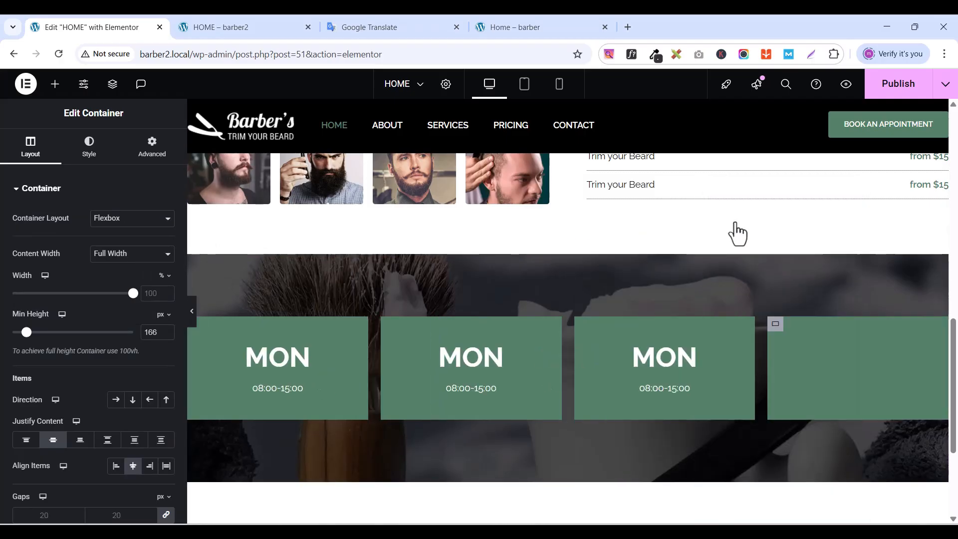
right_click(773, 332)
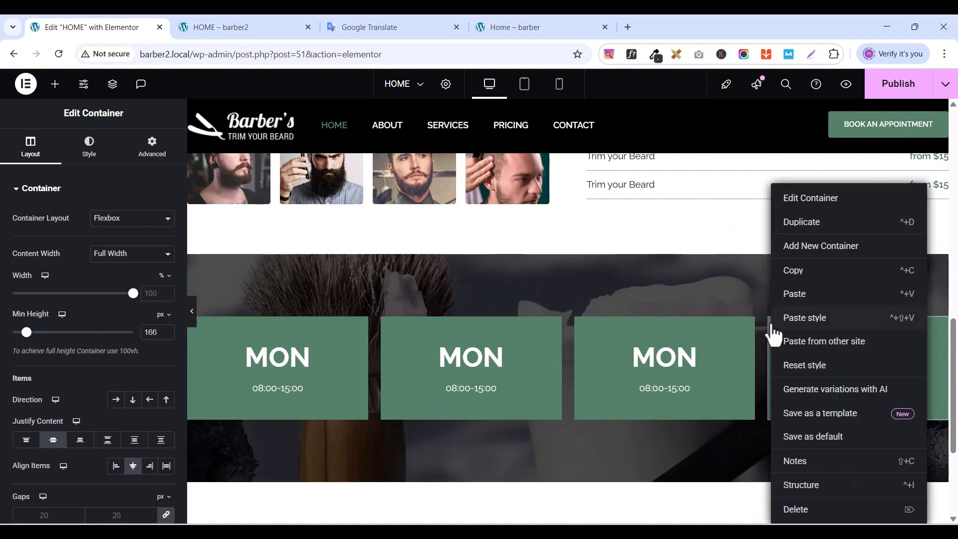
click(810, 225)
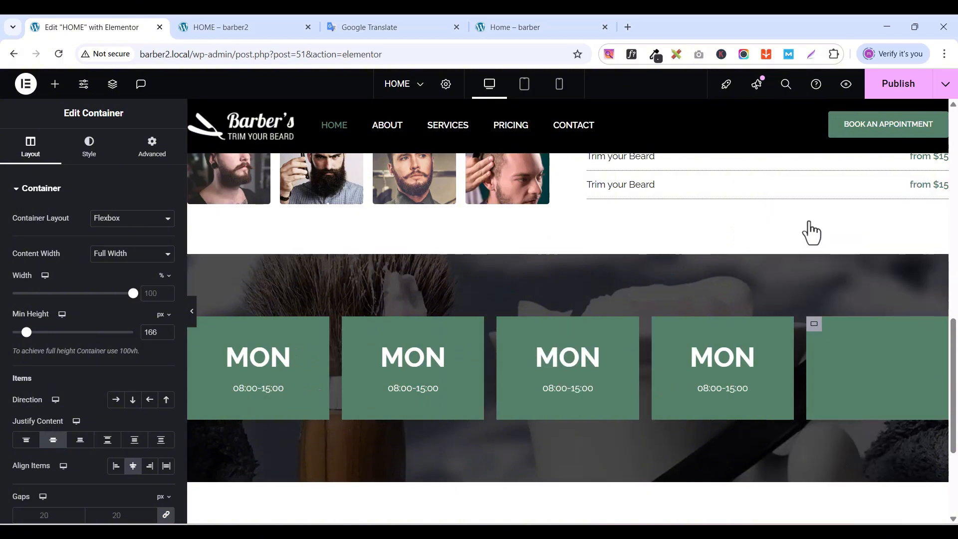
right_click(814, 327)
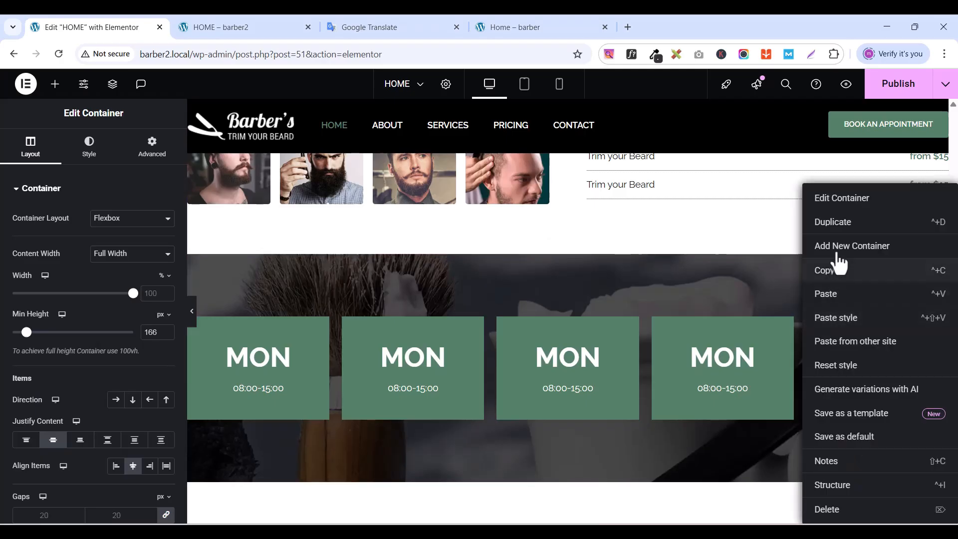
click(838, 223)
right_click(838, 325)
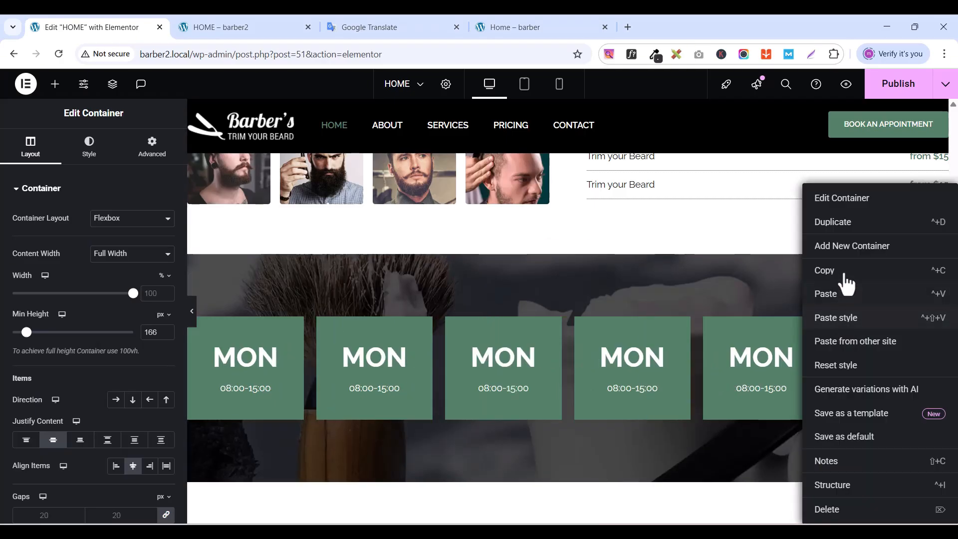
click(840, 226)
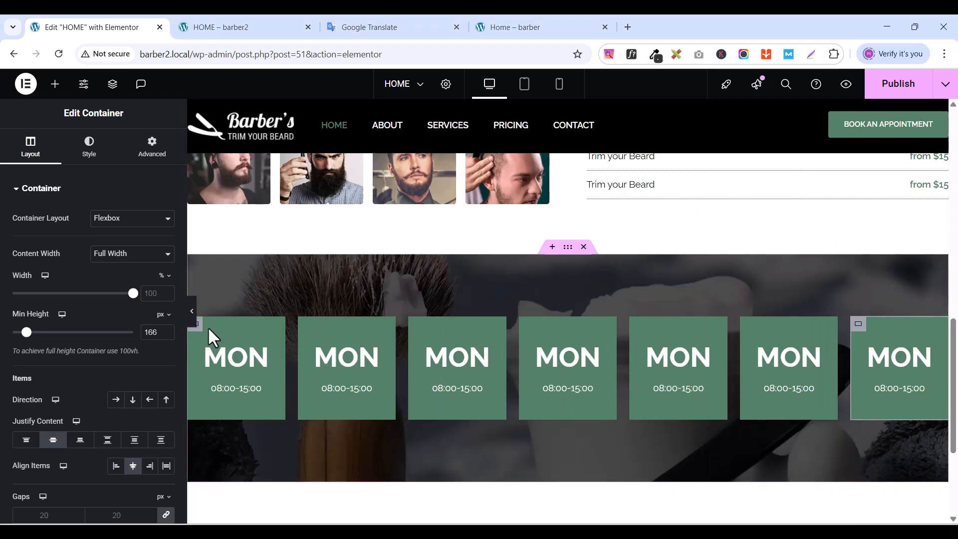
- Set the first MON container's border radius to 86 px on all four corners
click(202, 339)
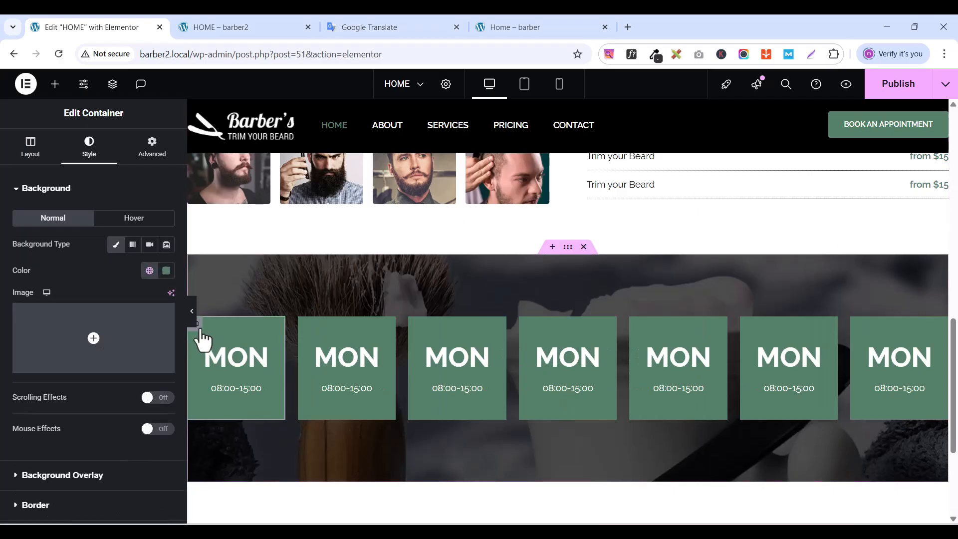
click(17, 194)
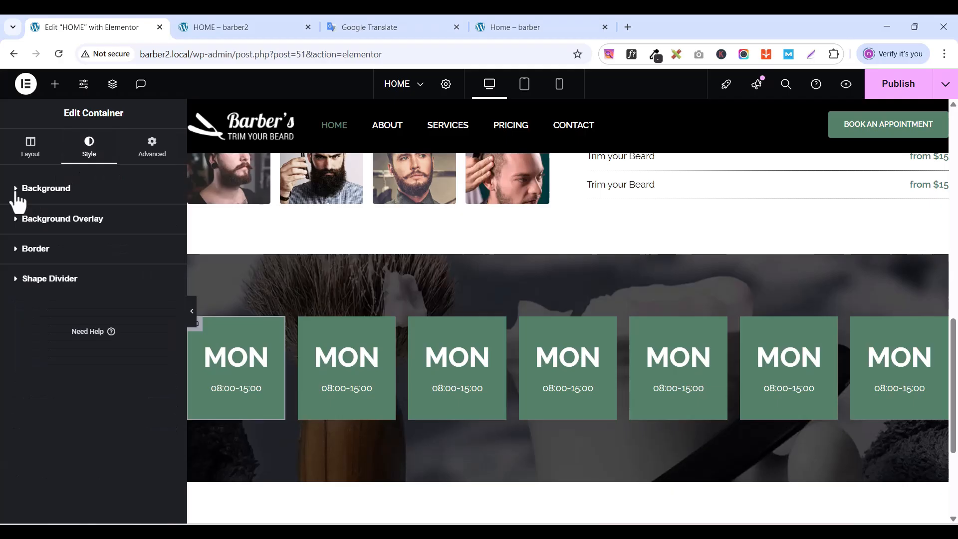
click(18, 250)
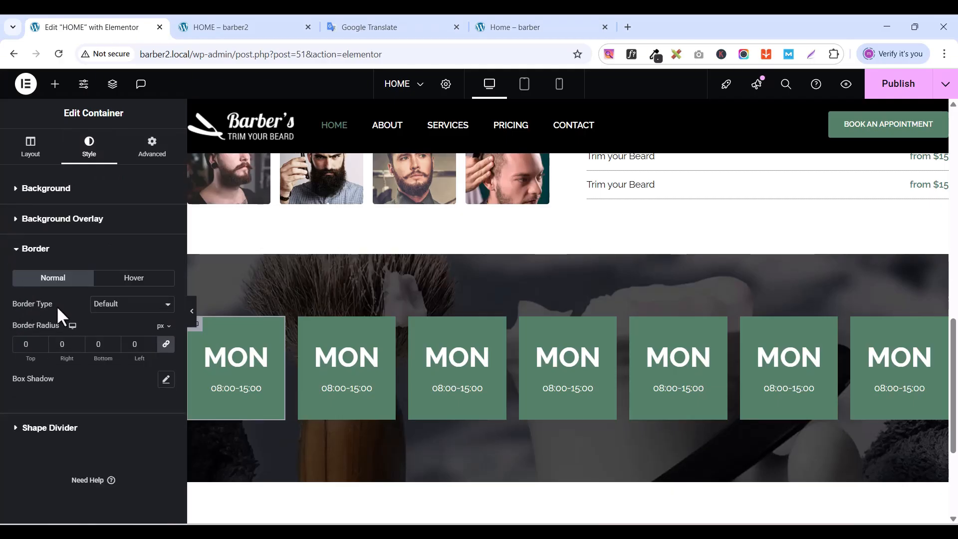
click(155, 342)
key(BackSpace)
text(16)
drag(150, 341, 151, 342)
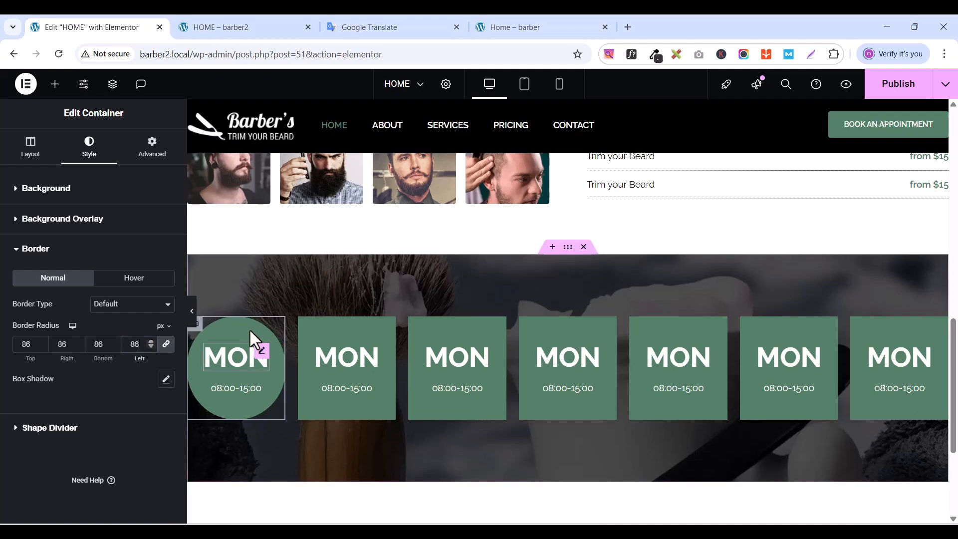
- Copy the first MON container and paste its style onto the second, third and fourth day containers
right_click(203, 334)
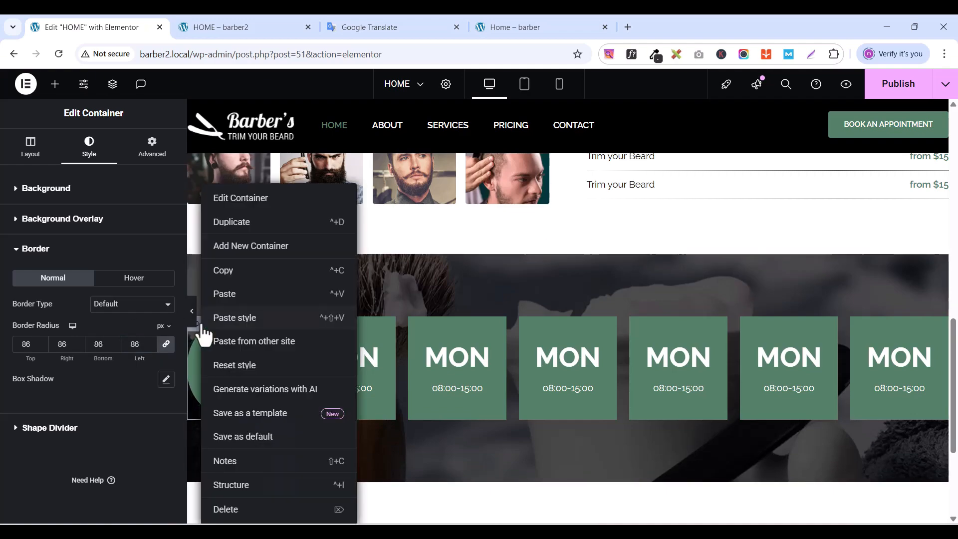
click(223, 272)
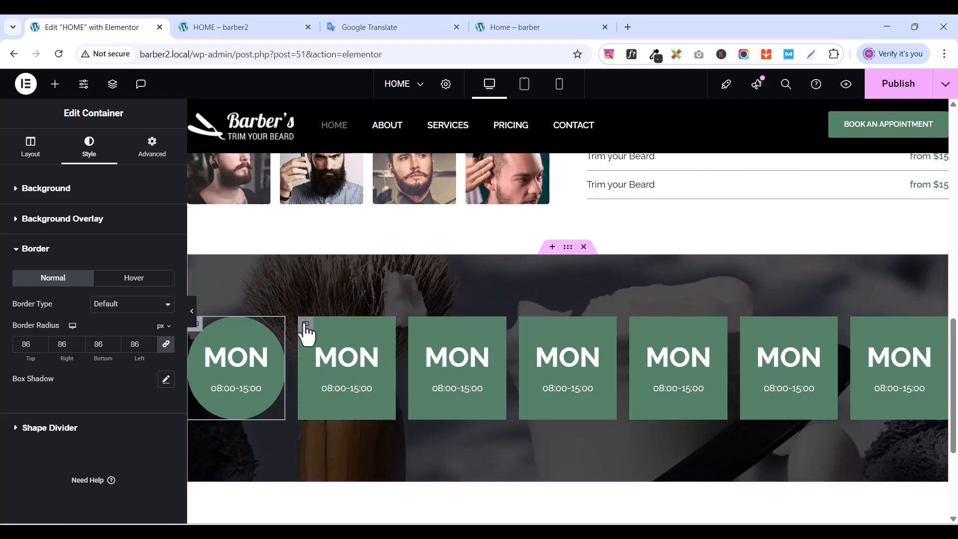
click(306, 327)
right_click(305, 334)
click(333, 319)
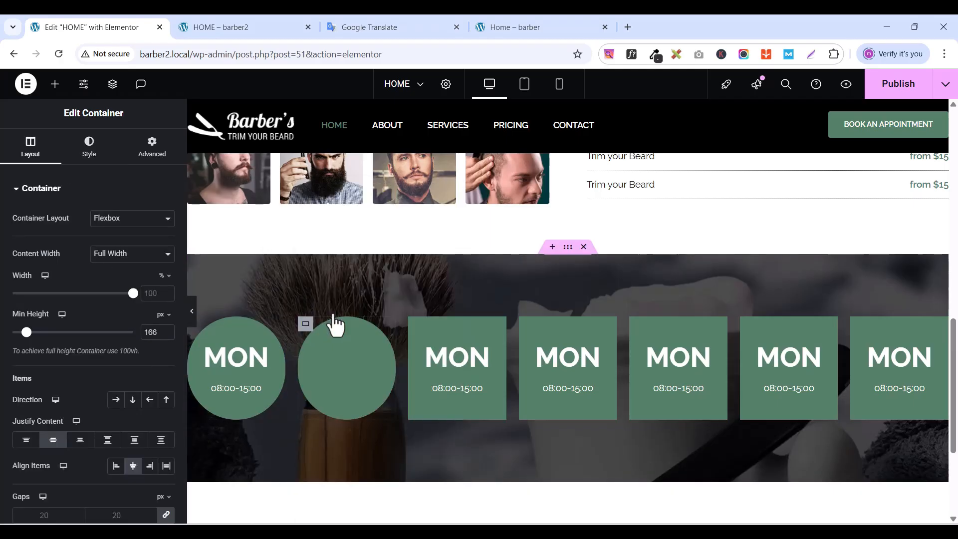
click(417, 327)
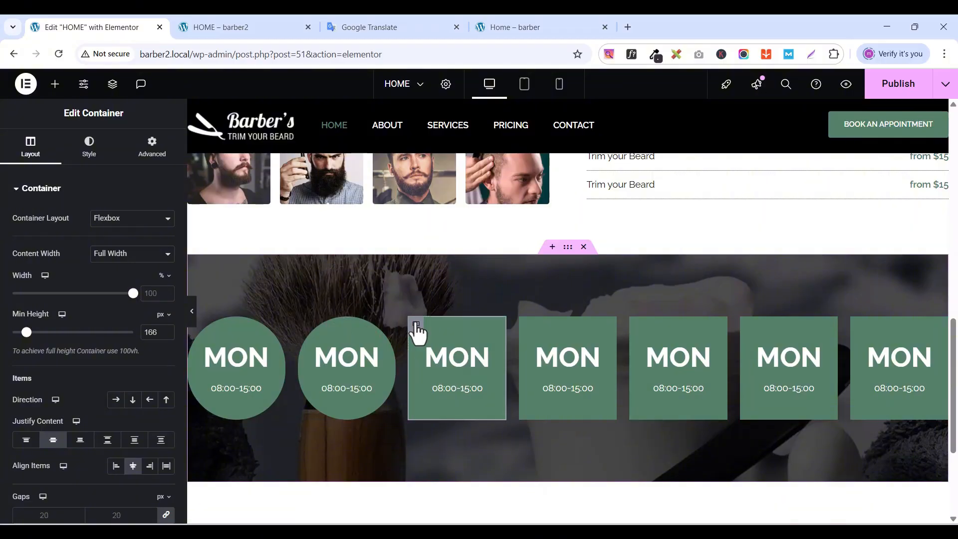
right_click(415, 331)
click(447, 323)
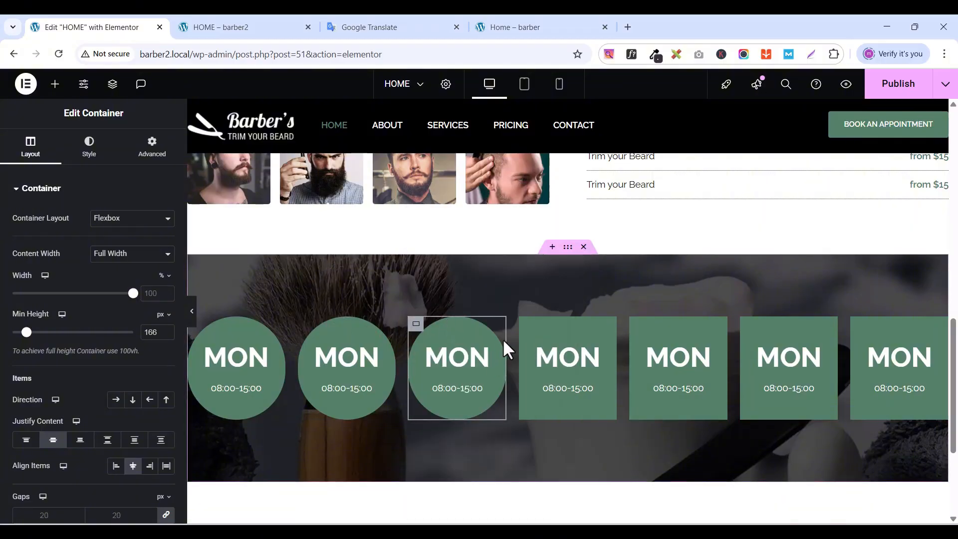
click(527, 325)
right_click(528, 331)
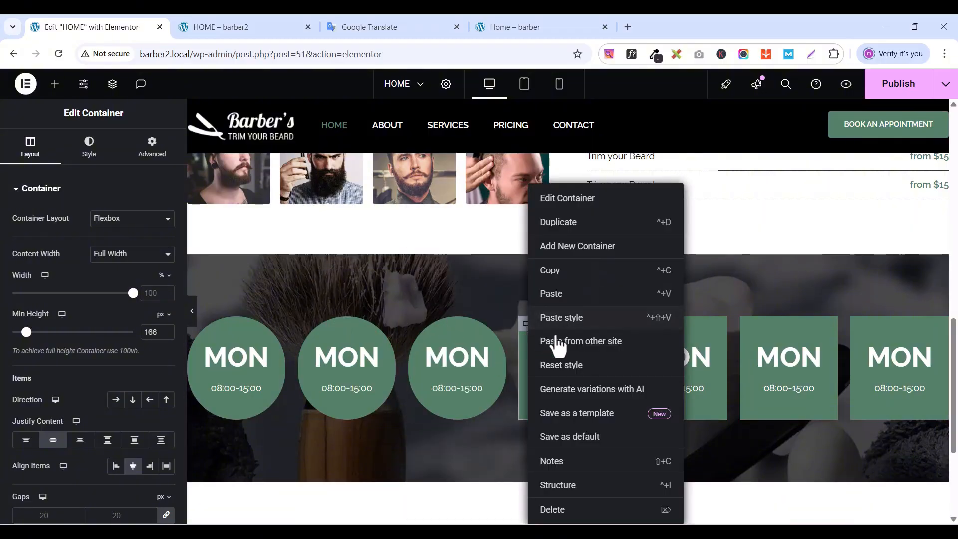
click(577, 318)
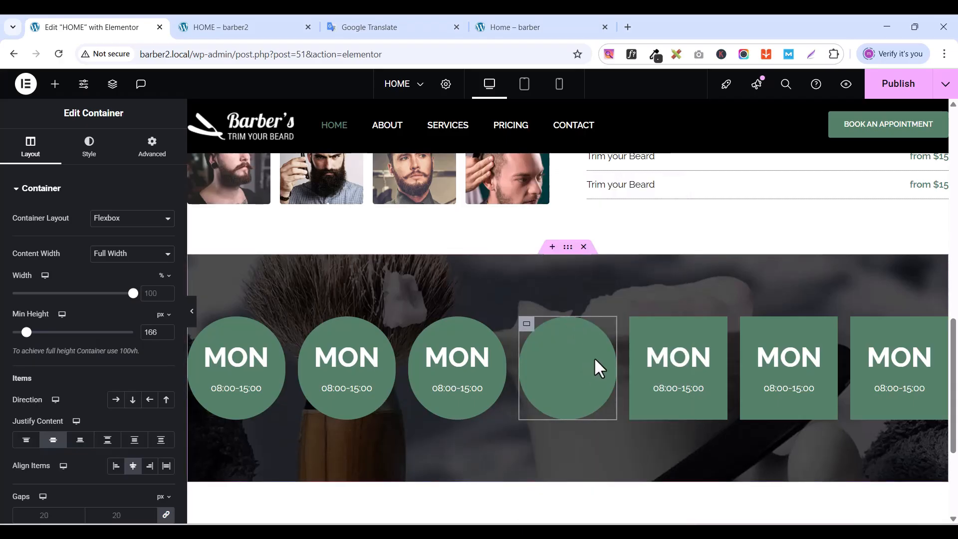
- Paste the copied container style onto the fifth, sixth and seventh day containers
click(638, 325)
right_click(638, 327)
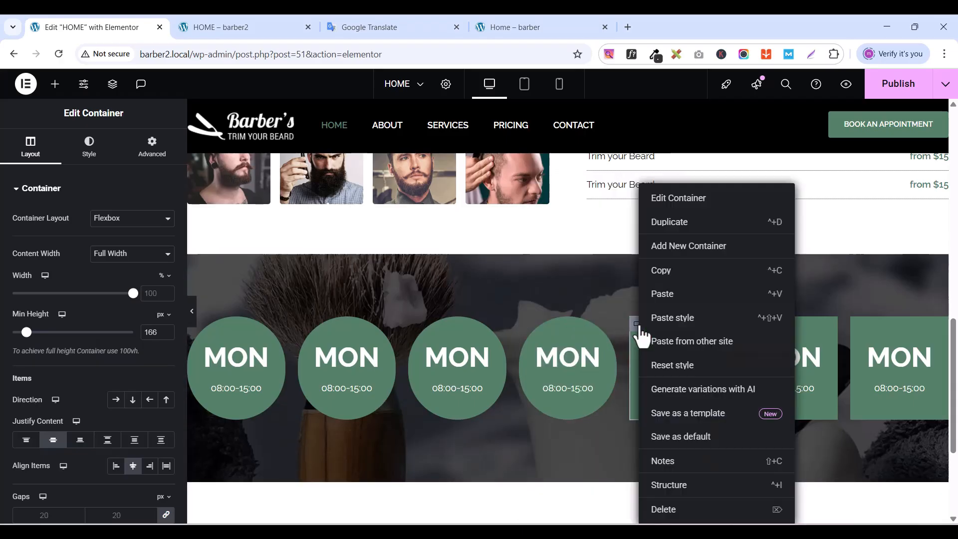
click(678, 320)
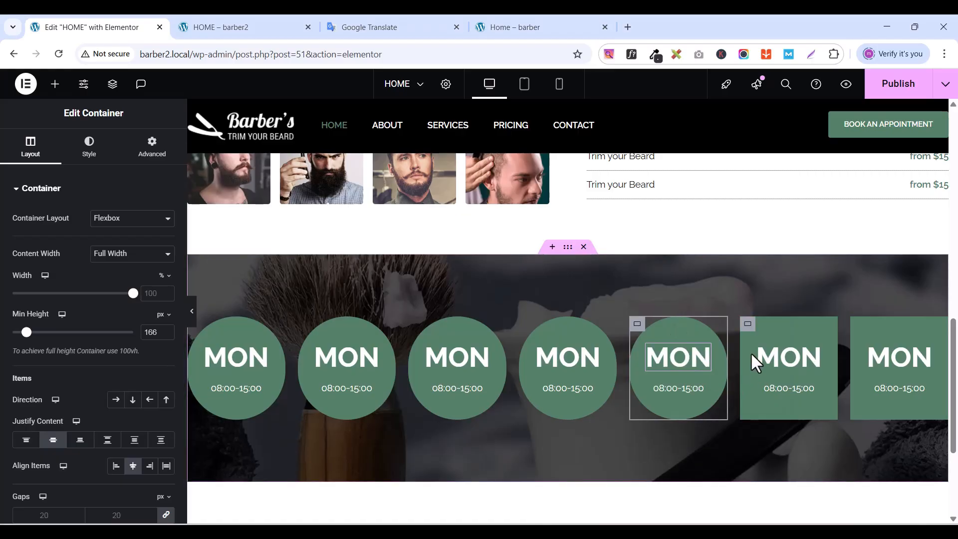
click(748, 325)
right_click(748, 325)
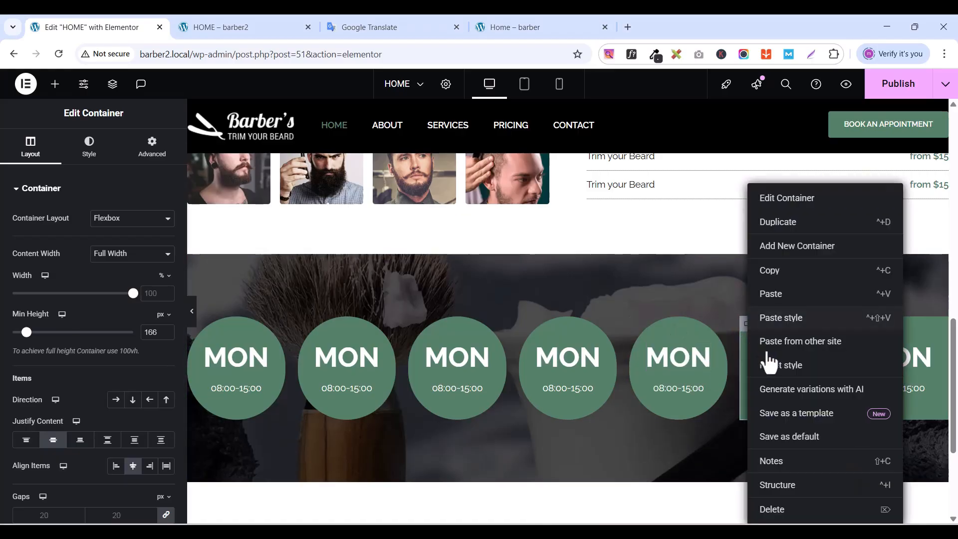
click(790, 320)
click(859, 325)
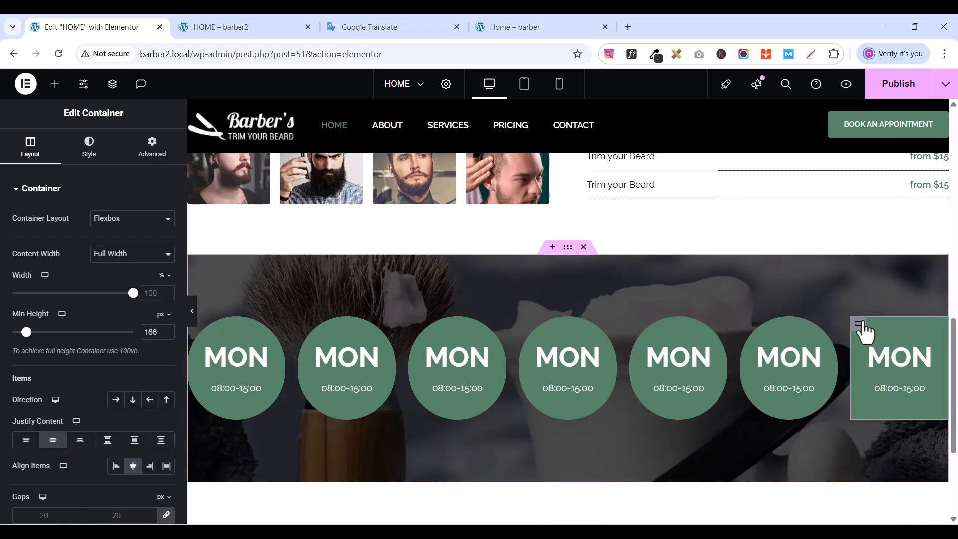
right_click(863, 329)
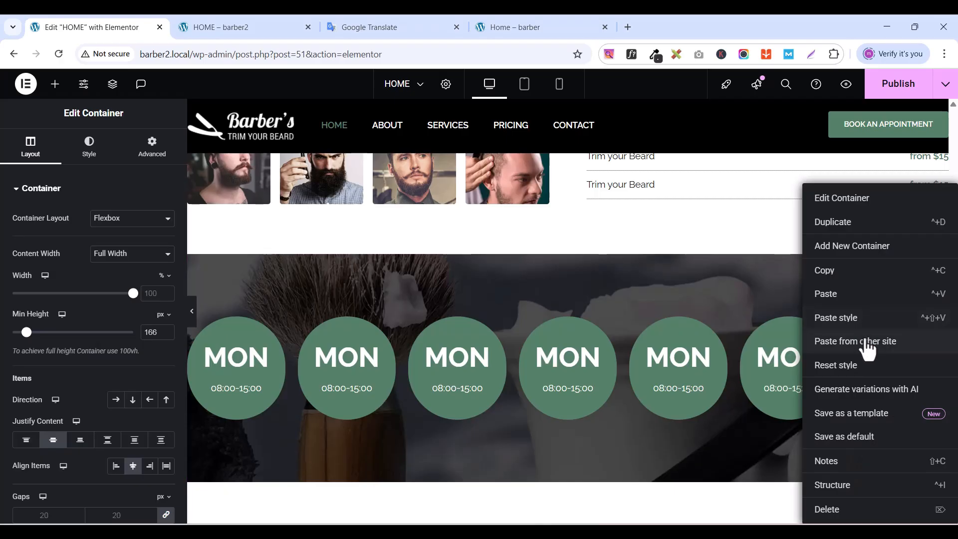
click(844, 322)
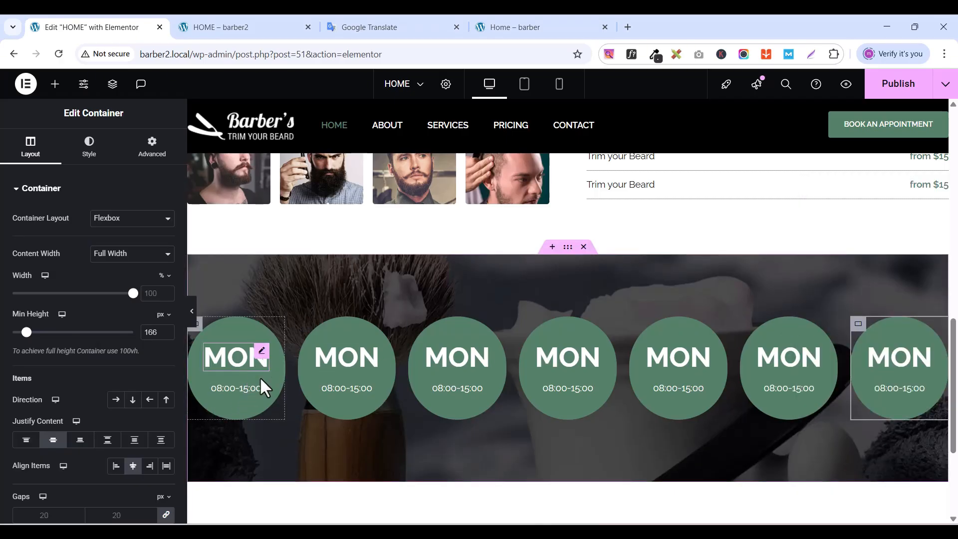
- Set the top margin of the first container's 08:00-15:00 heading to -19 px
click(256, 391)
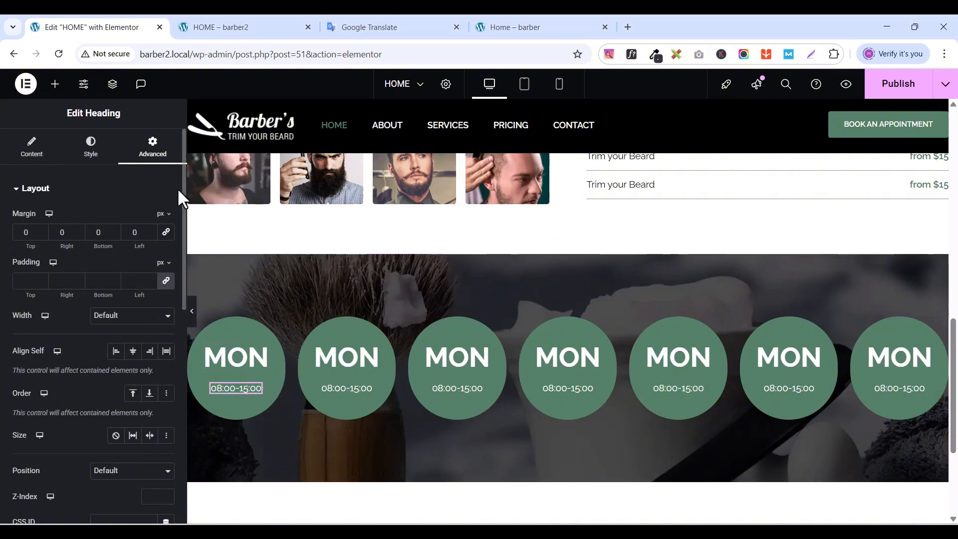
click(42, 230)
click(42, 230)
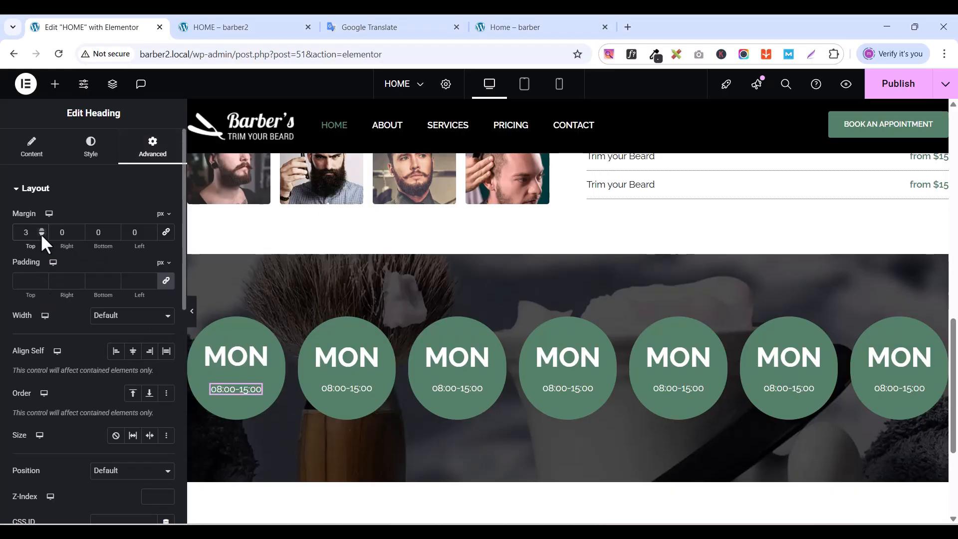
click(42, 235)
click(42, 234)
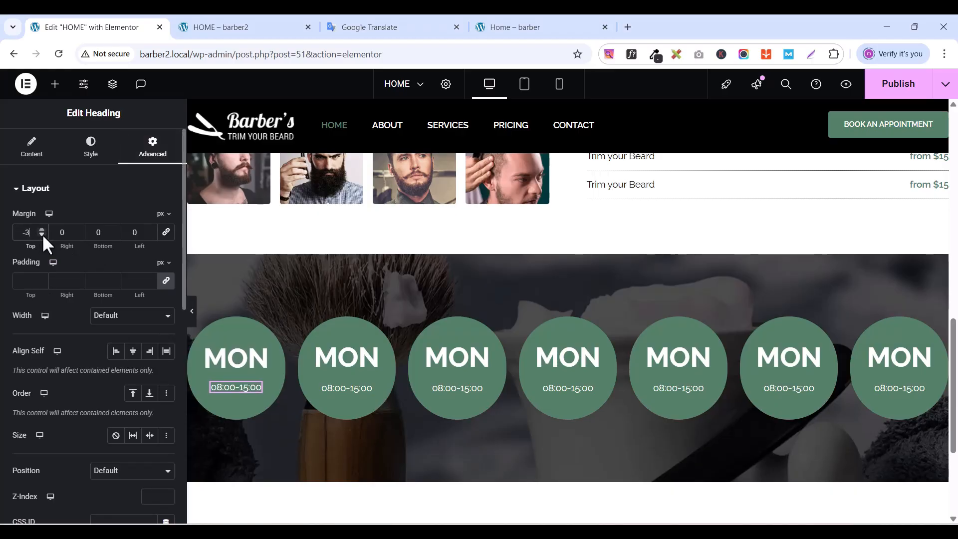
click(42, 234)
click(42, 235)
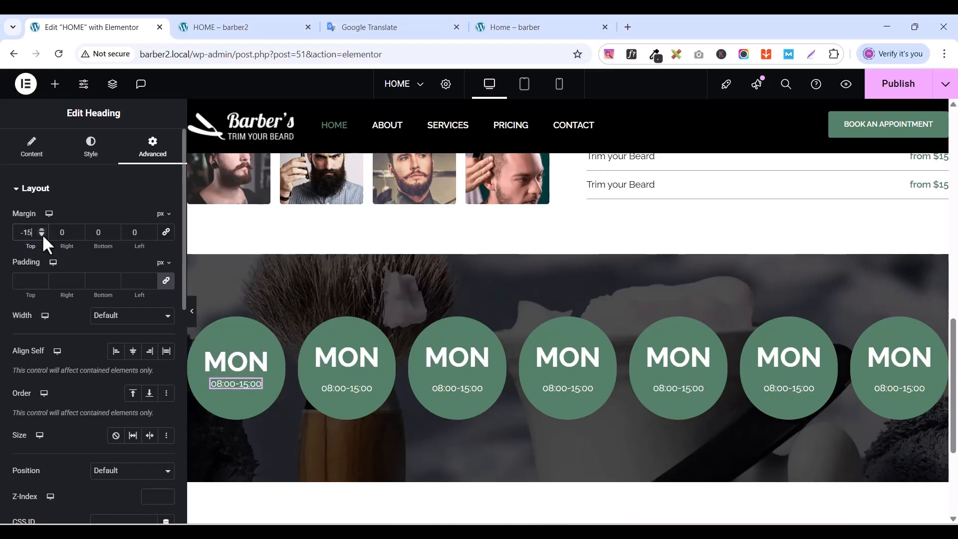
click(42, 234)
click(42, 235)
click(42, 234)
click(42, 234)
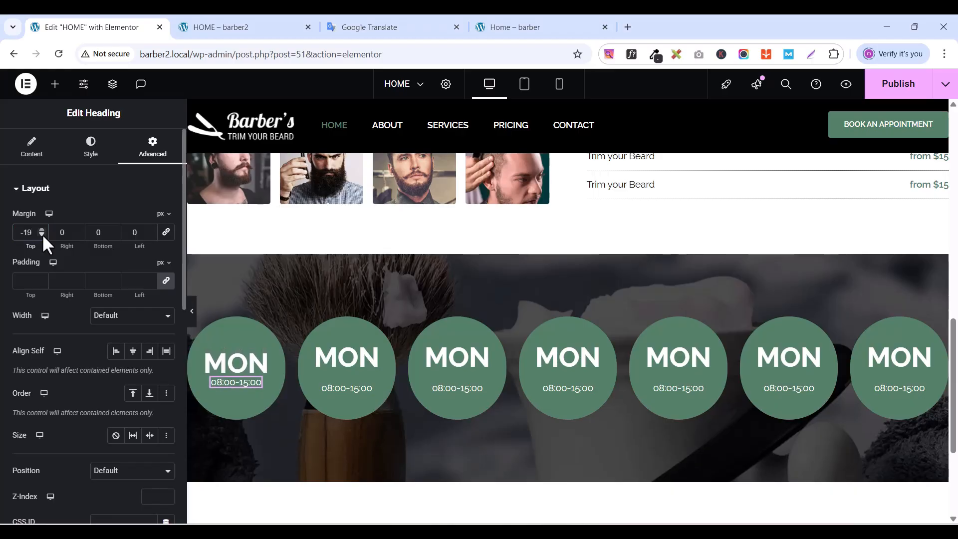
- Copy the first circle's 08:00-15:00 heading and paste its style onto the hours headings of the second, third and fourth circles
right_click(255, 391)
click(282, 295)
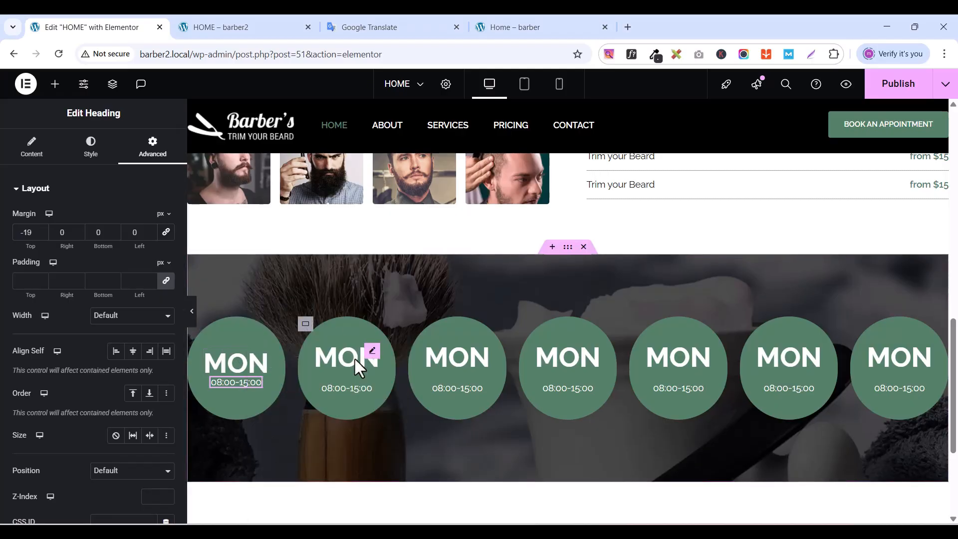
click(364, 398)
right_click(365, 398)
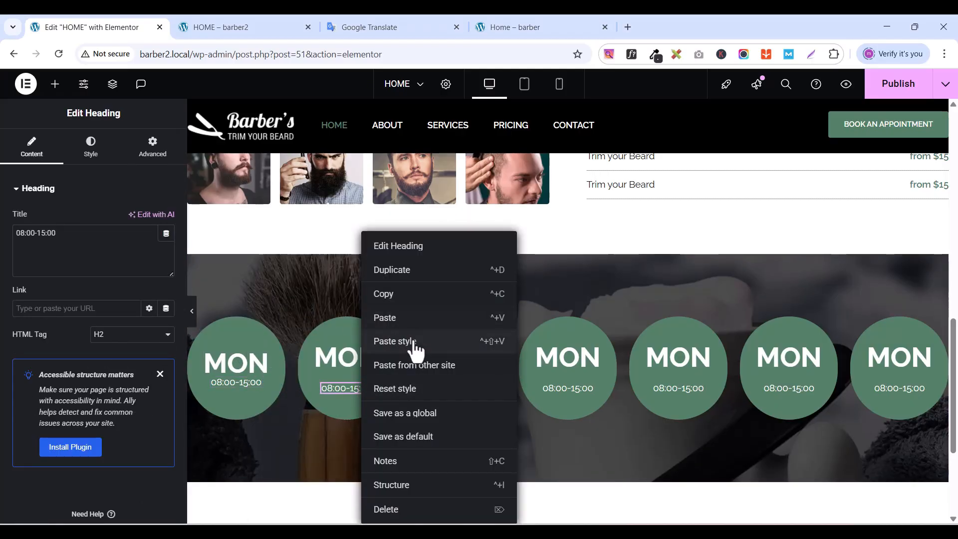
click(417, 345)
click(475, 394)
right_click(475, 394)
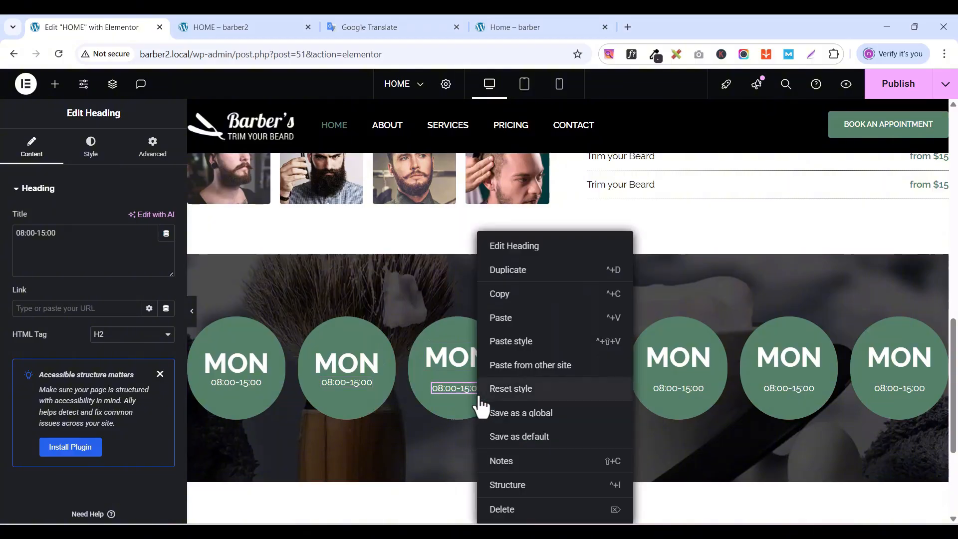
click(513, 344)
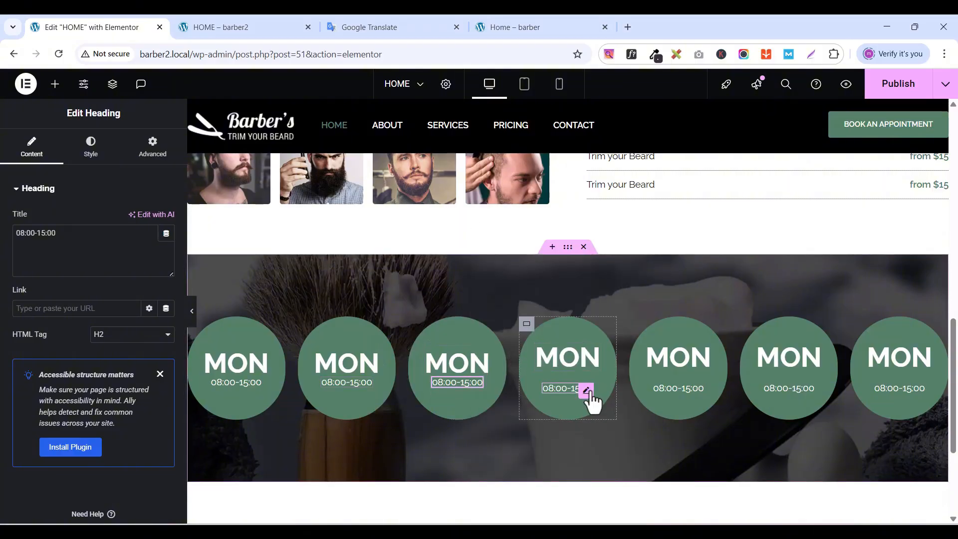
click(590, 394)
right_click(591, 397)
click(621, 340)
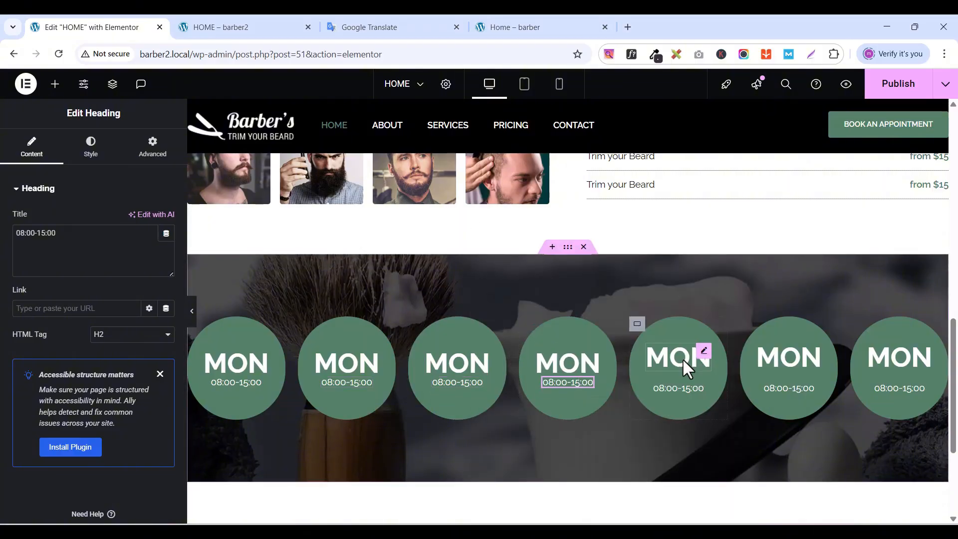
- Paste the copied heading style onto the 08:00-15:00 headings of the fifth, sixth and seventh circles
click(694, 390)
right_click(694, 390)
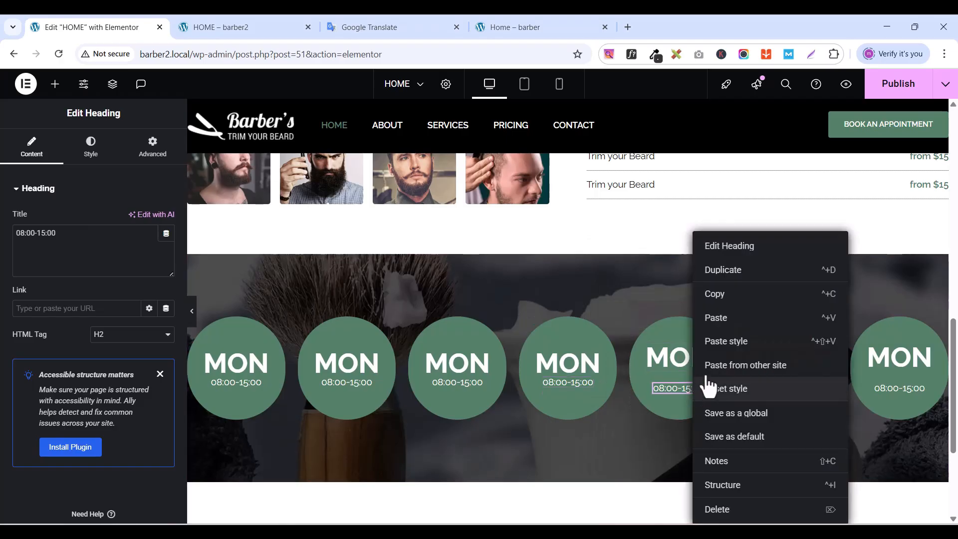
click(719, 344)
click(813, 395)
right_click(813, 397)
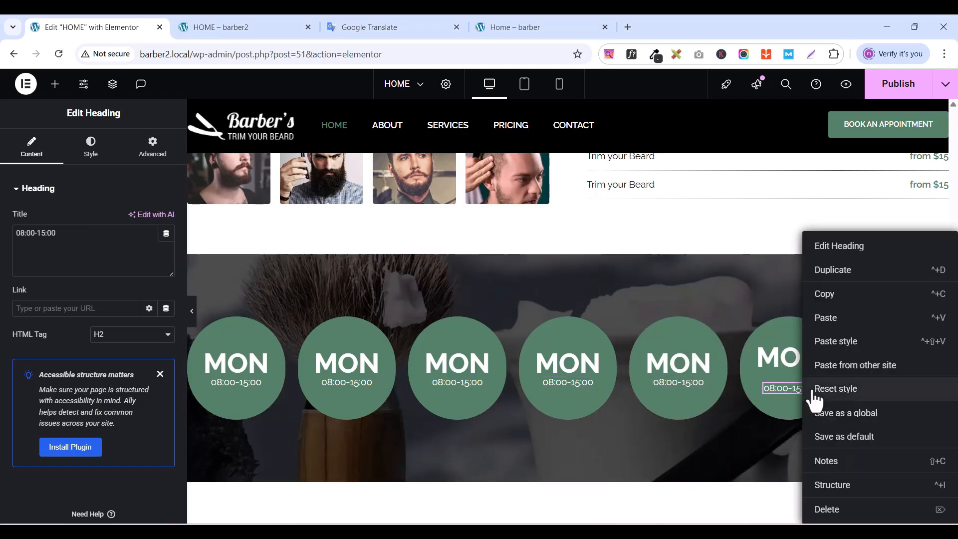
click(828, 341)
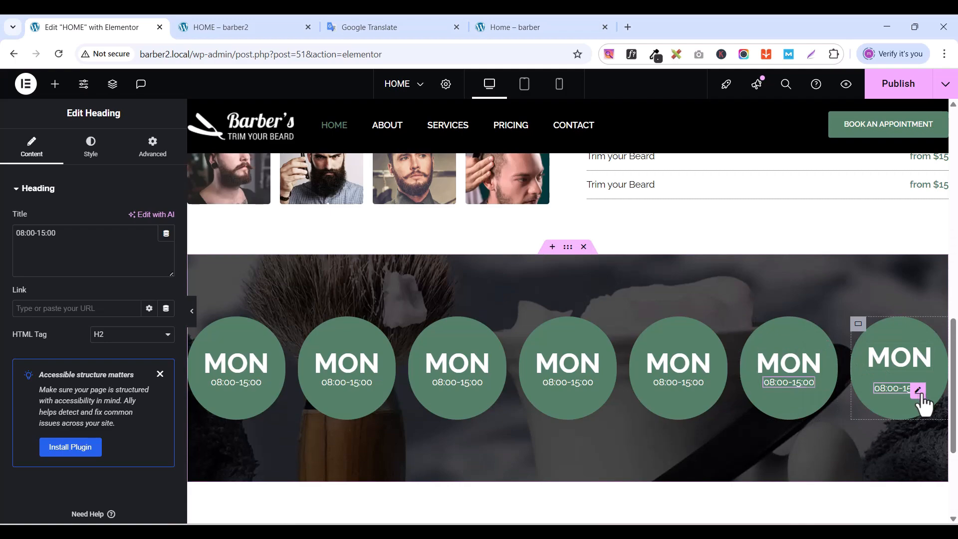
click(924, 403)
right_click(923, 402)
click(880, 339)
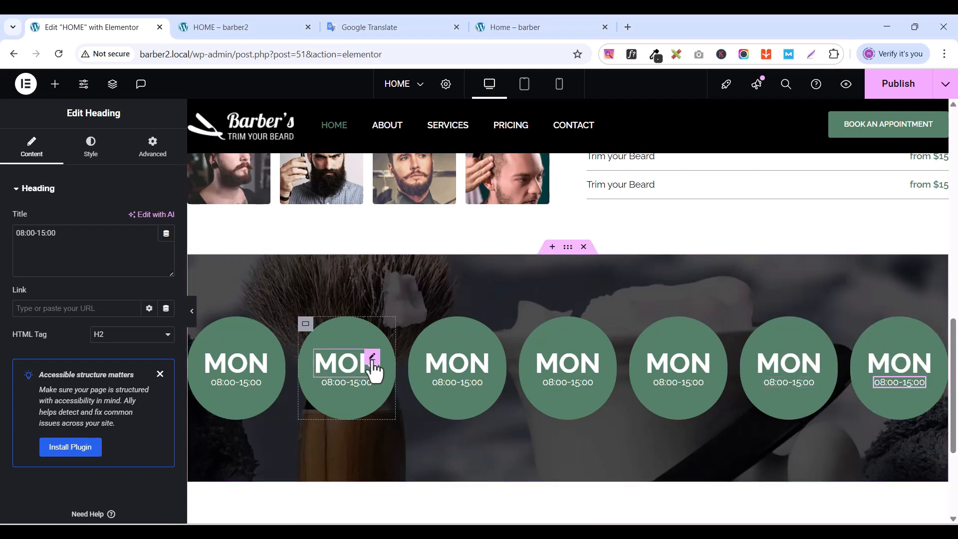
- Retitle the day headings in the second, third and fourth circles as TUE, WED and THUR
click(372, 370)
double_click(37, 238)
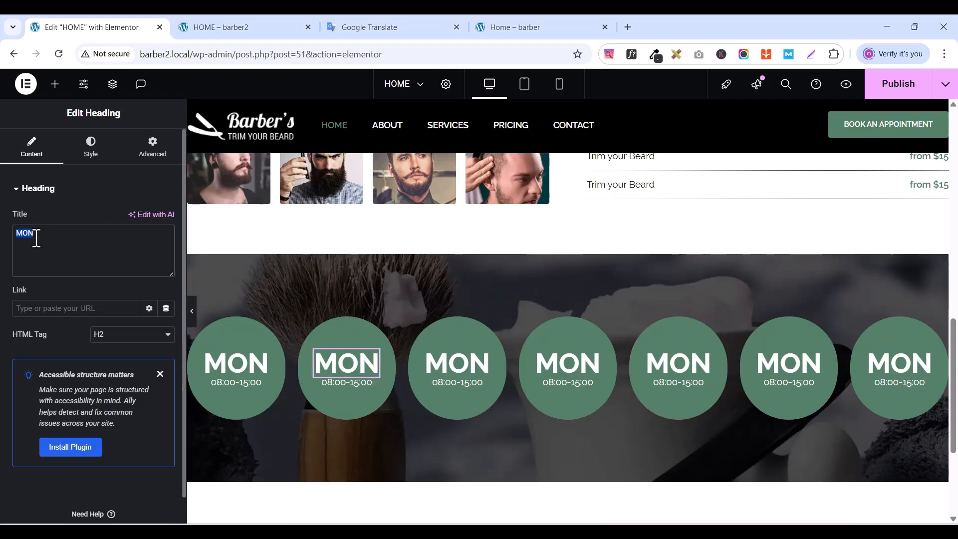
text(TUE)
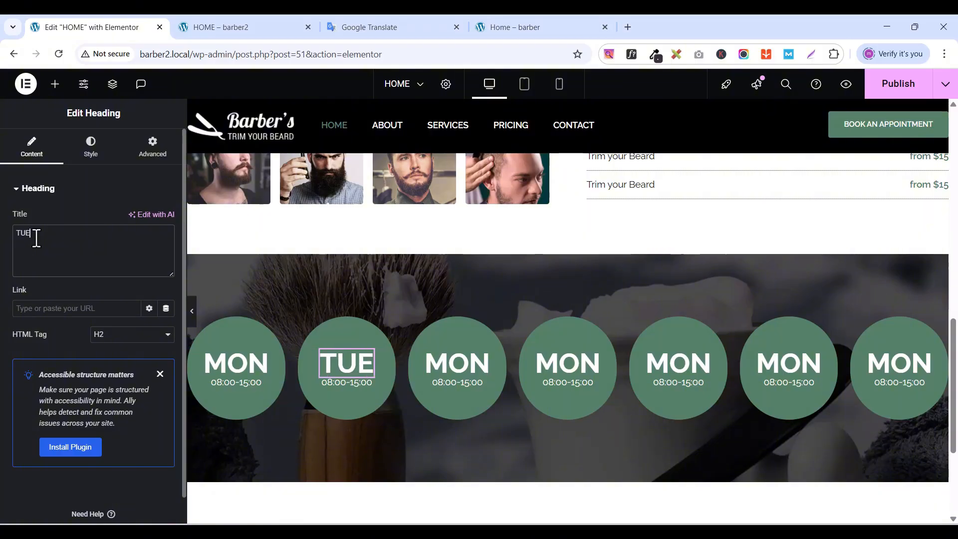
click(484, 368)
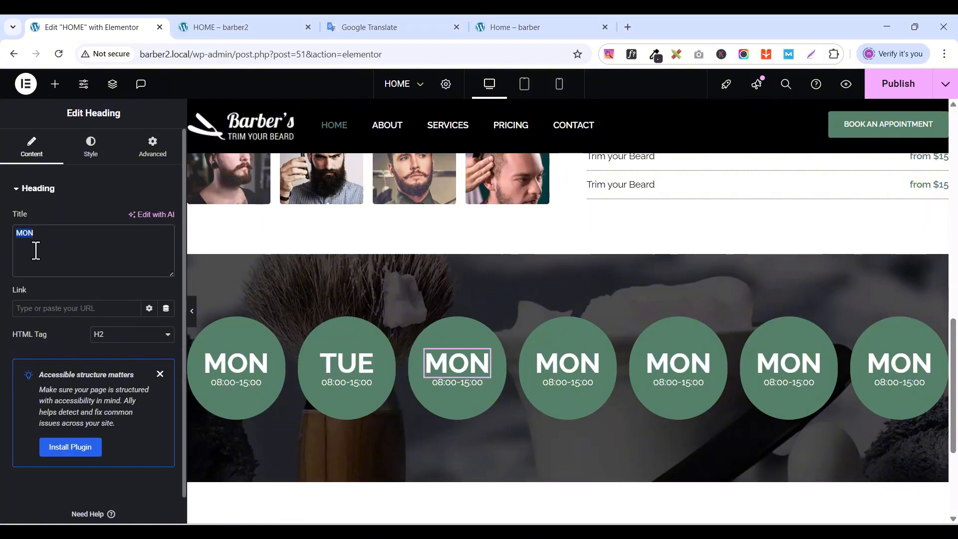
text(WED)
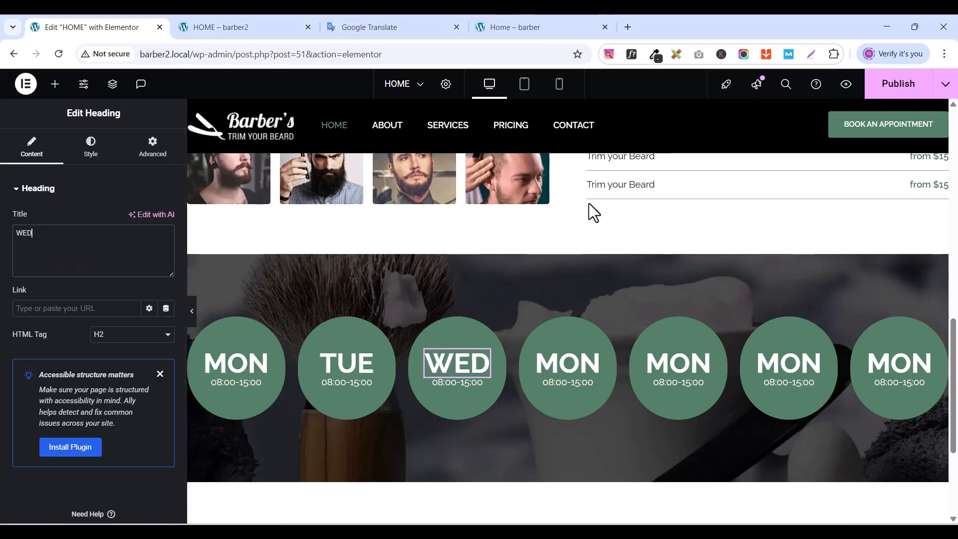
click(594, 365)
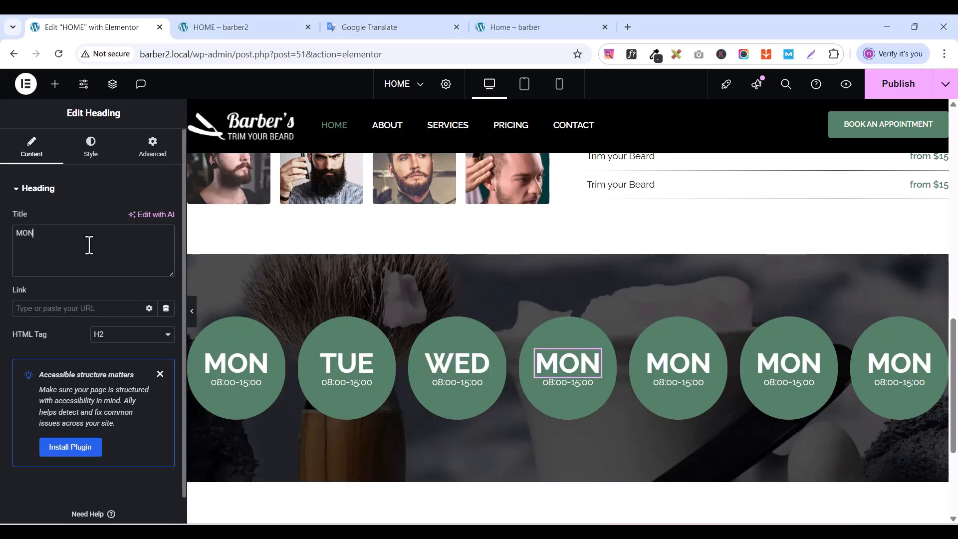
text(THUR)
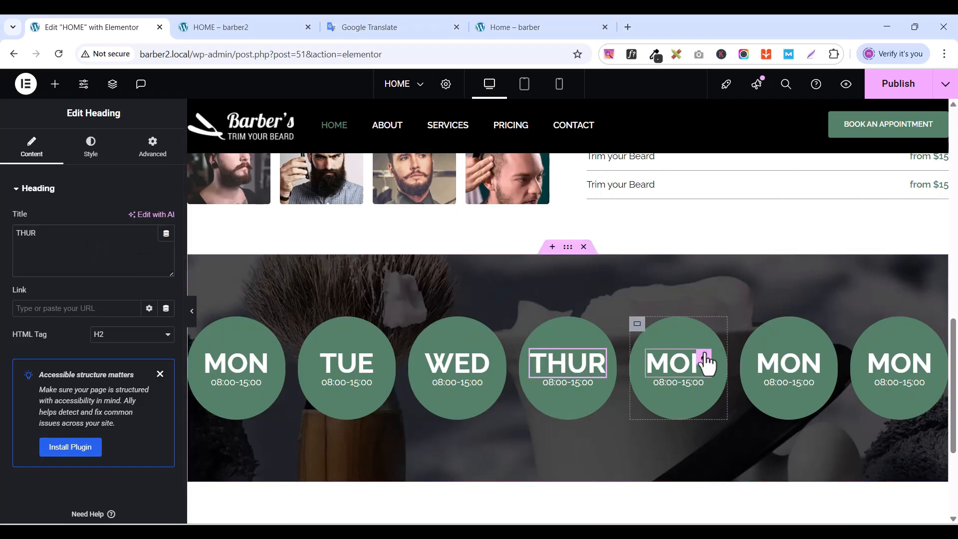
- Retitle the day headings in the fifth, sixth and seventh circles as FRI, SAT and SUN
click(701, 362)
click(102, 255)
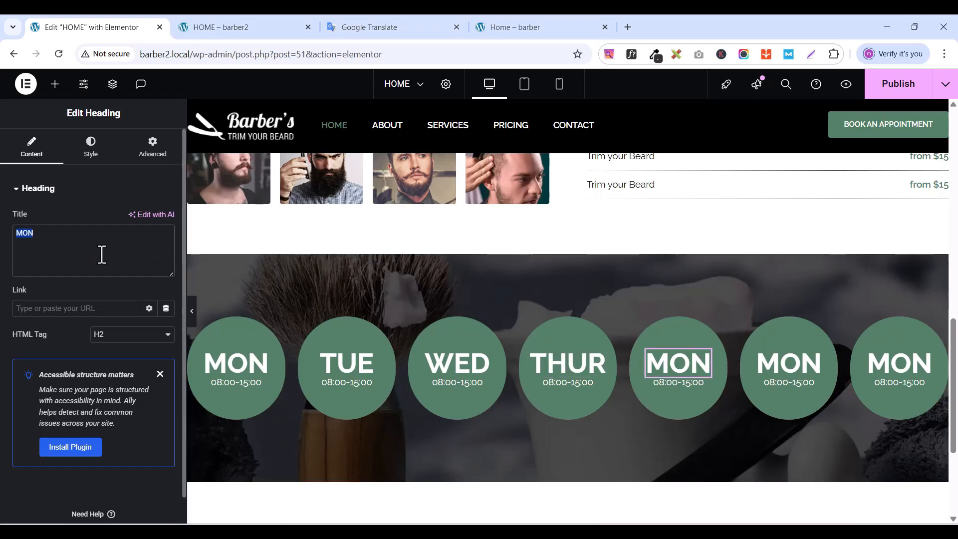
text(FRI)
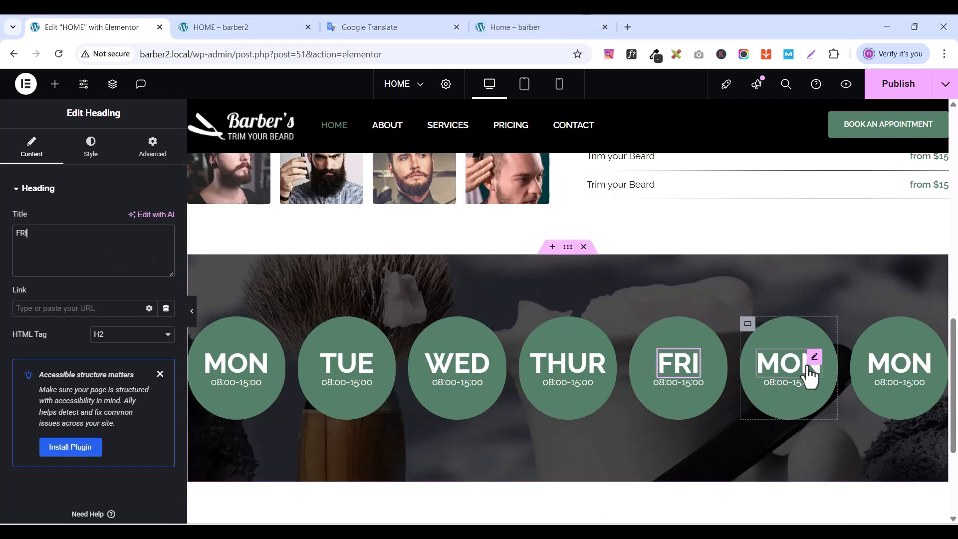
click(810, 368)
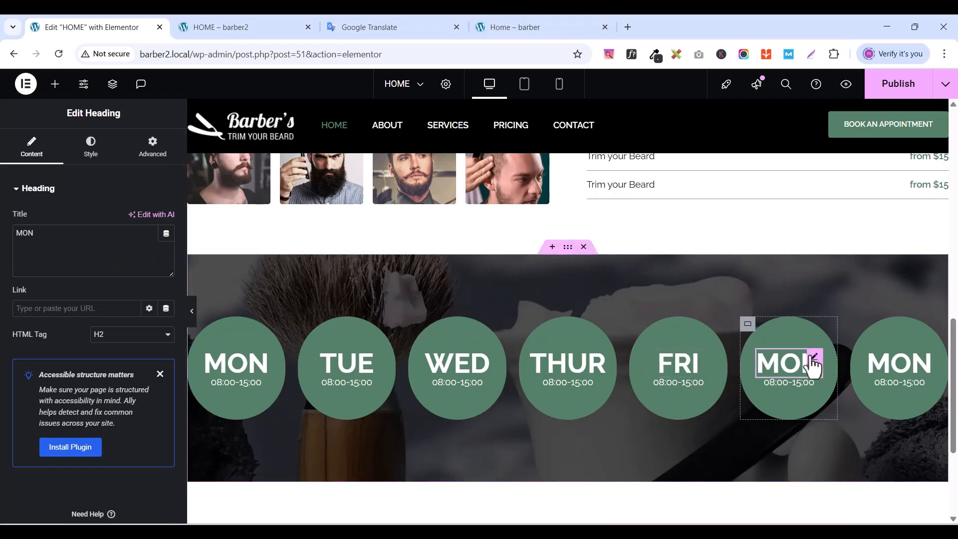
click(51, 237)
text(SAT)
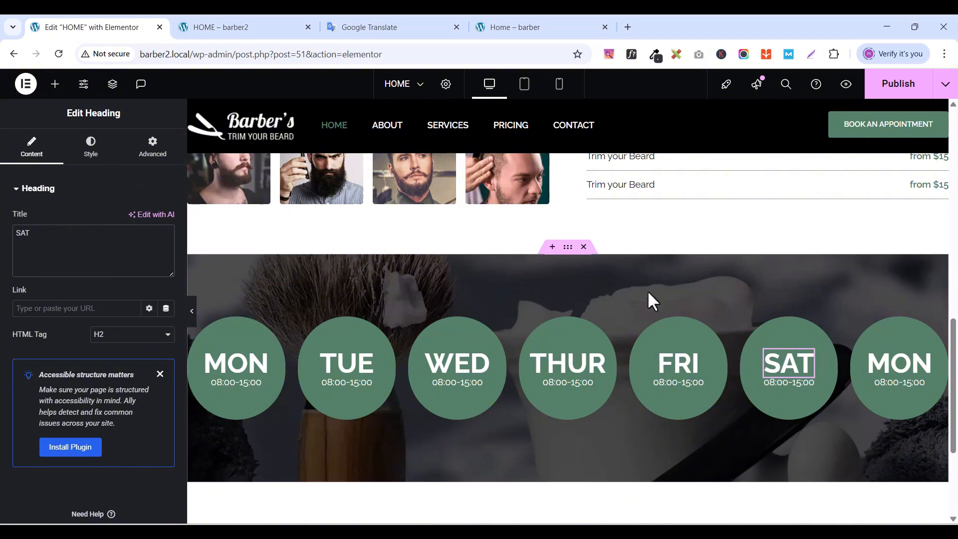
click(924, 366)
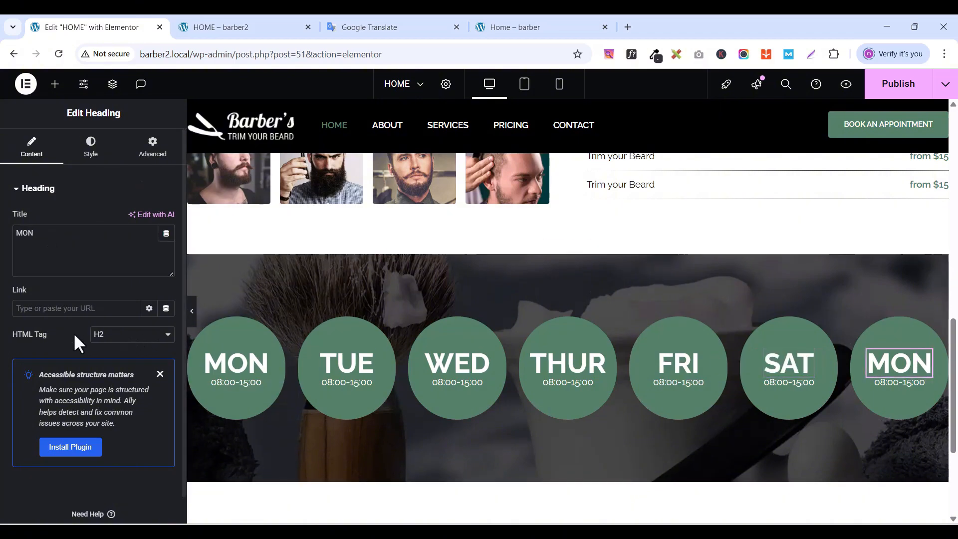
text(SUN)
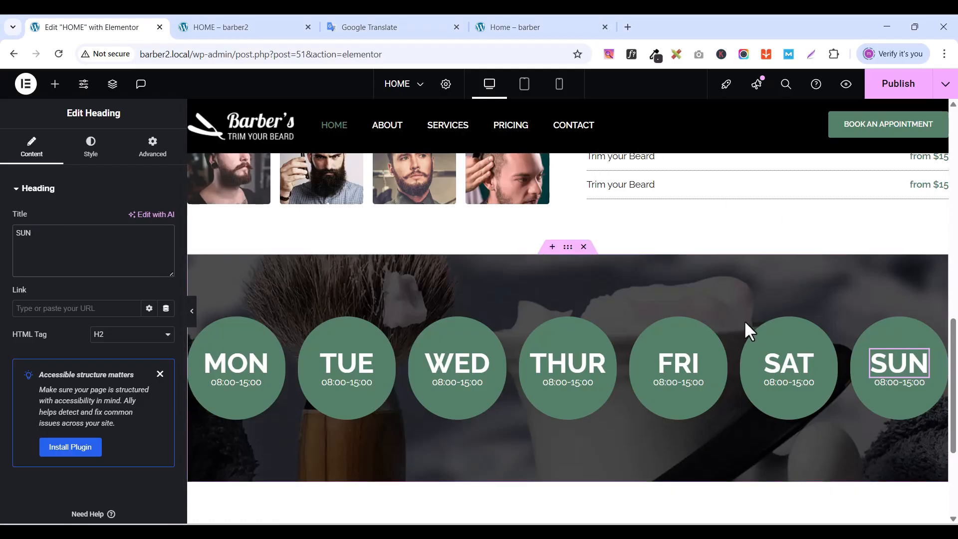
- Copy the hex code 343434 from the browser colour picker extension's Color Picker Panel
click(657, 59)
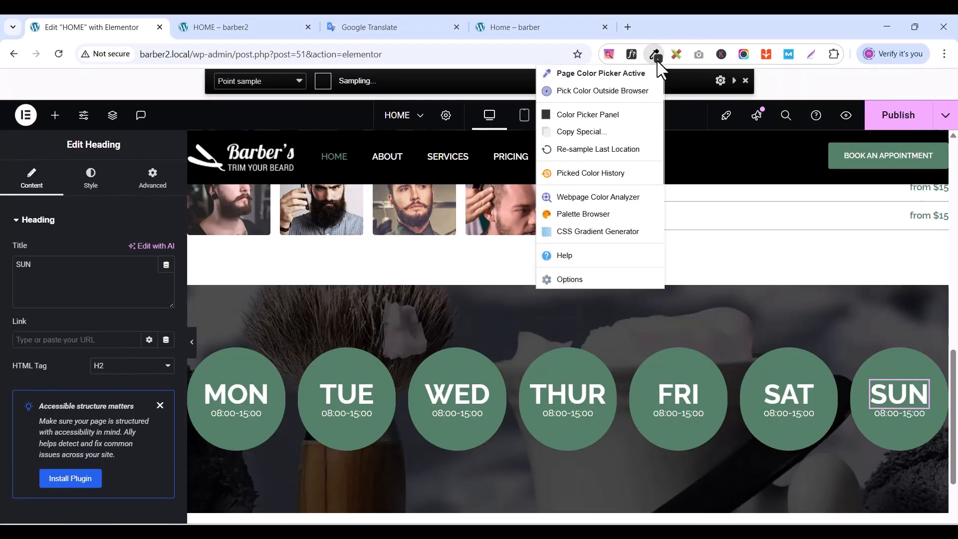
click(587, 114)
double_click(542, 244)
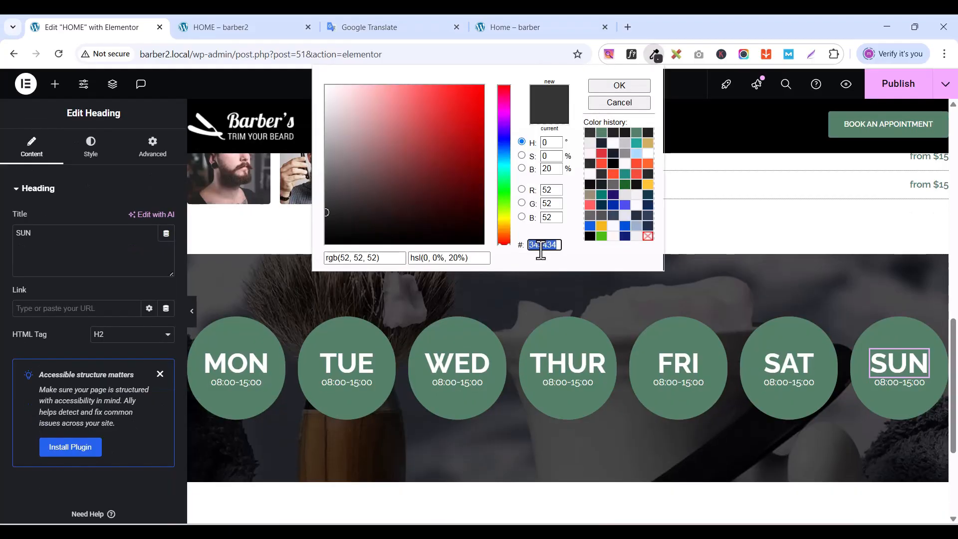
right_click(542, 244)
click(585, 291)
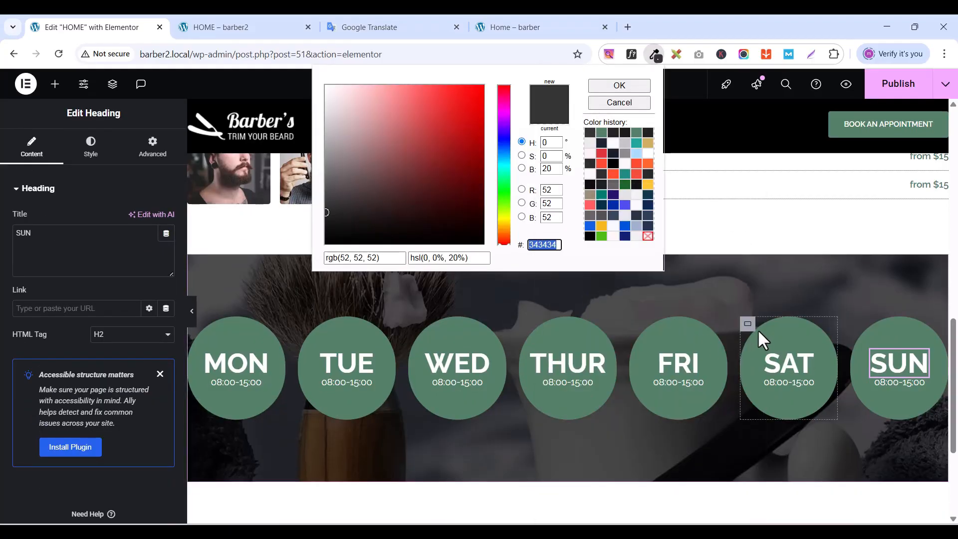
- Set the SAT container's background colour to 343434
click(748, 324)
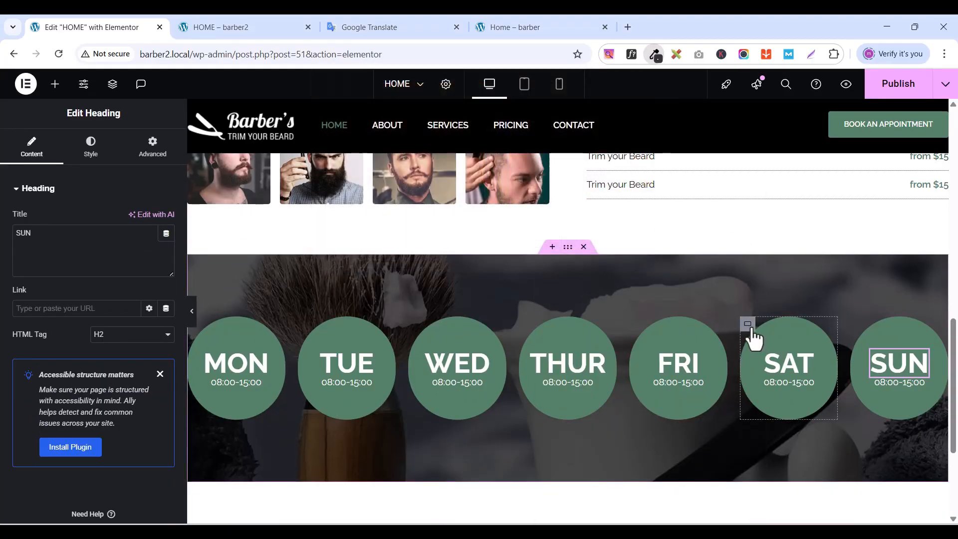
click(99, 159)
click(166, 270)
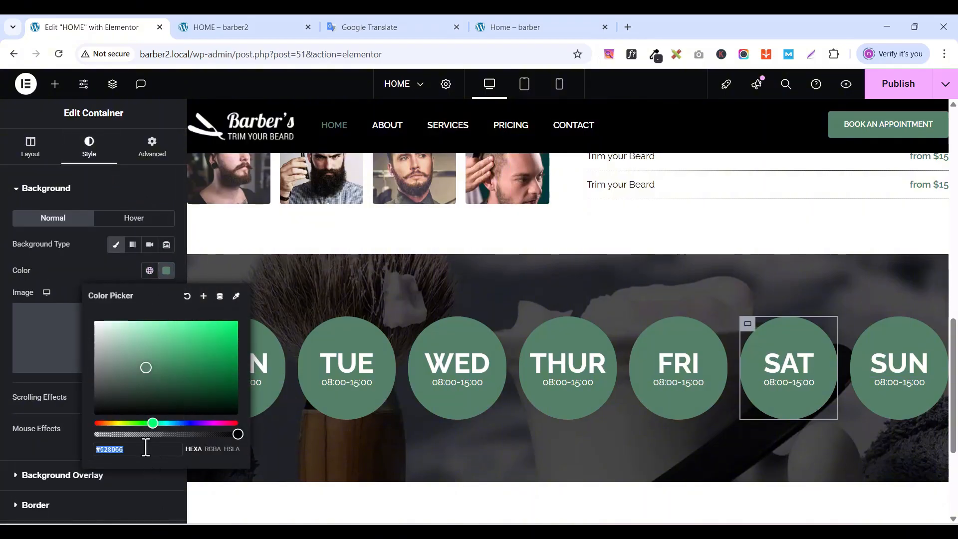
text(343434)
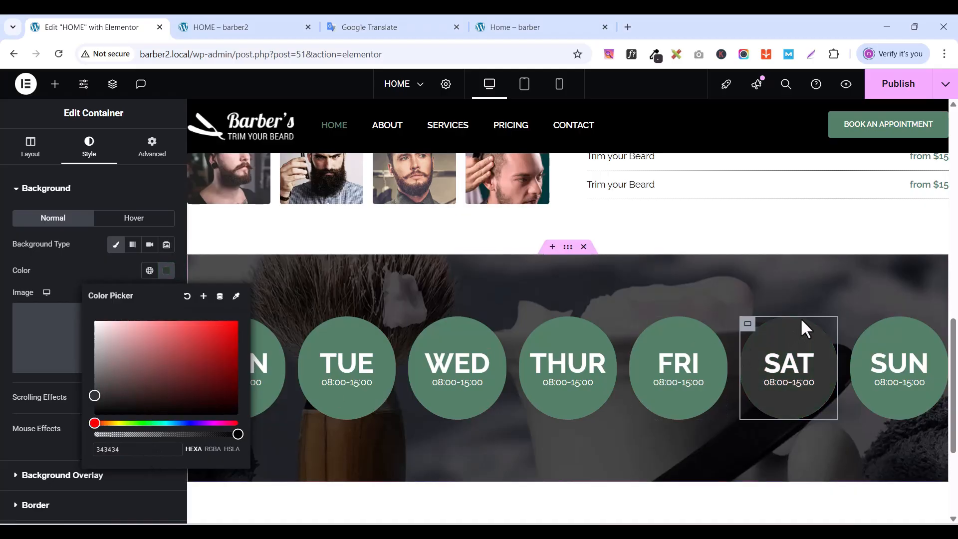
click(66, 274)
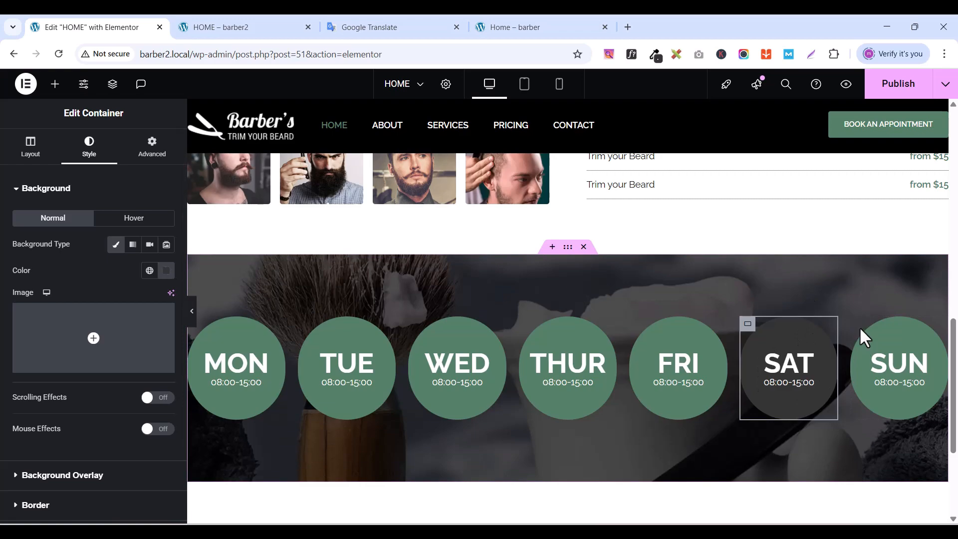
- Copy the SAT container and paste its style onto the SUN container
right_click(748, 324)
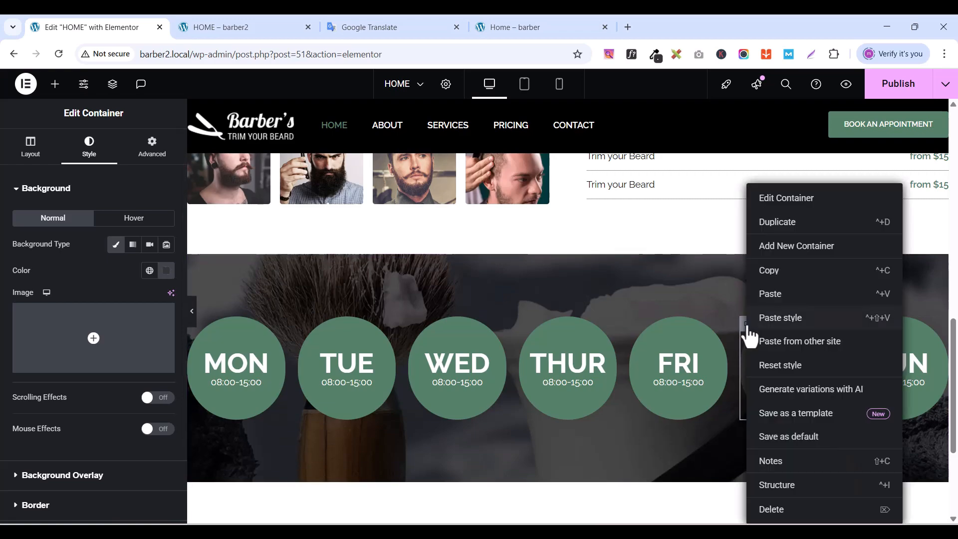
click(776, 272)
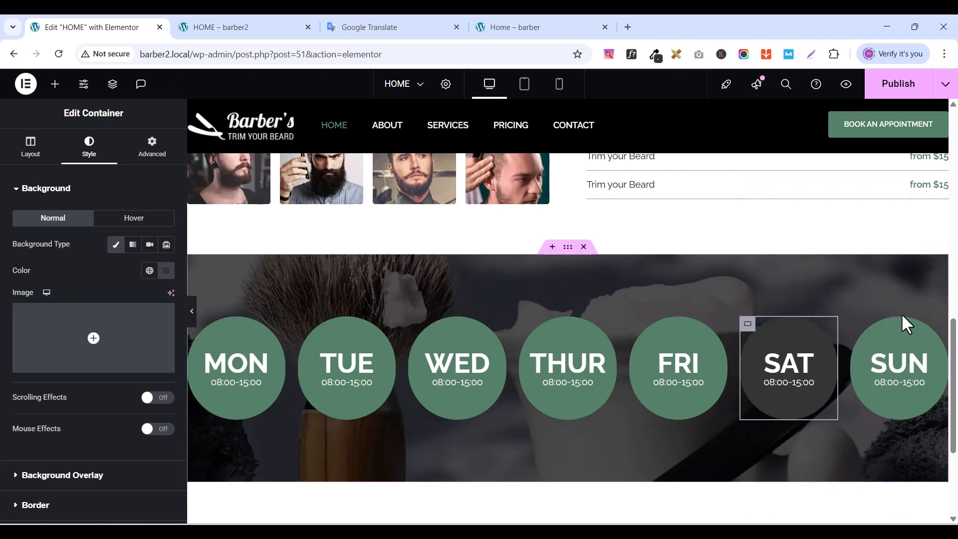
click(862, 334)
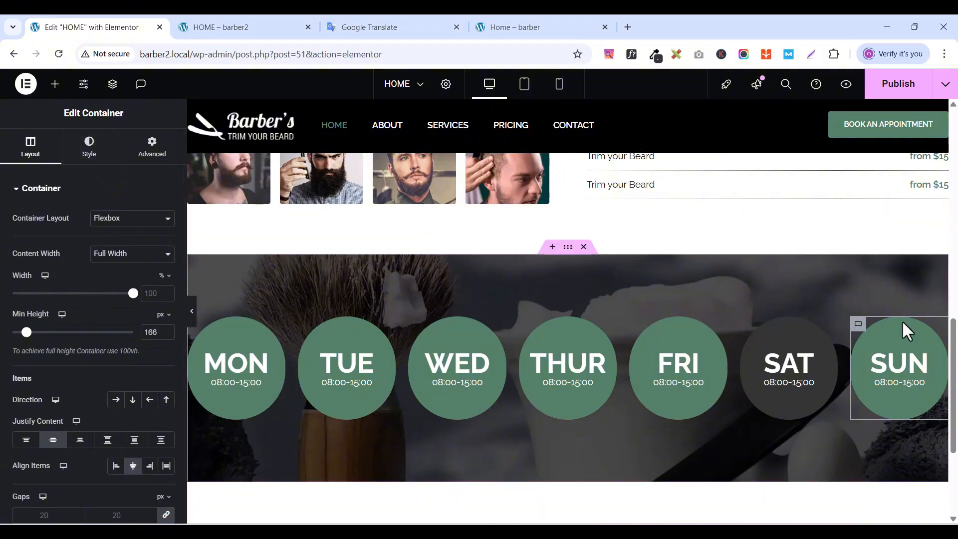
right_click(860, 327)
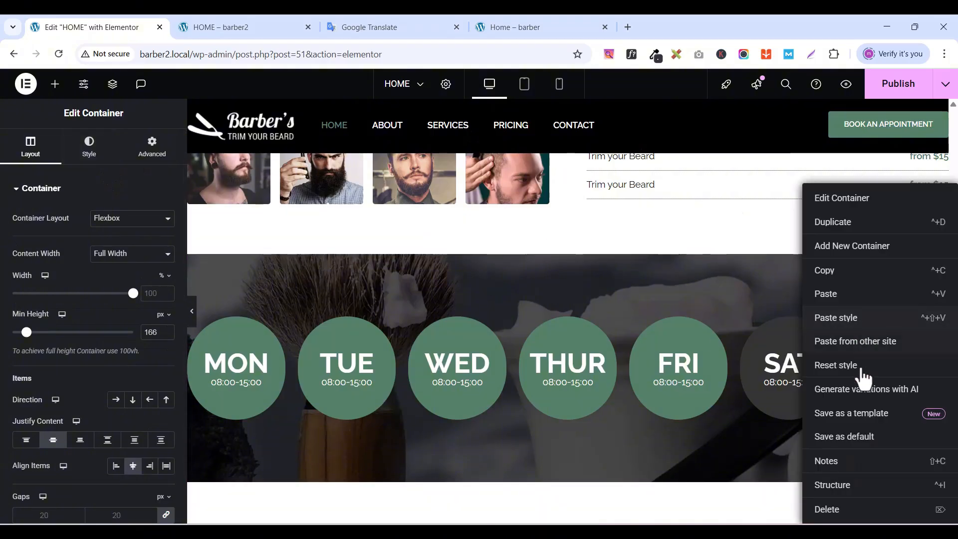
click(847, 319)
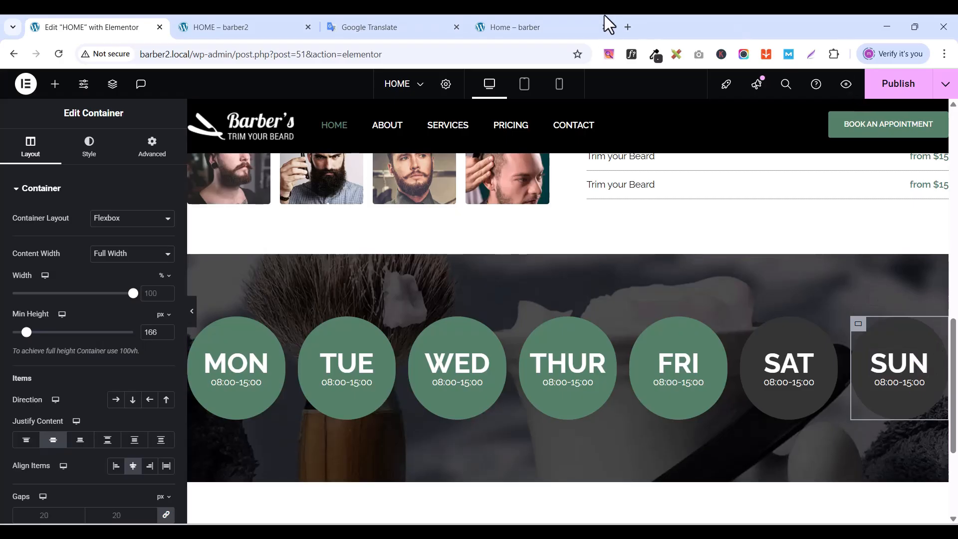
- Publish the page and check it on the HOME – barber2 preview page
click(894, 90)
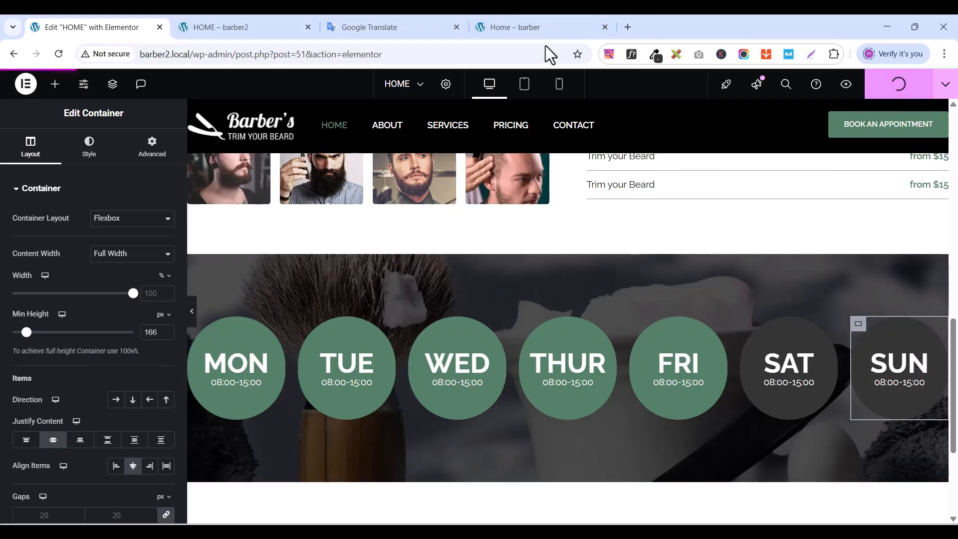
click(210, 27)
scroll(733, 377, down, 12)
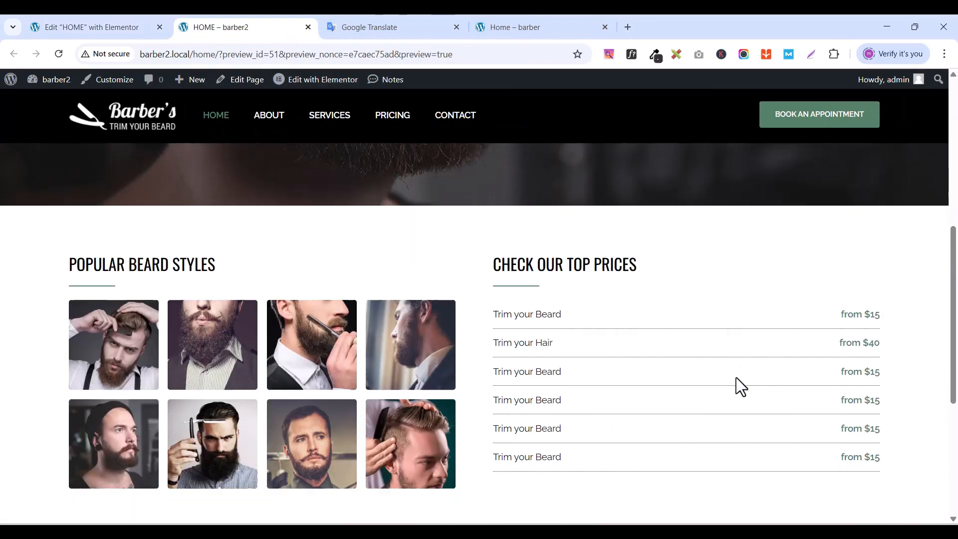
- Review the opening-hours section in the preview, and examine the Our Services and Our Story section on the reference Home – barber page
scroll(735, 375, up, 2)
scroll(717, 419, down, 2)
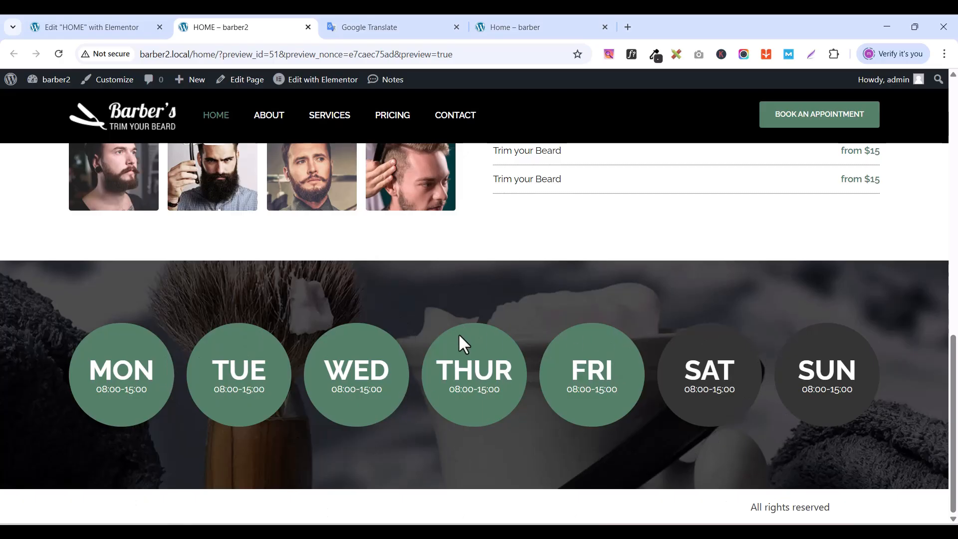
click(501, 23)
scroll(669, 274, up, 1)
scroll(669, 274, up, 3)
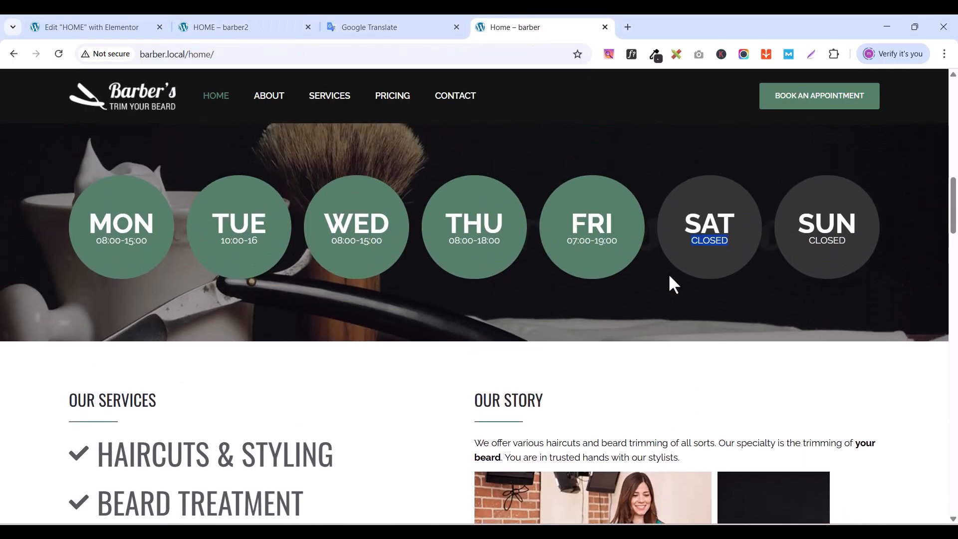
scroll(669, 279, down, 2)
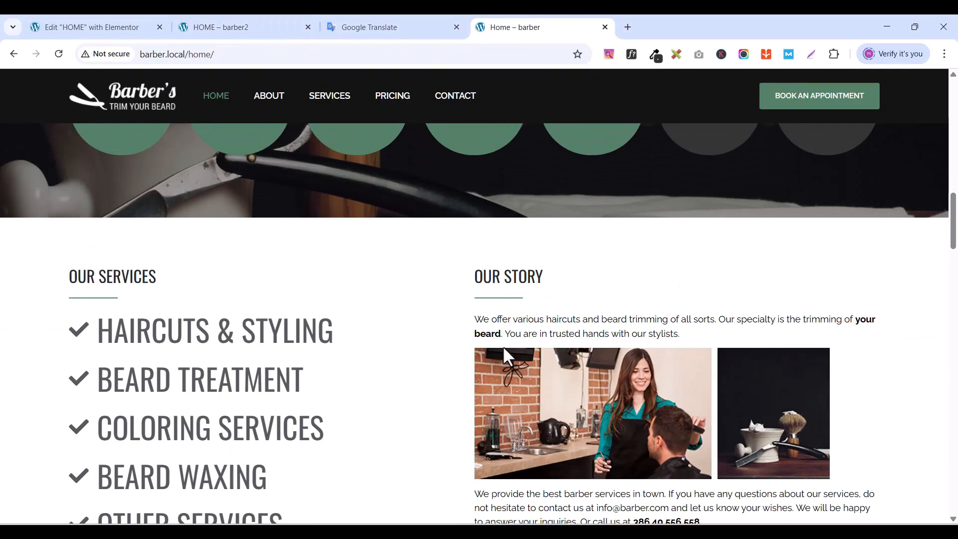
scroll(503, 349, down, 1)
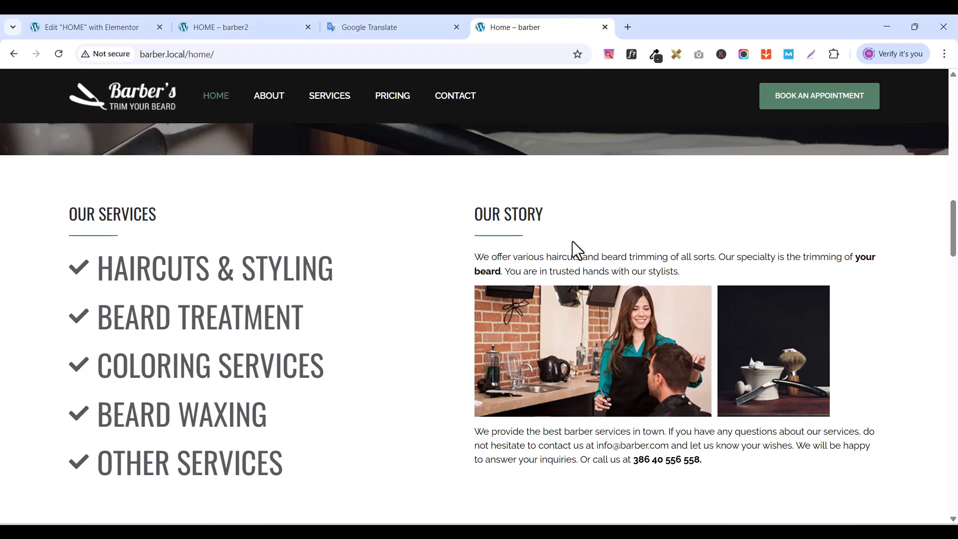
scroll(494, 72, up, 1)
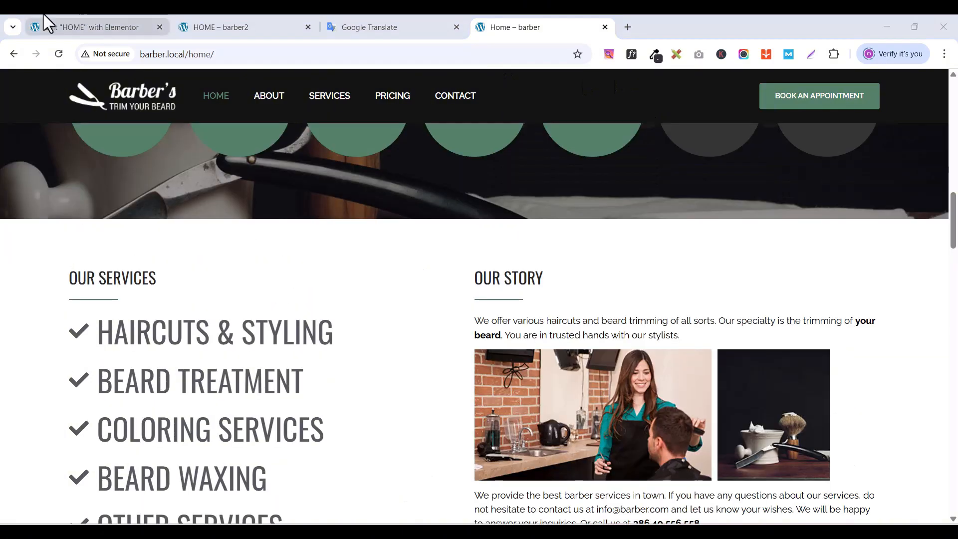
- In the Elementor editor for the HOME page, add a flexbox container with two equal columns below the opening-hours section
click(80, 27)
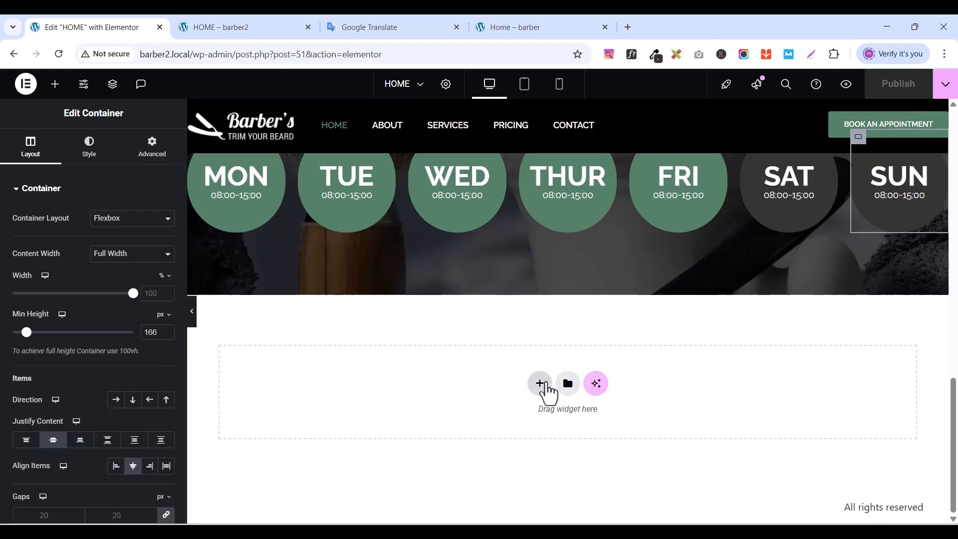
click(539, 383)
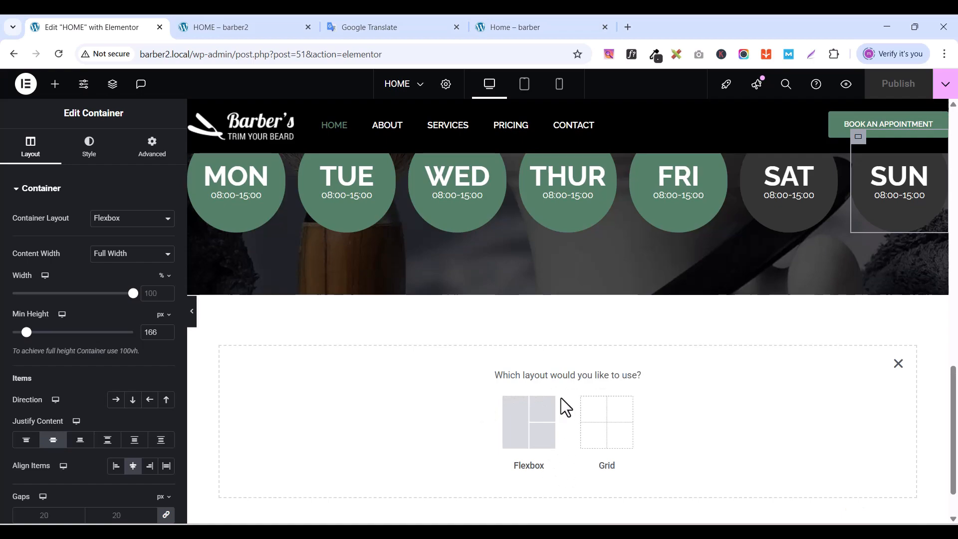
click(520, 438)
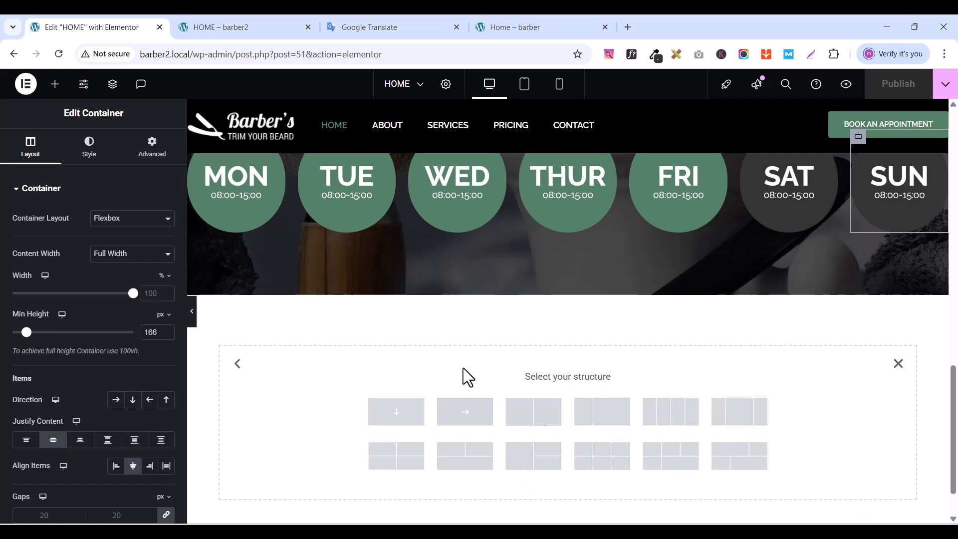
click(531, 426)
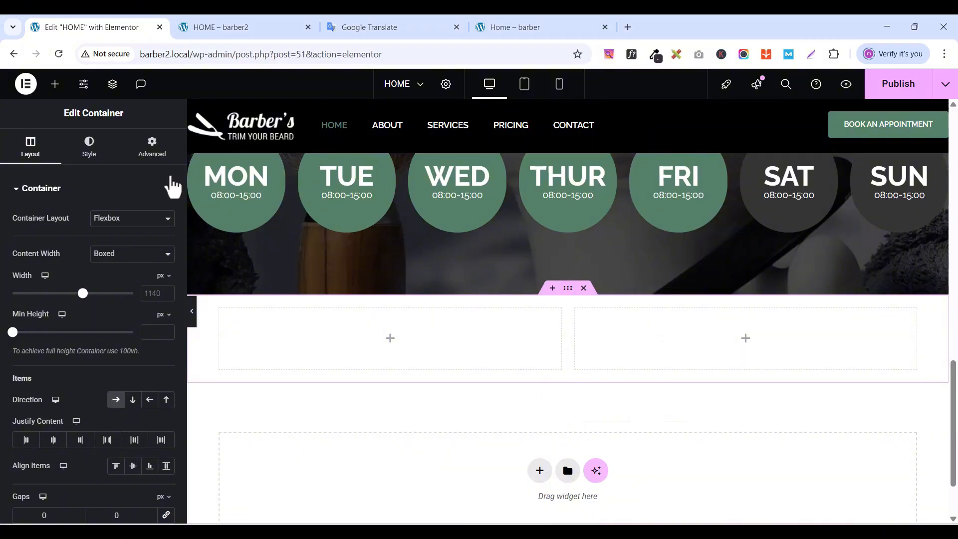
- Set the new two-column container's padding to 80 px at the top and bottom and 0 on the sides
click(153, 149)
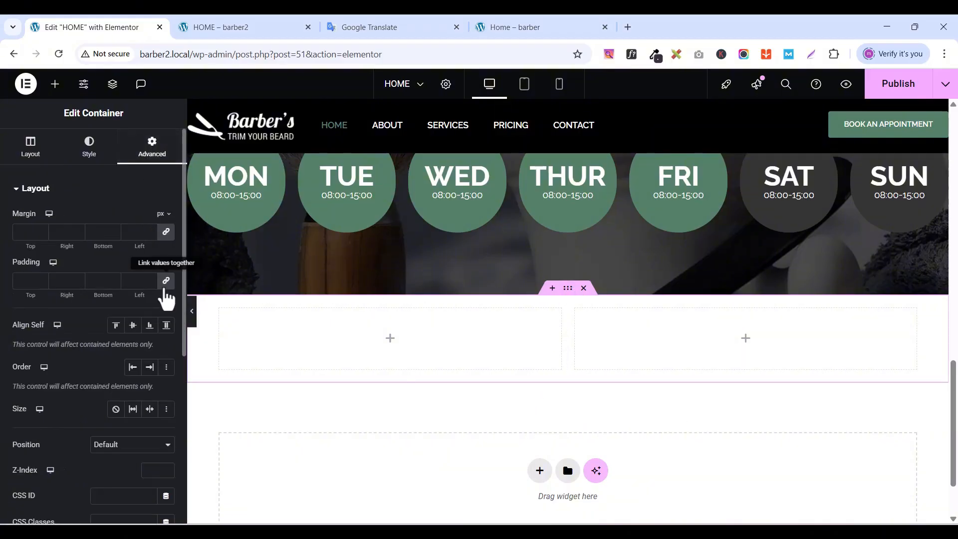
click(166, 281)
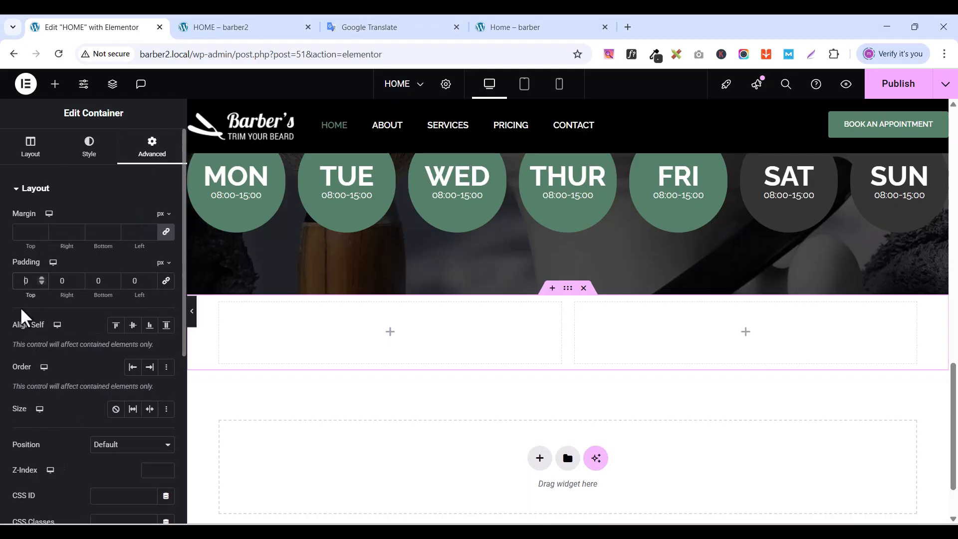
text(8)
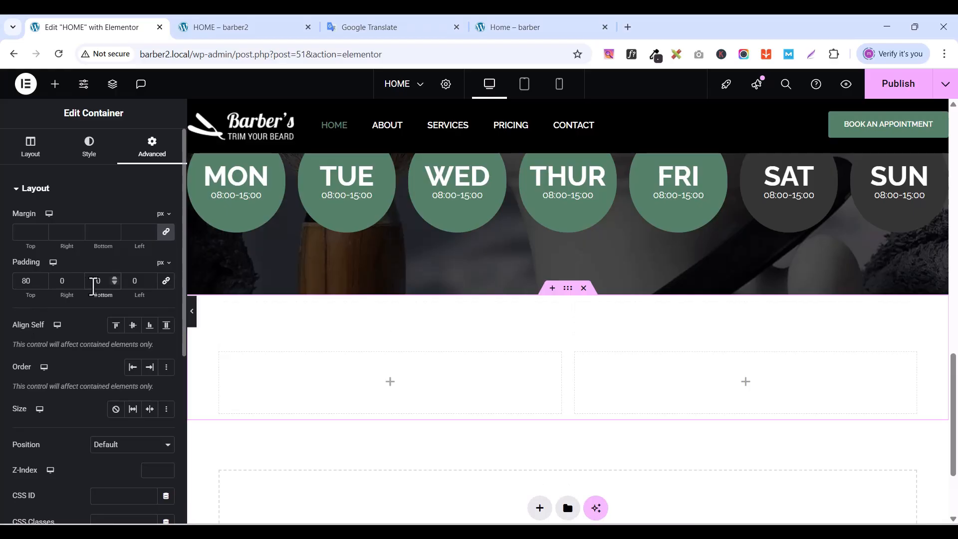
text(8)
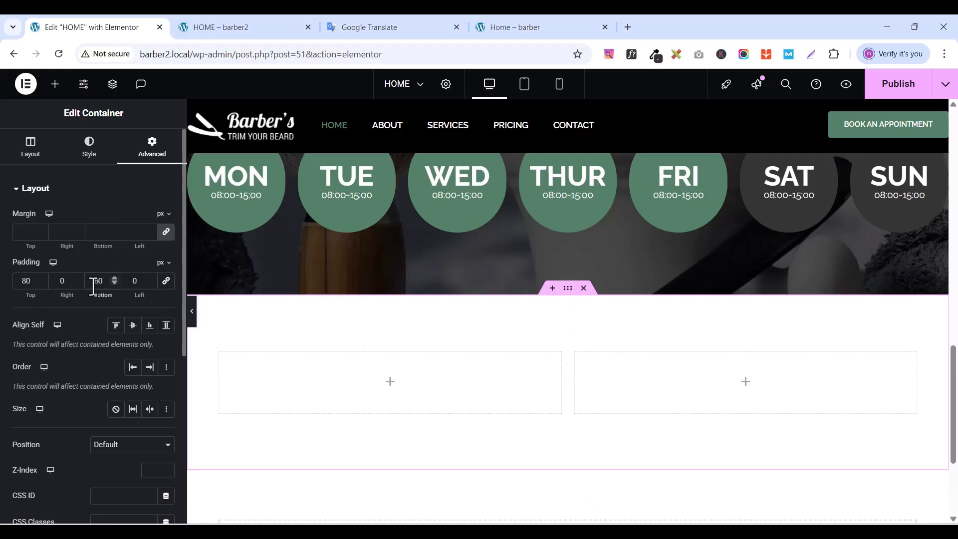
- Set the two-column container's boxed content width to 1300 px and publish the page
click(29, 147)
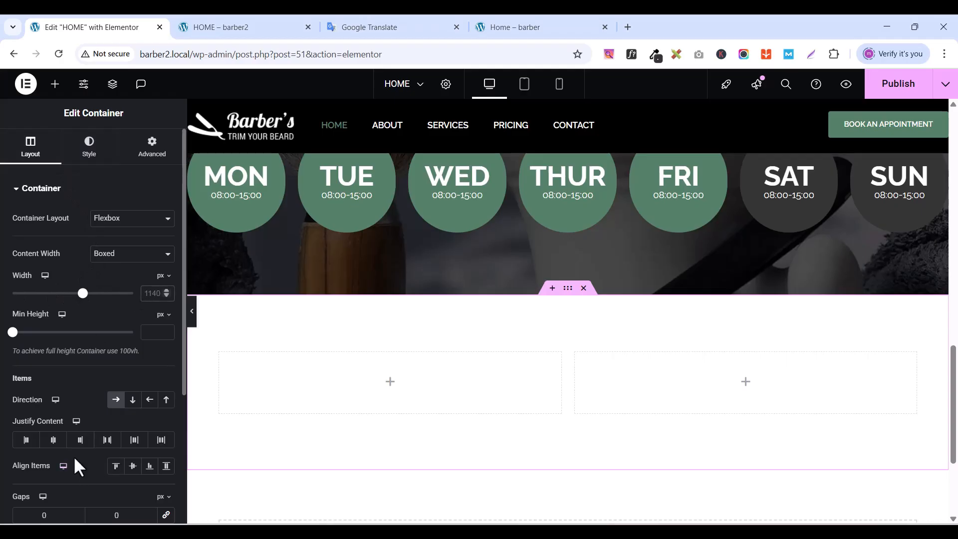
text(1300)
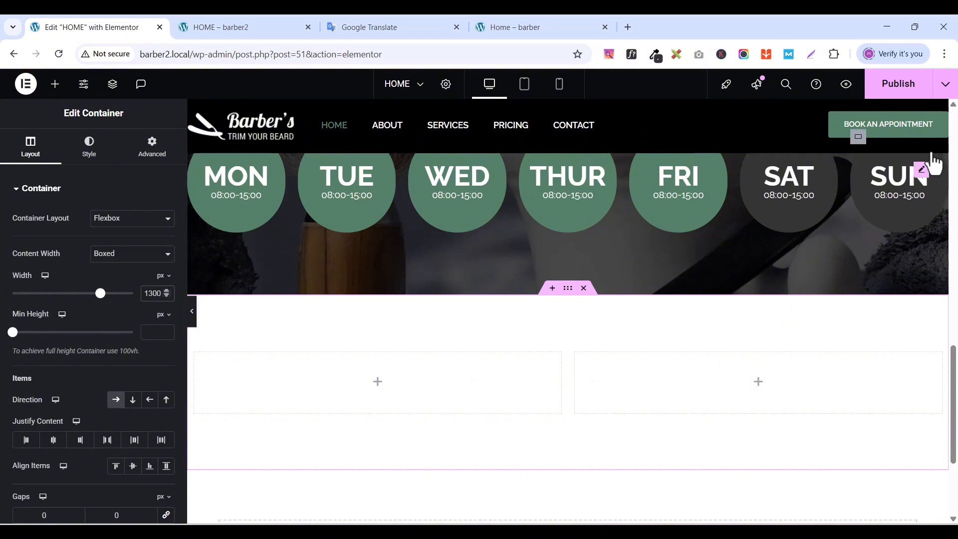
click(904, 89)
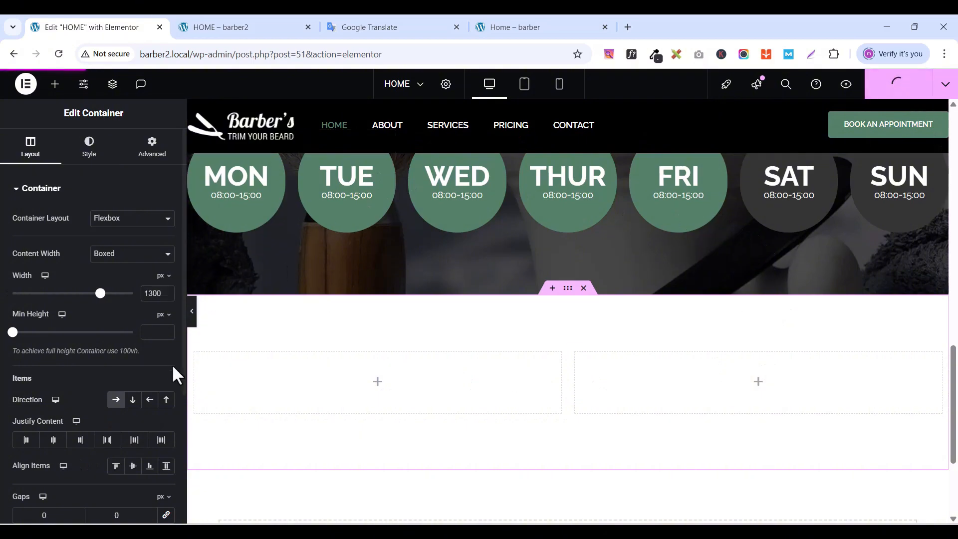
- Set the padding of both inner column containers to 0 on all sides
click(196, 354)
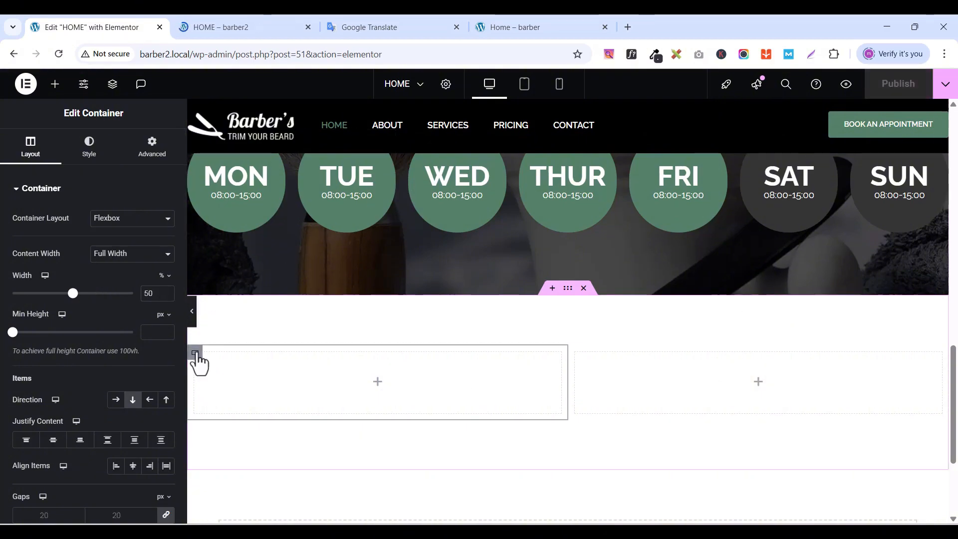
click(152, 149)
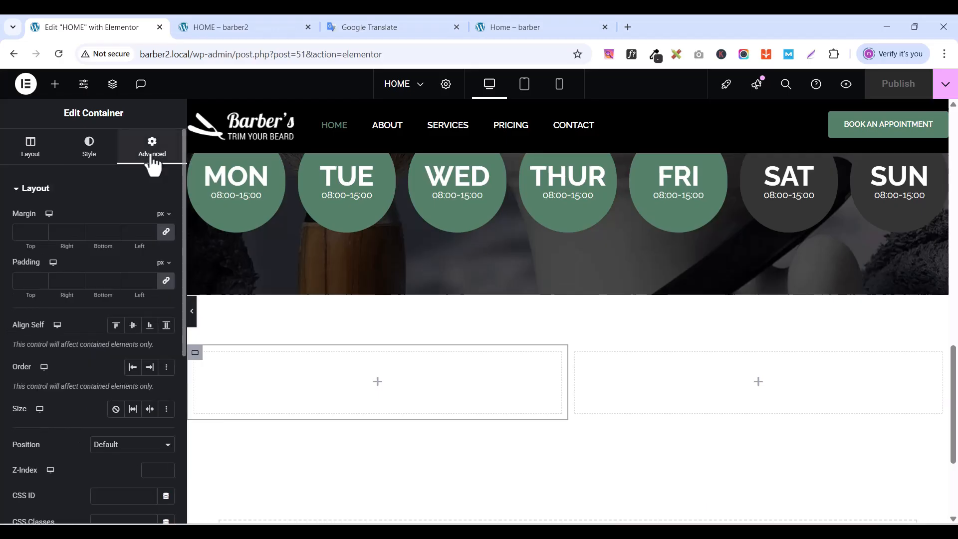
click(167, 281)
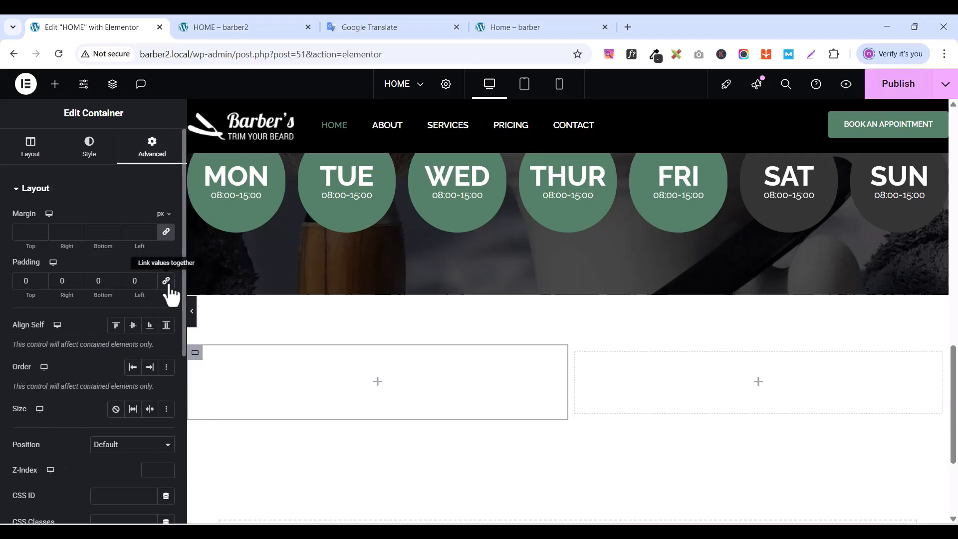
click(577, 353)
click(148, 156)
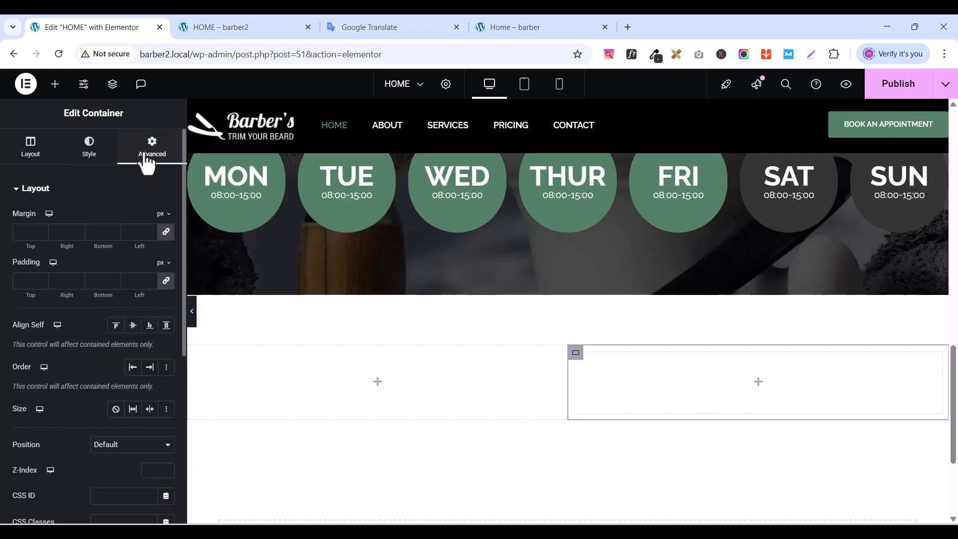
click(167, 281)
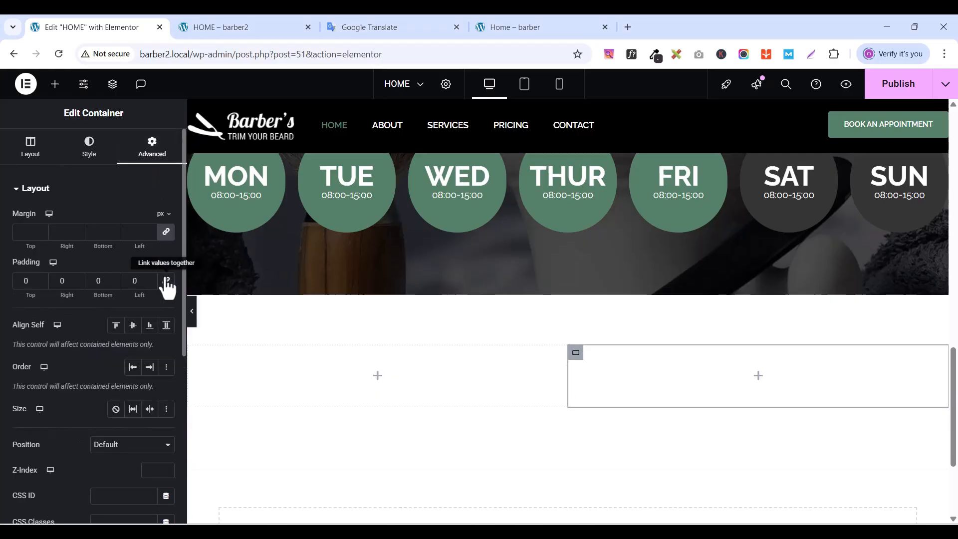
scroll(454, 413, up, 1)
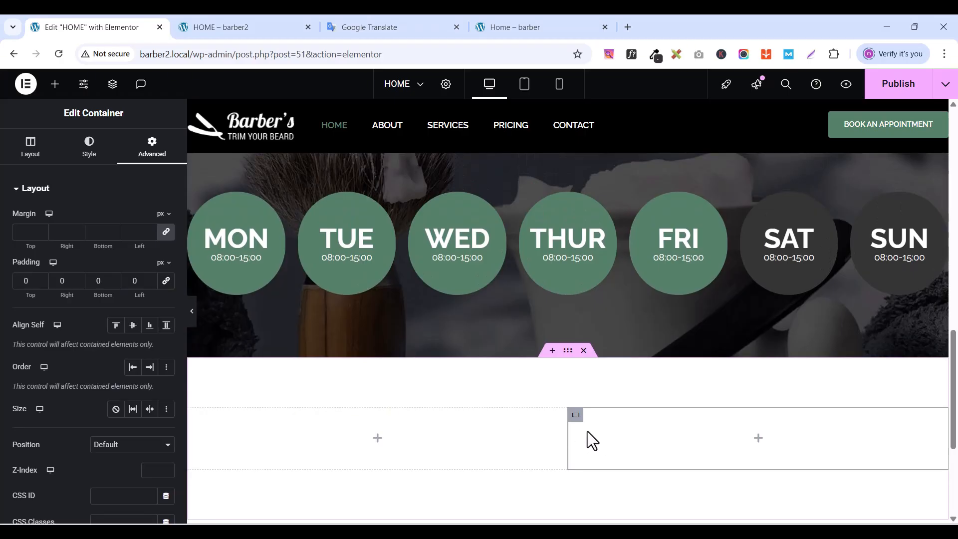
- Copy the POPULAR BEARD STYLES heading and paste it into the left column of the empty container below the opening hours
scroll(514, 429, up, 10)
scroll(514, 426, down, 1)
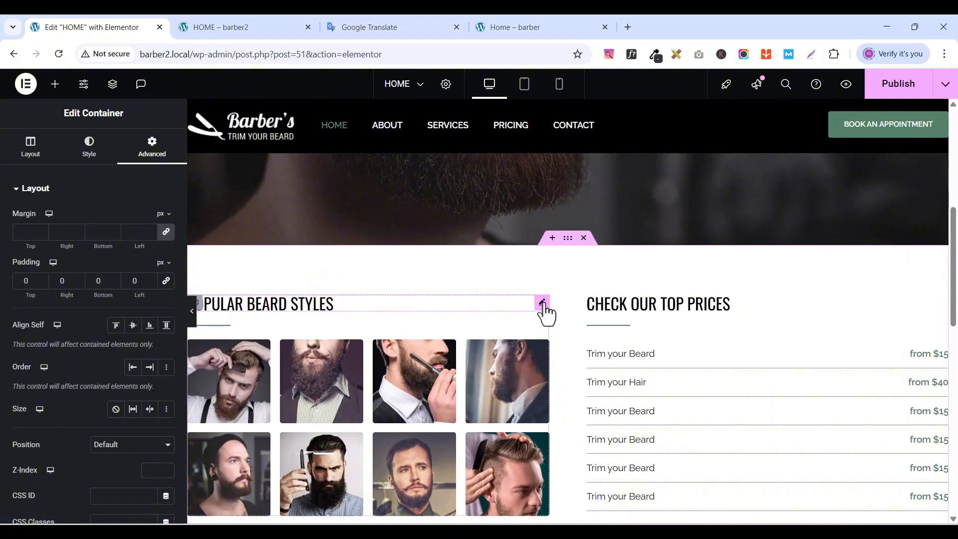
click(542, 305)
right_click(544, 309)
click(582, 298)
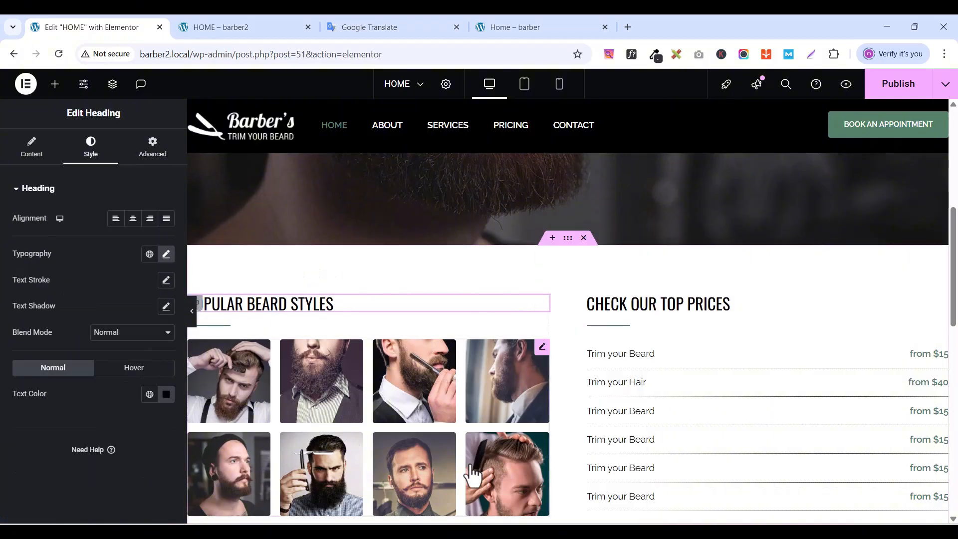
scroll(496, 414, down, 10)
scroll(496, 415, up, 2)
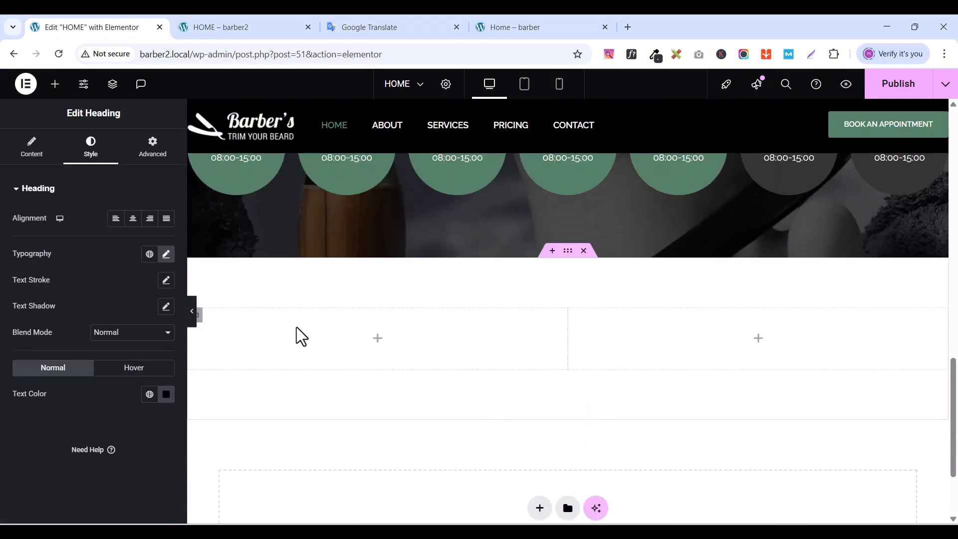
right_click(298, 341)
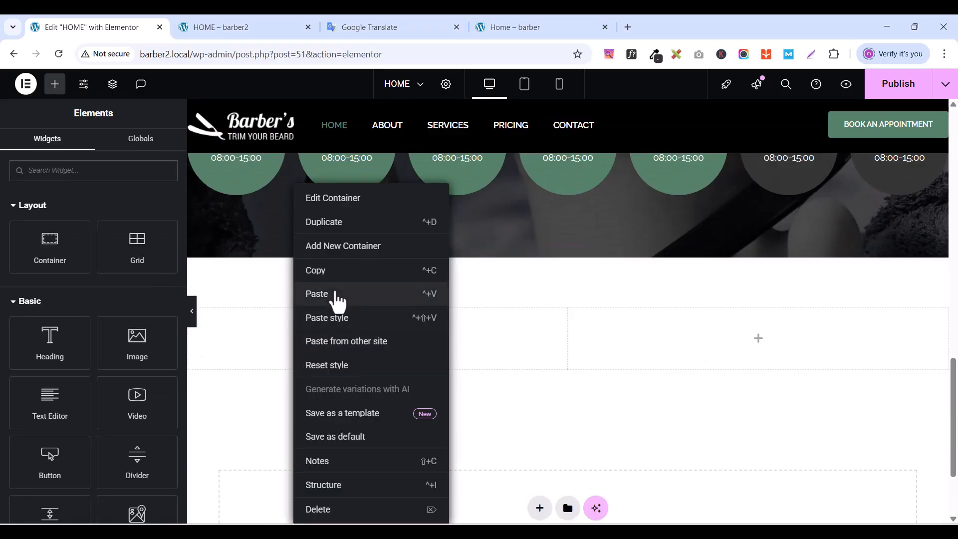
click(336, 294)
- Check the services section on the reference barber site, and add a Heading widget below the pasted heading in the editor
scroll(404, 332, up, 8)
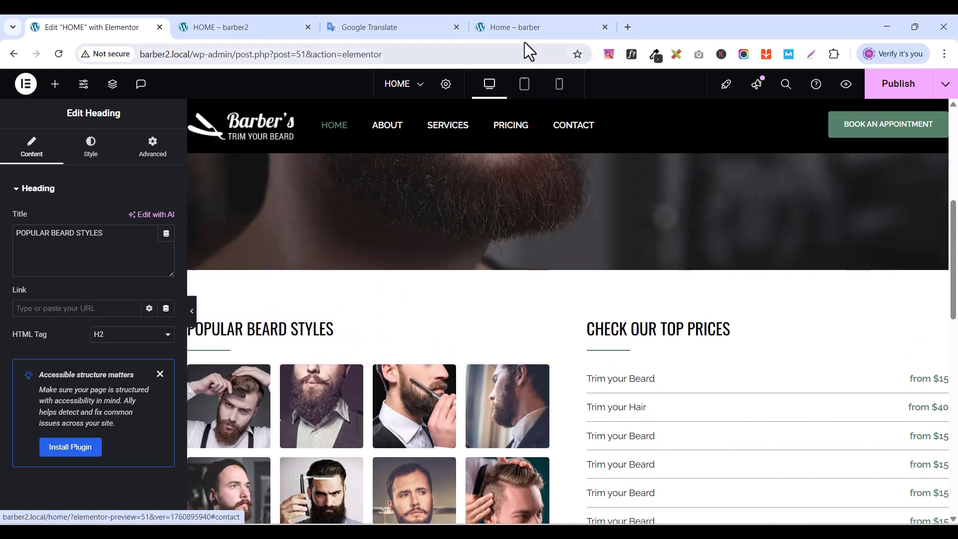
click(517, 29)
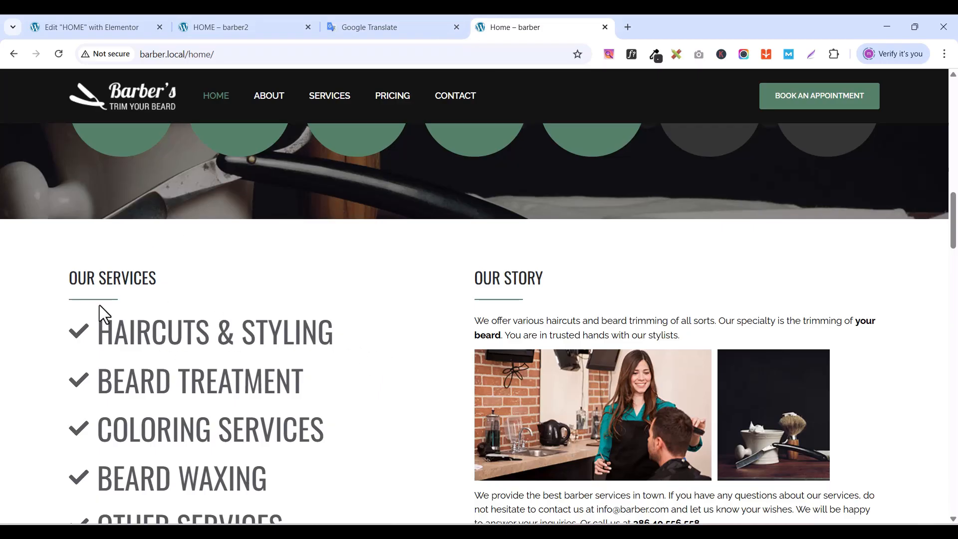
click(125, 28)
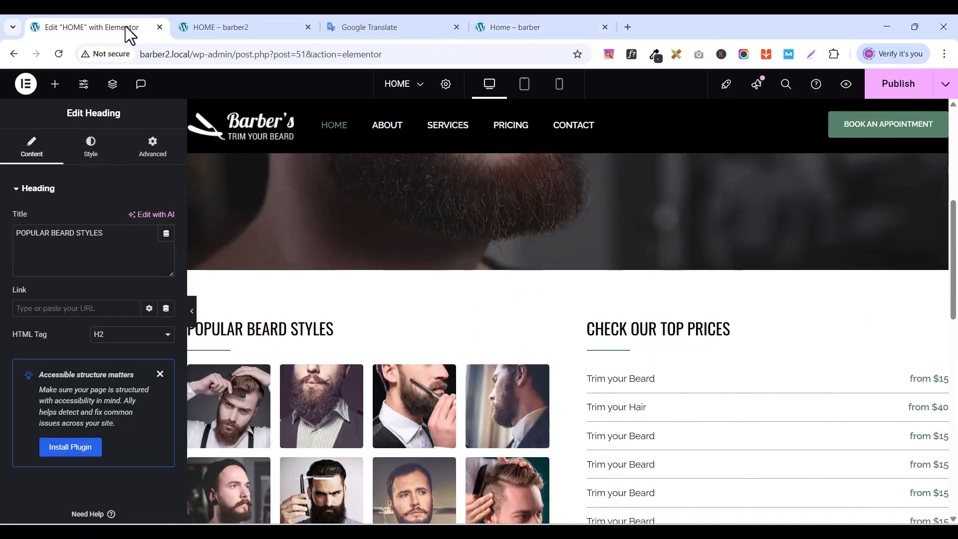
scroll(345, 431, down, 8)
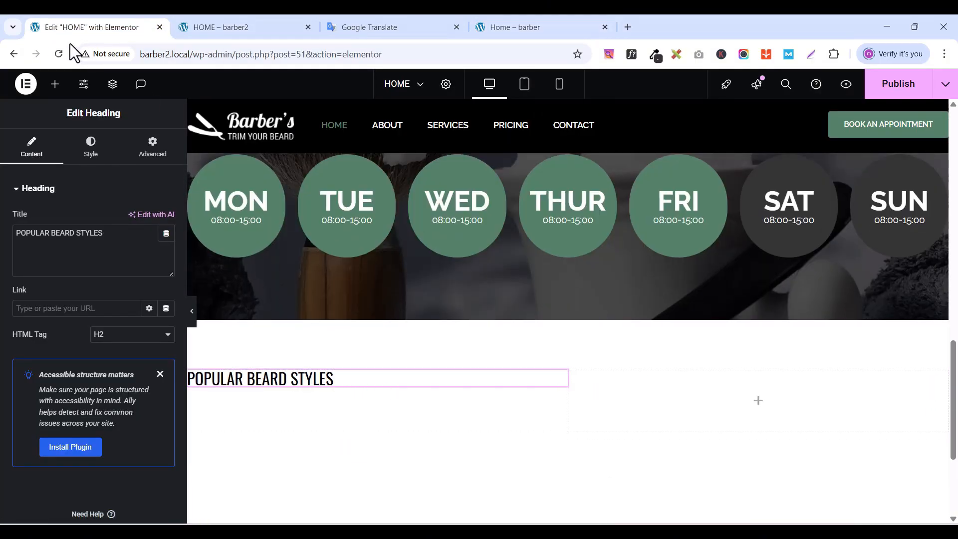
click(55, 83)
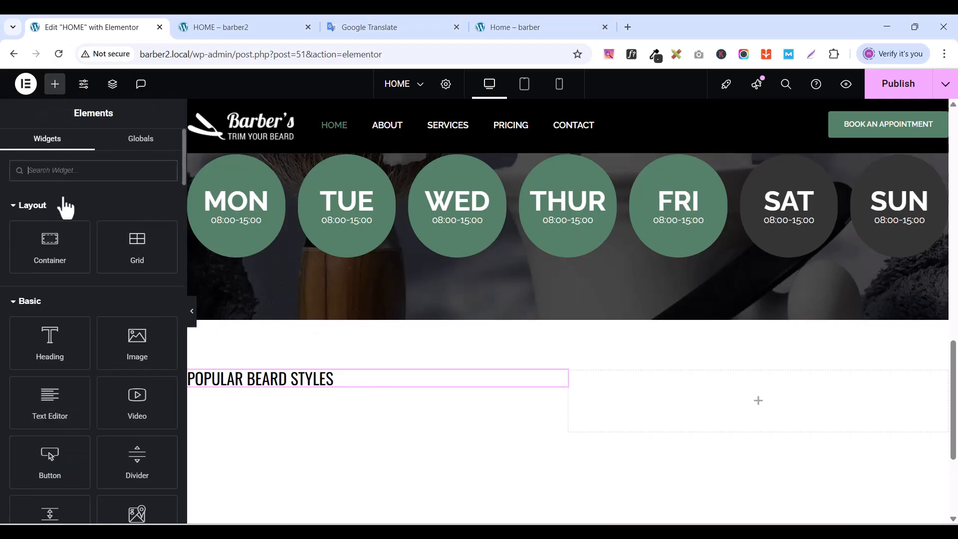
click(60, 172)
text(HEAD)
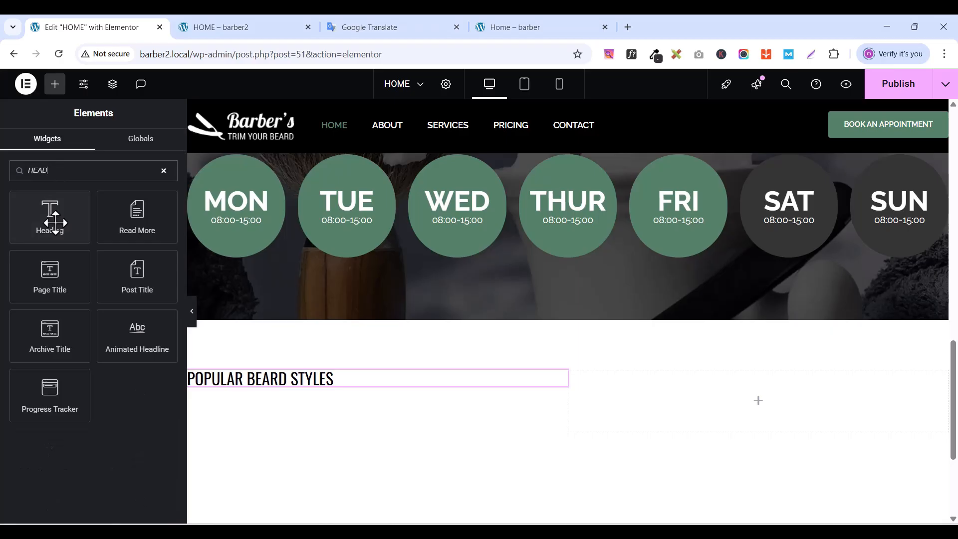
drag(49, 214, 267, 388)
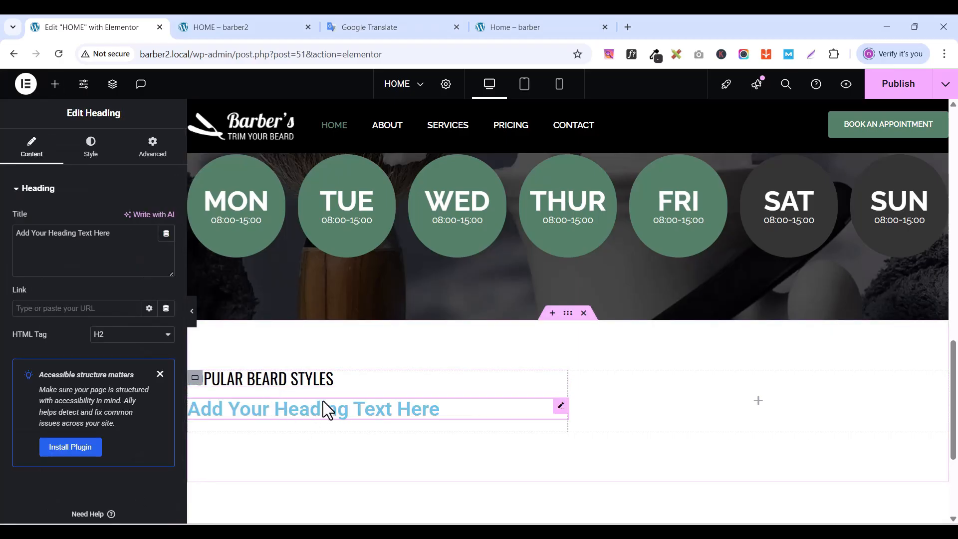
- Copy the text HAIRCUTS & STYLING from the reference site's services list and return to the page editor
click(516, 24)
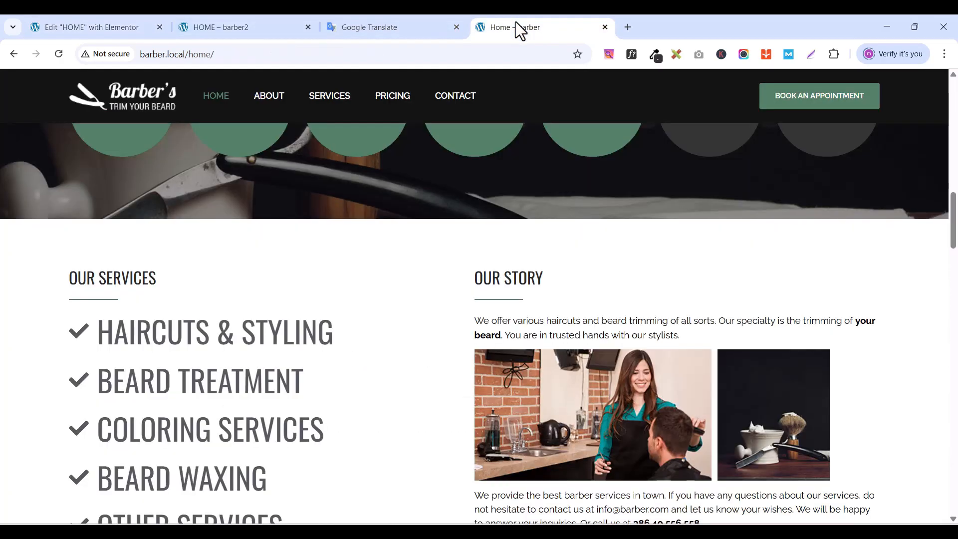
drag(332, 332, 88, 332)
key(ctrl+c)
right_click(110, 325)
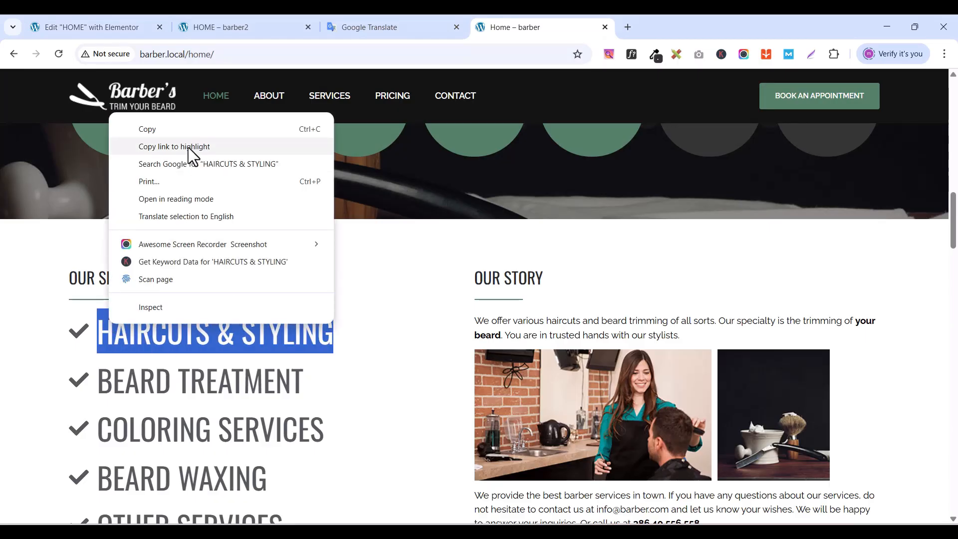
click(151, 128)
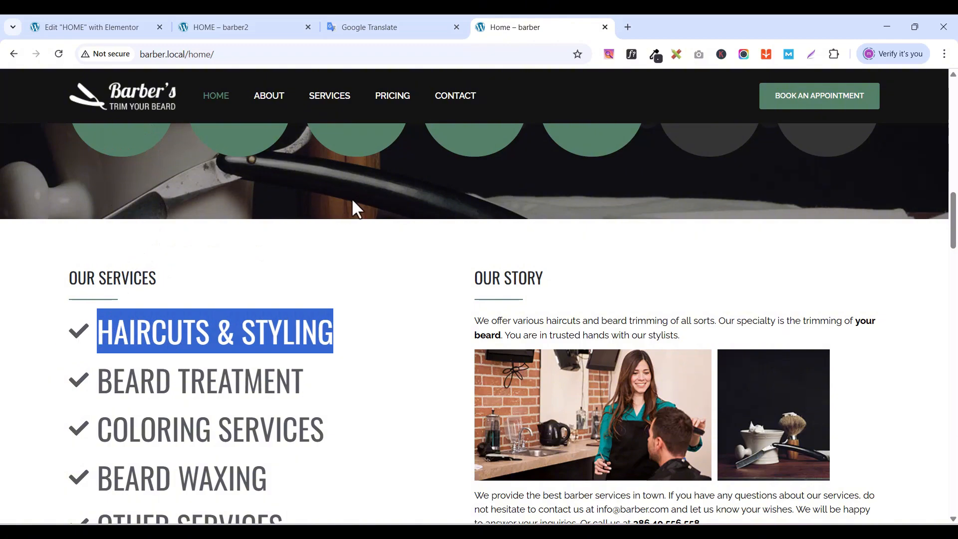
click(115, 24)
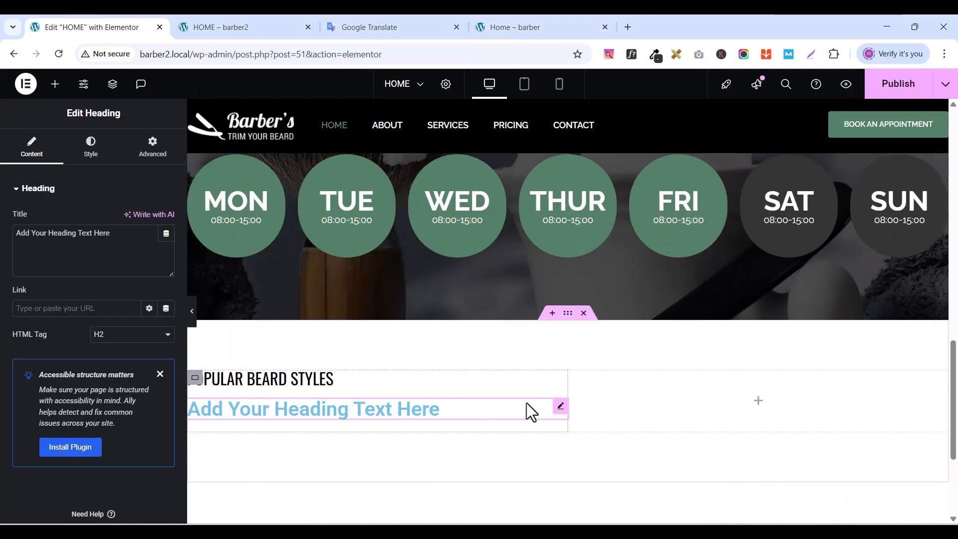
- Replace the placeholder heading with an Icon List widget below the POPULAR BEARD STYLES heading in the left column
right_click(562, 417)
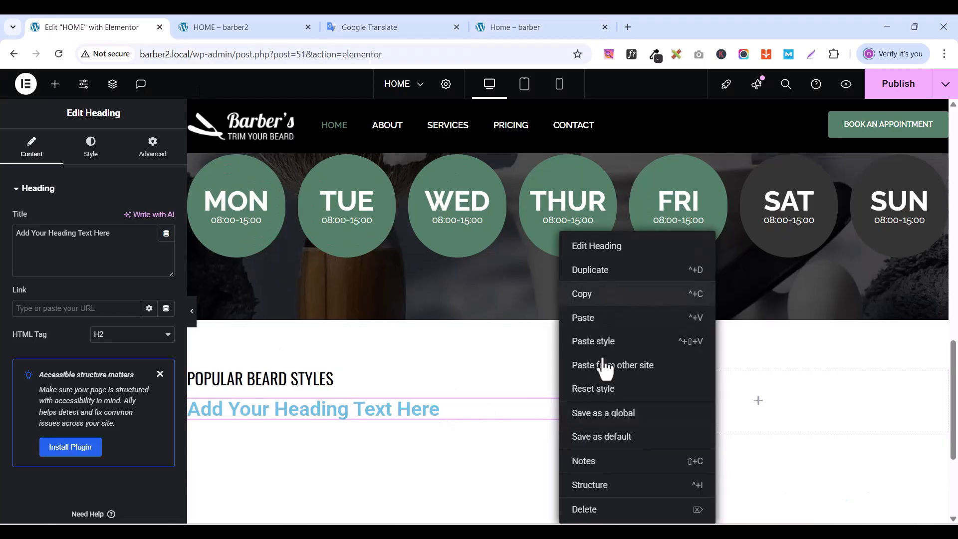
click(597, 510)
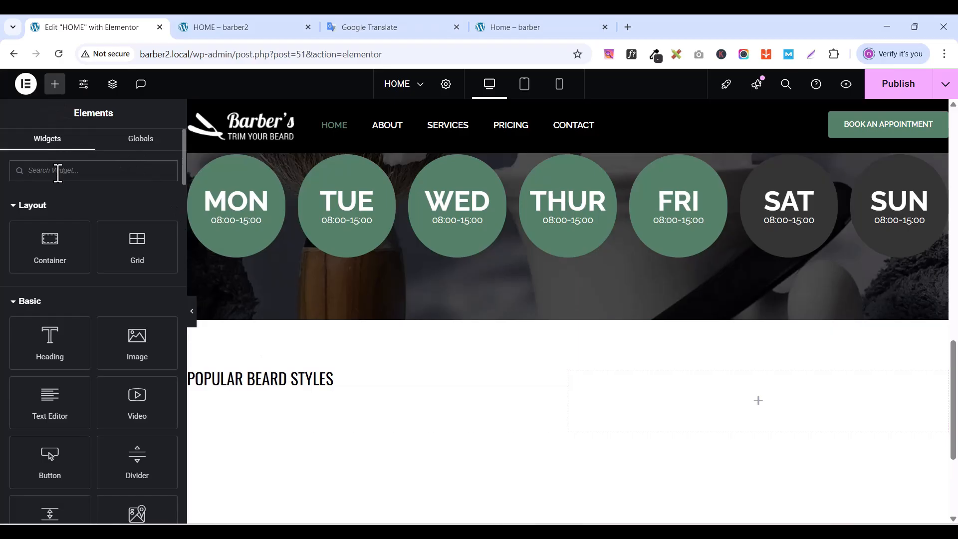
text(ico)
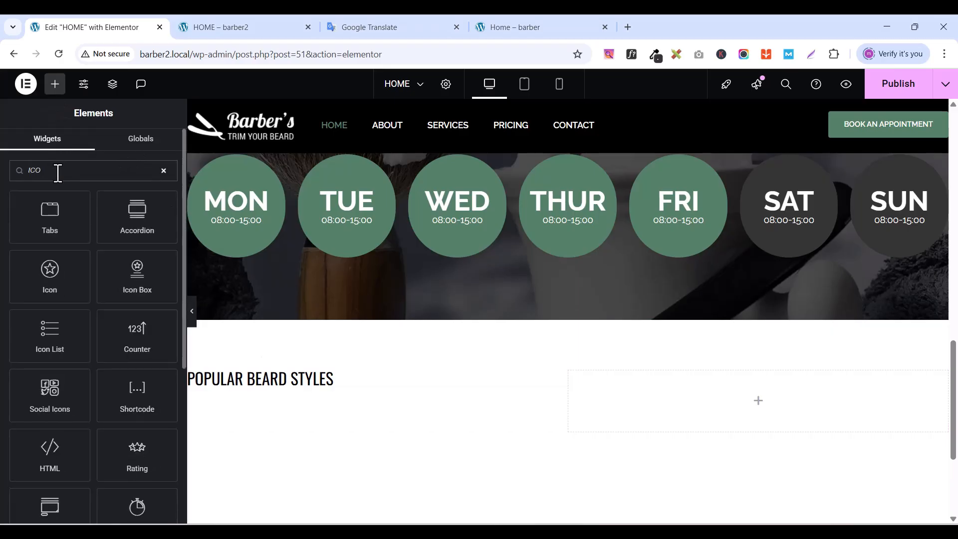
drag(47, 332, 268, 387)
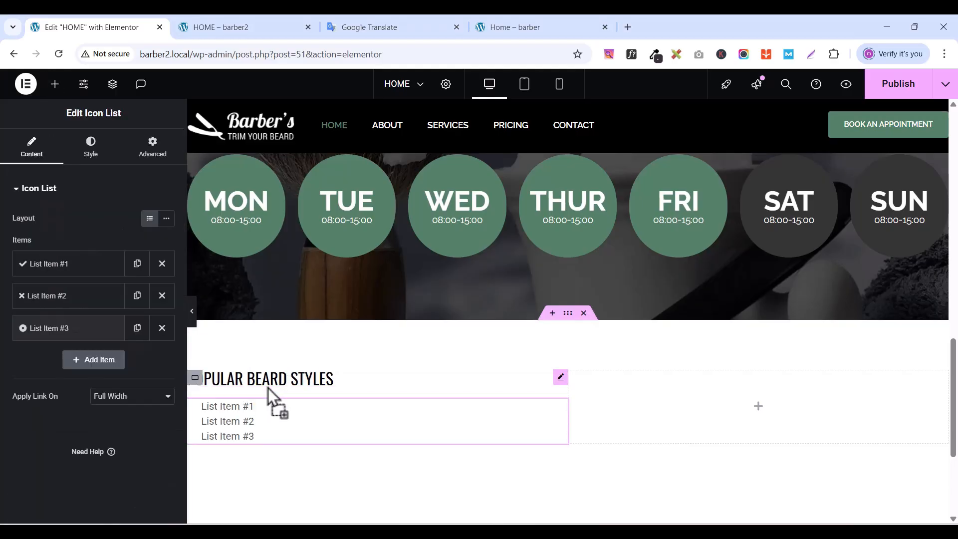
- Remove the second and third icon list items and set the remaining item's text to HAIRCUTS & STYLING
click(162, 328)
click(161, 303)
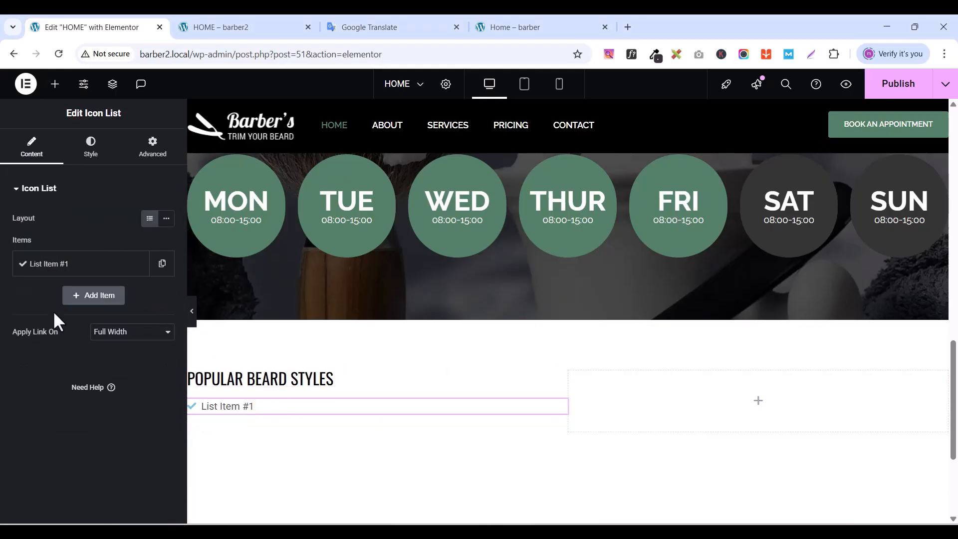
click(67, 265)
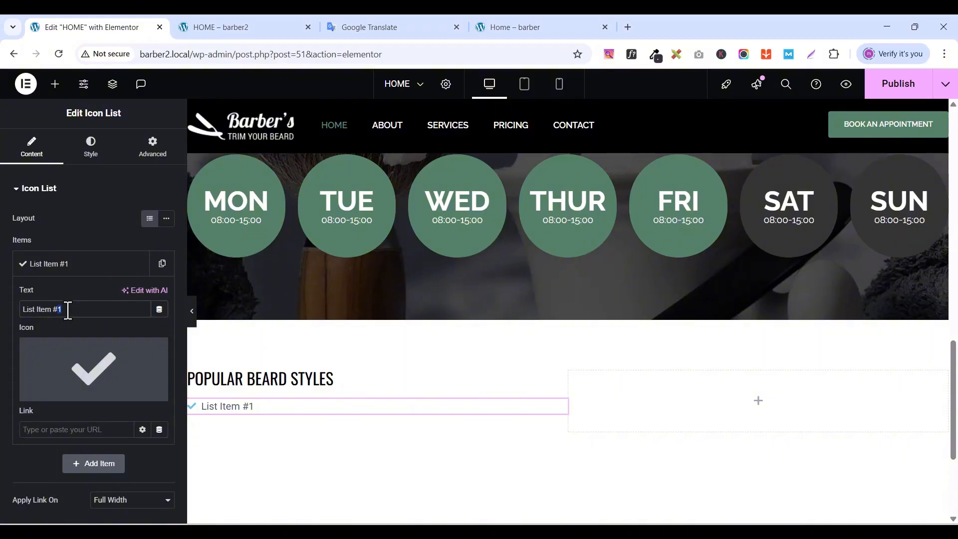
key(ctrl+v)
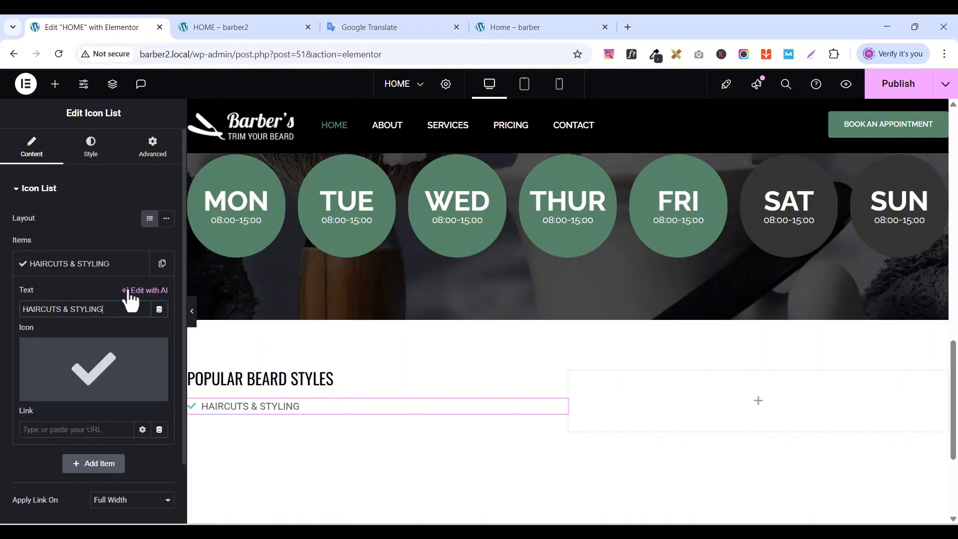
click(80, 270)
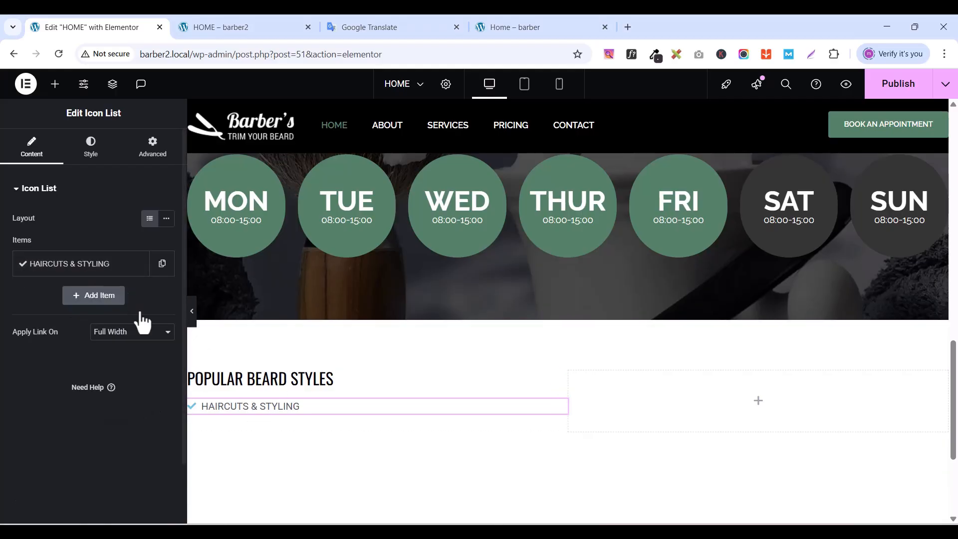
- Set the icon list text's font family to Oswald and its size to 48 px
click(90, 150)
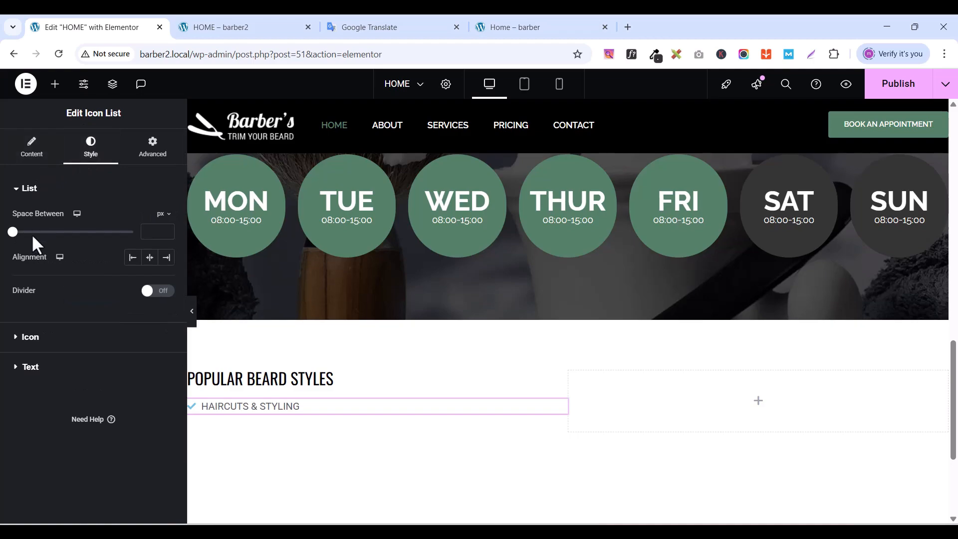
click(17, 369)
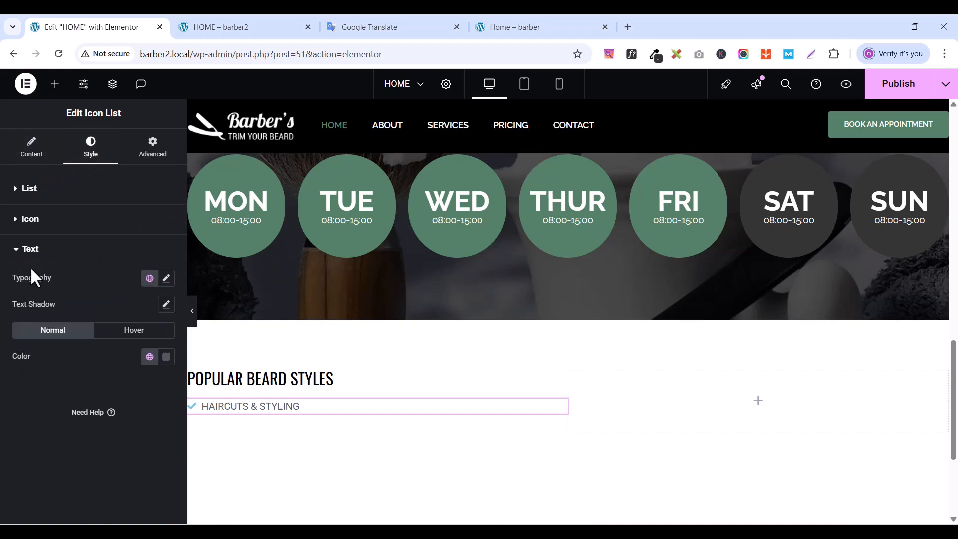
click(166, 279)
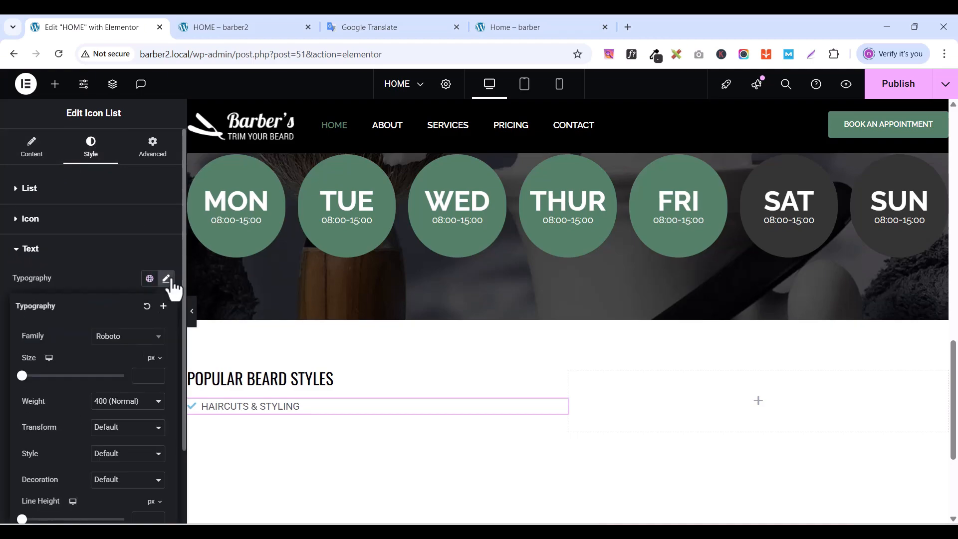
click(121, 345)
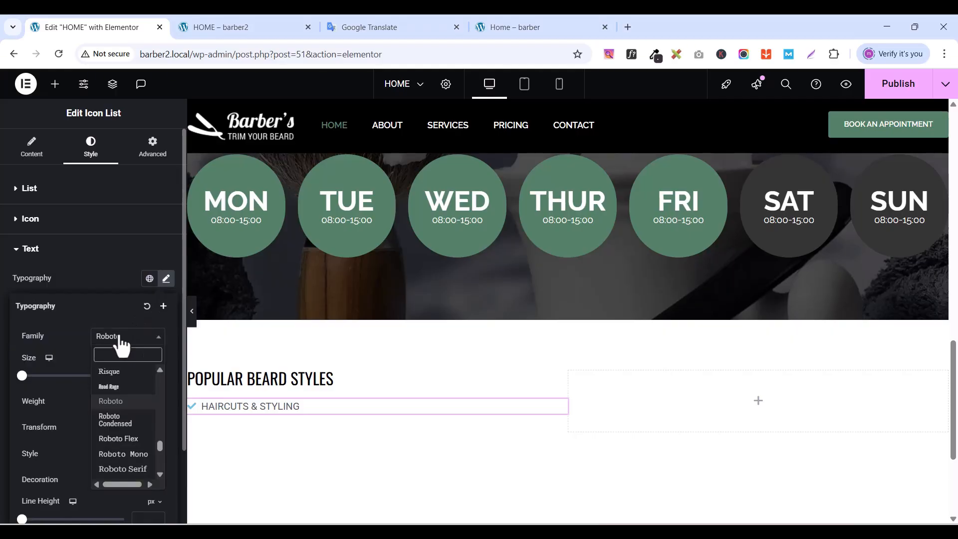
text(OSW)
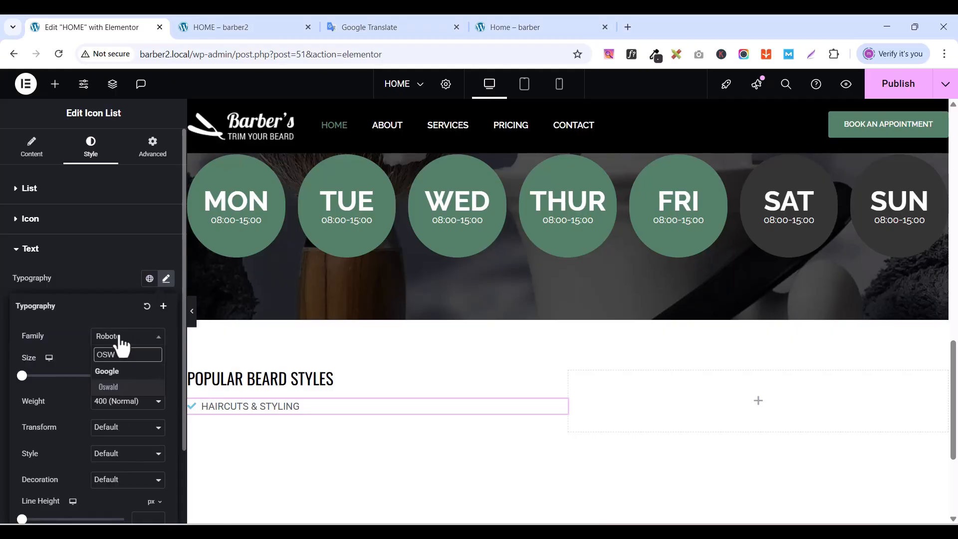
click(112, 387)
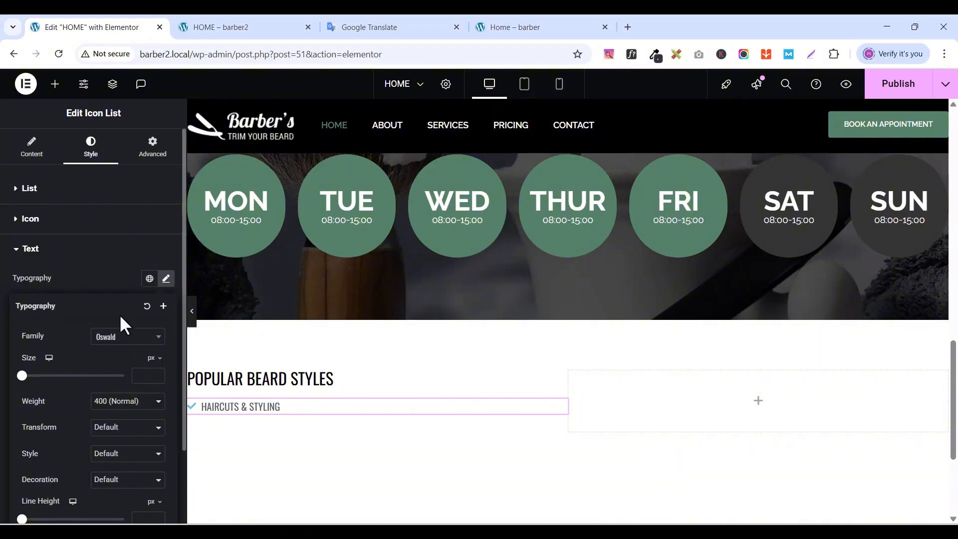
click(157, 372)
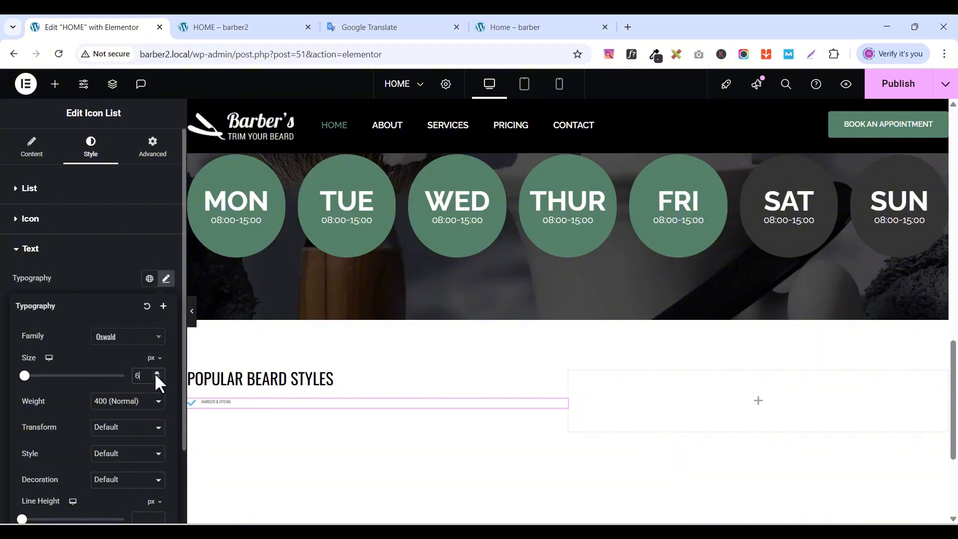
drag(157, 372, 156, 372)
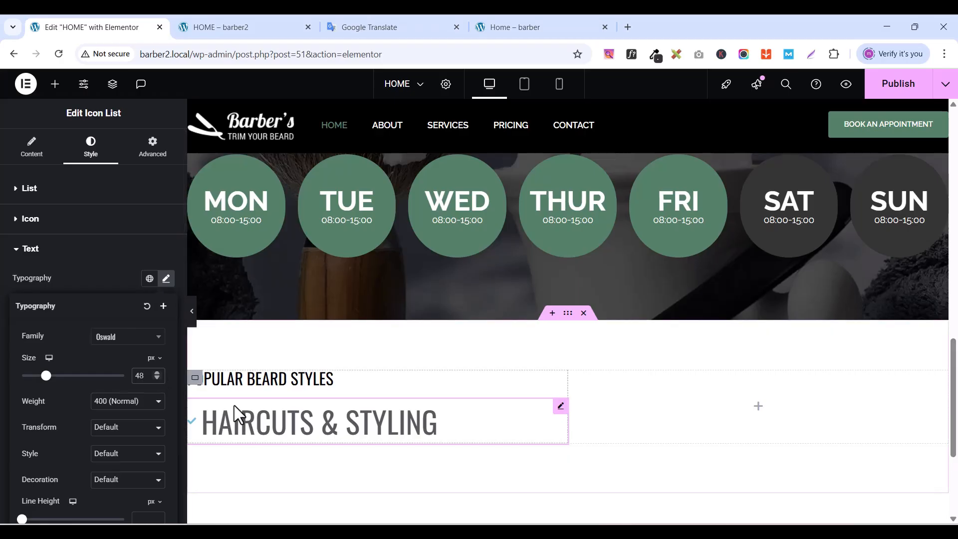
click(94, 274)
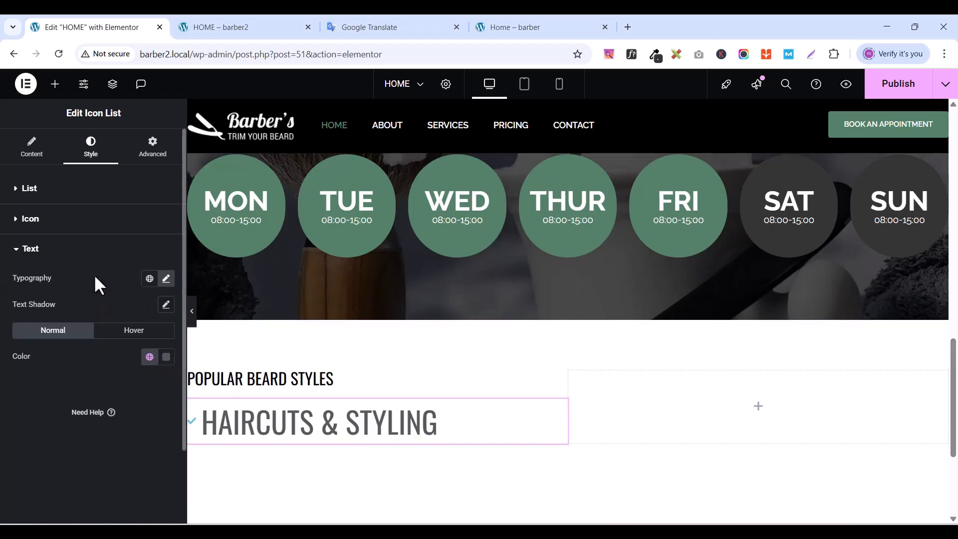
click(167, 279)
click(167, 279)
click(149, 357)
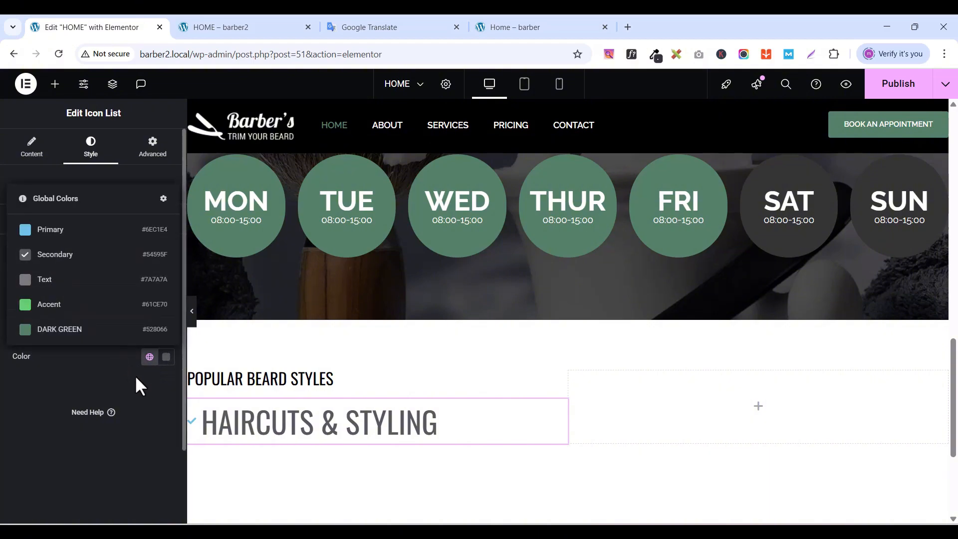
click(150, 385)
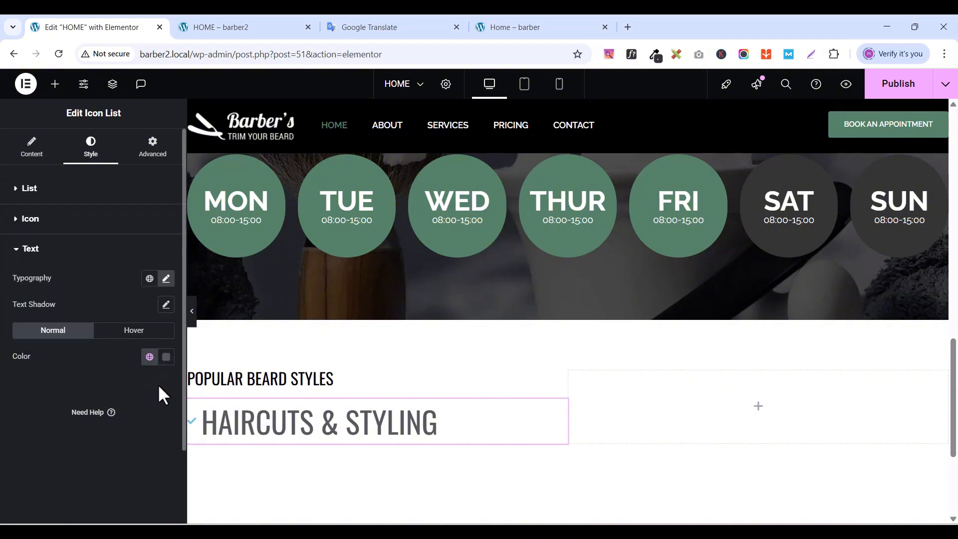
- Set the icon size of the HAIRCUTS & STYLING icon list to 32 px
click(17, 229)
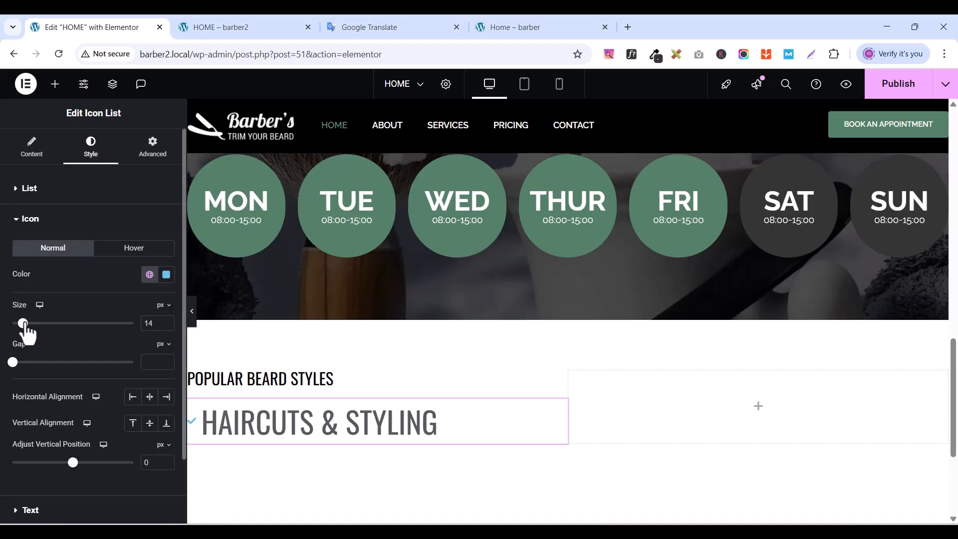
drag(24, 324, 51, 336)
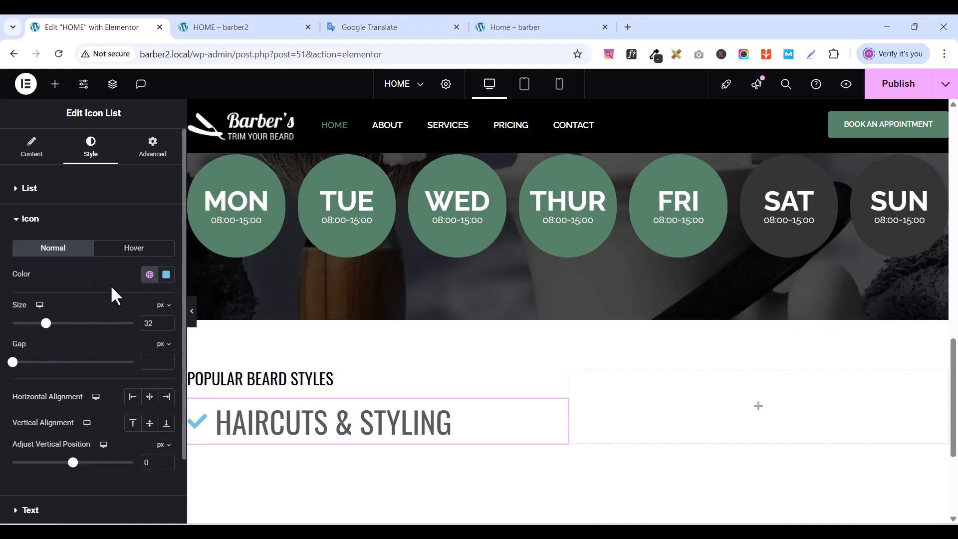
click(19, 222)
- Copy the hex code #54595F of the icon list's text color
click(15, 249)
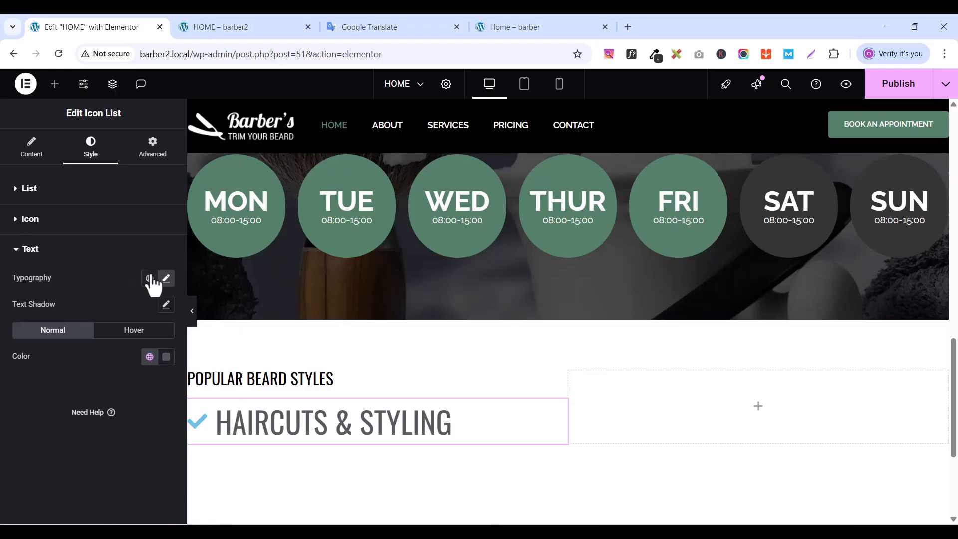
click(167, 356)
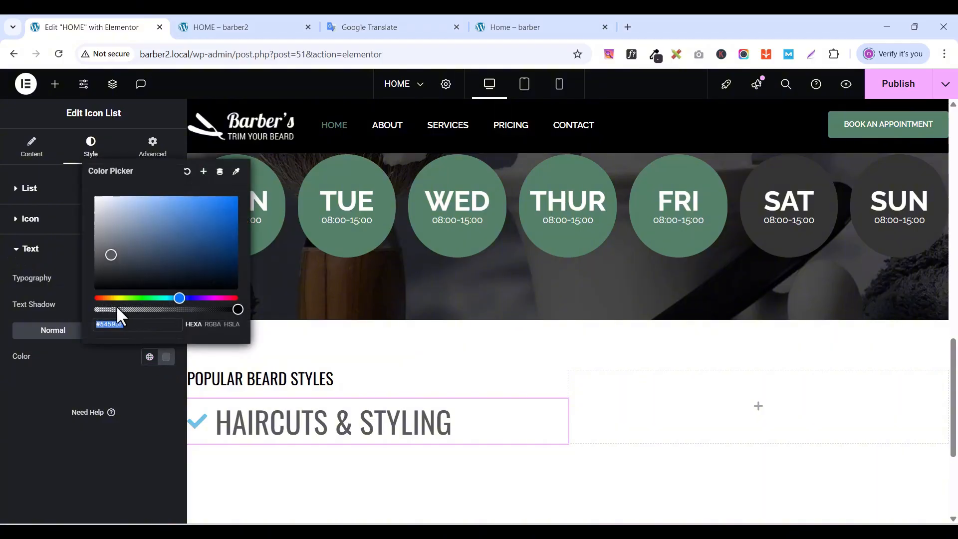
right_click(133, 325)
click(167, 219)
click(29, 399)
click(17, 250)
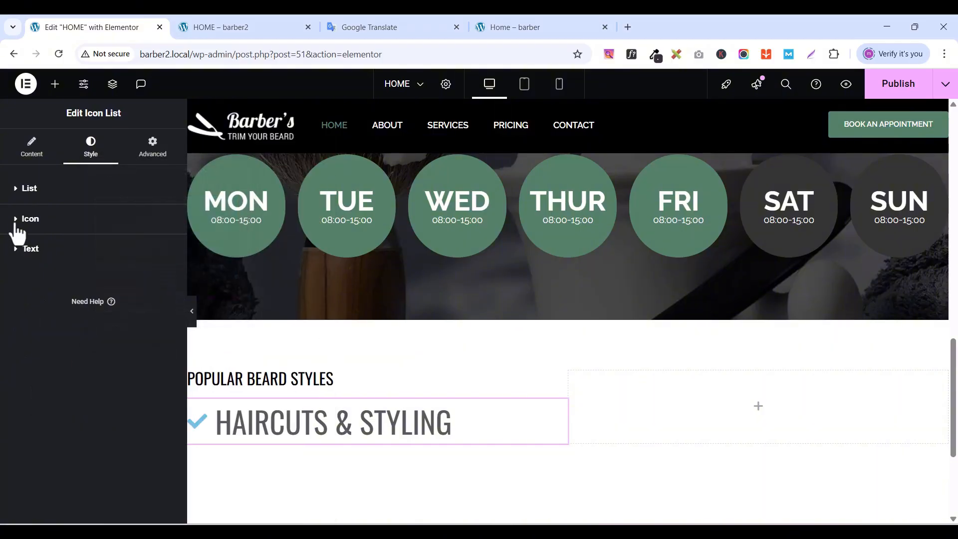
- Set the icon list's icon color to #54595F and publish the page
click(18, 221)
click(166, 275)
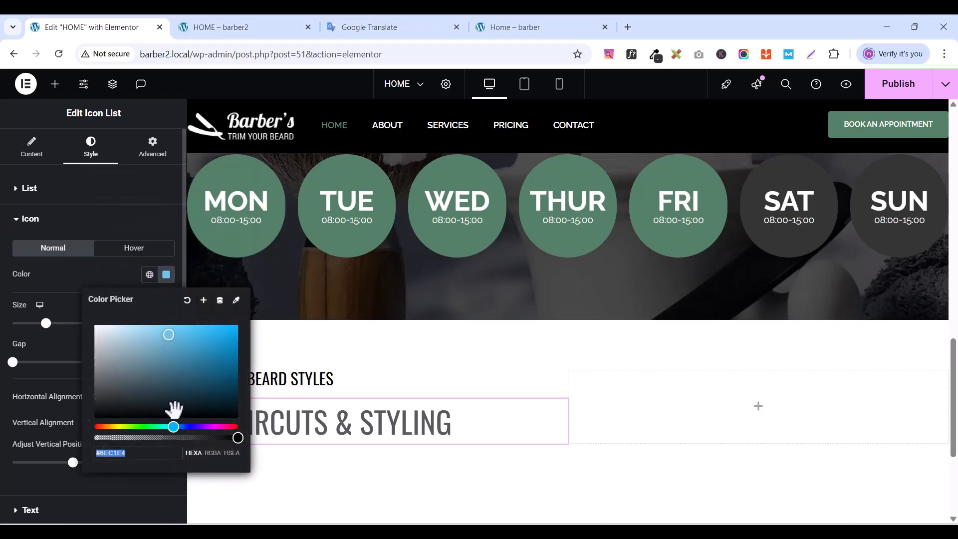
key(ctrl+v)
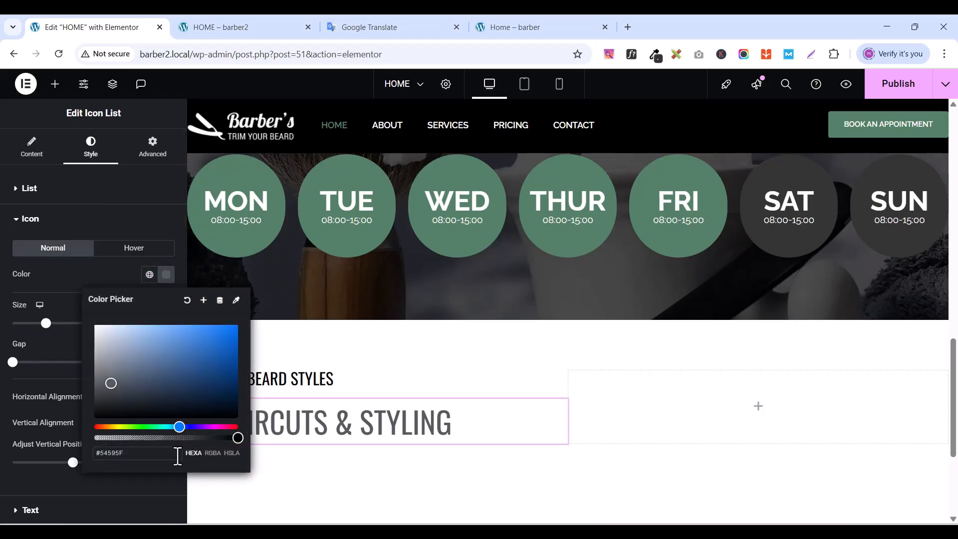
click(149, 486)
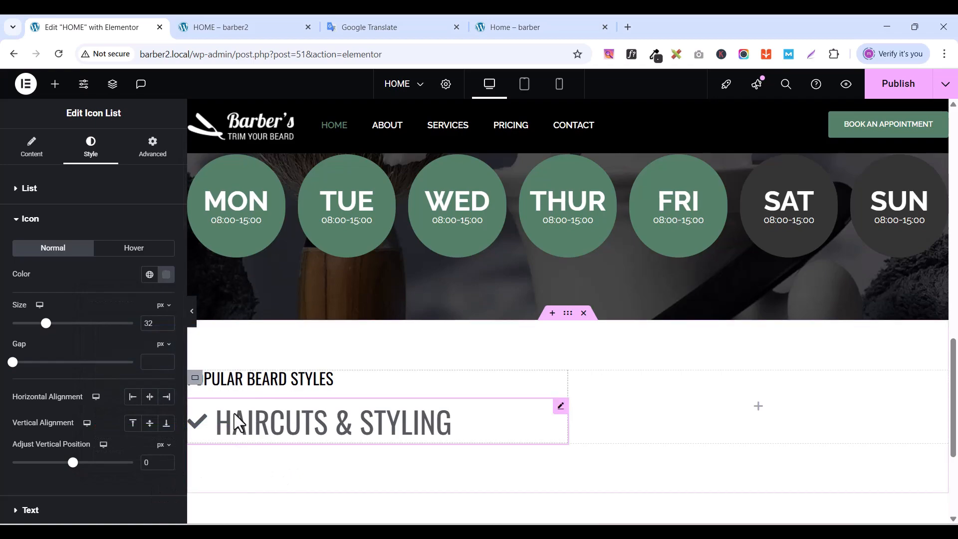
click(901, 92)
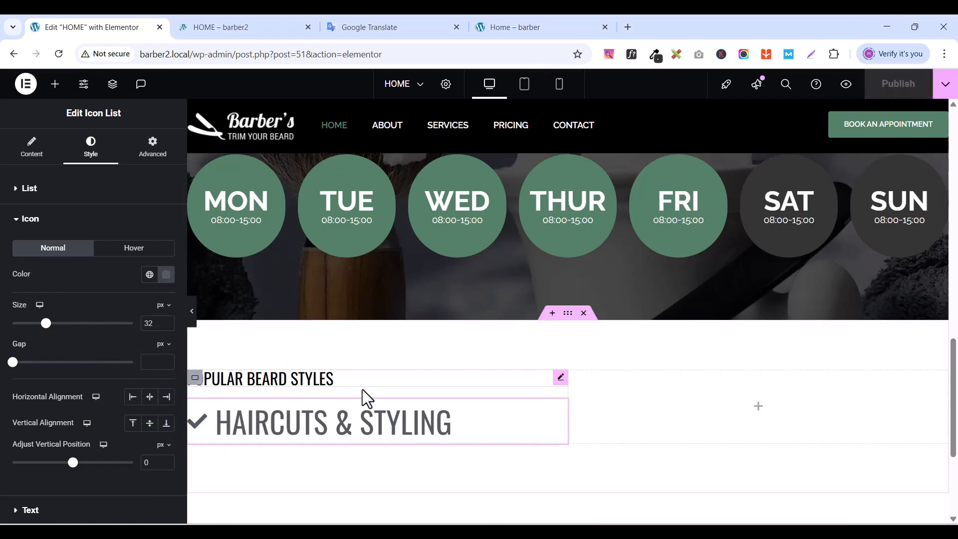
- Copy the divider above the beard photo gallery and paste it below the POPULAR BEARD STYLES heading that precedes the icon list
scroll(363, 389, up, 6)
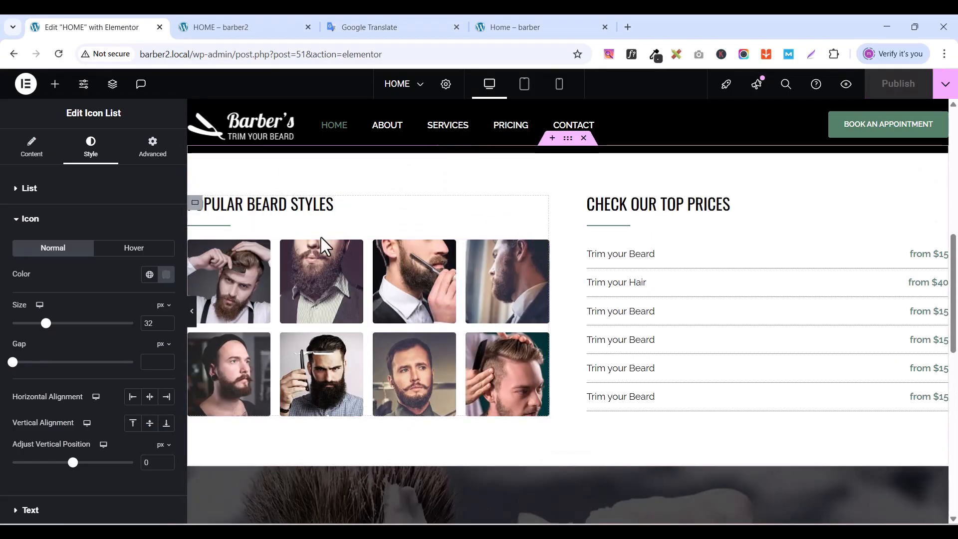
click(541, 230)
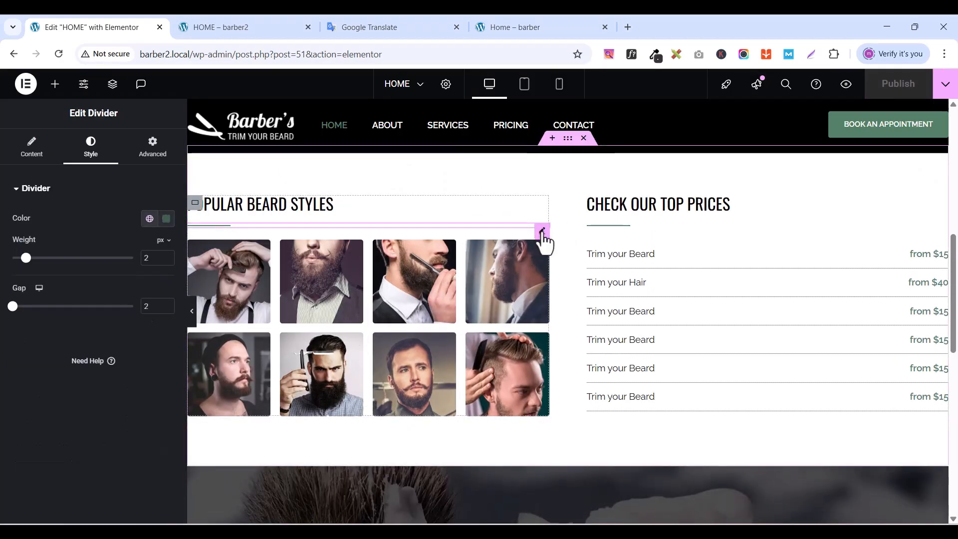
right_click(543, 232)
click(570, 299)
scroll(413, 389, down, 10)
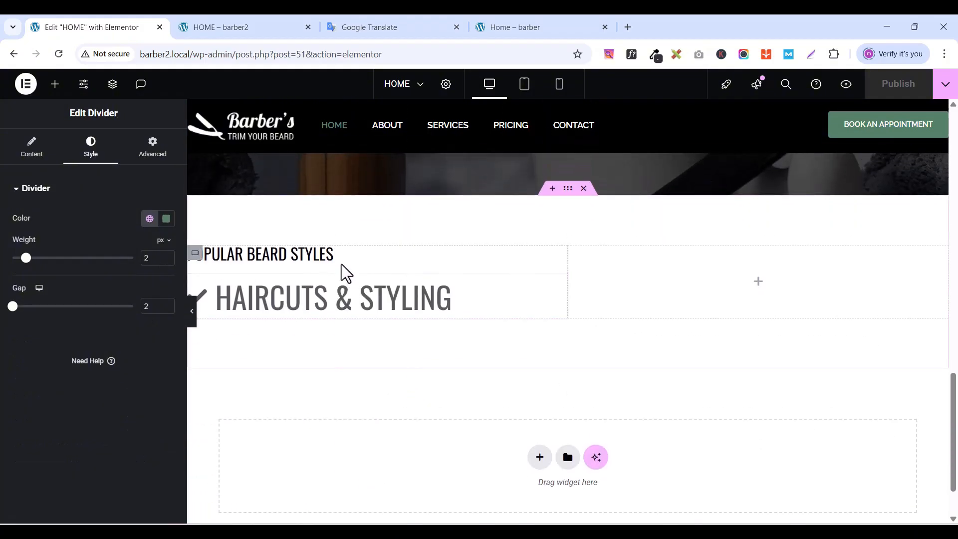
click(560, 253)
right_click(561, 253)
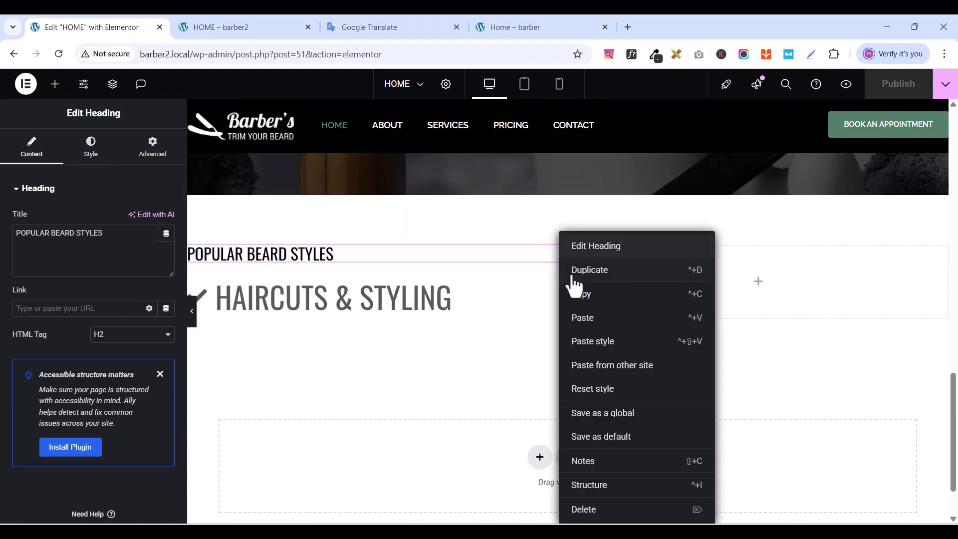
click(587, 320)
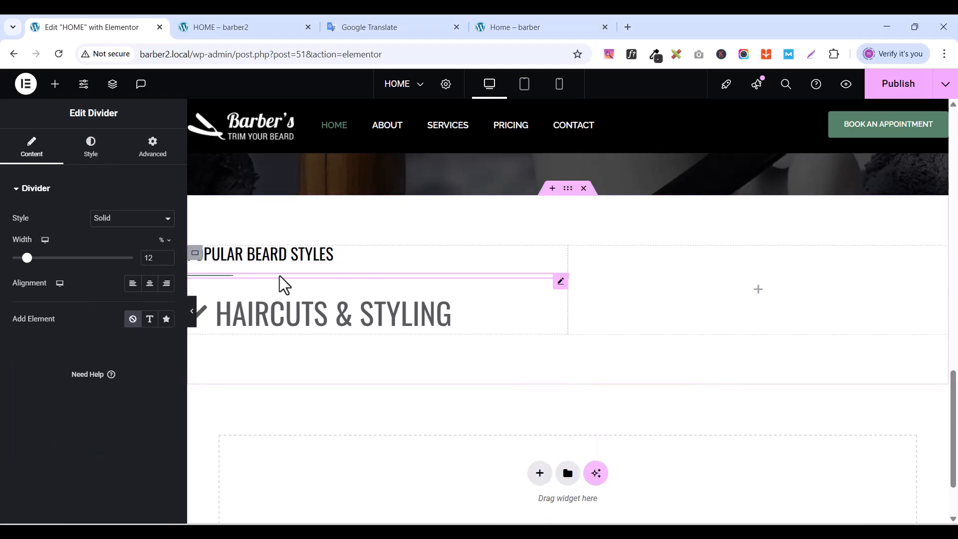
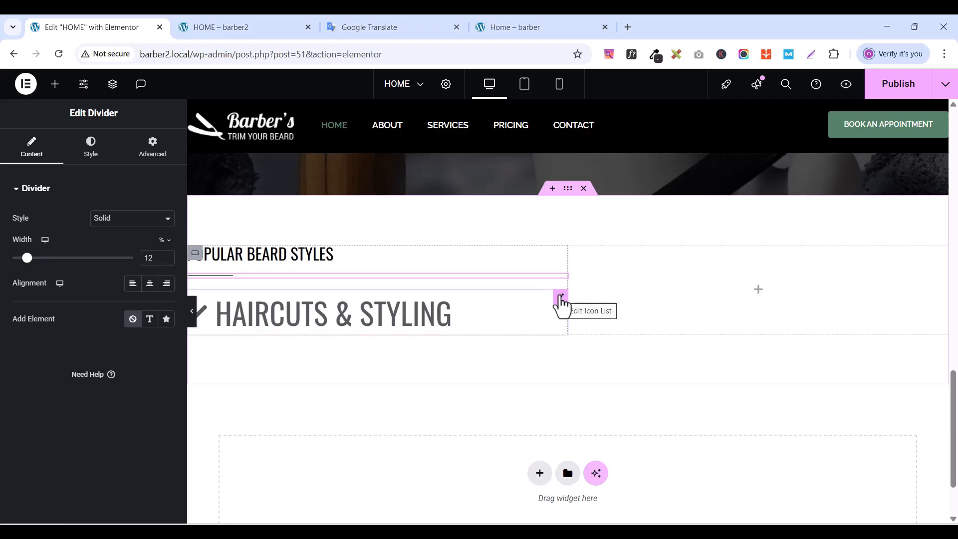
- Duplicate the HAIRCUTS & STYLING icon list three times in the same column
right_click(561, 303)
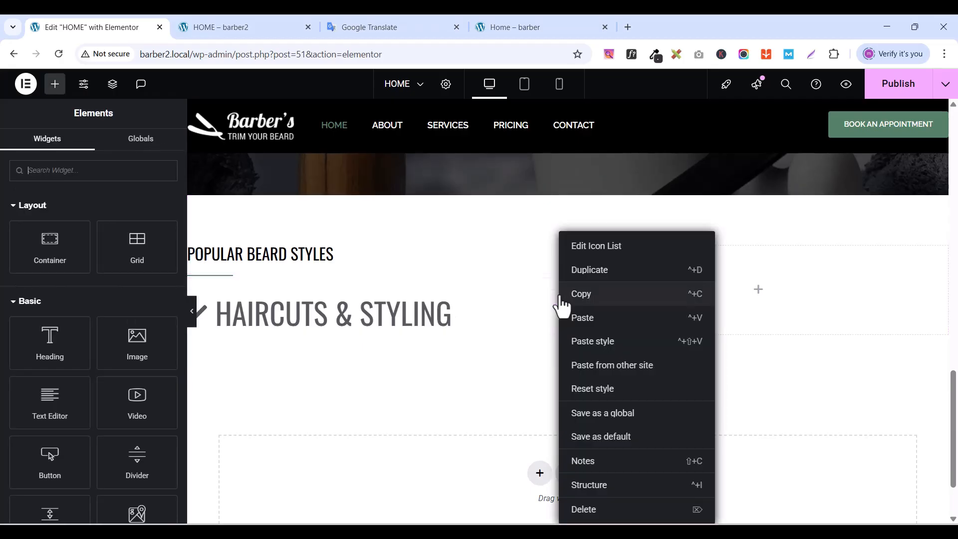
click(590, 270)
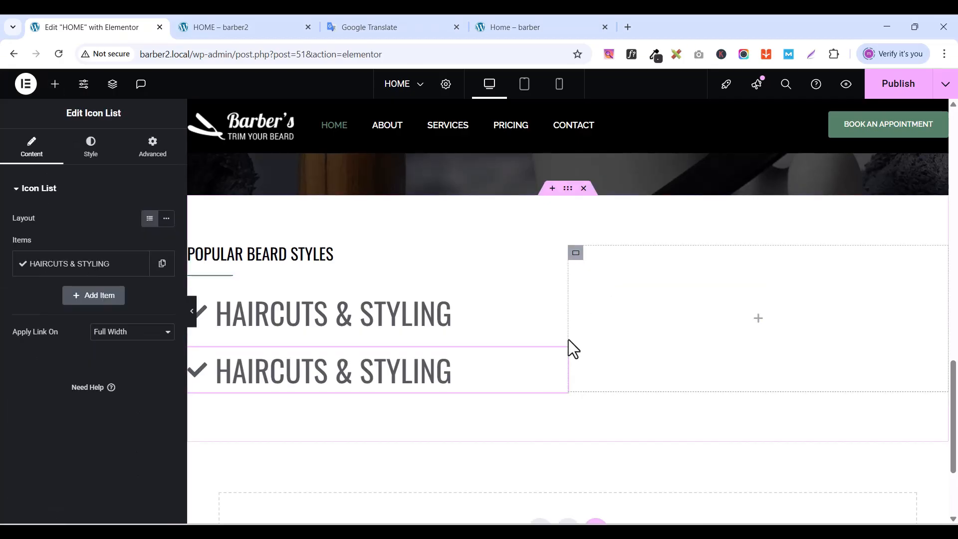
right_click(557, 371)
click(601, 275)
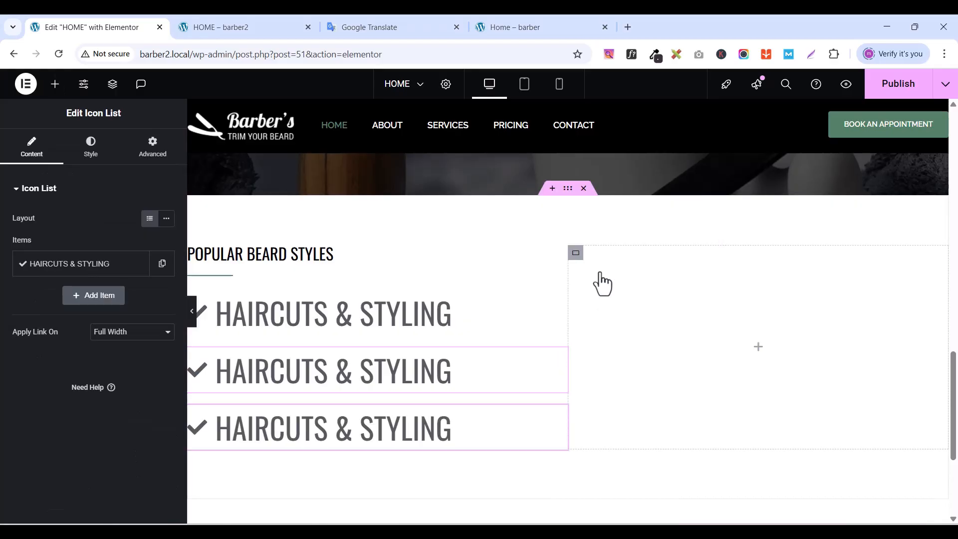
scroll(478, 377, down, 3)
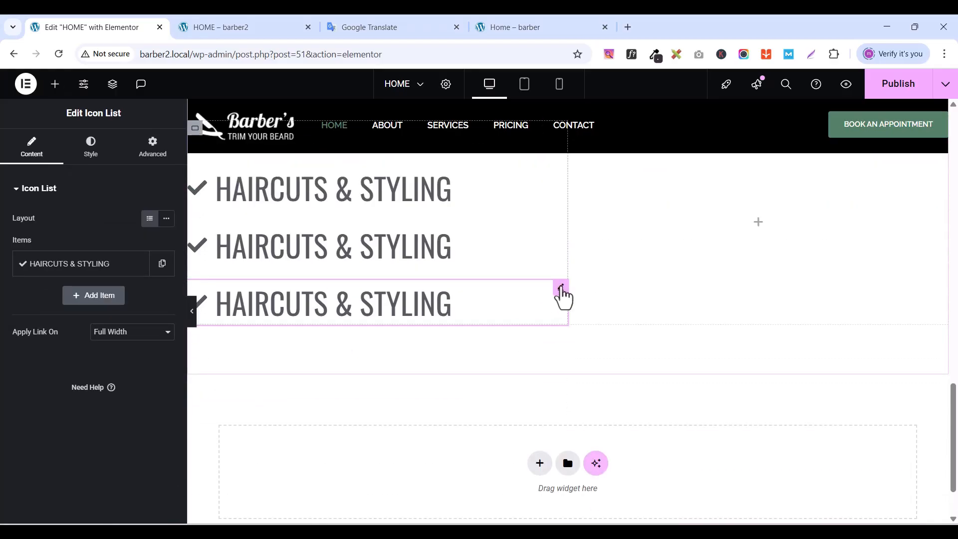
right_click(561, 289)
click(598, 275)
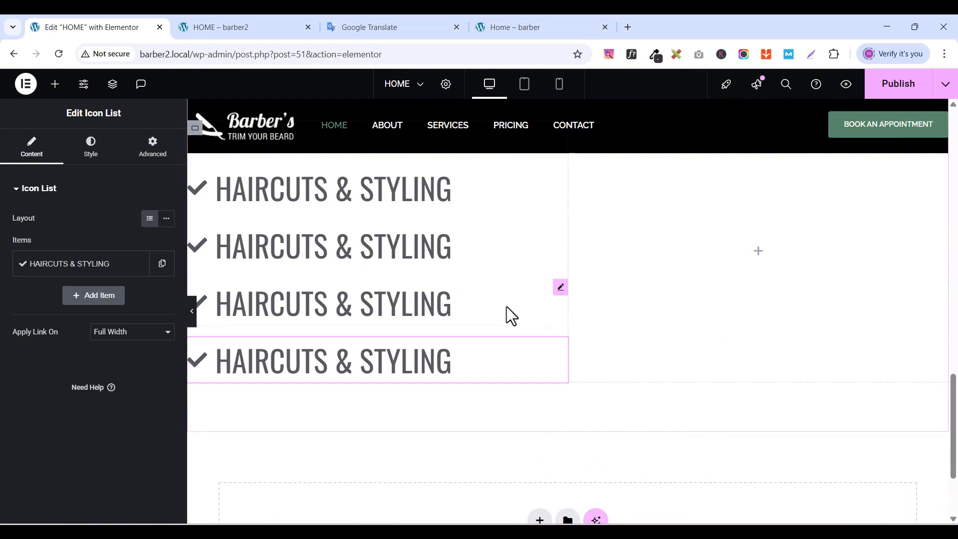
scroll(499, 312, up, 2)
- Check the services list on the reference site and duplicate the last HAIRCUTS & STYLING icon list once more
click(528, 26)
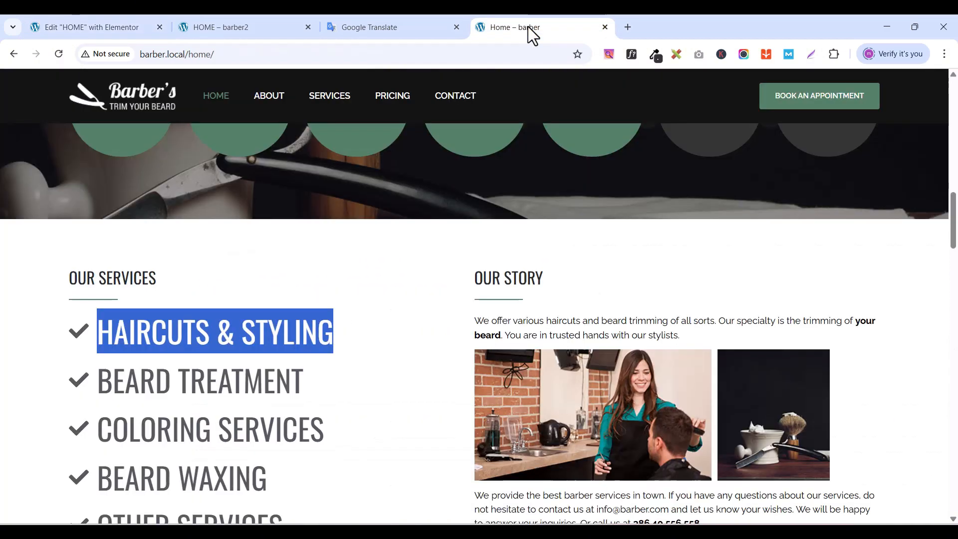
scroll(184, 359, down, 2)
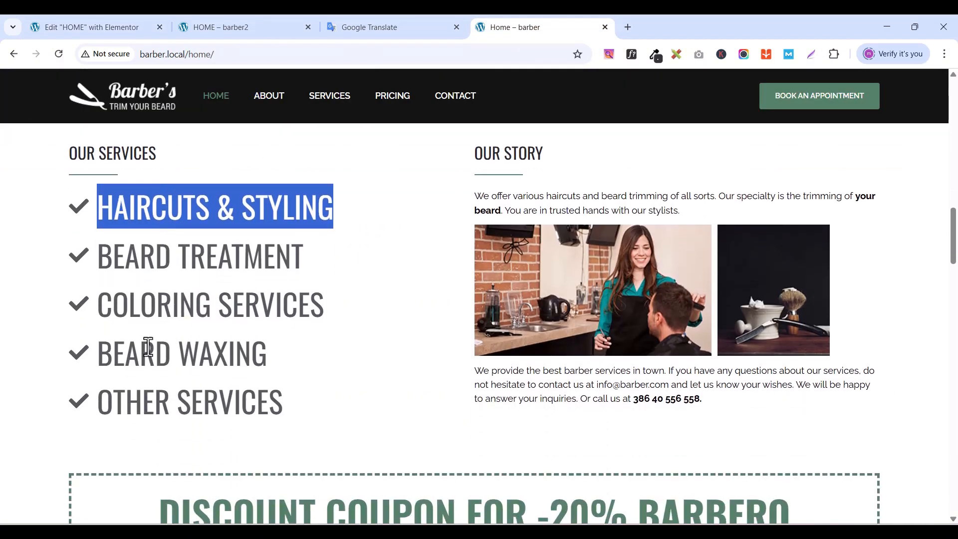
click(139, 23)
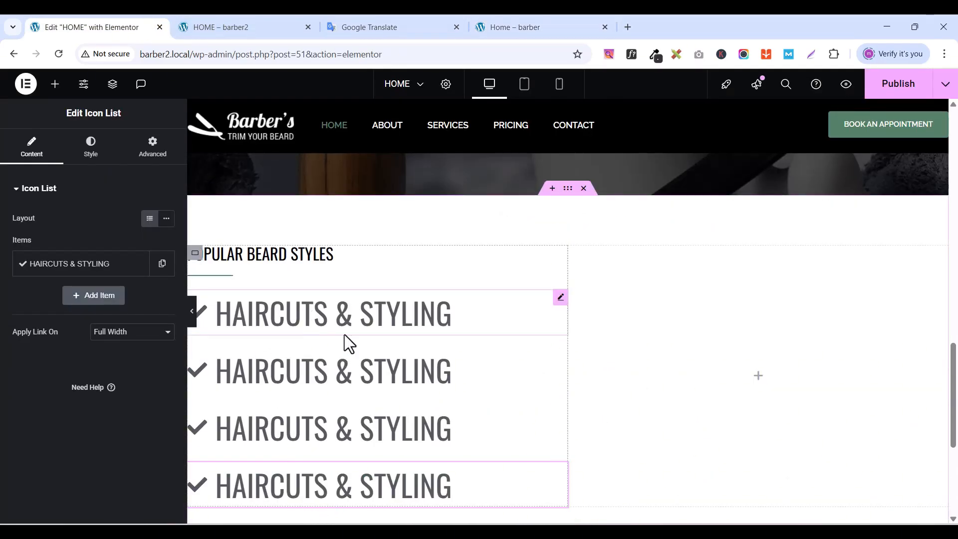
scroll(411, 380, down, 1)
right_click(563, 414)
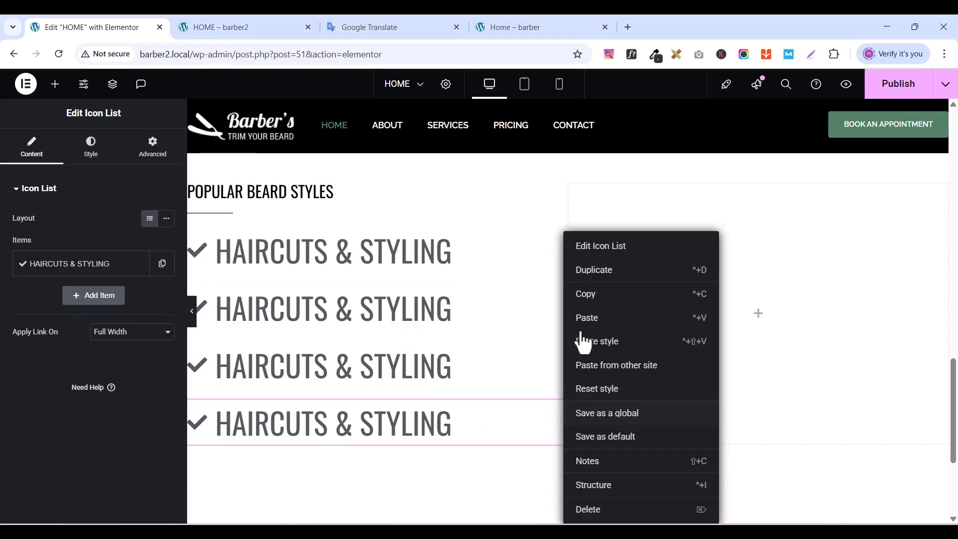
click(596, 277)
scroll(411, 390, down, 1)
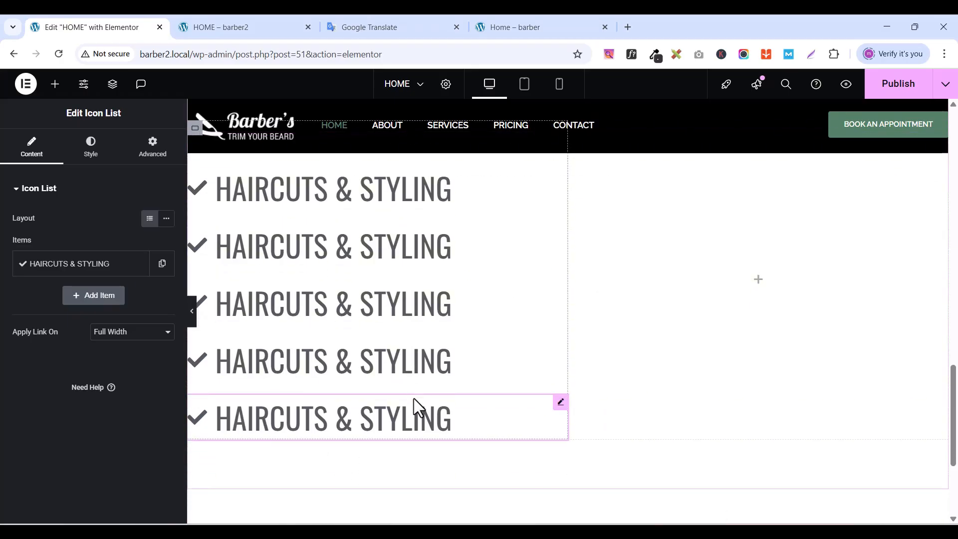
scroll(415, 398, up, 1)
- Copy BEARD TREATMENT from the reference site's services list and set it as the second icon list's item text
click(552, 30)
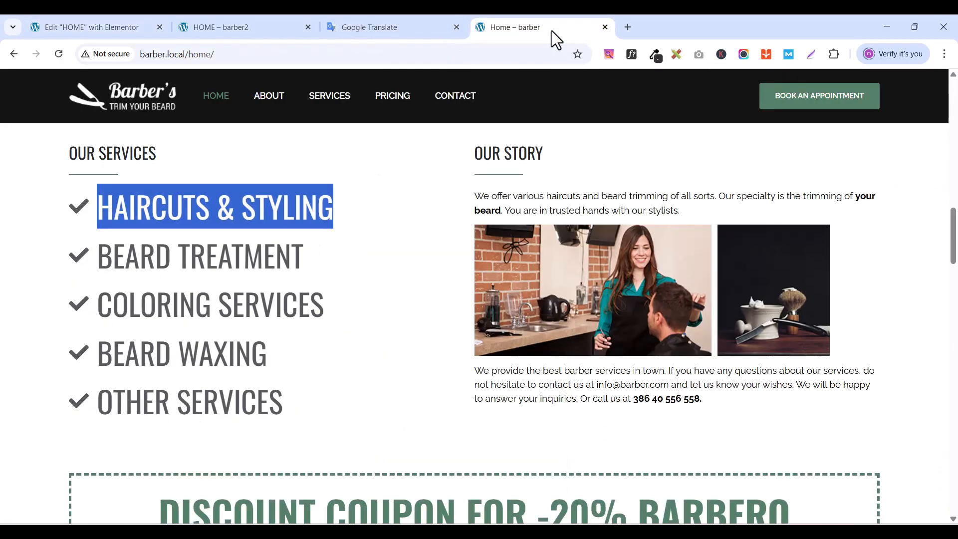
drag(301, 258, 107, 253)
key(ctrl+c)
right_click(106, 253)
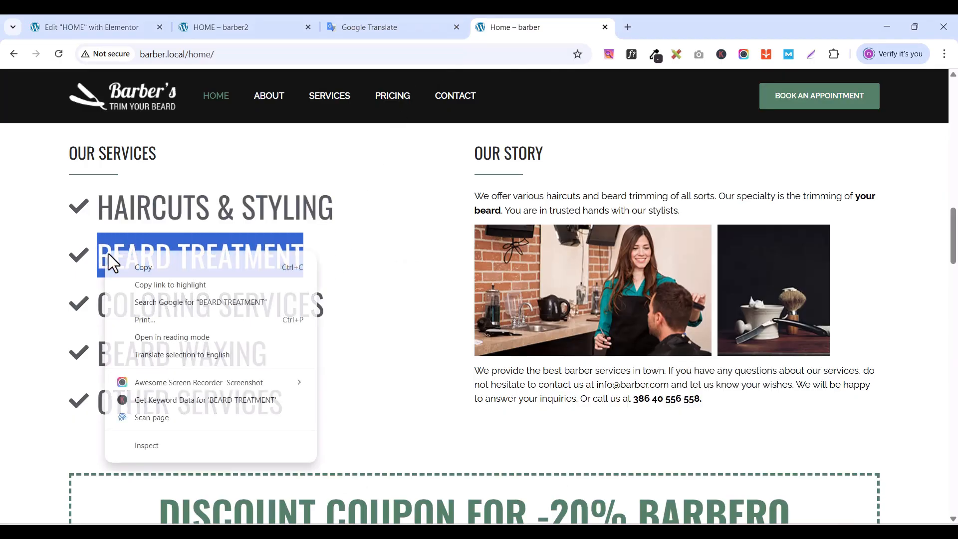
click(133, 267)
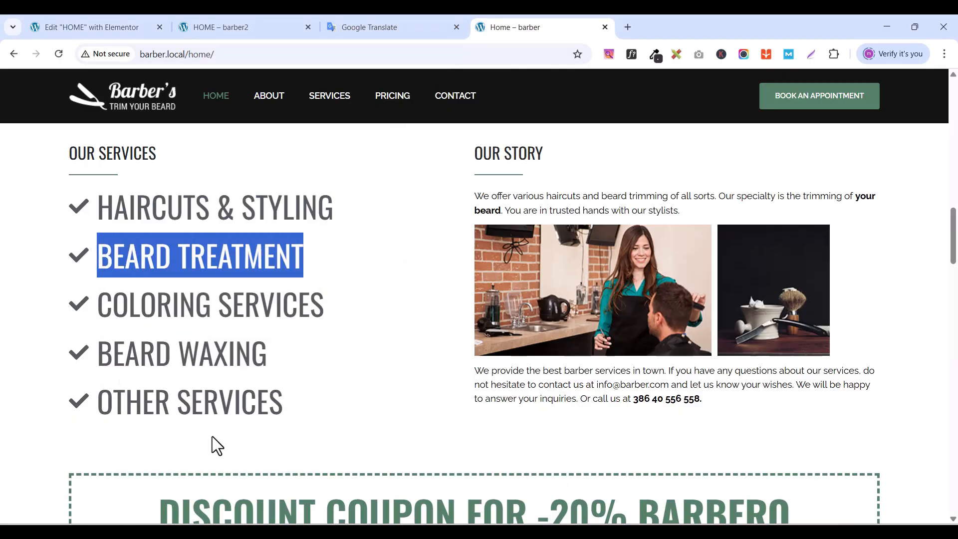
click(117, 31)
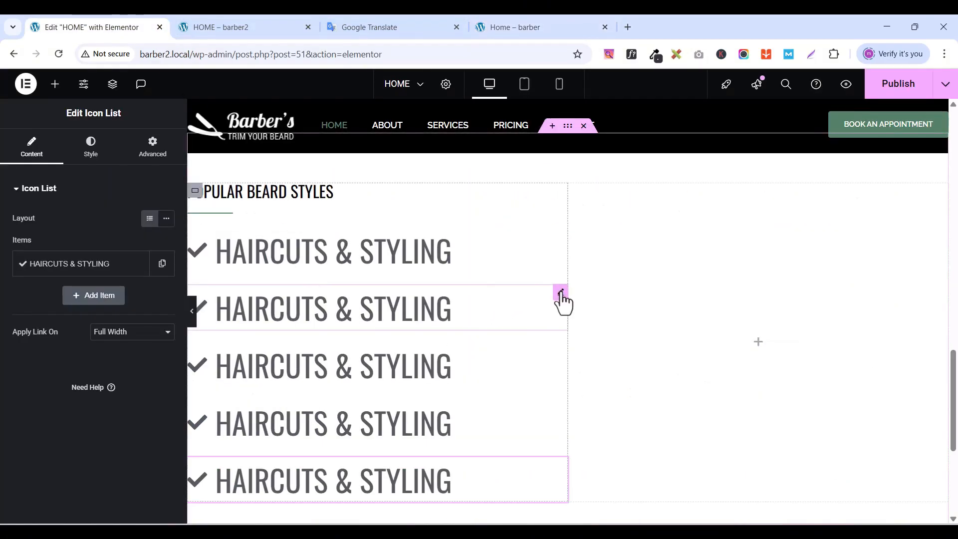
click(77, 264)
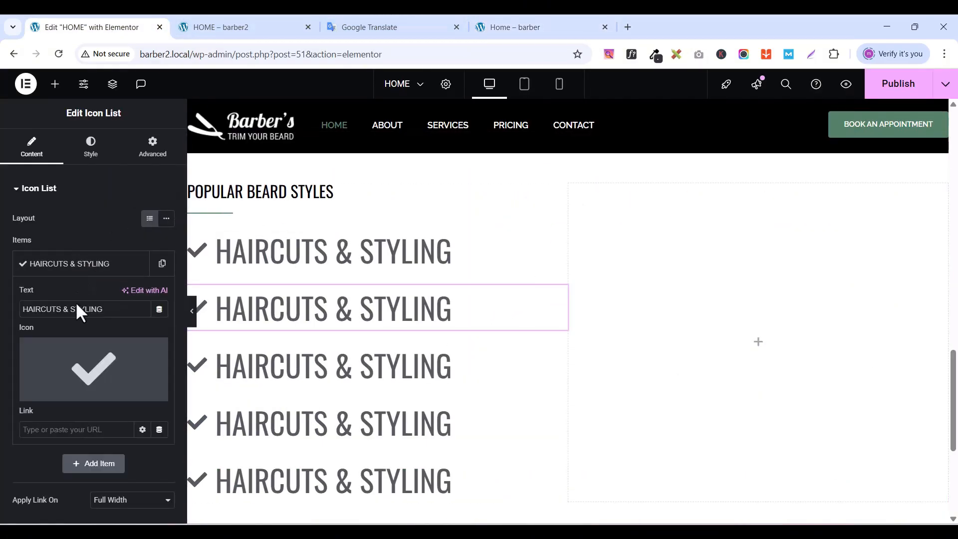
key(ctrl+v)
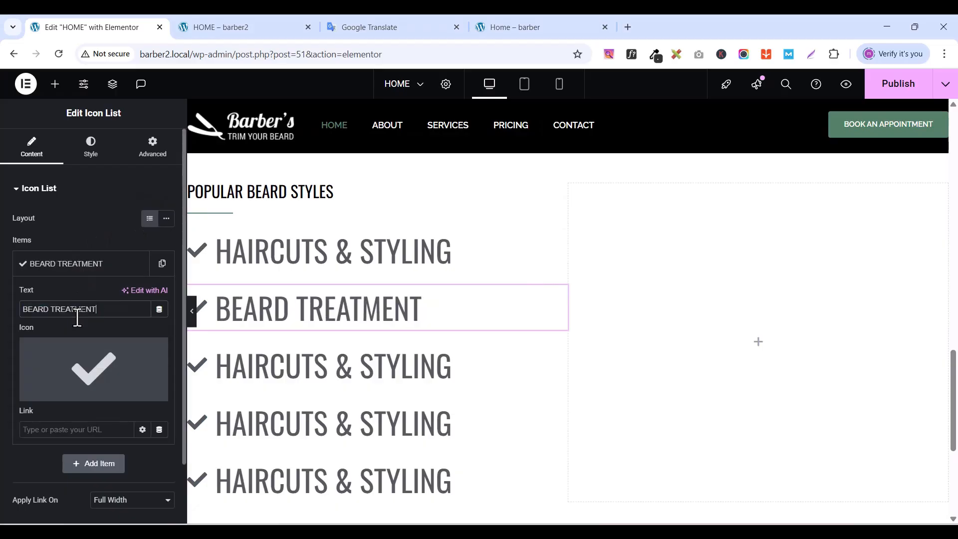
- Copy COLORING SERVICES from the reference site's services list and set it as the third icon list's item text
click(542, 27)
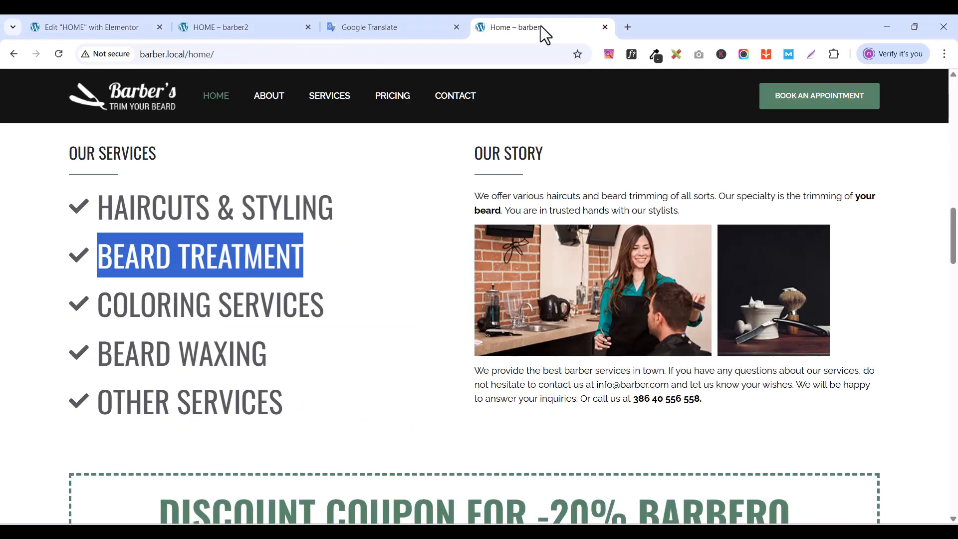
triple_click(157, 314)
right_click(156, 314)
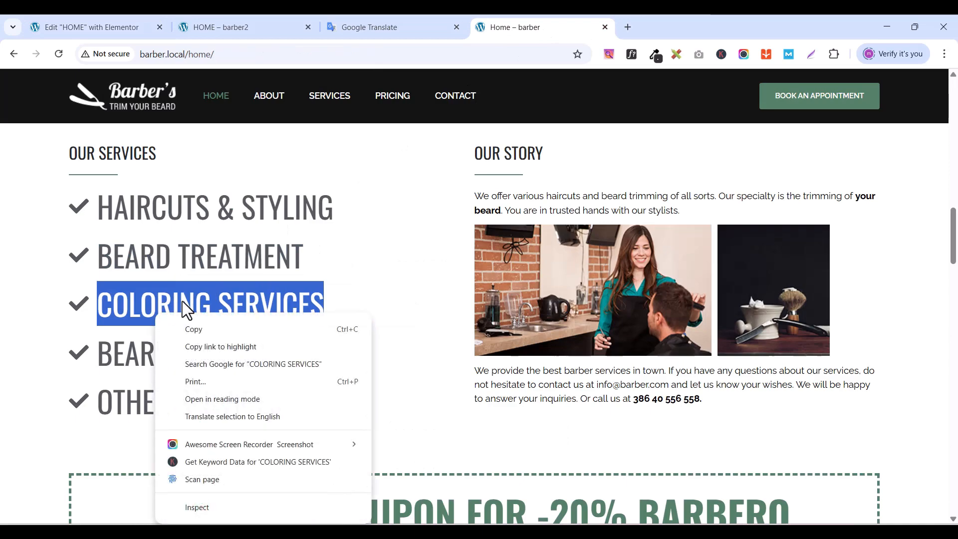
click(205, 329)
click(118, 29)
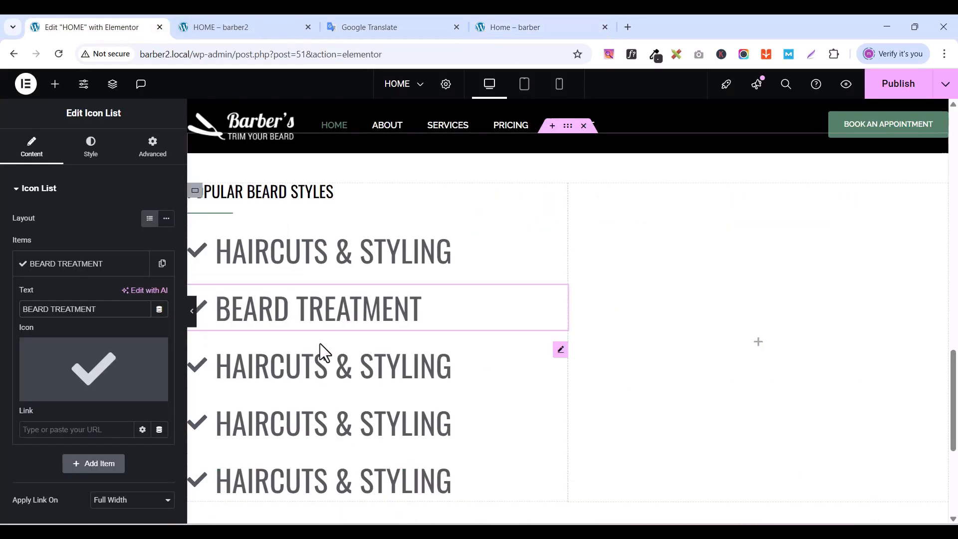
click(77, 264)
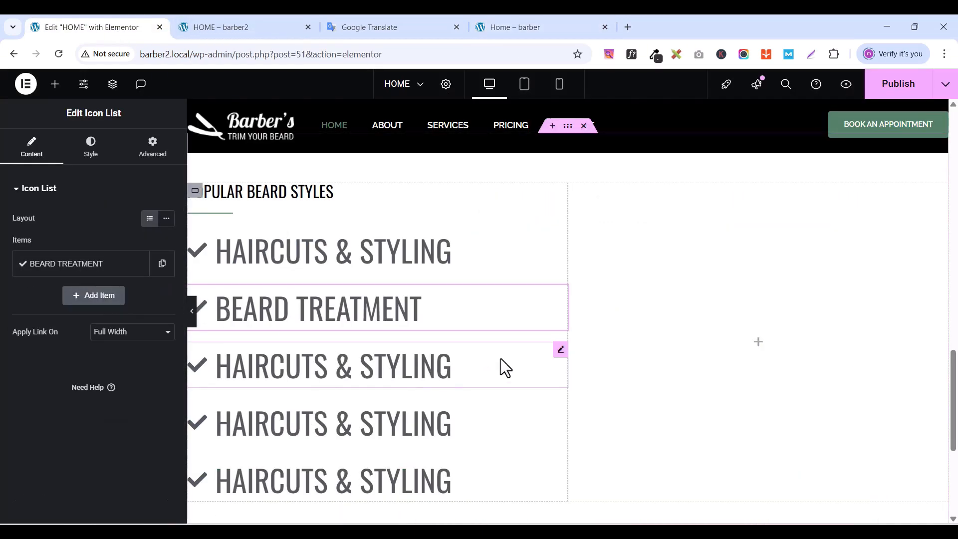
click(558, 361)
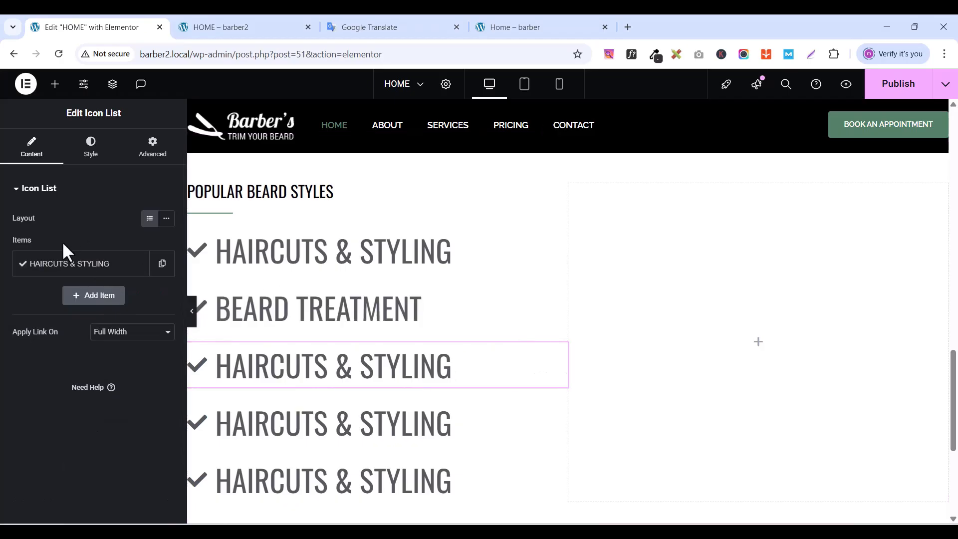
click(64, 272)
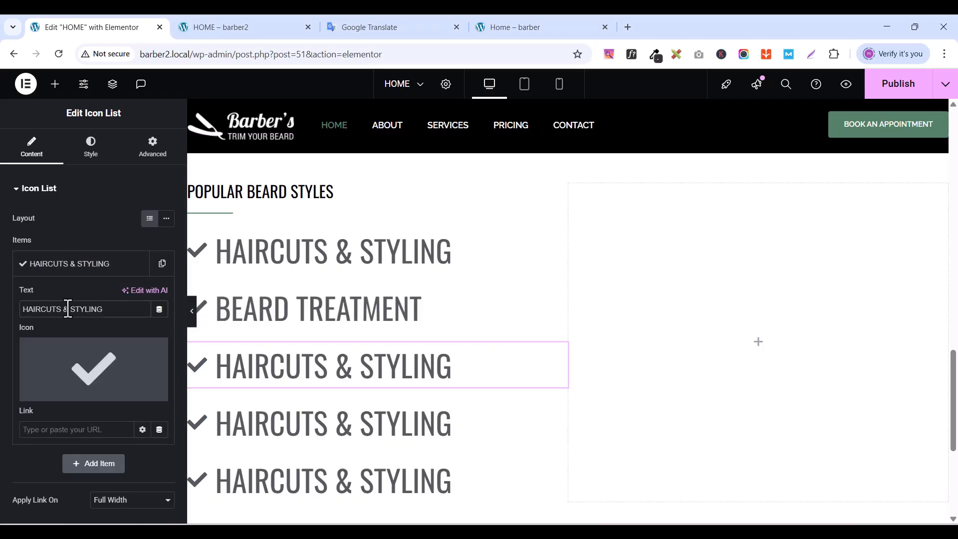
triple_click(68, 309)
key(ctrl+v)
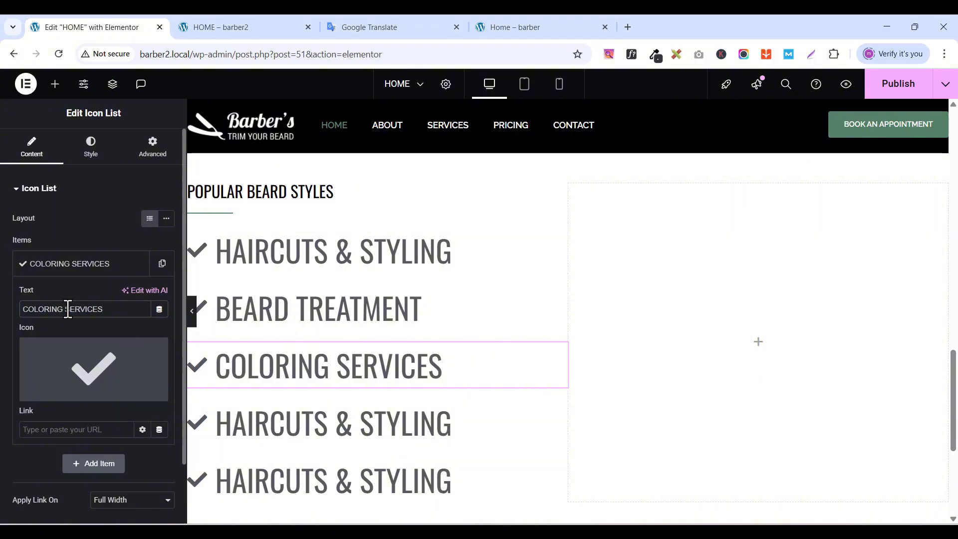
- Copy BEARD WAXING from the reference site's services list and set it as the fourth icon list's item text
click(552, 27)
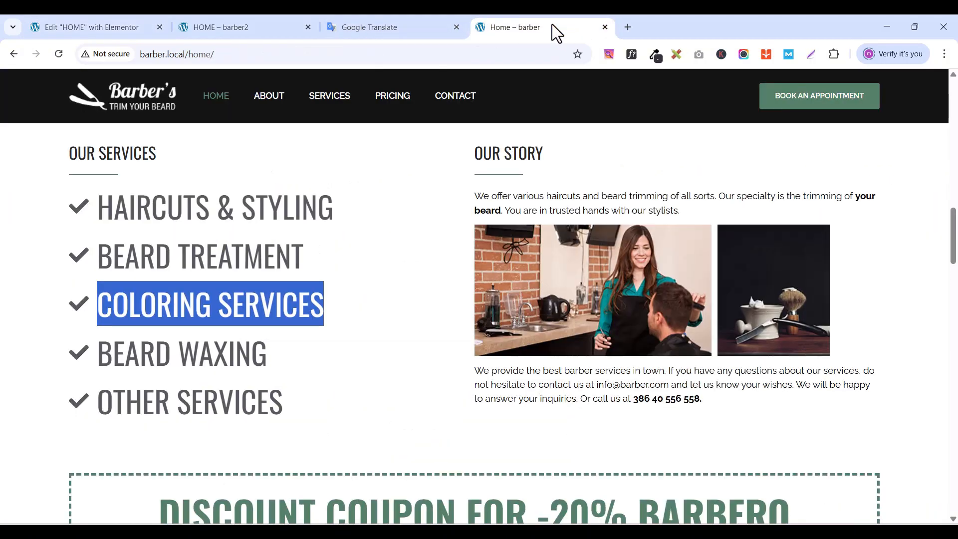
triple_click(173, 351)
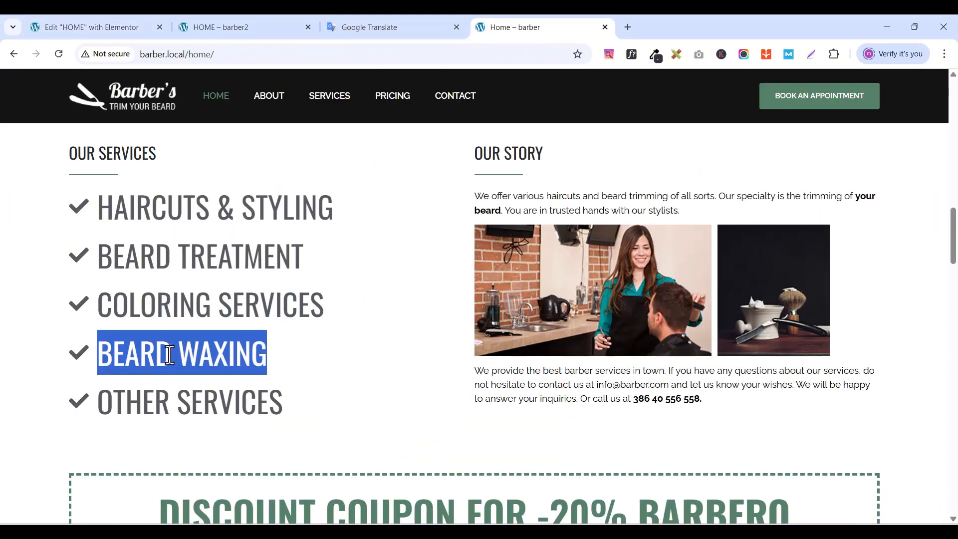
right_click(173, 350)
click(223, 159)
click(88, 27)
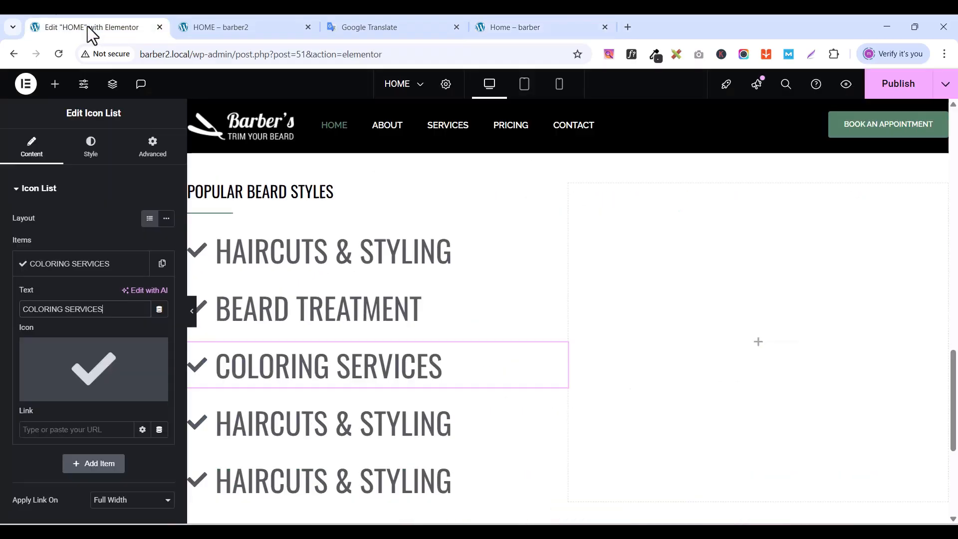
click(560, 414)
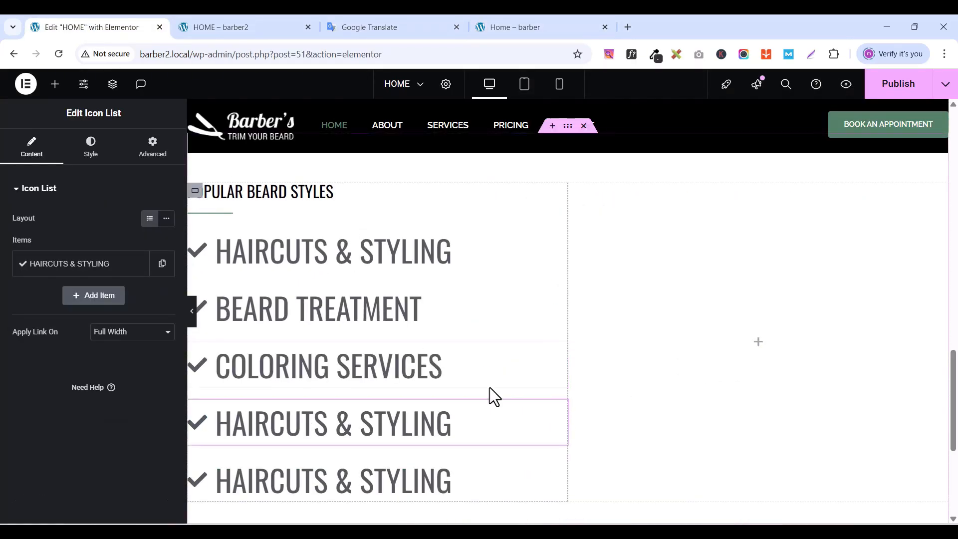
click(55, 269)
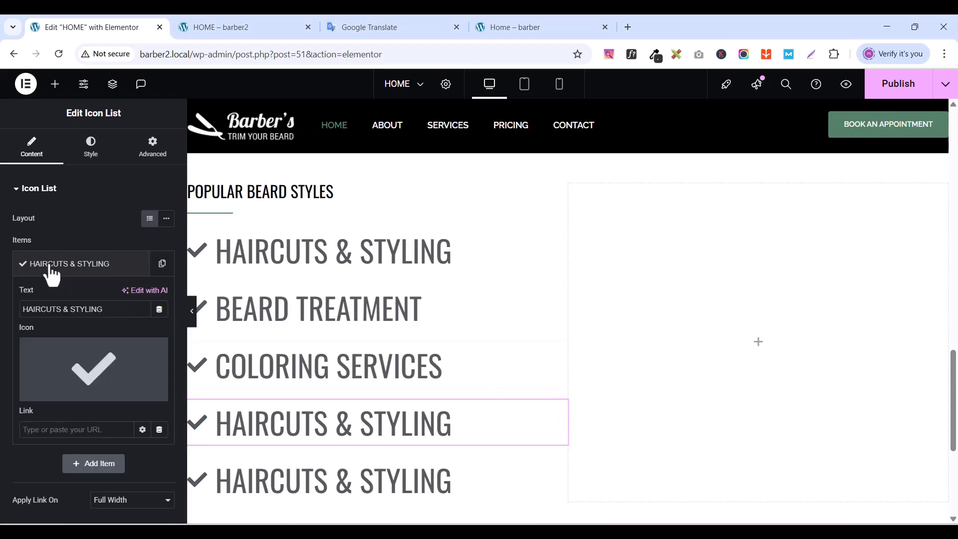
key(ctrl+v)
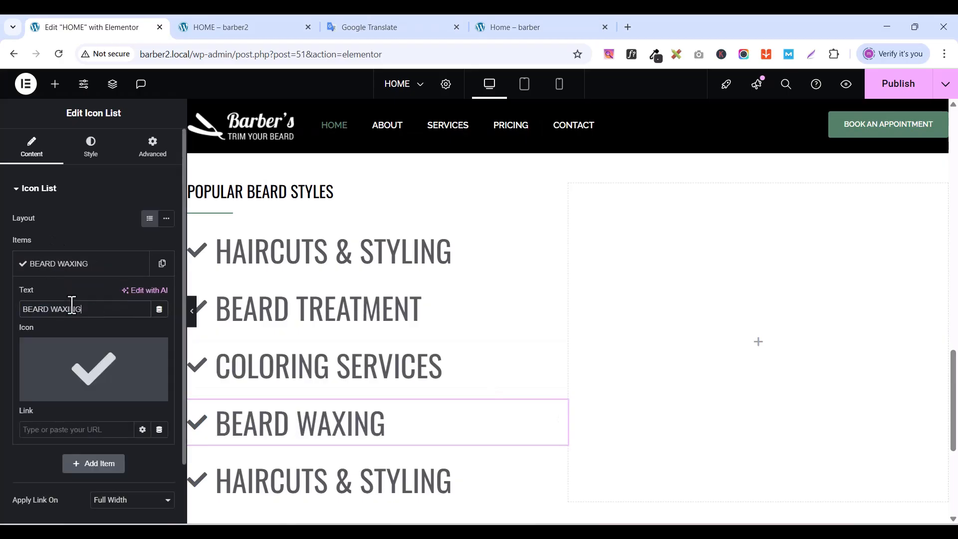
click(76, 261)
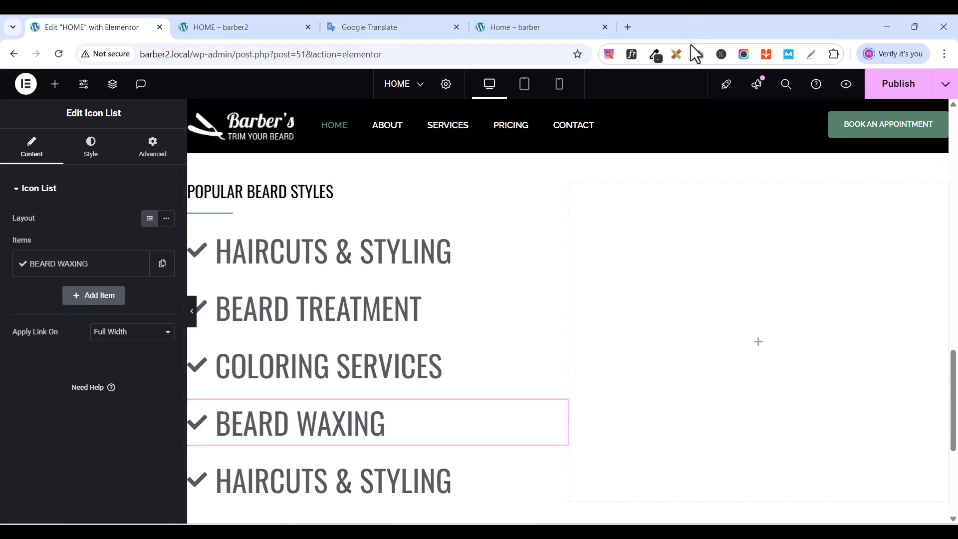
- Copy OTHER SERVICES from the reference site's services list and set it as the fifth icon list's item text
click(568, 28)
triple_click(153, 409)
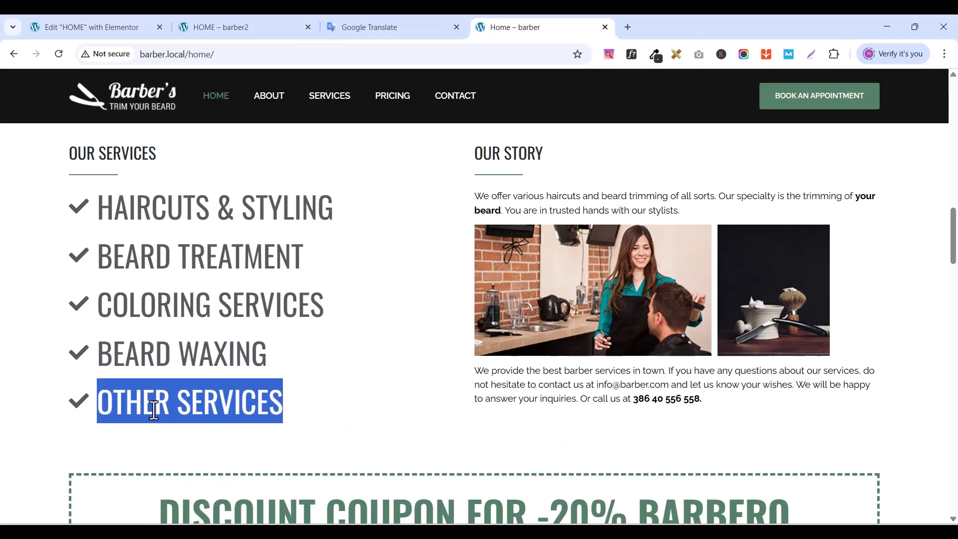
right_click(152, 408)
click(201, 217)
click(88, 26)
scroll(283, 381, down, 3)
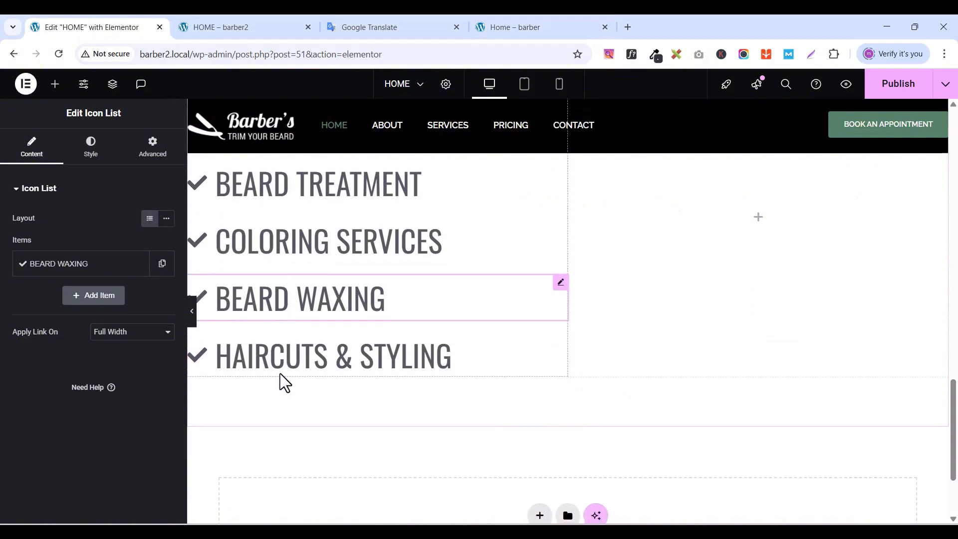
click(560, 354)
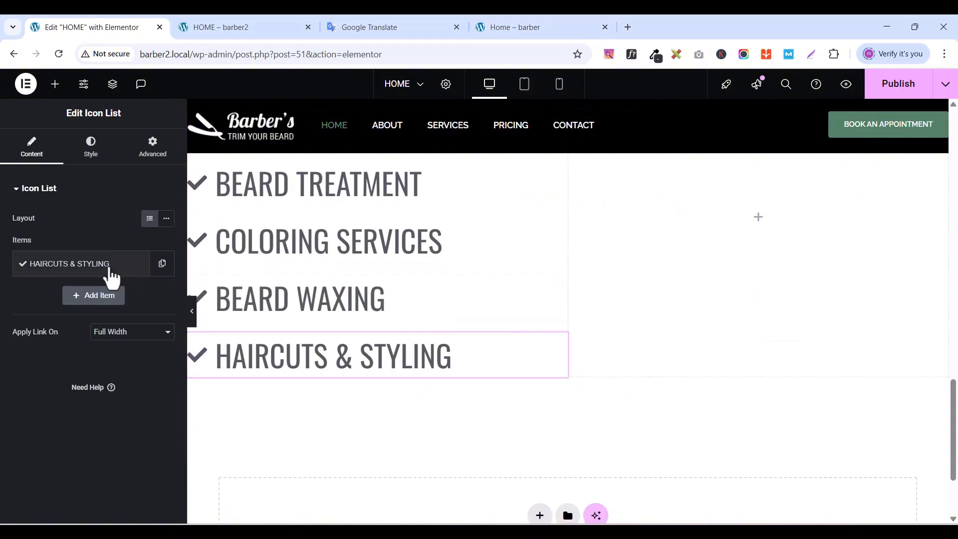
click(105, 270)
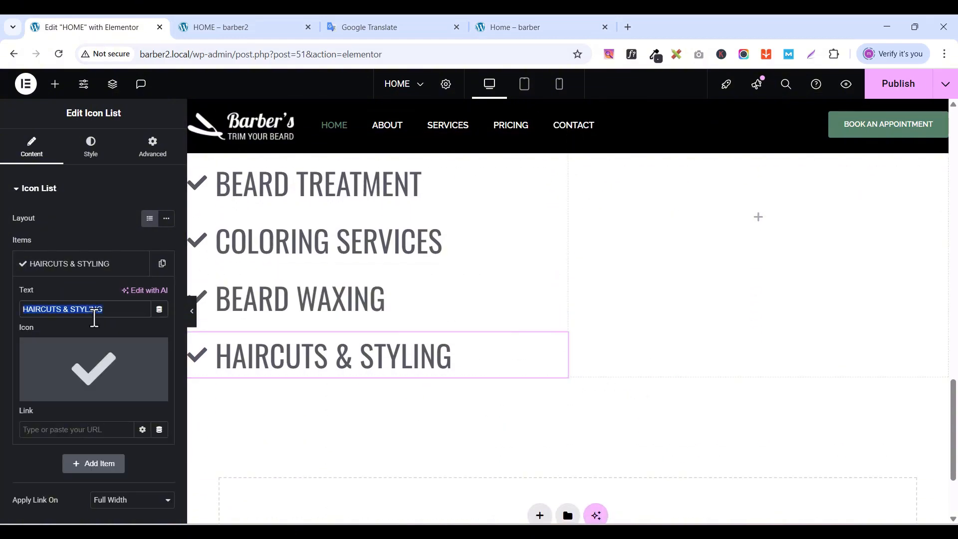
key(ctrl+v)
- Set the top margin of the BEARD TREATMENT icon list to -14 px
scroll(303, 315, up, 2)
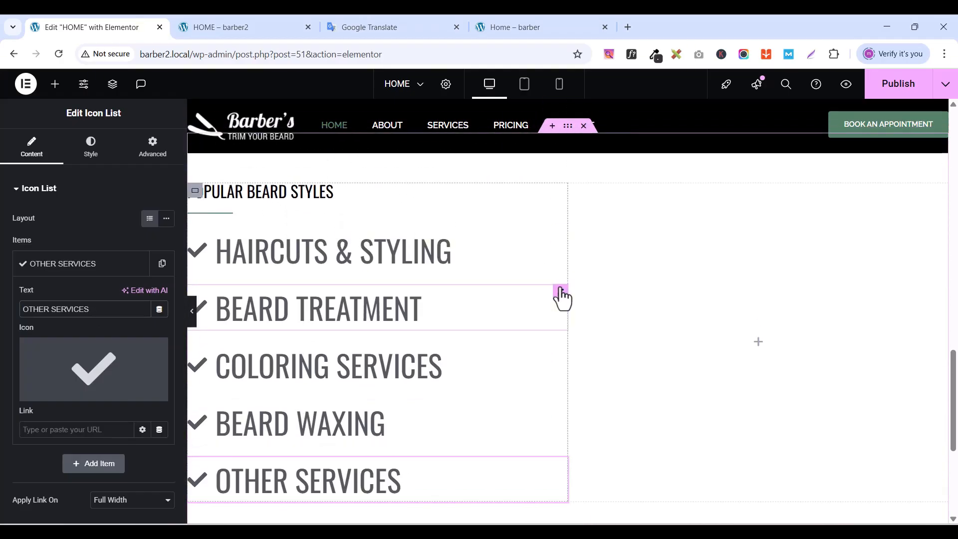
click(561, 292)
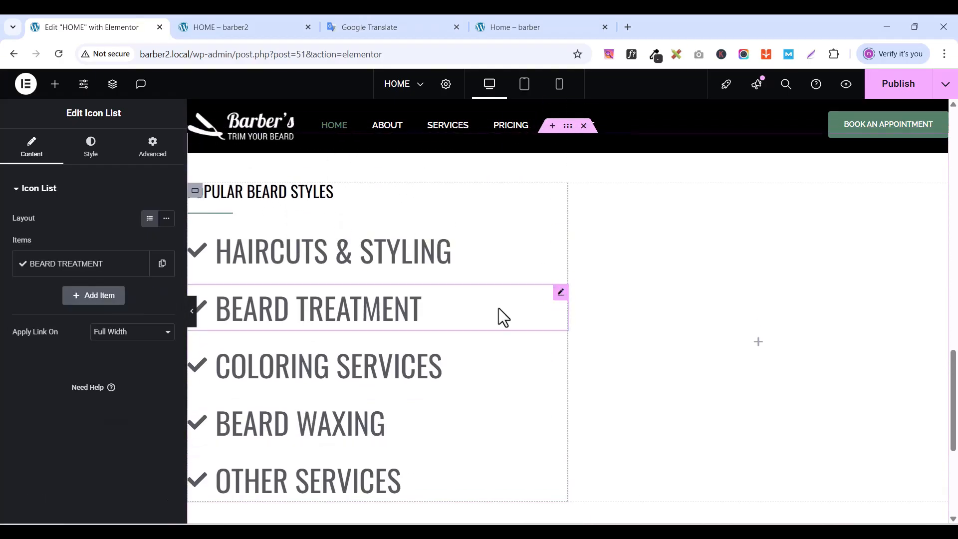
click(157, 152)
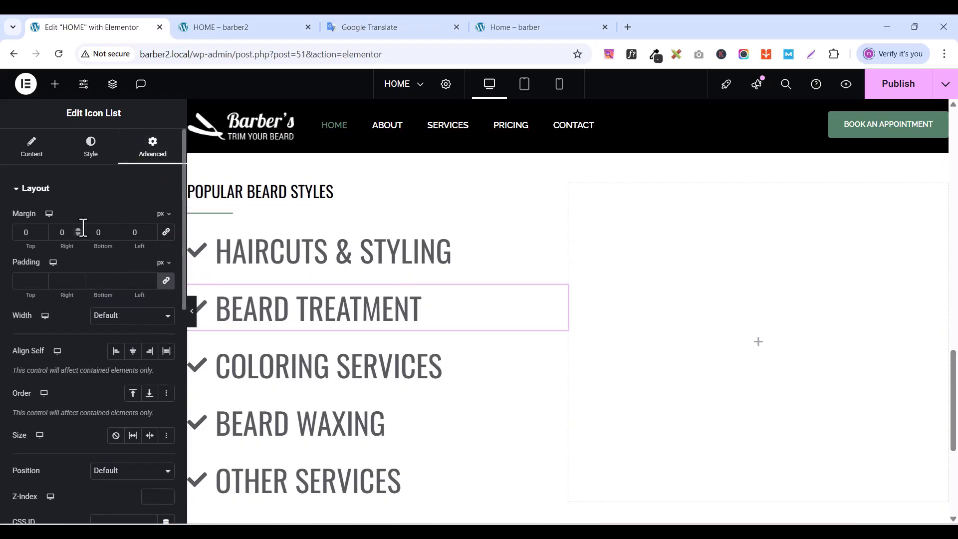
click(40, 234)
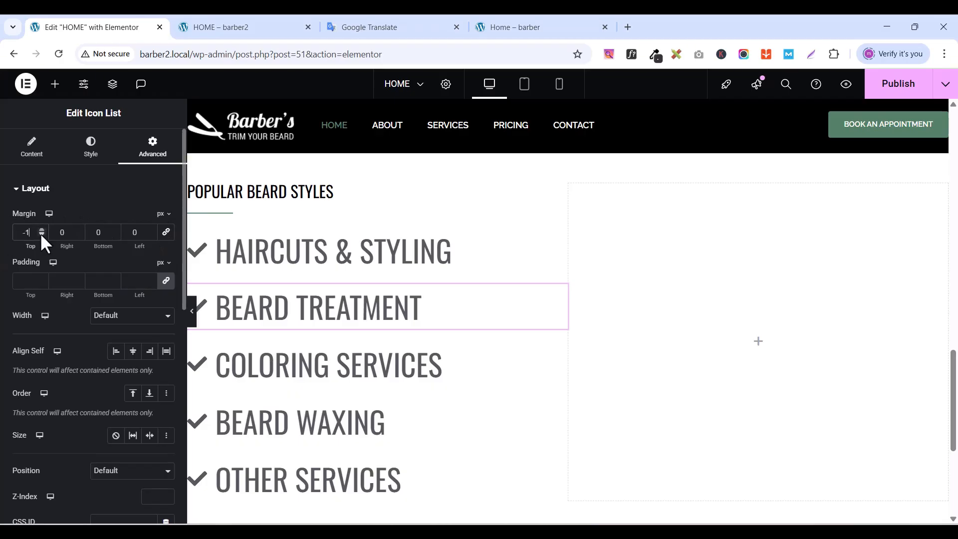
click(41, 234)
click(41, 234)
click(41, 234)
click(41, 234)
click(41, 234)
click(41, 234)
click(41, 234)
click(40, 234)
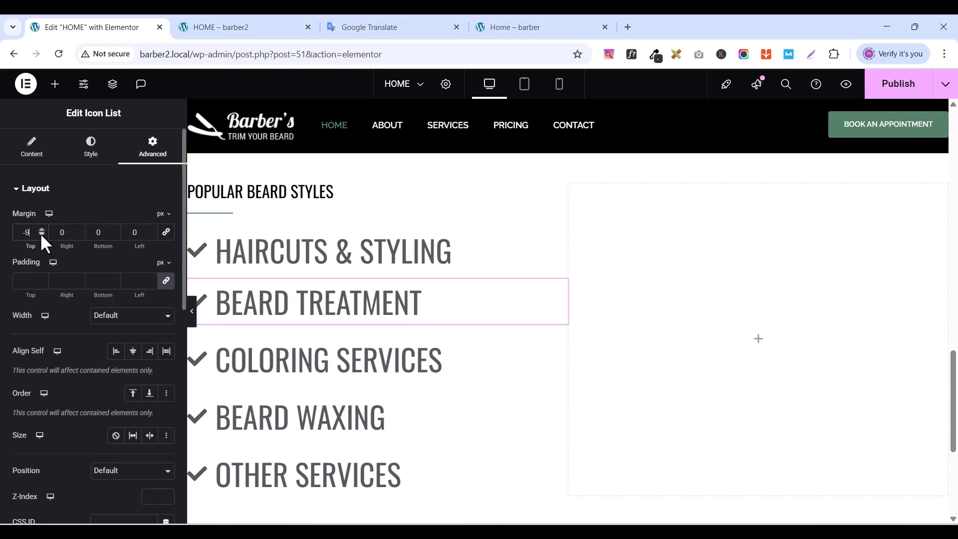
click(41, 234)
click(41, 234)
click(41, 234)
click(41, 234)
click(41, 234)
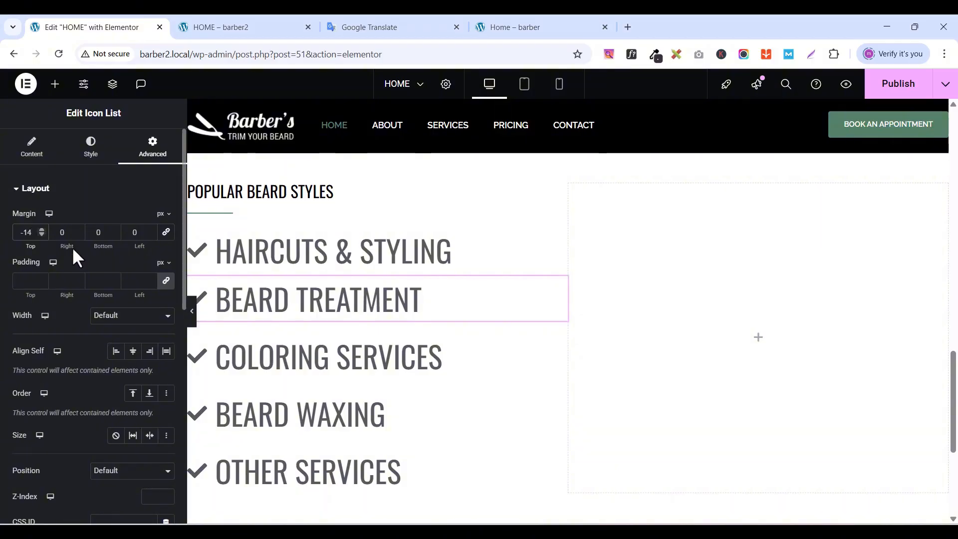
- Copy the BEARD TREATMENT icon list and paste its style onto the COLORING SERVICES icon list
right_click(563, 284)
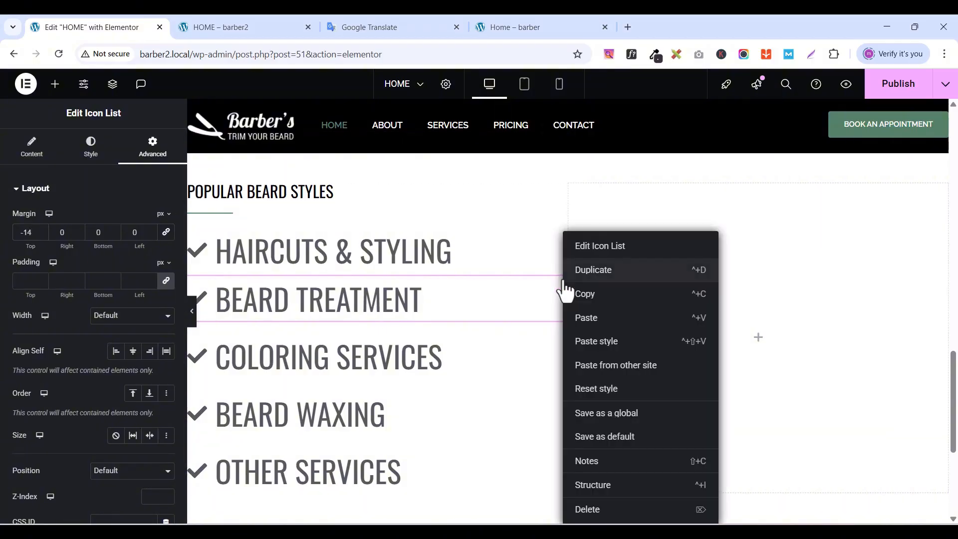
click(574, 293)
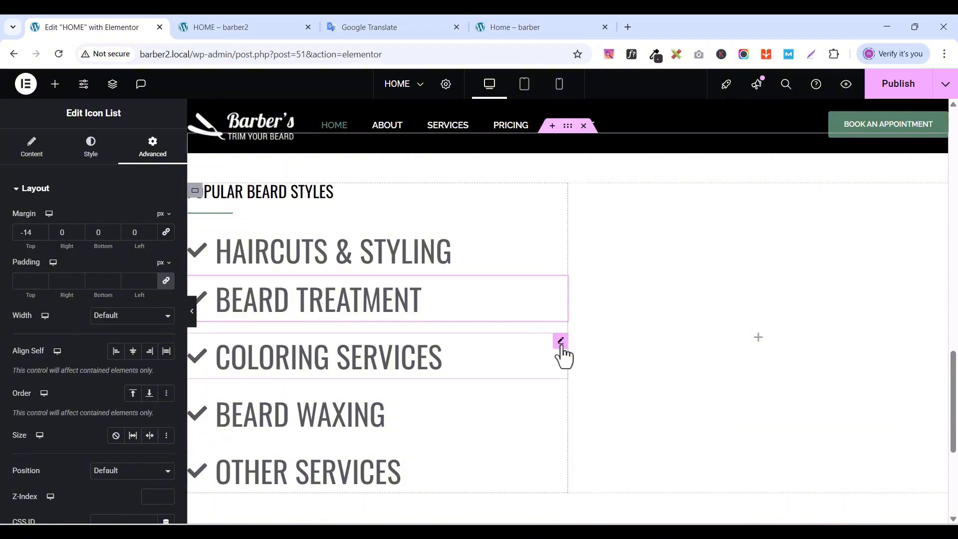
click(561, 342)
right_click(560, 342)
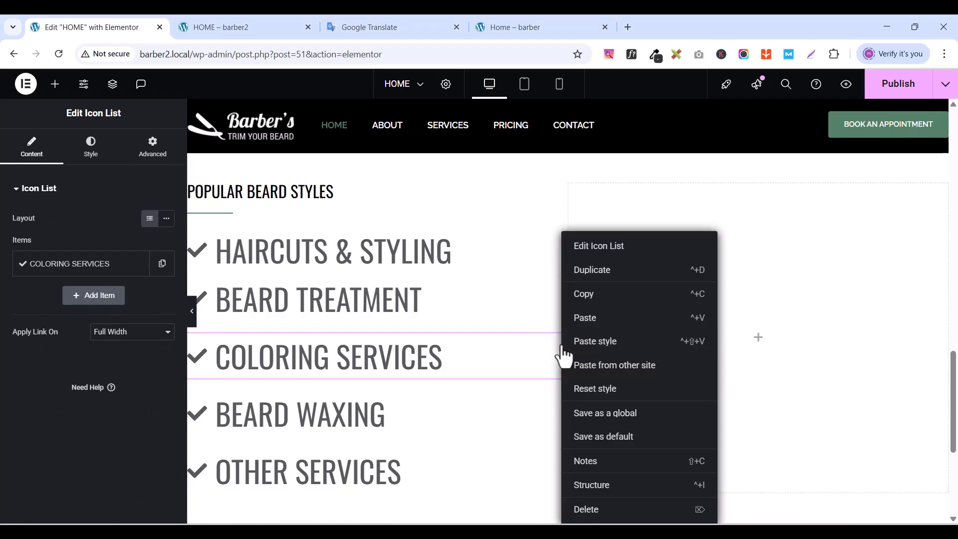
click(601, 343)
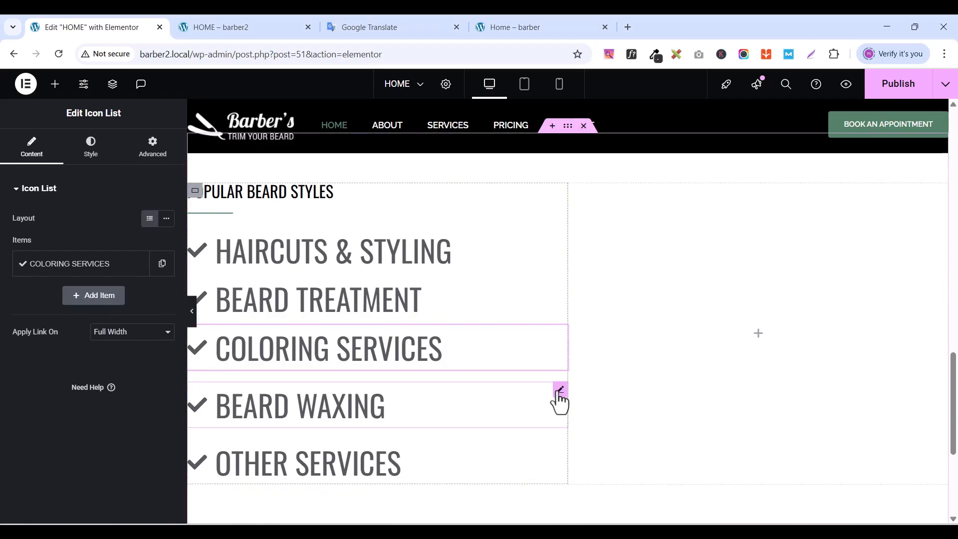
- Paste the copied BEARD TREATMENT style onto the BEARD WAXING and OTHER SERVICES icon lists
click(559, 399)
right_click(559, 397)
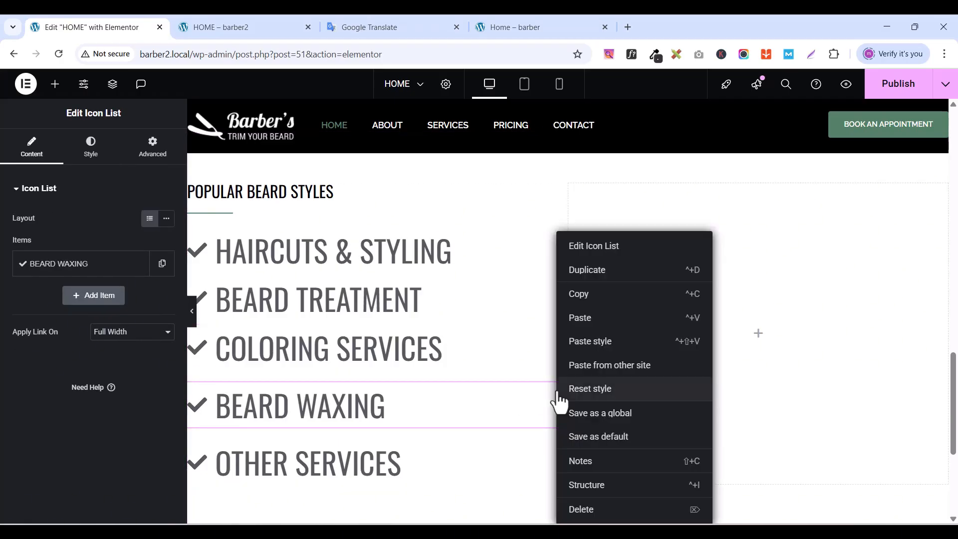
click(591, 344)
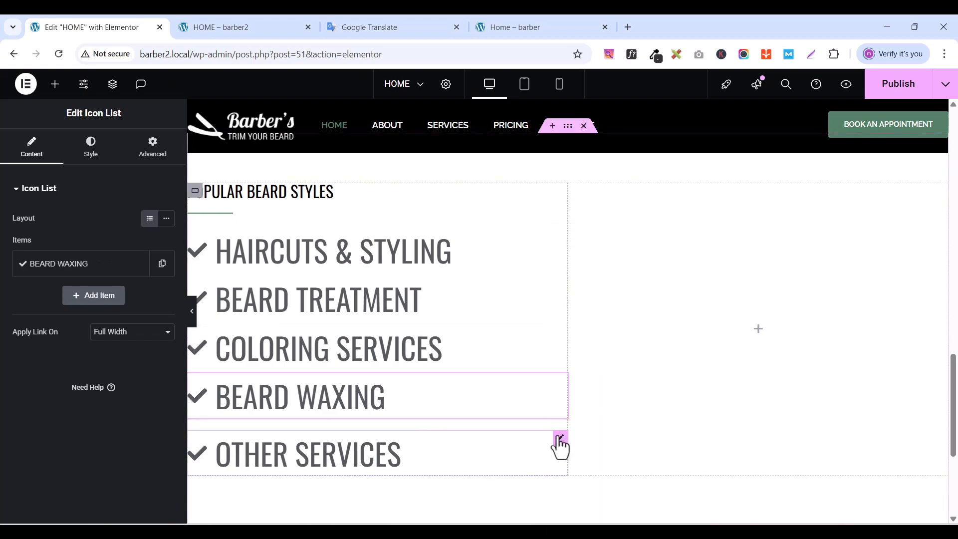
click(559, 440)
right_click(559, 440)
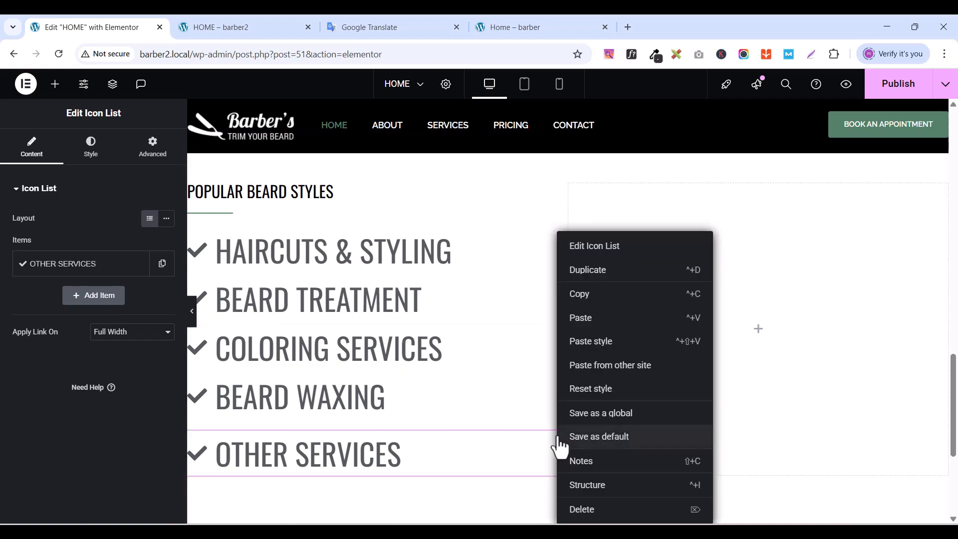
click(604, 345)
- Review the spacing of the five service lists and publish the home page changes
scroll(487, 309, down, 2)
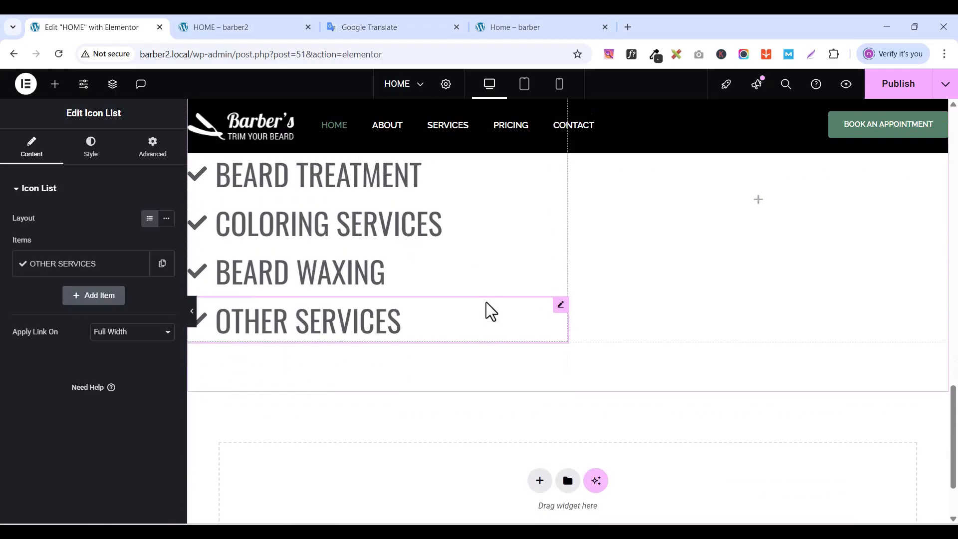
scroll(487, 310, up, 4)
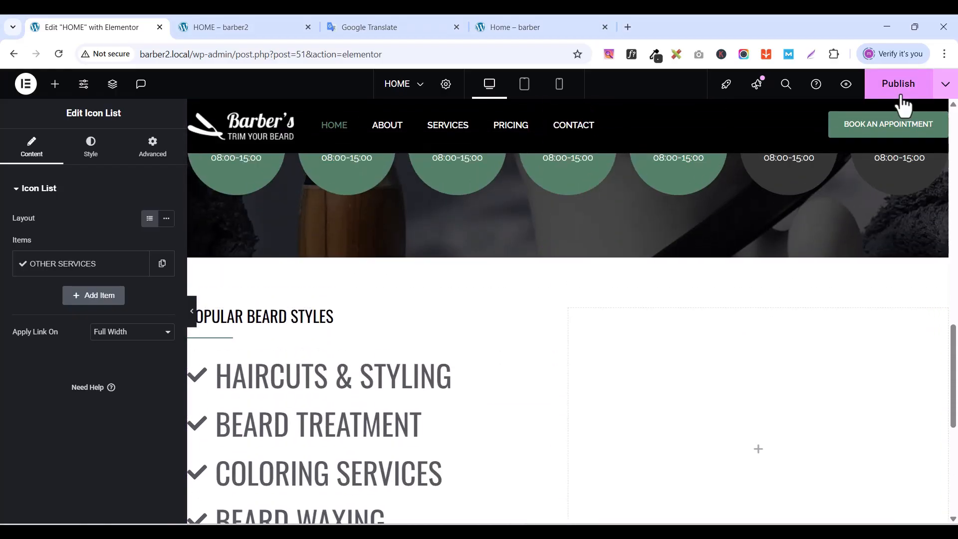
click(899, 84)
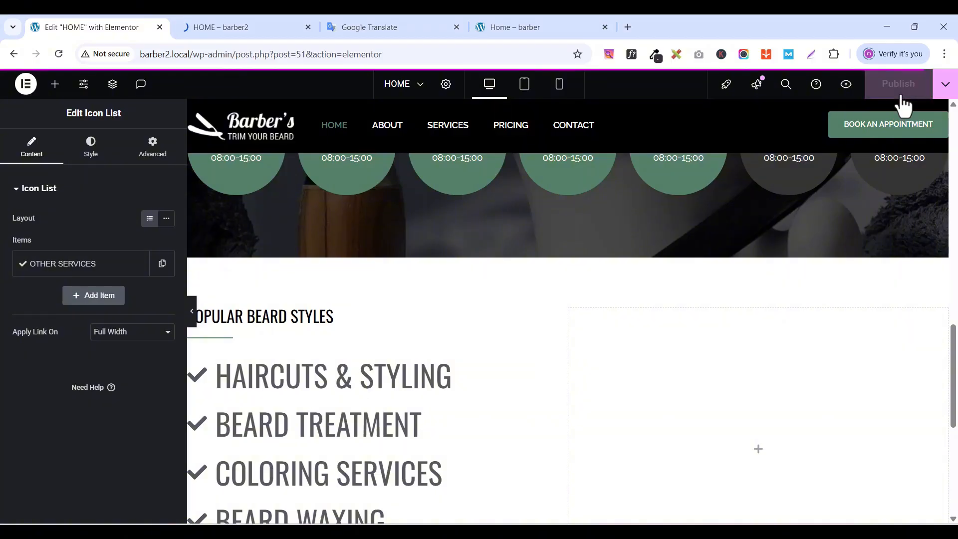
scroll(304, 382, down, 3)
scroll(304, 381, up, 2)
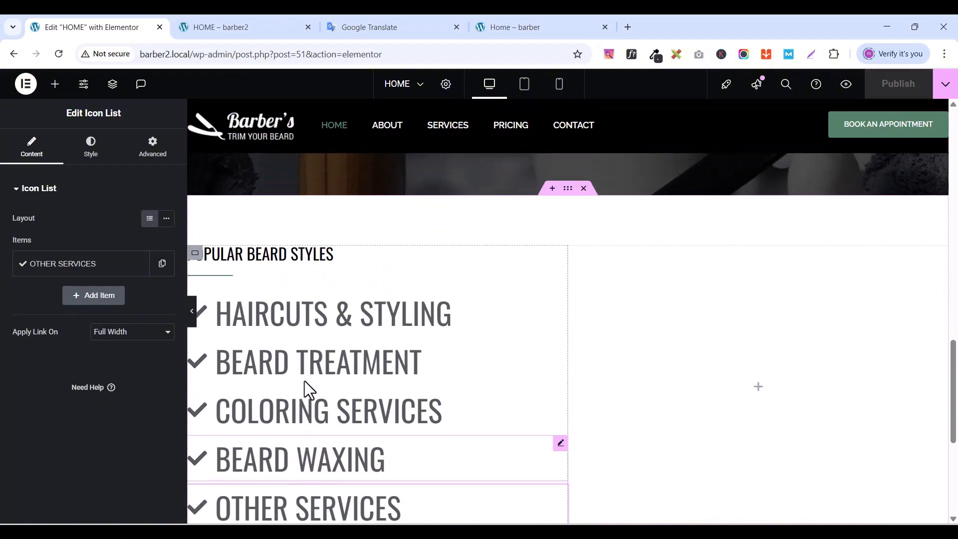
- Replace the POPULAR BEARD STYLES heading's title with OUR SERVICES, copied from the reference barber site
click(576, 253)
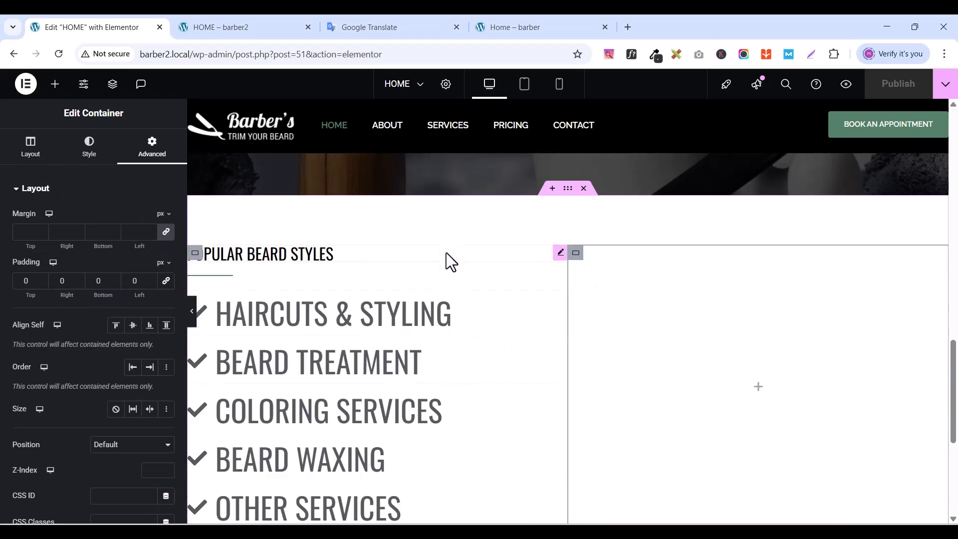
scroll(309, 468, up, 4)
scroll(284, 439, down, 2)
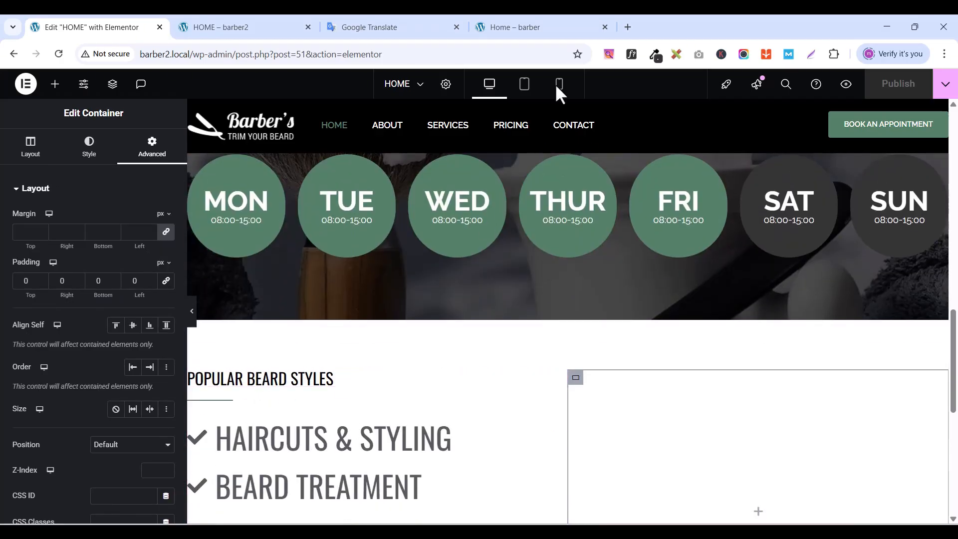
click(529, 27)
triple_click(126, 165)
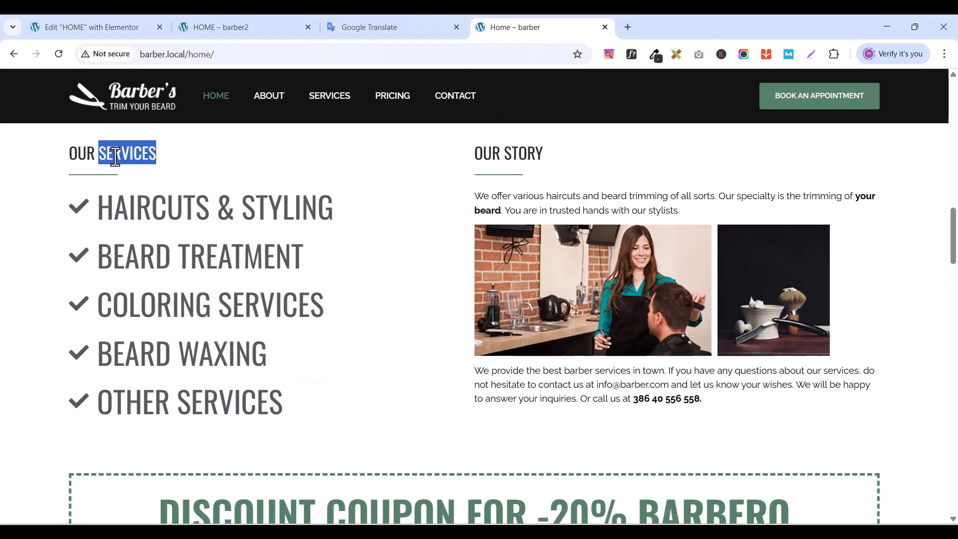
right_click(117, 161)
click(131, 169)
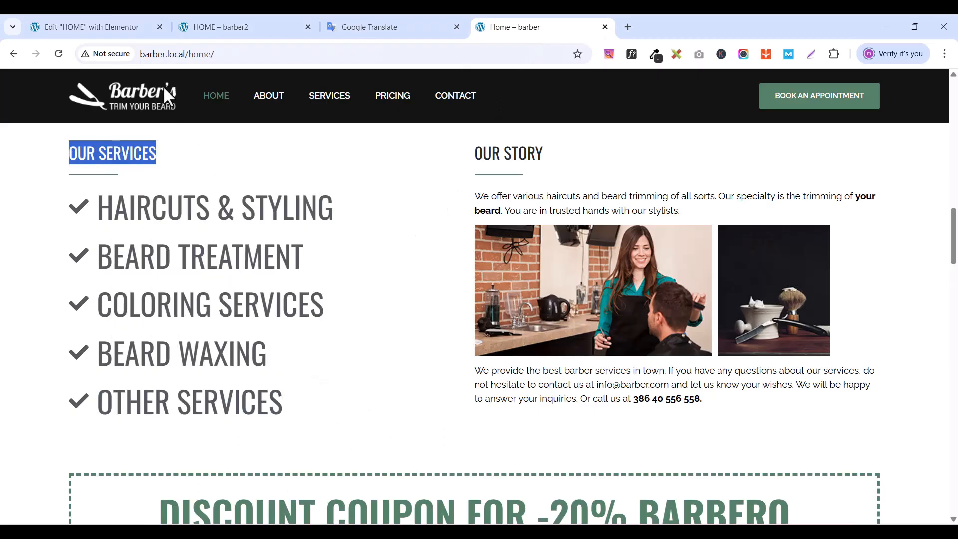
click(116, 23)
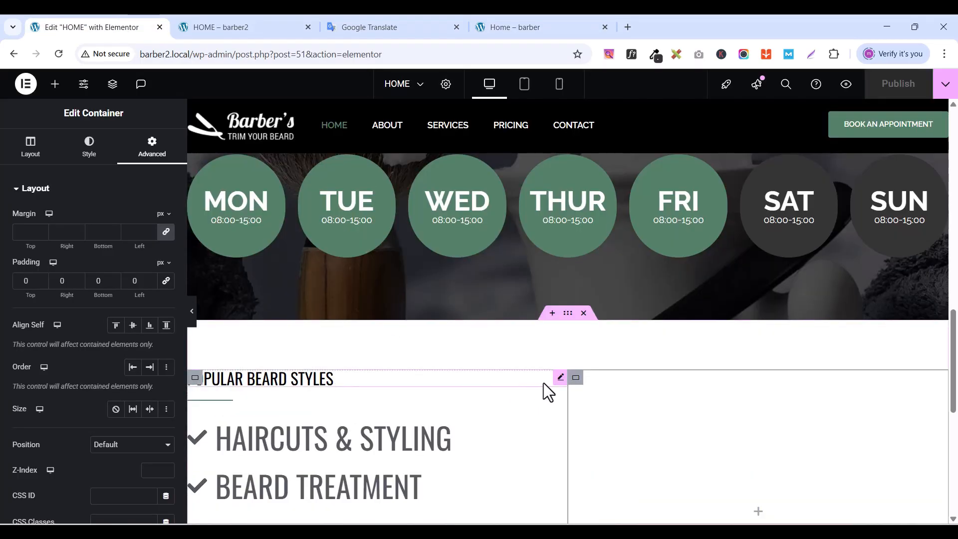
click(560, 378)
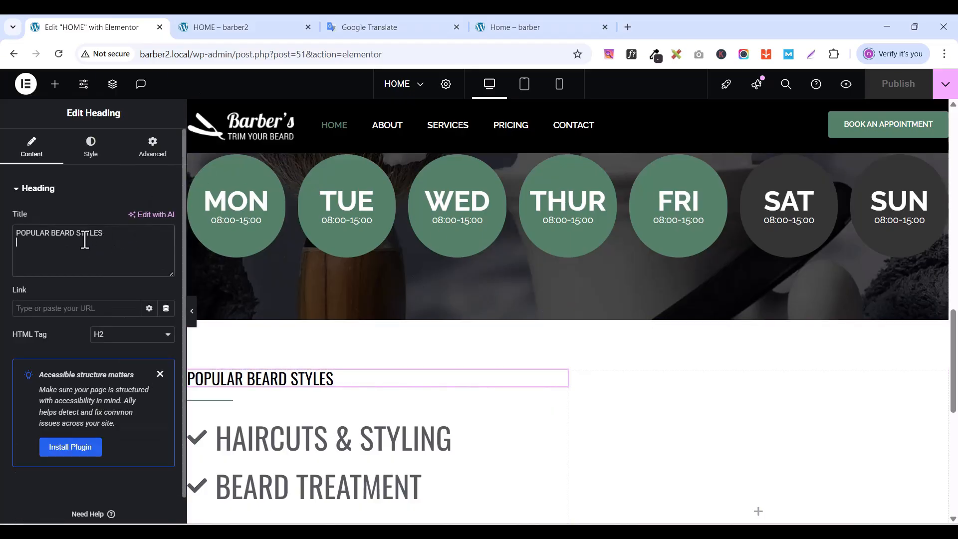
key(ctrl+a)
key(ctrl+v)
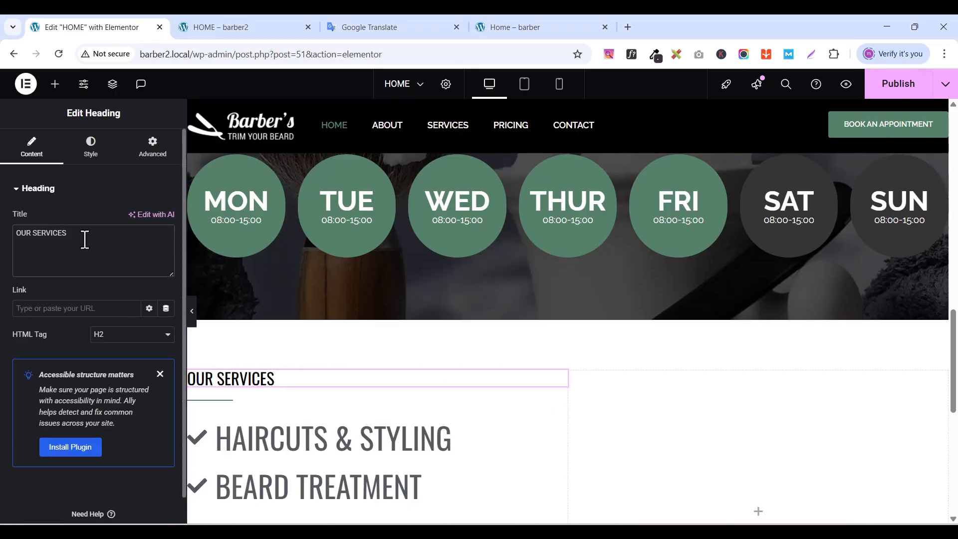
- Copy the OUR SERVICES heading and paste it into the empty container beside the services list
scroll(325, 369, down, 1)
scroll(326, 369, down, 1)
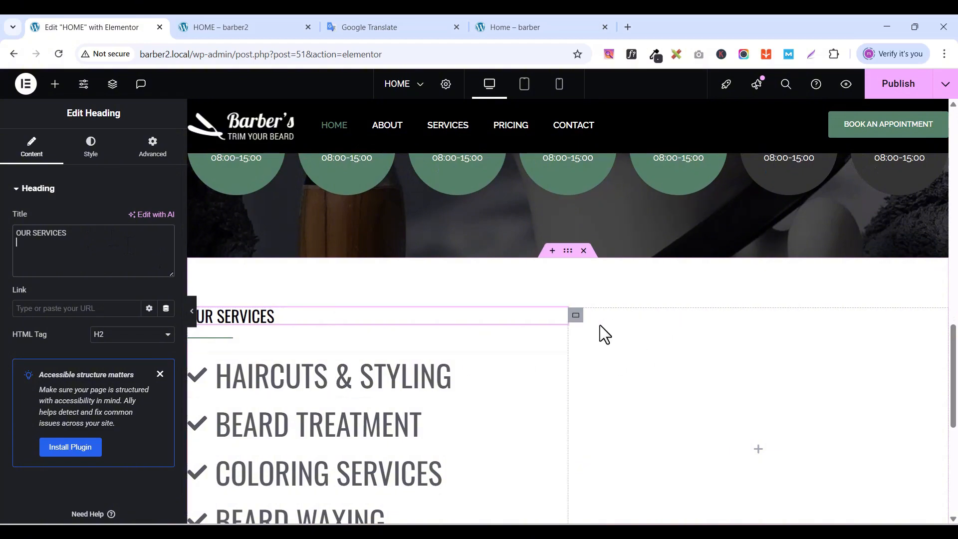
click(576, 316)
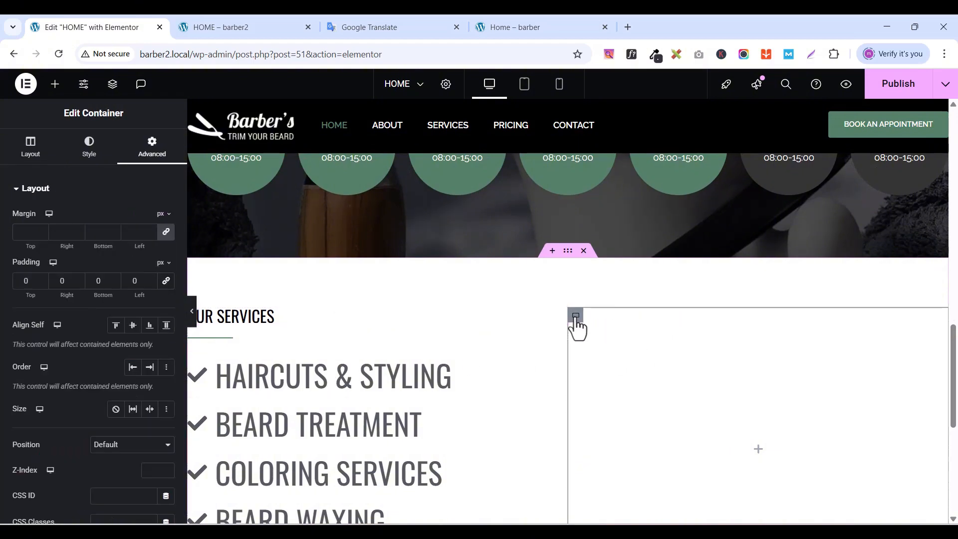
scroll(574, 324, down, 2)
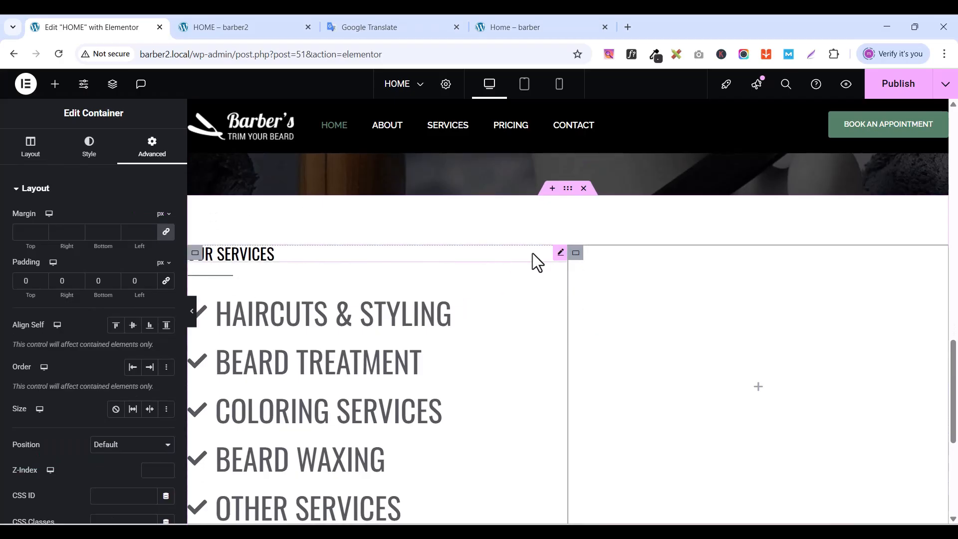
click(561, 256)
right_click(560, 257)
click(587, 300)
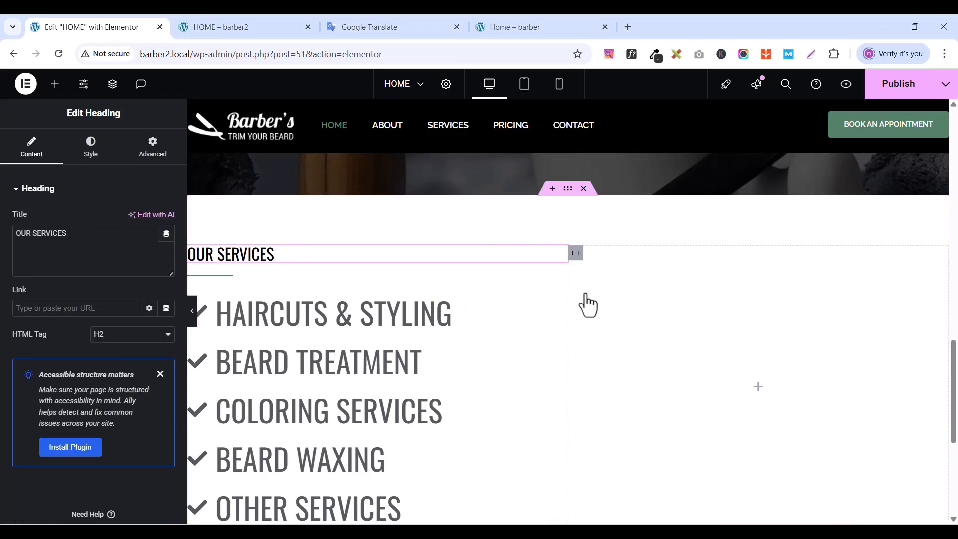
right_click(618, 275)
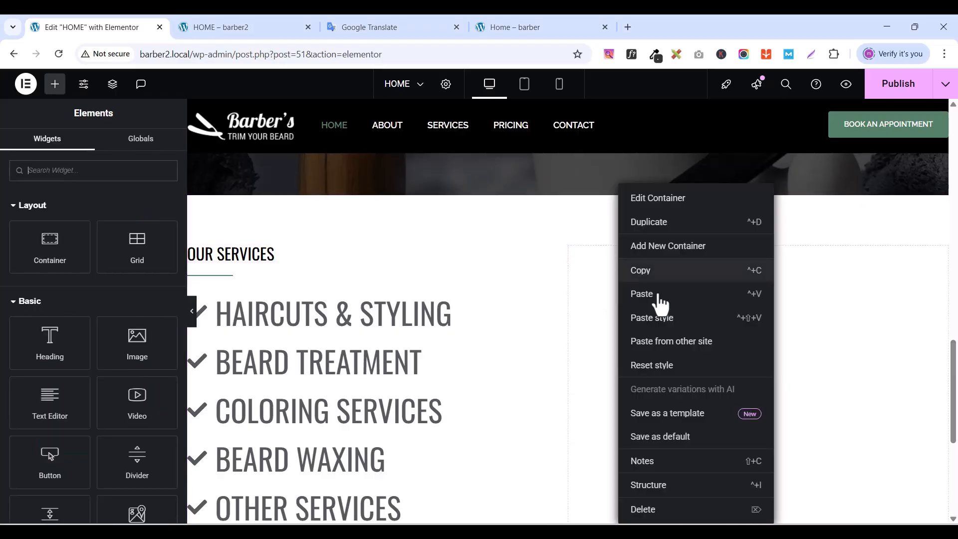
click(656, 295)
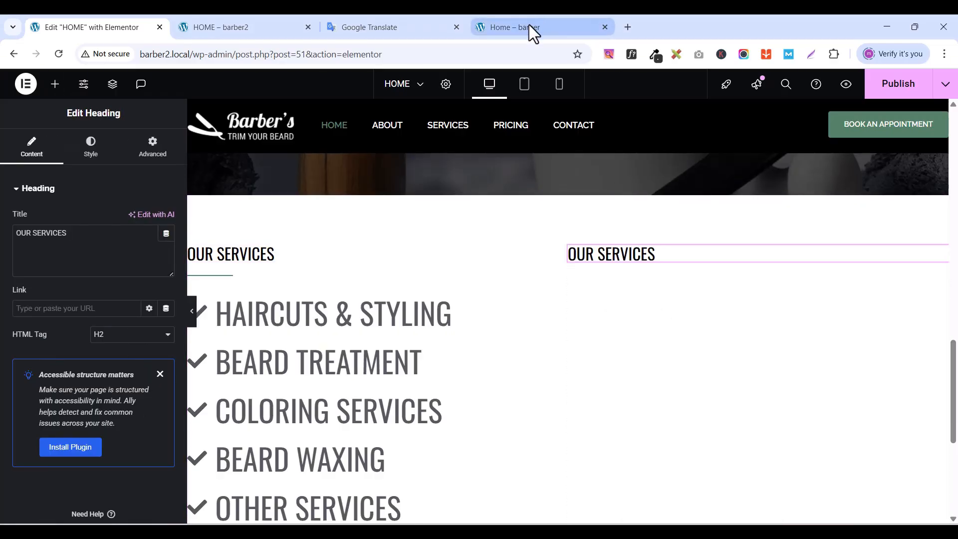
- Replace the pasted heading's title in the second column with OUR STORY, copied from the reference barber site
click(532, 30)
triple_click(498, 155)
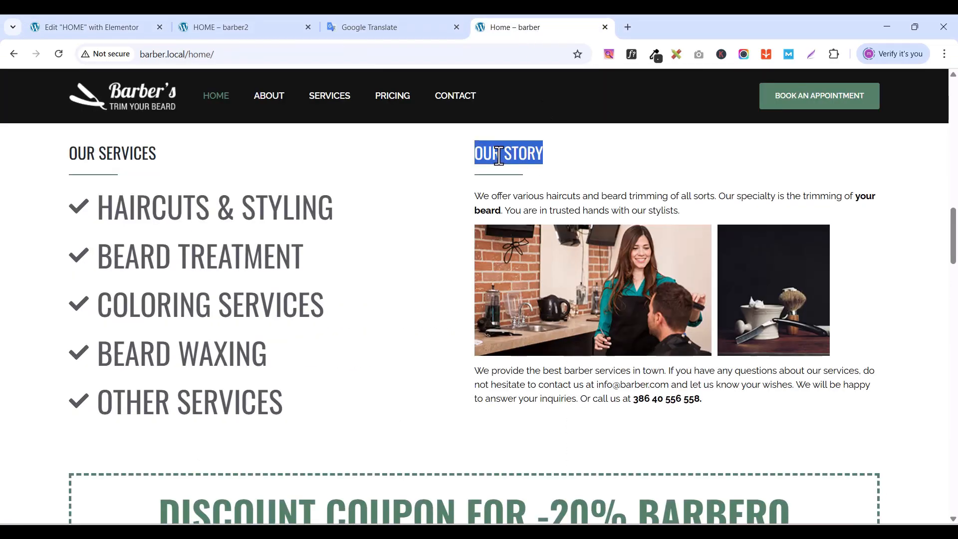
right_click(498, 154)
click(557, 171)
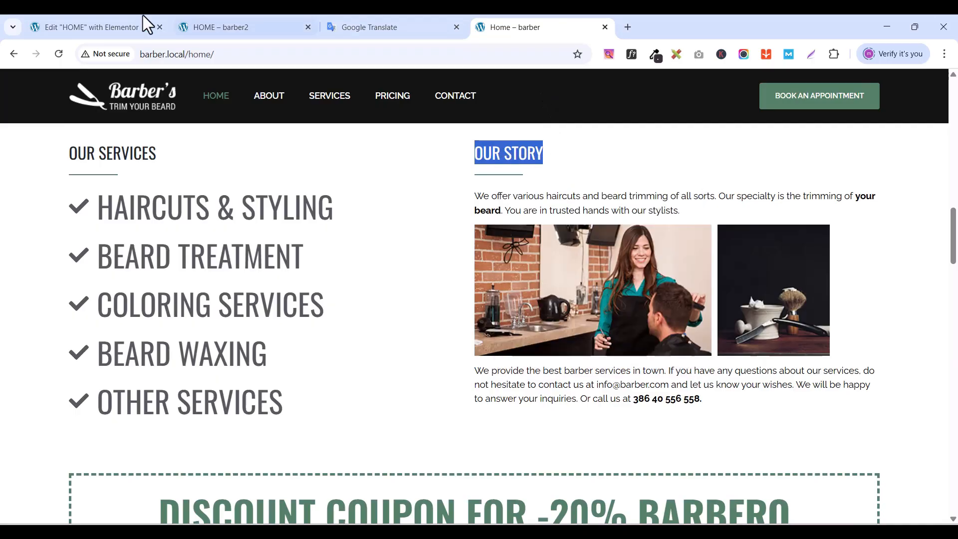
click(91, 35)
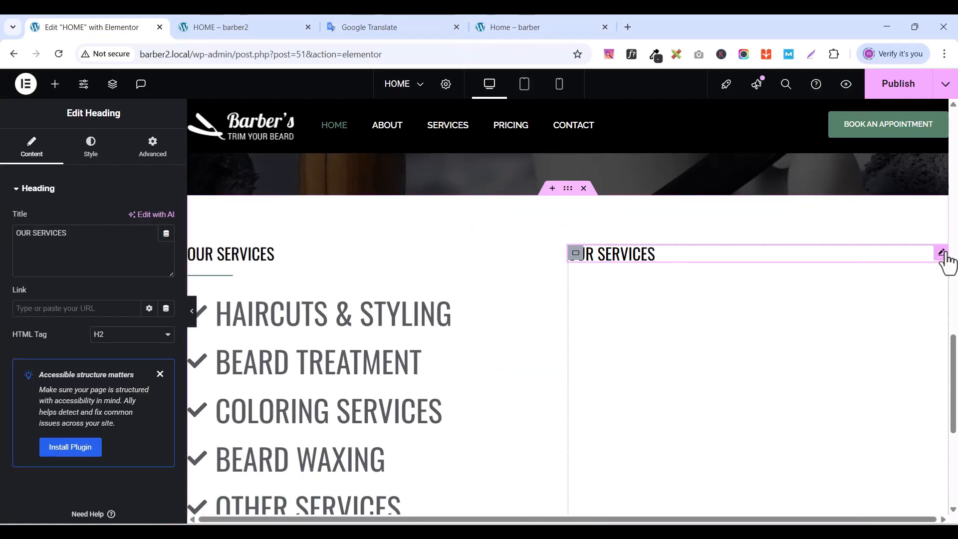
triple_click(66, 243)
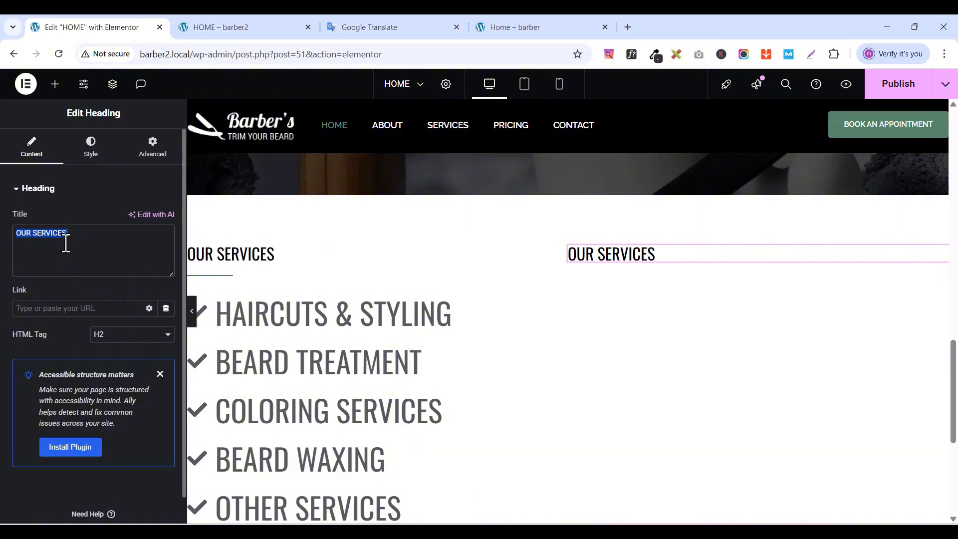
key(ctrl+v)
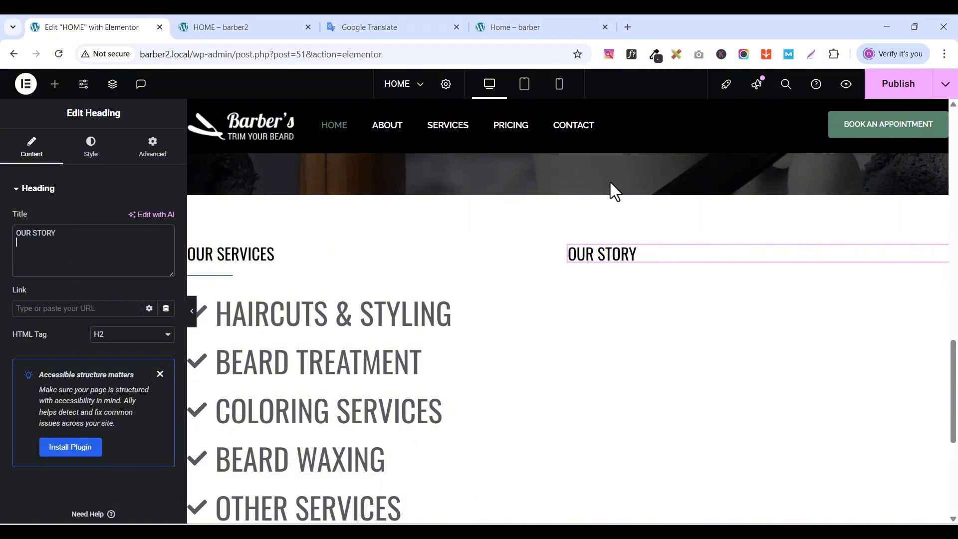
- Check the reference site's Our Story section and add a Text Editor widget below the OUR STORY heading
click(541, 27)
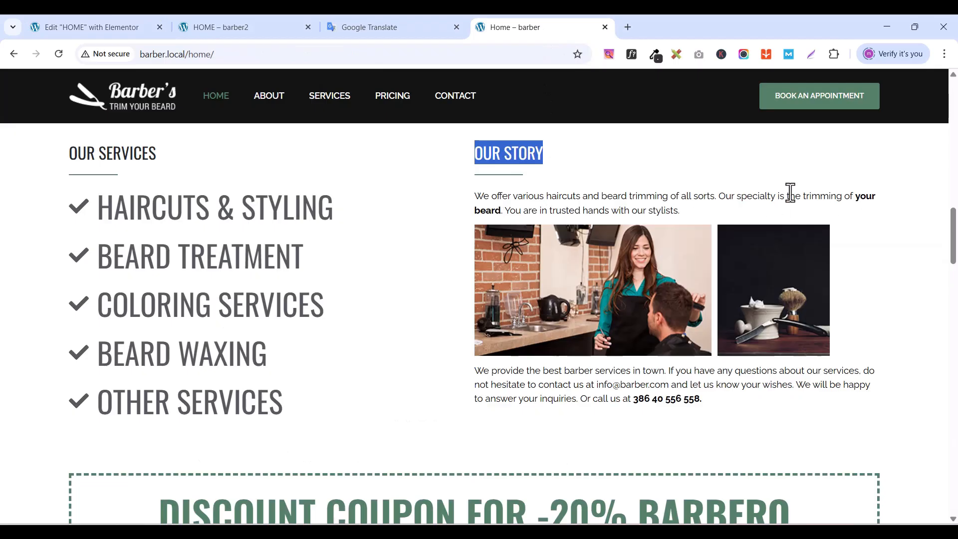
click(121, 34)
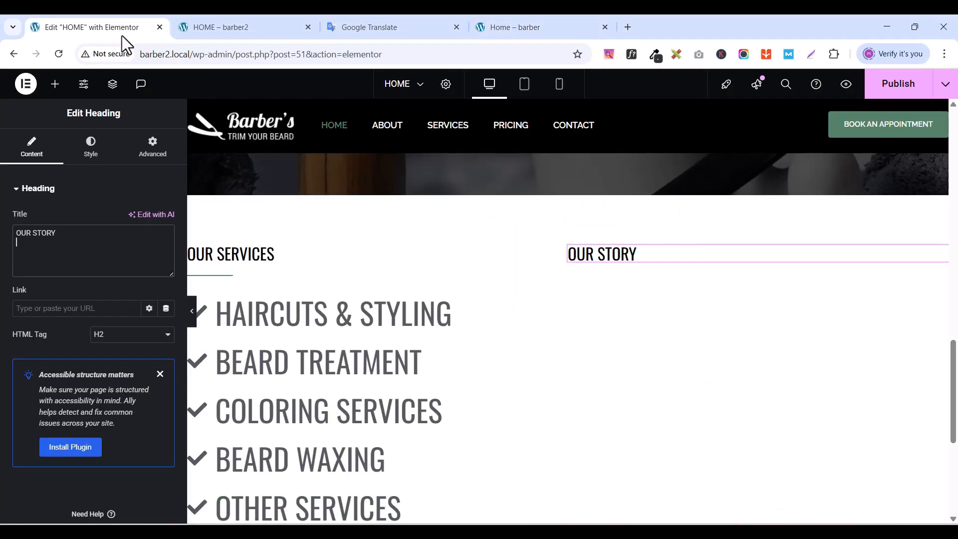
click(55, 85)
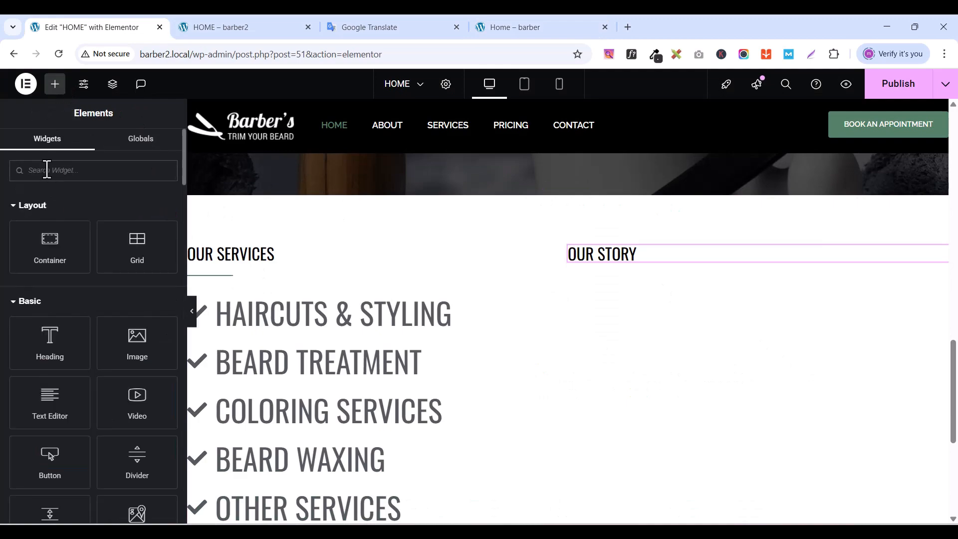
text(TEXT)
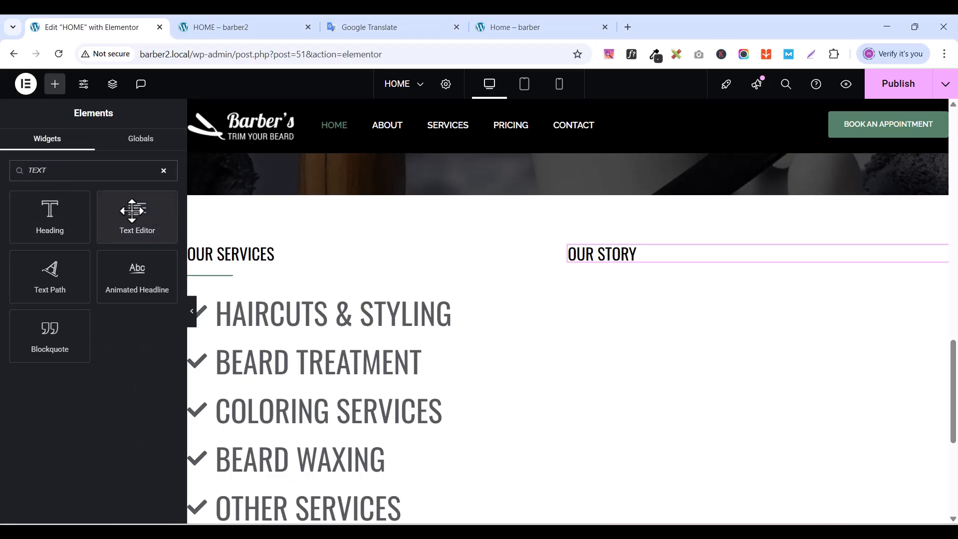
drag(133, 210, 665, 258)
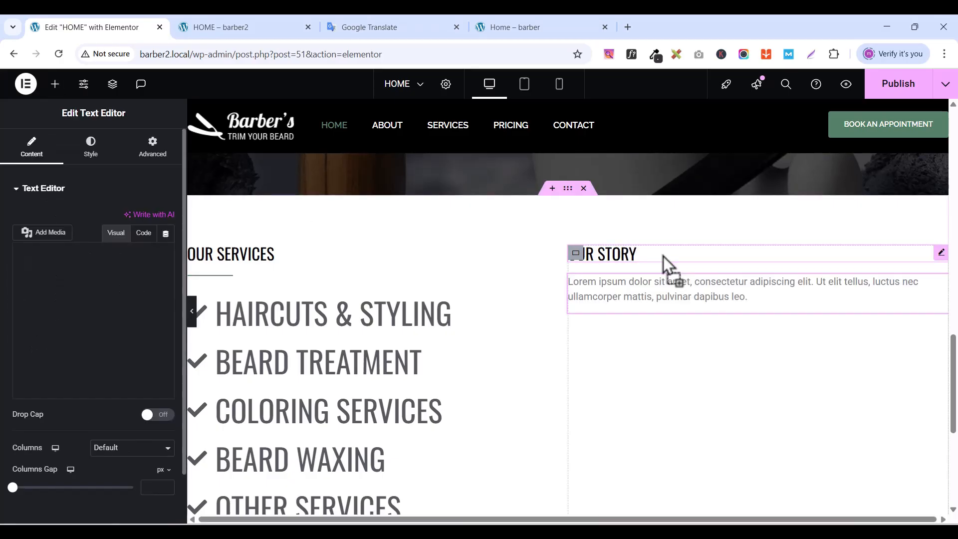
- Replace the placeholder text under OUR STORY with the reference site's paragraph beginning "We offer various haircuts and beard trimming of all sorts"
click(519, 29)
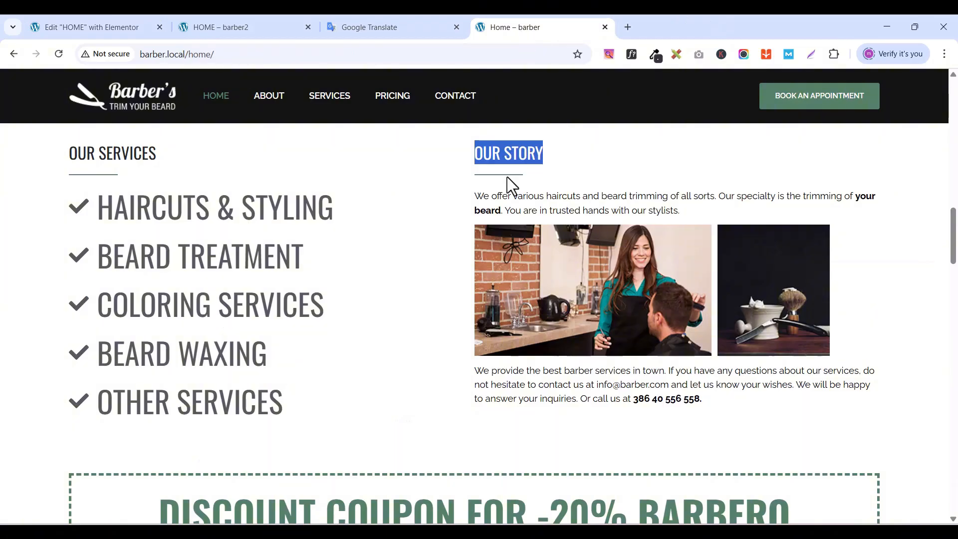
drag(475, 196, 688, 214)
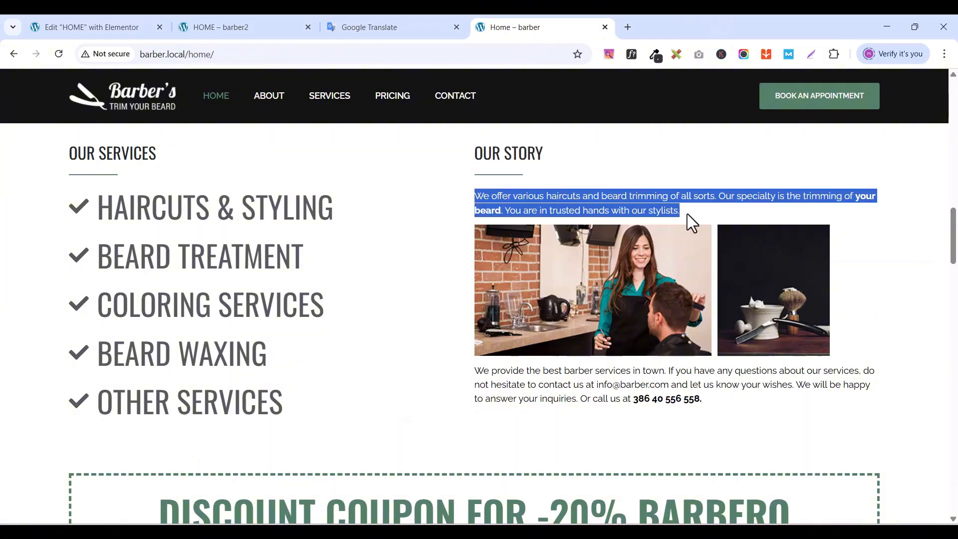
right_click(673, 205)
click(432, 214)
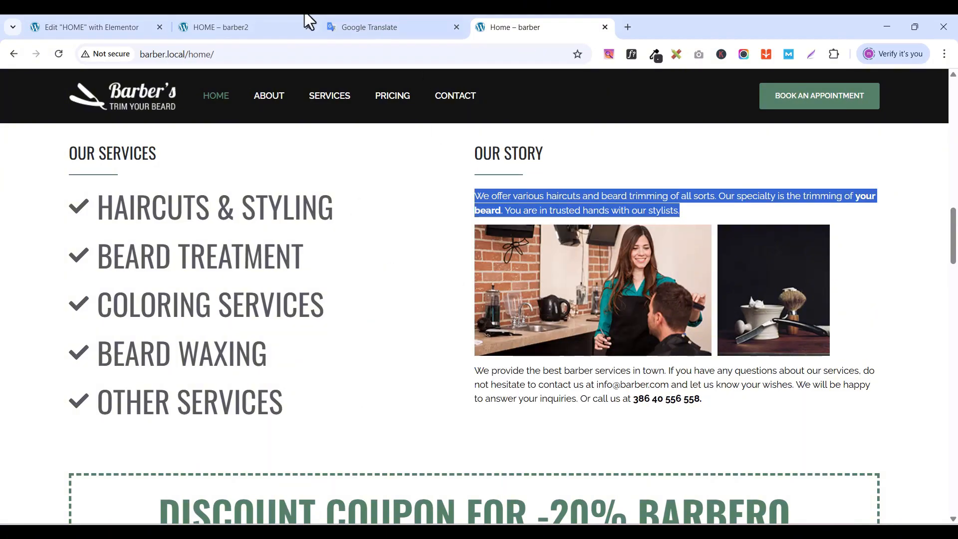
click(70, 28)
double_click(76, 345)
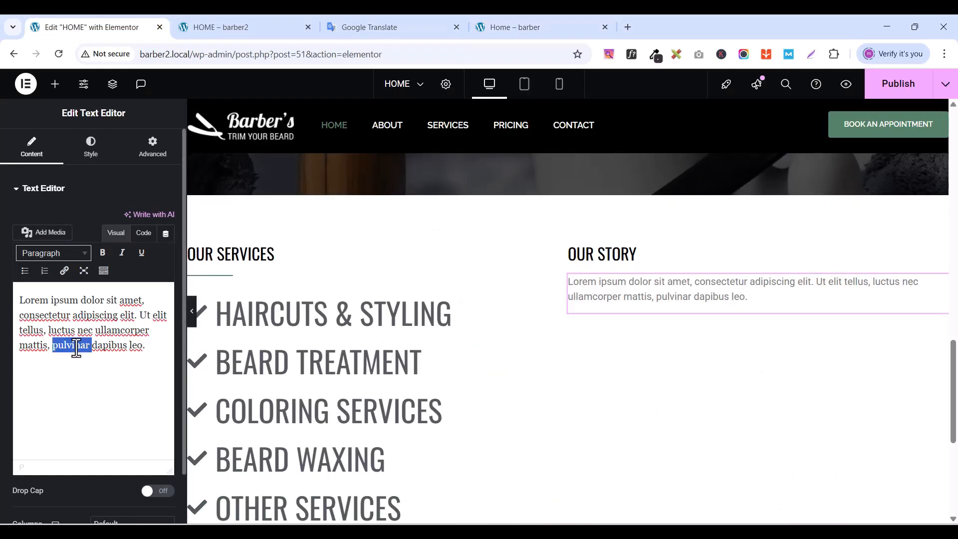
key(ctrl+a)
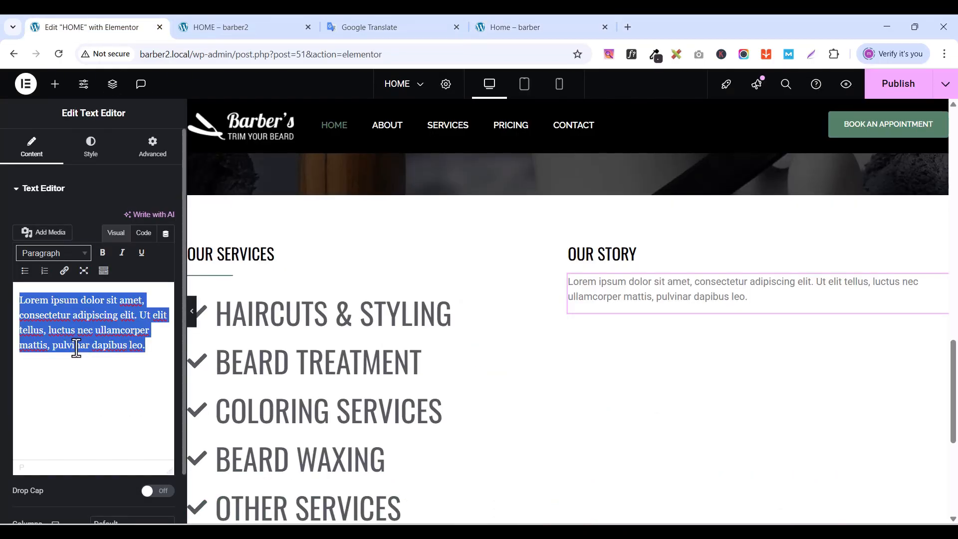
key(ctrl+v)
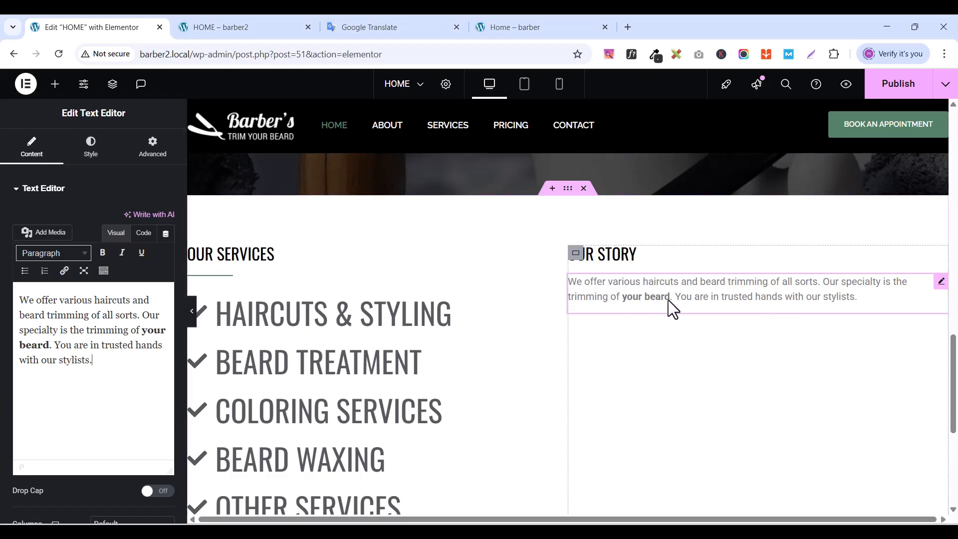
- Inspect the strong tags around "your beard" in the paragraph's HTML code and return to the visual editor
click(144, 233)
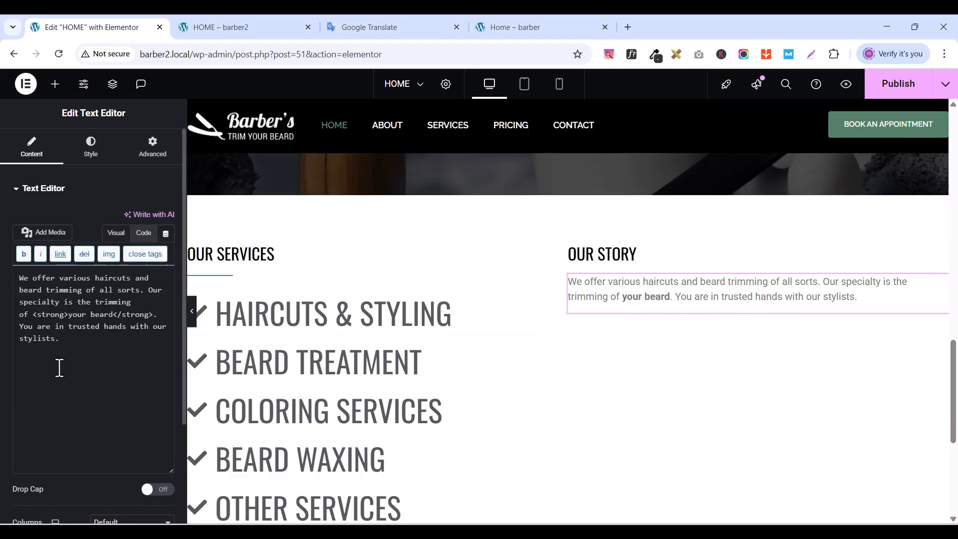
drag(33, 316, 66, 313)
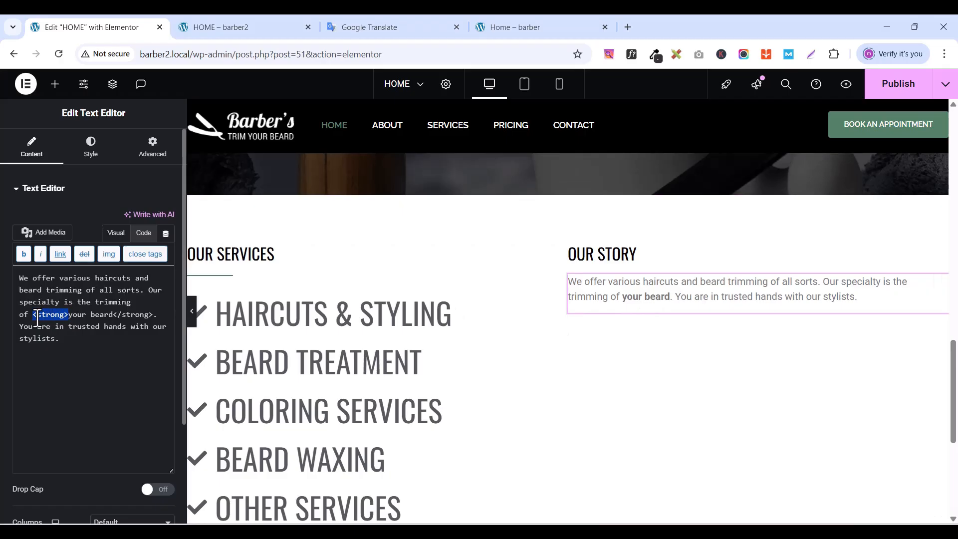
click(115, 315)
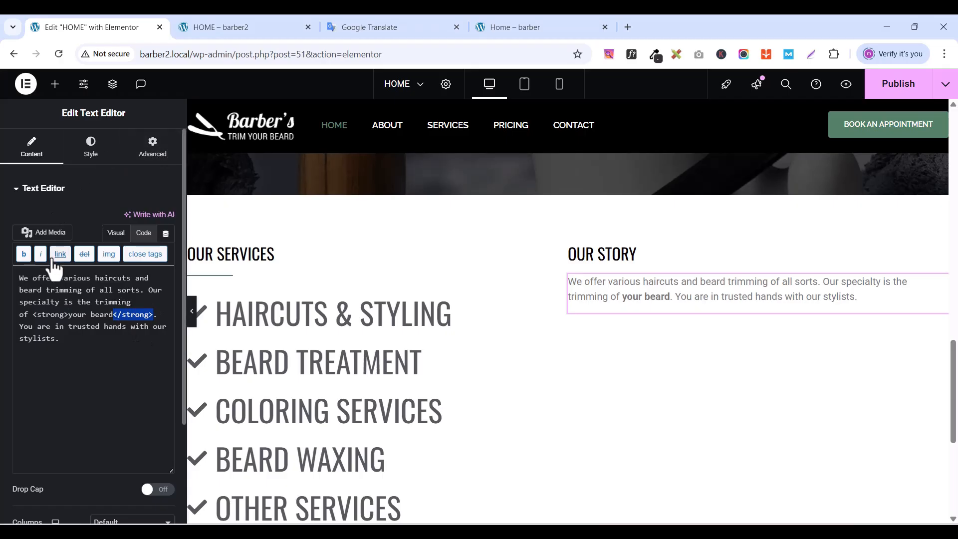
click(116, 233)
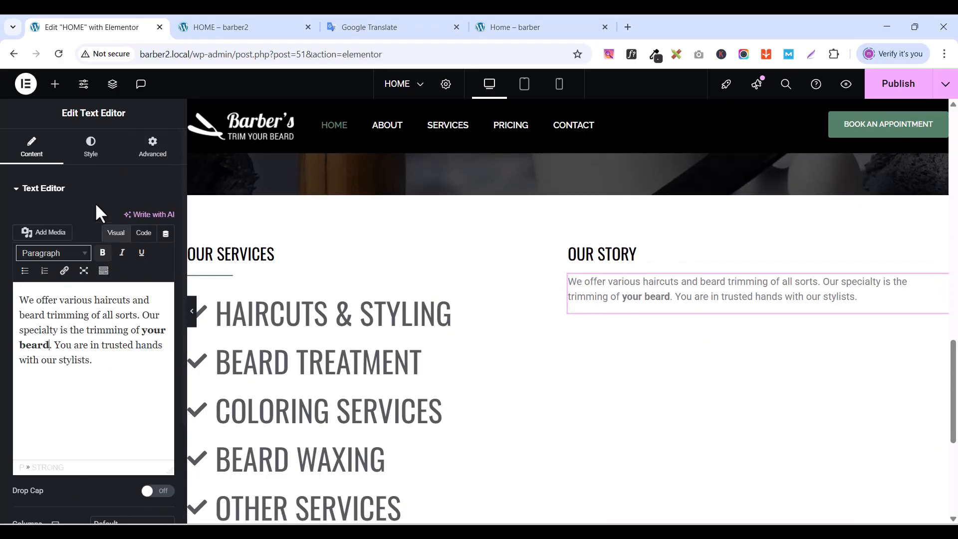
- Set the Our Story paragraph's typography to the Raleway font family at a size of 15 px
click(97, 159)
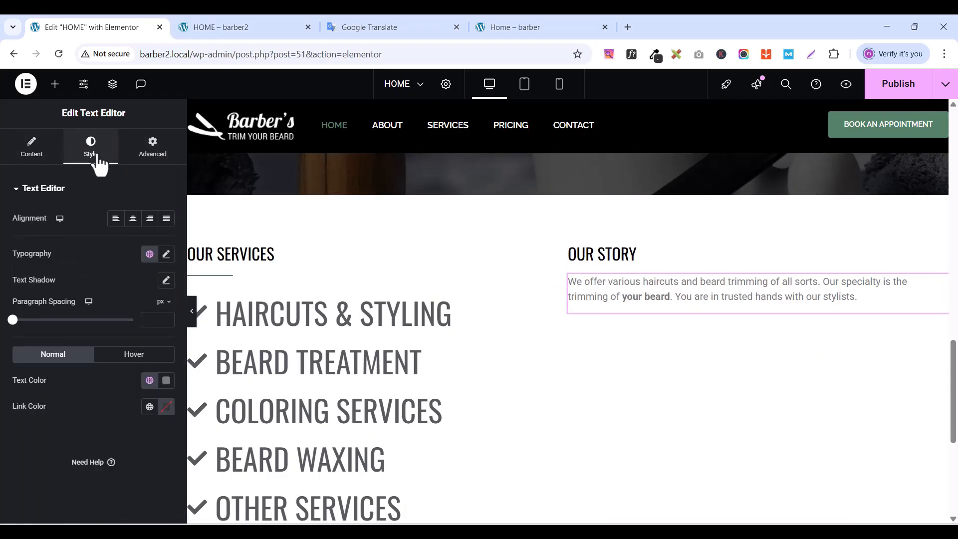
click(167, 254)
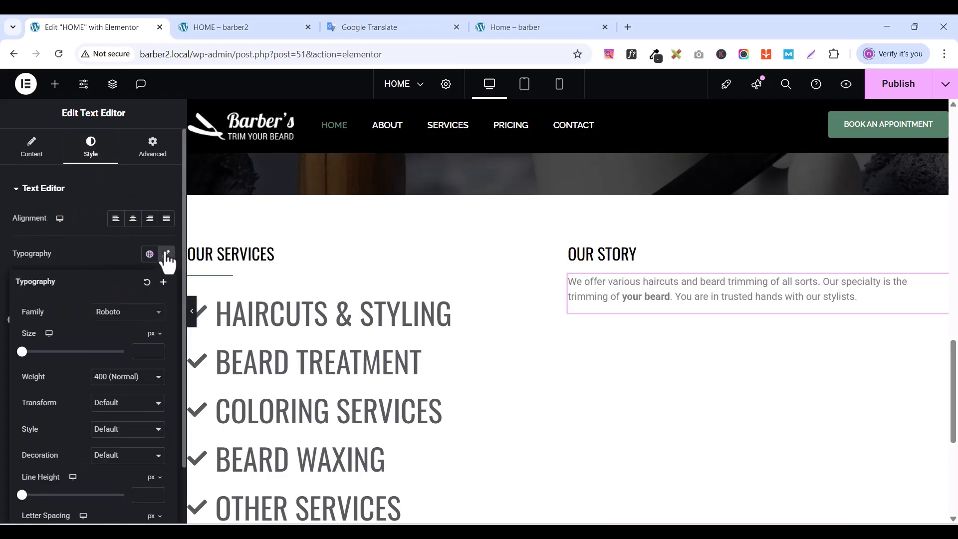
click(120, 315)
text(RALE)
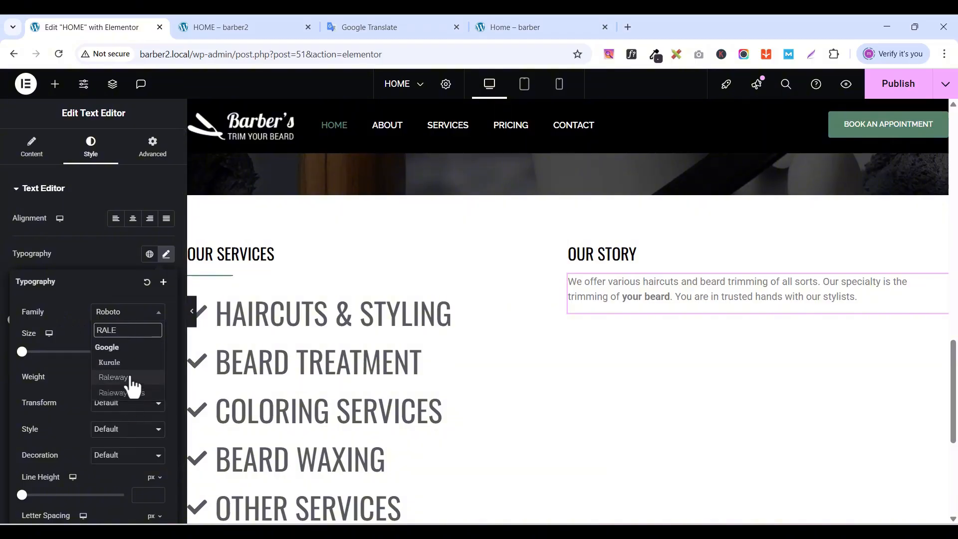
click(131, 379)
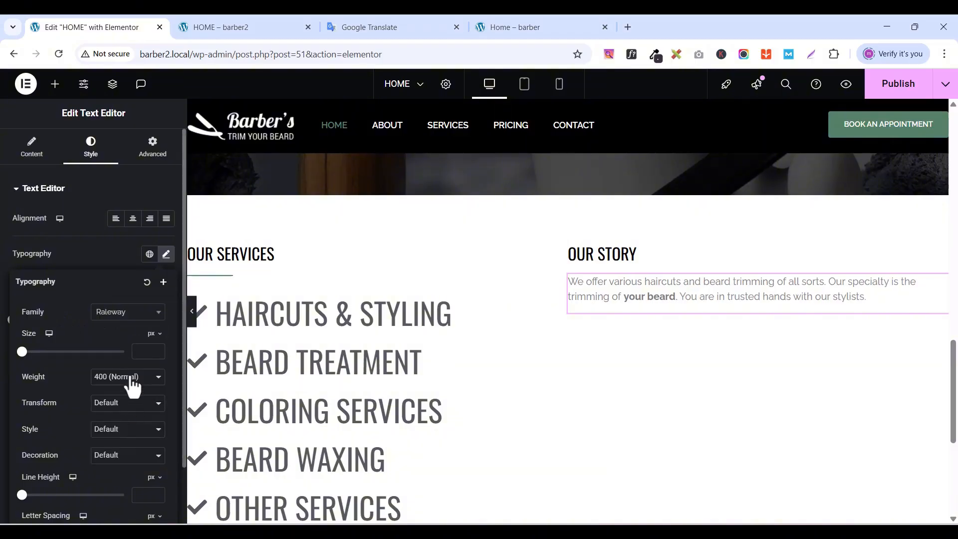
click(157, 349)
click(156, 353)
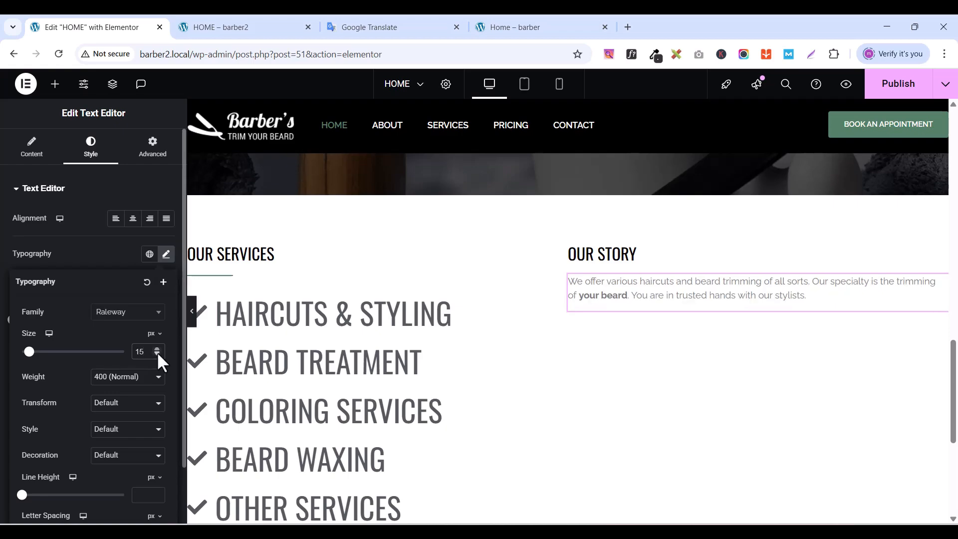
click(85, 262)
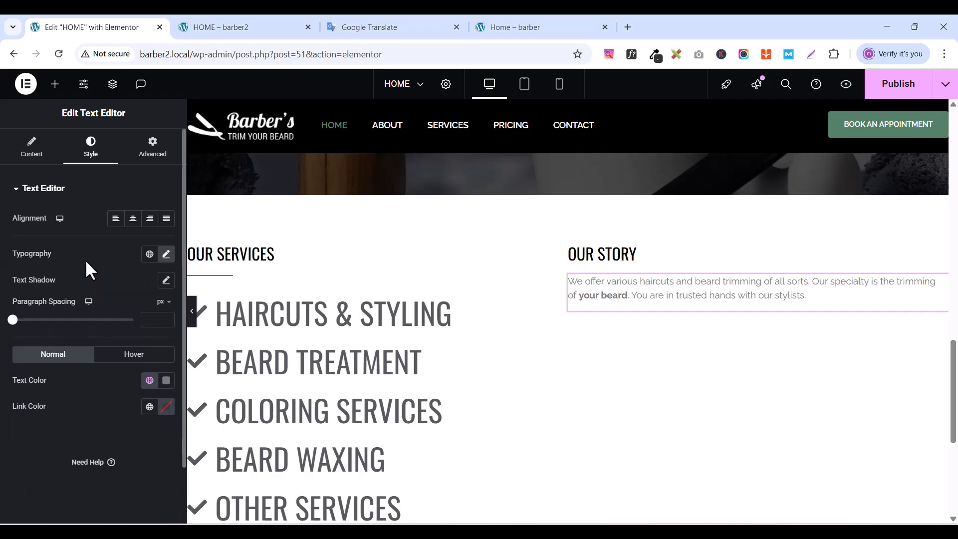
- Change the Our Story paragraph's text color to the near-black #141414
click(165, 381)
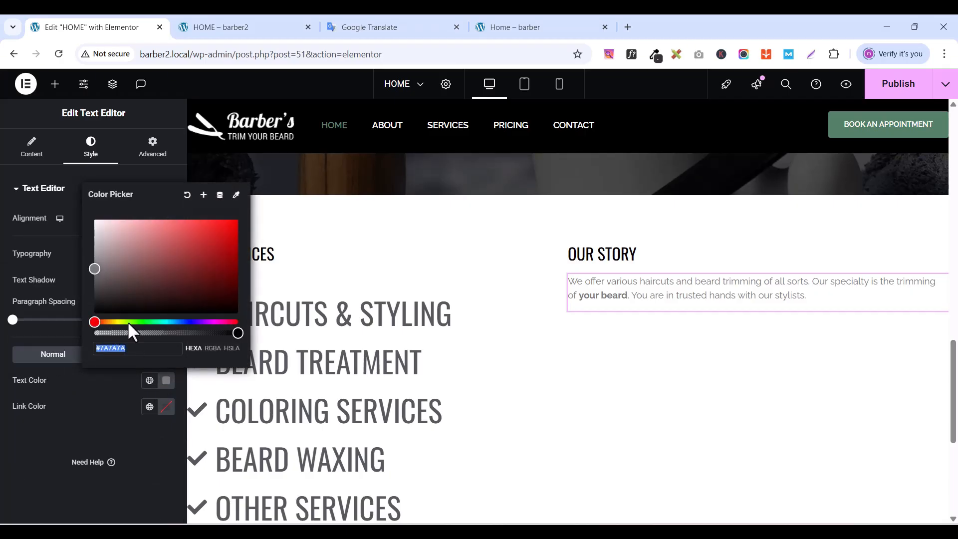
drag(95, 275, 91, 303)
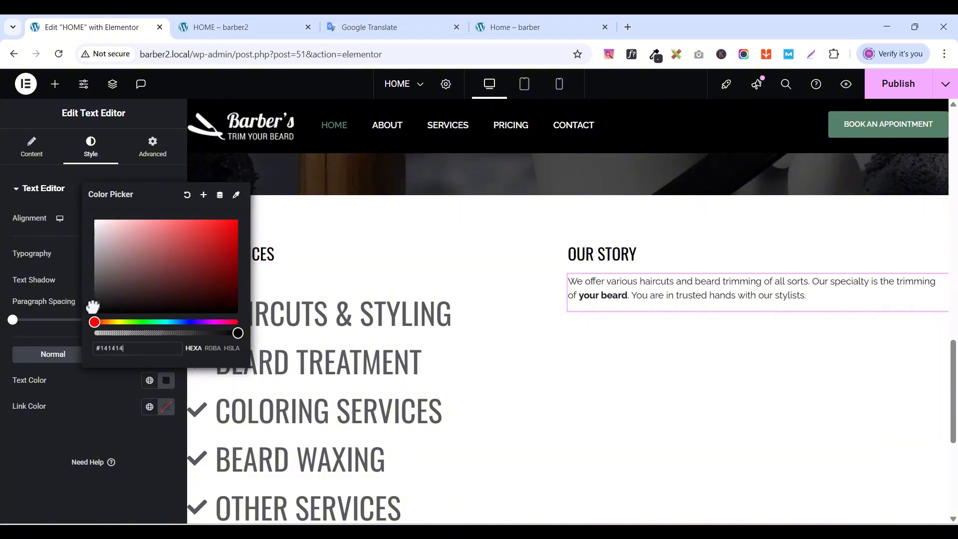
click(114, 400)
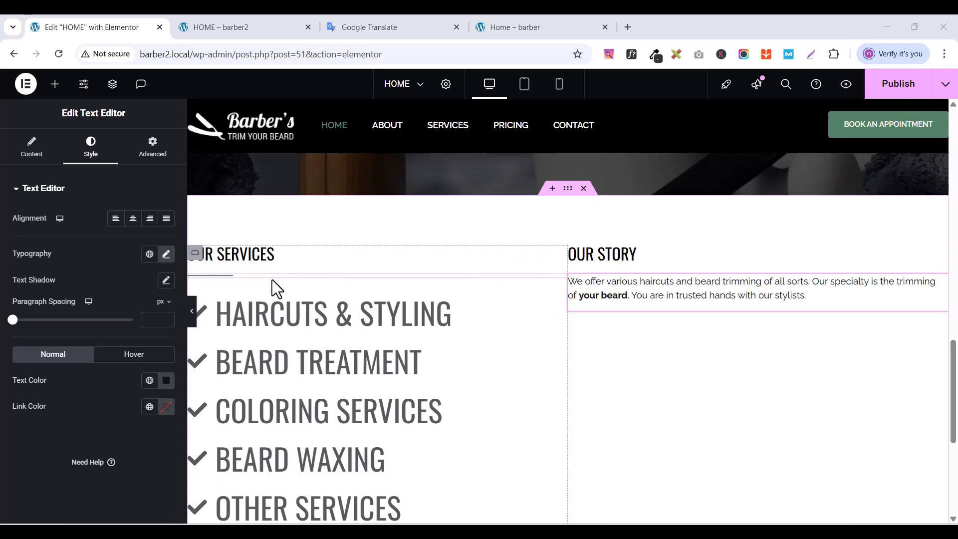
click(379, 276)
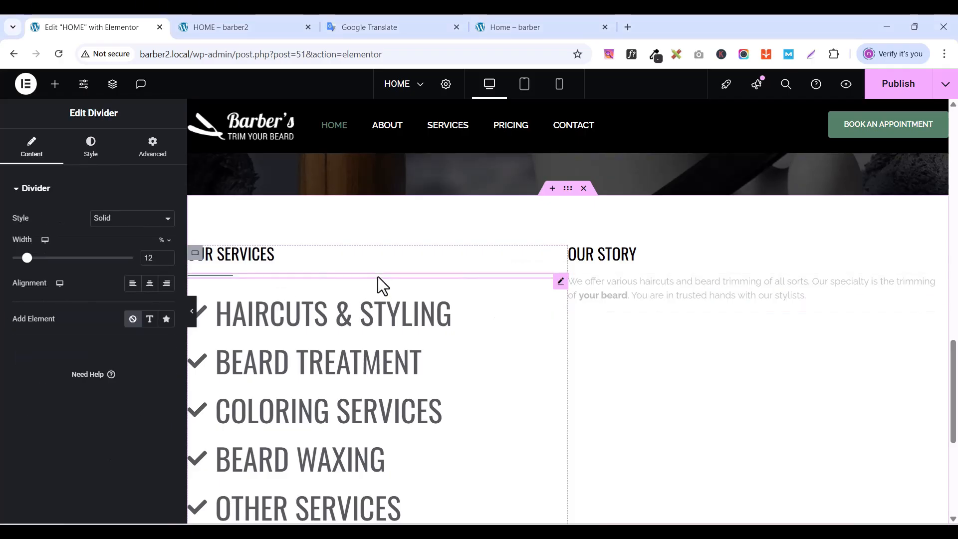
right_click(558, 280)
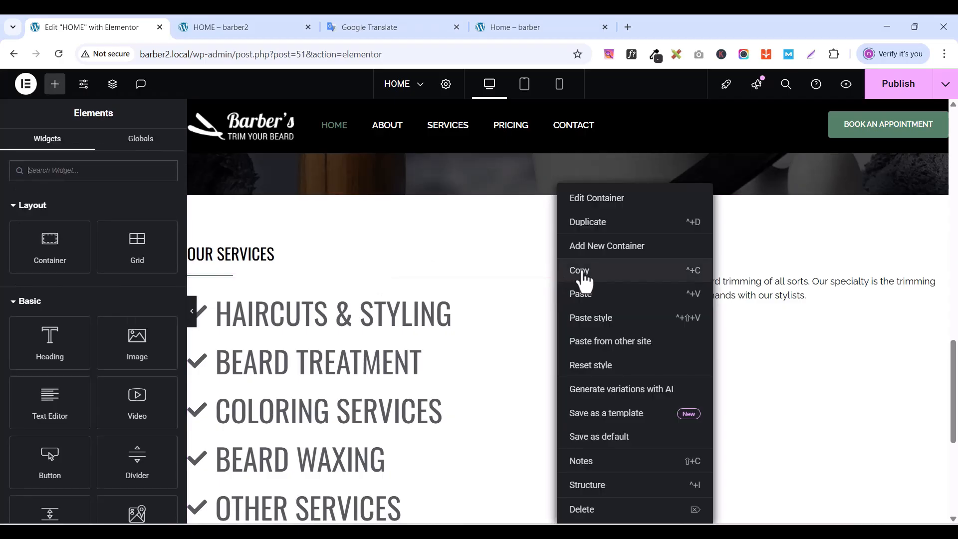
click(576, 272)
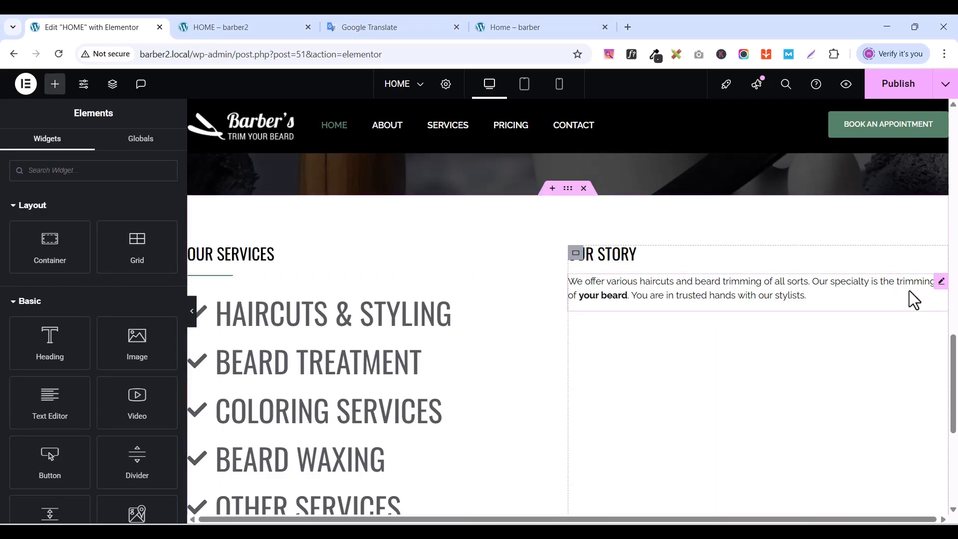
click(942, 297)
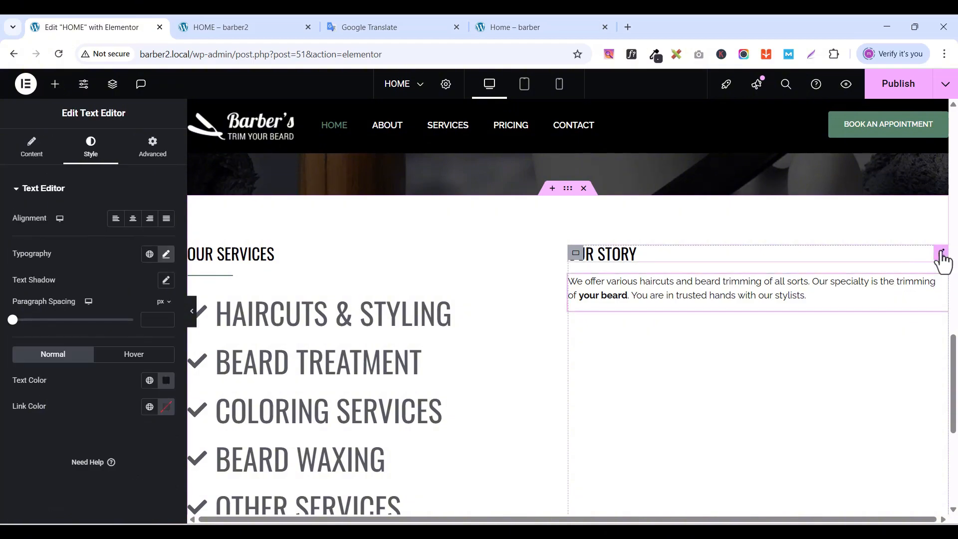
click(942, 253)
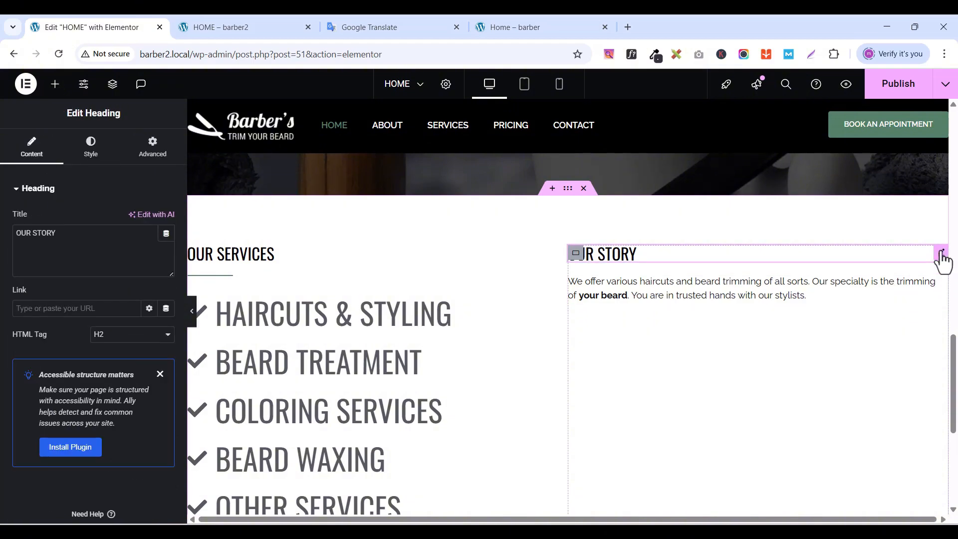
right_click(943, 256)
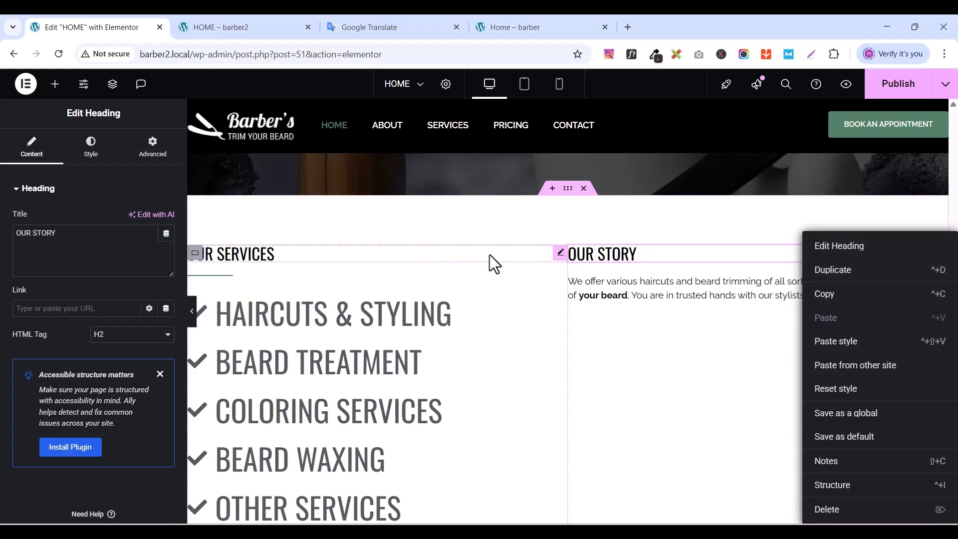
right_click(560, 263)
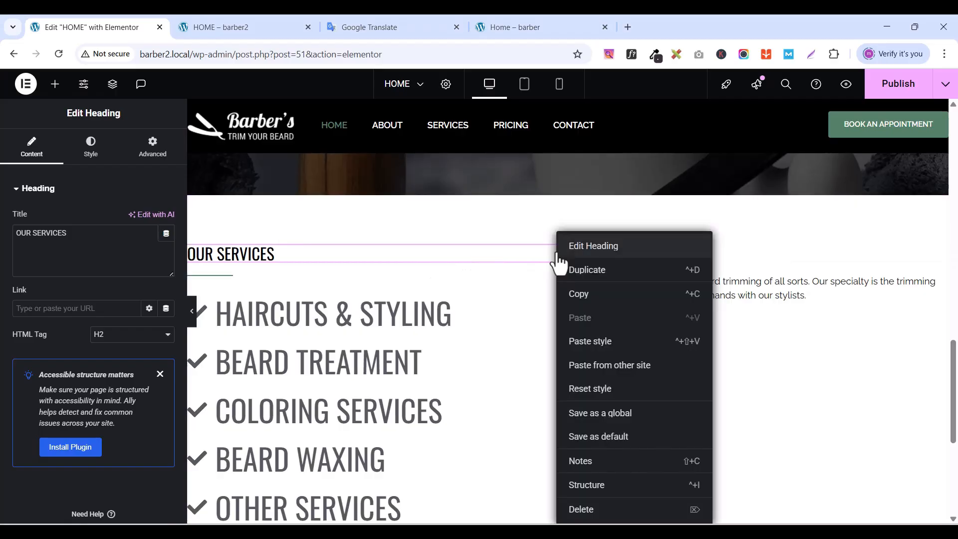
click(582, 294)
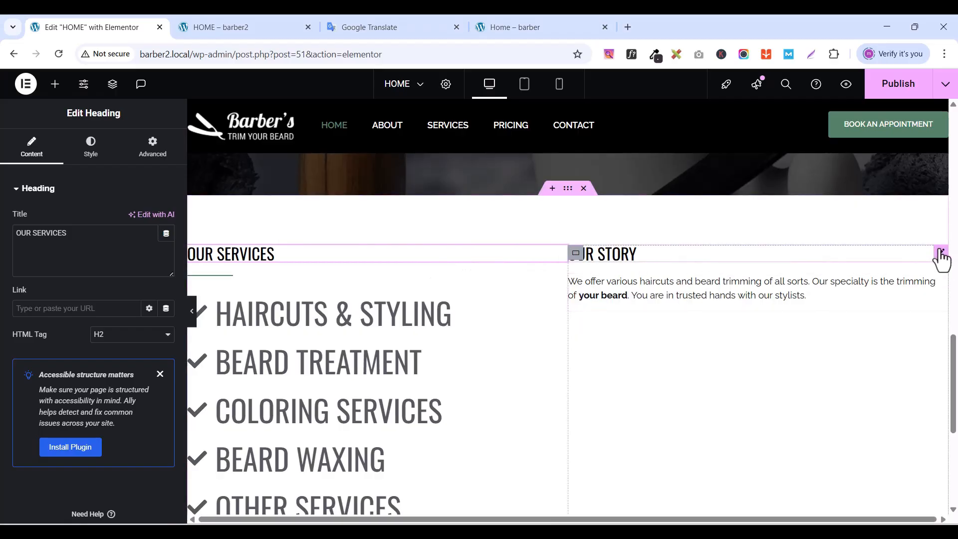
click(942, 255)
right_click(941, 257)
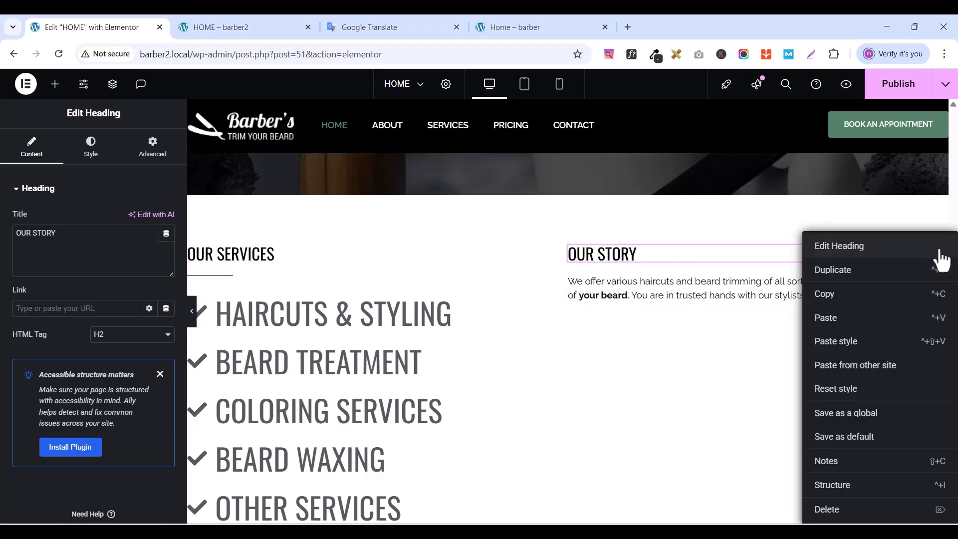
click(836, 319)
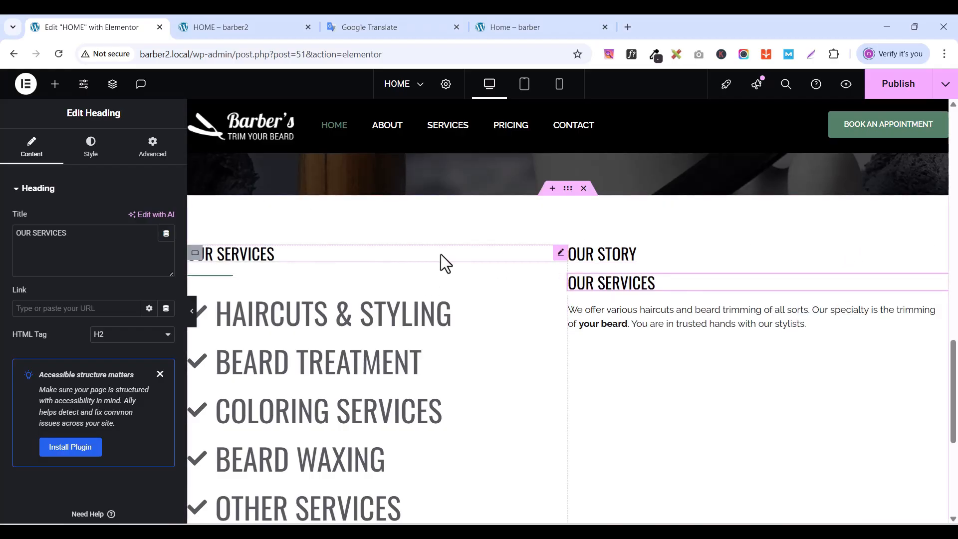
key(Delete)
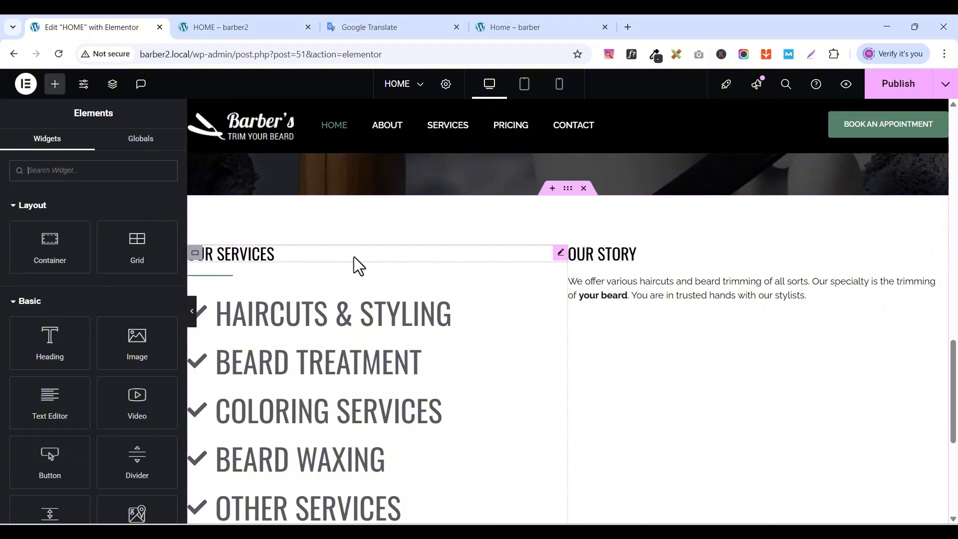
- Copy the divider under the OUR SERVICES heading and paste it directly below the OUR STORY heading
click(534, 277)
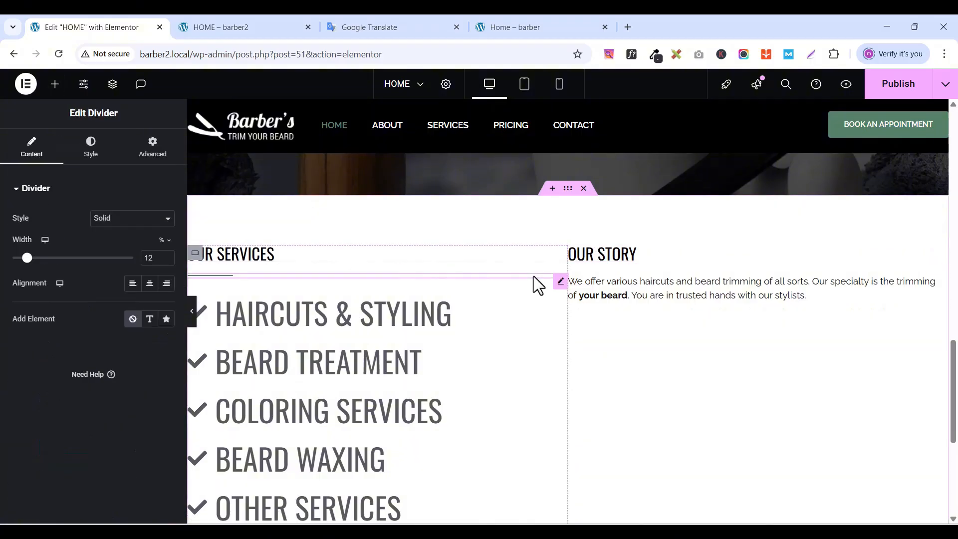
right_click(563, 286)
click(578, 297)
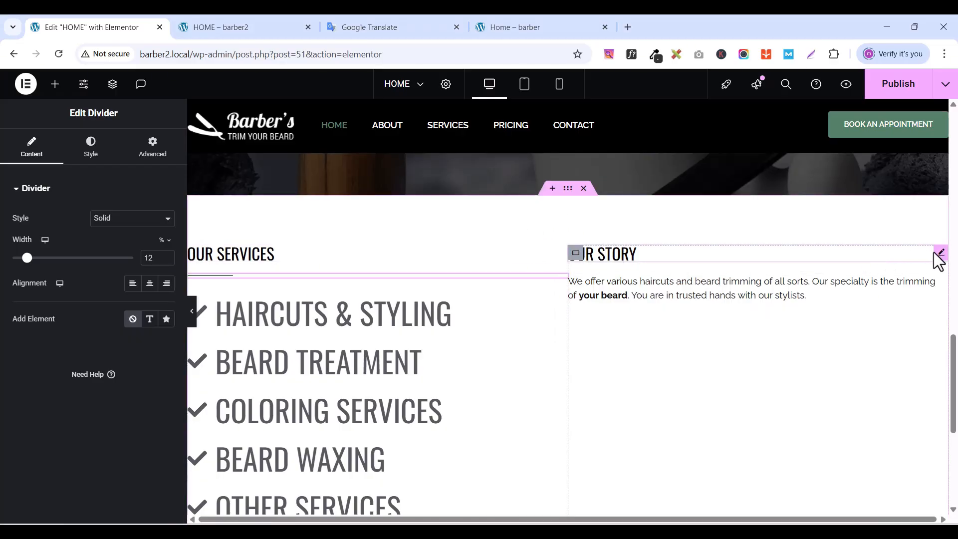
click(940, 255)
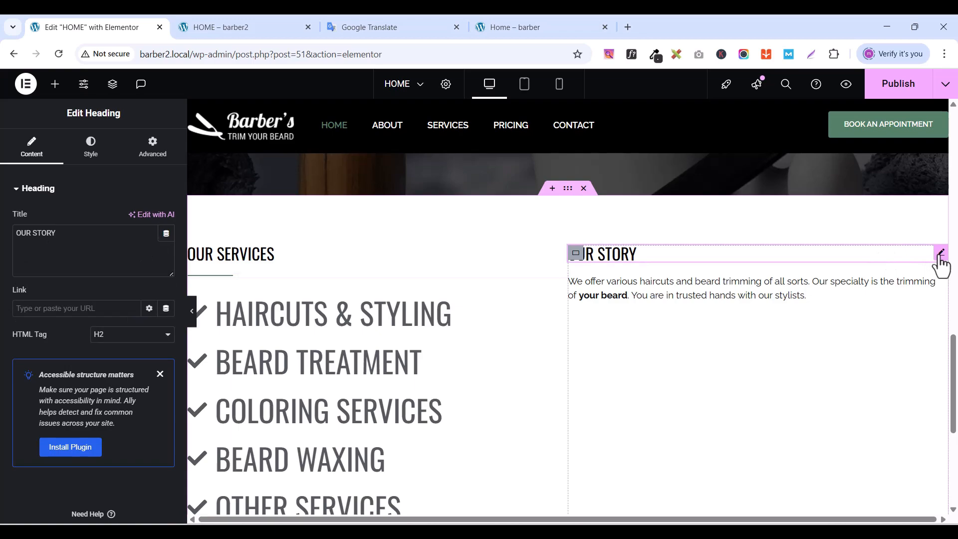
right_click(940, 256)
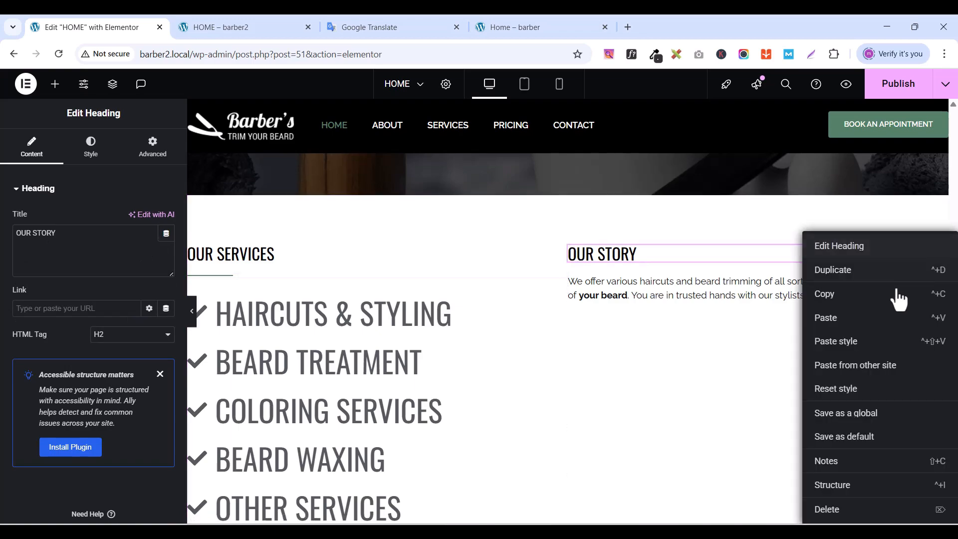
click(880, 330)
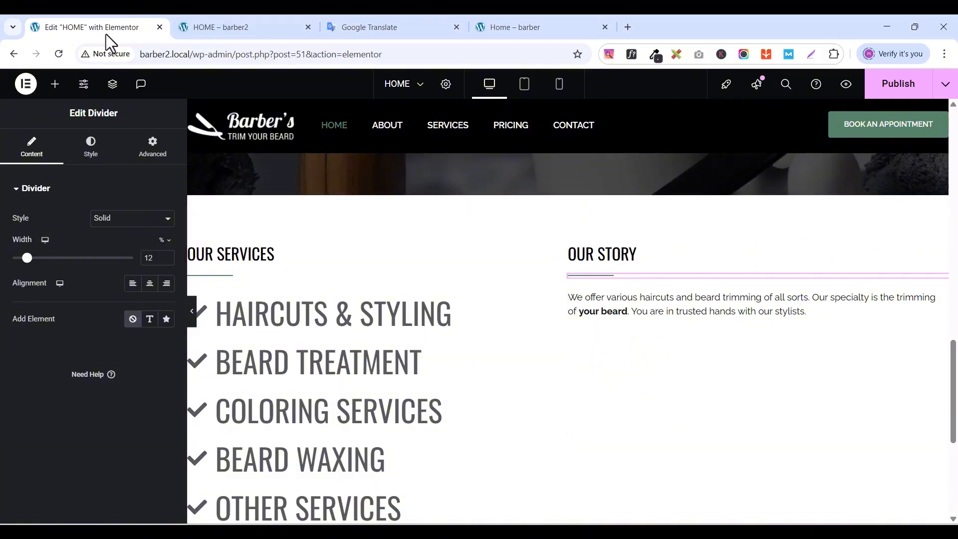
- Add a container below the Our Story paragraph and set its padding to 0 on all sides
click(55, 85)
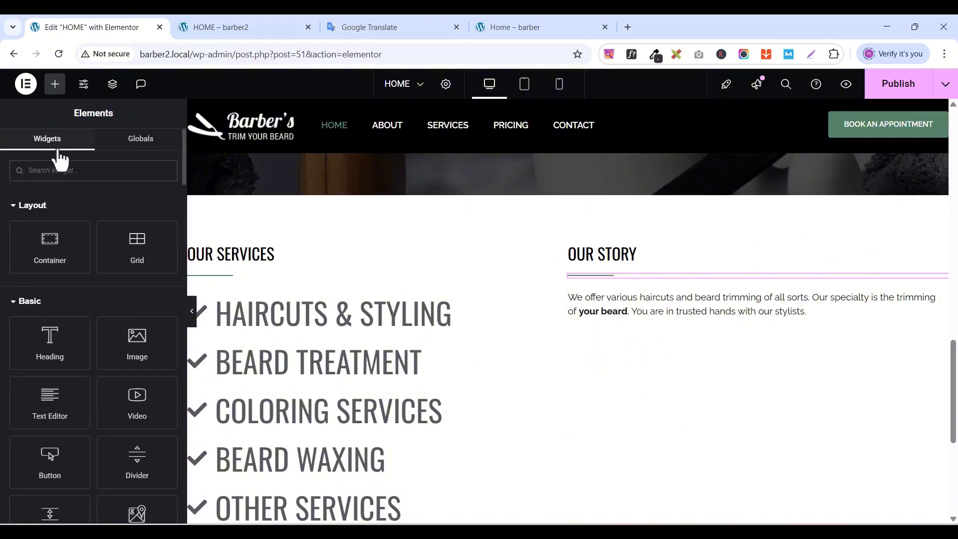
drag(37, 247, 685, 318)
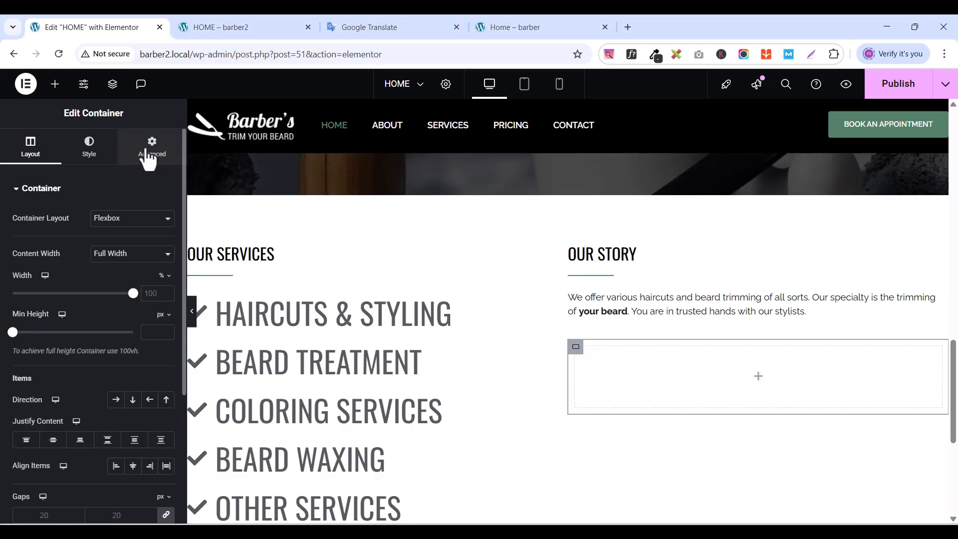
click(149, 158)
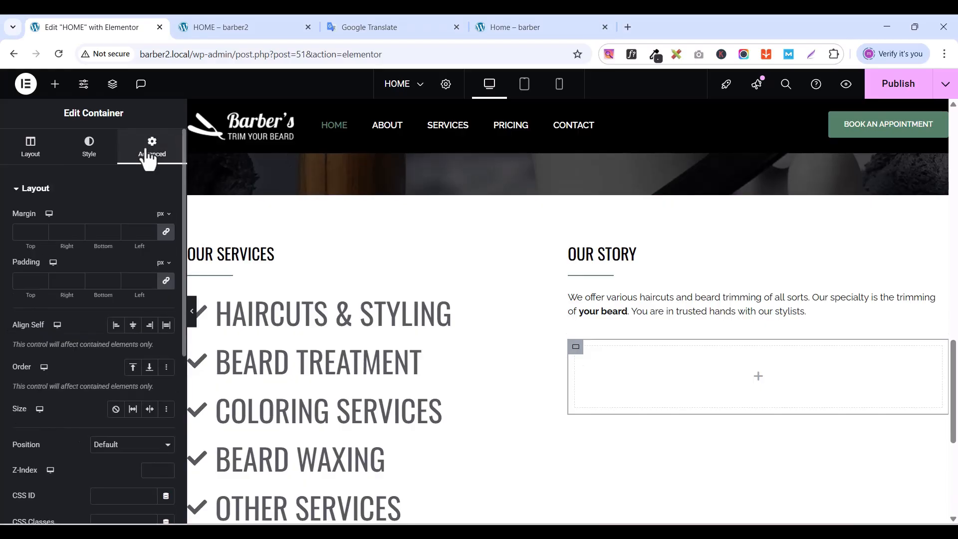
click(167, 281)
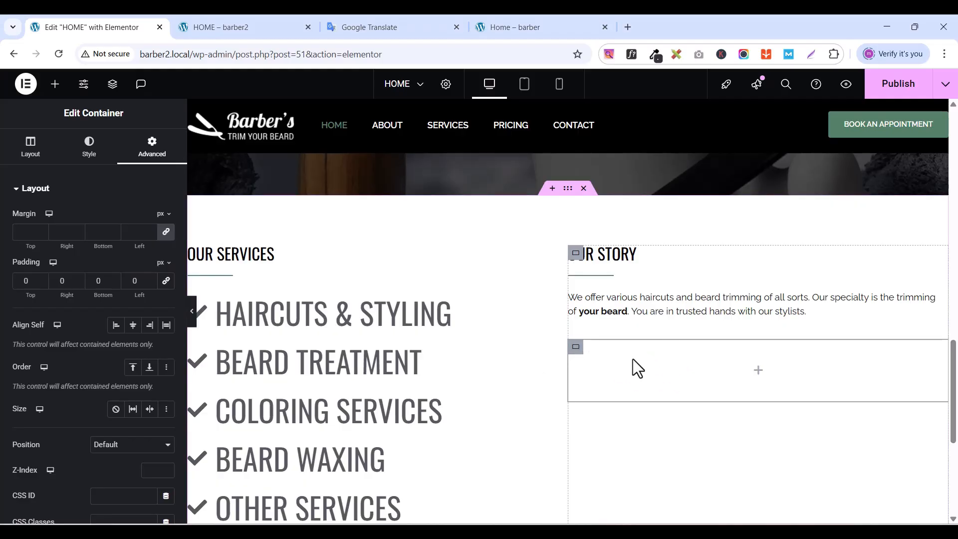
- Rename the new container below the Our Story paragraph as OUR STORY BOX B in the page structure and keep it selected
click(107, 91)
scroll(935, 234, down, 2)
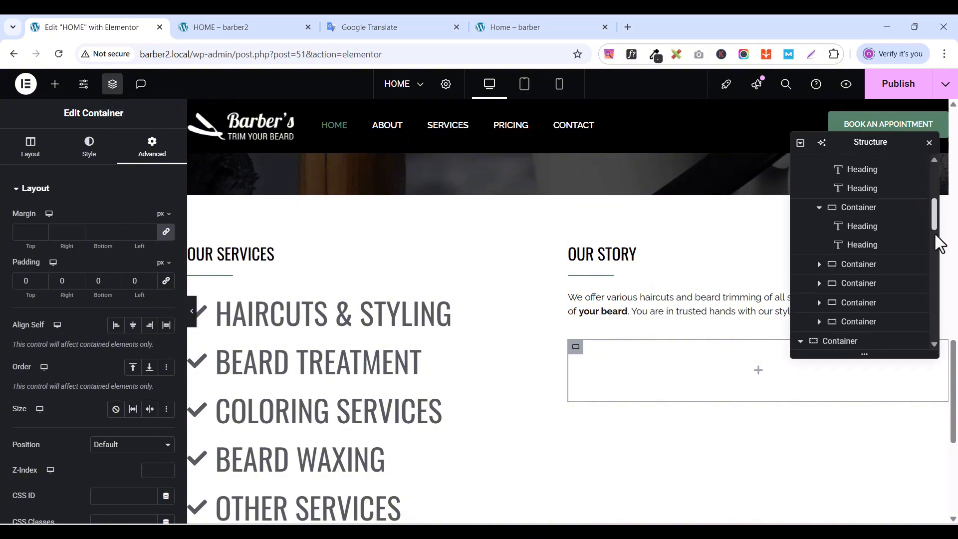
drag(936, 235, 940, 351)
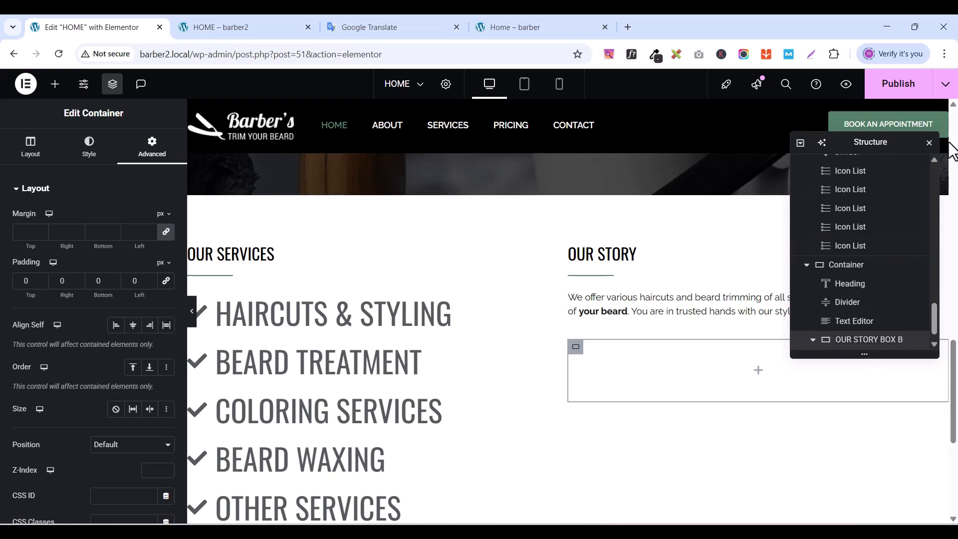
double_click(869, 340)
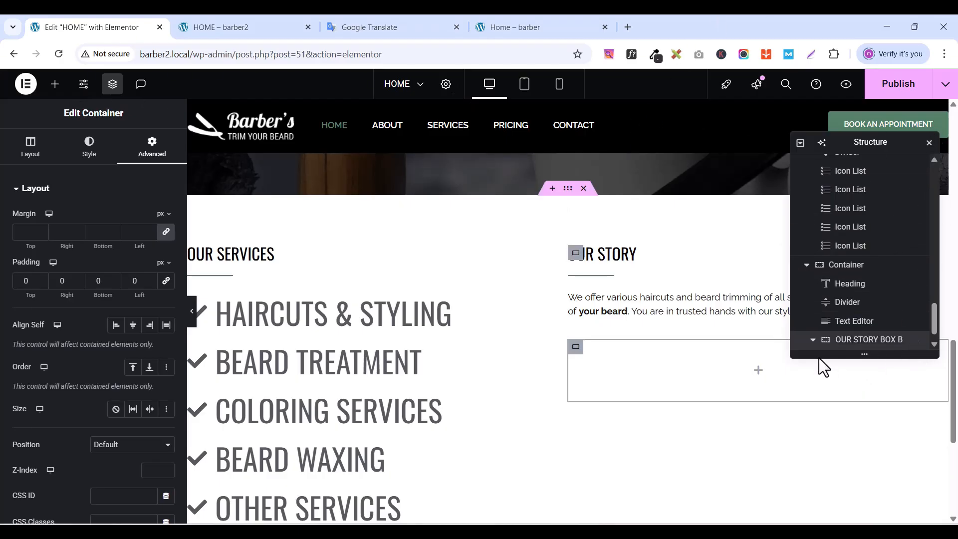
click(853, 322)
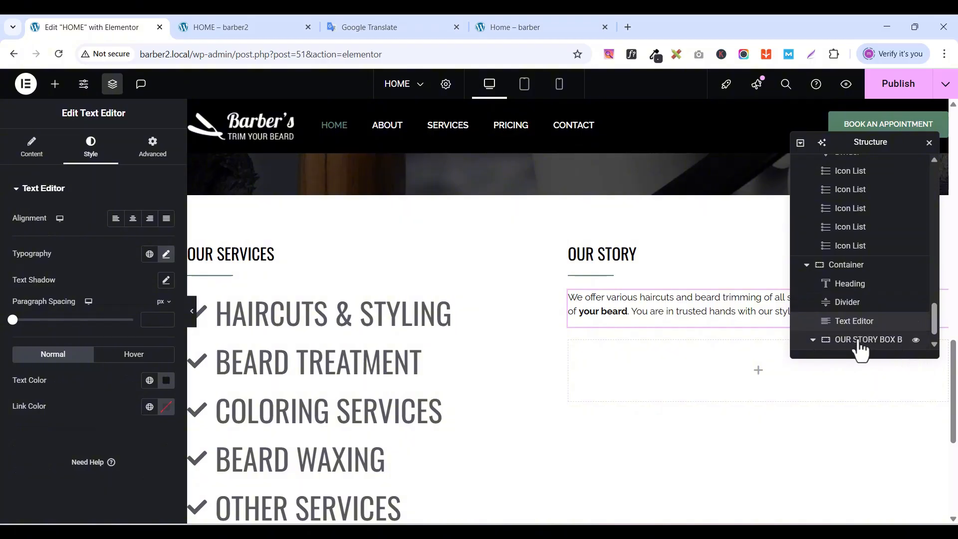
click(860, 343)
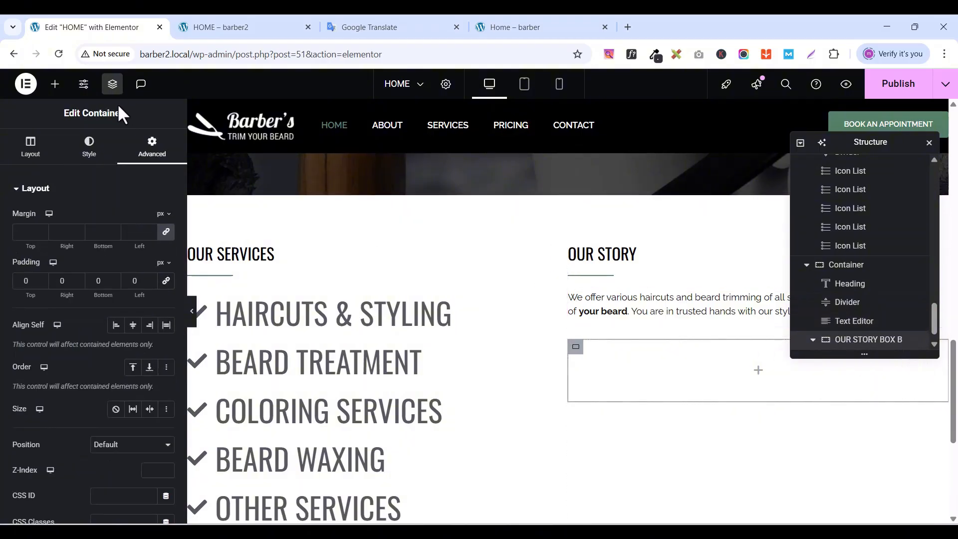
click(113, 85)
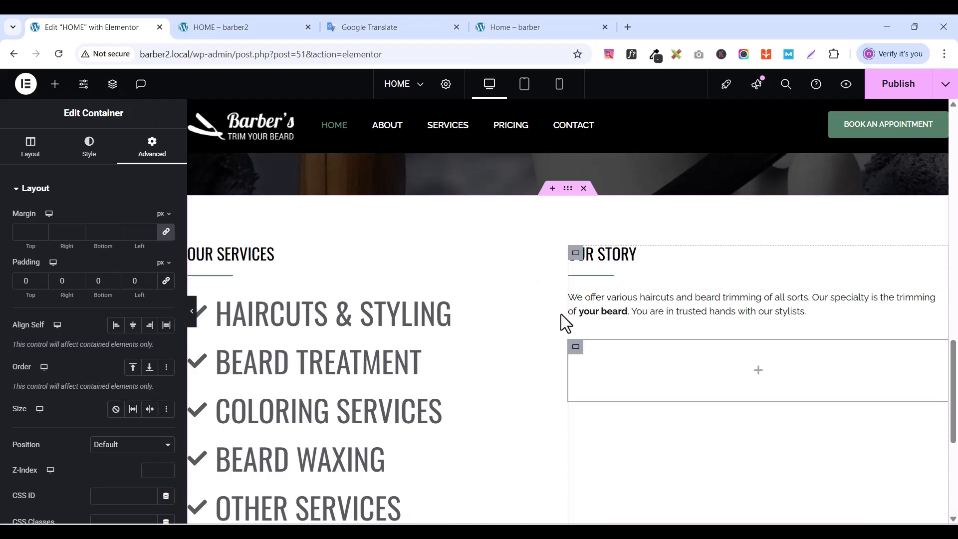
- Add a container inside OUR STORY BOX B and duplicate it to get two inner containers
click(56, 85)
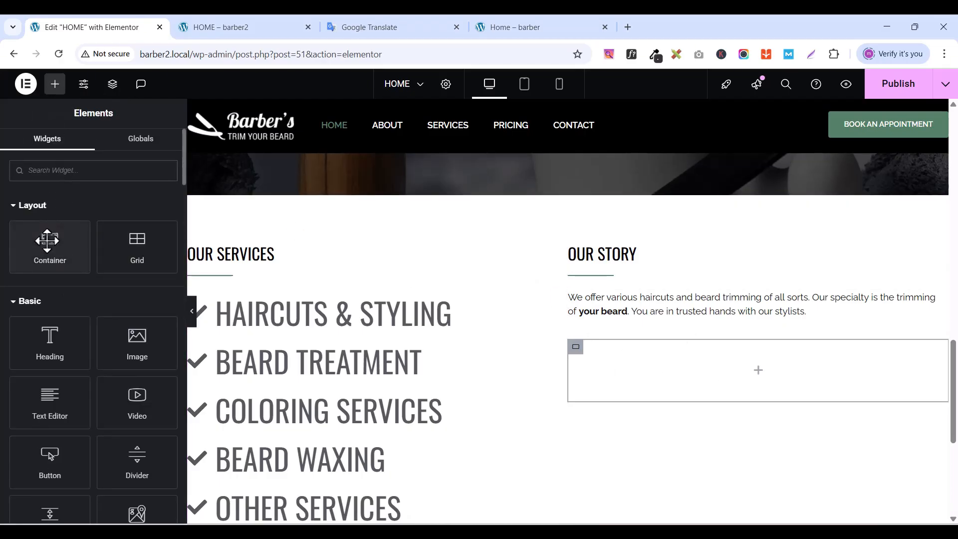
drag(48, 240, 653, 368)
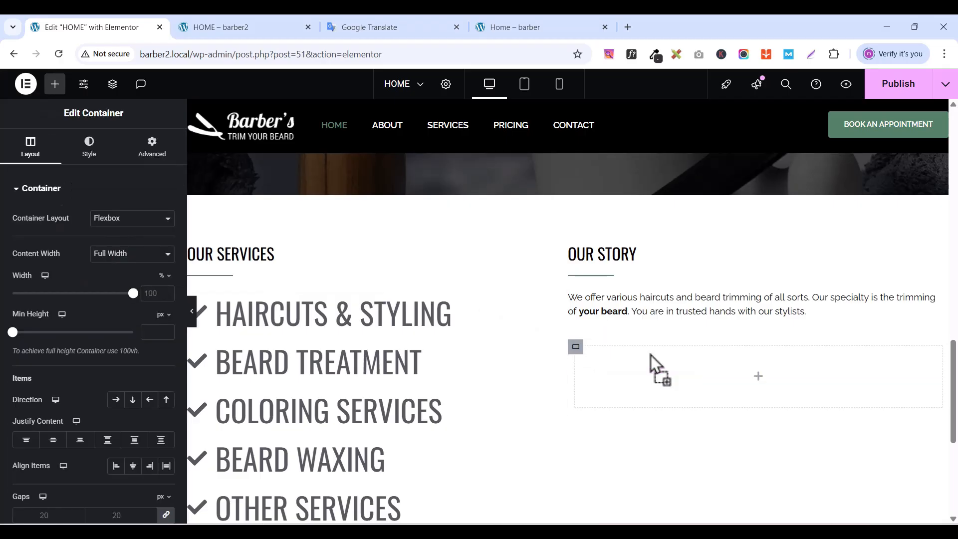
right_click(575, 350)
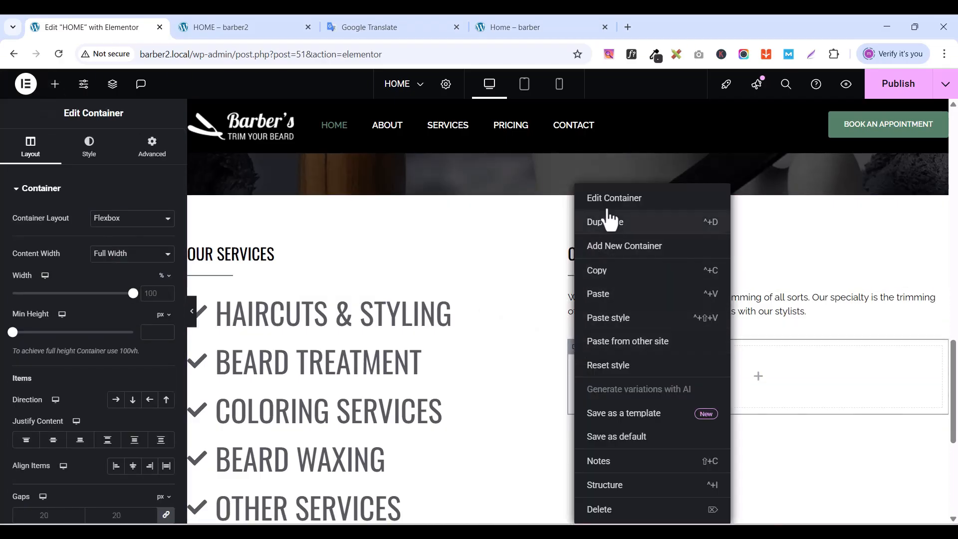
click(625, 228)
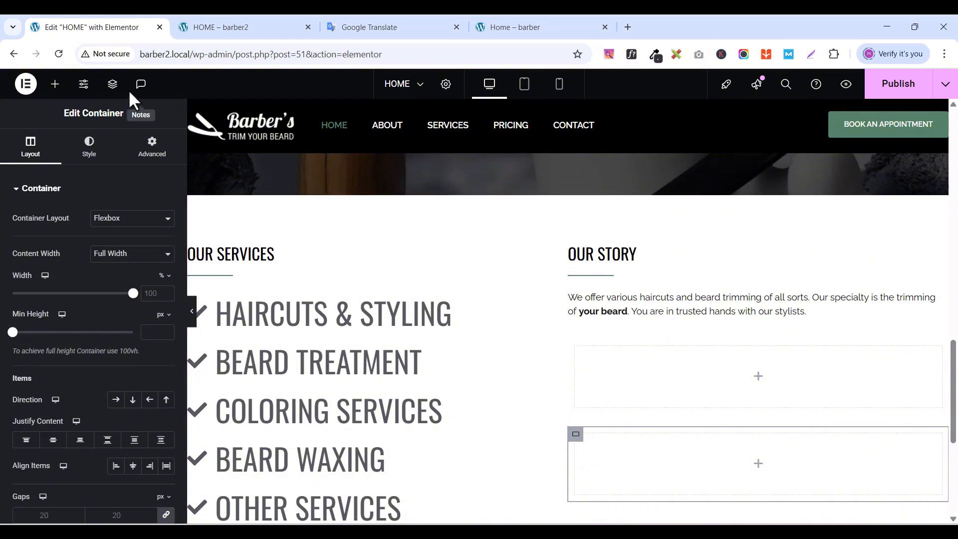
- Set the direction of OUR STORY BOX B to row so its two inner containers sit side by side
click(114, 87)
scroll(879, 299, down, 1)
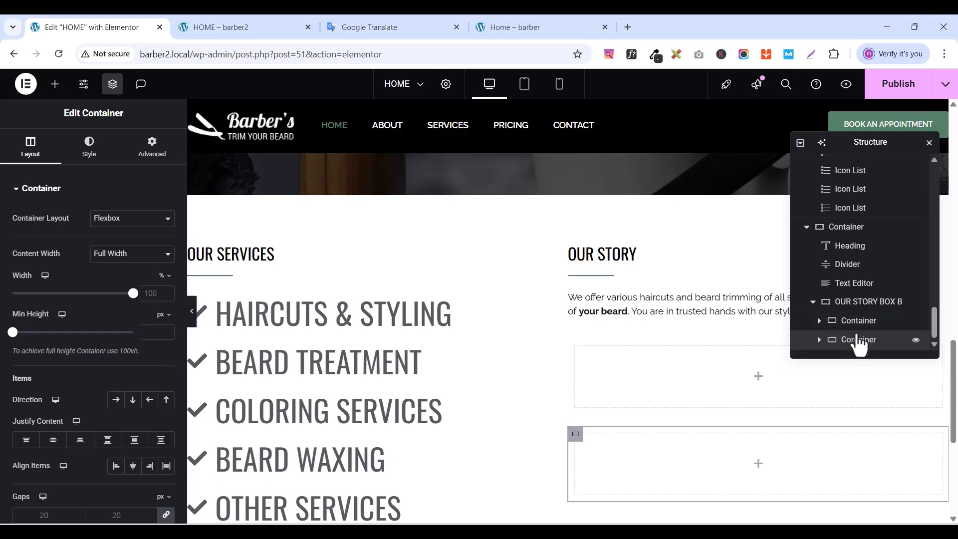
click(852, 303)
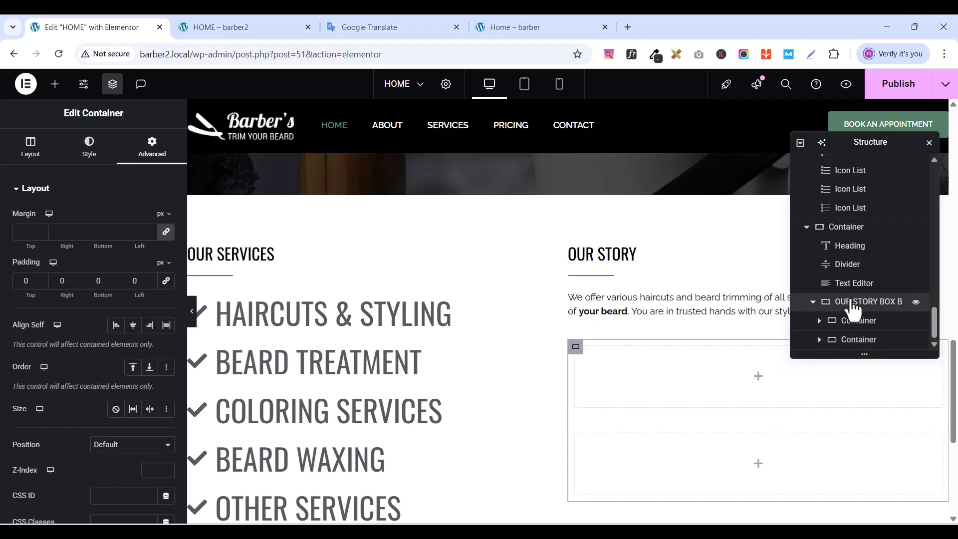
click(32, 145)
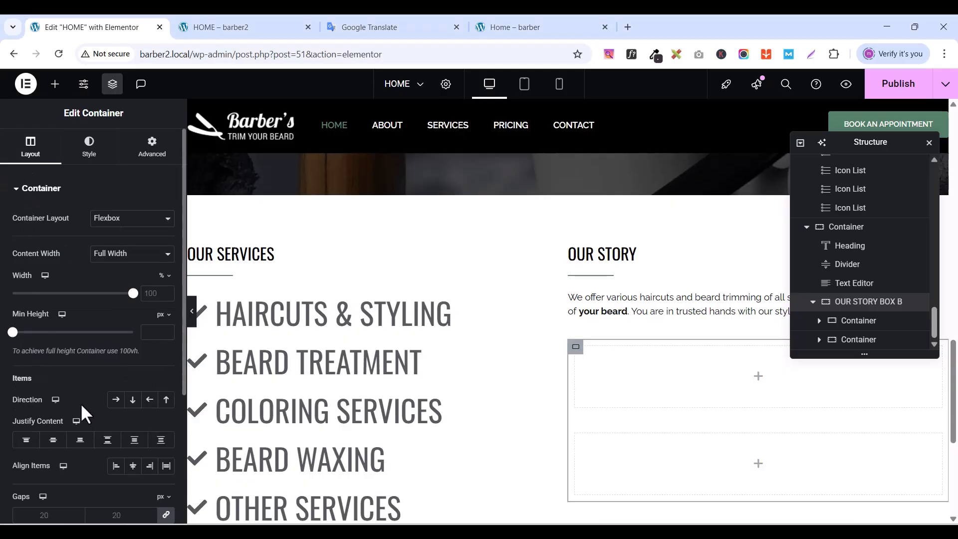
click(116, 401)
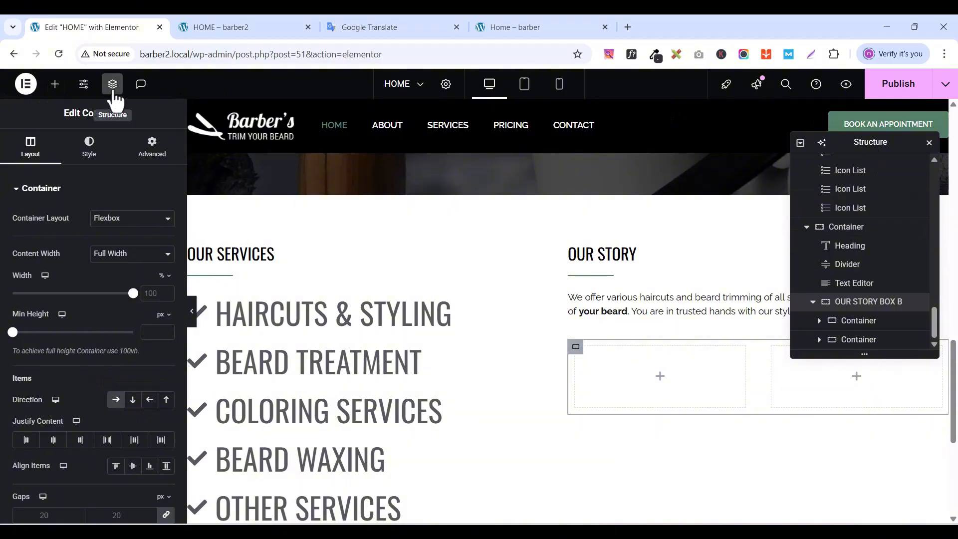
click(114, 89)
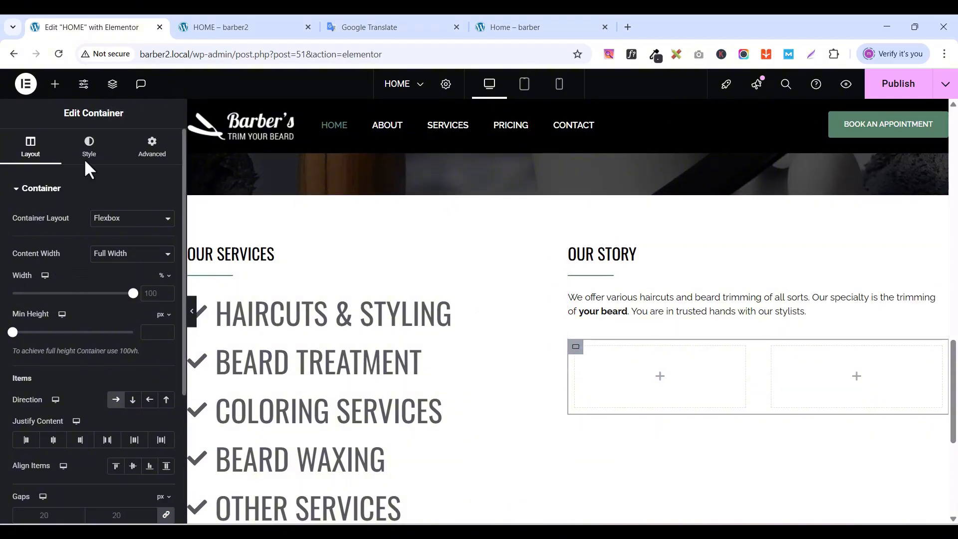
- Set the padding of both inner containers in OUR STORY BOX B to 0 on all sides
click(152, 150)
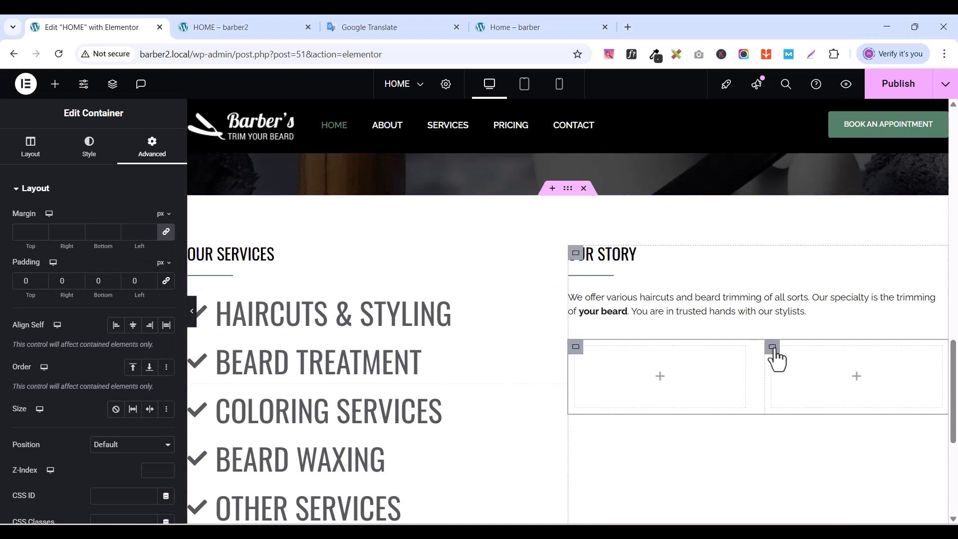
click(774, 348)
click(578, 358)
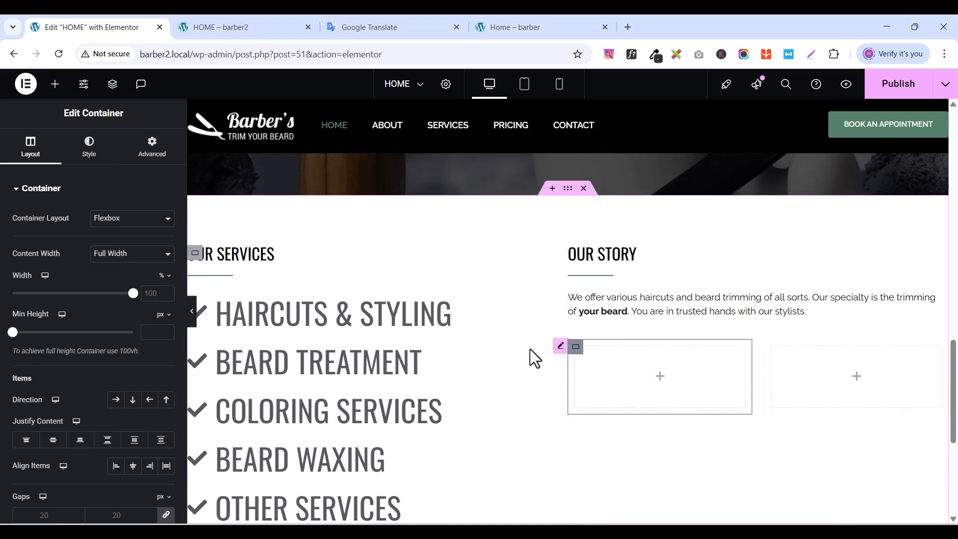
click(152, 150)
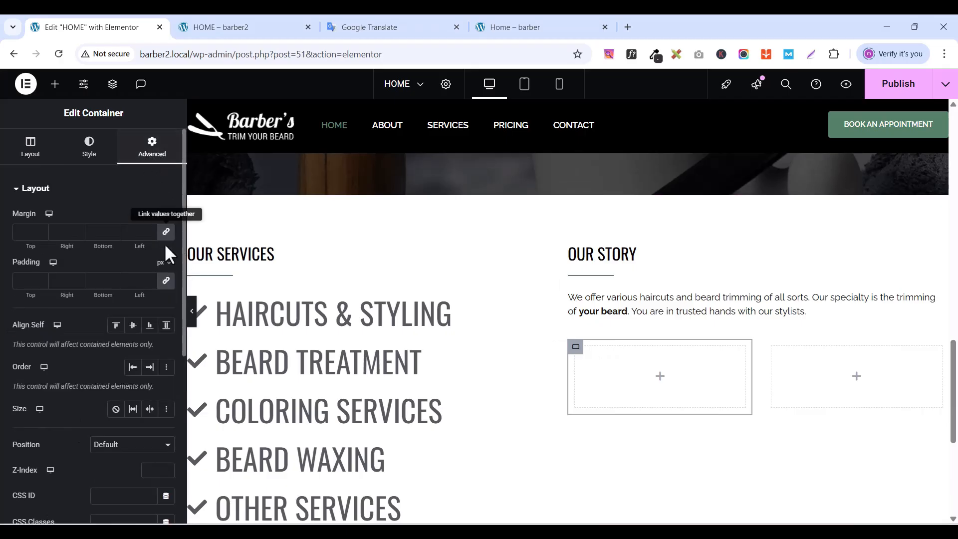
click(166, 281)
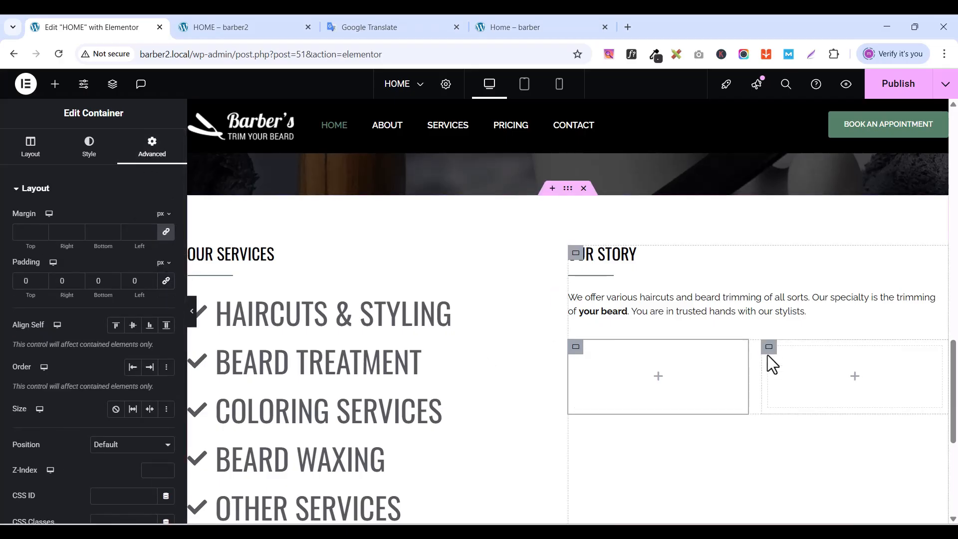
click(773, 352)
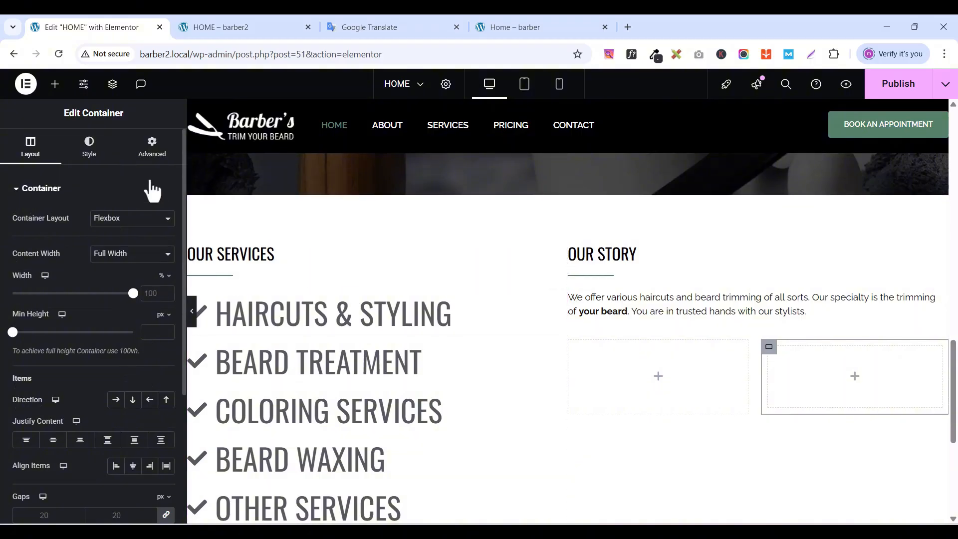
click(153, 149)
click(166, 280)
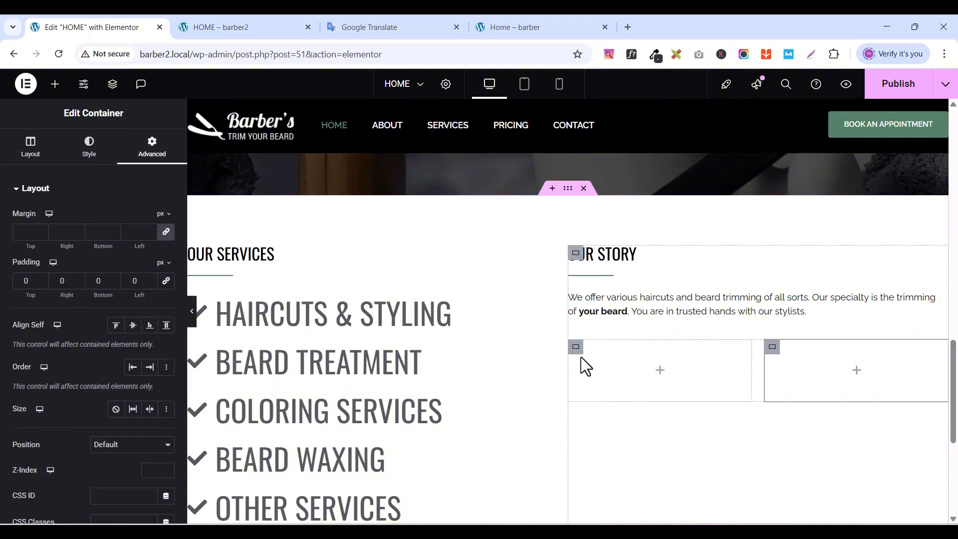
- Set the left inner container's width to 380 px and its minimum height to 210 px
click(577, 353)
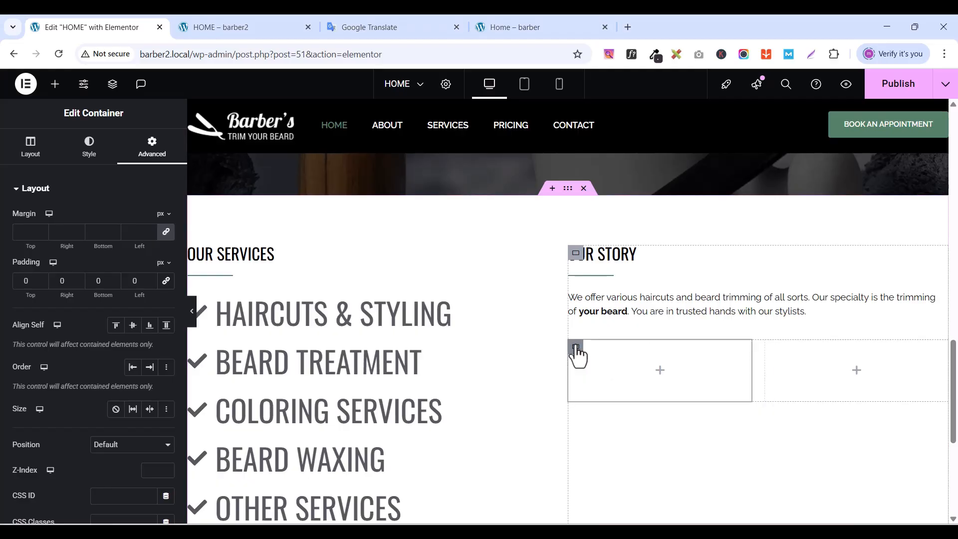
click(31, 146)
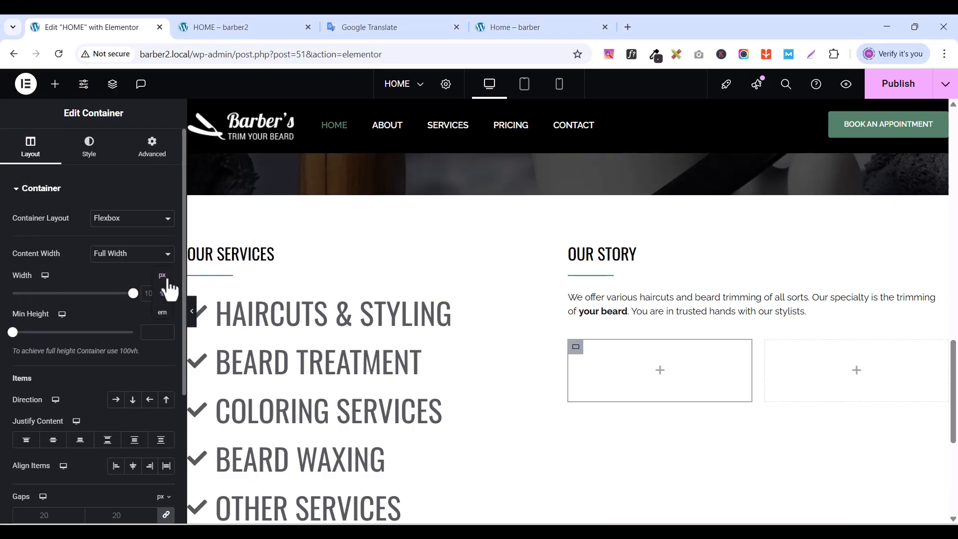
click(162, 277)
text(380)
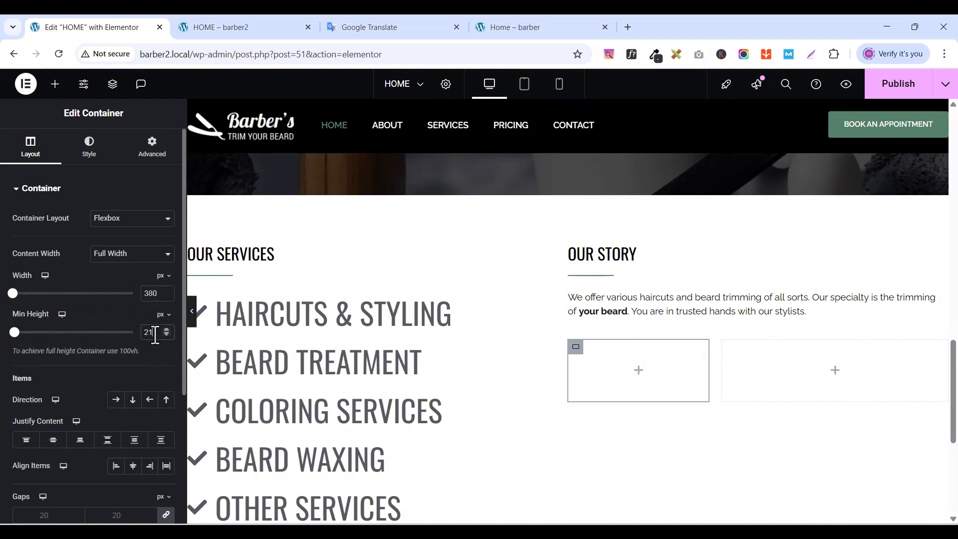
click(155, 336)
text(210)
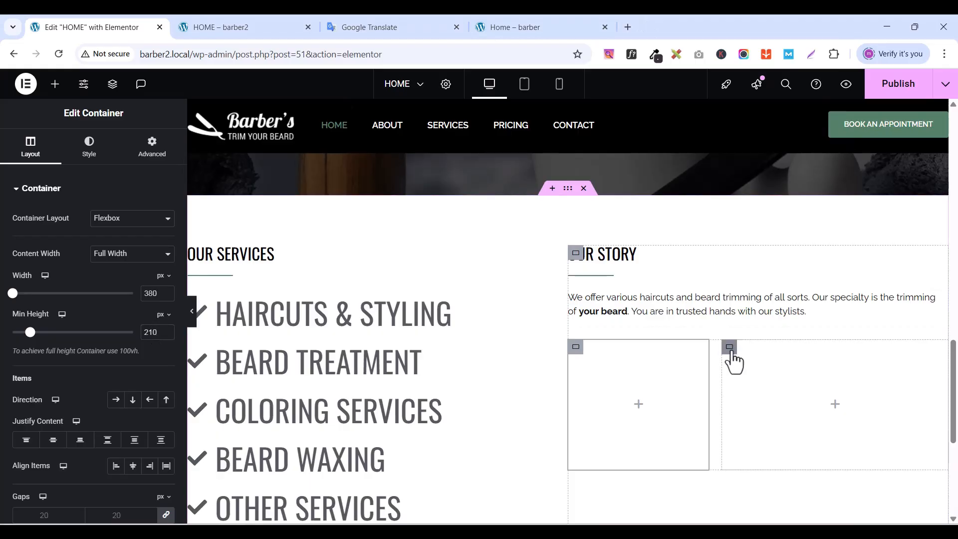
- Set the right inner container's width to 180 px and its minimum height to 210 px
click(730, 350)
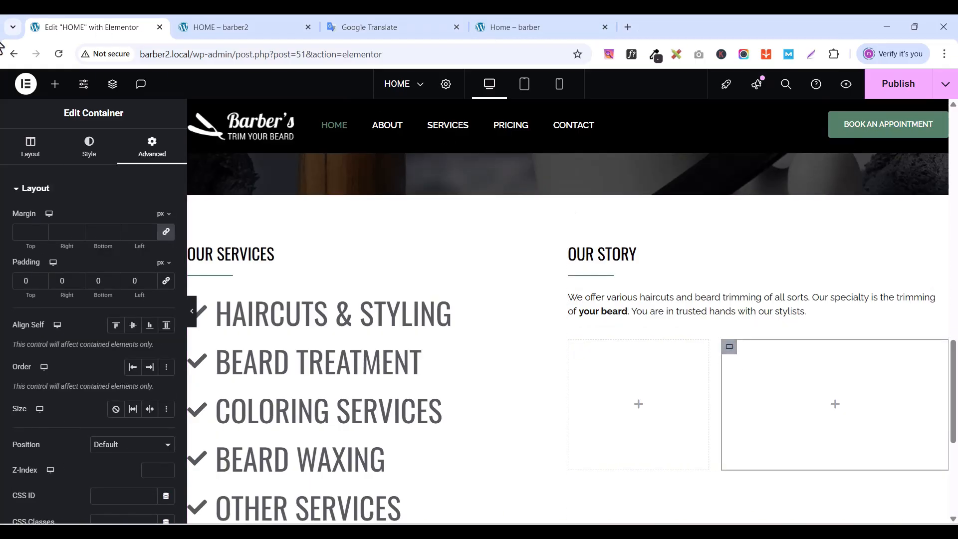
click(31, 150)
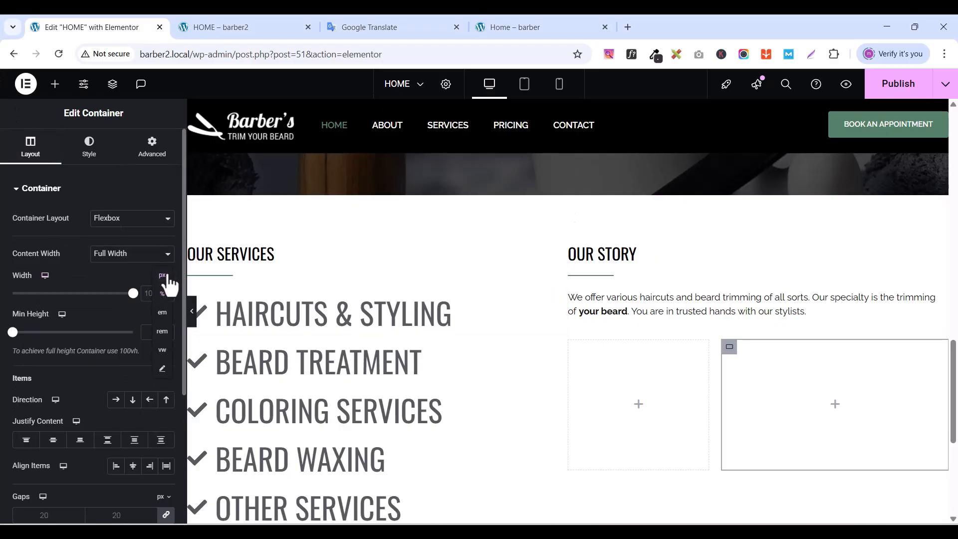
click(162, 276)
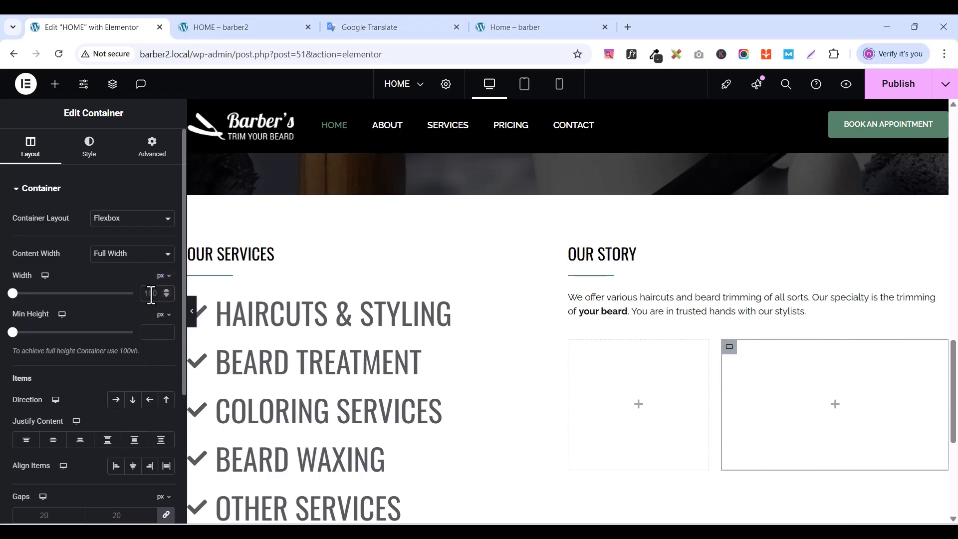
click(151, 295)
text(180)
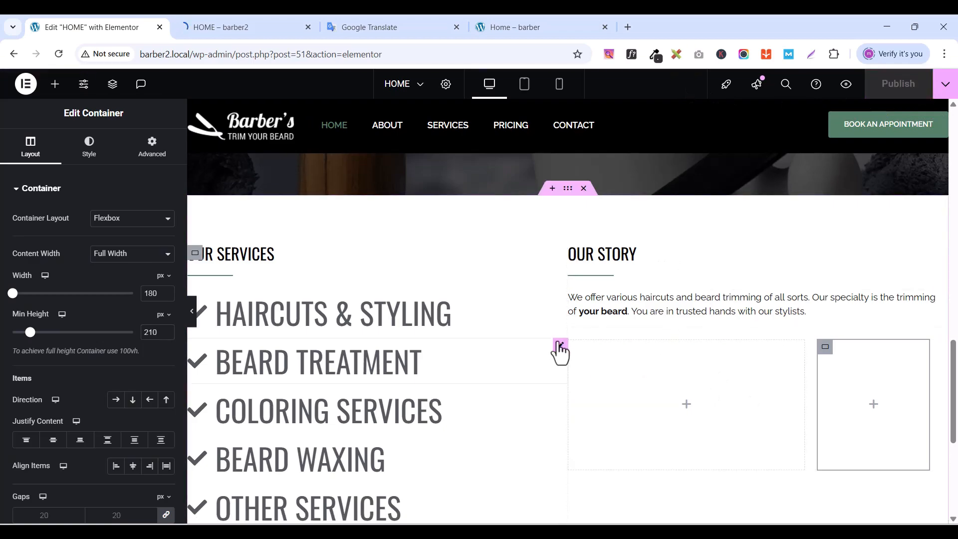
- Check the Our Story images on the reference page and set barber-small-image-1.jpg as the left inner container's classic background image
click(524, 30)
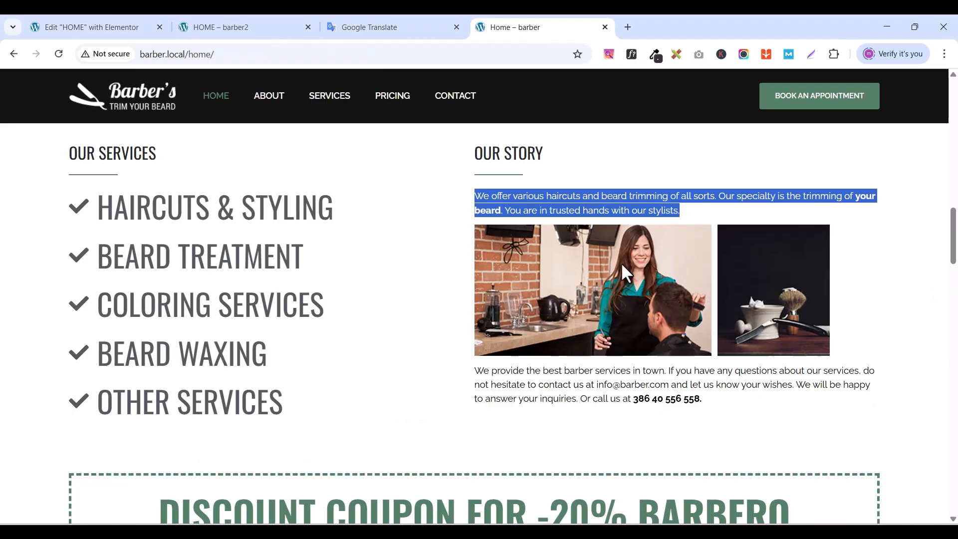
click(95, 30)
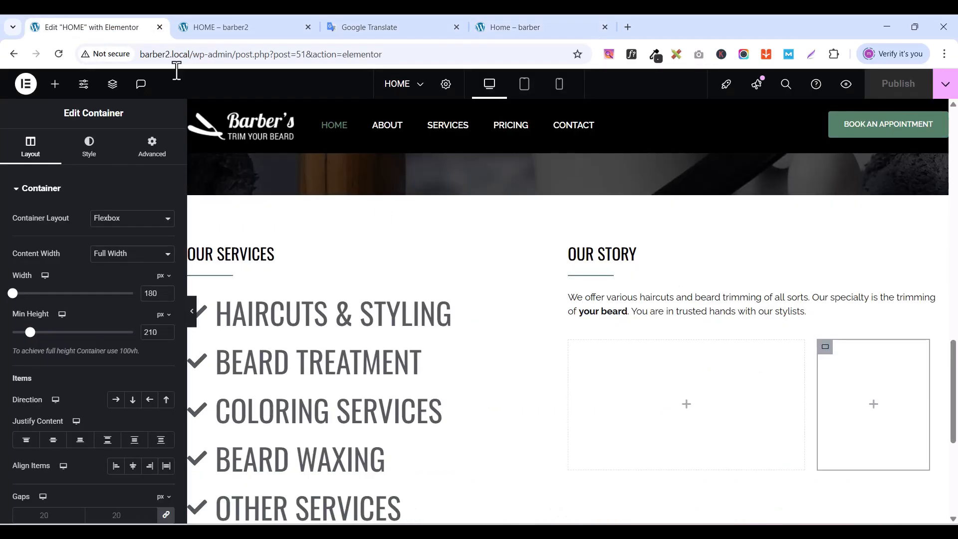
click(578, 357)
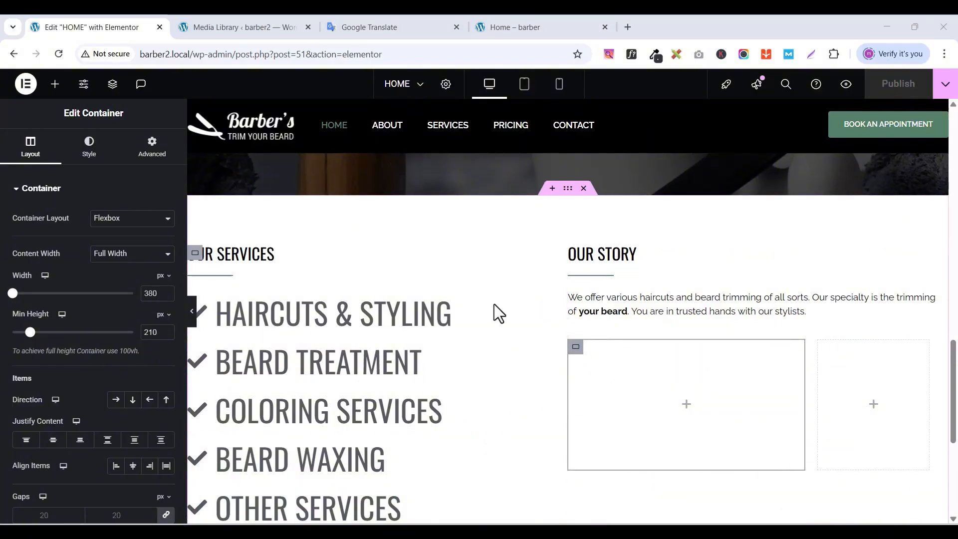
click(95, 157)
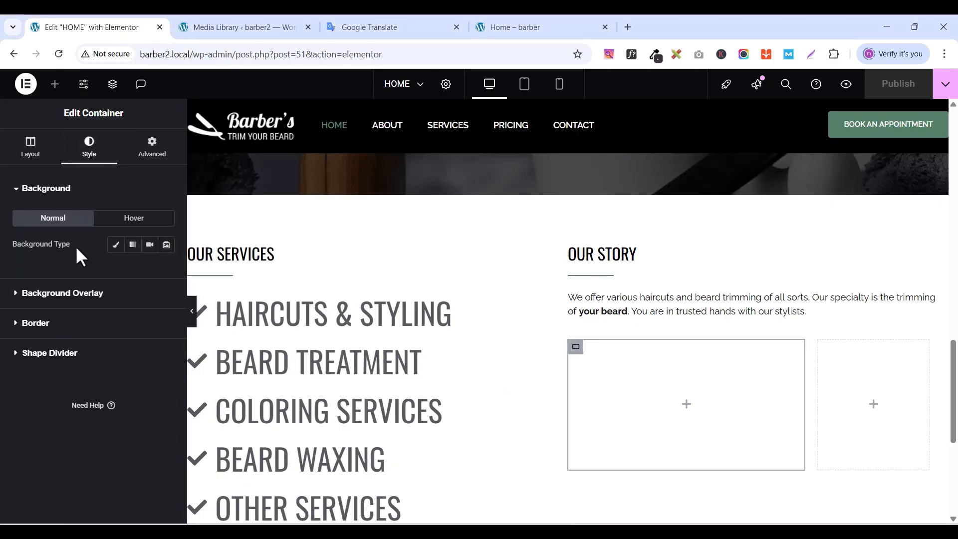
click(115, 246)
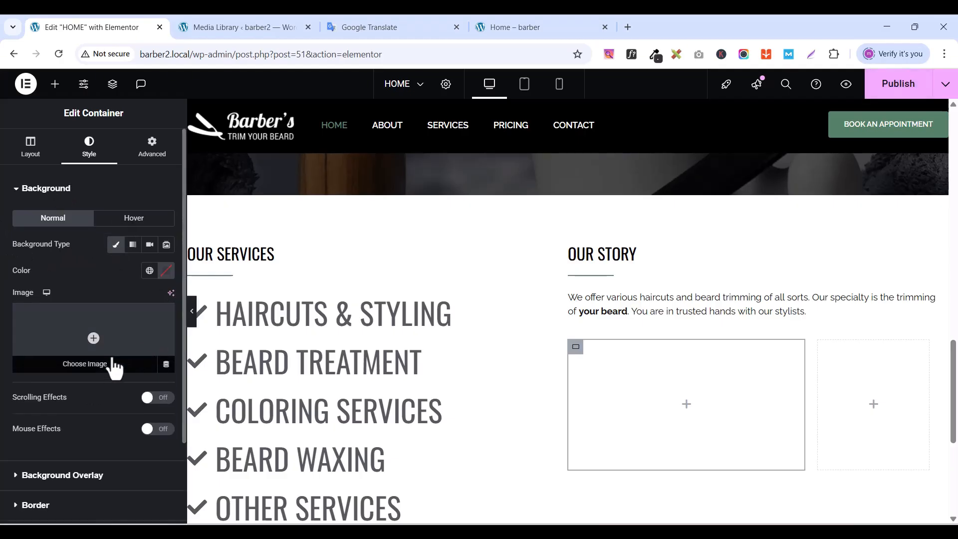
click(99, 372)
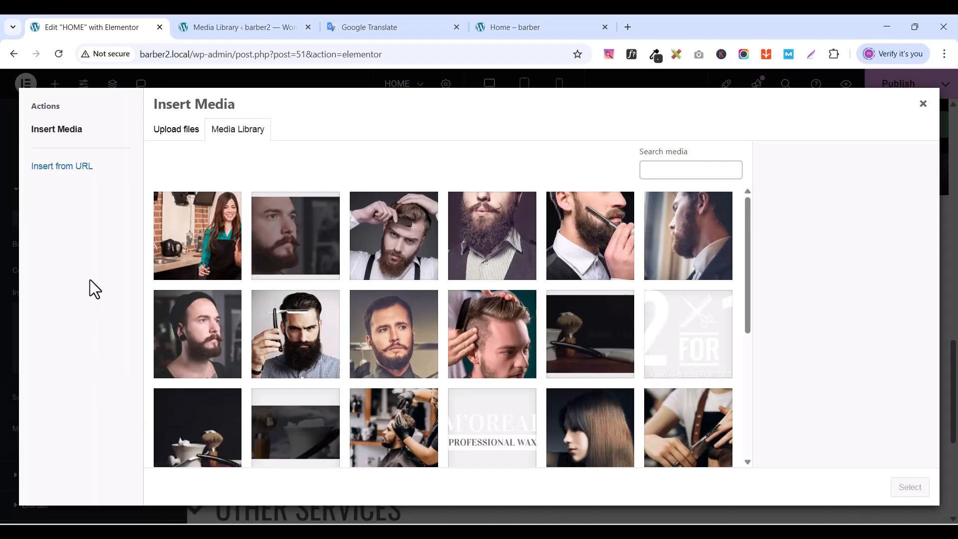
click(212, 222)
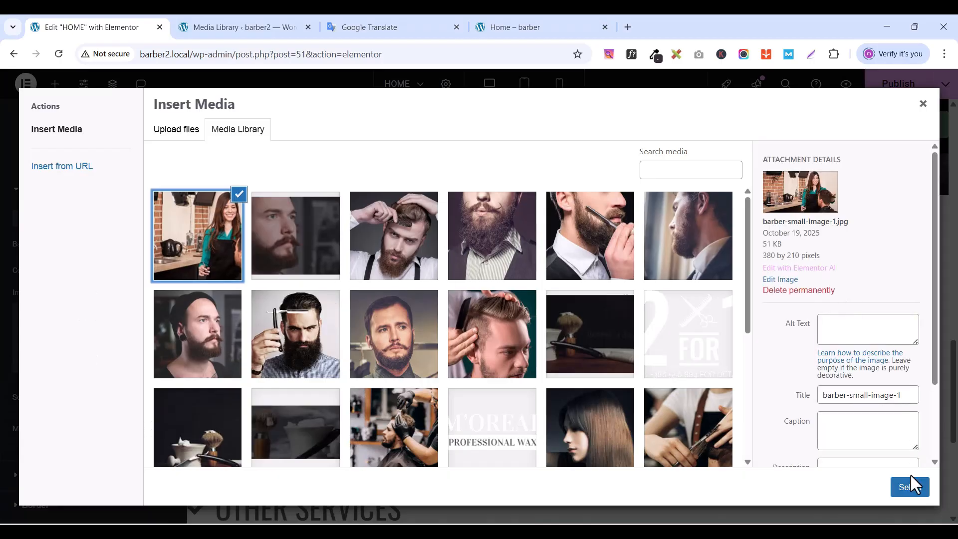
click(908, 491)
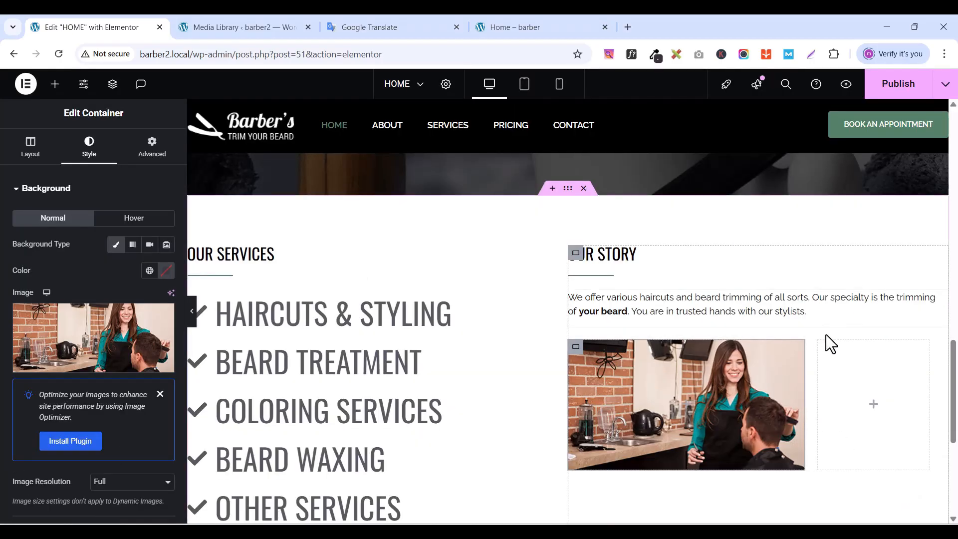
- Set barber-small-image-3.jpg from the media library as the classic background image of the right inner container under Our Story
click(825, 348)
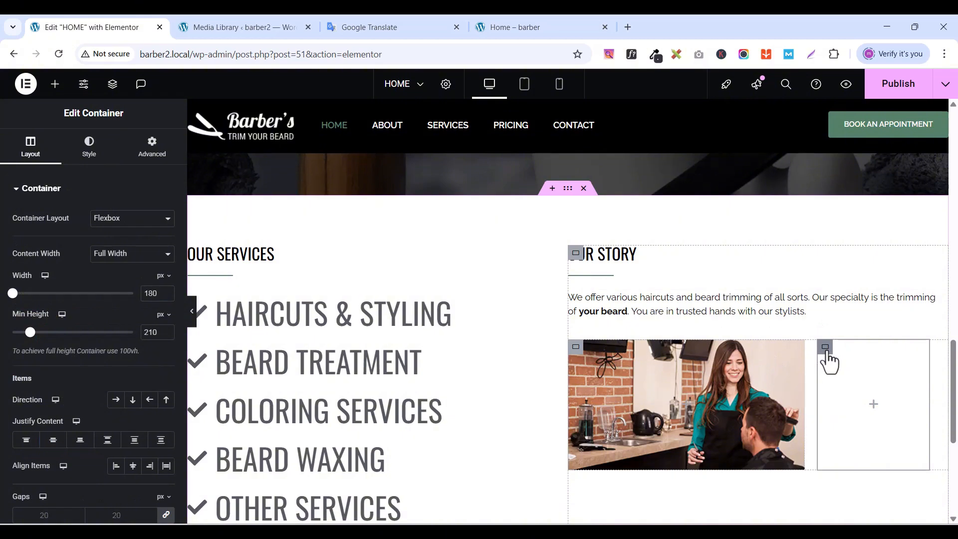
click(90, 148)
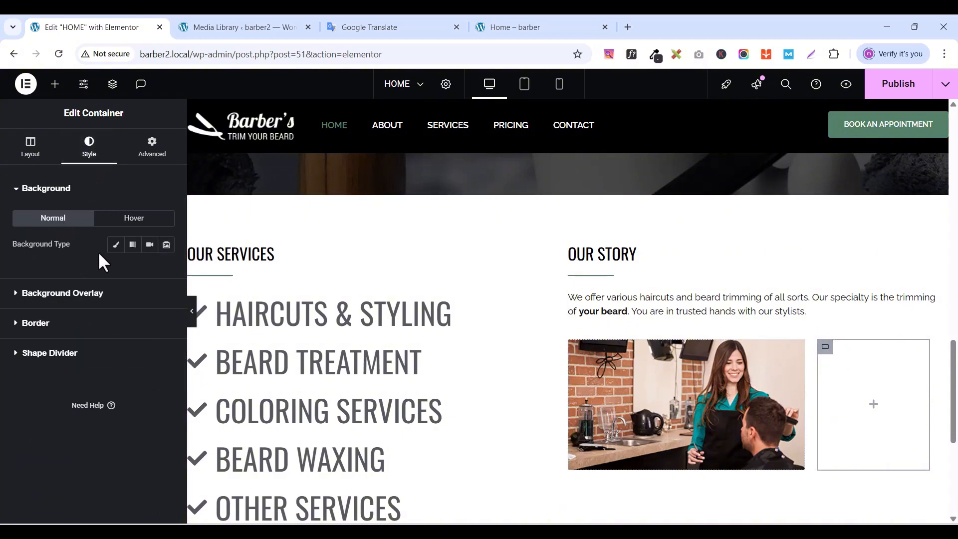
click(111, 245)
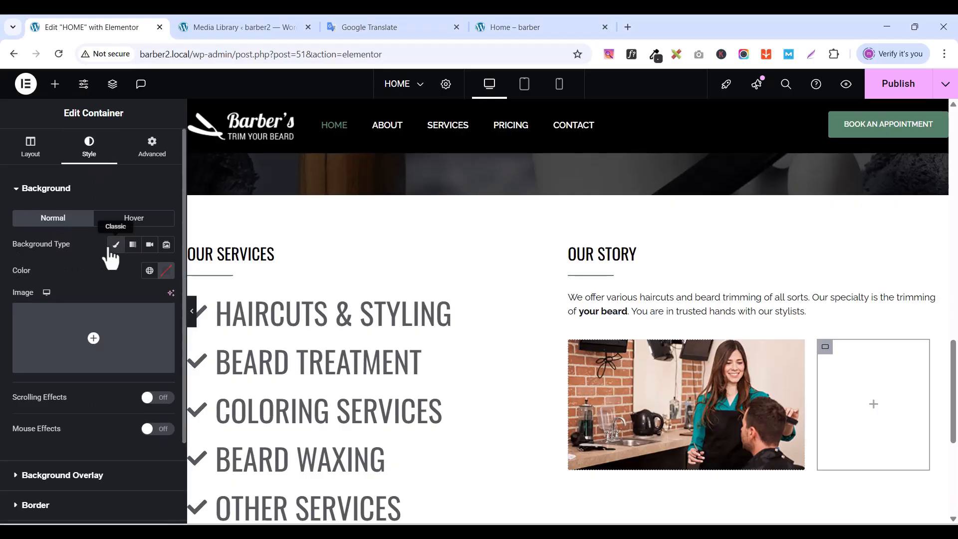
click(83, 367)
scroll(434, 291, down, 2)
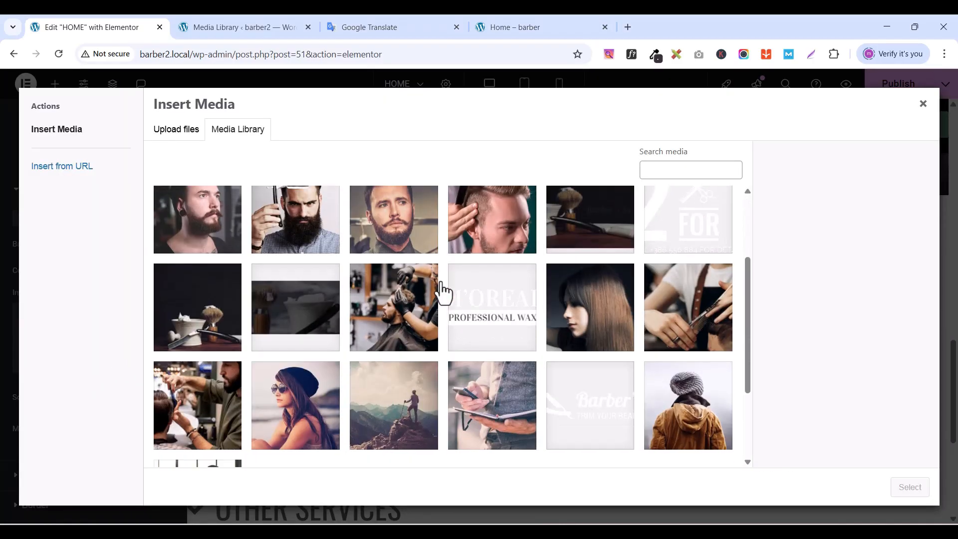
click(215, 307)
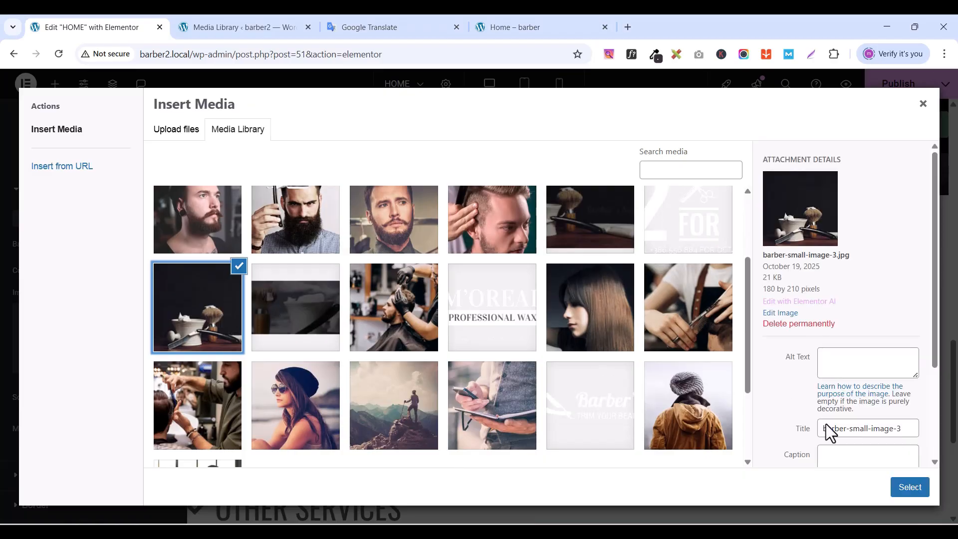
click(907, 491)
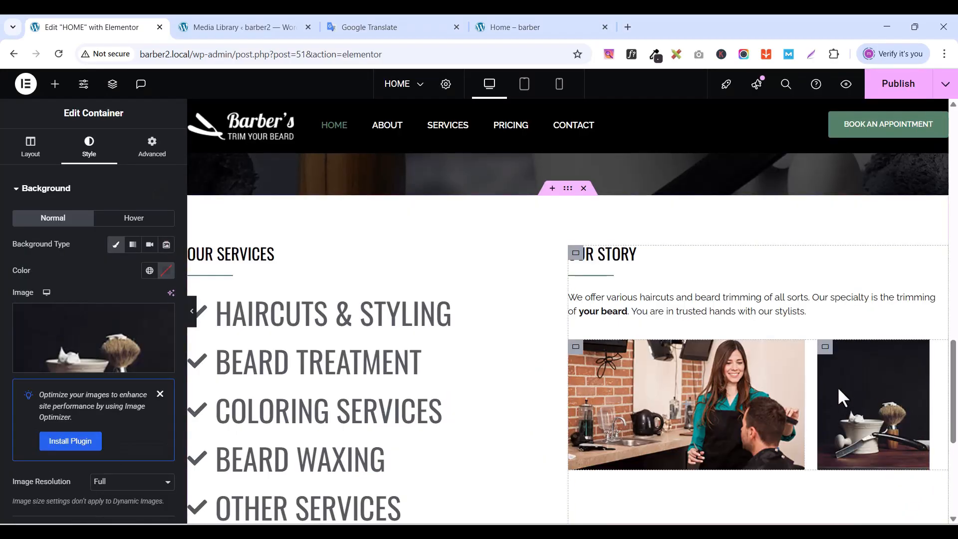
- Copy the Our Story paragraph and paste the duplicate below the two image containers
scroll(732, 373, down, 1)
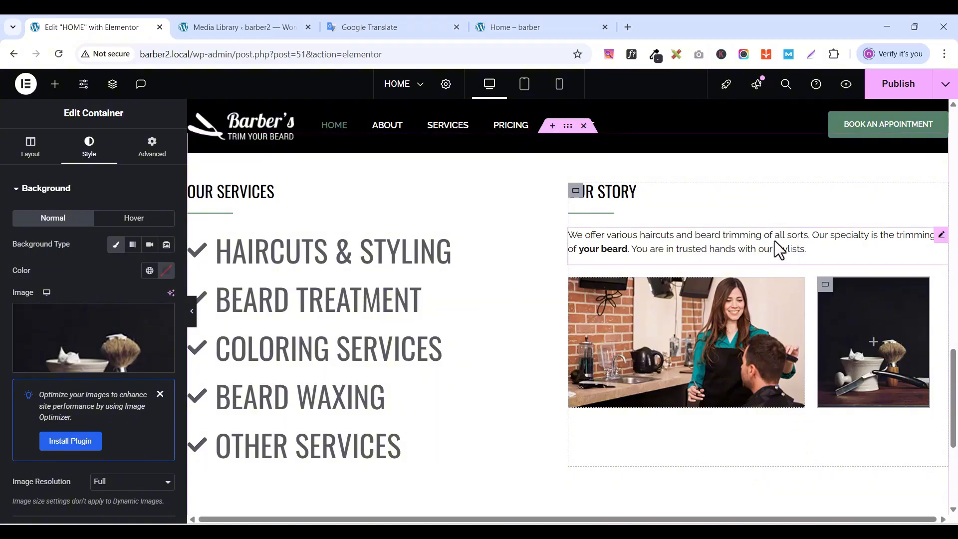
right_click(941, 236)
click(824, 294)
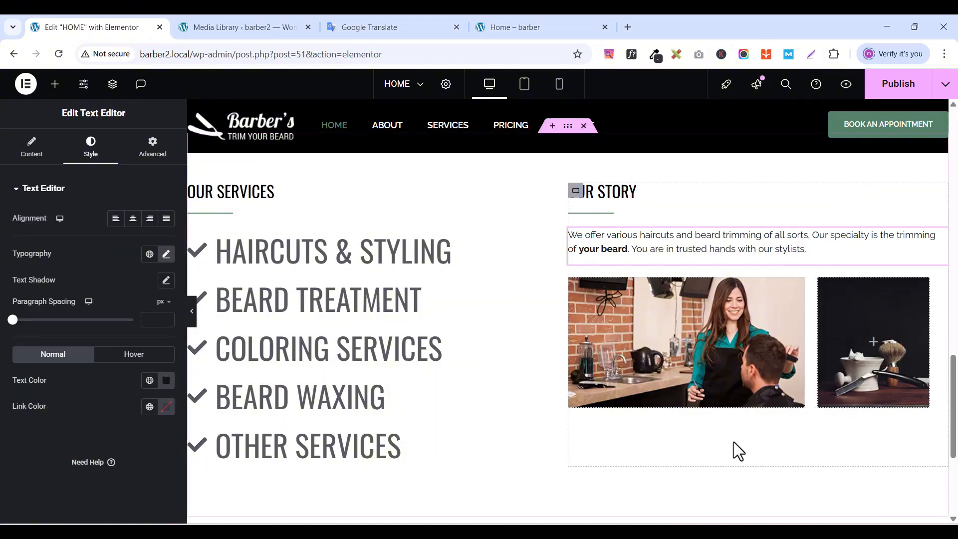
right_click(727, 445)
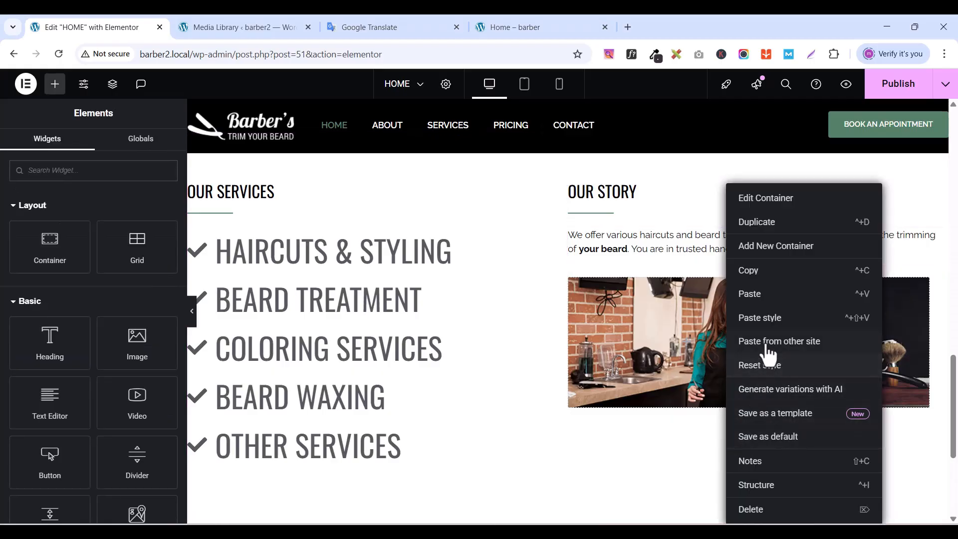
click(759, 297)
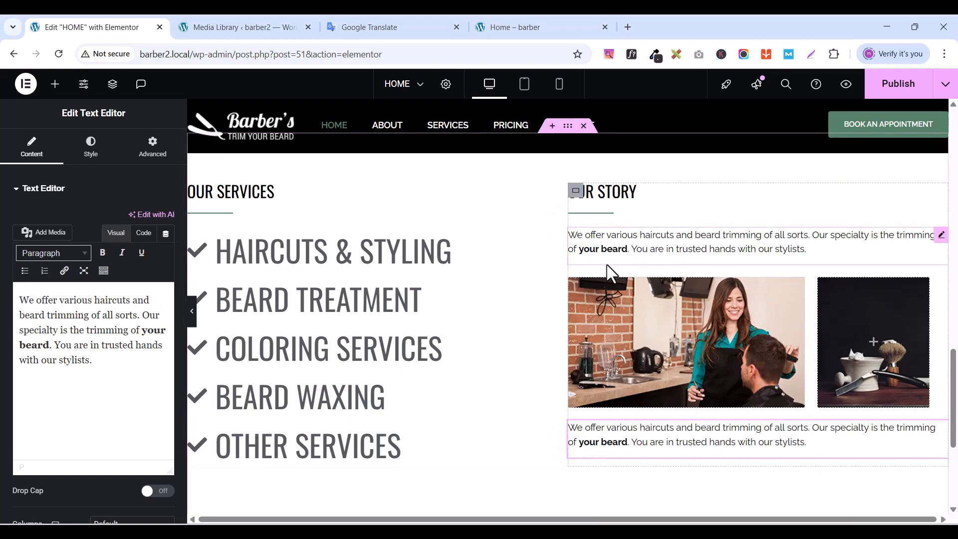
- Set the column and row gaps of the OUR STORY BOX B container to 10 px
click(575, 288)
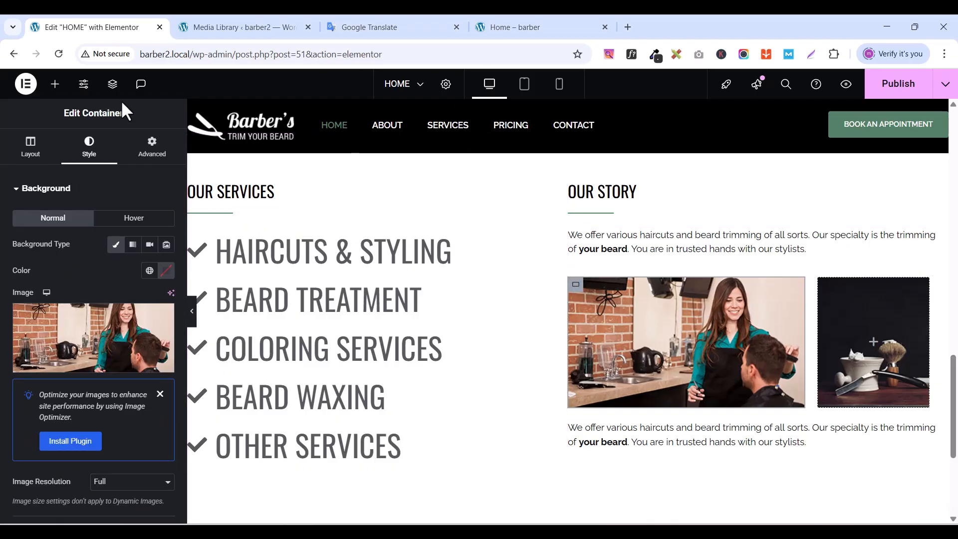
click(113, 84)
scroll(861, 265, down, 10)
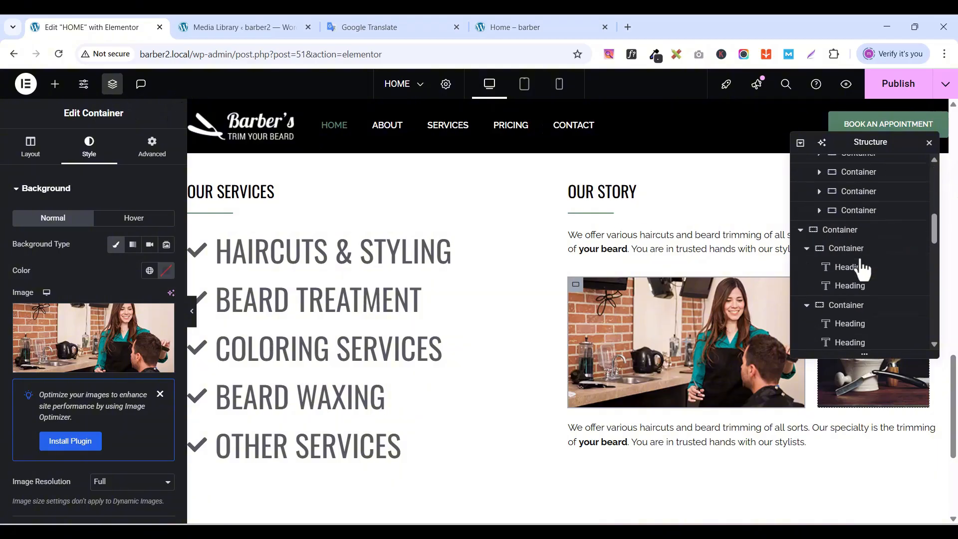
click(866, 286)
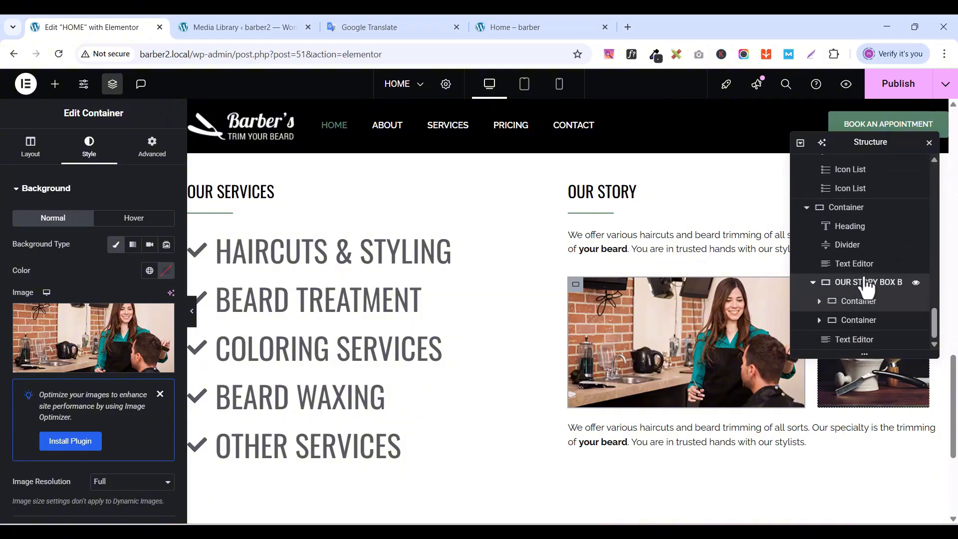
click(29, 146)
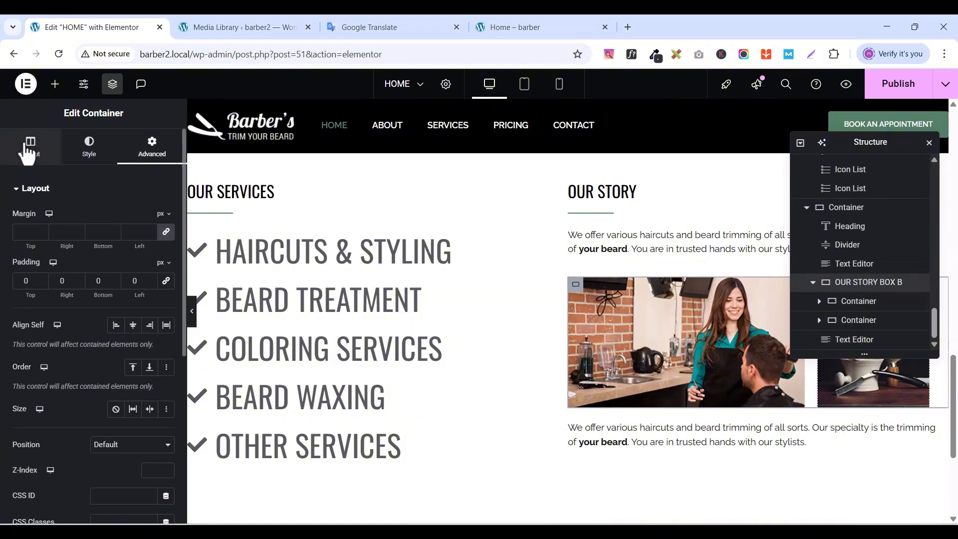
scroll(41, 397, down, 1)
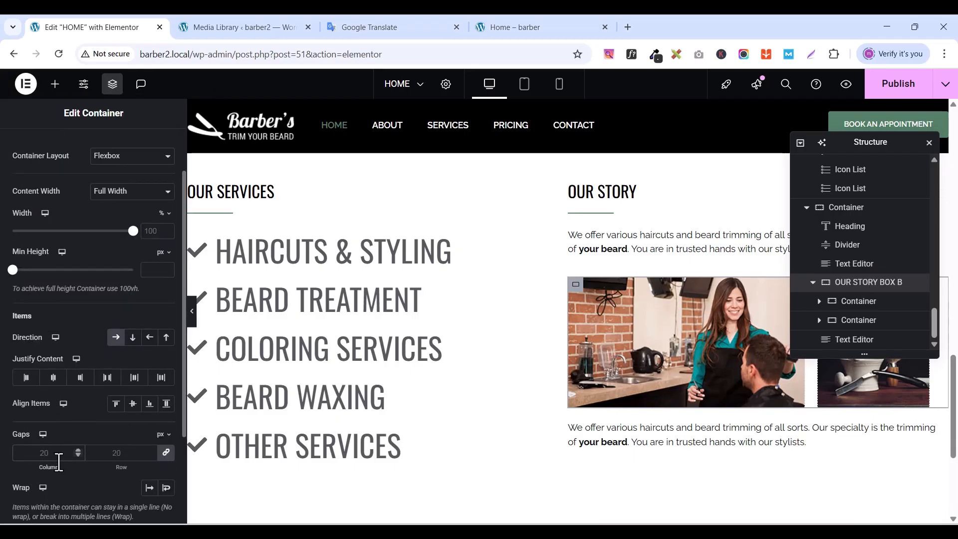
text(10)
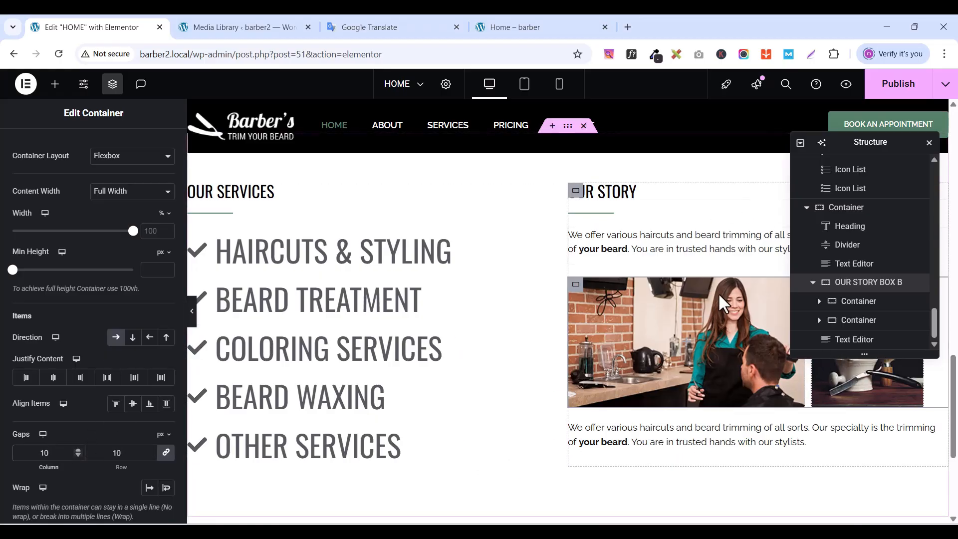
click(112, 84)
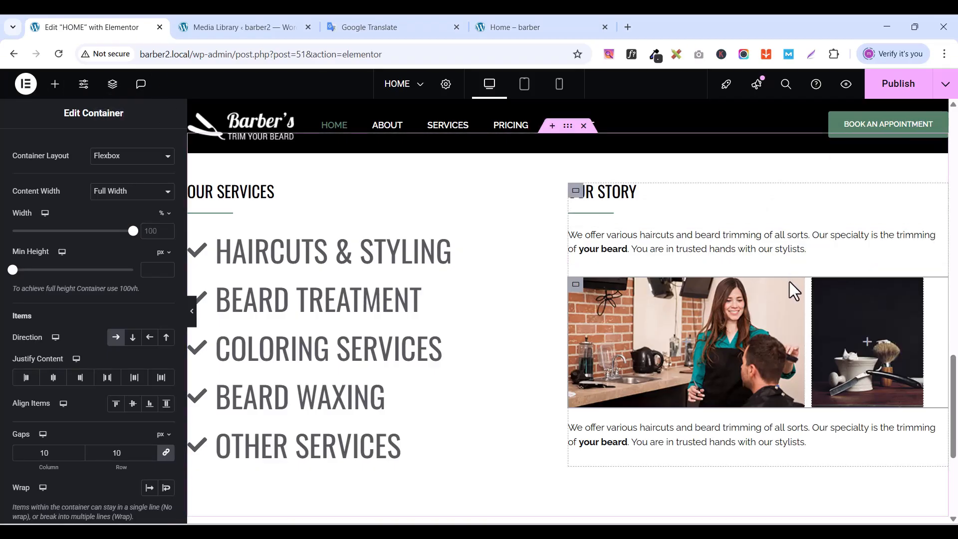
- Unlink the margins of OUR STORY BOX B and set only its top margin to -22 px
click(113, 84)
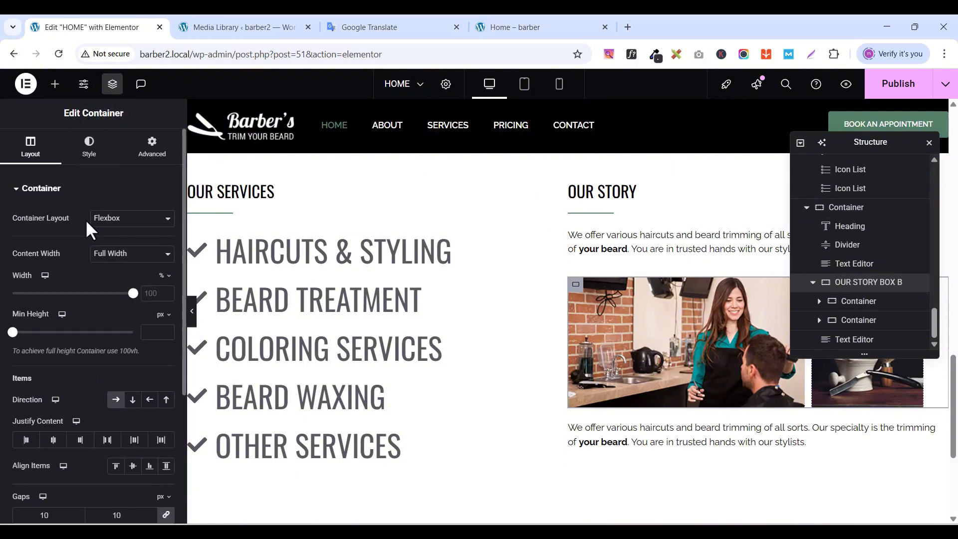
click(157, 152)
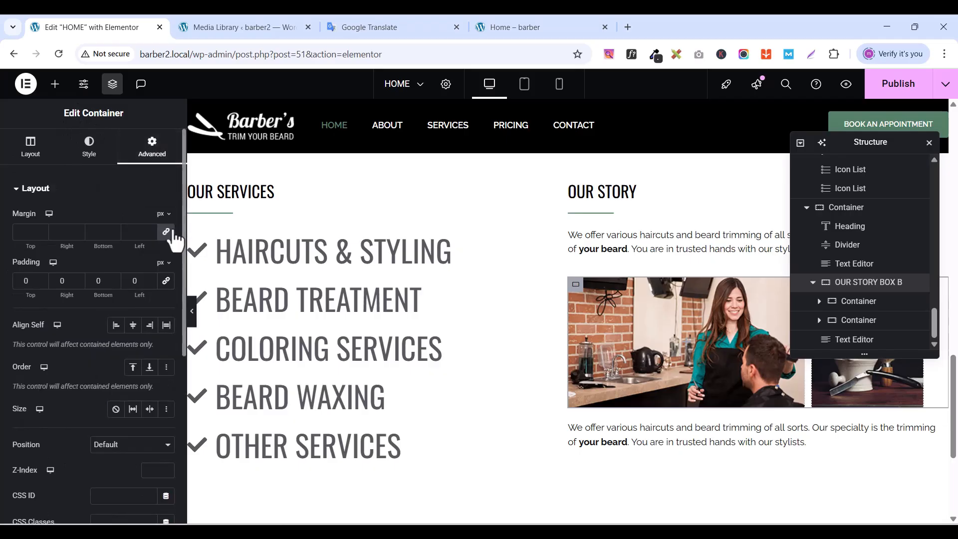
click(41, 235)
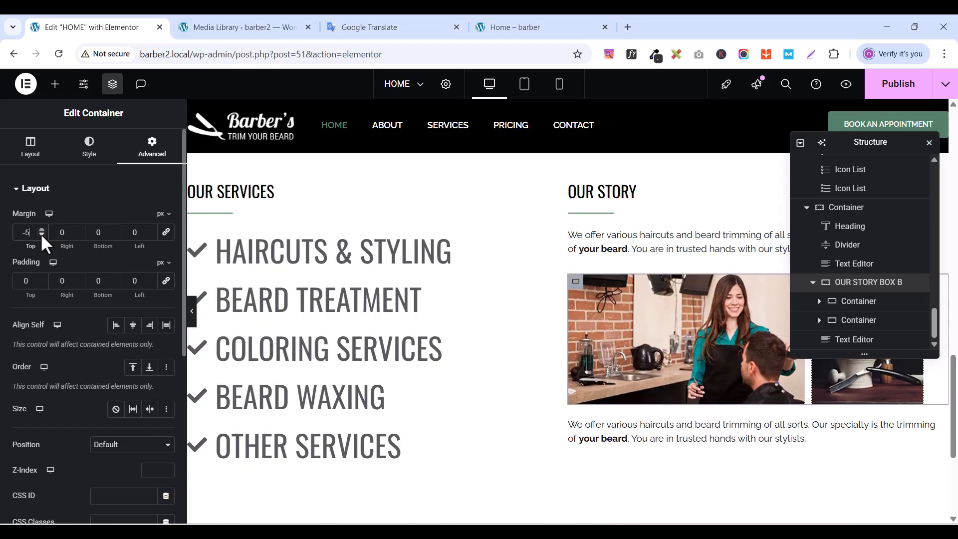
click(41, 234)
click(42, 234)
click(42, 235)
click(41, 235)
click(41, 234)
click(41, 234)
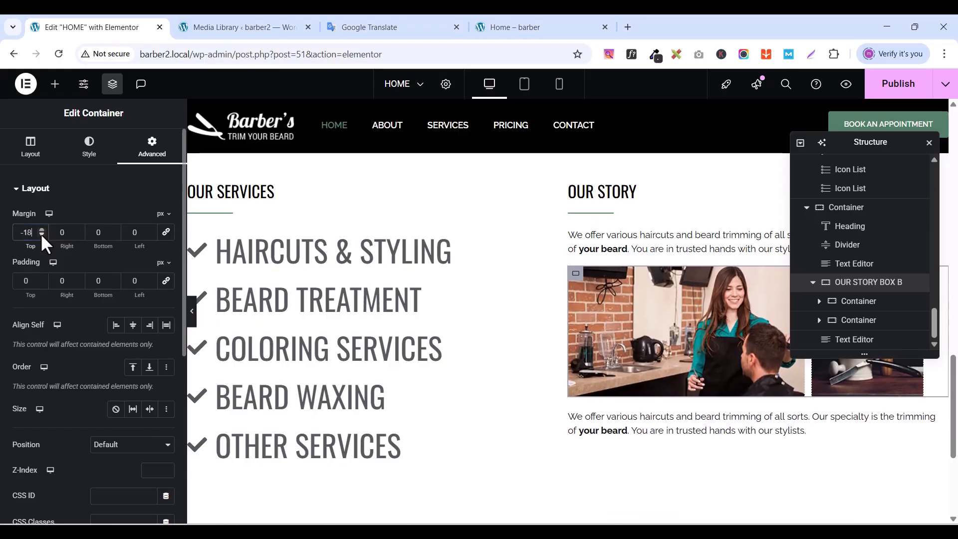
click(41, 235)
click(42, 234)
click(41, 235)
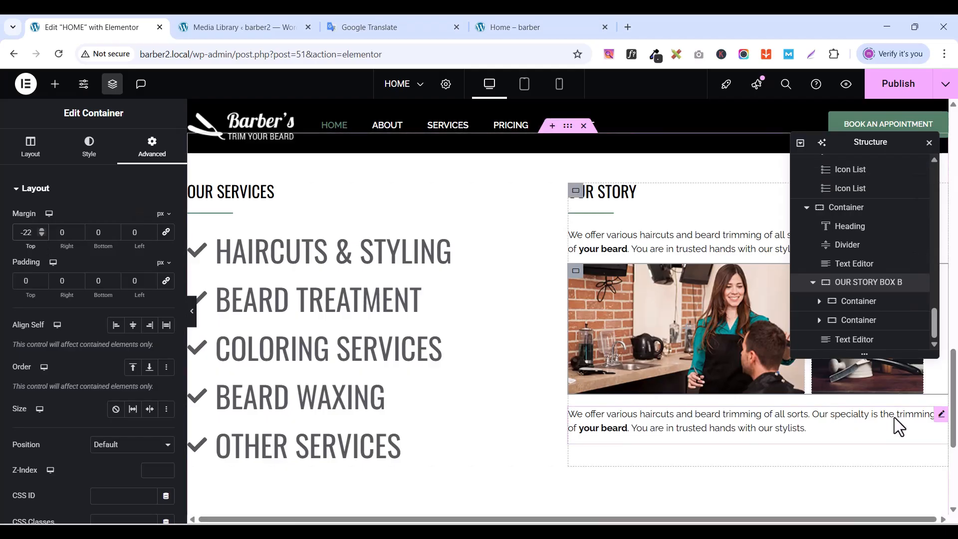
- Unlink the margins of the text block below the images and set only its top margin to -8 px
click(940, 414)
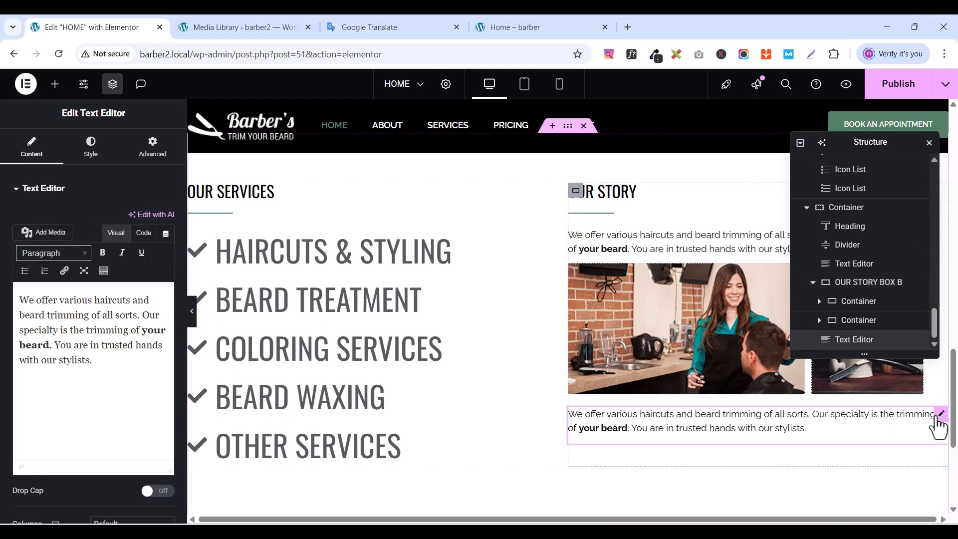
click(153, 150)
click(167, 233)
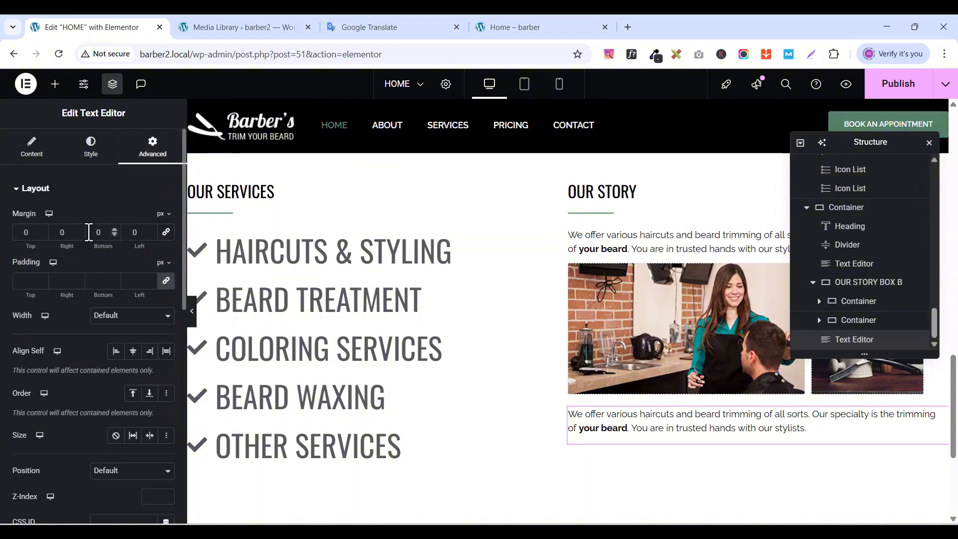
click(41, 235)
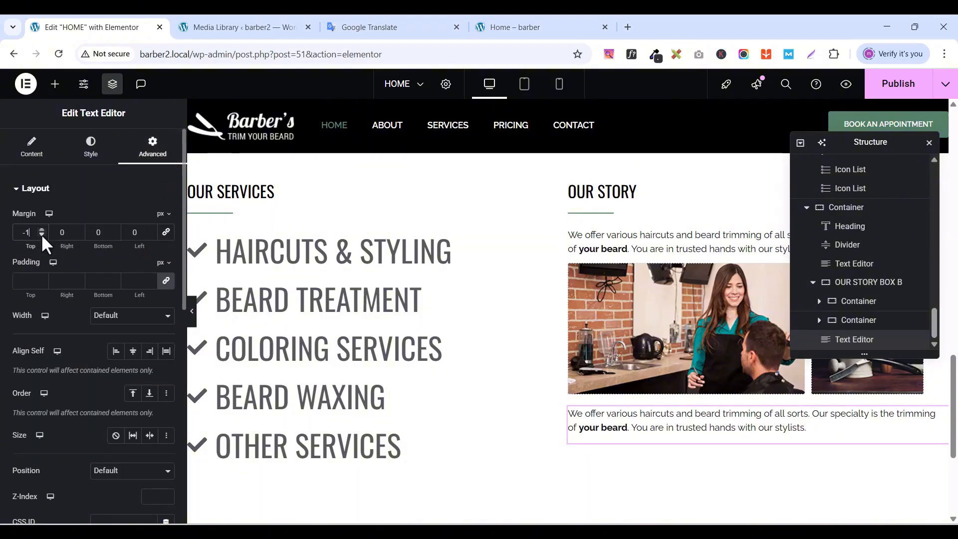
click(41, 234)
click(42, 234)
click(42, 234)
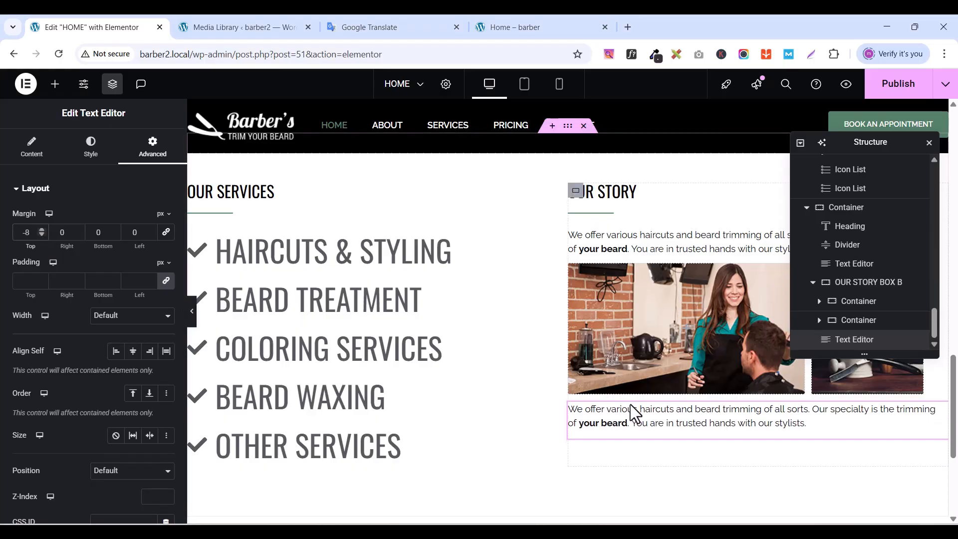
click(112, 98)
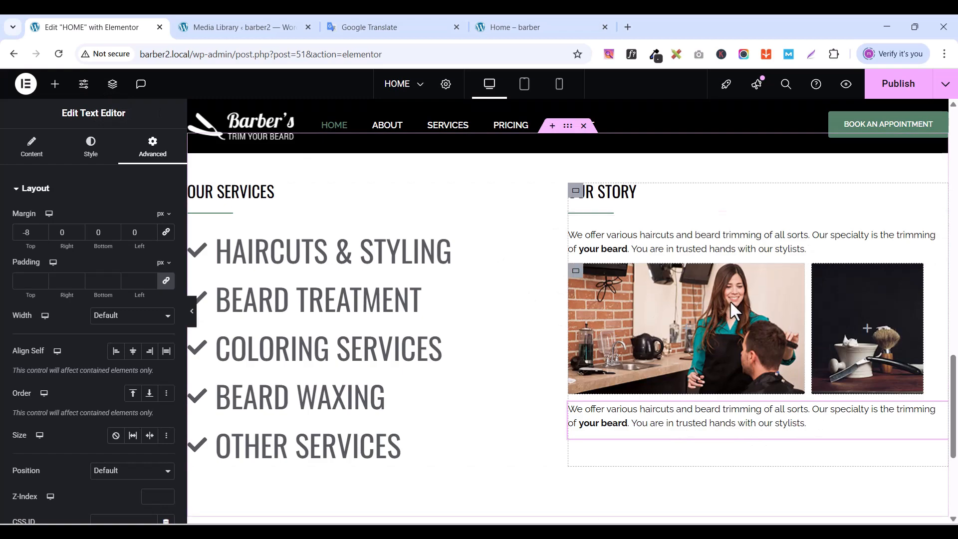
- Replace the text below the images with the reference page's paragraph starting "We provide the best barber services in town."
click(547, 29)
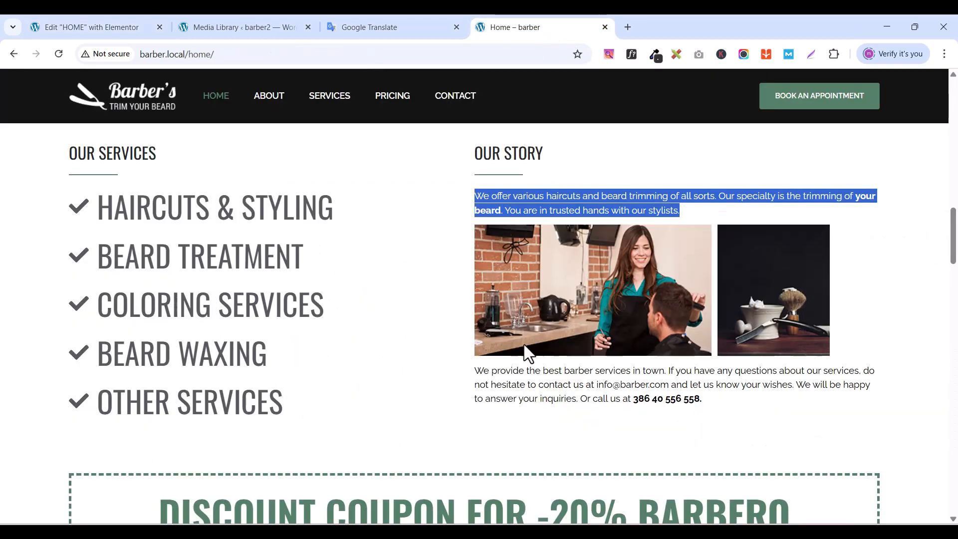
drag(476, 370, 710, 401)
key(ctrl+c)
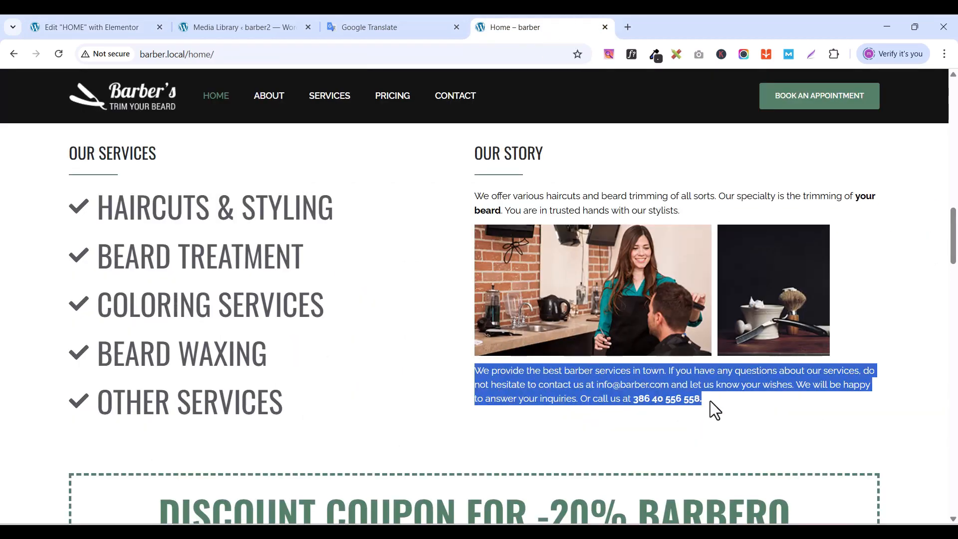
right_click(689, 385)
click(428, 191)
click(73, 33)
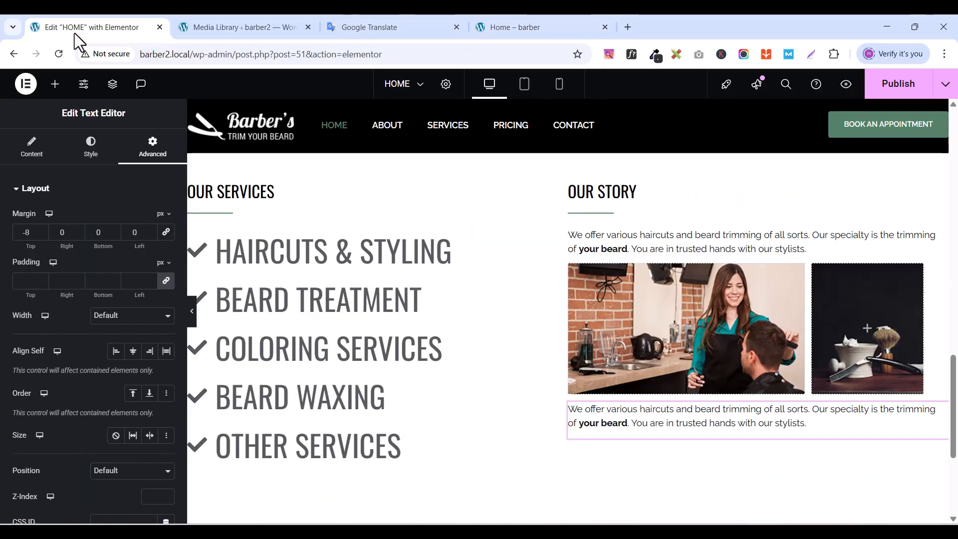
click(32, 150)
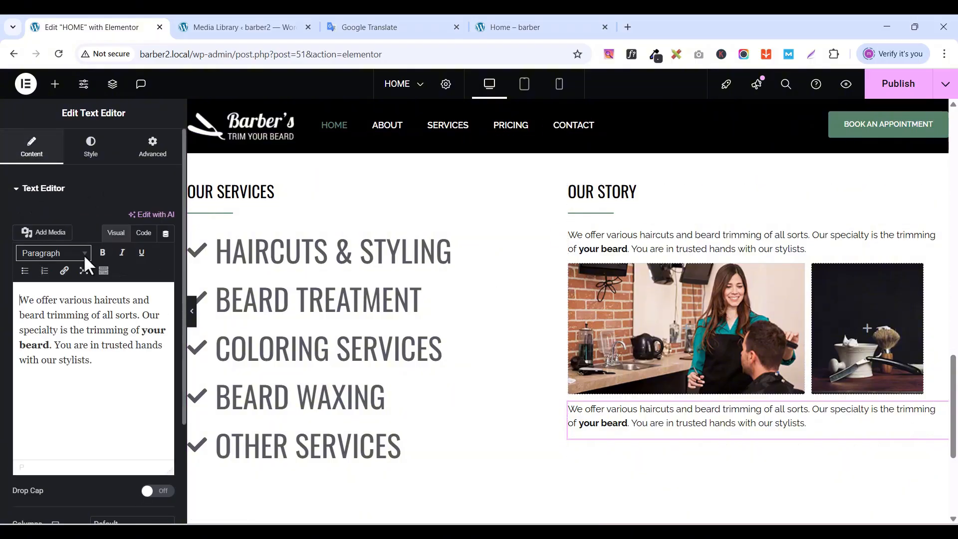
key(ctrl+a)
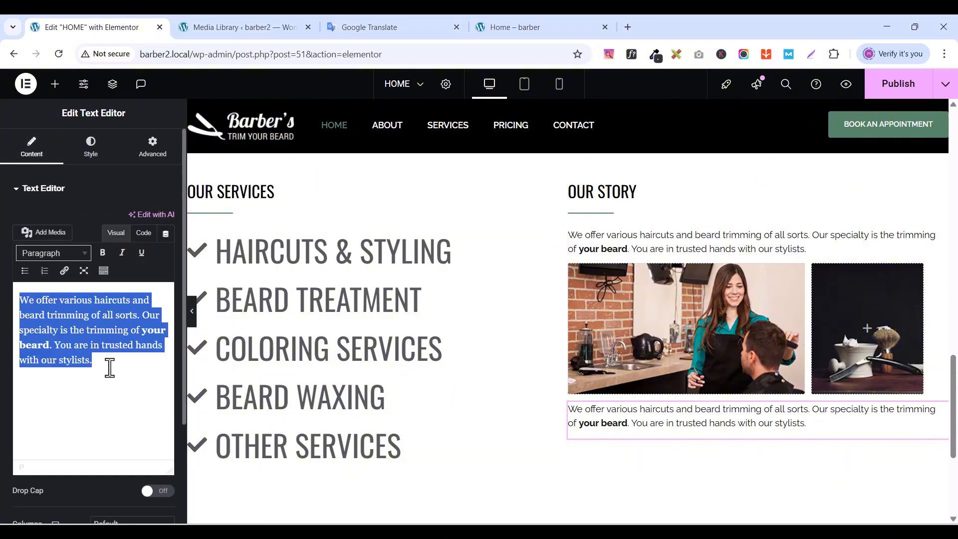
key(ctrl+v)
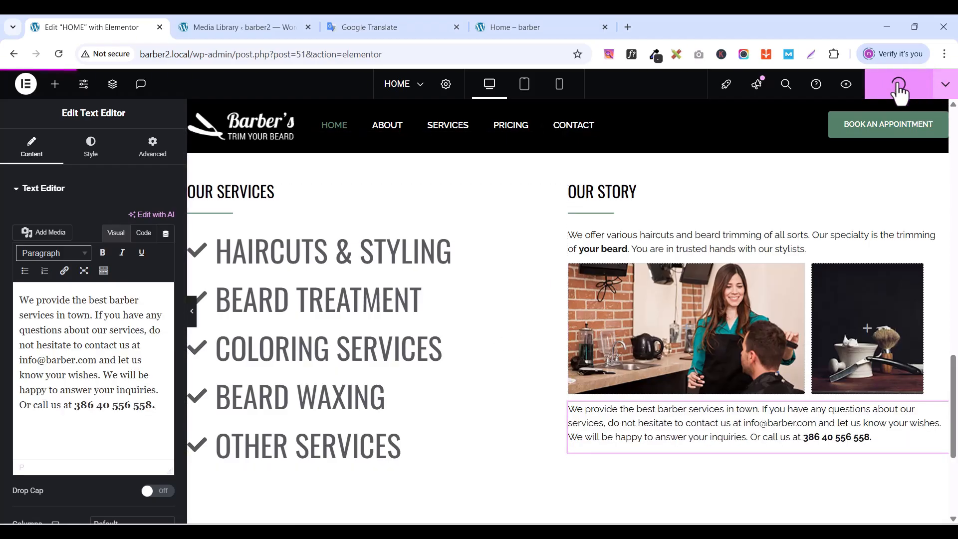
- Preview the home page and compare its Our Services and Our Story columns with the reference page
click(846, 84)
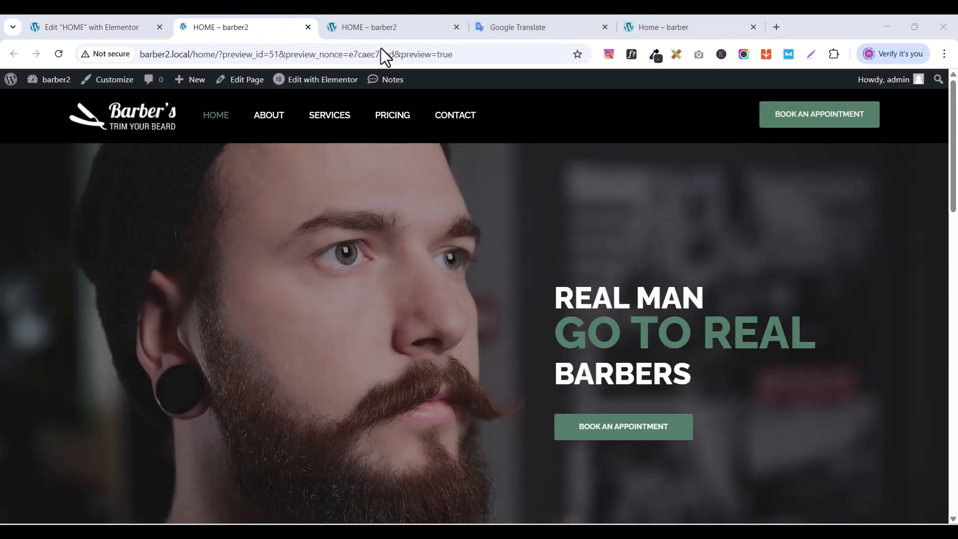
scroll(551, 321, down, 10)
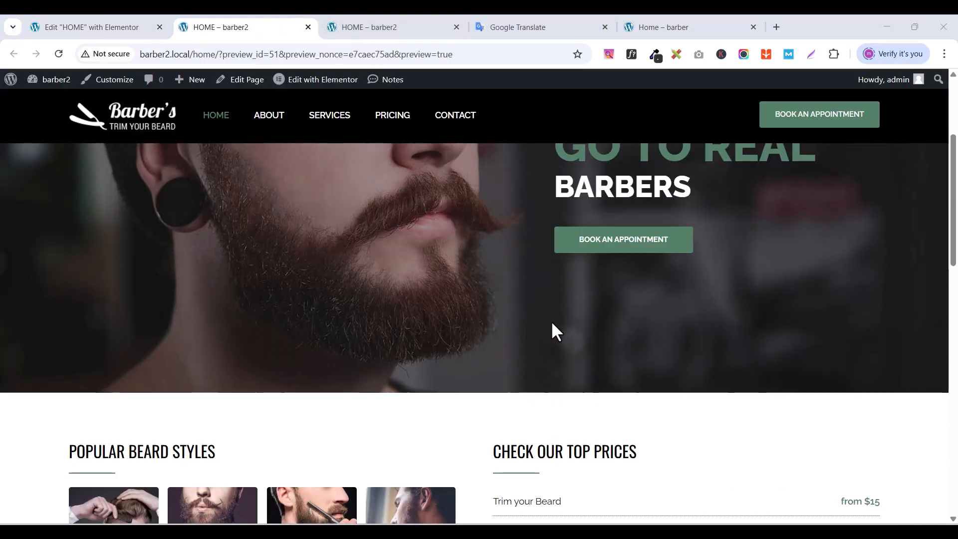
scroll(552, 322, down, 9)
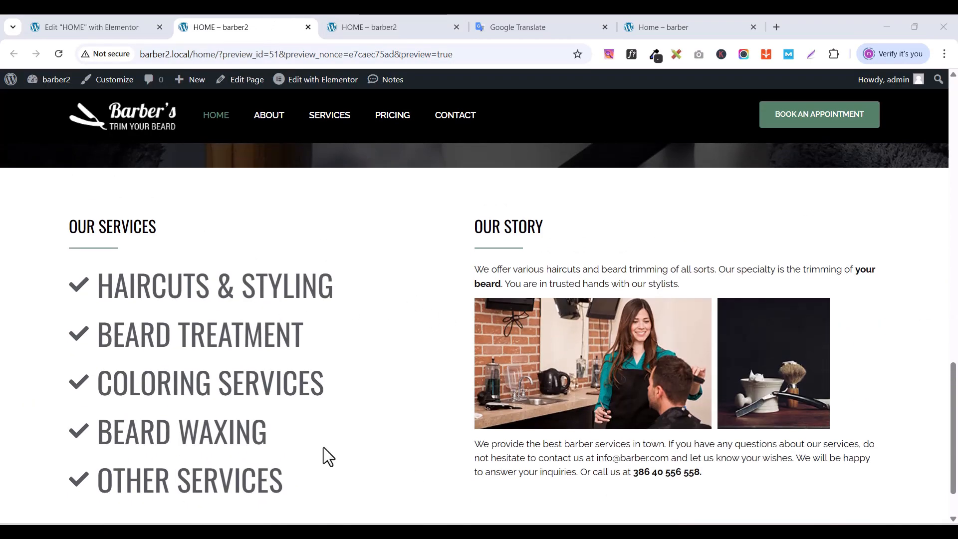
click(698, 25)
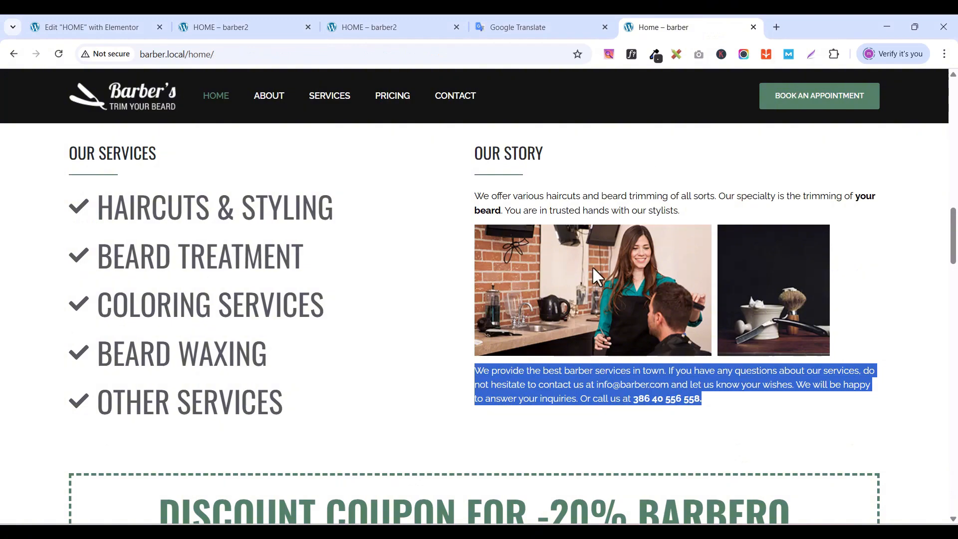
click(406, 406)
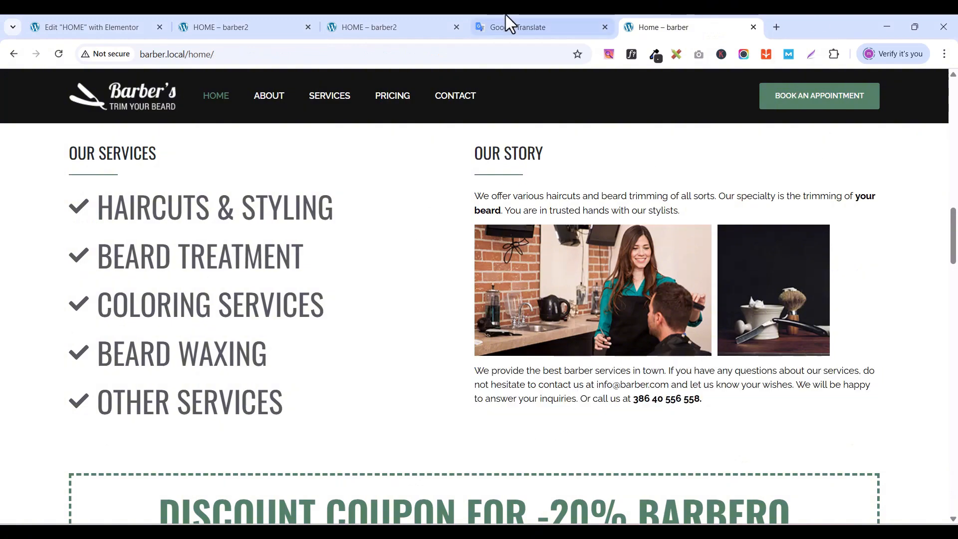
click(265, 36)
scroll(477, 328, down, 3)
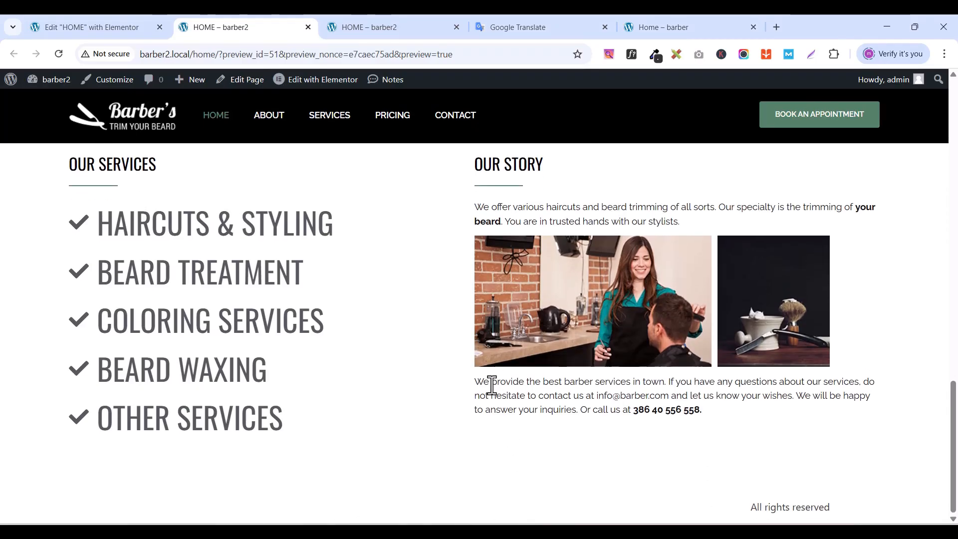
- Set the top margin of the closing paragraph below the story images to -5 px and publish the page
click(67, 22)
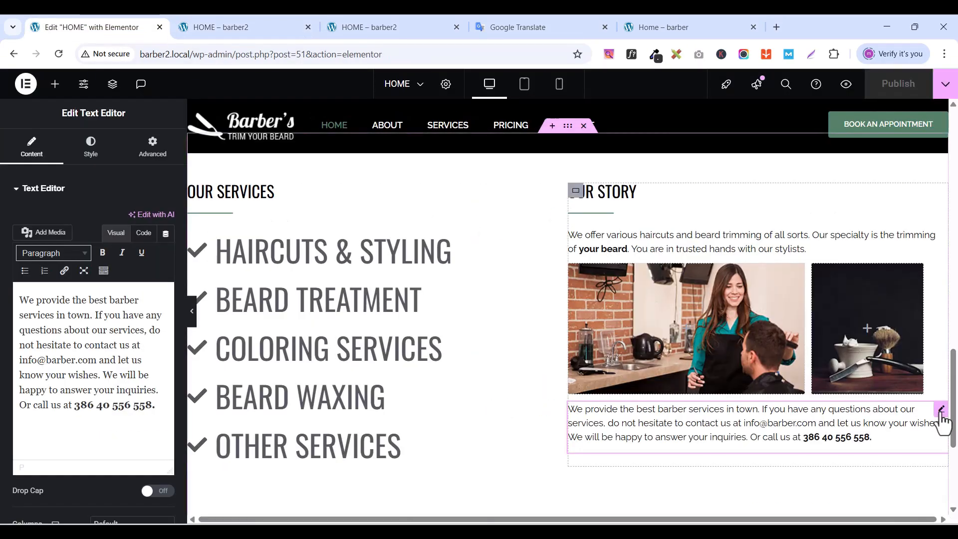
click(153, 152)
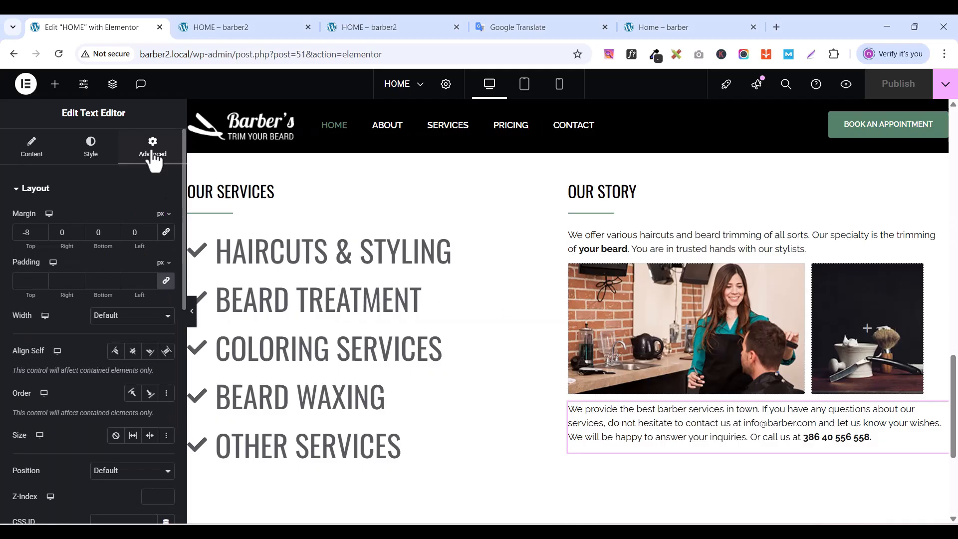
click(41, 230)
click(42, 230)
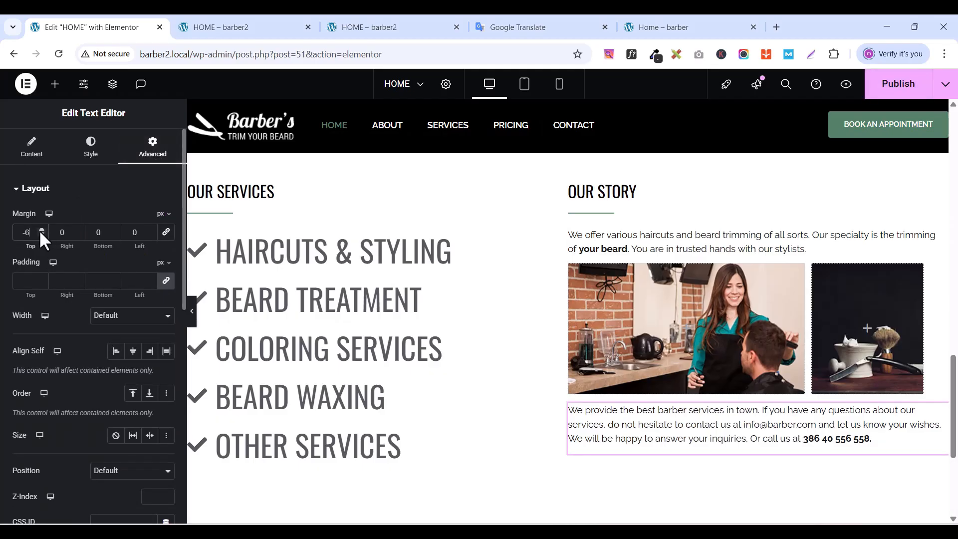
click(41, 230)
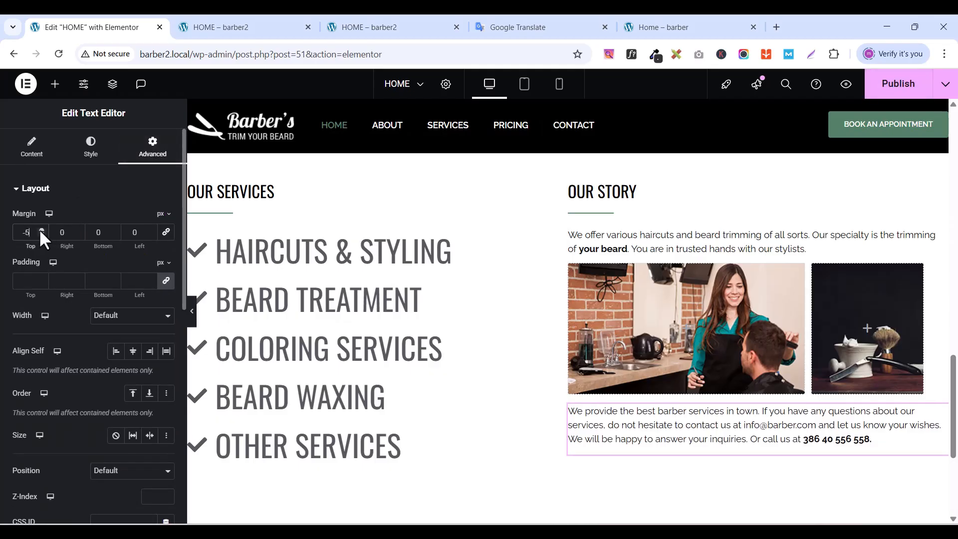
click(899, 93)
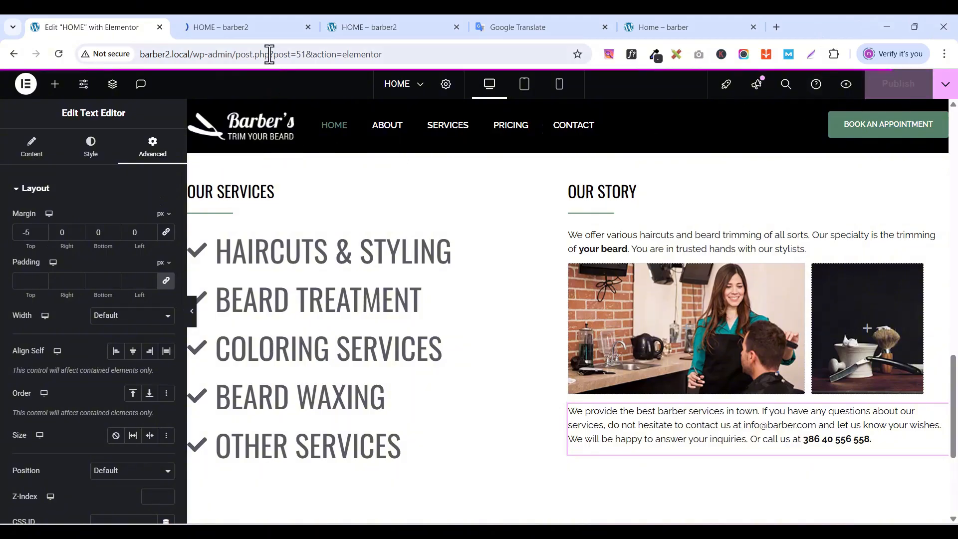
- Check the paragraph spacing in the preview against the reference page, and examine the reference's discount coupon and testimonial sections
click(255, 22)
scroll(930, 315, down, 15)
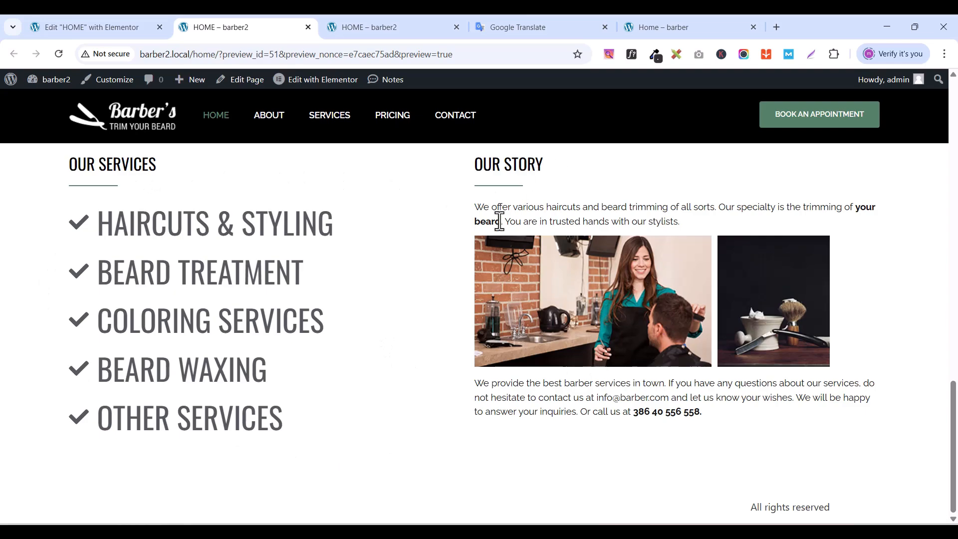
click(671, 24)
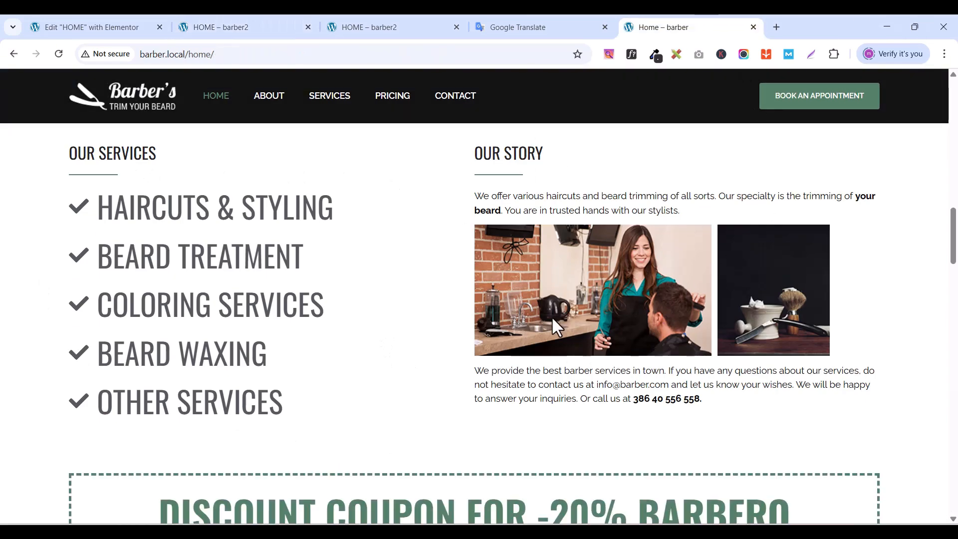
scroll(553, 319, down, 2)
scroll(553, 318, down, 3)
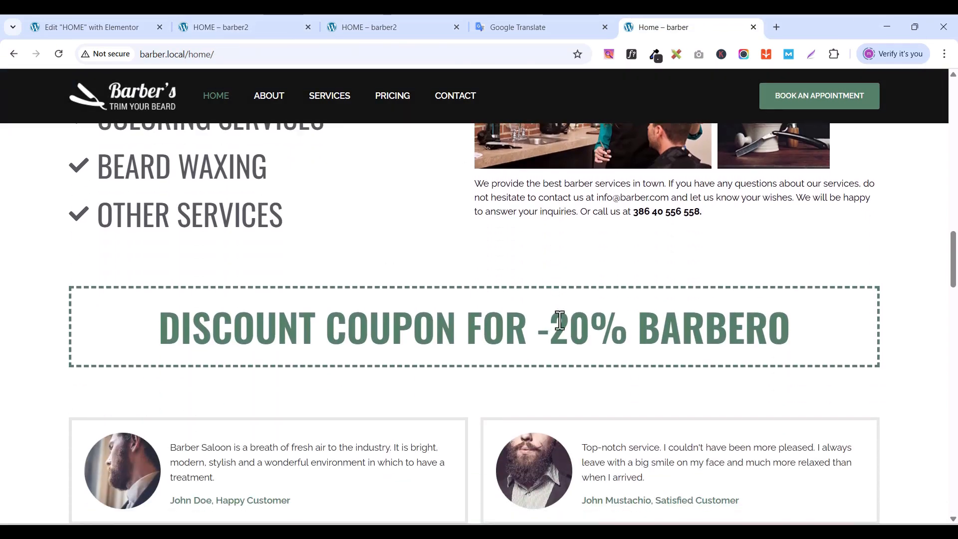
scroll(610, 326, down, 3)
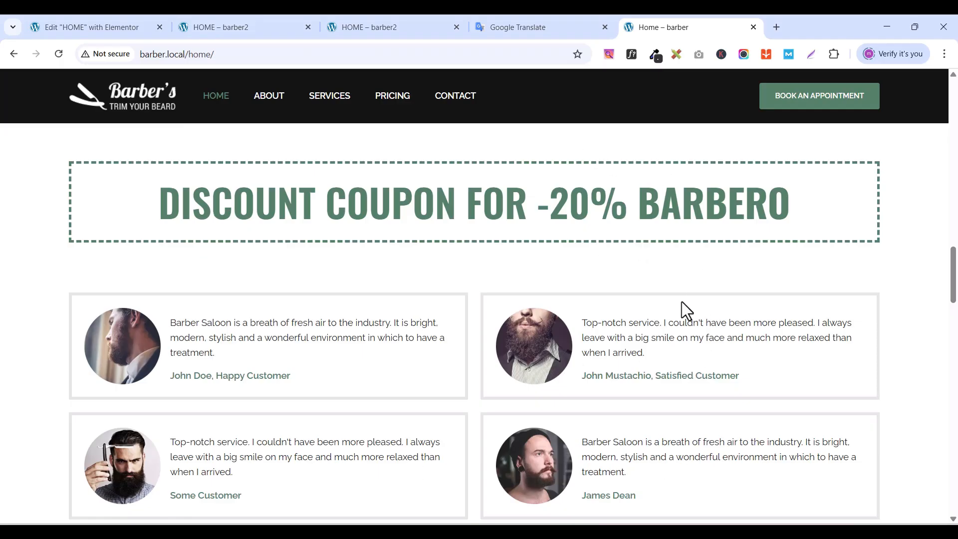
- Add a single-column Flexbox container with downward direction below the Our Services and Our Story section
click(97, 27)
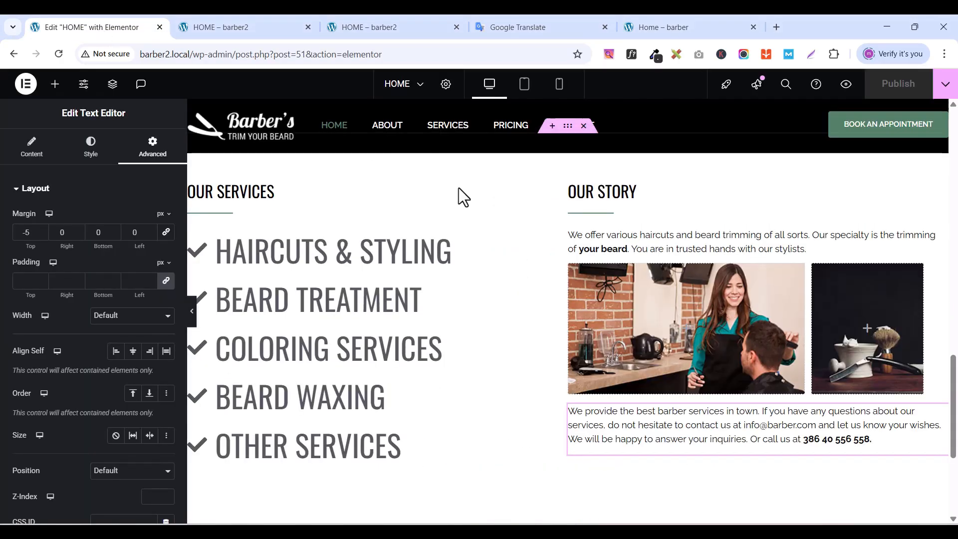
scroll(525, 310, down, 3)
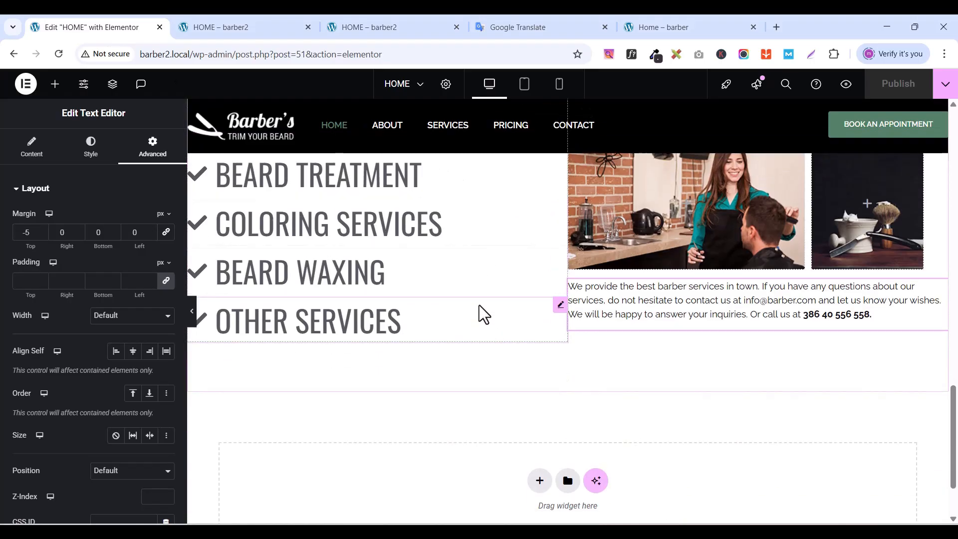
scroll(504, 385, down, 2)
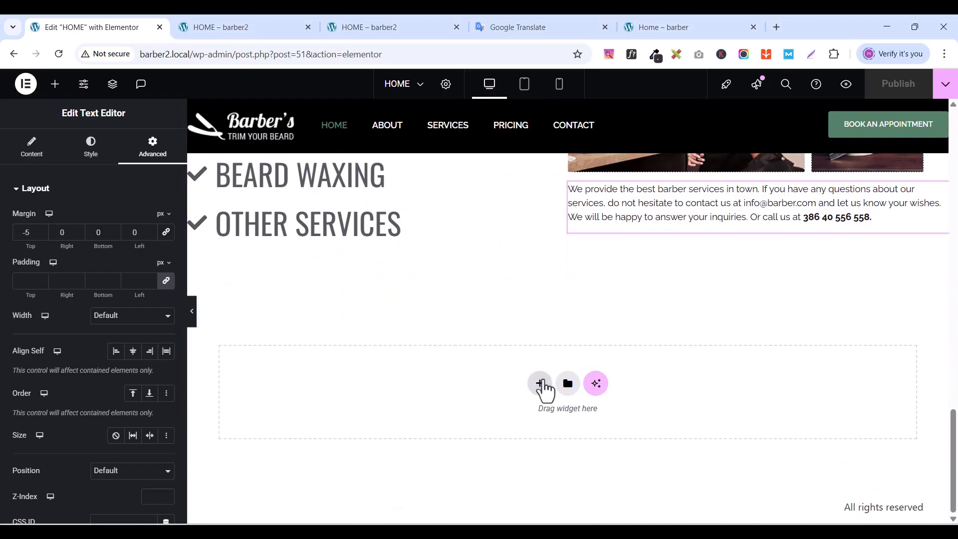
click(540, 384)
scroll(492, 361, down, 1)
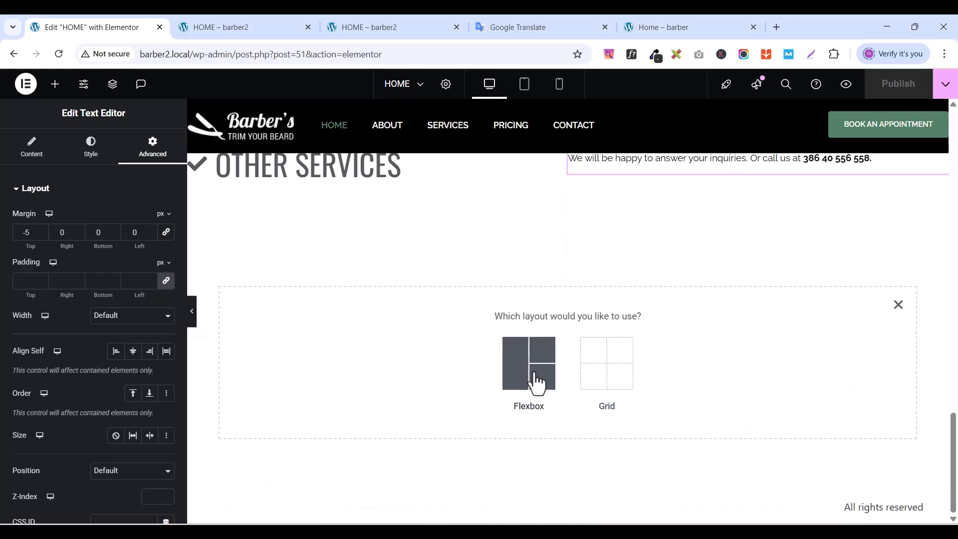
click(523, 360)
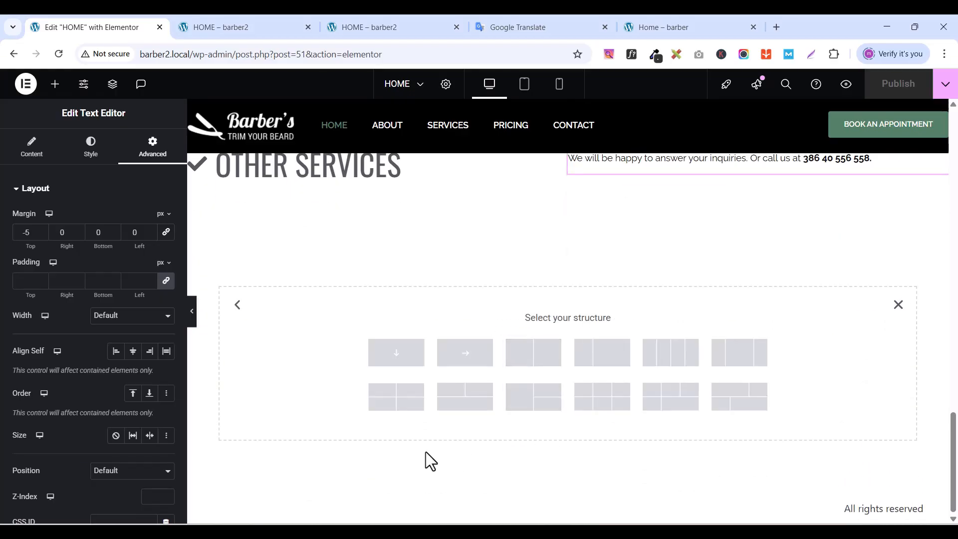
click(399, 358)
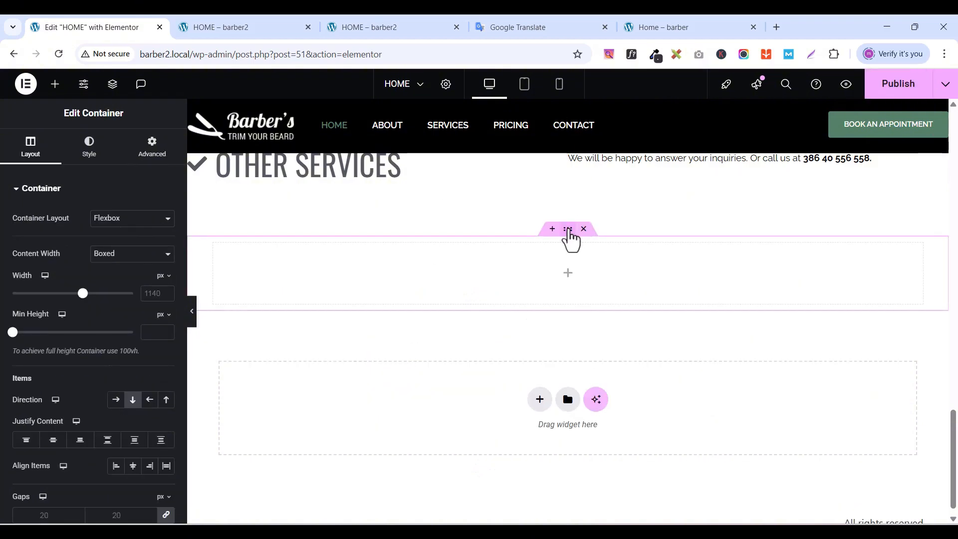
- Unlink the new container's padding at 0 px on all sides and set its boxed content width to 1300 px
click(127, 147)
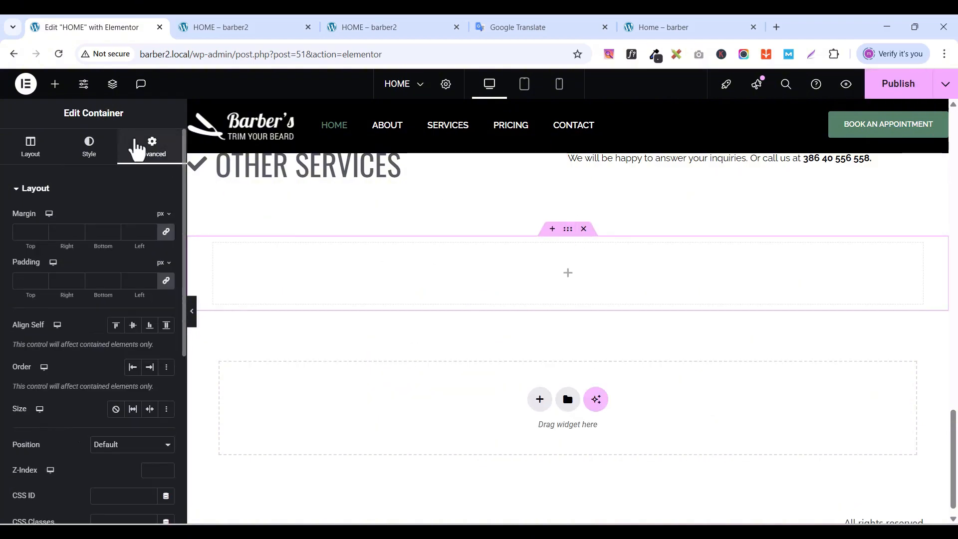
click(167, 280)
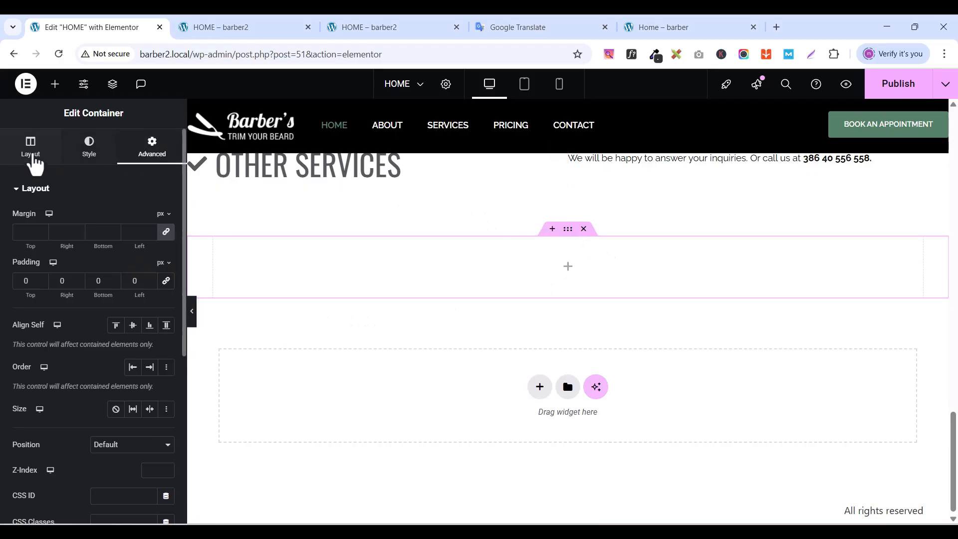
click(31, 150)
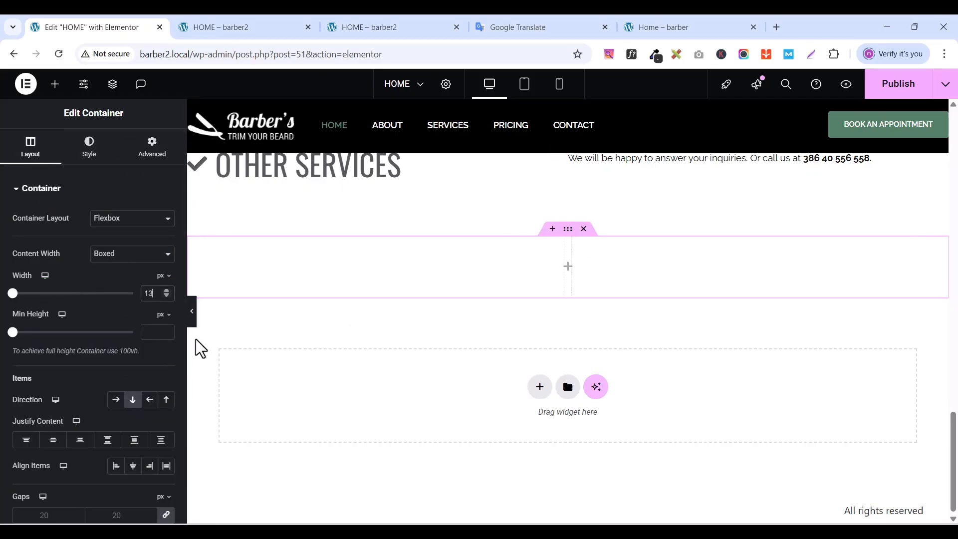
text(00)
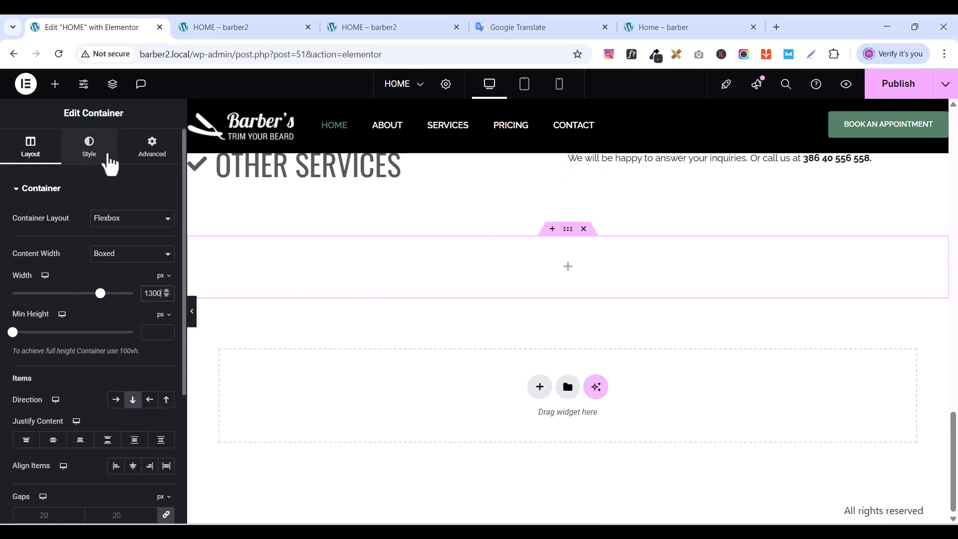
- Nest a full-width container inside the new container and unlink its padding at 0 px on all sides
click(56, 86)
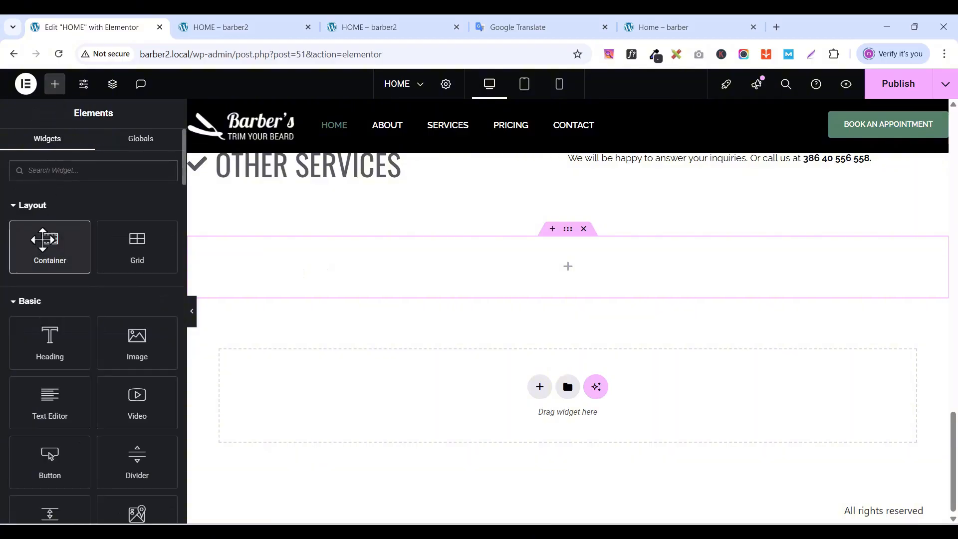
drag(45, 242, 531, 263)
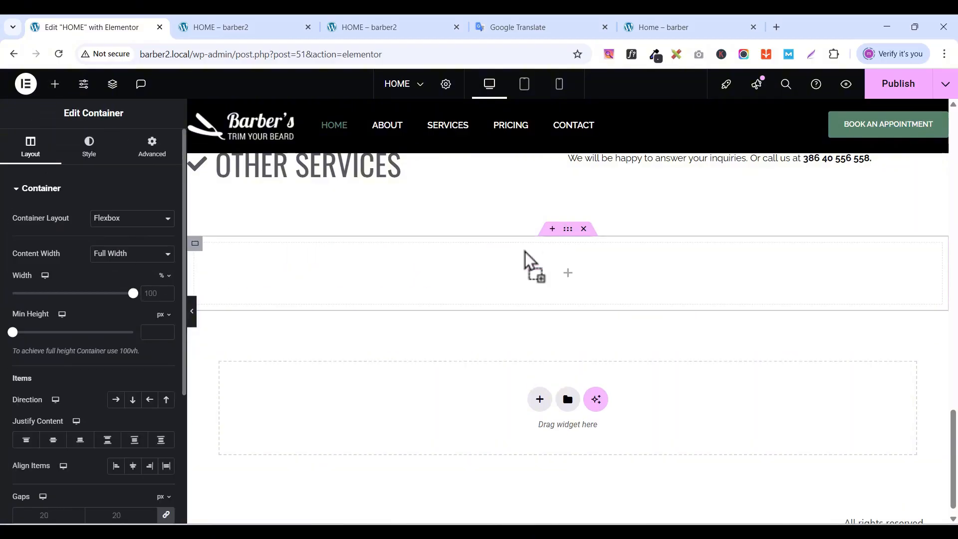
click(162, 157)
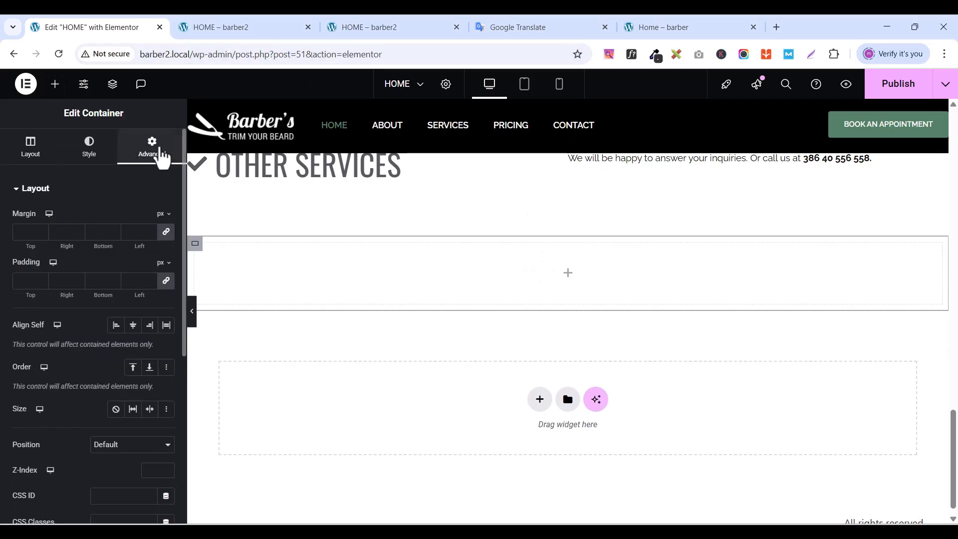
click(166, 281)
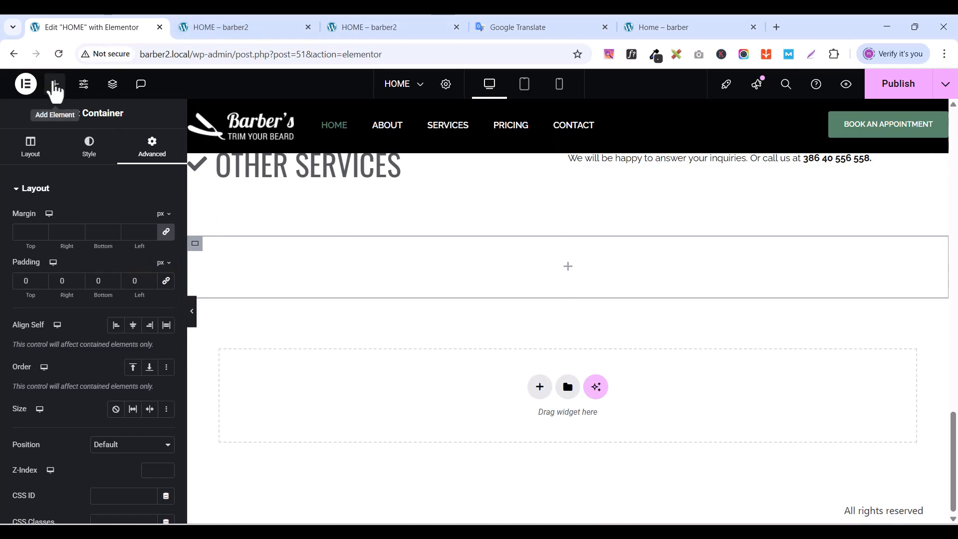
- Find the Heading widget by searching for "HEAD" and place it inside the nested container
click(53, 85)
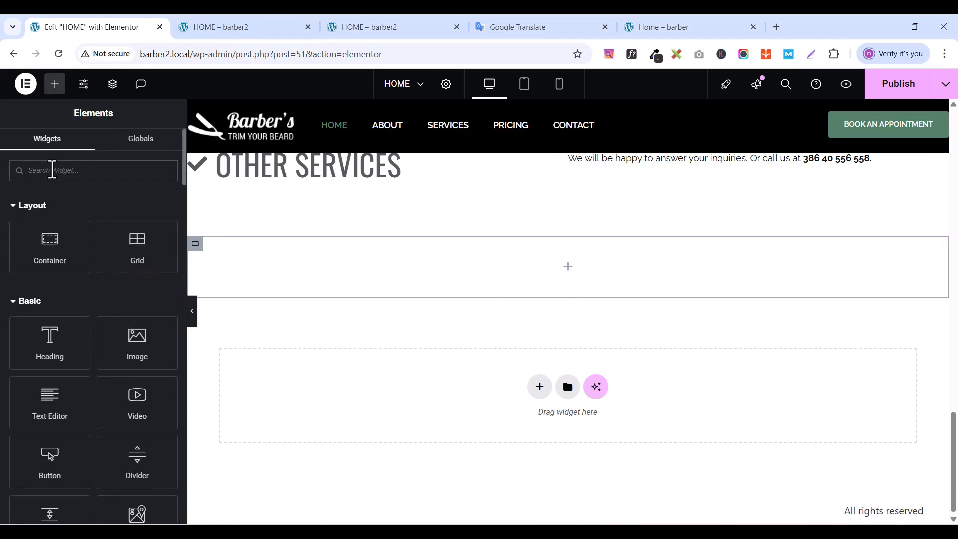
click(53, 170)
text(HEAD)
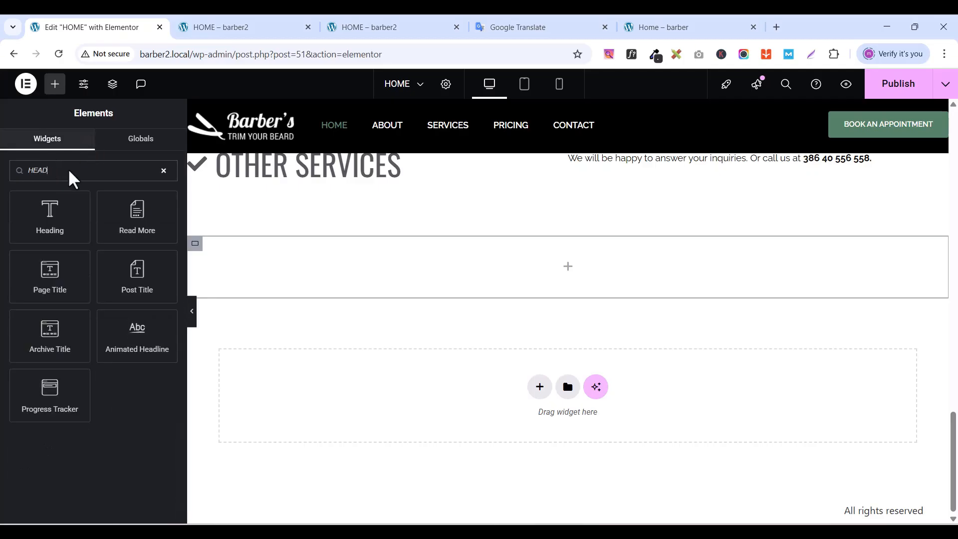
drag(50, 212, 523, 256)
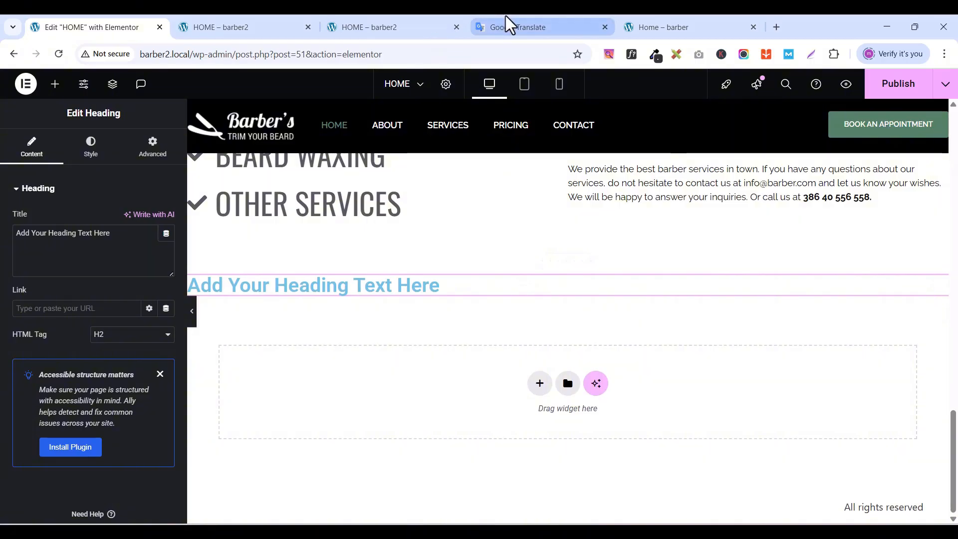
- Copy "DISCOUNT COUPON FOR -20% BARBERO" from the reference barber page and paste it as the new heading's title
click(668, 22)
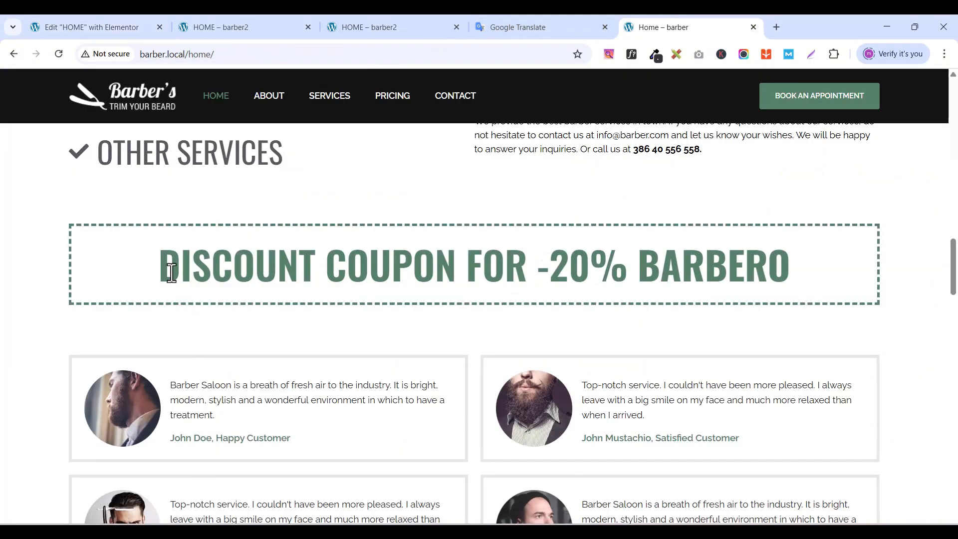
drag(166, 266, 794, 257)
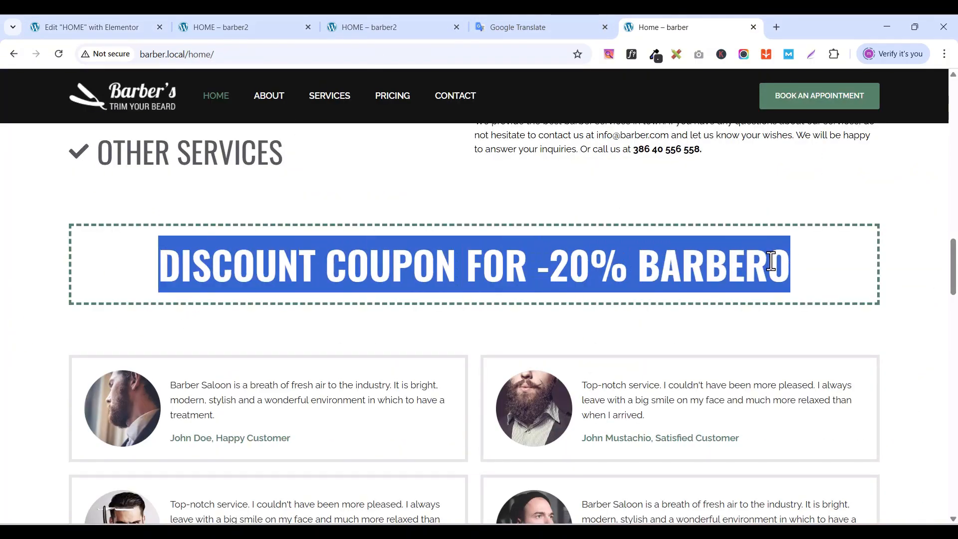
right_click(504, 272)
click(560, 280)
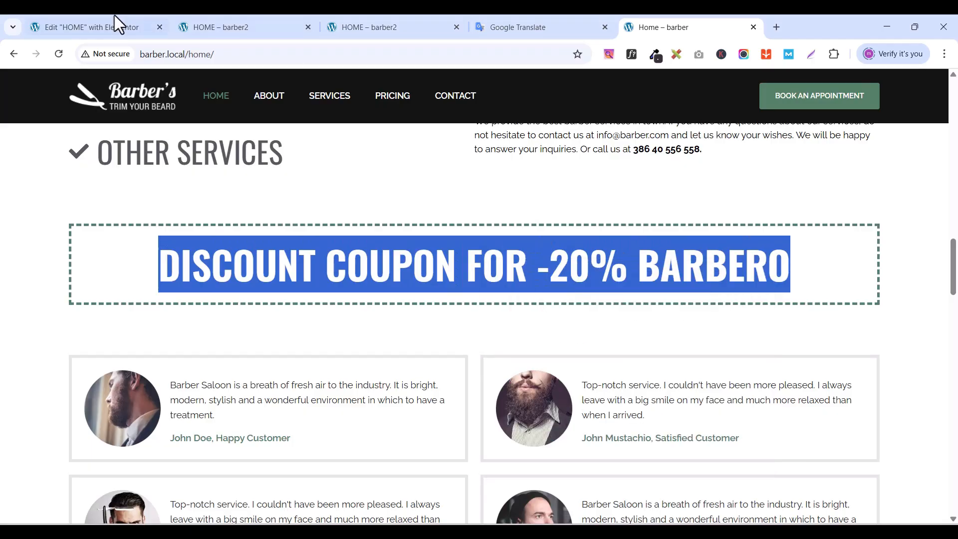
click(37, 27)
triple_click(94, 233)
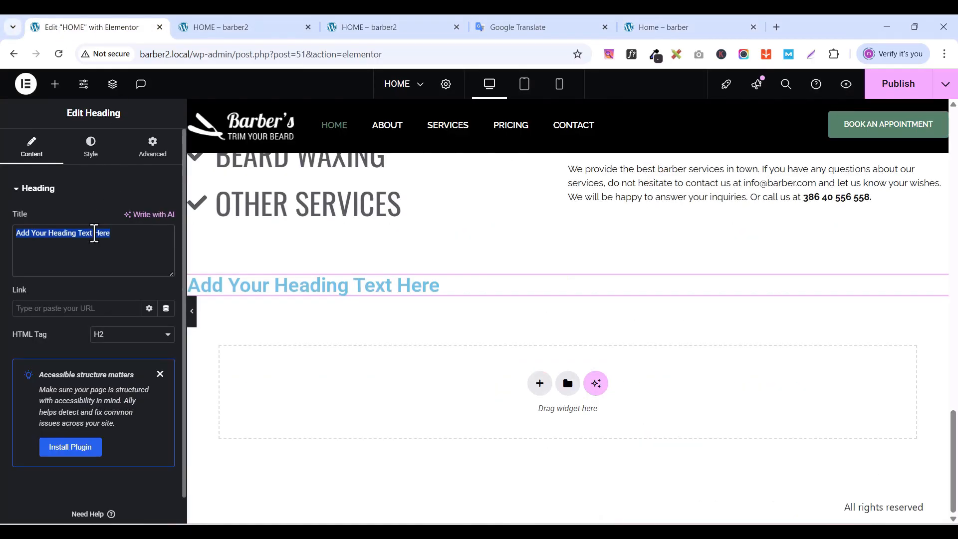
key(ctrl+v)
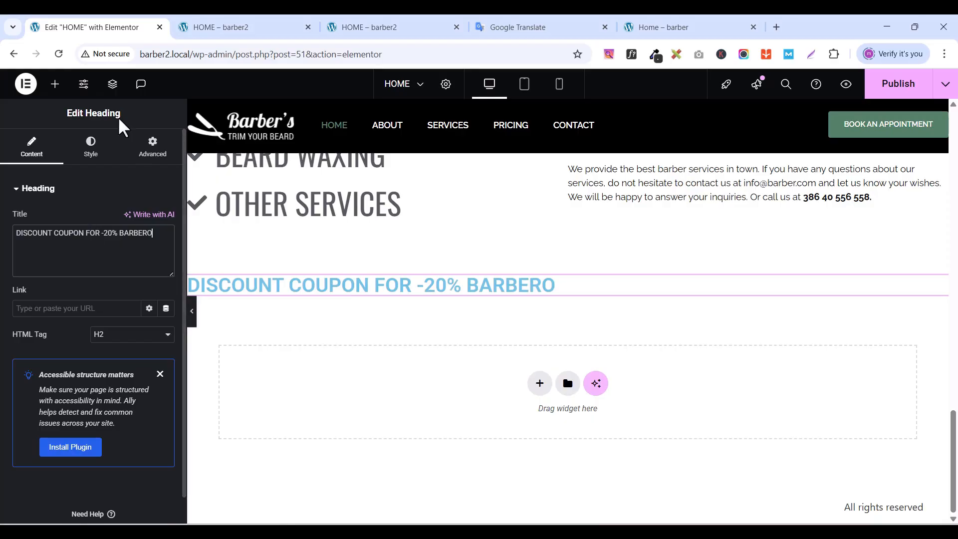
- Set the coupon heading's typography to the Oswald family at 62 px
click(95, 168)
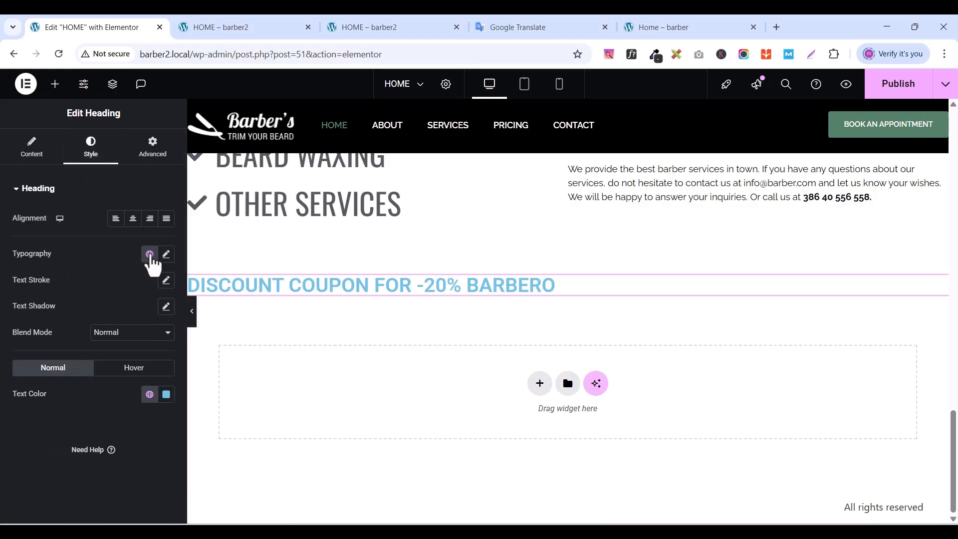
click(165, 255)
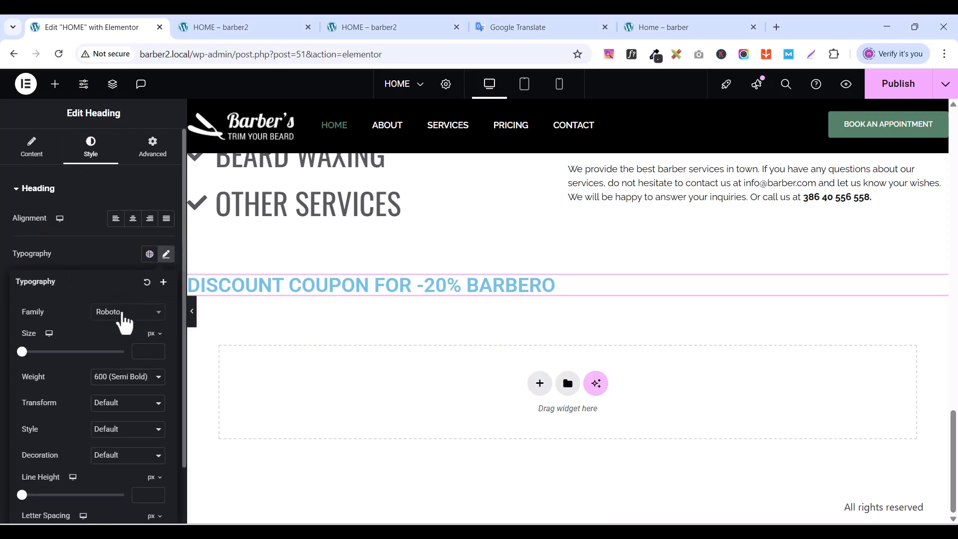
click(124, 313)
text(OSW)
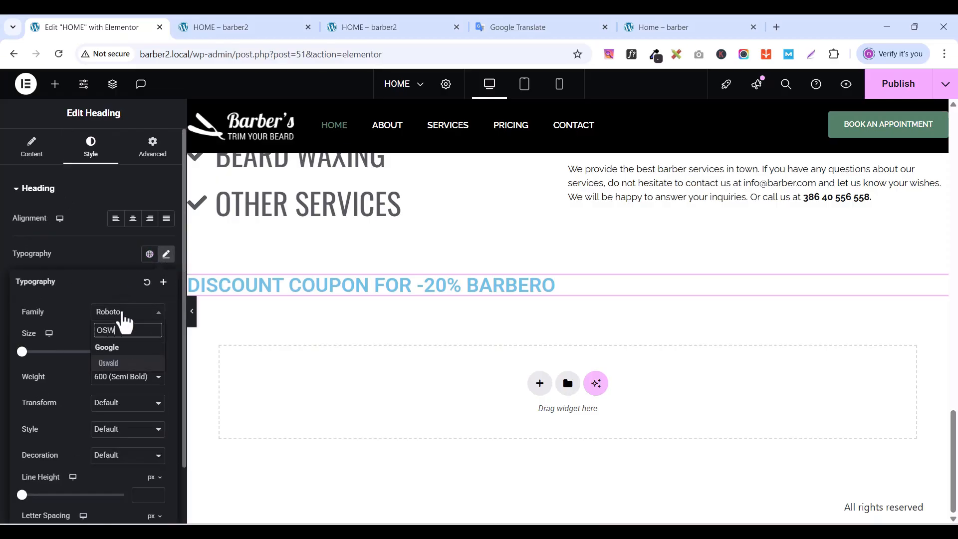
click(112, 363)
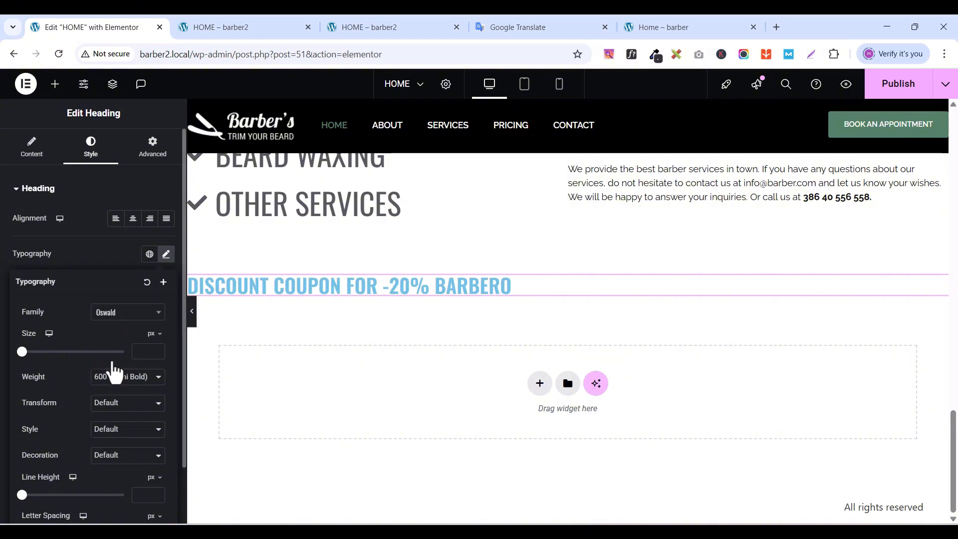
click(158, 349)
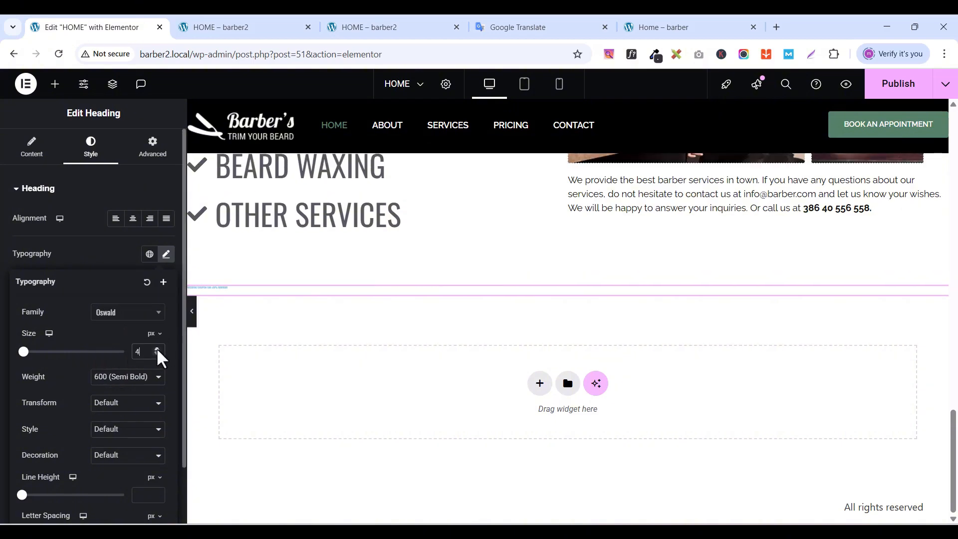
click(157, 349)
click(157, 349)
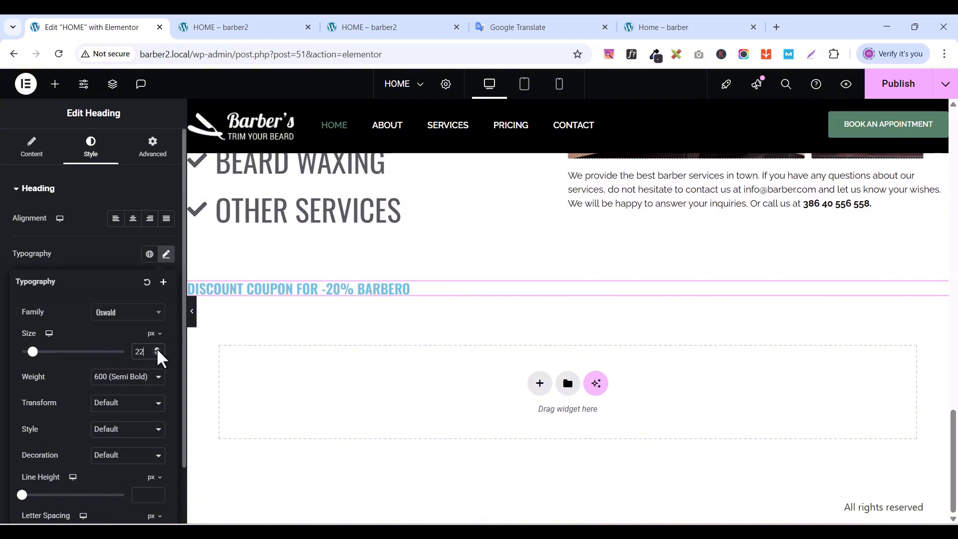
click(157, 349)
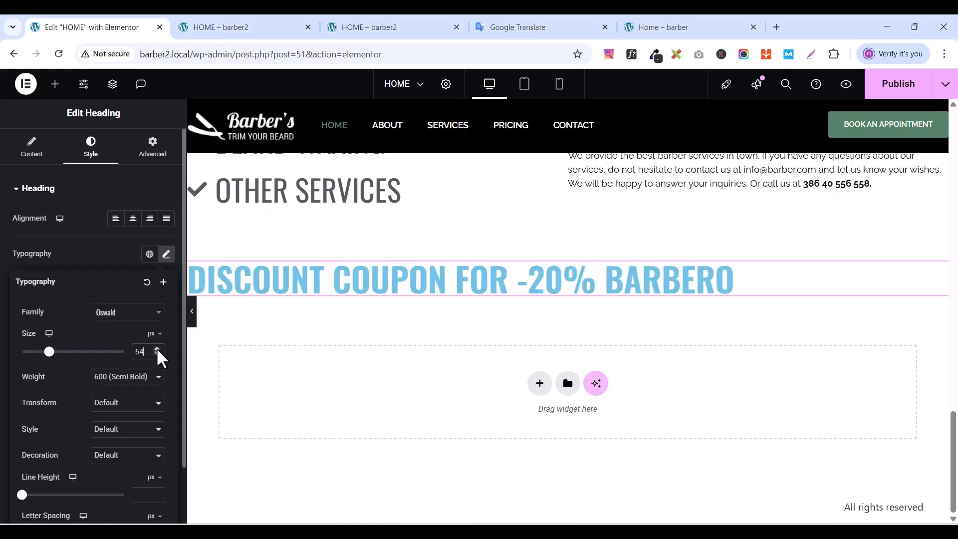
click(157, 349)
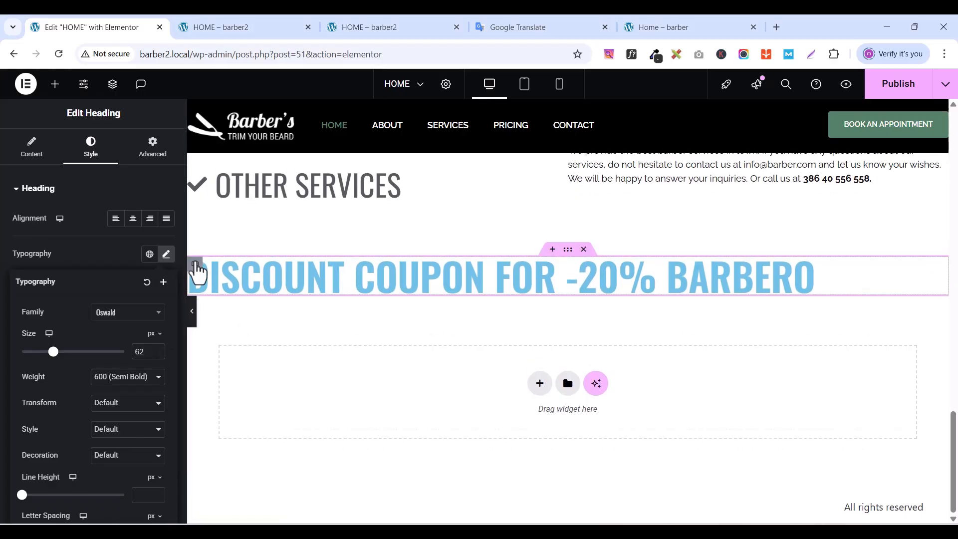
- Set the padding of the container around the coupon heading to 20 px on all sides
click(195, 265)
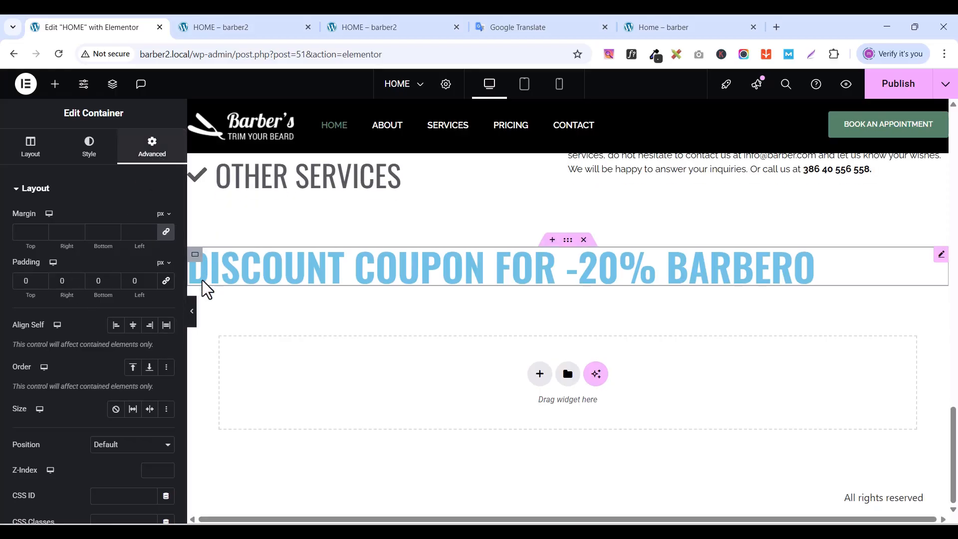
click(167, 284)
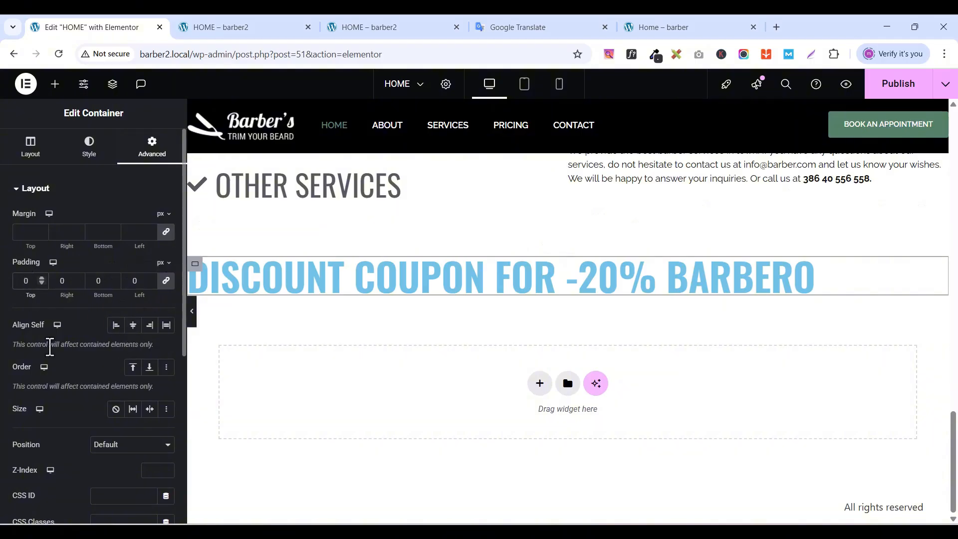
text(2)
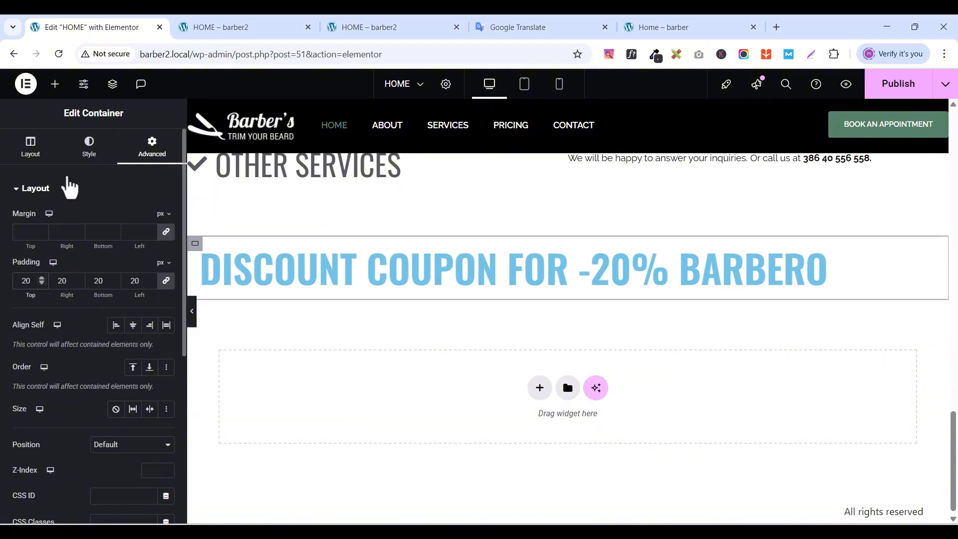
- Give the coupon heading's container a classic background in the global DARK GREEN color
click(91, 154)
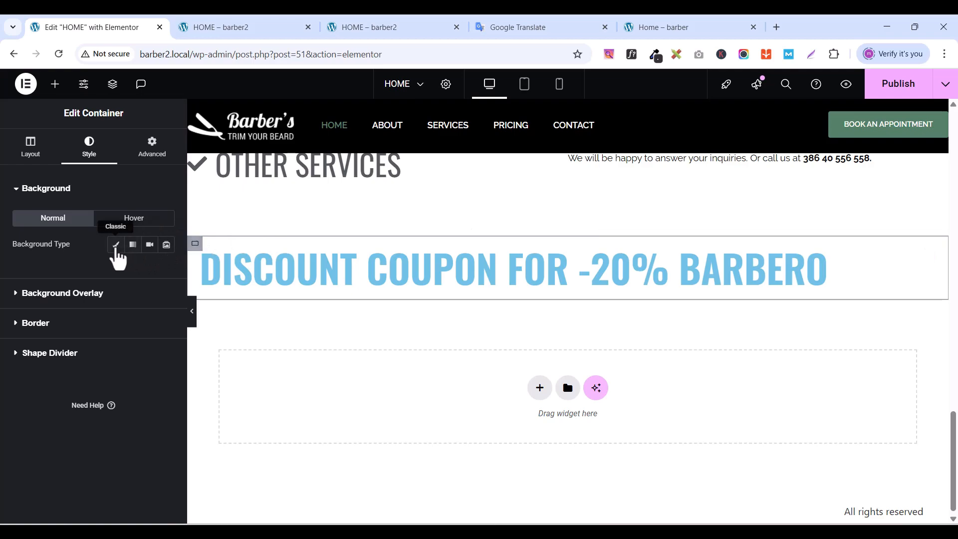
click(116, 246)
click(149, 271)
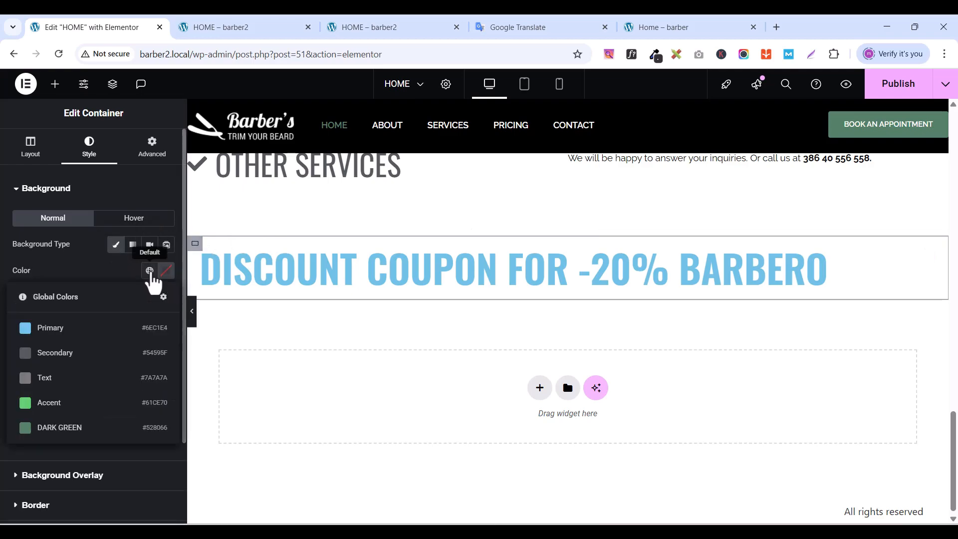
click(52, 428)
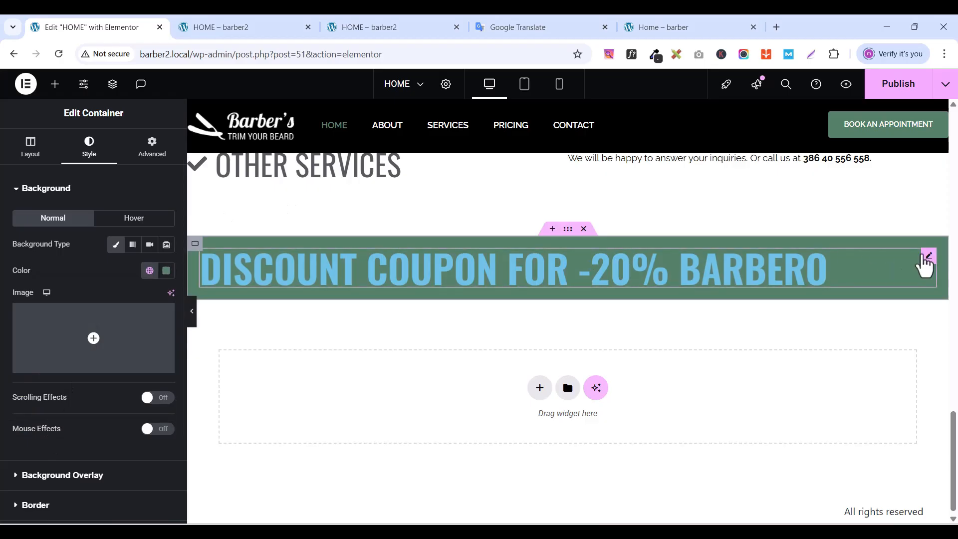
- Change the coupon heading's text color to white, #FFFFFF
click(926, 256)
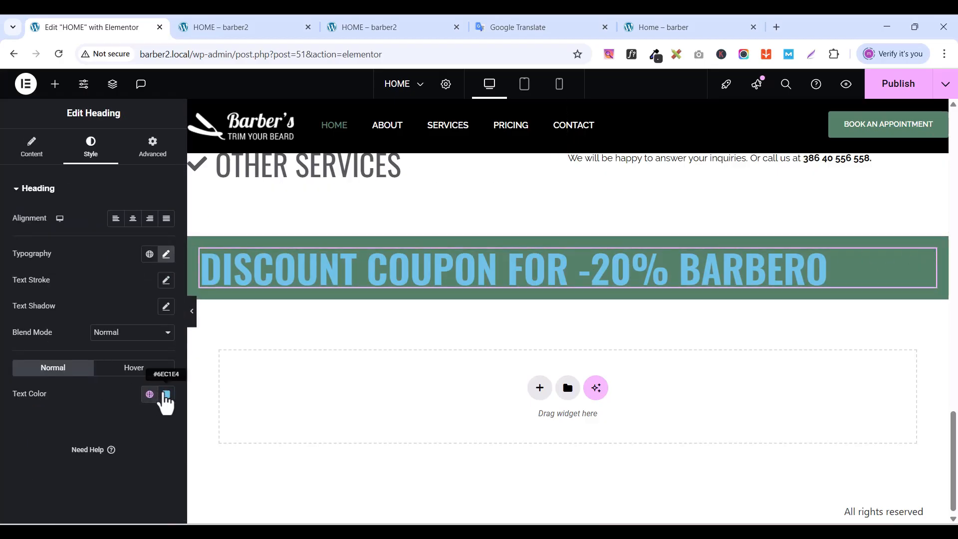
click(166, 394)
click(145, 244)
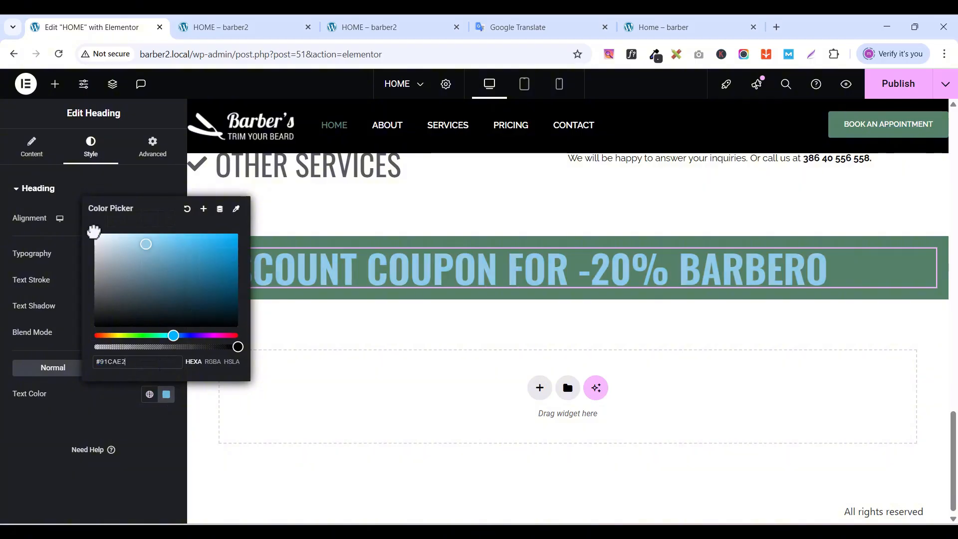
drag(94, 231, 53, 234)
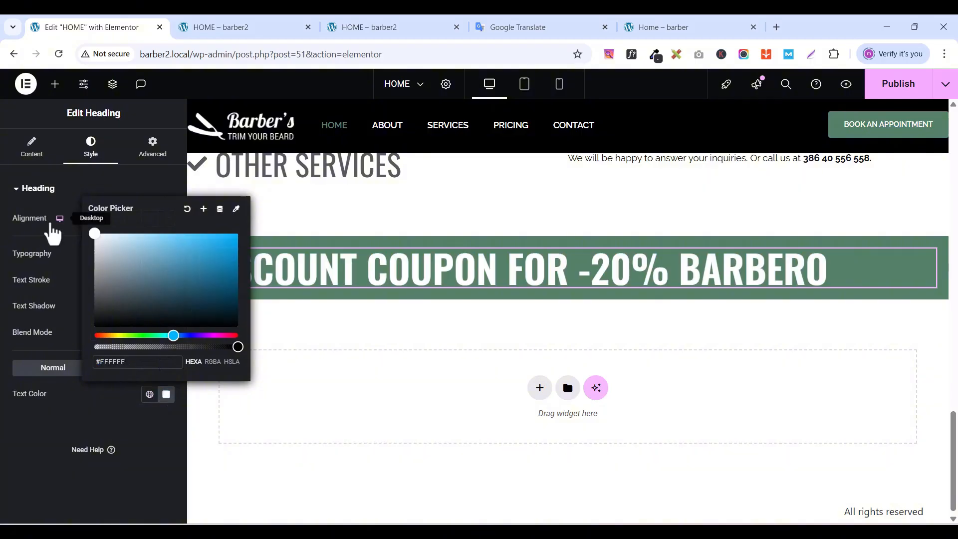
- Check the coupon banner on the reference page and set the heading's text color to the global DARK GREEN
click(689, 23)
click(706, 191)
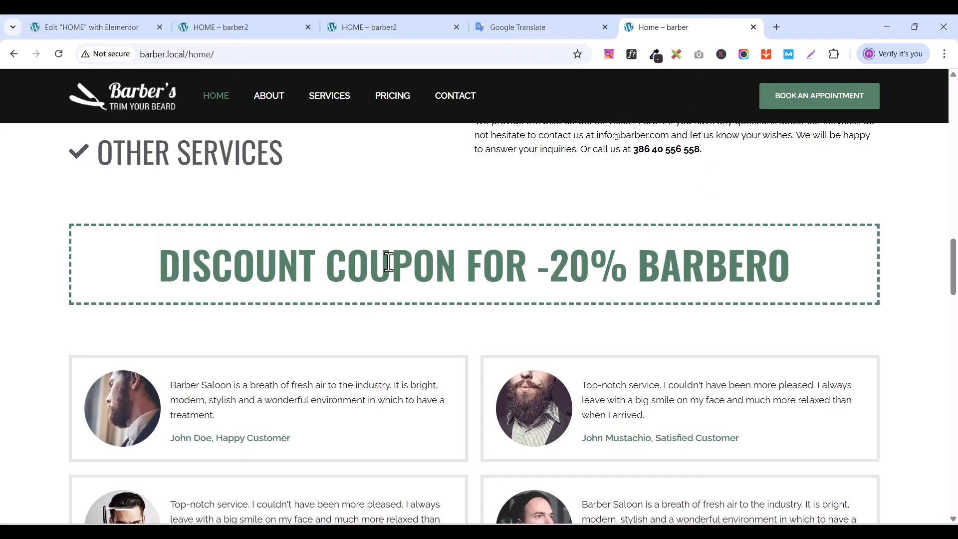
click(138, 35)
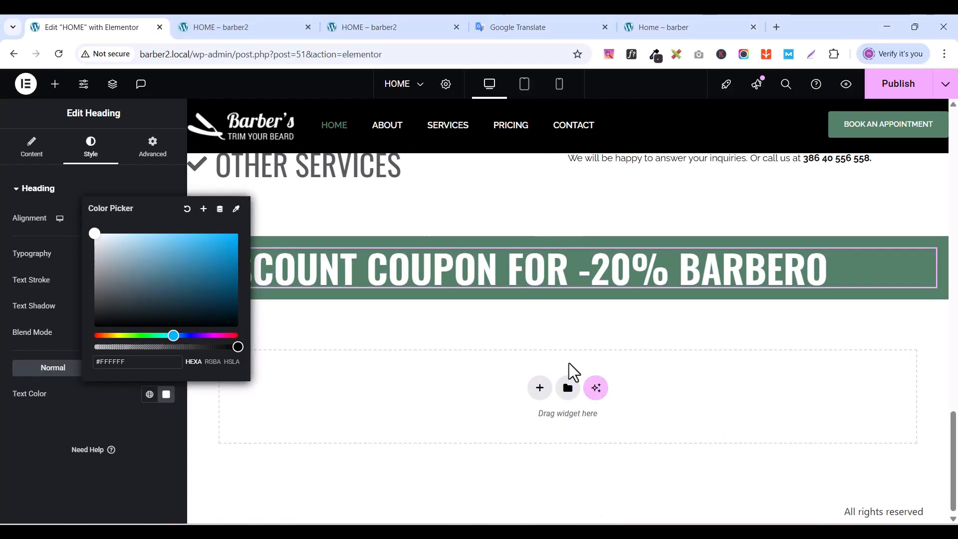
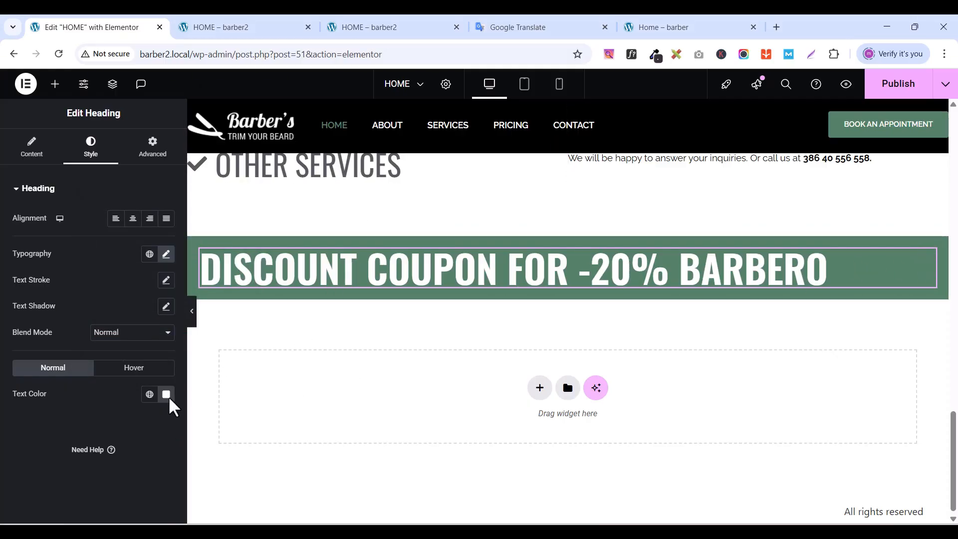
click(149, 394)
click(46, 367)
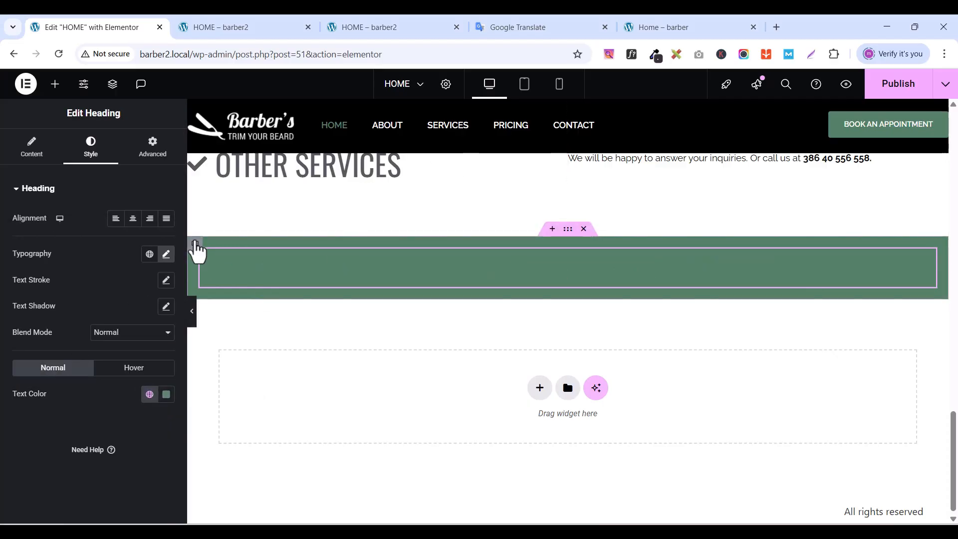
- Make the coupon container's green background fully transparent by lowering its opacity to zero
click(195, 244)
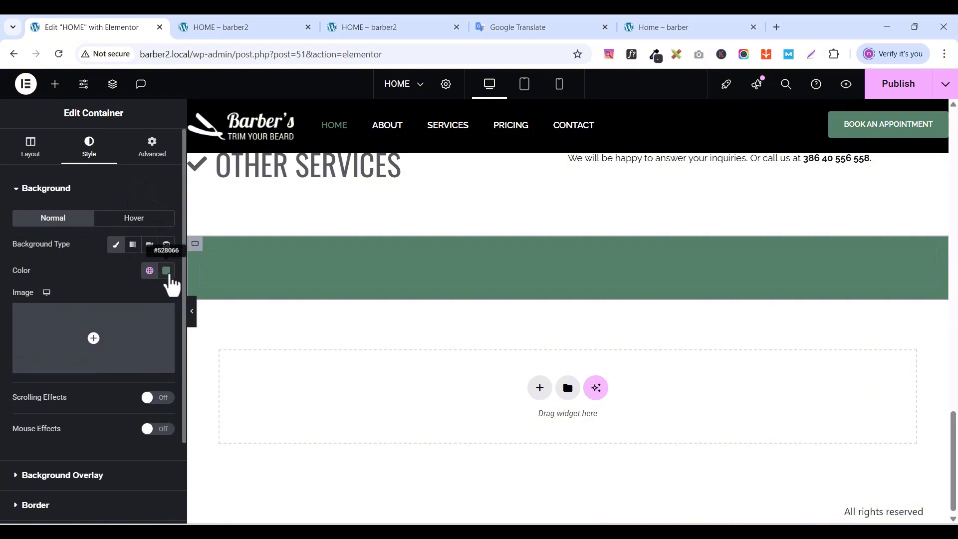
click(166, 271)
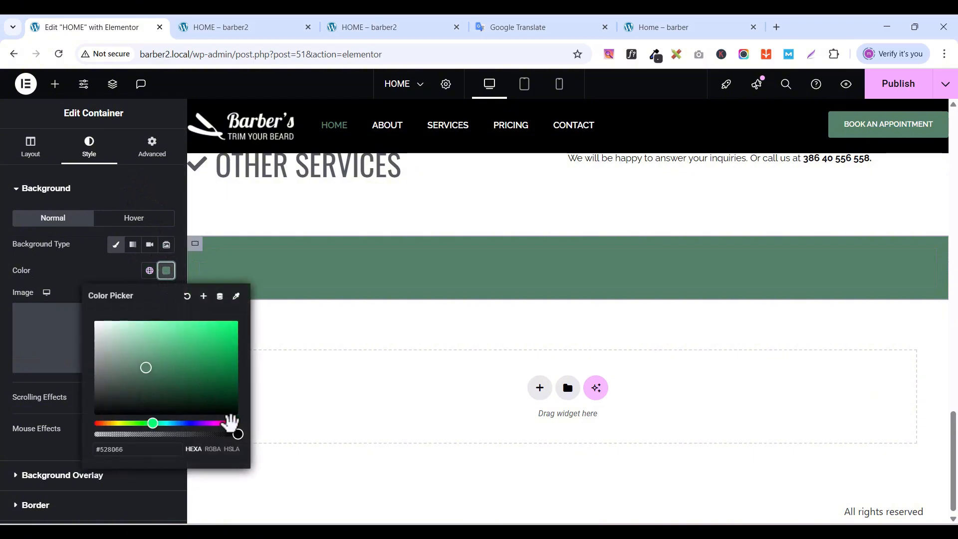
drag(234, 434, 2, 439)
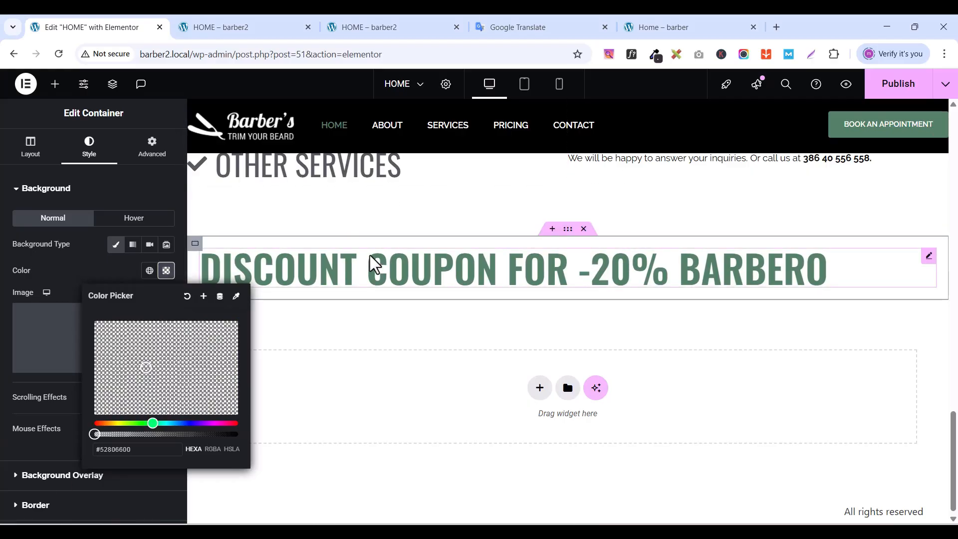
- Unlink the coupon container's padding and set it to 30 px top and bottom, 0 px left and right
click(195, 252)
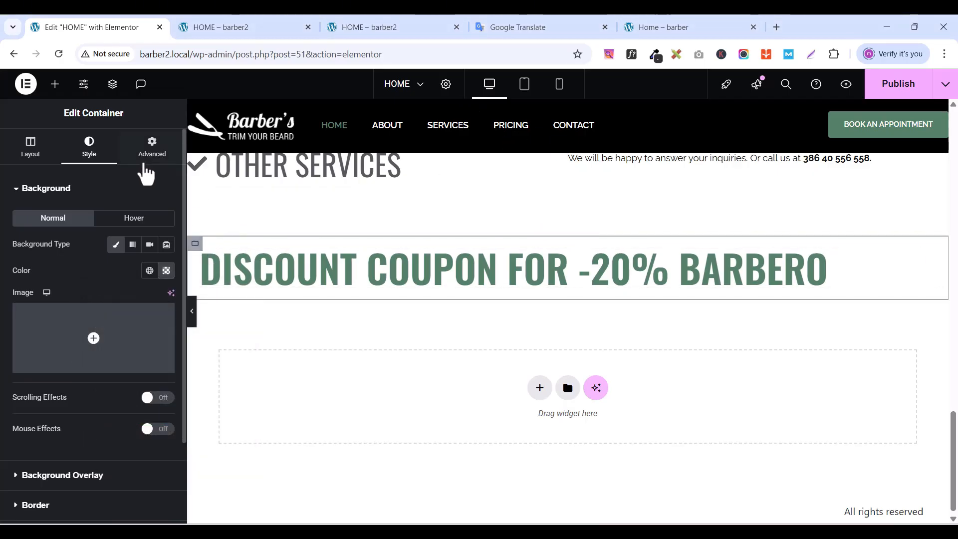
click(144, 162)
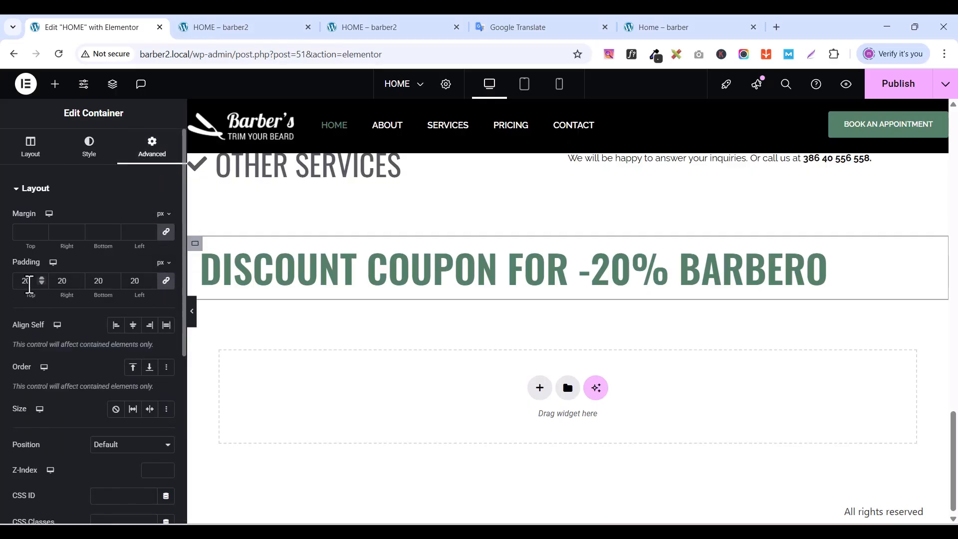
text(0)
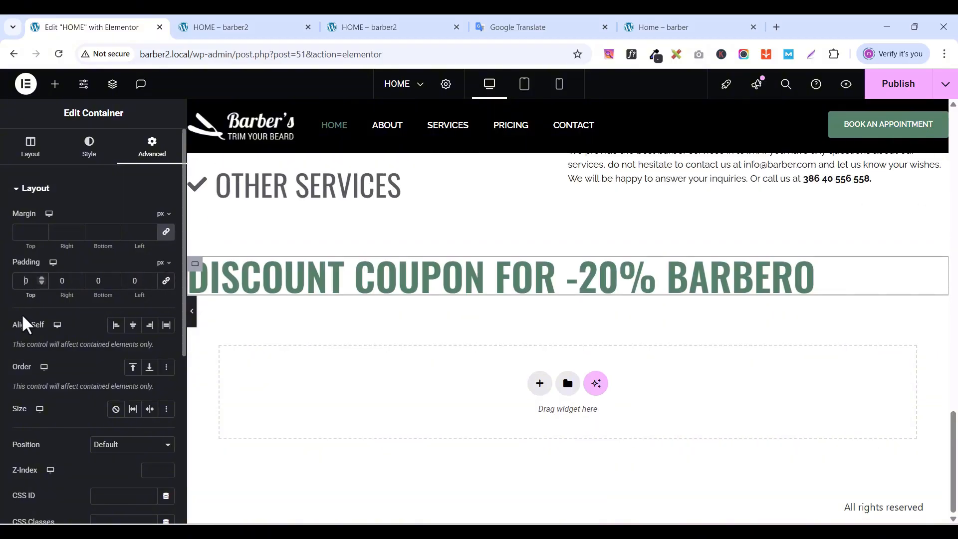
text(3)
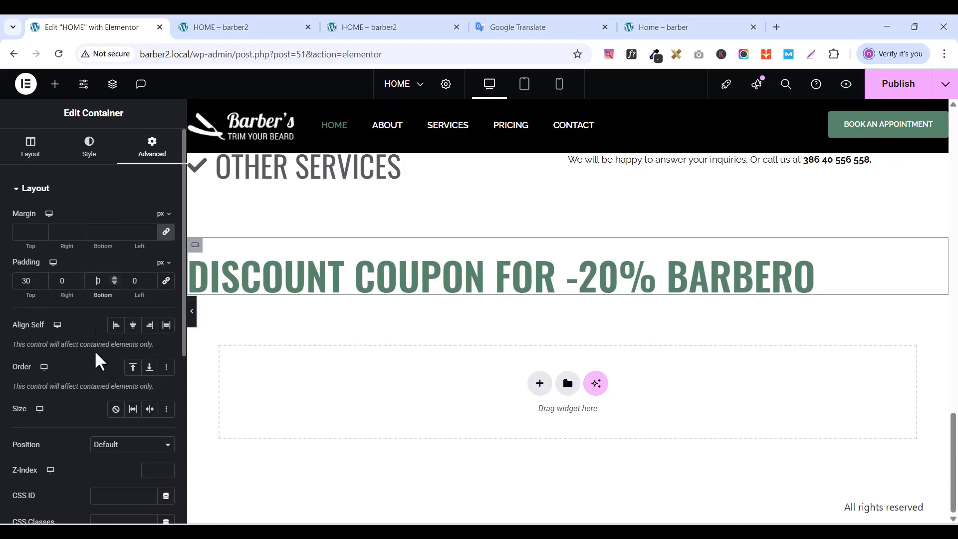
text(3)
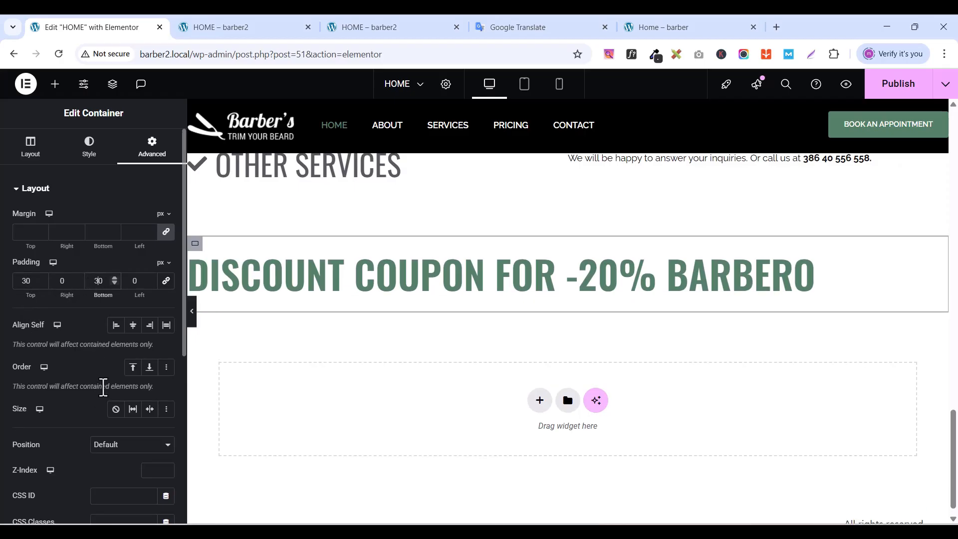
- Give the coupon container a dashed border with a width of 4 px on all sides
click(95, 146)
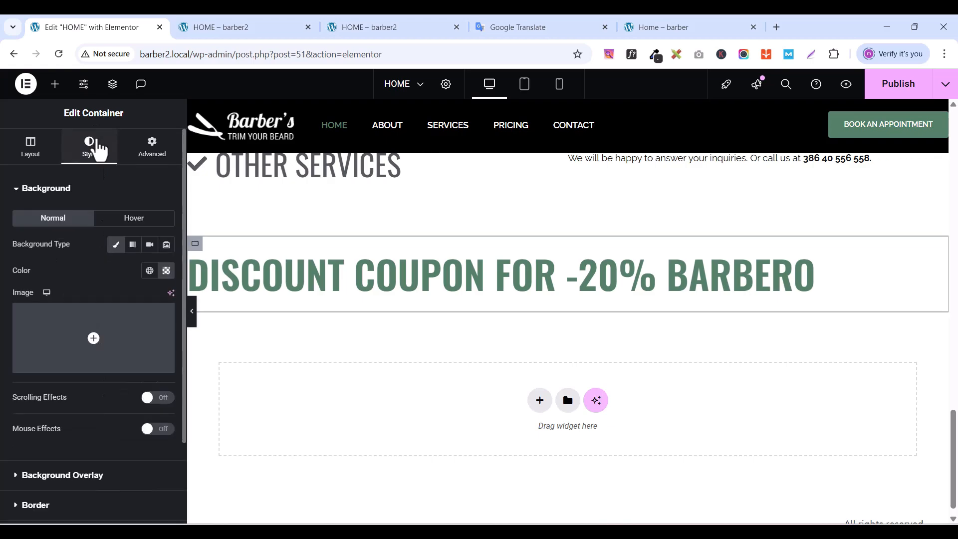
click(19, 192)
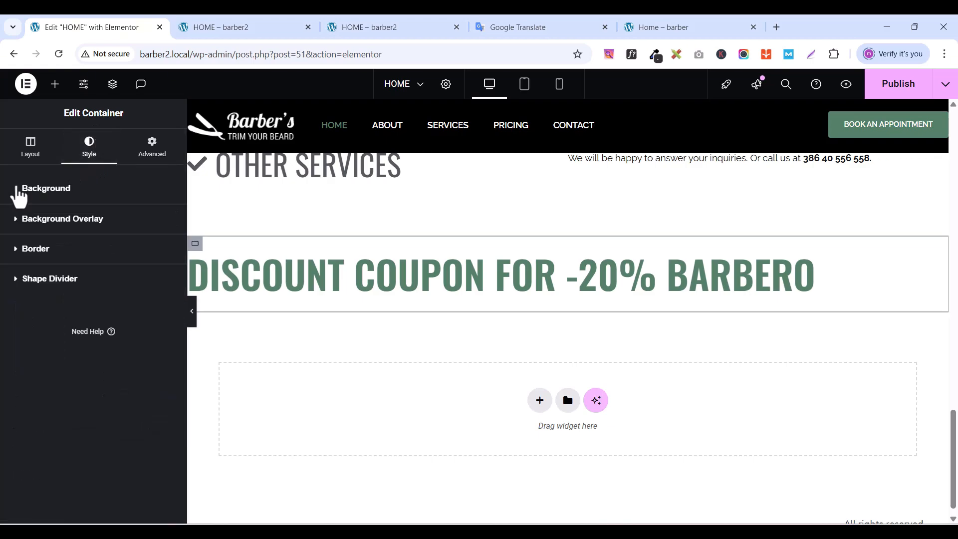
click(19, 254)
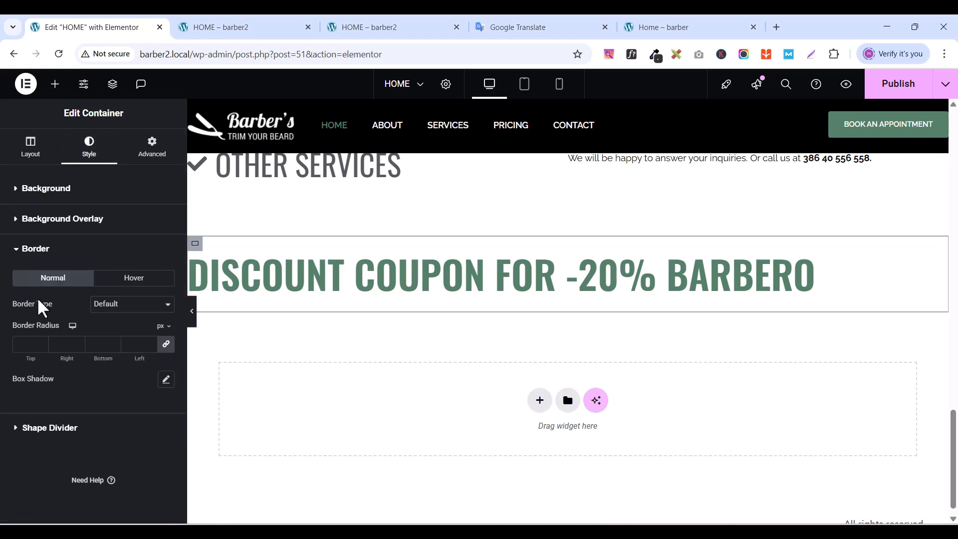
click(104, 305)
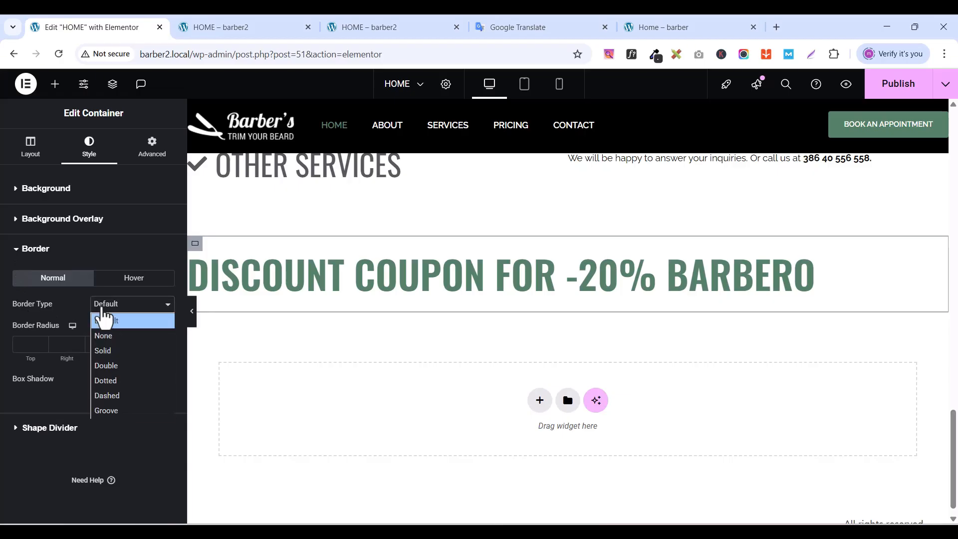
click(112, 394)
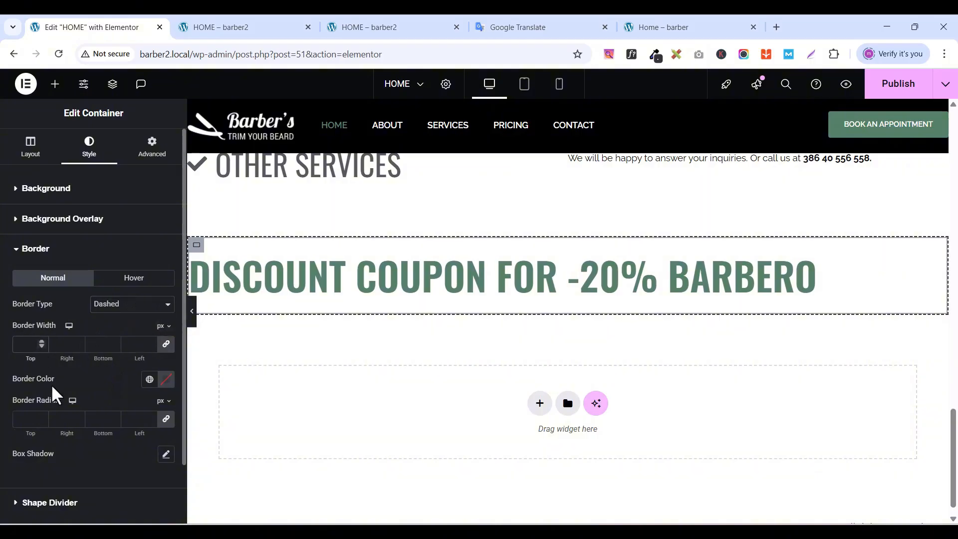
text(4)
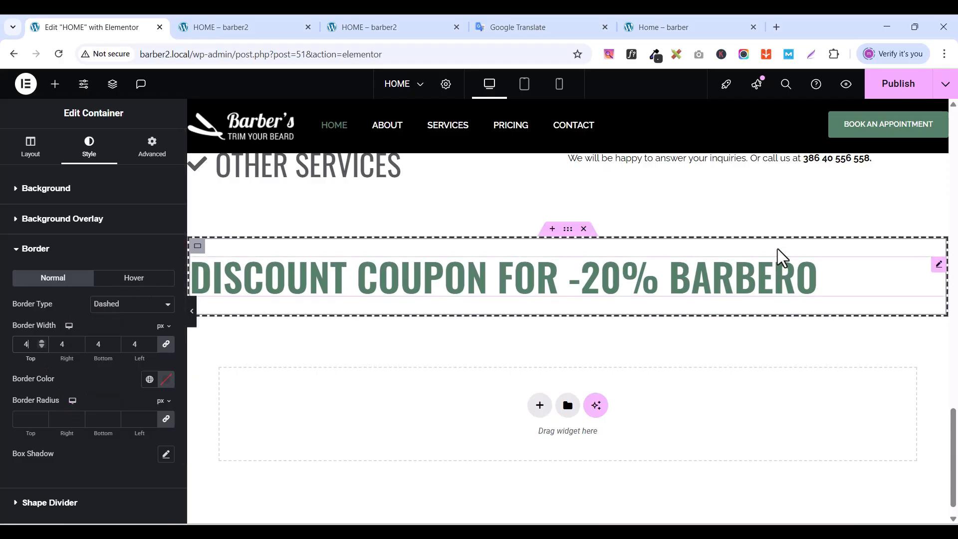
- Apply the global green to the coupon container's border and center-align the container's items
click(149, 379)
click(48, 353)
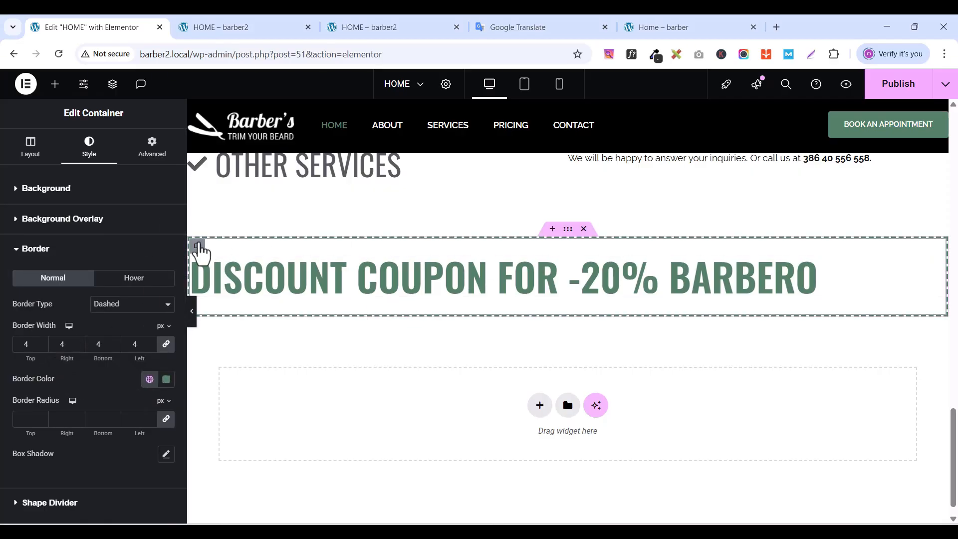
click(36, 149)
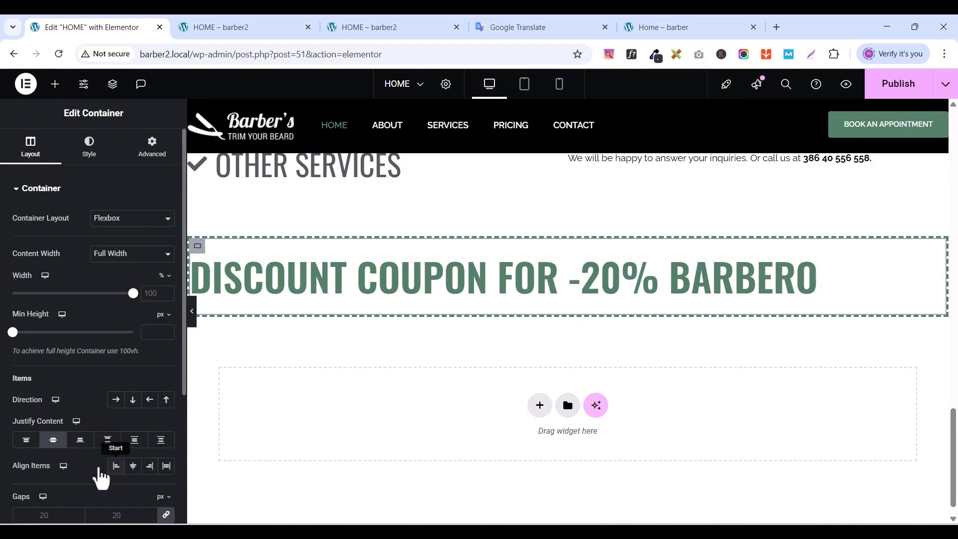
click(132, 469)
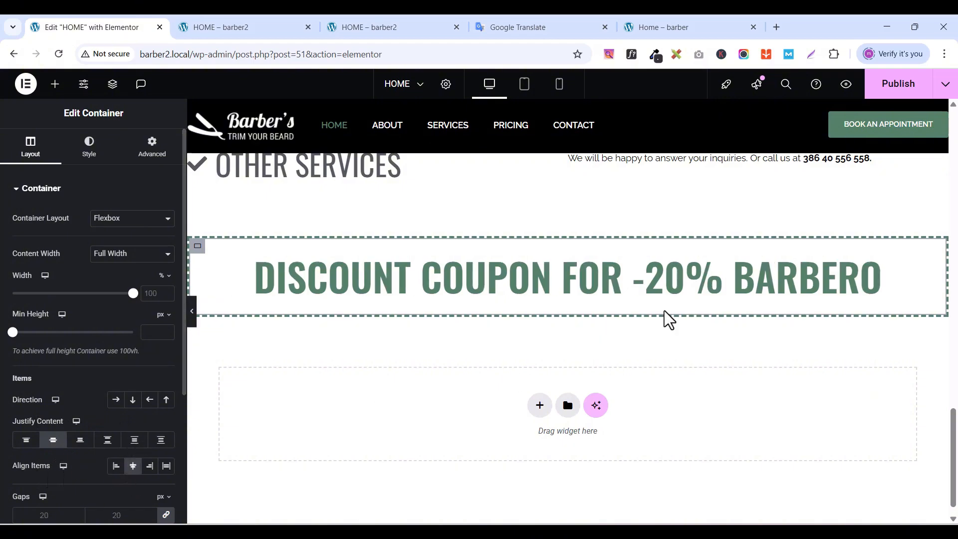
- Wrap the word BARBERO in <strong> tags in the coupon heading's title and publish the page
click(874, 264)
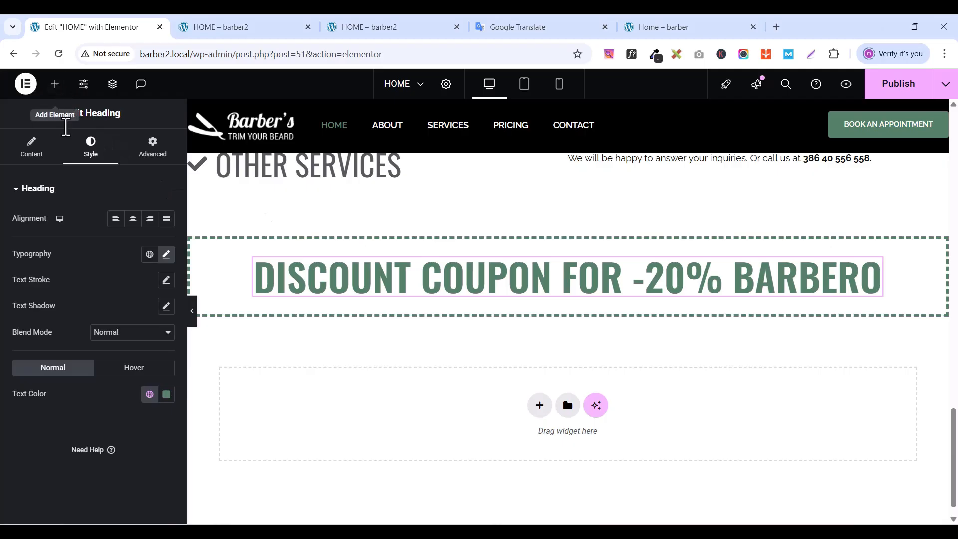
click(32, 152)
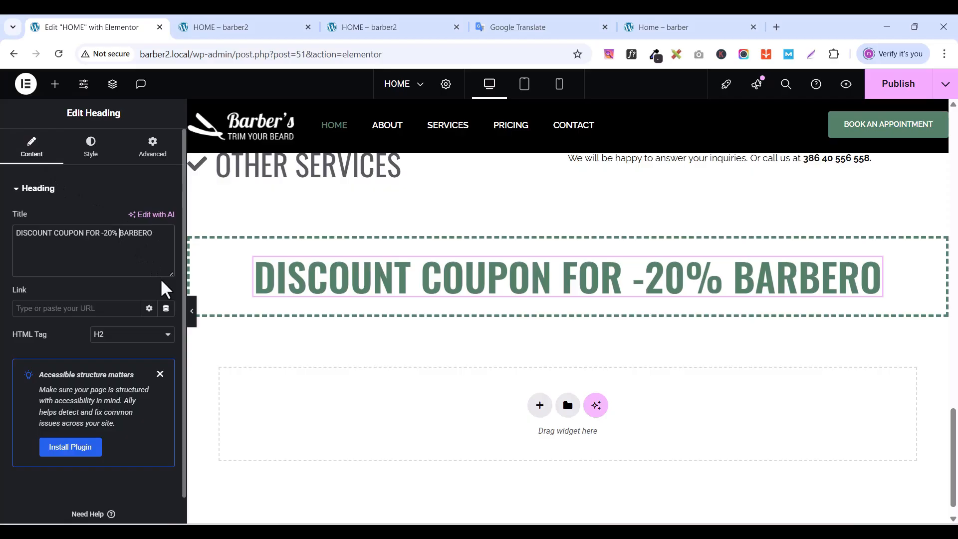
text(<)
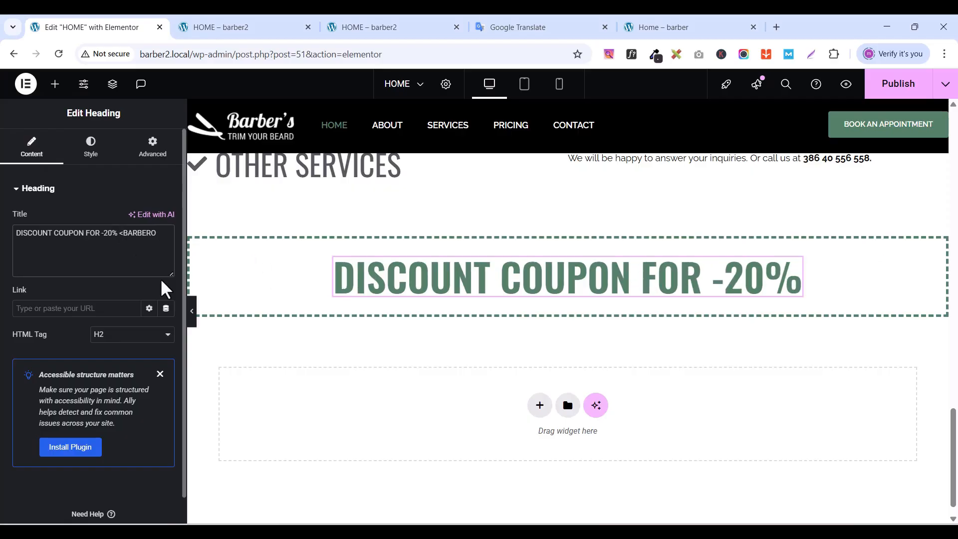
text(strong)
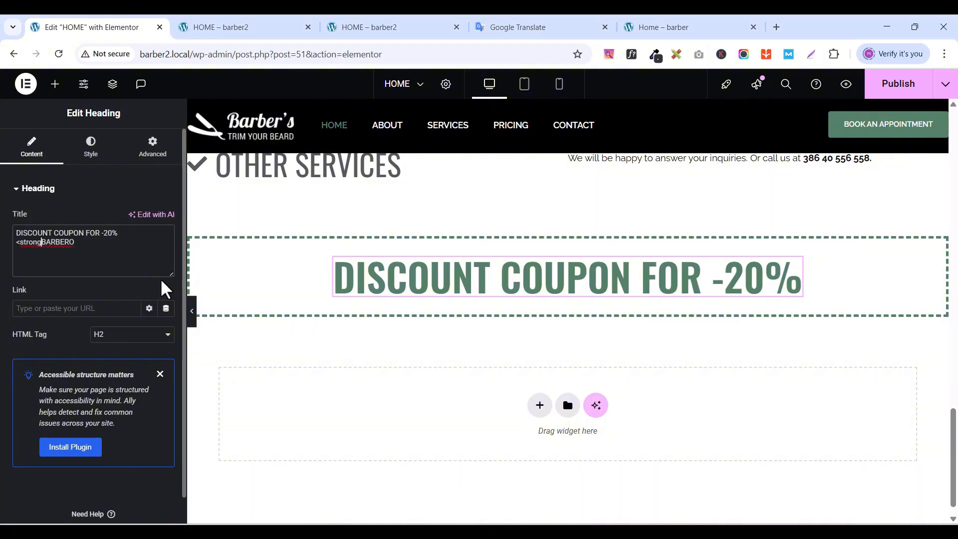
text(>)
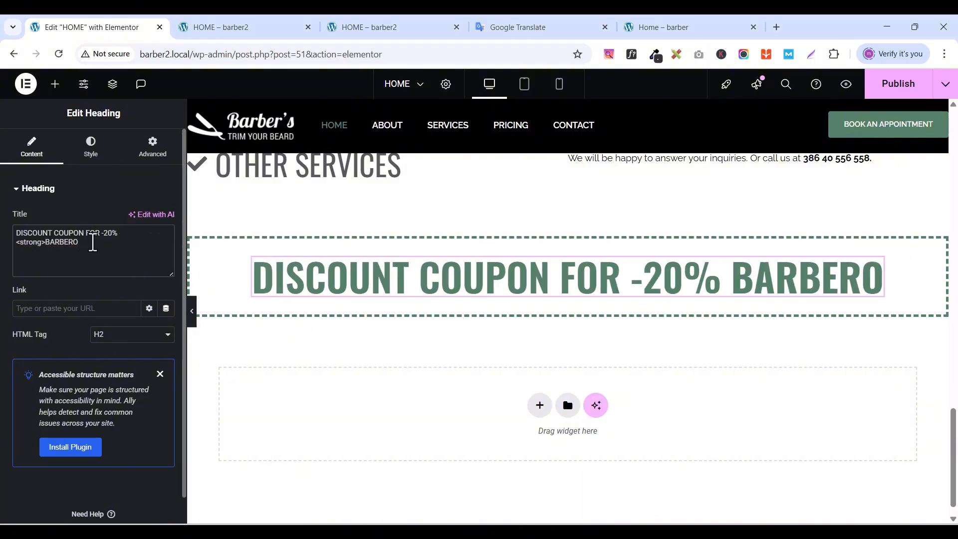
click(95, 244)
text(,)
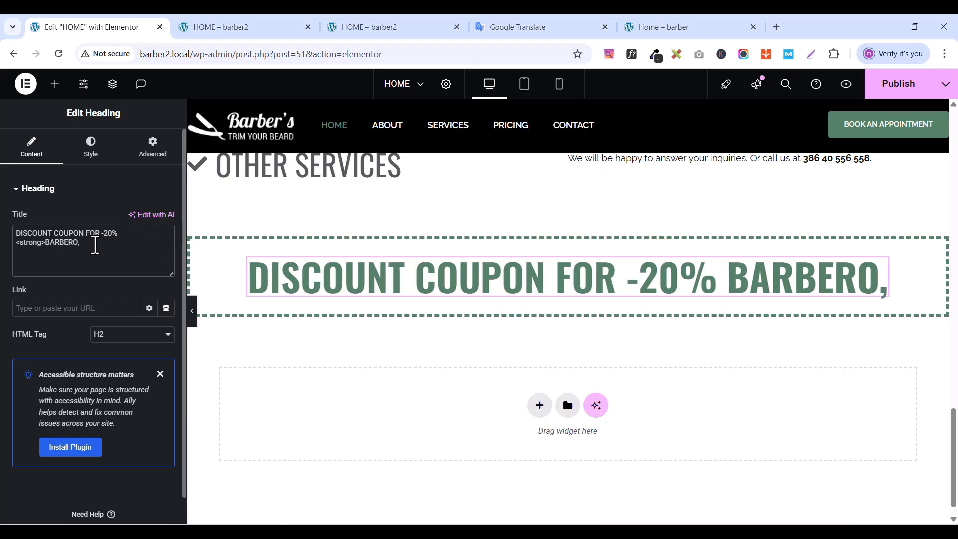
key(BackSpace)
text(<)
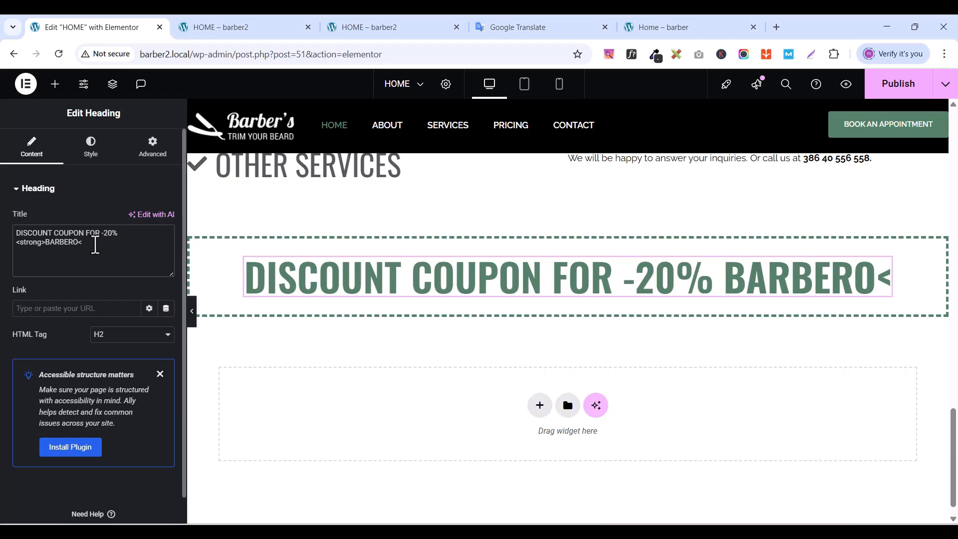
text(/strong>)
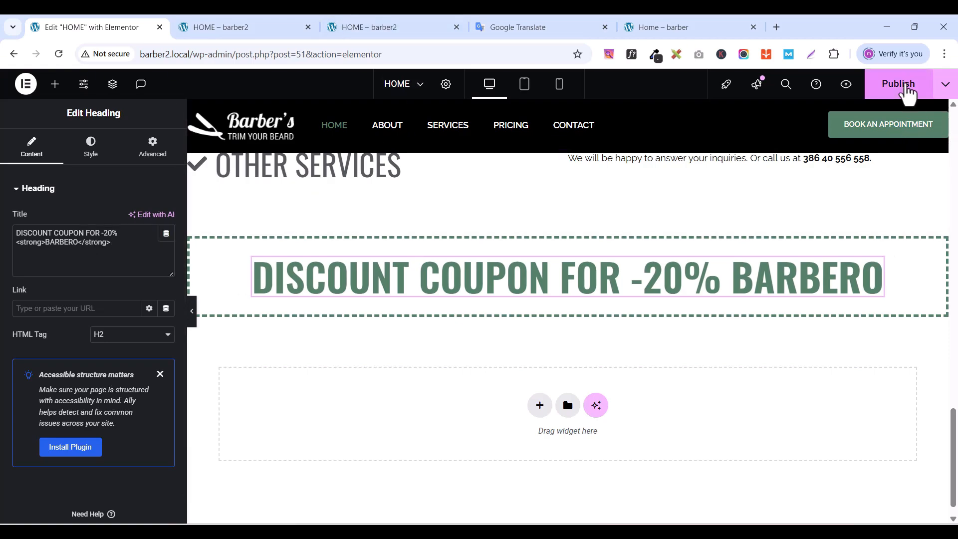
click(907, 90)
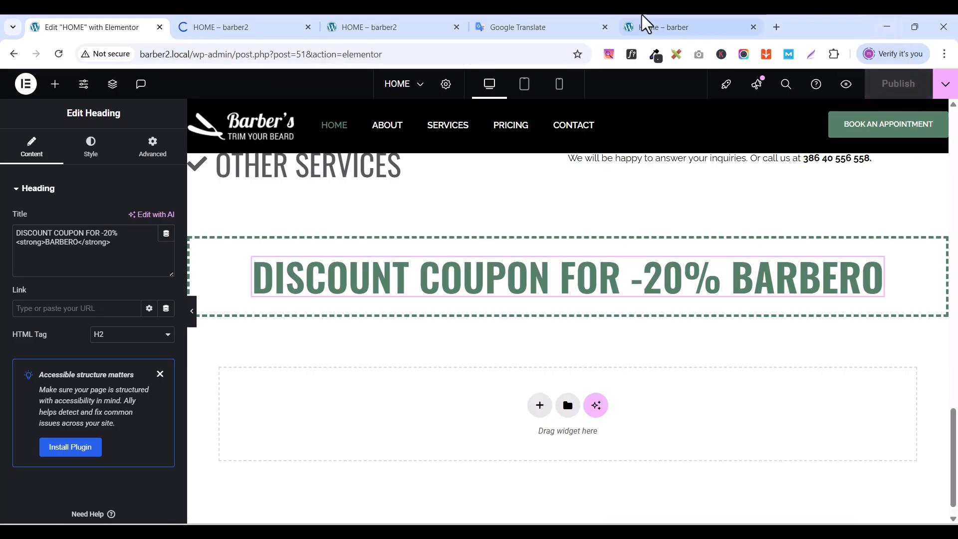
- Compare the coupon banner in the page preview with the reference page and examine the testimonial cards below it
click(660, 27)
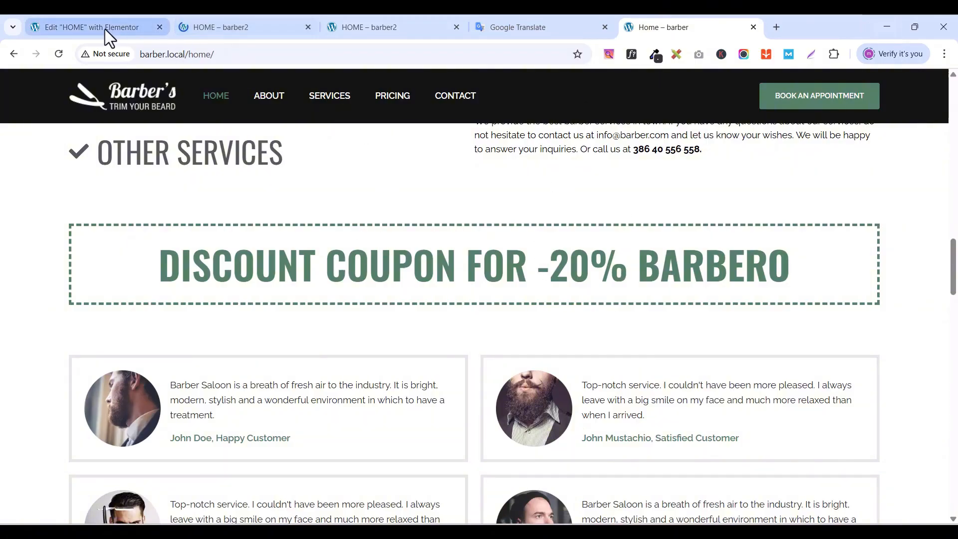
click(202, 25)
scroll(417, 275, down, 20)
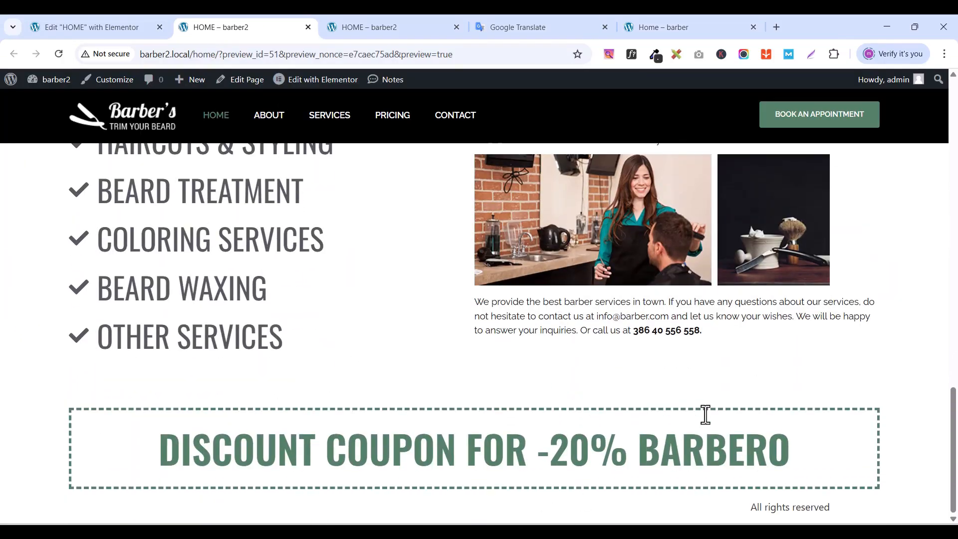
click(678, 21)
scroll(327, 331, down, 3)
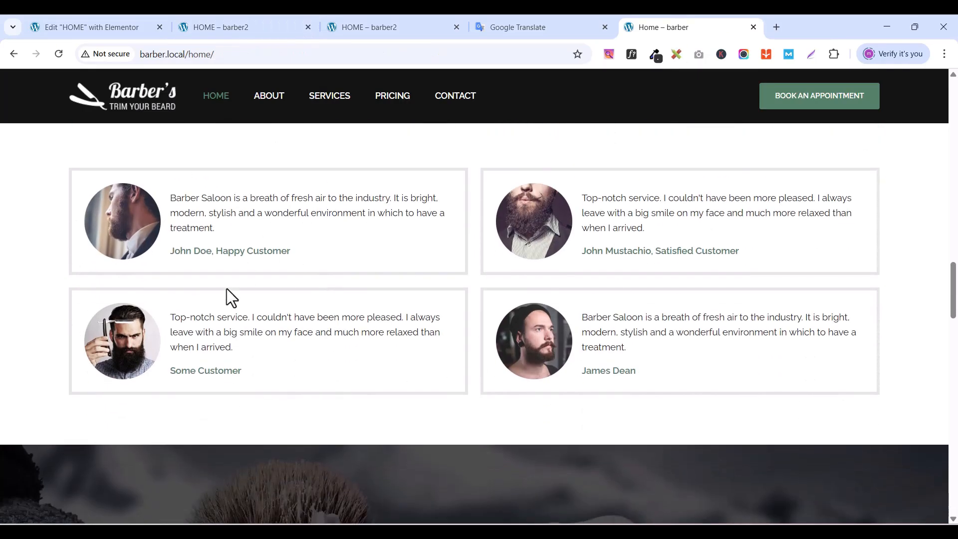
scroll(329, 245, up, 1)
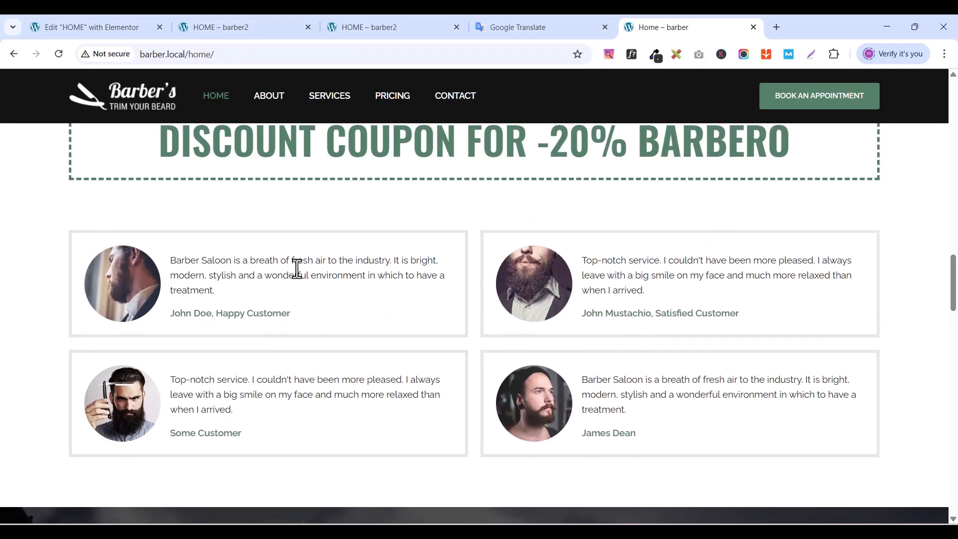
scroll(548, 144, up, 1)
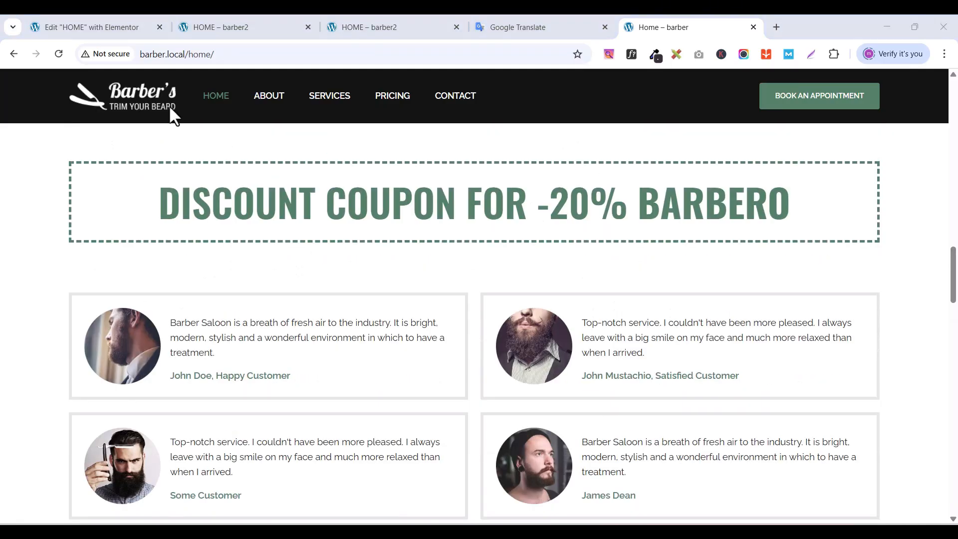
- Add a single-column Flexbox container below the discount coupon banner in the Elementor editor
click(75, 23)
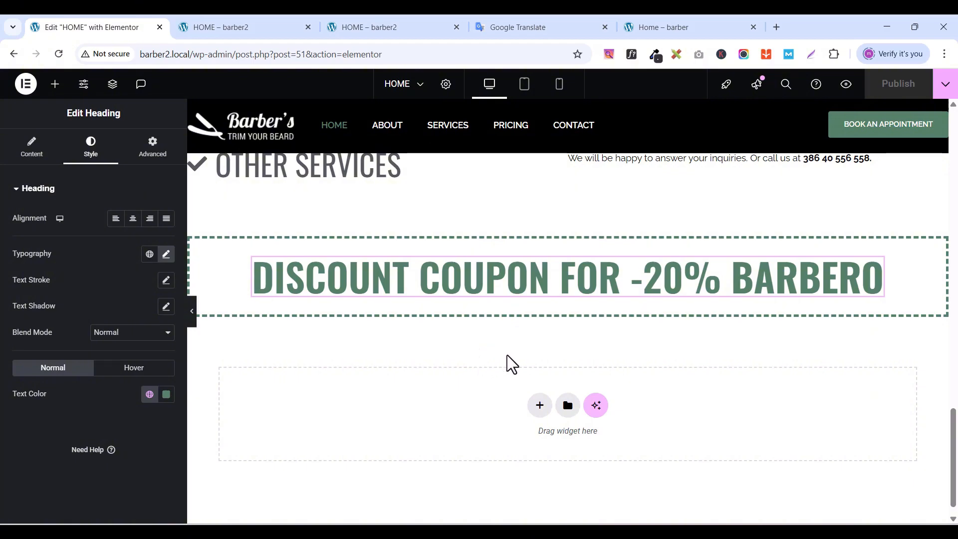
click(539, 407)
scroll(487, 422, down, 1)
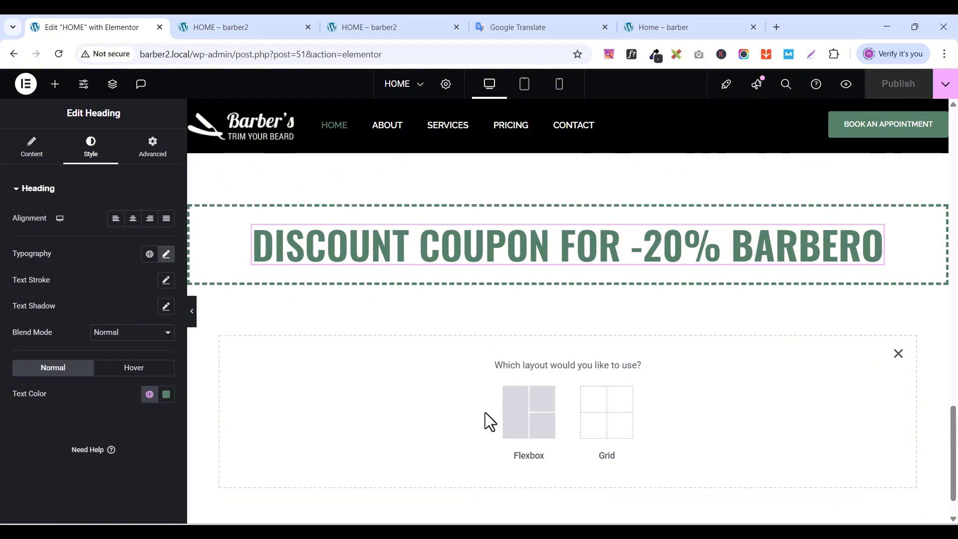
click(519, 387)
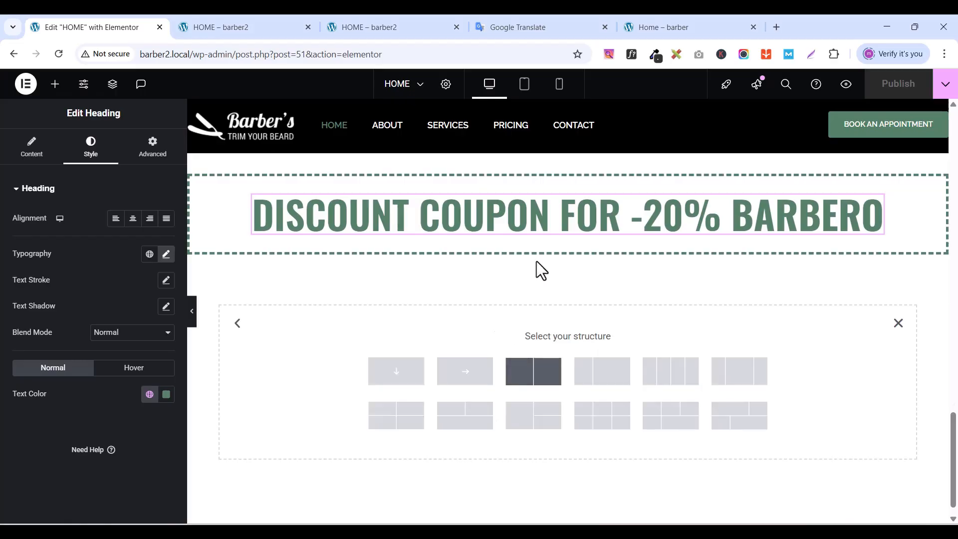
scroll(439, 339, down, 1)
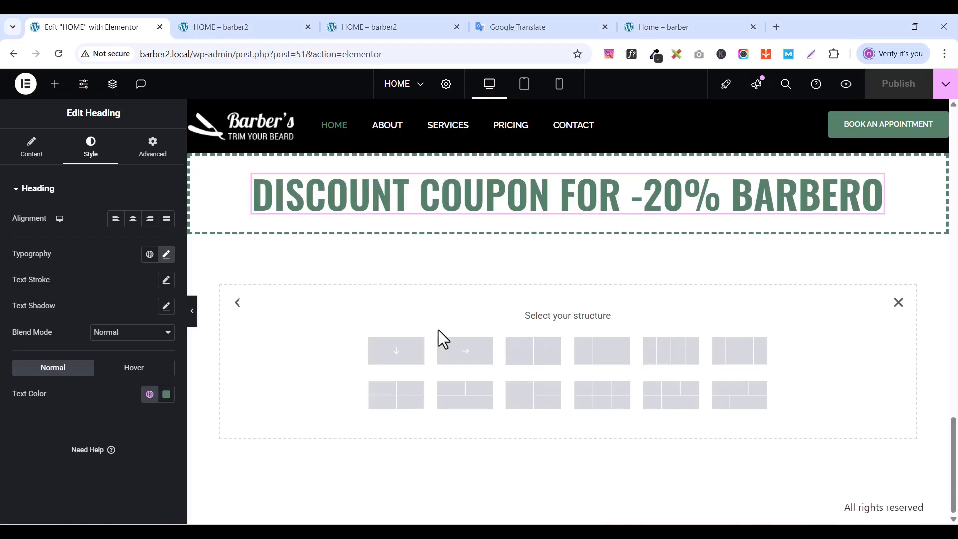
click(388, 355)
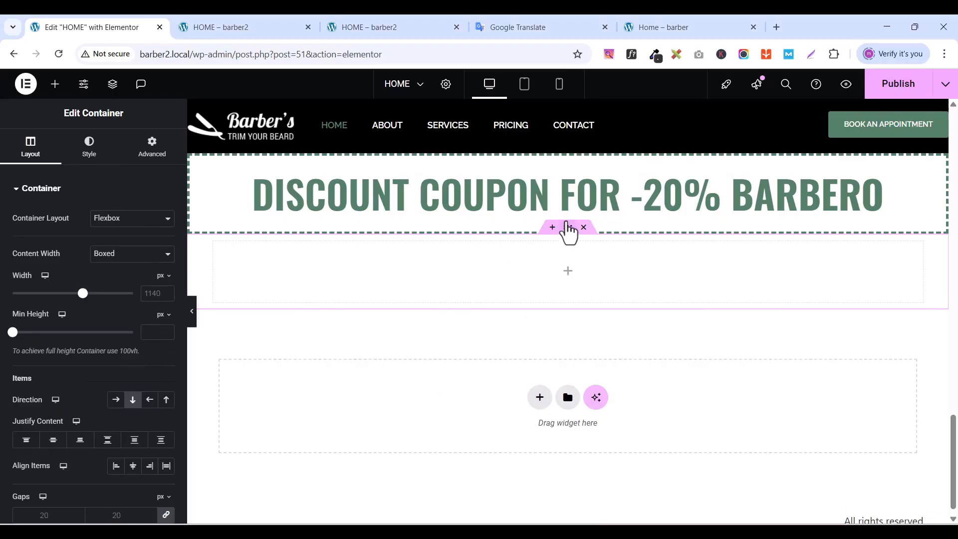
- Unlink the new container's padding and set it to 80 px top and bottom, 0 px left and right
click(152, 159)
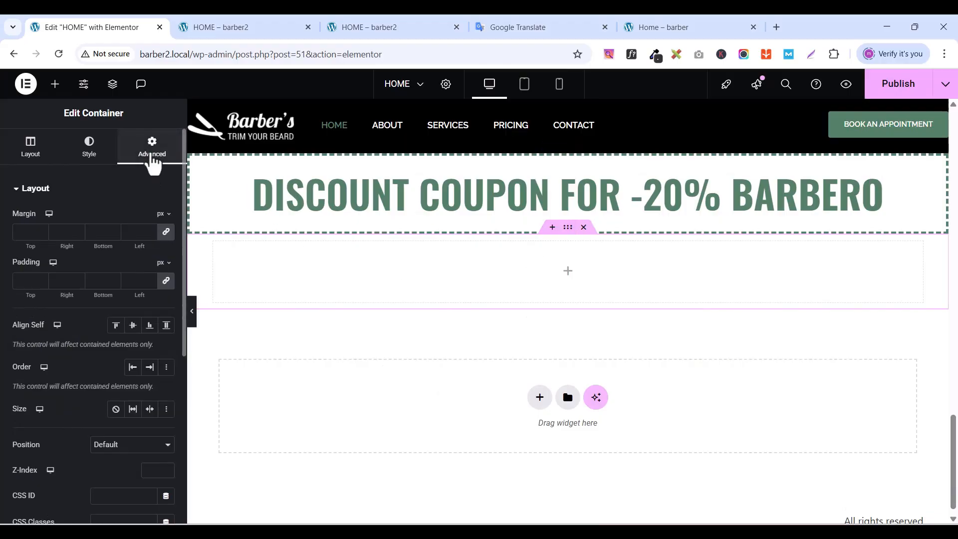
click(166, 281)
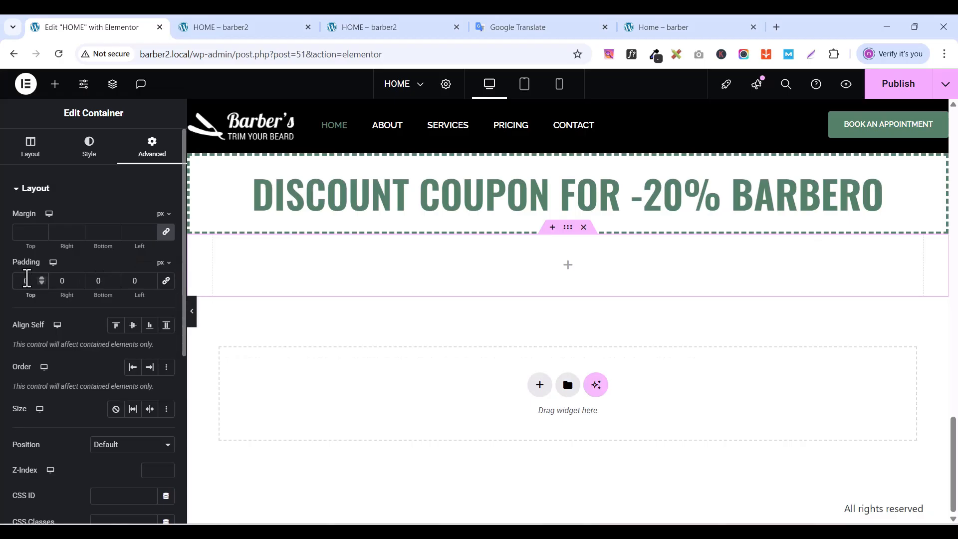
click(27, 280)
text(80)
click(97, 280)
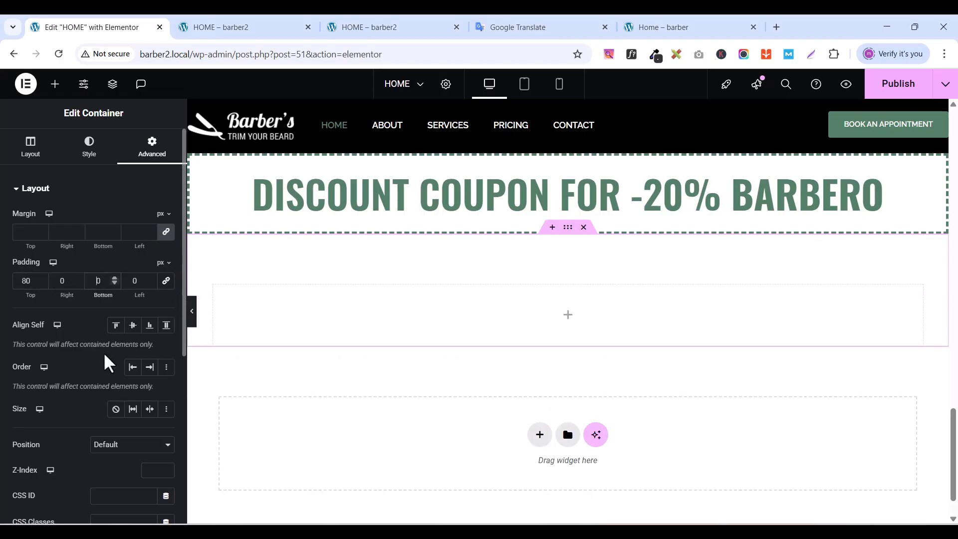
text(80)
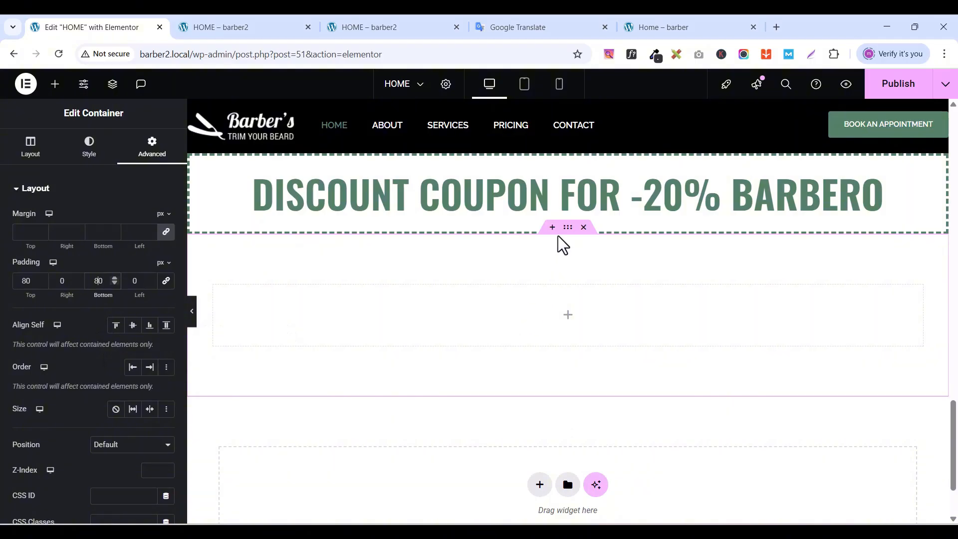
- Publish the page and set the new container's boxed content width to 1300 px
click(907, 86)
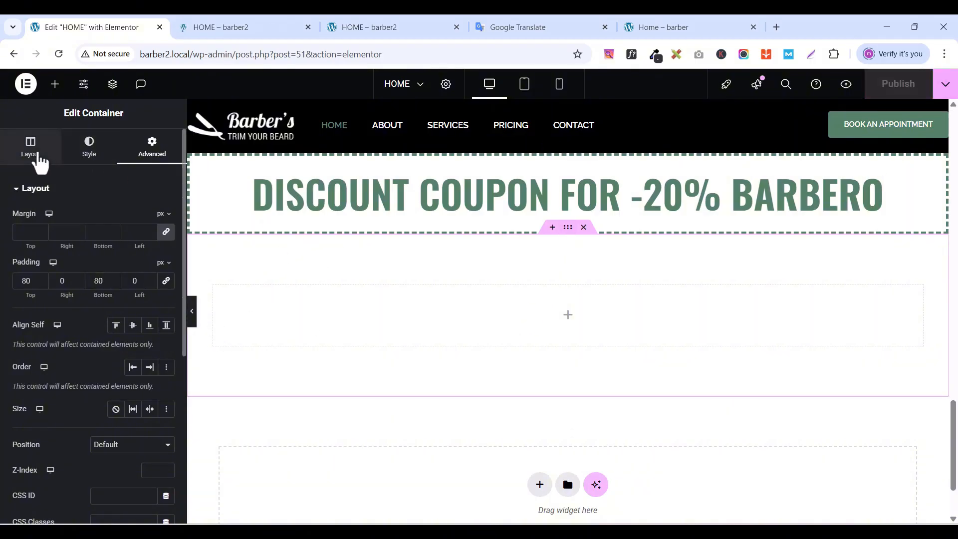
click(38, 156)
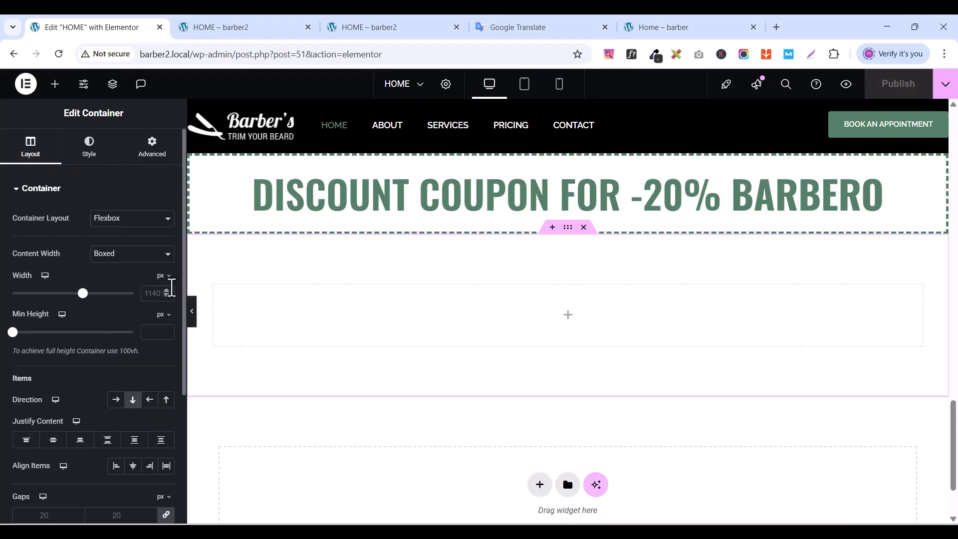
text(1300)
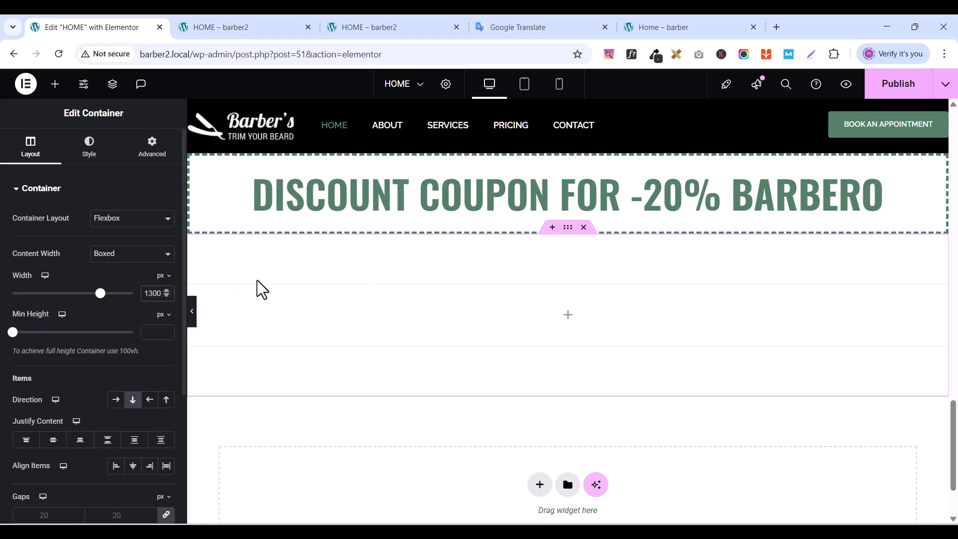
- Find the Grid element and place it inside the empty 1300 px container below the discount coupon banner
click(53, 86)
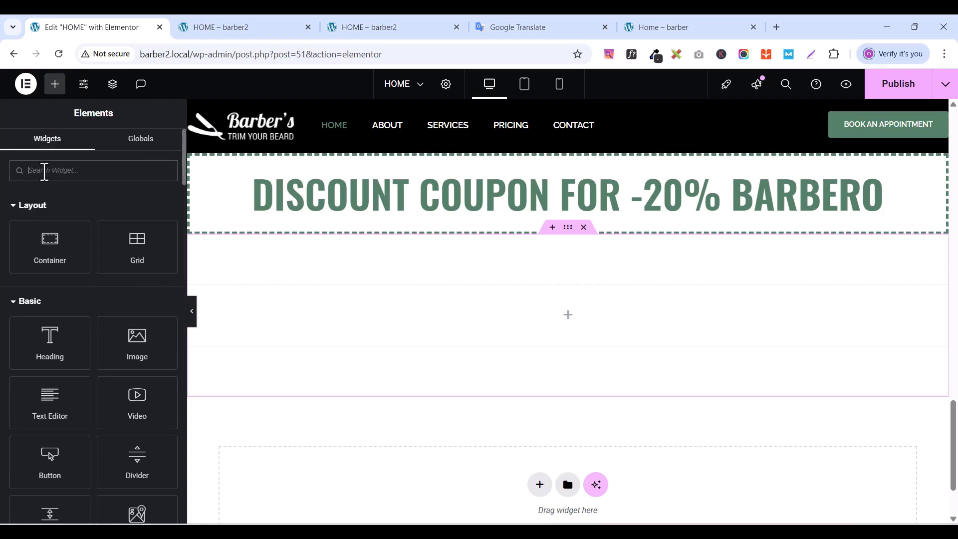
text(grid)
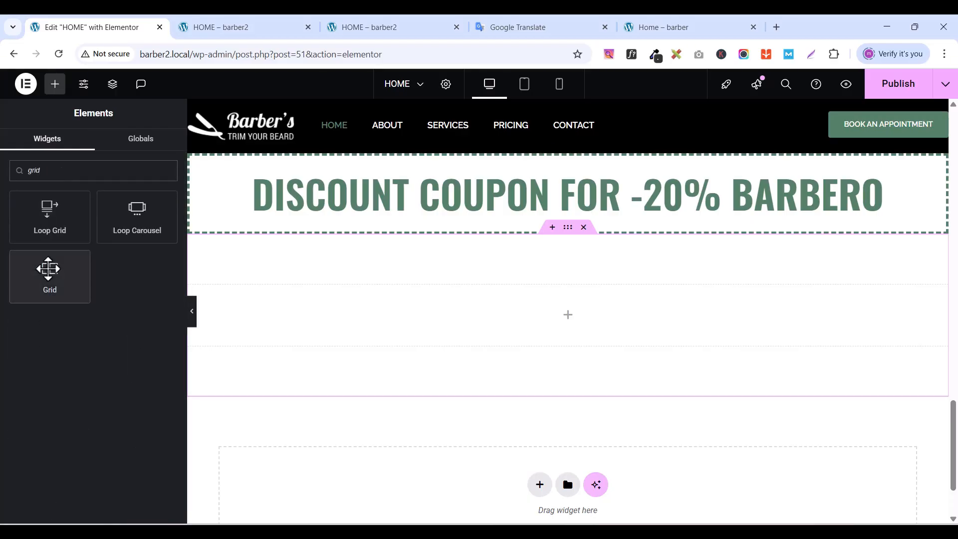
drag(48, 272, 348, 293)
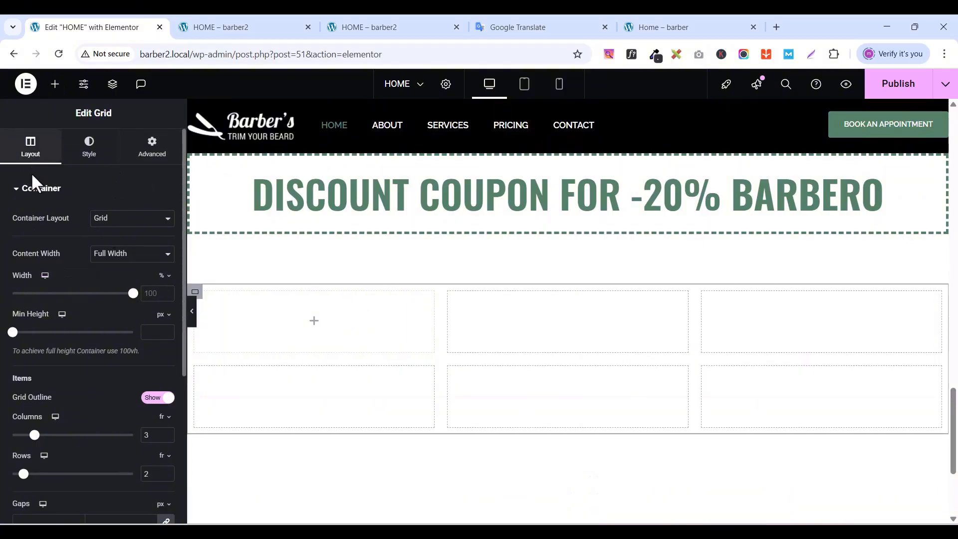
scroll(82, 322, down, 1)
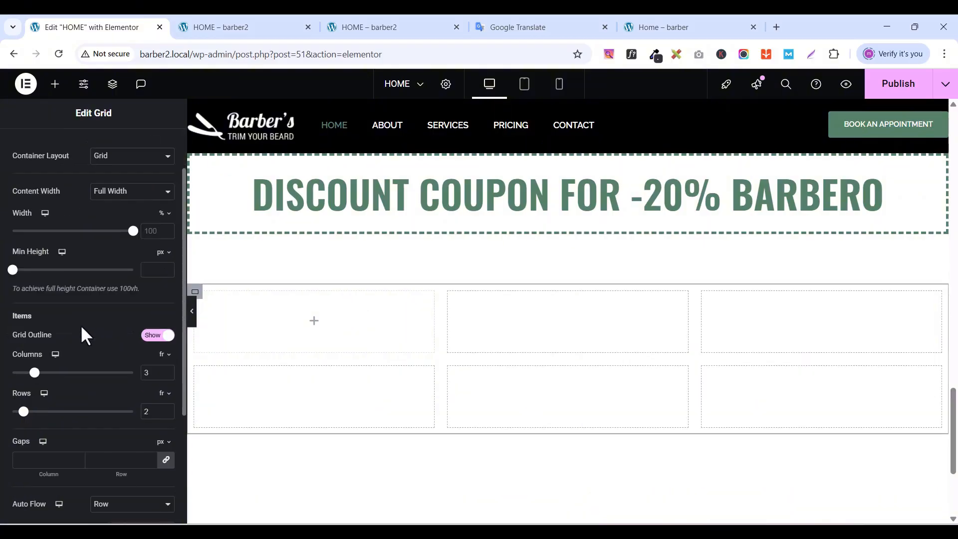
scroll(85, 364, up, 1)
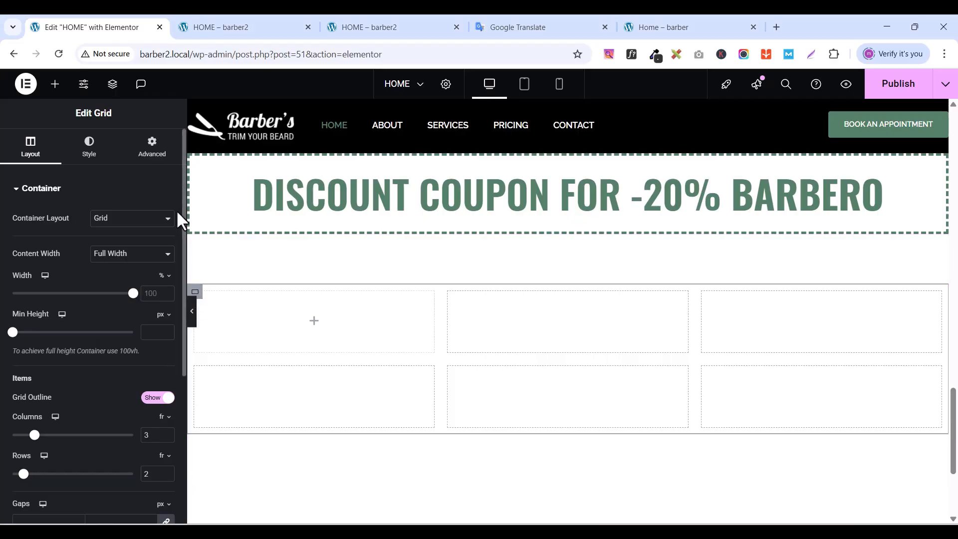
- Set the new grid's padding to 0 px on all four sides
click(150, 158)
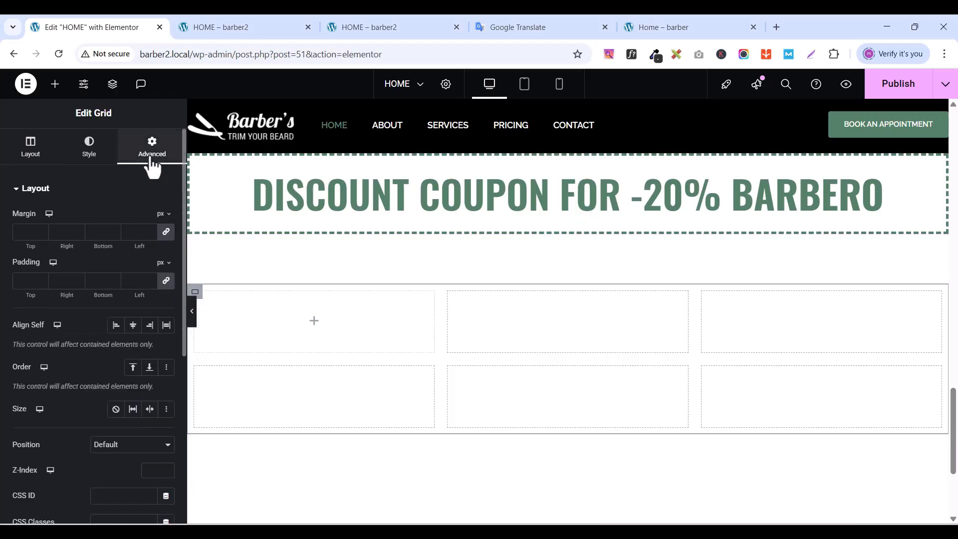
scroll(122, 235, down, 5)
scroll(120, 252, up, 3)
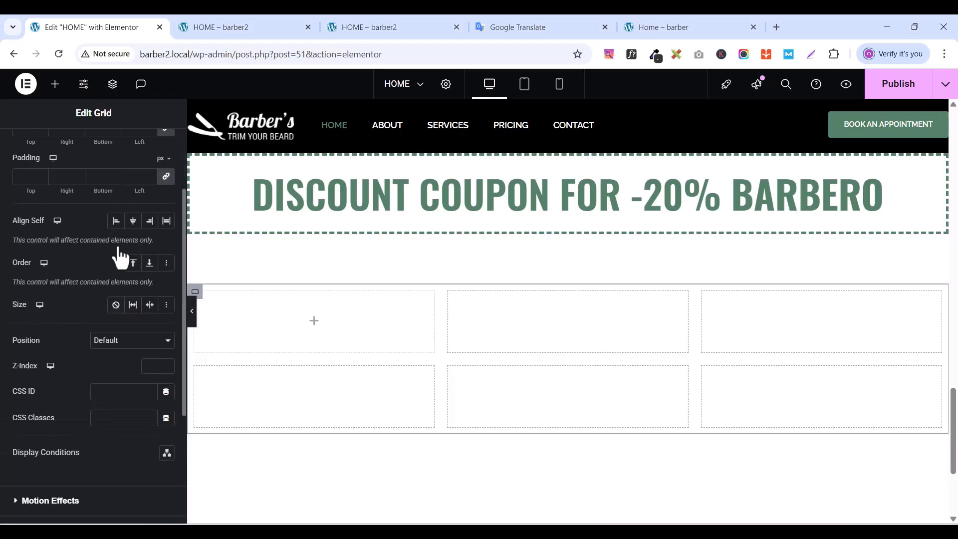
click(170, 180)
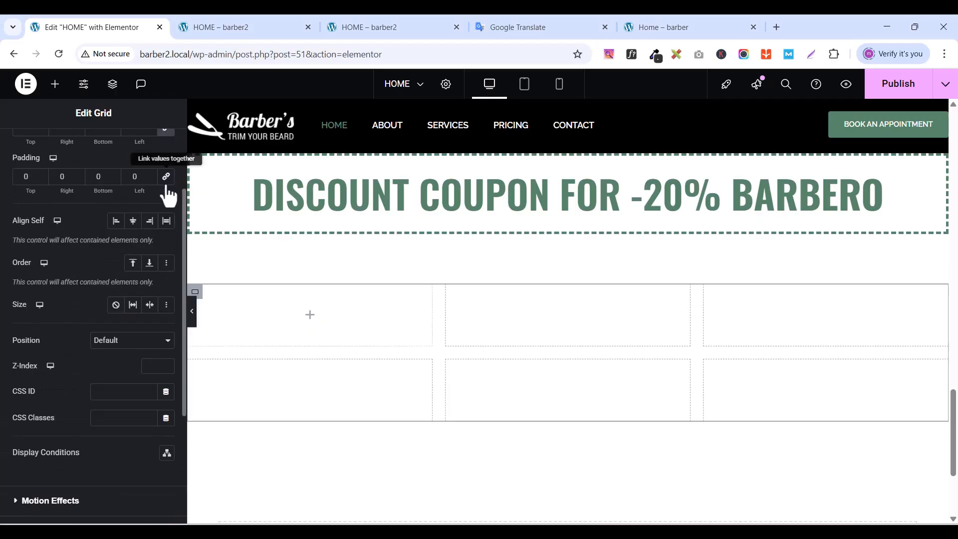
- Set the grid's number of columns to 2
scroll(120, 207, up, 3)
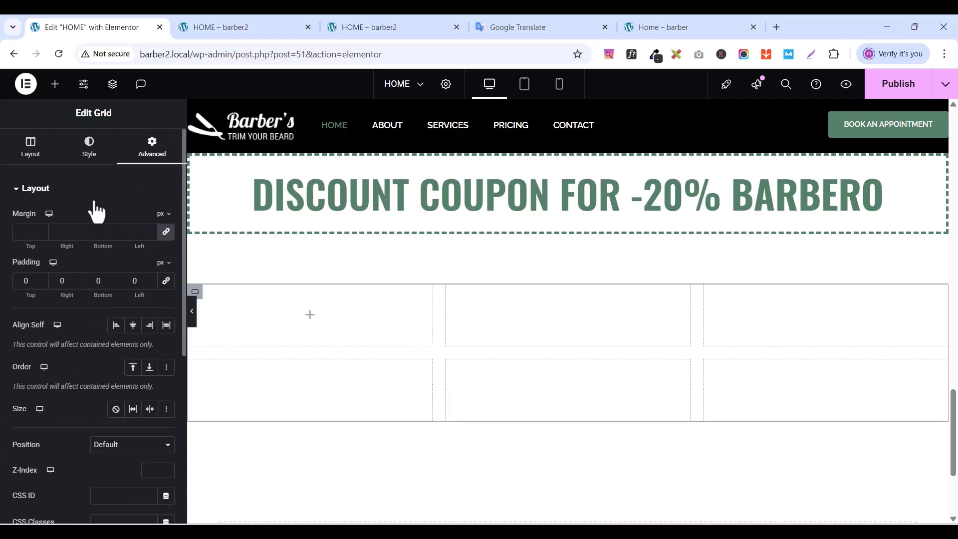
click(31, 147)
scroll(85, 382, down, 1)
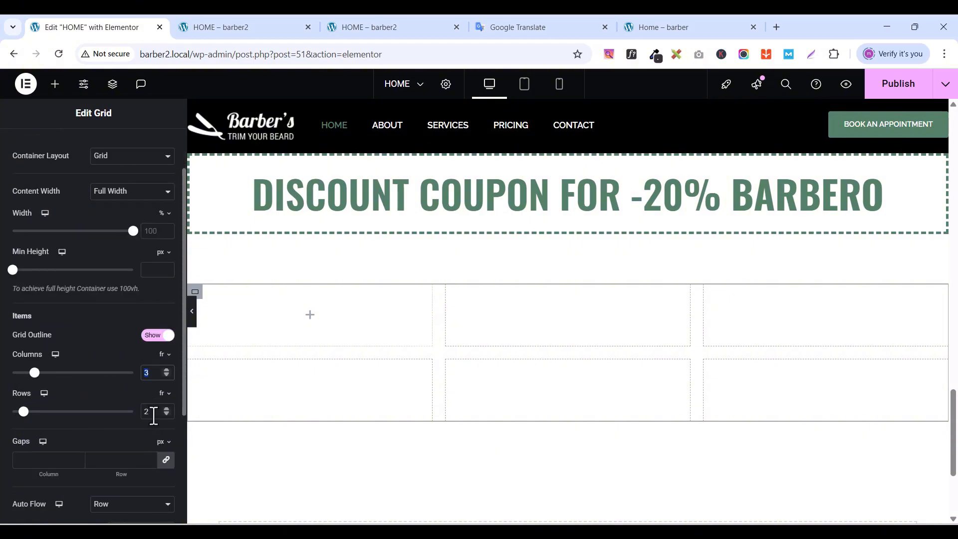
text(2)
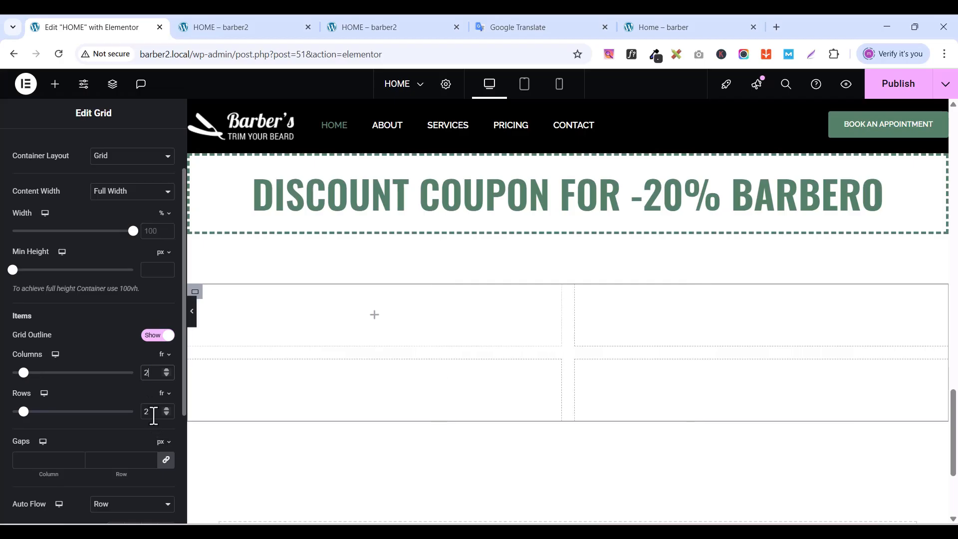
- Check the testimonial cards on the reference page and add a container to the first cell of the grid
click(662, 31)
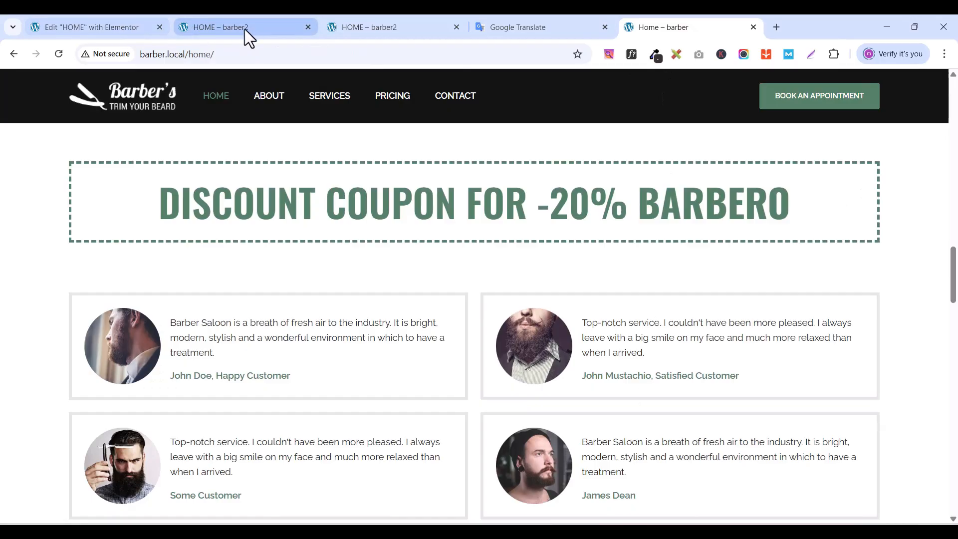
click(102, 25)
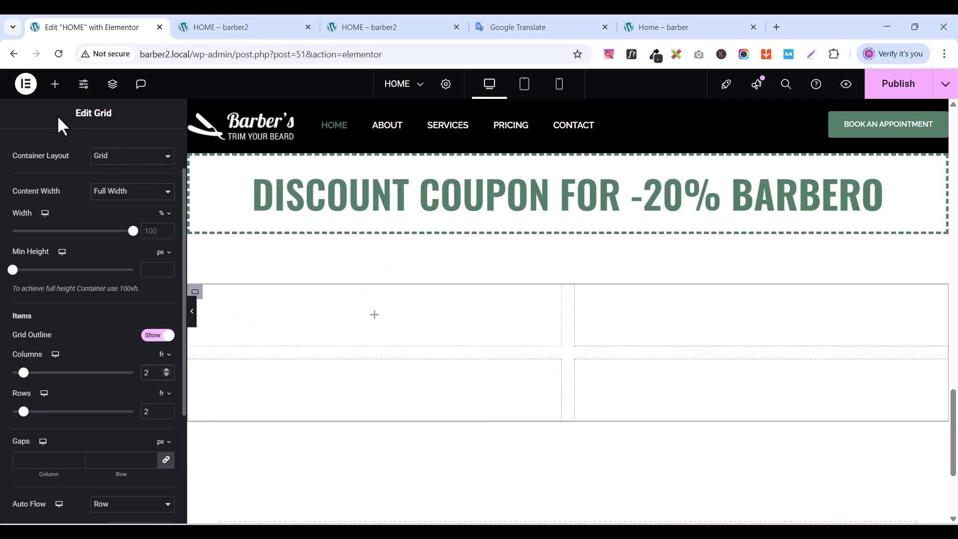
click(55, 83)
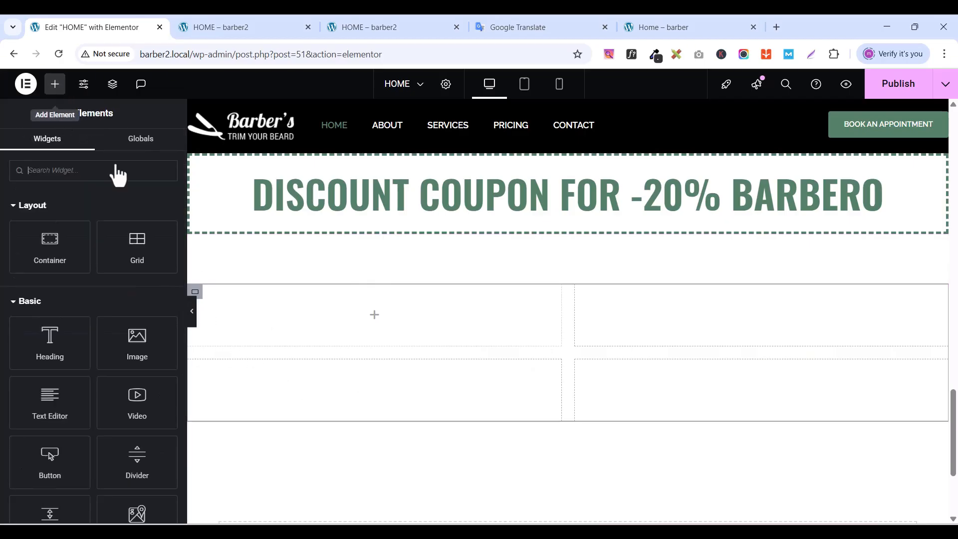
drag(52, 248, 372, 309)
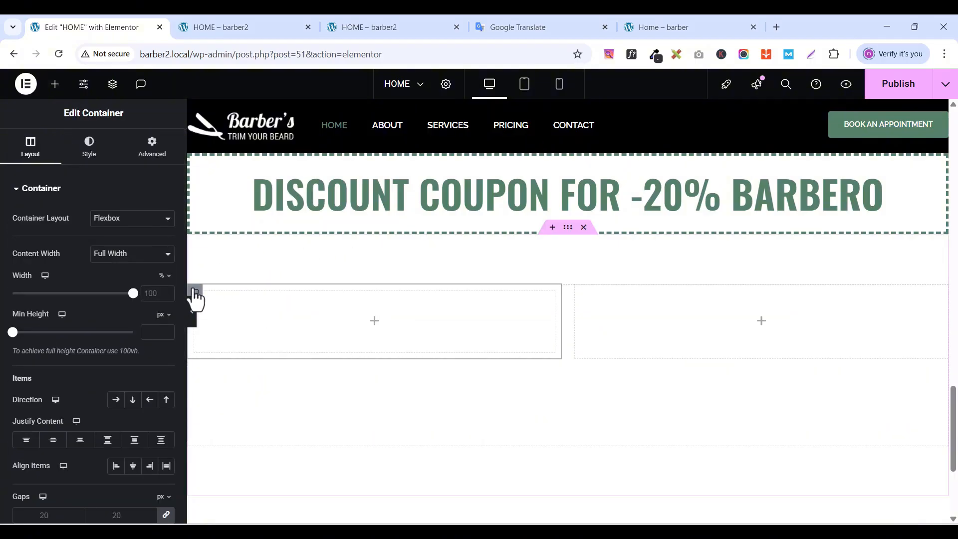
- Set the padding of the container in the first grid cell to 20 px on all sides
click(167, 156)
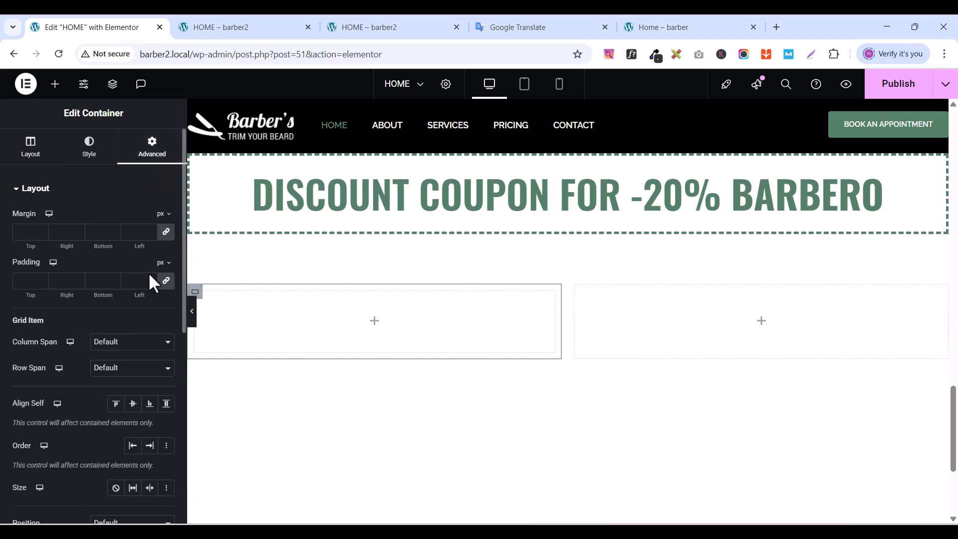
click(166, 280)
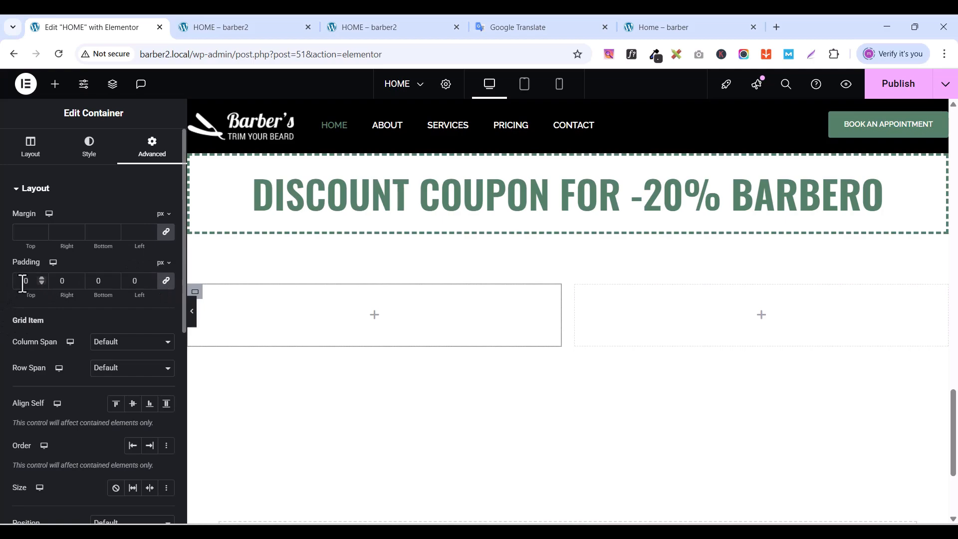
drag(29, 294, 75, 325)
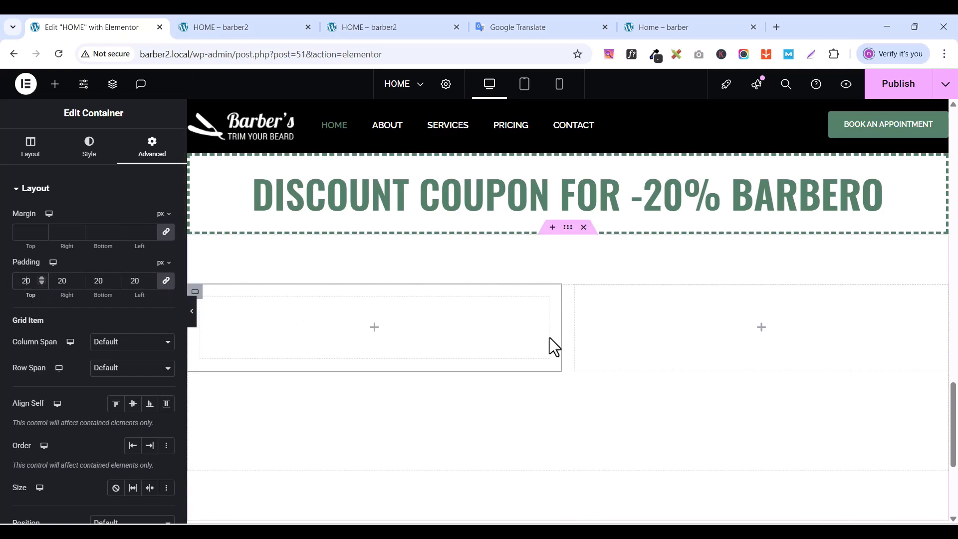
- Add an Image Box widget to the first empty grid cell below the discount coupon heading
click(55, 85)
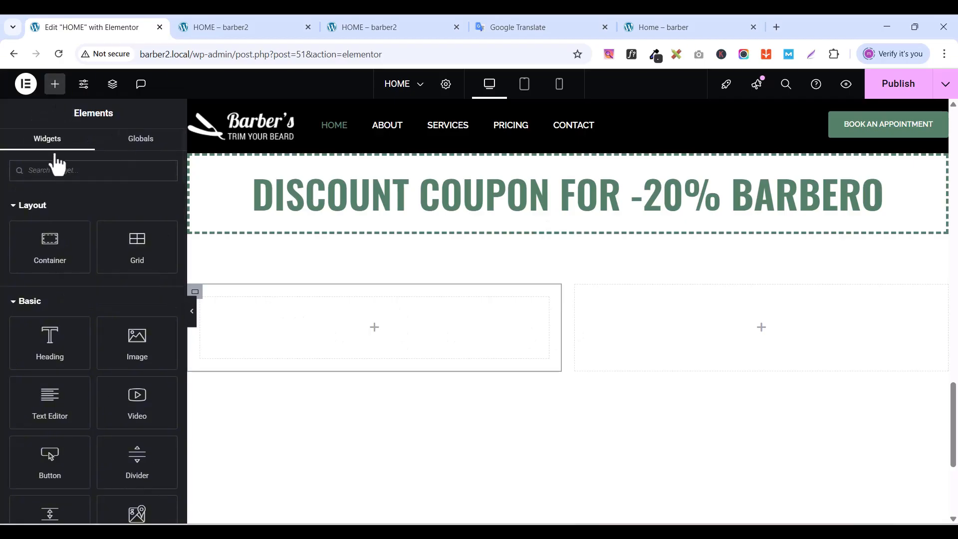
text(i)
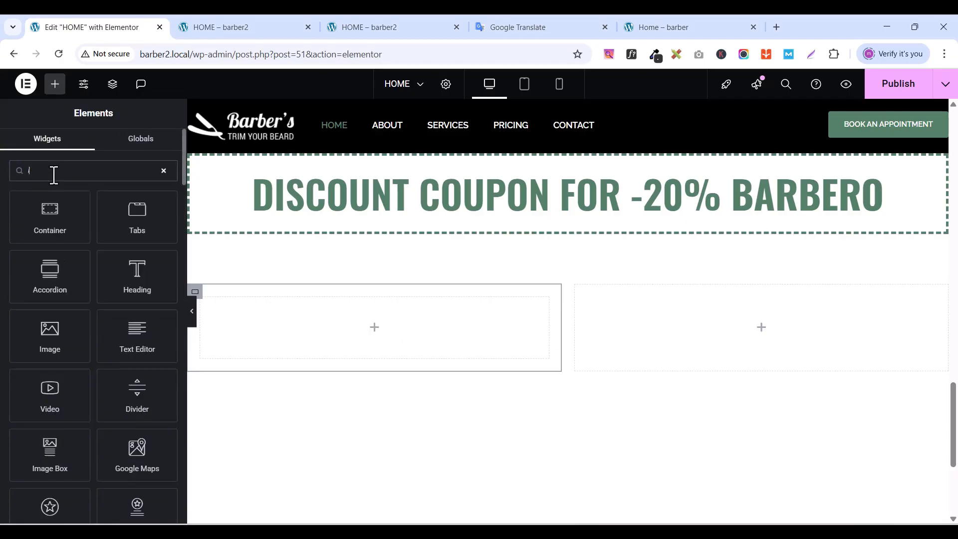
text(mage)
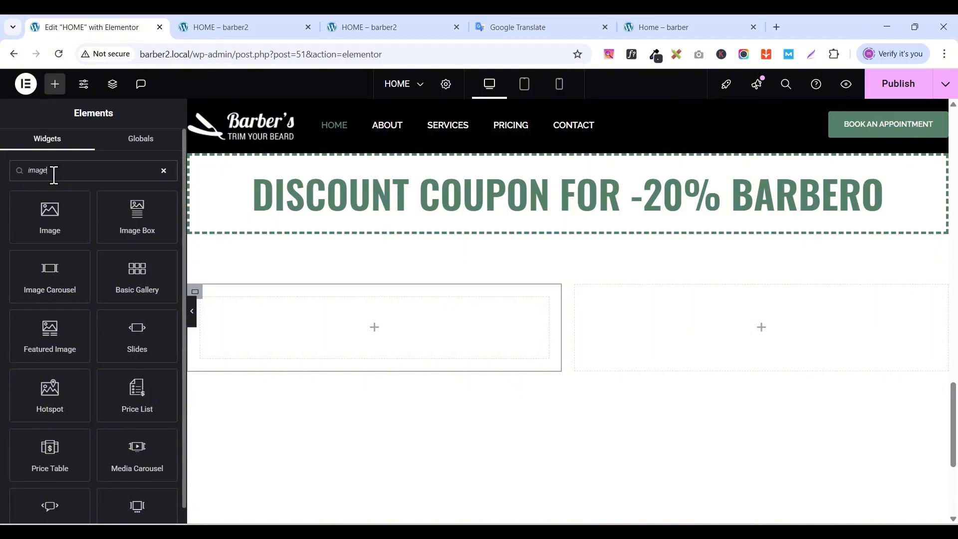
drag(136, 212, 362, 325)
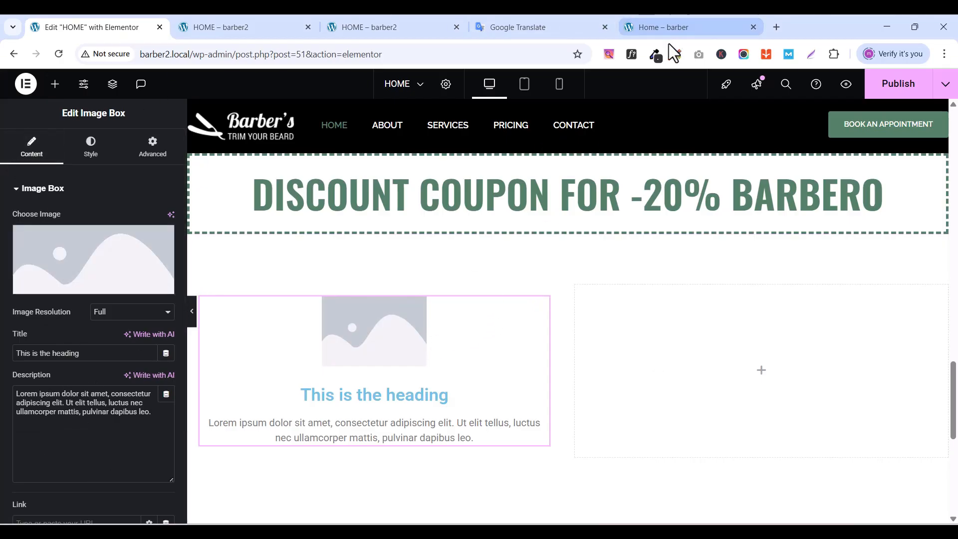
- Copy the first testimonial's quote, "Barber Saloon is a breath of fresh air…", from the reference page and use it as the Image Box title
click(674, 27)
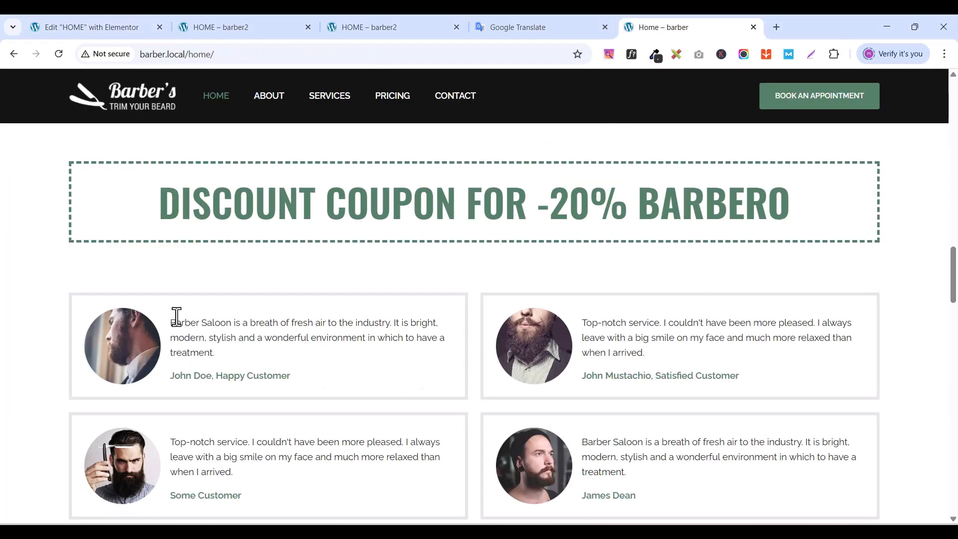
drag(170, 323, 224, 354)
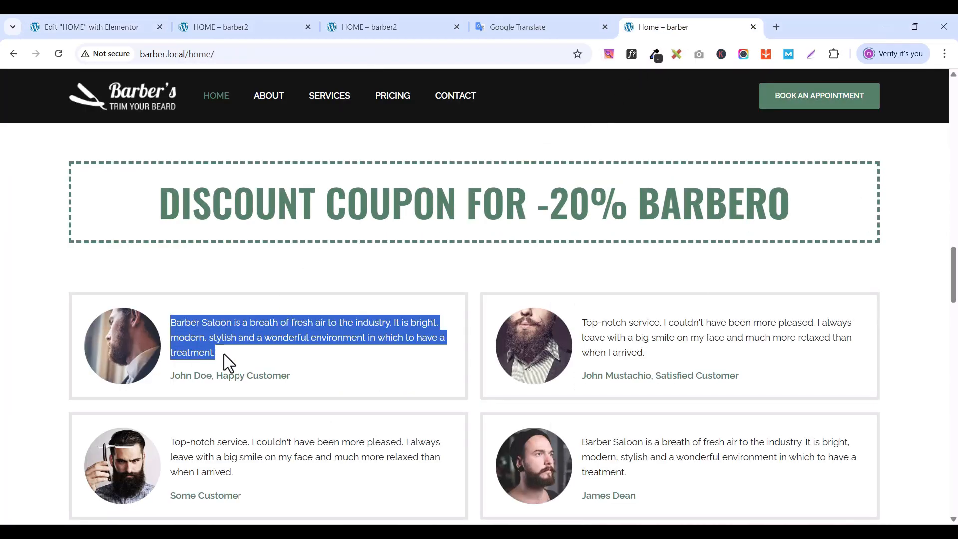
right_click(240, 322)
click(273, 132)
click(116, 27)
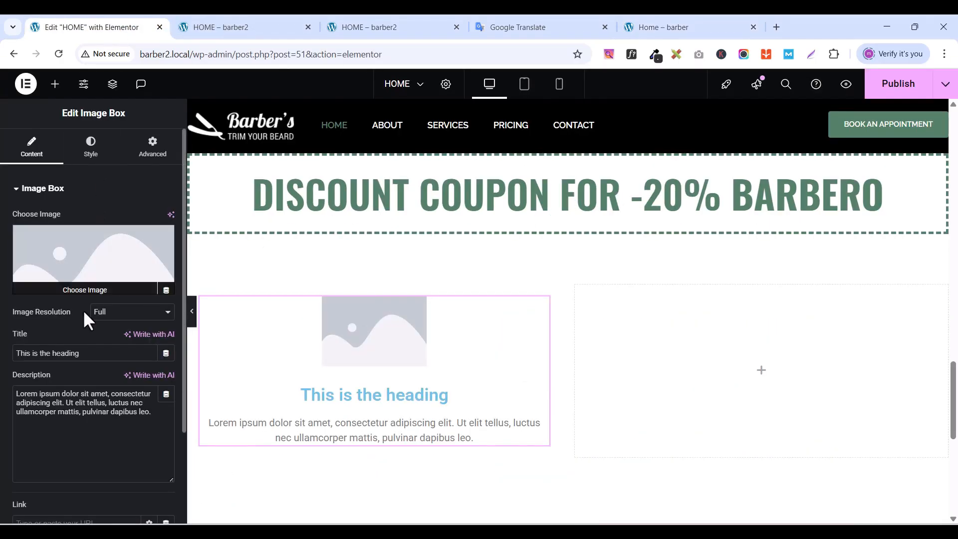
triple_click(85, 353)
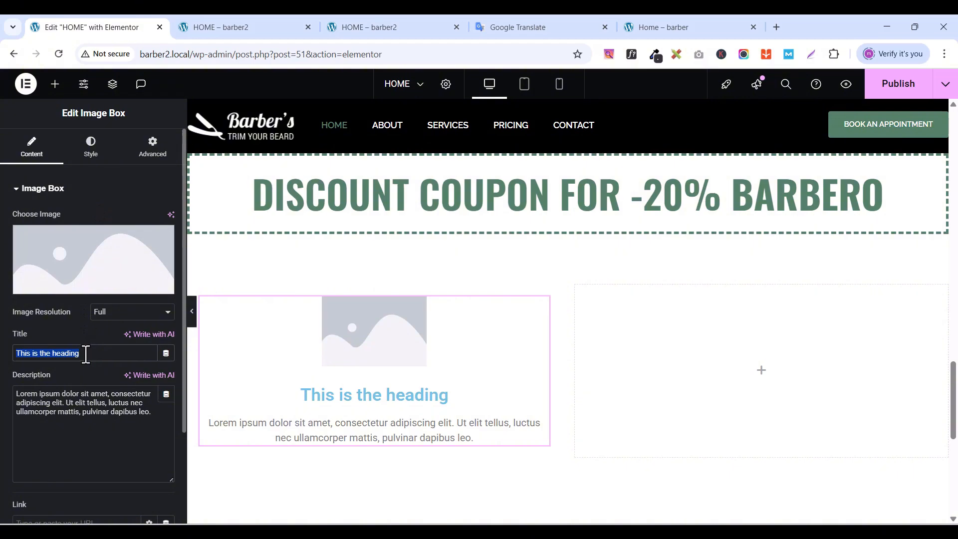
key(BackSpace)
key(ctrl+v)
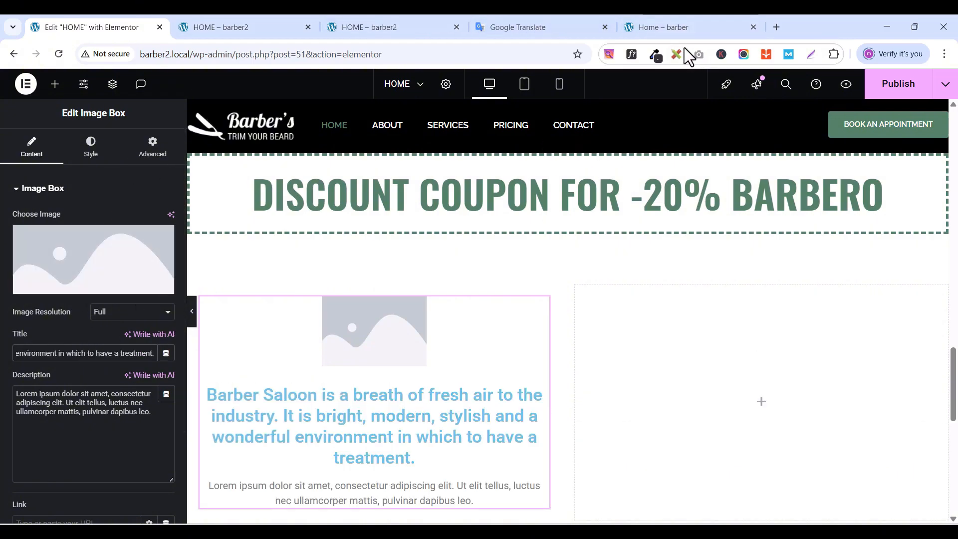
- Replace the Image Box description with the first testimonial's customer name and "Happy Customer" line copied from the reference page
click(685, 28)
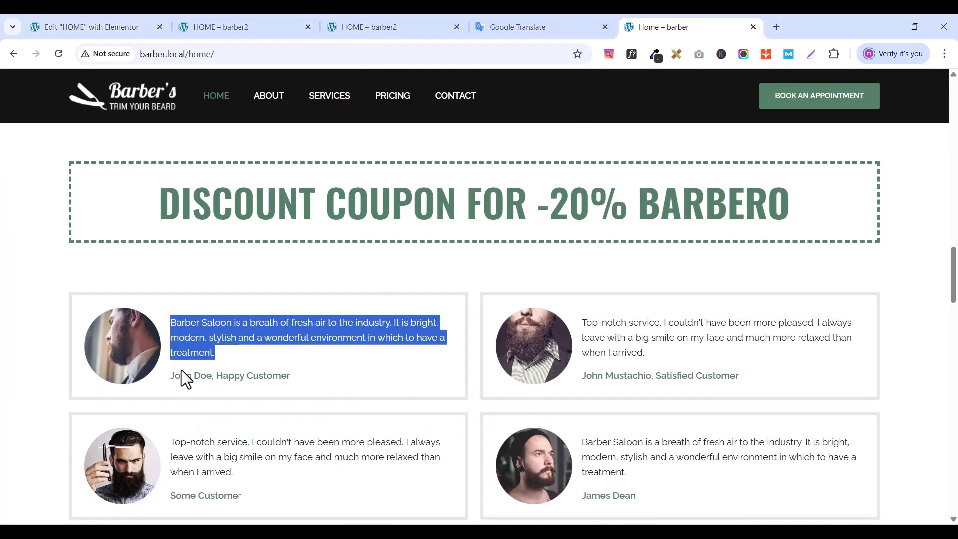
drag(173, 378, 304, 379)
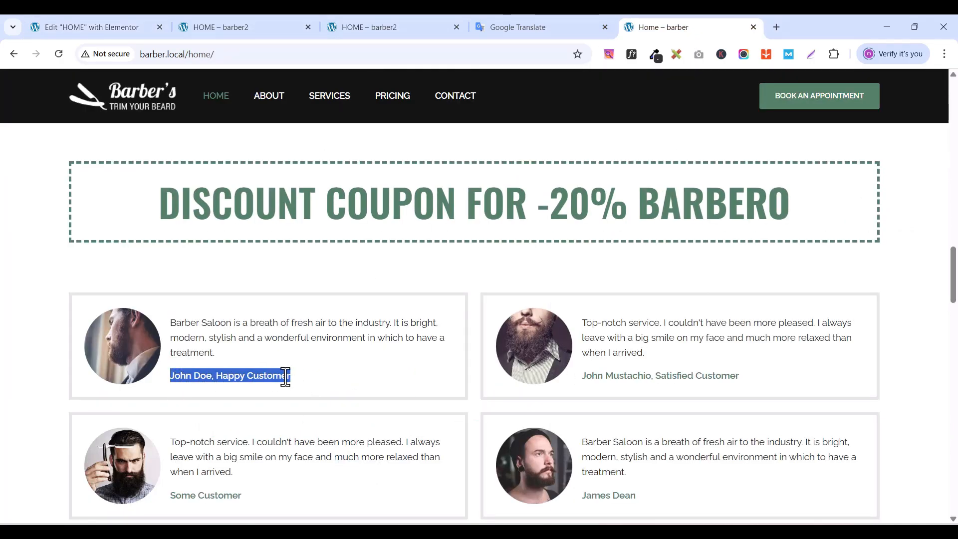
right_click(286, 377)
click(328, 182)
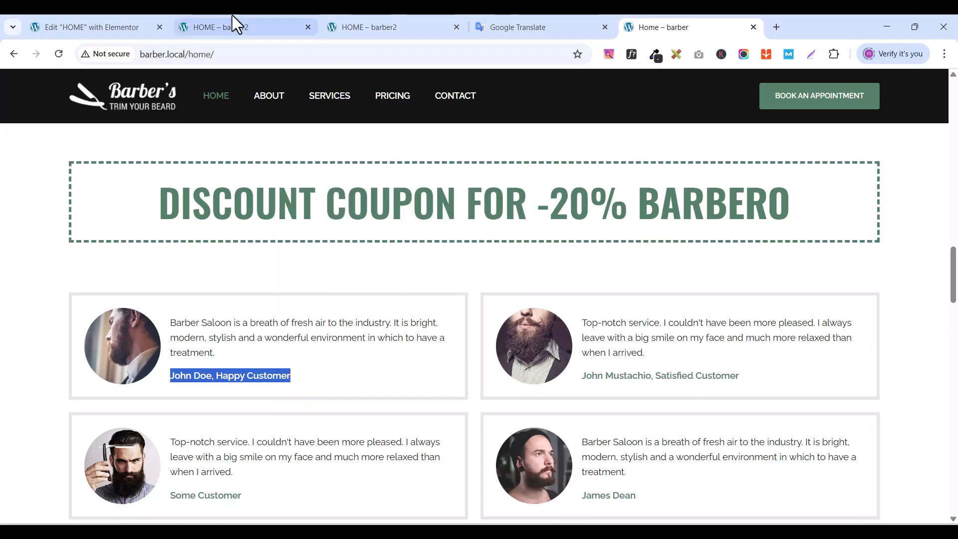
click(120, 27)
double_click(69, 412)
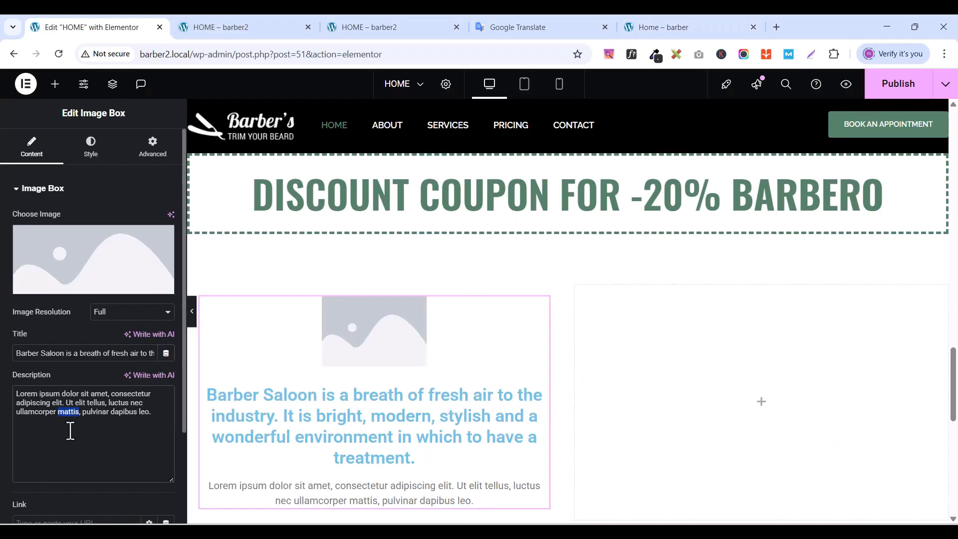
key(ctrl+a)
key(BackSpace)
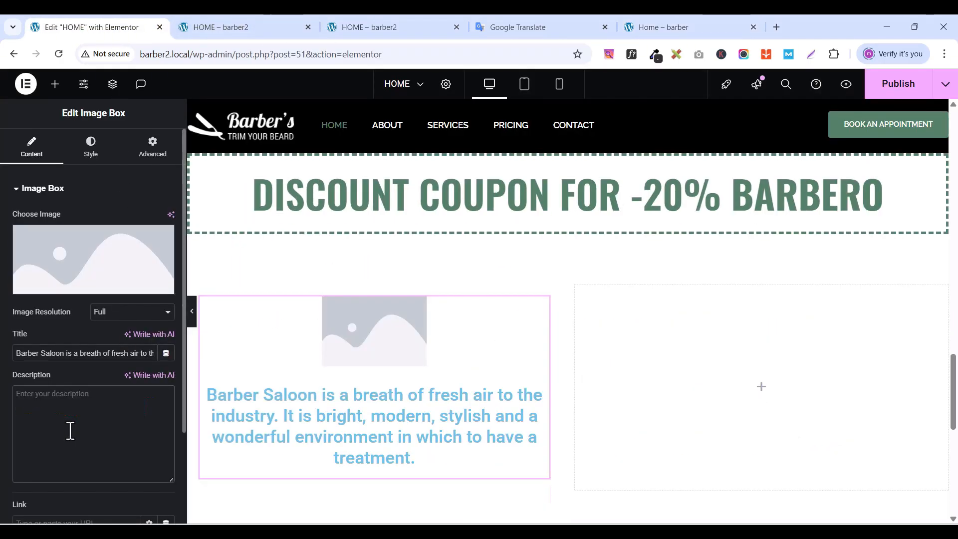
key(ctrl+v)
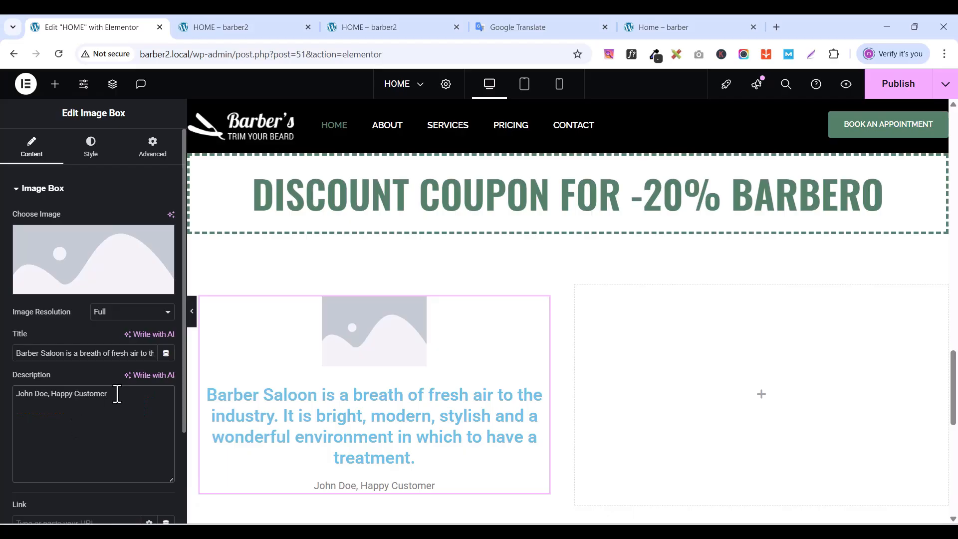
- Check the first testimonial's photo on the reference page and set the Image Box image to barber-gallery-4.jpg from the media library
click(658, 23)
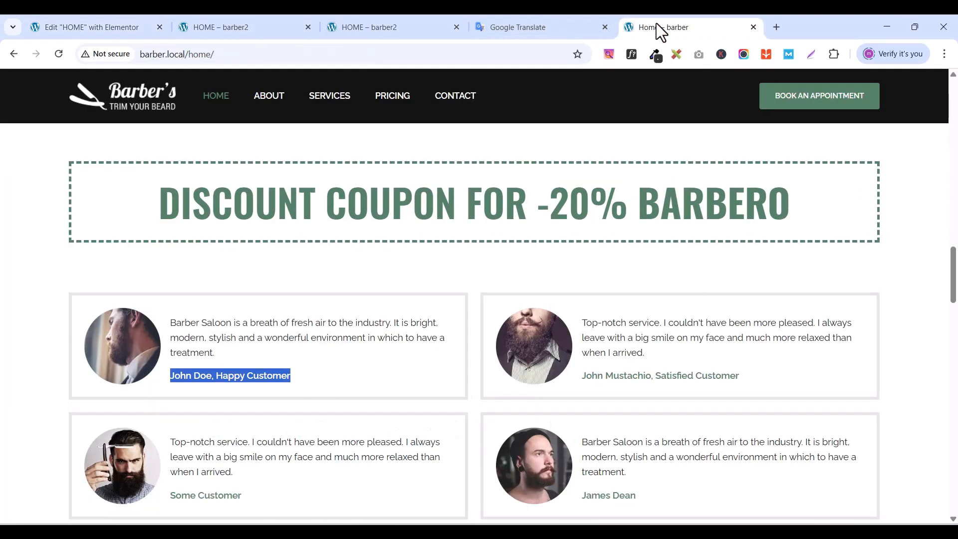
click(73, 27)
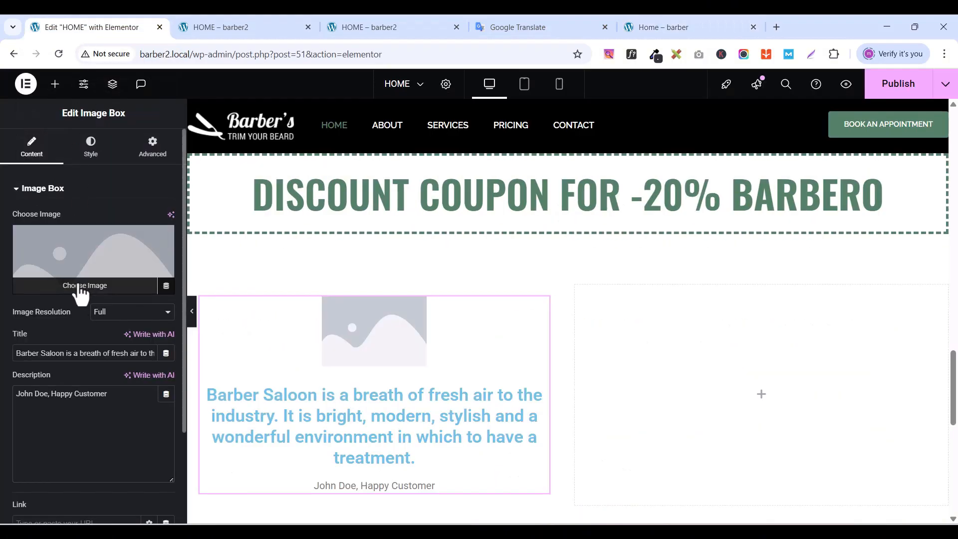
click(80, 290)
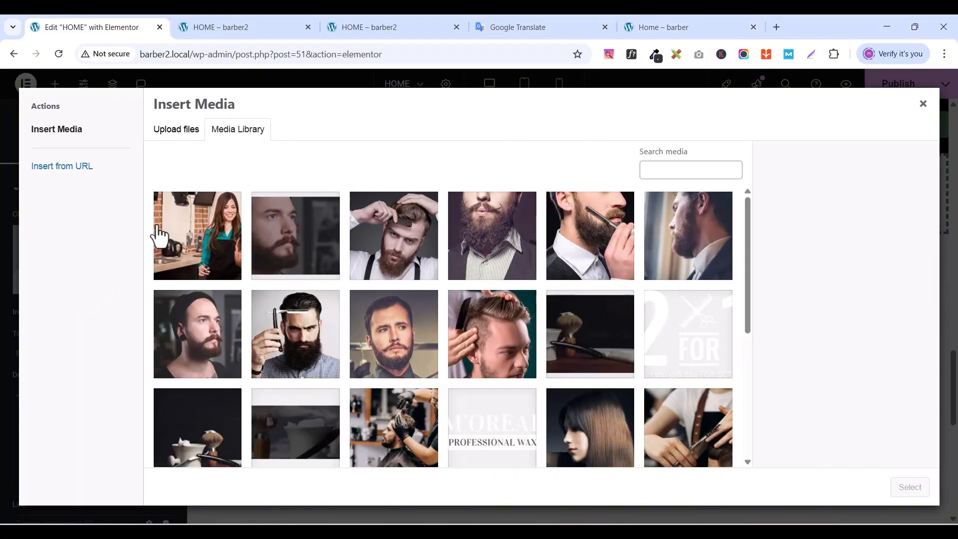
click(699, 227)
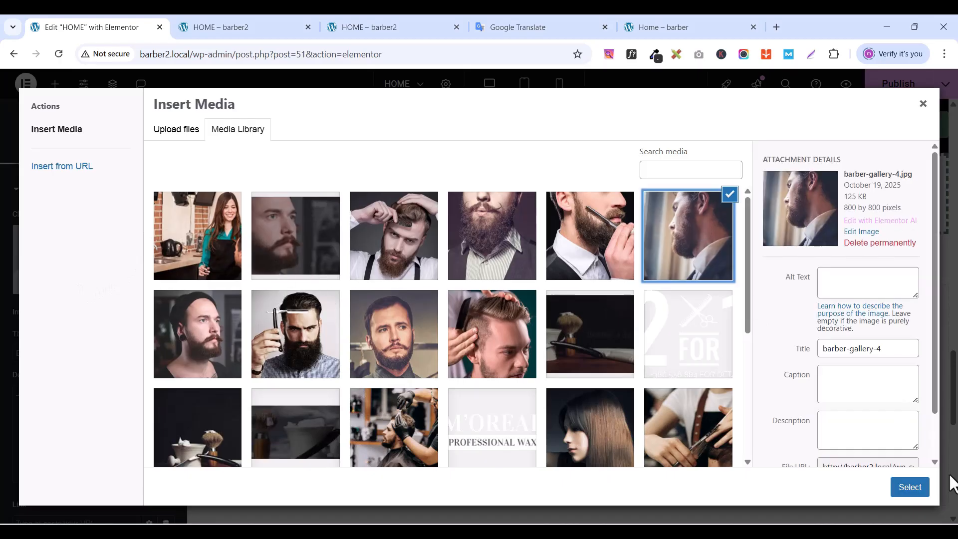
click(911, 488)
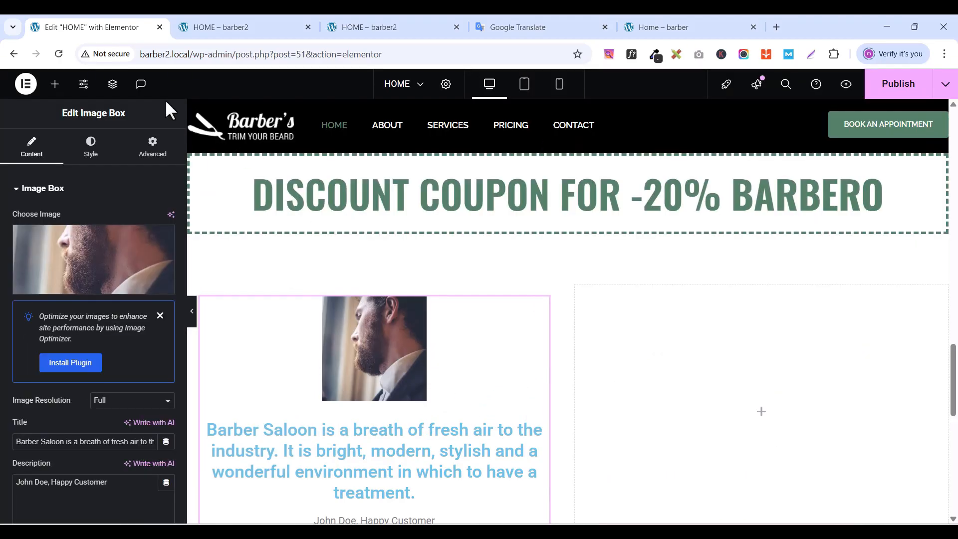
- Position the Image Box picture to the left of the text and set its vertical alignment to middle
click(20, 194)
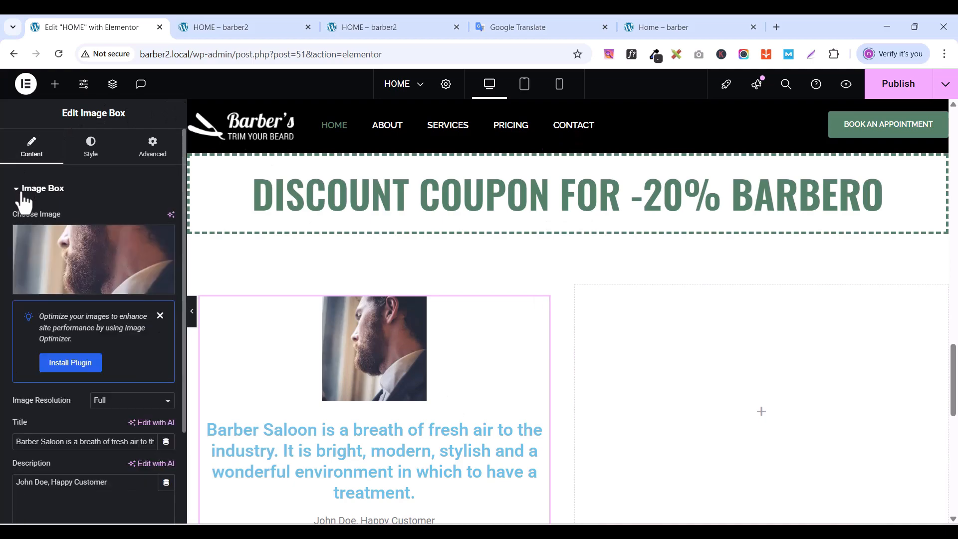
scroll(90, 391, down, 3)
scroll(91, 391, up, 2)
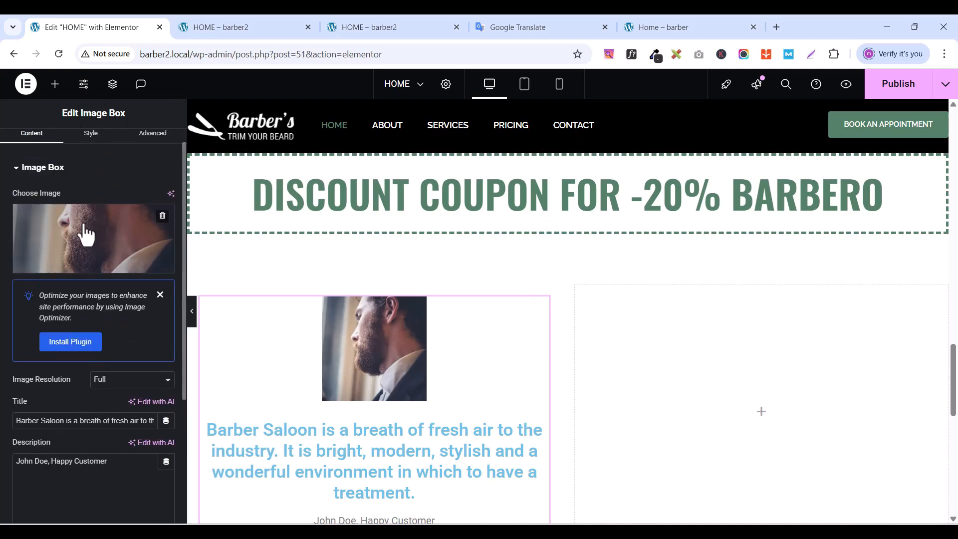
scroll(90, 165, up, 1)
click(91, 148)
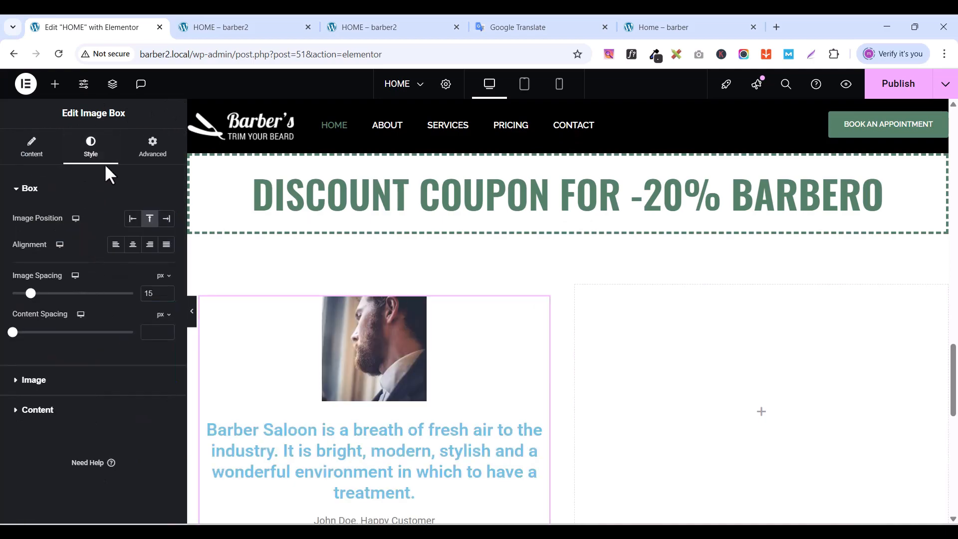
click(132, 220)
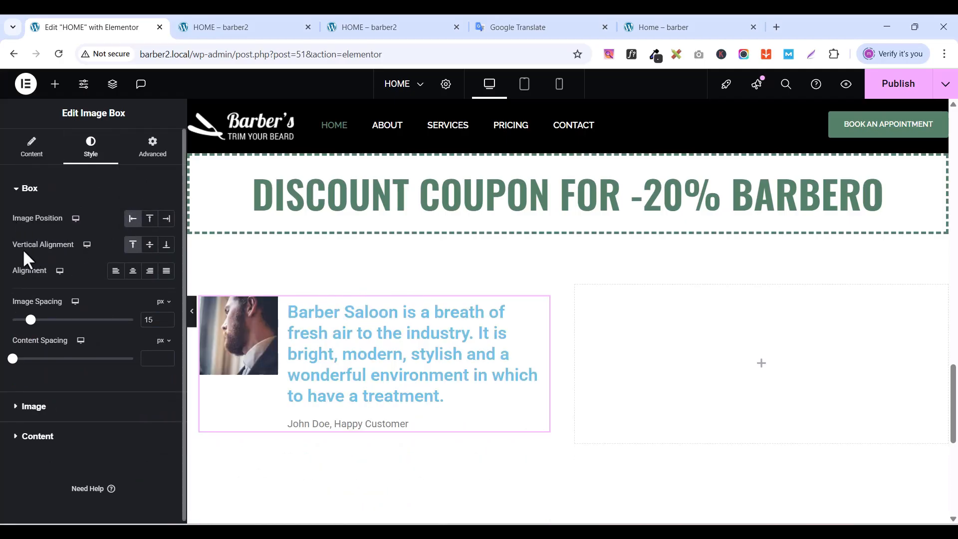
click(150, 245)
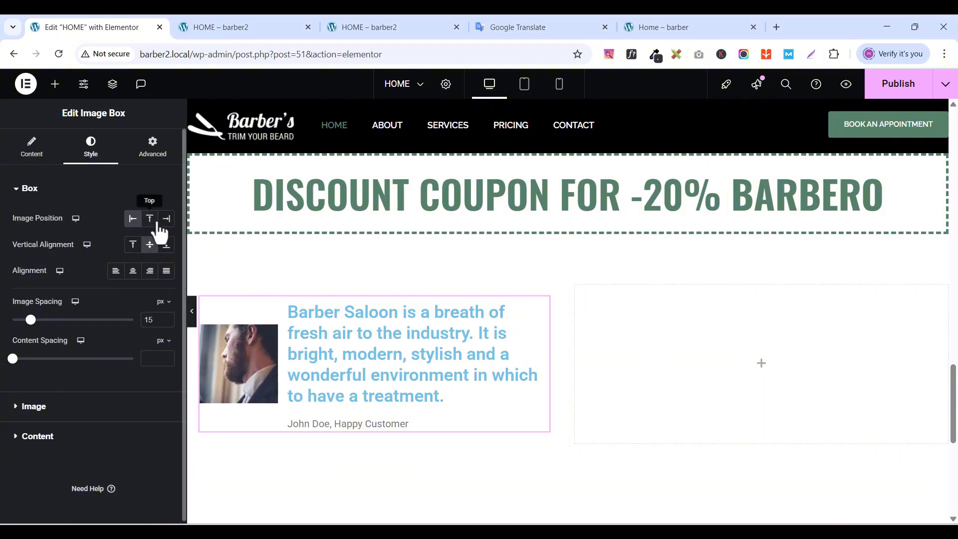
- Set the Image Box picture's width to 27%
click(15, 191)
click(10, 220)
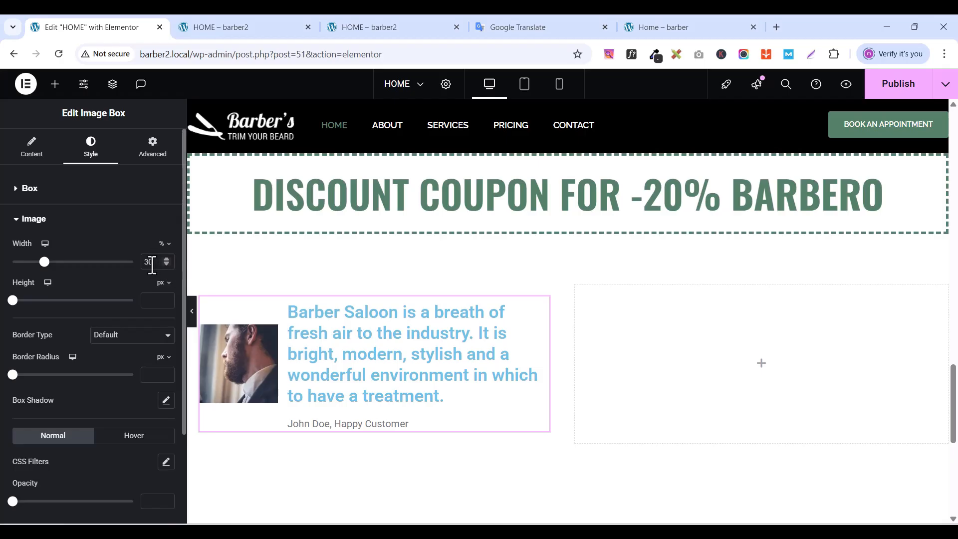
text(27)
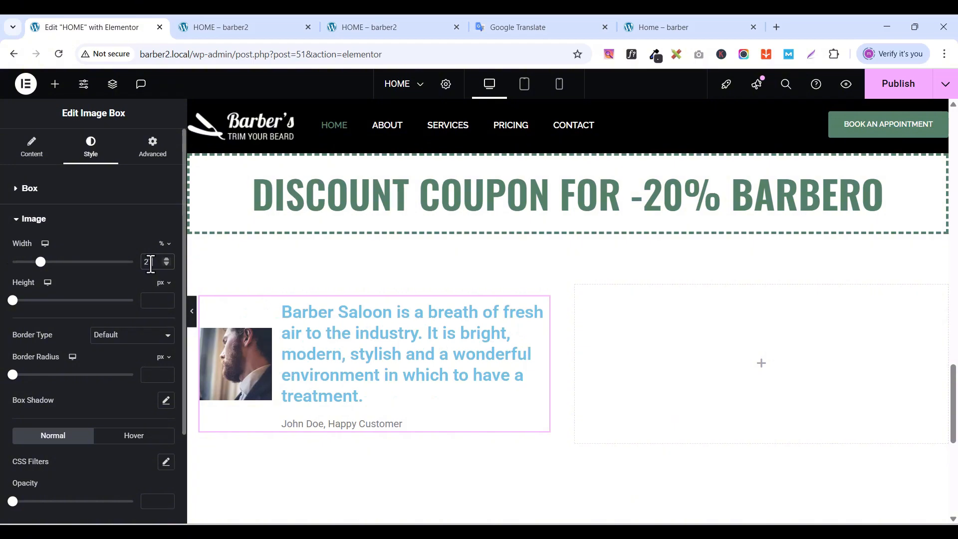
click(25, 220)
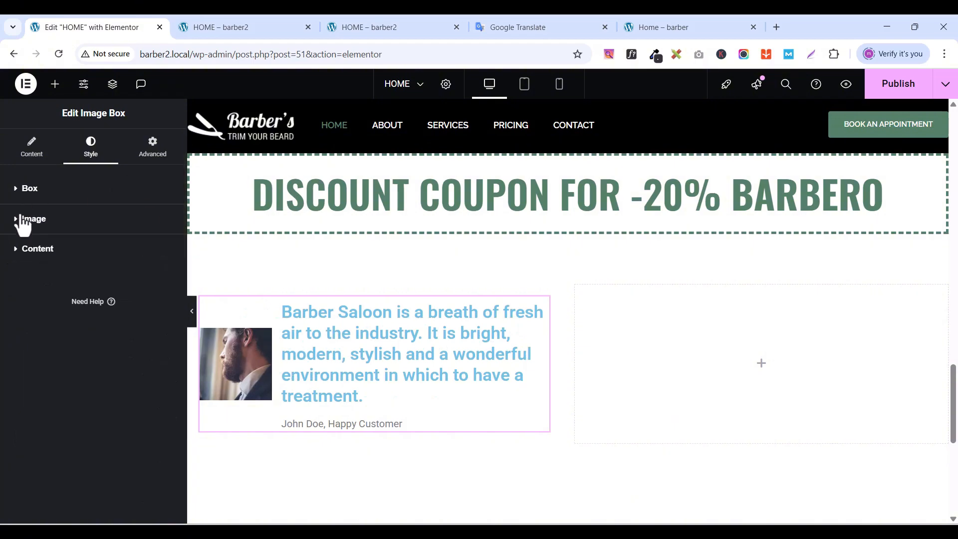
- Set the Image Box title's typography to the Raleway font family at 15 px
click(18, 254)
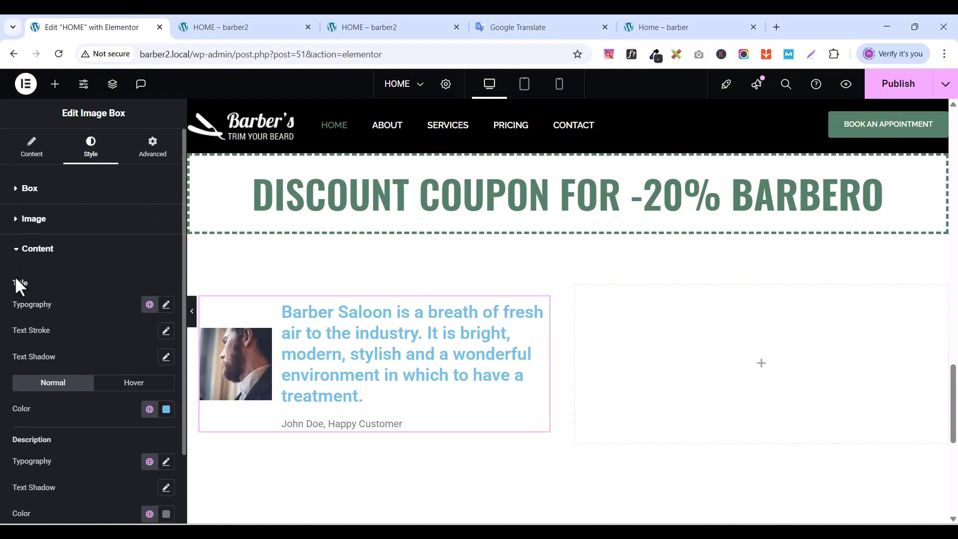
click(166, 306)
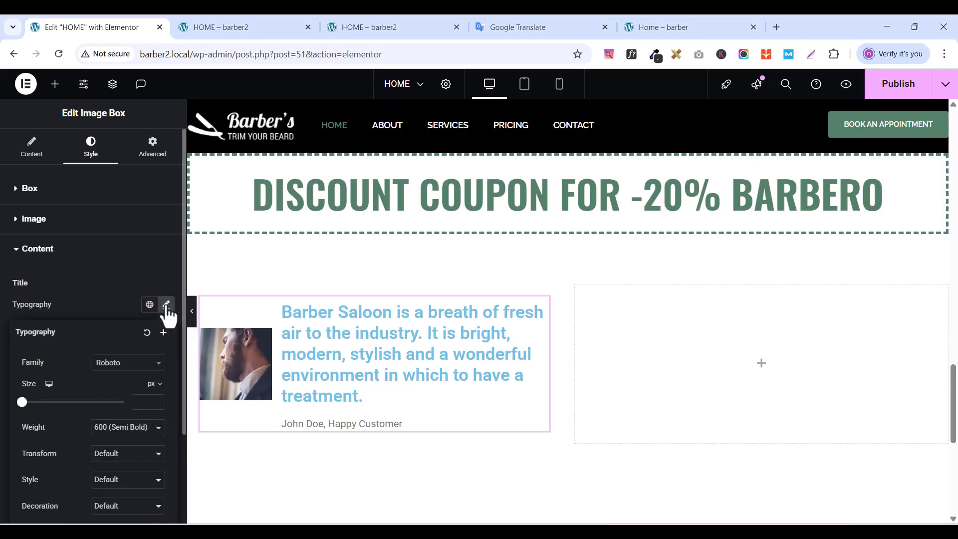
click(118, 364)
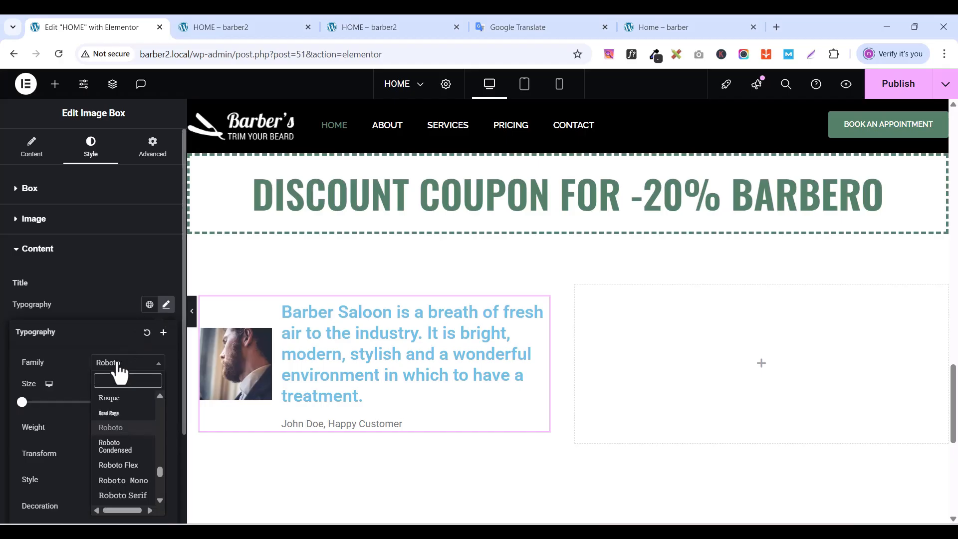
text(ralew)
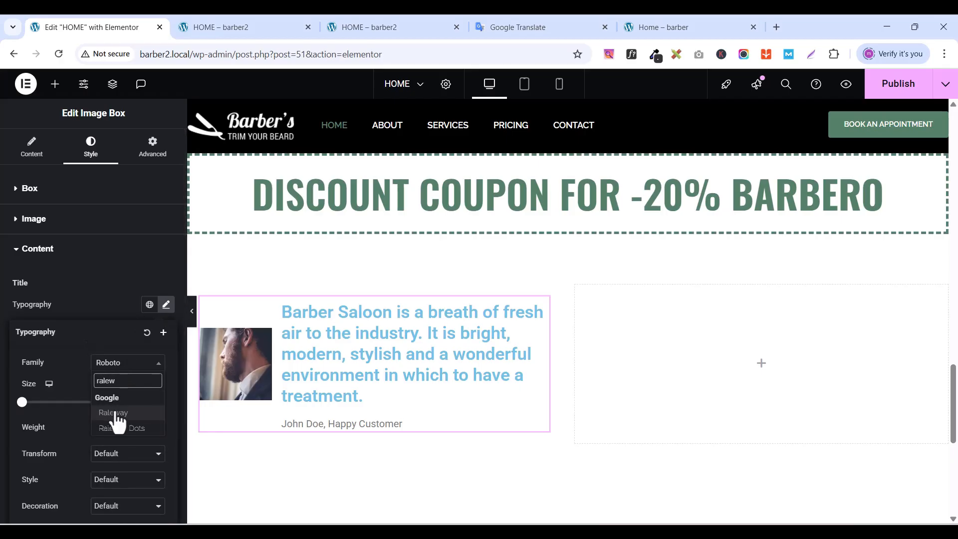
click(111, 413)
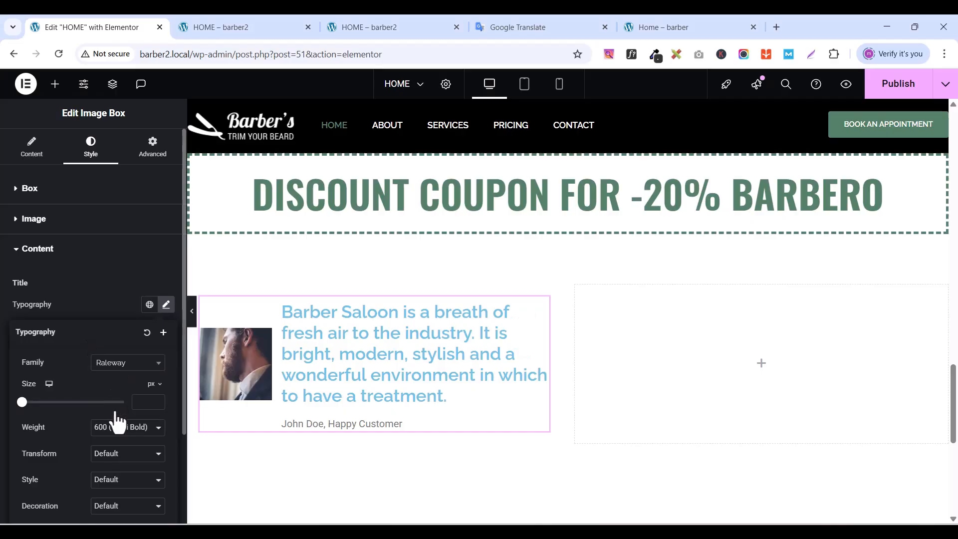
click(157, 400)
click(157, 399)
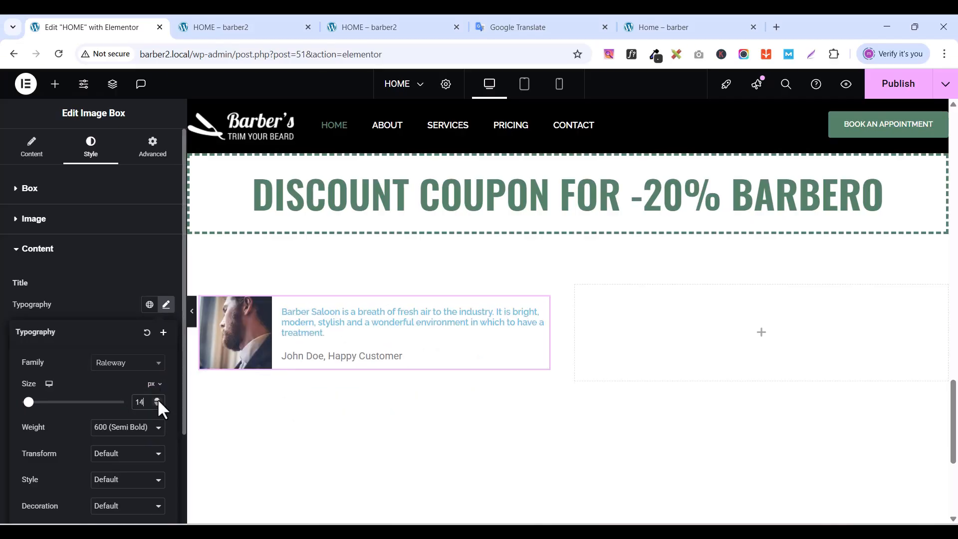
click(157, 399)
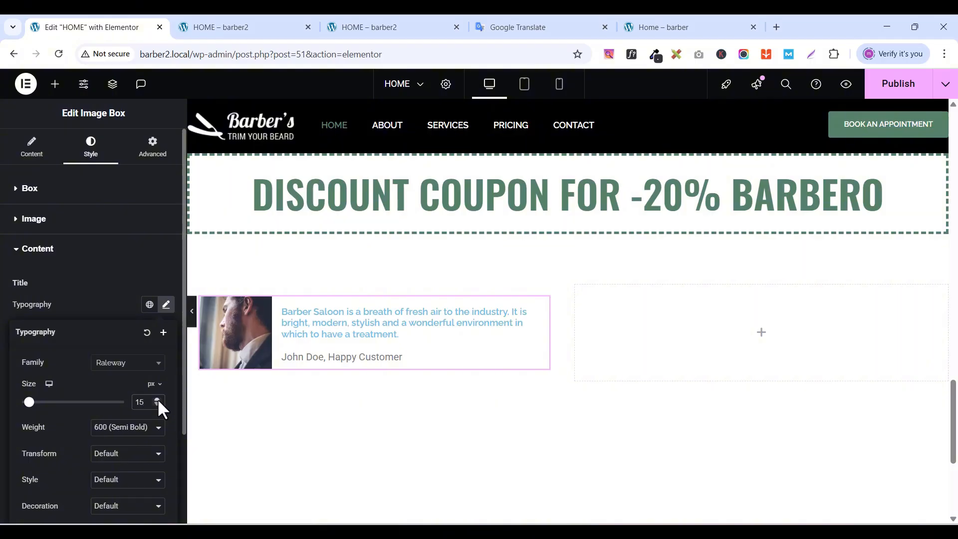
- Set the Image Box title's font weight to 400 (Normal)
click(156, 429)
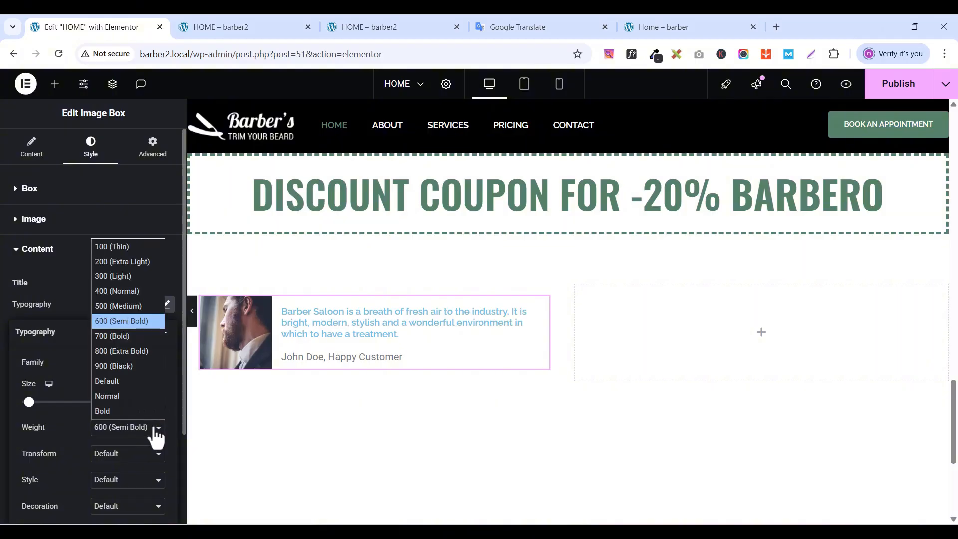
click(121, 297)
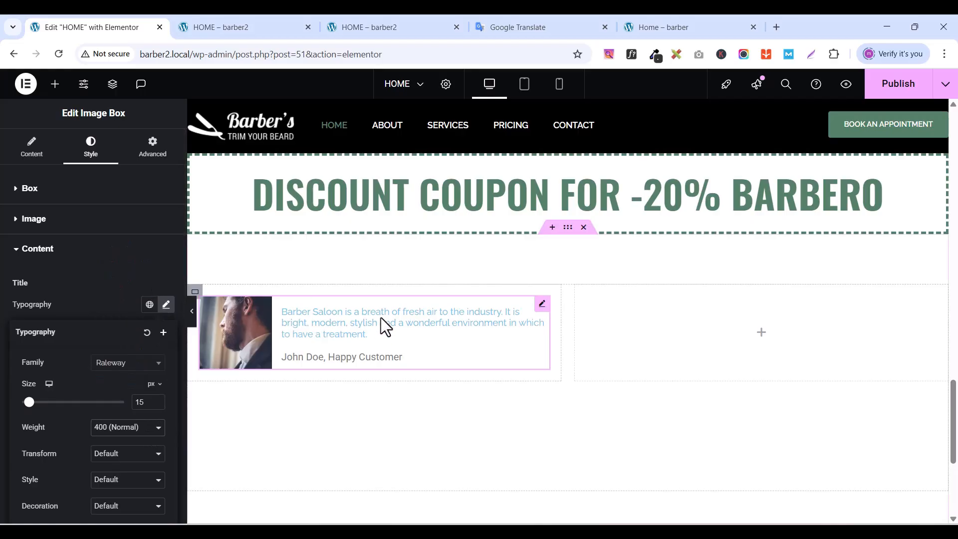
click(117, 299)
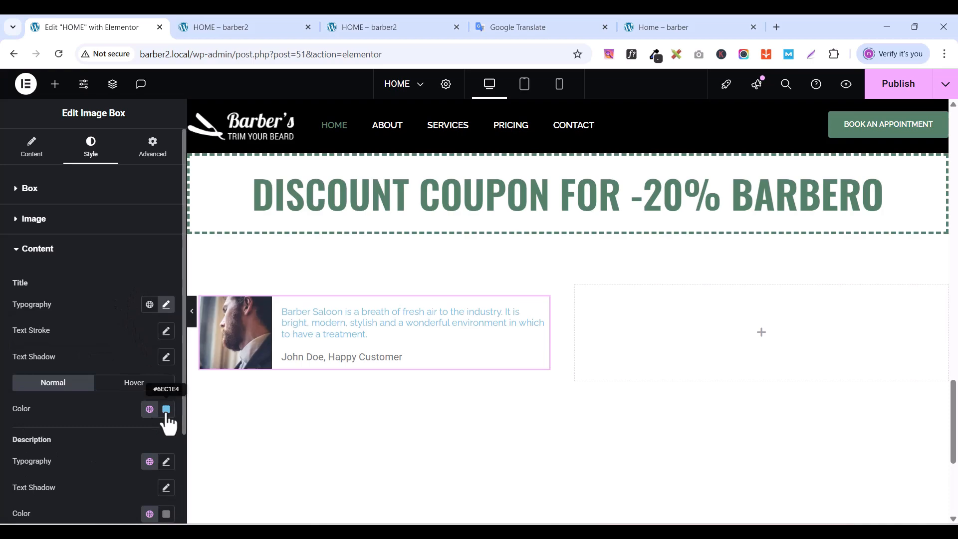
- Check the testimonial text color on the reference page and set the Image Box title's normal color to #1D1D1D
click(653, 23)
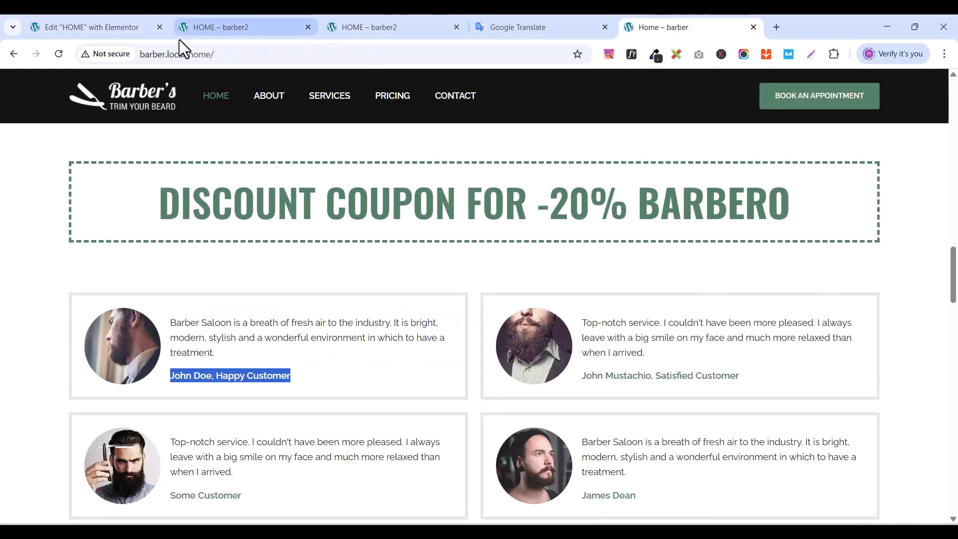
click(103, 32)
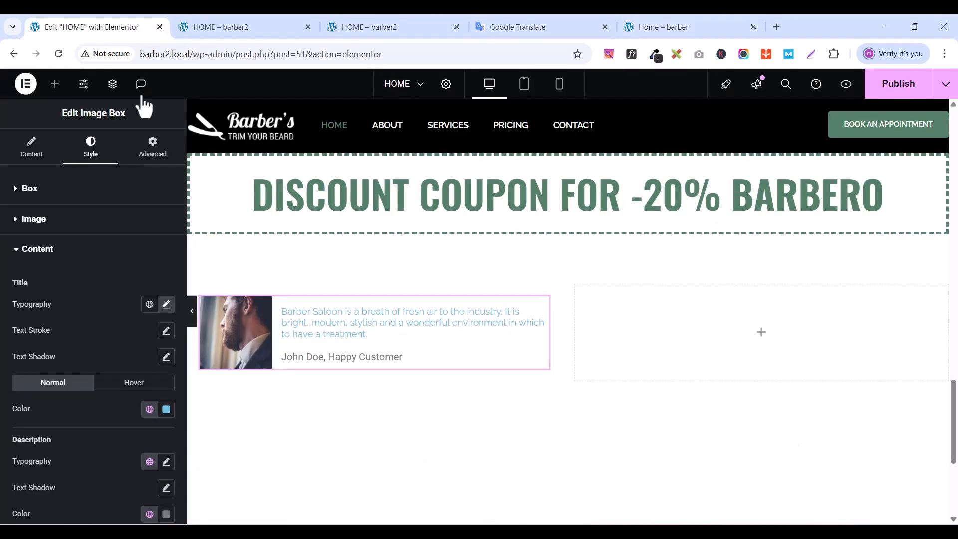
click(166, 409)
drag(166, 258, 92, 332)
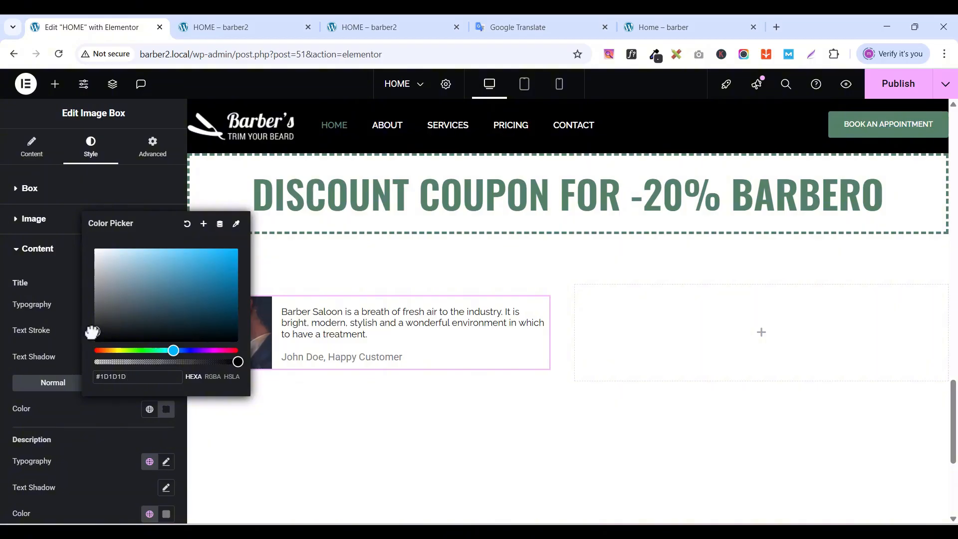
click(46, 280)
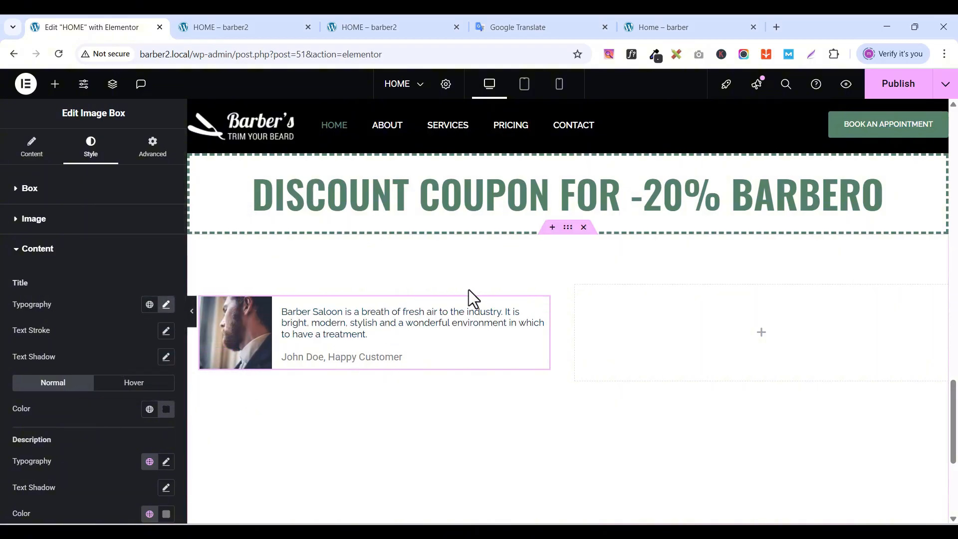
- Copy the title's normal color code #1D1D1D and apply it as the title's hover color
click(141, 383)
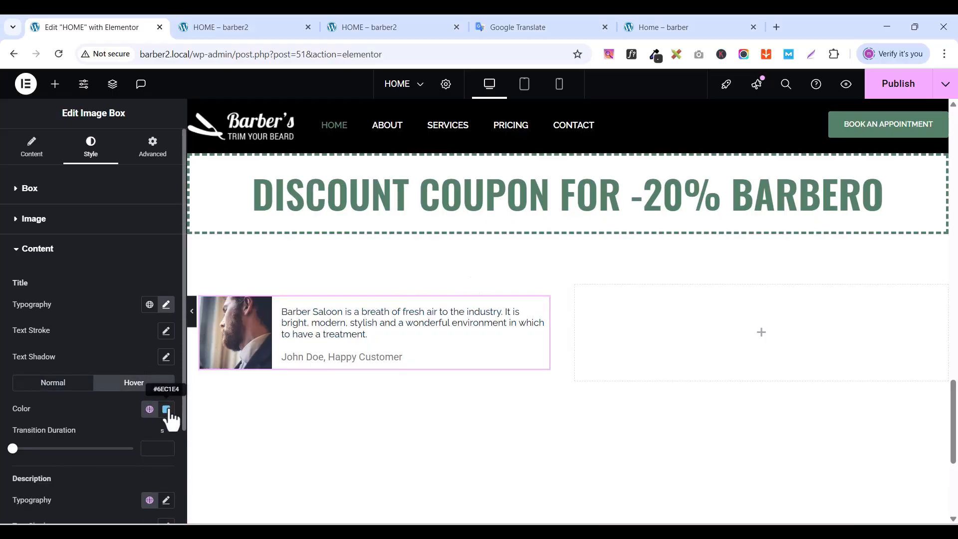
click(55, 392)
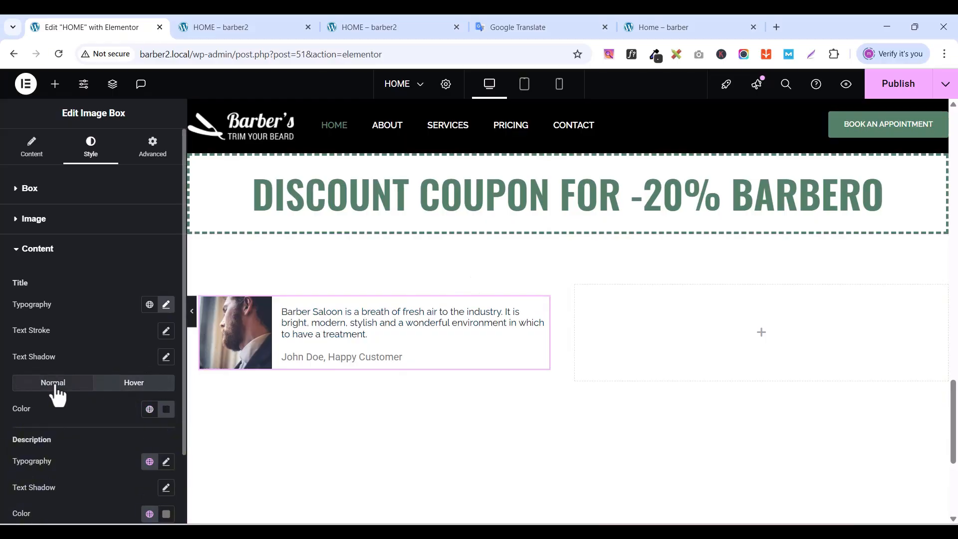
click(166, 409)
triple_click(110, 378)
right_click(110, 377)
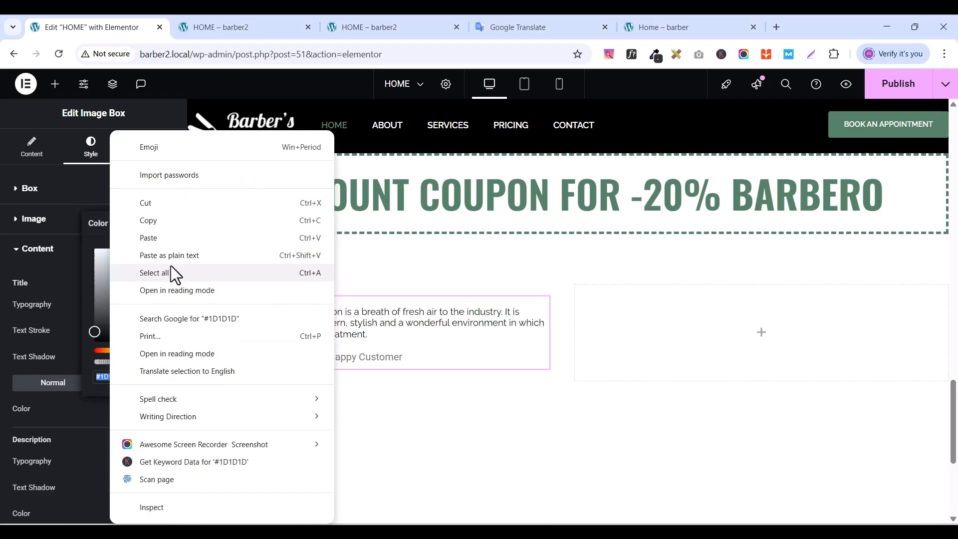
click(149, 221)
click(69, 367)
click(113, 383)
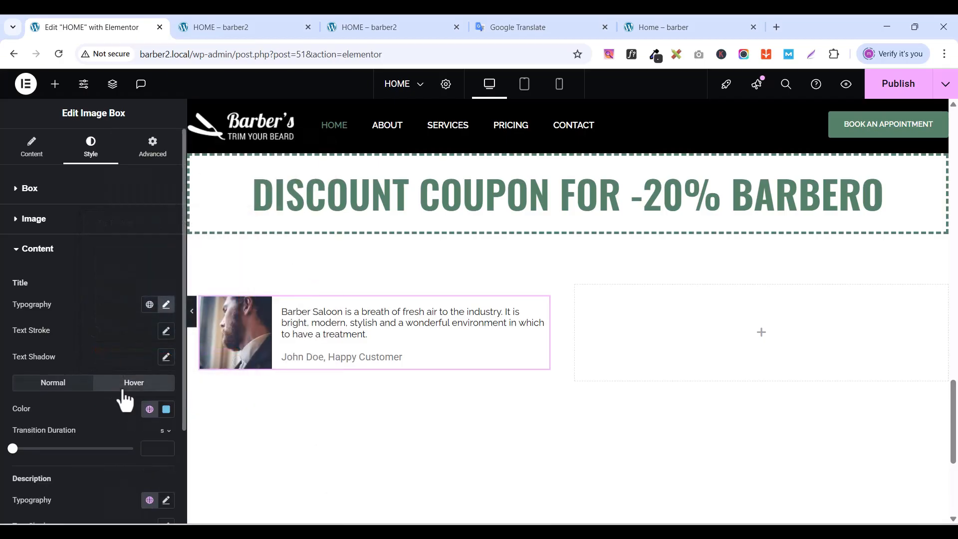
click(166, 409)
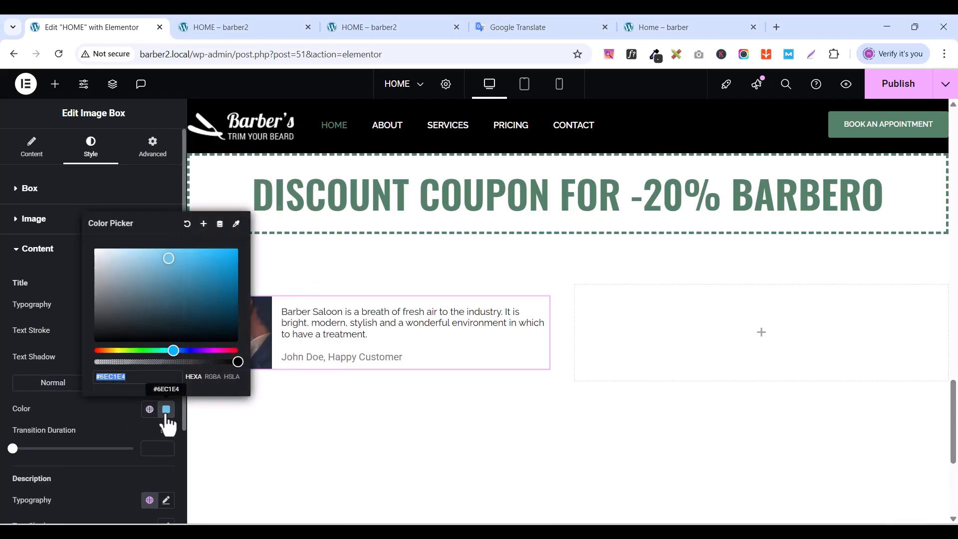
key(ctrl+v)
click(122, 418)
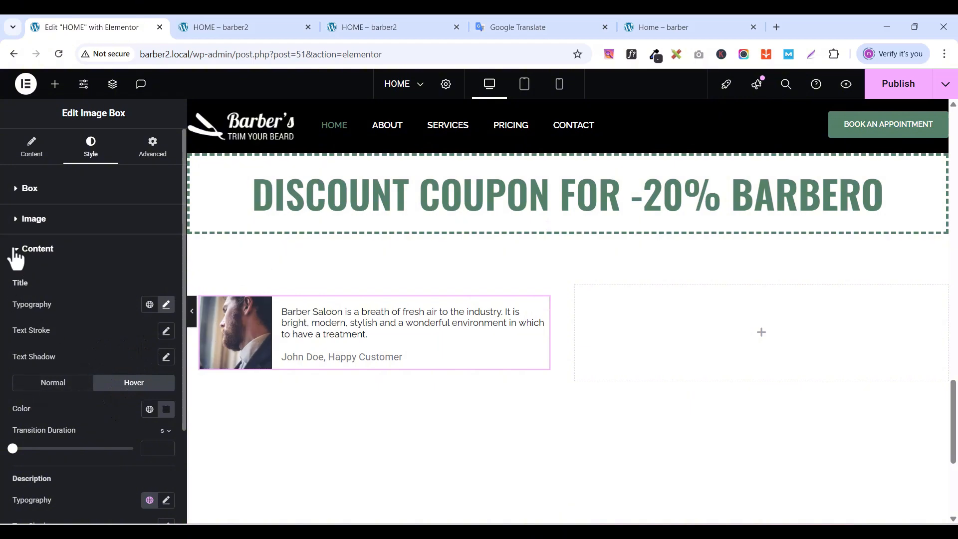
- Set the Image Box description's font family to Raleway
scroll(75, 472, down, 1)
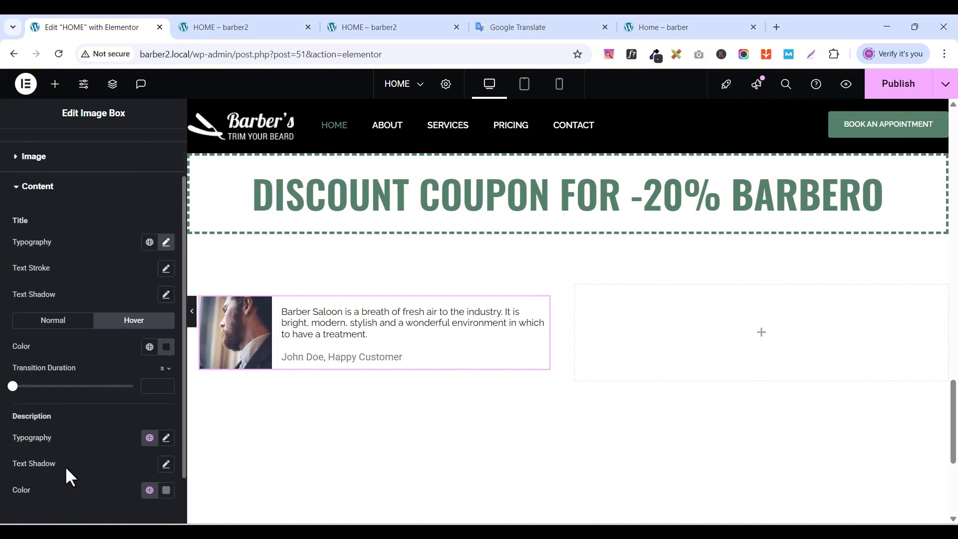
click(166, 438)
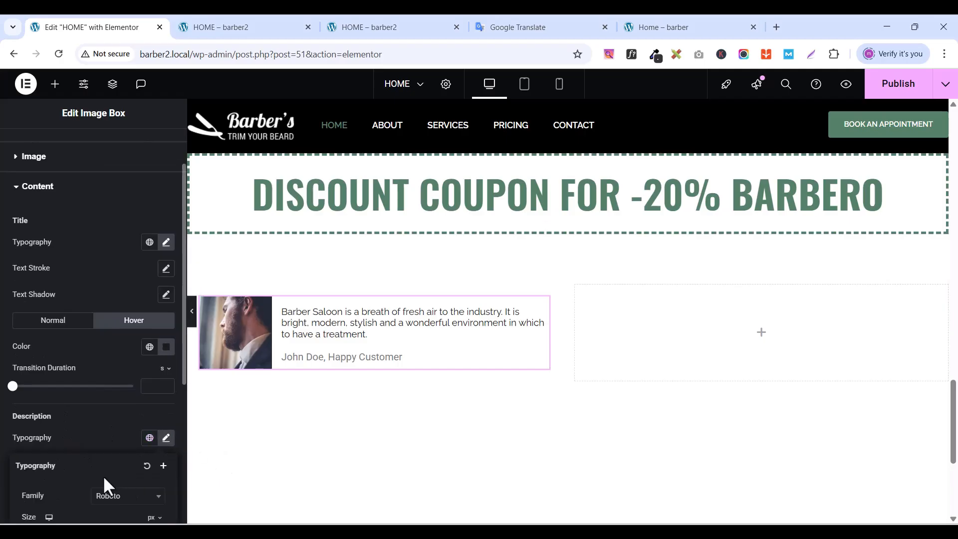
scroll(103, 475, down, 2)
click(127, 384)
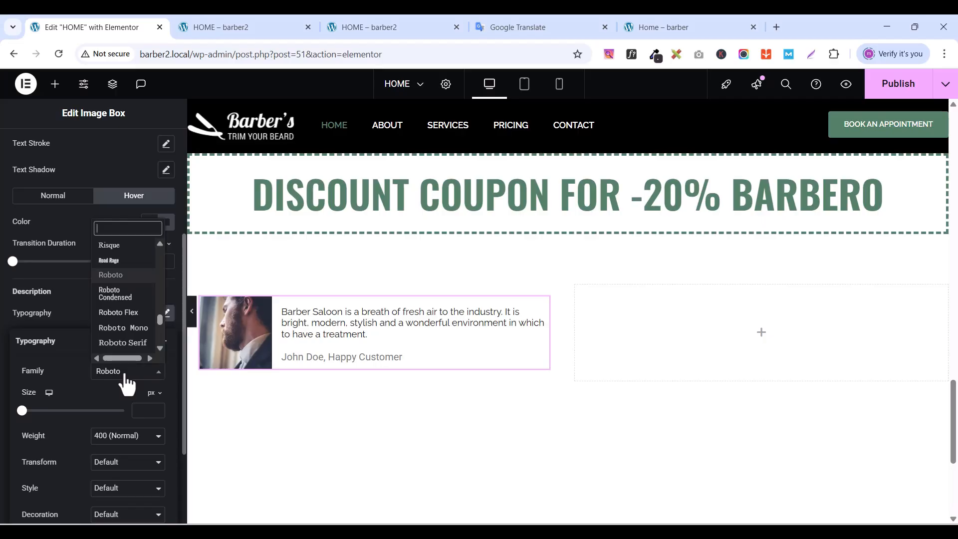
text(ralew)
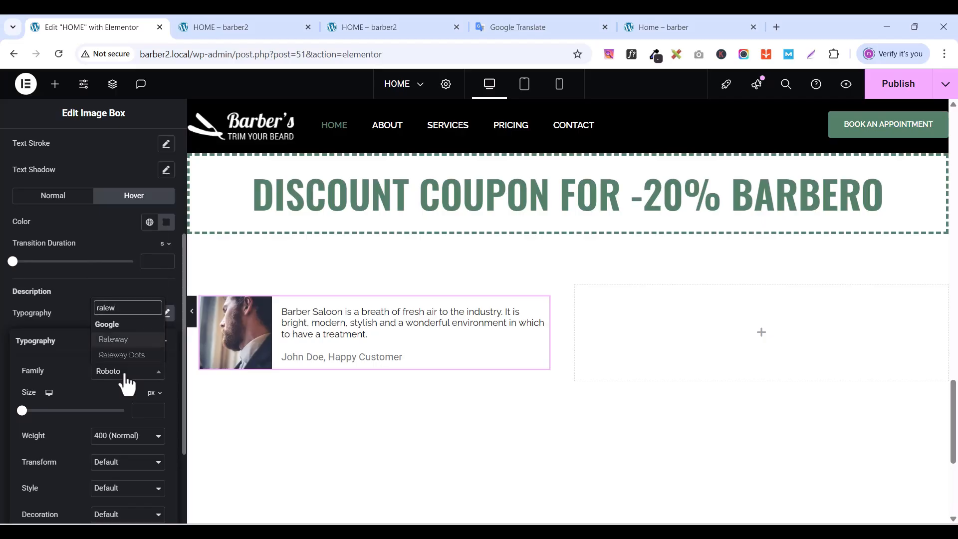
click(122, 339)
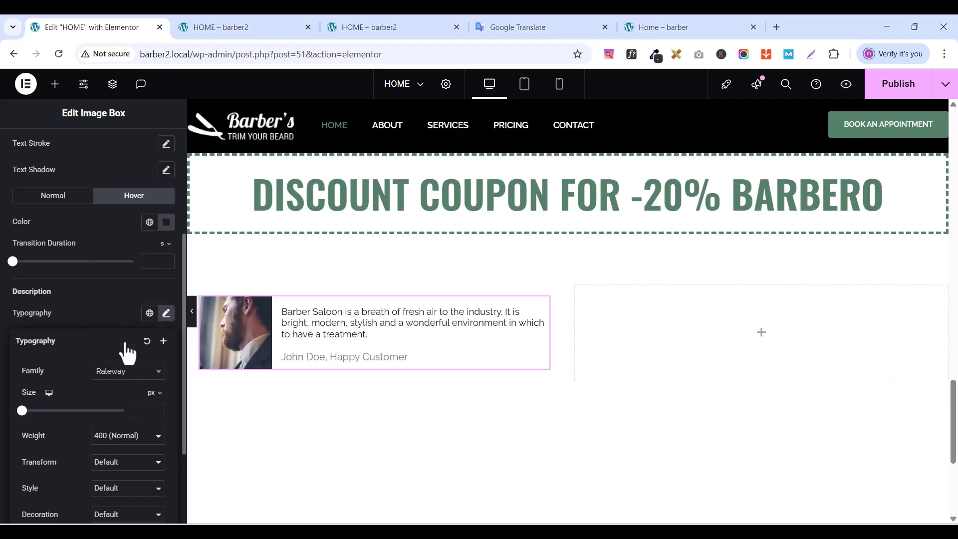
- Set the Image Box description's font size to 15 px
click(155, 408)
click(155, 408)
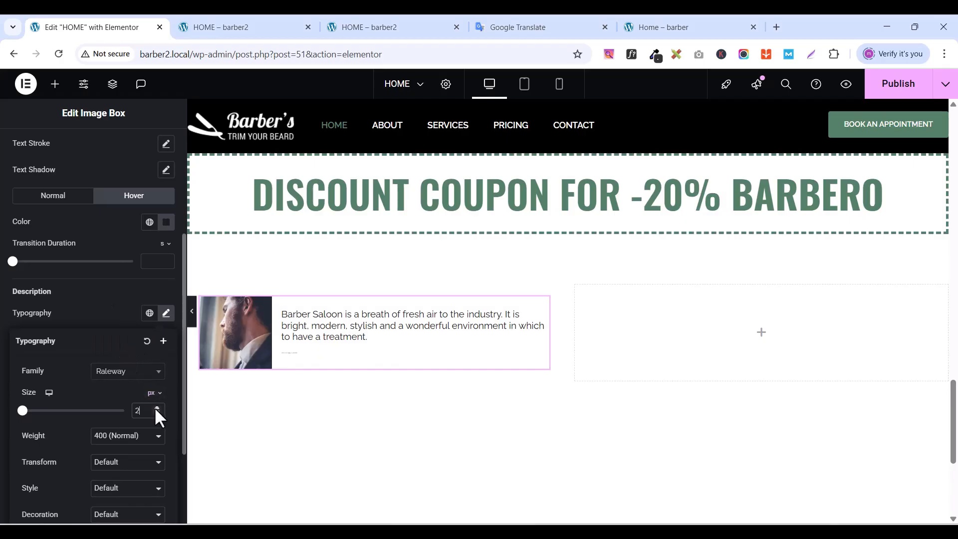
click(155, 408)
click(156, 408)
click(156, 408)
double_click(156, 408)
click(155, 408)
click(155, 407)
click(156, 407)
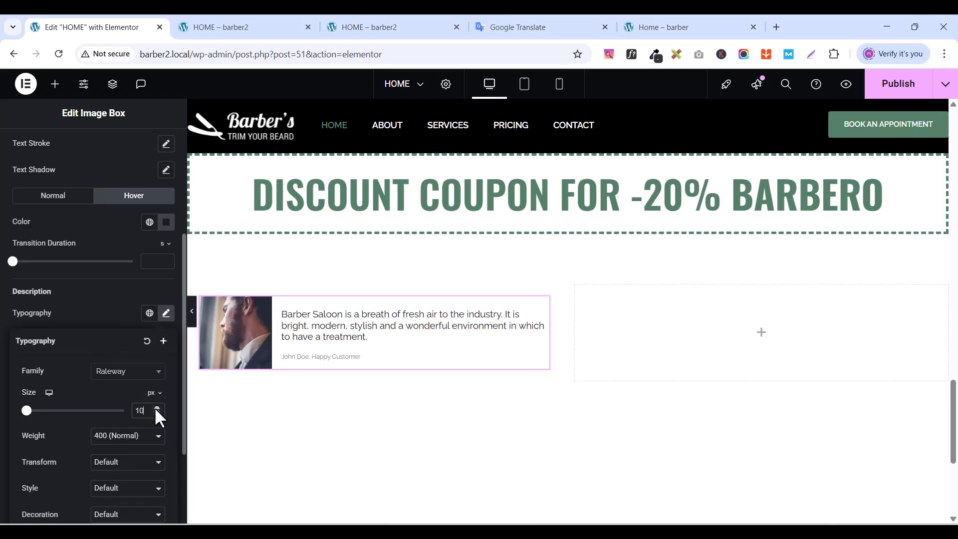
click(155, 408)
double_click(155, 408)
click(156, 408)
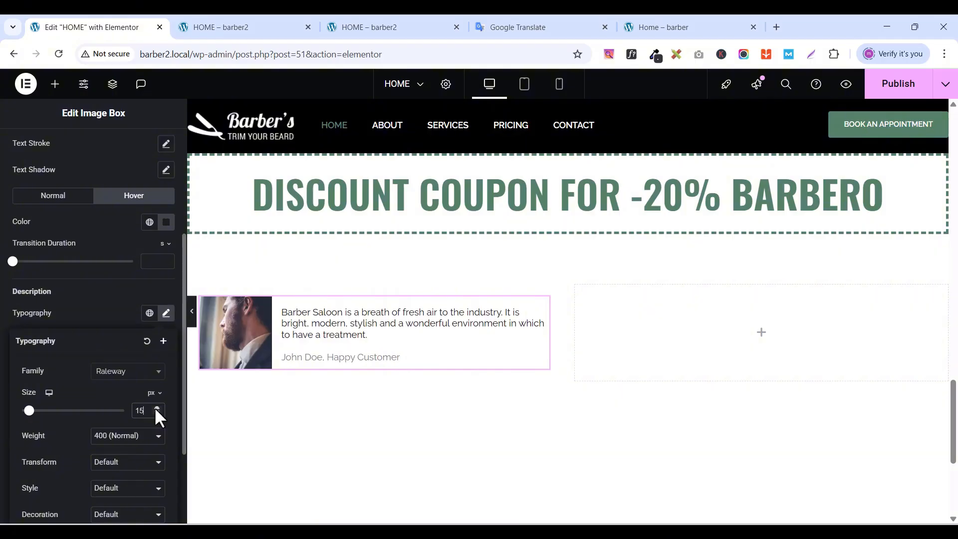
- Set the Image Box description's weight to 600 (Semi Bold) and its color to the DARK GREEN global color
click(131, 440)
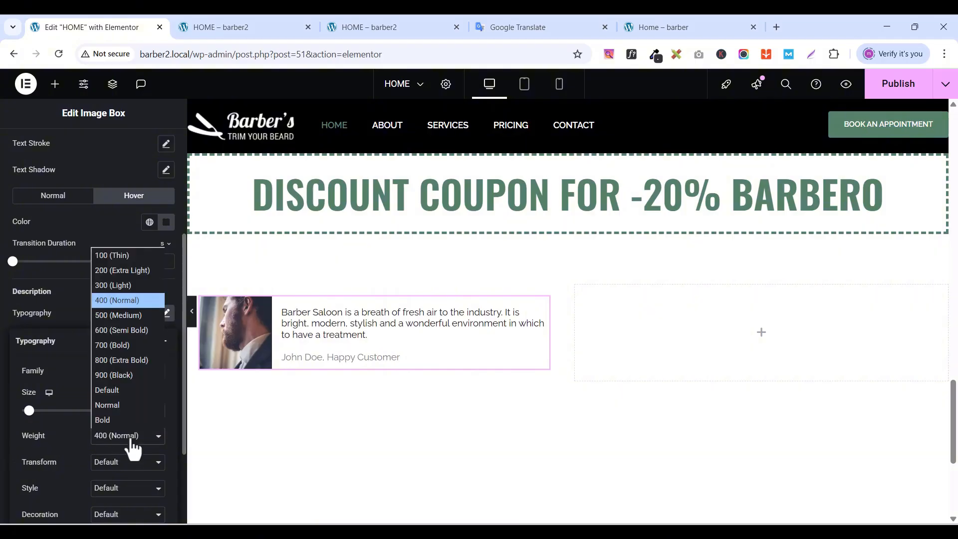
click(131, 329)
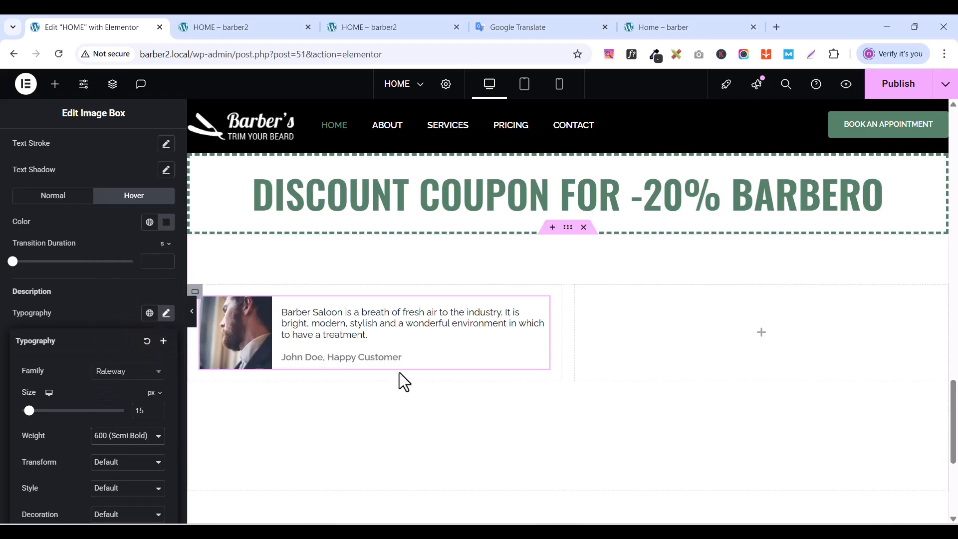
click(107, 289)
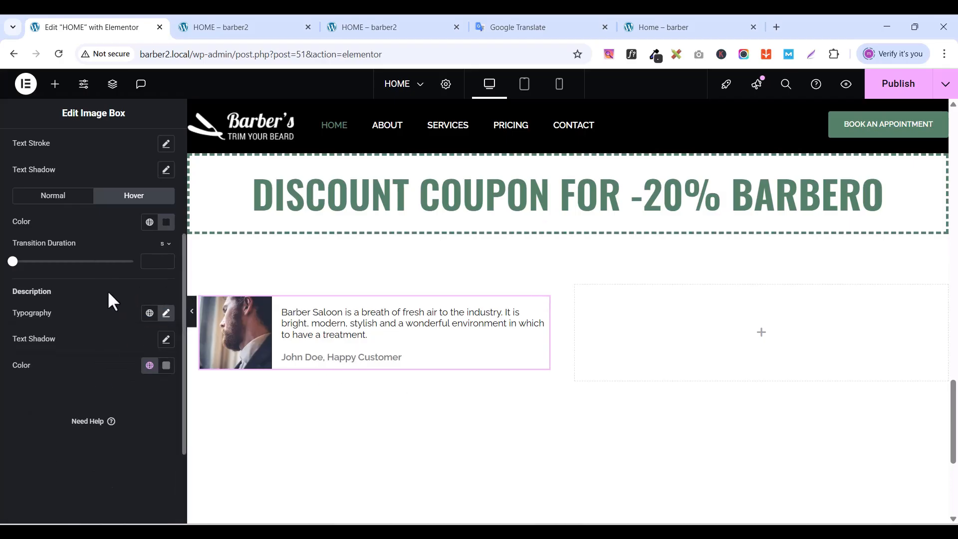
click(150, 365)
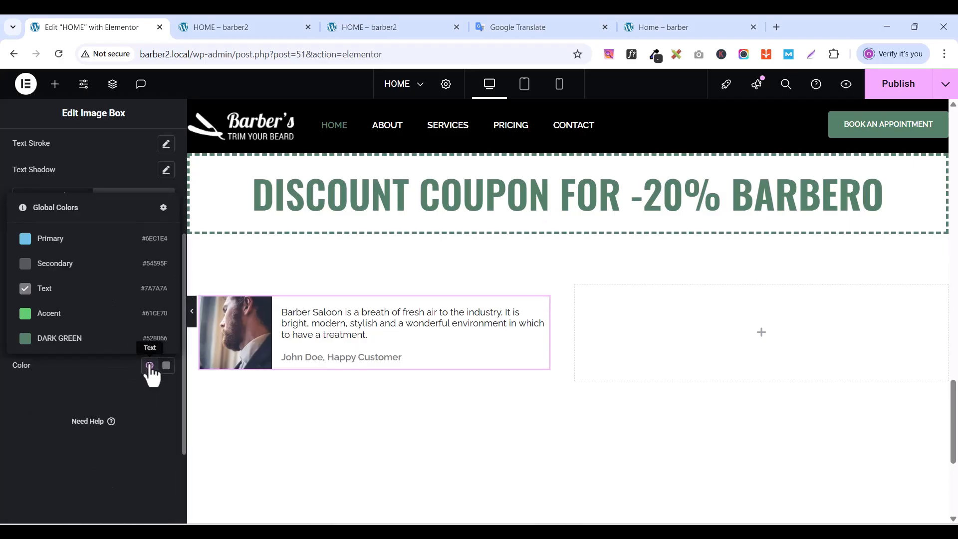
click(60, 339)
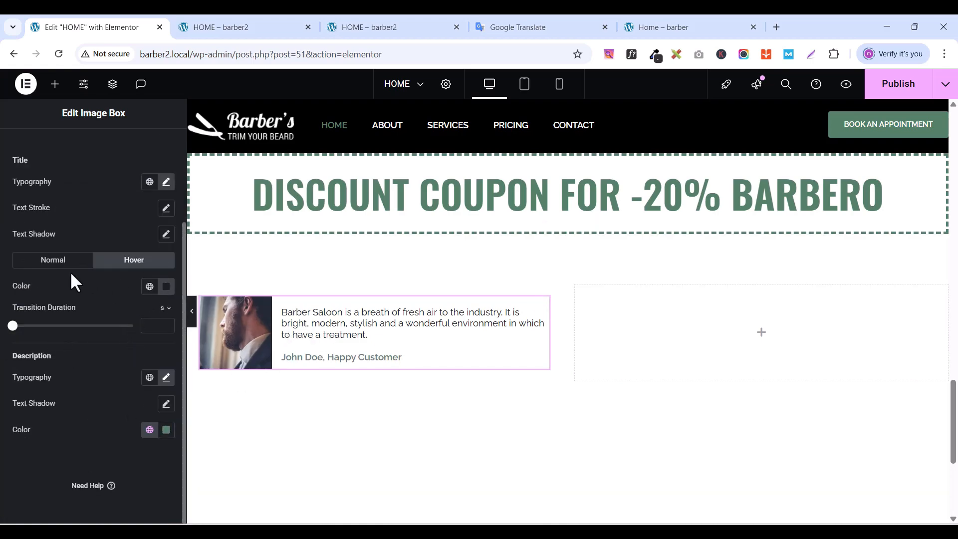
- Round the Image Box picture into a circle with a 100 px border radius and publish the page
scroll(49, 320, up, 3)
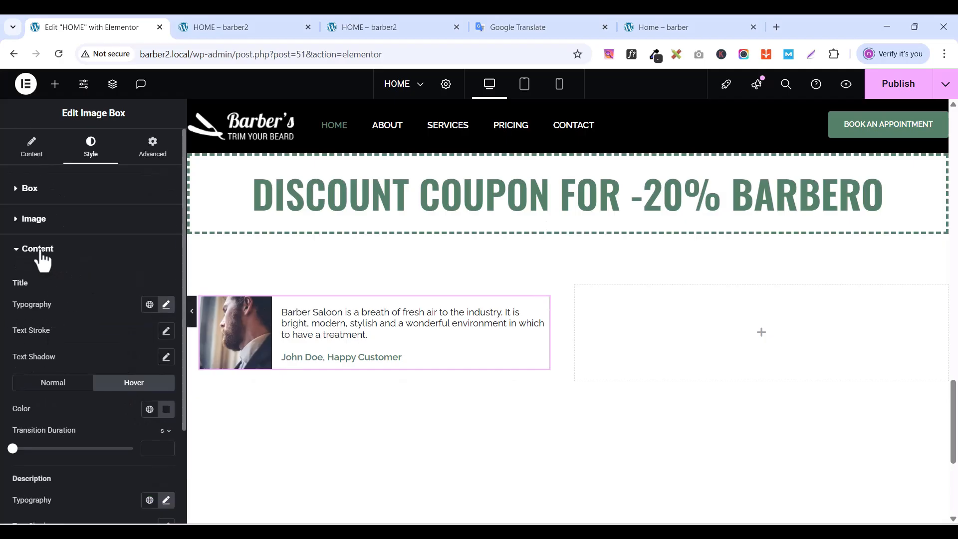
click(17, 249)
click(12, 223)
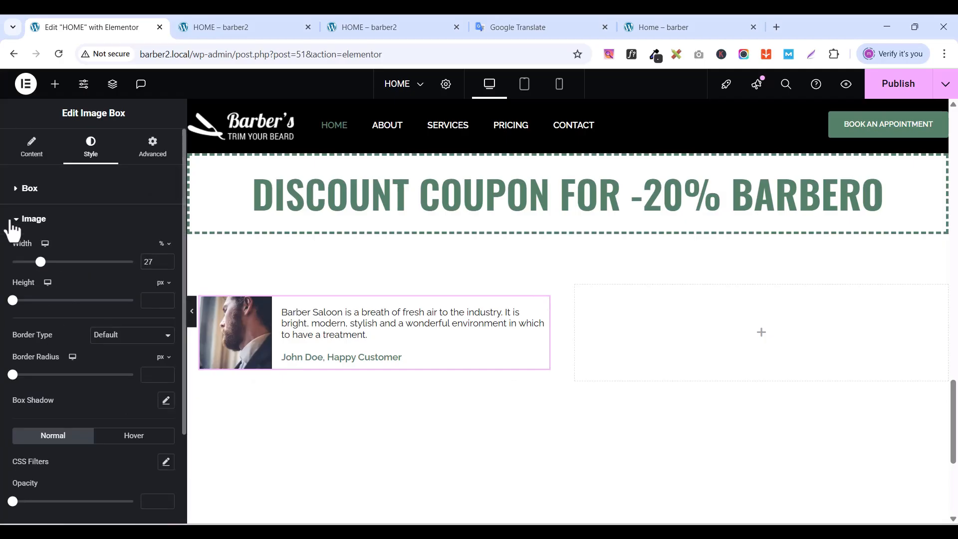
scroll(85, 381, down, 2)
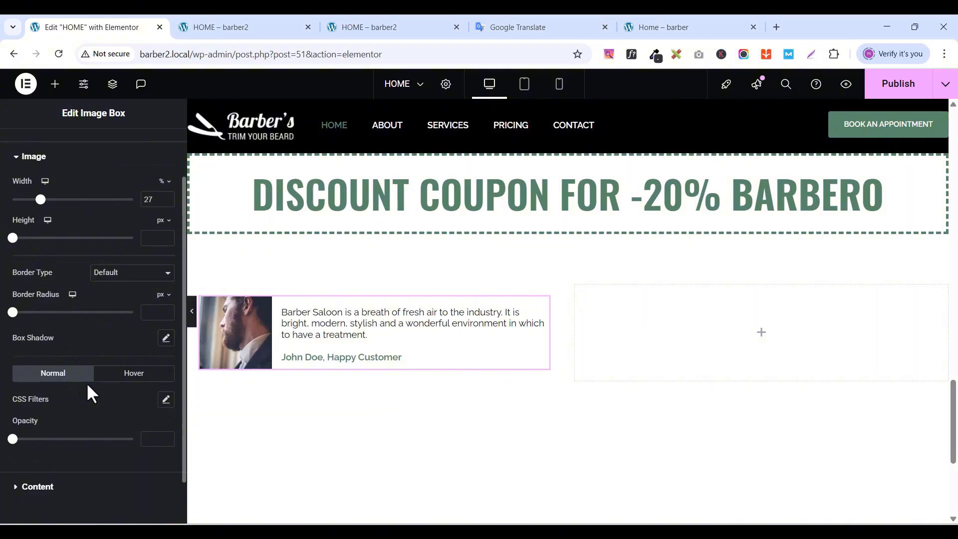
scroll(87, 387, up, 1)
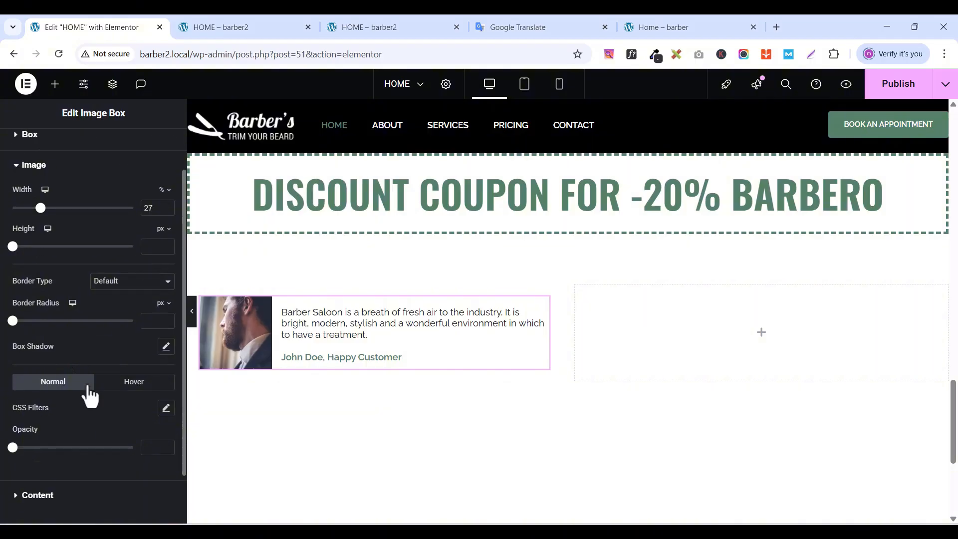
click(164, 316)
drag(163, 316, 164, 316)
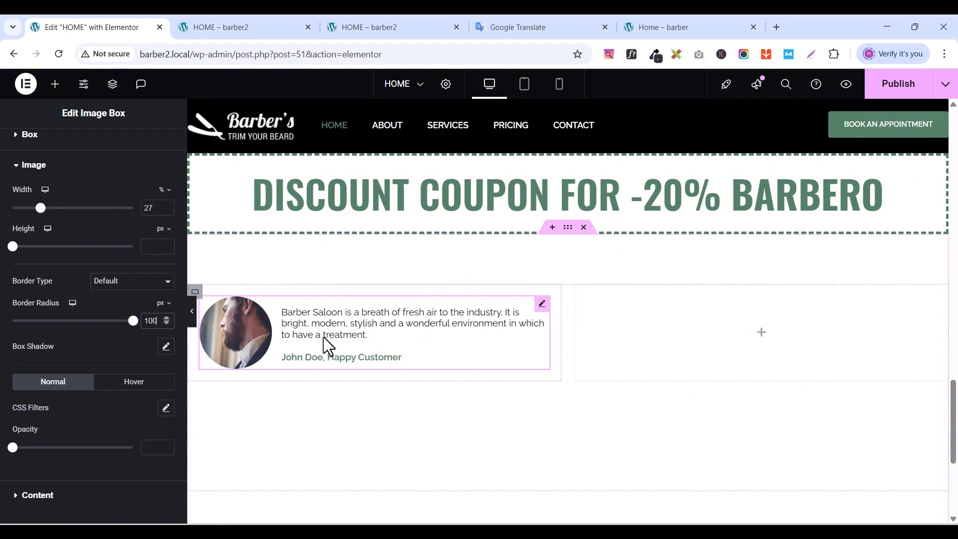
click(898, 90)
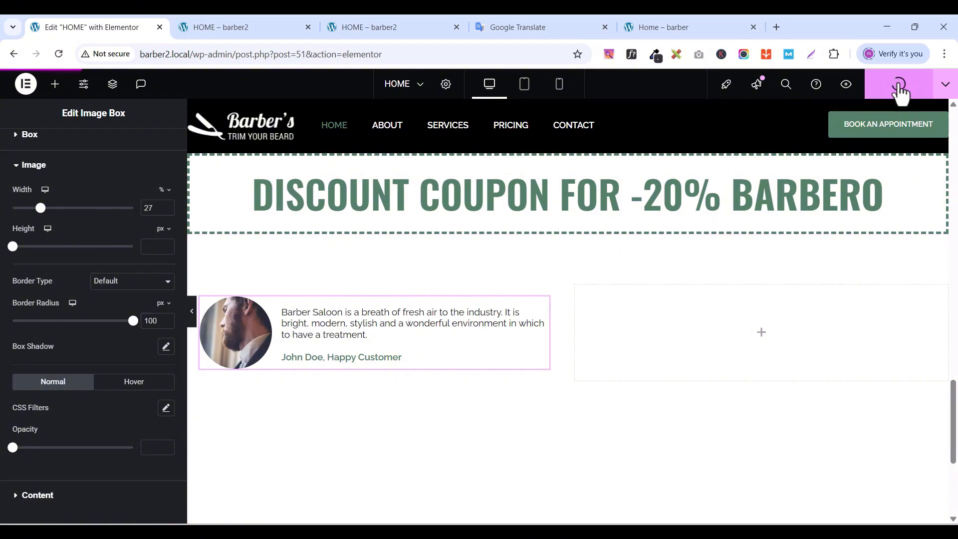
- Give the first testimonial's container a solid border 5 px wide on all sides
click(195, 294)
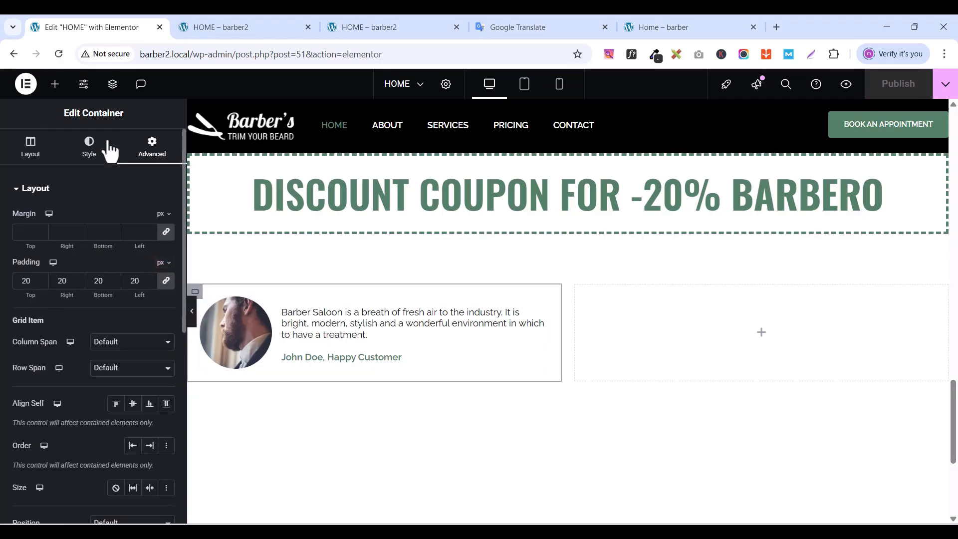
click(93, 148)
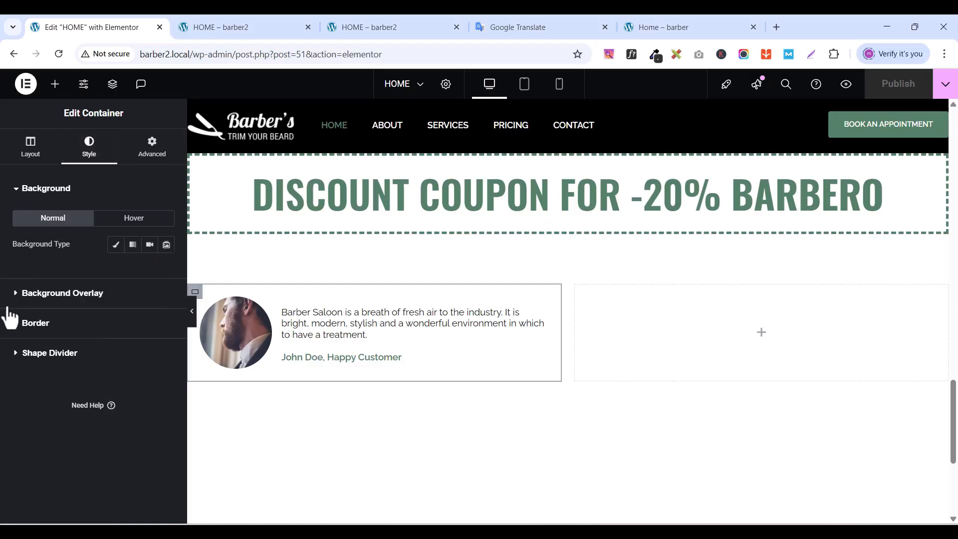
click(17, 324)
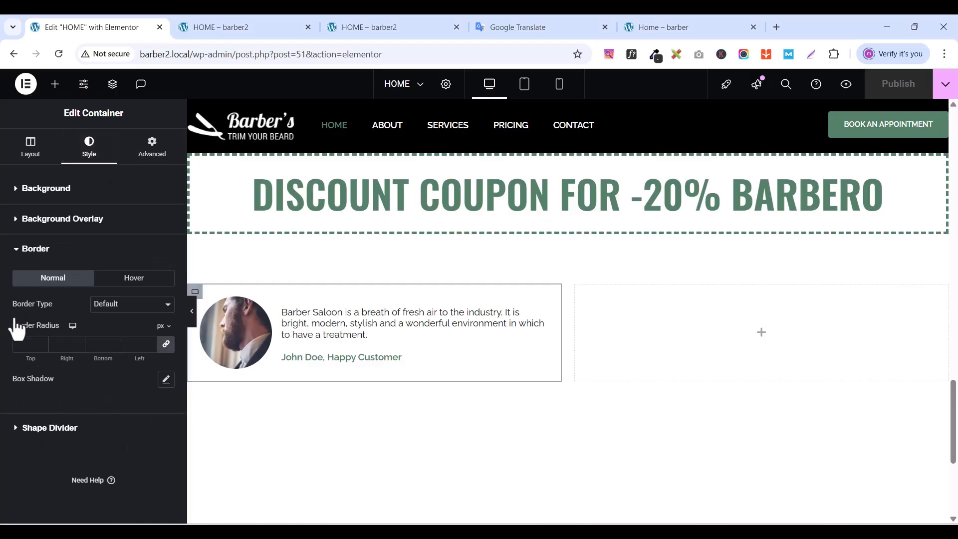
click(133, 305)
click(126, 350)
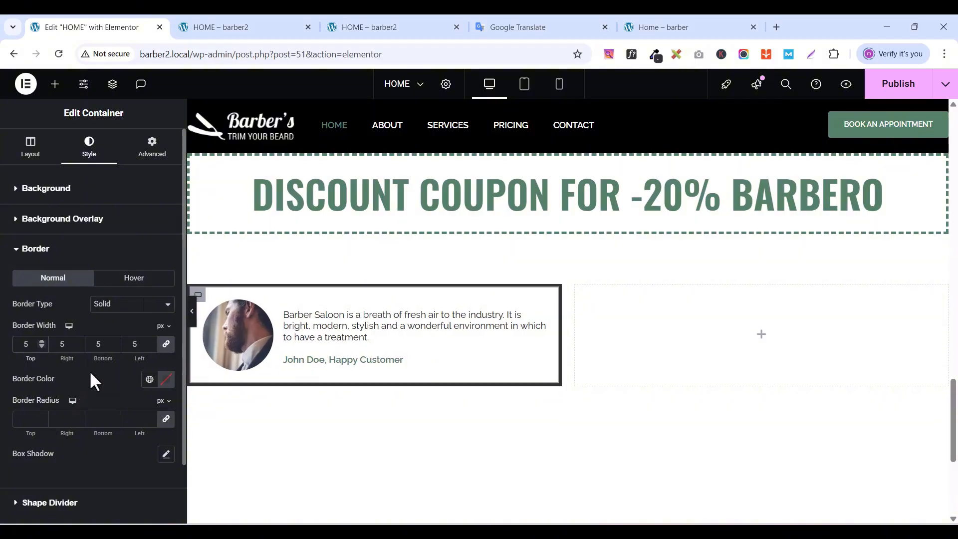
- Set the testimonial container's border color to the semi-transparent #0201012B and publish the page
click(162, 380)
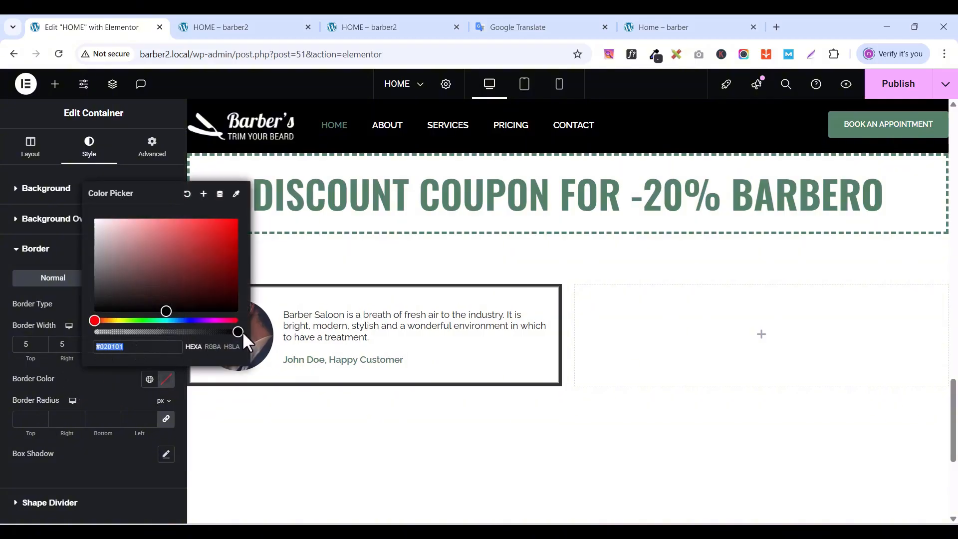
drag(242, 330, 119, 318)
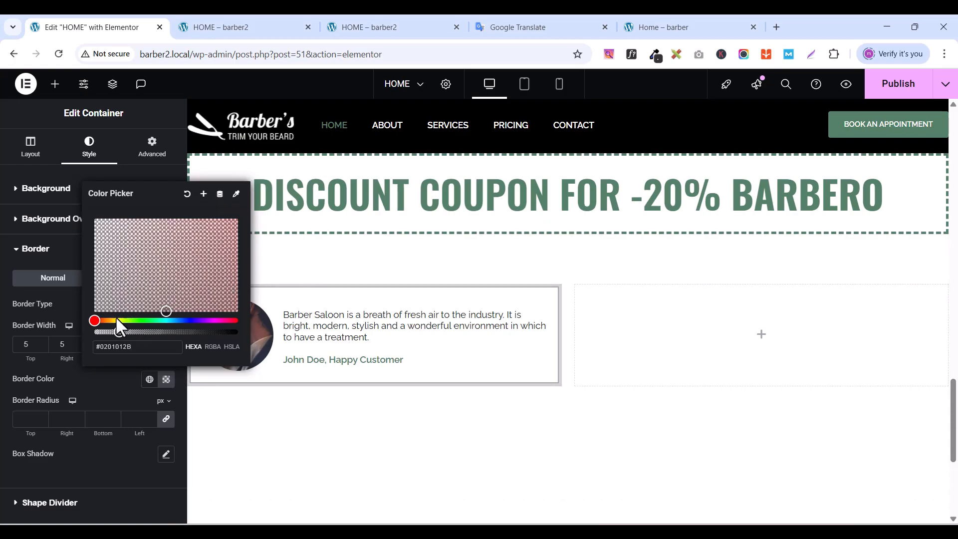
click(120, 331)
click(310, 262)
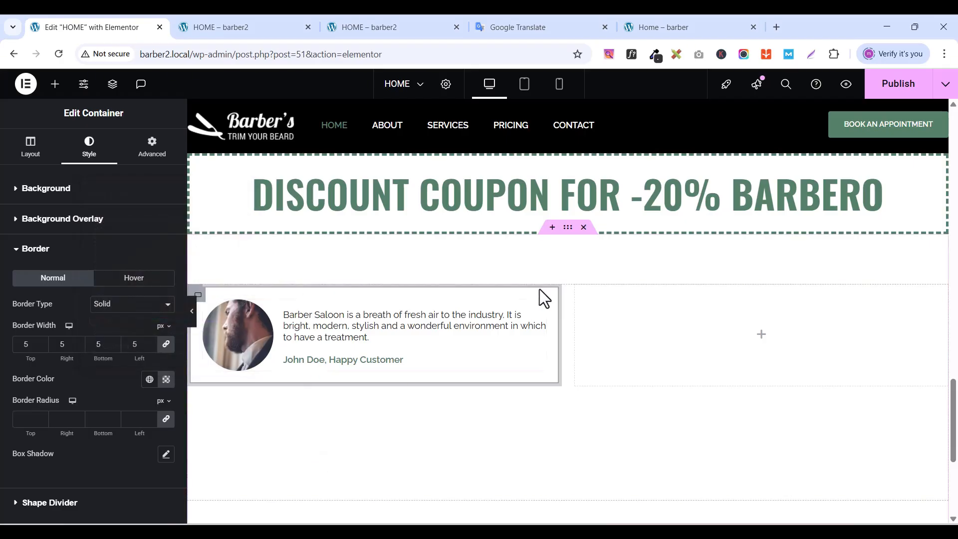
click(913, 84)
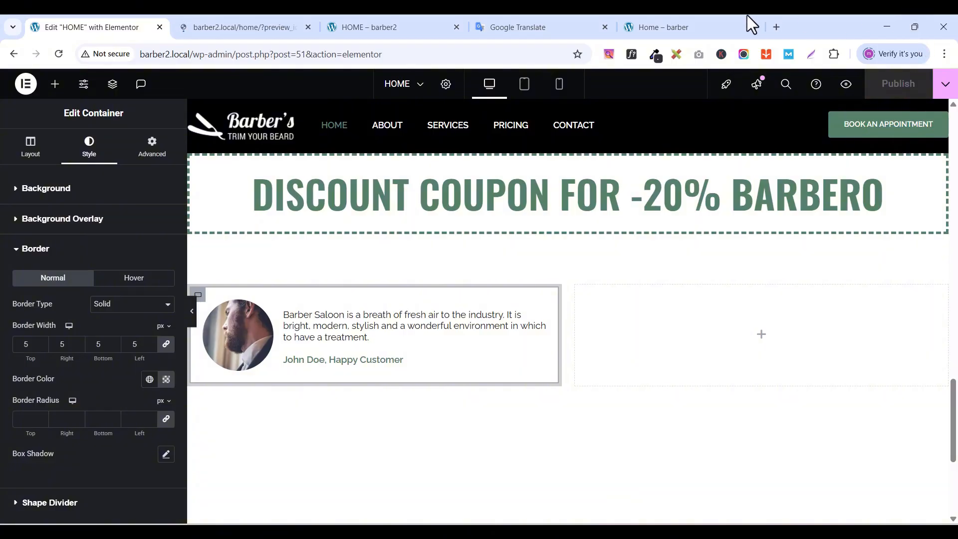
- Duplicate the bordered testimonial container three times to fill the two-by-two grid and publish the page
right_click(199, 297)
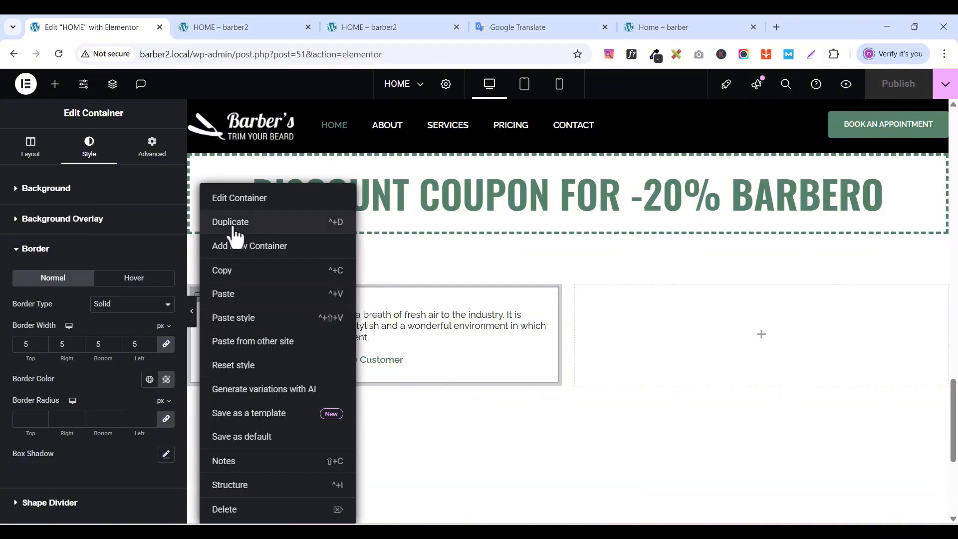
click(233, 225)
right_click(200, 297)
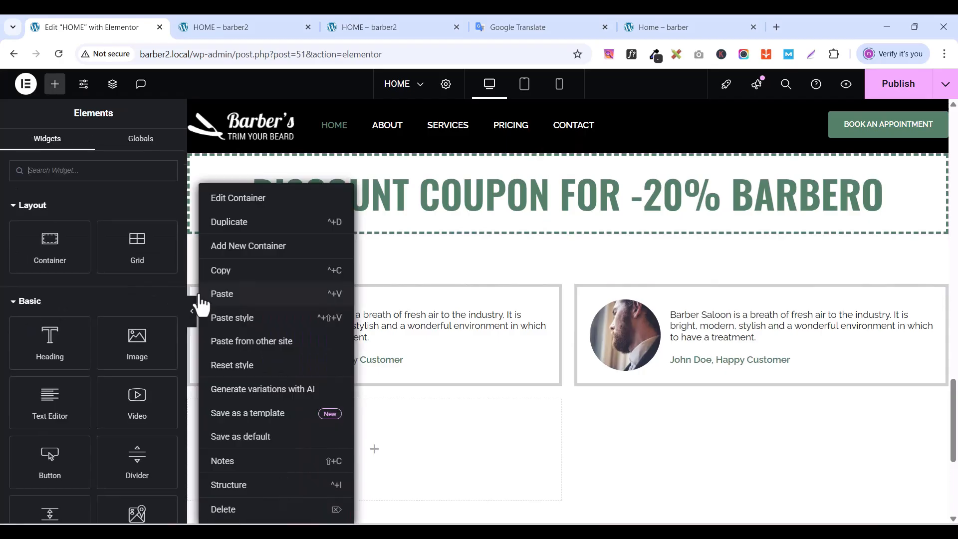
click(240, 224)
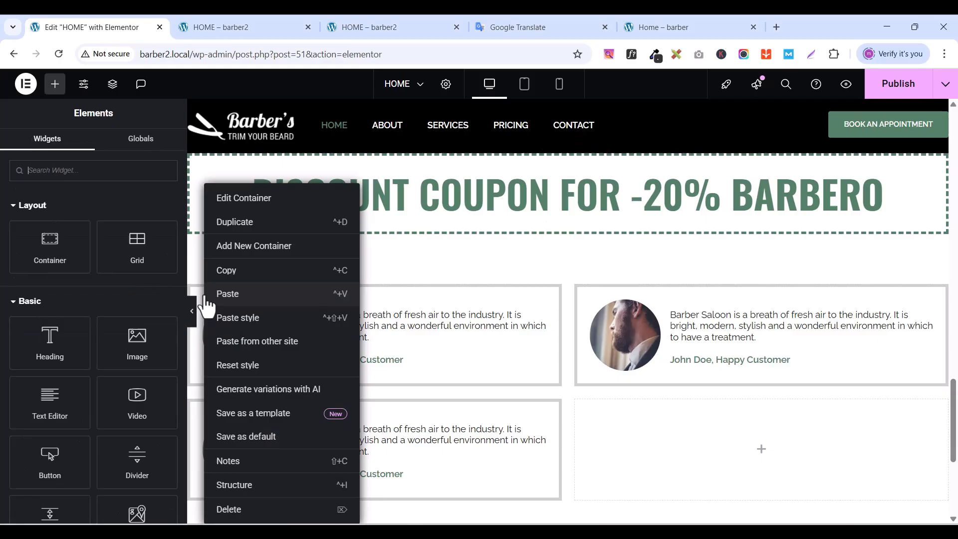
click(240, 224)
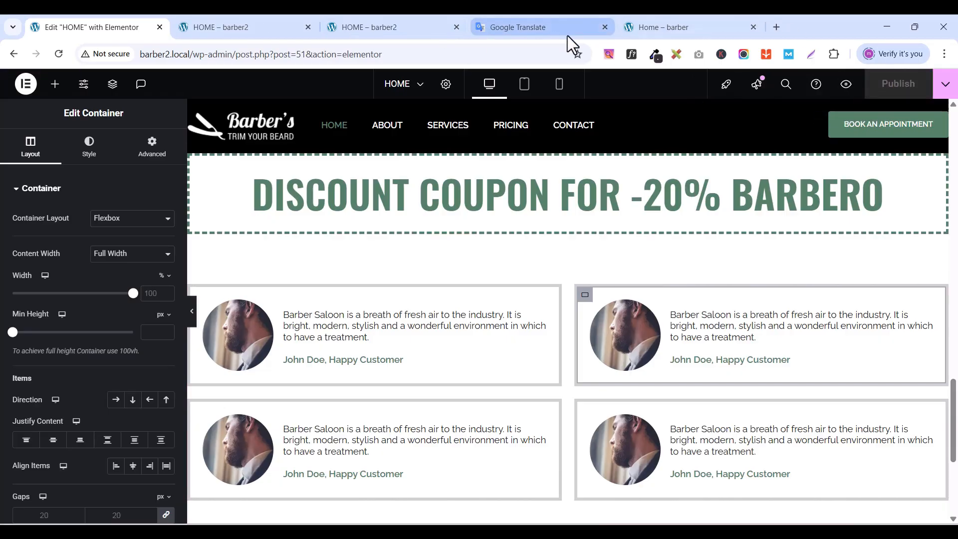
- Compare the testimonial grid in the page preview with the testimonials section on the reference barber site
click(278, 30)
scroll(490, 367, down, 7)
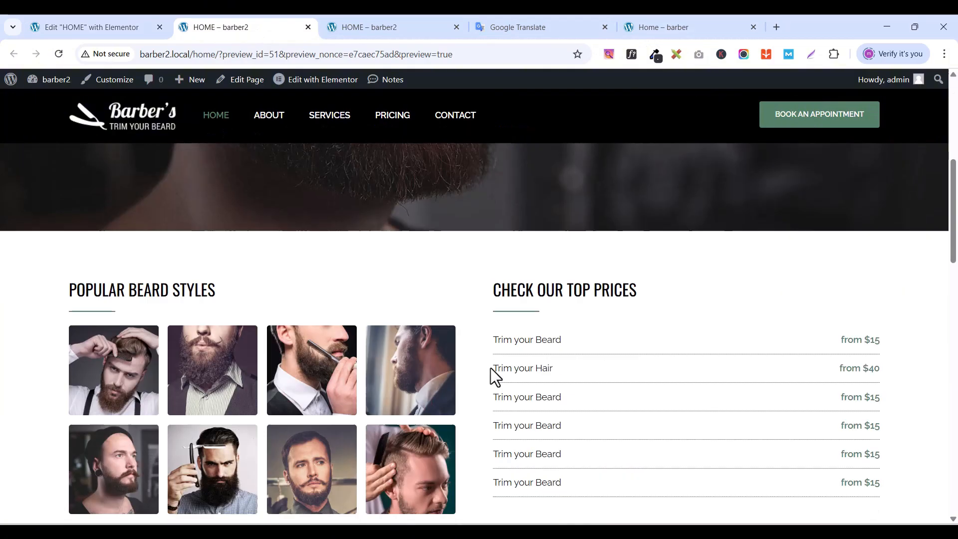
scroll(494, 371, up, 2)
scroll(494, 371, down, 20)
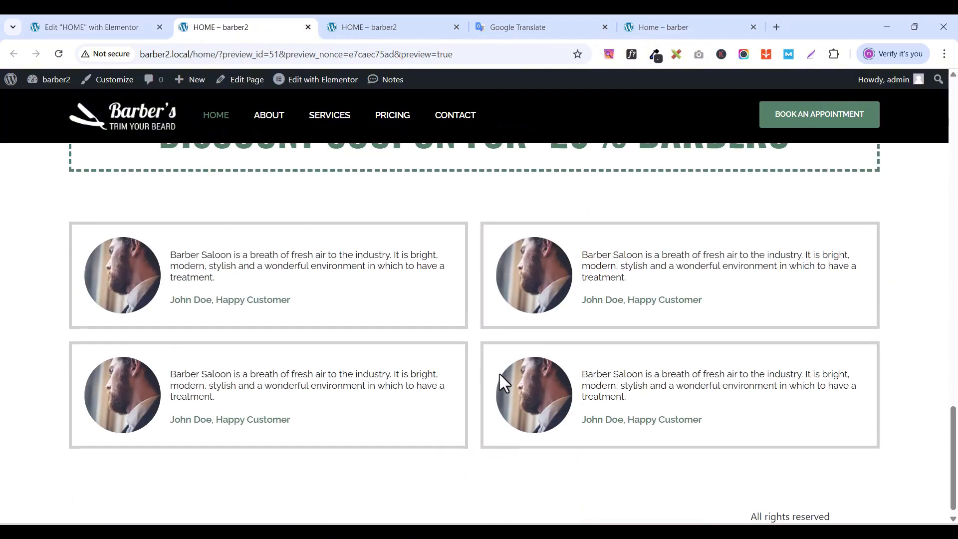
scroll(499, 373, up, 1)
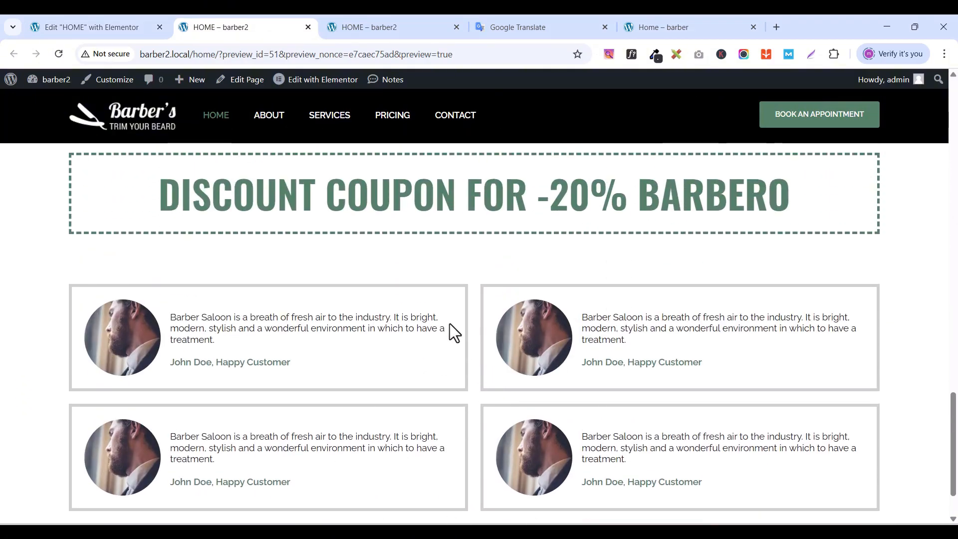
click(684, 25)
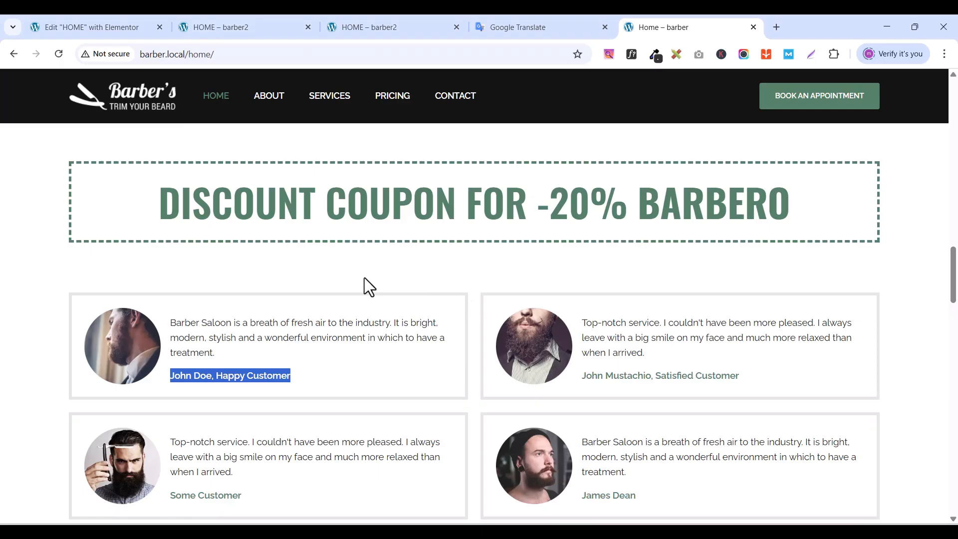
click(138, 29)
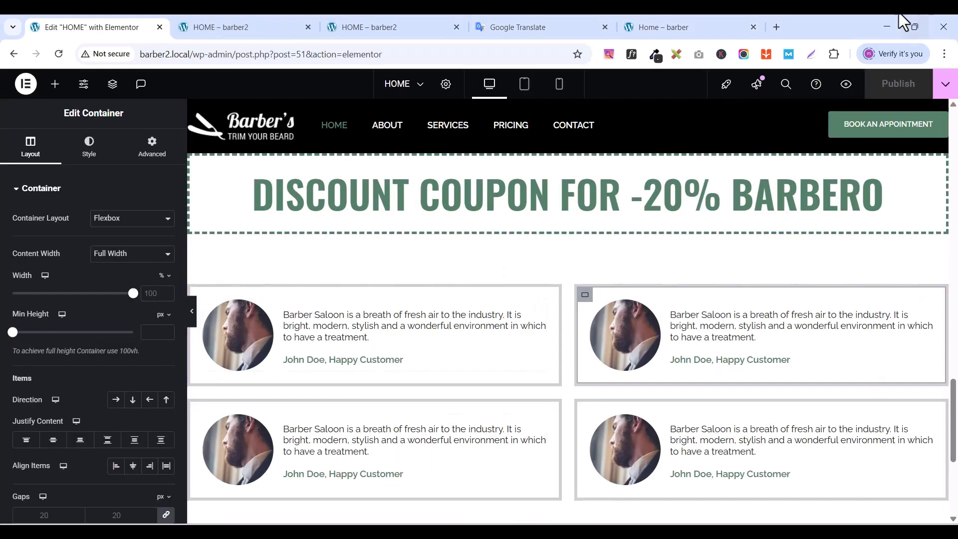
click(684, 28)
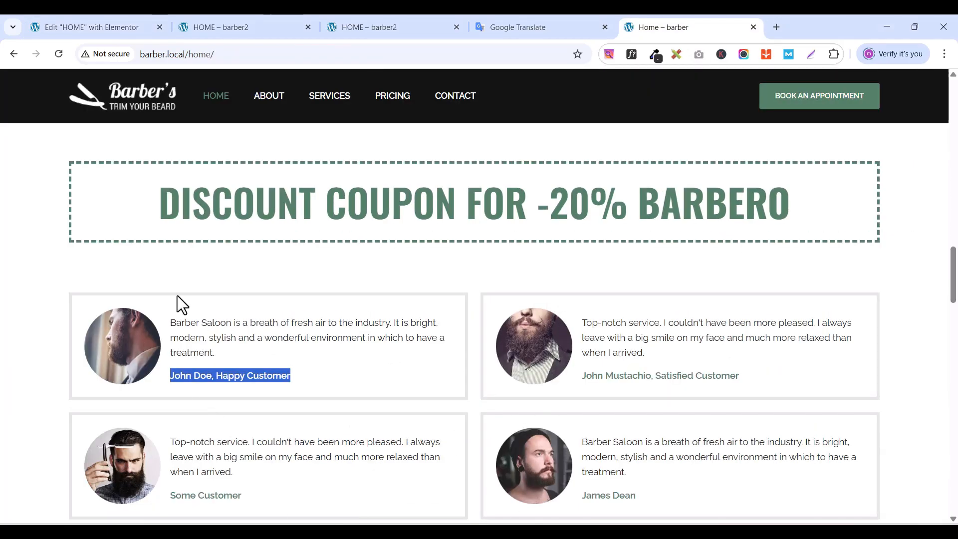
click(358, 371)
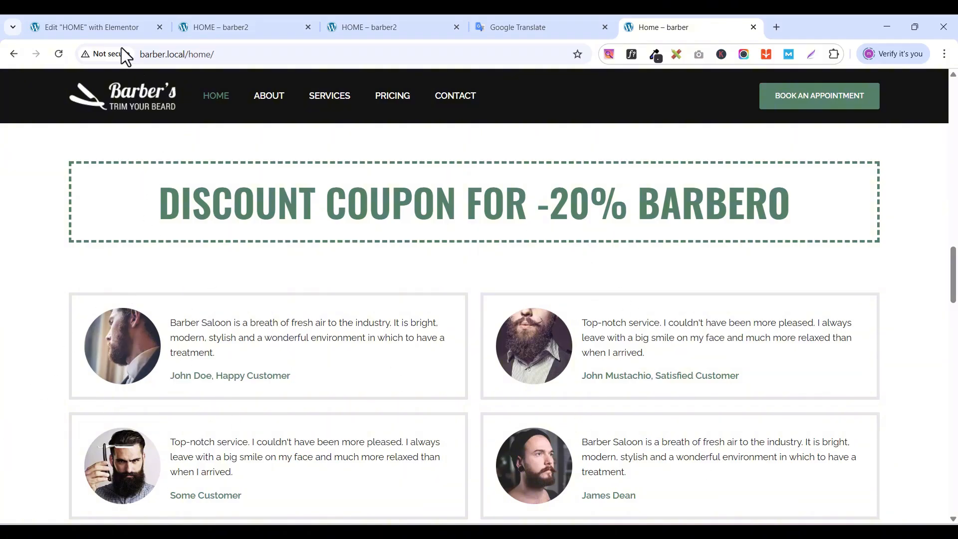
click(122, 27)
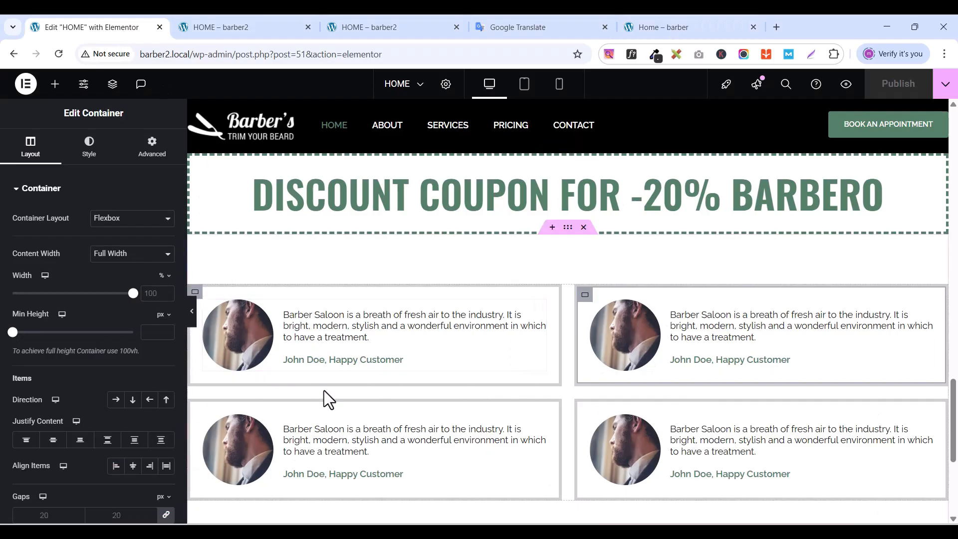
- Check the 2 FOR 1 banner on the reference site and add a single-column Flexbox container below the testimonials
click(672, 17)
scroll(558, 325, down, 7)
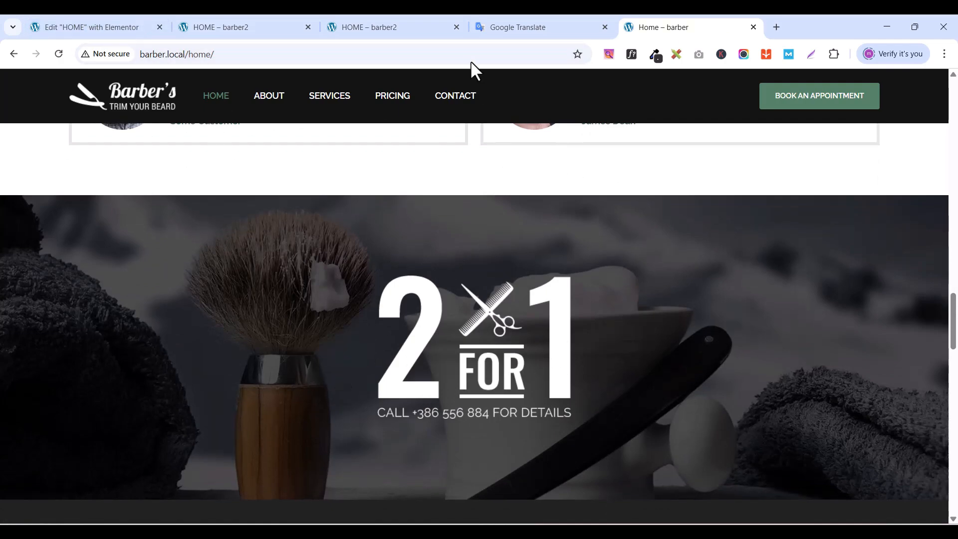
click(90, 30)
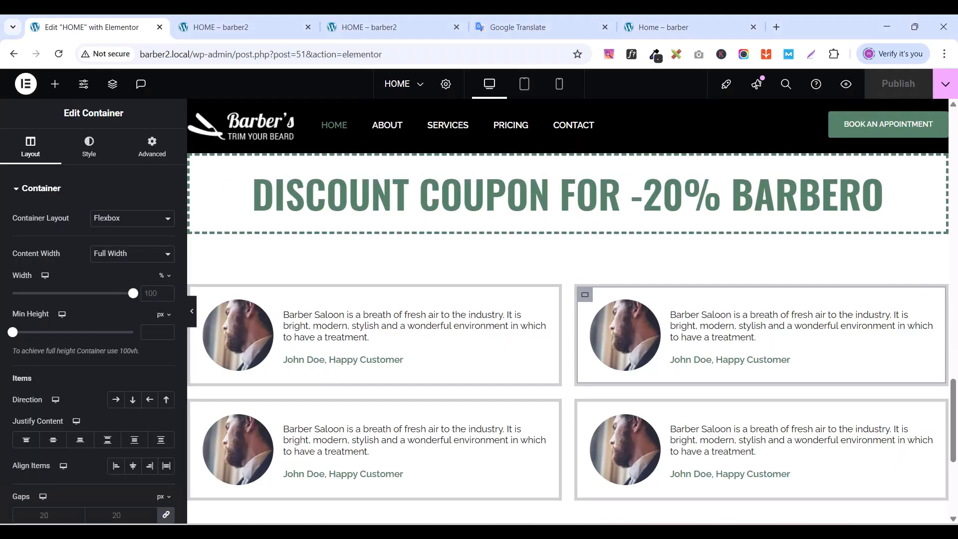
scroll(747, 327, down, 5)
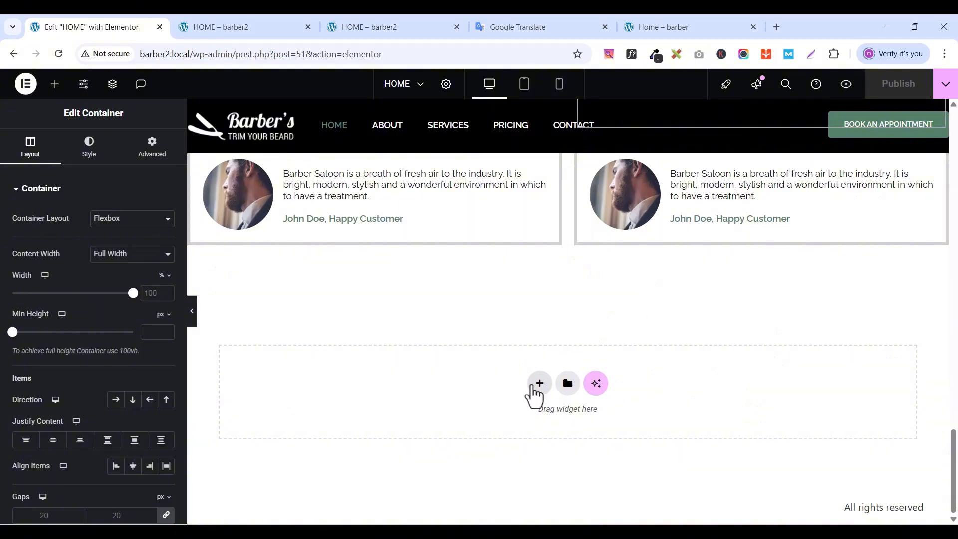
click(539, 383)
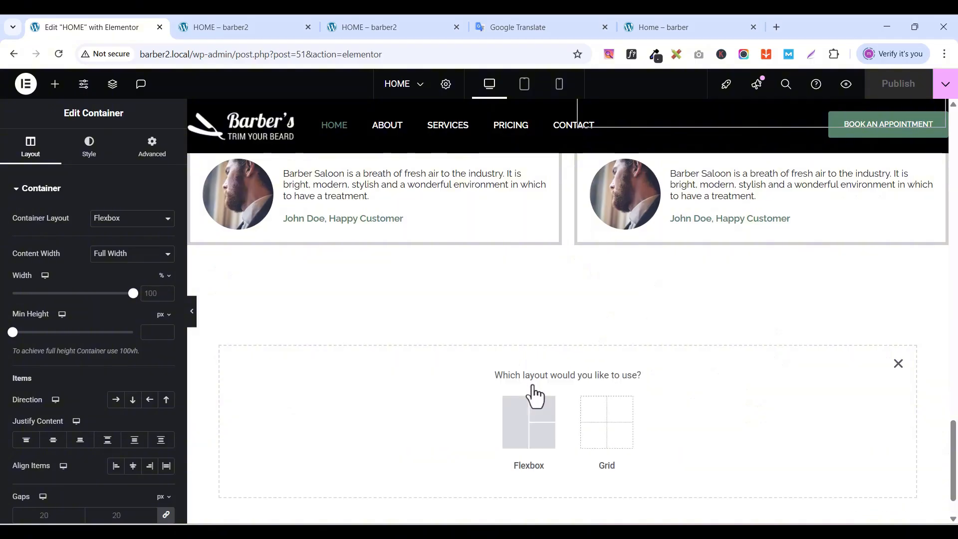
click(522, 433)
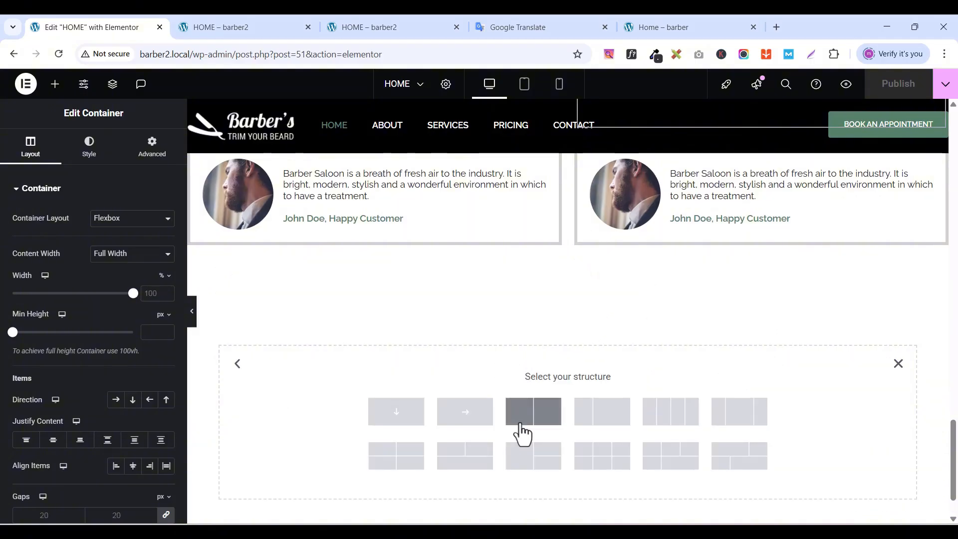
click(397, 417)
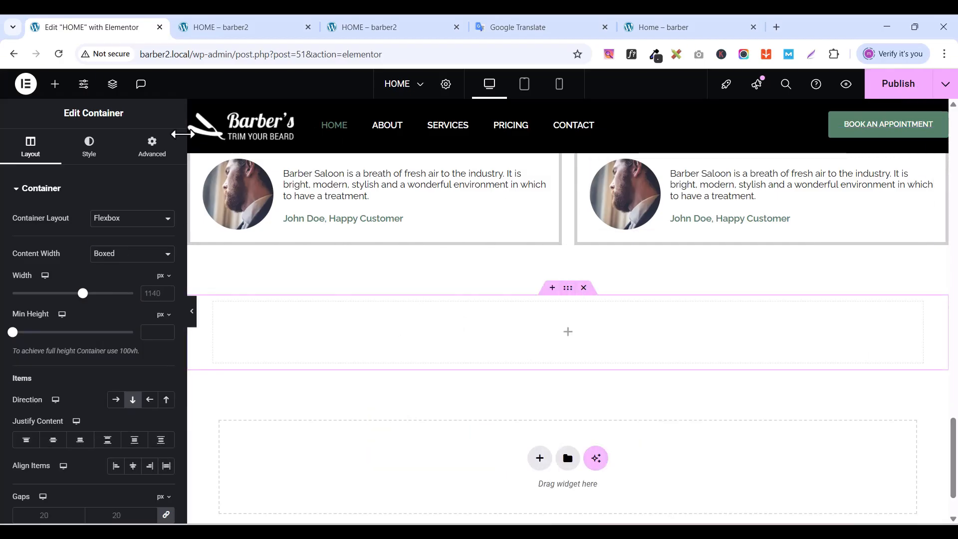
- Set the new container's boxed content width to 1300 px and its minimum height to 488 px
click(152, 146)
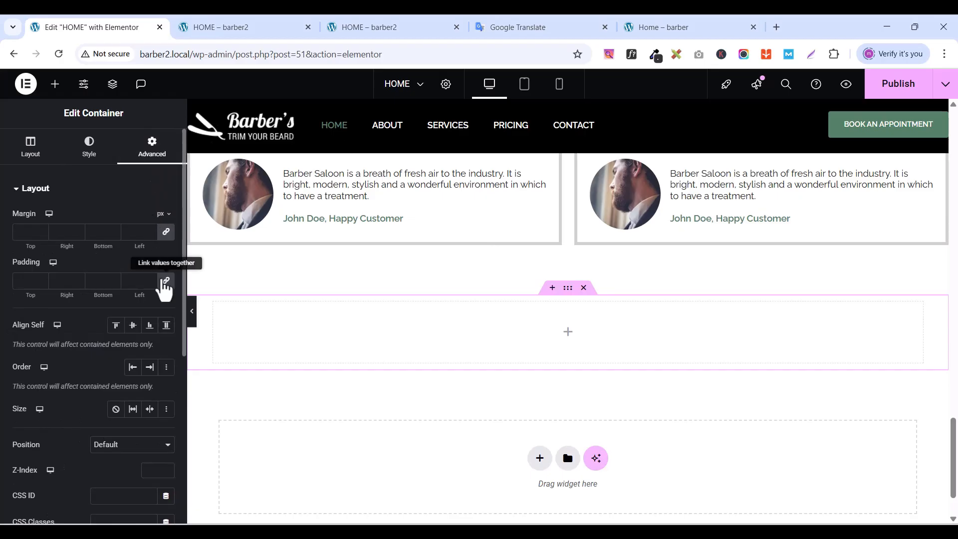
click(34, 149)
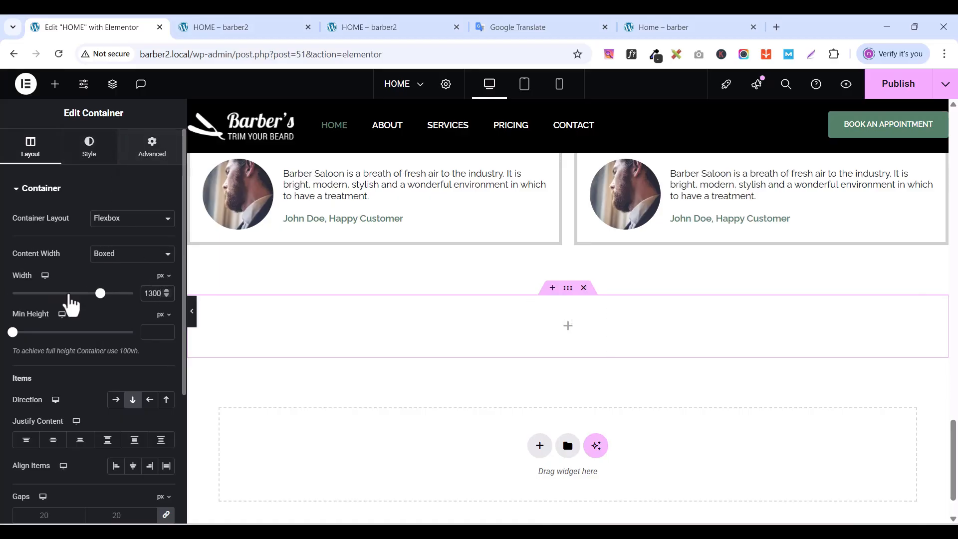
click(150, 332)
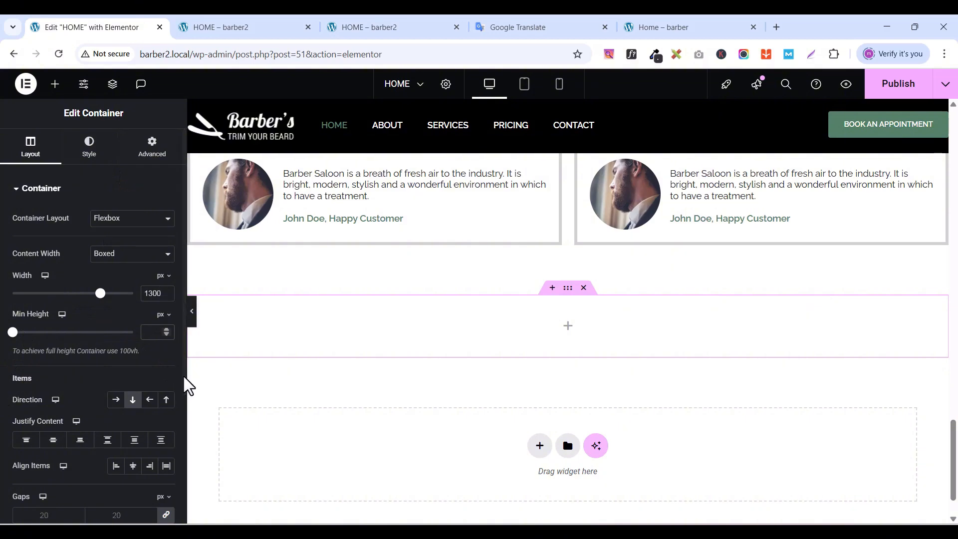
text(4)
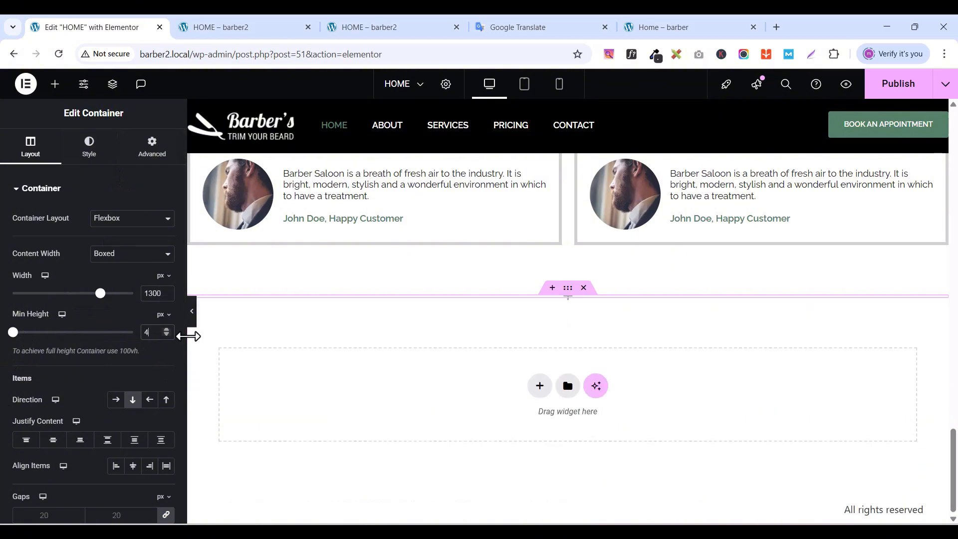
text(88)
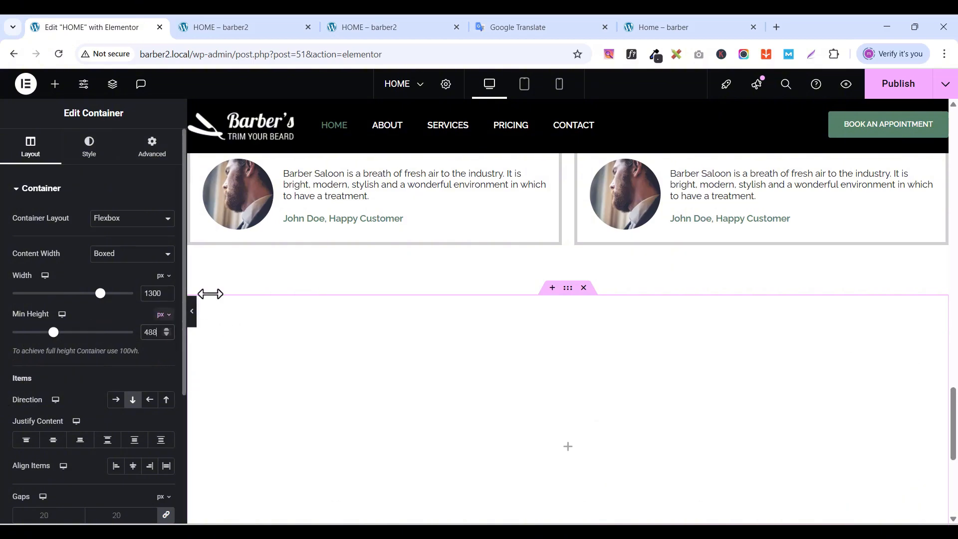
scroll(571, 330, down, 5)
scroll(571, 330, up, 4)
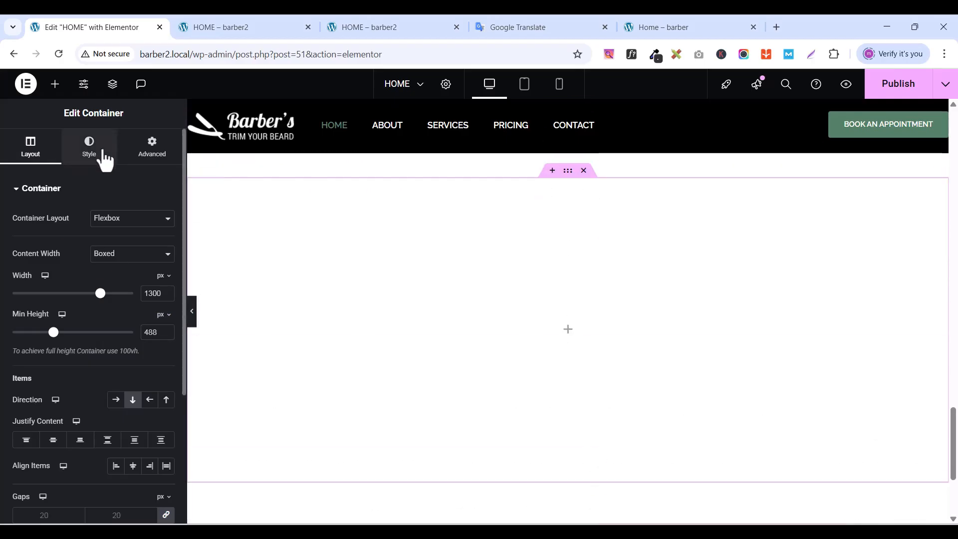
- Give the banner container a classic background with the barber-slideshow-91.jpg image from the media library
click(103, 152)
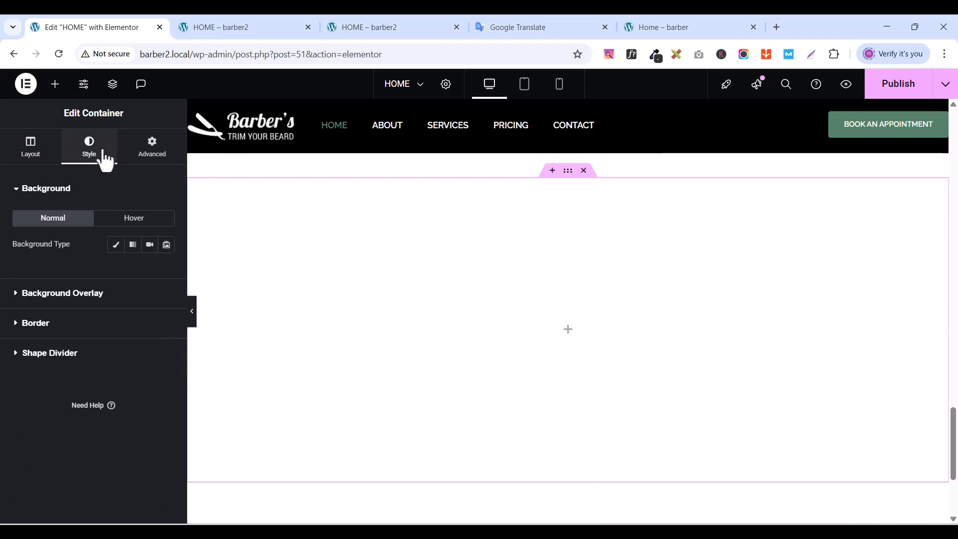
click(114, 245)
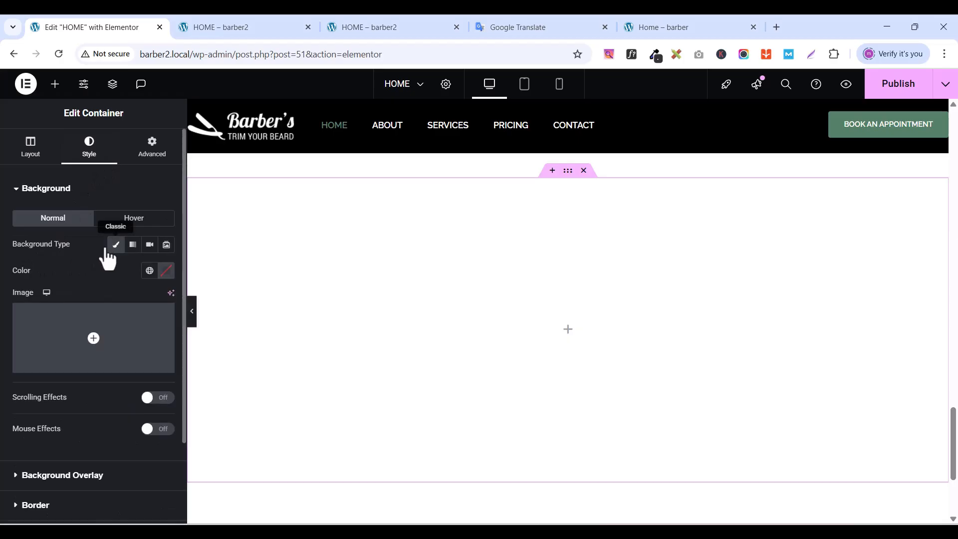
click(80, 369)
scroll(325, 282, down, 3)
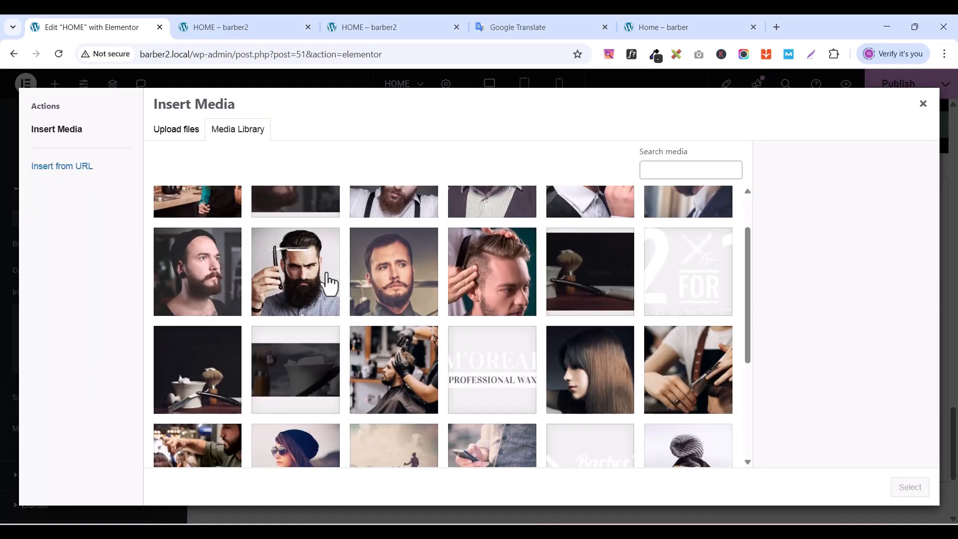
scroll(327, 283, down, 5)
scroll(327, 284, up, 8)
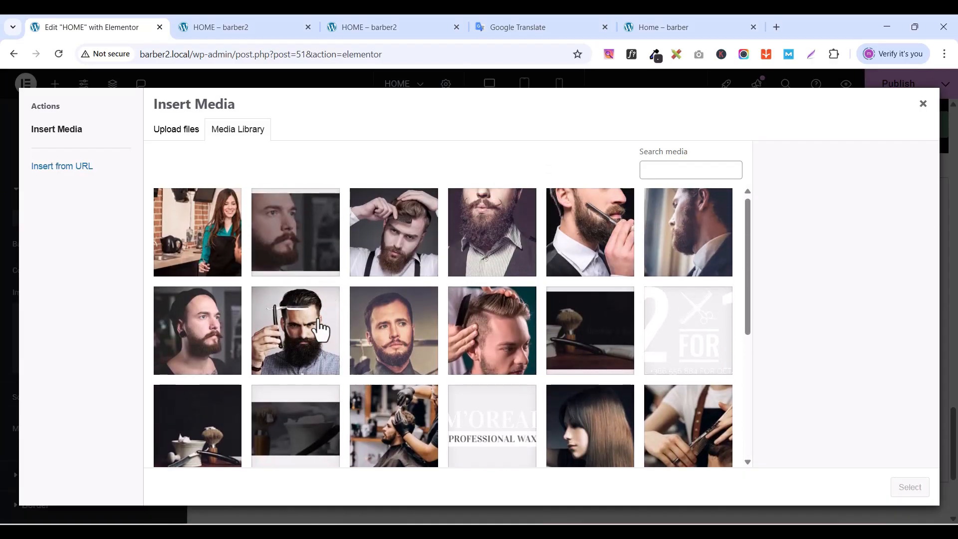
click(573, 337)
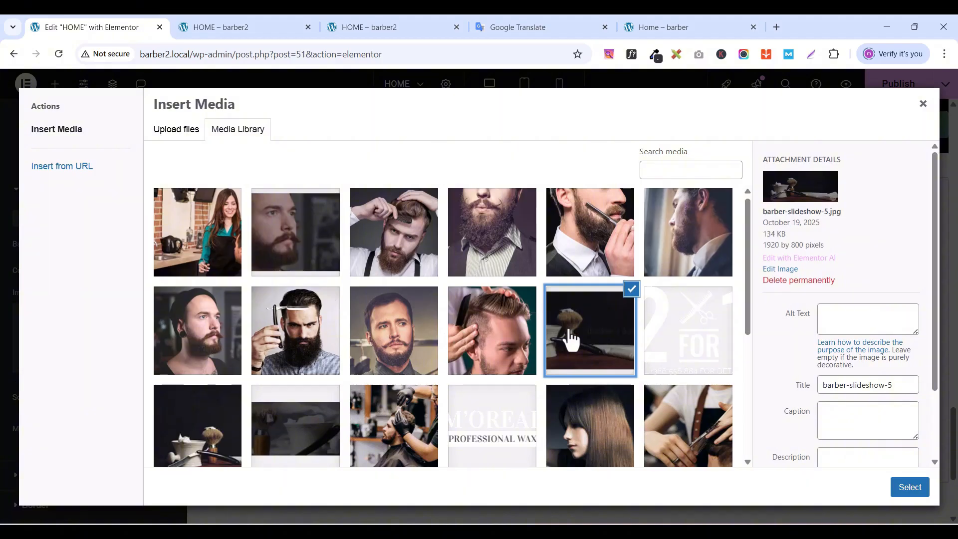
scroll(496, 317, down, 4)
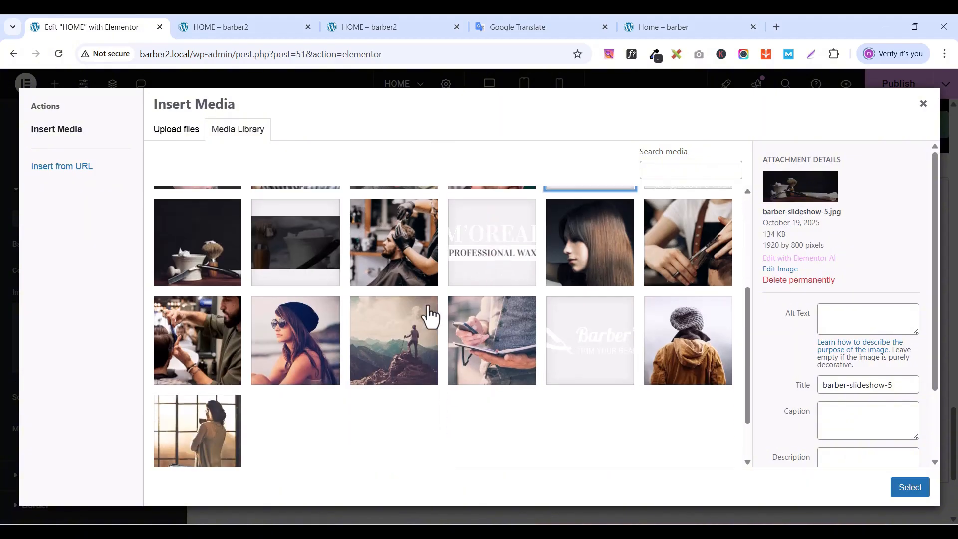
scroll(196, 367, up, 2)
click(196, 368)
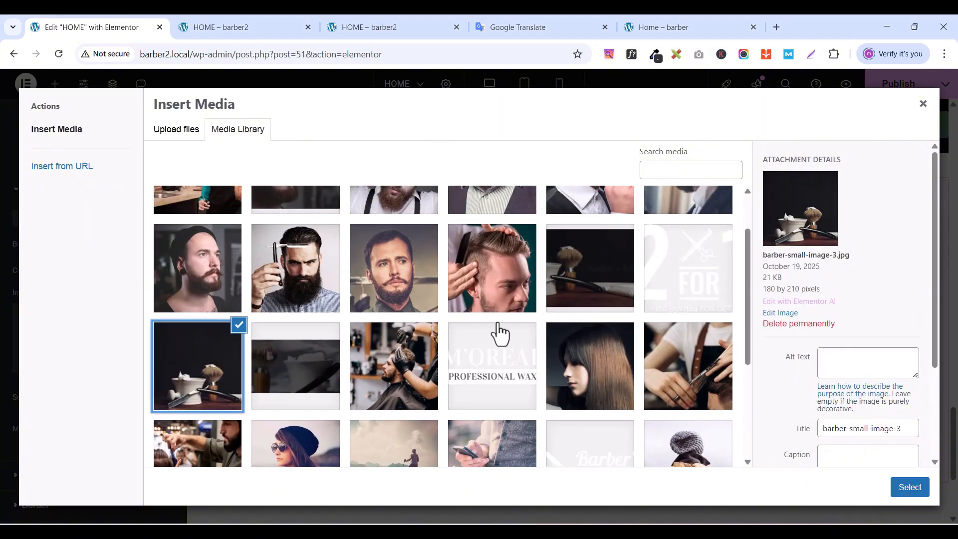
scroll(492, 335, up, 1)
scroll(351, 365, down, 2)
click(270, 331)
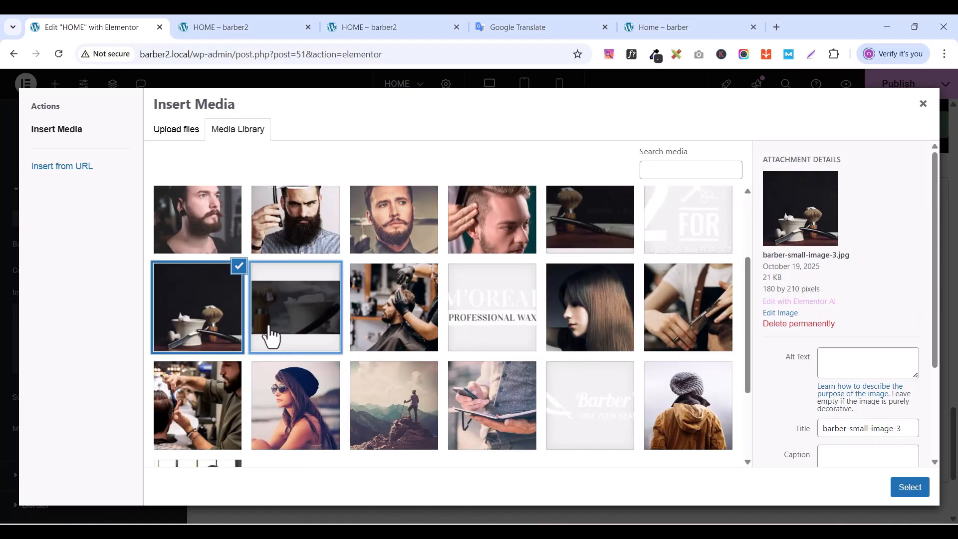
click(579, 242)
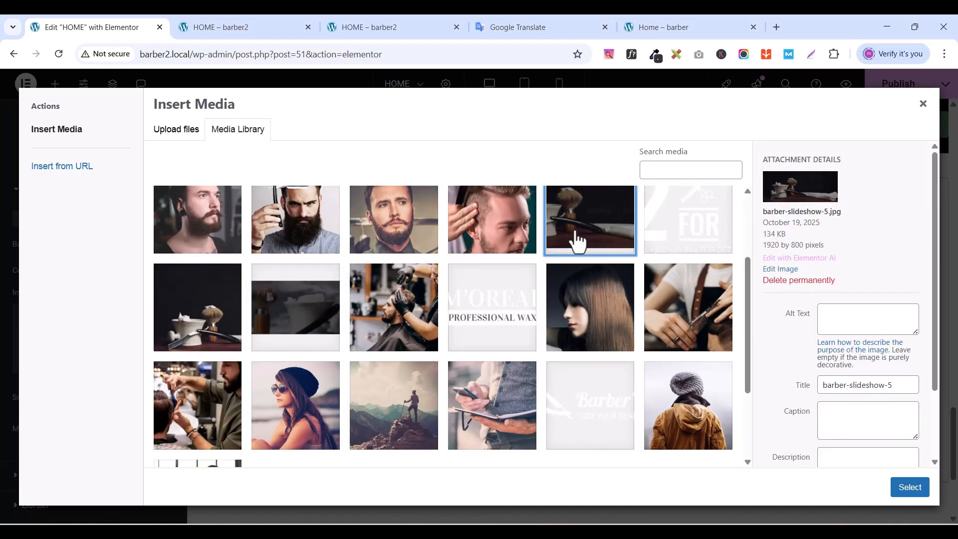
click(332, 309)
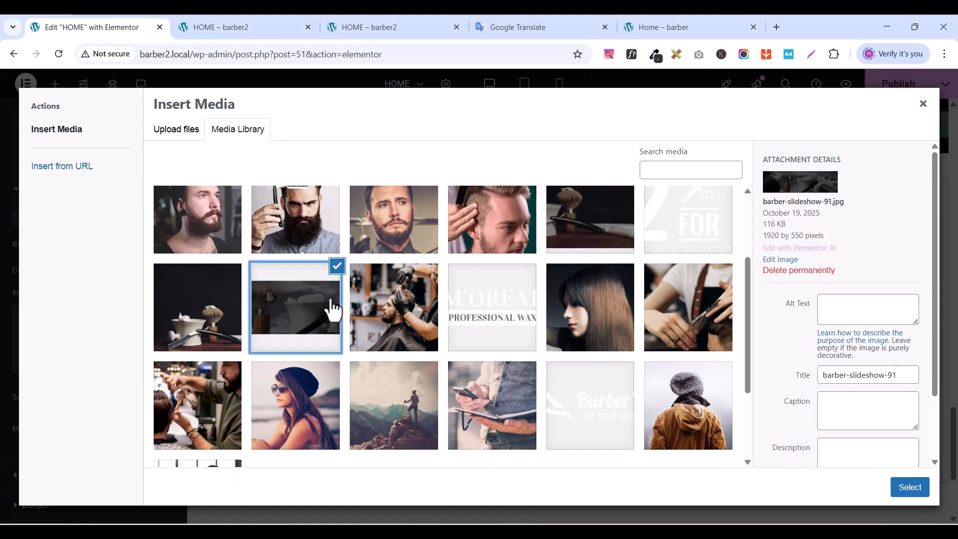
click(911, 488)
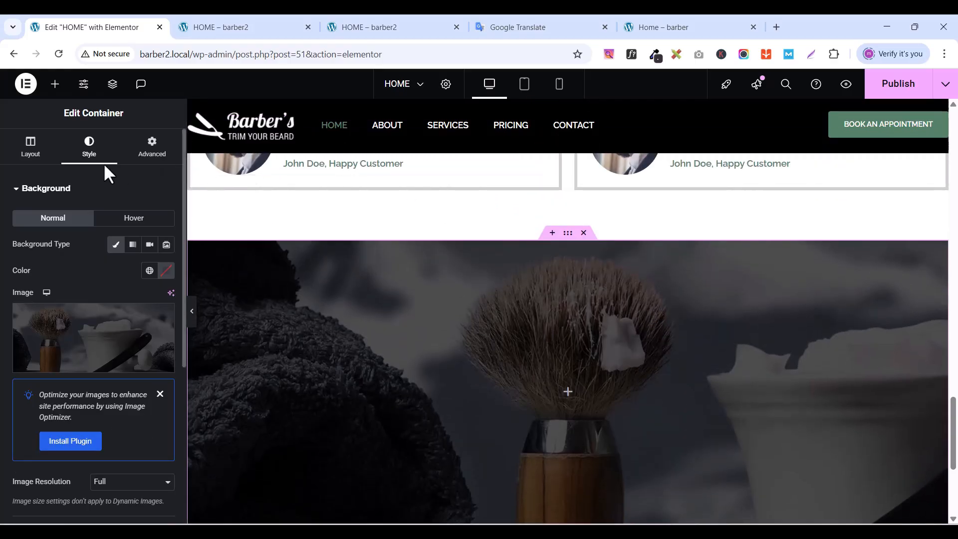
- Center the banner container's items with both Justify Content and Align Items
click(43, 150)
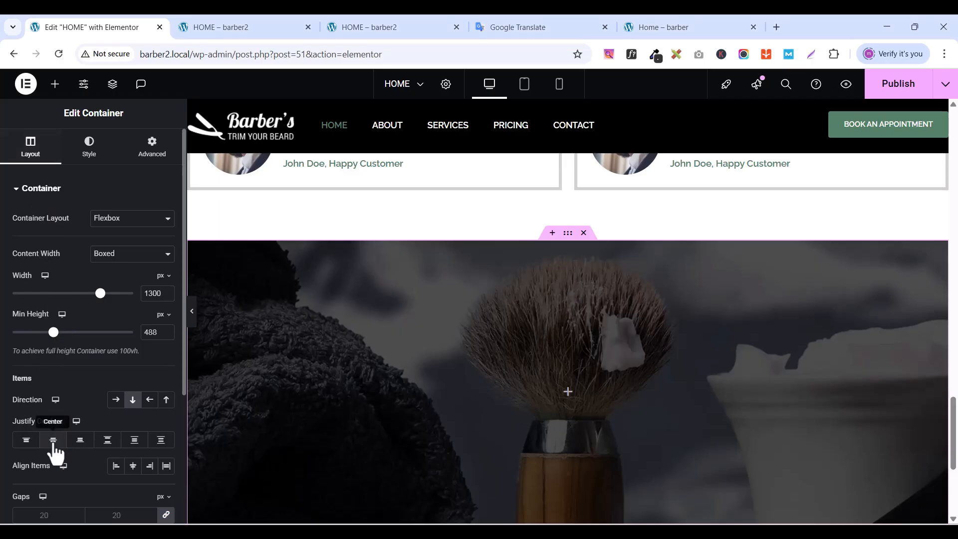
click(53, 441)
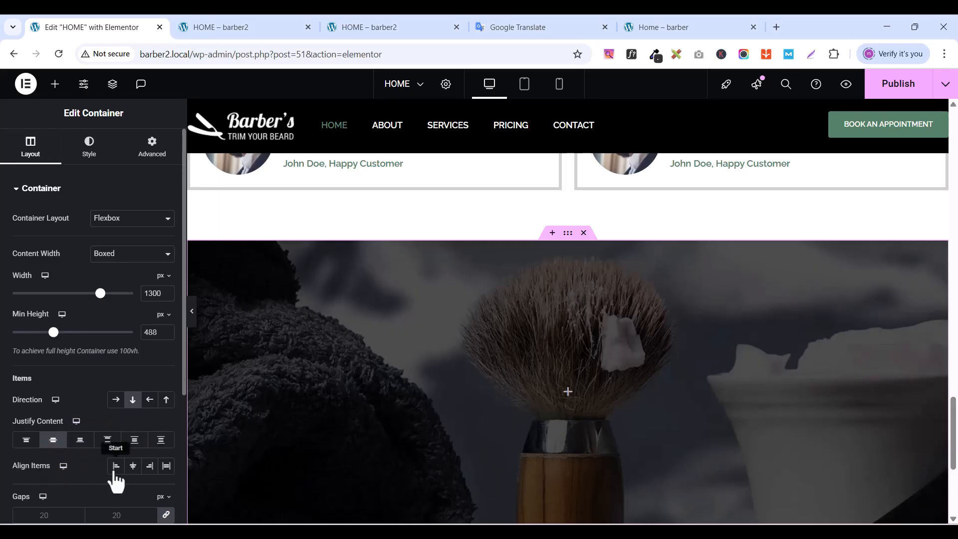
click(133, 469)
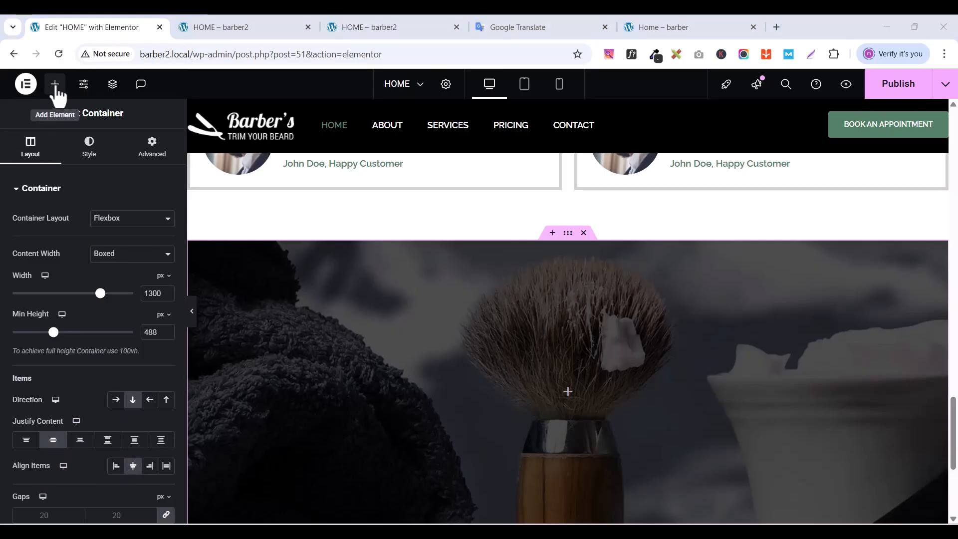
- Add an Image widget inside the banner container and set its image to barber-2-for-1.png
click(54, 85)
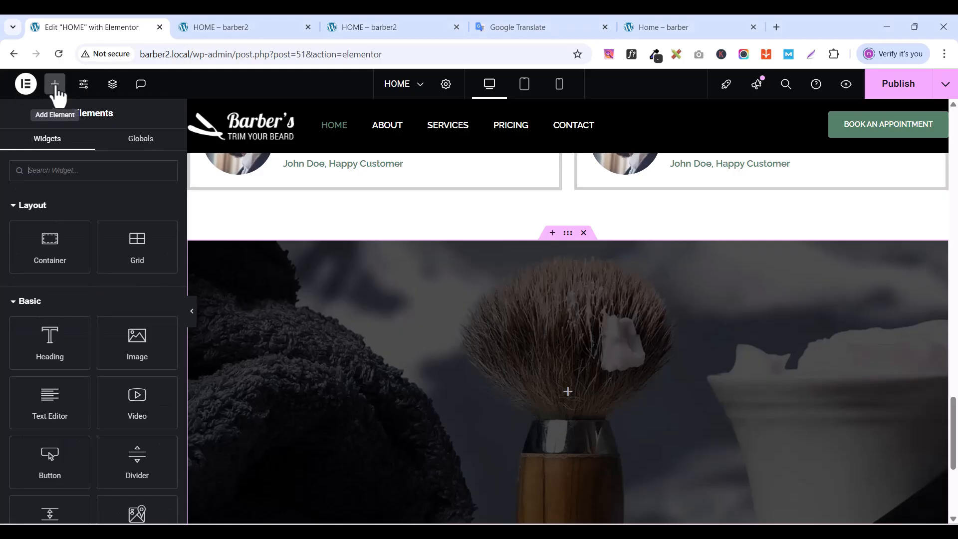
click(53, 171)
text(ima)
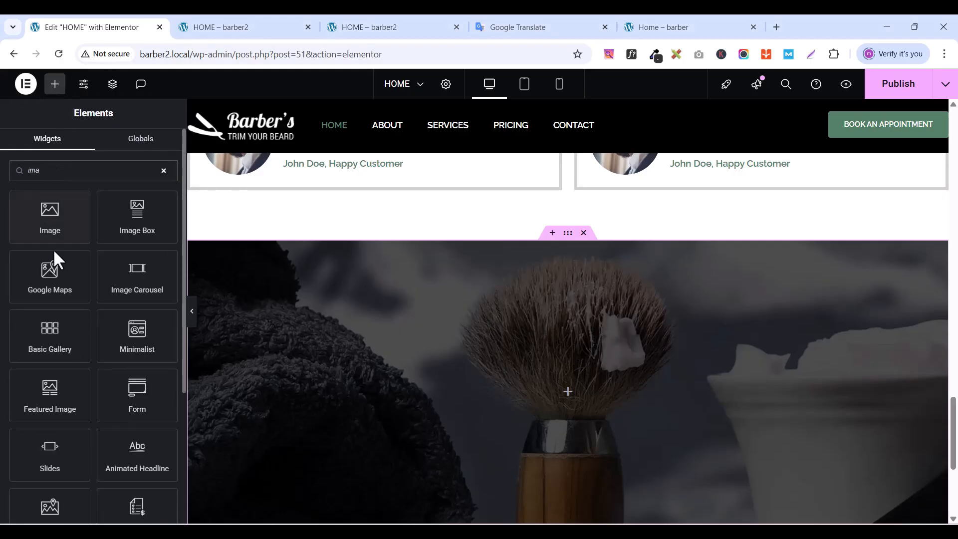
drag(50, 214, 574, 382)
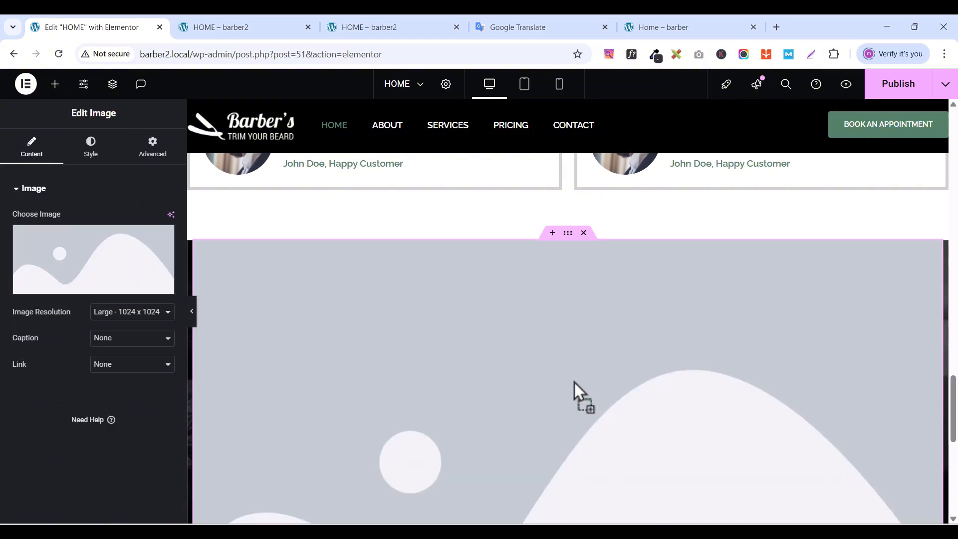
click(86, 288)
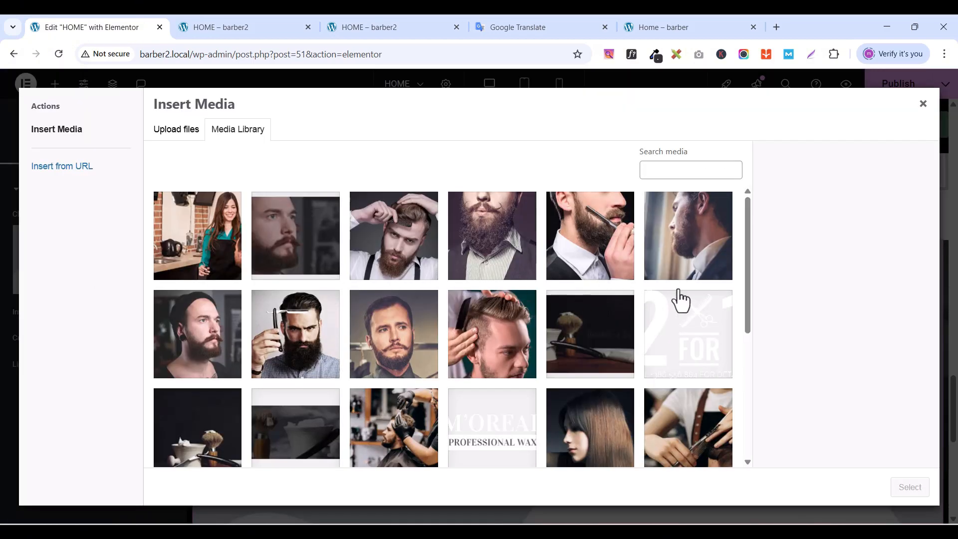
click(682, 329)
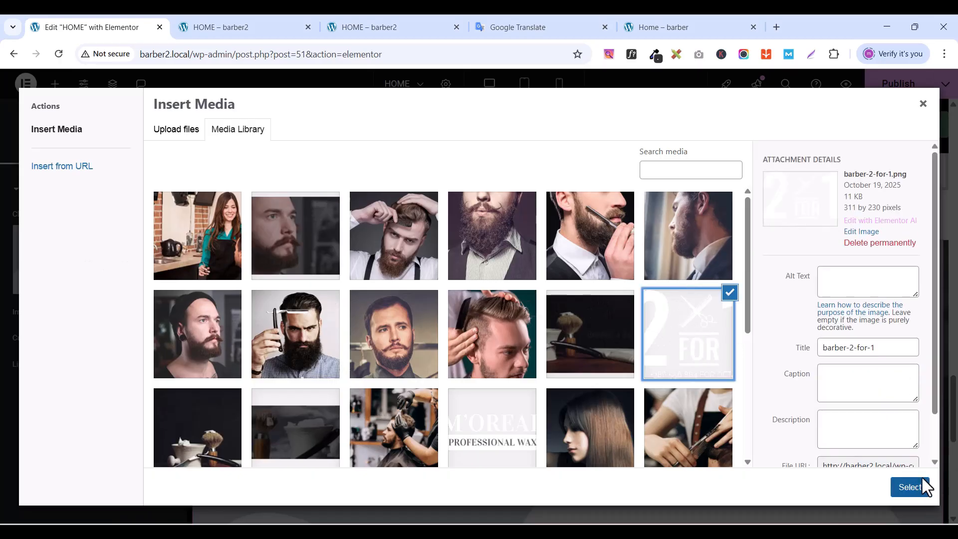
click(909, 487)
scroll(585, 388, down, 3)
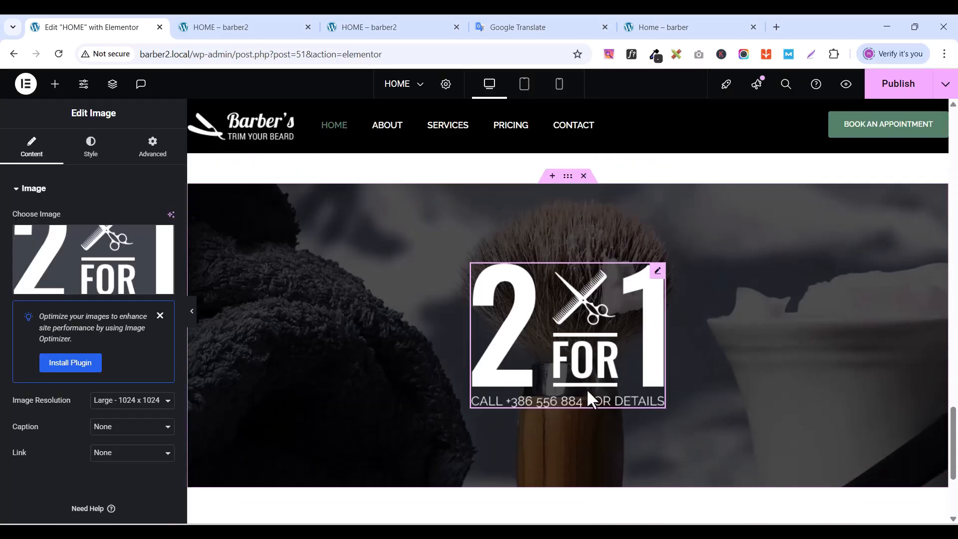
scroll(586, 389, up, 3)
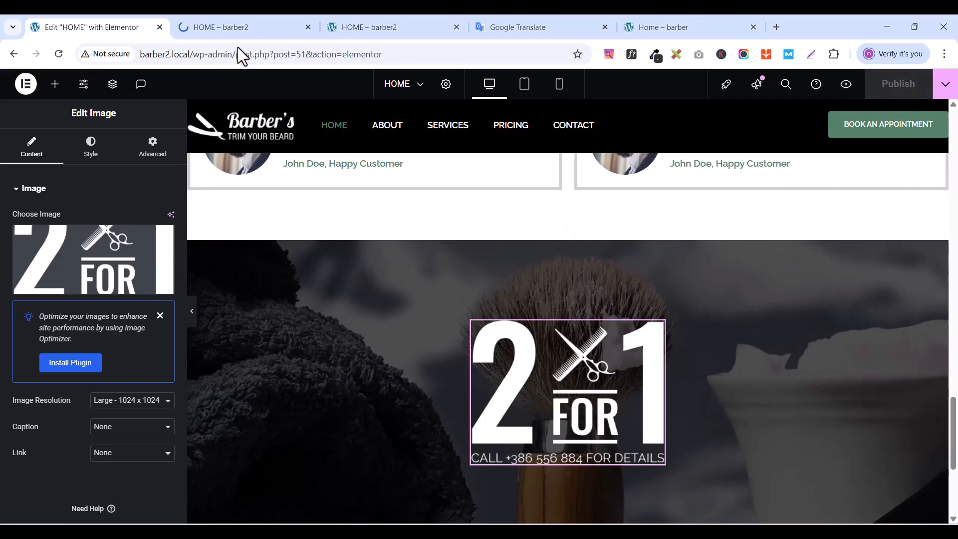
- Compare the 2 FOR 1 banner in the page preview with the reference barber site and examine the logo strip below it there
click(246, 26)
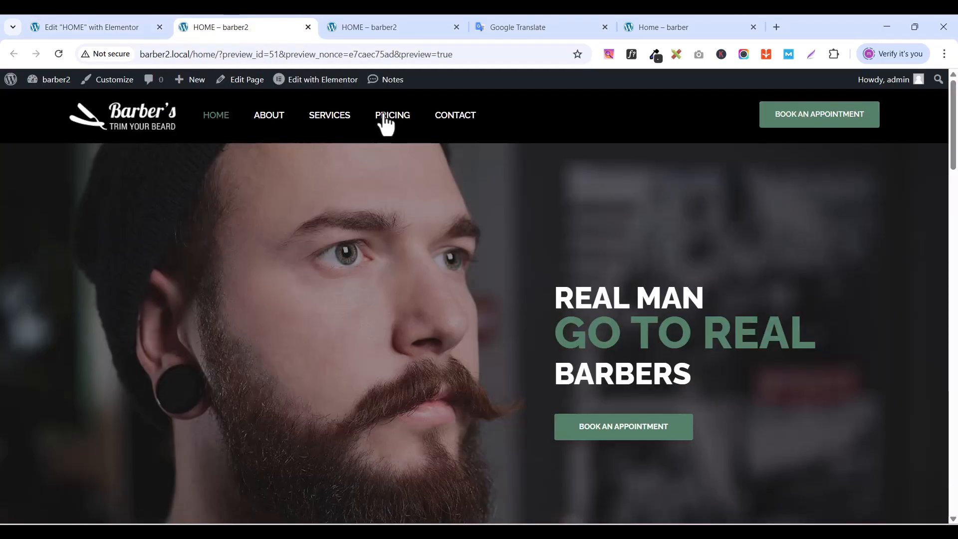
scroll(688, 305, down, 10)
scroll(696, 306, down, 18)
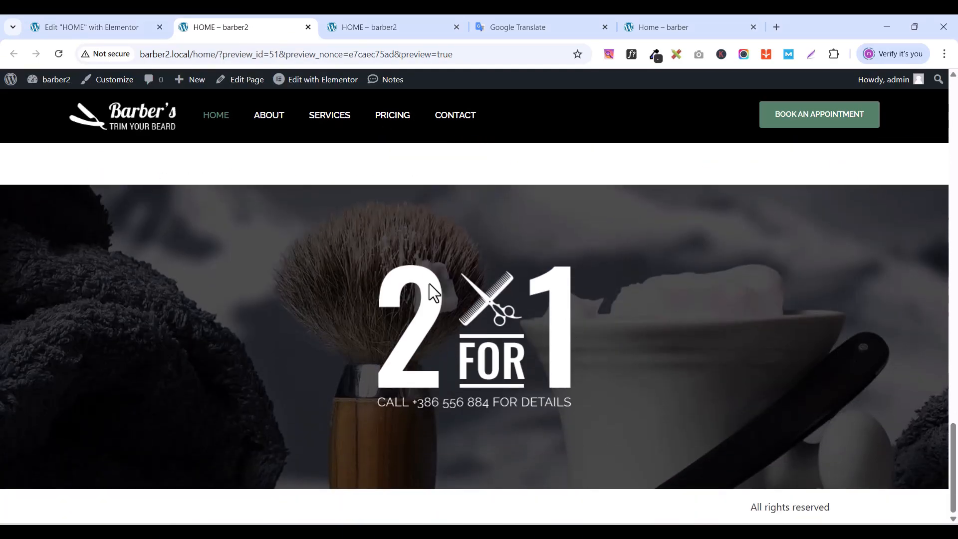
scroll(447, 299, up, 2)
scroll(447, 300, down, 2)
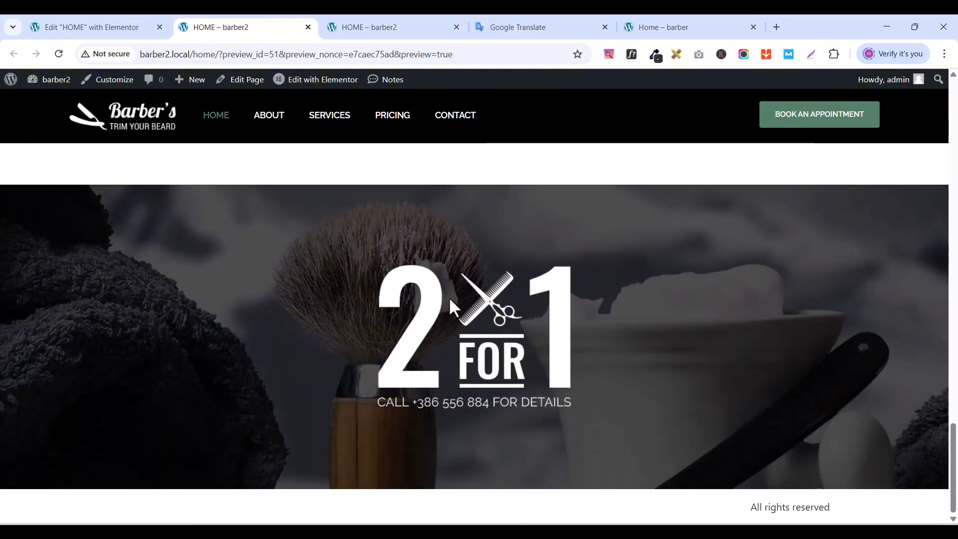
scroll(449, 301, up, 1)
click(687, 26)
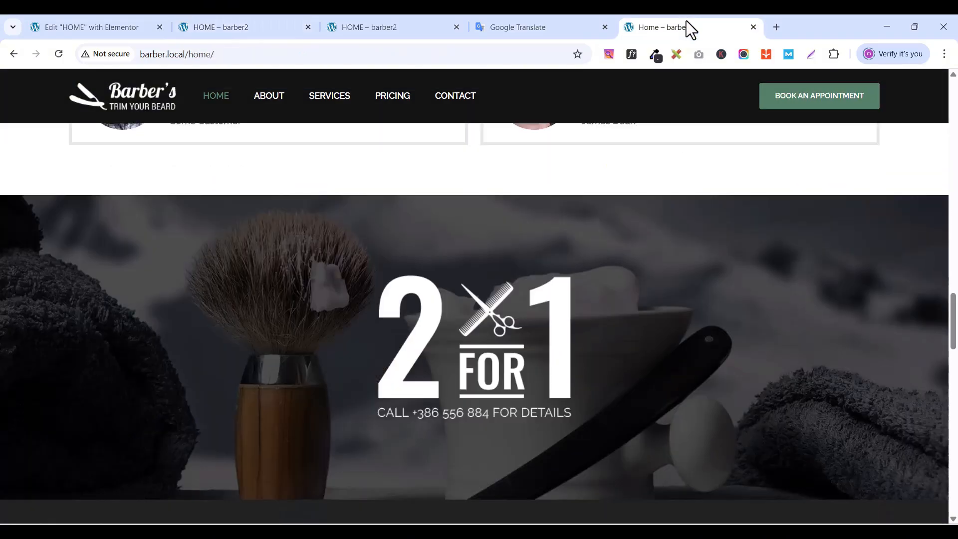
scroll(589, 234, up, 3)
scroll(588, 236, down, 7)
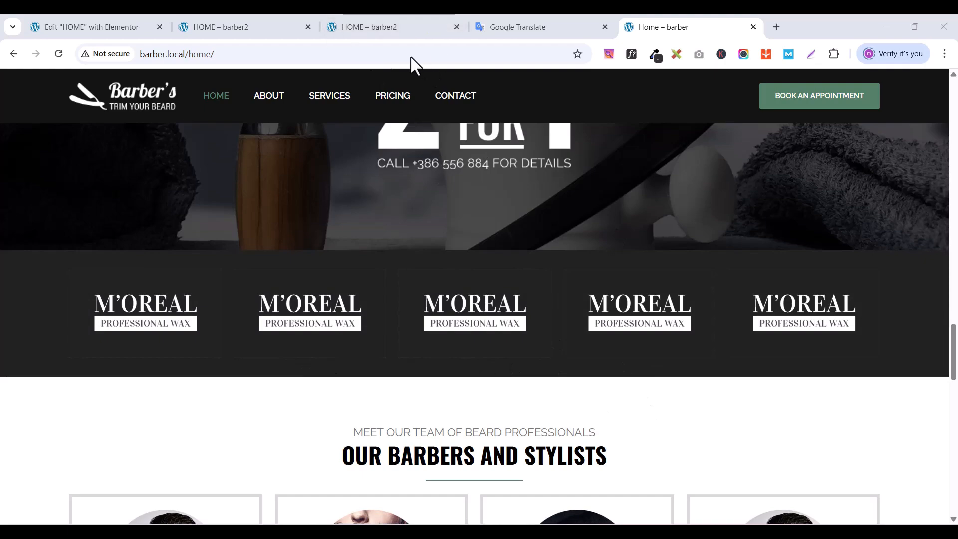
- Return to the HOME page editor and add a single-column Flexbox container below the 2 FOR 1 banner
click(75, 27)
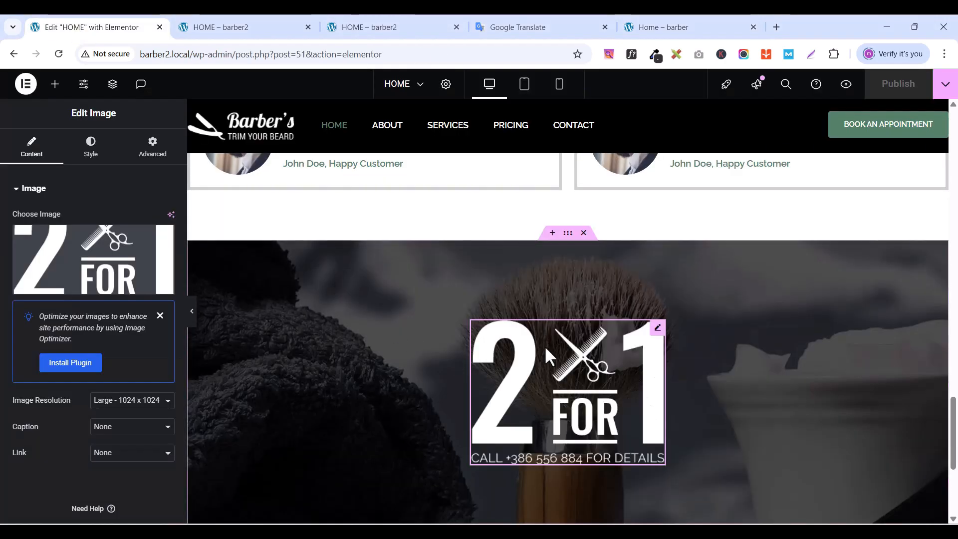
scroll(569, 326, down, 4)
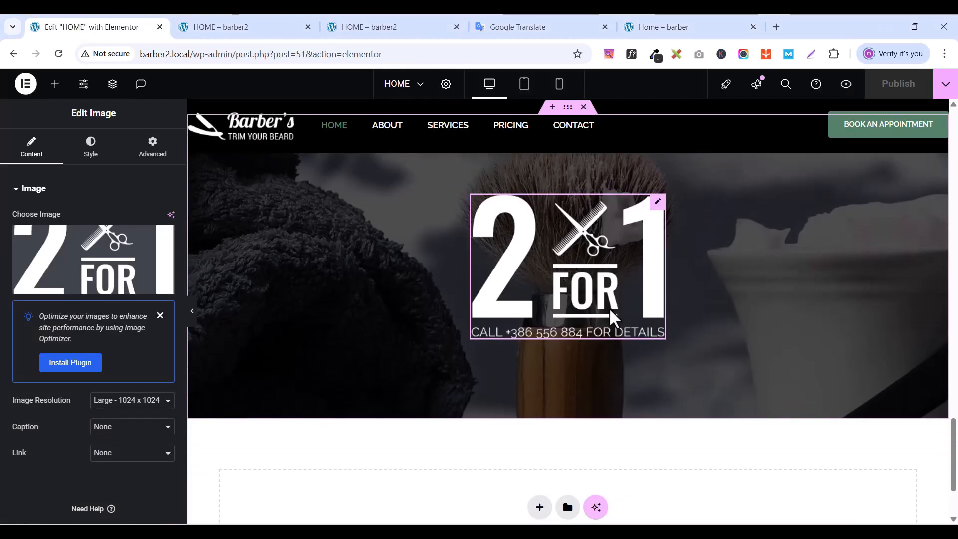
scroll(619, 324, down, 1)
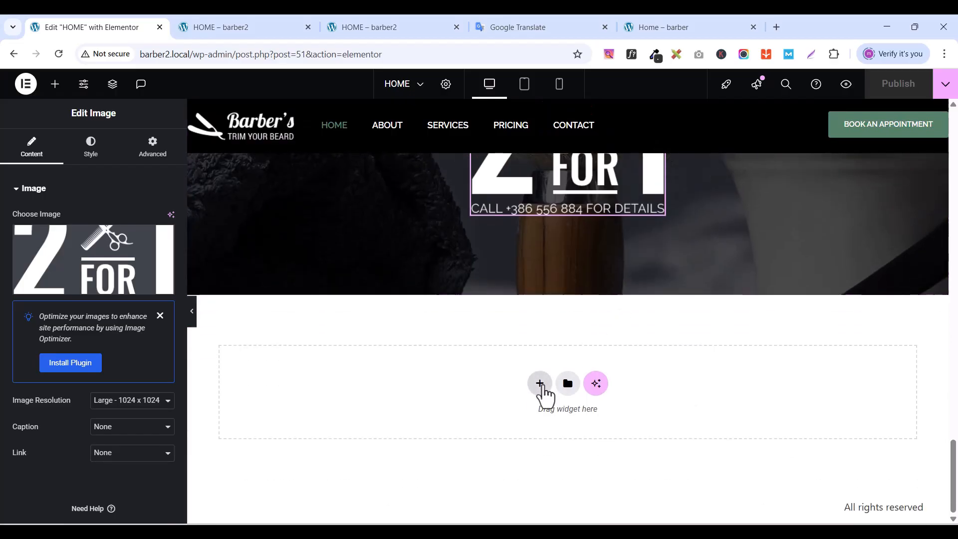
click(546, 383)
click(530, 438)
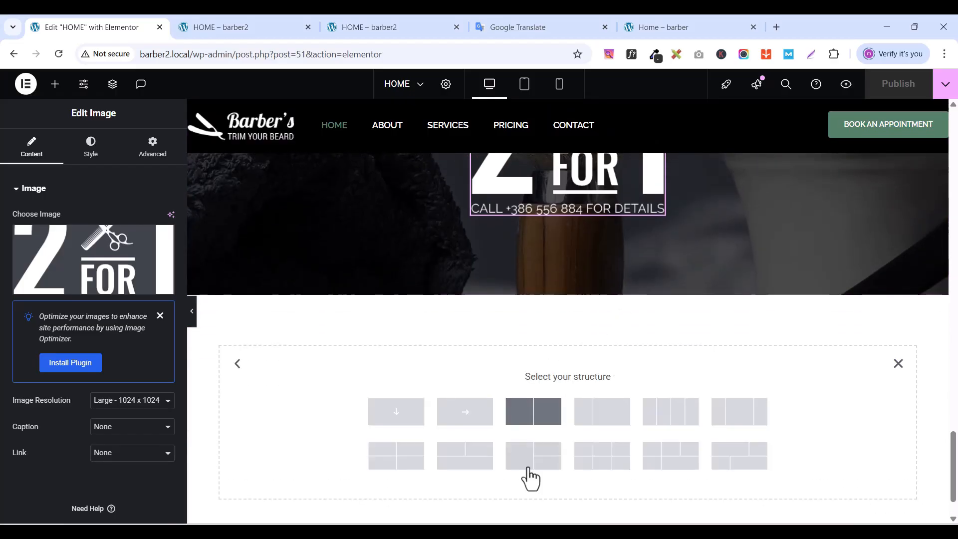
click(397, 412)
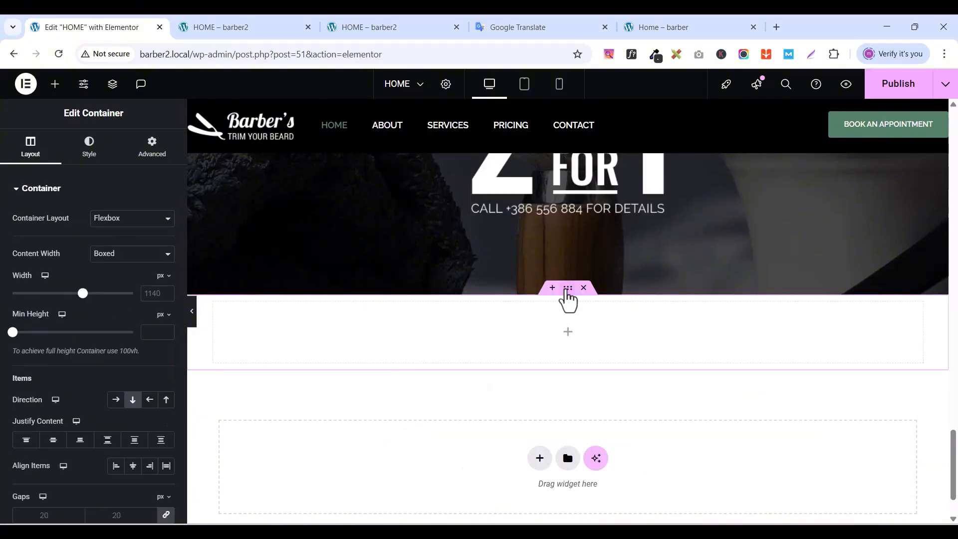
- Unlink the new container's padding values and set the top and bottom padding to 30 px
click(155, 151)
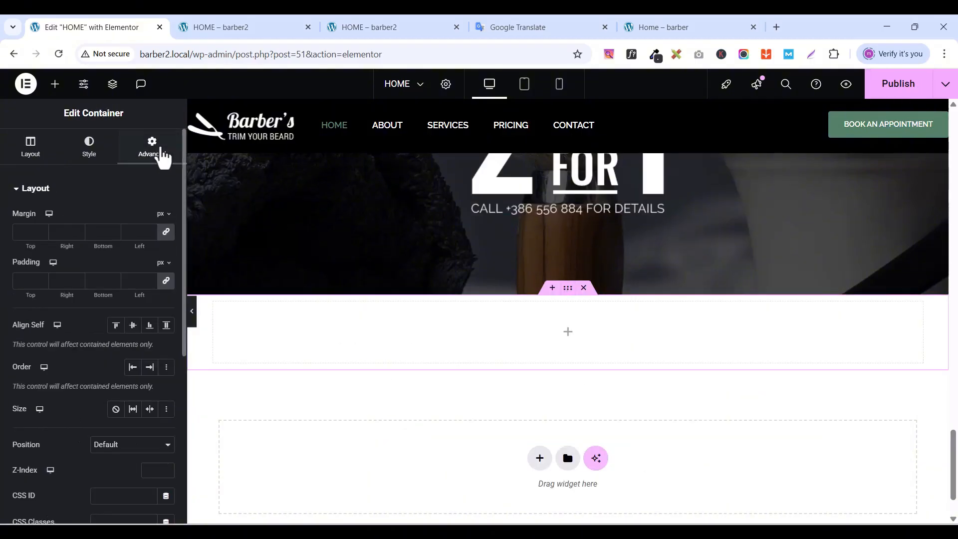
click(165, 280)
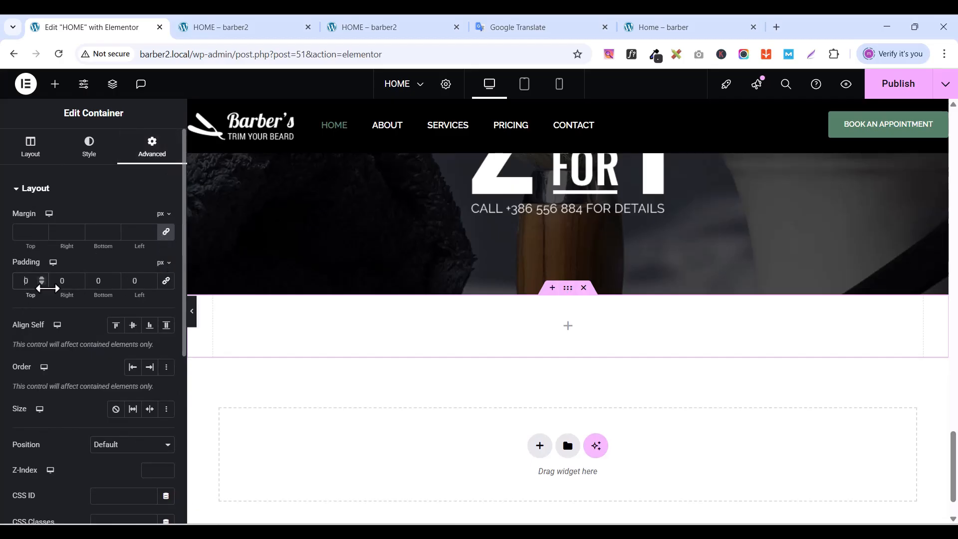
text(3)
click(101, 281)
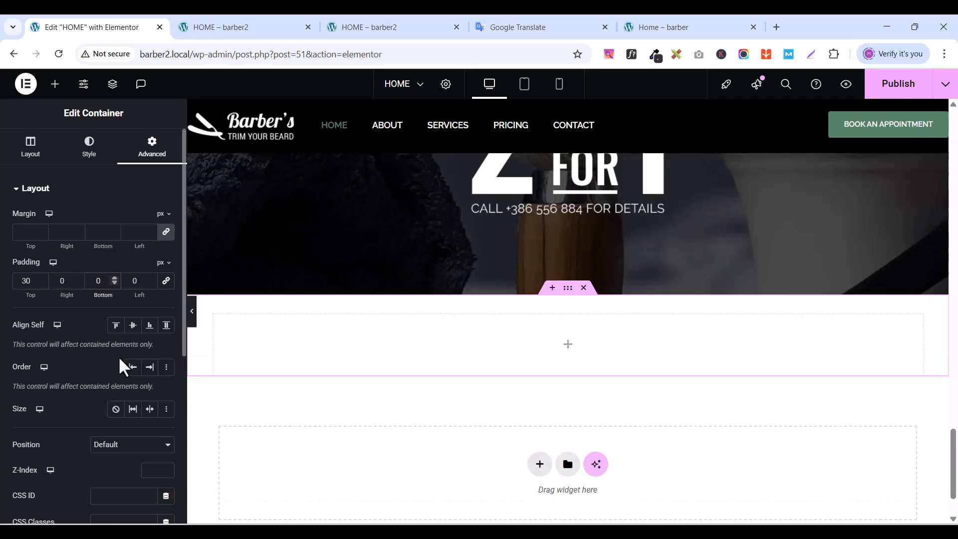
text(3)
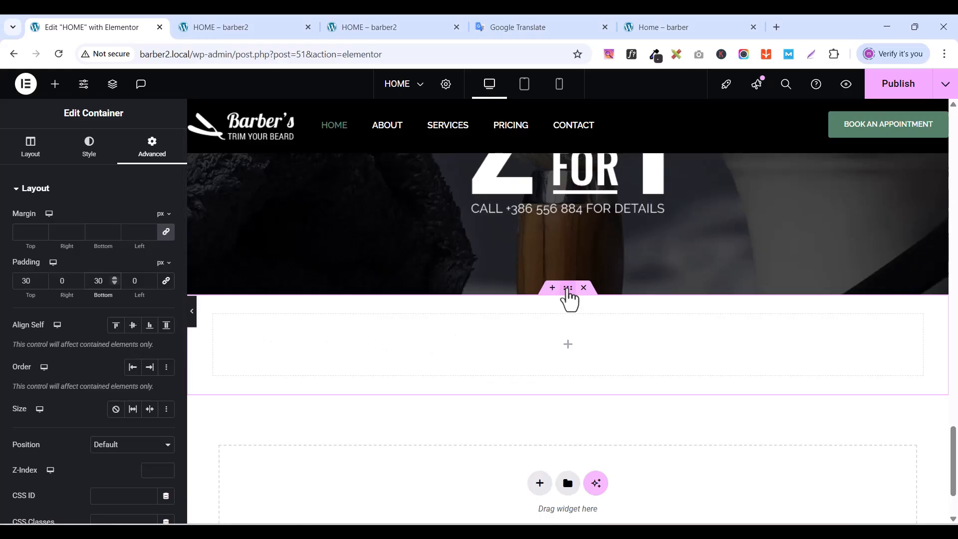
- Sample the background colour of the M'OREAL logo strip on the reference barber site and copy its hex code 222222
click(686, 29)
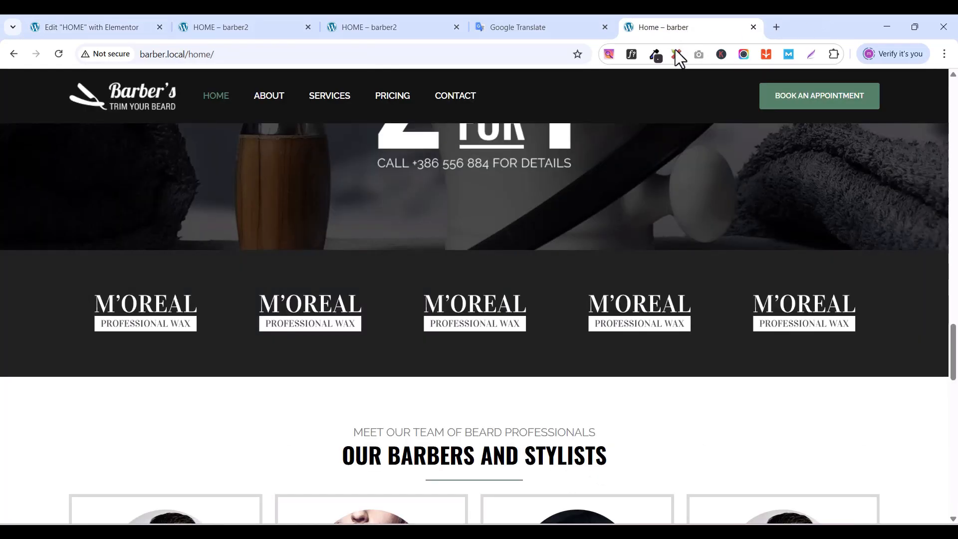
click(655, 56)
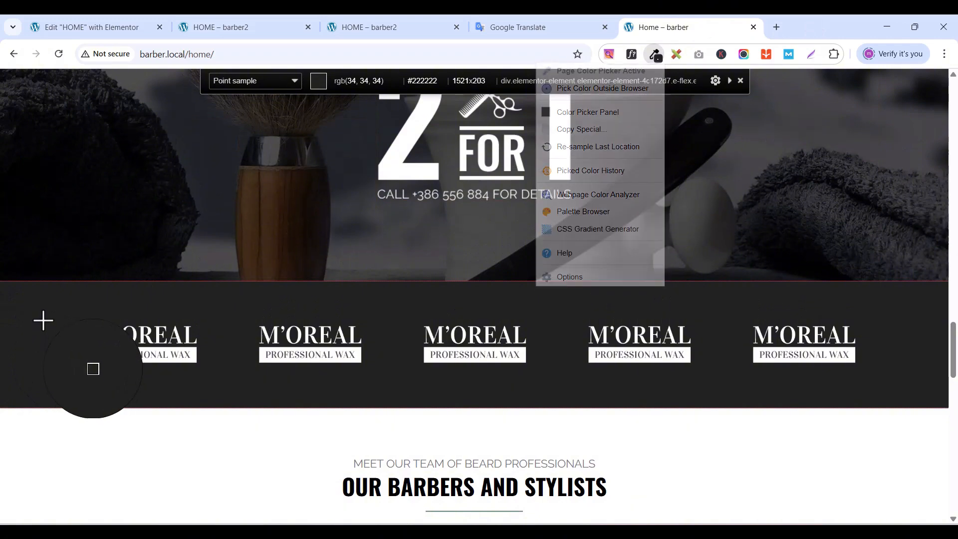
click(657, 59)
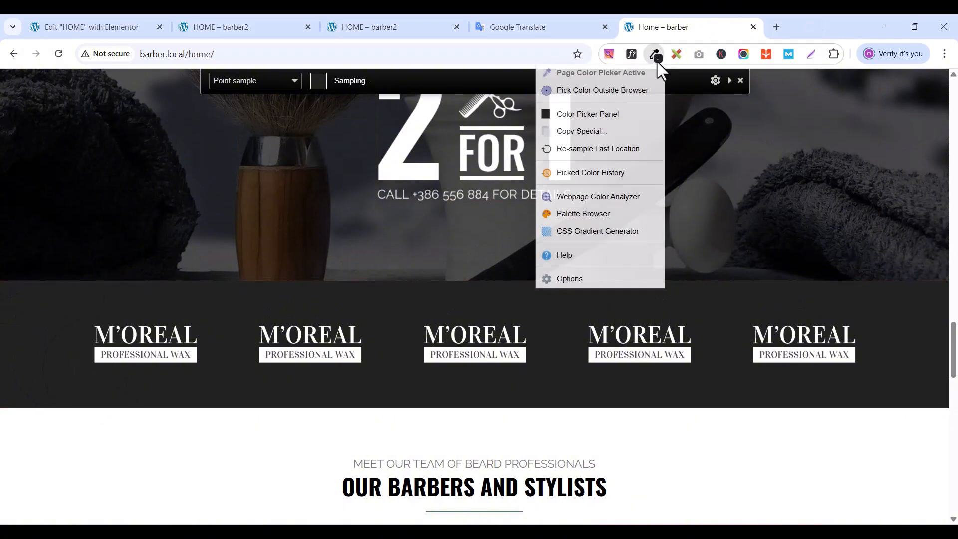
click(592, 107)
click(541, 245)
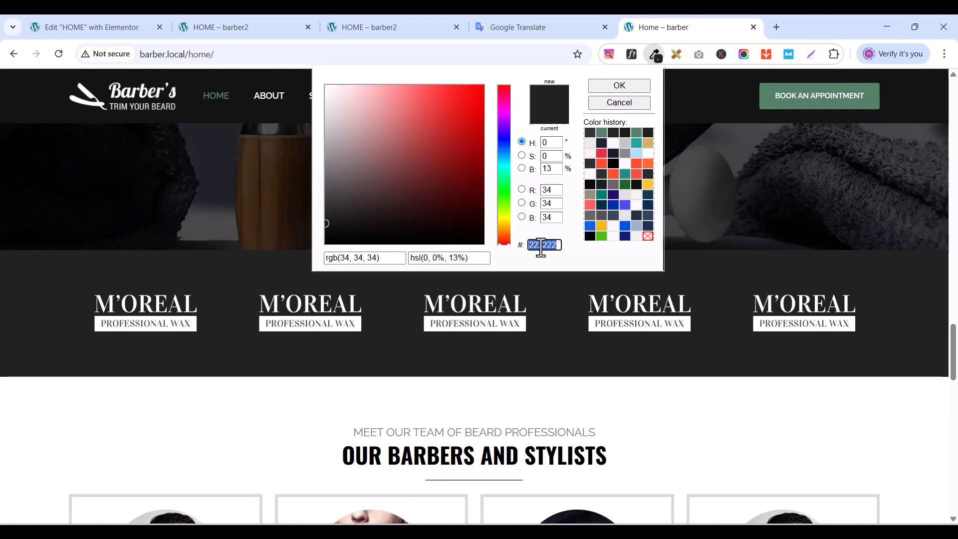
right_click(541, 245)
click(576, 295)
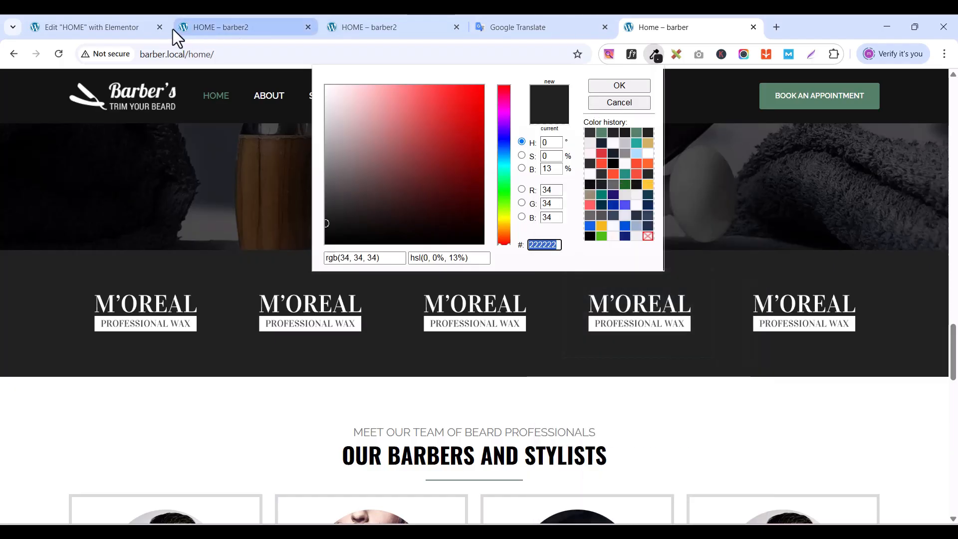
- Return to the HOME page editor and give the new container a classic background with the colour 222222
click(97, 29)
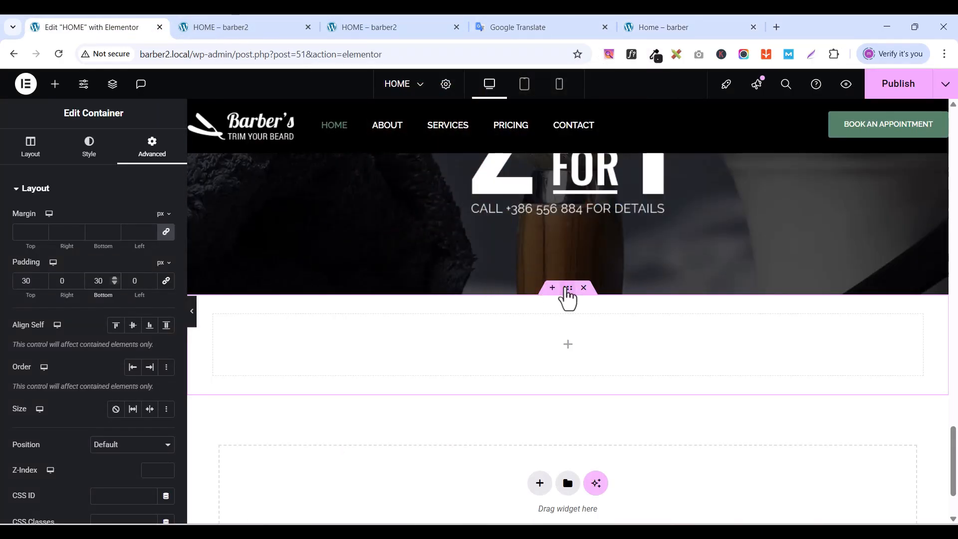
click(95, 152)
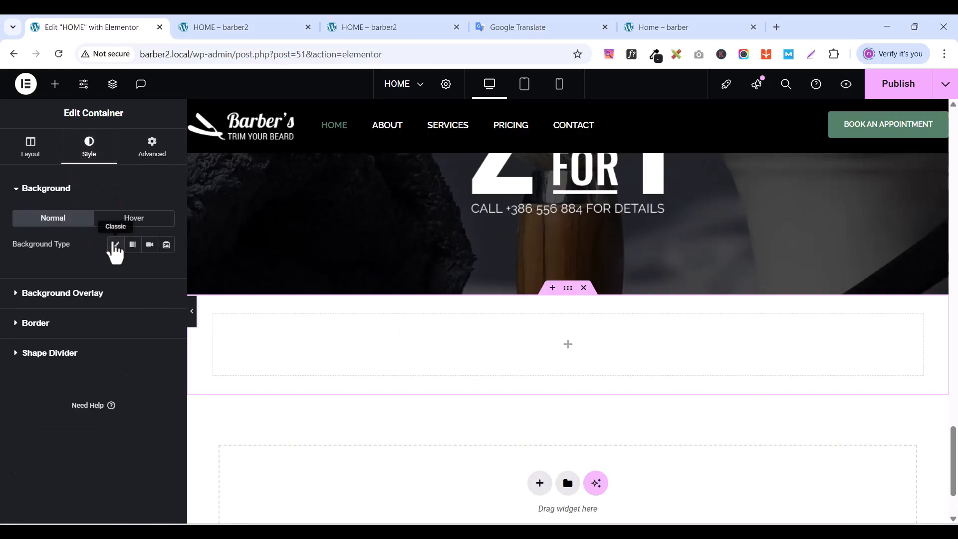
click(112, 244)
click(165, 272)
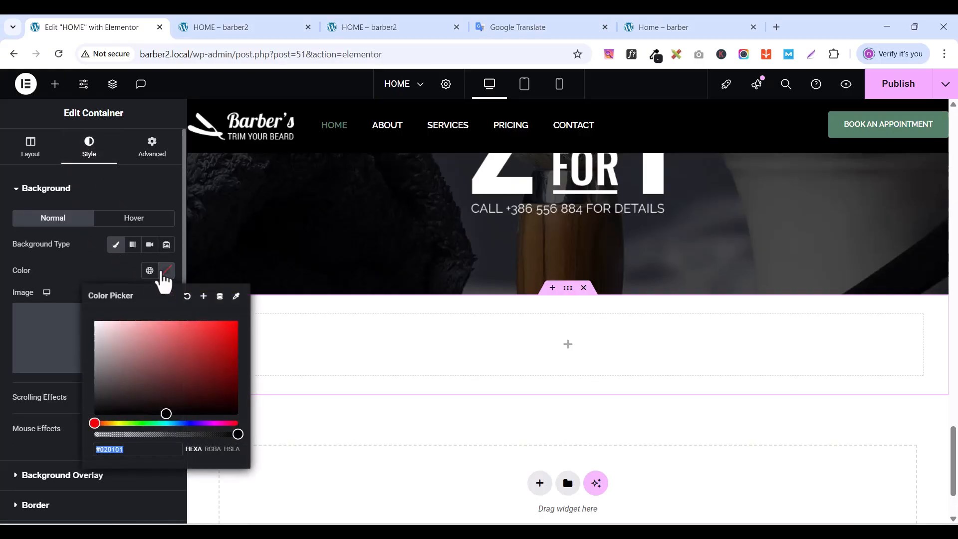
text(222222)
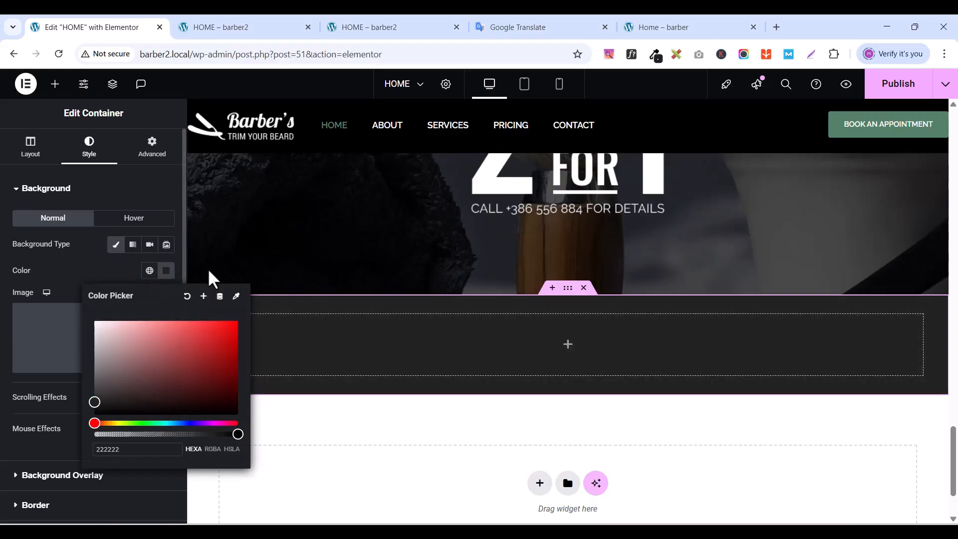
click(569, 291)
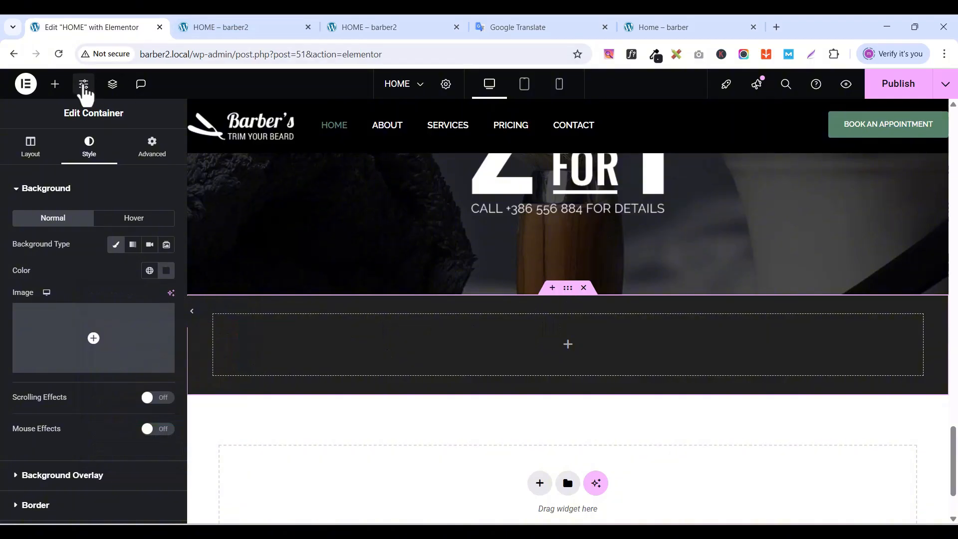
- Add a Grid inside the dark container below the 2 FOR 1 banner and remove the grid's padding
click(56, 85)
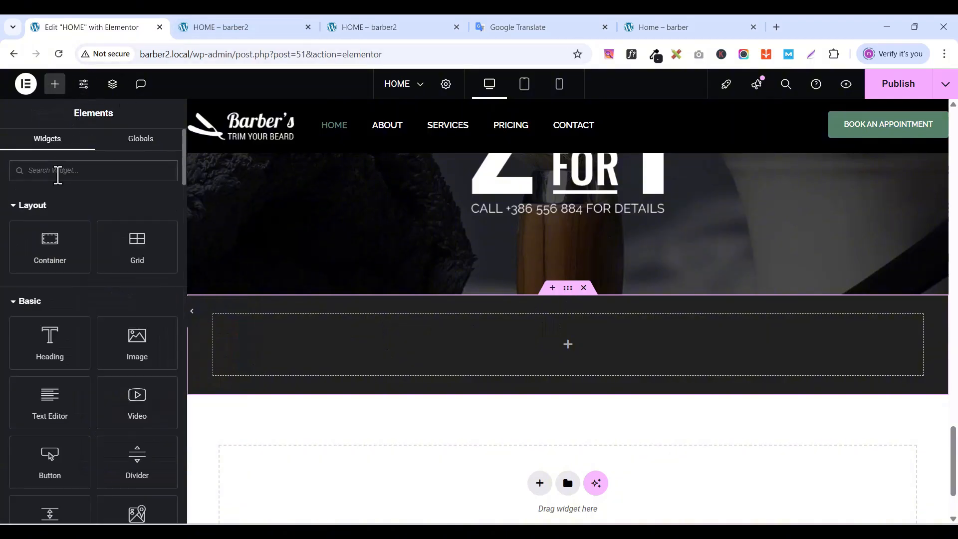
text(grid)
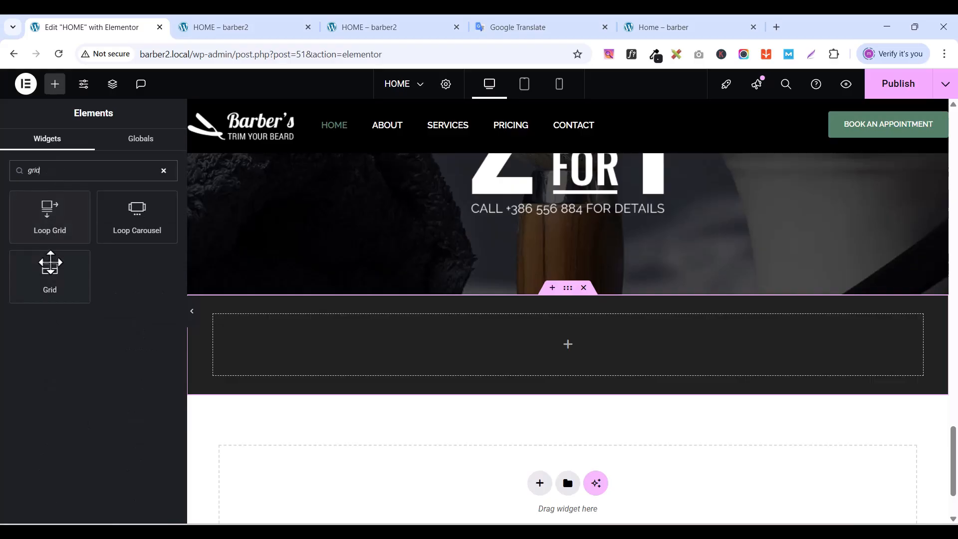
drag(50, 262, 562, 339)
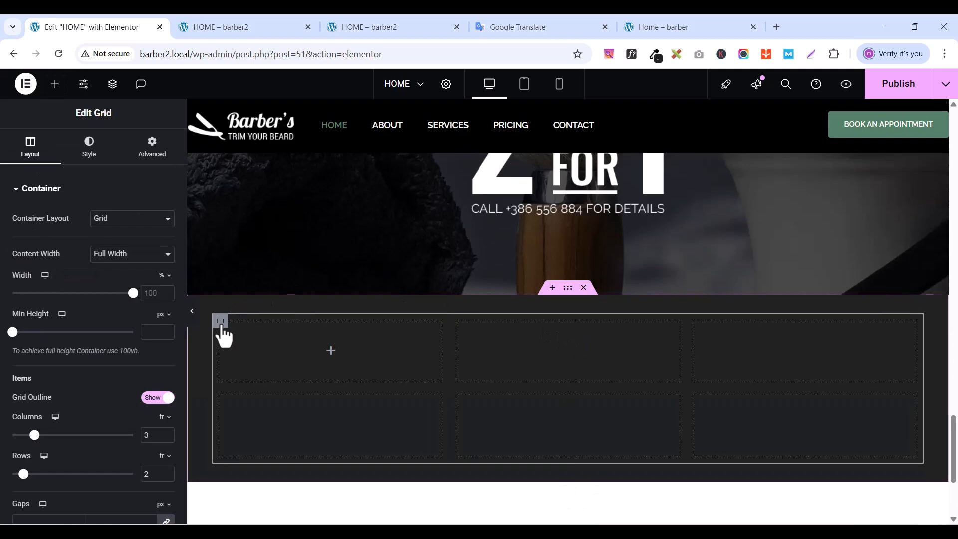
click(157, 155)
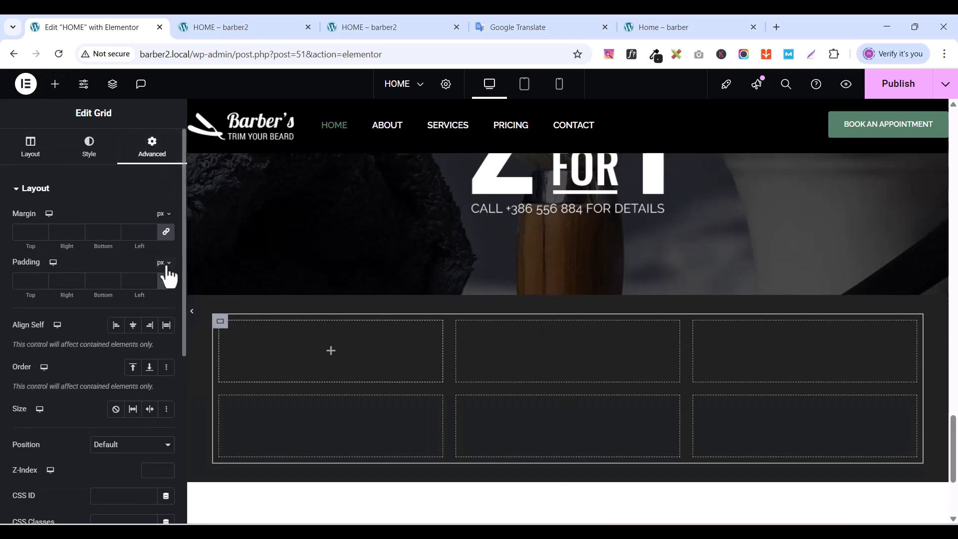
- Set the grid's layout to 5 columns and 1 row
click(31, 149)
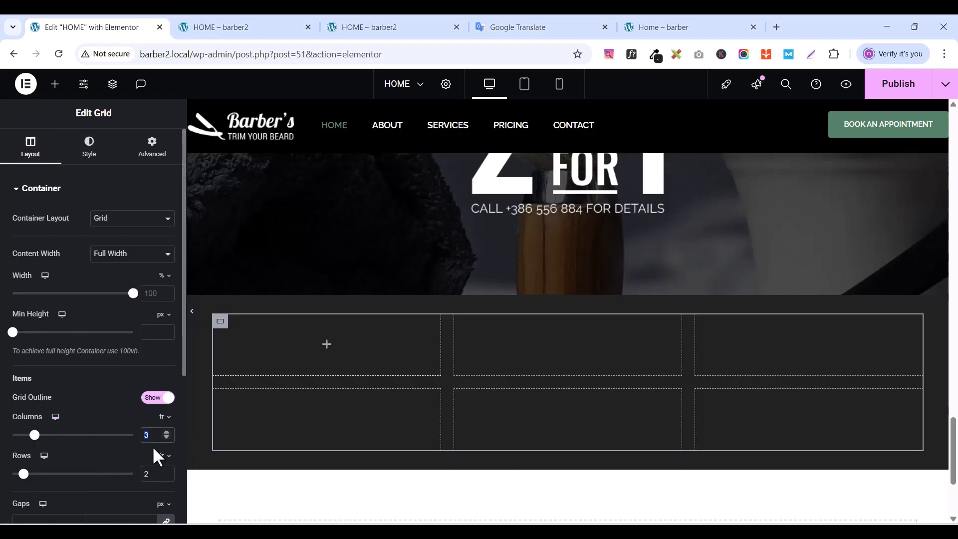
text(5)
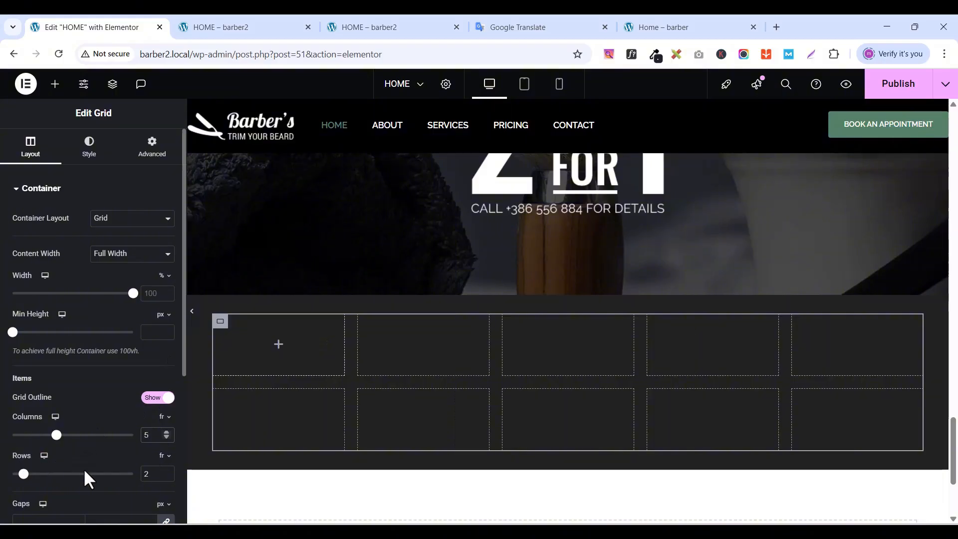
text(1)
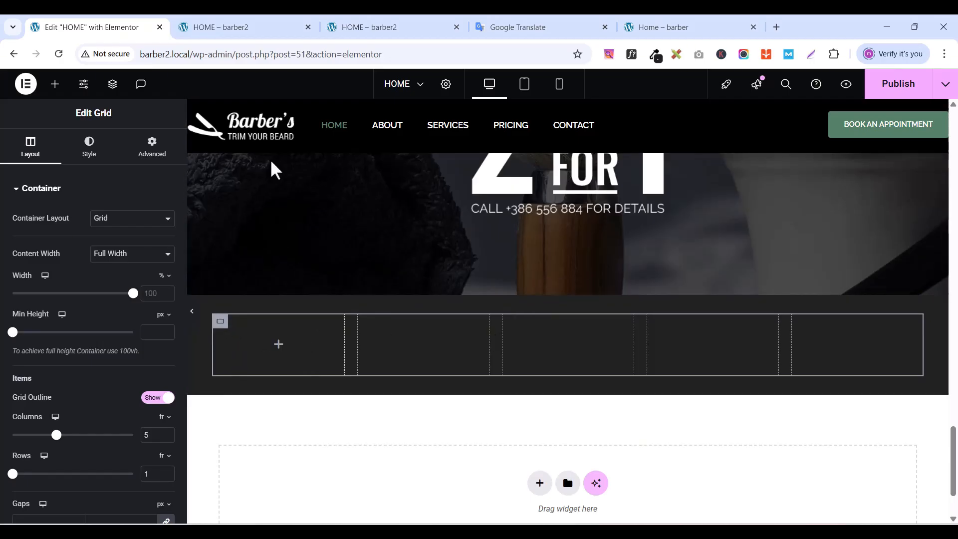
- Set the boxed content width of the dark outer container to 1300 px
click(568, 288)
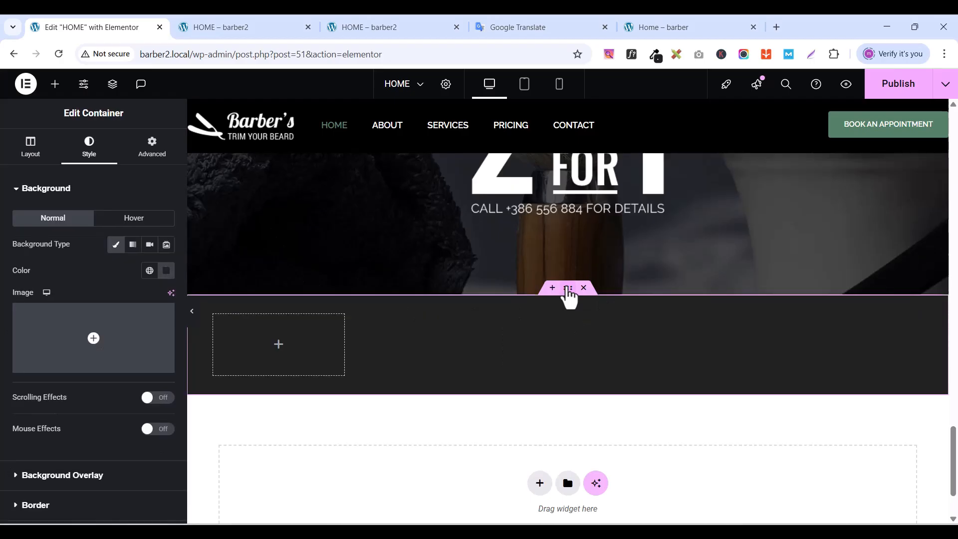
click(31, 150)
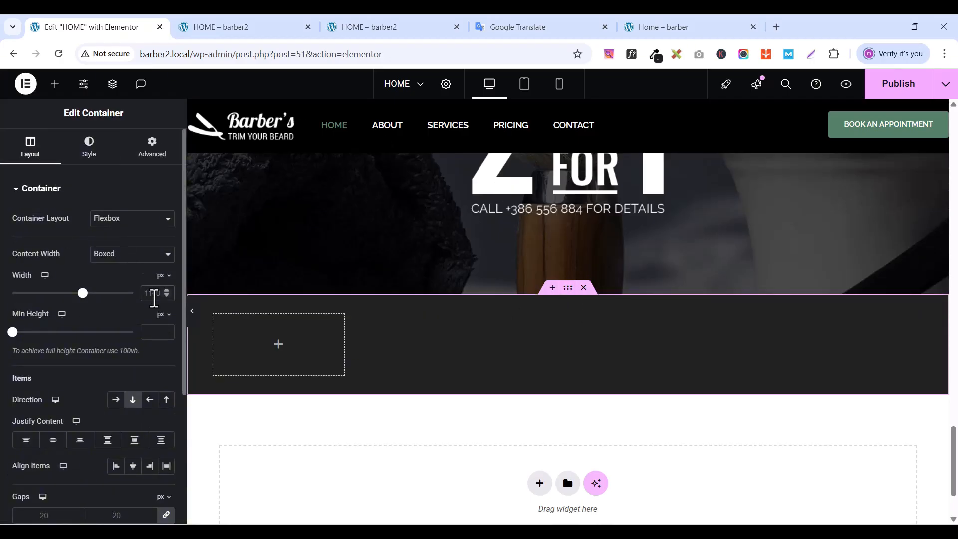
click(155, 298)
text(13)
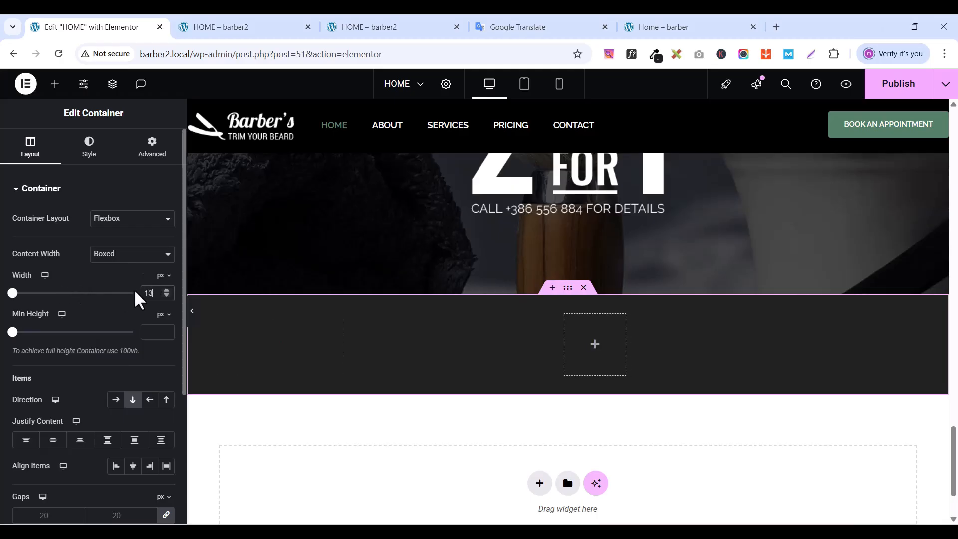
text(00)
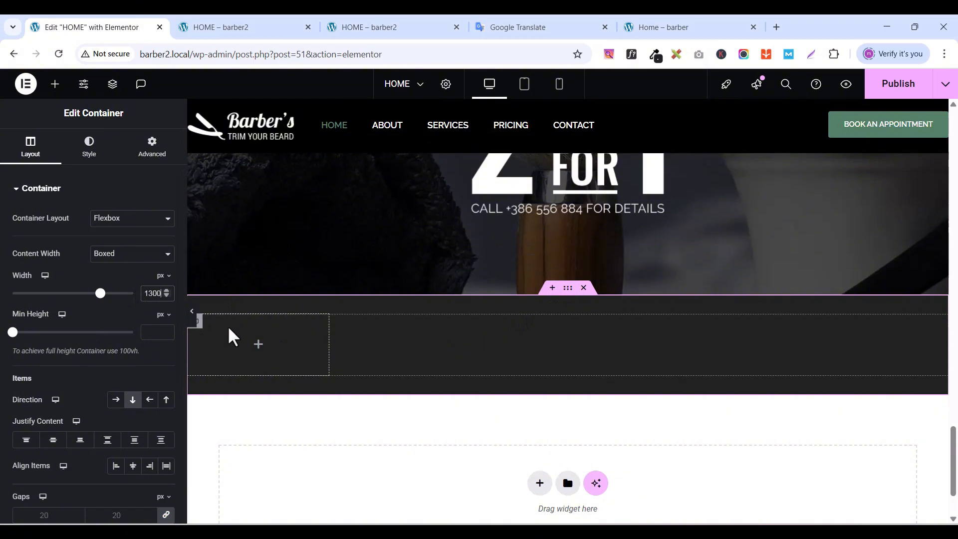
- Add a Container to the first grid cell and set its padding to 0 on all sides
click(55, 84)
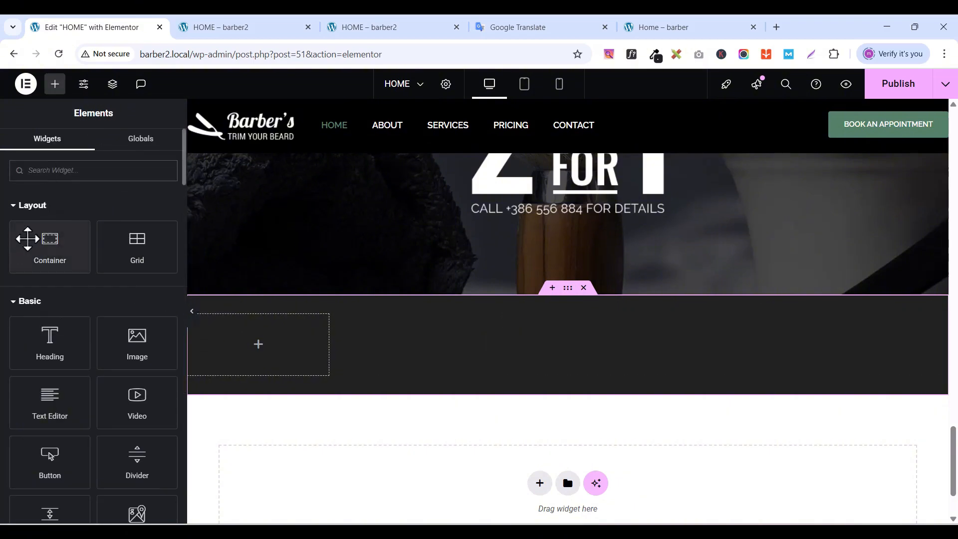
drag(28, 238, 240, 327)
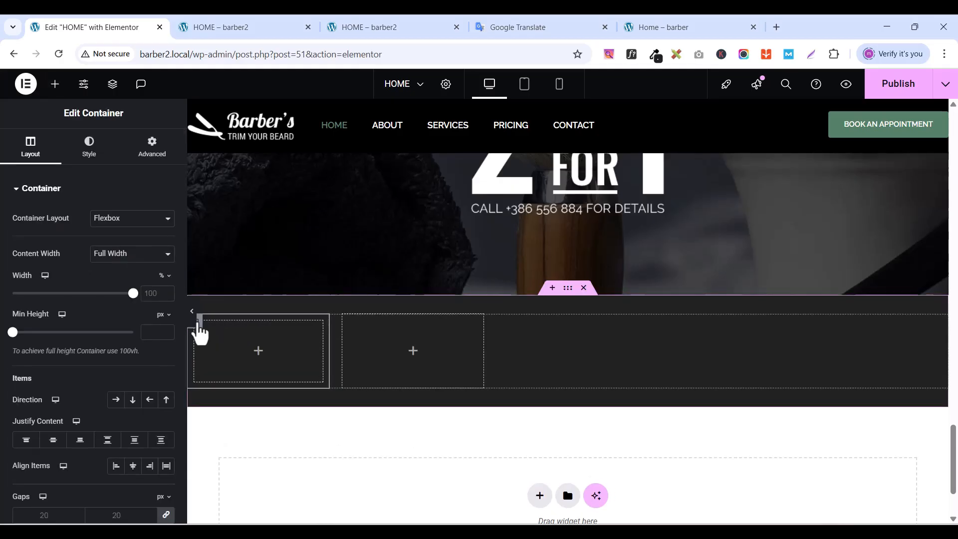
click(155, 150)
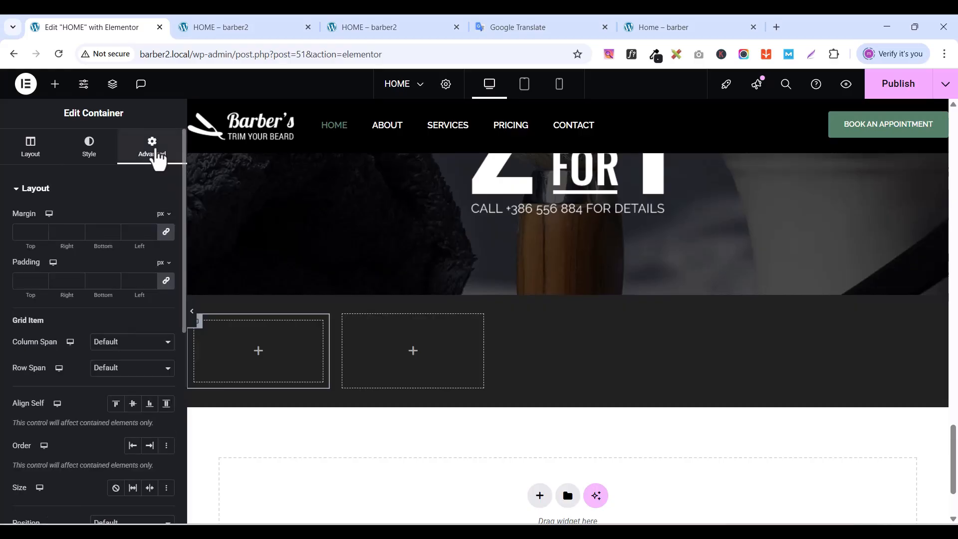
click(167, 281)
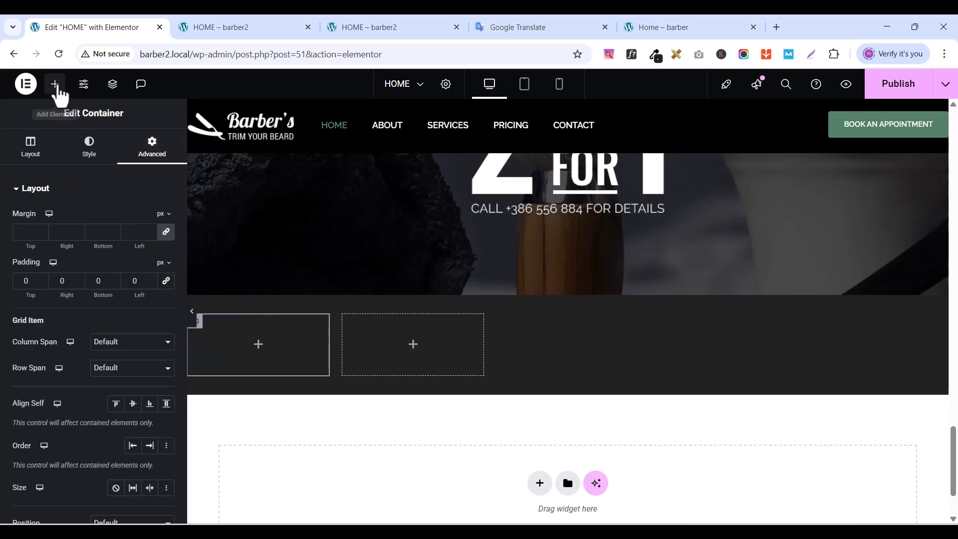
- Add an Image widget inside the first cell's container and set it to the M'OREAL Professional Wax logo from the media library
click(54, 85)
click(51, 168)
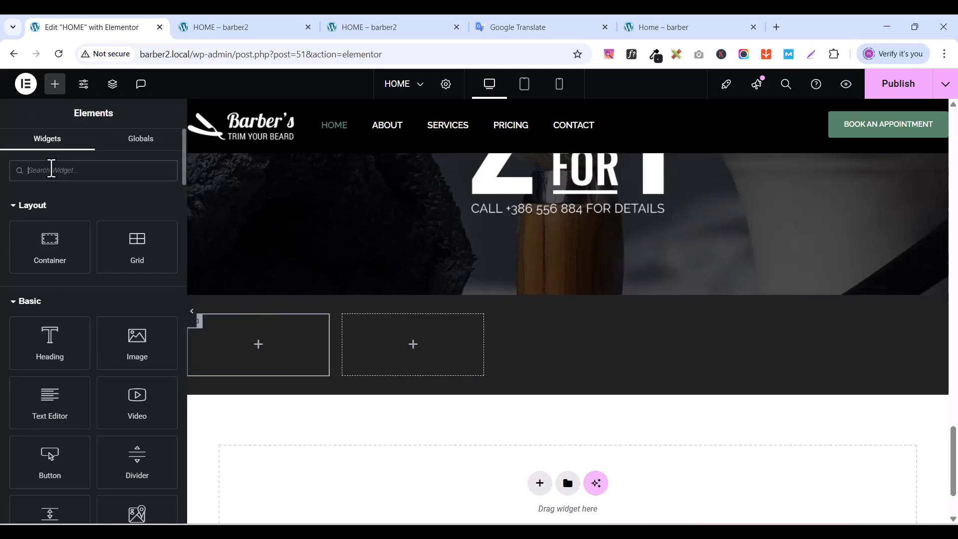
text(ima)
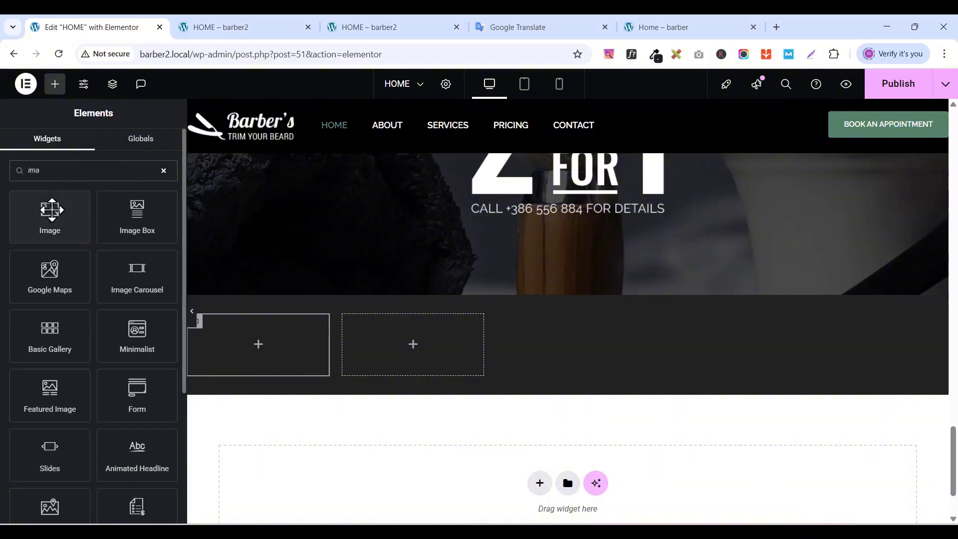
drag(47, 208, 274, 336)
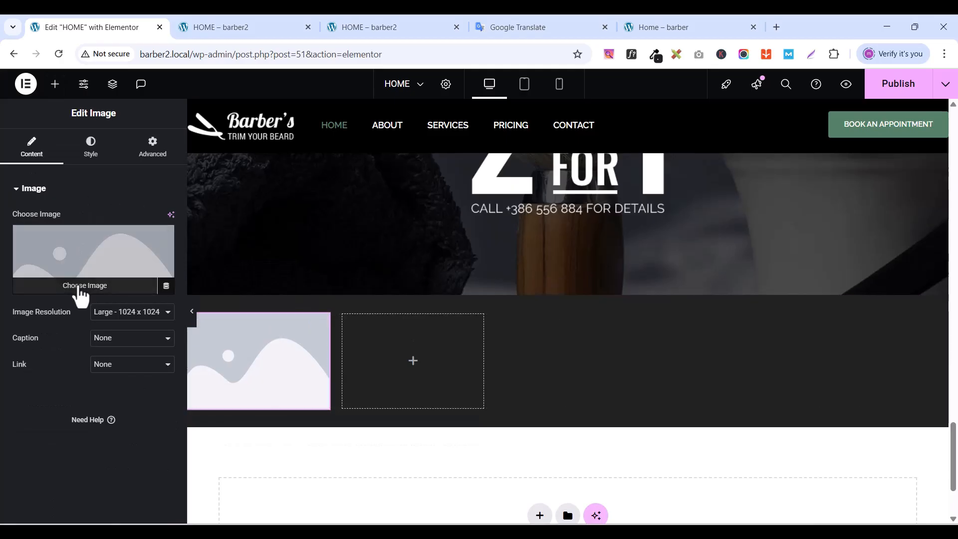
click(78, 287)
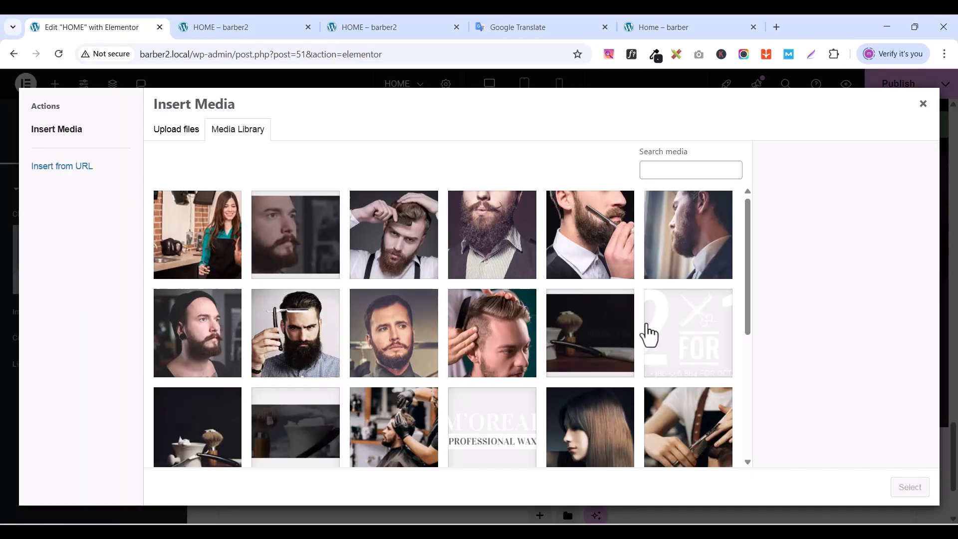
scroll(645, 336, down, 1)
click(504, 377)
click(910, 486)
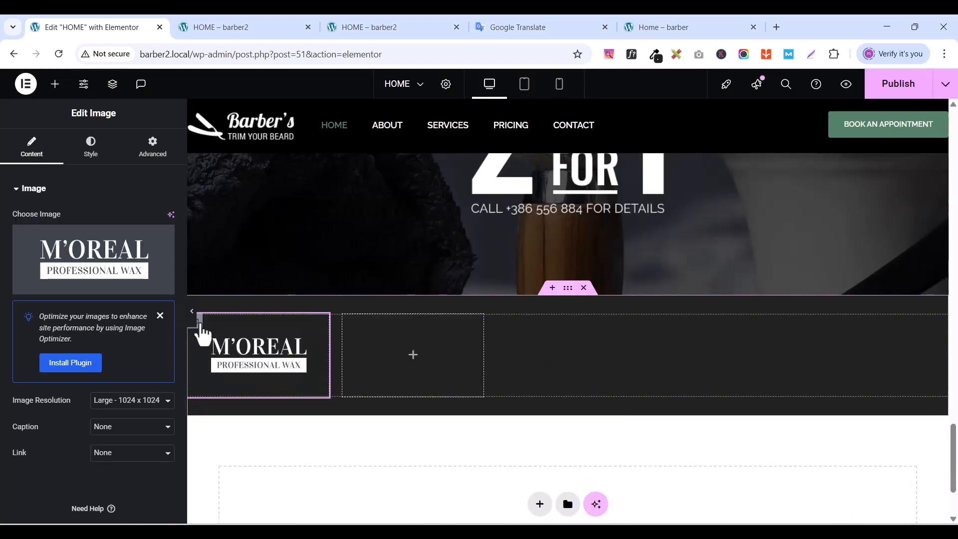
- Set the logo container's minimum height to 132 px and centre its content with Justify Content and Align Items
click(200, 324)
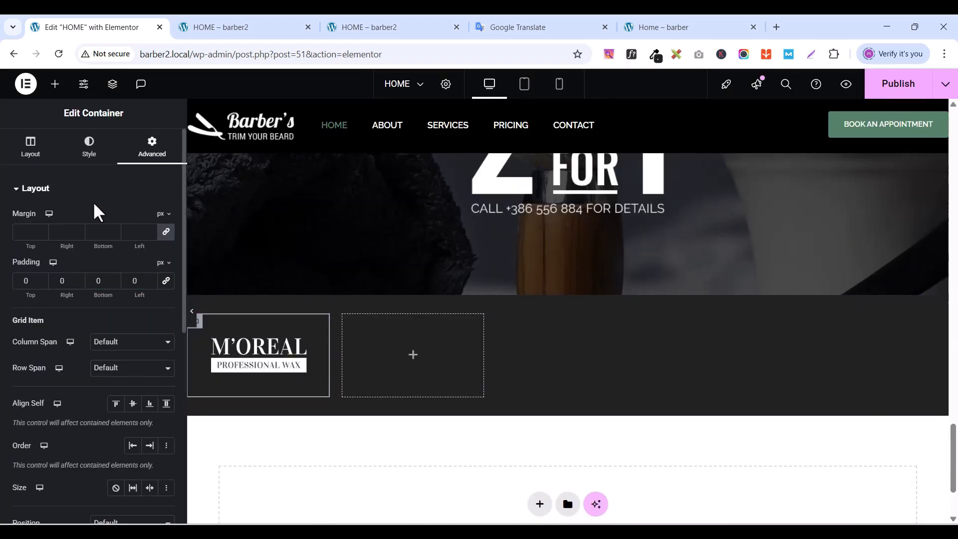
click(30, 150)
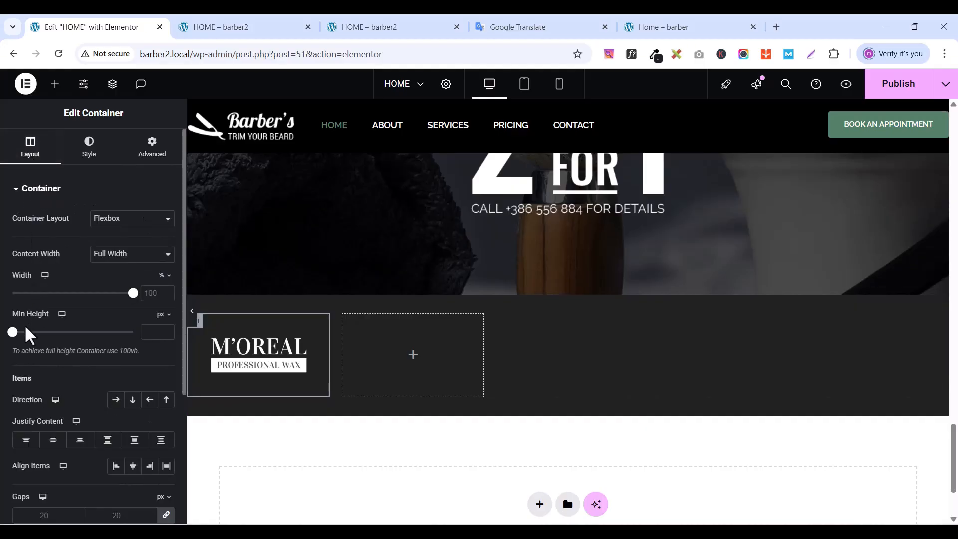
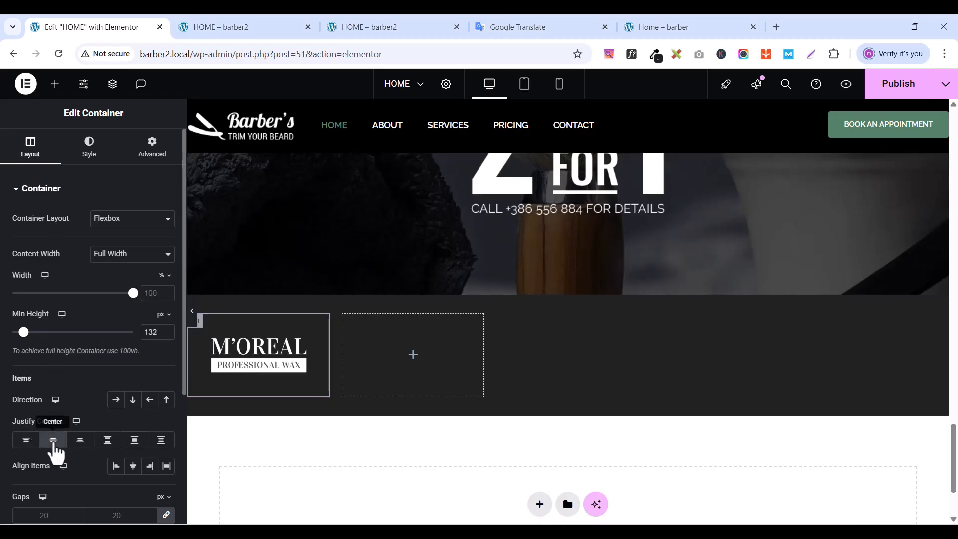
click(53, 439)
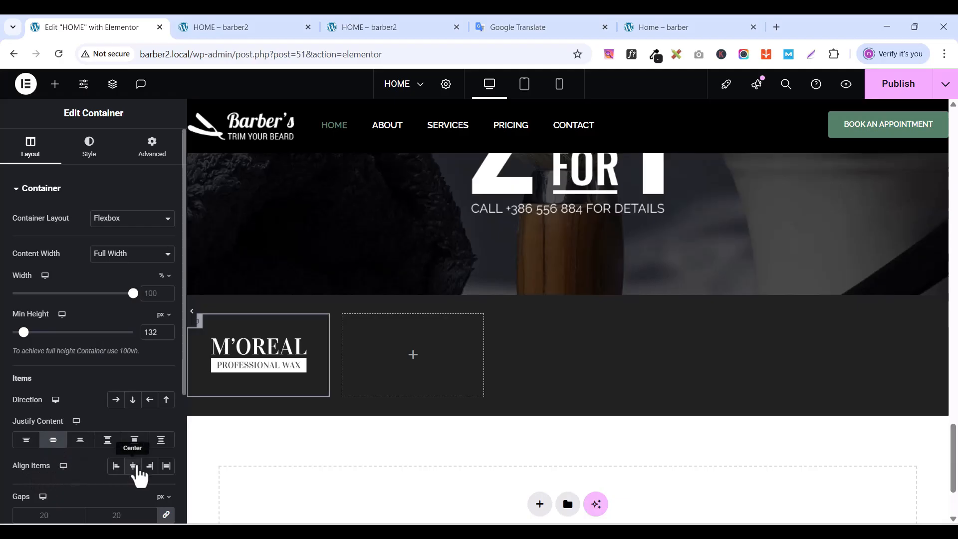
click(138, 469)
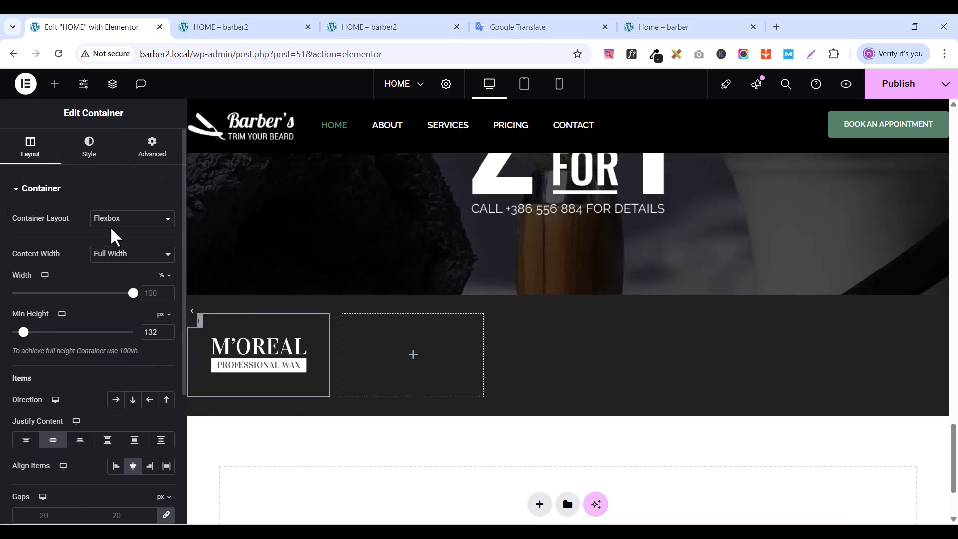
- Give the first logo container a classic hover background in dark grey #3C3D3D
click(98, 158)
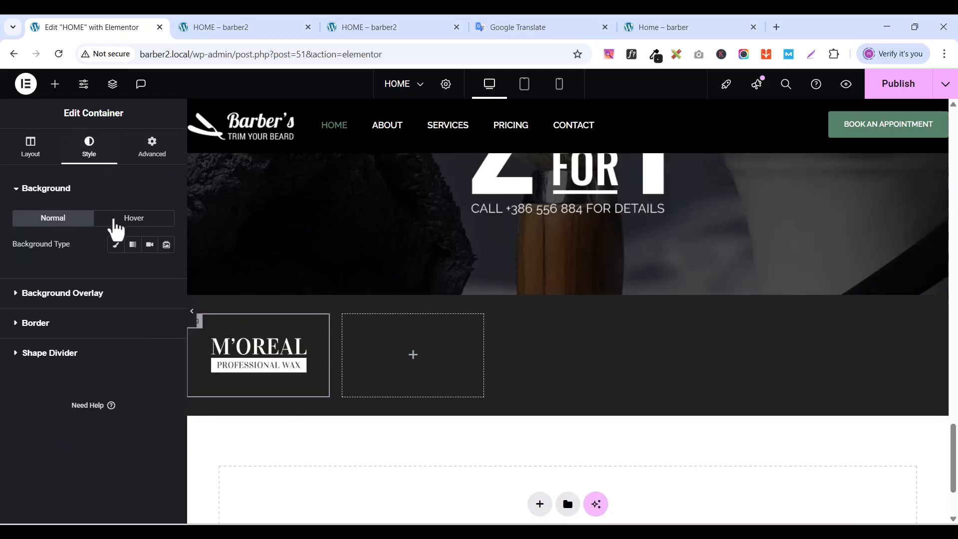
click(140, 224)
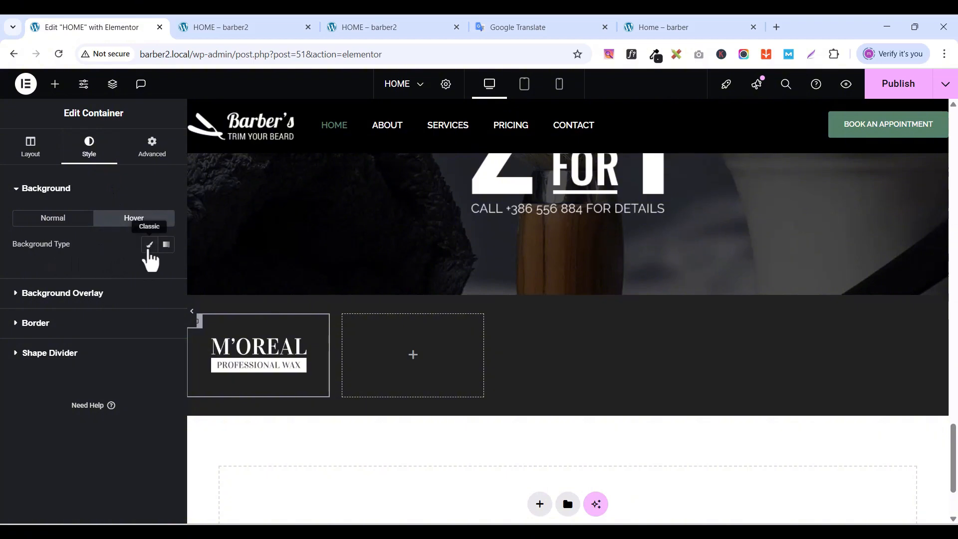
click(149, 249)
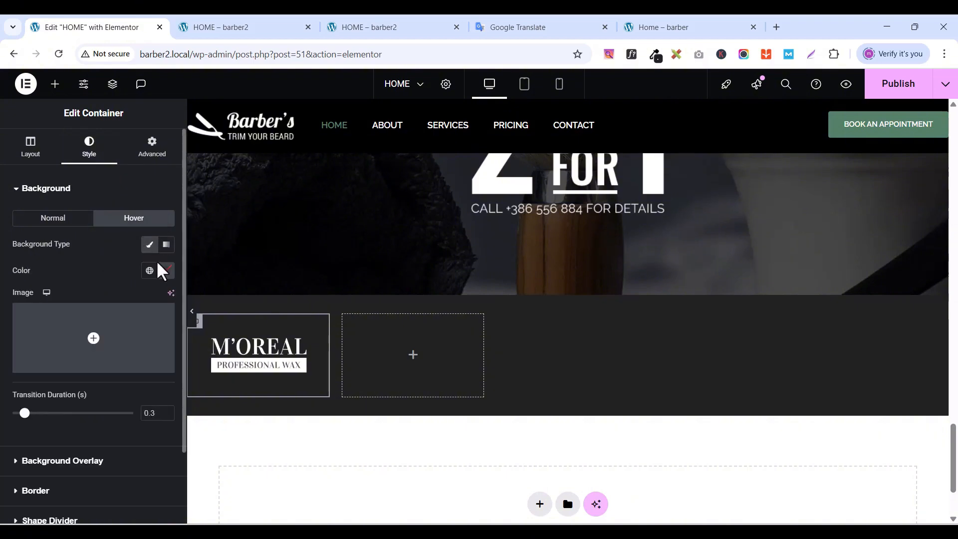
click(166, 271)
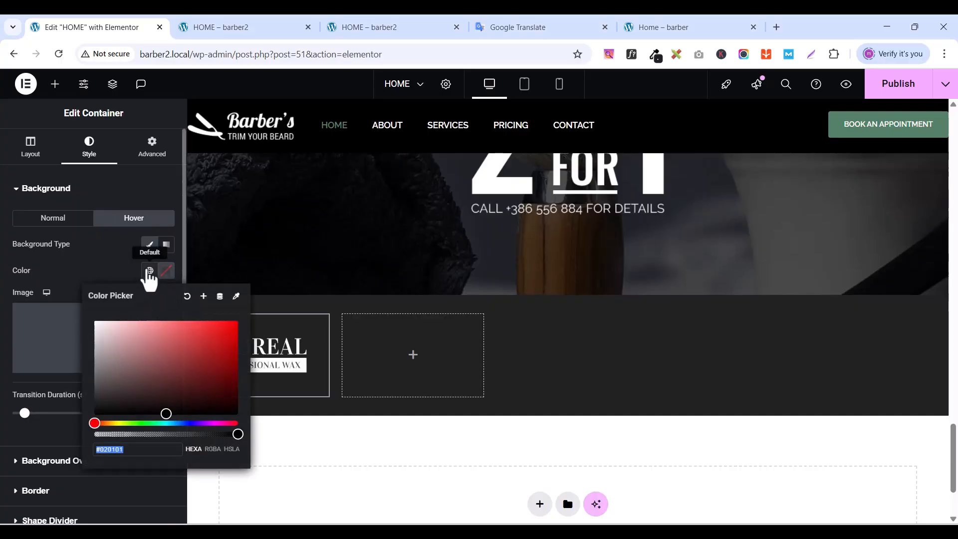
click(149, 271)
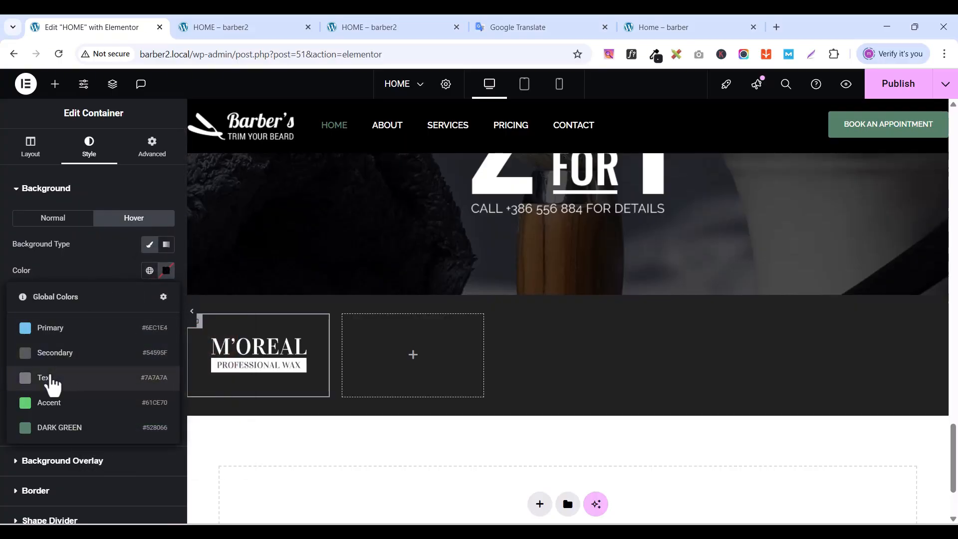
click(48, 363)
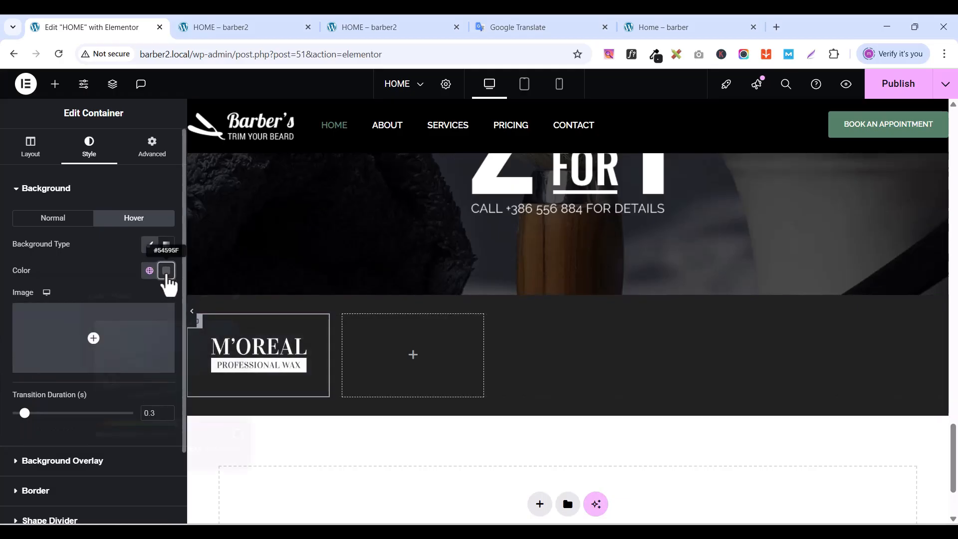
click(167, 271)
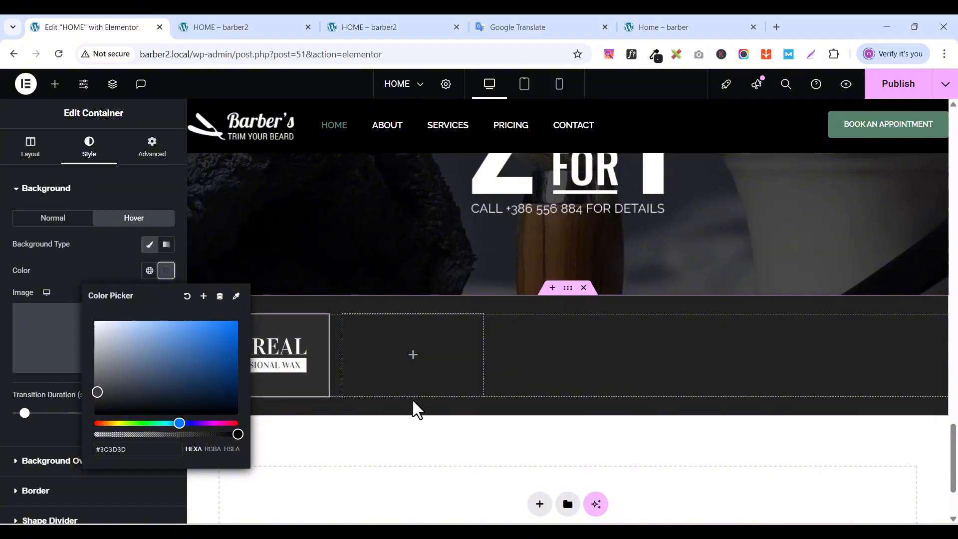
click(74, 256)
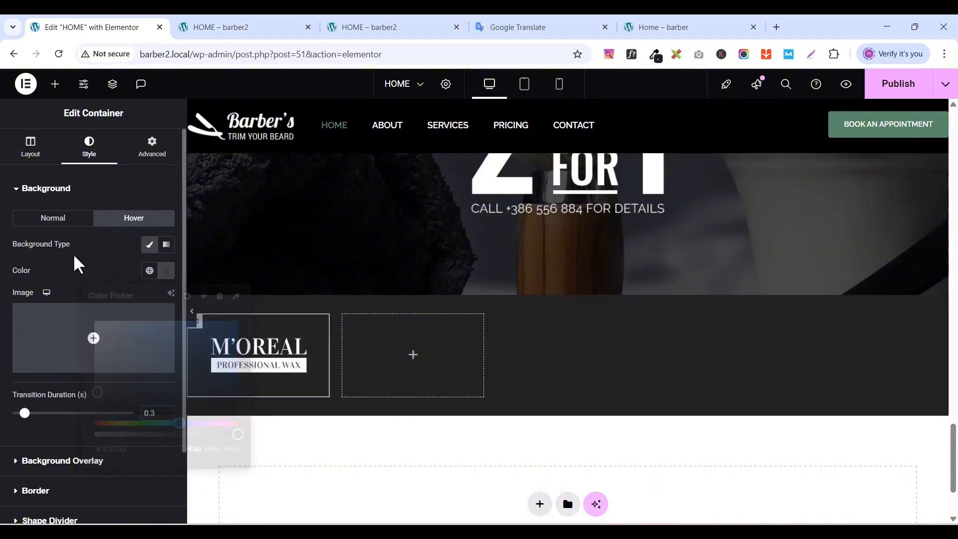
- Duplicate the M'OREAL logo container four times to fill all five cells of the grid
right_click(202, 325)
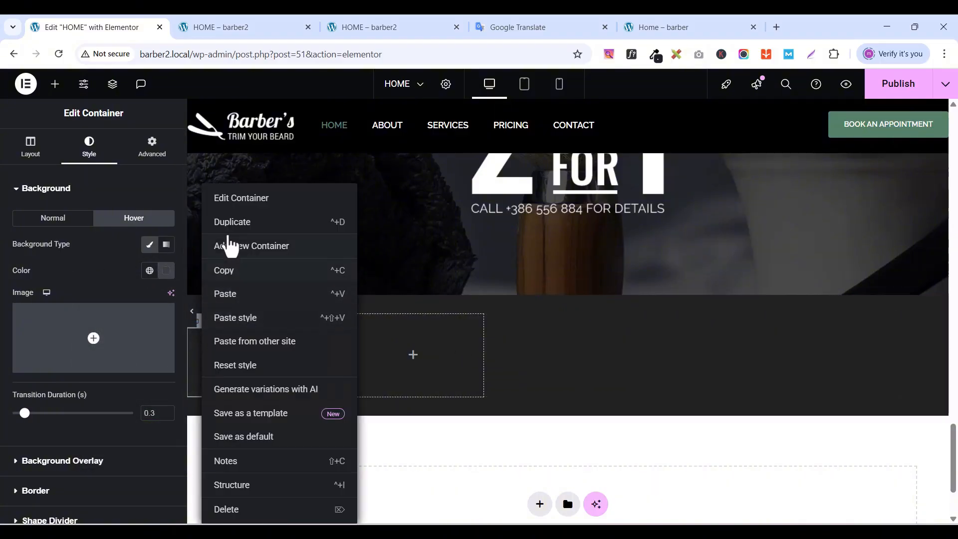
click(226, 223)
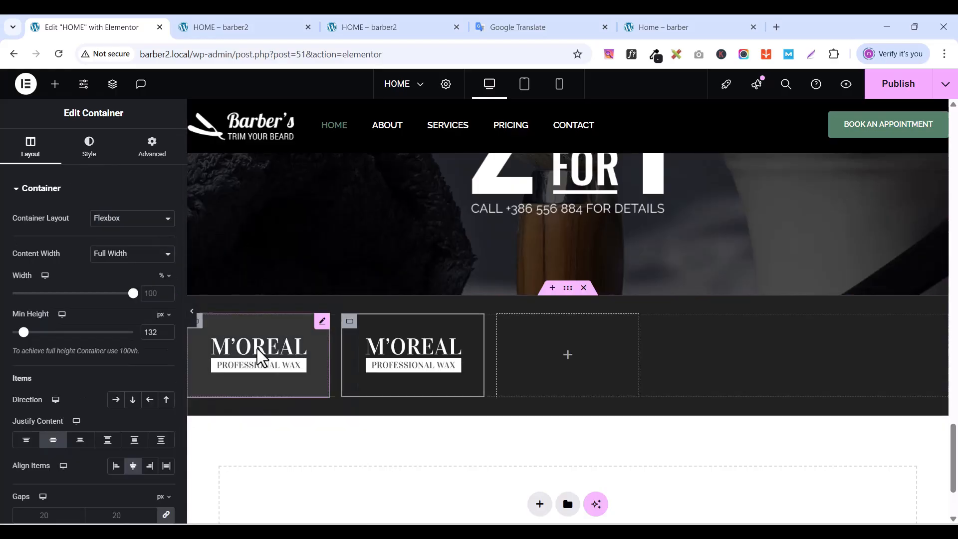
right_click(349, 323)
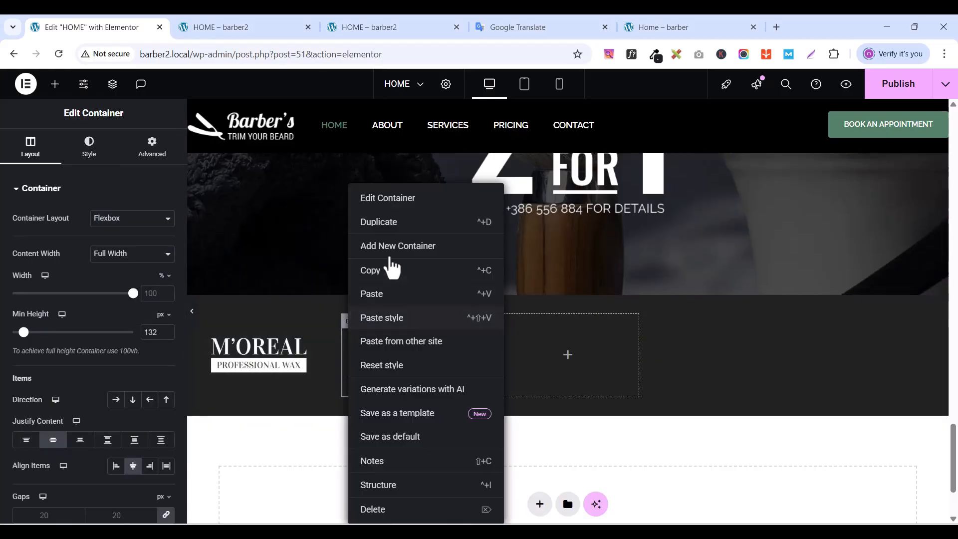
click(388, 223)
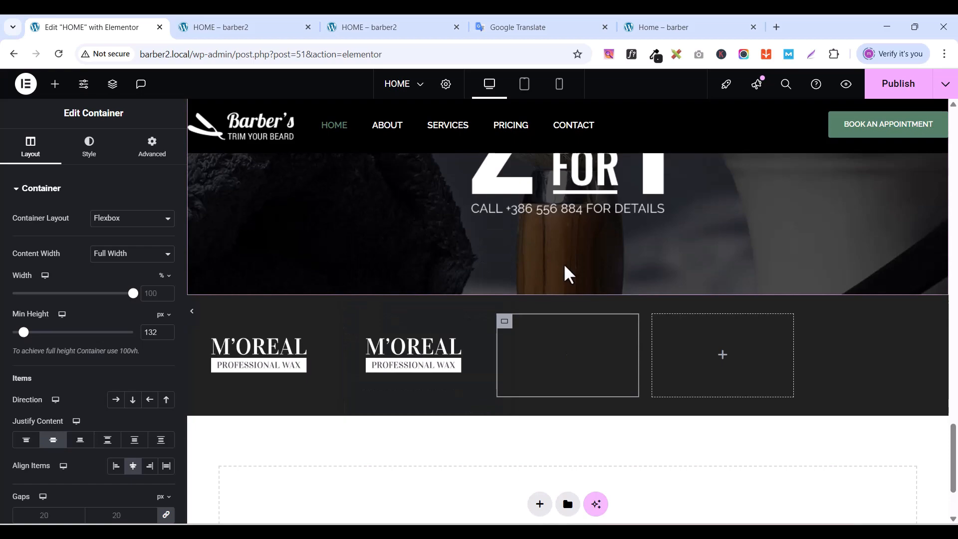
right_click(503, 325)
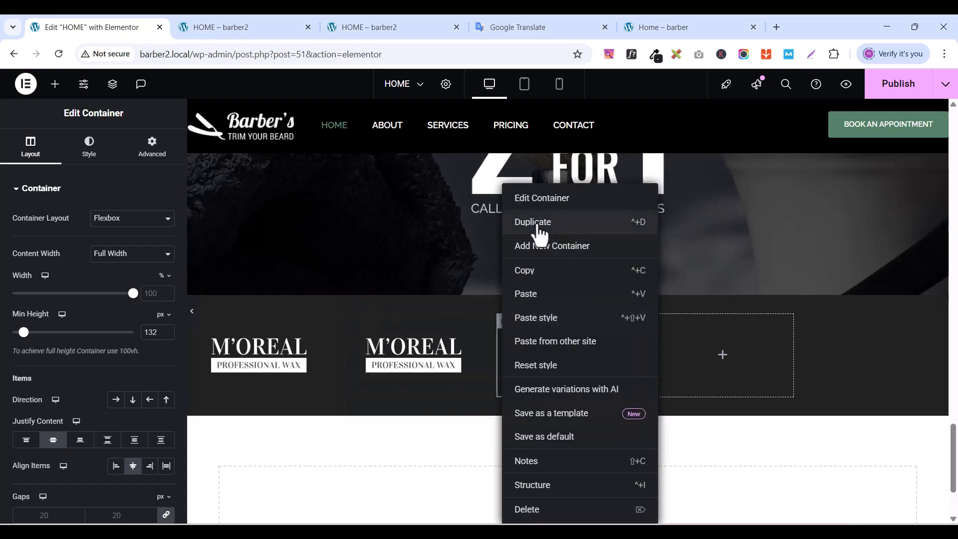
click(537, 227)
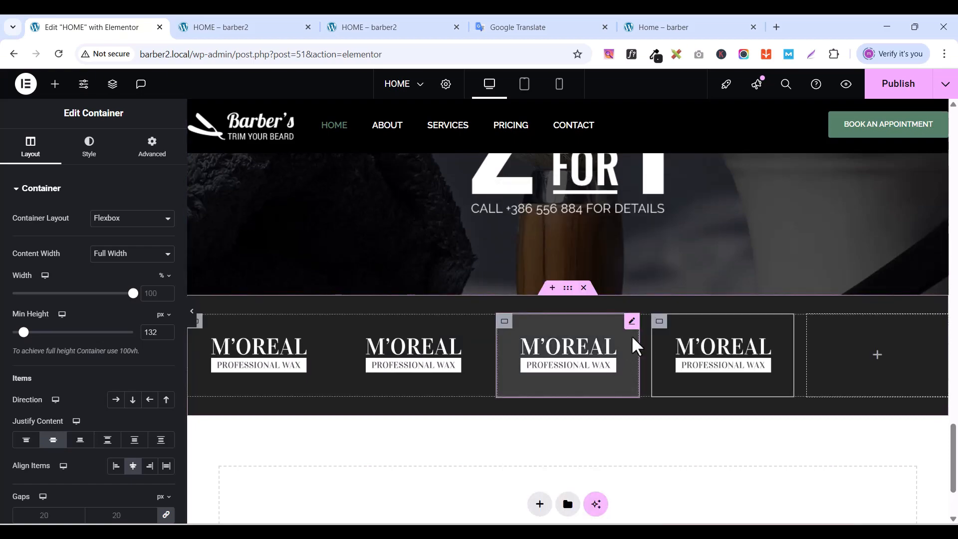
right_click(658, 326)
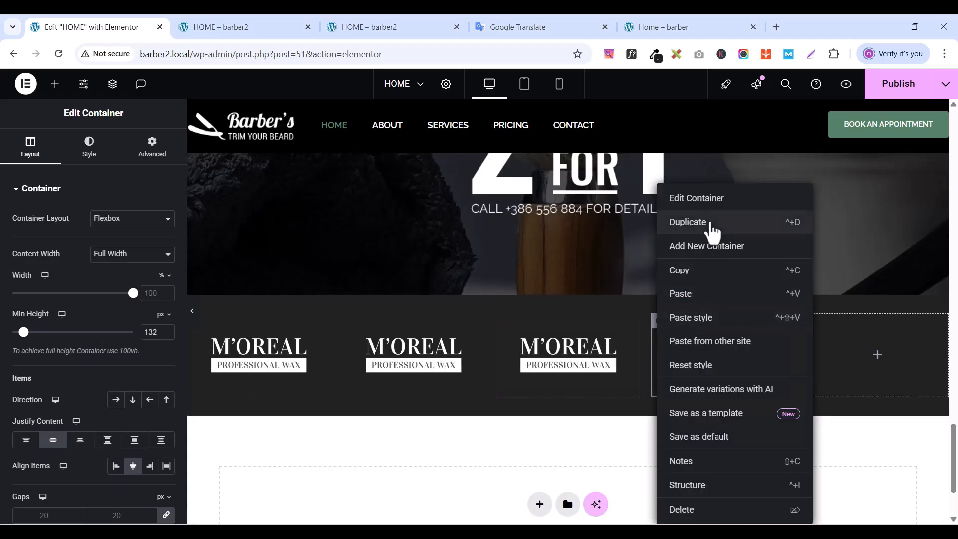
click(712, 225)
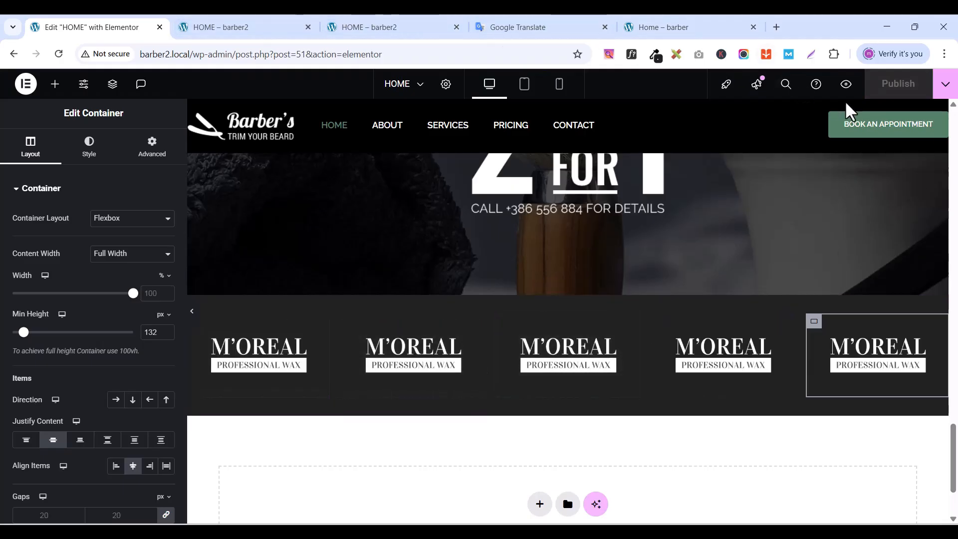
- Preview the HOME page and check the M'OREAL logo strip below the 2 FOR 1 banner
click(846, 86)
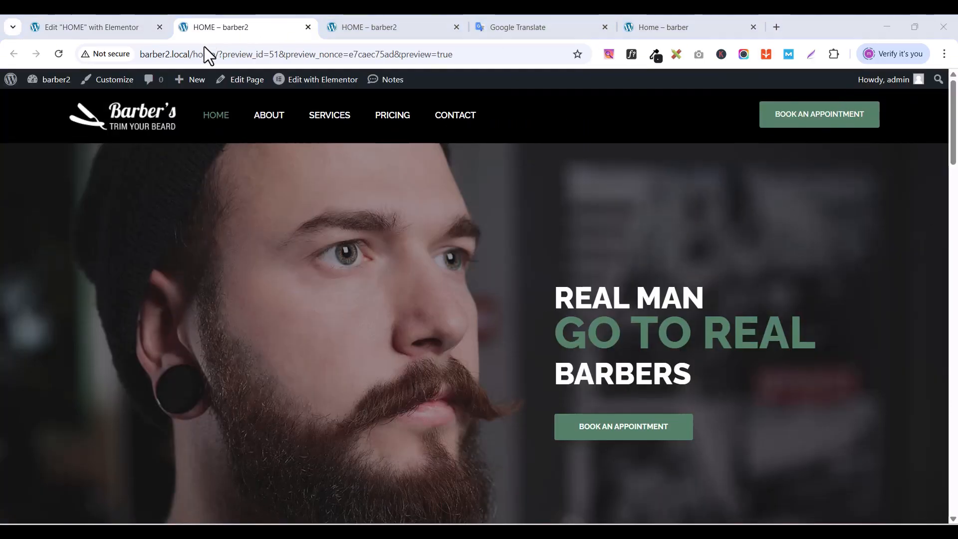
scroll(408, 330, down, 20)
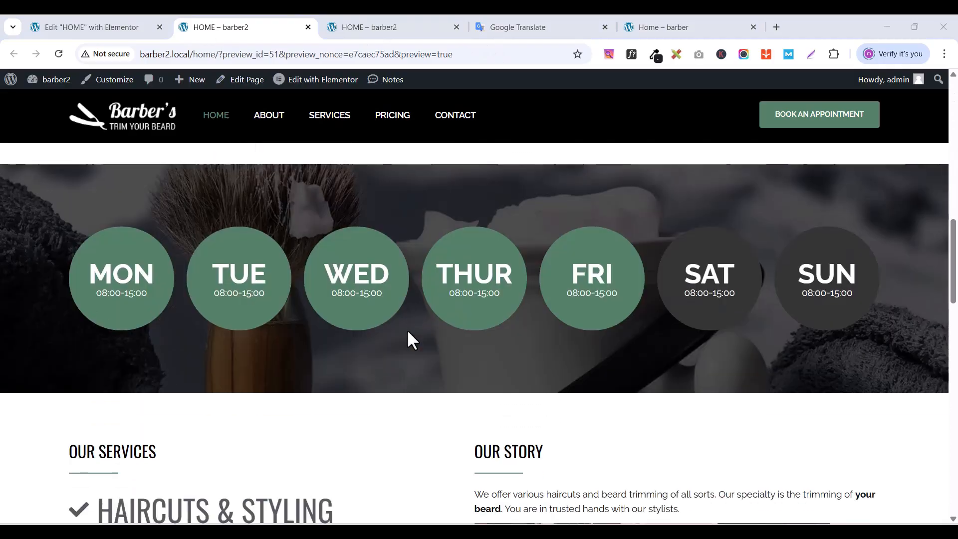
scroll(412, 334, down, 6)
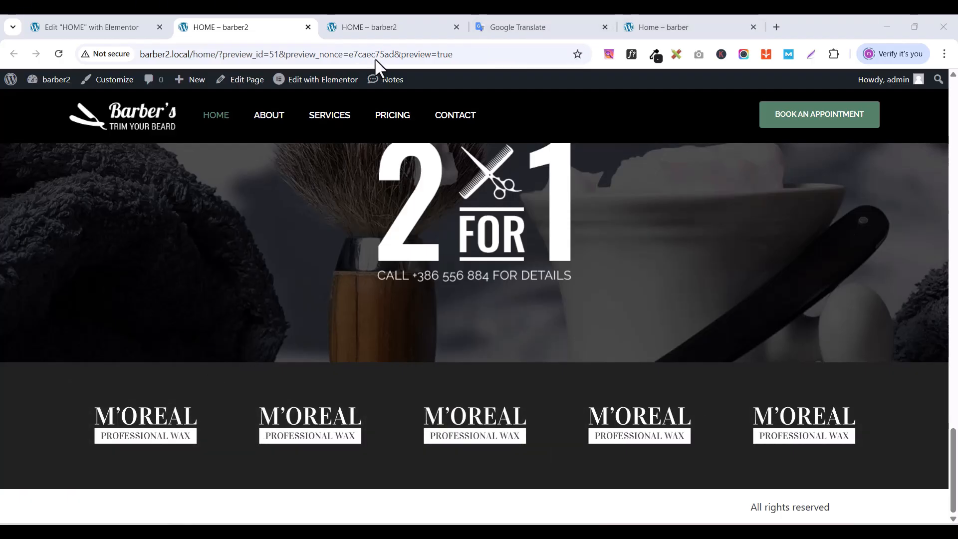
- Examine the OUR BARBERS AND STYLISTS section on the reference barber site, including its heading and four team cards
click(675, 25)
scroll(544, 299, down, 6)
scroll(546, 323, up, 1)
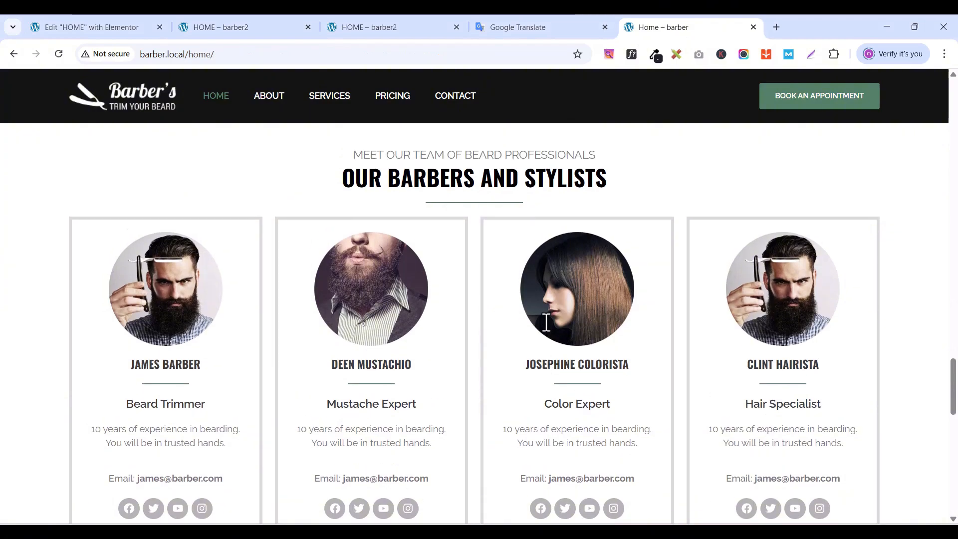
scroll(546, 323, up, 4)
scroll(546, 325, down, 4)
scroll(545, 325, up, 2)
scroll(547, 327, down, 1)
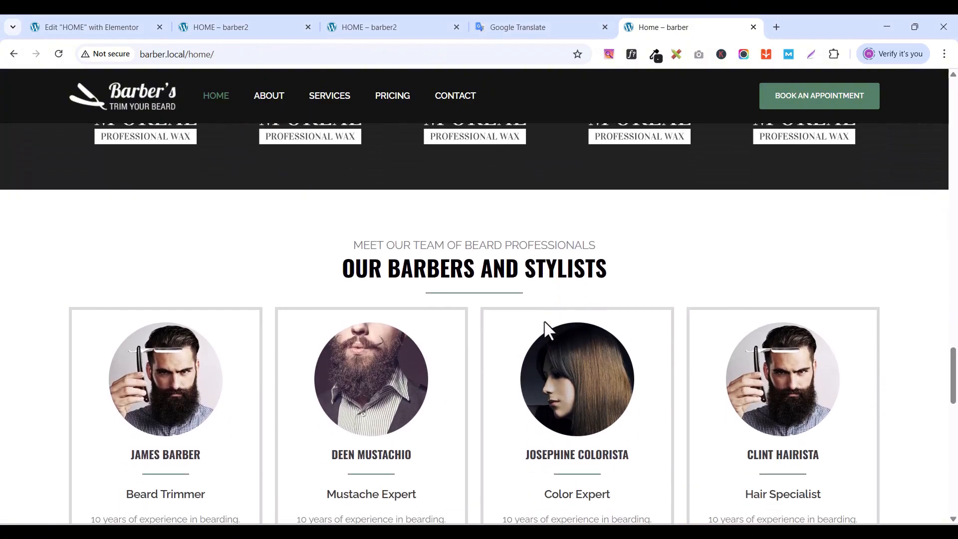
scroll(546, 331, down, 4)
scroll(546, 331, up, 1)
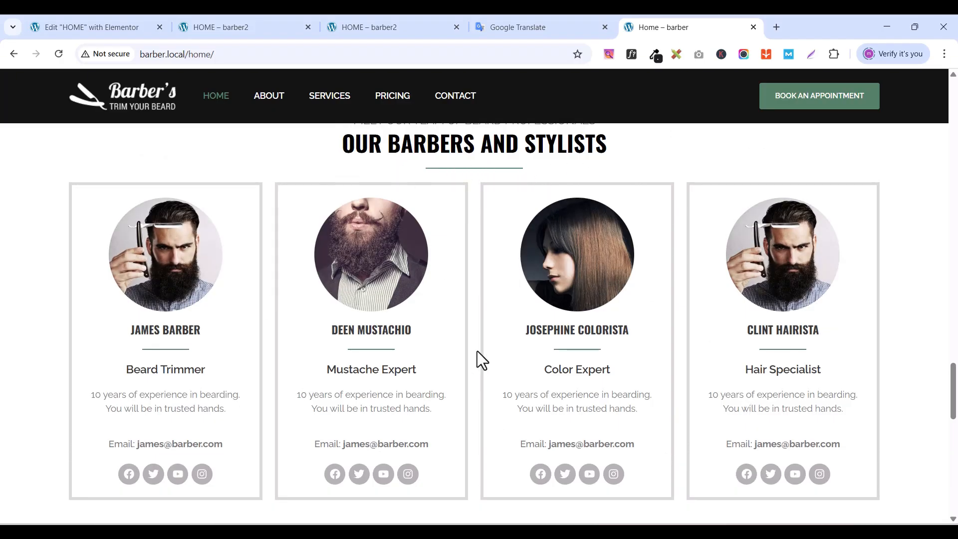
scroll(582, 272, up, 1)
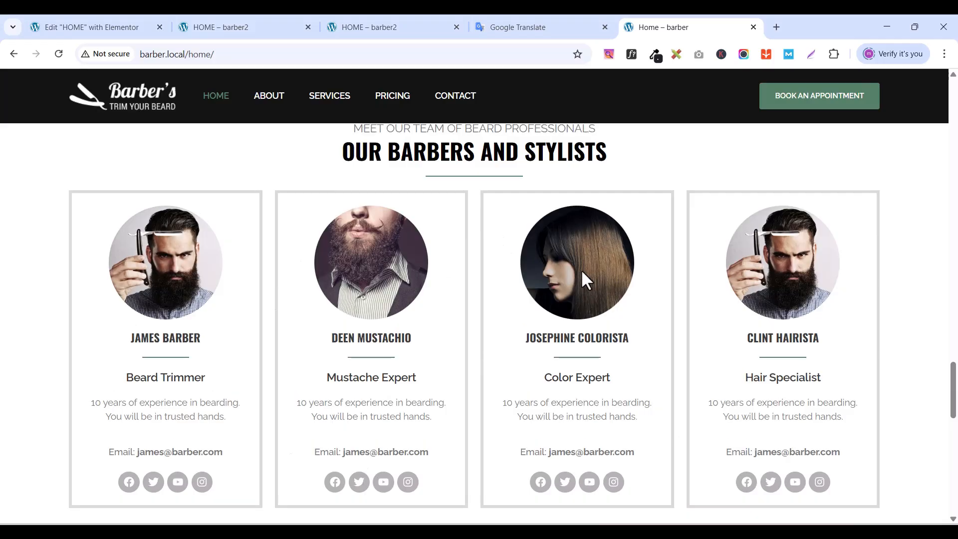
scroll(581, 270, up, 2)
scroll(573, 264, down, 1)
scroll(549, 324, down, 1)
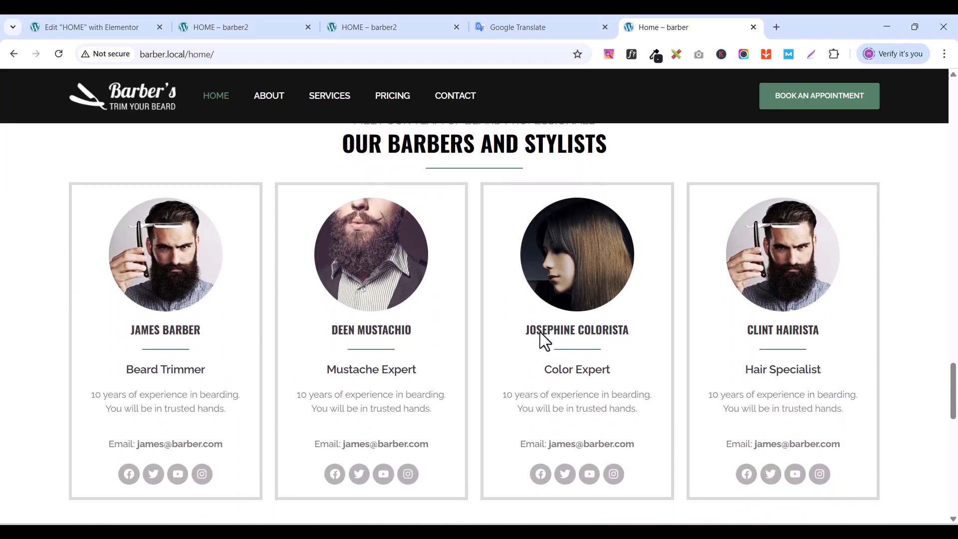
scroll(489, 92, up, 2)
- Return to the HOME page editor and add a single-column, downward Flexbox container below the logo strip
click(135, 29)
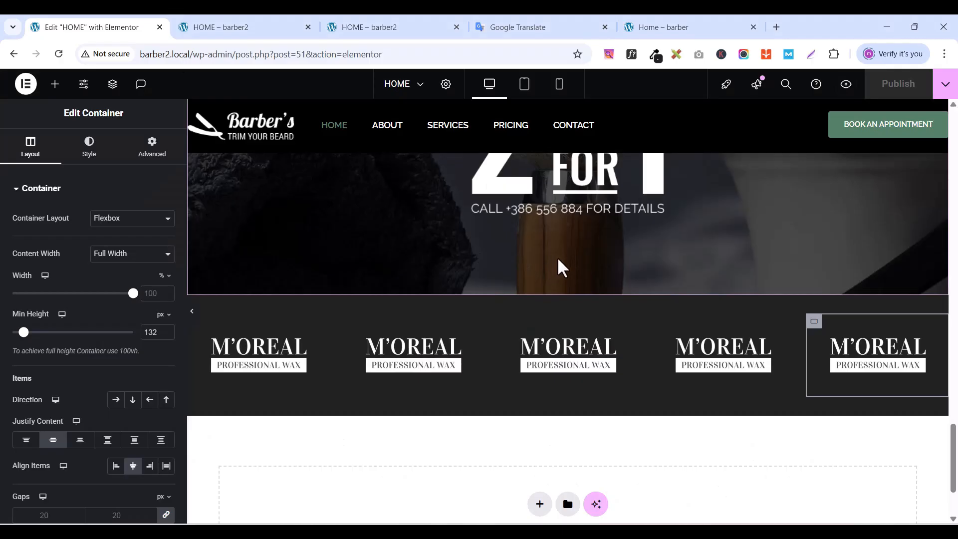
scroll(682, 407, down, 2)
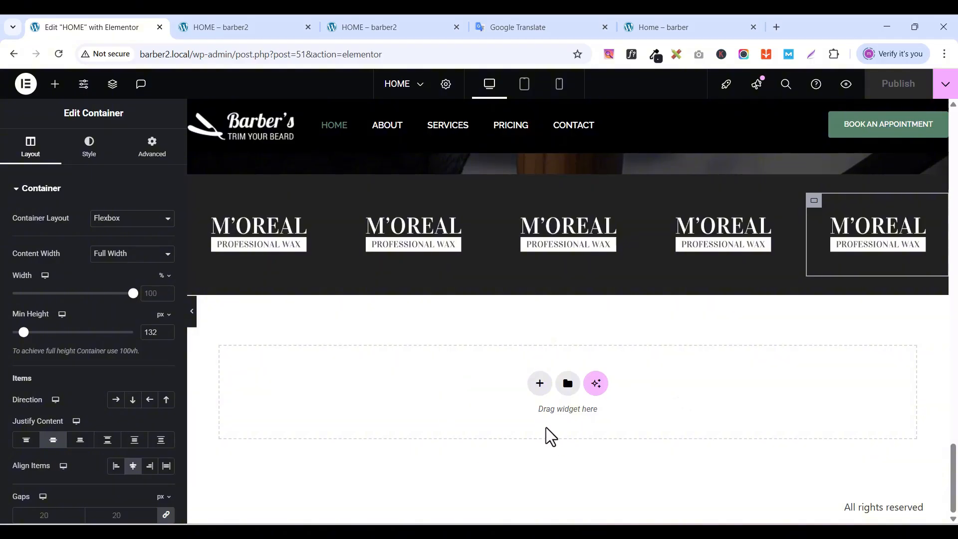
click(539, 384)
scroll(694, 405, down, 1)
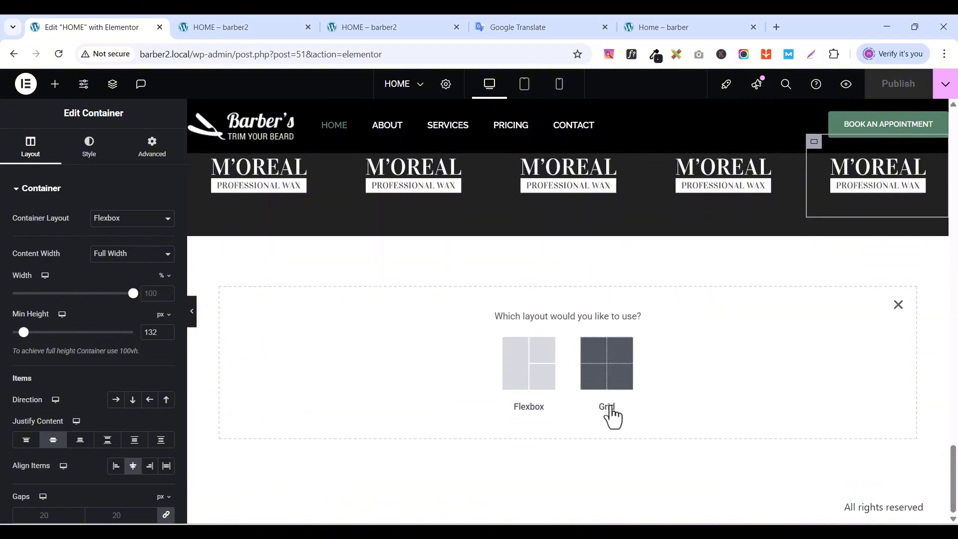
click(519, 379)
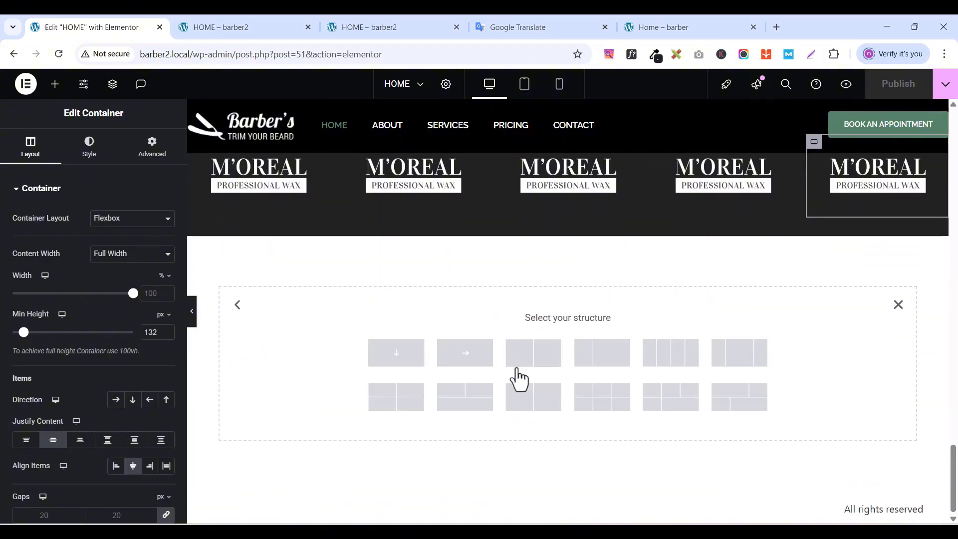
click(393, 353)
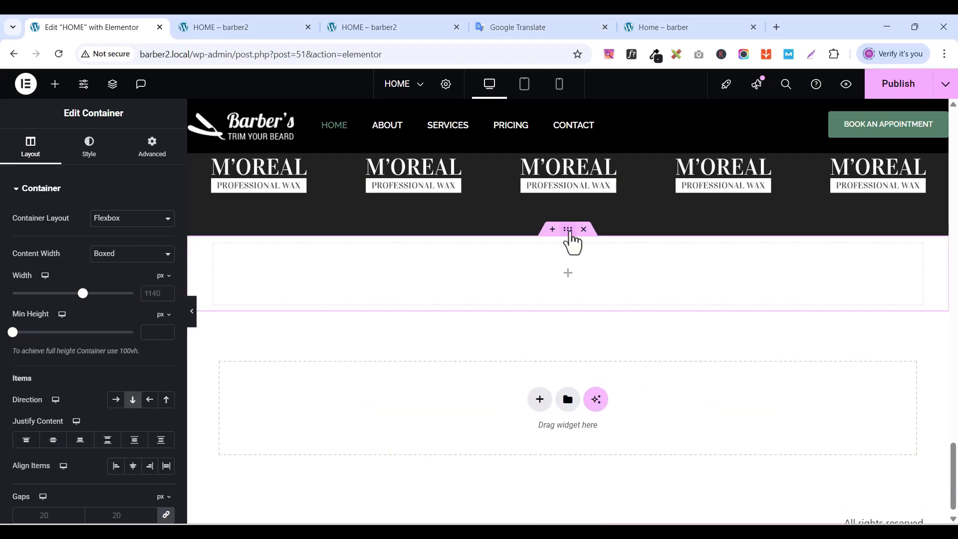
- Set the new container's padding to 80 px top and bottom and 0 right and left, and its boxed width to 1300 px
click(146, 159)
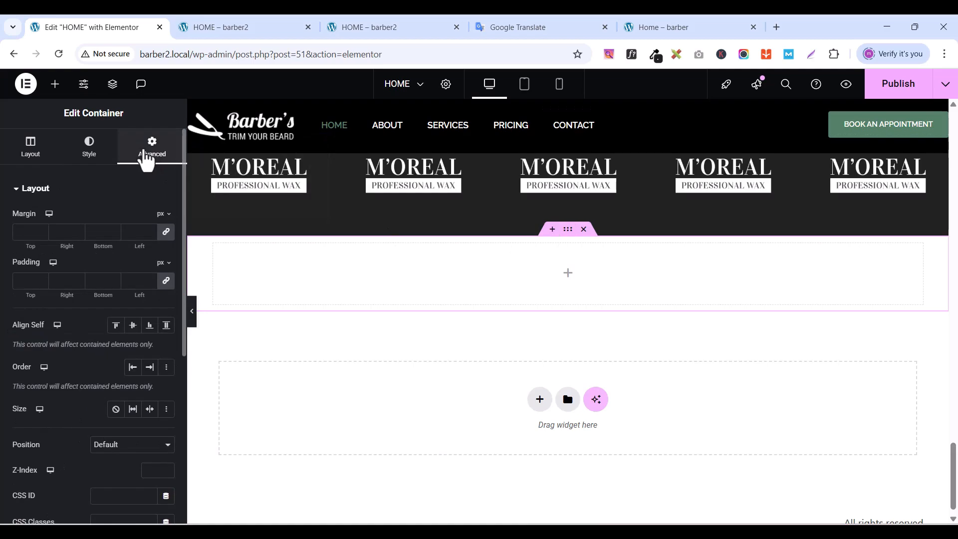
click(165, 282)
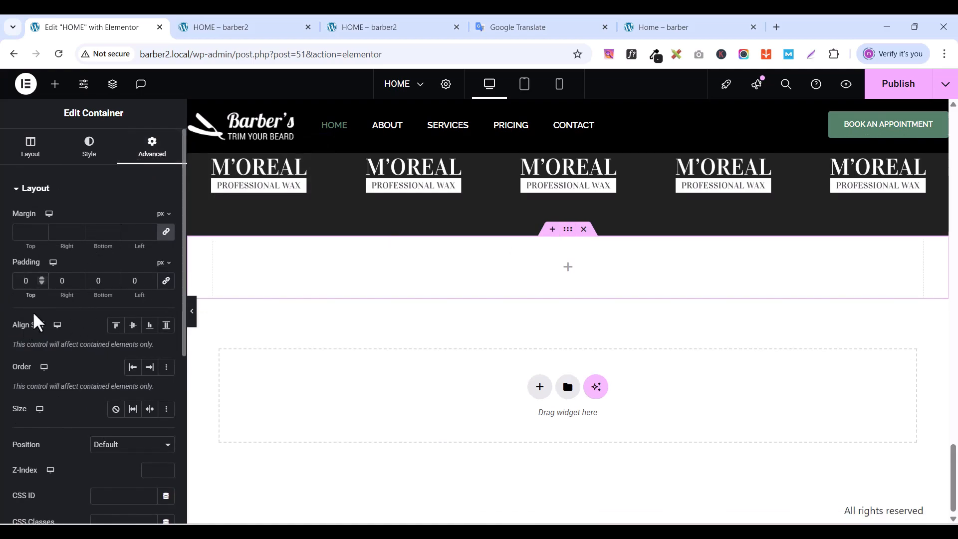
text(8)
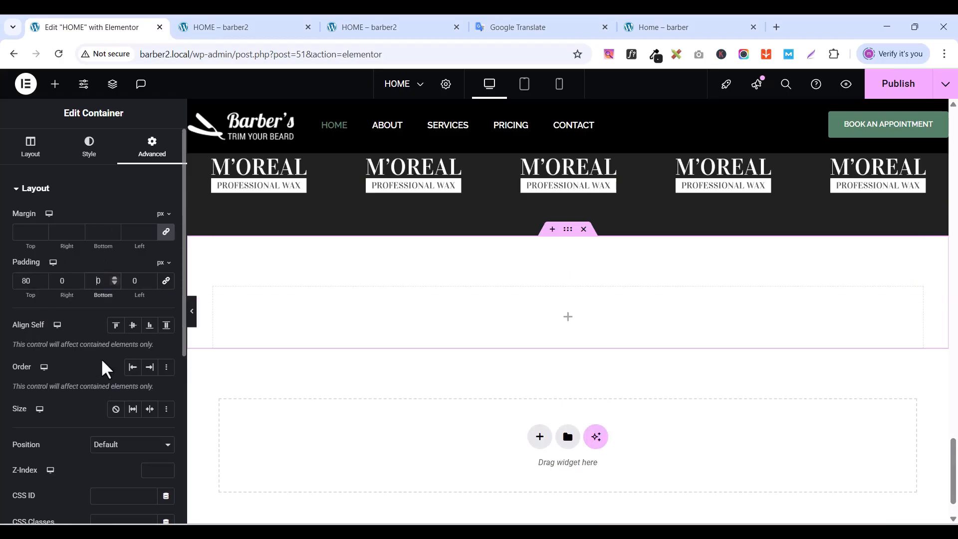
text(8)
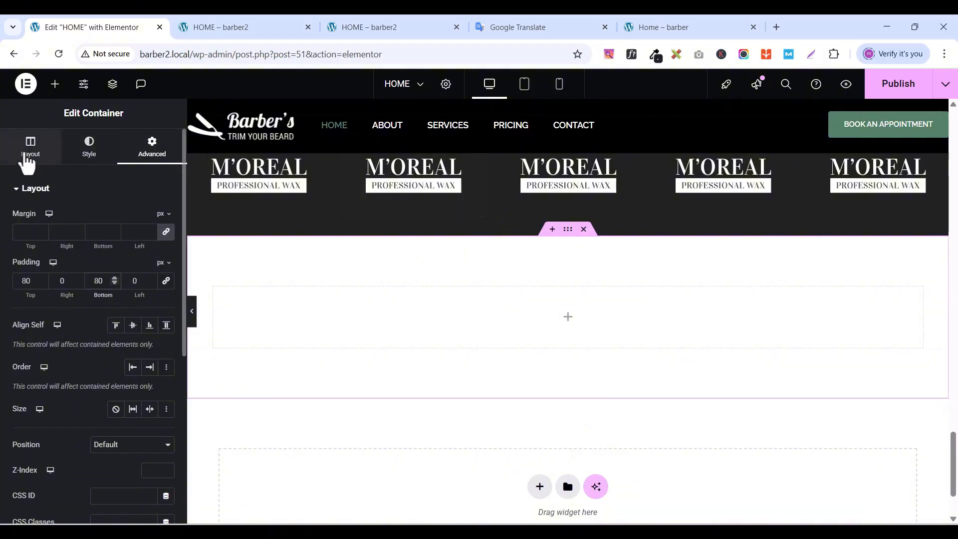
click(28, 161)
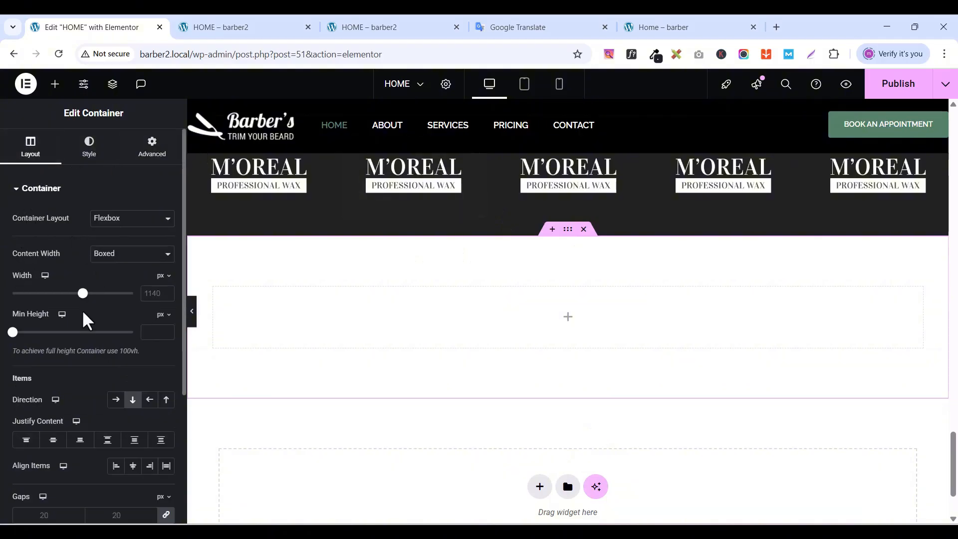
click(154, 294)
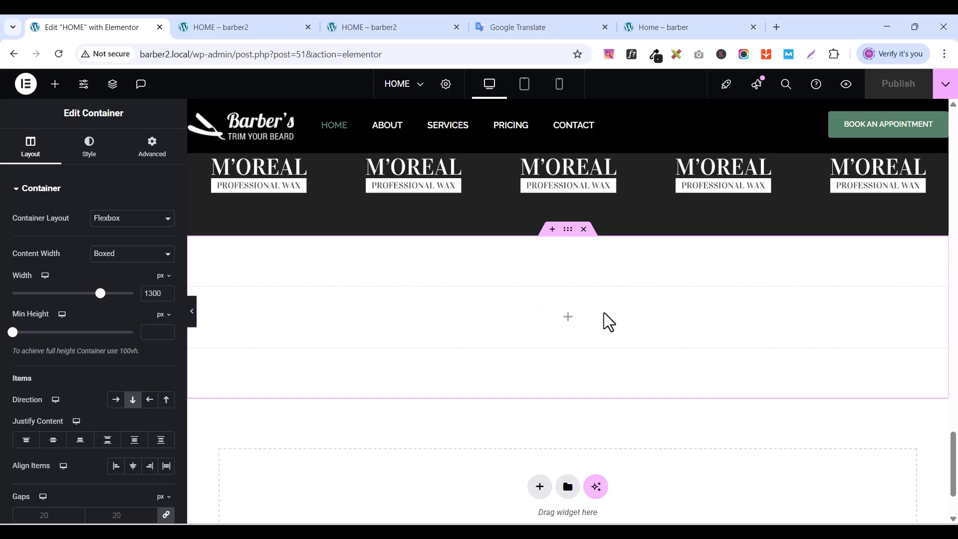
- Find the Heading widget and add it inside the empty container below the logo strip
click(55, 84)
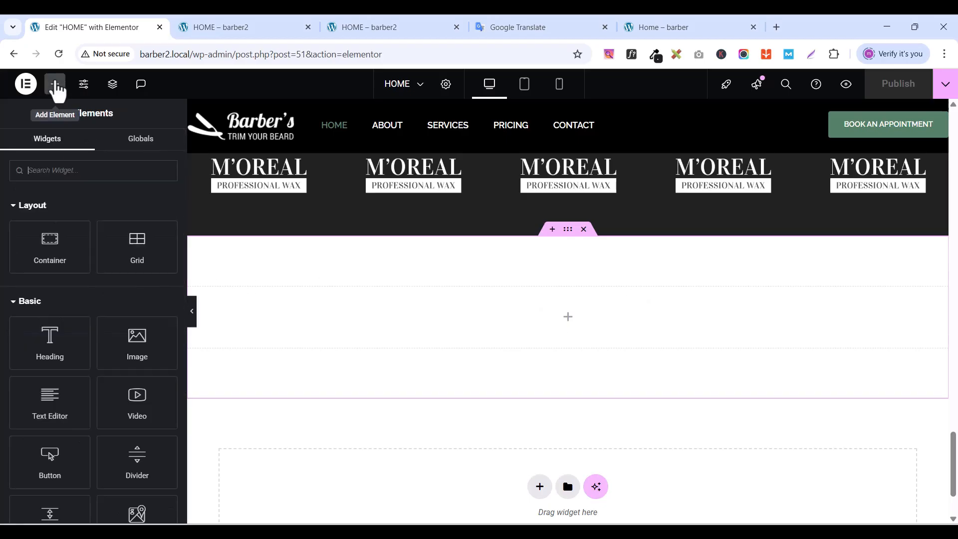
text(h)
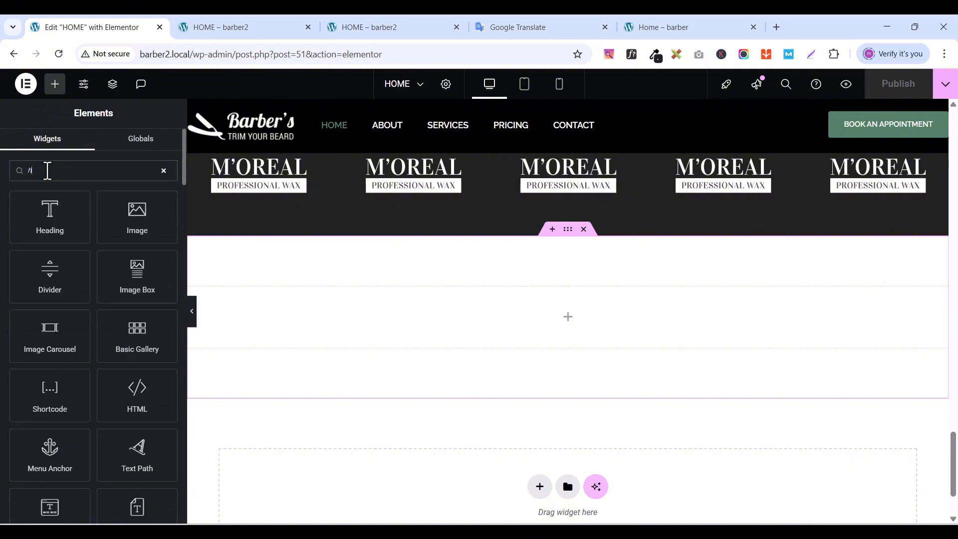
text(ead)
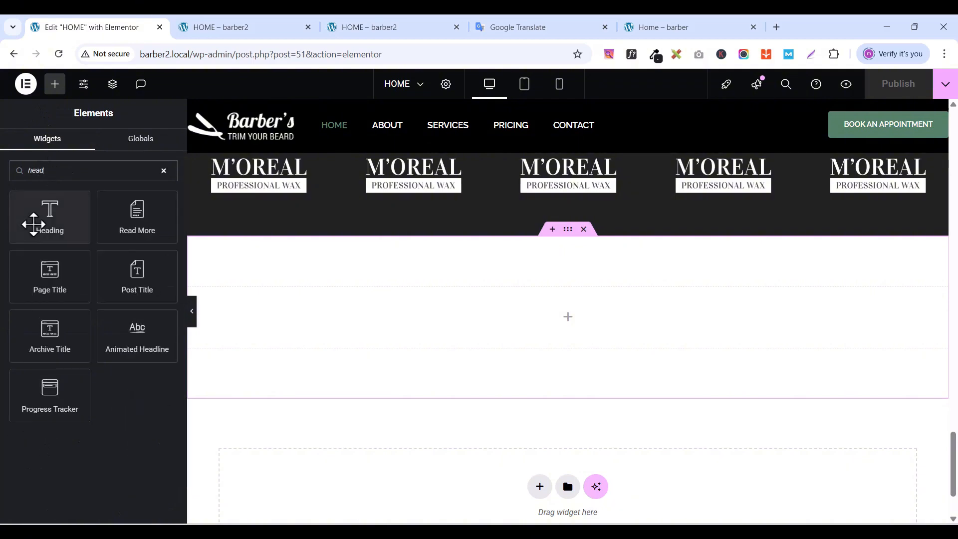
drag(37, 216, 563, 333)
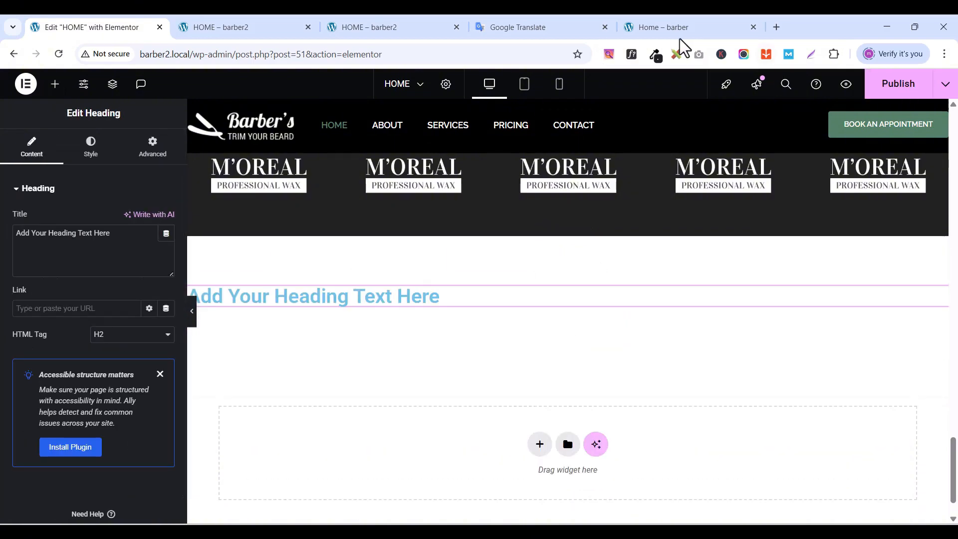
- Copy MEET OUR TEAM OF BEARD PROFESSIONALS from the reference barber site and paste it as the new heading's title
click(666, 27)
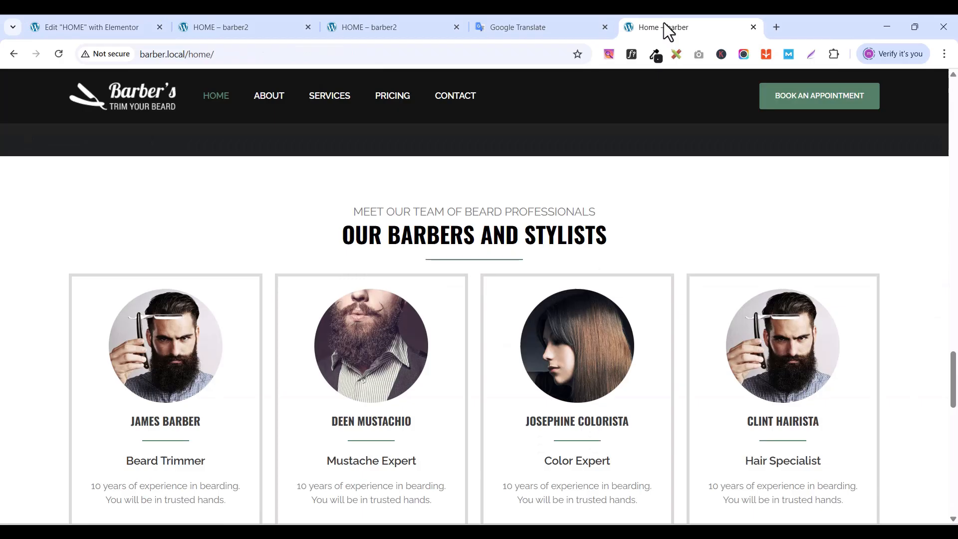
triple_click(427, 212)
right_click(427, 211)
click(482, 230)
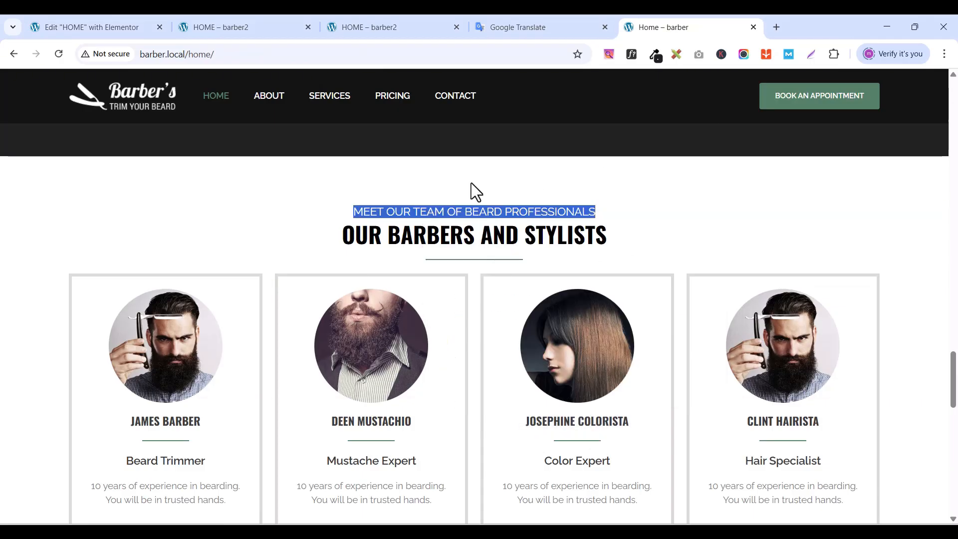
click(109, 26)
triple_click(89, 232)
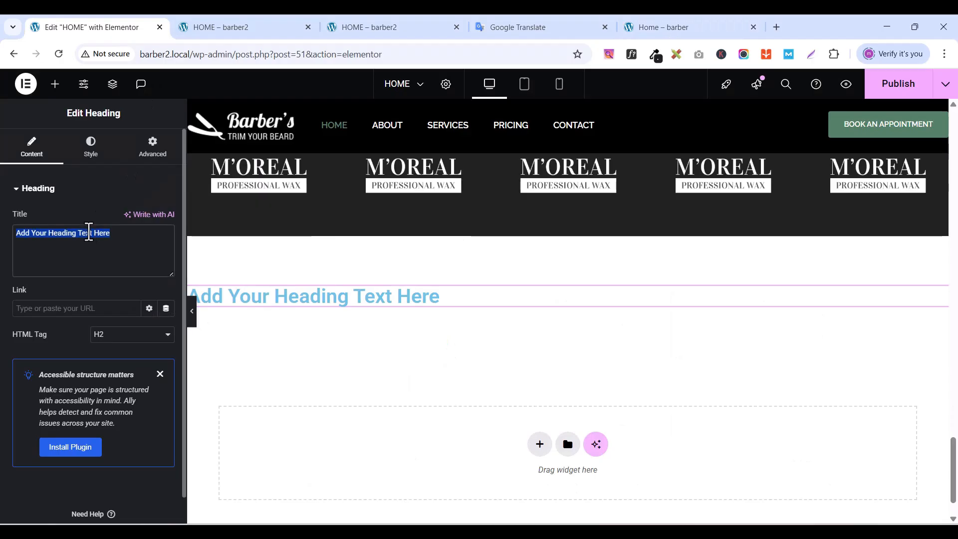
key(ctrl+v)
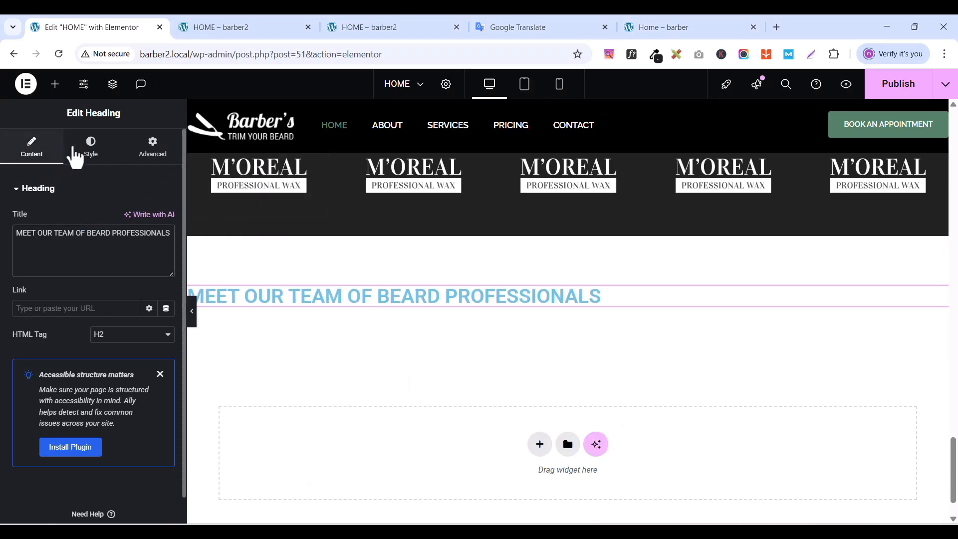
- Set the MEET OUR TEAM OF BEARD PROFESSIONALS heading's typography to Raleway, 18 px, weight 400 (Normal)
click(91, 159)
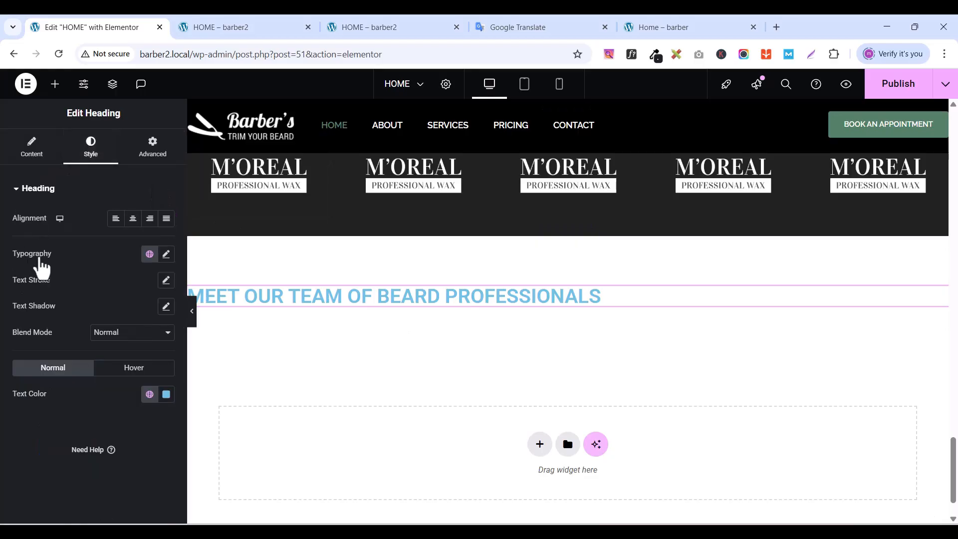
click(165, 254)
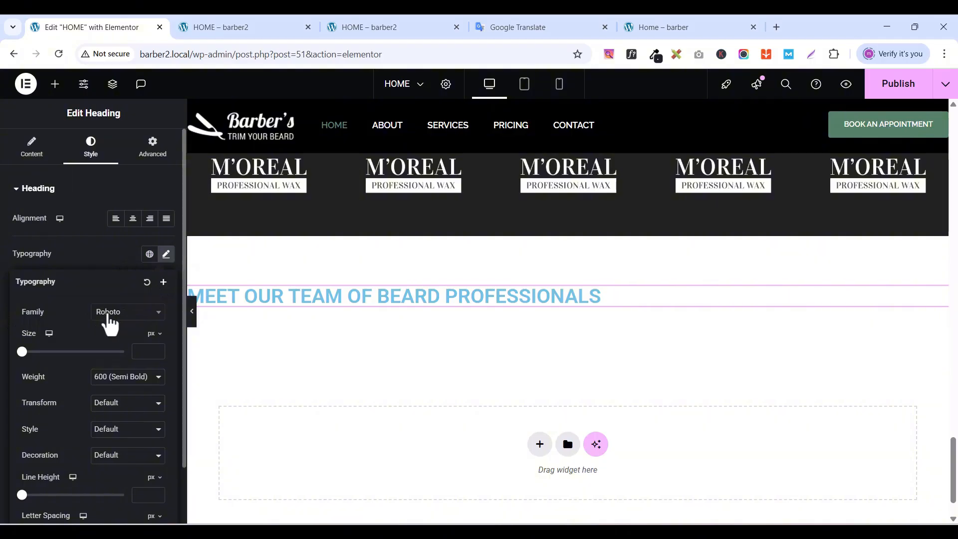
click(107, 314)
text(ral)
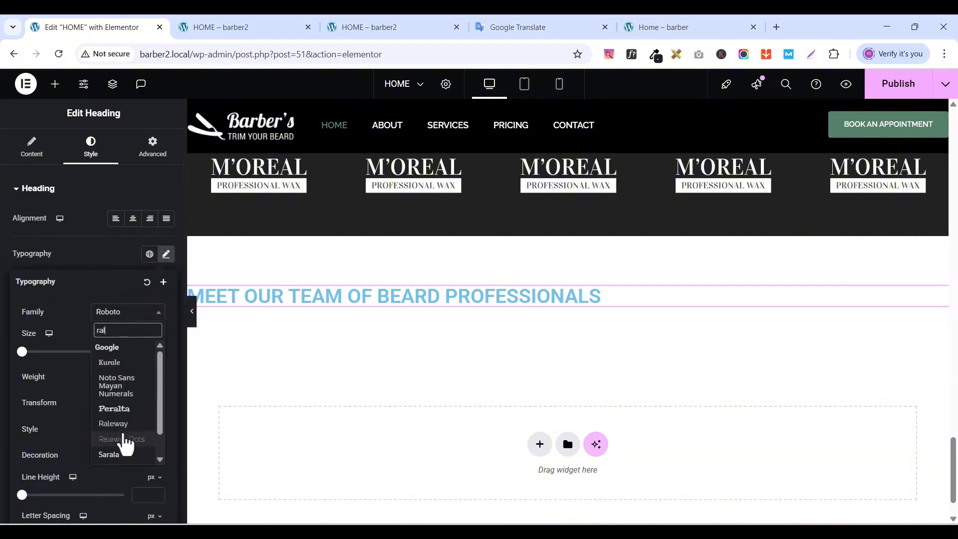
click(120, 425)
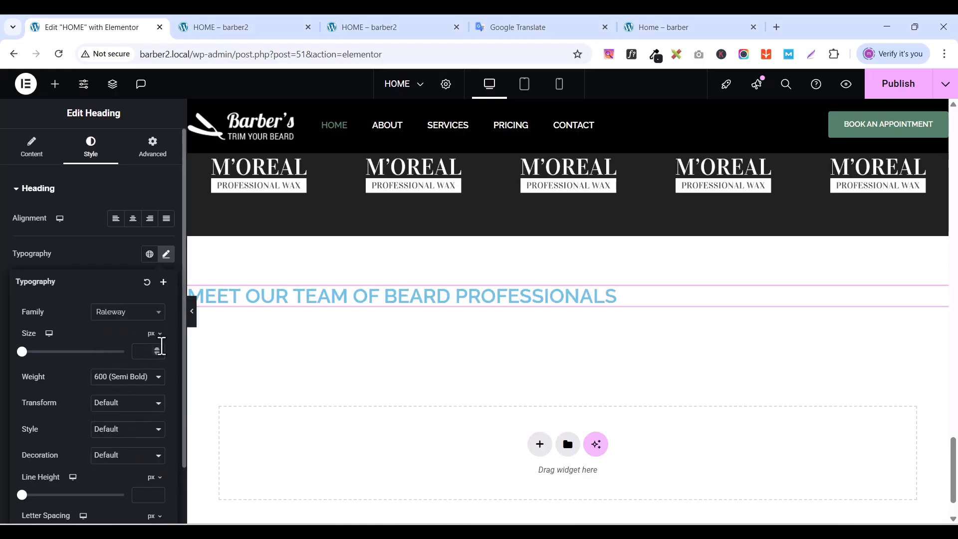
click(158, 349)
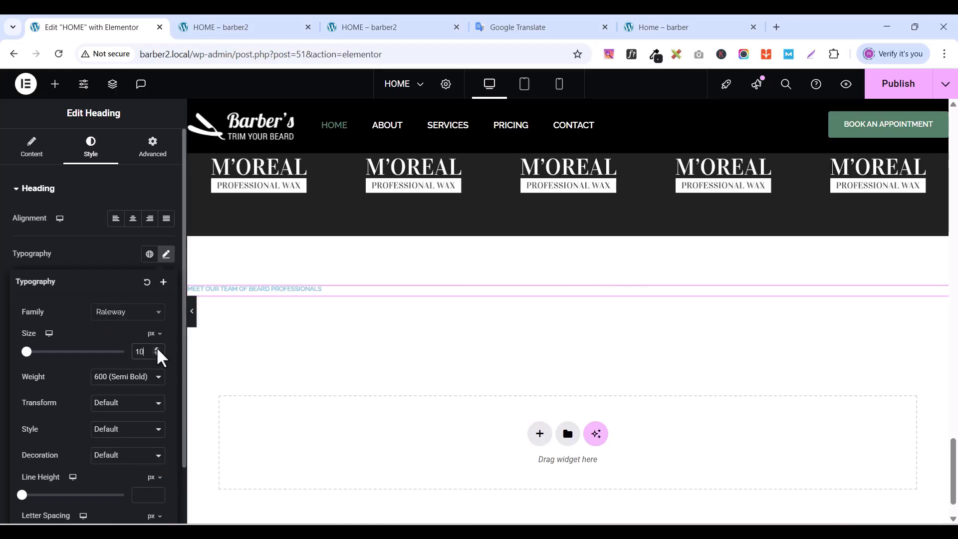
click(157, 354)
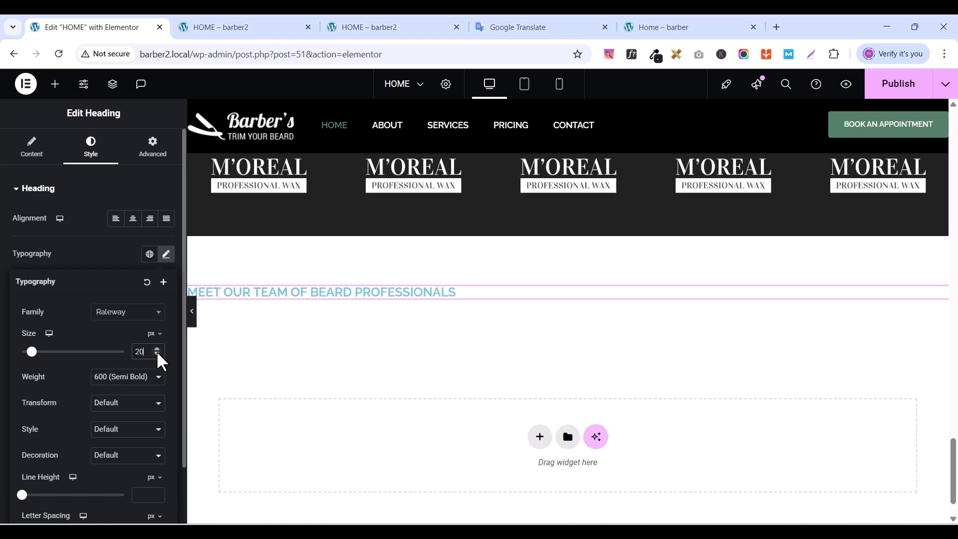
click(132, 378)
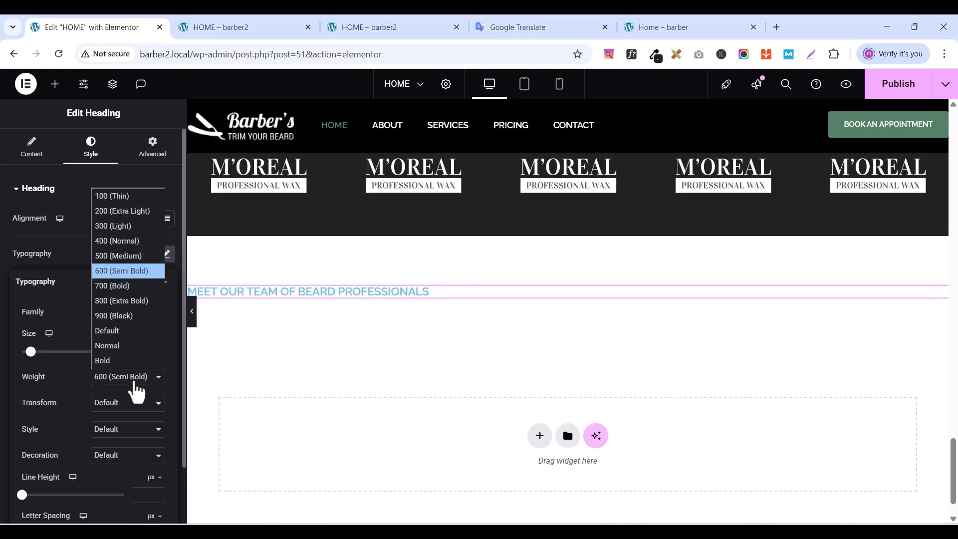
click(131, 241)
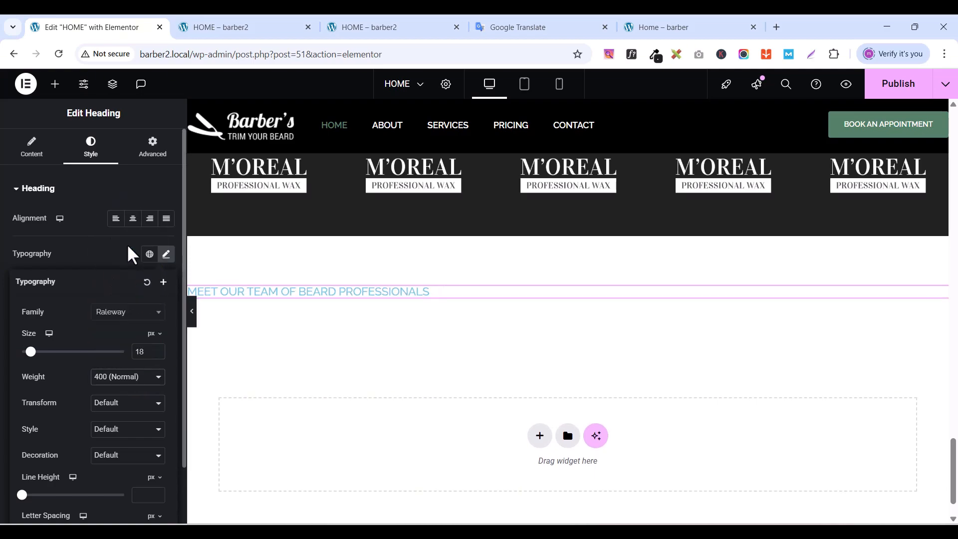
click(84, 258)
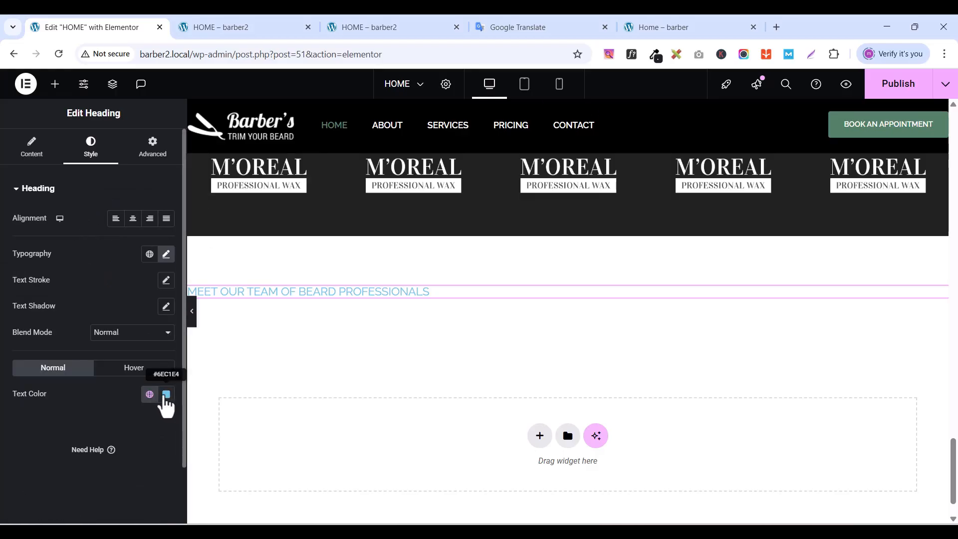
- Apply the dark grey global text color to the MEET OUR TEAM OF BEARD PROFESSIONALS heading and publish the page
click(149, 394)
click(70, 298)
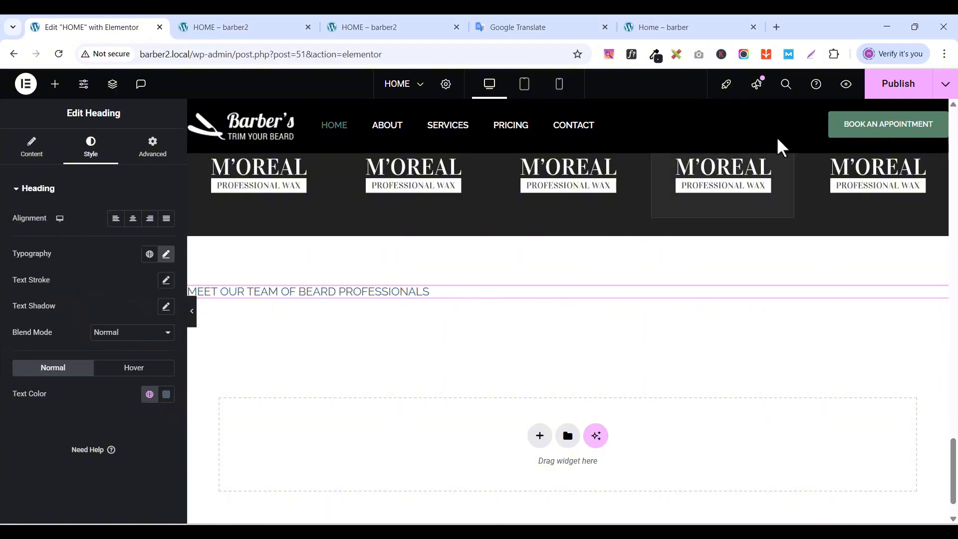
click(897, 84)
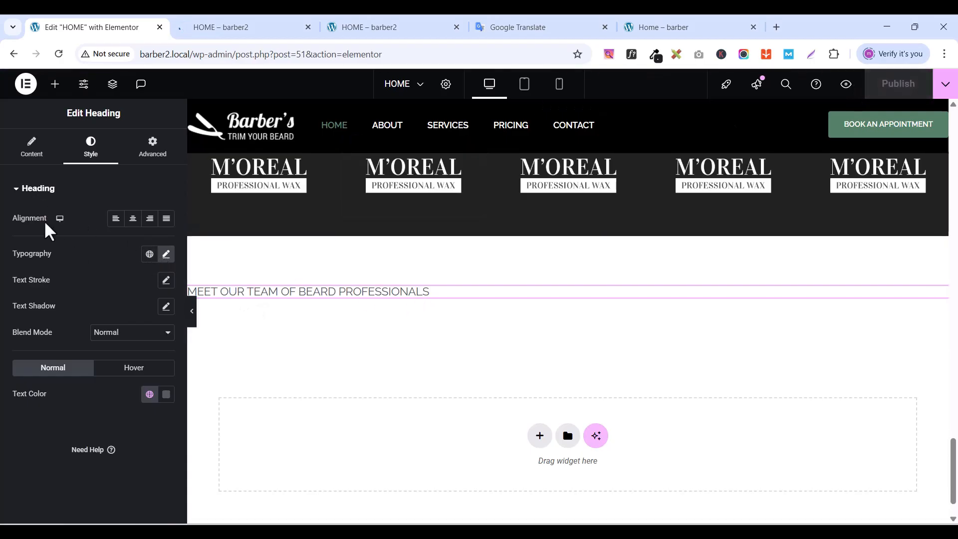
- Add a second Heading widget directly below the MEET OUR TEAM OF BEARD PROFESSIONALS heading
click(55, 84)
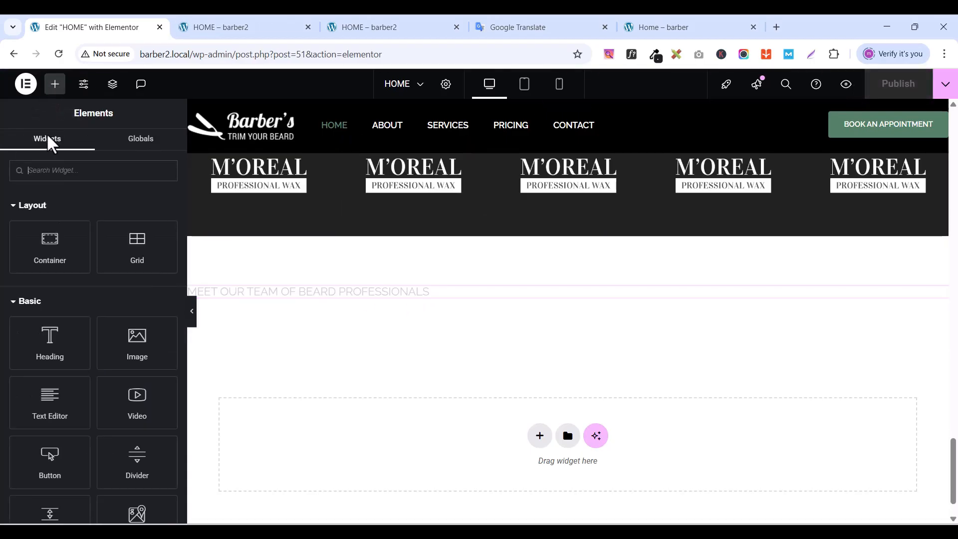
text(head)
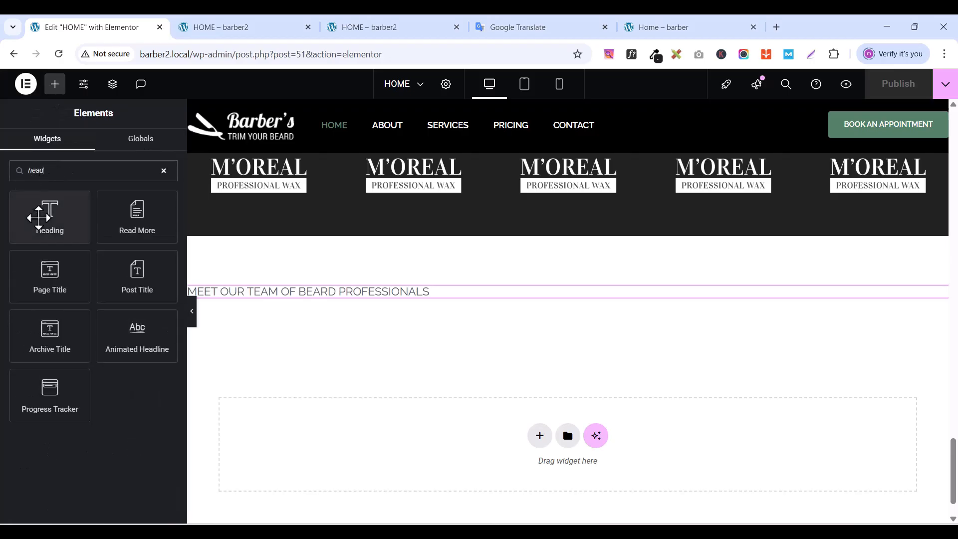
drag(40, 208, 319, 307)
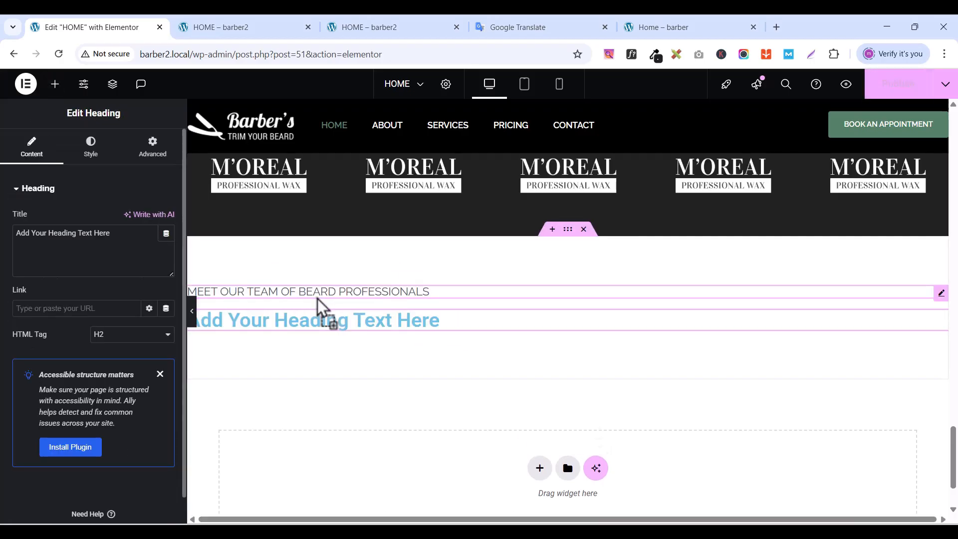
- Copy OUR BARBERS AND STYLISTS from the reference barber site and paste it as the second heading's title
click(657, 29)
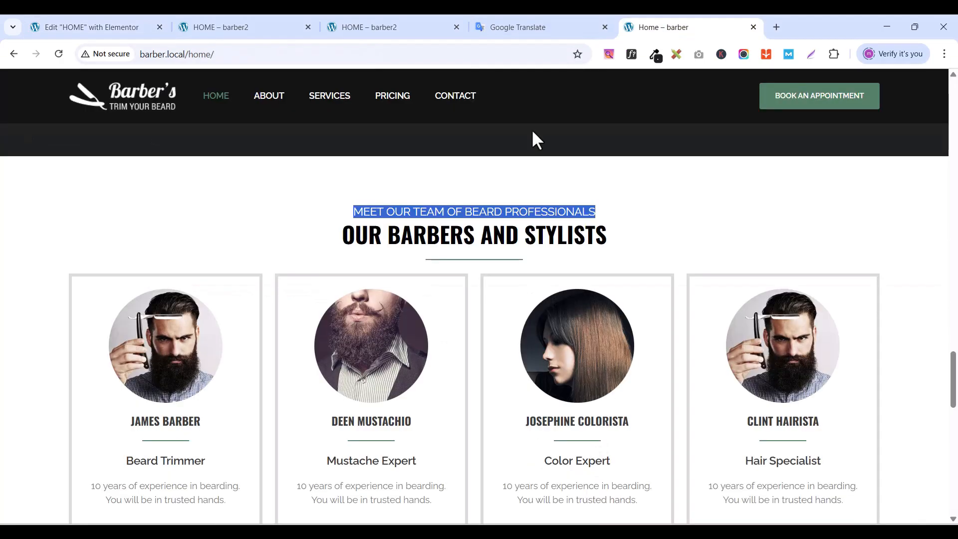
triple_click(444, 234)
right_click(444, 234)
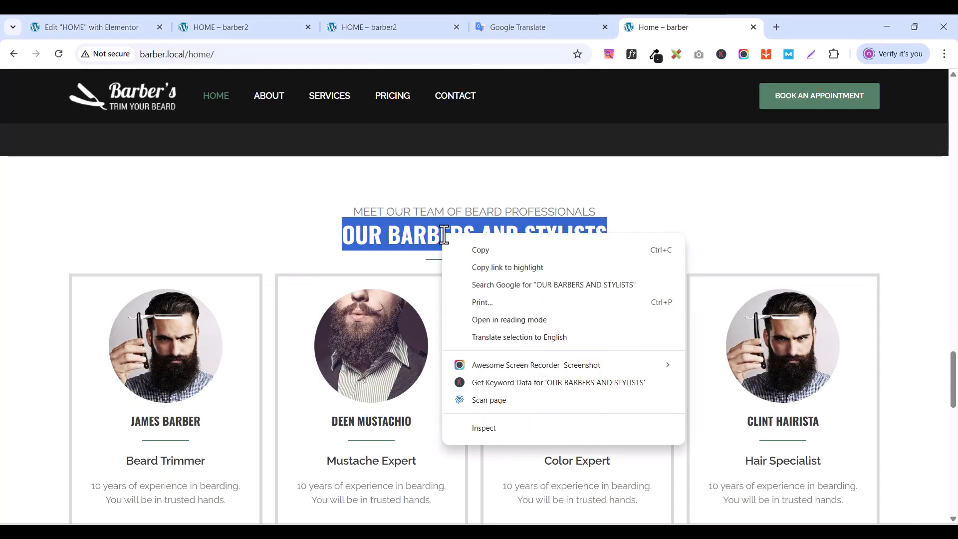
click(497, 250)
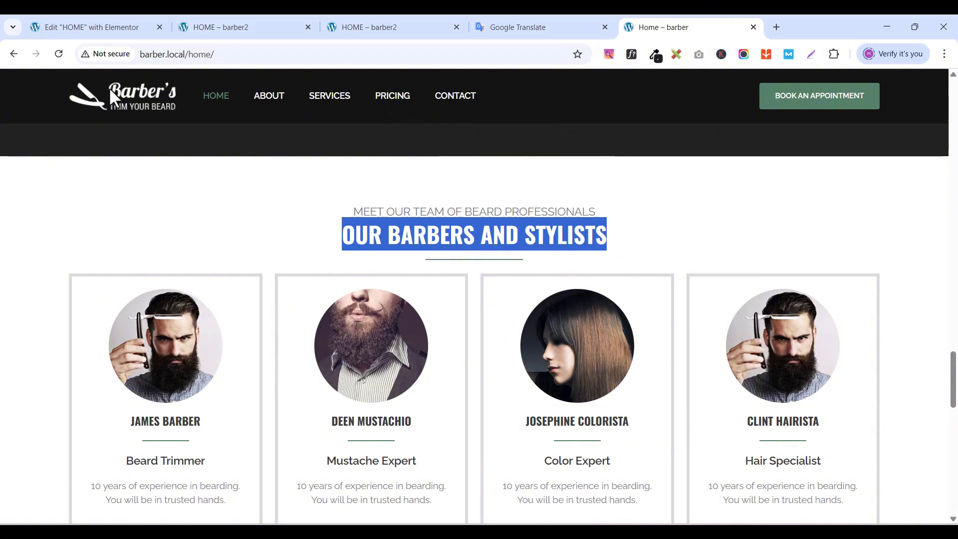
click(112, 29)
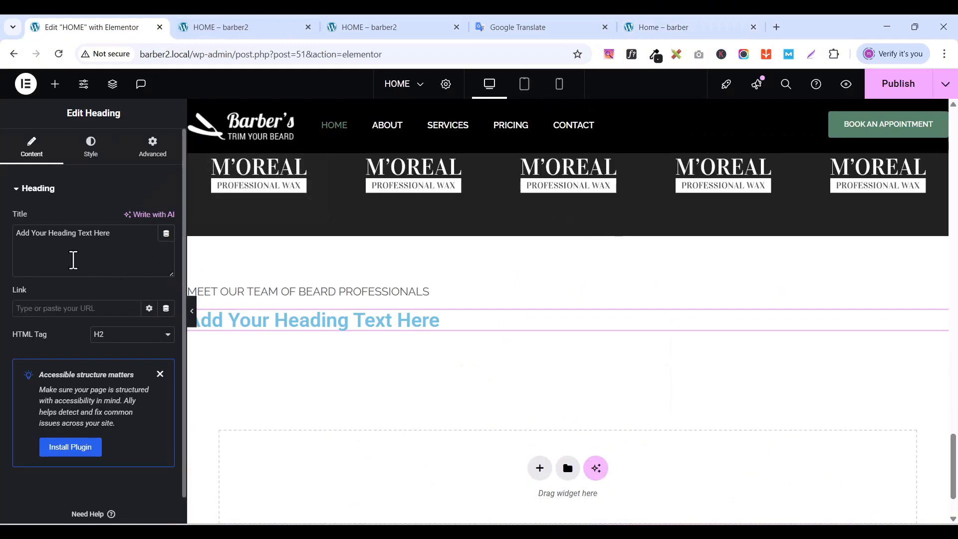
triple_click(63, 240)
key(ctrl+v)
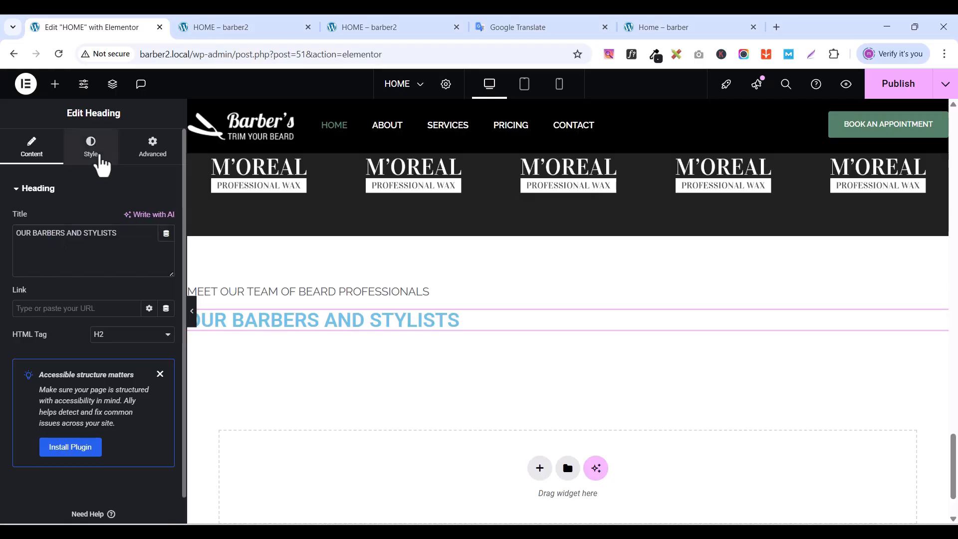
- Set the OUR BARBERS AND STYLISTS heading's font family to Oswald
click(101, 157)
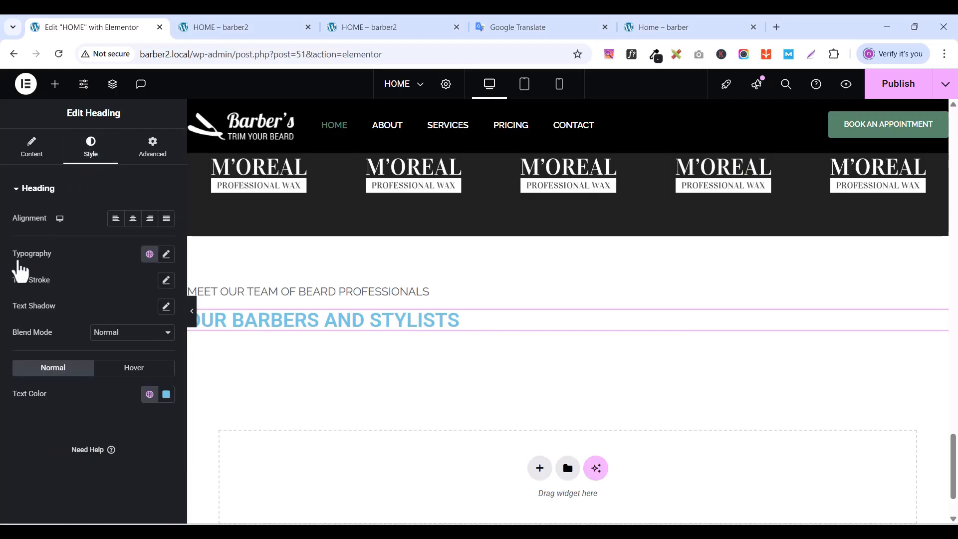
click(165, 256)
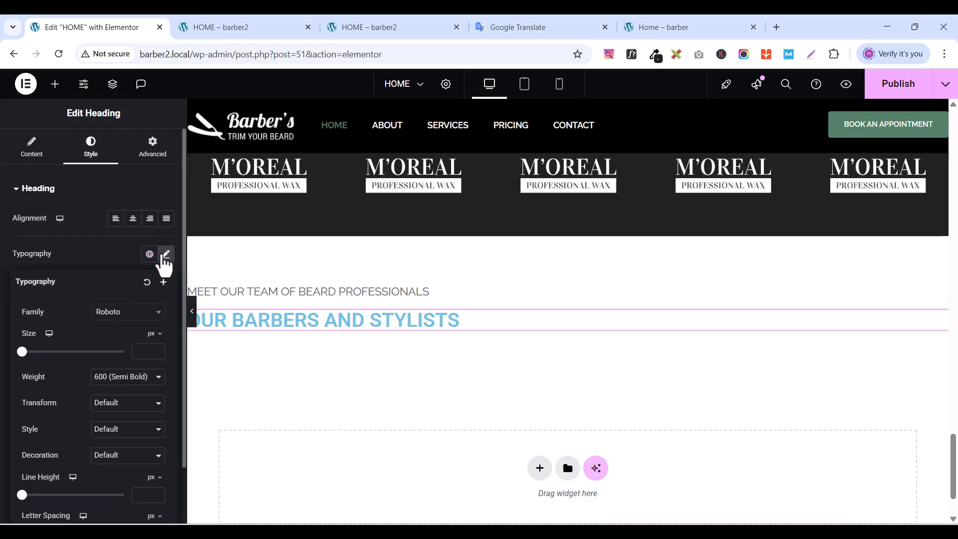
click(110, 315)
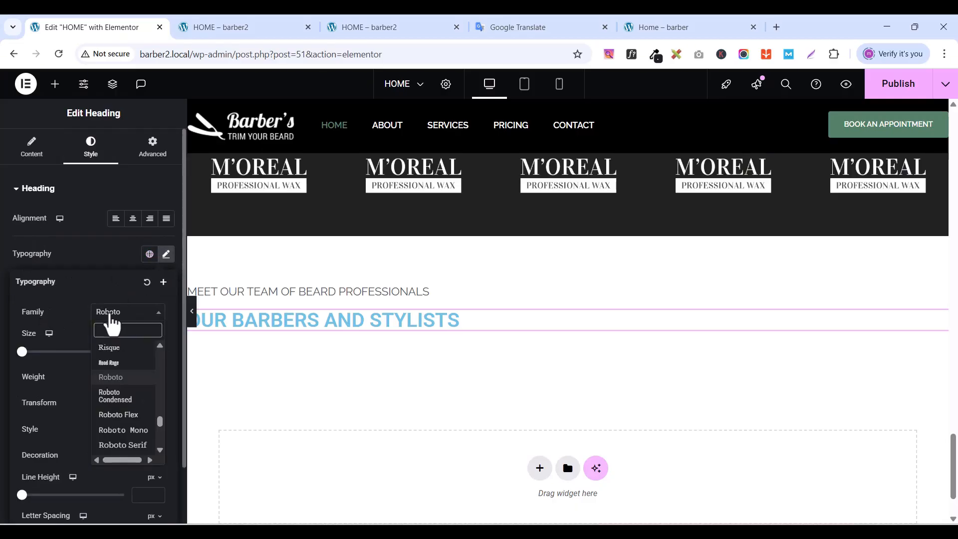
text(osw)
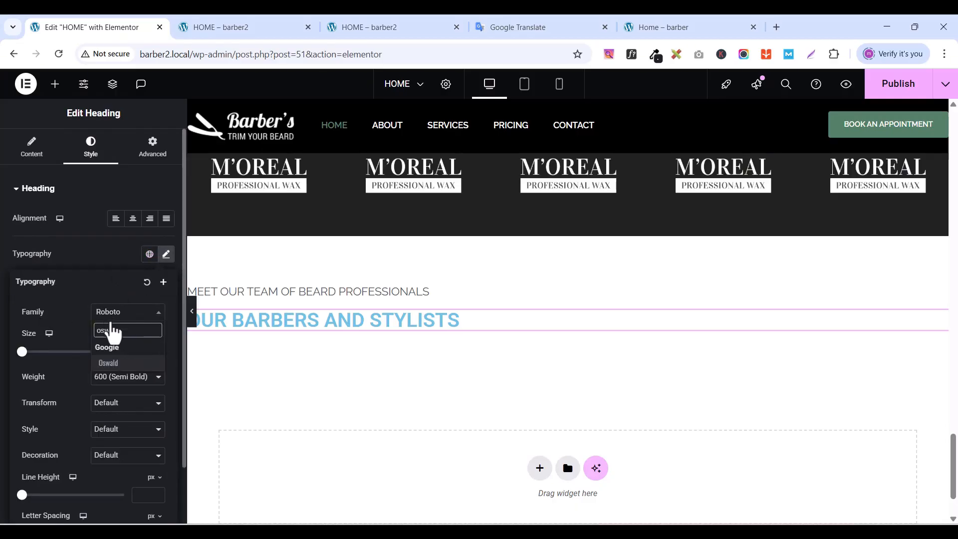
click(116, 365)
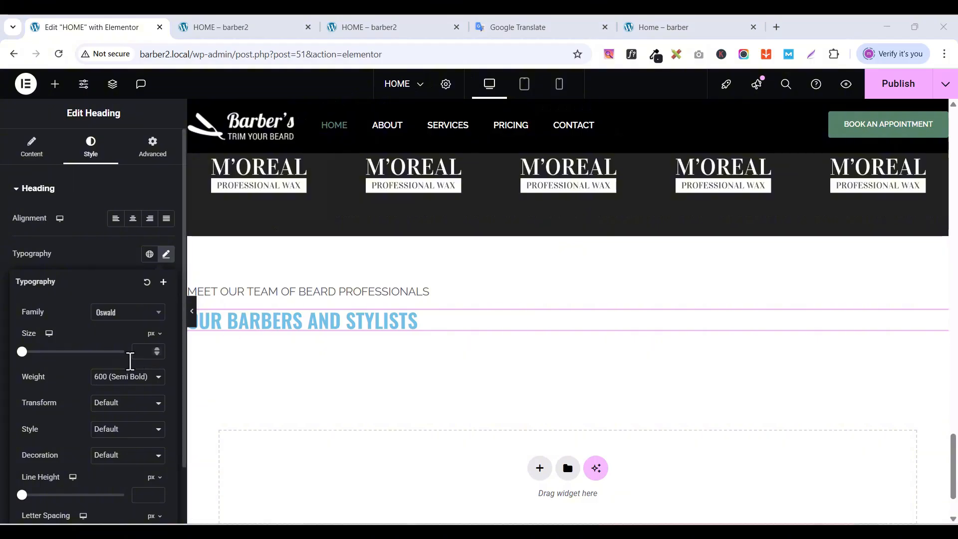
- Set the OUR BARBERS AND STYLISTS heading's font size to 36 px
click(157, 349)
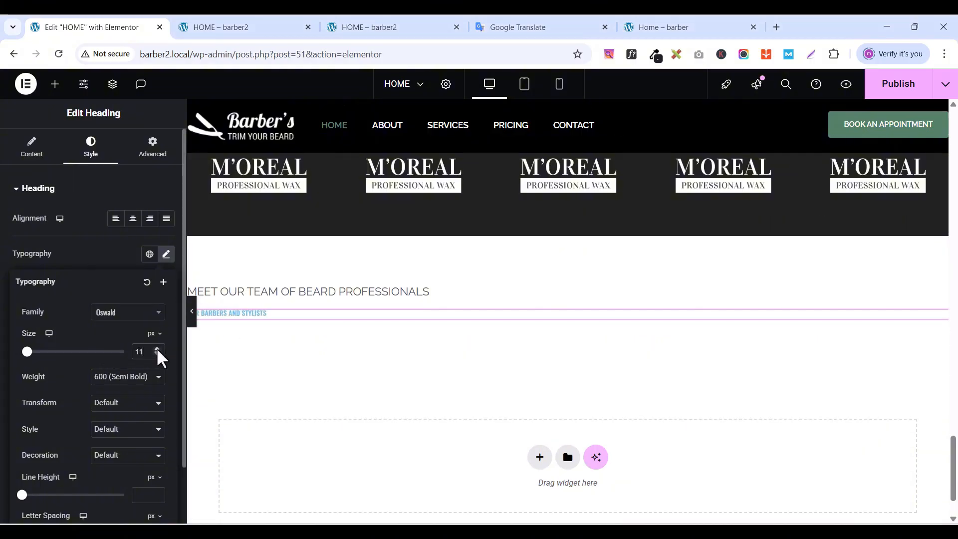
click(158, 350)
click(157, 350)
click(157, 350)
click(157, 350)
click(157, 349)
click(157, 349)
click(157, 349)
click(157, 350)
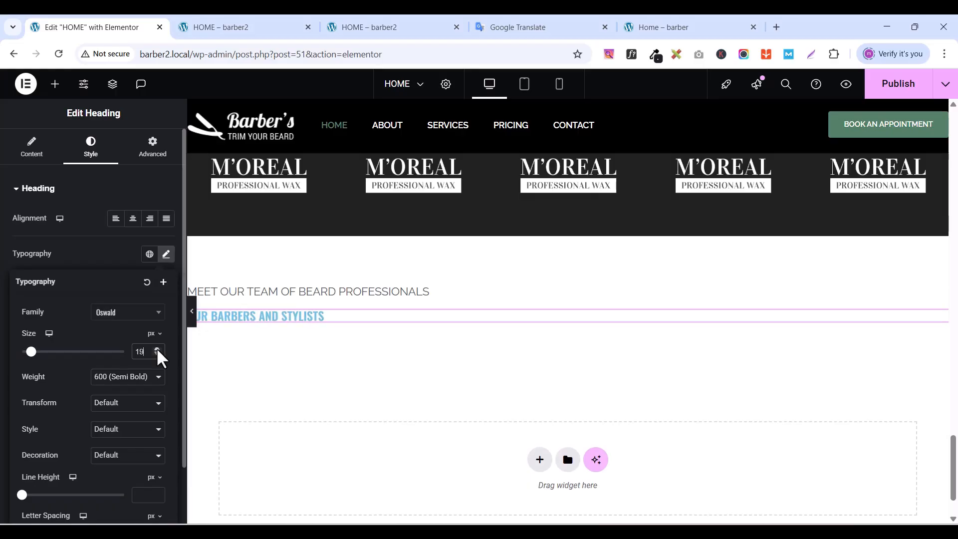
click(157, 349)
click(157, 349)
click(157, 349)
click(157, 349)
click(157, 350)
click(157, 350)
click(157, 349)
click(157, 349)
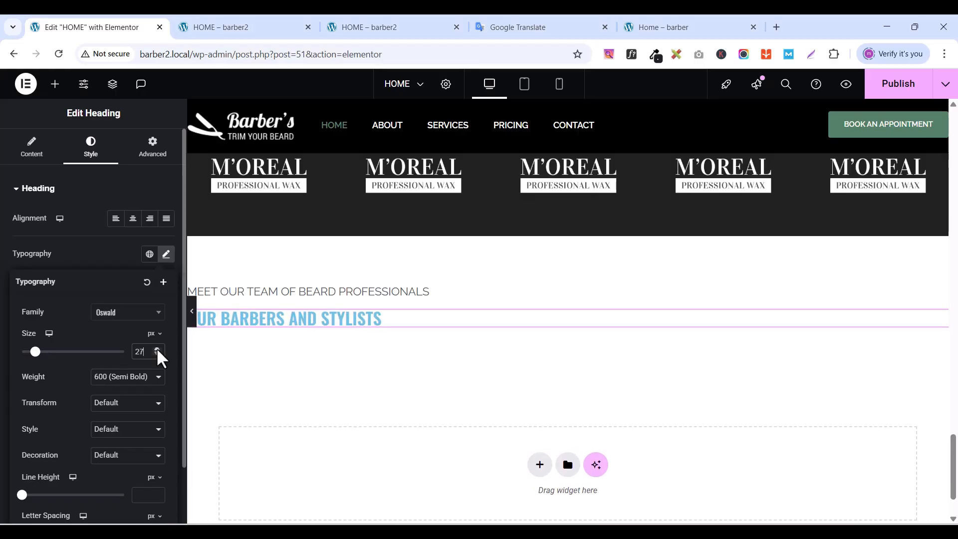
click(157, 349)
click(157, 350)
click(157, 349)
click(157, 349)
click(157, 349)
click(157, 349)
click(157, 349)
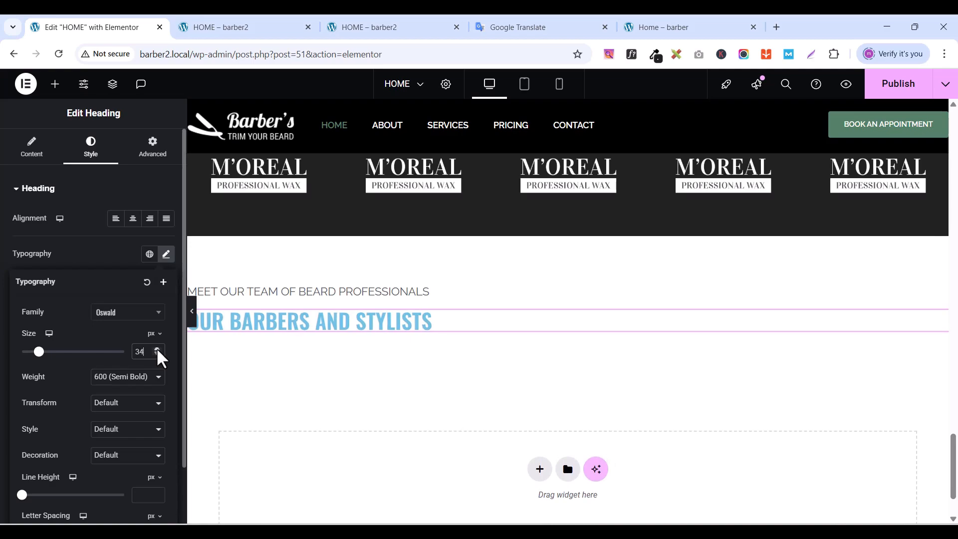
click(157, 350)
click(157, 349)
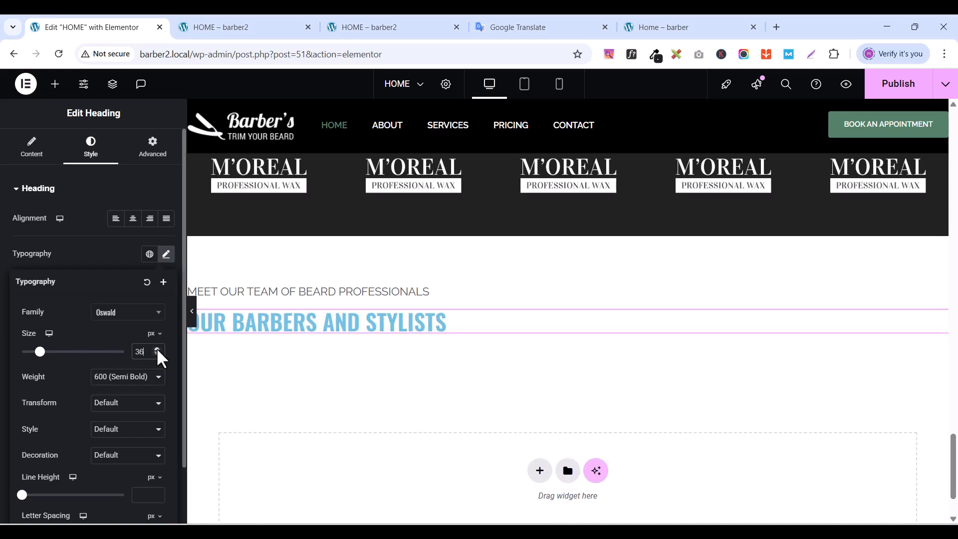
- Set the OUR BARBERS AND STYLISTS heading's font weight to 700 (Bold)
click(117, 378)
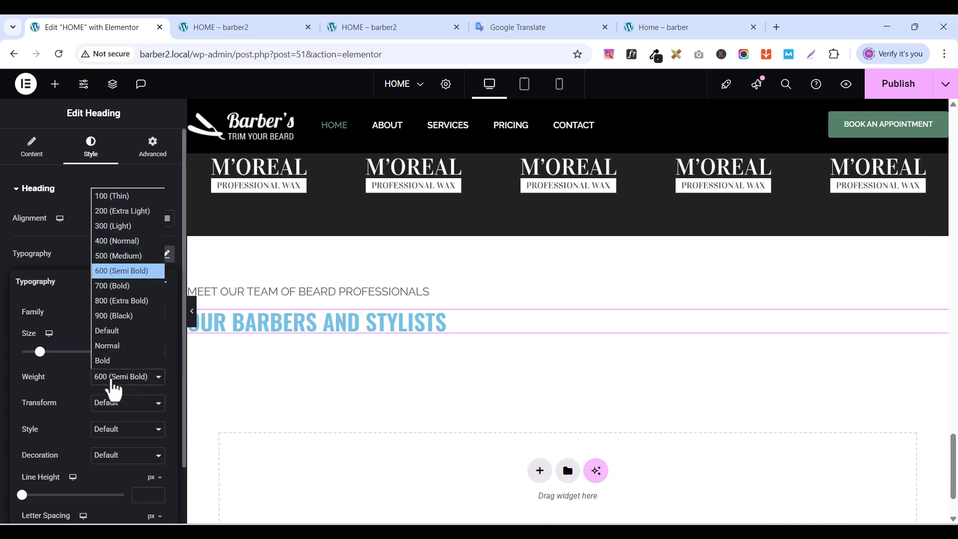
click(127, 283)
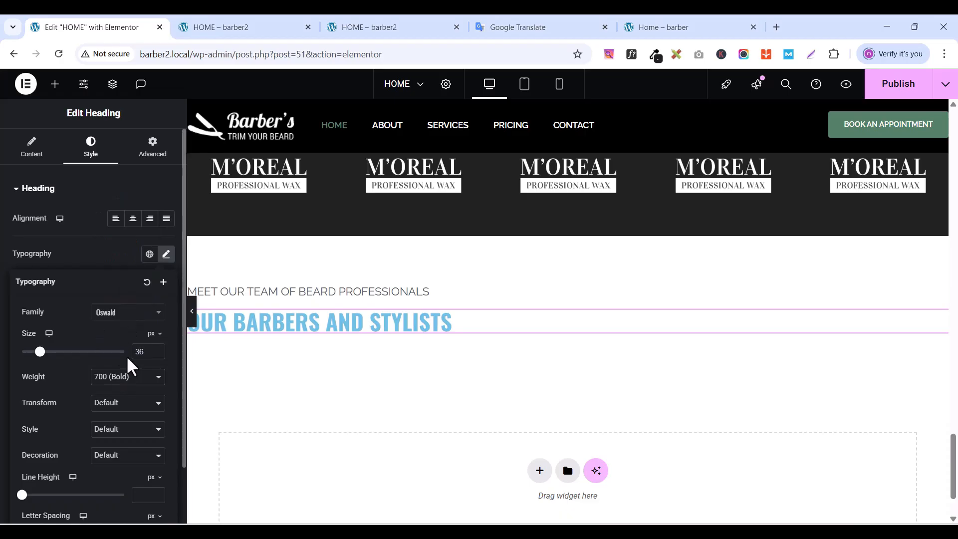
click(129, 254)
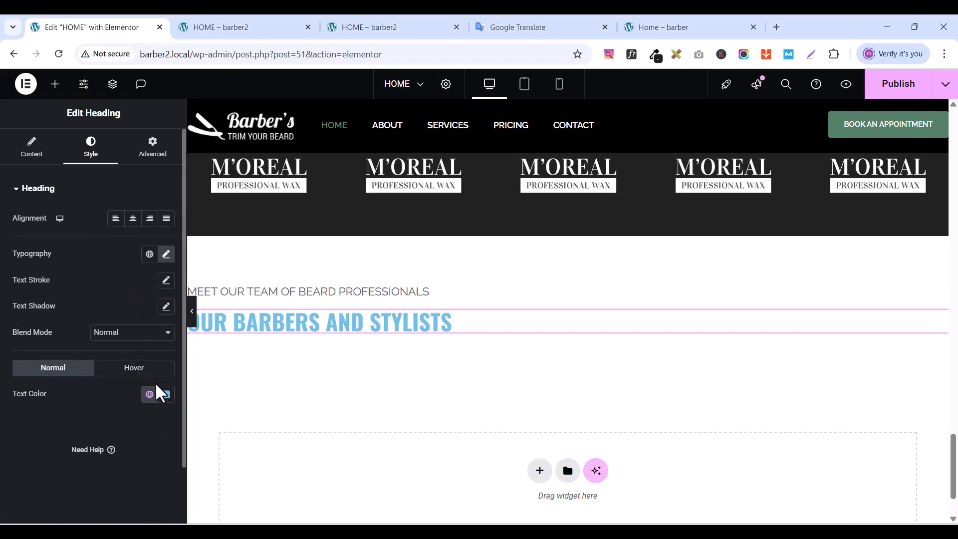
- Change the OUR BARBERS AND STYLISTS heading's text color to black, #000000
click(166, 394)
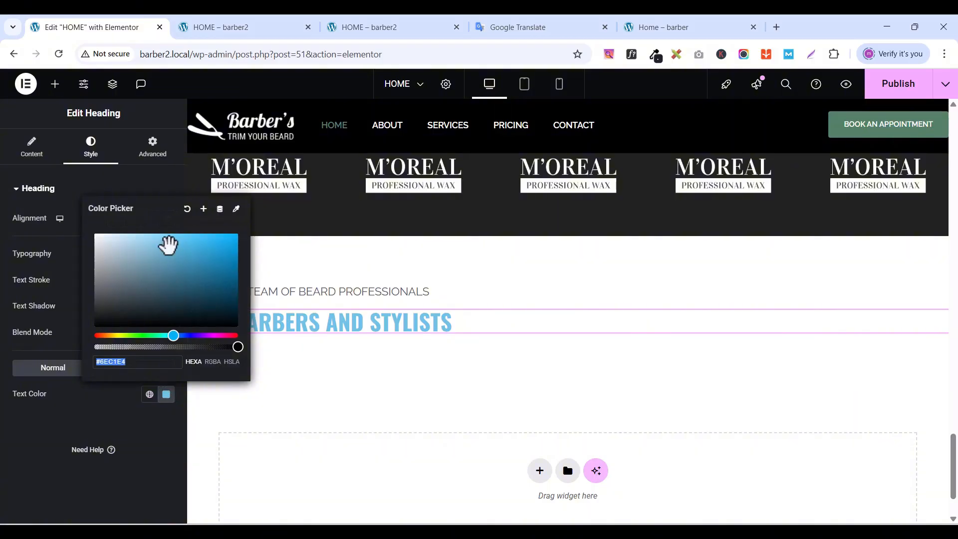
drag(170, 243, 65, 331)
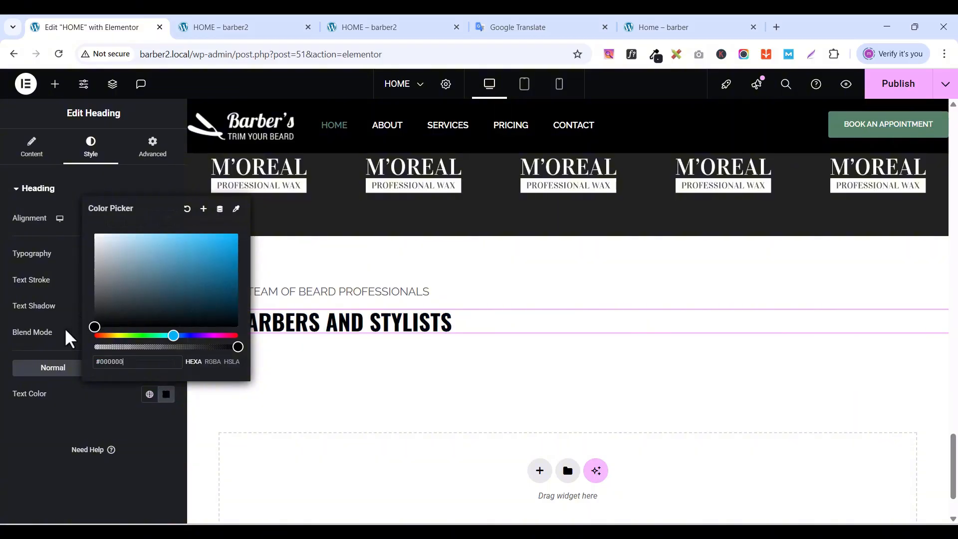
click(71, 402)
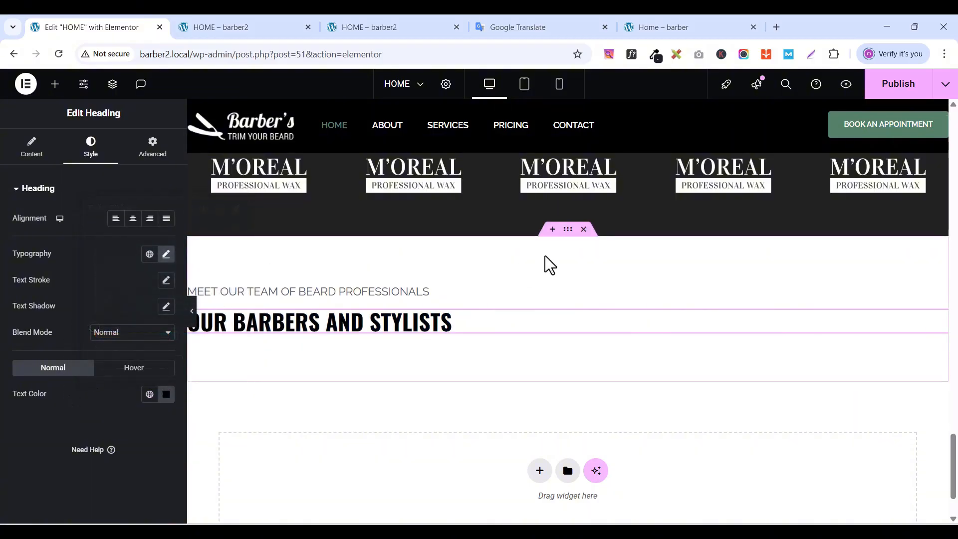
- Center the items of the container holding the two team headings, for both justify content and align items
click(568, 230)
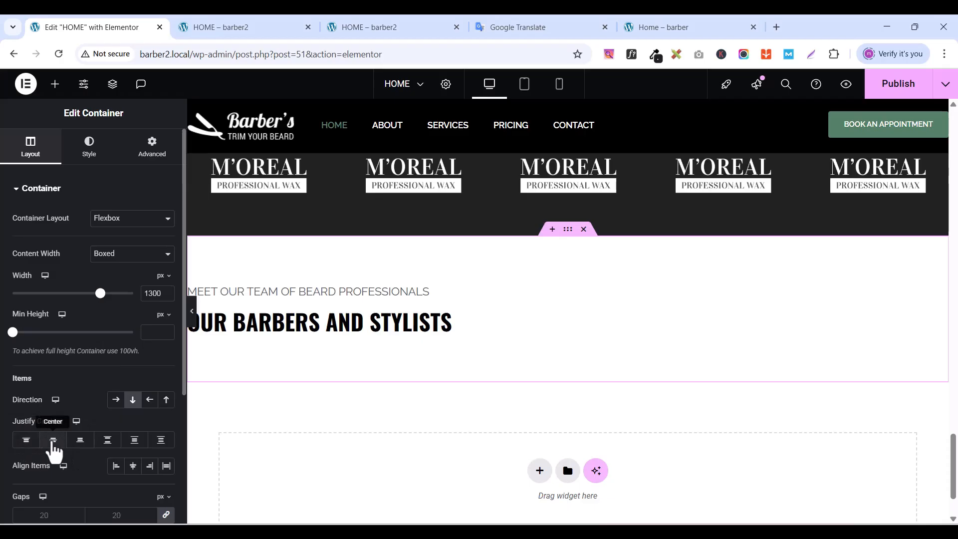
click(52, 440)
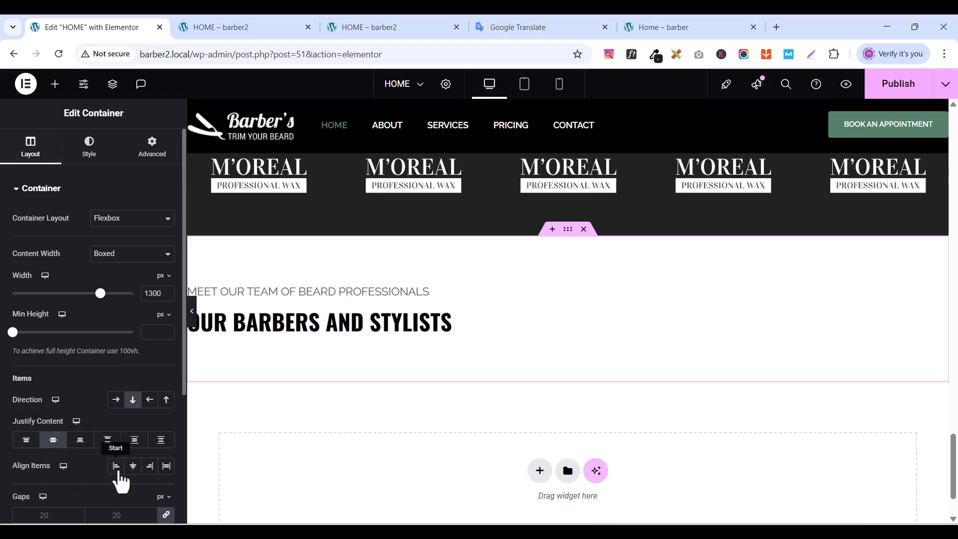
click(132, 466)
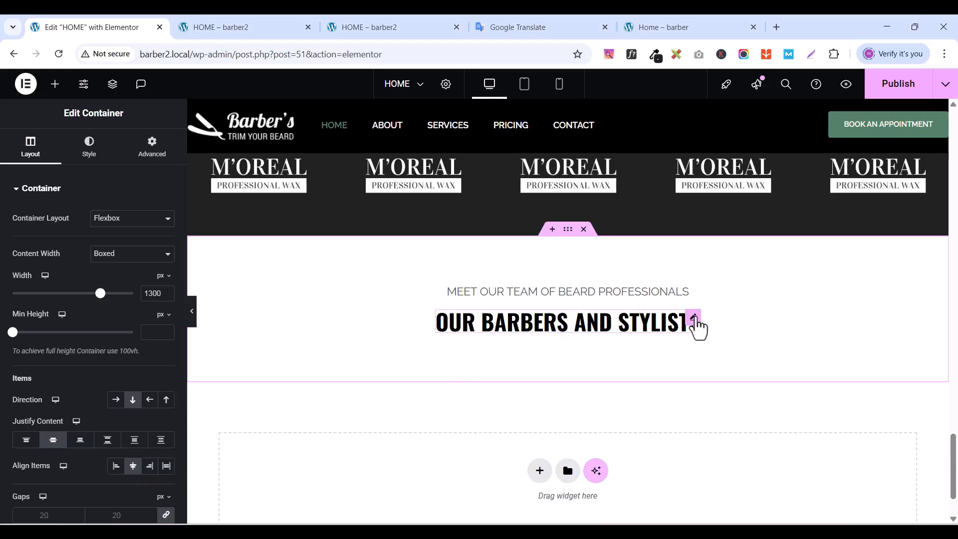
- Unlink the OUR BARBERS AND STYLISTS heading's margins, set only the top margin to -15 px, and publish the page
click(694, 318)
click(152, 151)
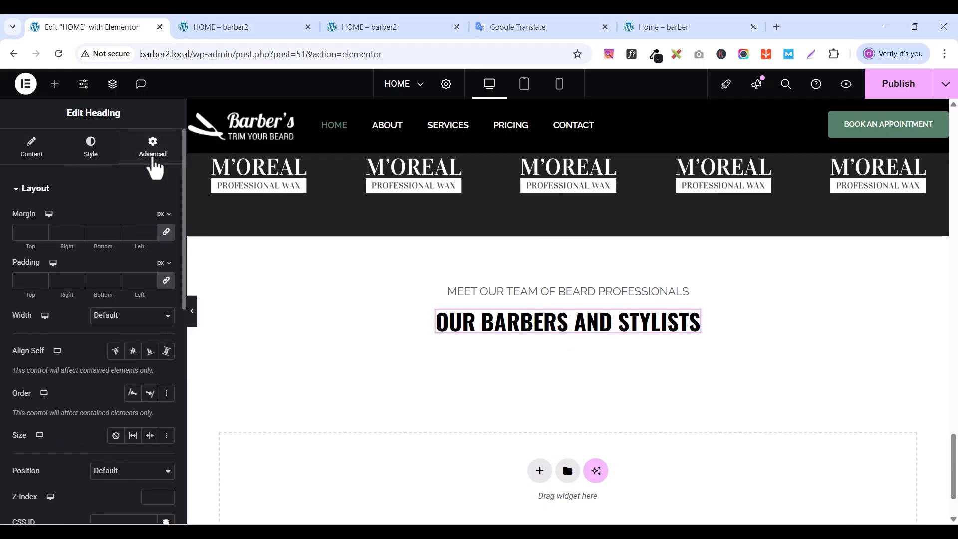
click(166, 233)
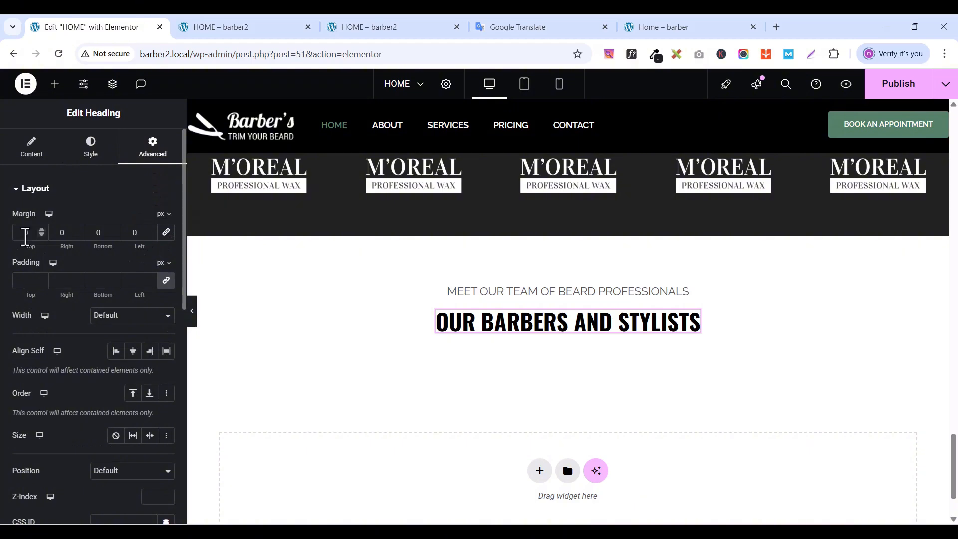
click(42, 230)
click(42, 235)
click(42, 235)
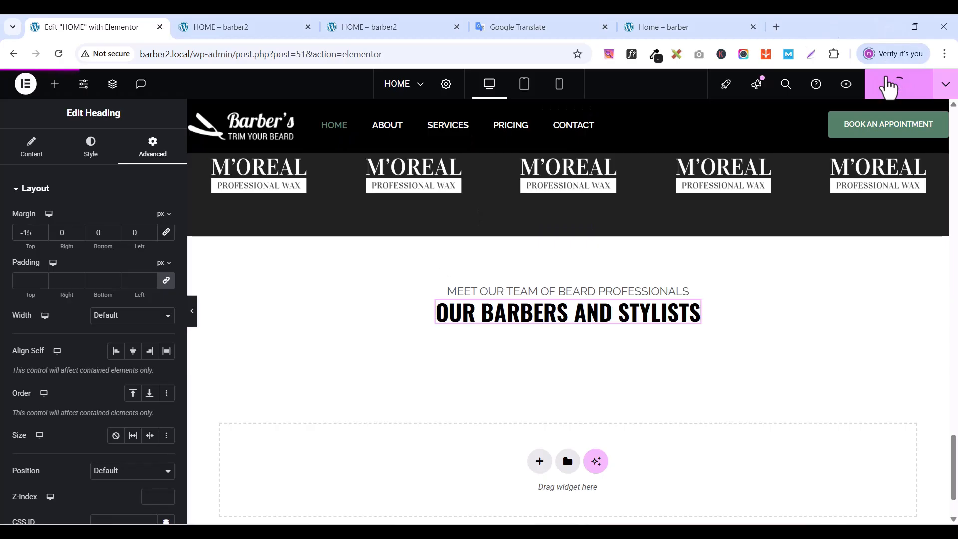
click(889, 88)
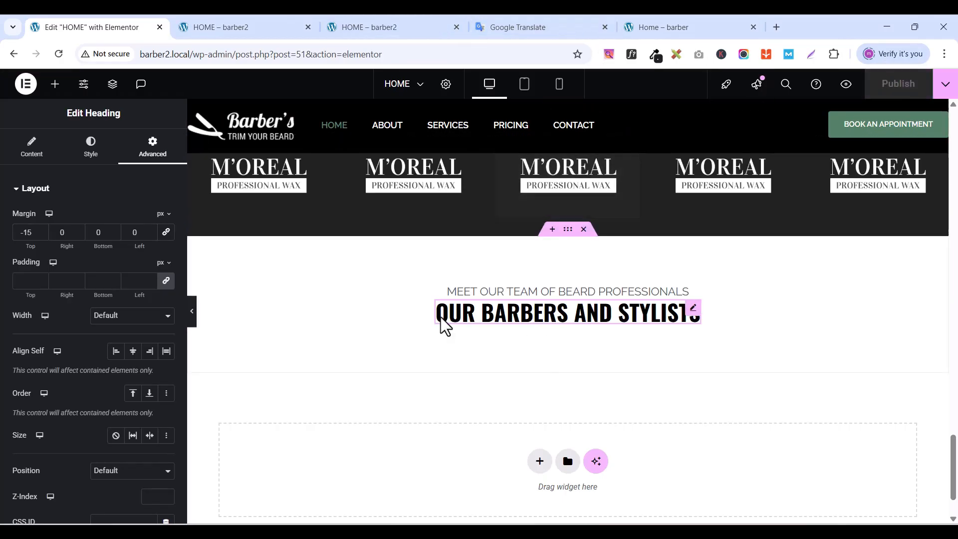
- Add a container directly below the OUR BARBERS AND STYLISTS heading and set its padding to 0 on all sides
click(55, 84)
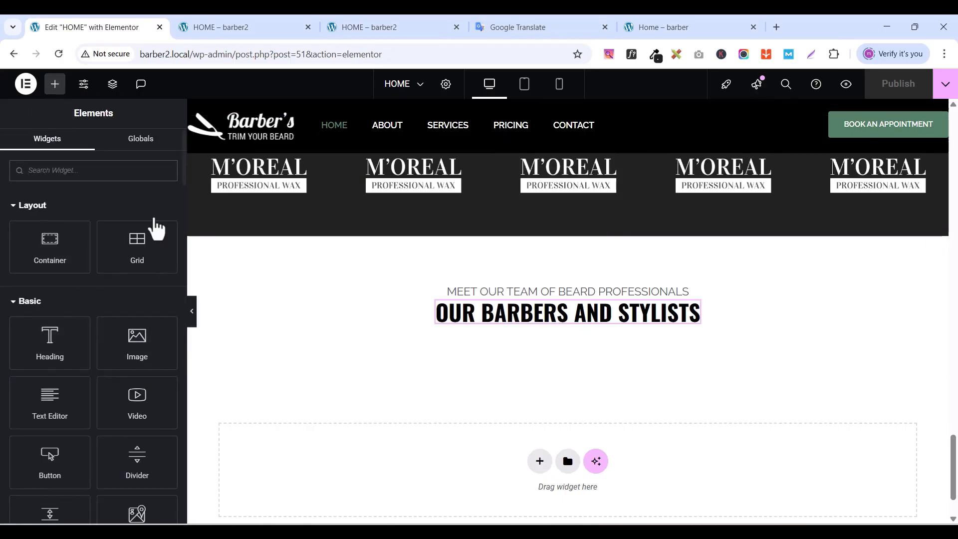
drag(50, 252, 561, 329)
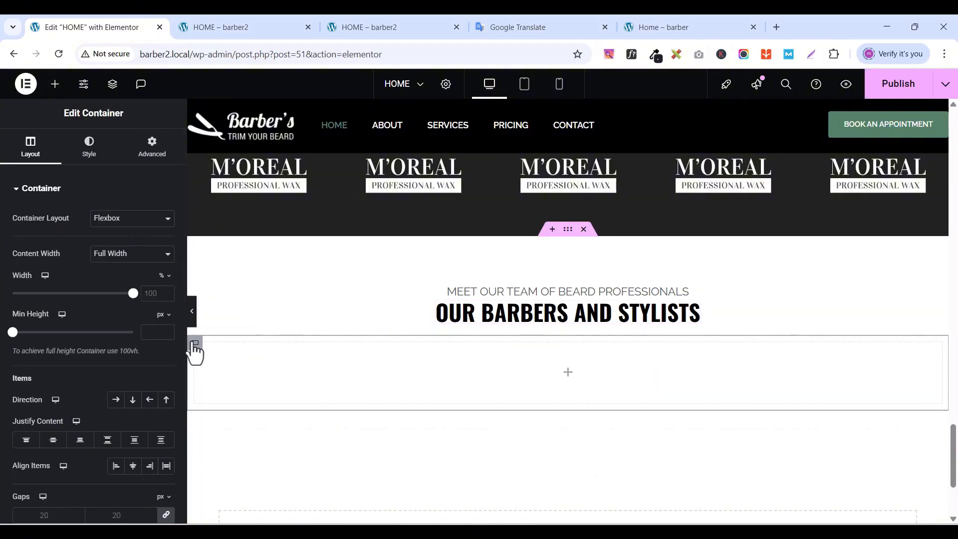
click(152, 147)
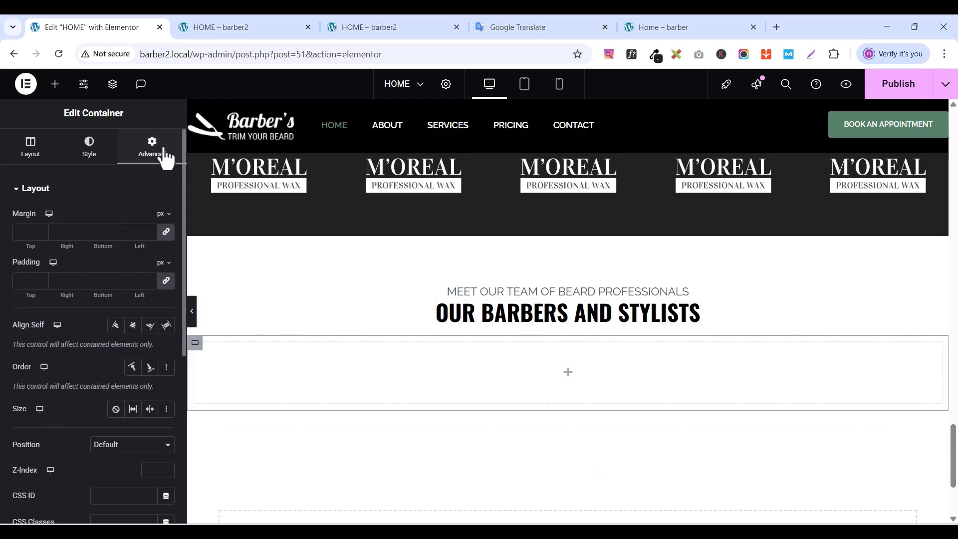
click(166, 280)
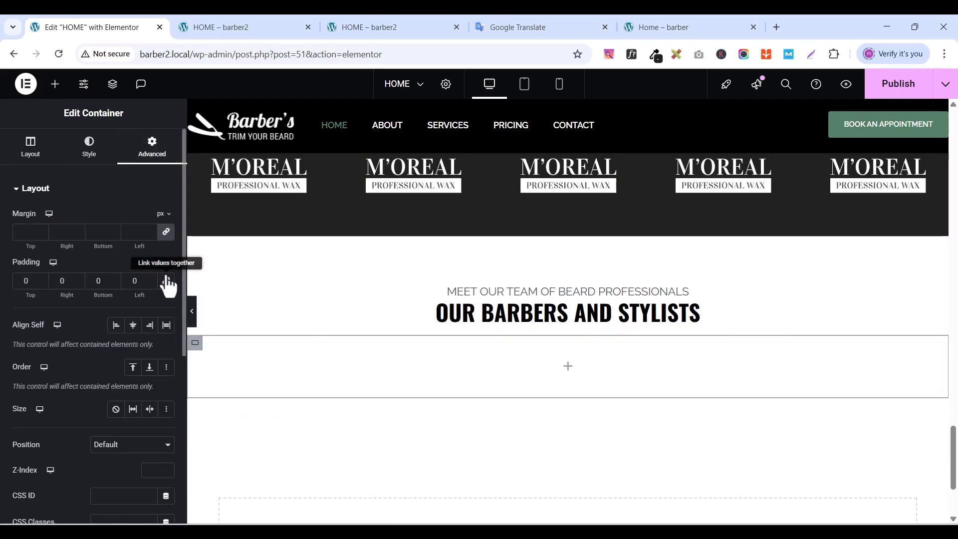
- Add a Grid inside the new empty container below the headings and set its padding to 0 on all sides
click(685, 22)
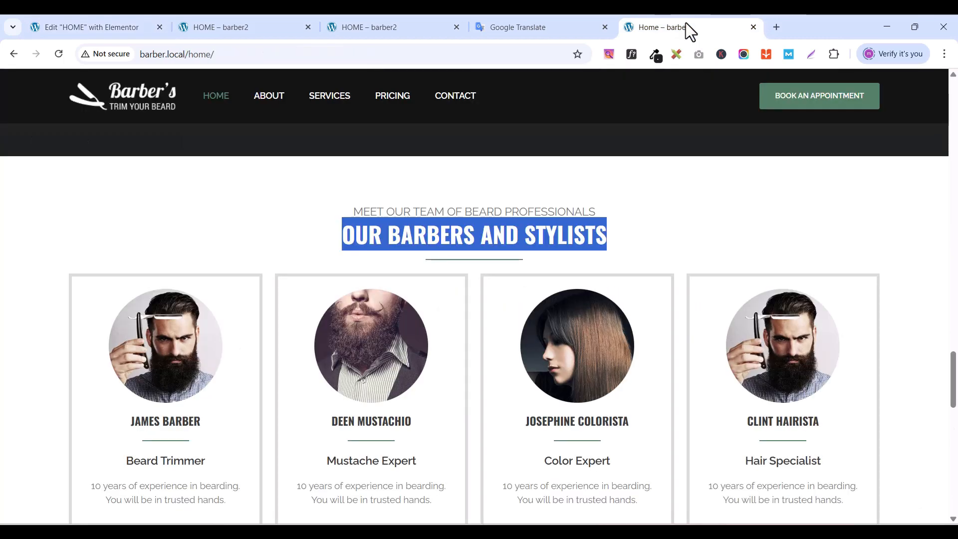
click(62, 32)
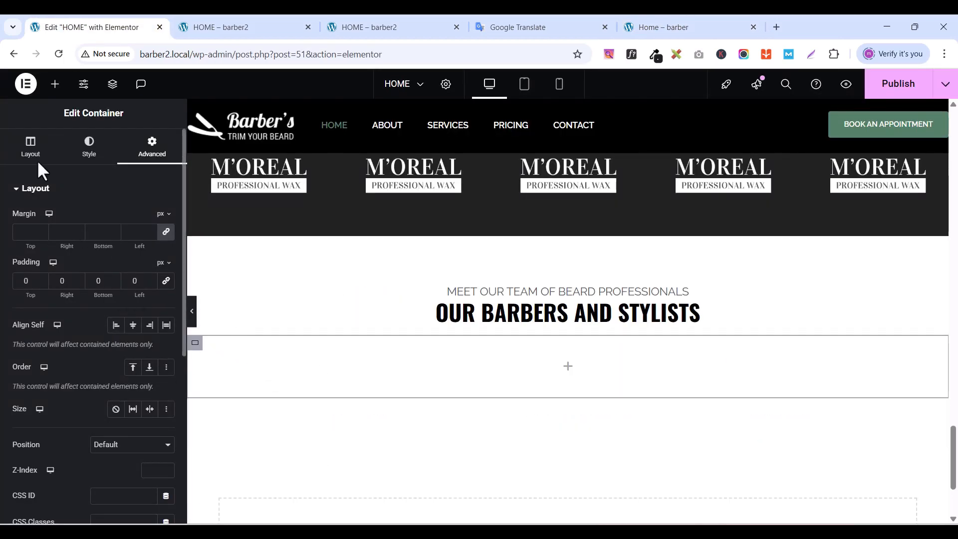
click(38, 155)
click(55, 84)
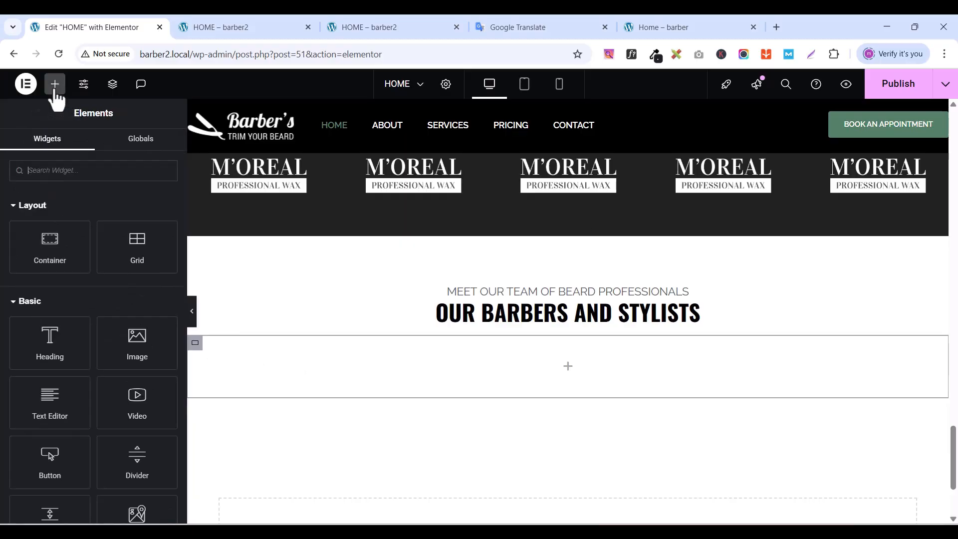
text(gri)
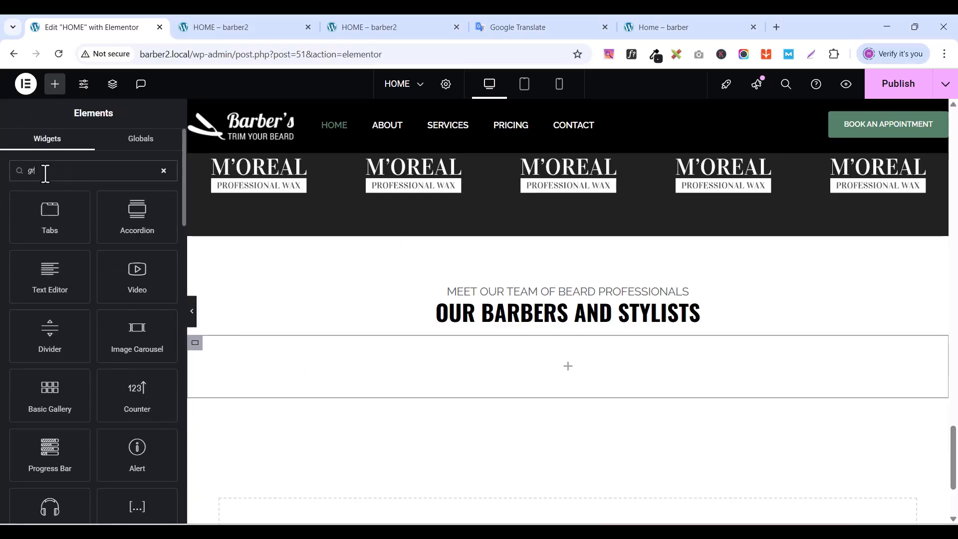
text(d)
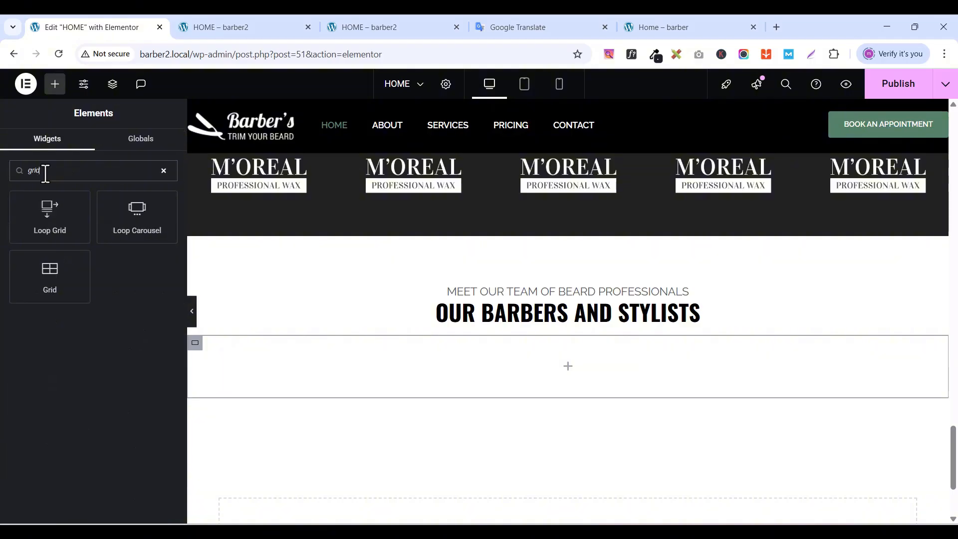
drag(46, 272, 407, 361)
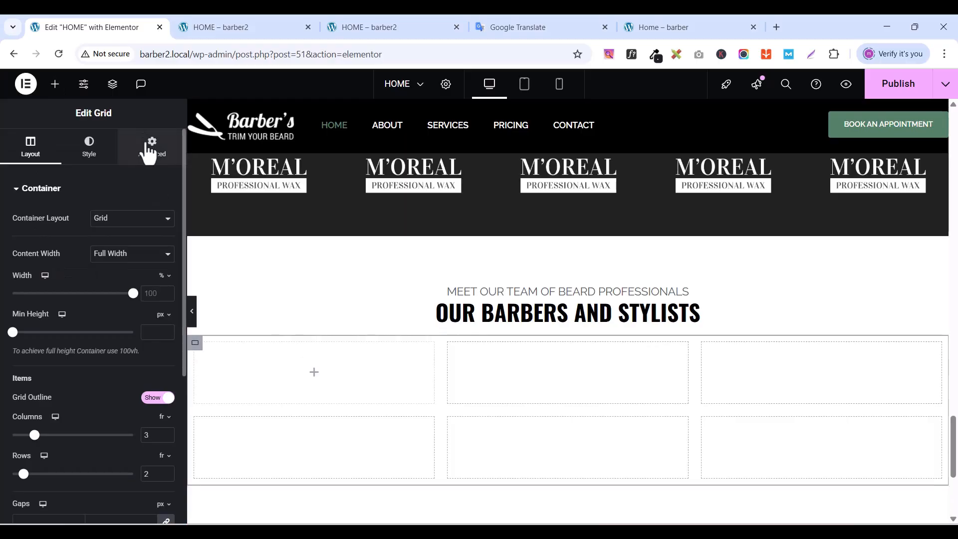
click(151, 147)
click(166, 281)
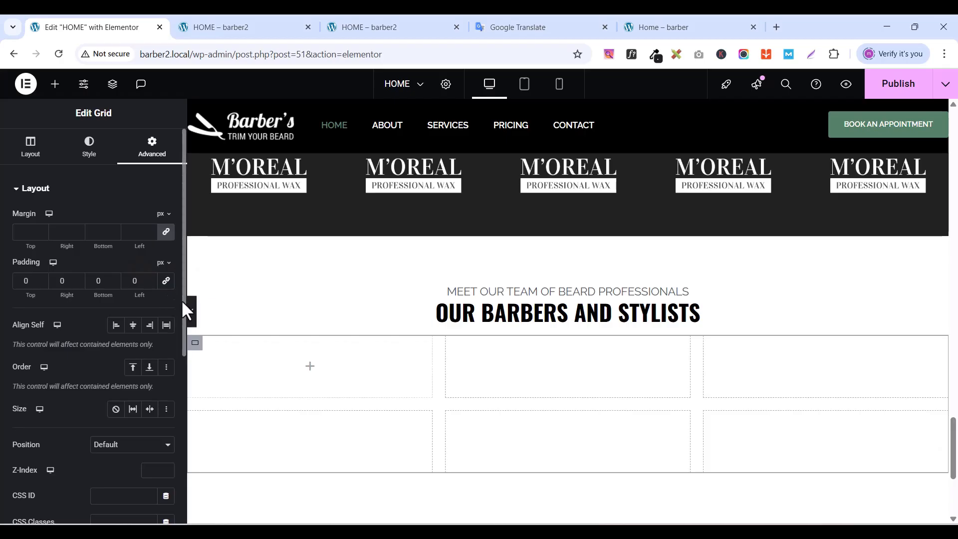
- Check the team card layout on the reference barber site and set the grid to 4 columns
click(699, 29)
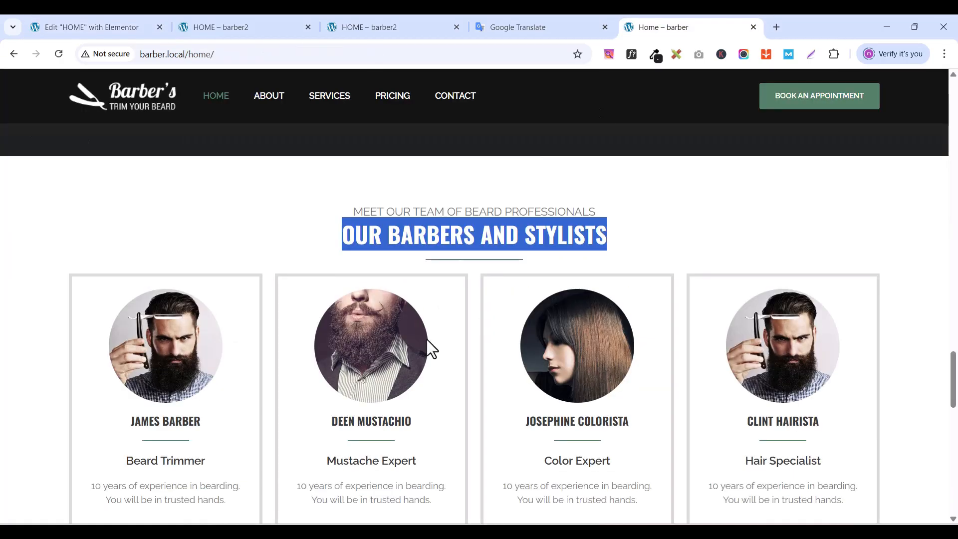
scroll(413, 392, down, 4)
scroll(412, 389, up, 6)
scroll(329, 426, down, 1)
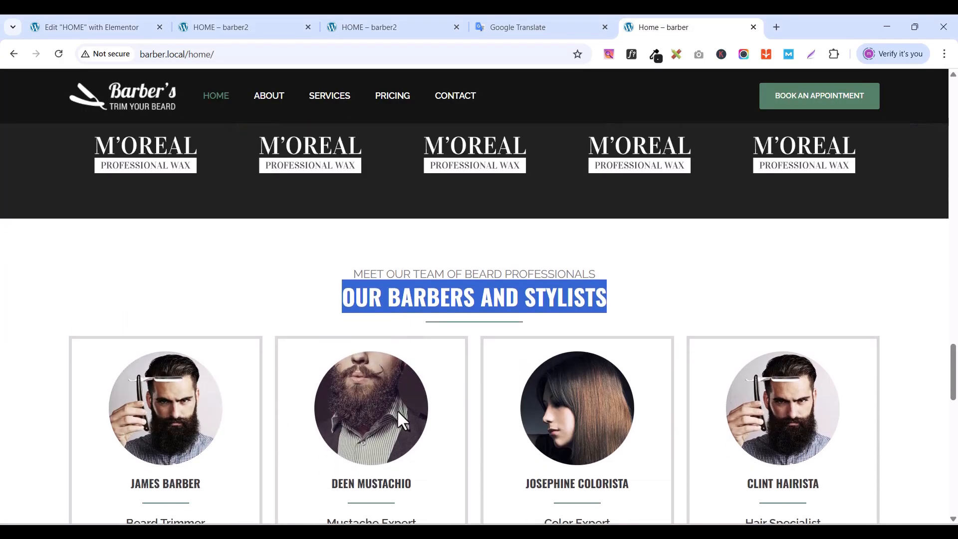
scroll(445, 357, down, 1)
click(69, 27)
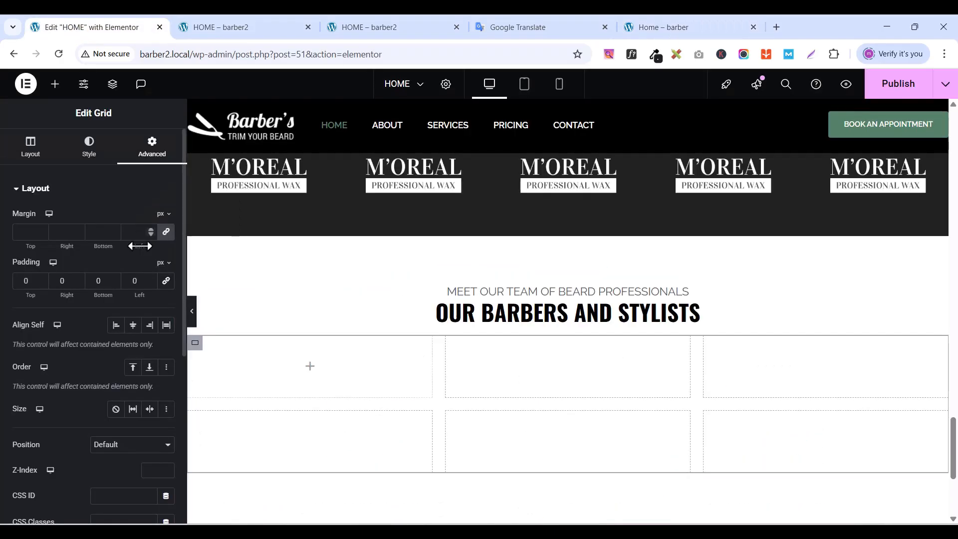
click(21, 150)
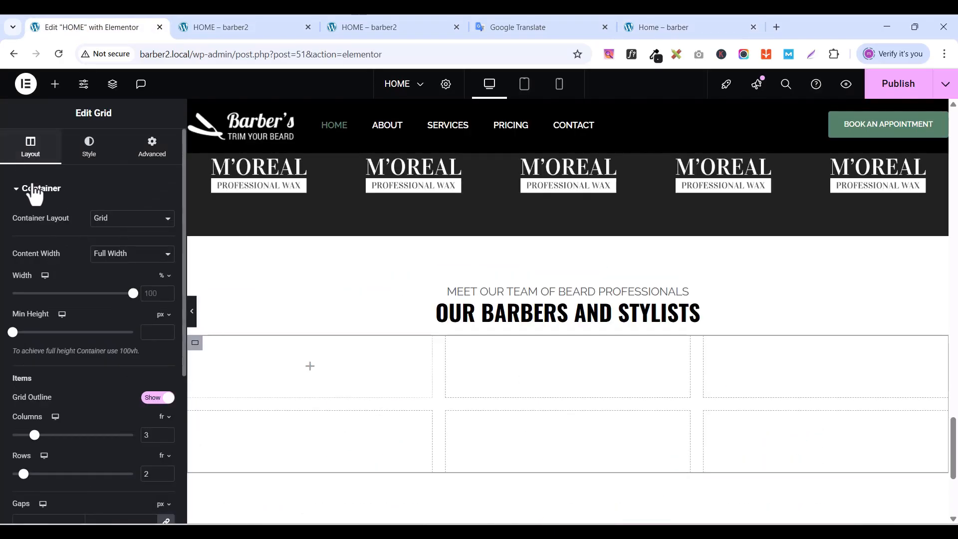
scroll(75, 280, down, 3)
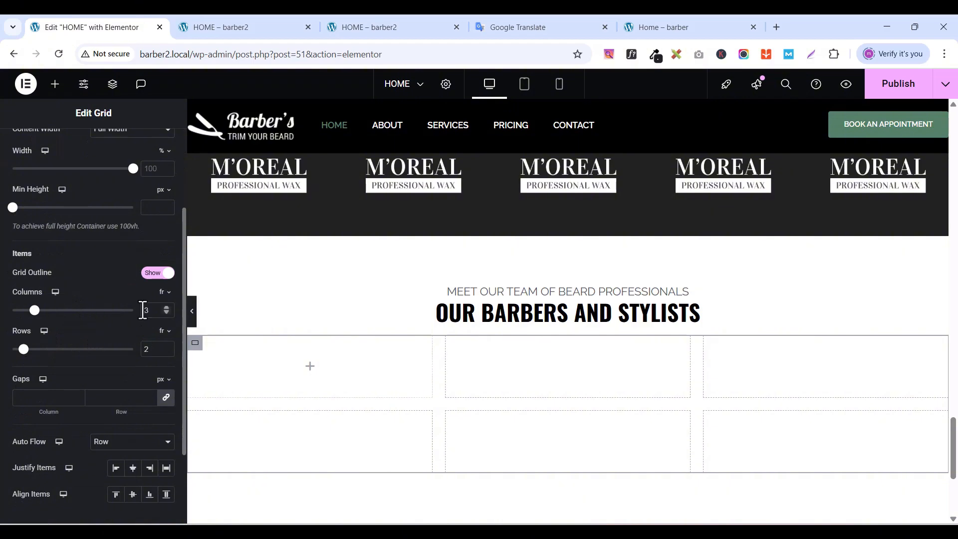
text(4)
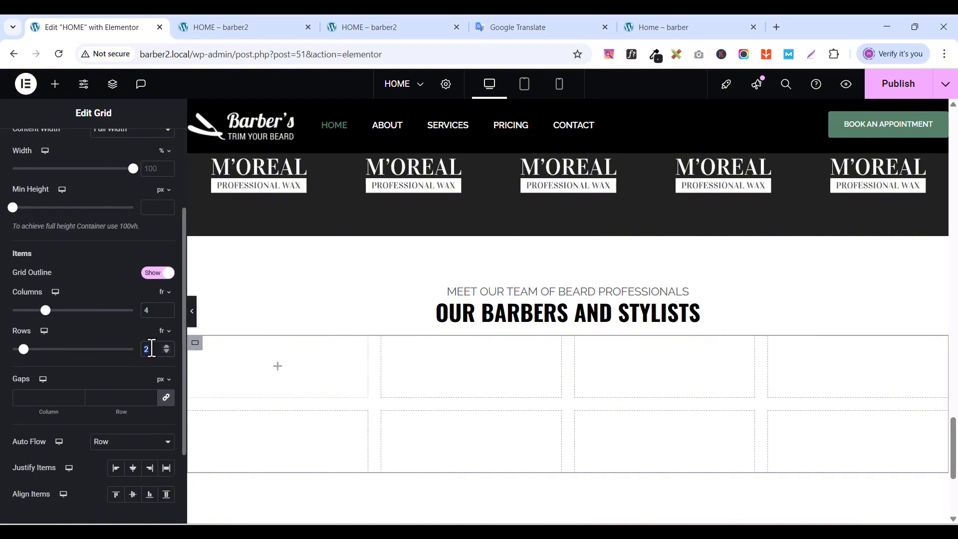
- Set the team grid to 1 row and publish the page
text(1)
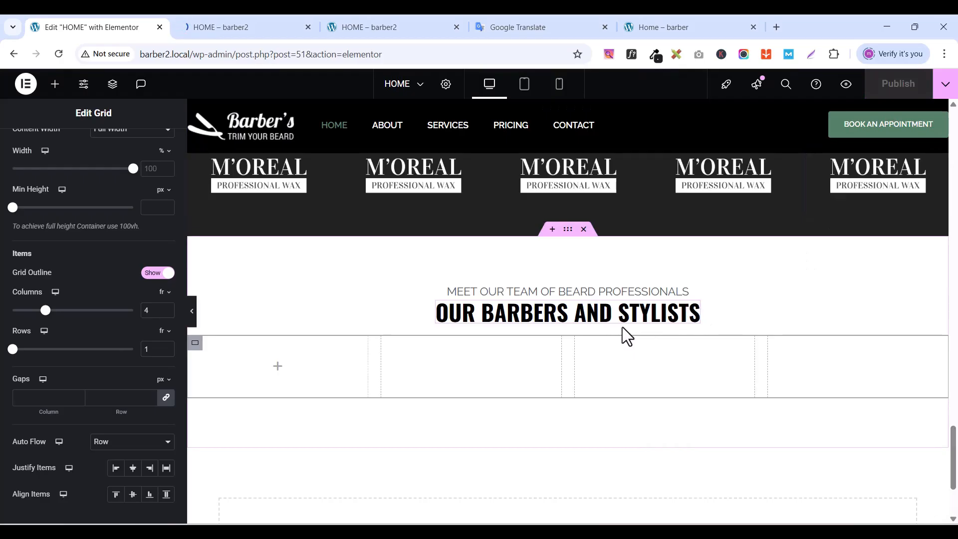
- Copy the divider below the OUR STORY heading
scroll(642, 256, up, 5)
scroll(643, 258, up, 15)
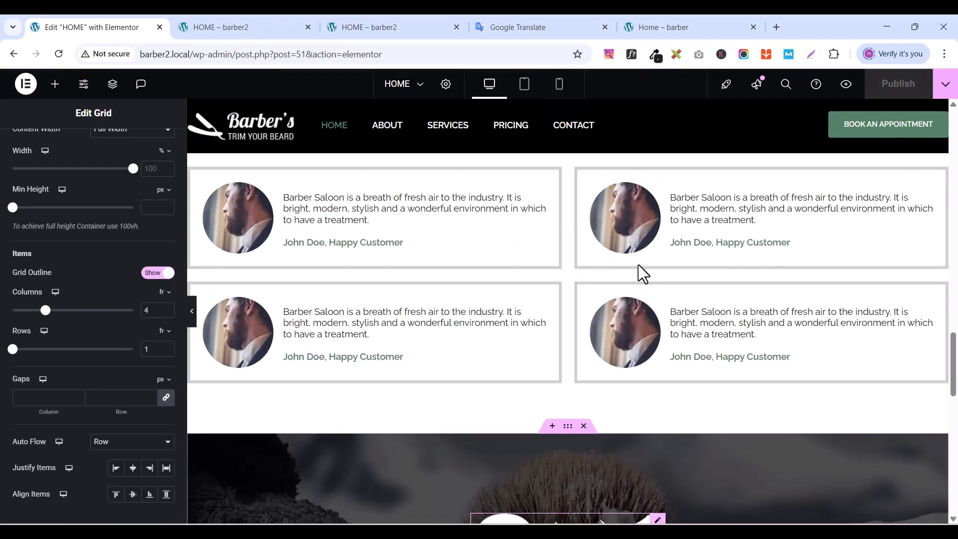
scroll(624, 296, up, 5)
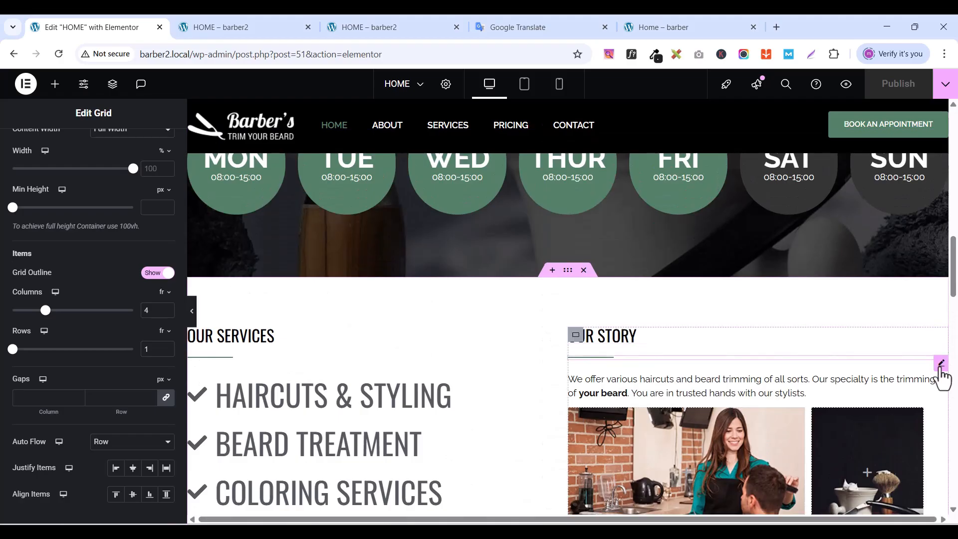
click(941, 364)
right_click(940, 375)
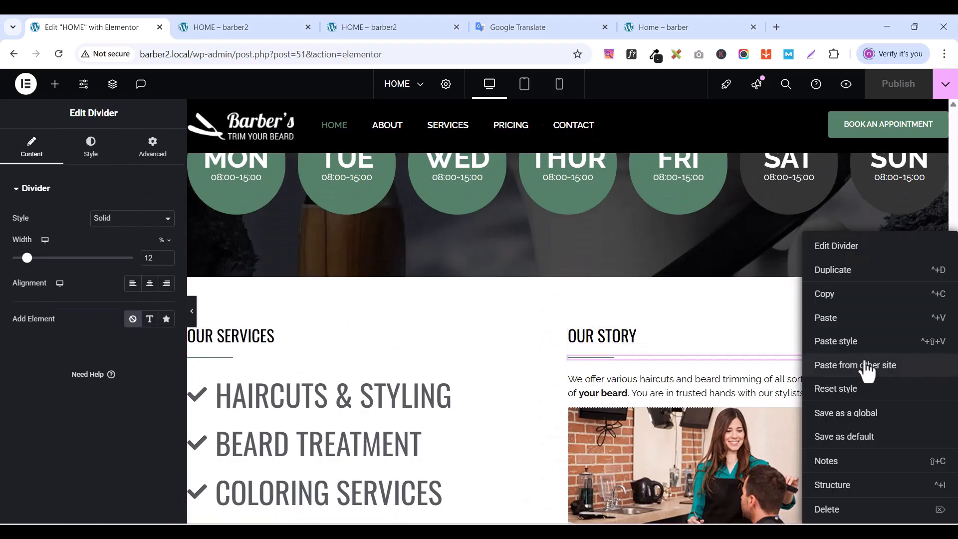
click(837, 295)
- Paste the copied divider directly below the OUR BARBERS AND STYLISTS heading and center it
scroll(618, 401, down, 20)
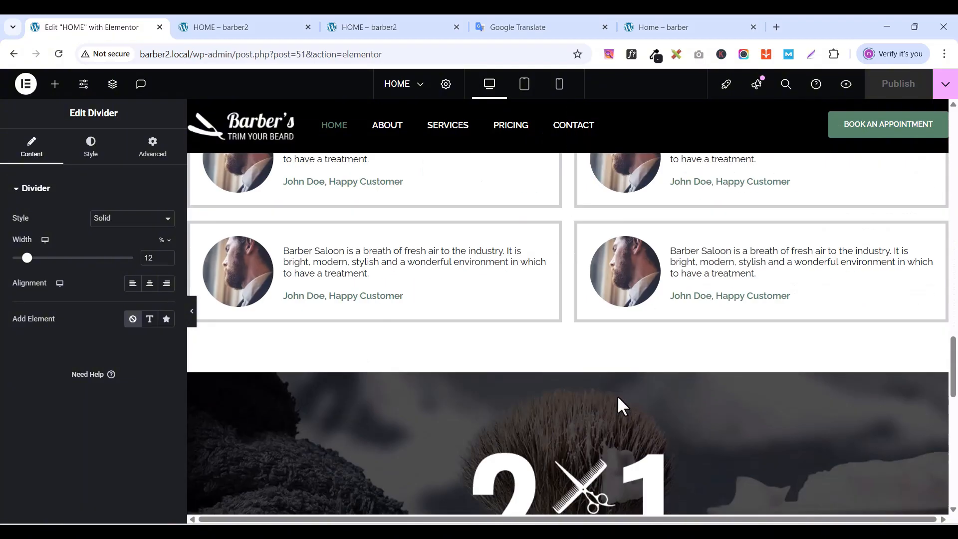
scroll(618, 397, down, 8)
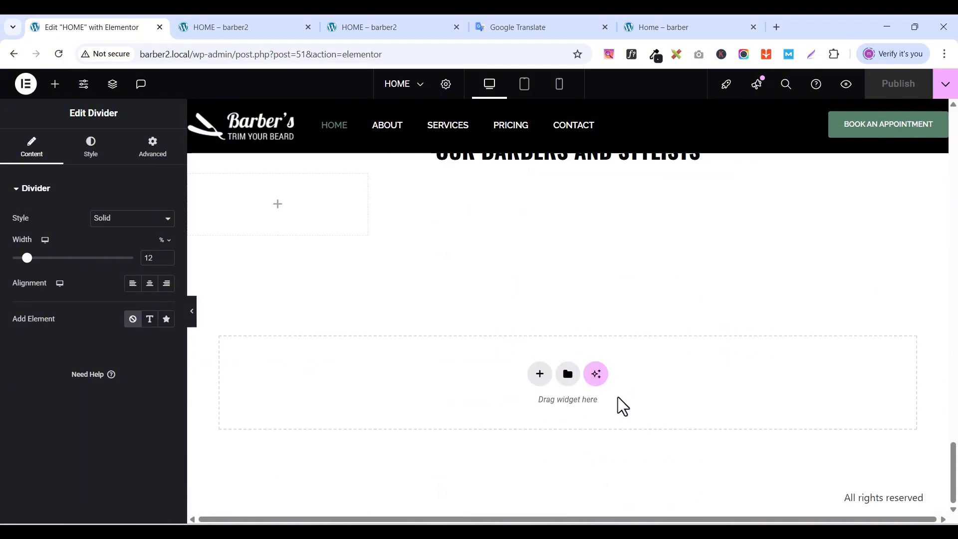
scroll(618, 397, up, 2)
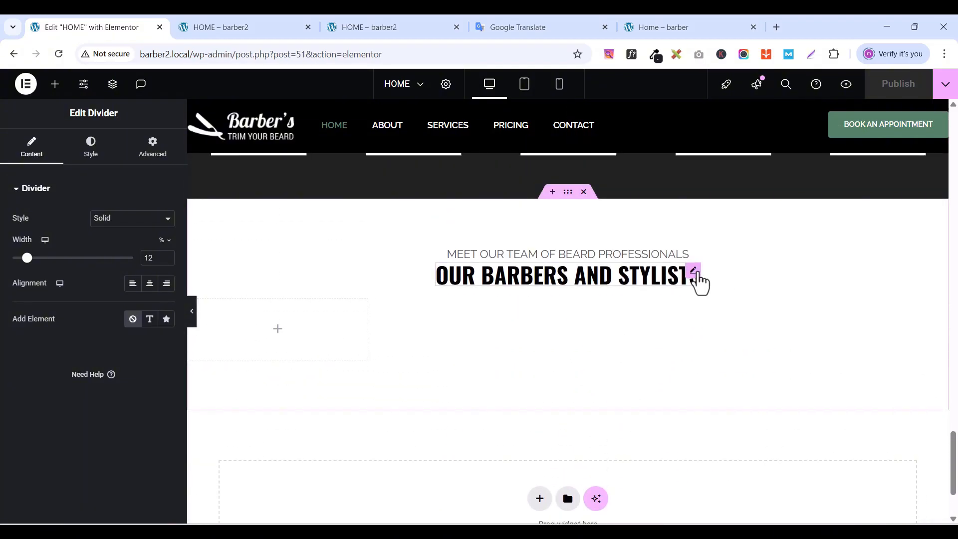
click(697, 275)
right_click(698, 279)
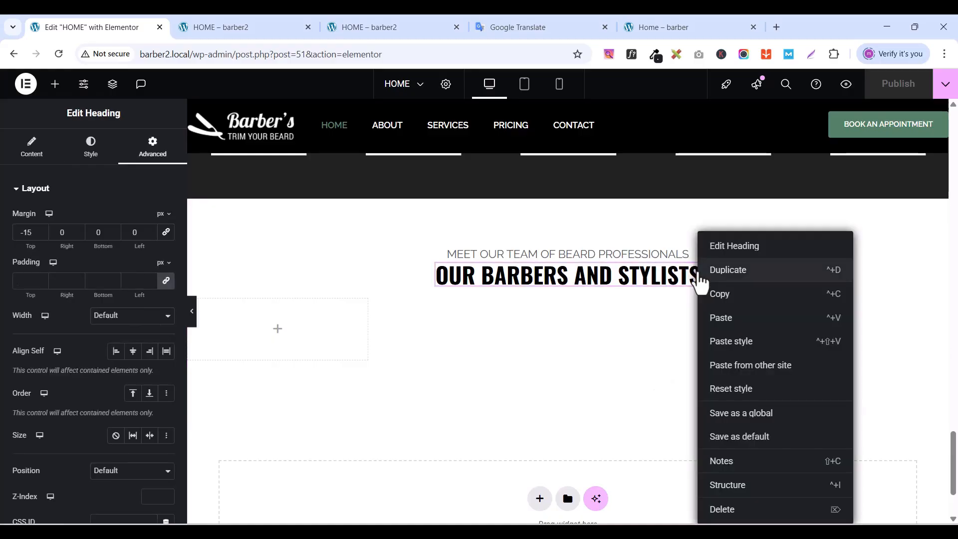
click(738, 318)
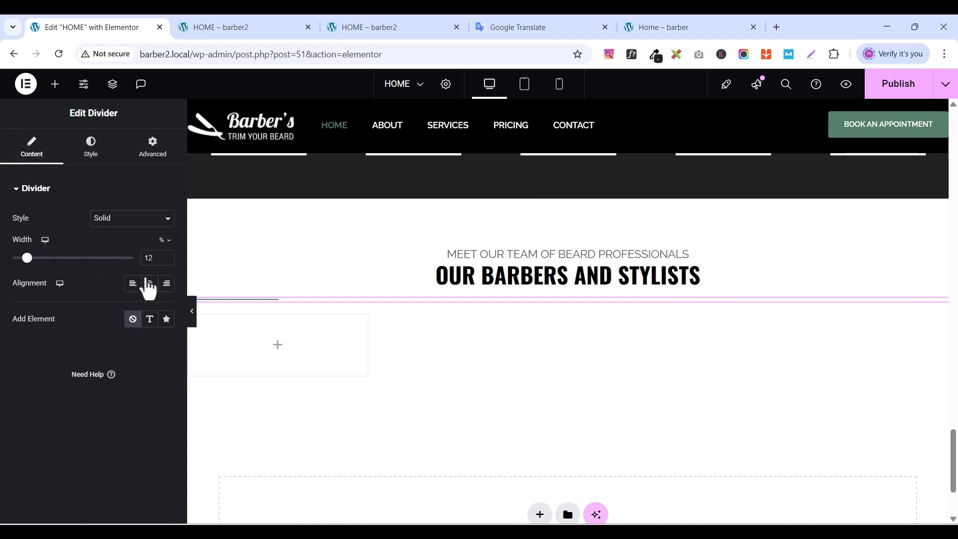
click(149, 285)
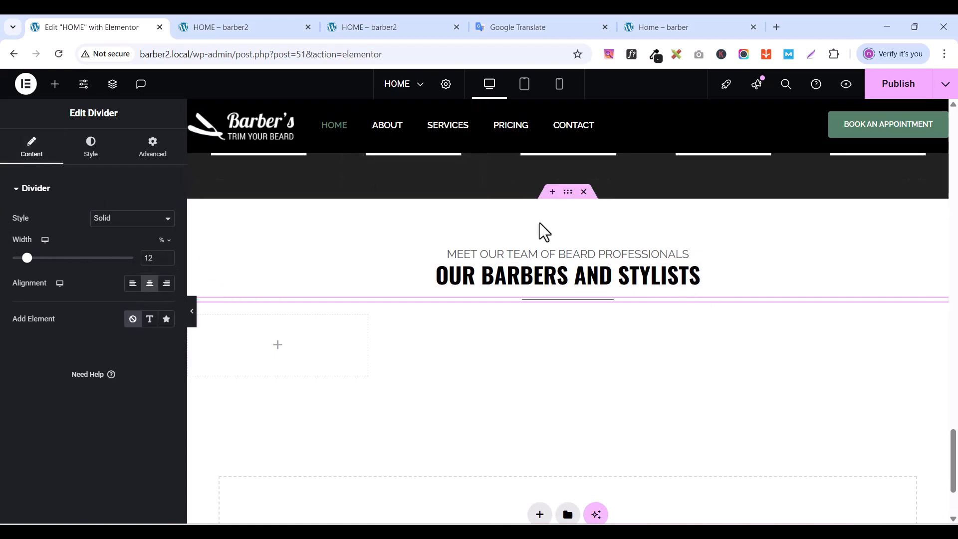
- Add a container in the first cell of the team grid, set its padding to 20 px on all sides, and publish the page
click(197, 322)
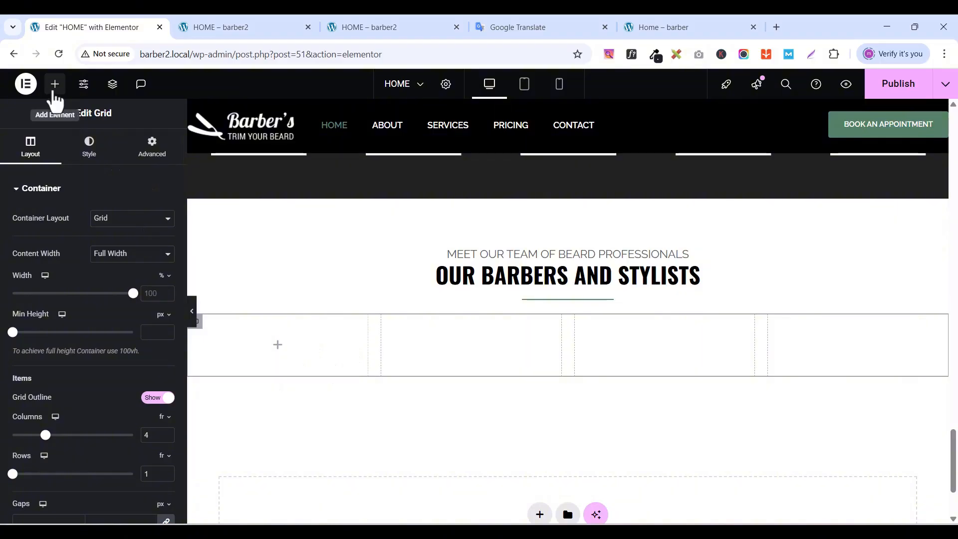
click(55, 84)
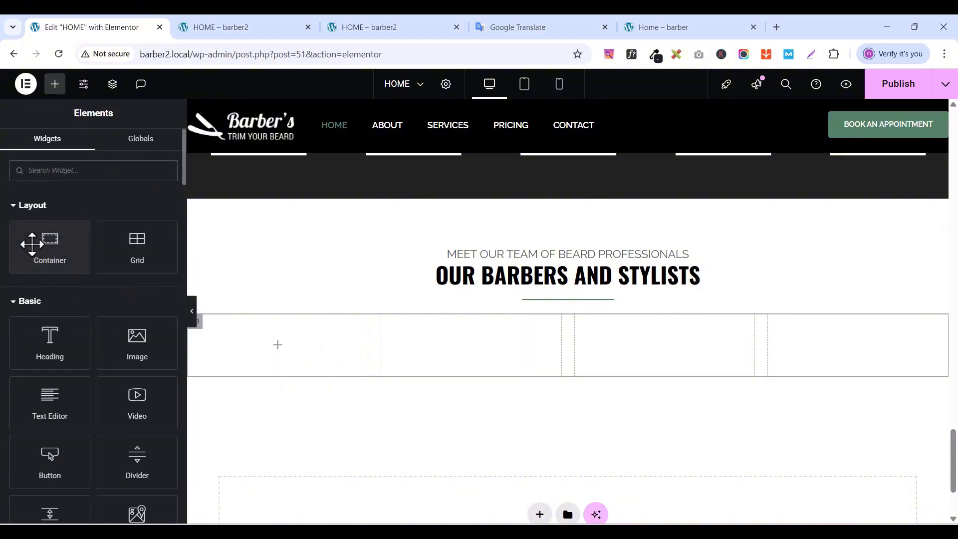
drag(36, 244, 270, 340)
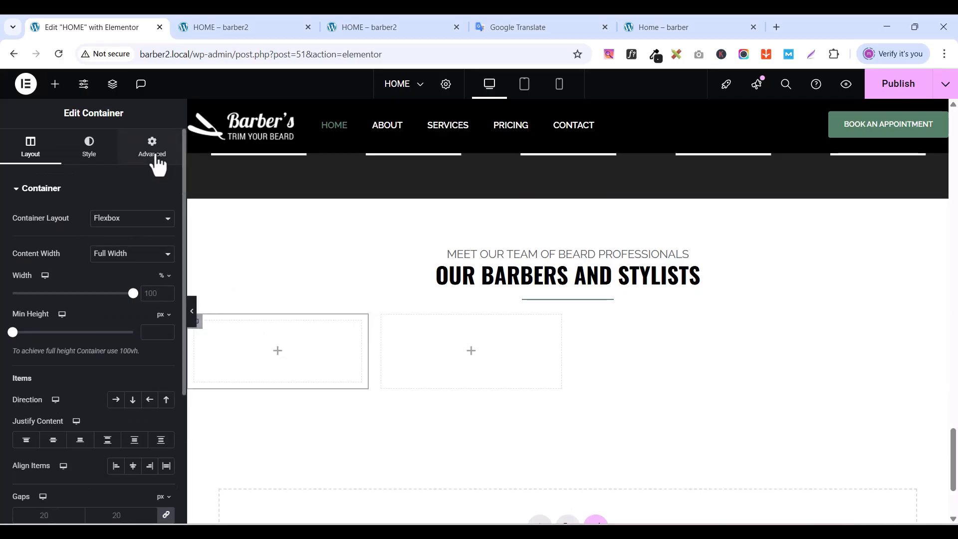
click(155, 157)
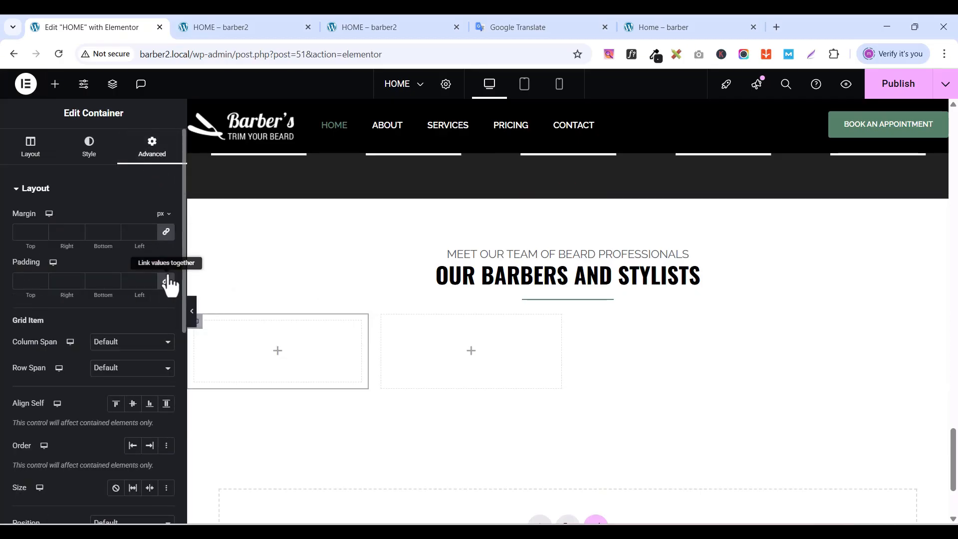
click(28, 282)
text(0)
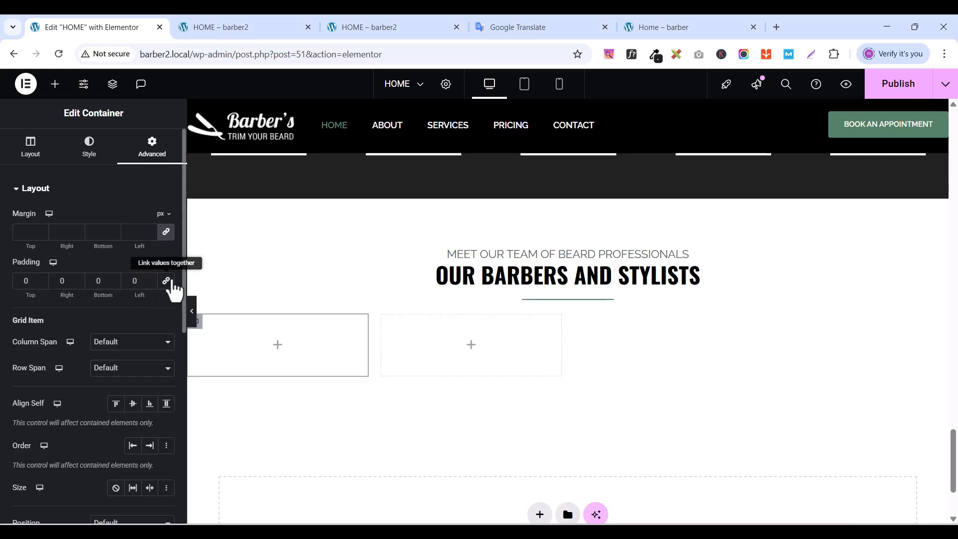
click(167, 283)
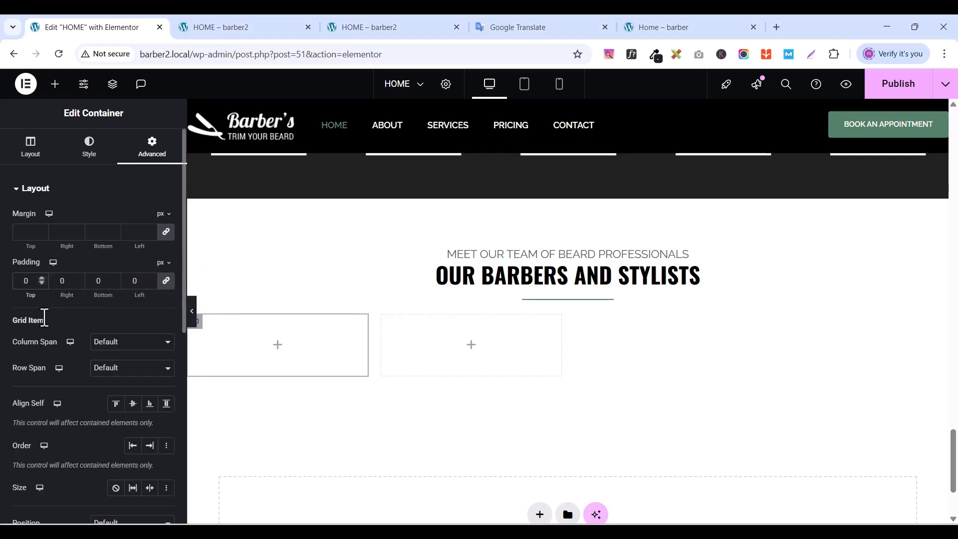
text(2)
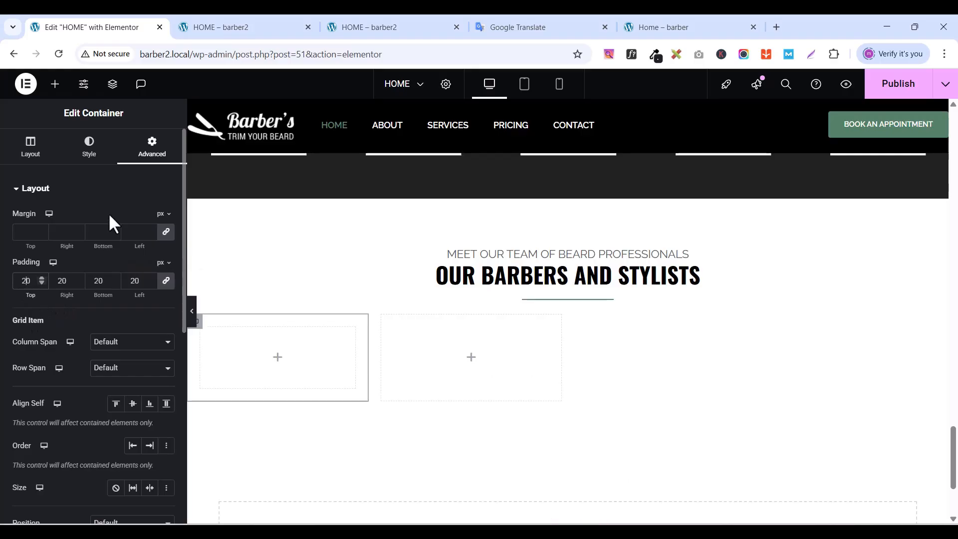
click(894, 85)
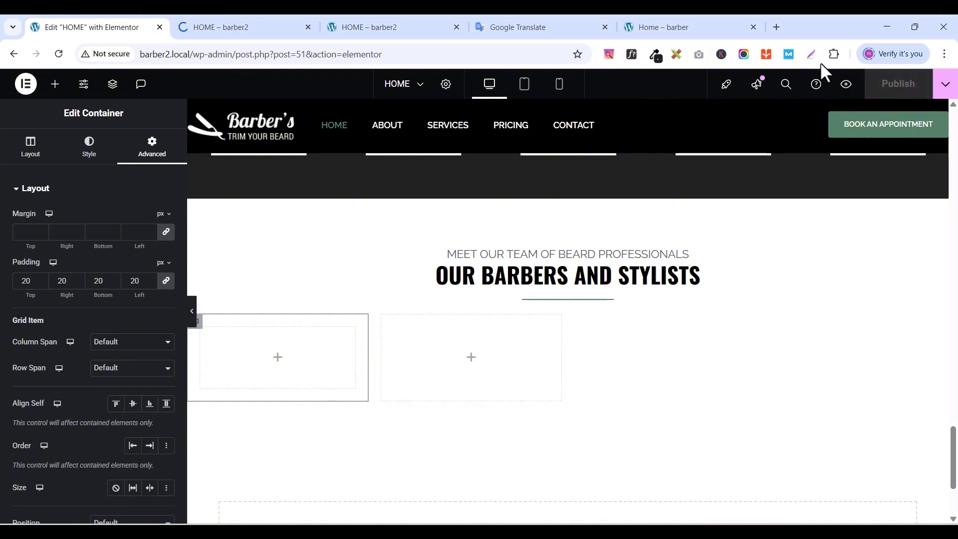
- Following the reference team card, add an Image with barber-gallery-7.jpg inside the first grid cell's container and set its resolution to Full
click(656, 18)
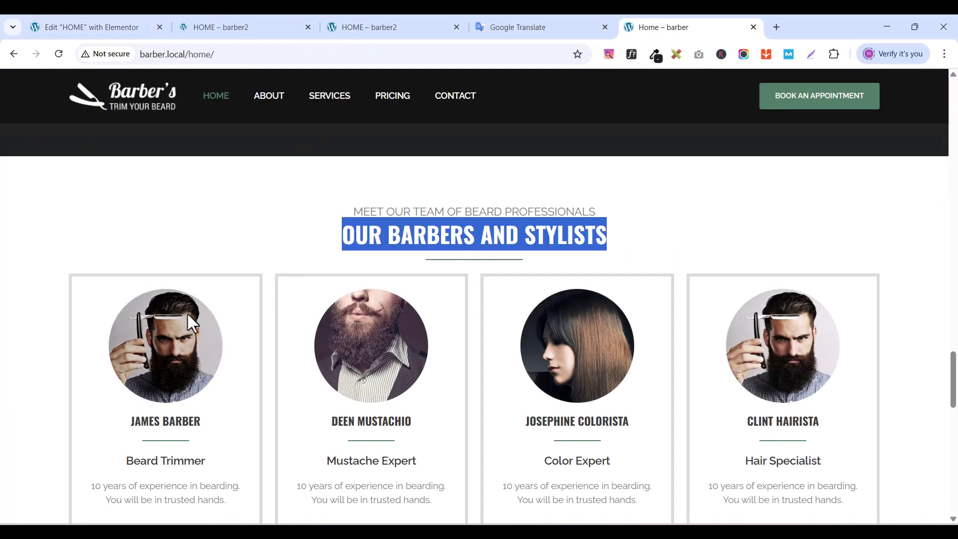
click(97, 26)
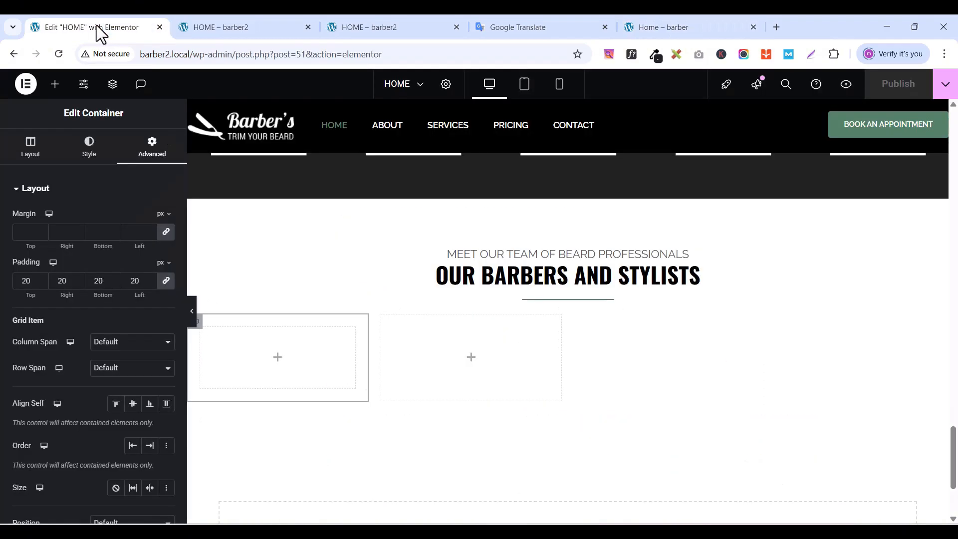
click(53, 84)
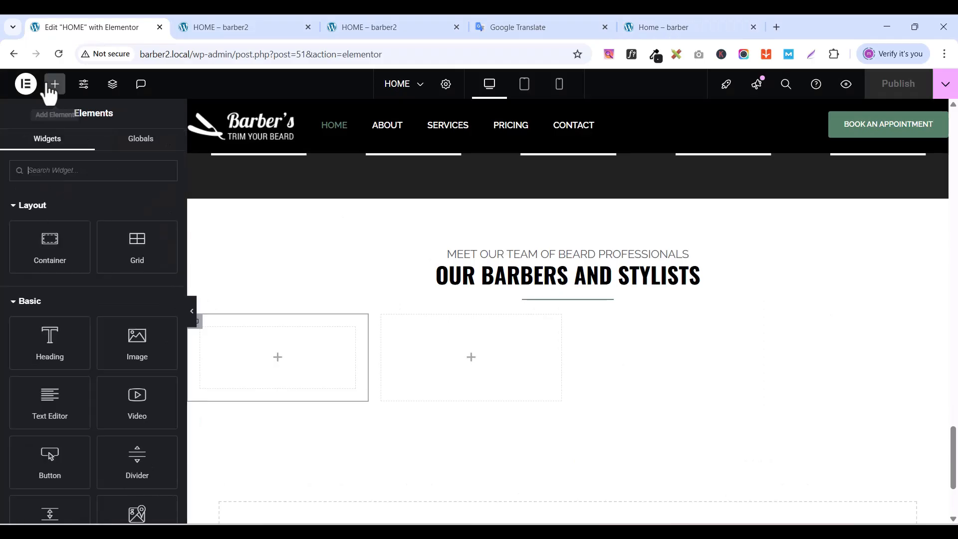
text(ima)
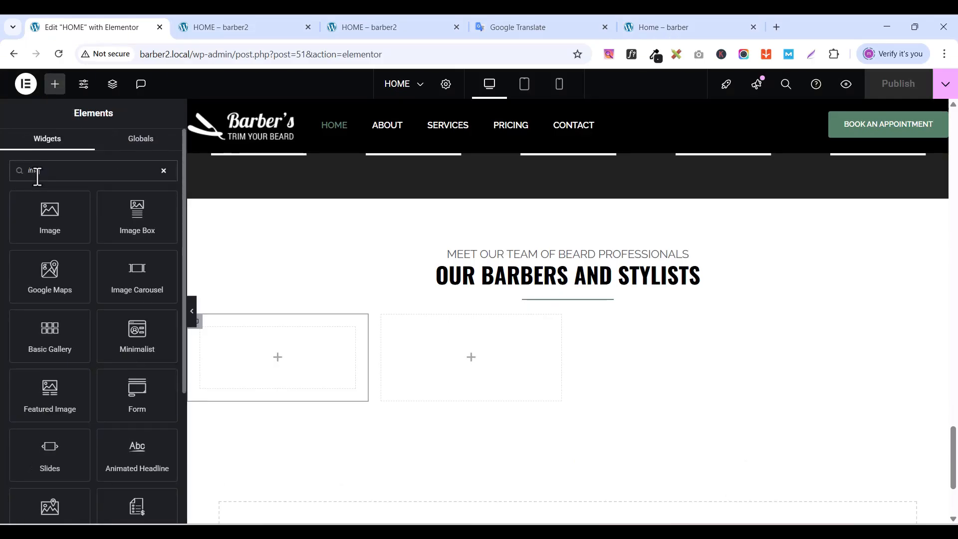
drag(49, 204, 261, 338)
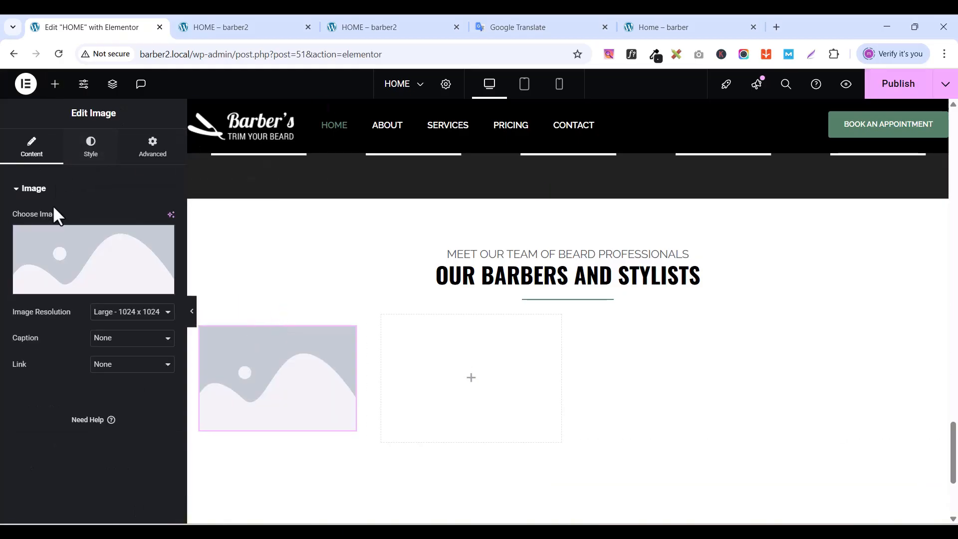
click(75, 289)
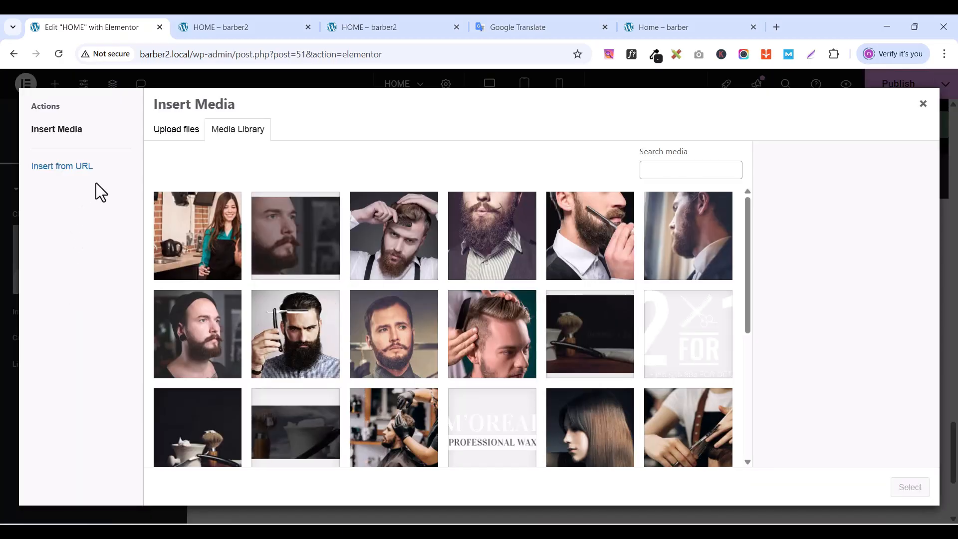
click(297, 325)
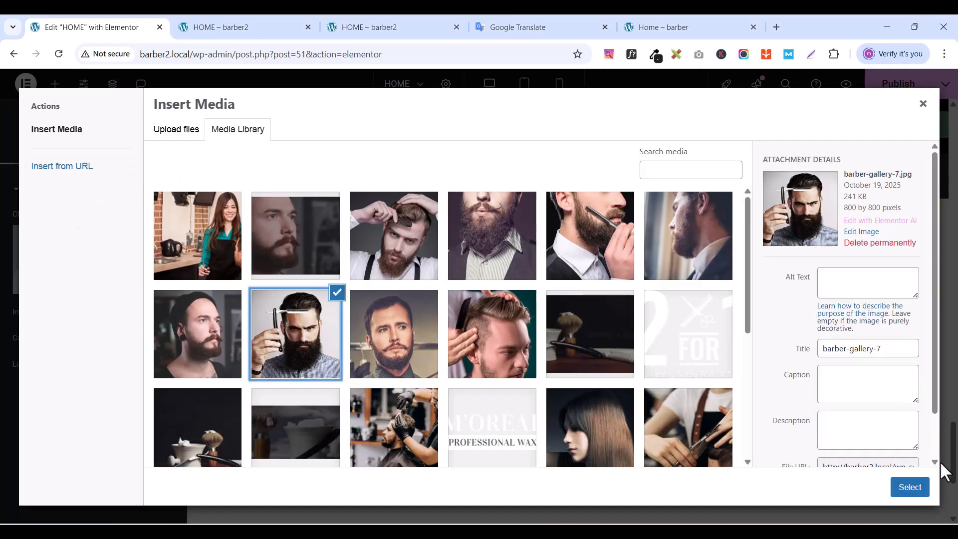
click(910, 487)
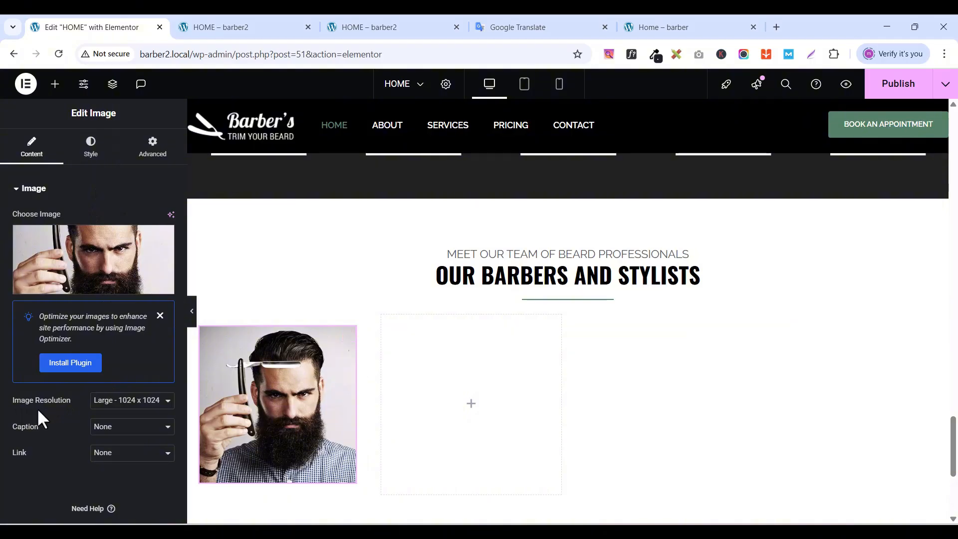
click(103, 403)
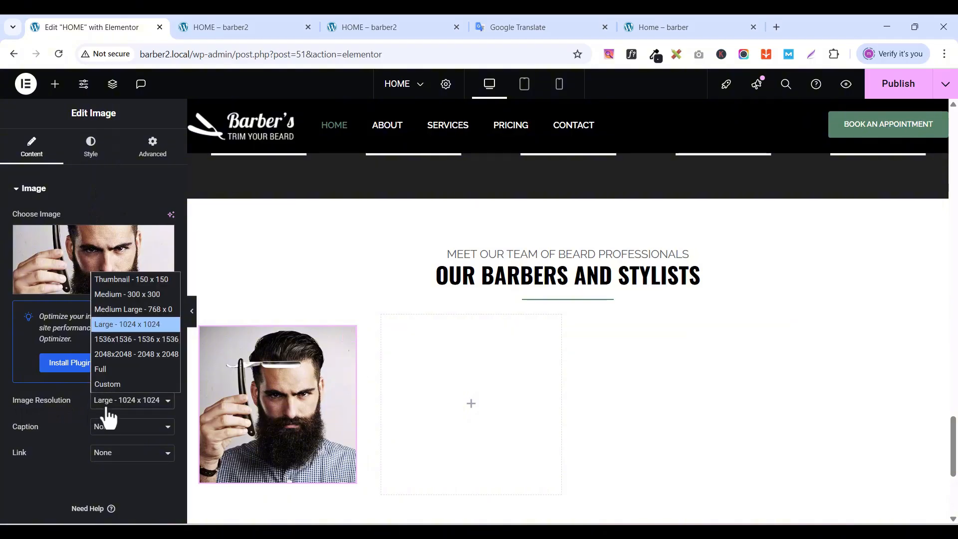
click(106, 369)
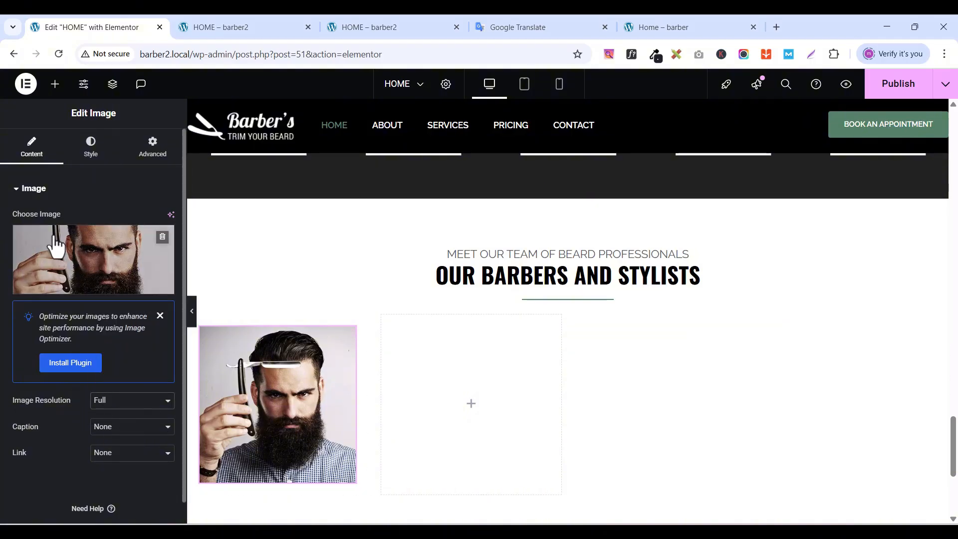
- Set the barber image's width to 70% and its border radius to 126 px on all corners
click(107, 159)
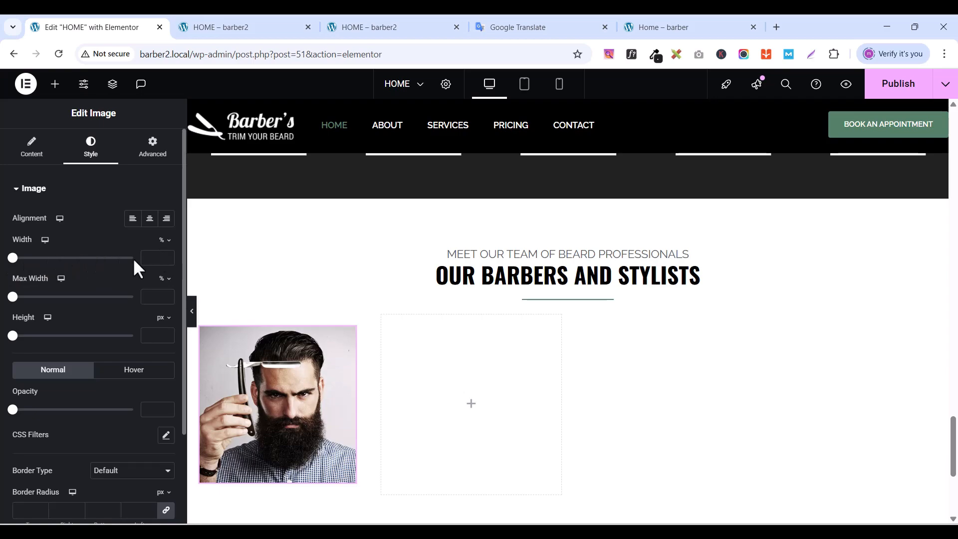
click(157, 260)
text(70)
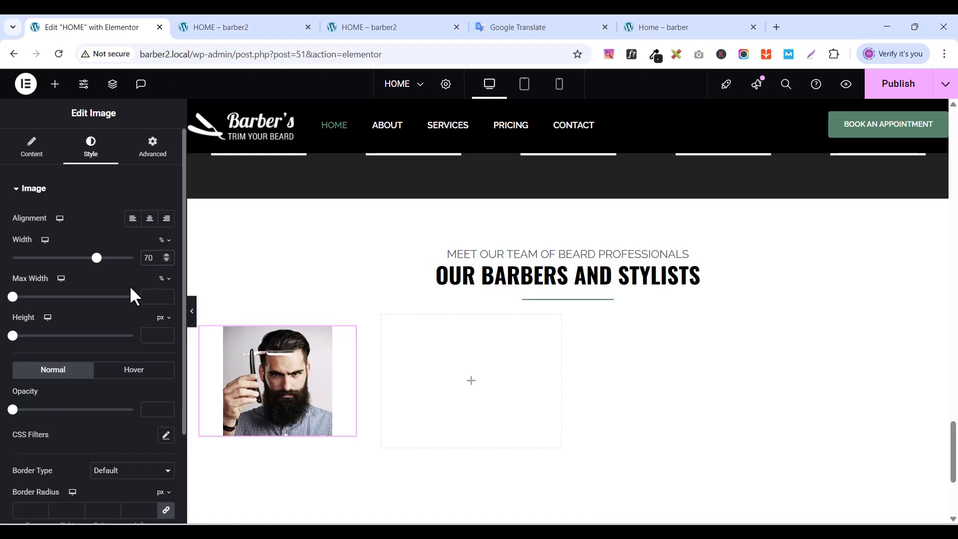
scroll(119, 412, down, 1)
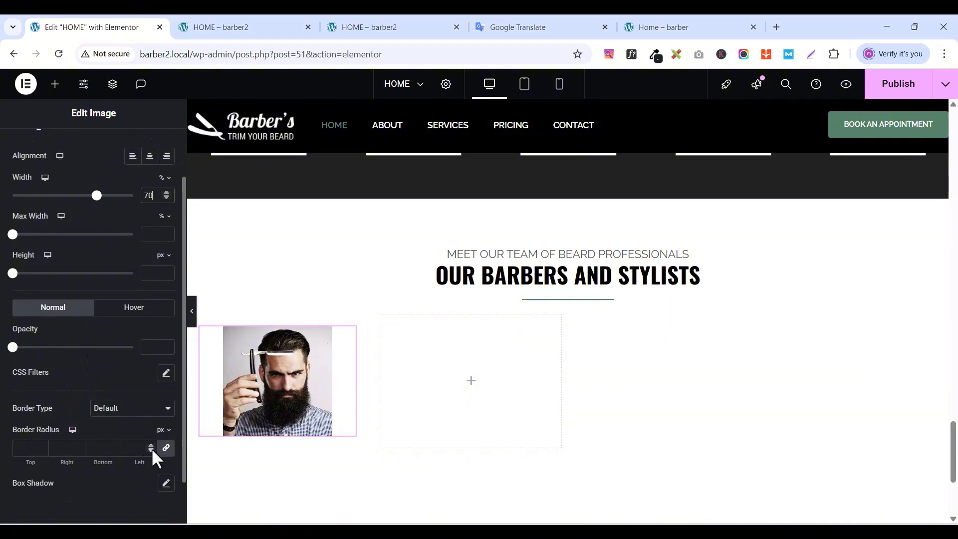
drag(151, 445, 150, 445)
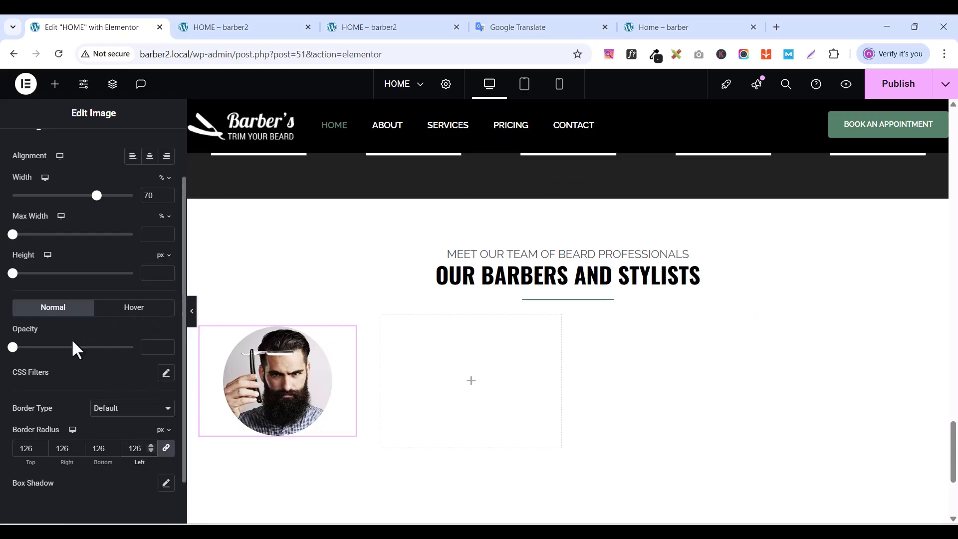
click(126, 310)
scroll(90, 399, down, 3)
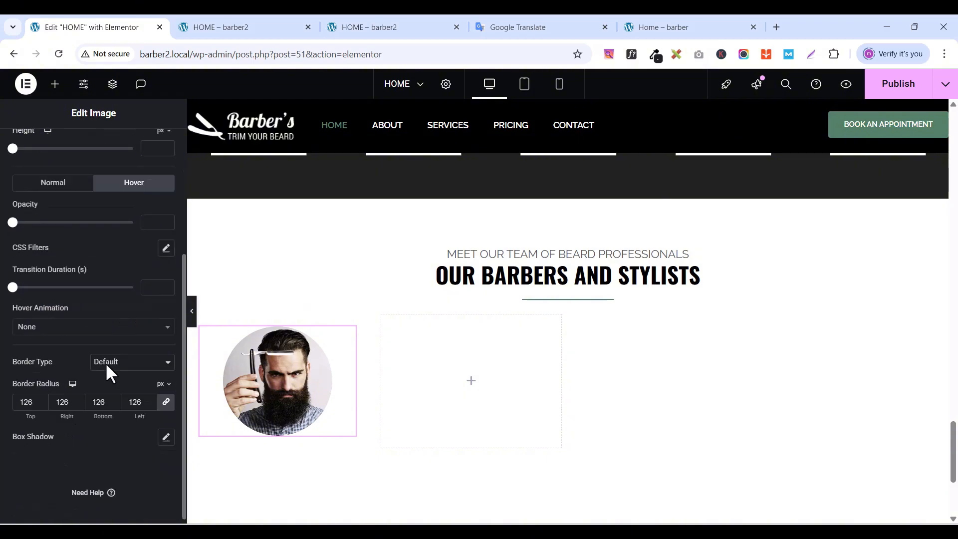
scroll(106, 362, up, 3)
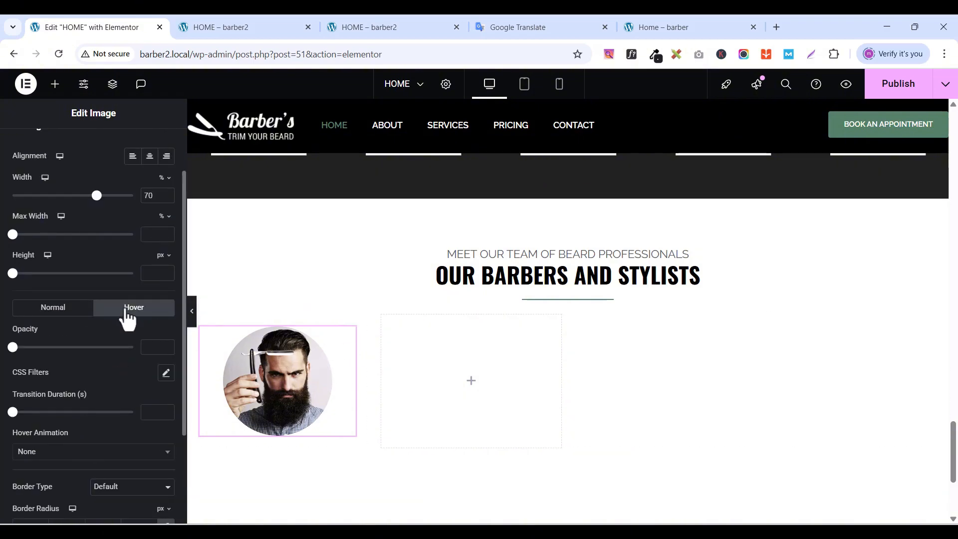
scroll(132, 378, down, 3)
scroll(133, 374, up, 5)
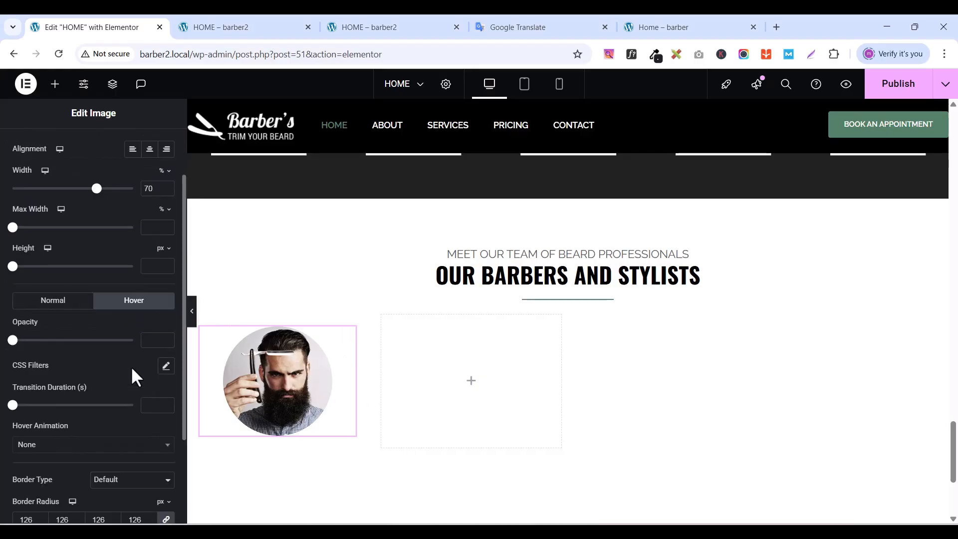
click(63, 374)
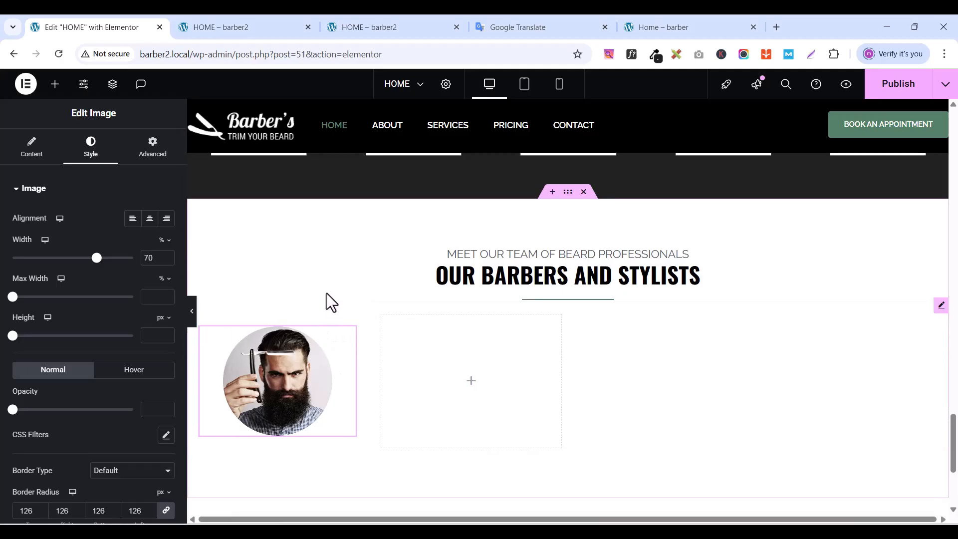
- Following the reference team card, copy the OUR BARBERS AND STYLISTS heading and paste it below the barber image in the first card
click(668, 30)
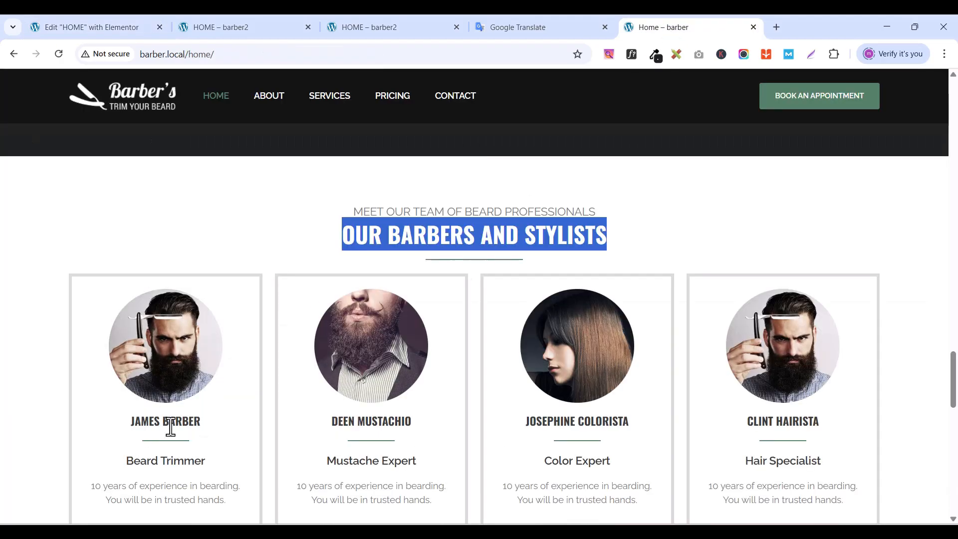
click(79, 23)
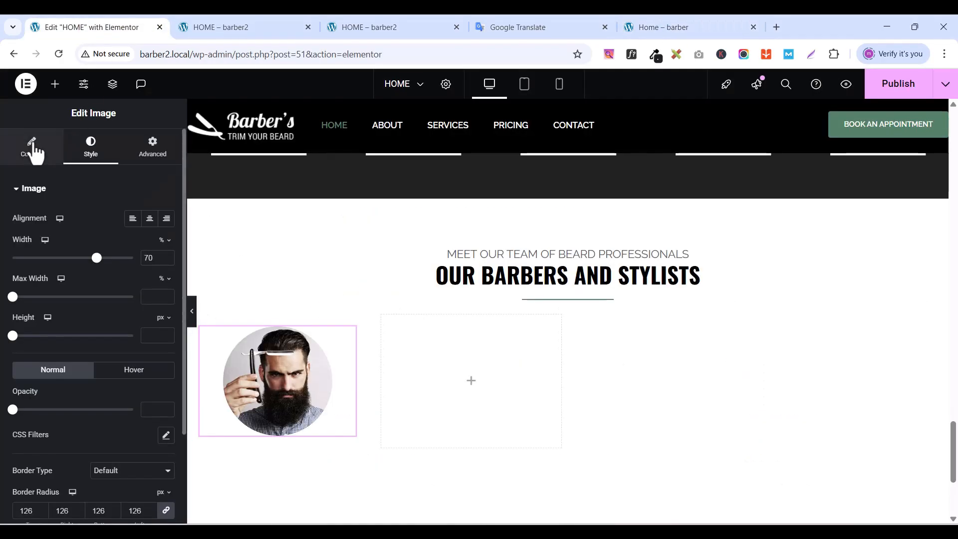
click(54, 85)
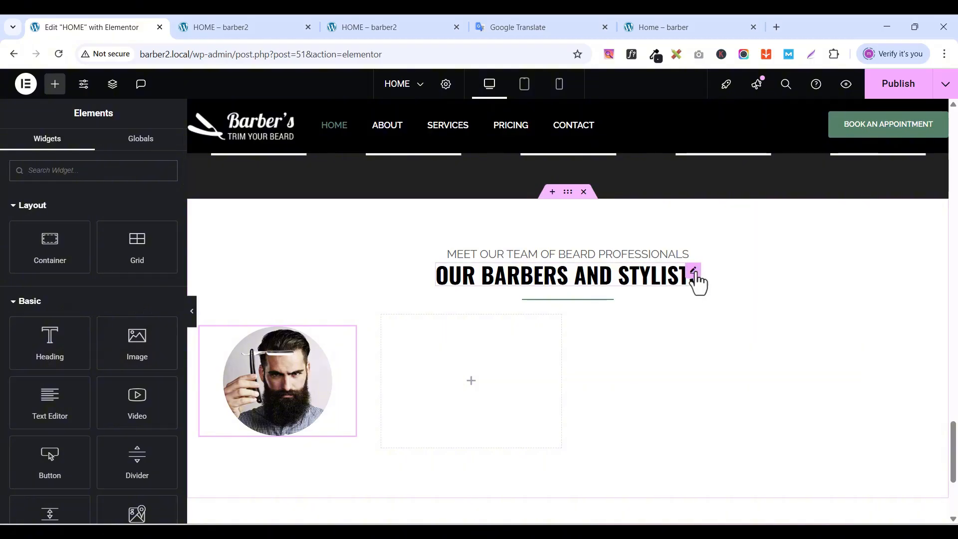
right_click(697, 282)
click(726, 295)
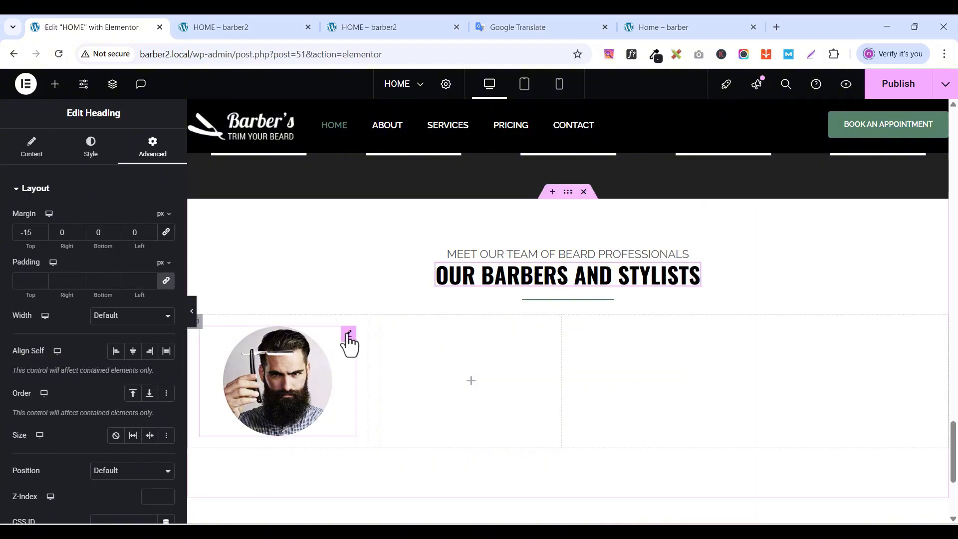
right_click(348, 342)
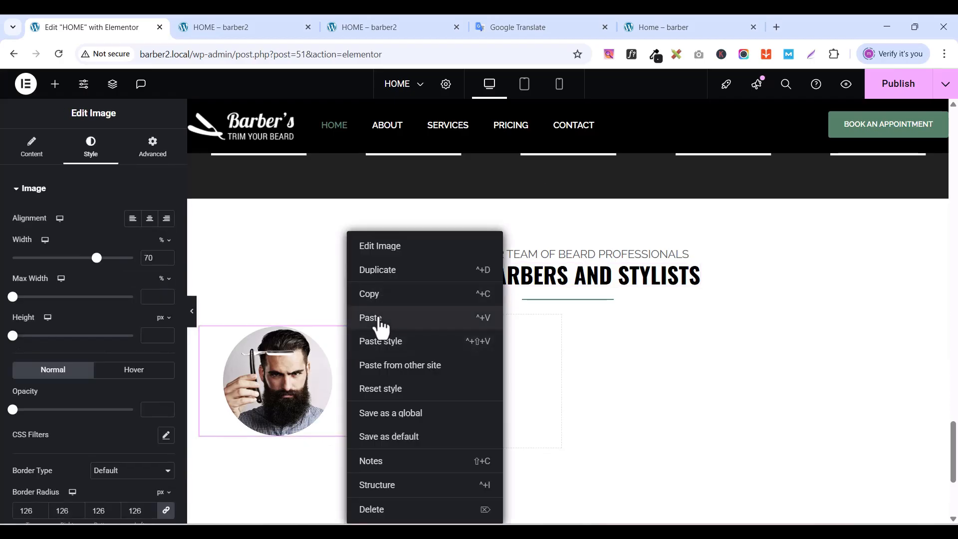
click(379, 320)
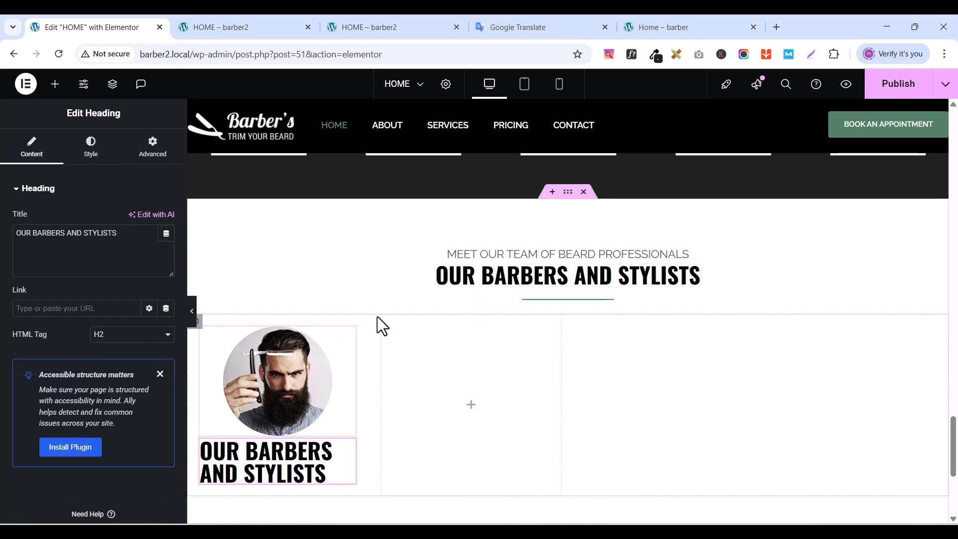
- Replace the pasted heading's title with the first barber's name copied from the reference site's team card
click(669, 27)
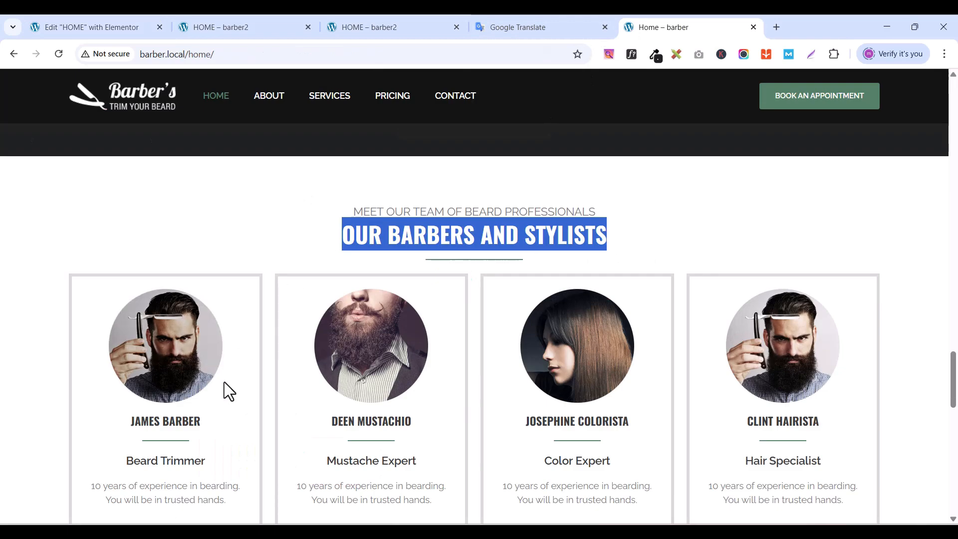
drag(131, 421, 201, 422)
right_click(157, 423)
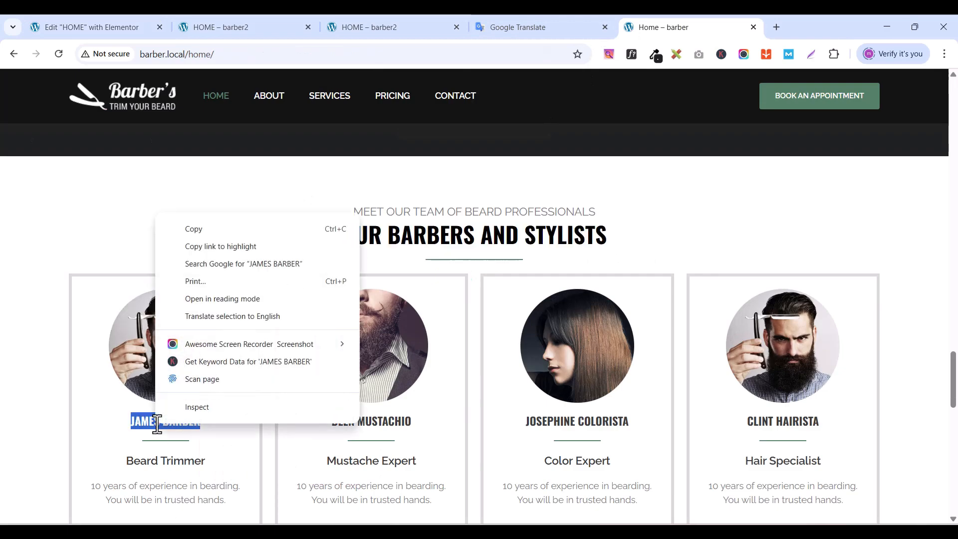
click(200, 231)
click(82, 33)
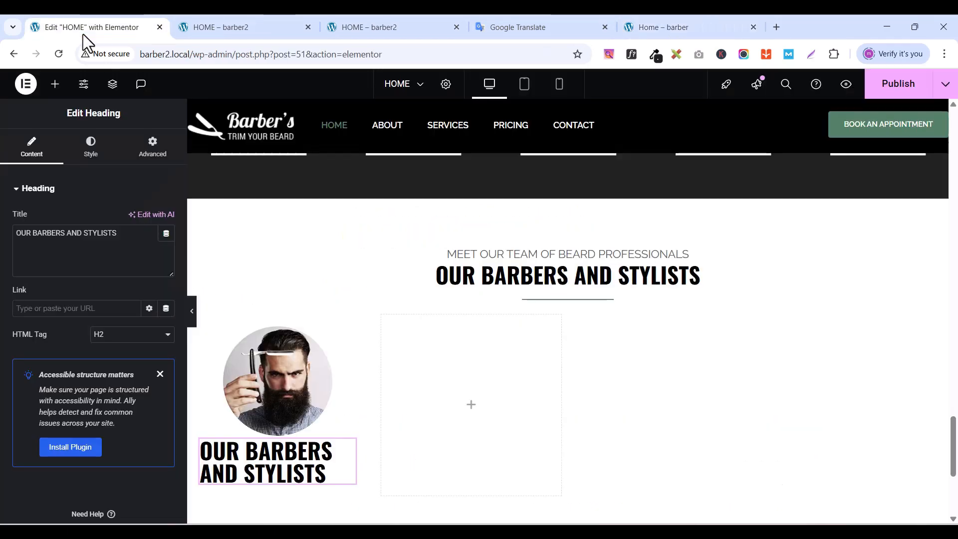
key(ctrl+a)
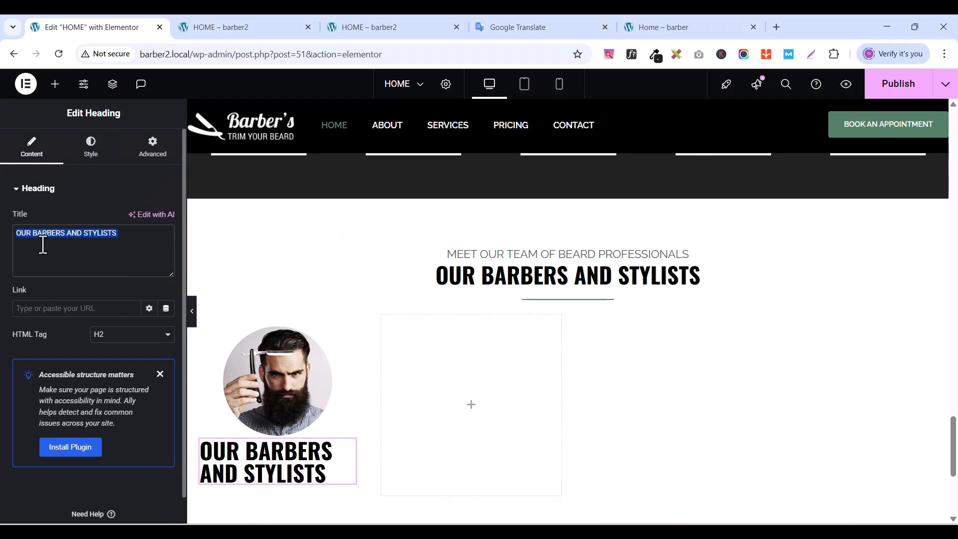
key(ctrl+v)
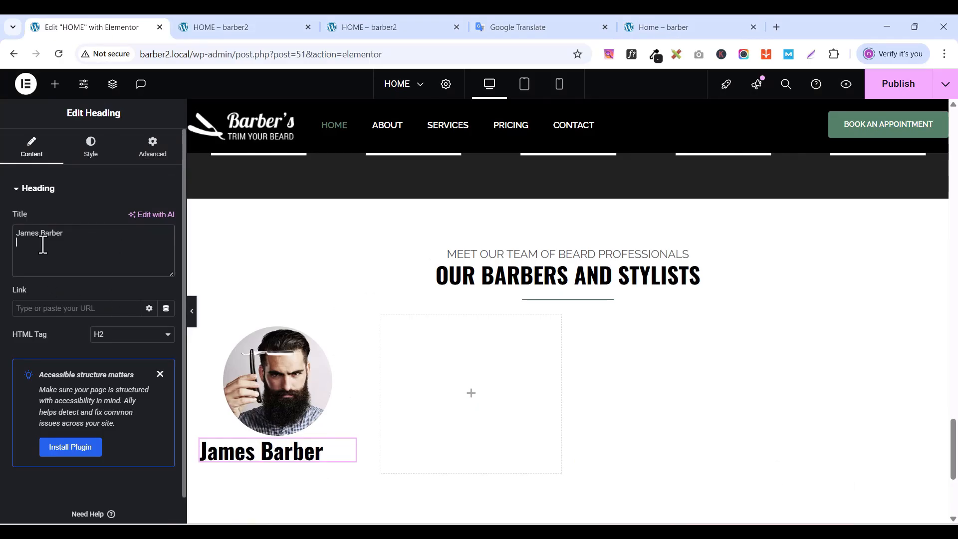
- Set the barber name heading's typography to Uppercase and 18 px, publishing the page after the case change
click(95, 150)
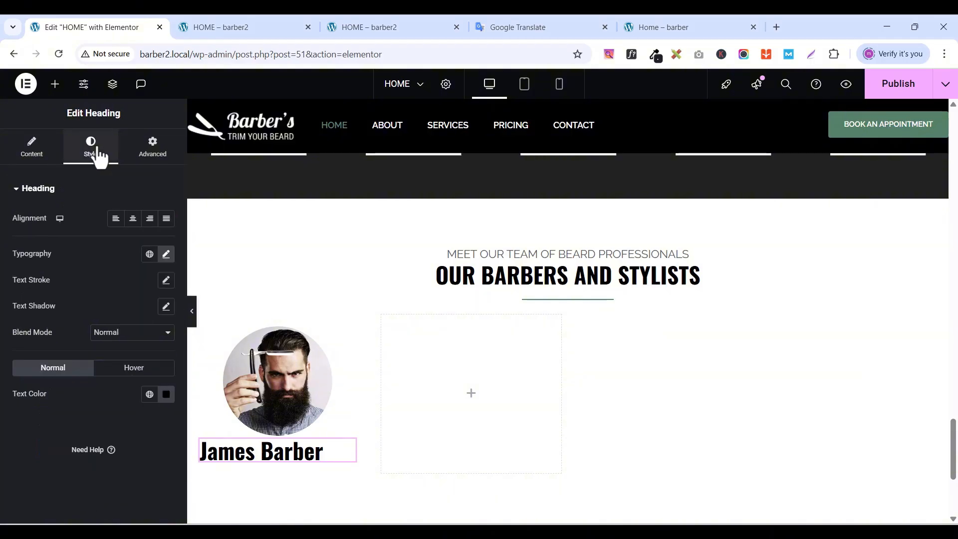
click(167, 255)
click(106, 410)
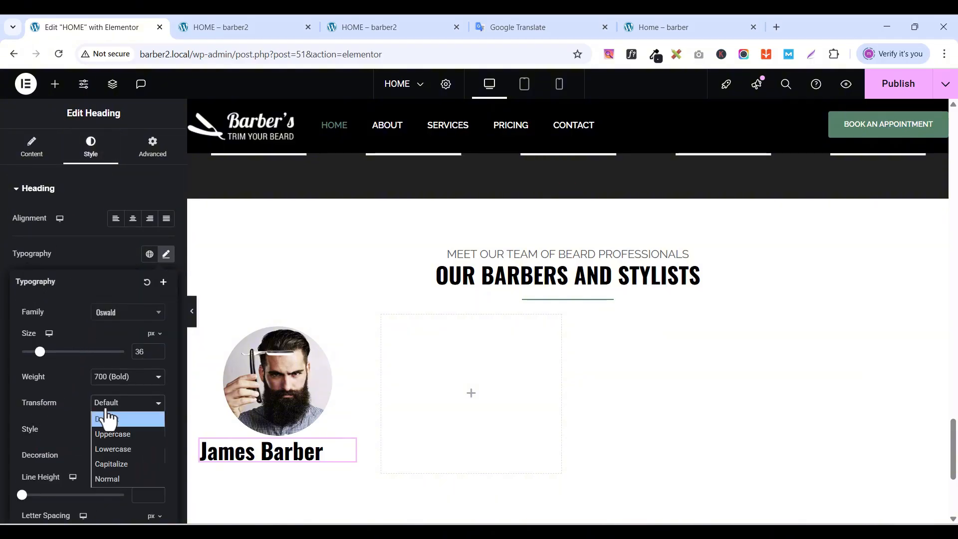
click(106, 438)
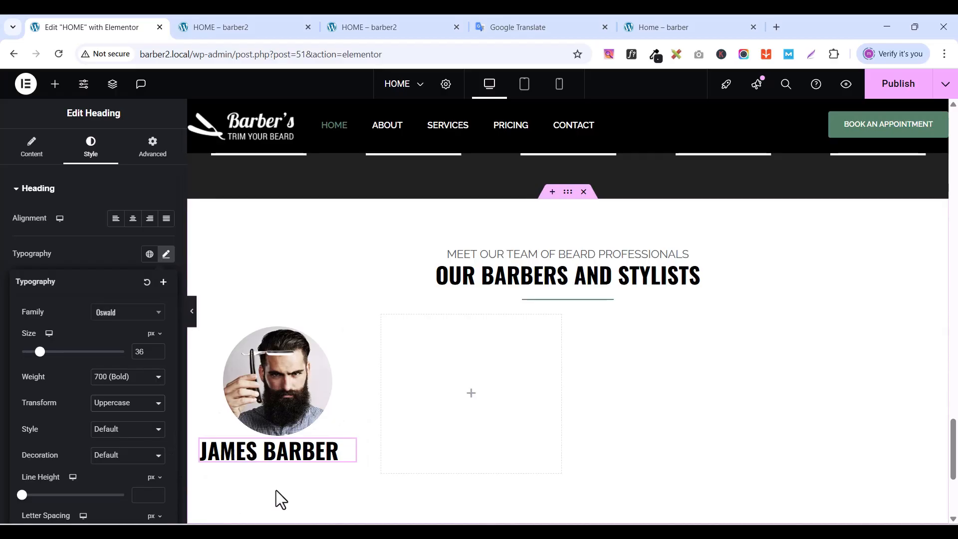
scroll(283, 475, down, 1)
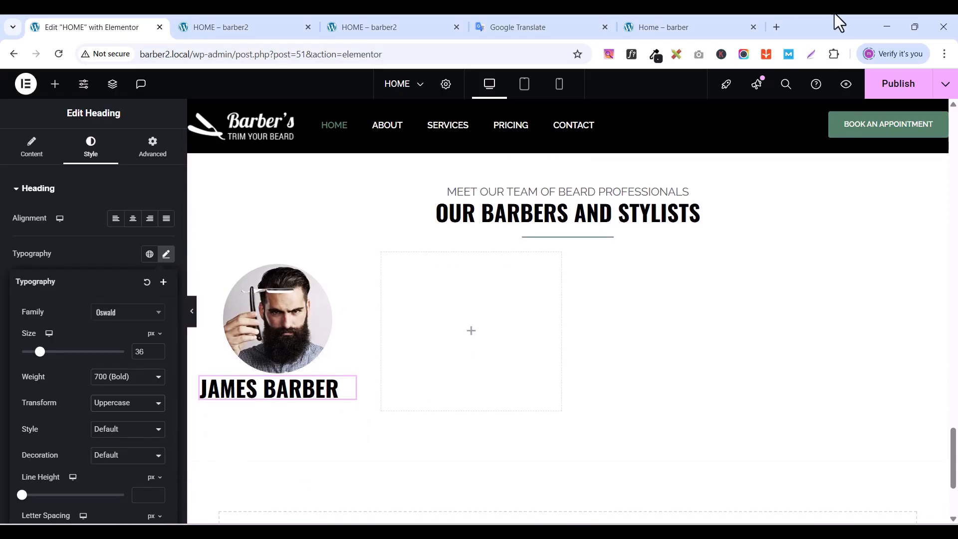
click(899, 84)
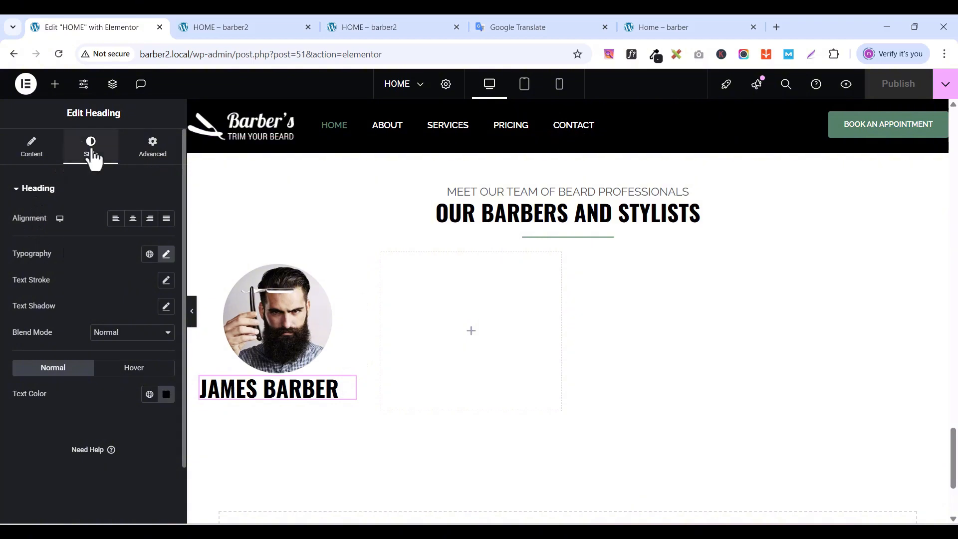
click(166, 255)
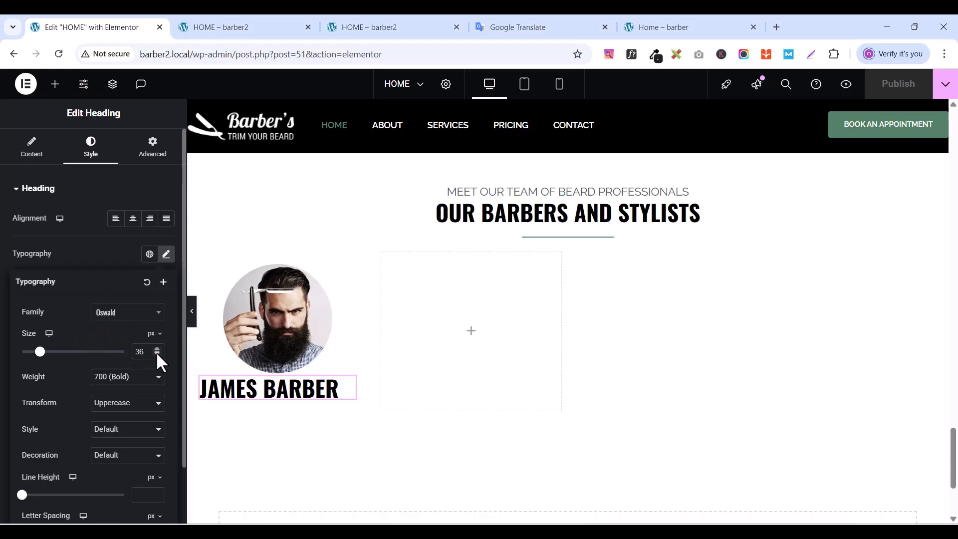
drag(156, 354, 156, 354)
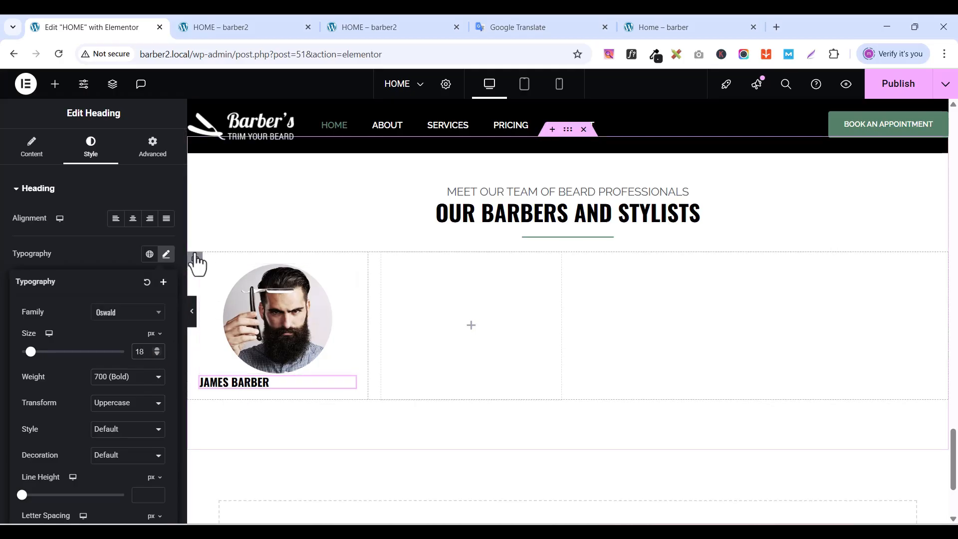
- Set both Justify Content and Align Items to Center for the first team card's container
click(195, 260)
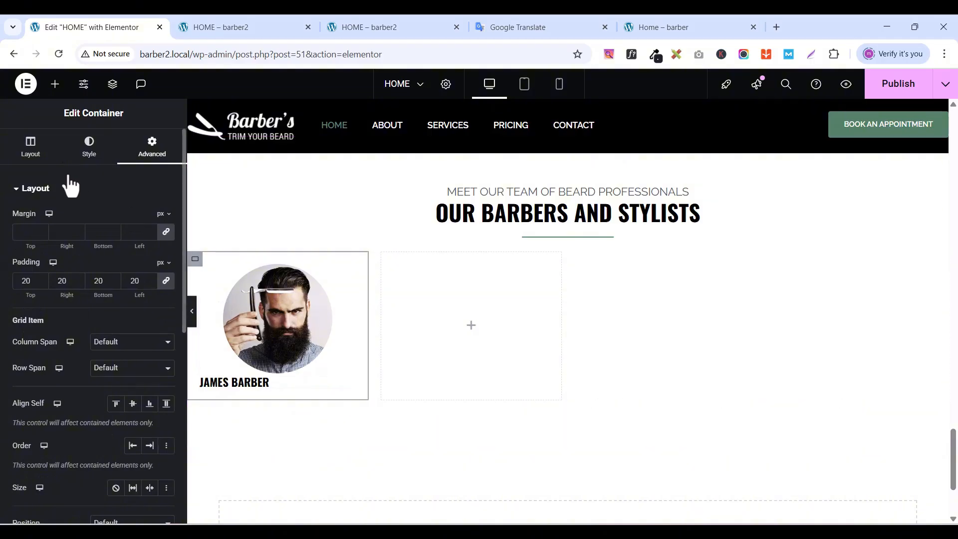
click(31, 150)
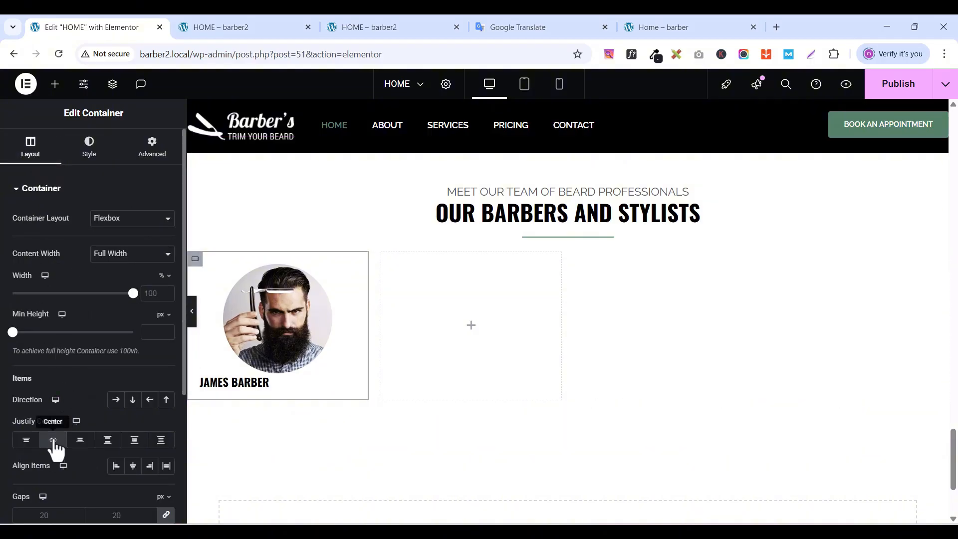
click(53, 441)
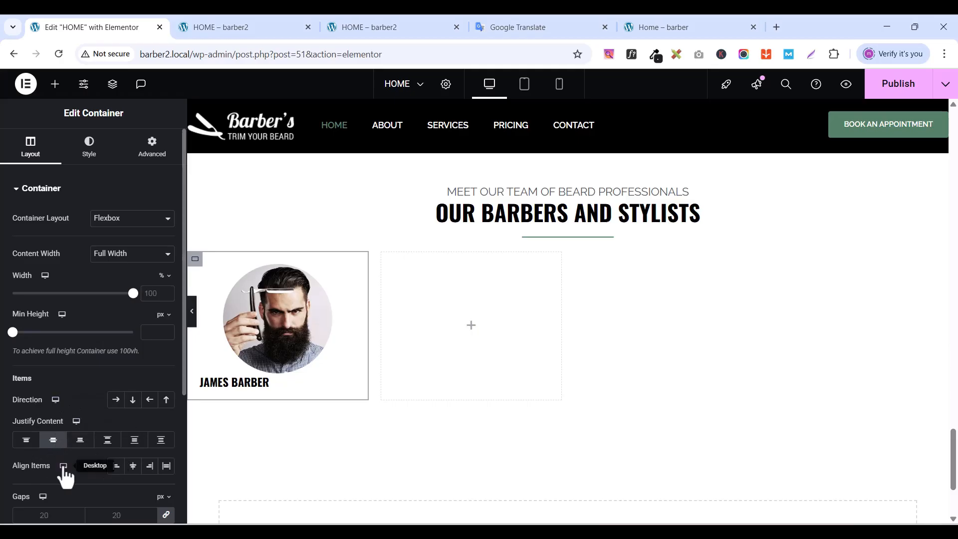
click(133, 466)
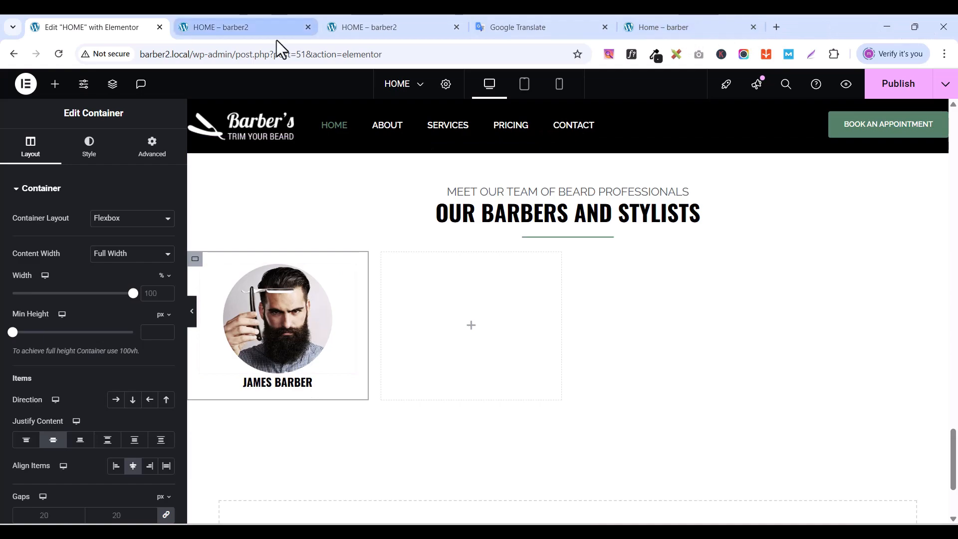
- After checking the reference card, copy the MEET OUR TEAM OF BEARD PROFESSIONALS heading and paste it below the barber's name
click(668, 29)
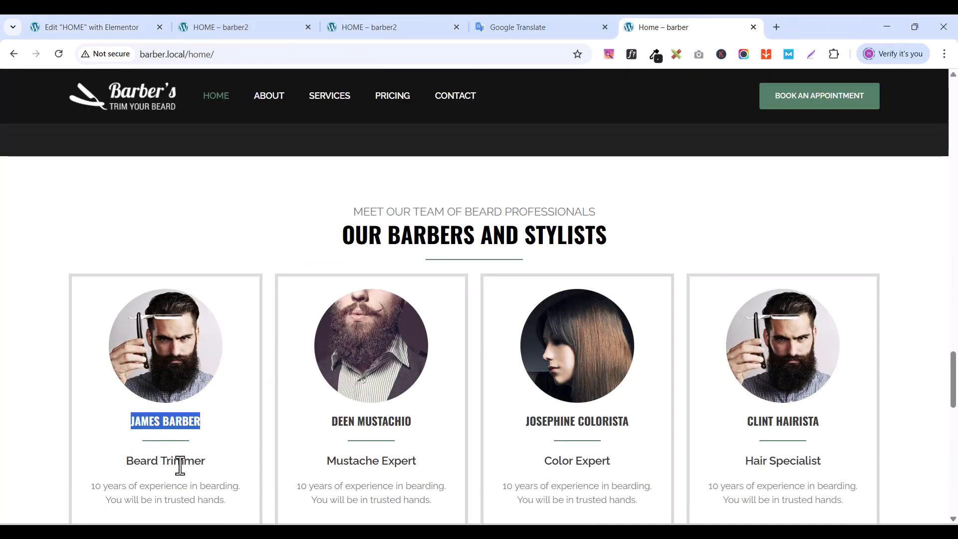
click(117, 27)
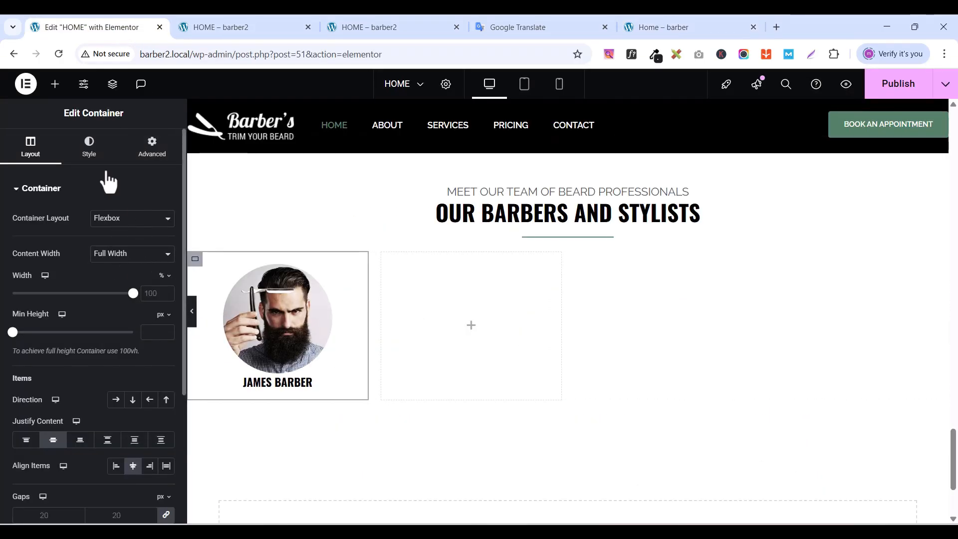
click(55, 84)
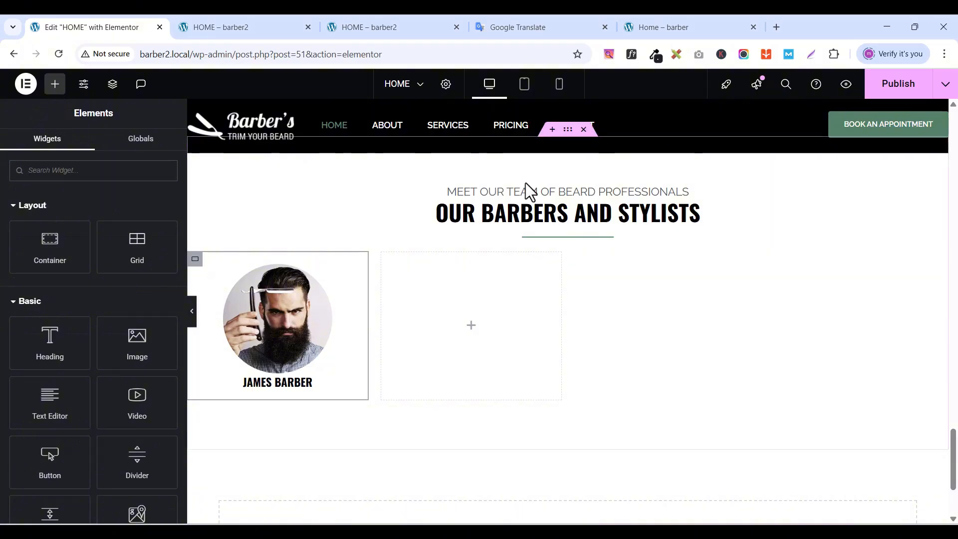
click(682, 196)
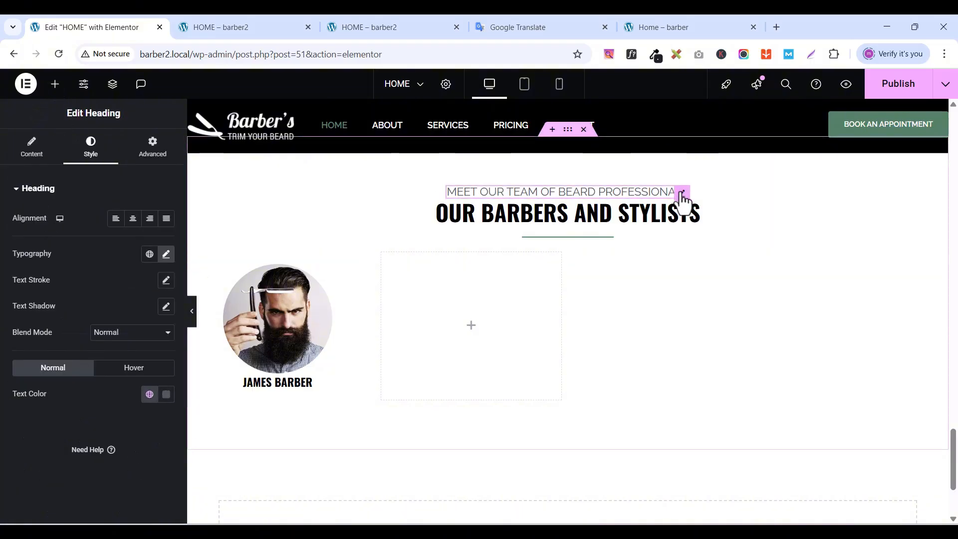
right_click(683, 194)
click(705, 253)
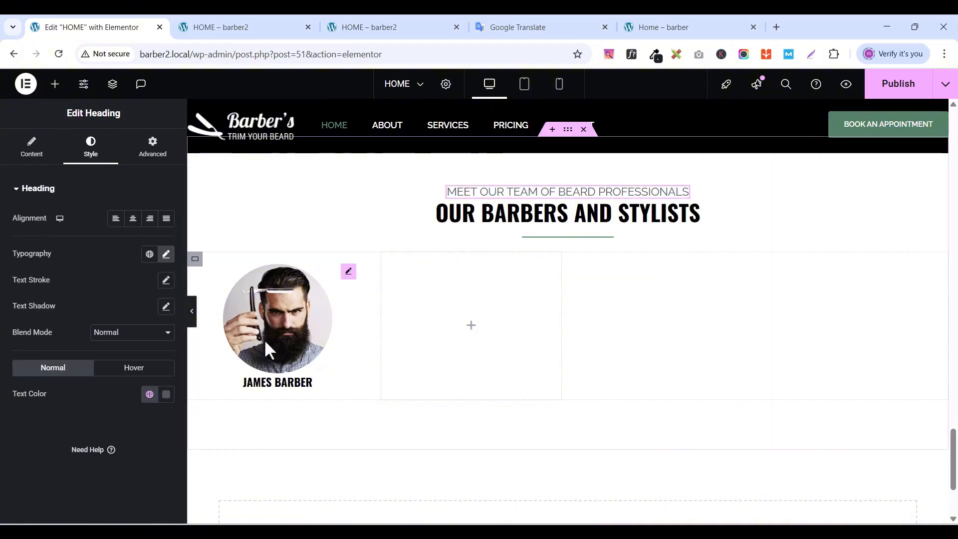
click(306, 384)
right_click(306, 386)
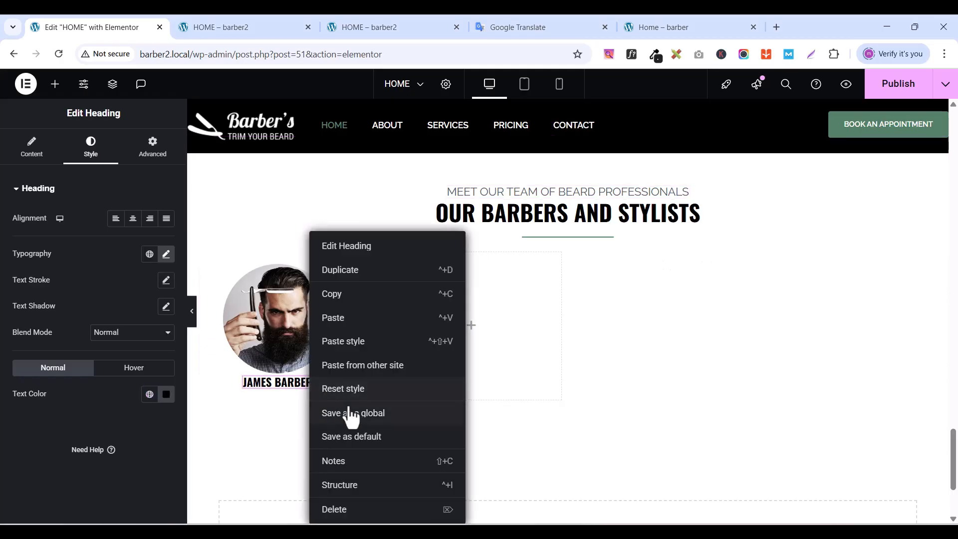
click(352, 319)
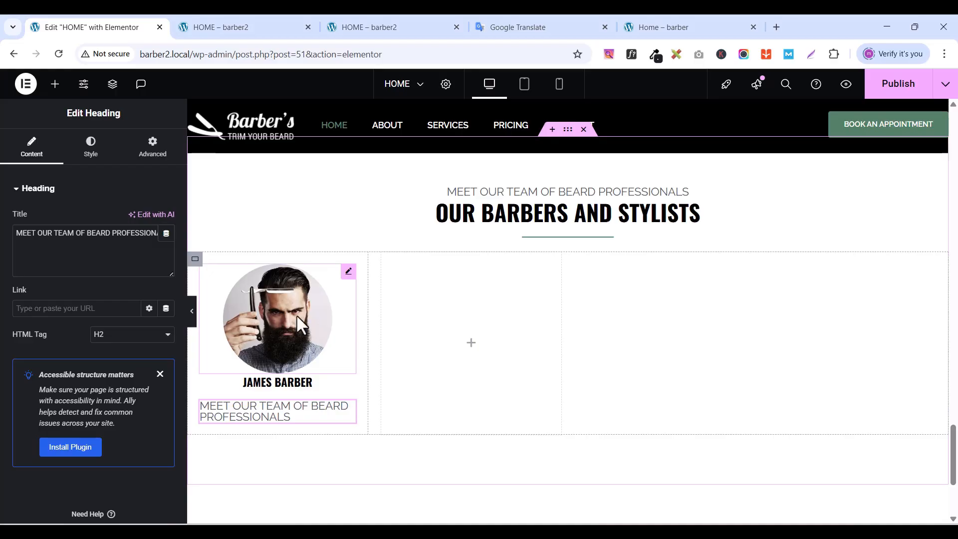
- Set the font weight of the heading pasted below the barber's name to 600 (Semi Bold)
click(92, 147)
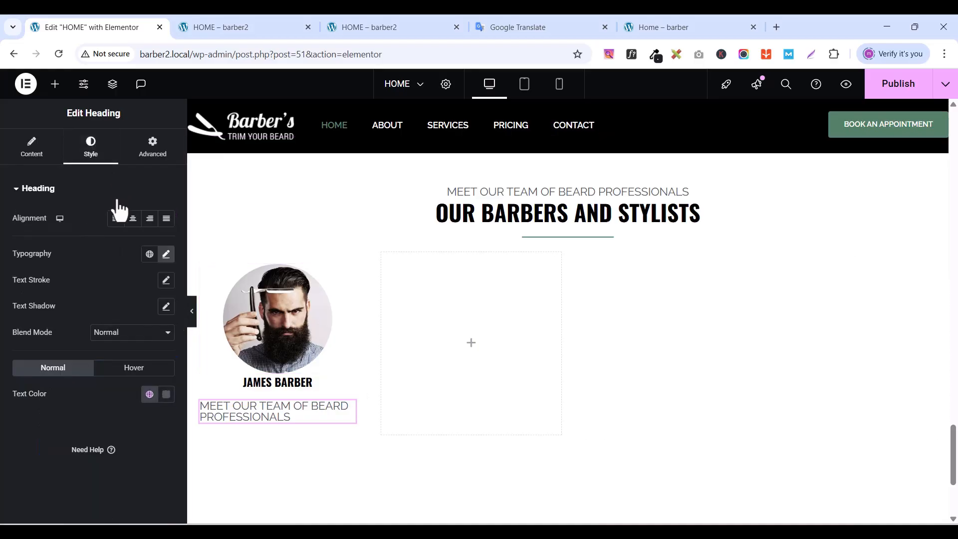
click(167, 255)
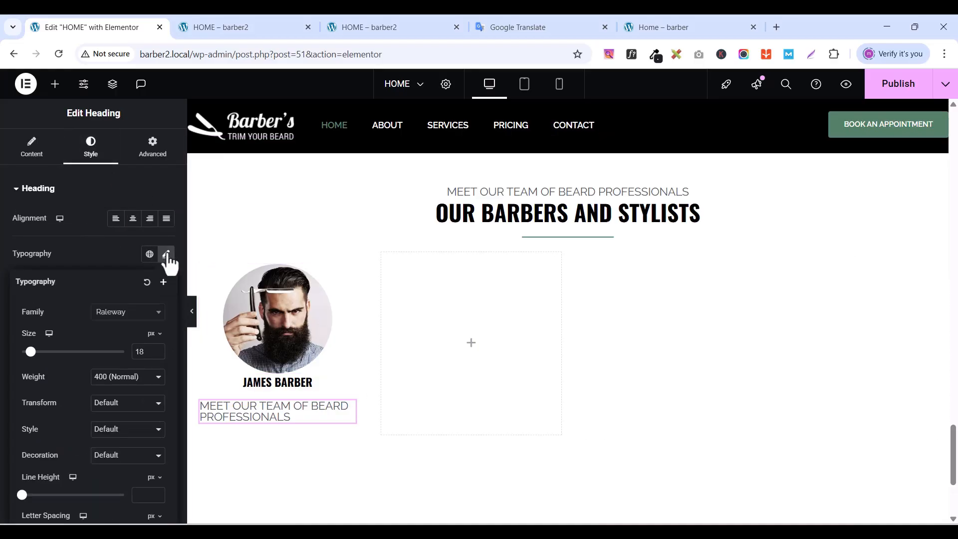
click(127, 378)
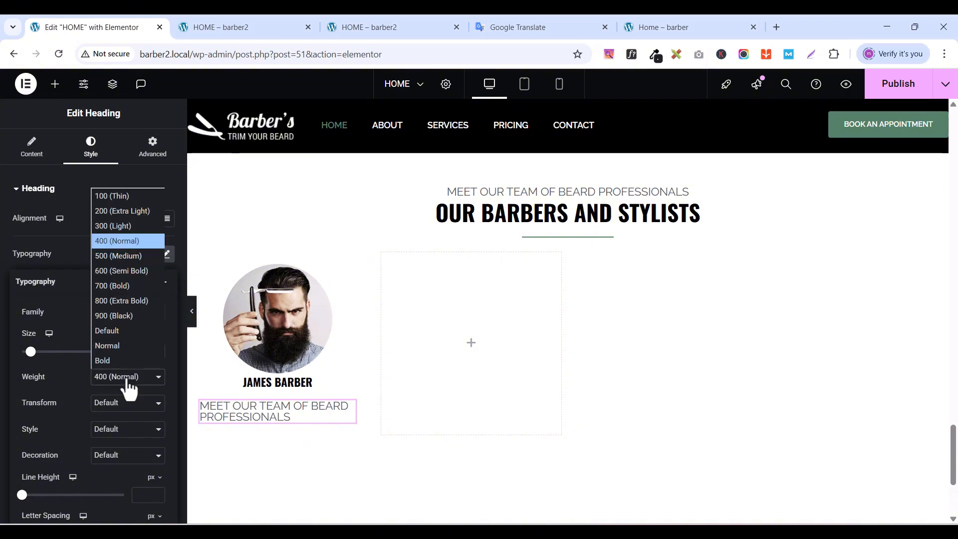
click(125, 271)
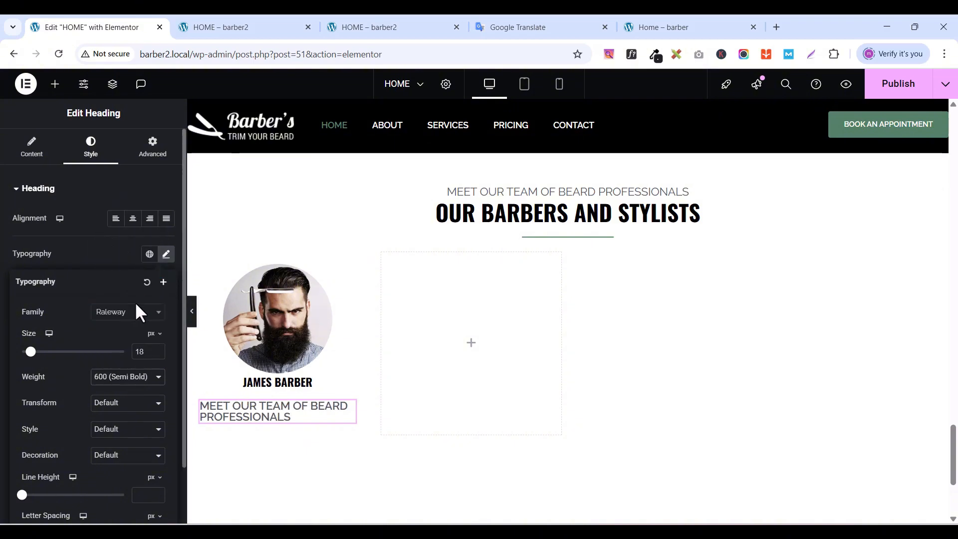
- Copy the job title Beard Trimmer from the reference site's first team card and replace the pasted heading's title with it
click(654, 29)
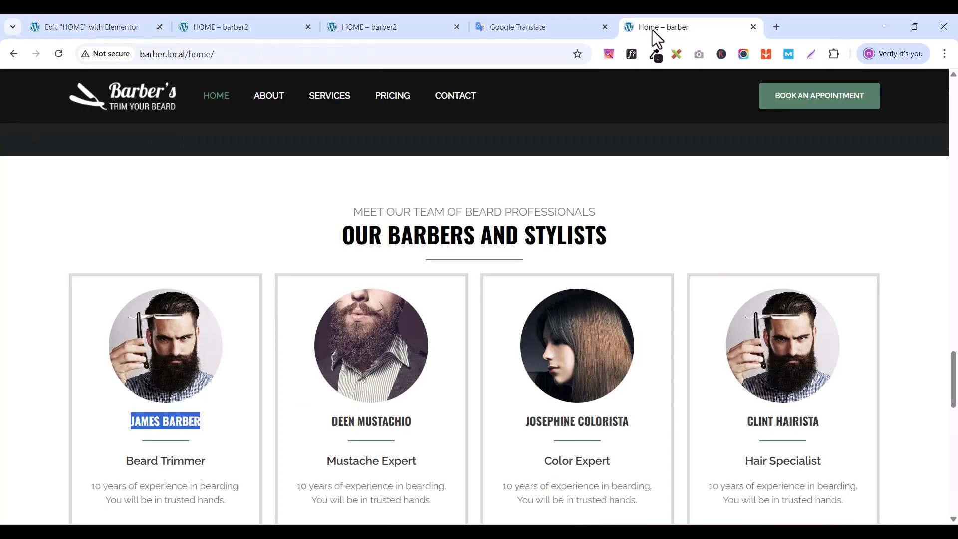
triple_click(151, 460)
right_click(151, 461)
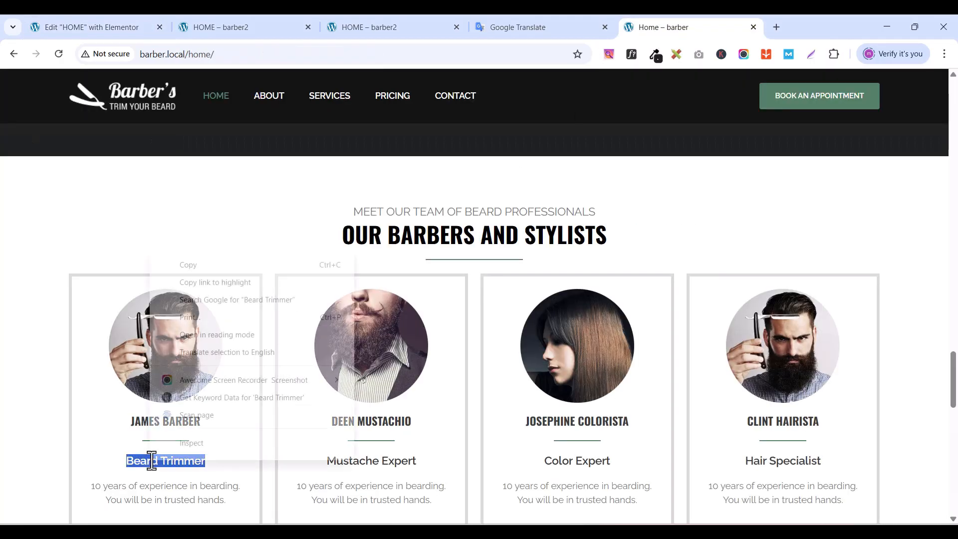
click(198, 260)
click(114, 30)
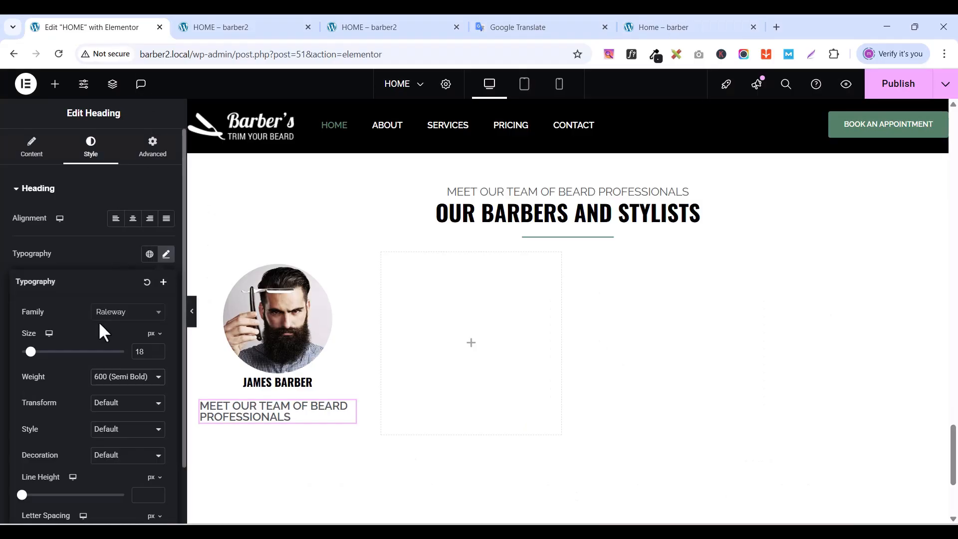
click(31, 150)
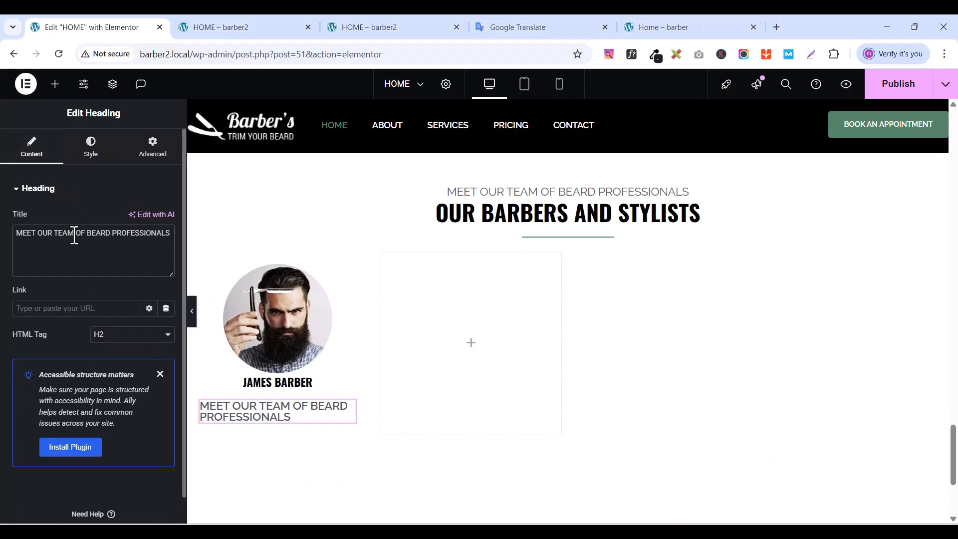
triple_click(74, 235)
key(ctrl+v)
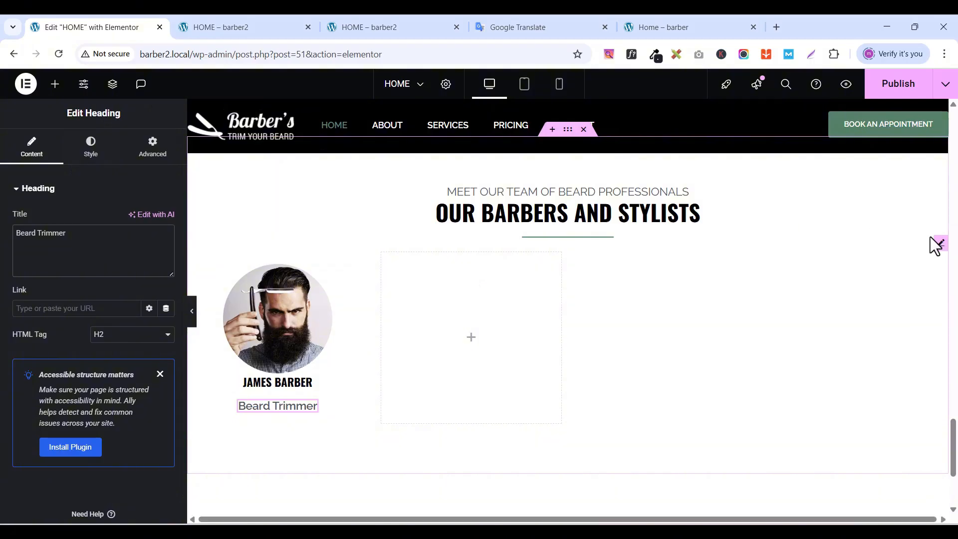
- Copy the divider under OUR BARBERS AND STYLISTS below the barber's name, set its width to 22%, and compare it with the reference card
click(941, 243)
right_click(943, 244)
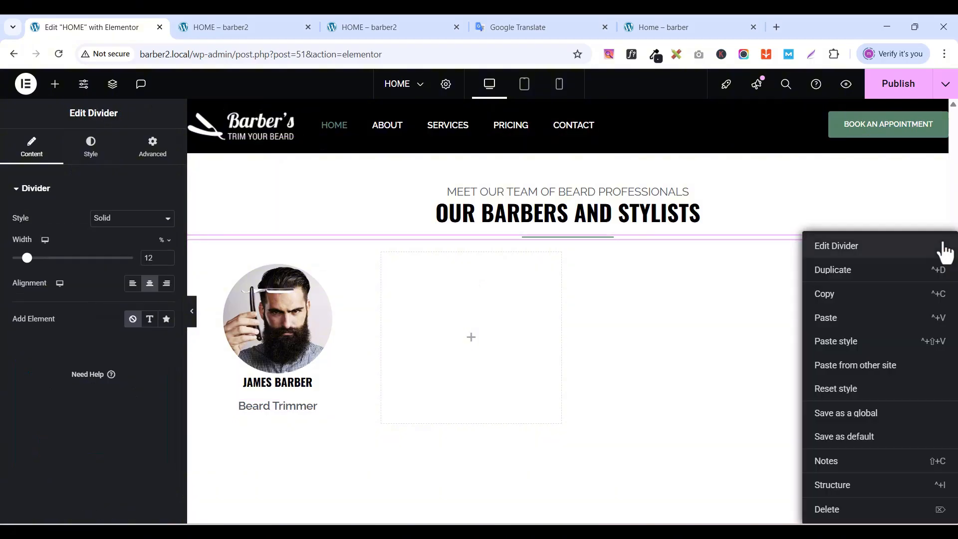
click(831, 296)
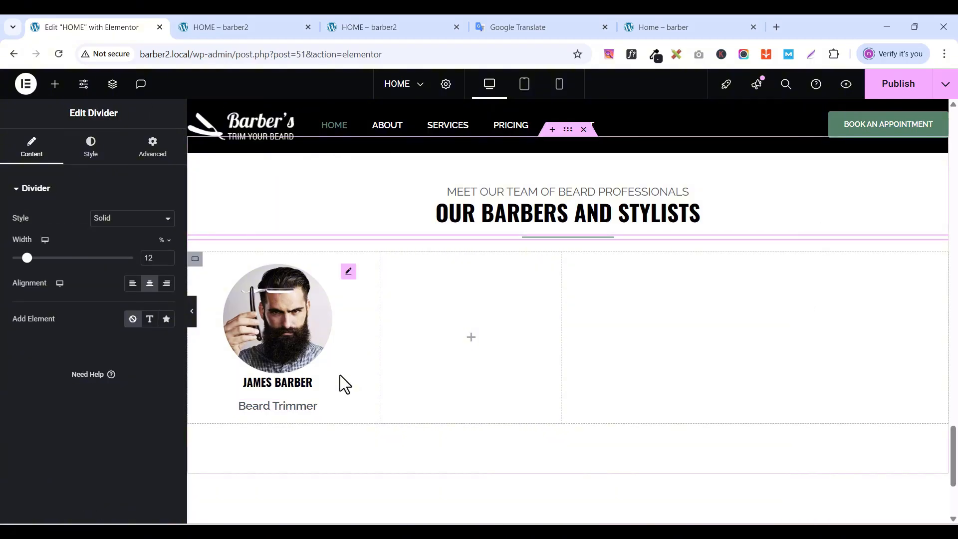
click(304, 385)
right_click(305, 391)
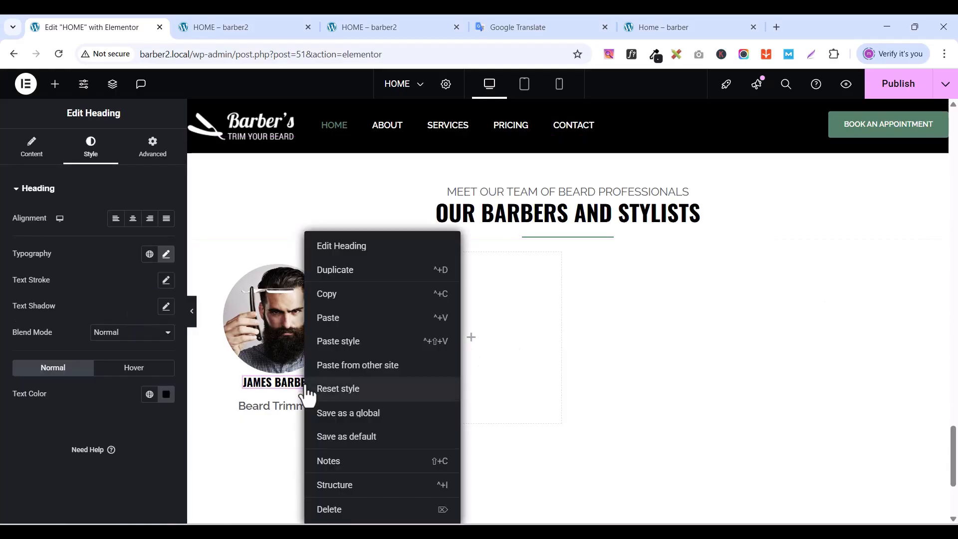
click(343, 325)
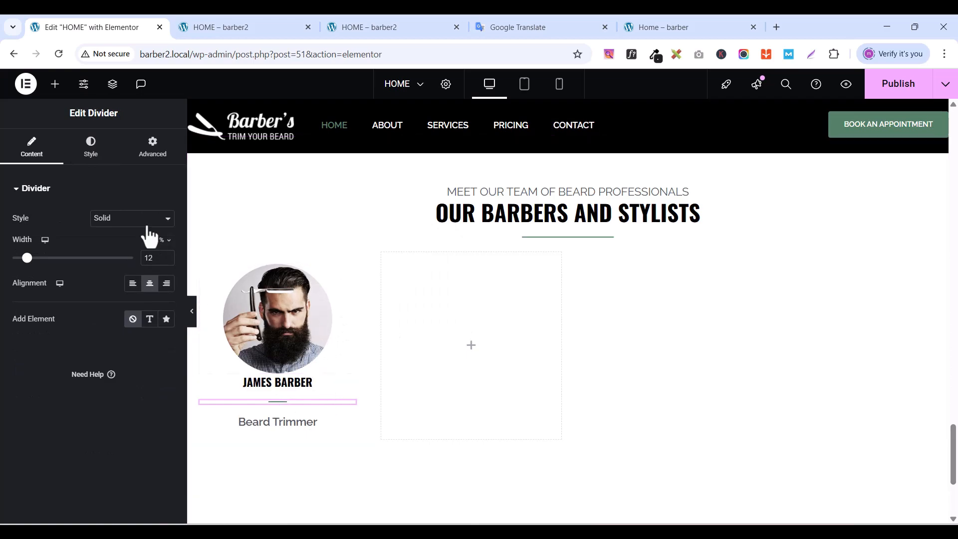
drag(28, 258, 43, 258)
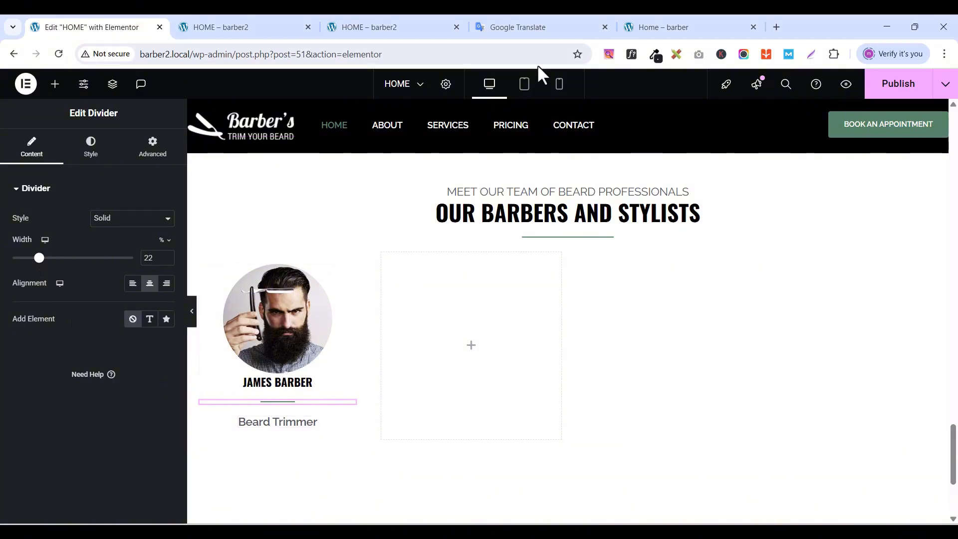
click(659, 21)
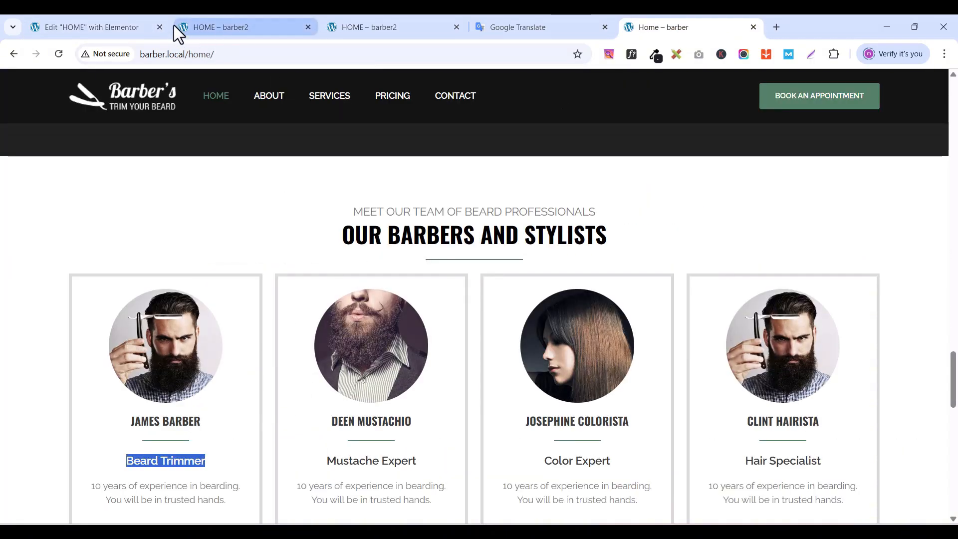
- In the Elementor editor, add a Text Editor widget below the Beard Trimmer heading in the first team card
click(118, 26)
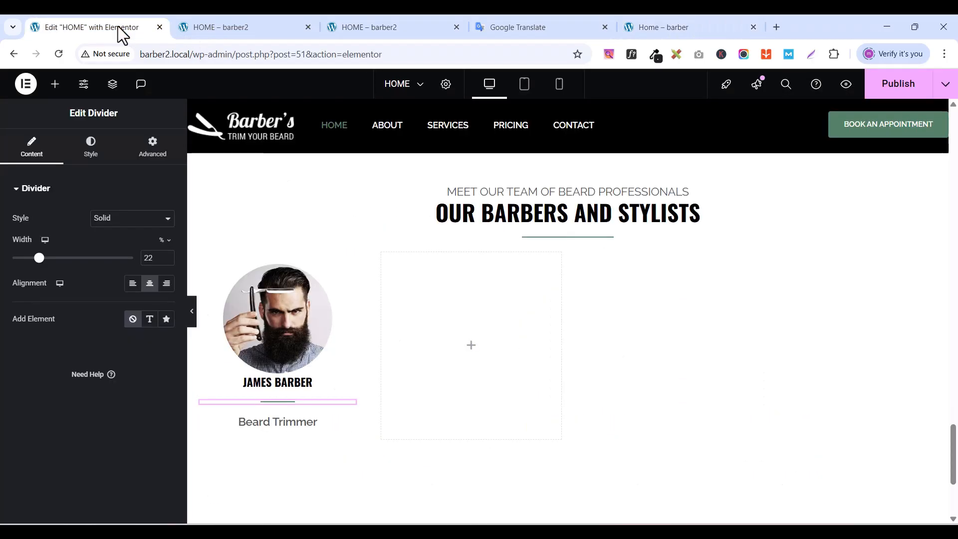
click(56, 85)
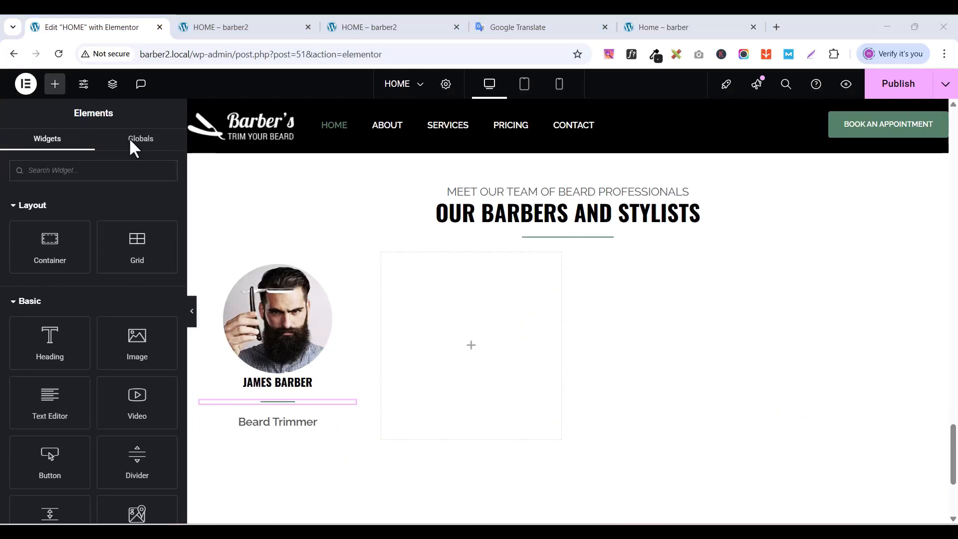
click(31, 169)
text(tex)
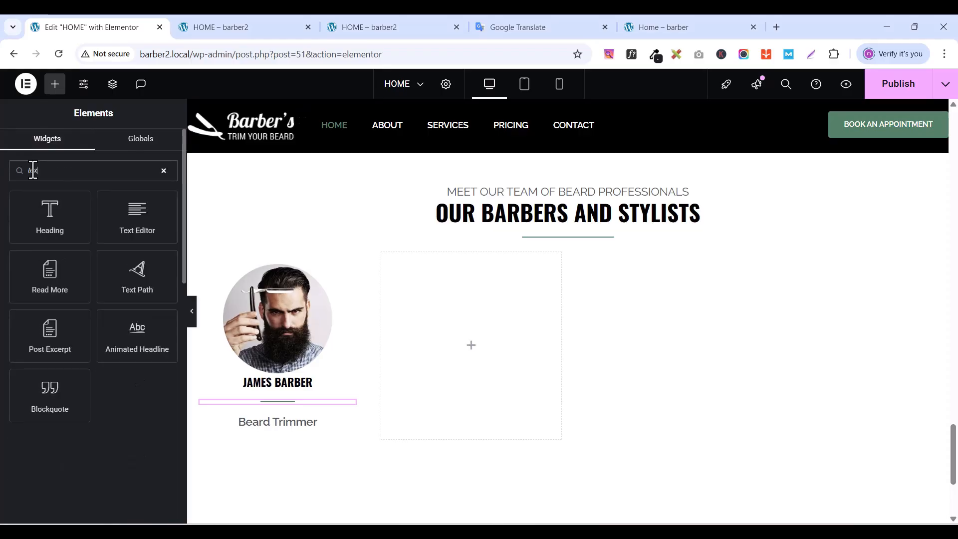
text(t)
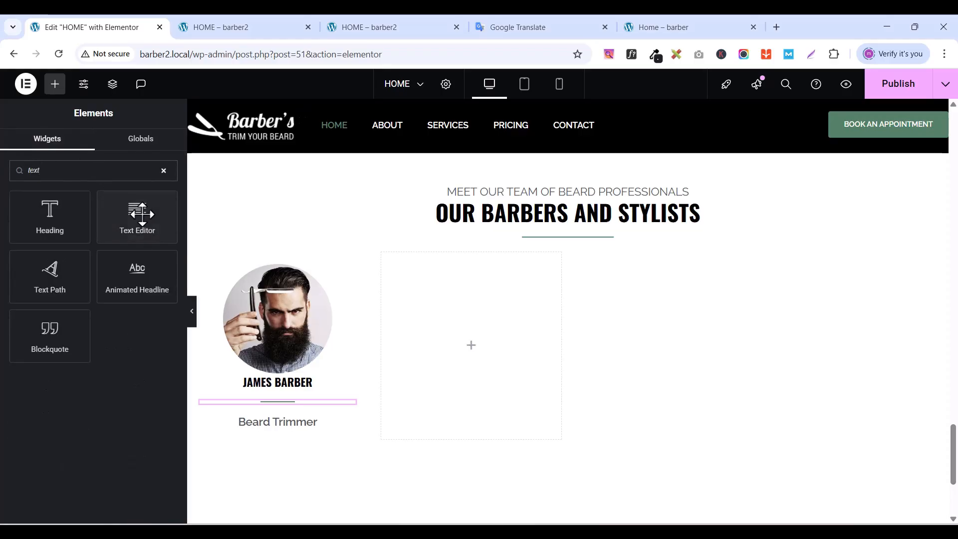
drag(139, 216, 267, 426)
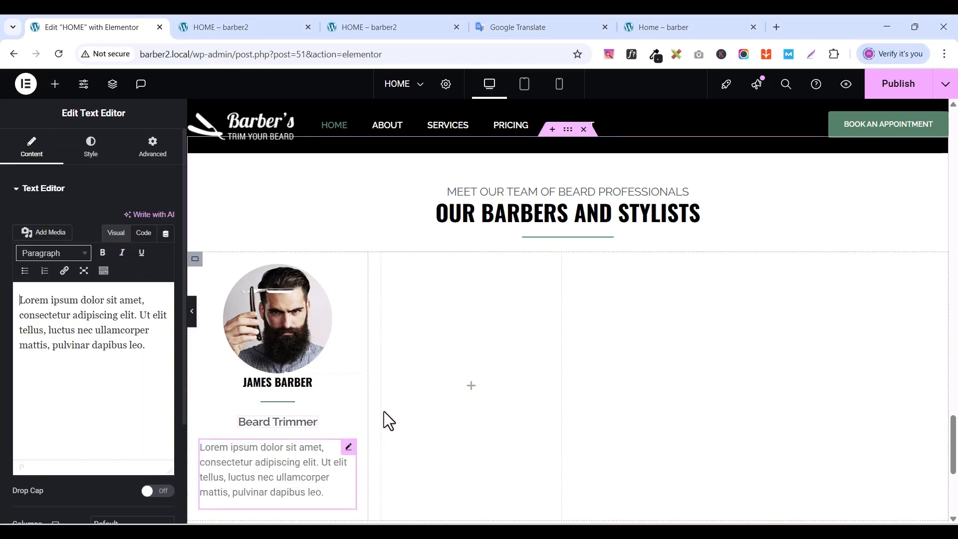
- Replace the placeholder with "10 years of experience in bearding. You will be in trusted hands." copied from the reference Home page
click(682, 21)
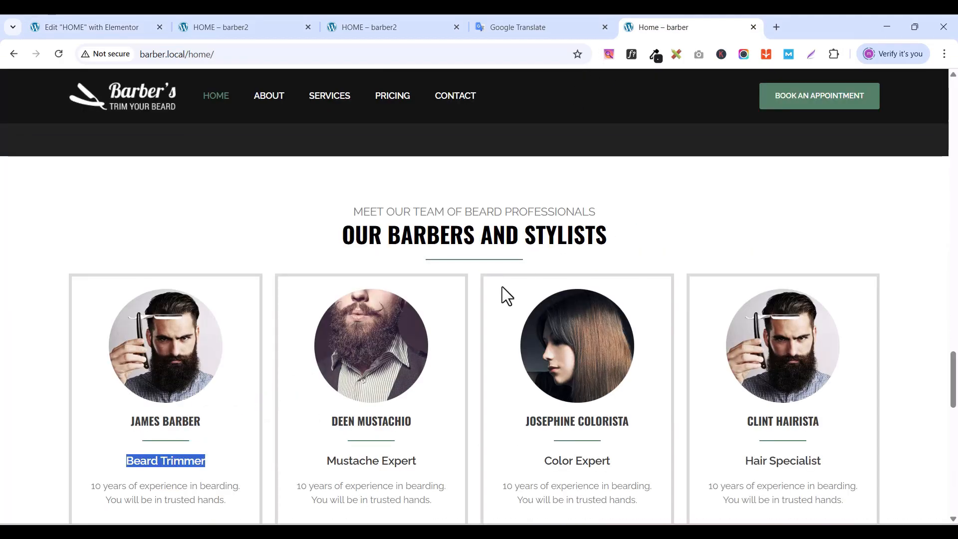
scroll(283, 358, down, 2)
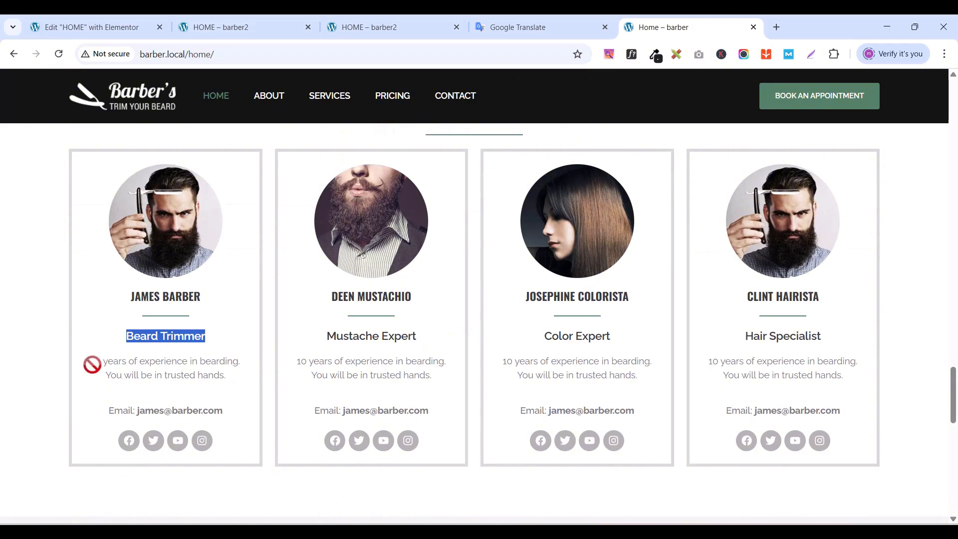
triple_click(112, 364)
right_click(114, 363)
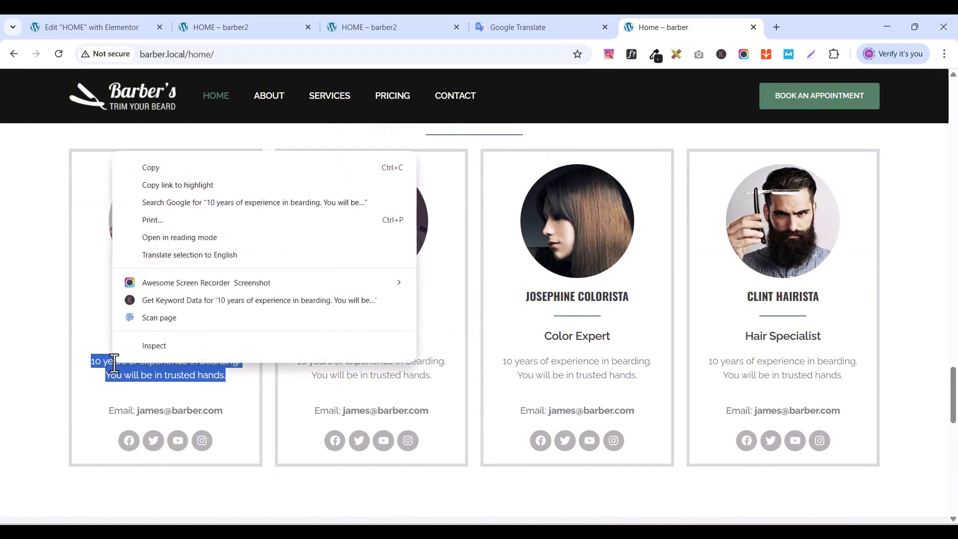
click(163, 168)
click(91, 20)
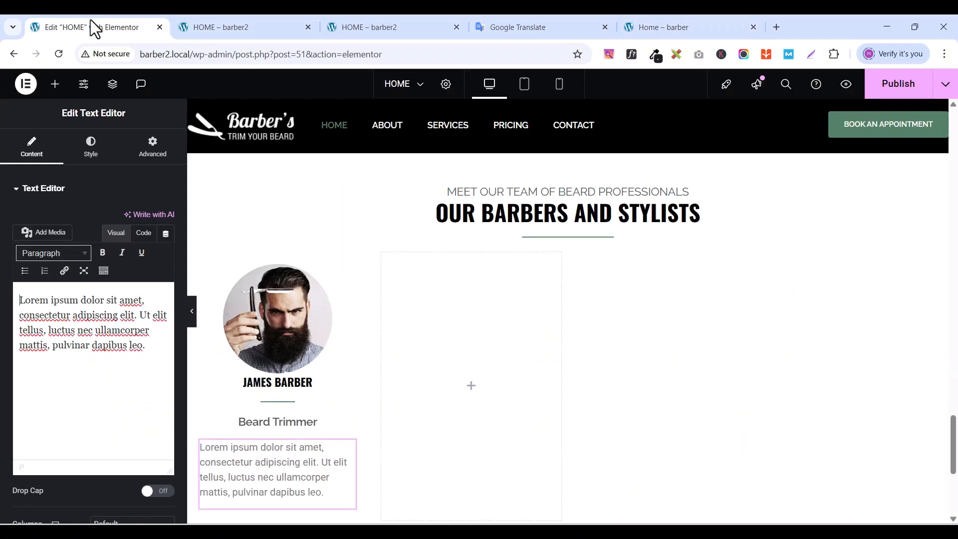
triple_click(73, 317)
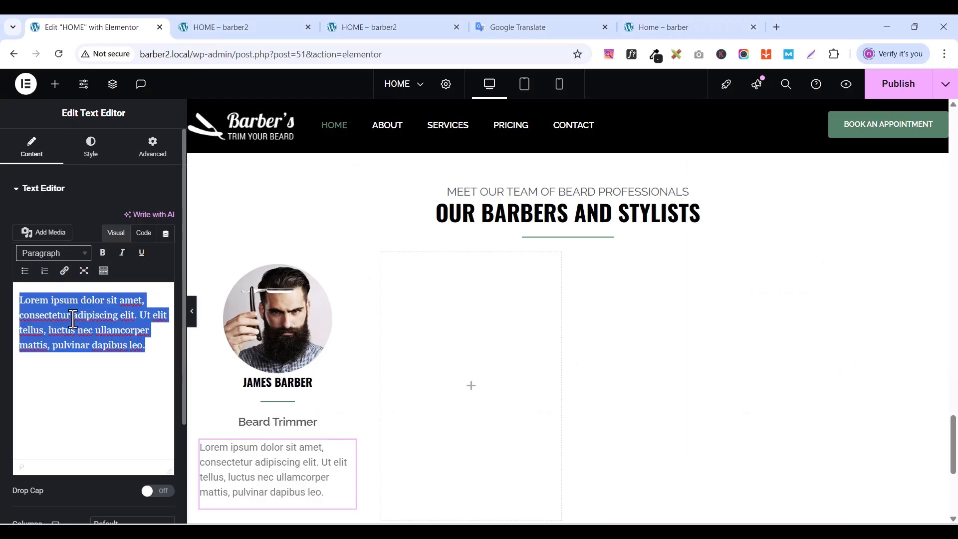
key(ctrl+v)
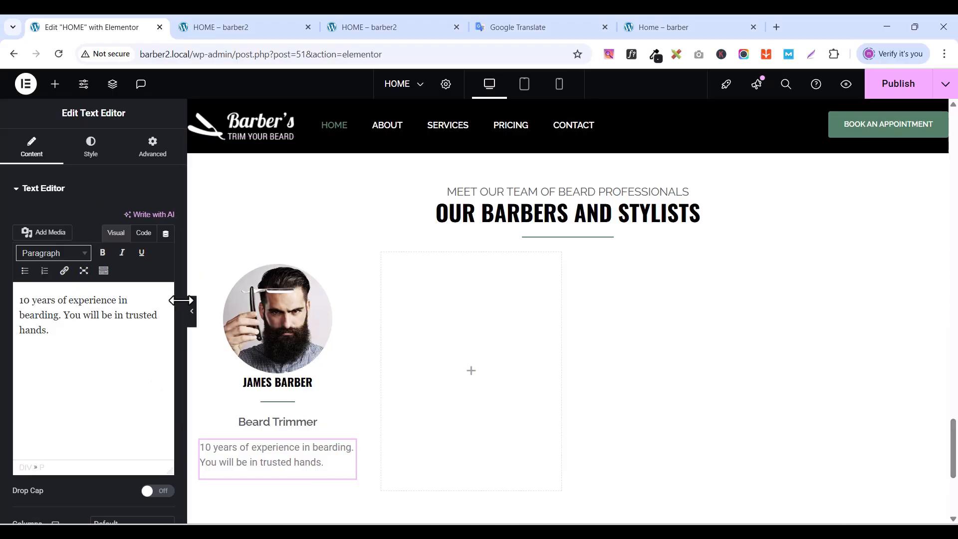
- Set the font family of the card's description text to Raleway
click(91, 149)
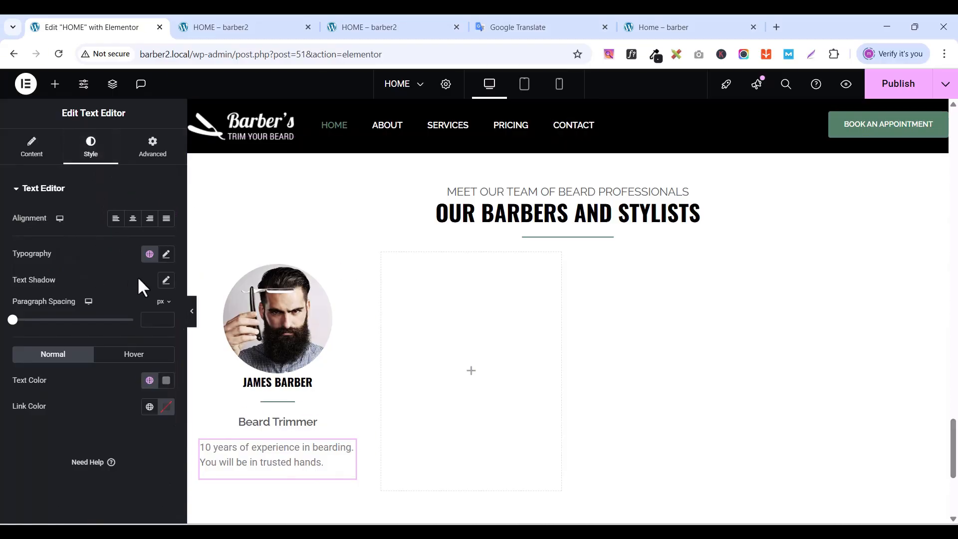
click(167, 254)
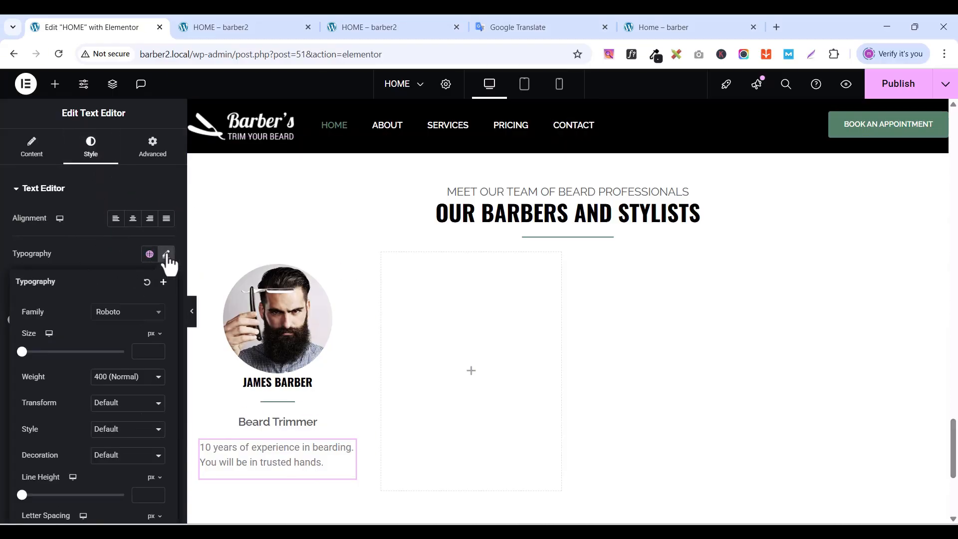
click(131, 312)
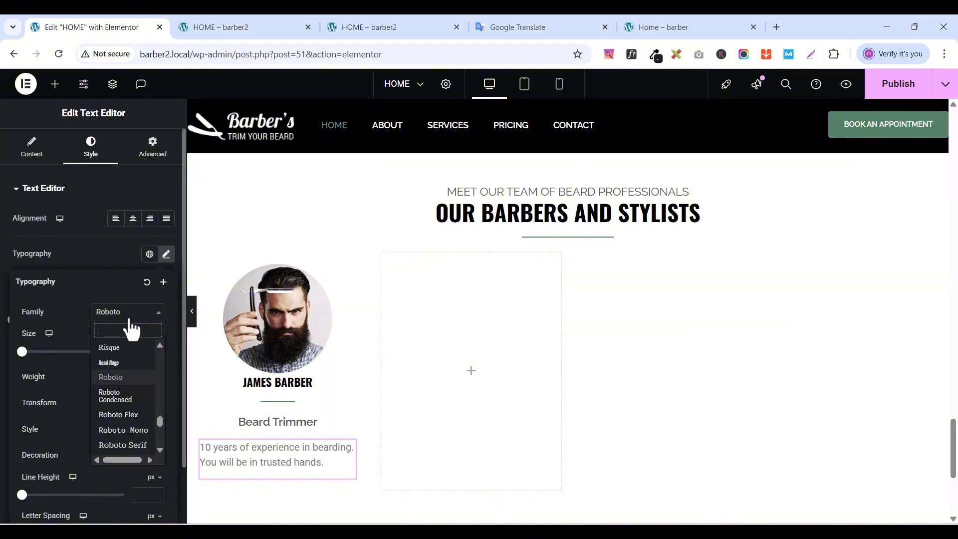
text(rale)
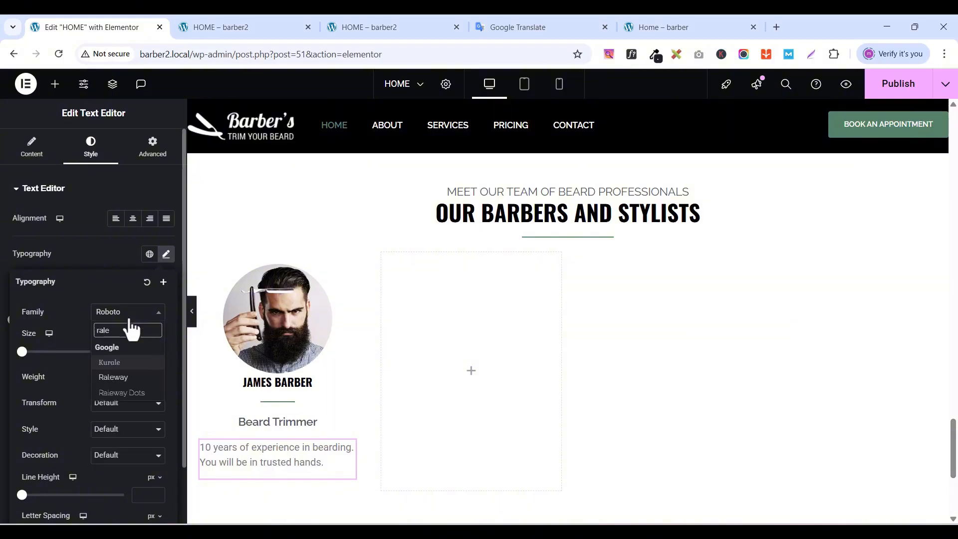
click(125, 378)
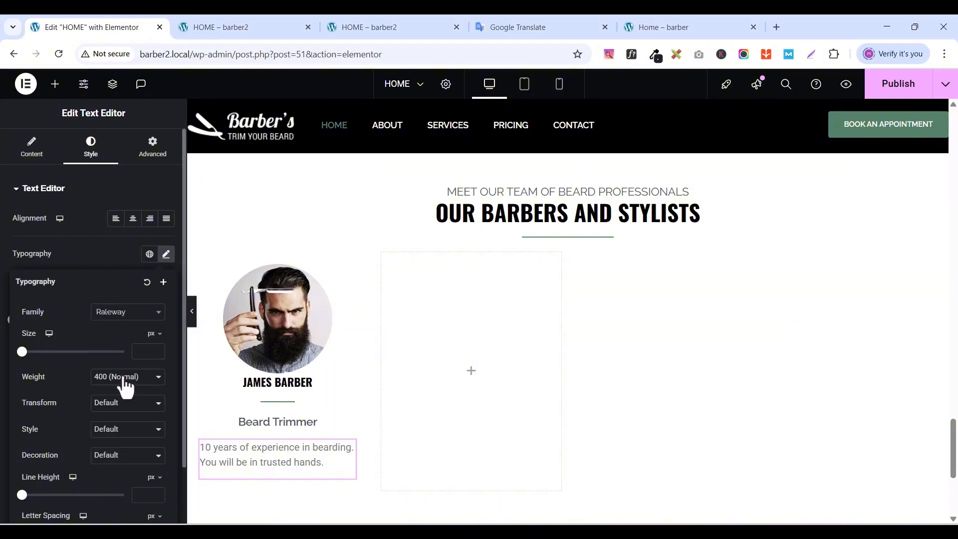
- Set the description text's font size to 15 px
click(158, 349)
click(157, 348)
click(157, 348)
click(157, 348)
click(157, 348)
click(157, 349)
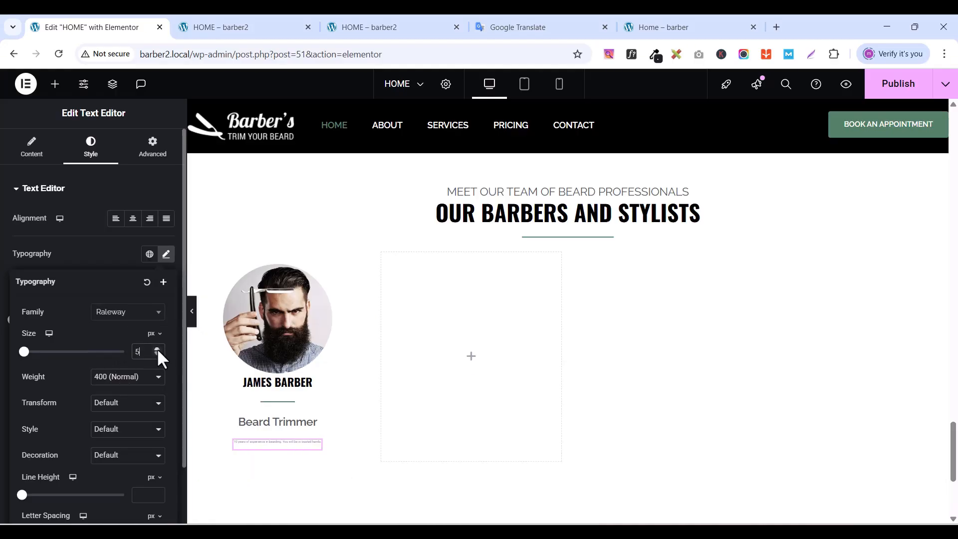
click(157, 348)
click(158, 348)
click(157, 349)
click(157, 348)
click(158, 348)
click(157, 348)
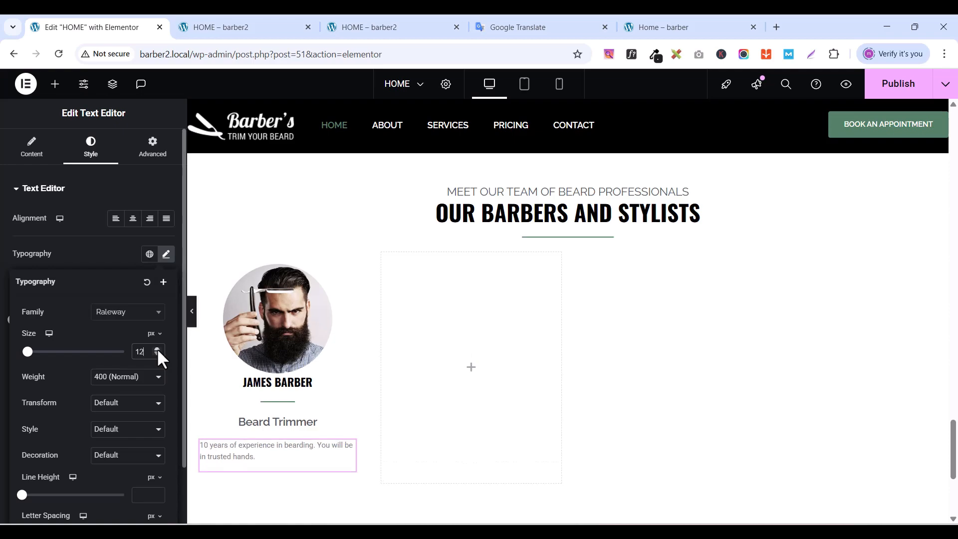
click(157, 348)
click(157, 348)
click(157, 348)
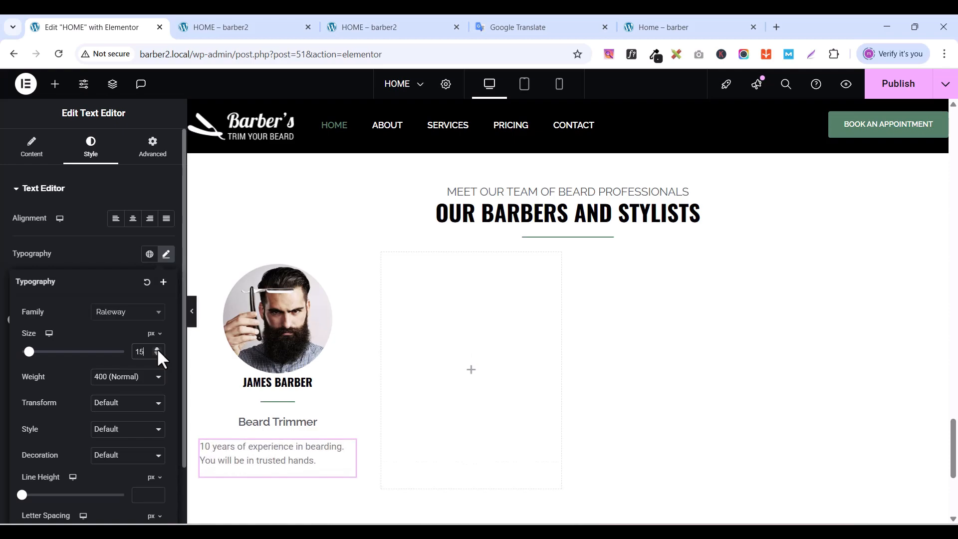
- Set the description text's weight to 500 (Medium) and align it to the center
click(138, 379)
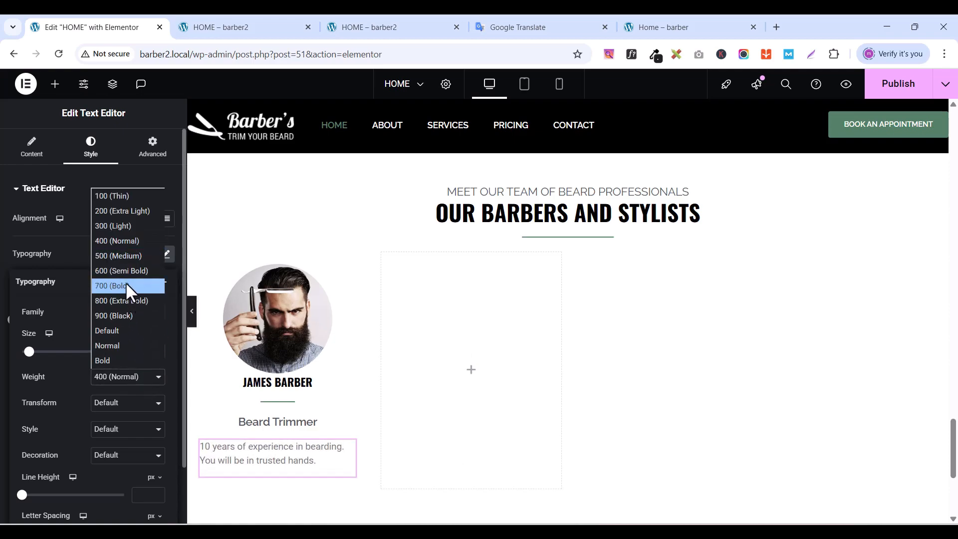
click(119, 256)
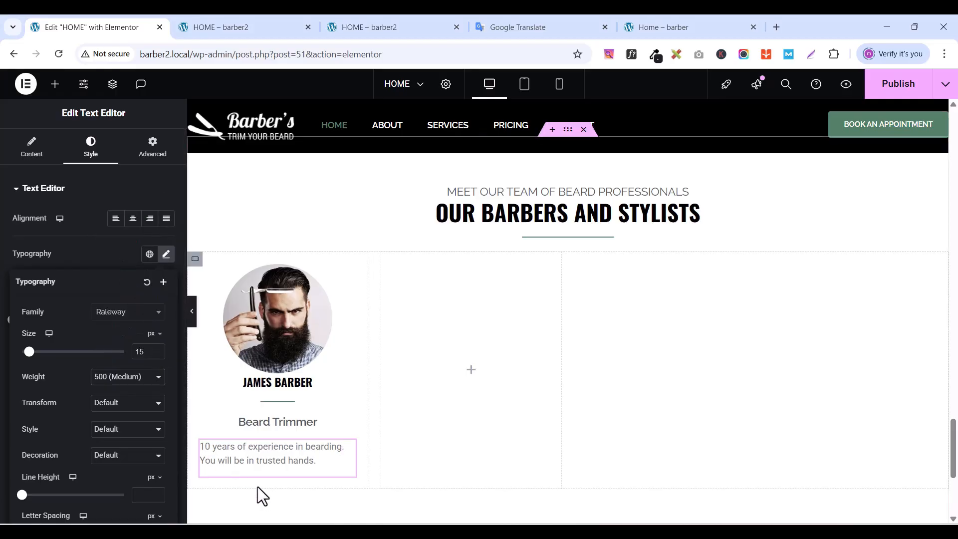
click(133, 218)
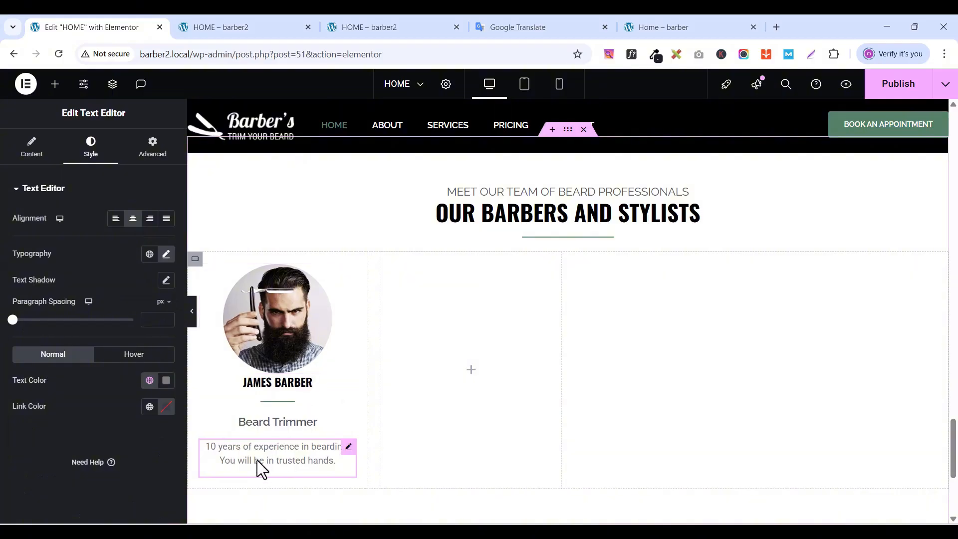
- Duplicate the description text widget and replace the copy's content with the first barber's email line from the reference Home page
click(711, 28)
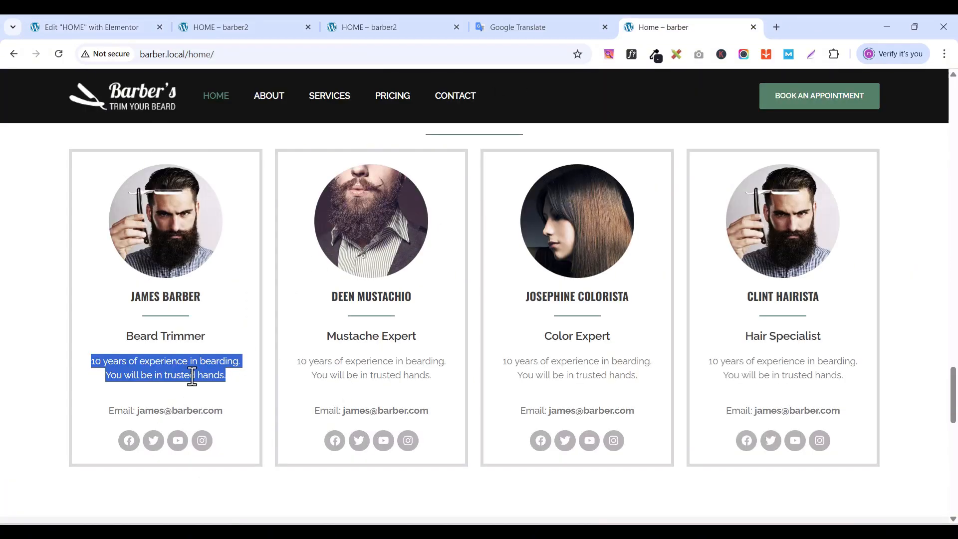
triple_click(176, 413)
right_click(176, 413)
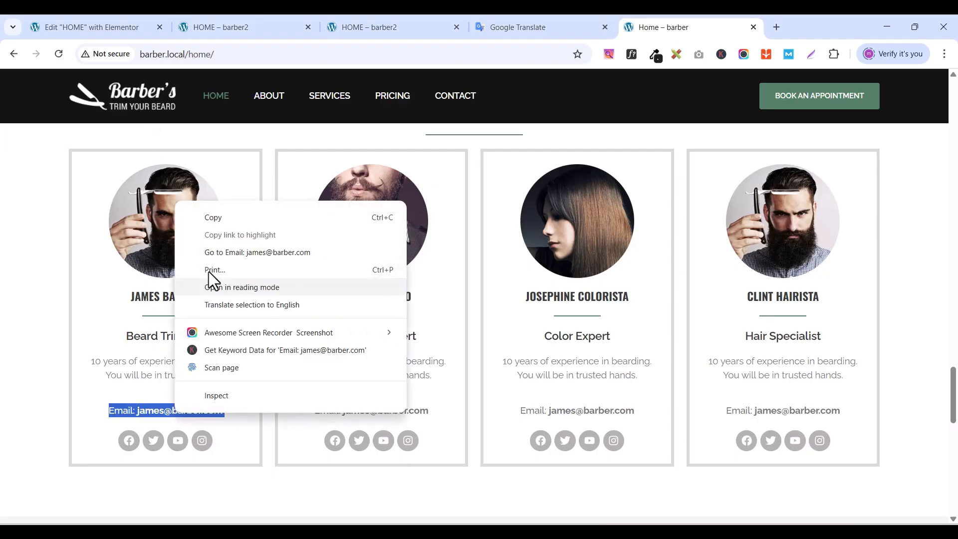
click(220, 214)
click(103, 30)
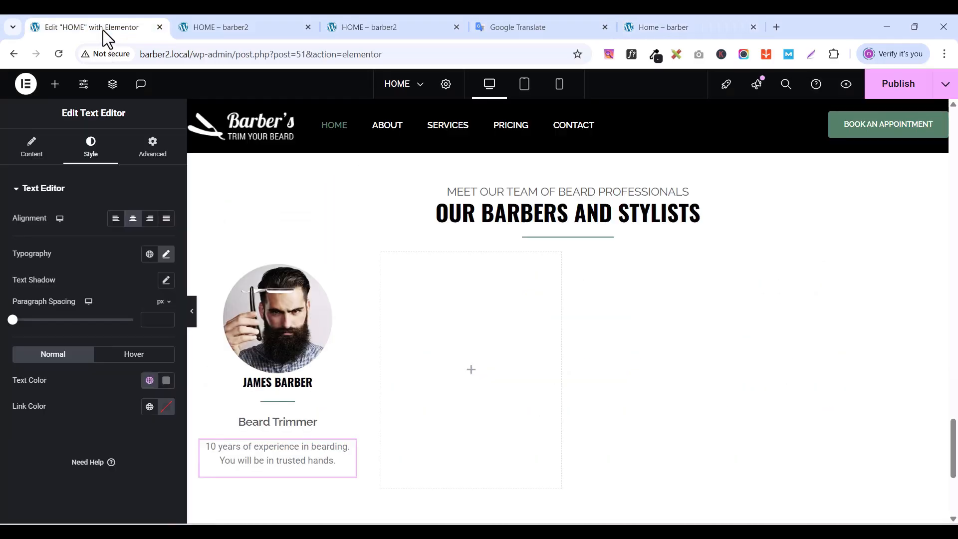
right_click(353, 458)
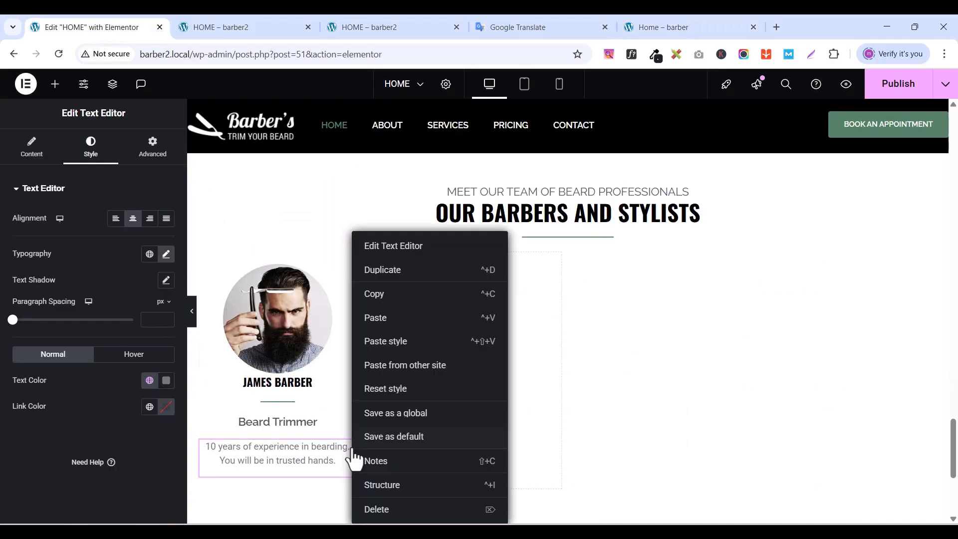
click(384, 272)
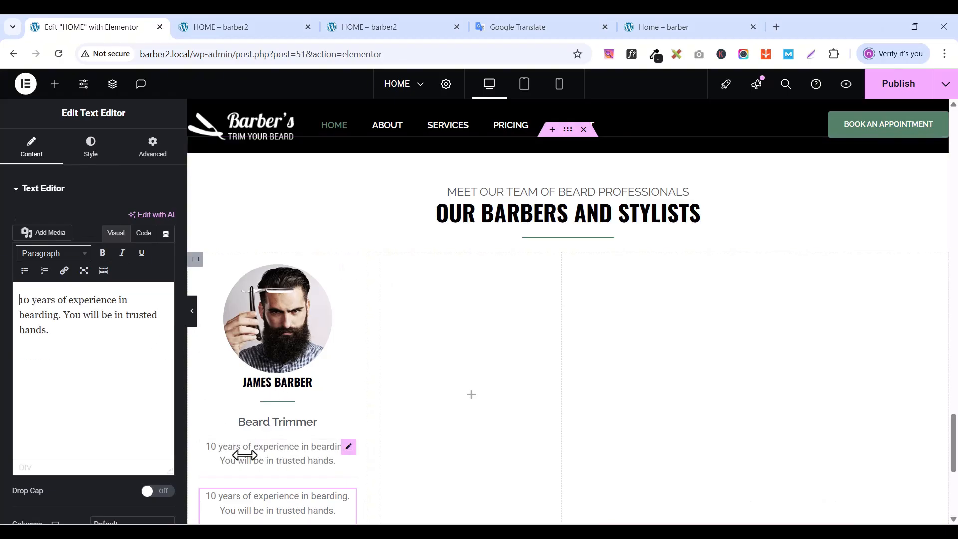
triple_click(23, 294)
key(ctrl+v)
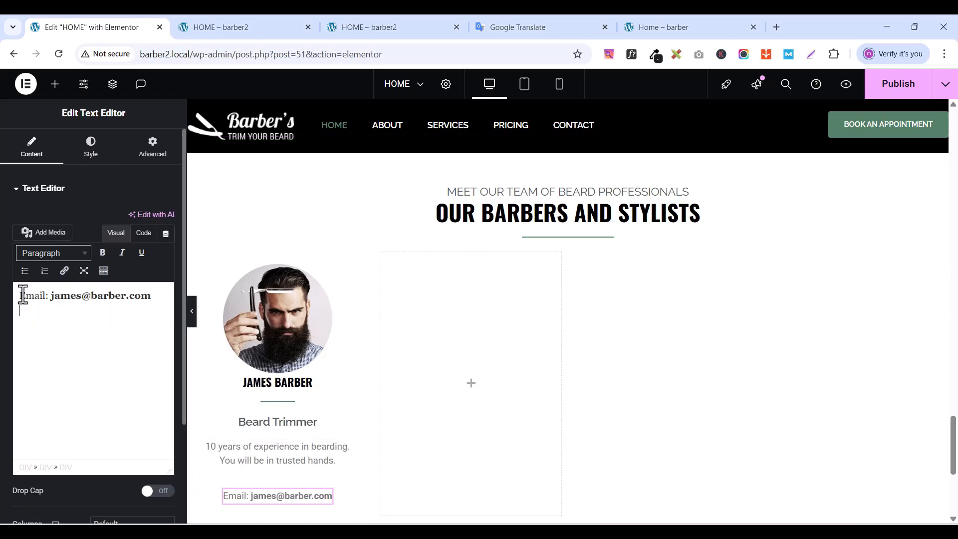
- Find the Social Icons widget and add it below the email line in the first team card
scroll(364, 444, down, 1)
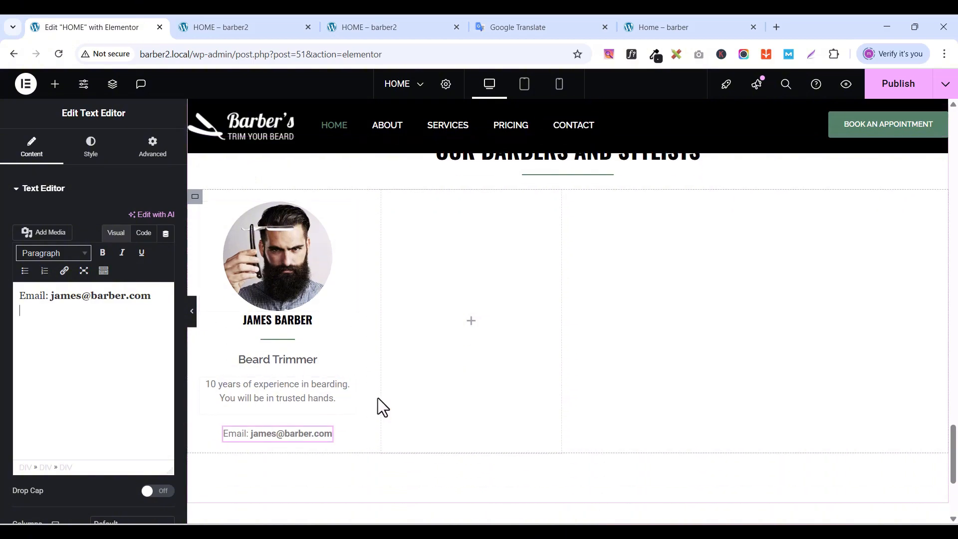
click(55, 84)
text(socila)
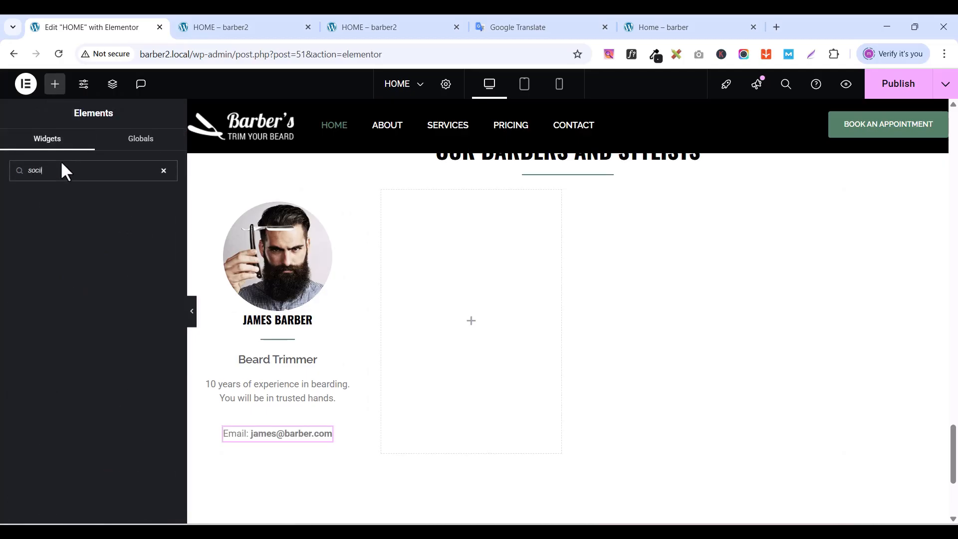
key(BackSpace)
key(BackSpace)
text(ial)
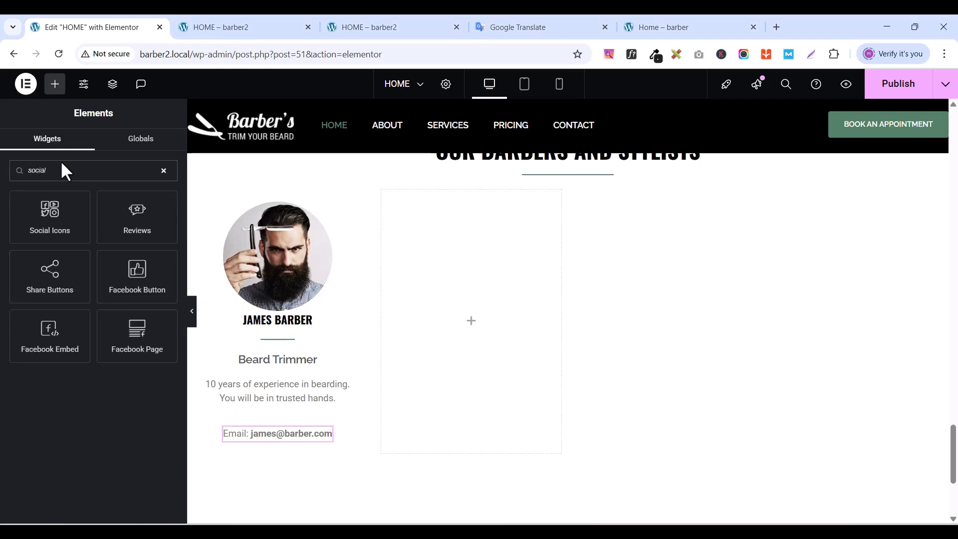
drag(41, 229, 274, 443)
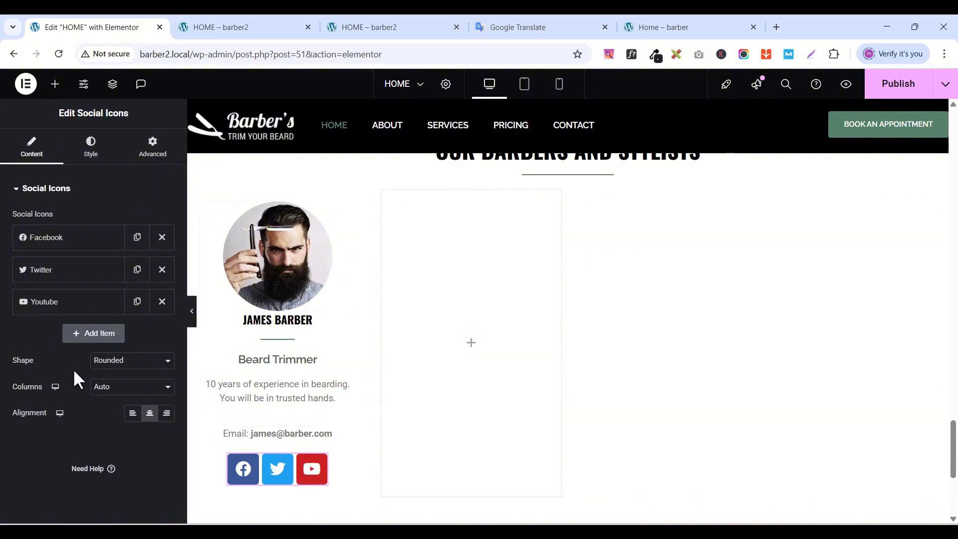
- Add a fourth item, WordPress, to the first card's social icons and set the icon shape to Circle
click(76, 339)
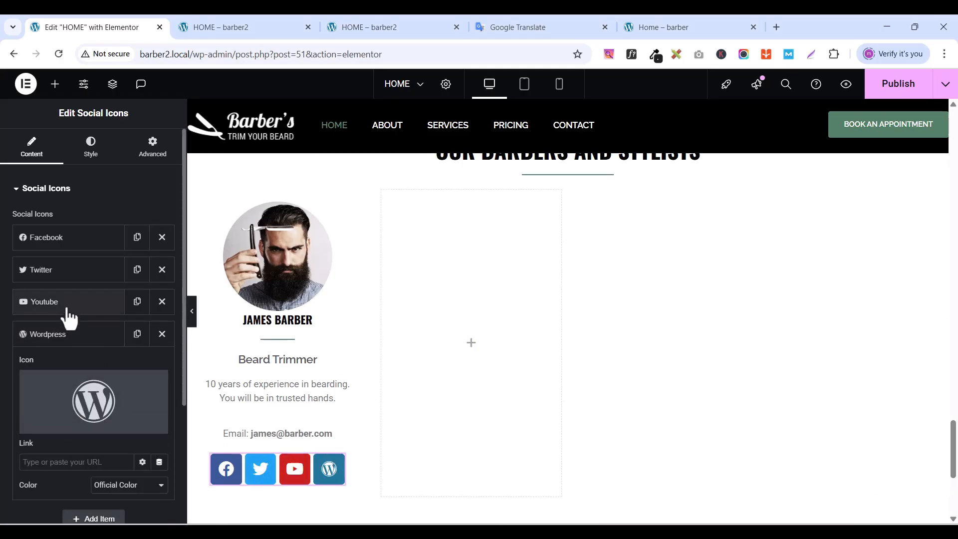
scroll(74, 442, down, 3)
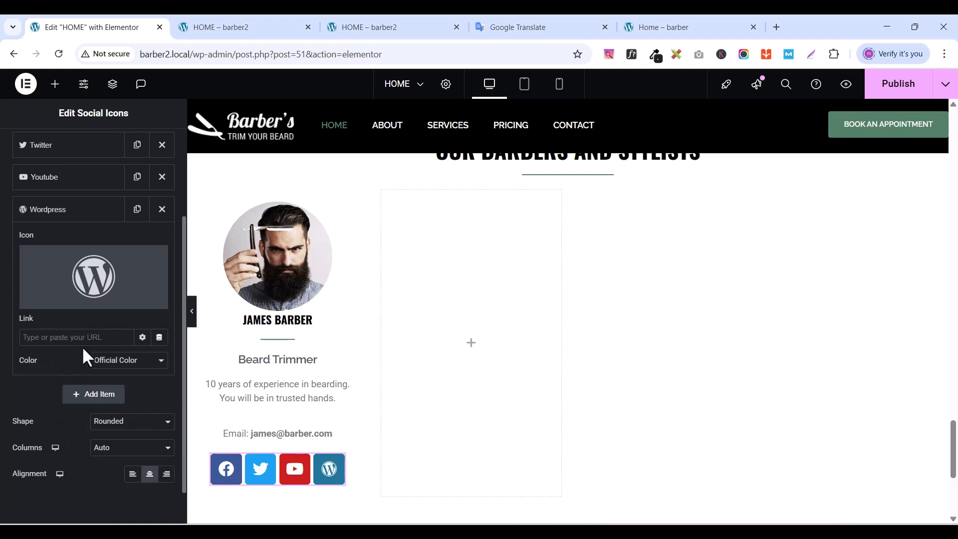
click(122, 423)
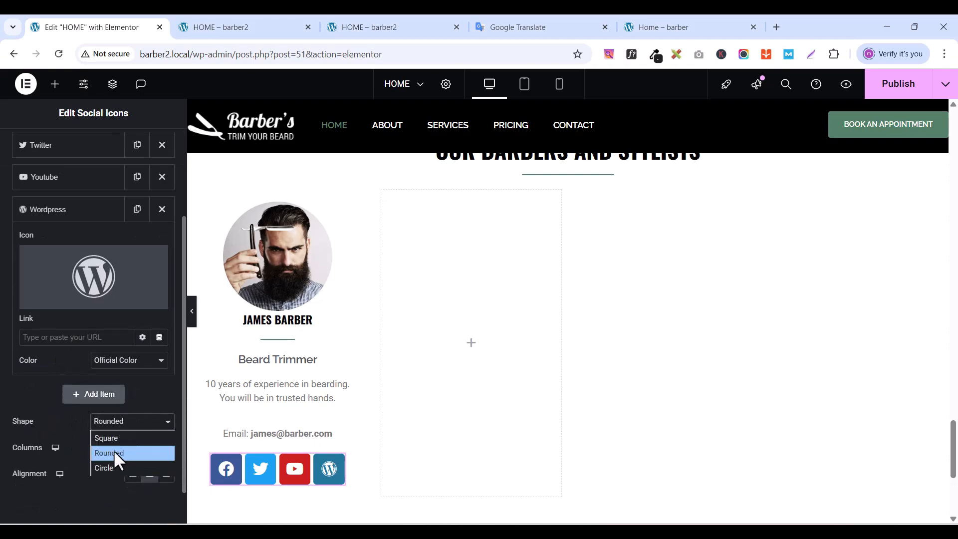
click(108, 466)
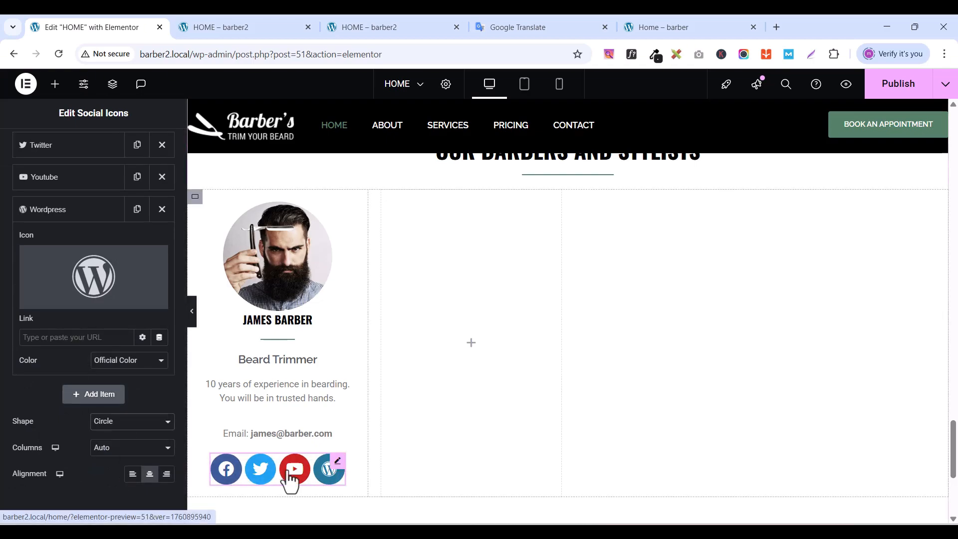
- Switch the social icons to a custom color and set their primary color to the global Text color #7A7A7A
scroll(67, 220, up, 3)
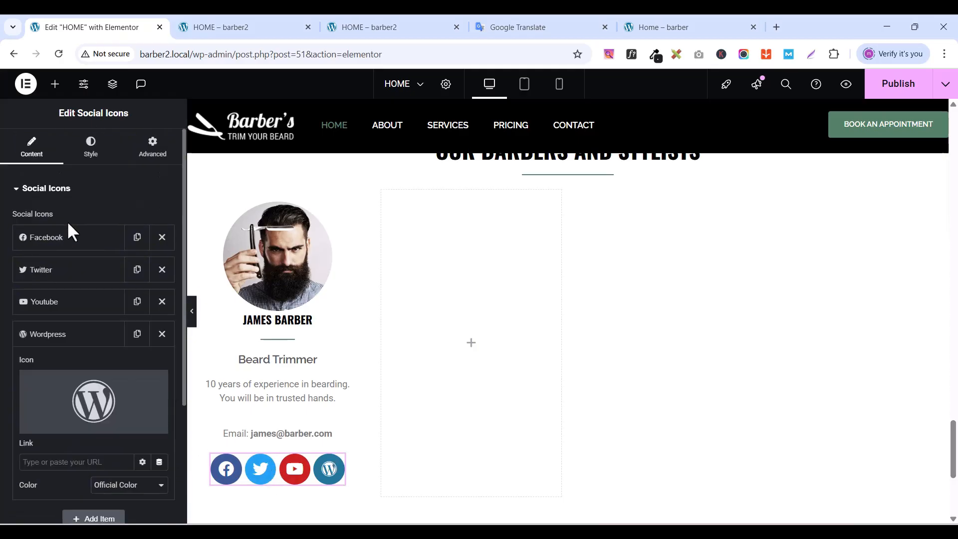
click(91, 148)
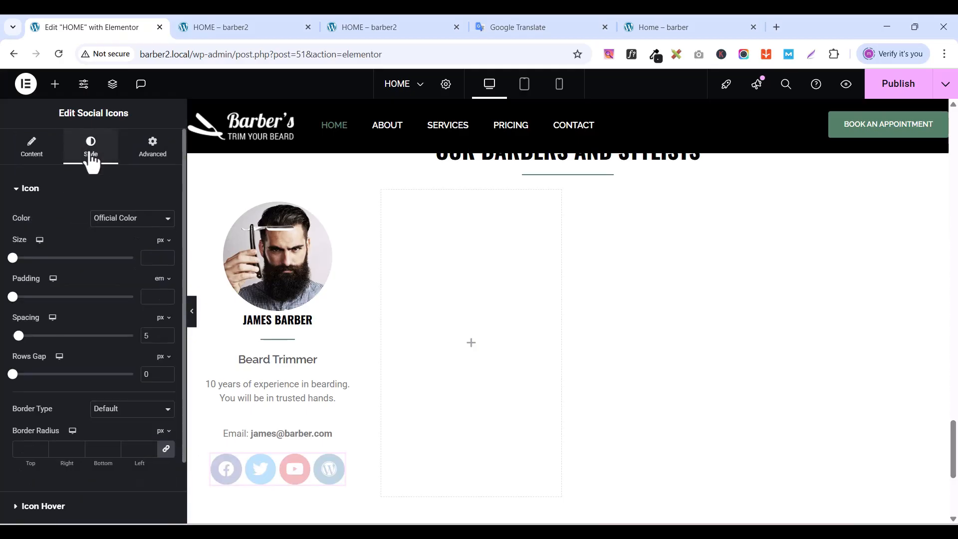
click(111, 219)
click(100, 249)
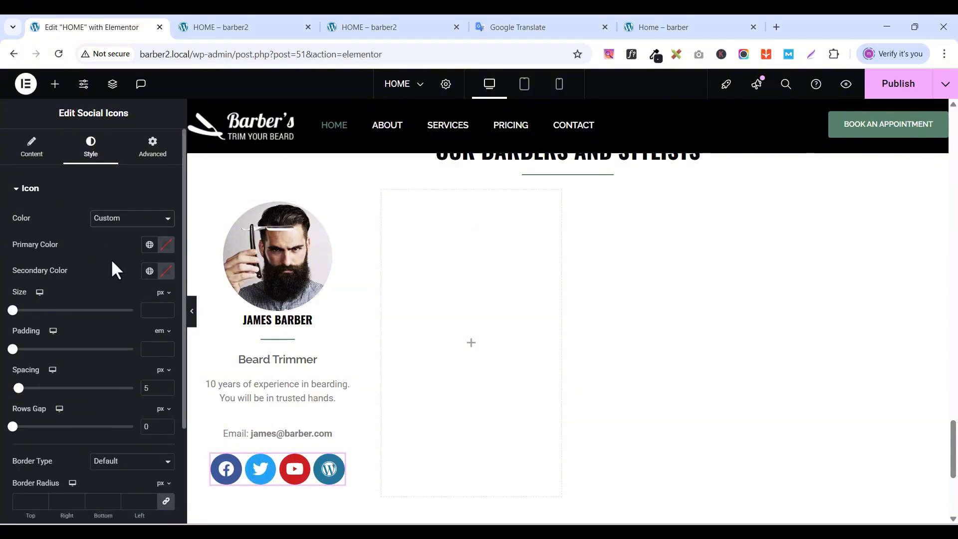
click(149, 246)
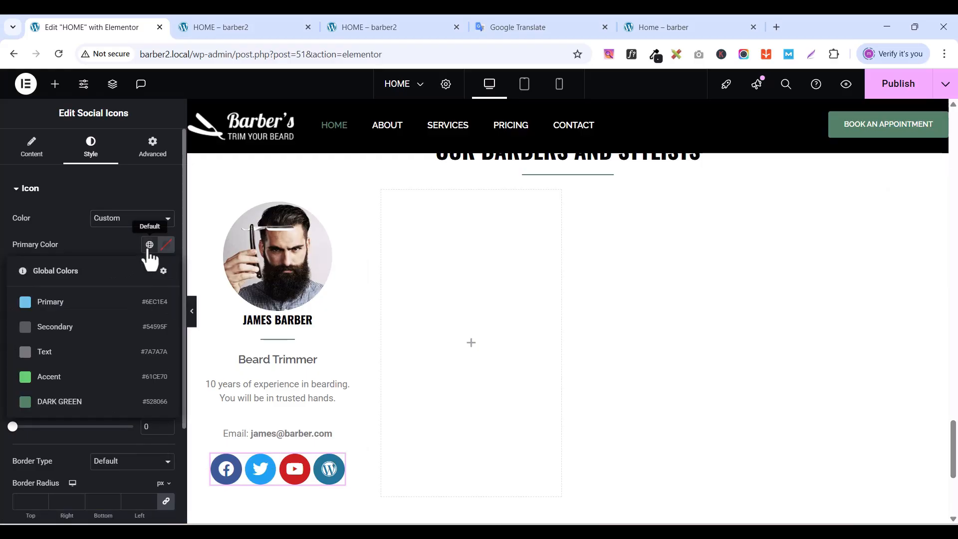
click(56, 352)
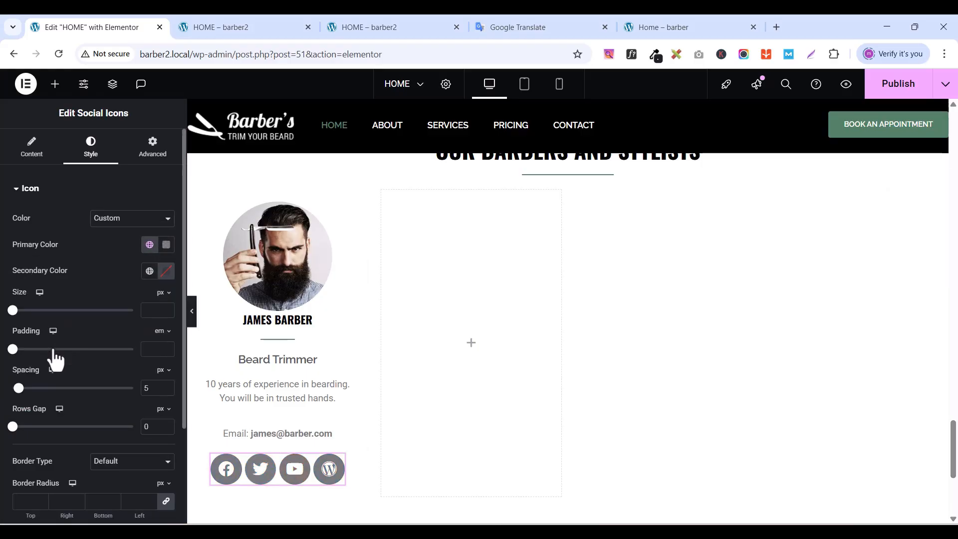
- Set the social icons' size to 17 px
click(20, 194)
click(18, 198)
mouse_move(14, 313)
mouse_down()
mouse_move(25, 313)
mouse_move(16, 315)
mouse_up()
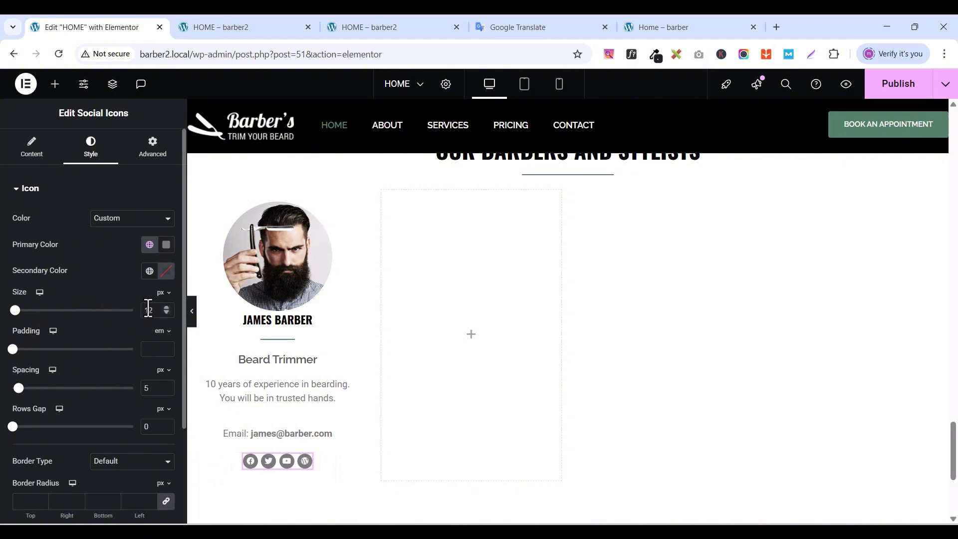
text(17)
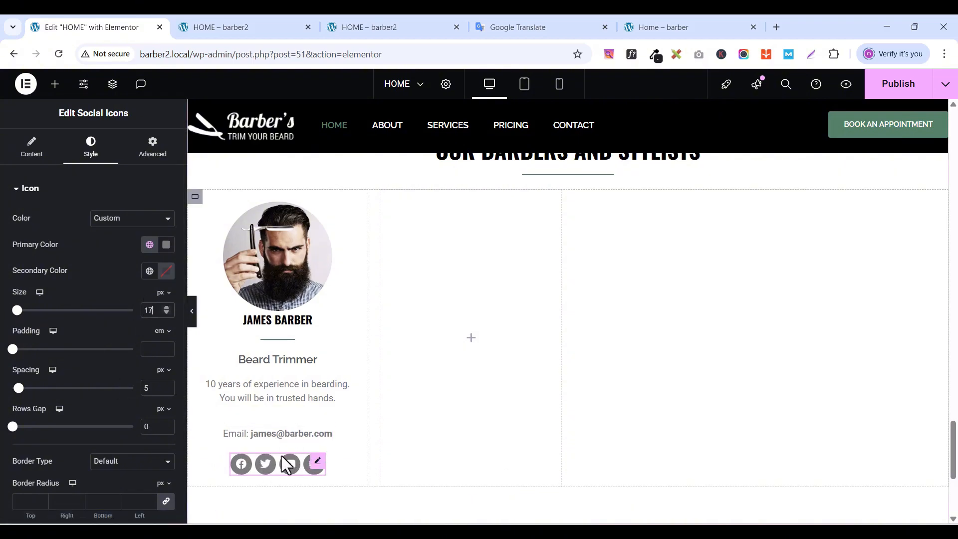
- Give the first team card's container a solid border 5 px wide on all sides
click(195, 198)
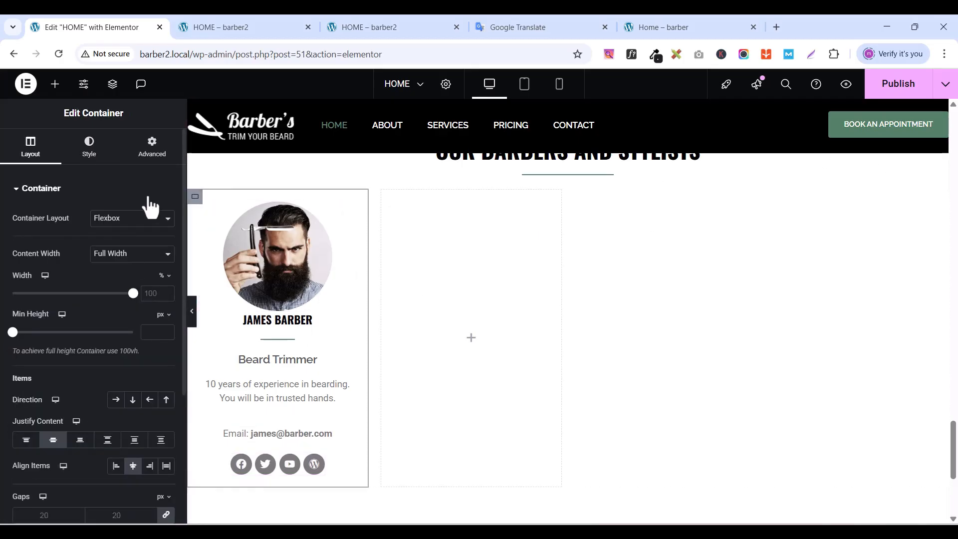
click(80, 163)
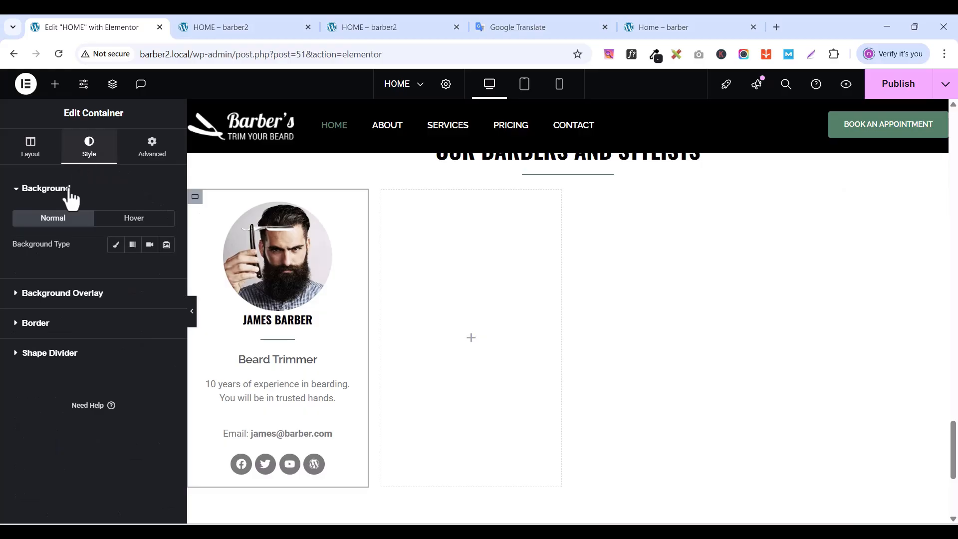
click(20, 323)
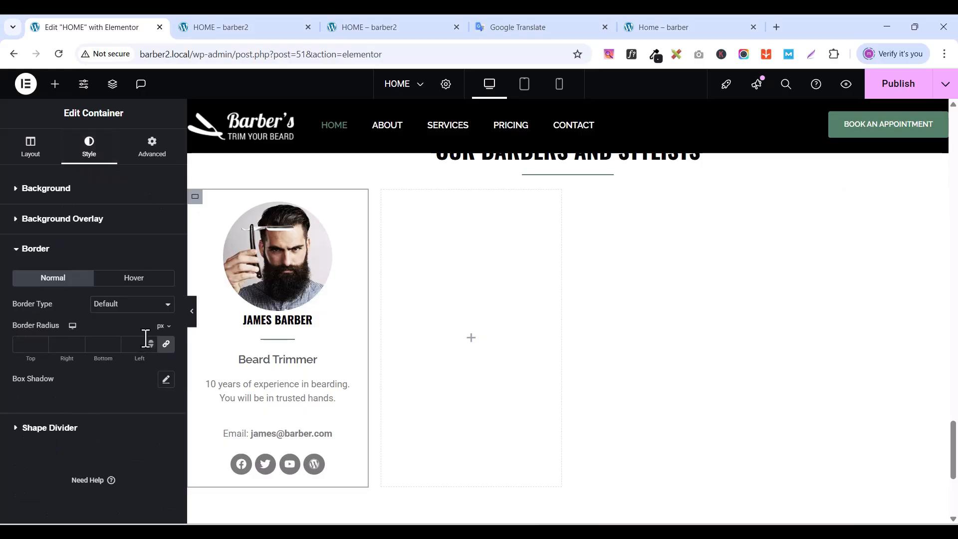
click(122, 305)
click(119, 349)
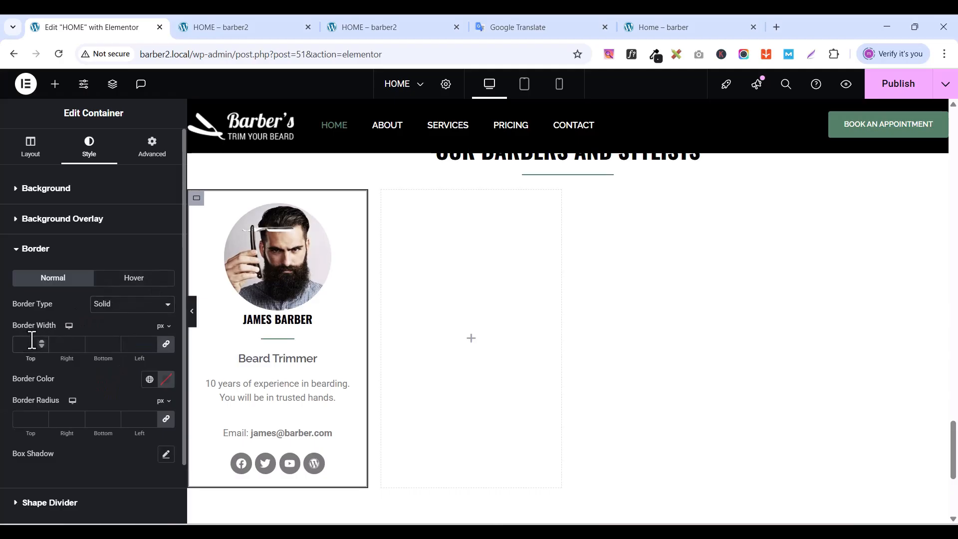
text(5)
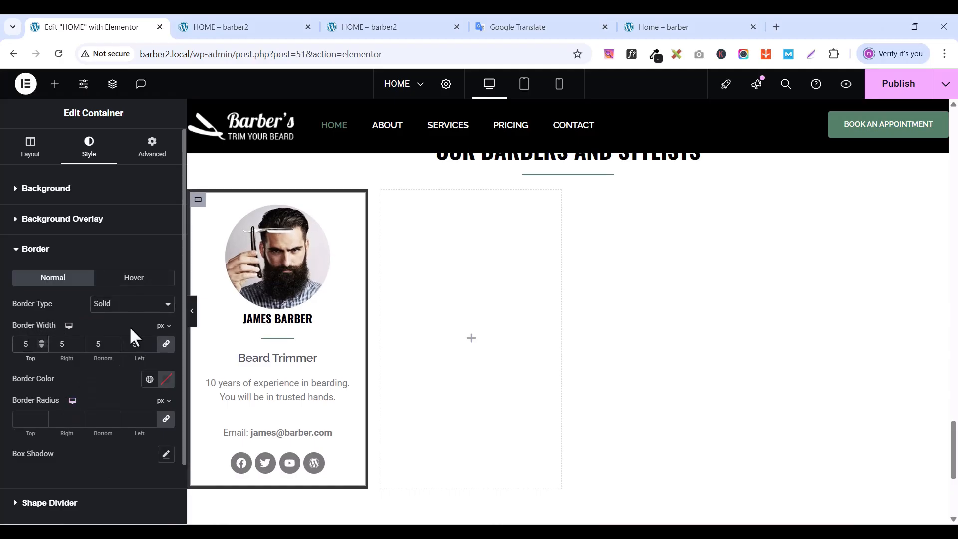
- Set the card's border color to the translucent black #02010129 and publish the page
click(168, 380)
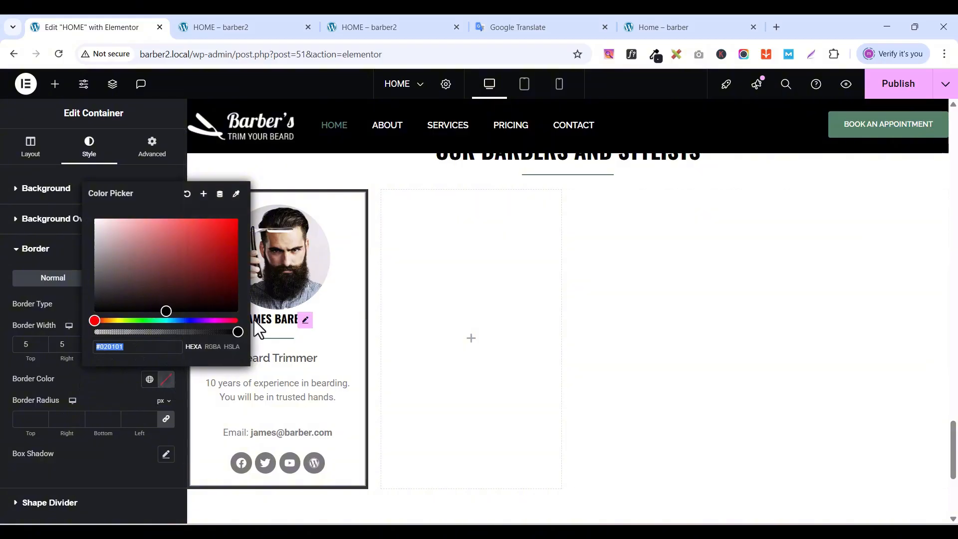
drag(236, 330, 116, 331)
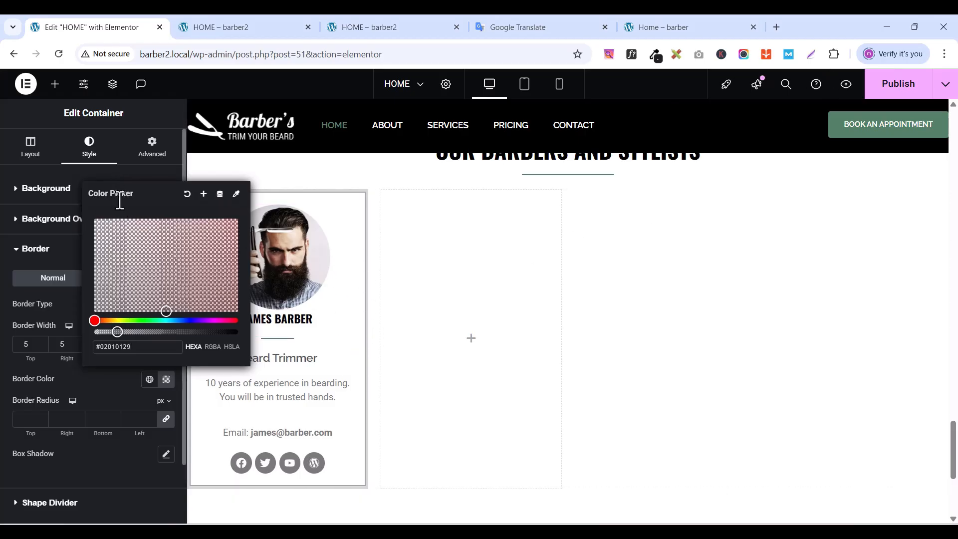
click(112, 458)
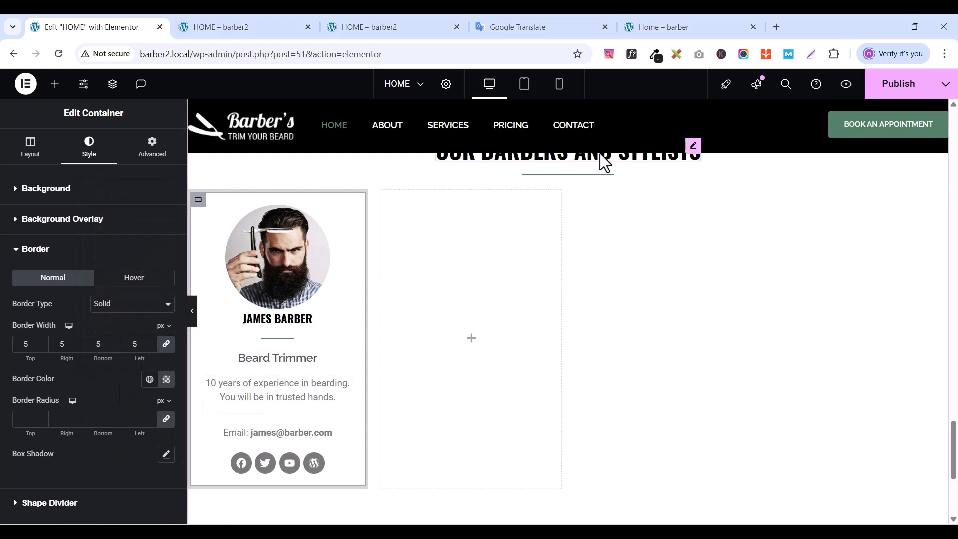
click(893, 100)
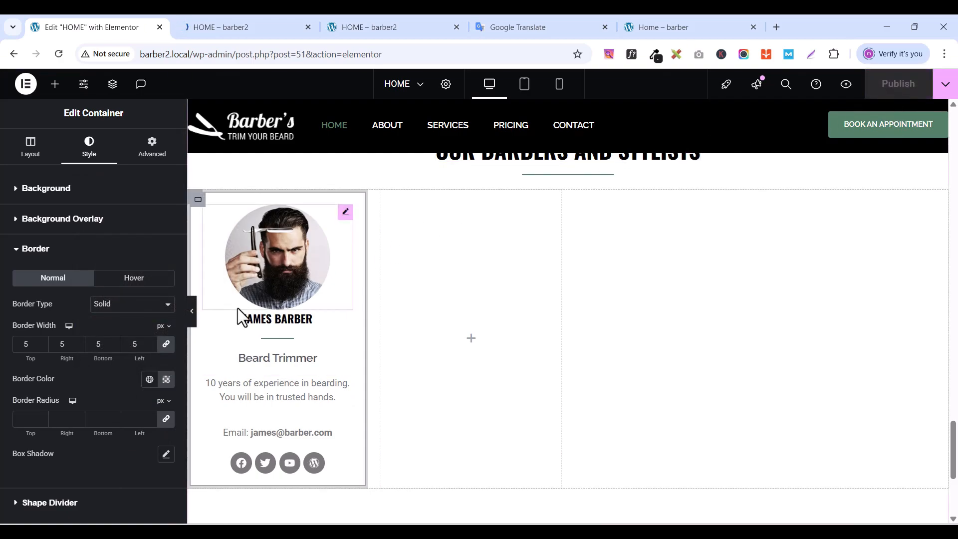
- Duplicate the finished team card three times to fill the row with four cards
right_click(198, 201)
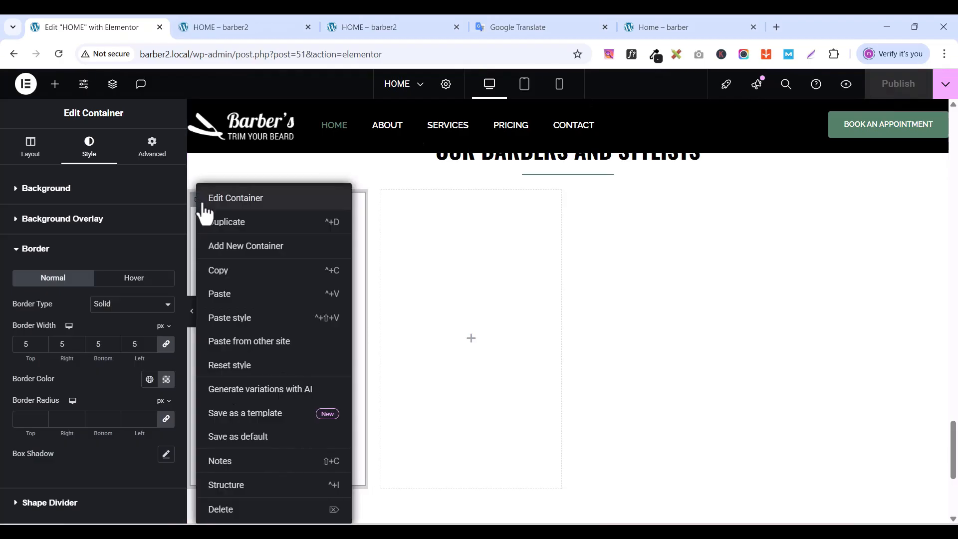
click(231, 224)
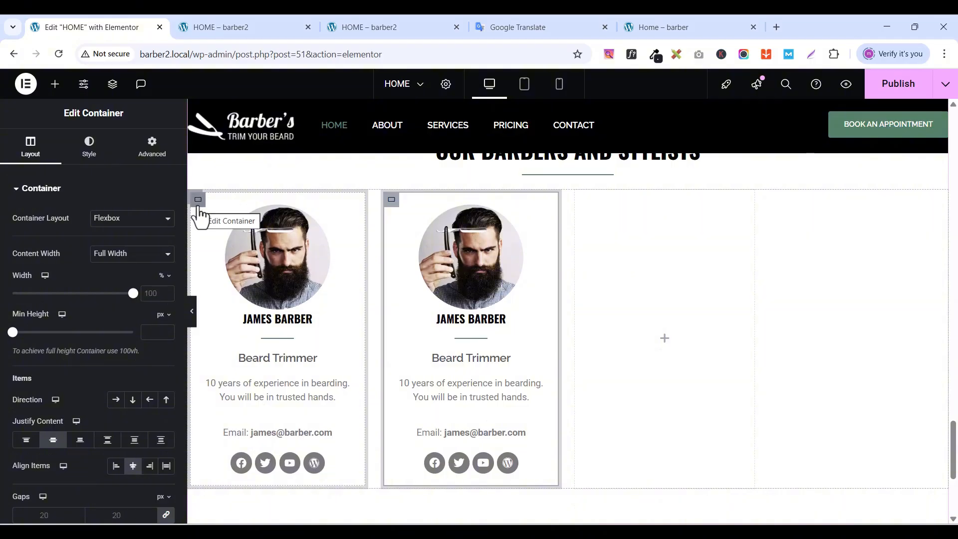
right_click(198, 202)
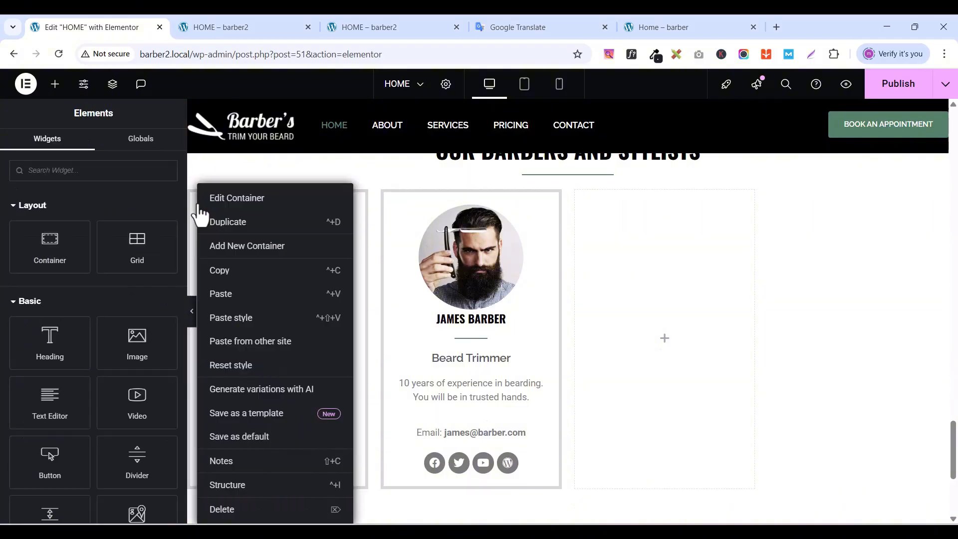
click(231, 223)
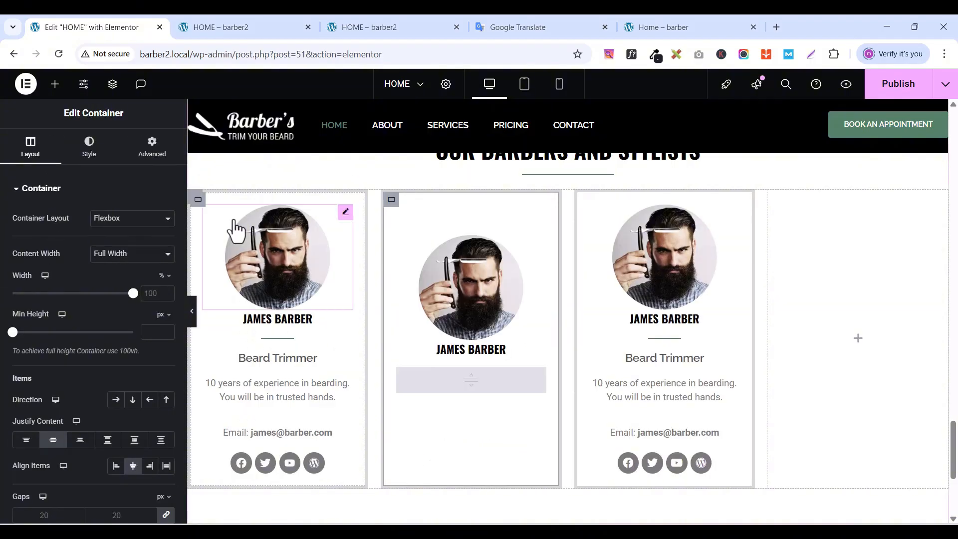
right_click(392, 200)
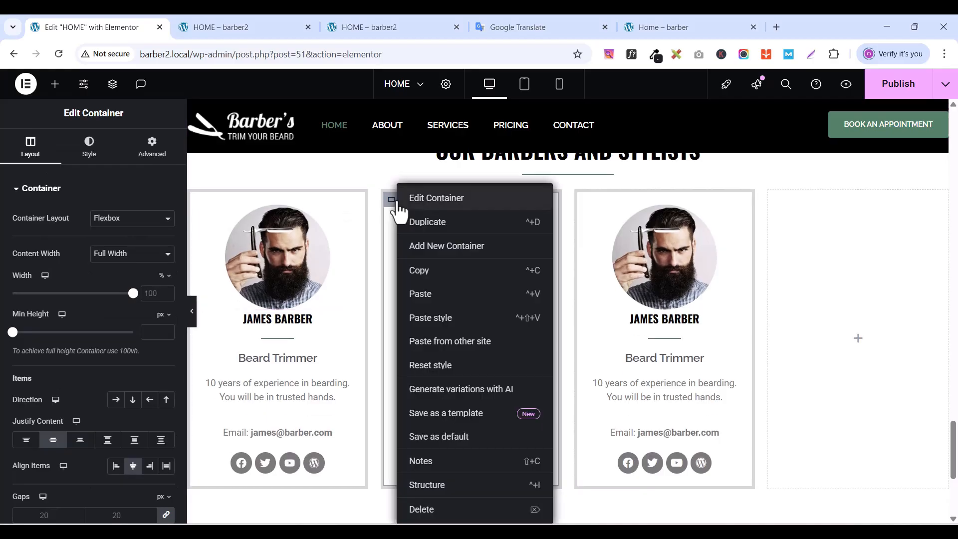
click(413, 226)
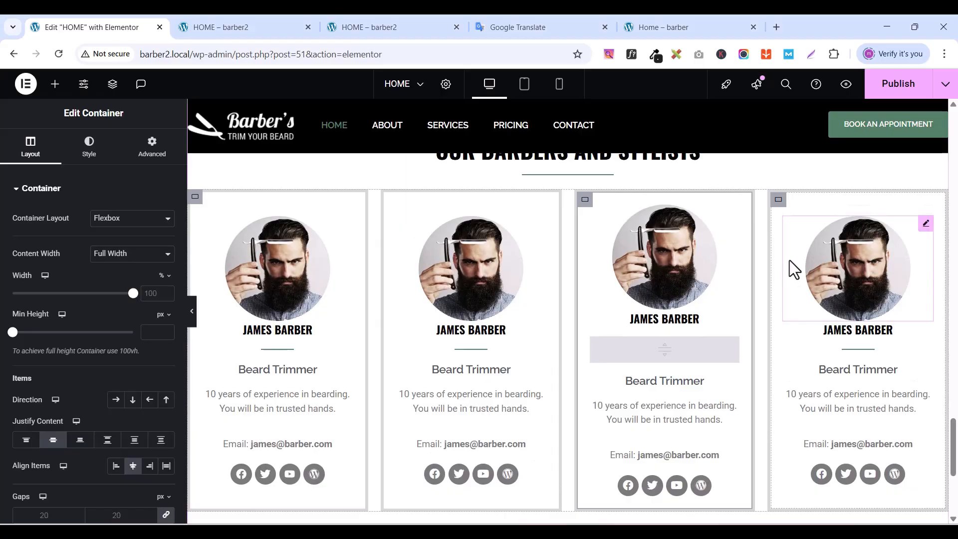
- Look over the row of four team cards in the editor and publish the page
scroll(663, 364, down, 1)
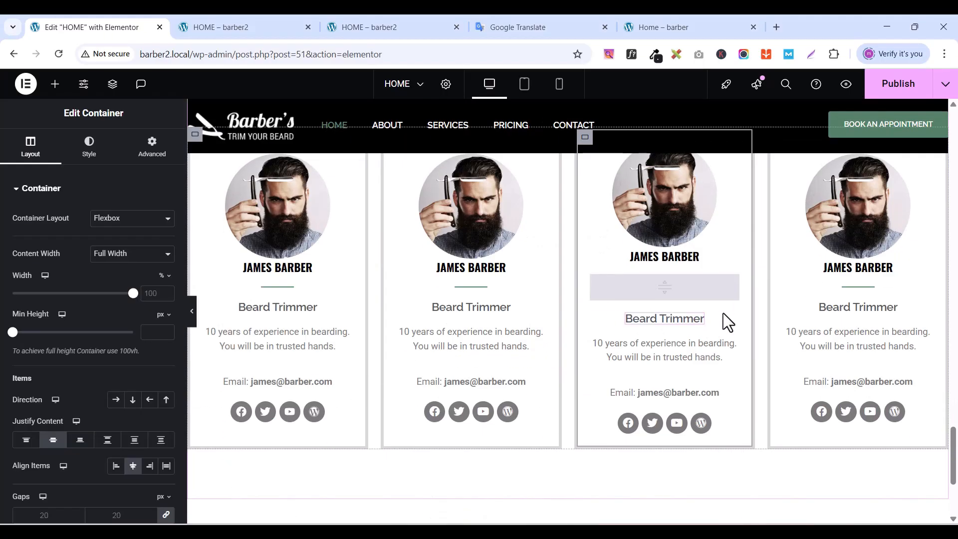
scroll(723, 313, up, 2)
scroll(723, 313, down, 2)
scroll(723, 312, up, 2)
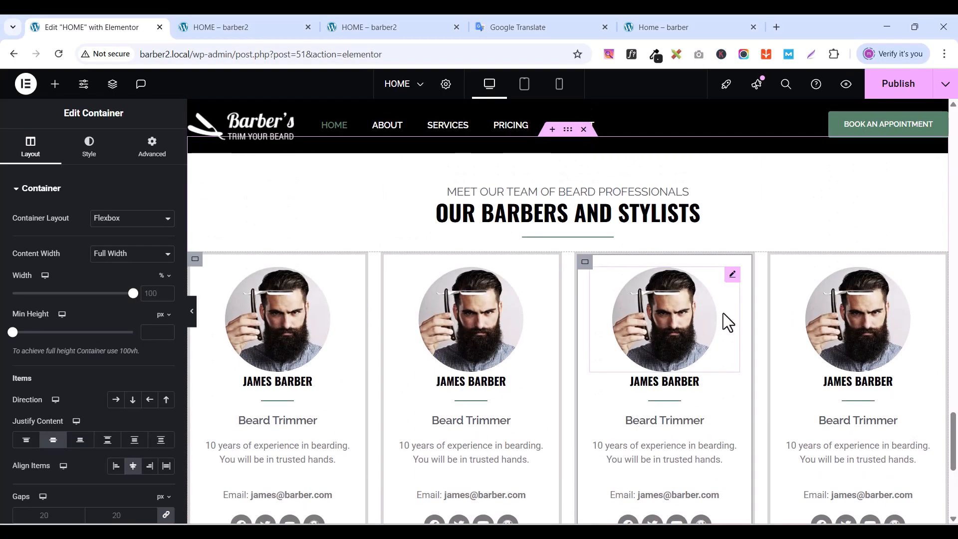
scroll(723, 313, down, 3)
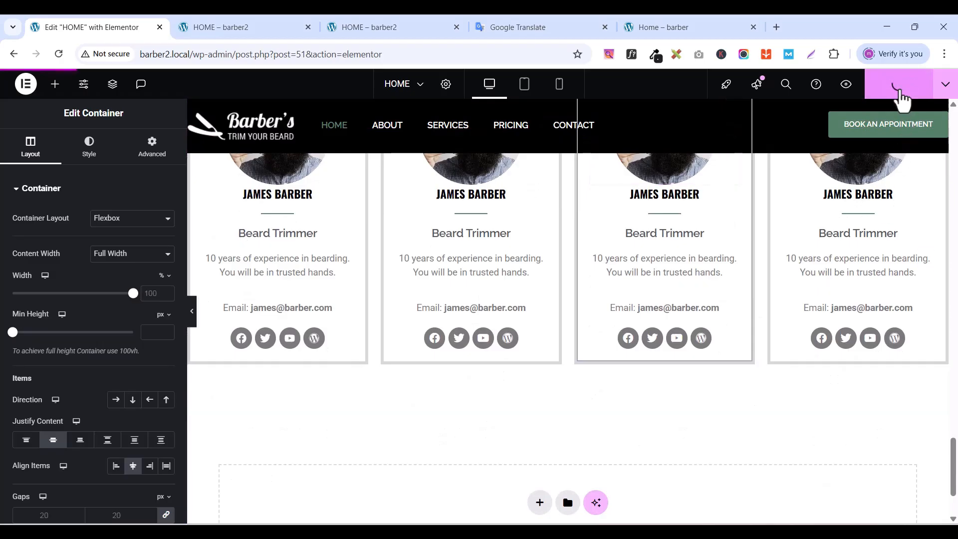
scroll(667, 389, up, 4)
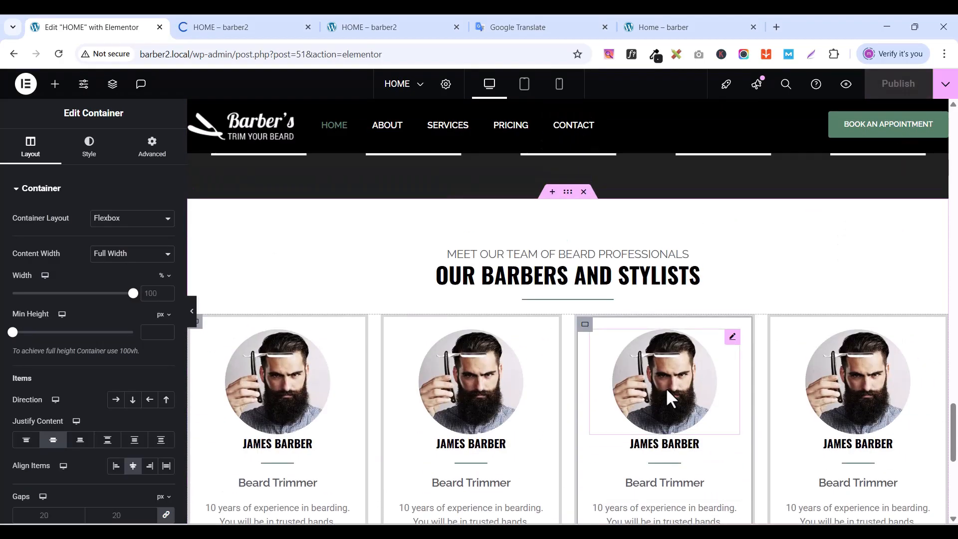
scroll(667, 389, down, 2)
scroll(666, 389, up, 1)
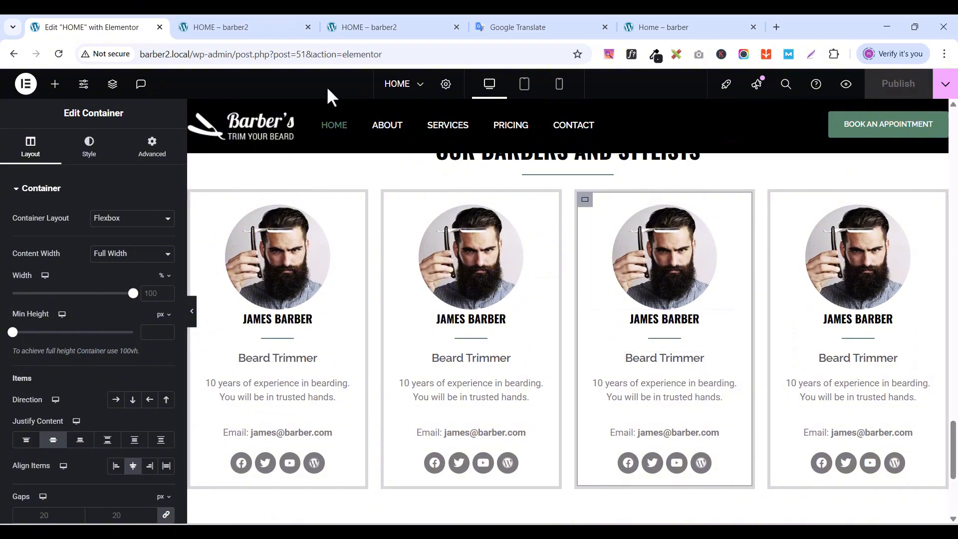
- Check the "Our Barbers and Stylists" section with its four cards on the HOME preview page
click(231, 19)
scroll(512, 339, down, 10)
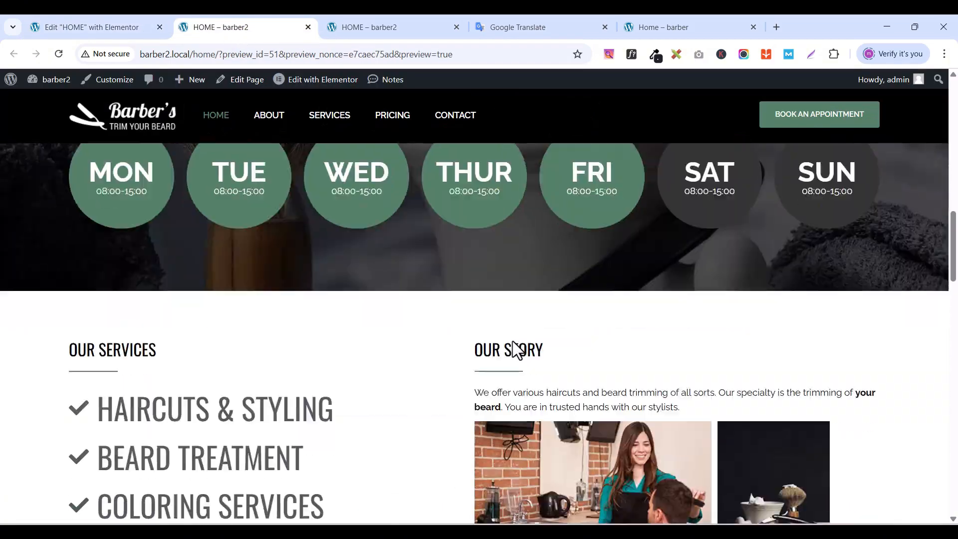
scroll(513, 340, down, 15)
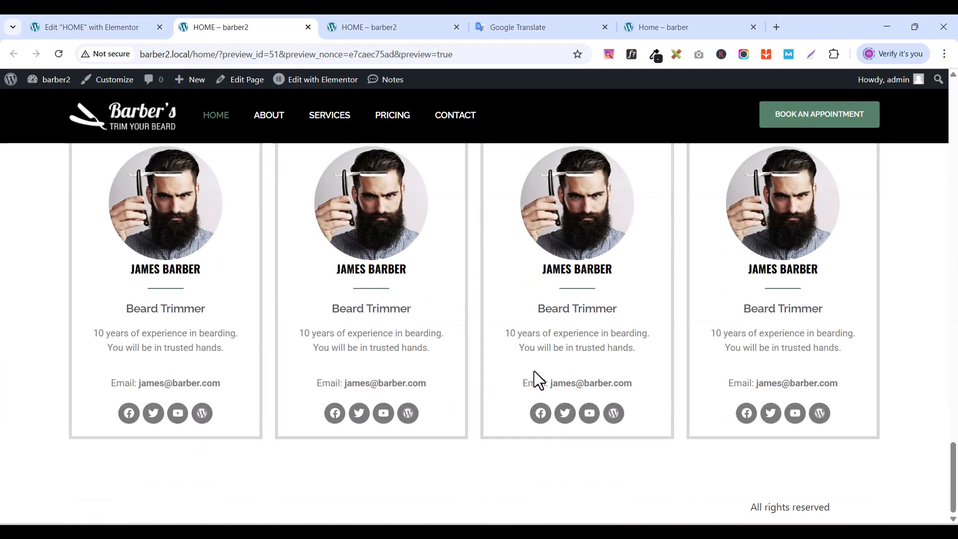
scroll(539, 380, up, 2)
scroll(539, 380, down, 1)
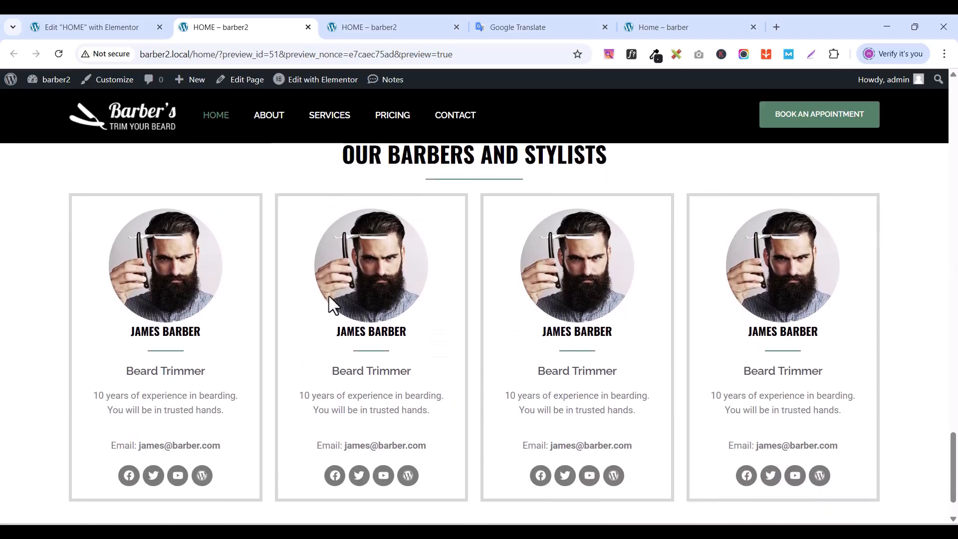
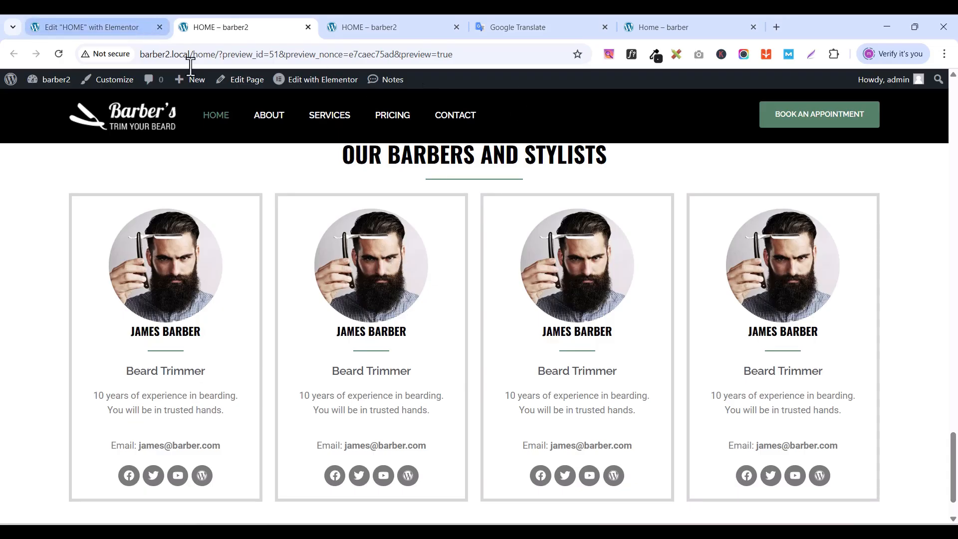
- Replace the photo in the second team card with barber-gallery-2.jpg from the media library, matching the reference site
click(122, 29)
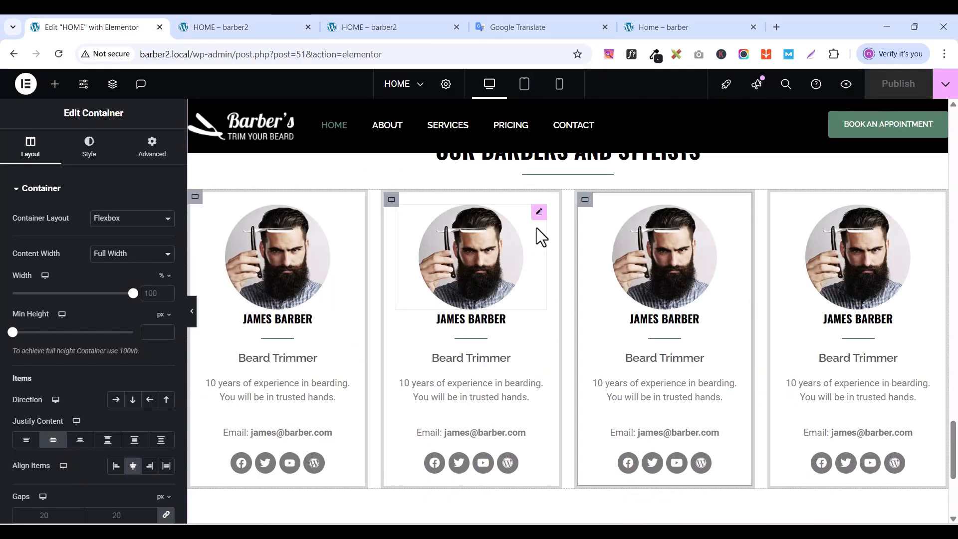
click(538, 213)
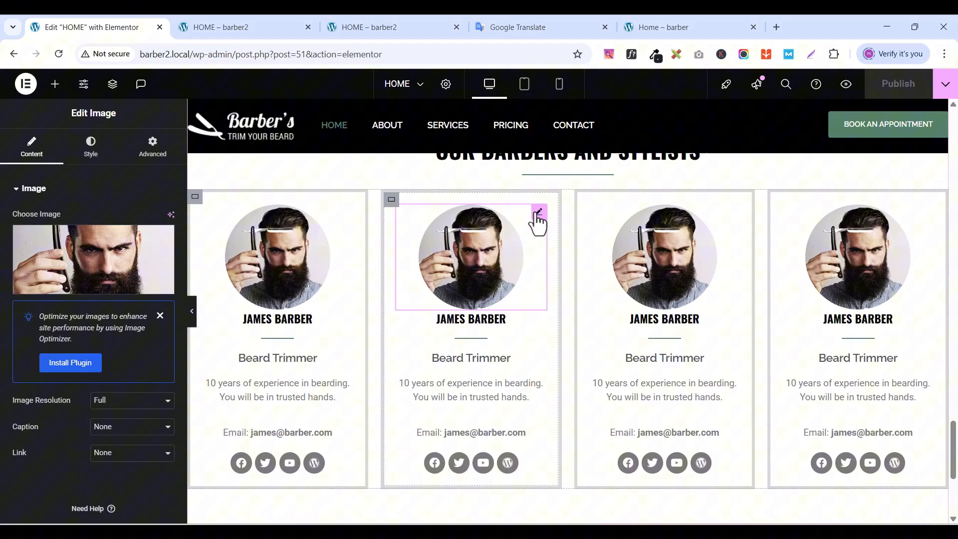
click(667, 28)
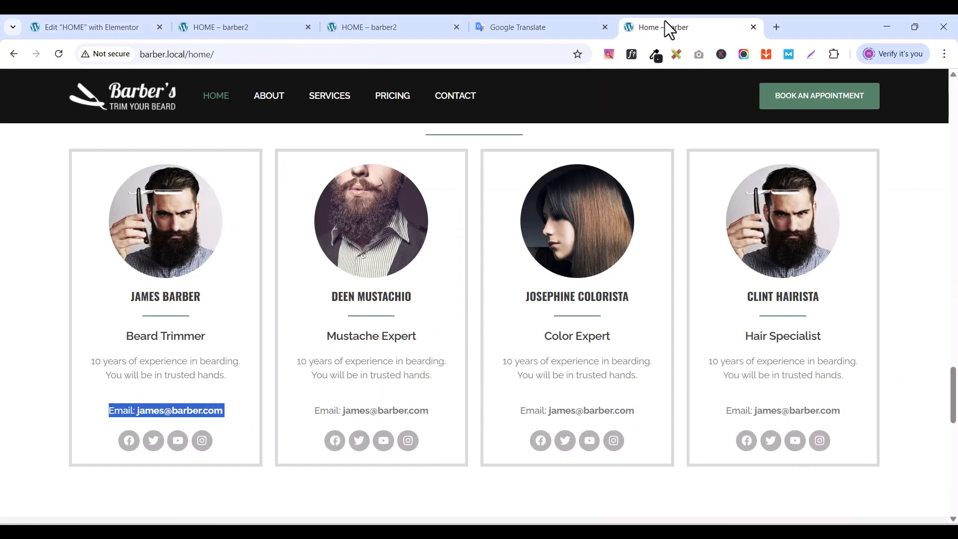
click(100, 28)
click(87, 287)
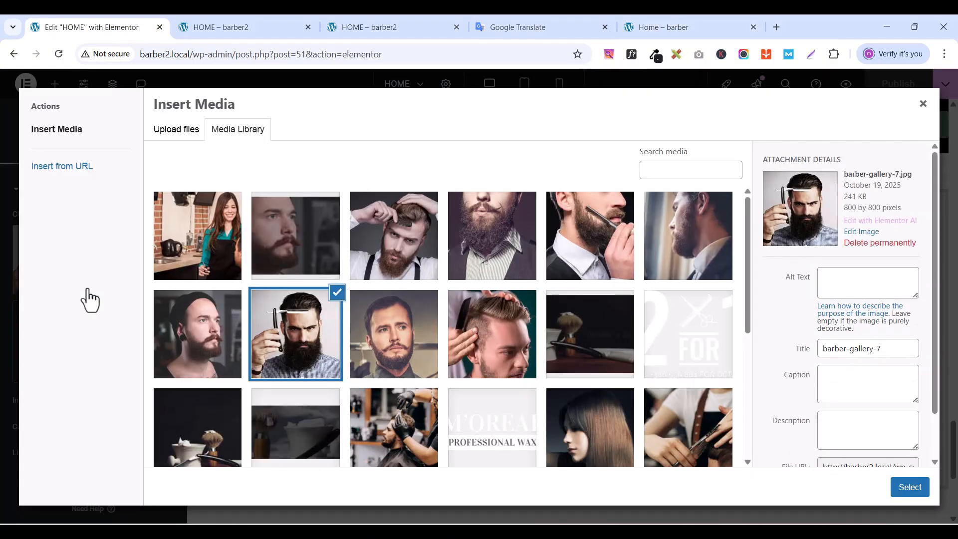
click(468, 244)
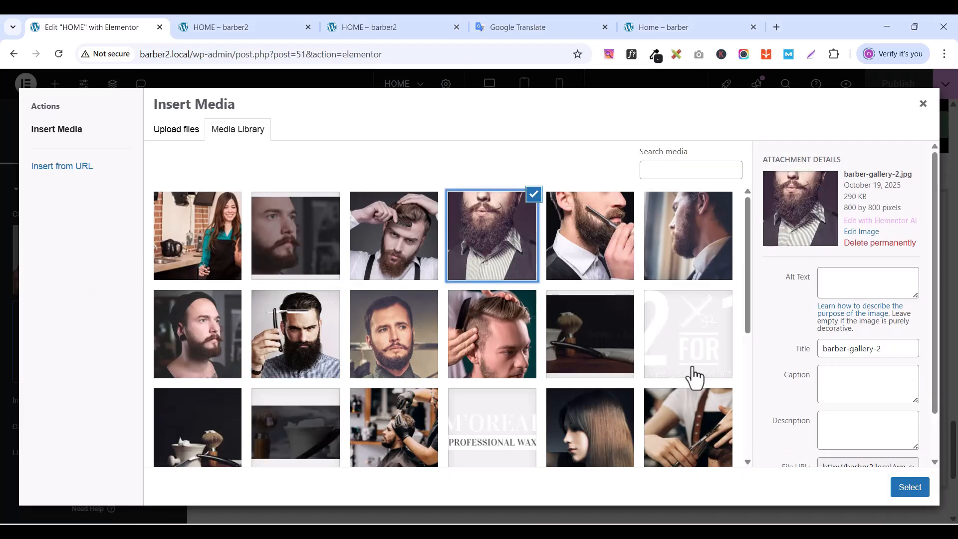
click(909, 487)
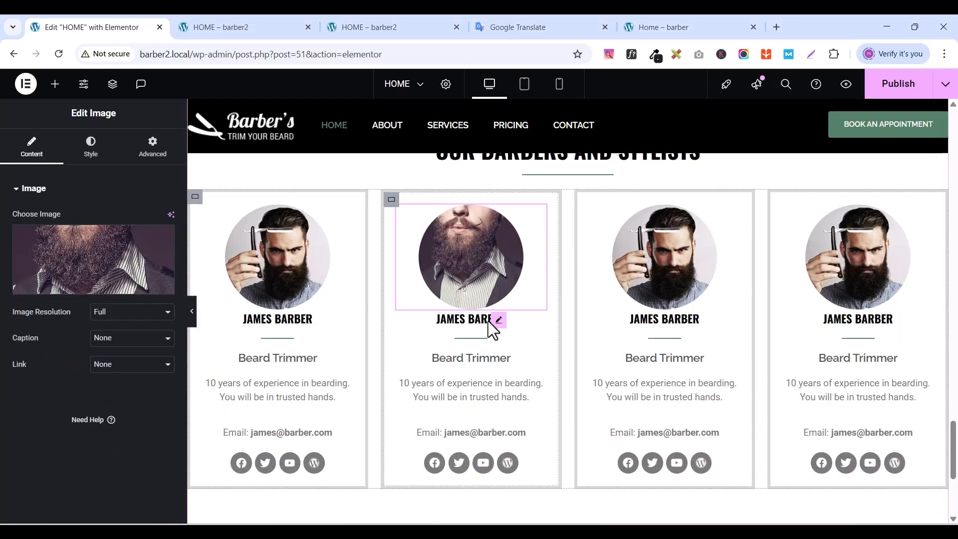
- Copy the second barber's name from the reference page and paste it as the name heading of the second team card
click(500, 322)
click(677, 25)
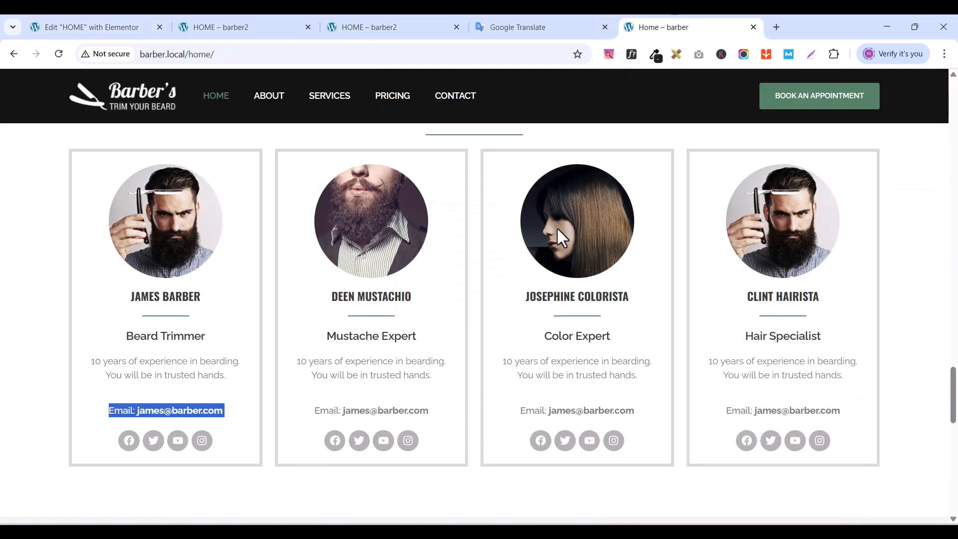
triple_click(341, 300)
right_click(342, 296)
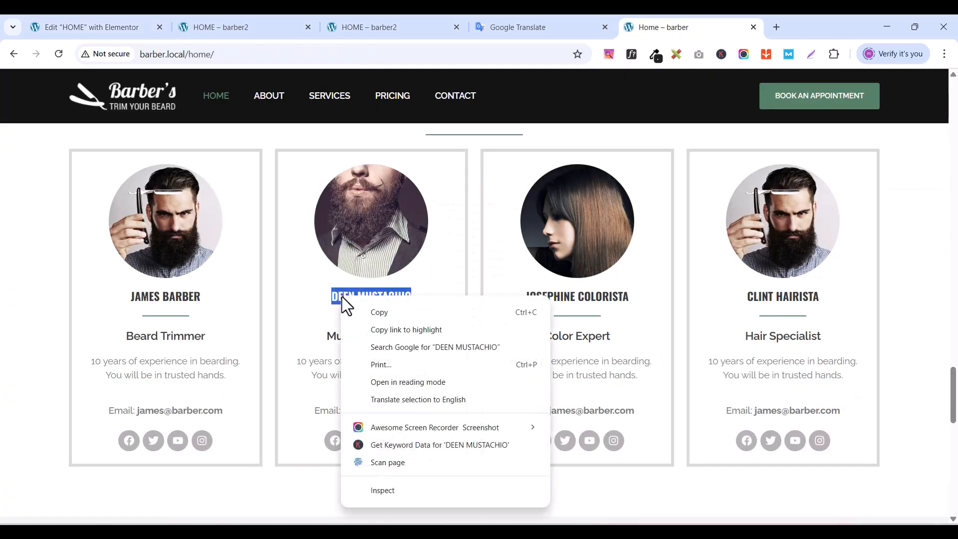
click(378, 312)
click(140, 31)
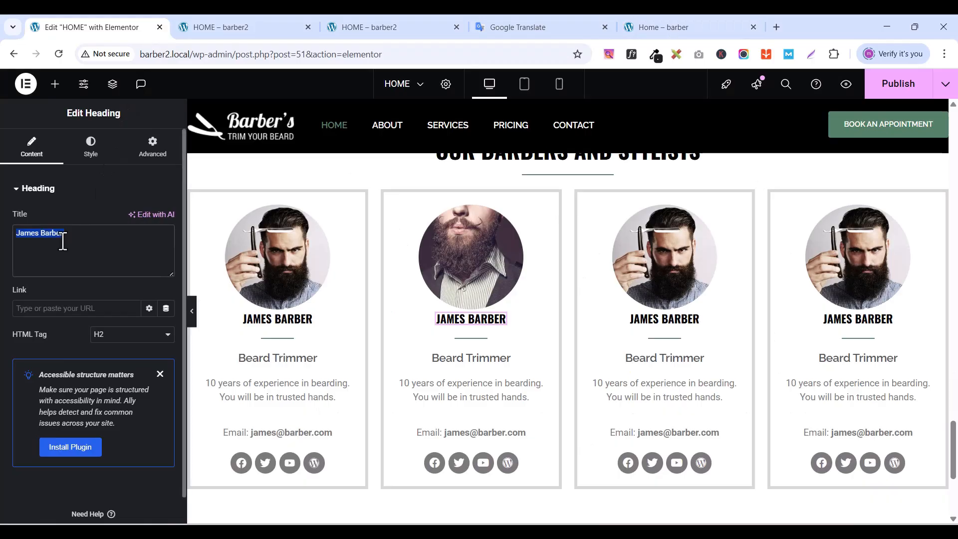
key(ctrl+v)
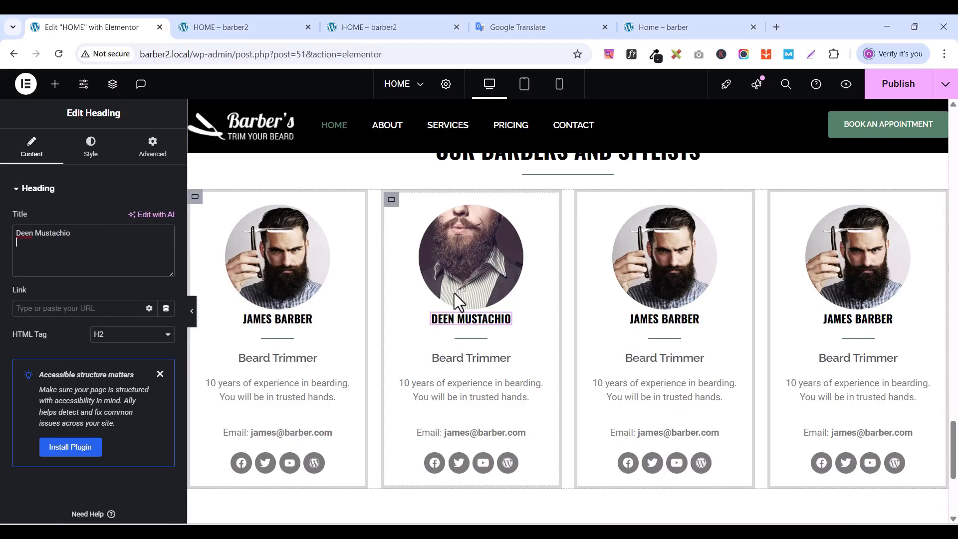
- Set the second card's role heading to "Mustache Expert", copied from the reference page, and publish the page
click(694, 31)
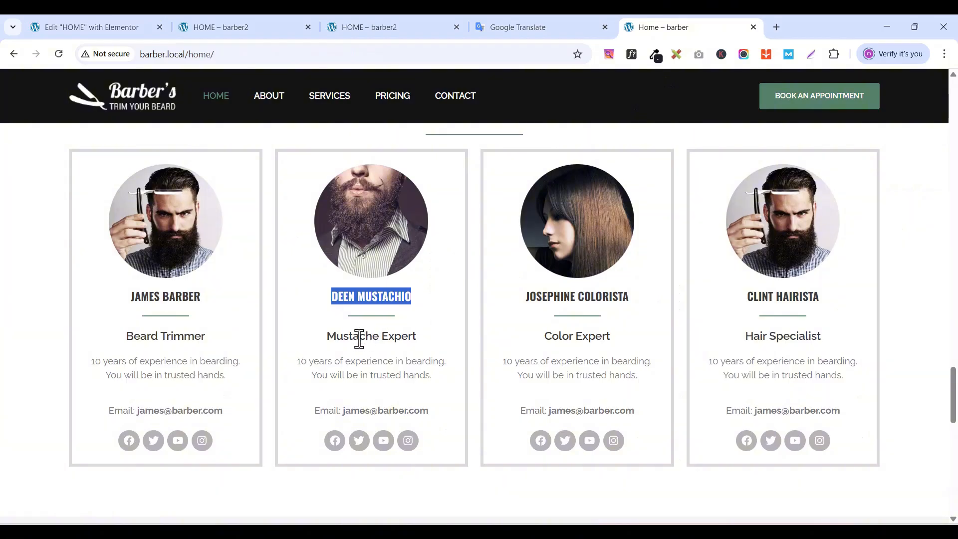
triple_click(360, 337)
right_click(359, 338)
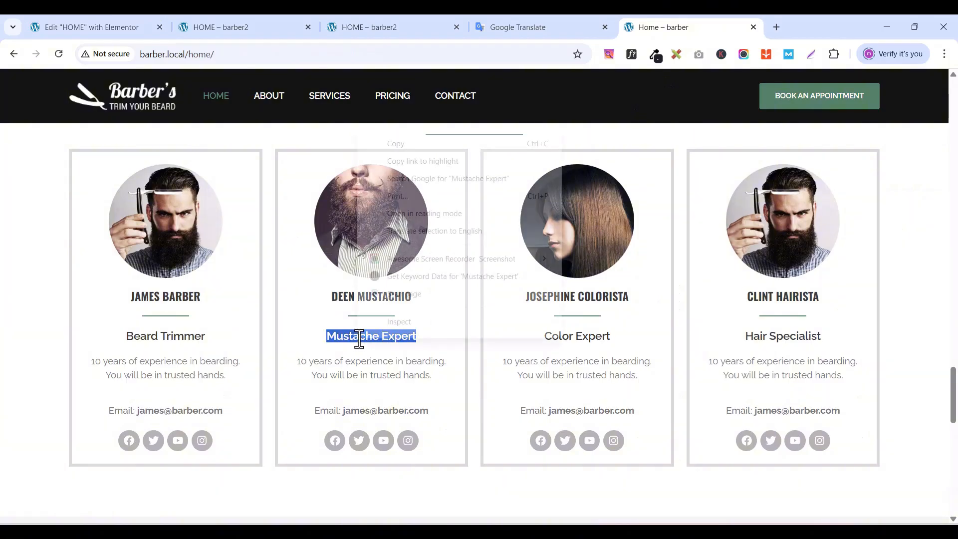
click(395, 144)
click(125, 29)
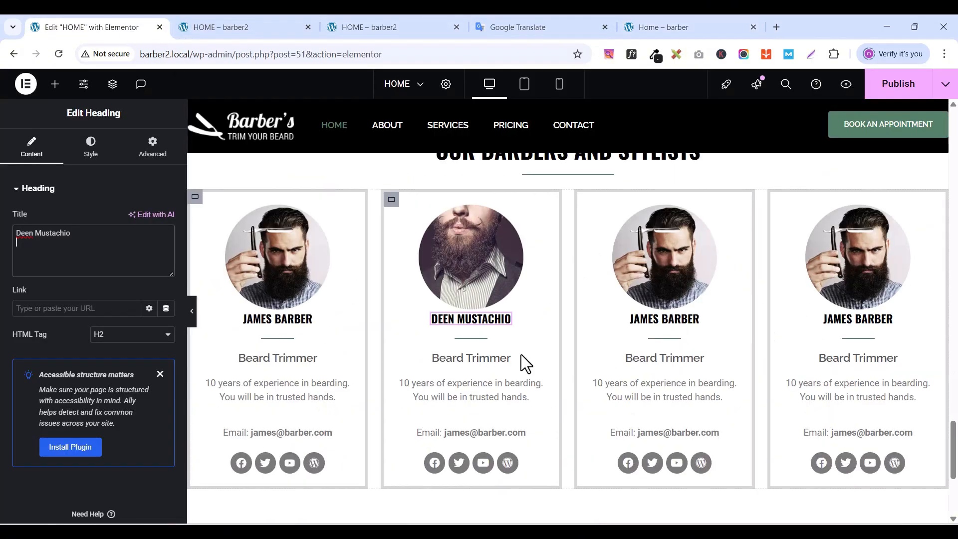
click(504, 368)
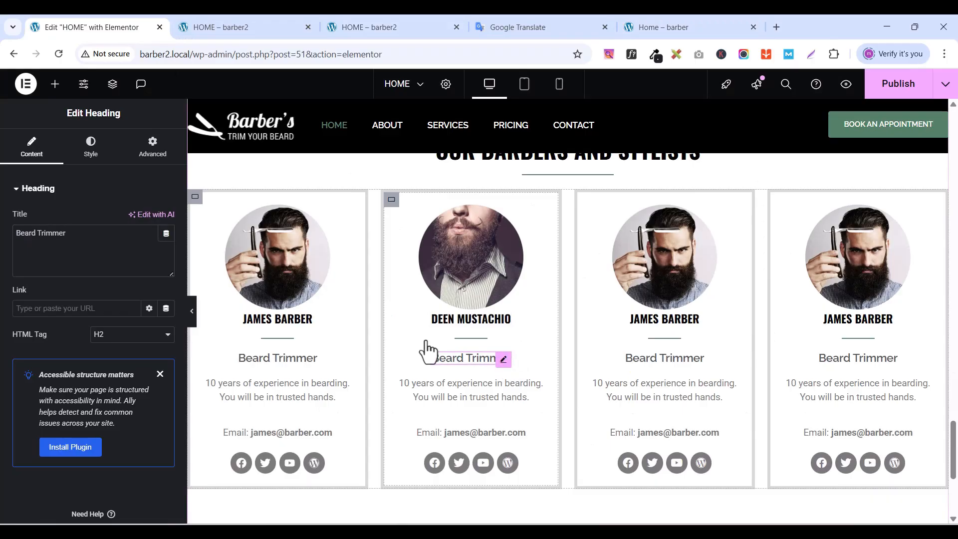
triple_click(66, 237)
key(ctrl+v)
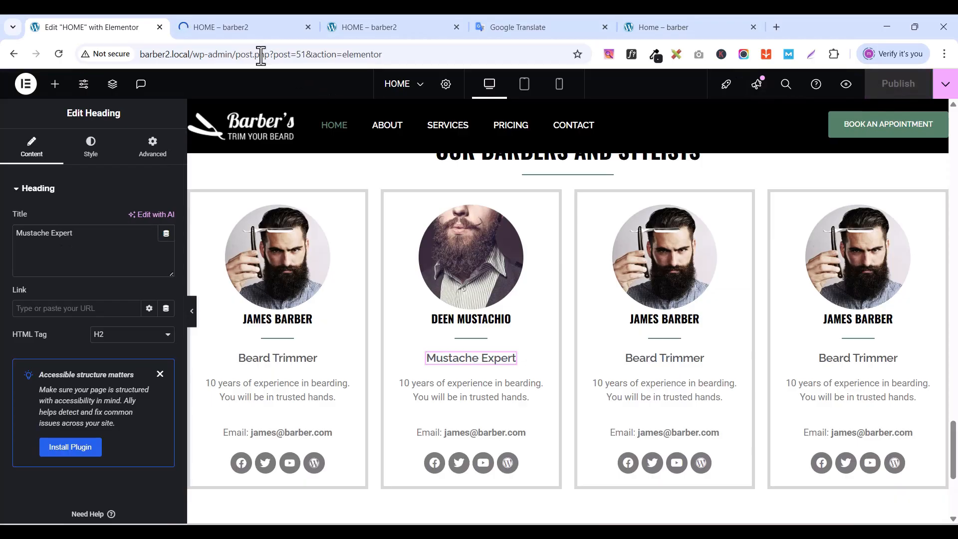
- Check the updated second team card in the "Our Barbers and Stylists" section on the HOME preview page
click(234, 29)
scroll(504, 283, down, 15)
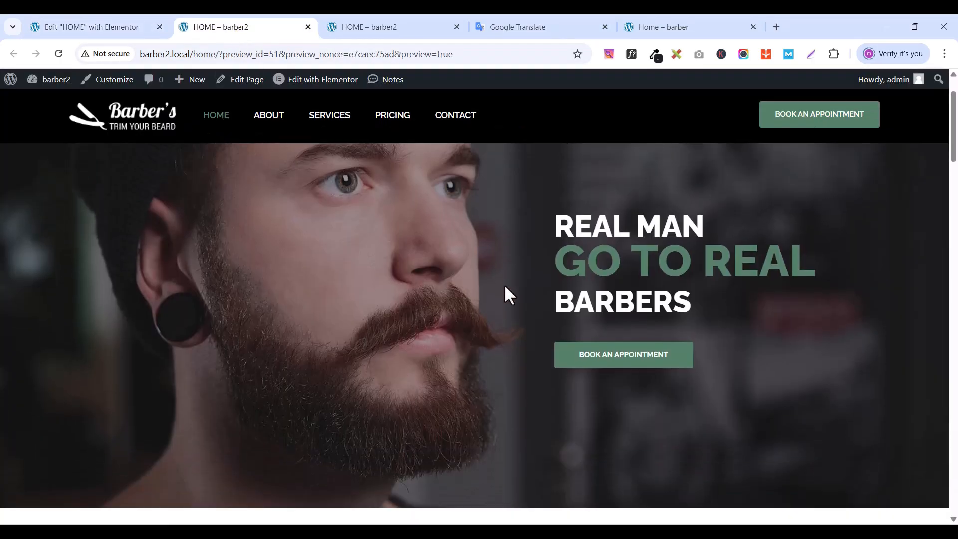
scroll(505, 286, down, 20)
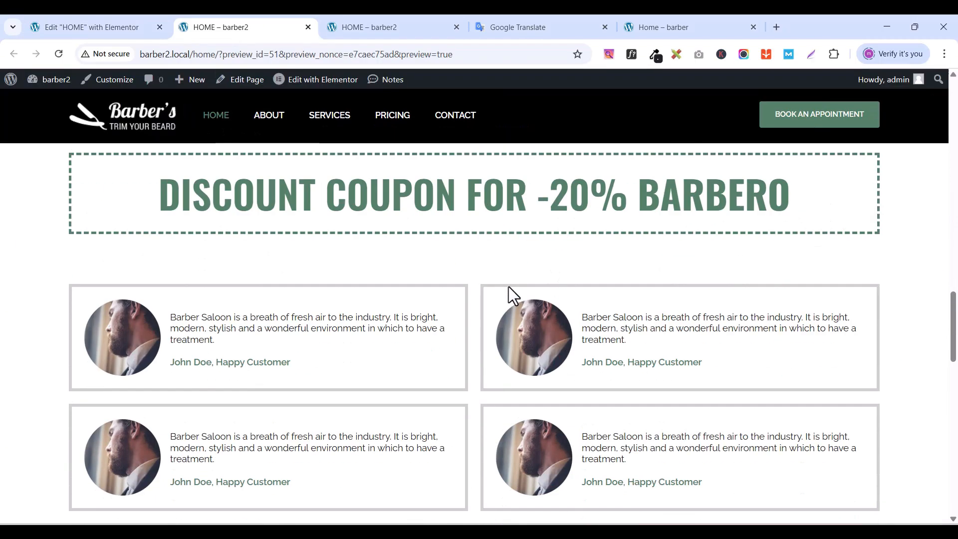
scroll(510, 286, down, 7)
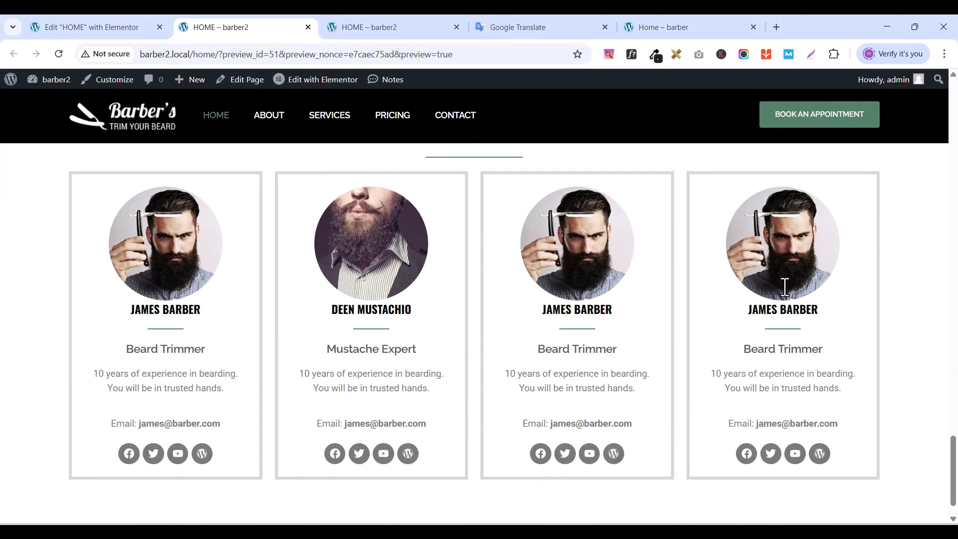
scroll(499, 326, up, 1)
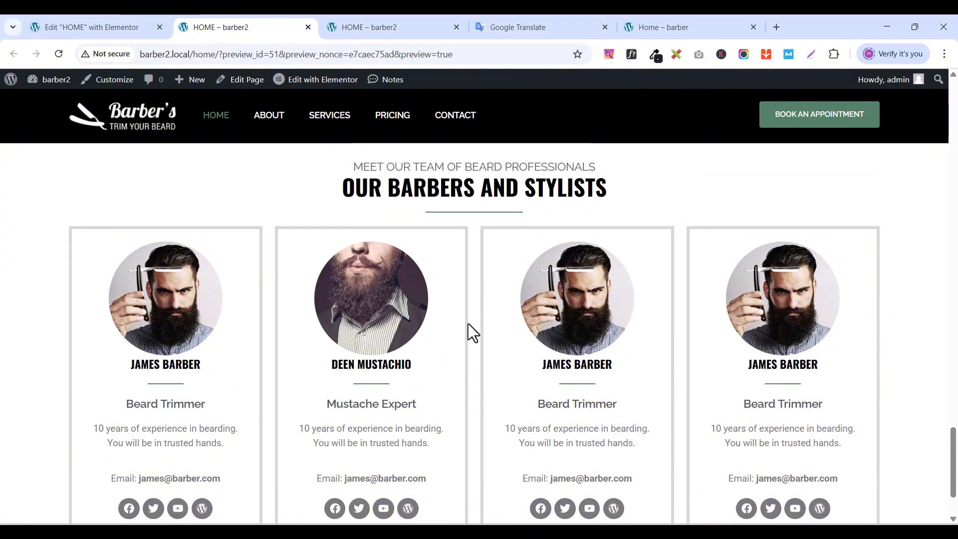
- Compare the team section with the reference page and examine the "Our Babershop Stories" section below it
click(675, 25)
scroll(564, 329, up, 1)
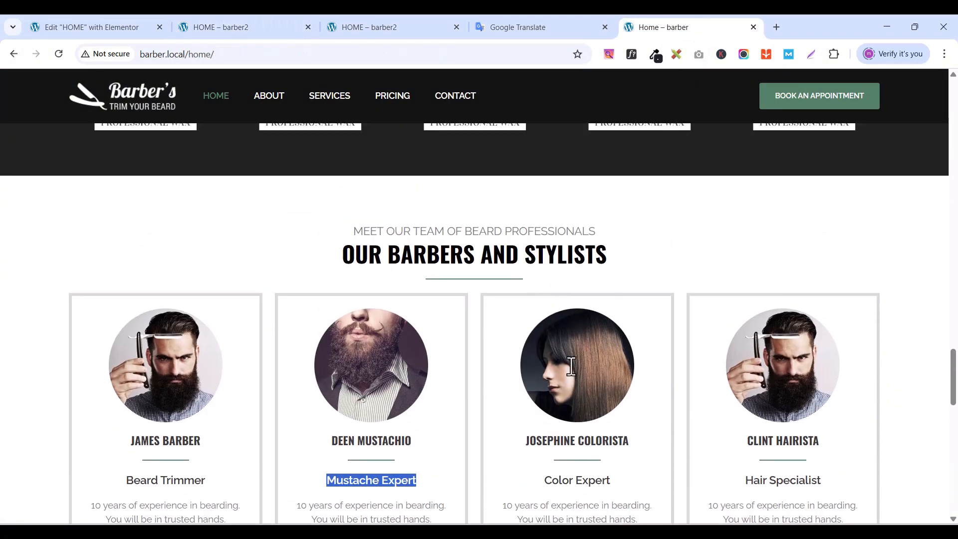
scroll(511, 428, down, 7)
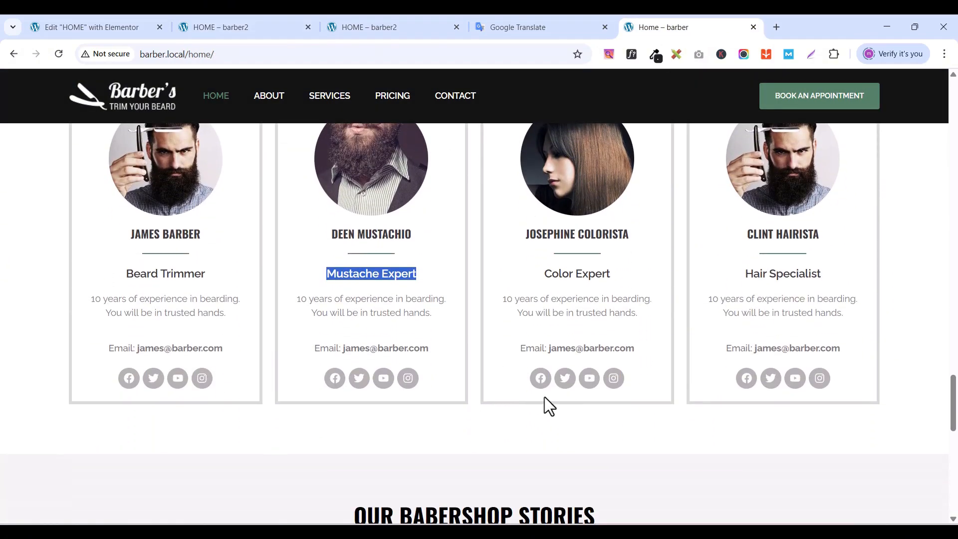
scroll(544, 397, up, 2)
scroll(544, 396, down, 1)
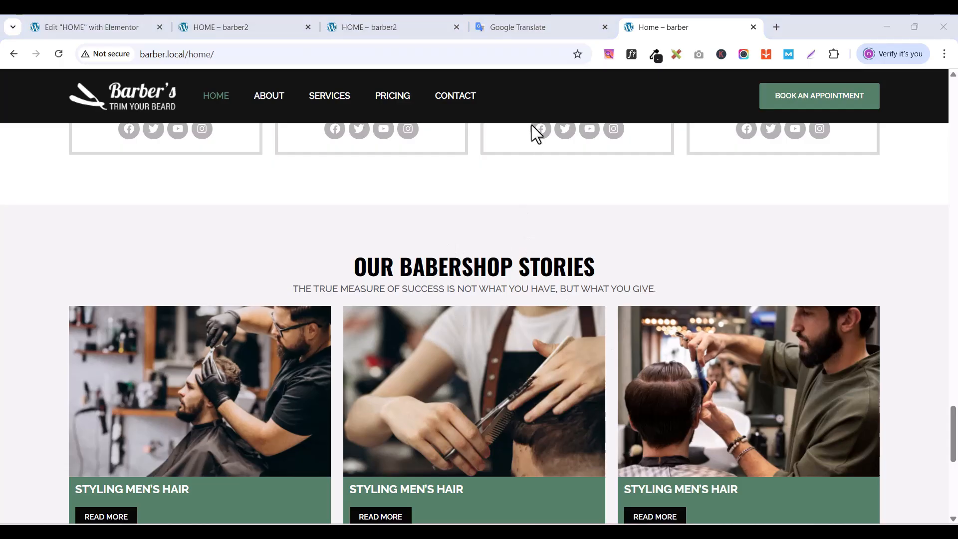
- Add a single-column Flexbox container with downward direction below the team cards section in the Elementor editor
click(119, 26)
scroll(579, 379, down, 5)
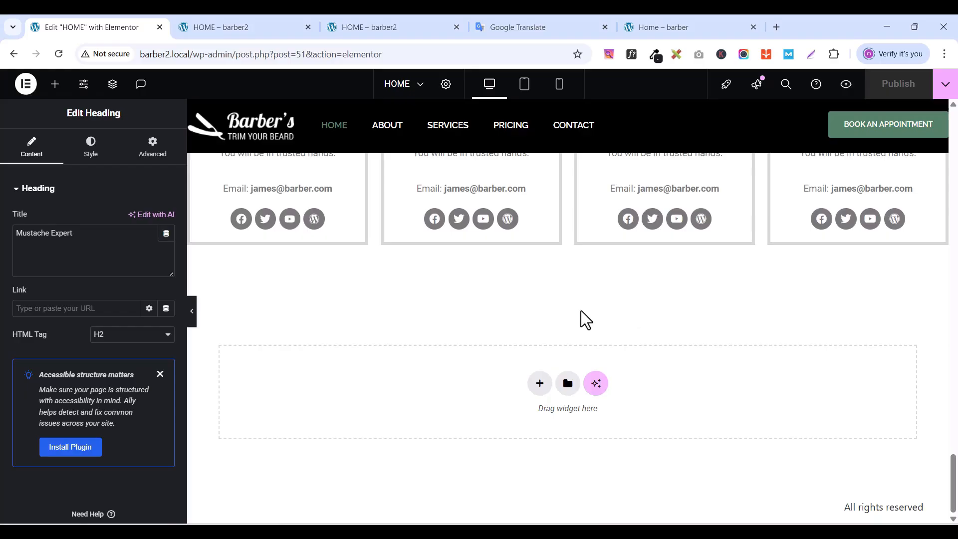
click(539, 383)
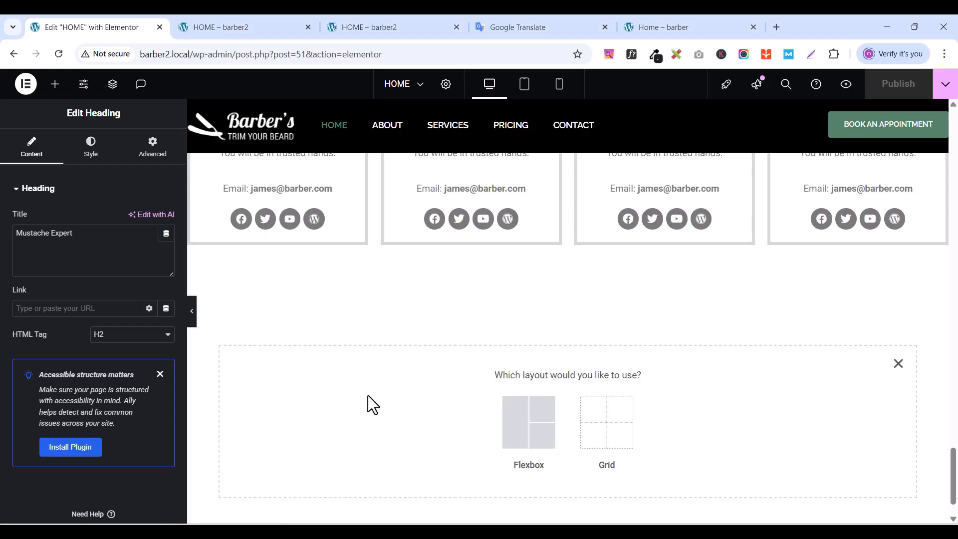
scroll(403, 387, down, 1)
scroll(403, 387, up, 1)
scroll(496, 391, down, 2)
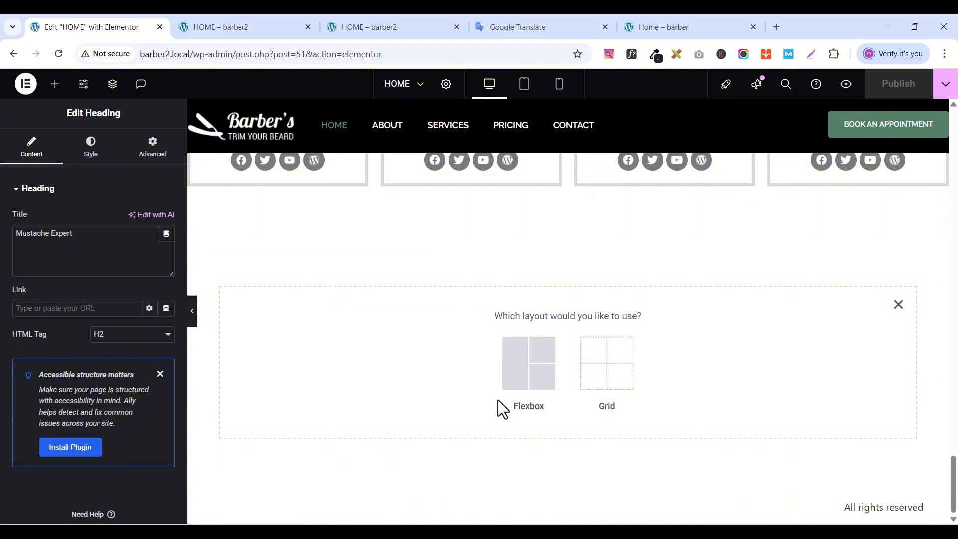
click(524, 375)
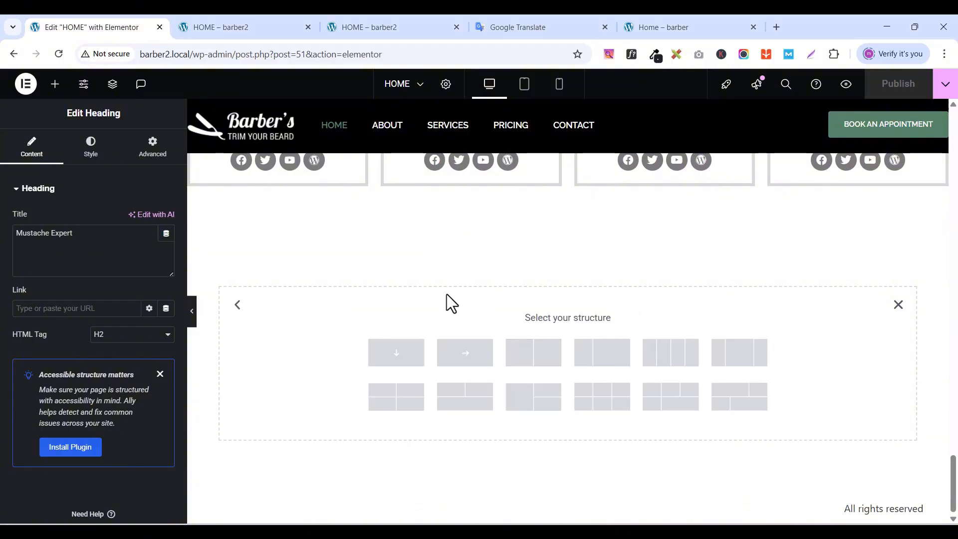
click(389, 357)
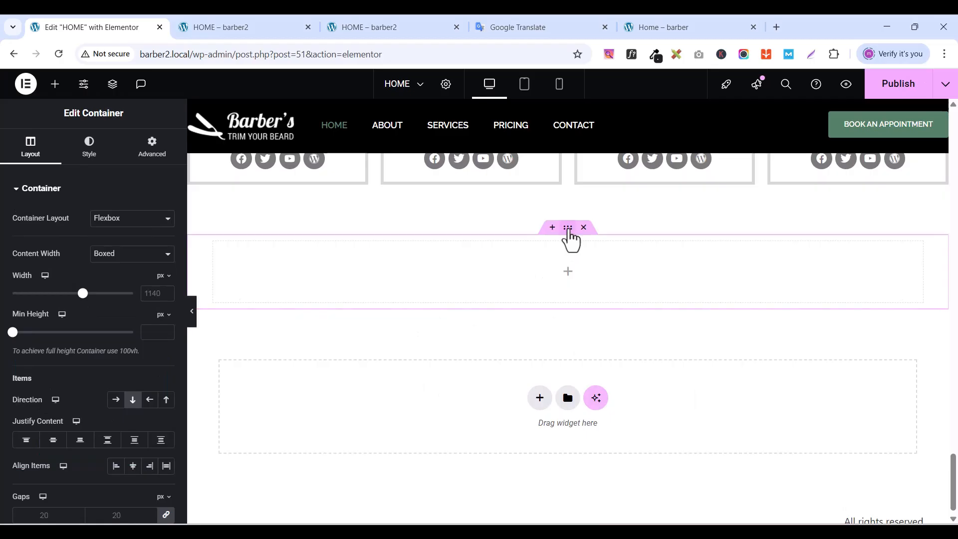
- Unlink the new container's padding, set it to 80 px top and bottom and 0 on the sides, and publish the page
click(152, 159)
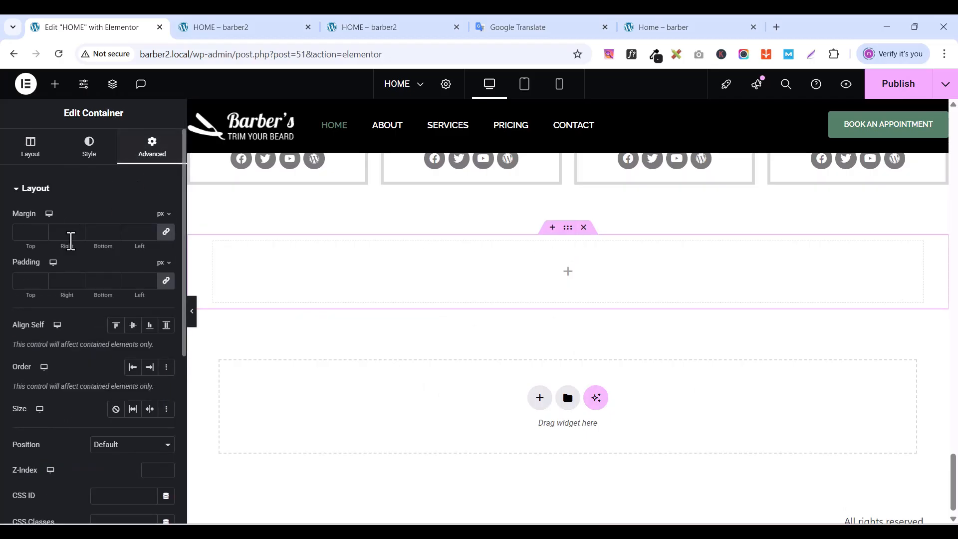
click(166, 281)
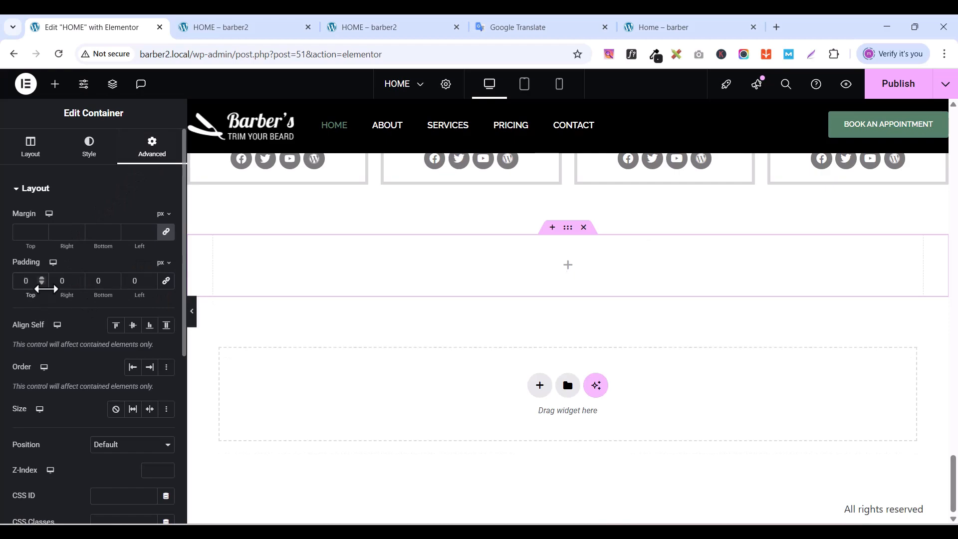
drag(46, 288, 64, 276)
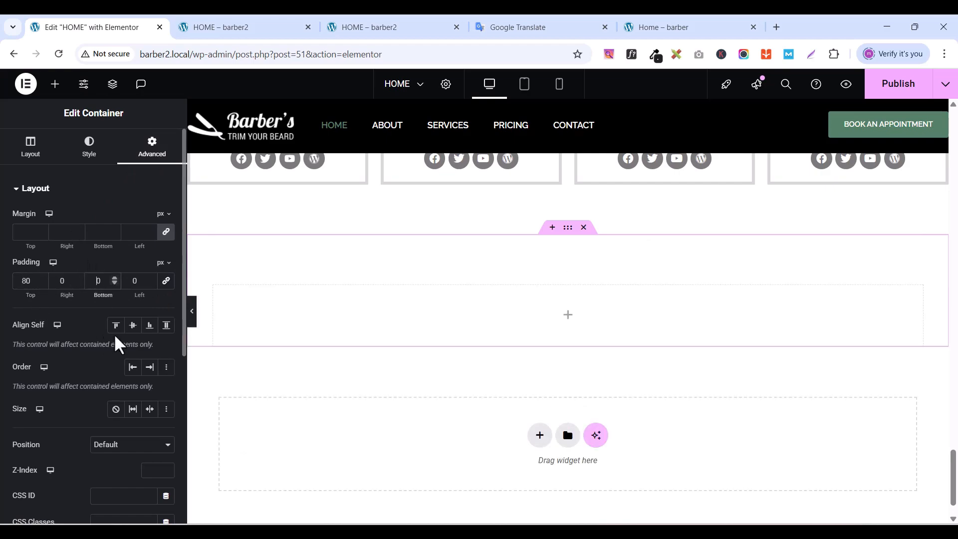
text(8)
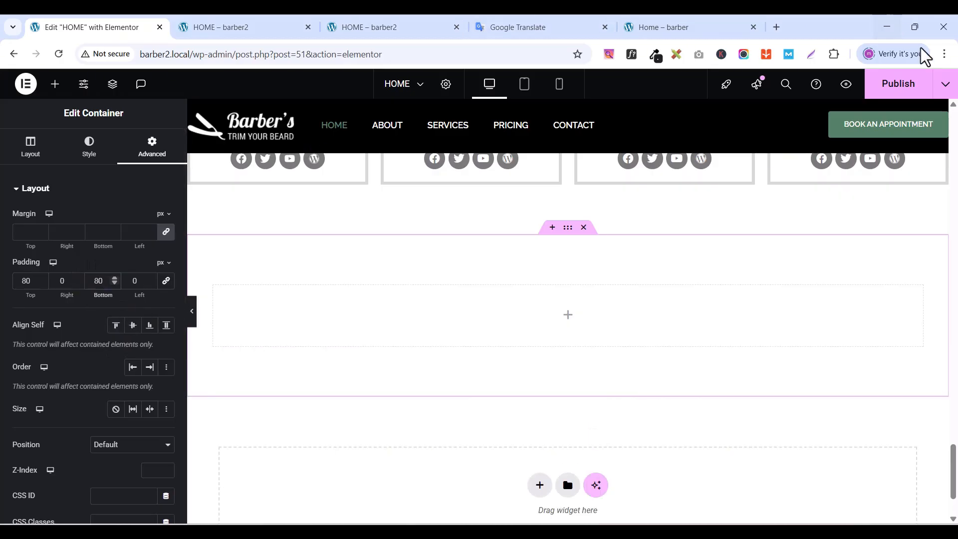
click(895, 89)
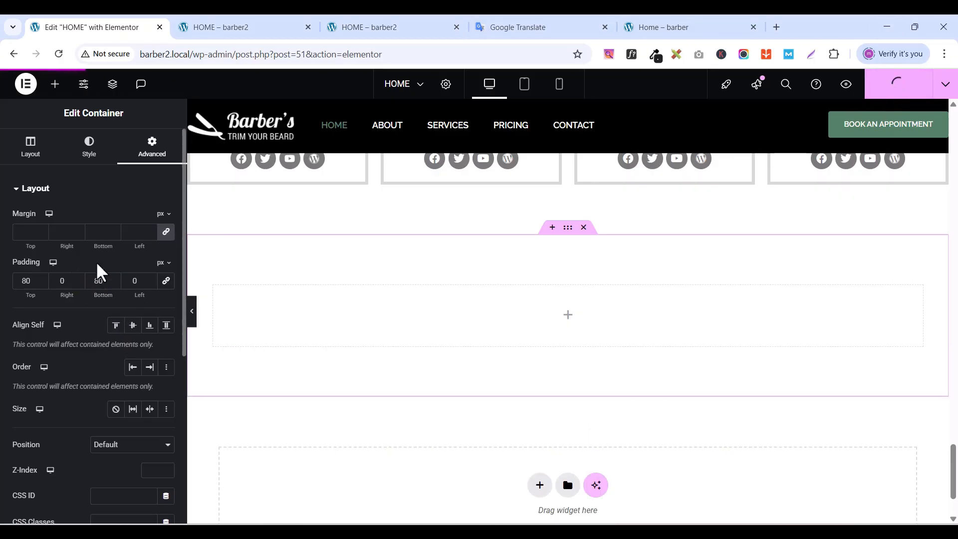
- Set the new container's boxed content width to 1300 px and open its background style settings
click(31, 147)
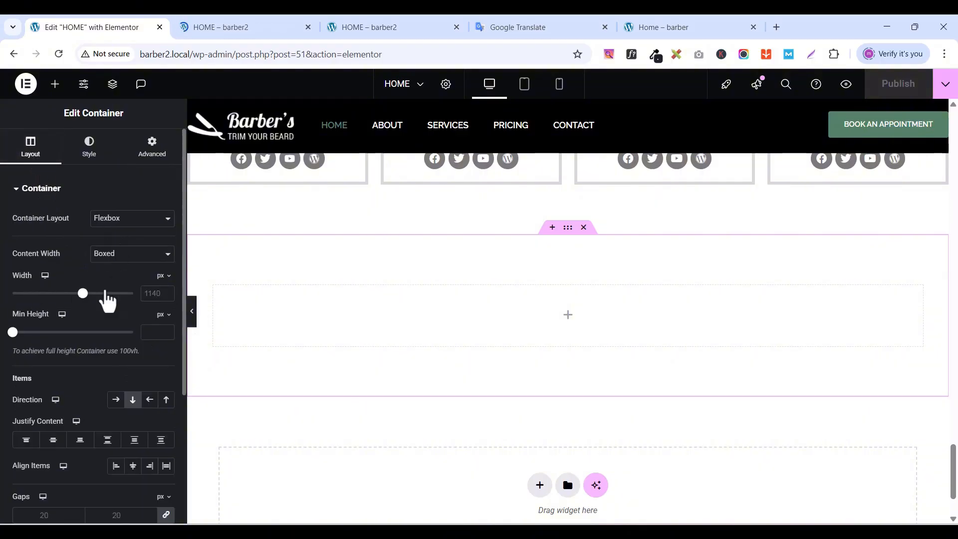
click(154, 293)
text(1300)
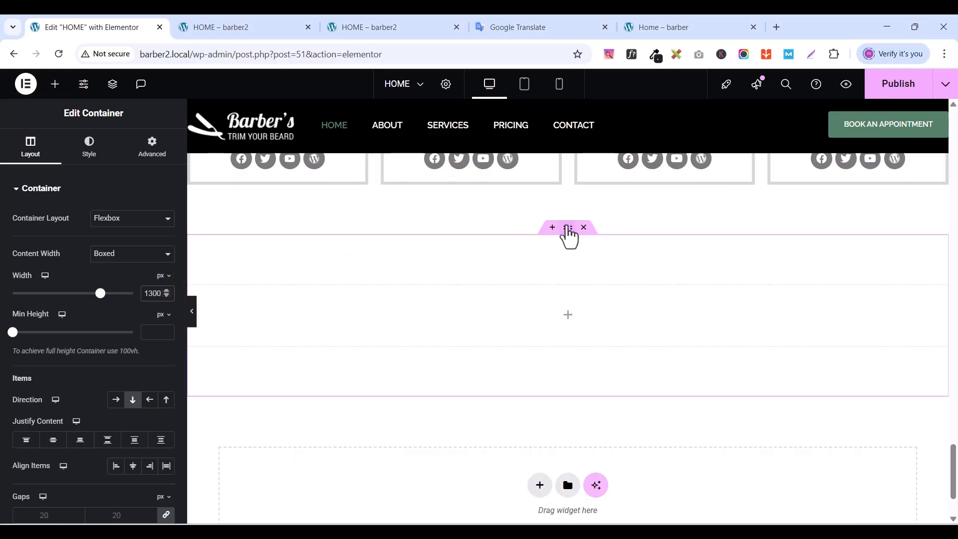
click(93, 156)
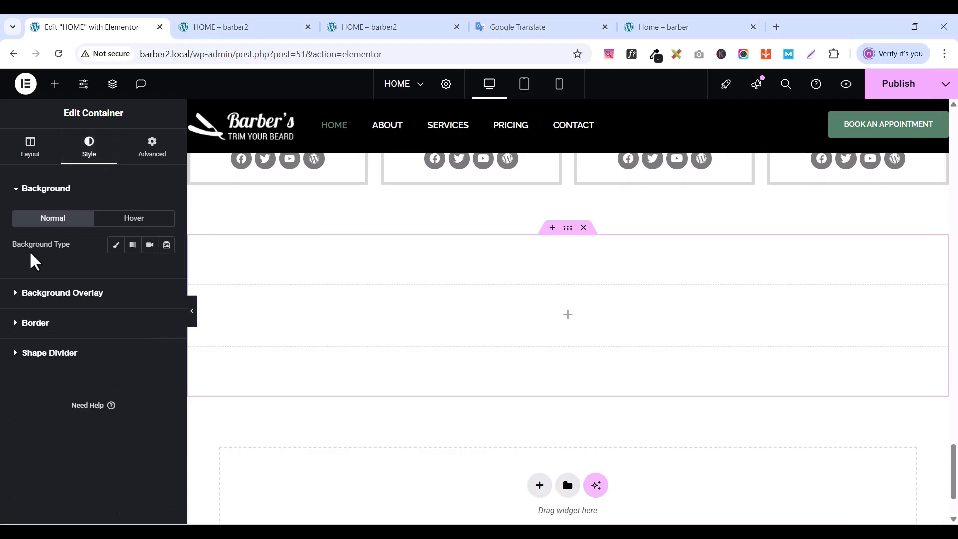
- Choose a classic background colour for the new container, then sample the stories section's light grey on the reference page and copy its hex code f3f3f3
click(115, 246)
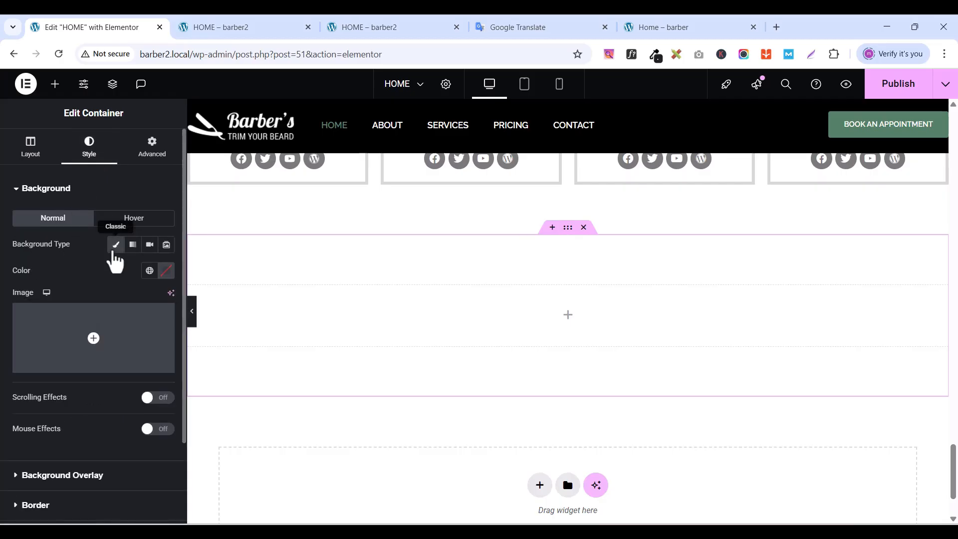
click(166, 272)
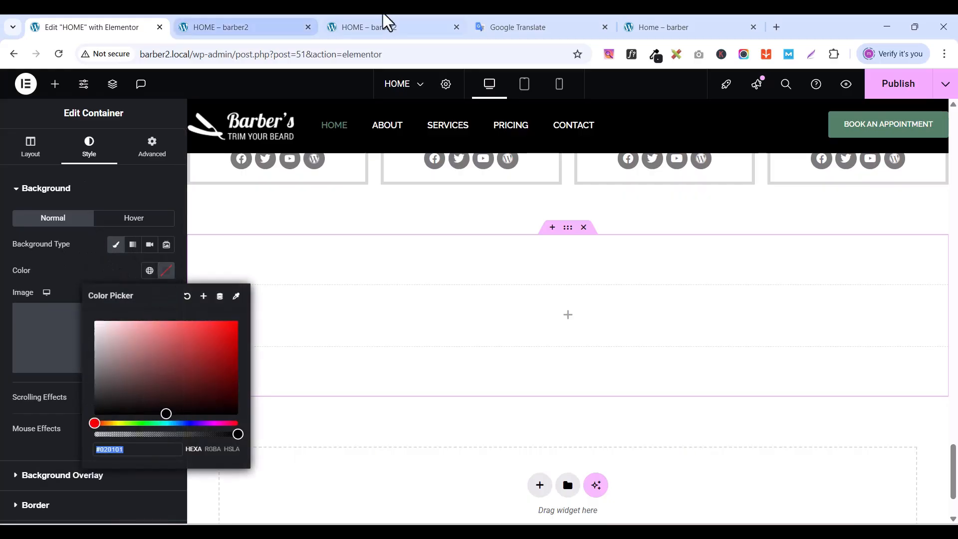
click(630, 30)
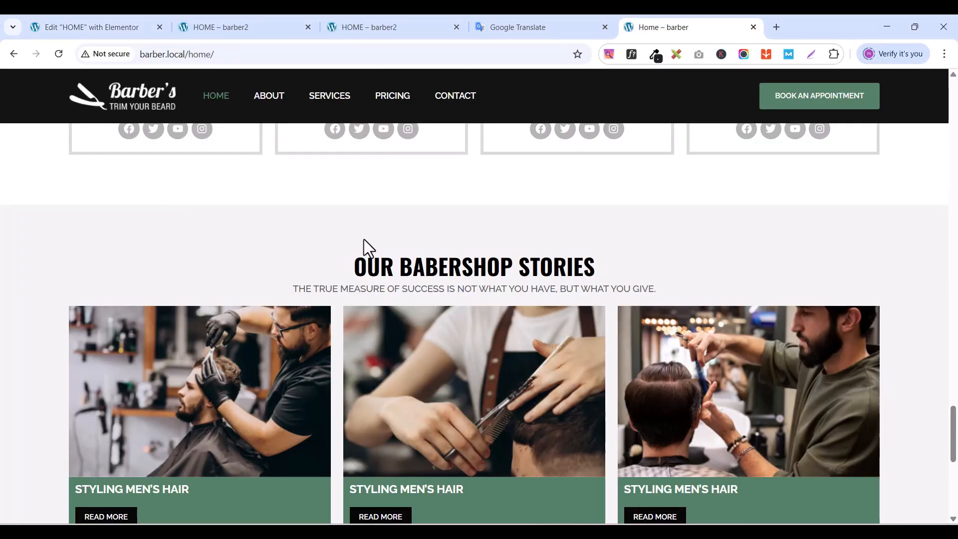
click(654, 54)
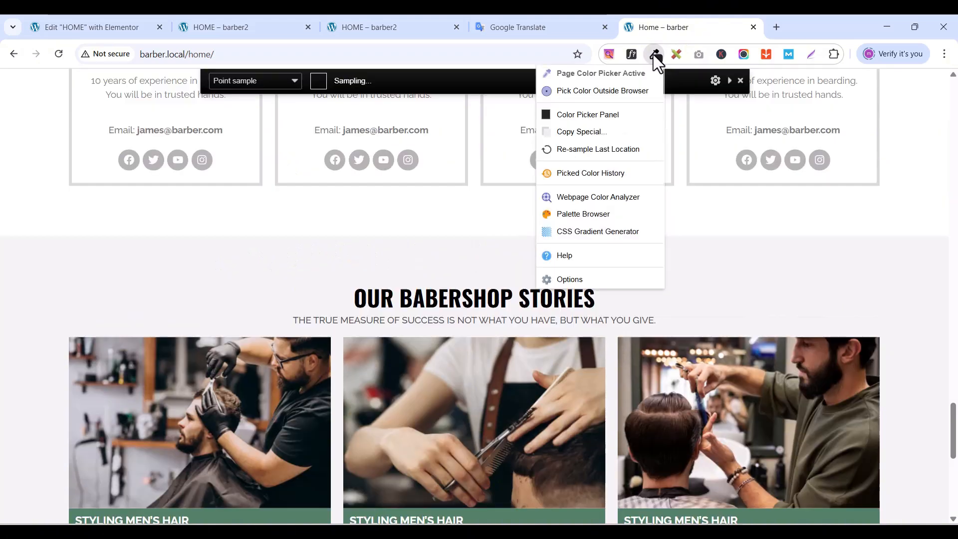
click(163, 280)
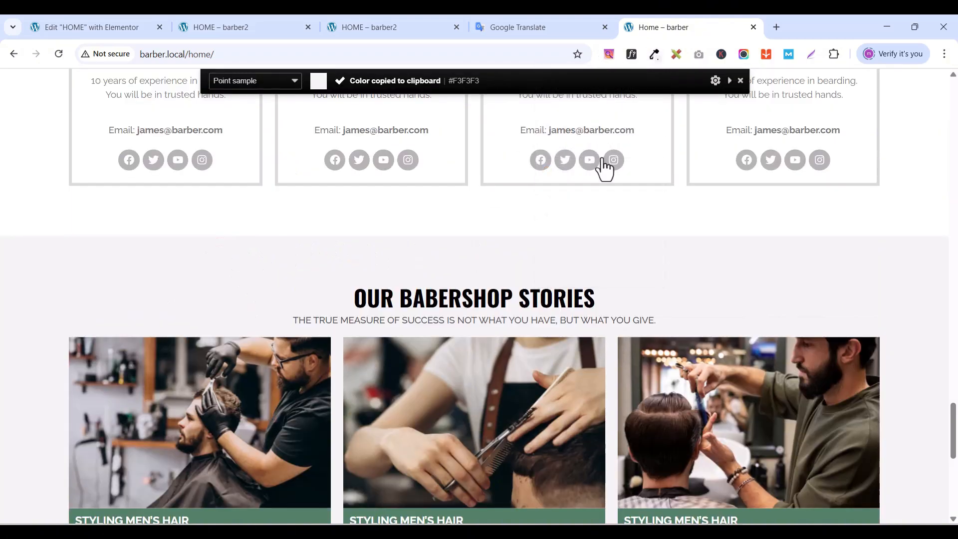
click(655, 54)
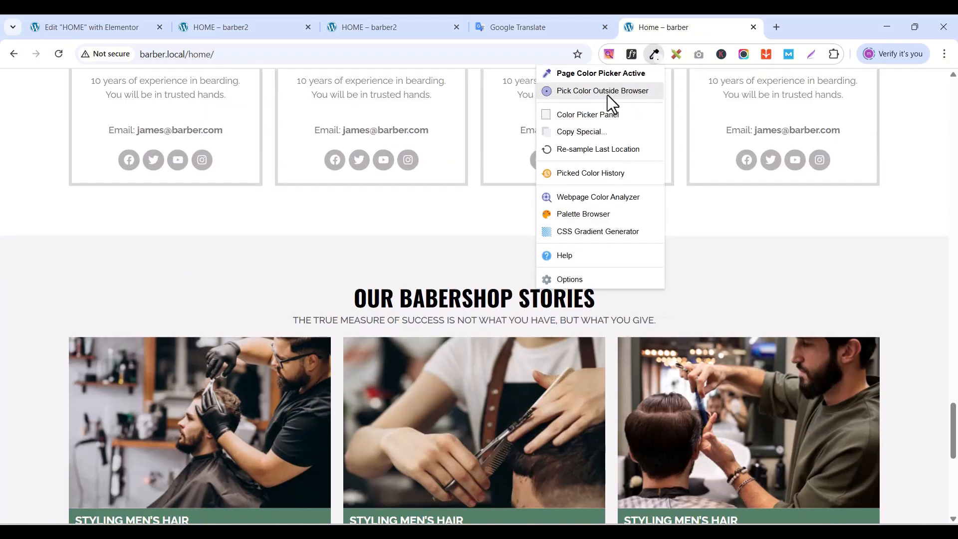
click(585, 112)
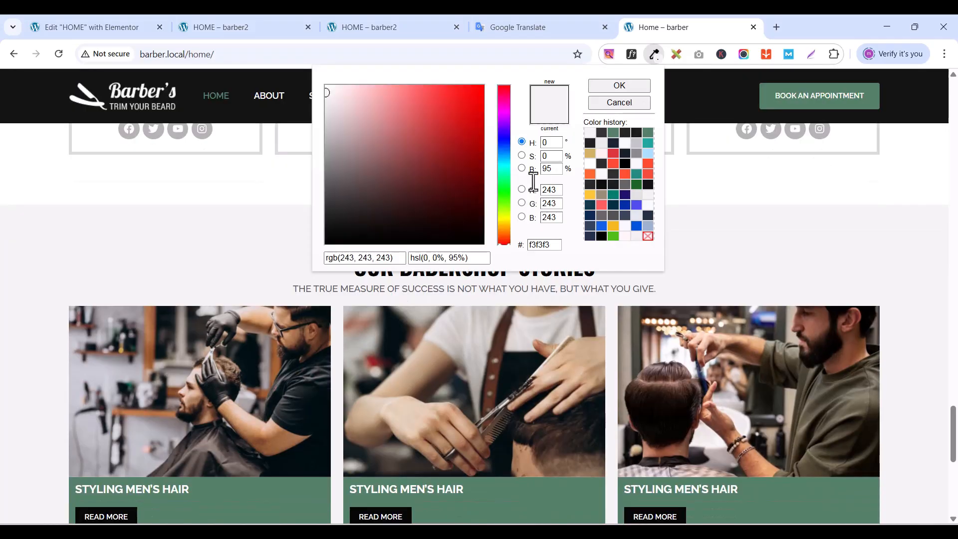
right_click(538, 243)
click(582, 289)
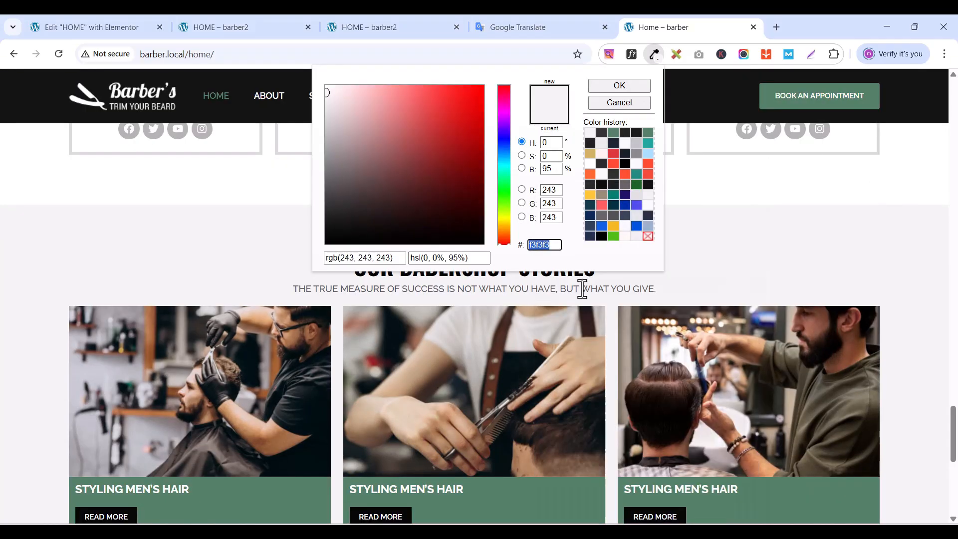
- Set the new container's background colour to f3f3f3 in the Elementor editor and publish the page
click(121, 28)
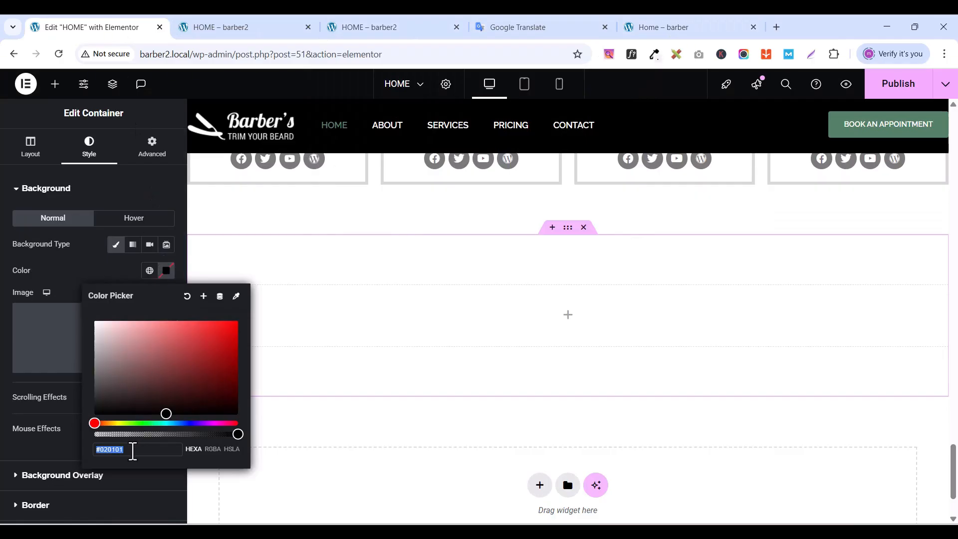
key(ctrl+v)
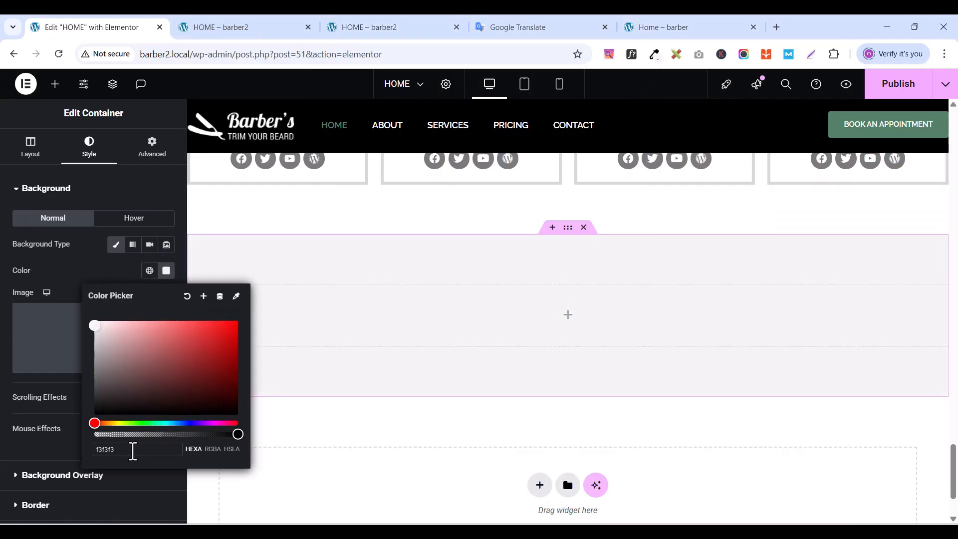
click(95, 263)
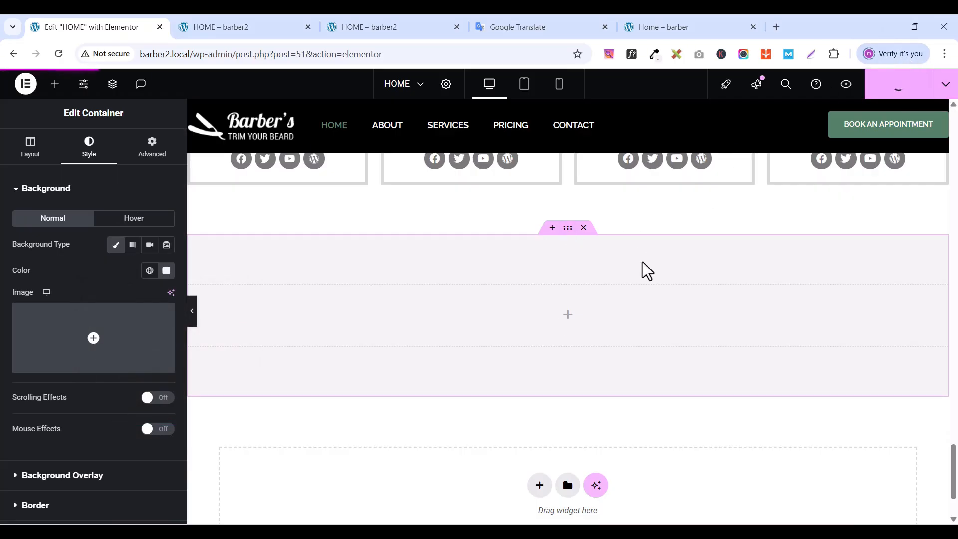
- Copy the "OUR BARBERS AND STYLISTS" heading from the team section and paste it into the new grey container
scroll(628, 287, up, 3)
scroll(629, 294, up, 8)
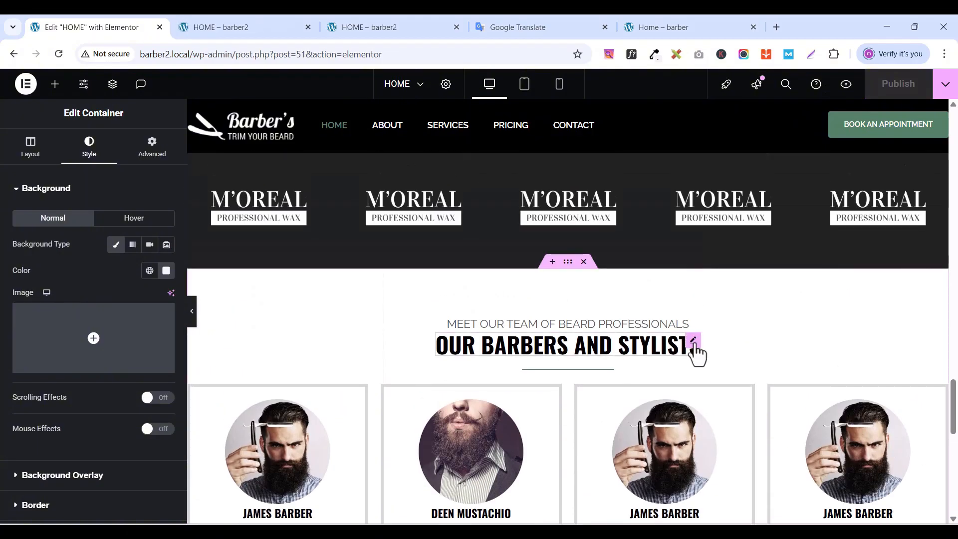
right_click(694, 345)
click(723, 300)
scroll(602, 414, down, 10)
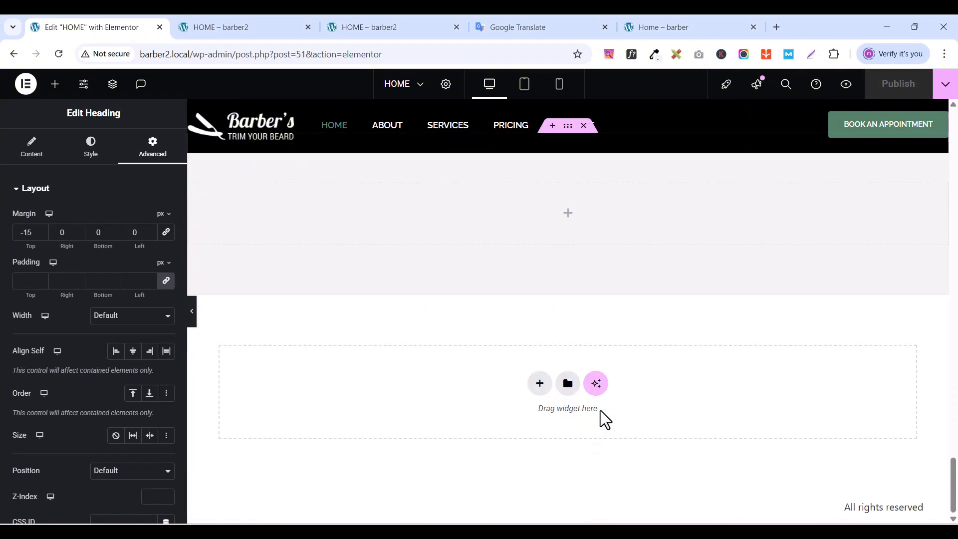
scroll(600, 410, up, 3)
right_click(588, 394)
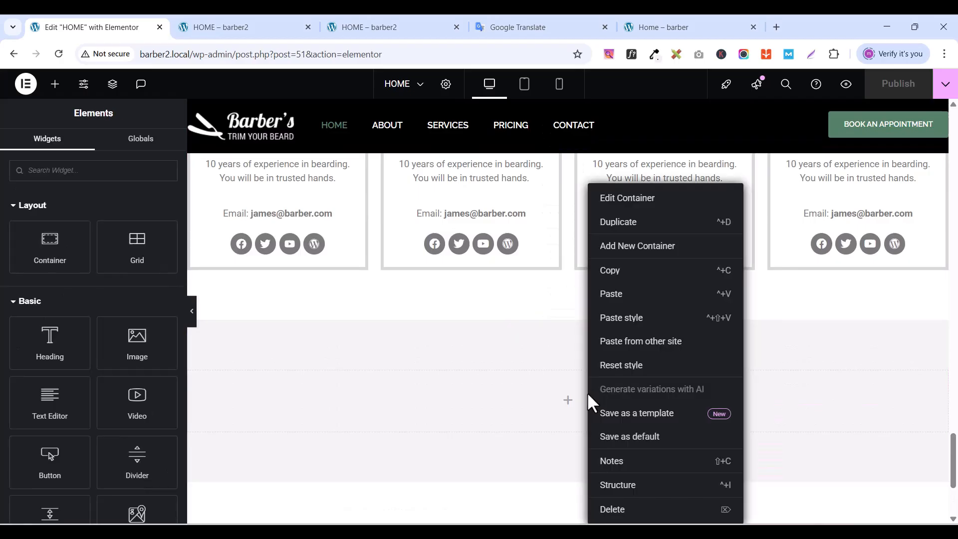
click(618, 294)
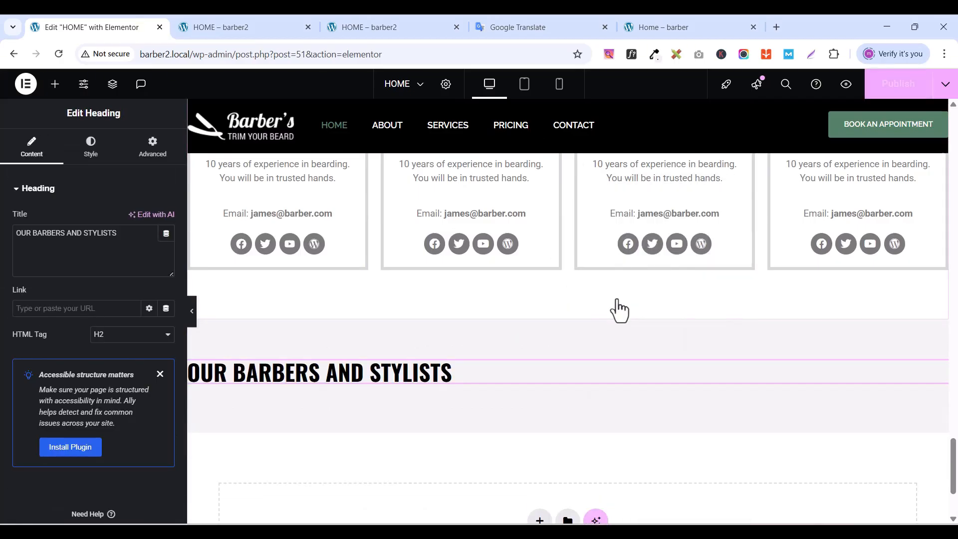
- Copy the "MEET OUR TEAM OF BEARD PROFESSIONALS" subheading and paste it below the heading in the grey container
scroll(524, 403, up, 6)
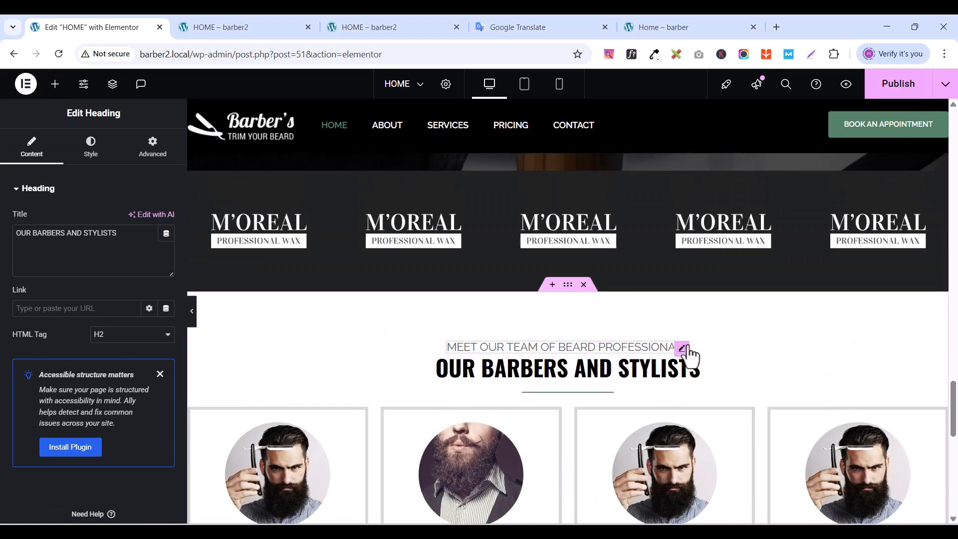
right_click(688, 353)
click(721, 295)
scroll(622, 495, down, 1)
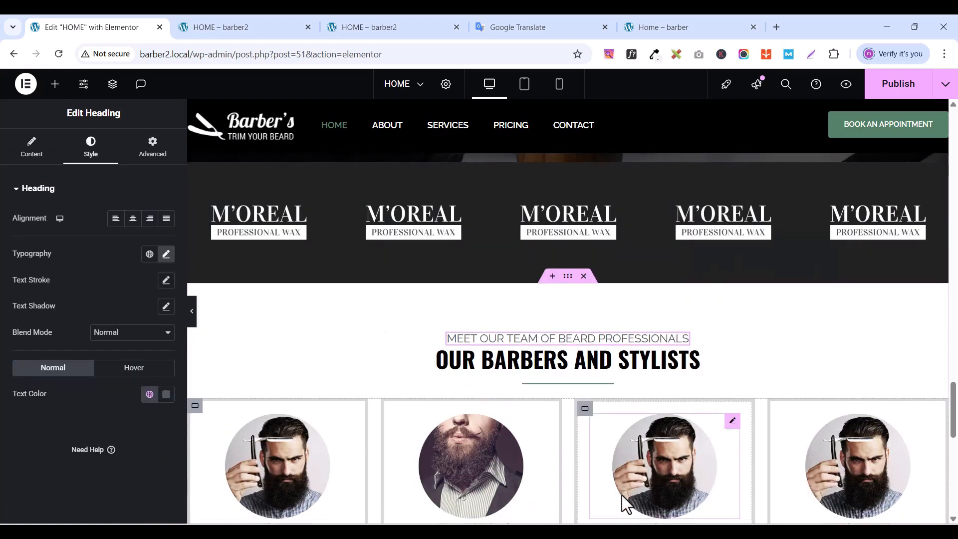
scroll(622, 495, down, 6)
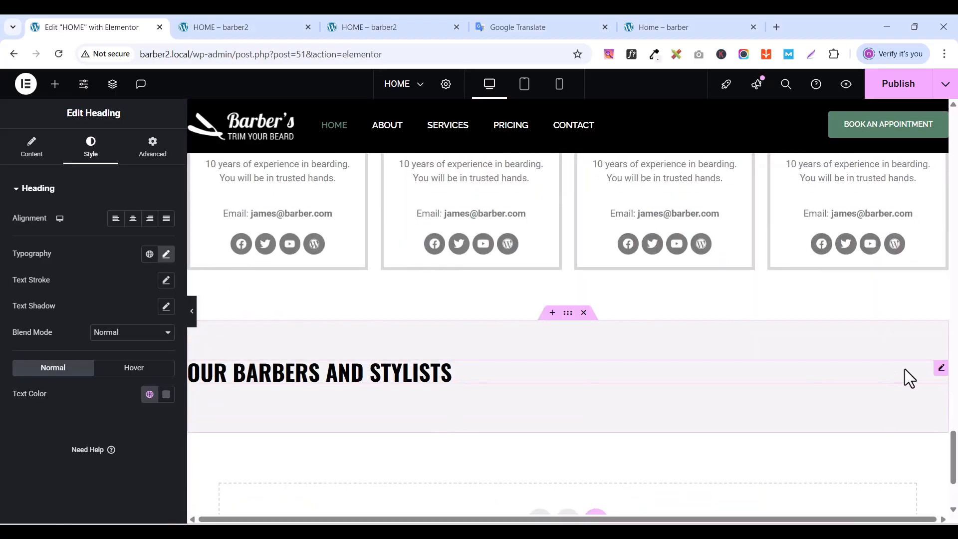
click(940, 372)
right_click(941, 375)
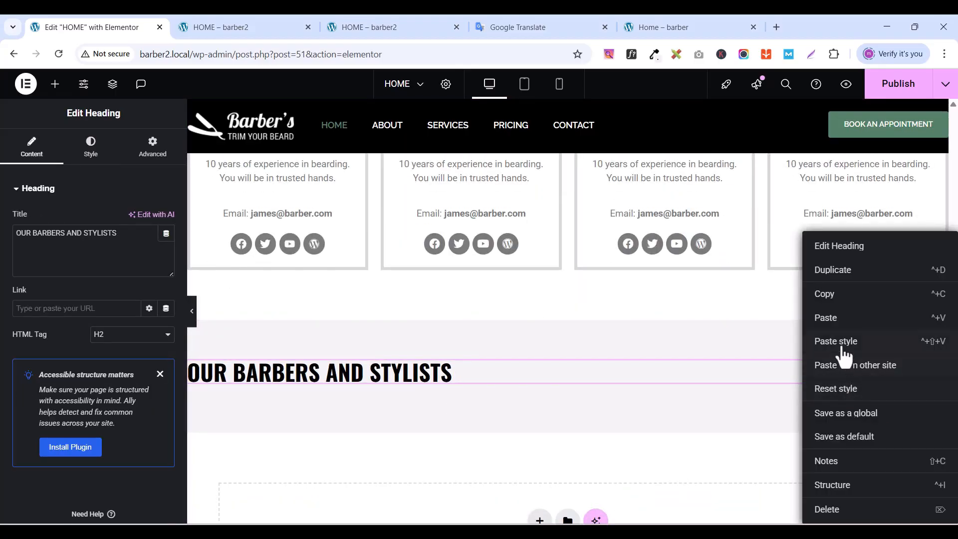
click(834, 317)
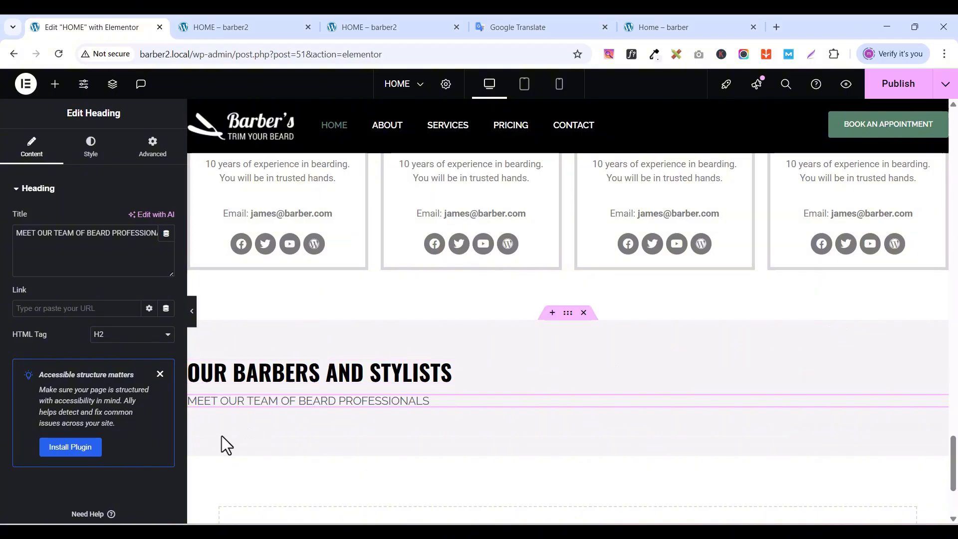
- Copy the stories section's title from the reference page and replace the pasted heading's text with "OUR BABERSHOP STORIES"
click(667, 27)
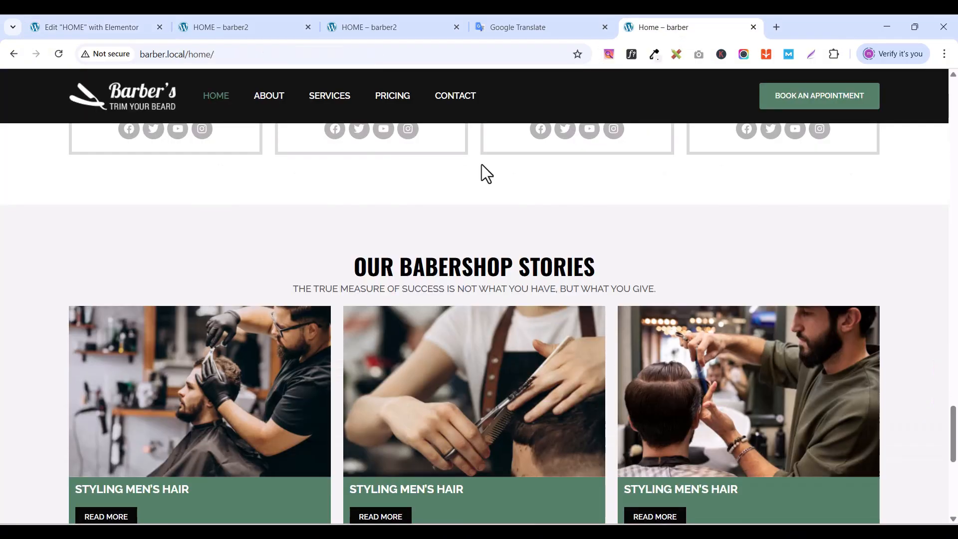
triple_click(417, 268)
right_click(417, 268)
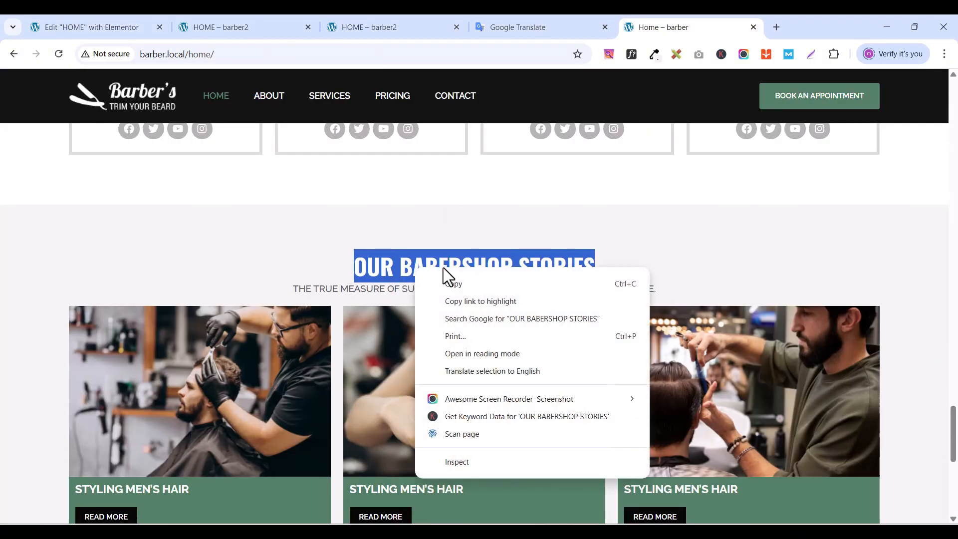
click(464, 280)
click(107, 29)
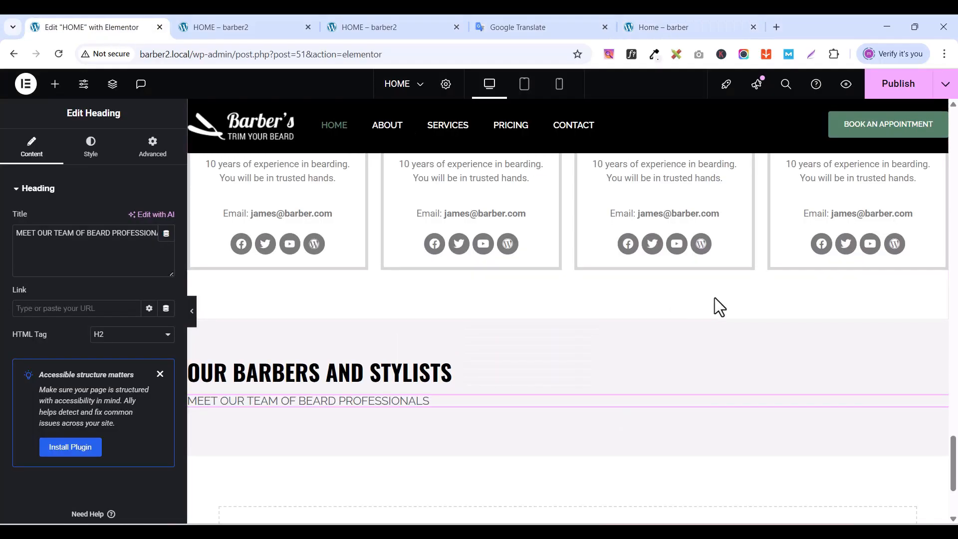
click(941, 371)
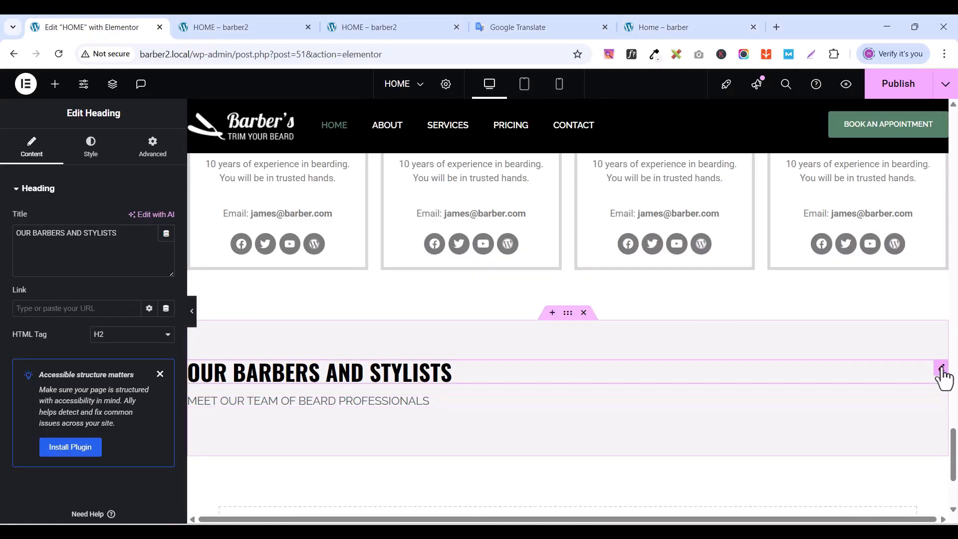
triple_click(86, 240)
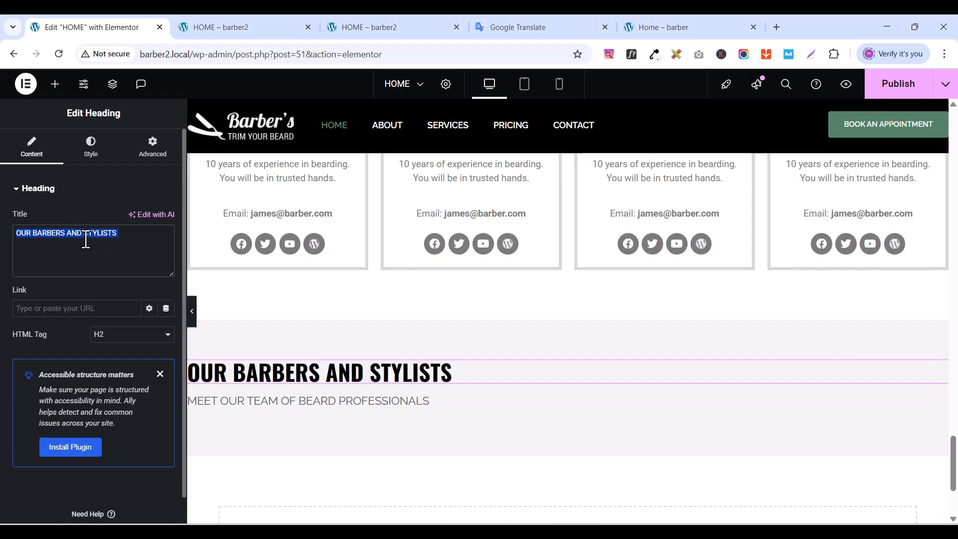
key(ctrl+v)
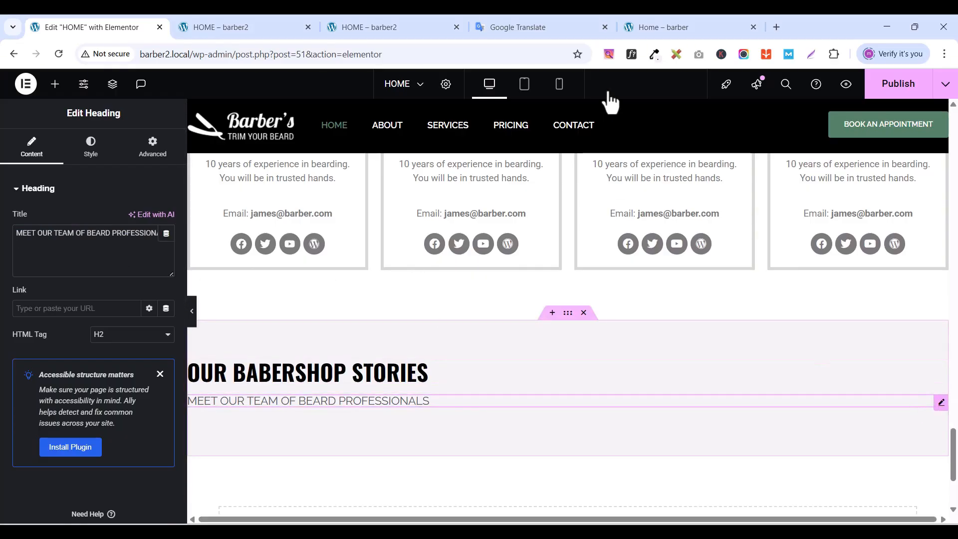
- Replace the pasted subheading's text with the reference page's line "THE TRUE MEASURE OF SUCCESS IS NOT WHAT YOU HAVE, BUT WHAT YOU GIVE."
click(664, 27)
triple_click(360, 290)
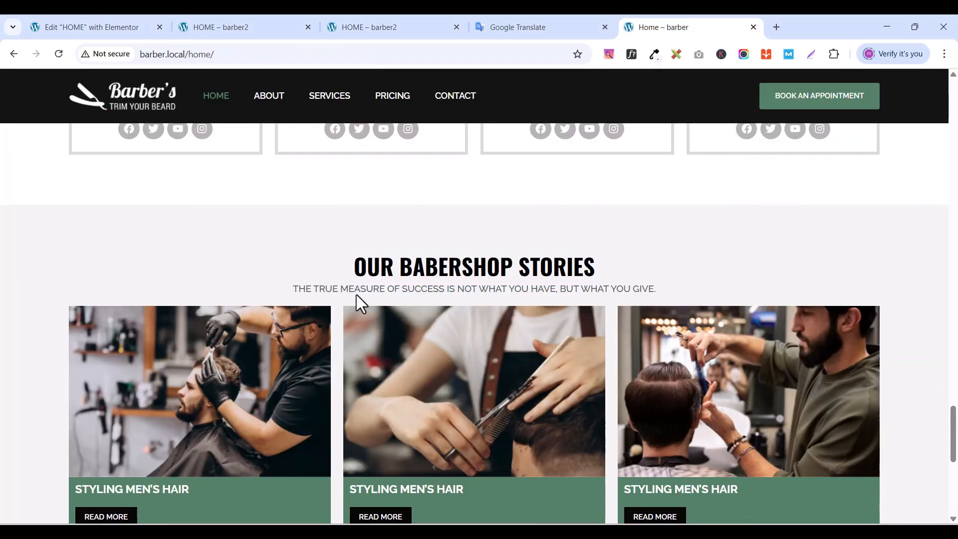
right_click(359, 290)
click(391, 305)
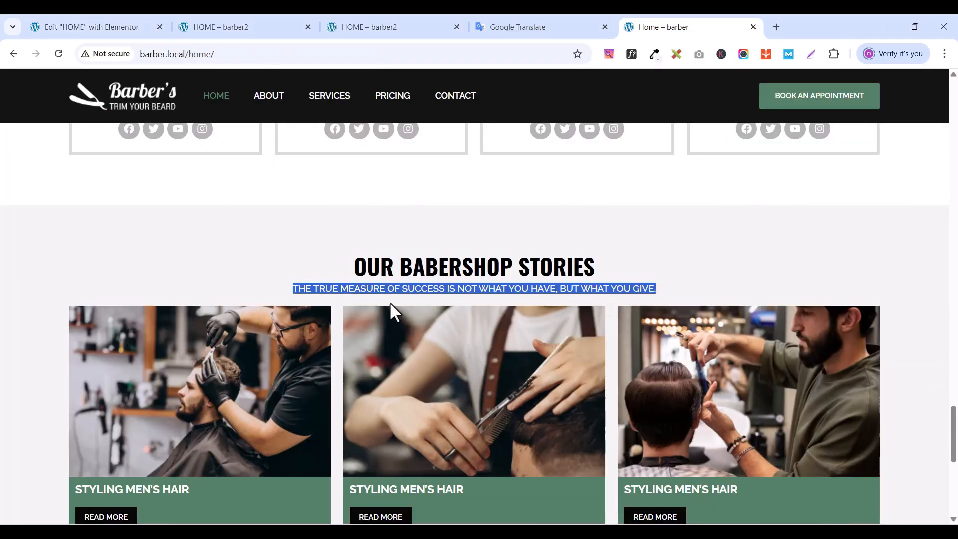
click(52, 30)
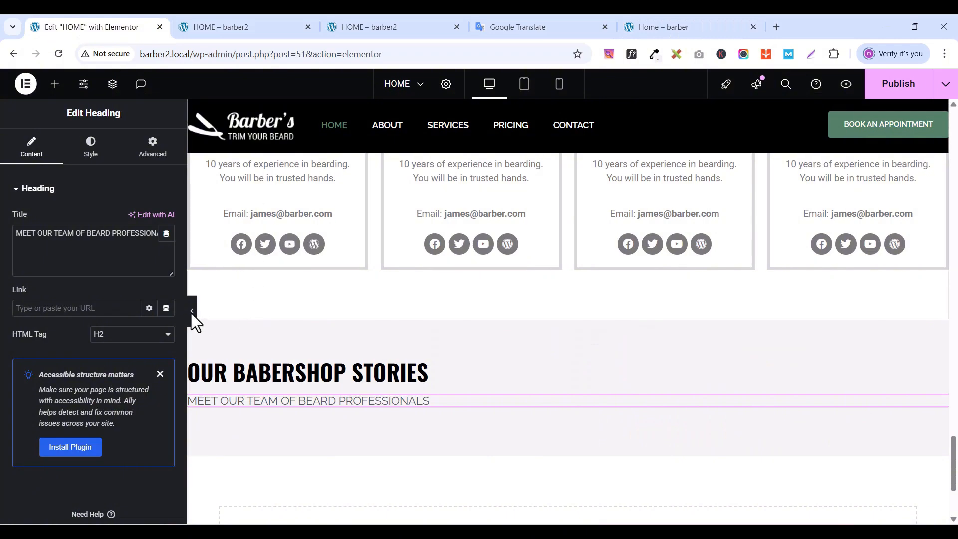
triple_click(100, 237)
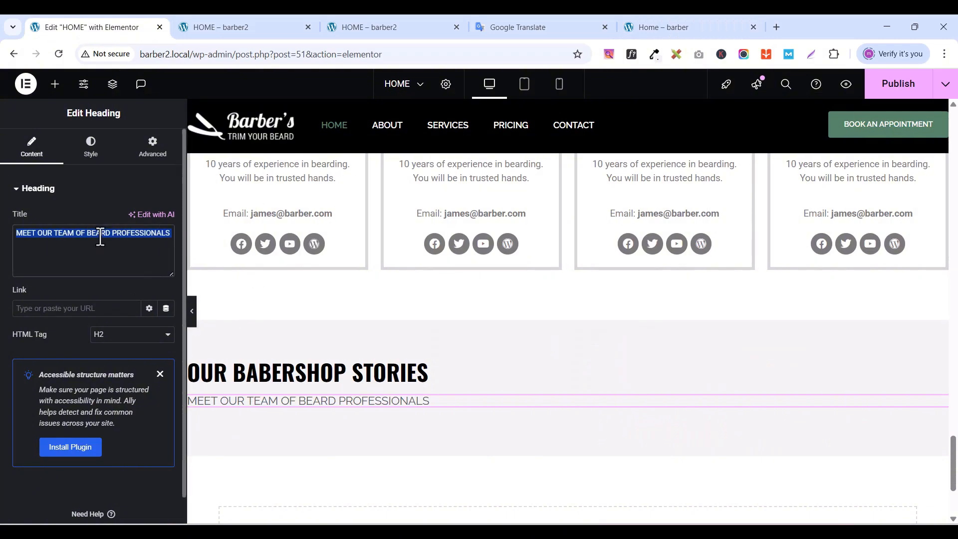
key(ctrl+v)
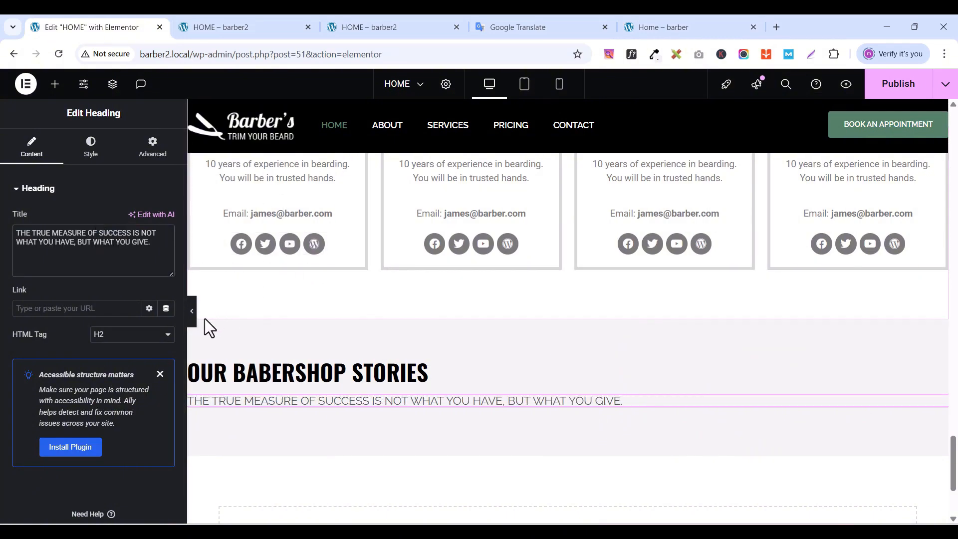
- Set both the justify content and align items of the stories container to center
click(570, 315)
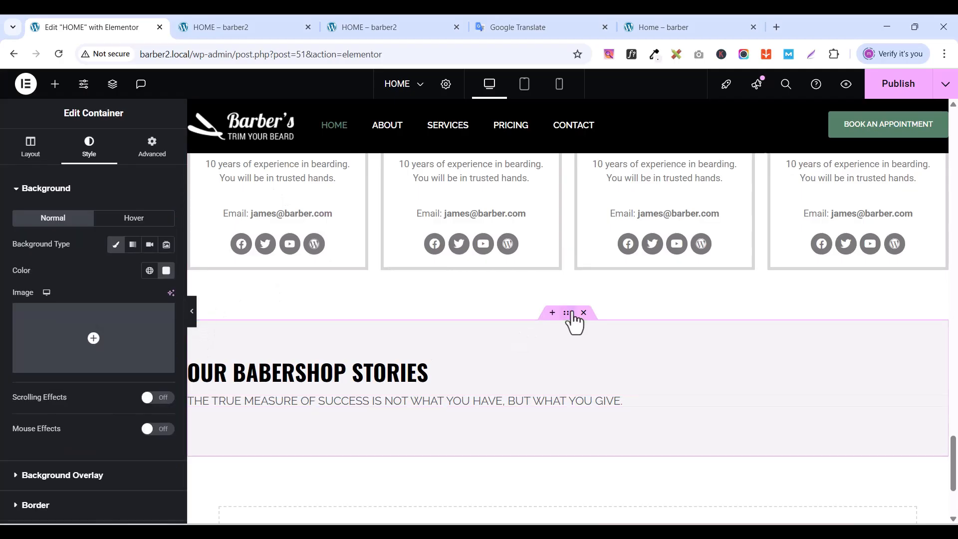
click(39, 156)
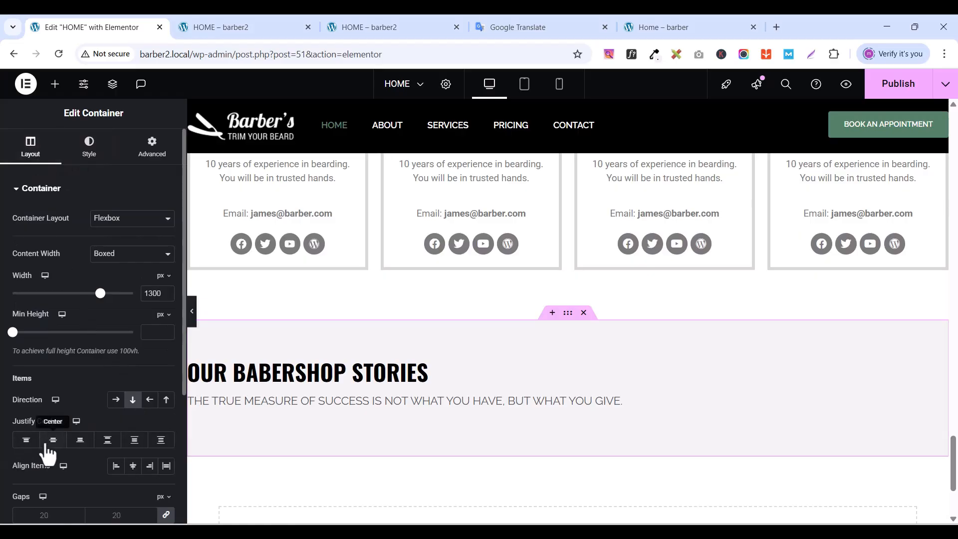
click(53, 443)
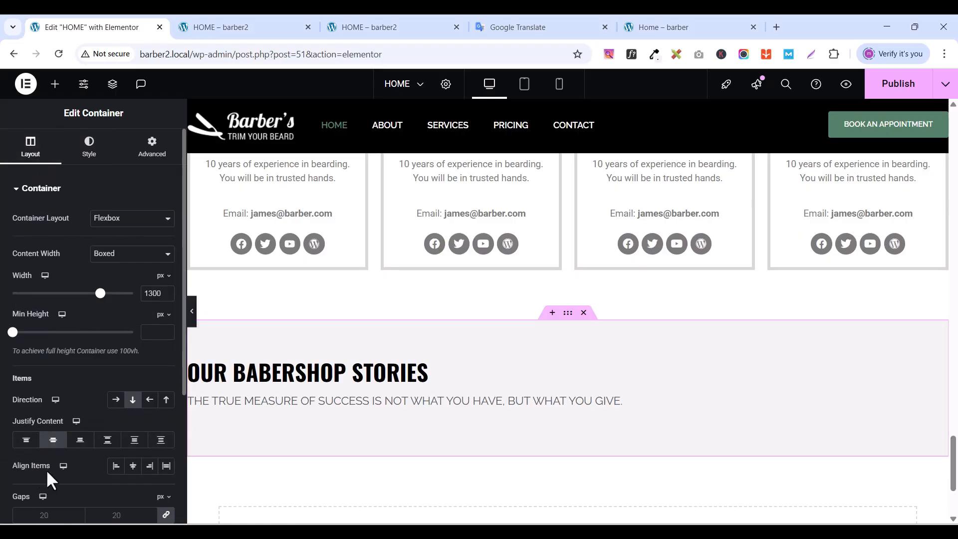
click(132, 466)
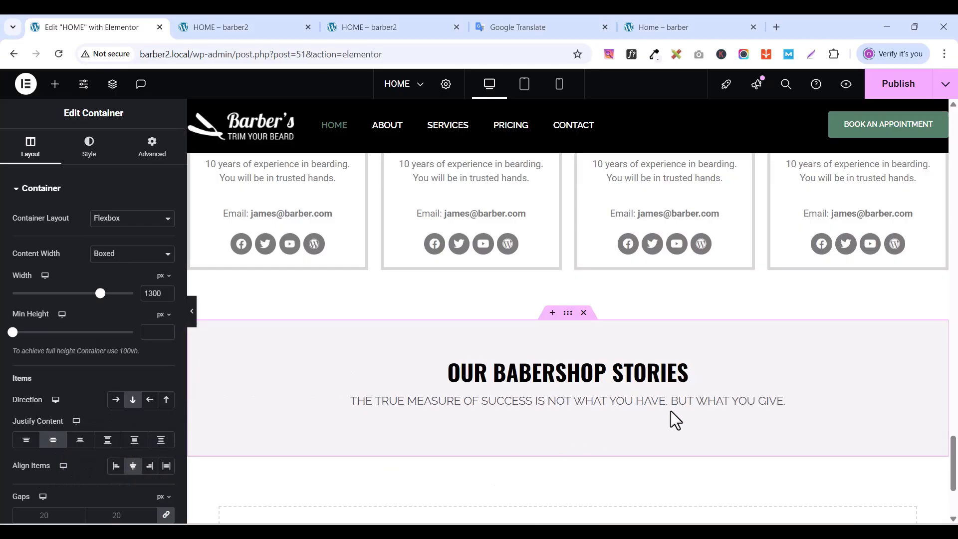
- Set the stories subheading's font size to 15 px and its weight to 500 (Medium)
click(779, 402)
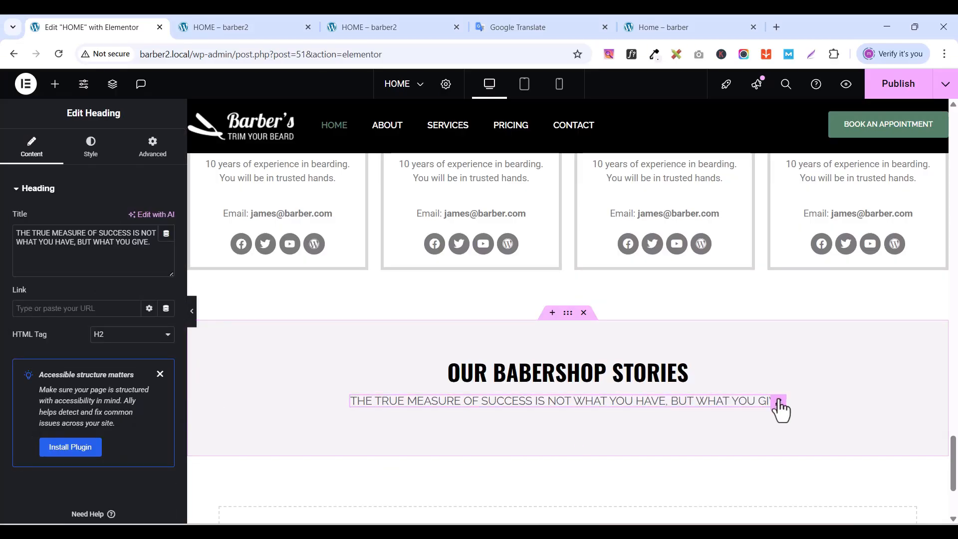
click(97, 154)
click(167, 255)
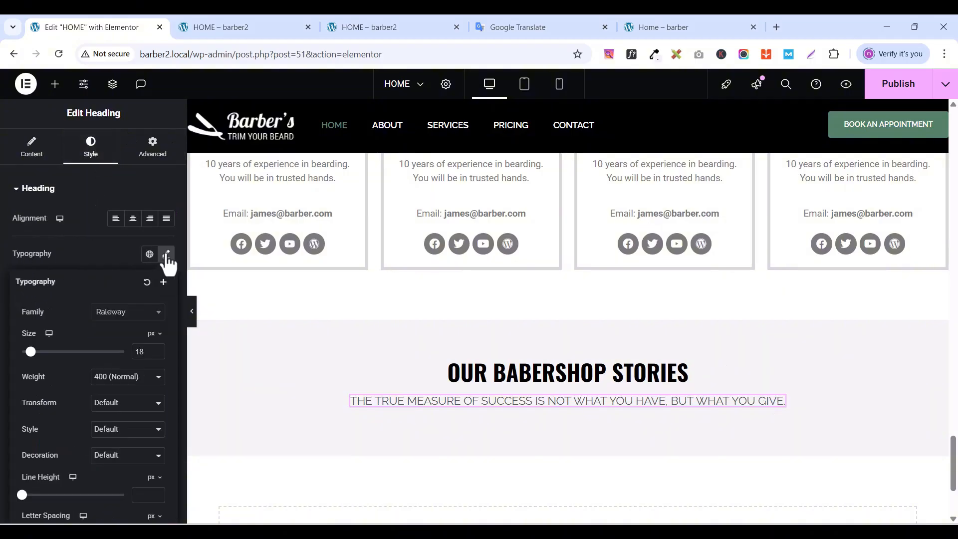
click(154, 353)
click(155, 353)
click(154, 353)
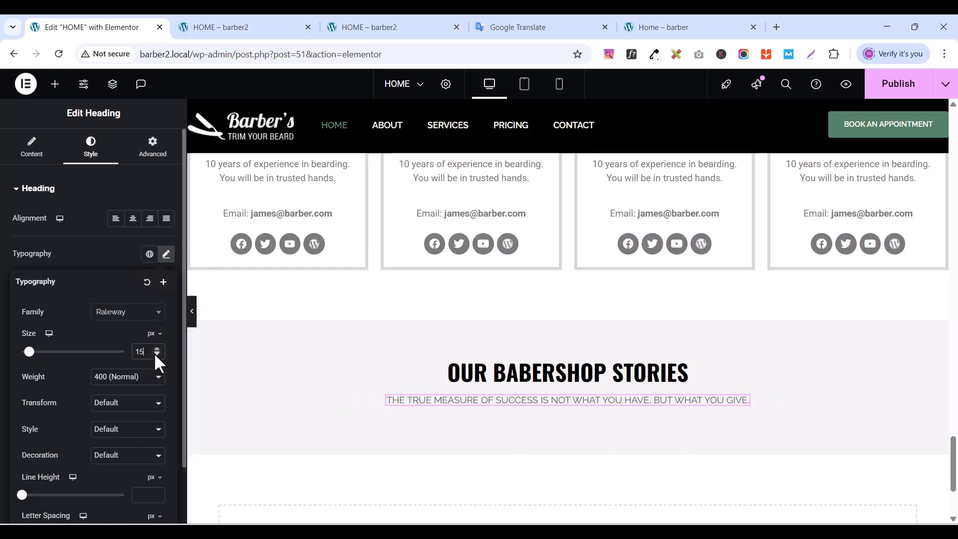
click(132, 383)
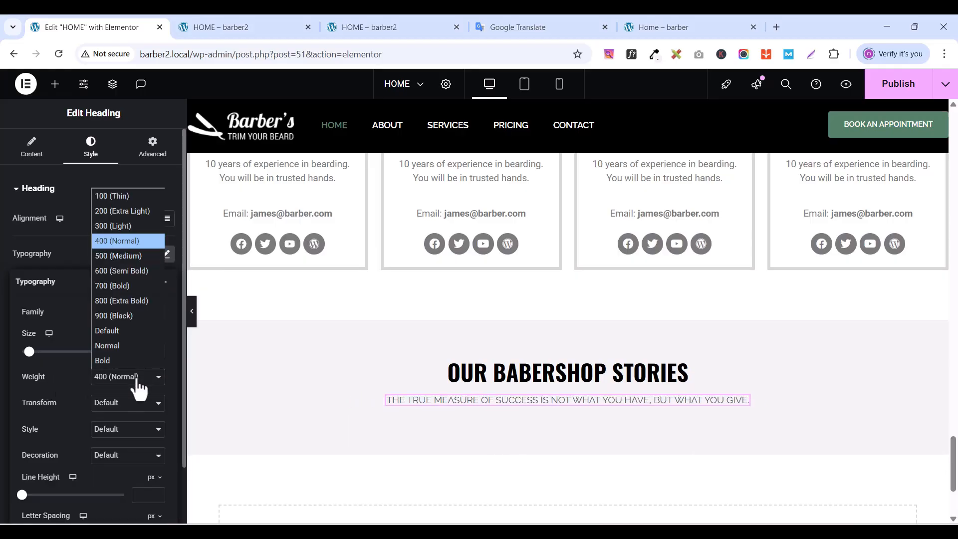
click(124, 254)
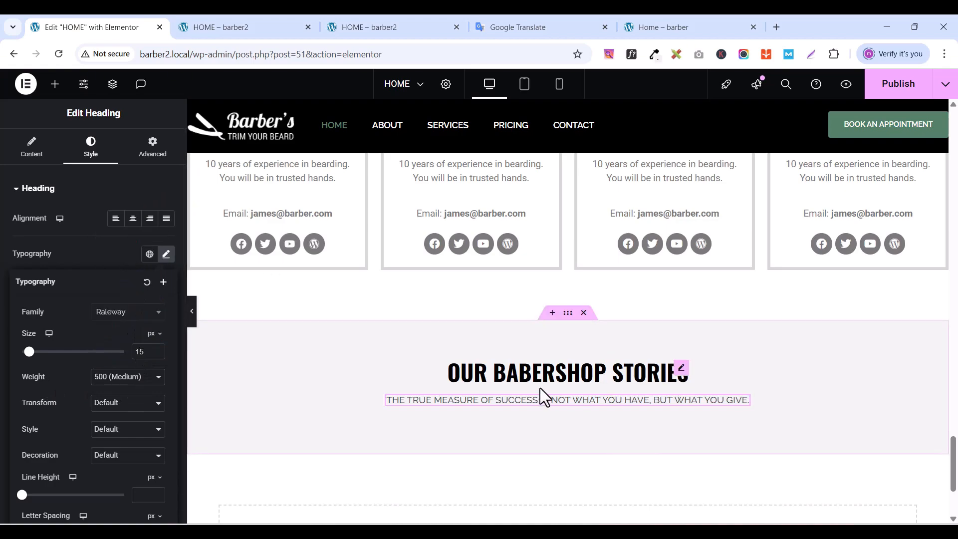
- Compare the stories section with the reference page, set the OUR BABERSHOP STORIES heading's top margin to 0, and publish the page
click(665, 25)
click(609, 253)
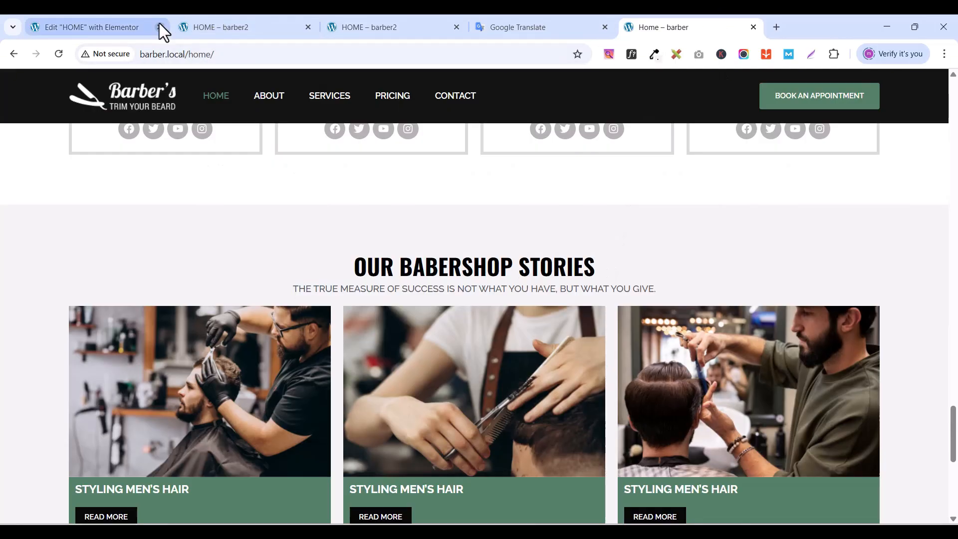
click(130, 27)
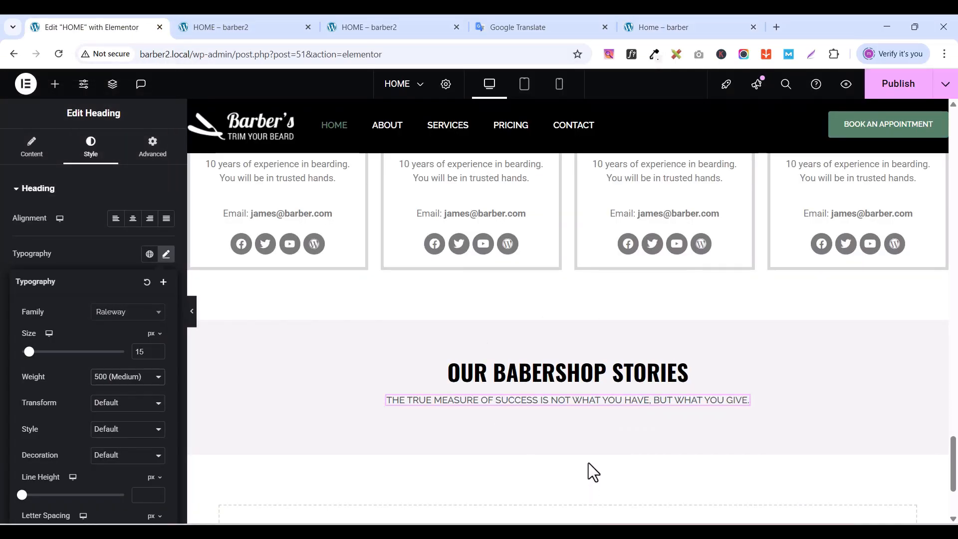
click(684, 377)
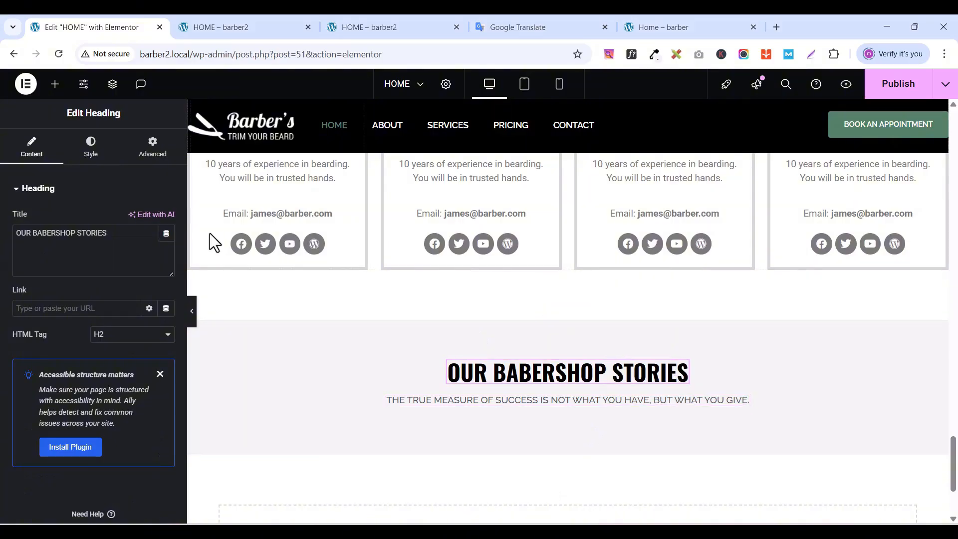
click(153, 147)
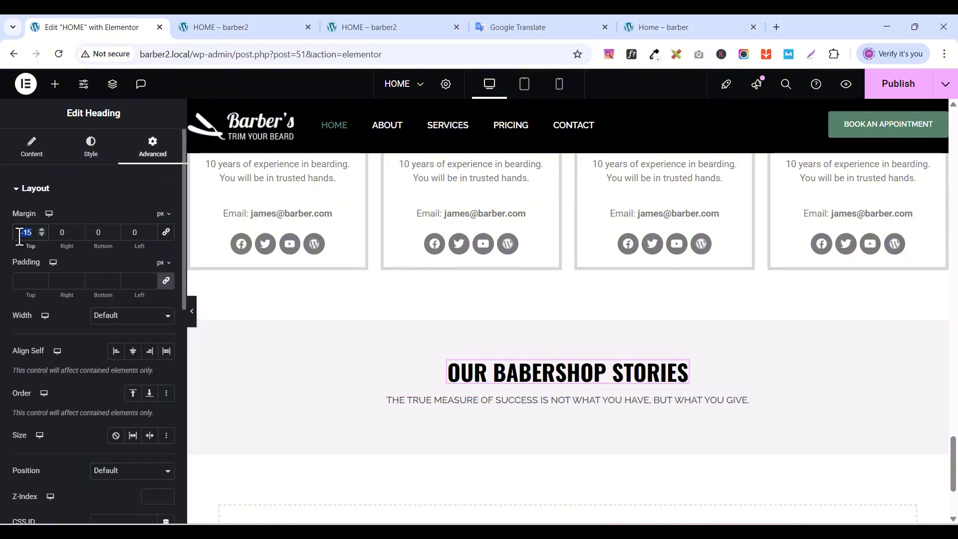
text(0)
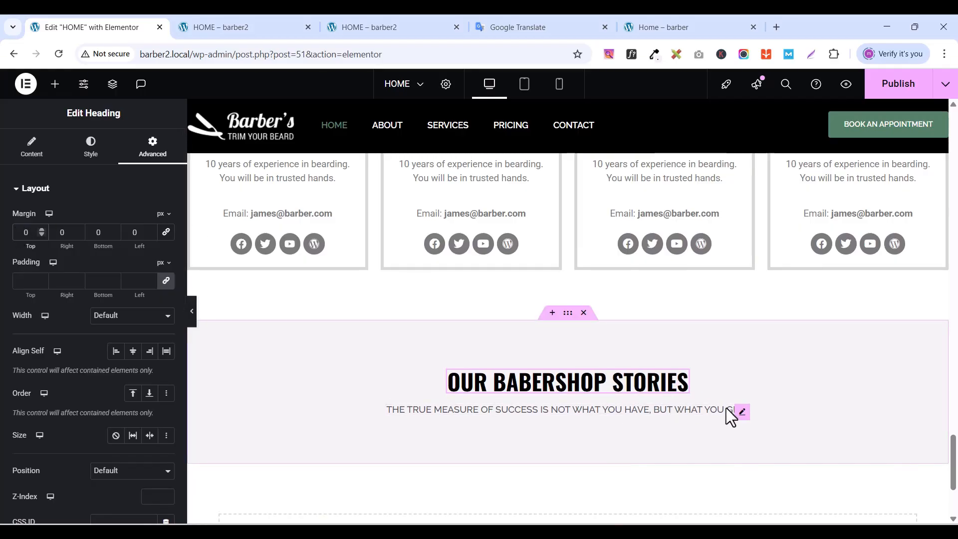
click(892, 94)
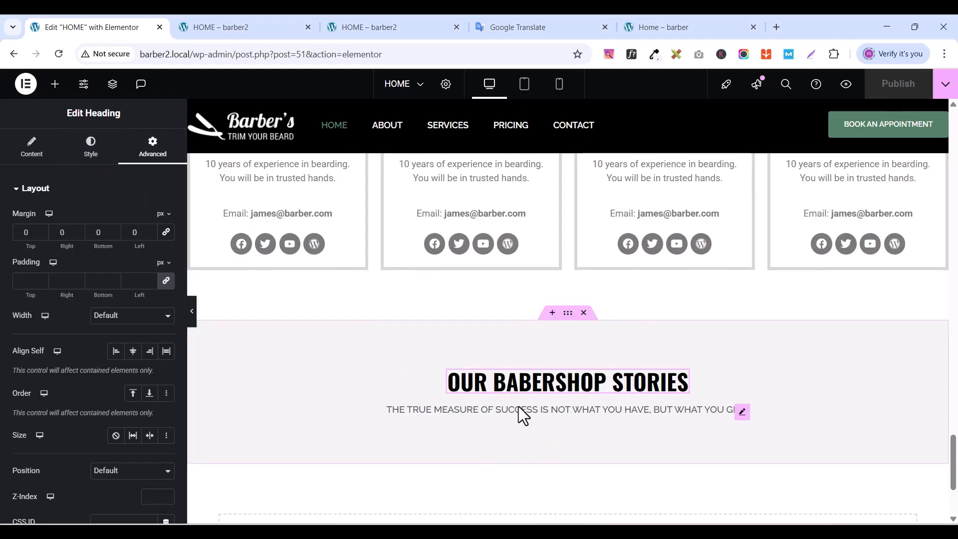
- Add a container below the stories subheading and set its padding to 0 on all sides
click(56, 85)
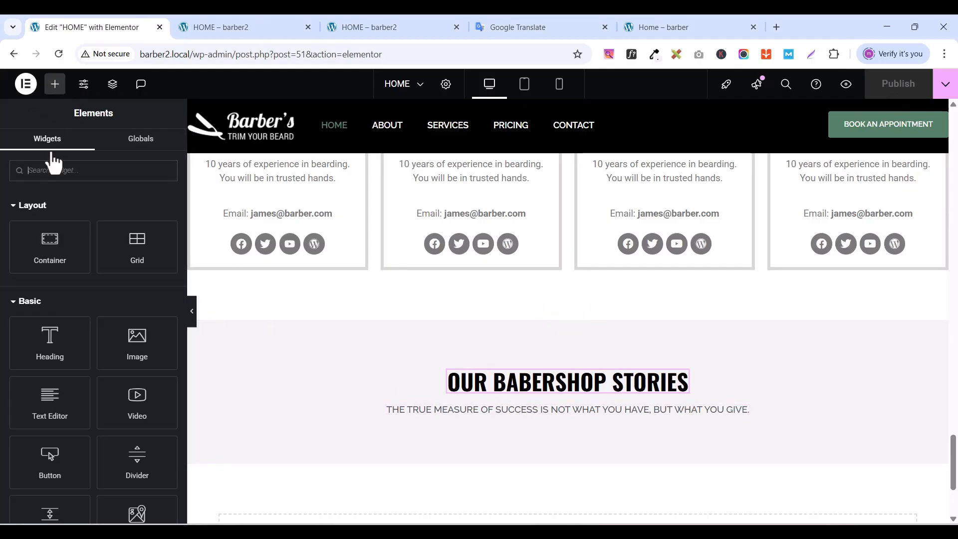
drag(26, 243, 519, 425)
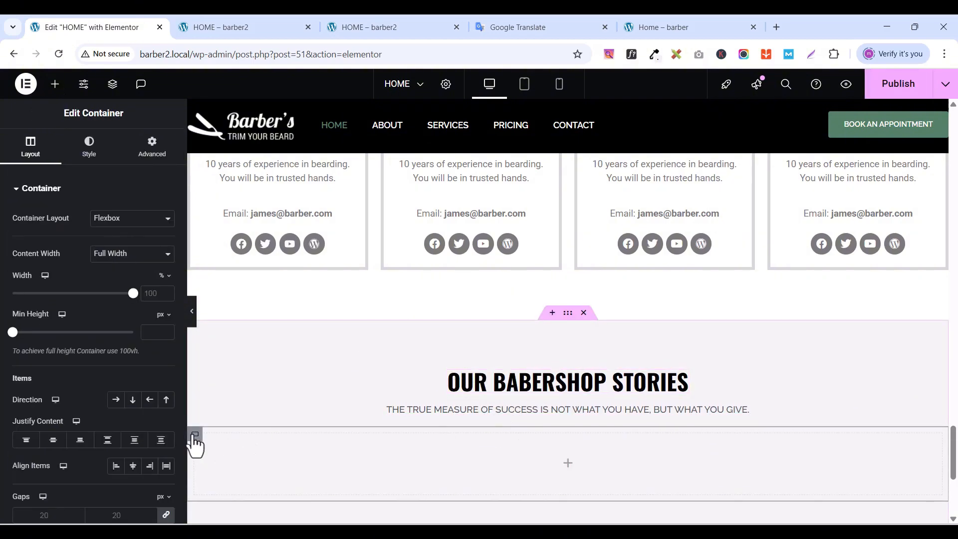
click(154, 152)
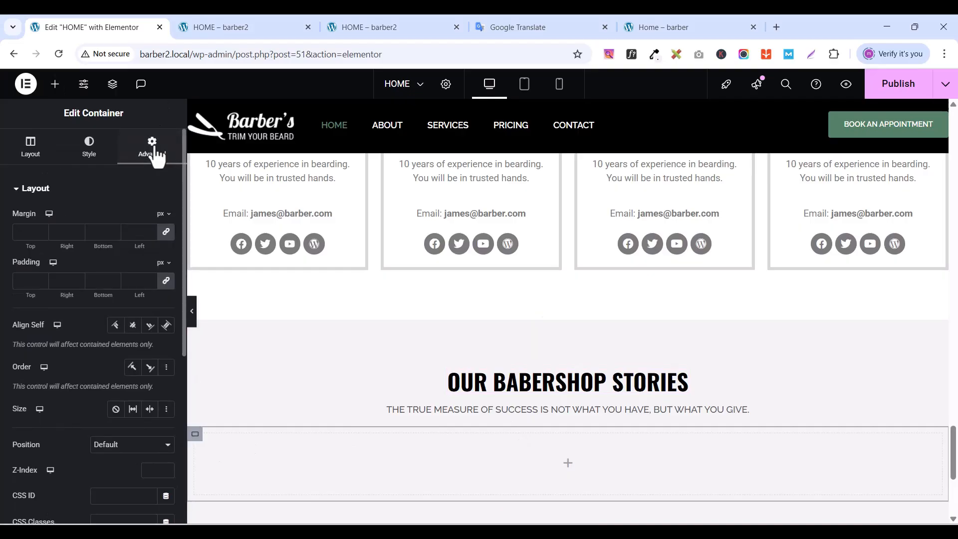
click(165, 280)
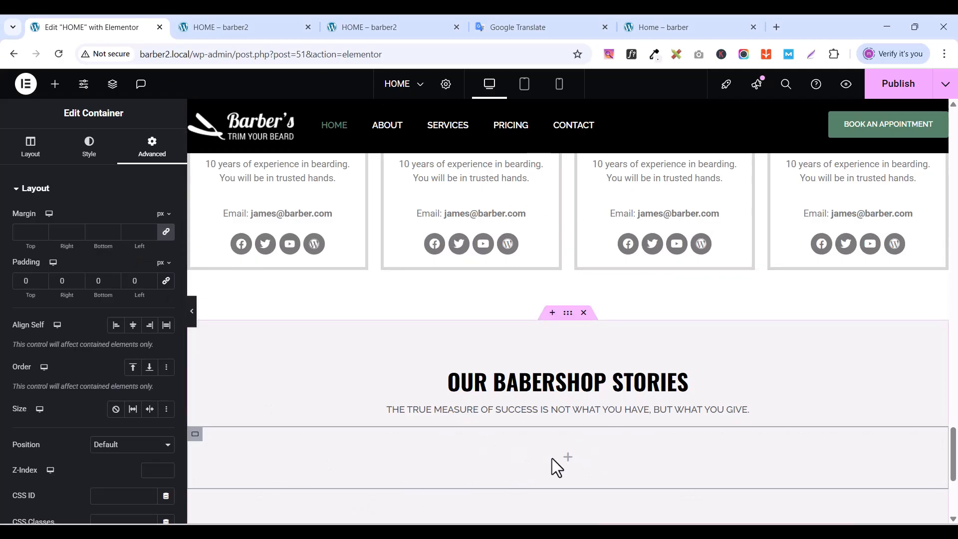
- Insert a Grid inside the new container below the stories subheading and remove the grid's padding
click(55, 84)
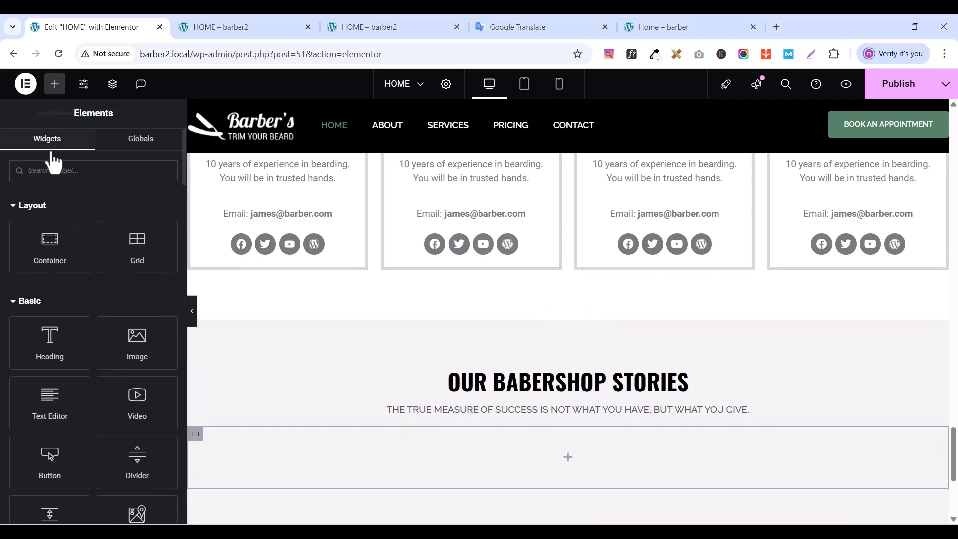
text(gri)
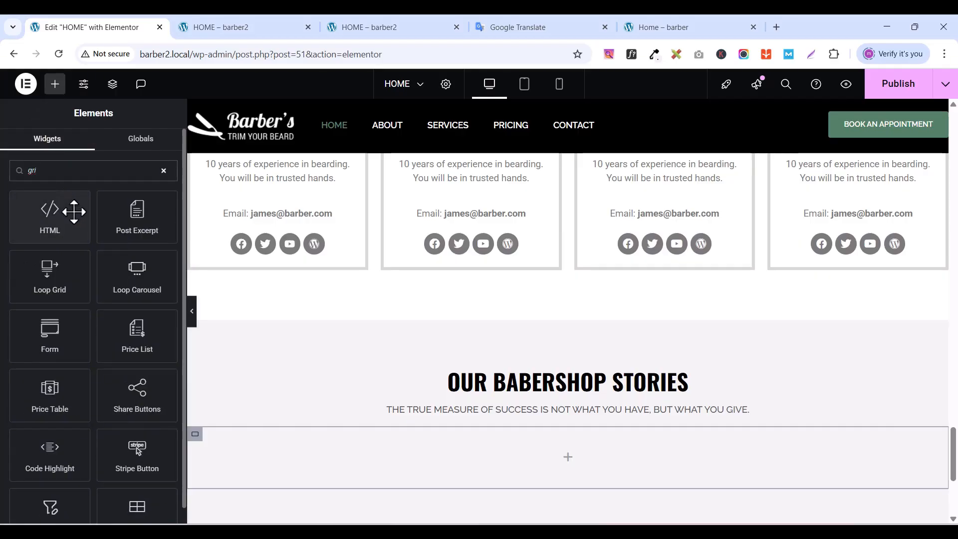
text(d)
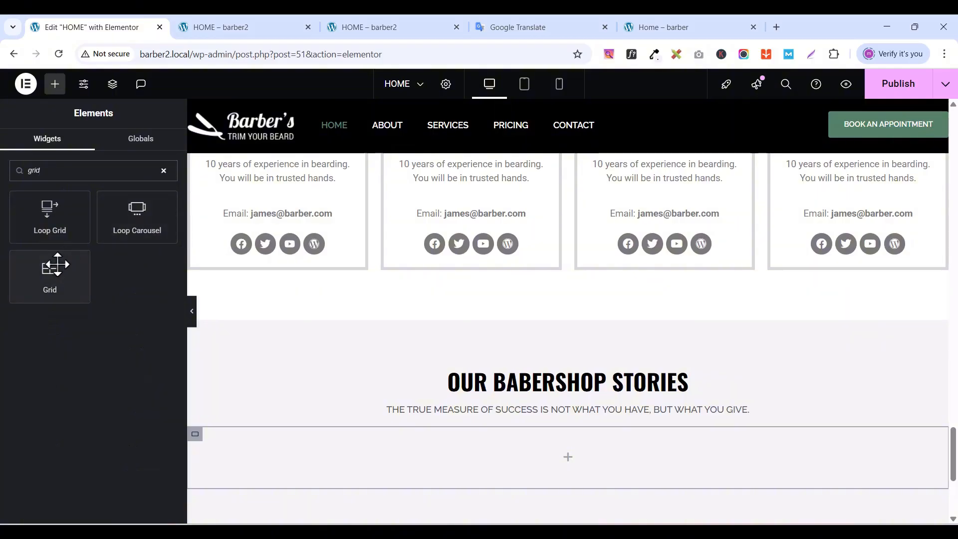
drag(50, 276, 560, 439)
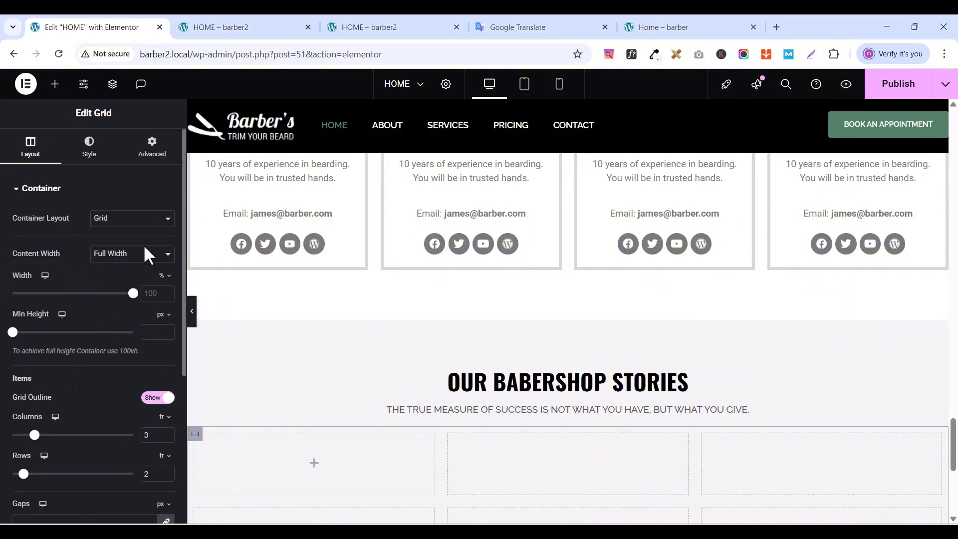
click(164, 159)
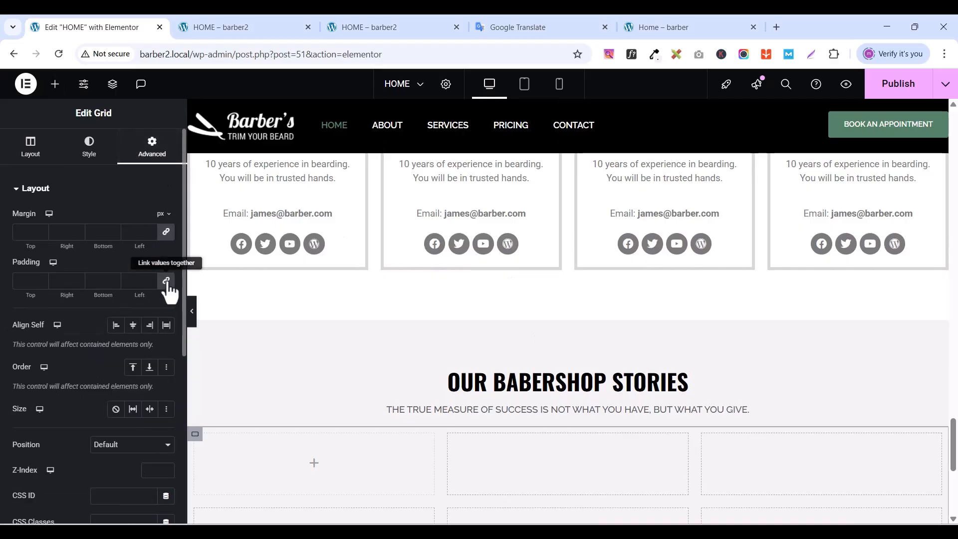
- Reduce the grid to 1 row, keeping 3 columns, and publish the page
click(31, 152)
scroll(109, 354, down, 1)
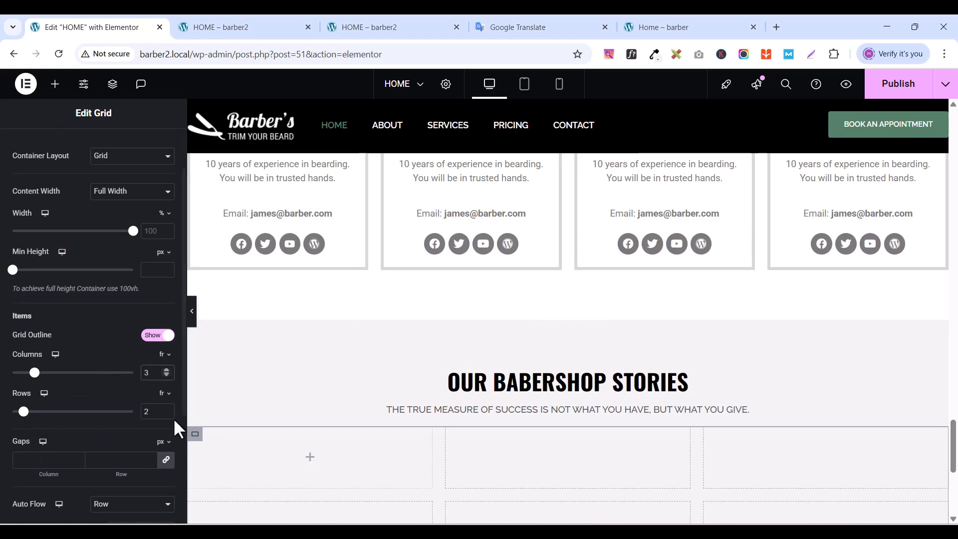
text(1)
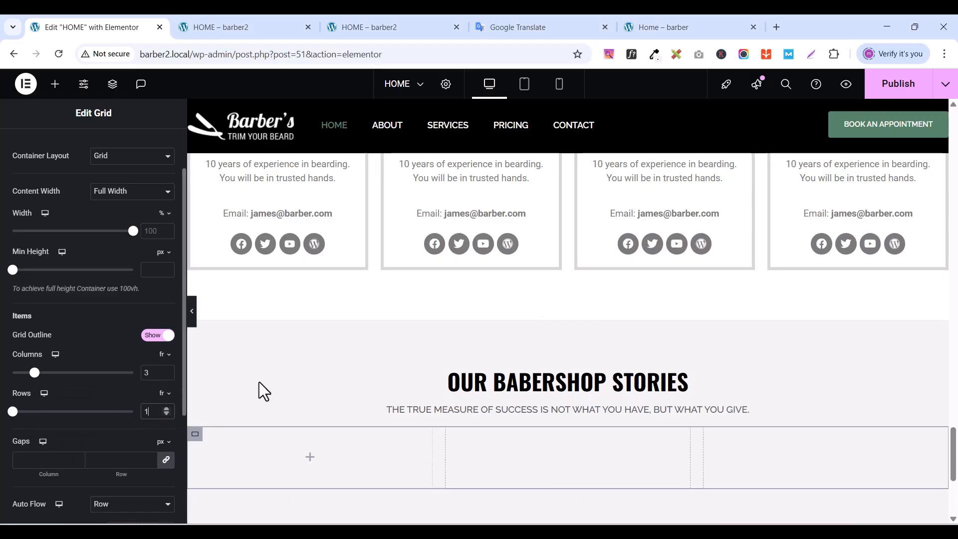
scroll(707, 447, down, 1)
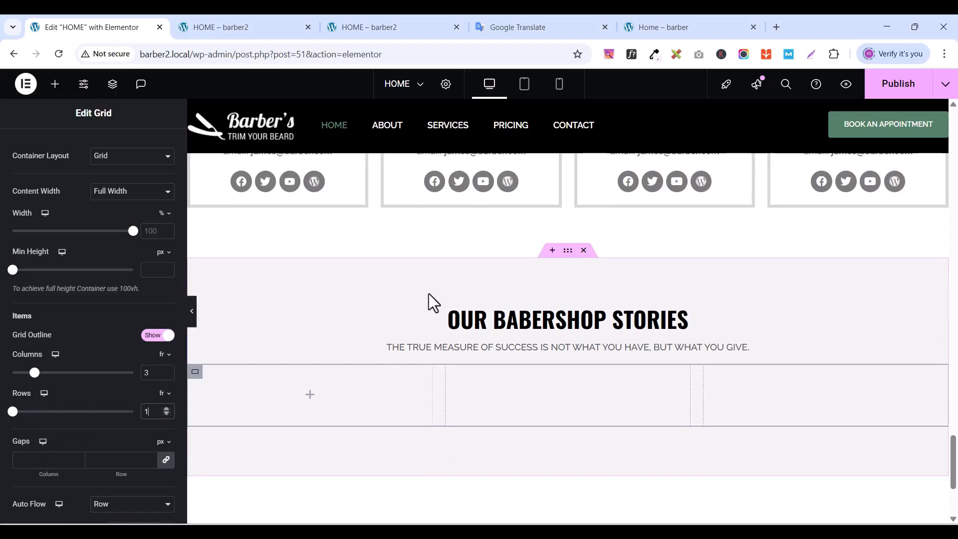
click(891, 89)
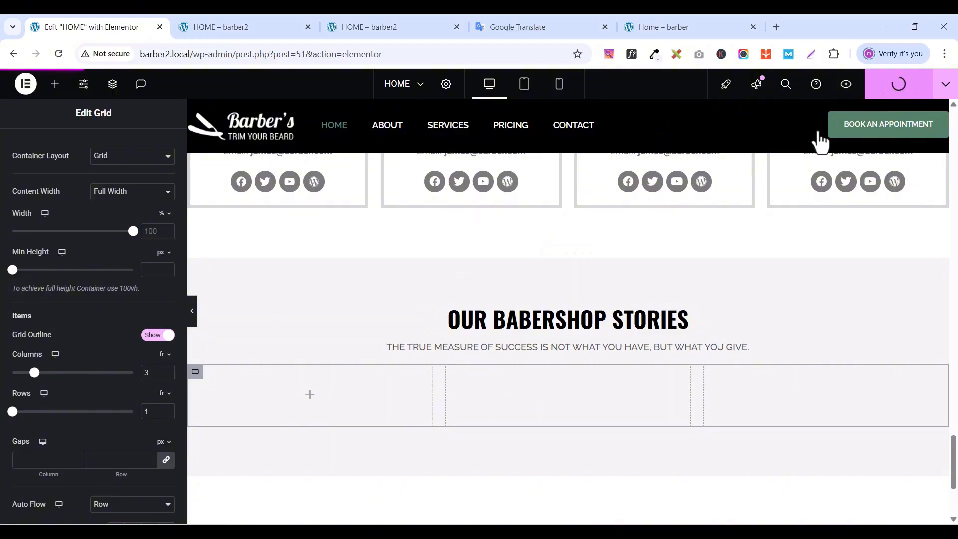
- Check the story cards on the reference page, then add a container with 0 padding in the grid's first cell
click(670, 30)
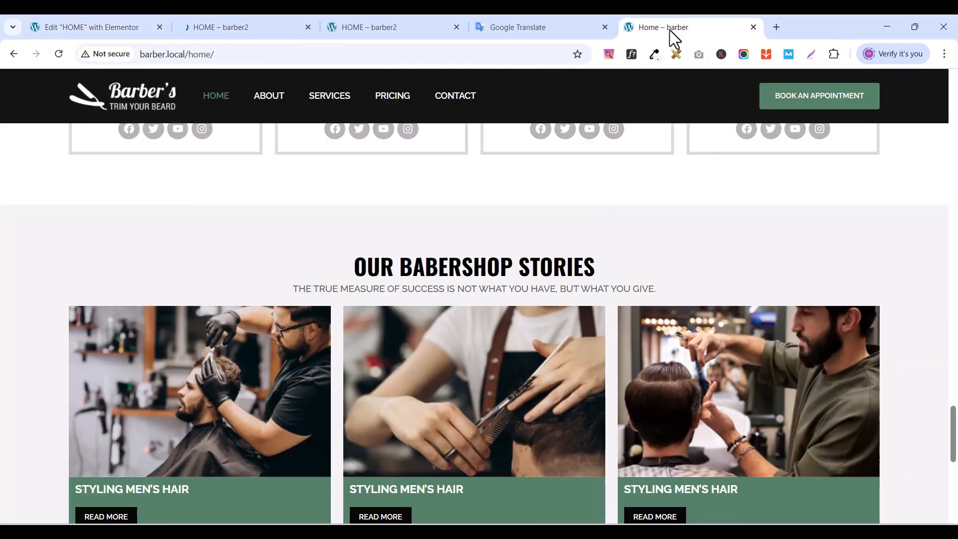
scroll(268, 318, down, 1)
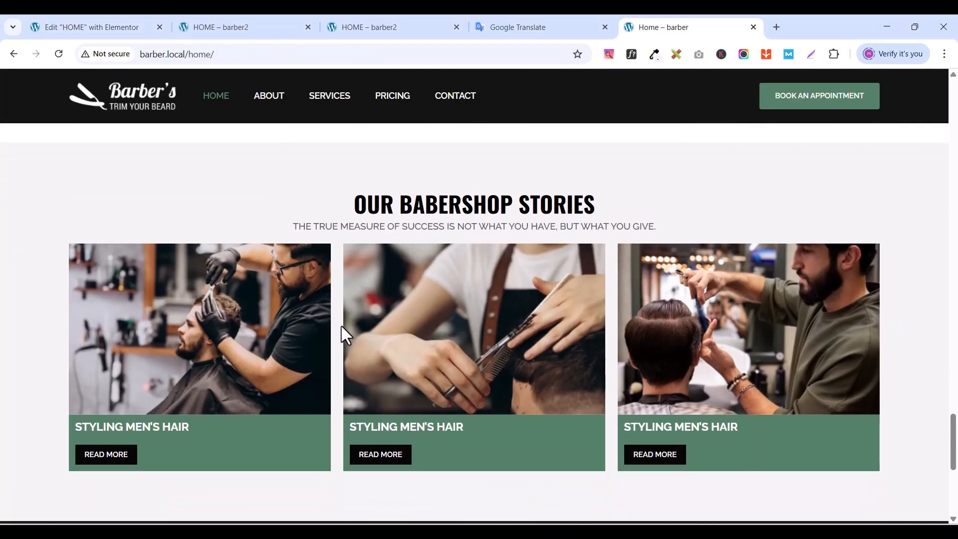
click(103, 30)
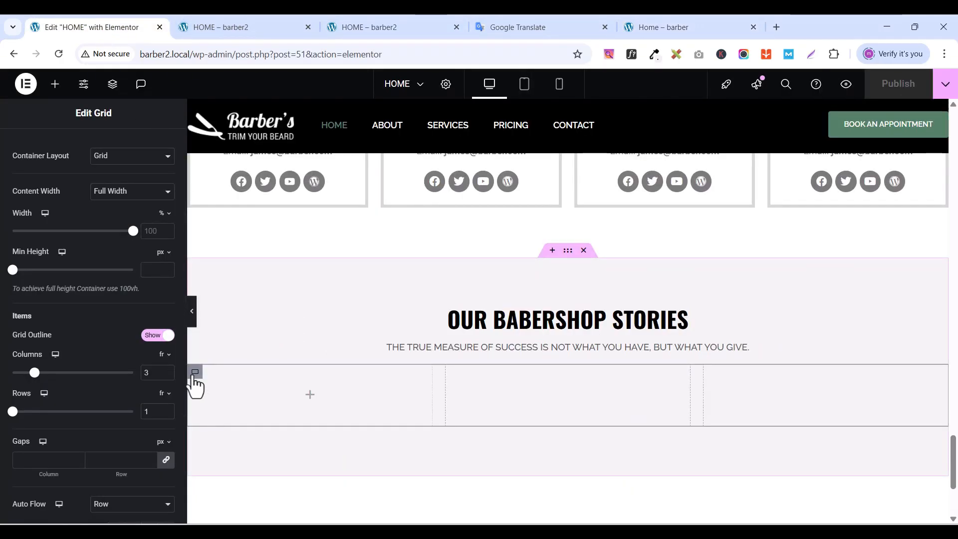
click(55, 84)
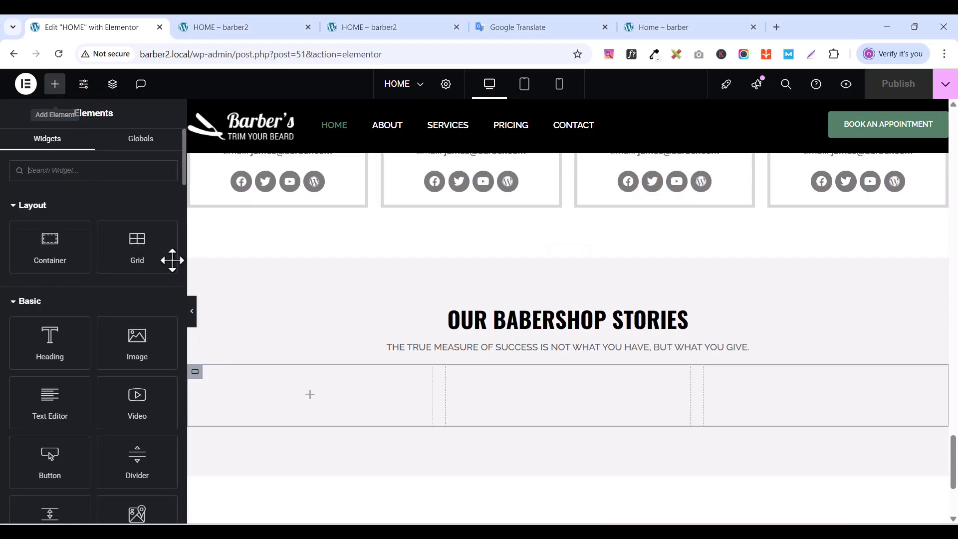
drag(26, 241, 259, 385)
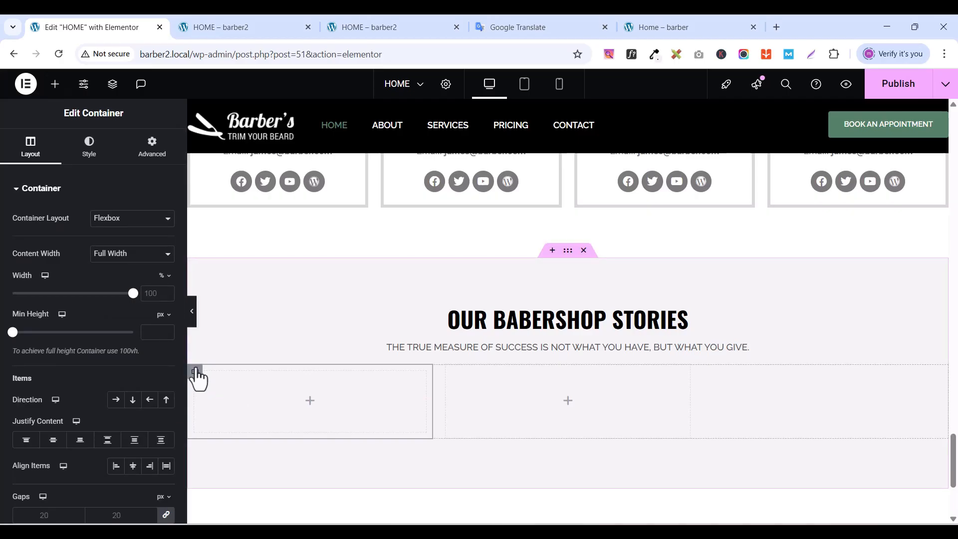
click(151, 146)
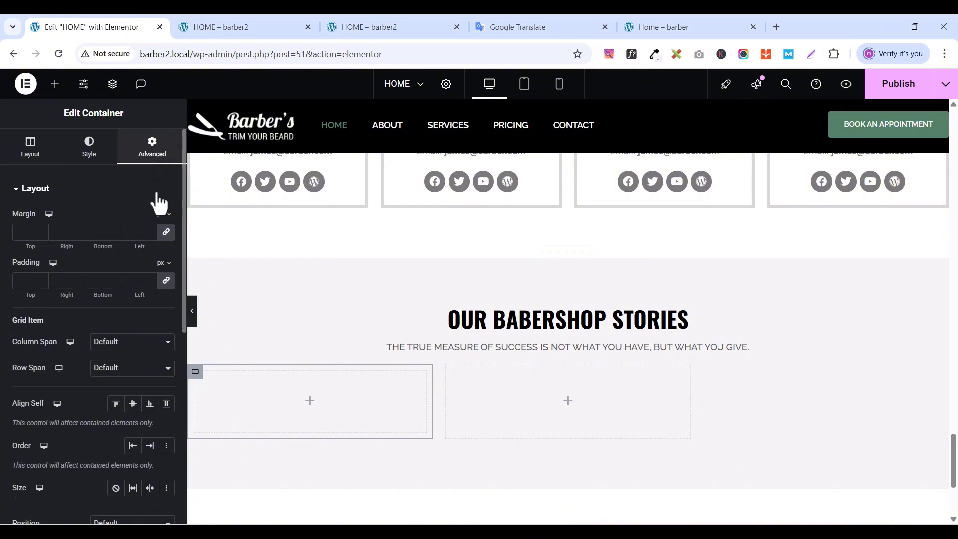
click(167, 282)
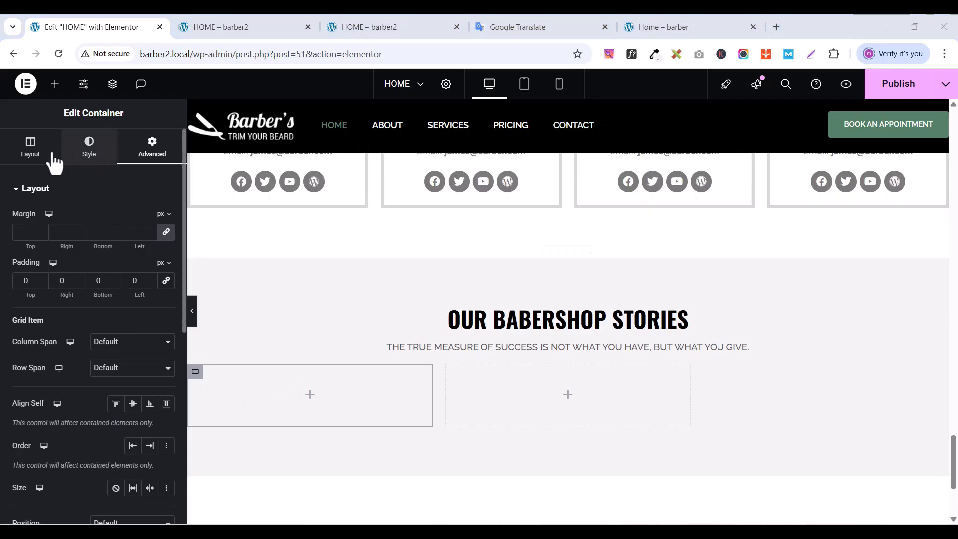
- Insert an Image widget in the container in the stories grid's first cell
click(55, 84)
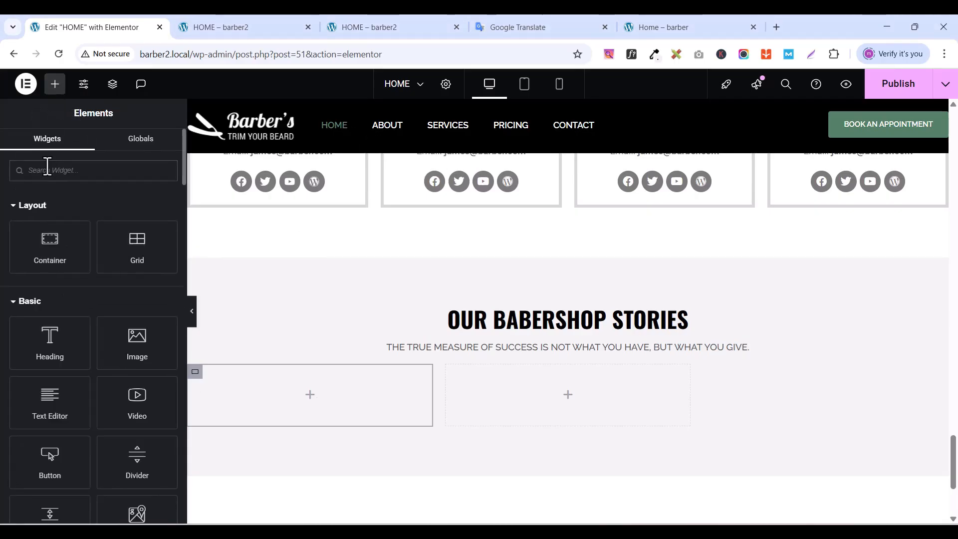
text(ima)
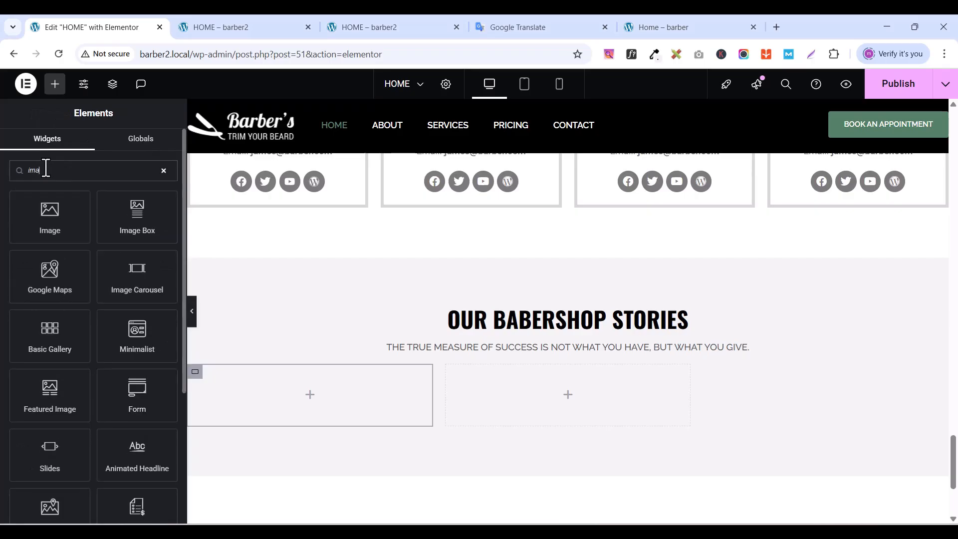
drag(44, 204, 299, 378)
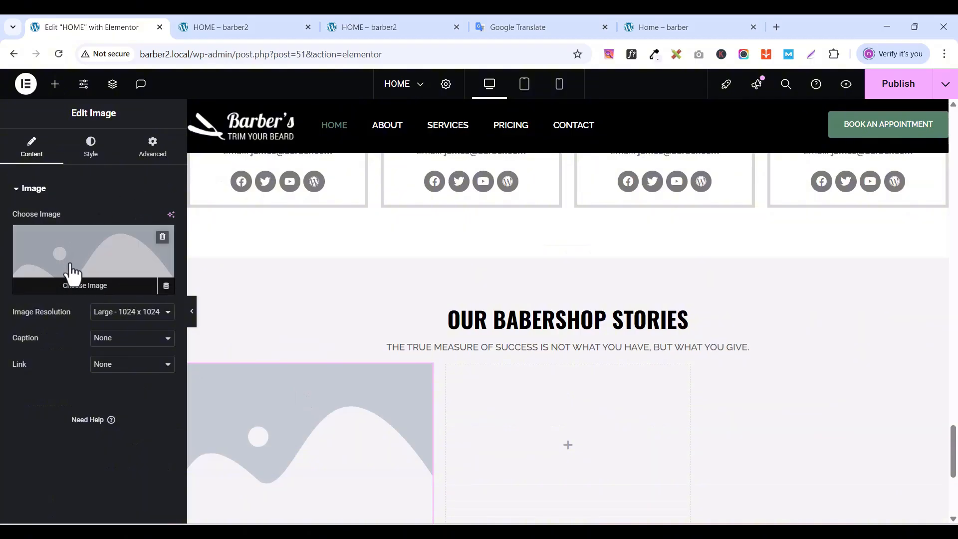
- Choose the media library photo of a barber in black gloves cutting a seated man's hair for the new Image widget
click(70, 290)
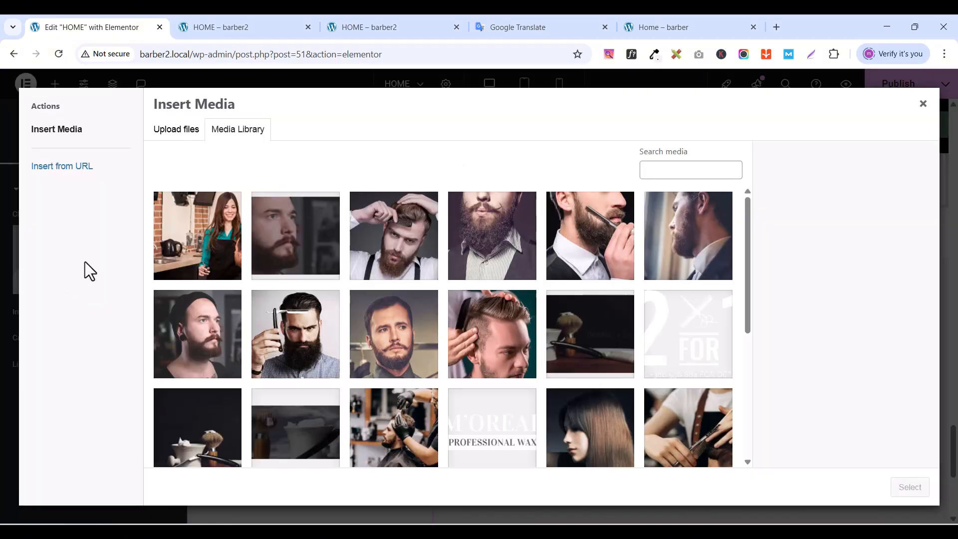
scroll(445, 382, down, 3)
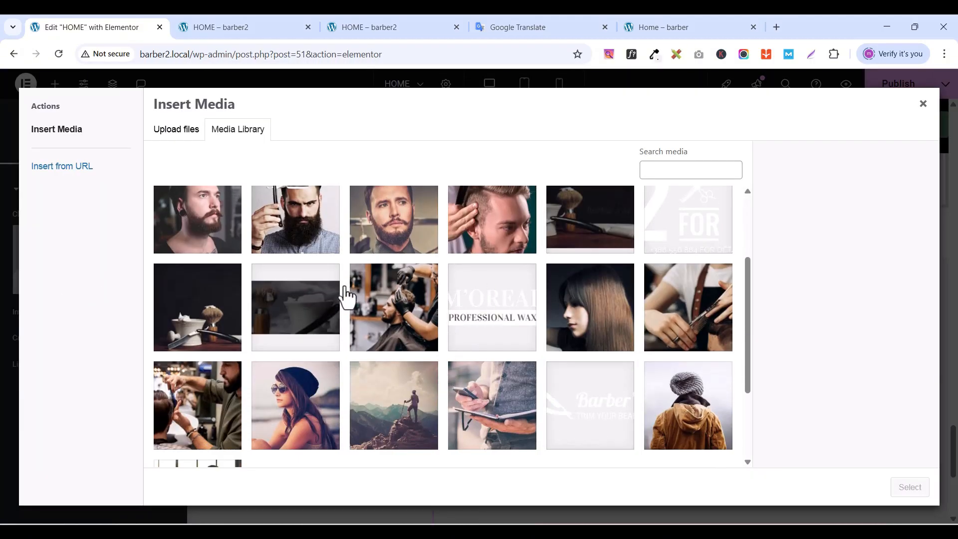
scroll(408, 361, down, 1)
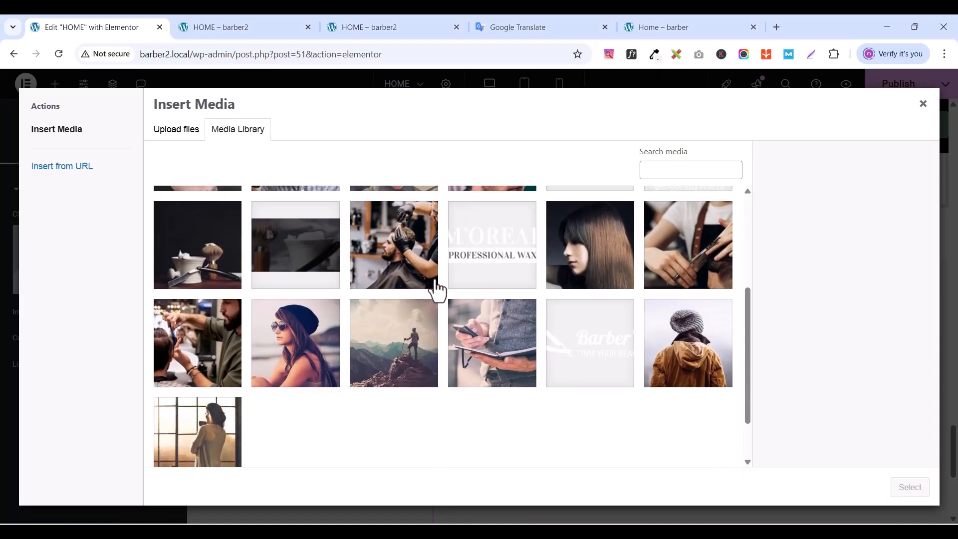
click(390, 242)
click(909, 487)
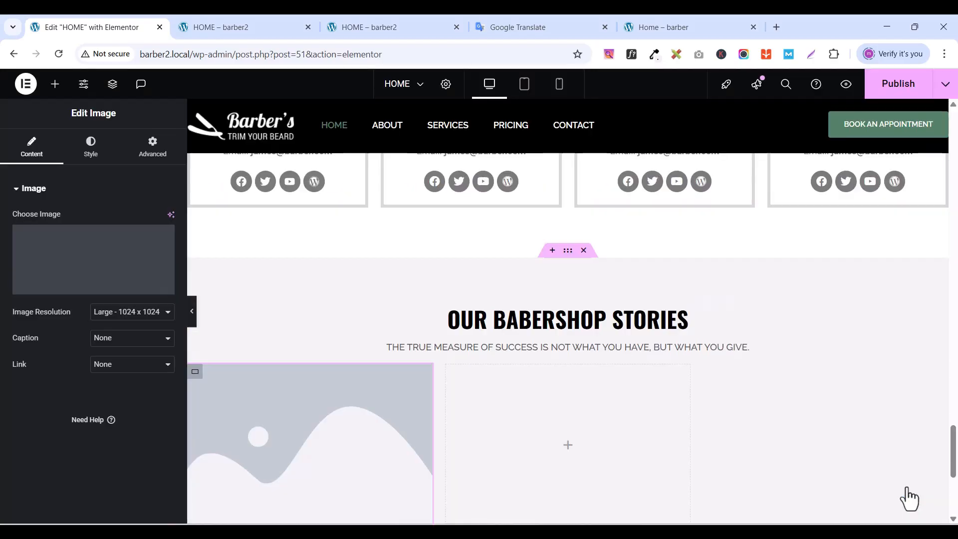
scroll(361, 391, down, 4)
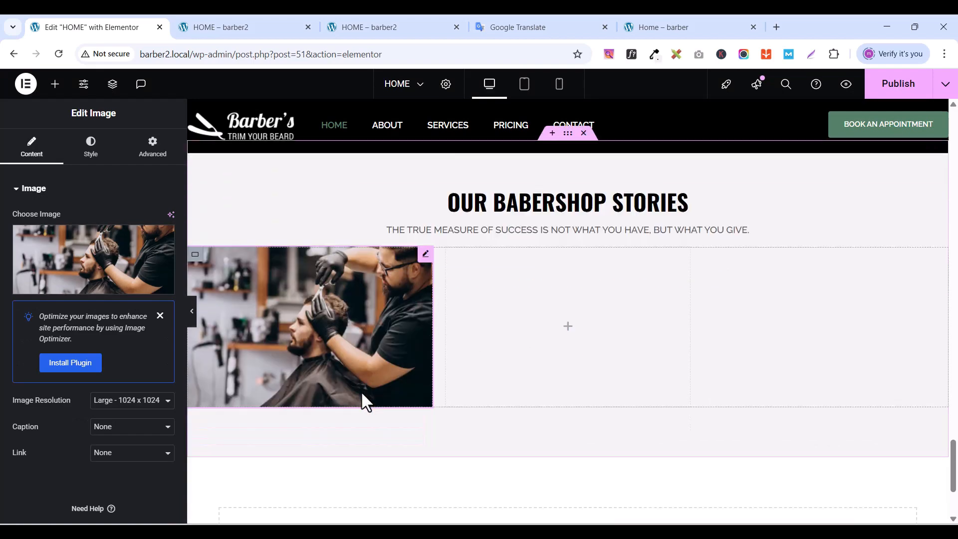
- Copy the stories subheading and paste it below the photo in the first card
scroll(361, 394, up, 1)
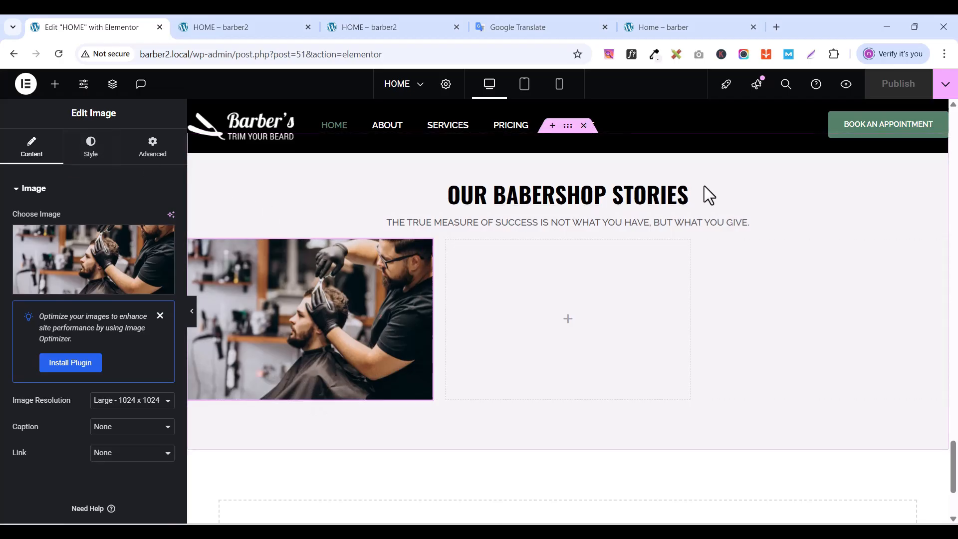
click(743, 228)
right_click(744, 227)
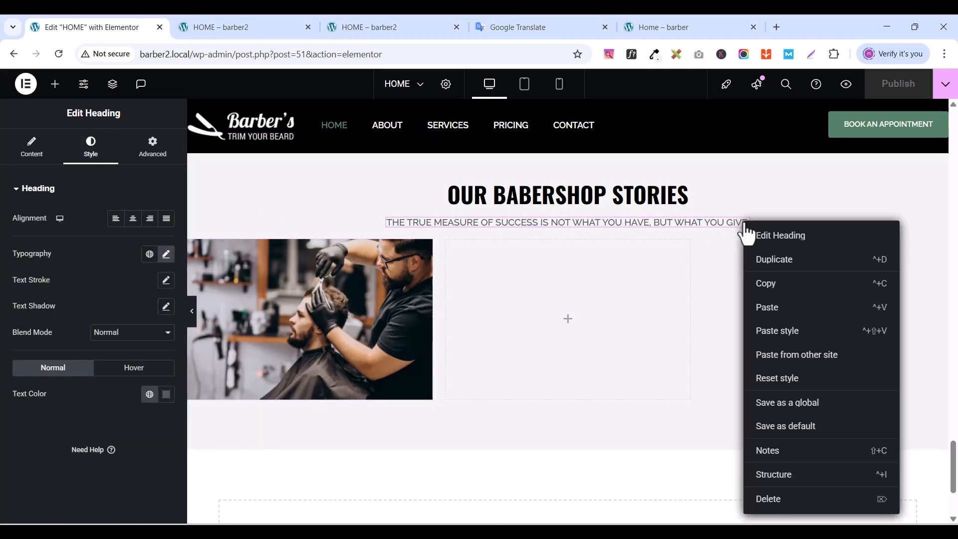
click(769, 283)
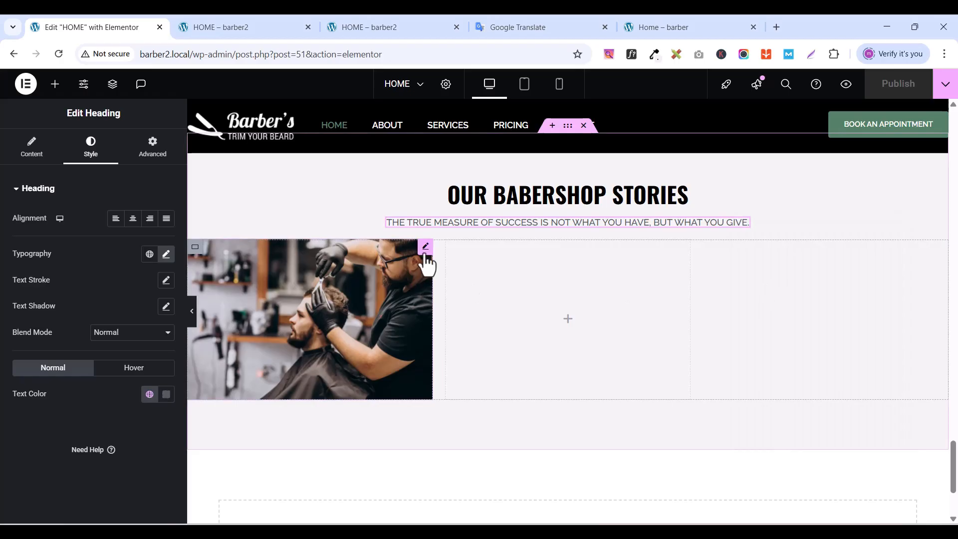
click(423, 248)
right_click(425, 255)
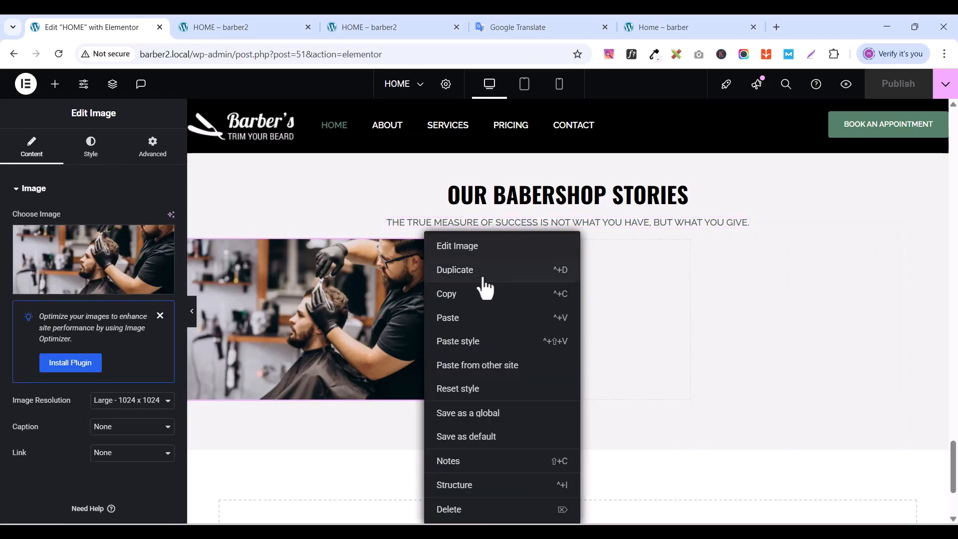
click(465, 324)
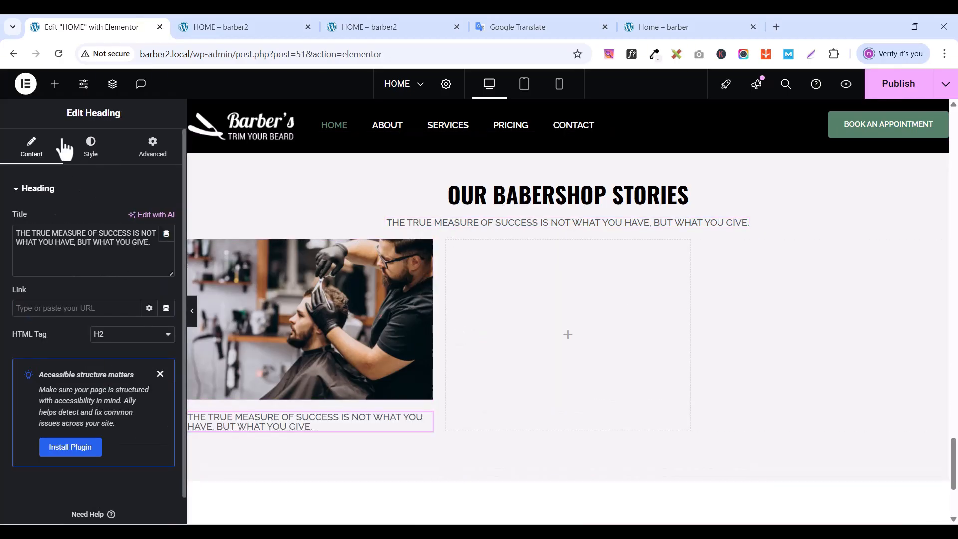
- Add a container directly below the first card's photo and delete the pasted subheading copy beneath it
click(56, 90)
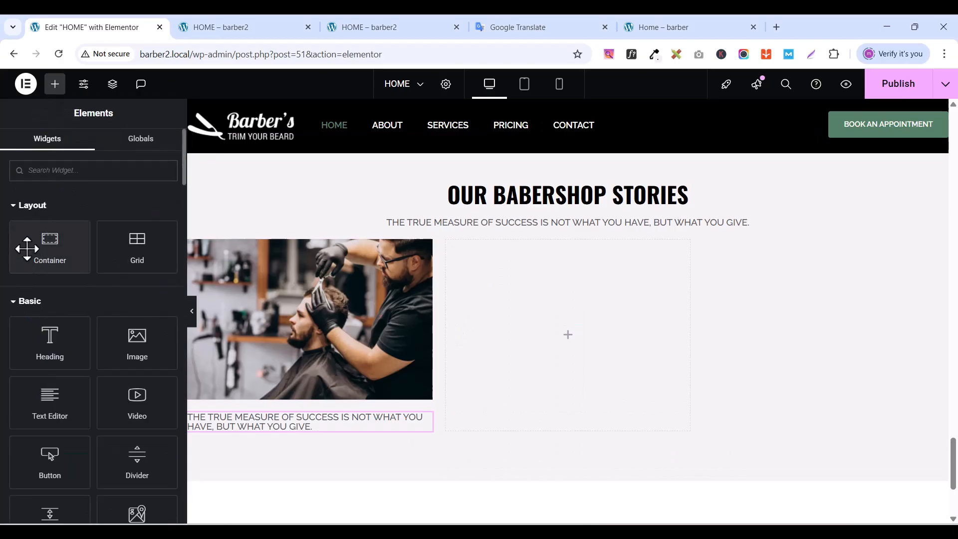
drag(28, 246, 290, 408)
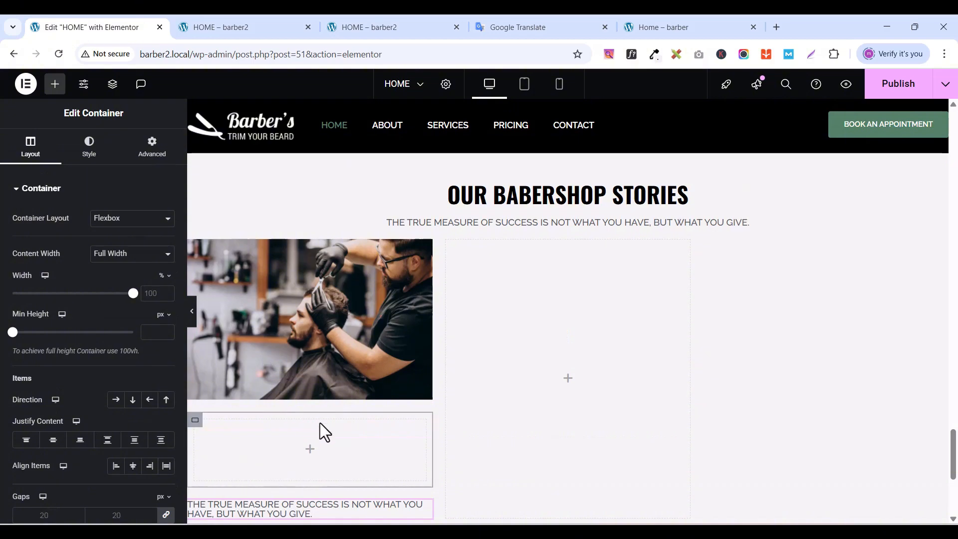
scroll(321, 429, down, 3)
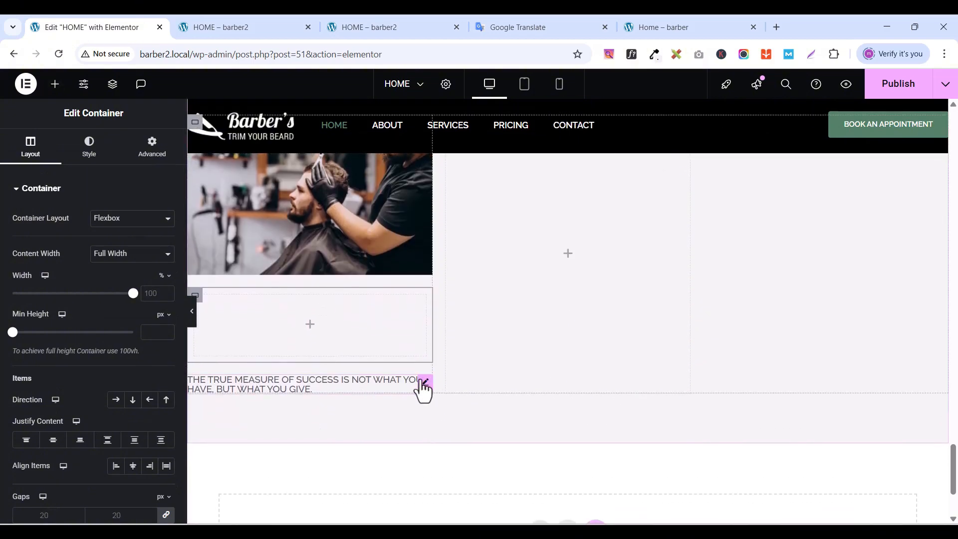
right_click(424, 387)
click(442, 509)
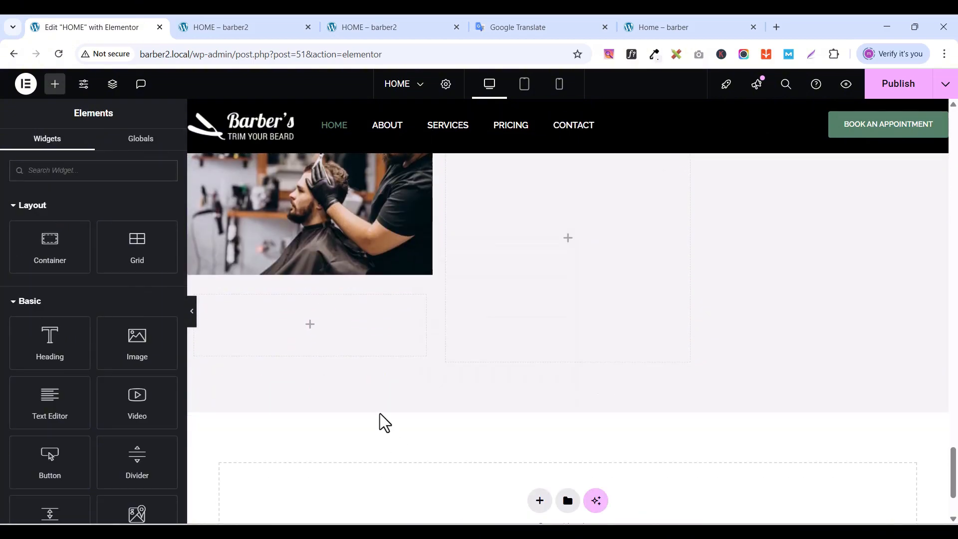
- Set the padding of the container below the photo to 0 px on all sides
click(197, 296)
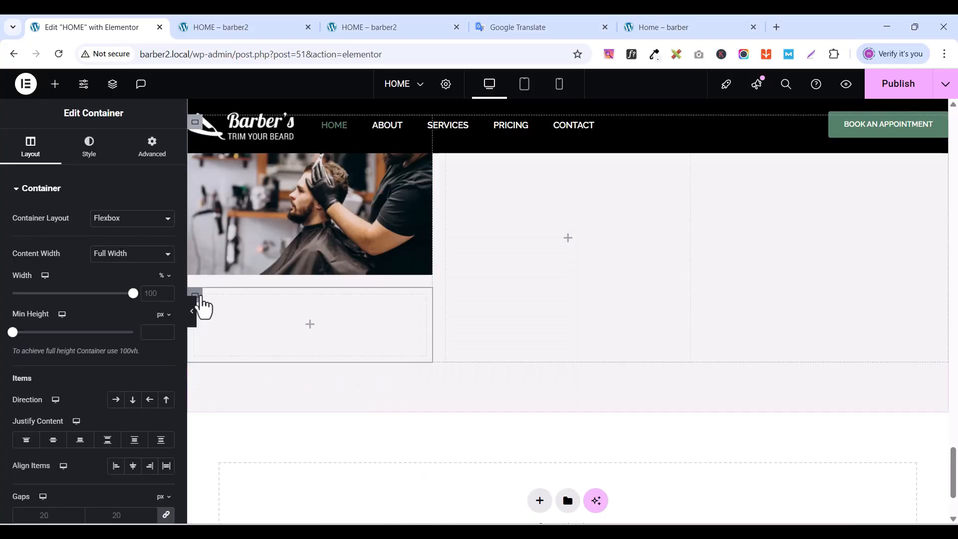
click(168, 152)
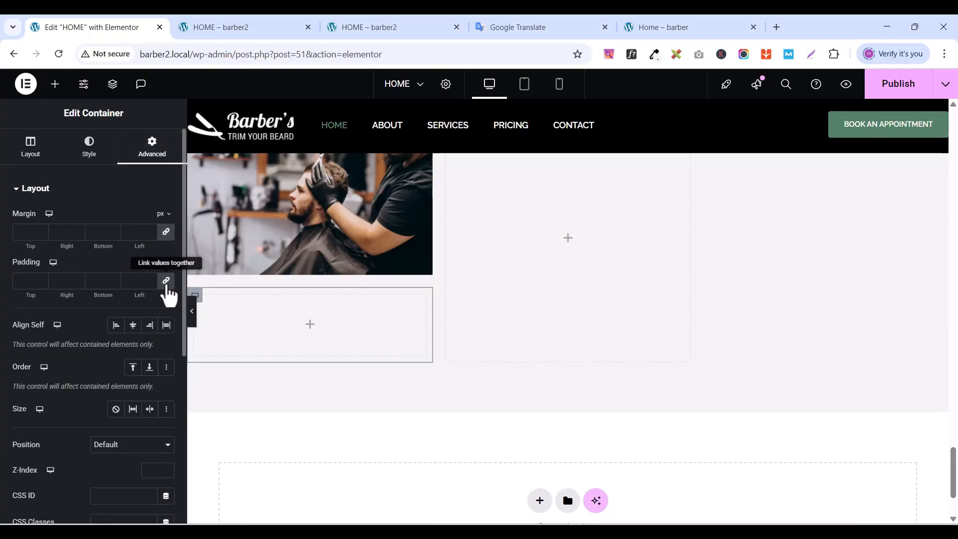
click(167, 280)
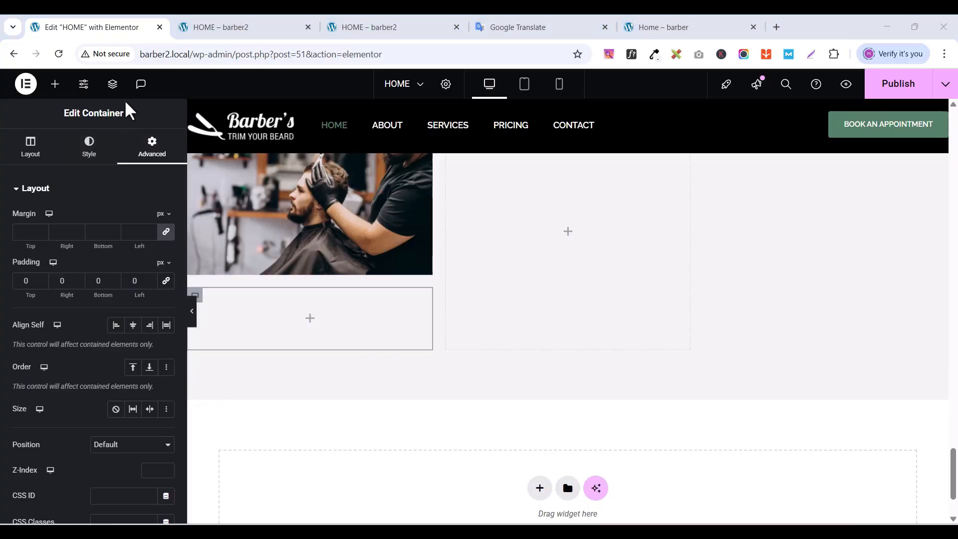
- Select the first card's outer container in the page structure and set its column and row gaps to 0 px
click(112, 84)
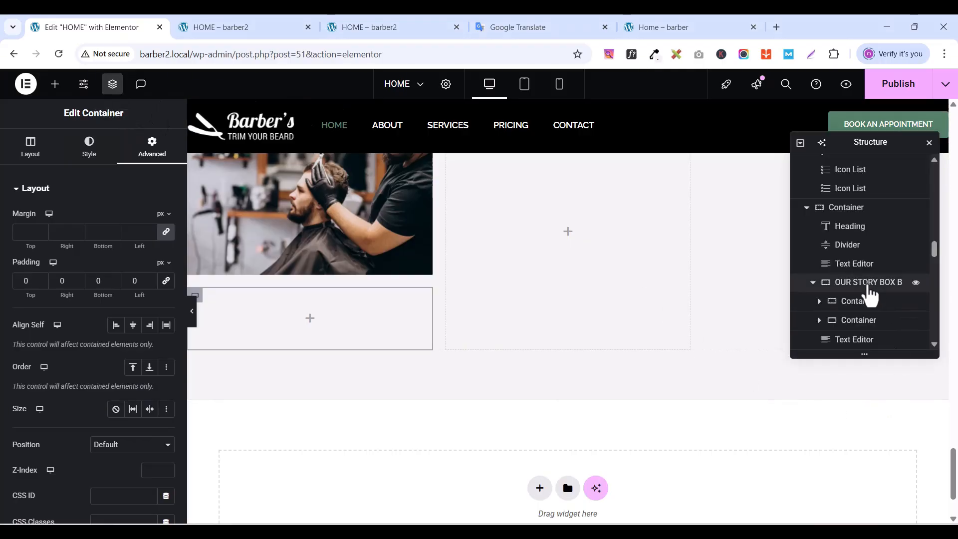
scroll(870, 296, down, 10)
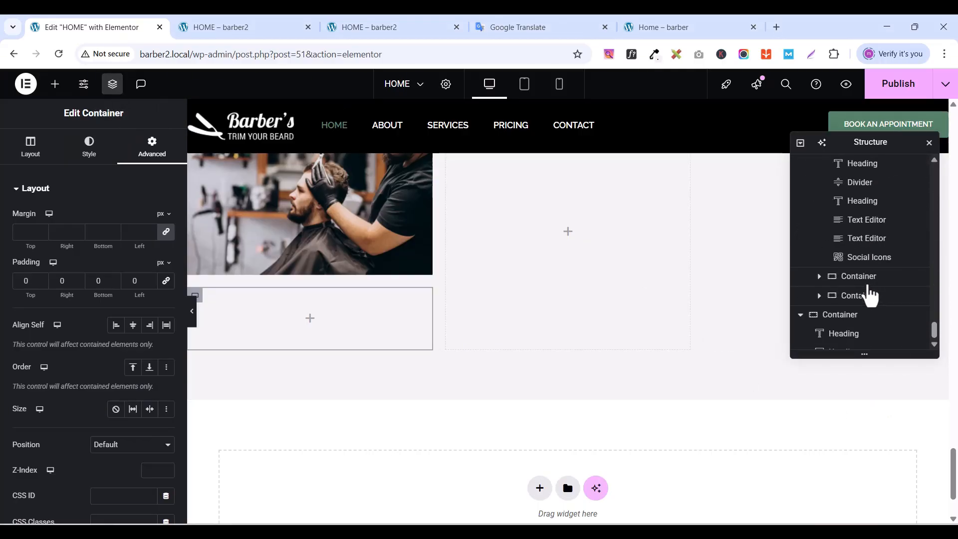
scroll(868, 289, up, 1)
drag(934, 322, 946, 350)
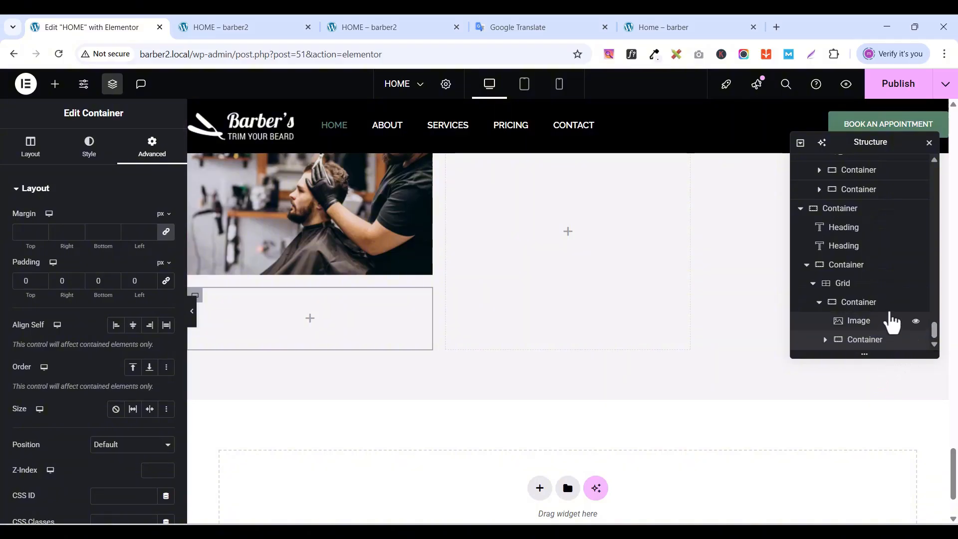
click(867, 311)
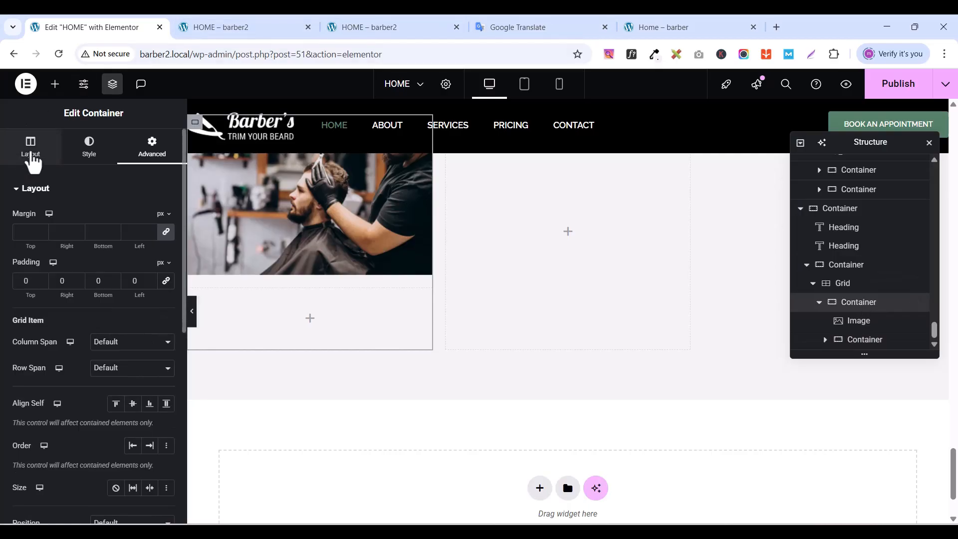
click(31, 154)
scroll(95, 447, down, 3)
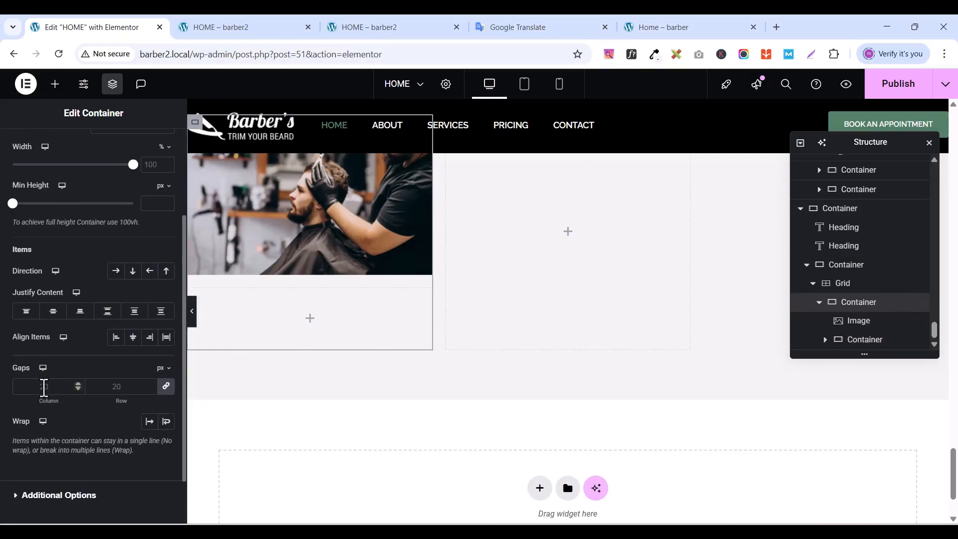
click(44, 387)
text(0)
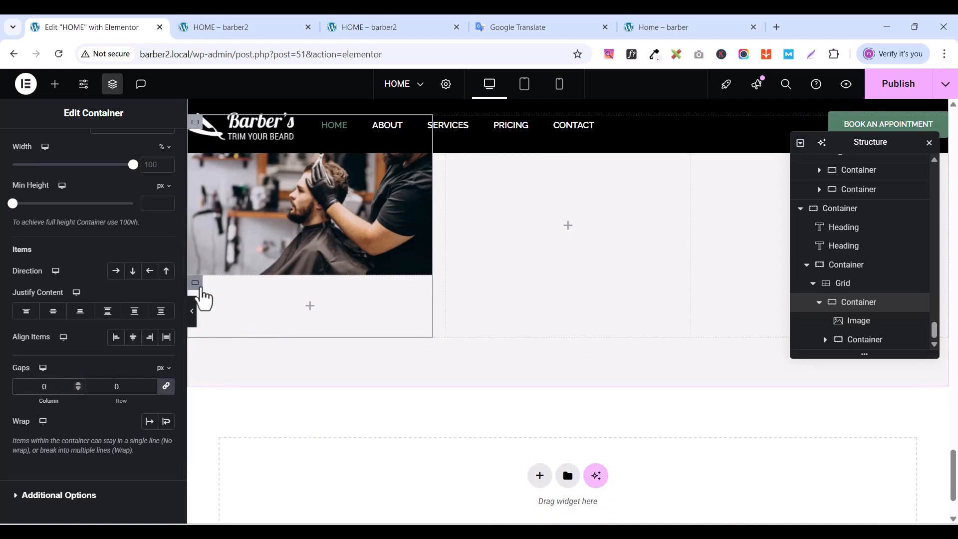
- Set the padding of the container below the photo to 10 px on all sides and check the story cards on the reference page
click(199, 289)
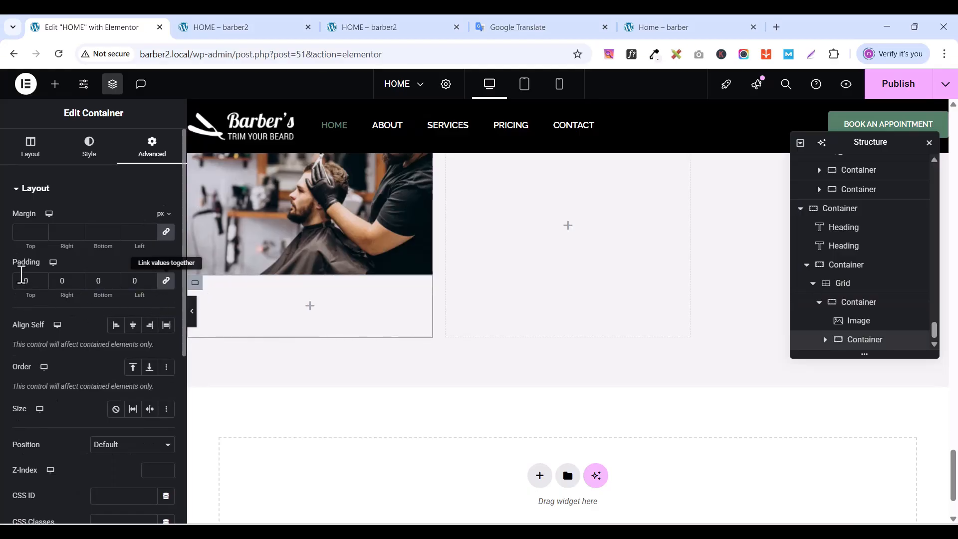
text(10)
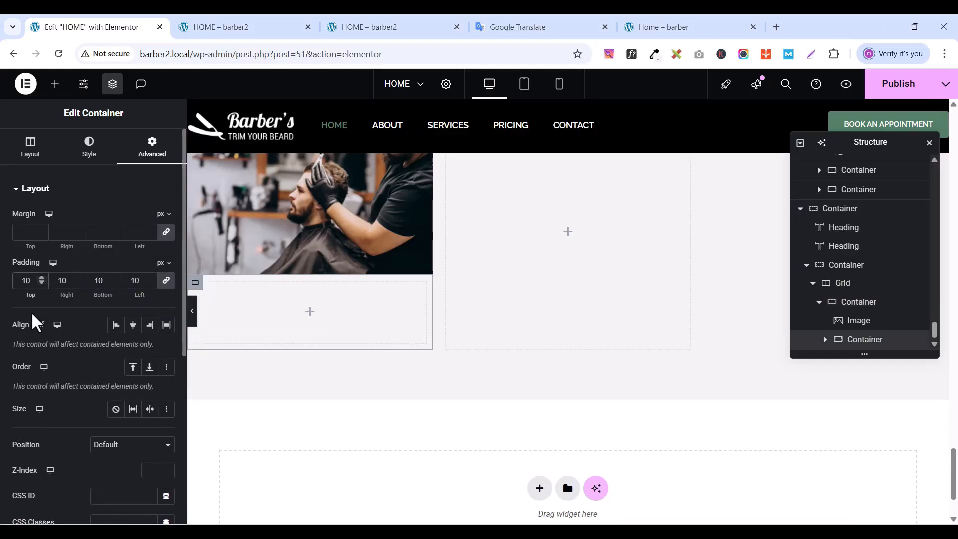
click(669, 38)
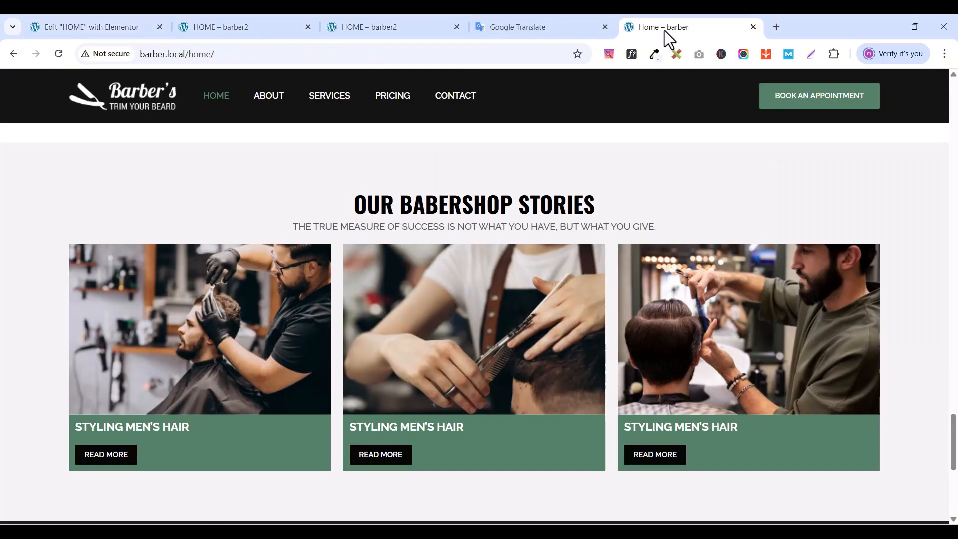
click(95, 30)
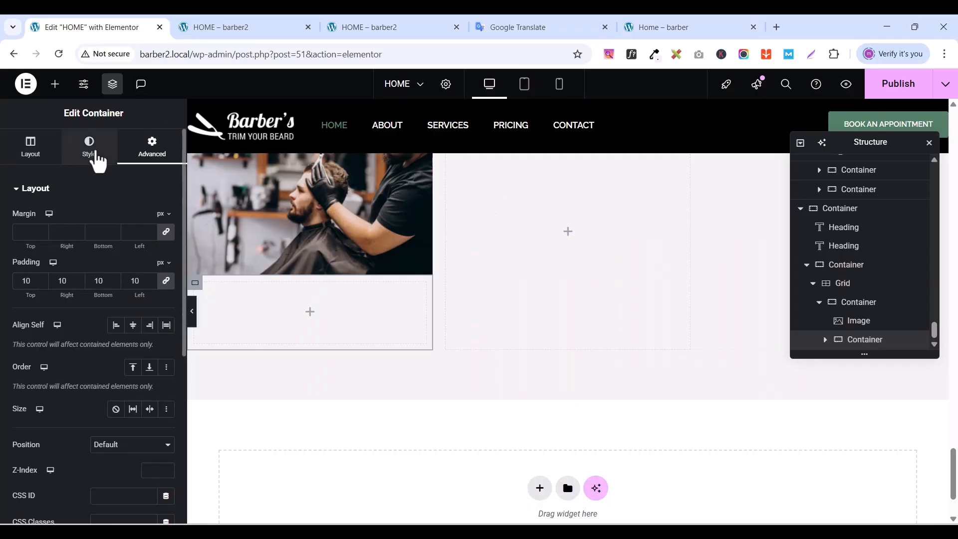
- Give the container below the photo a classic background in the global dark green (#528066) and compare it with the reference page
click(95, 159)
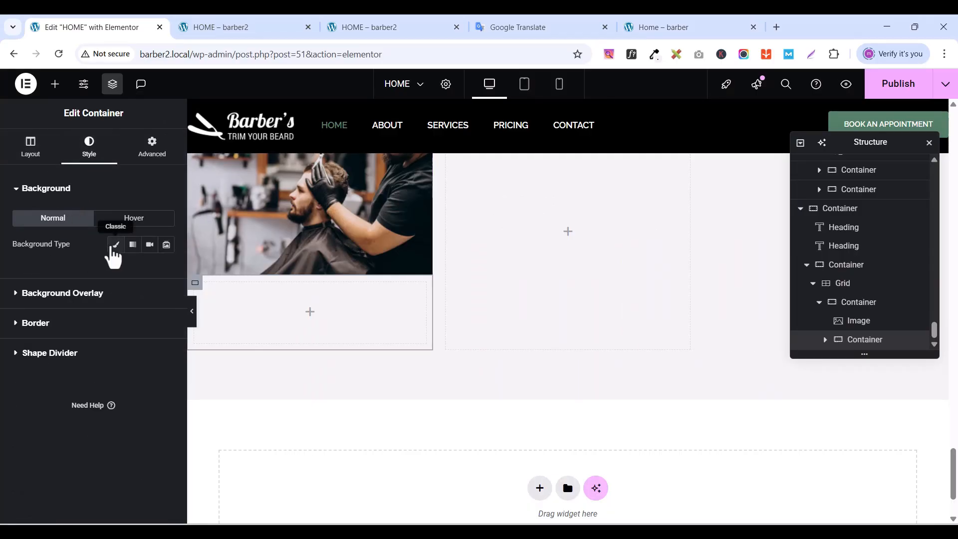
click(112, 247)
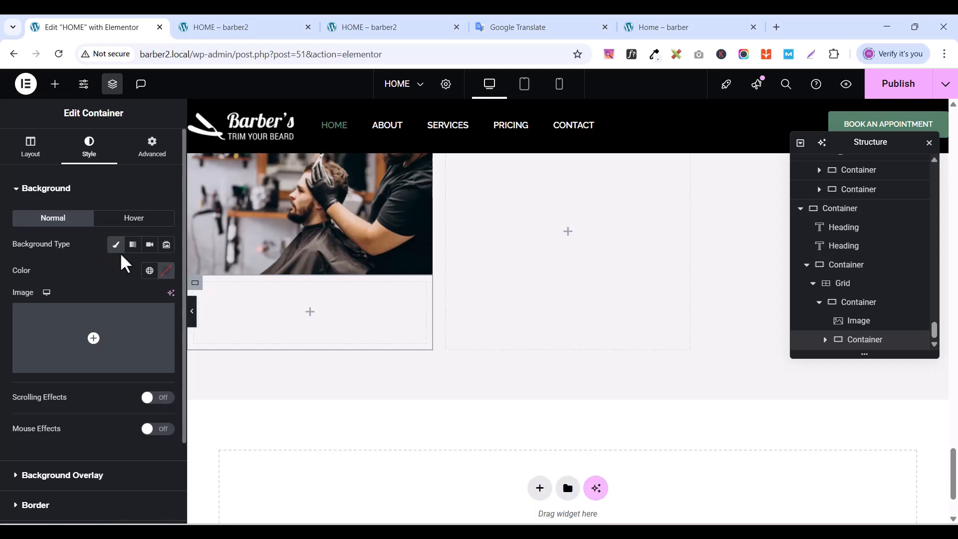
click(149, 270)
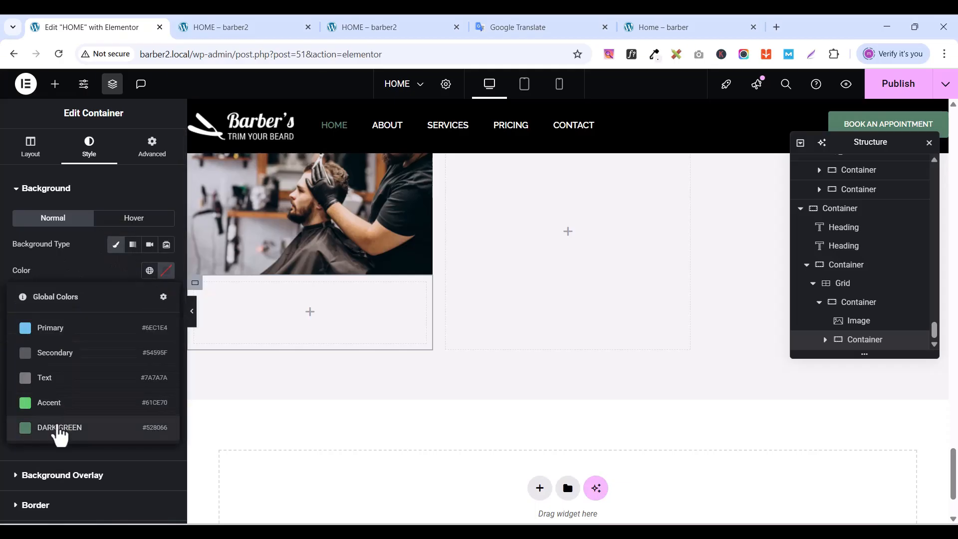
click(58, 427)
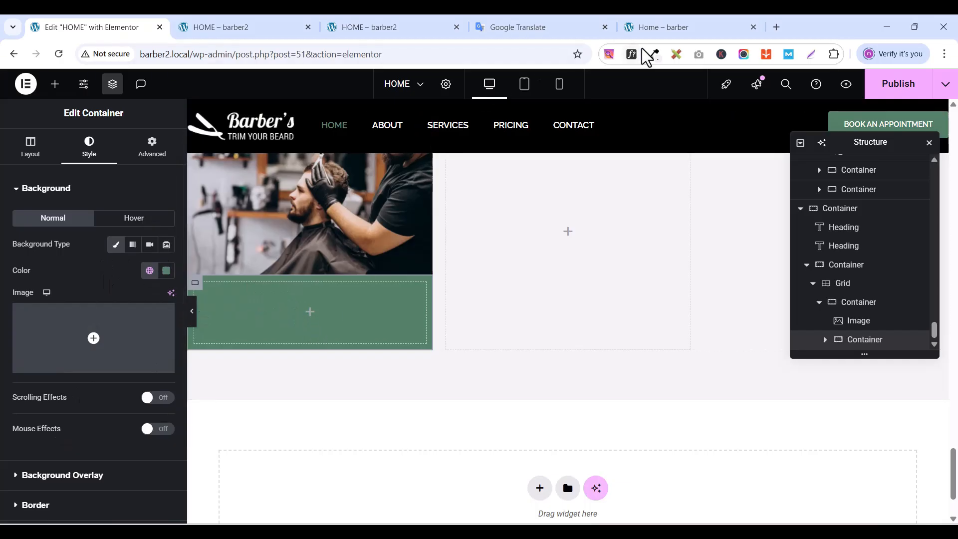
click(654, 28)
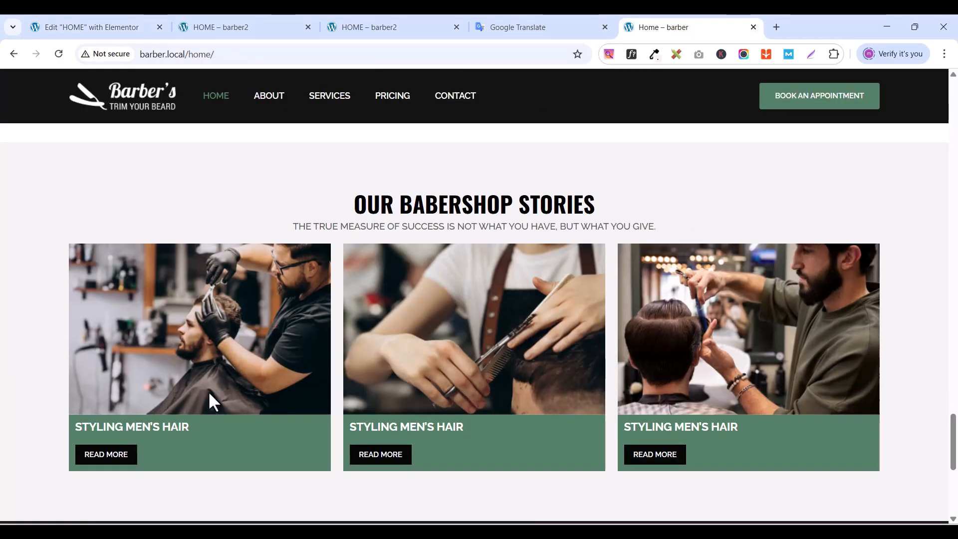
- Return to the Elementor editor and add a Heading widget inside the green container below the first card's photo
click(151, 22)
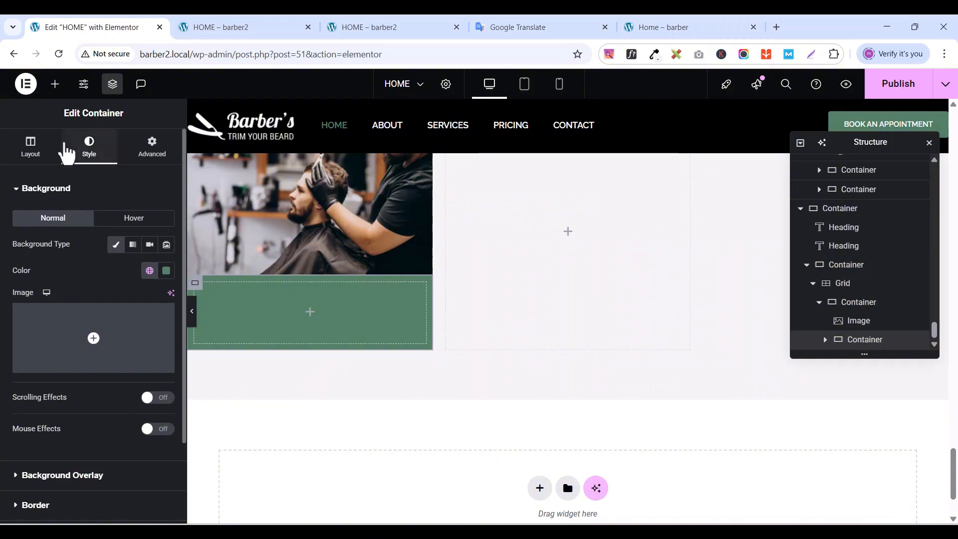
scroll(204, 299, up, 3)
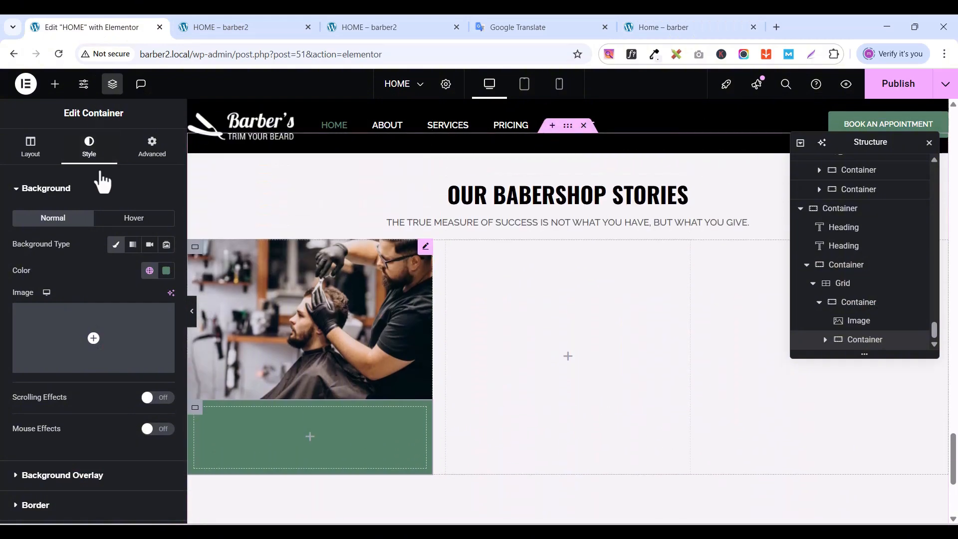
click(55, 84)
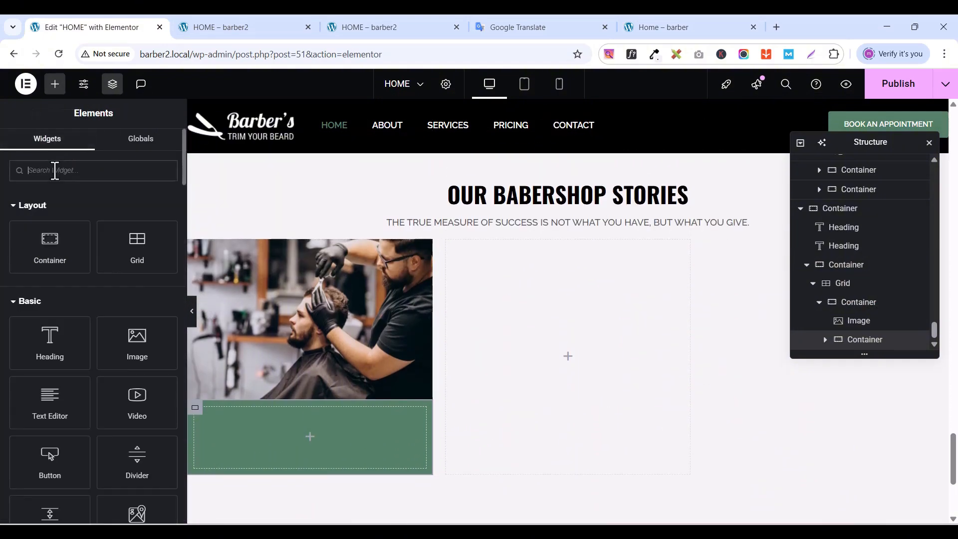
text(head)
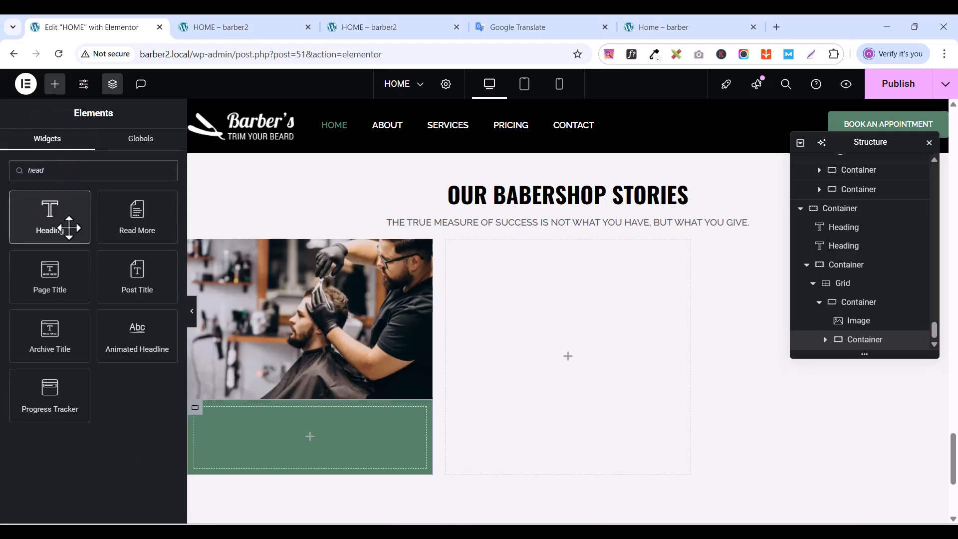
drag(69, 225, 307, 424)
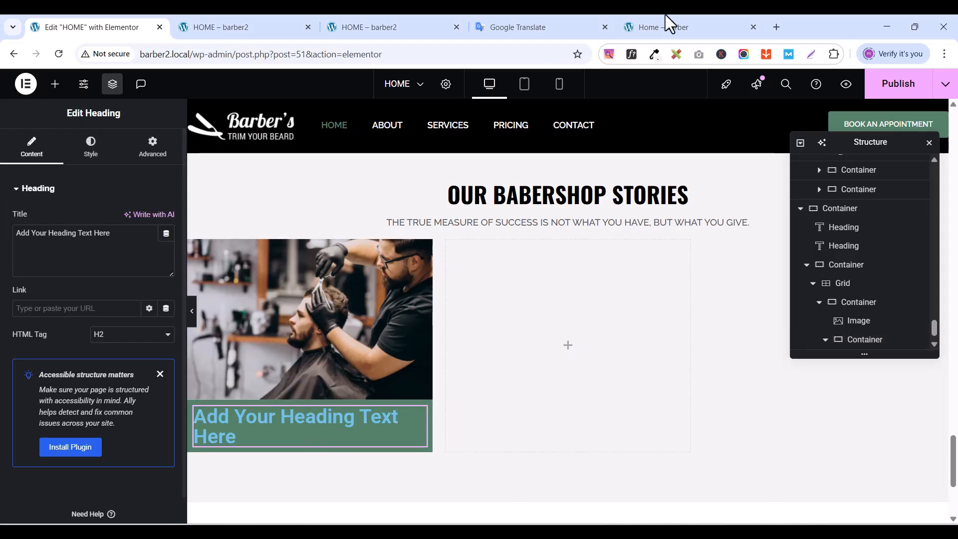
- Copy the first card's title from the reference page and use it as the new heading's text, "Styling men's hair"
click(663, 27)
triple_click(141, 425)
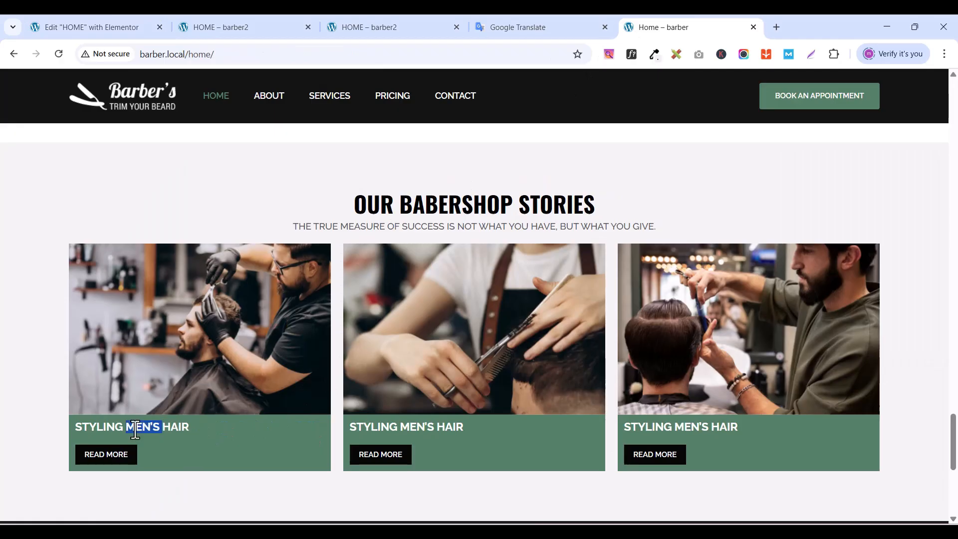
right_click(136, 427)
click(176, 233)
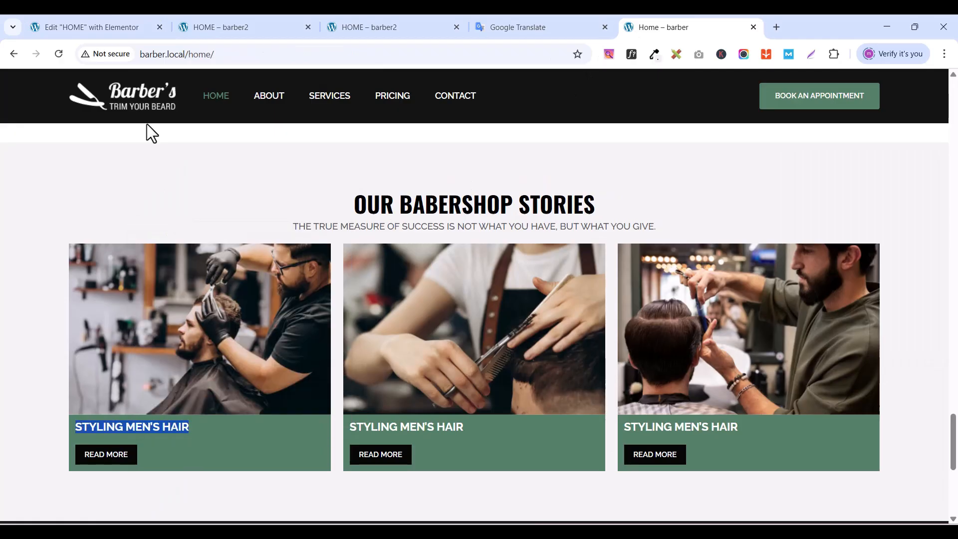
click(99, 25)
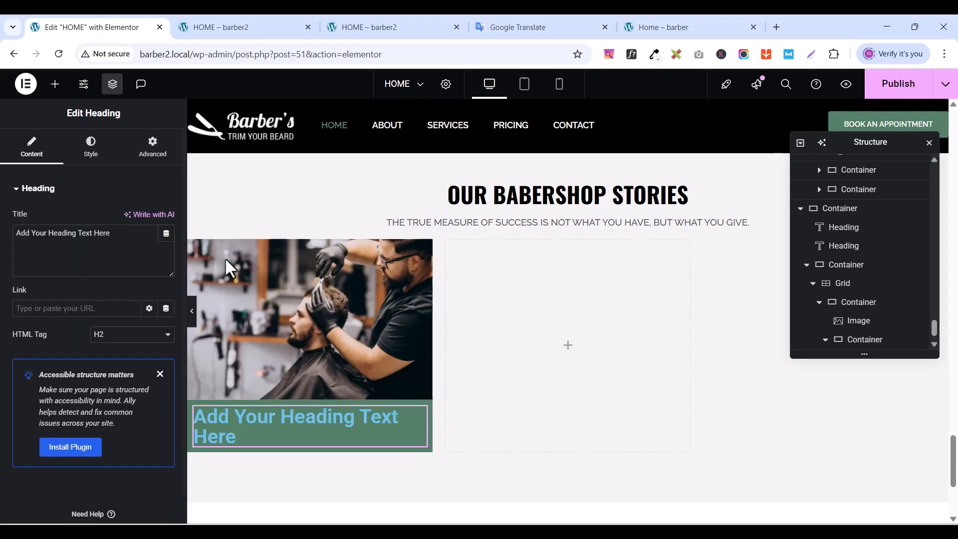
triple_click(70, 243)
key(ctrl+v)
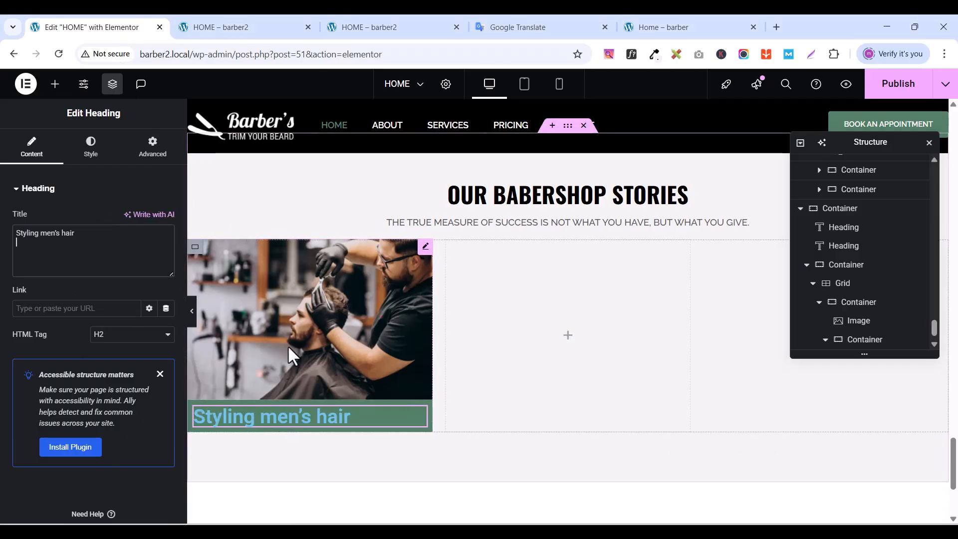
- Set the font family of the first card's heading to Raleway
click(88, 157)
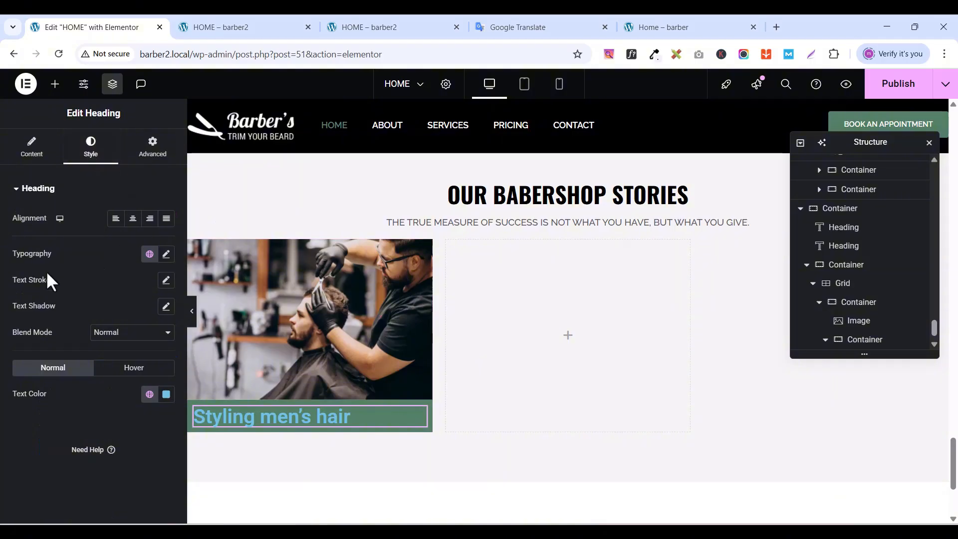
click(166, 254)
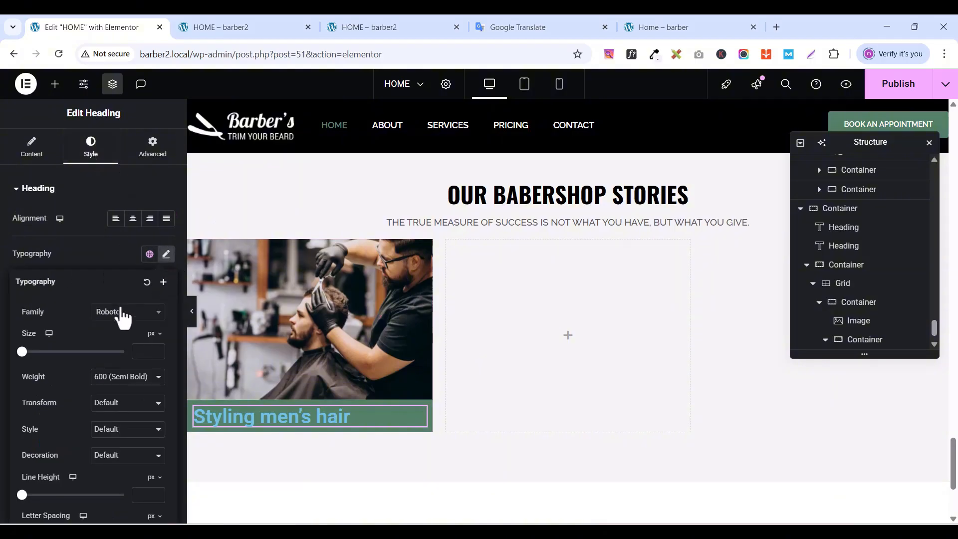
click(121, 312)
text(rale)
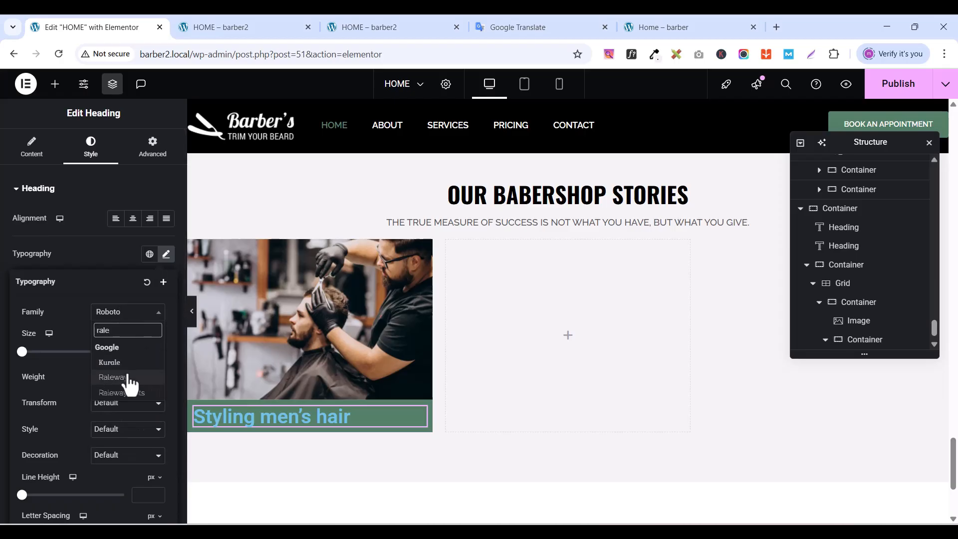
click(113, 377)
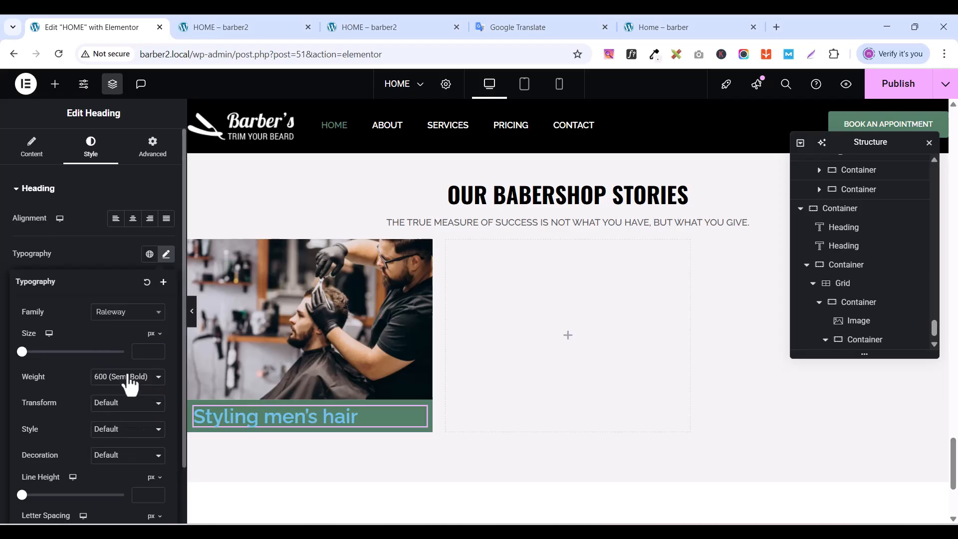
- Set the card heading's font size to 18 px and its weight to 700 (Bold)
click(157, 349)
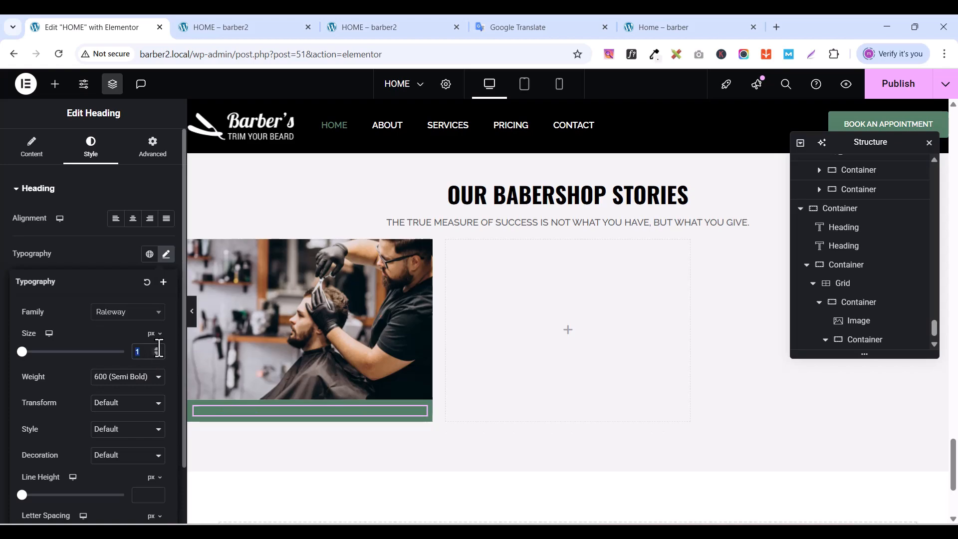
click(156, 350)
click(157, 349)
click(154, 352)
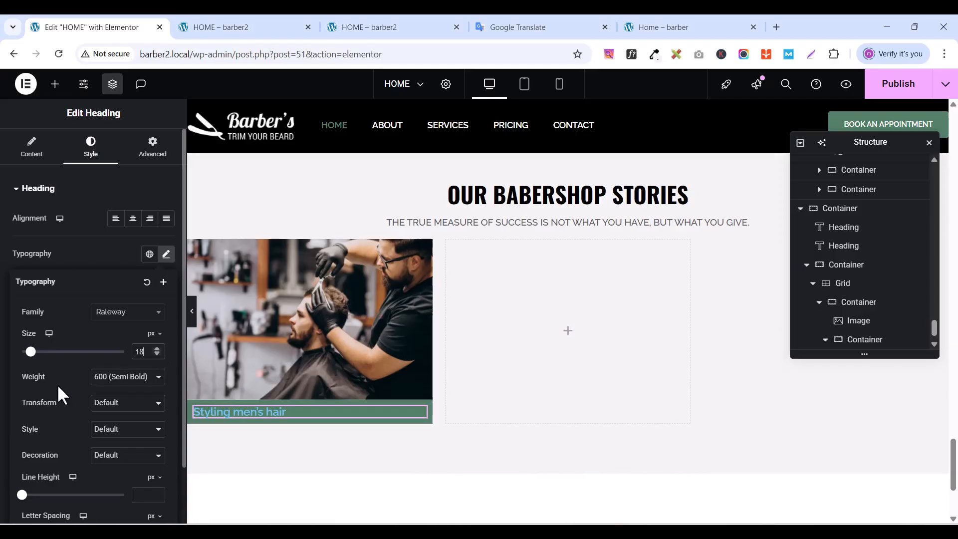
click(105, 380)
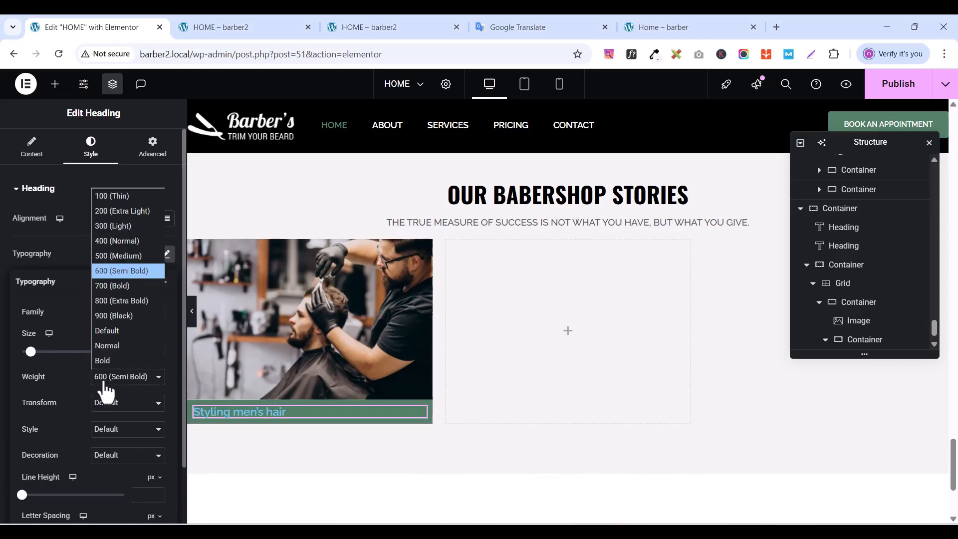
click(127, 283)
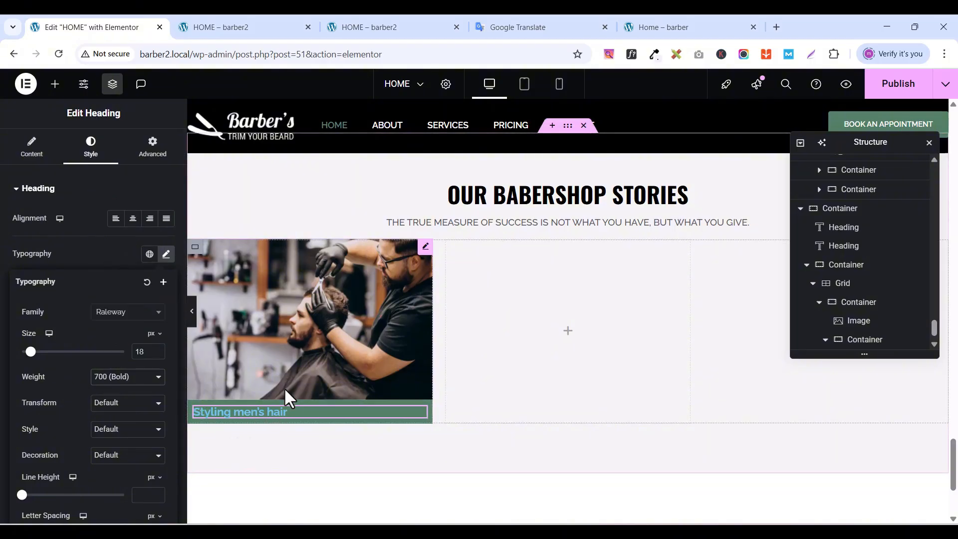
- Compare the card heading with the reference page and set its text transform to Uppercase
click(664, 29)
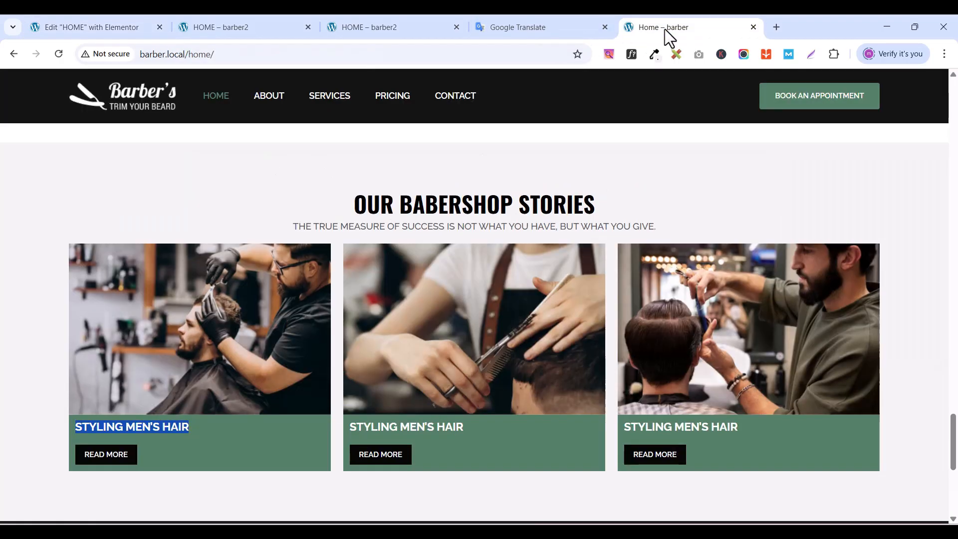
click(65, 26)
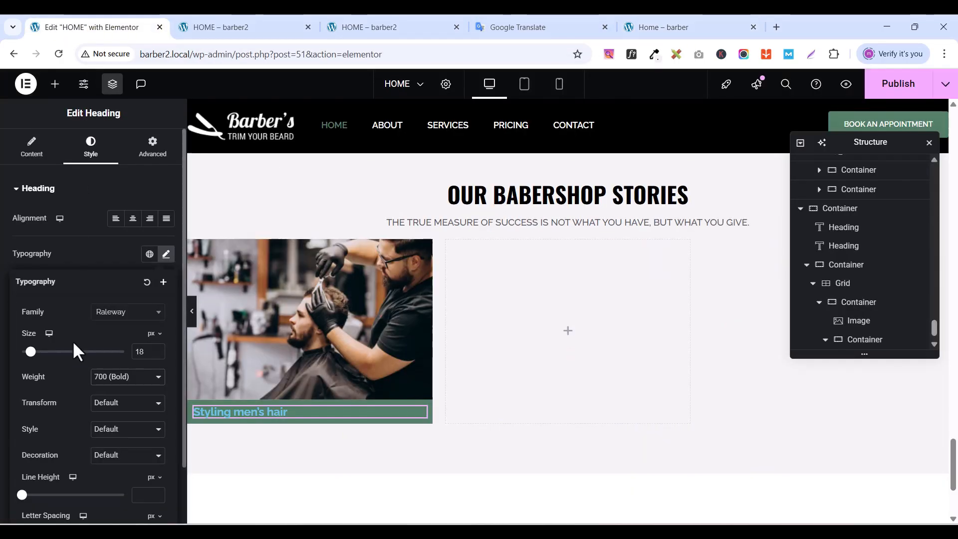
click(113, 404)
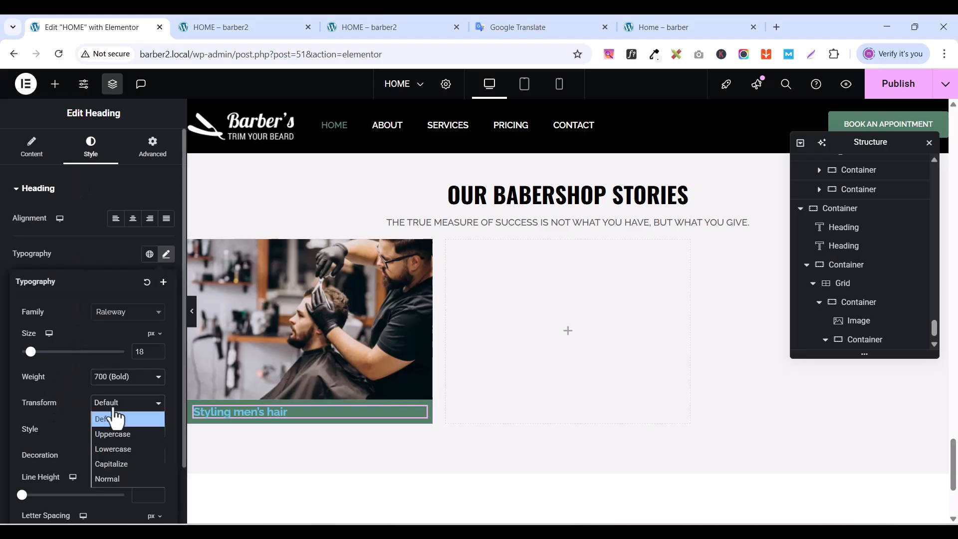
click(119, 438)
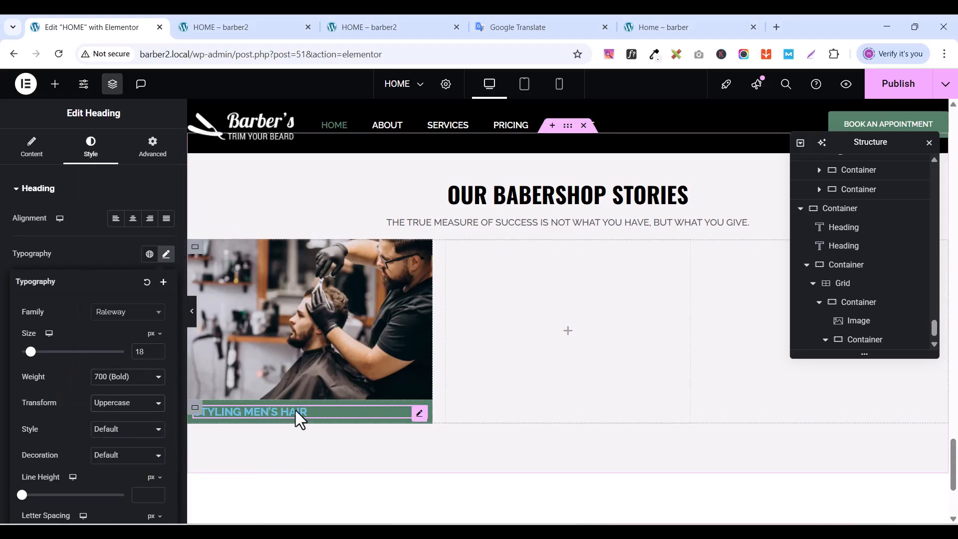
click(101, 247)
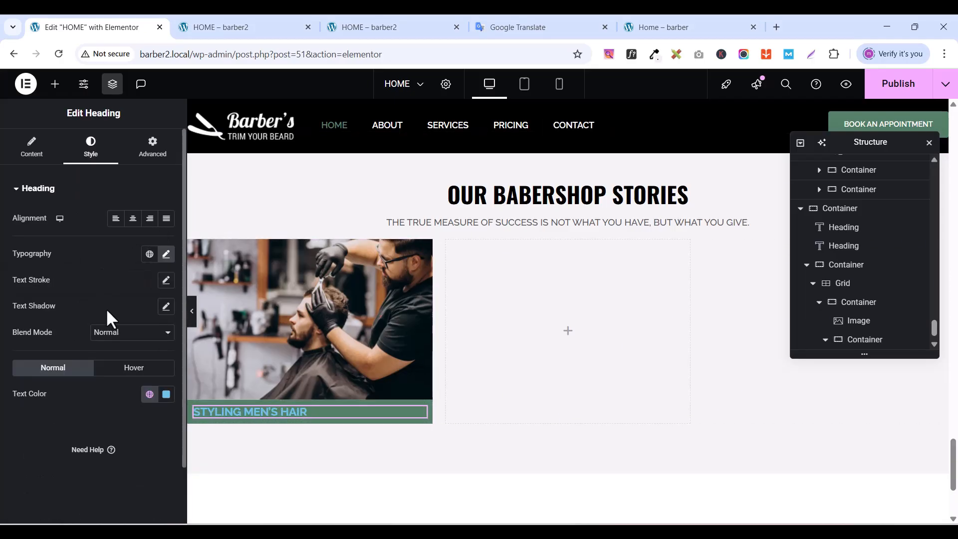
- Set the card heading's text color to white (#FFFFFF)
click(166, 394)
drag(168, 243, 86, 226)
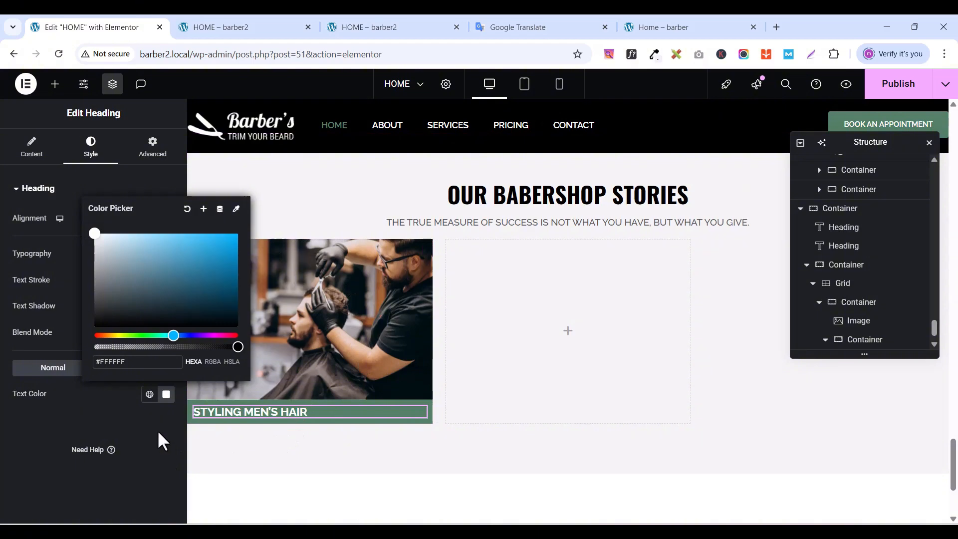
click(106, 415)
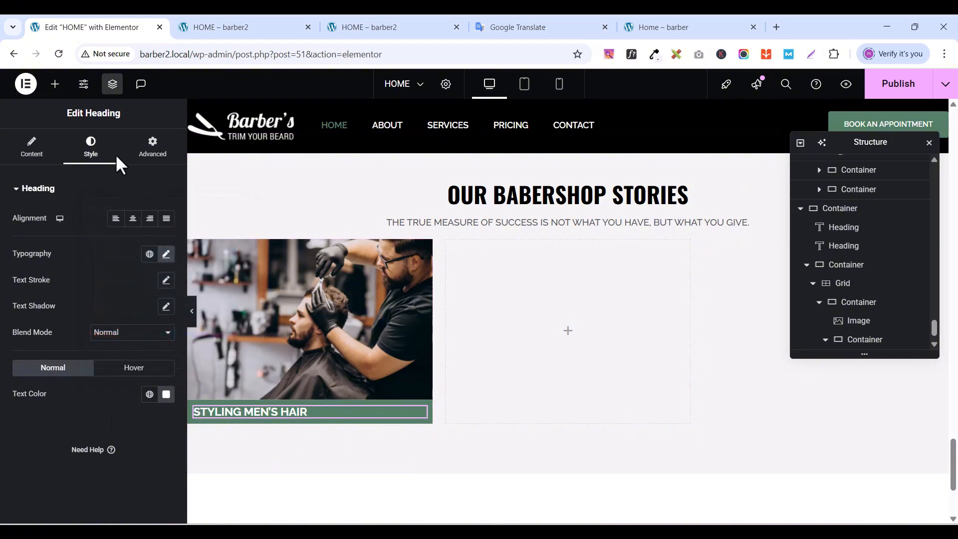
- Add a Button widget below the "Styling men's hair" heading in the green container
click(55, 84)
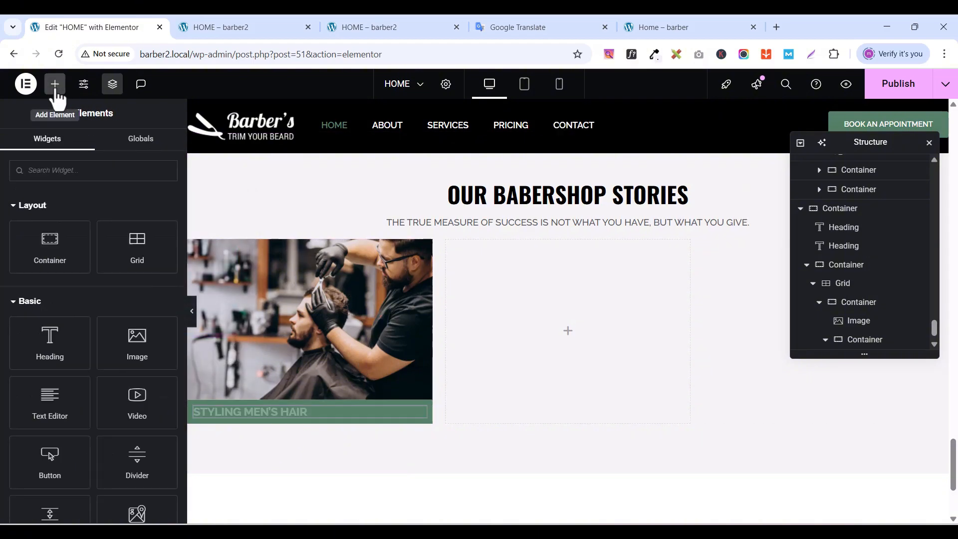
click(59, 170)
text(butt)
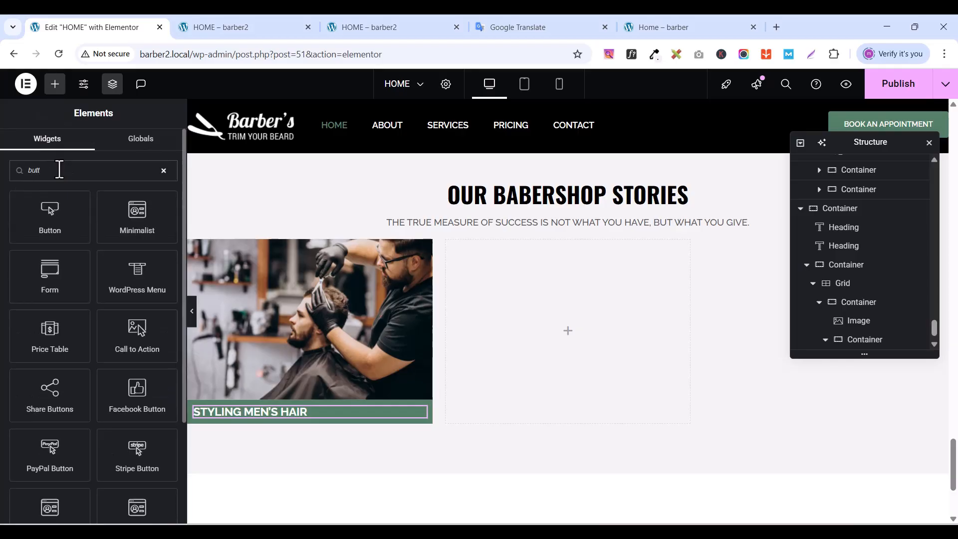
drag(44, 205, 302, 418)
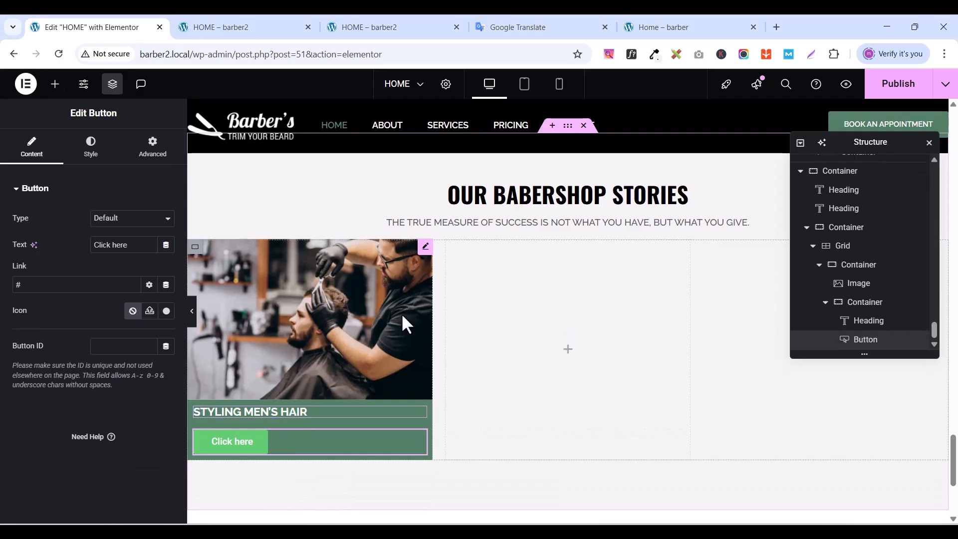
- Check the button label on the reference page and set the new button's text to "READ MORE"
click(698, 18)
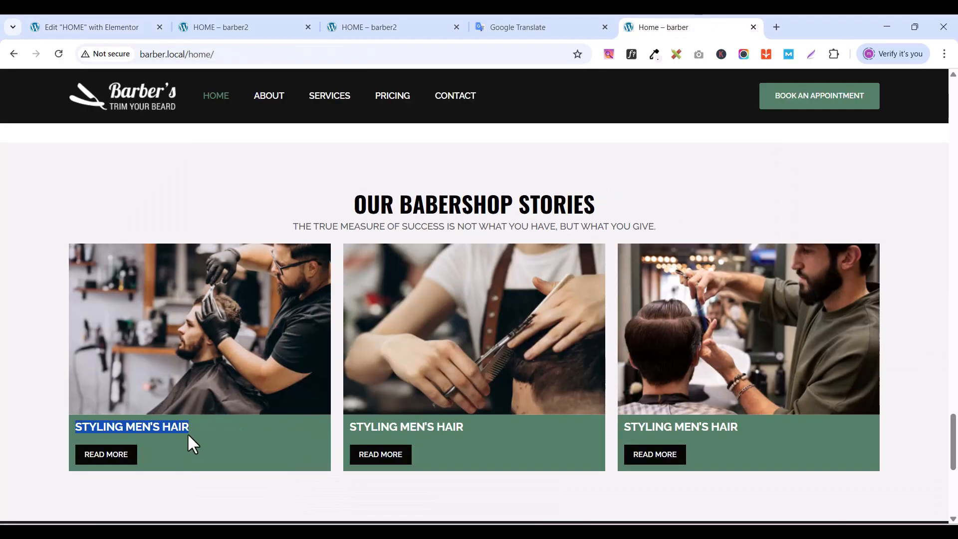
click(64, 26)
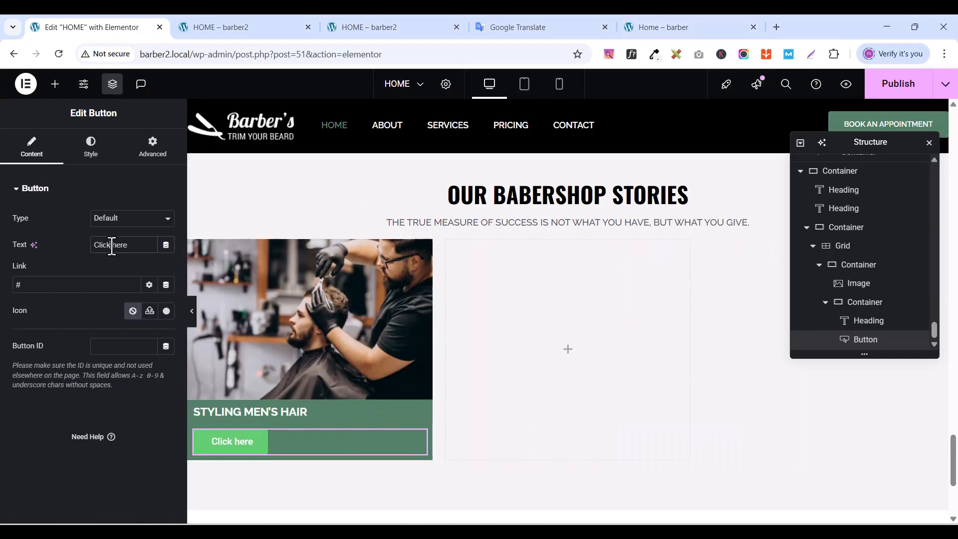
text(READ M)
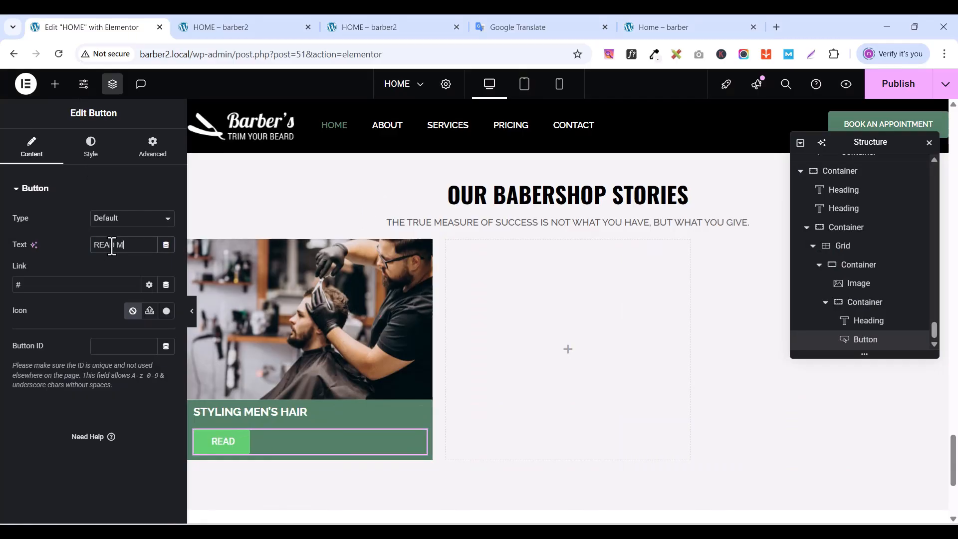
text(ORE)
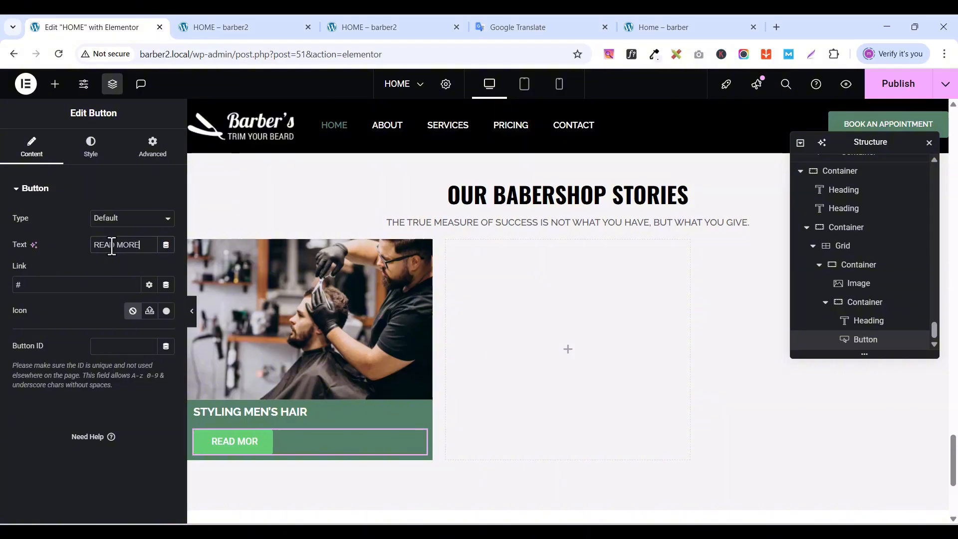
- Set the READ MORE button's typography family to Raleway
click(92, 150)
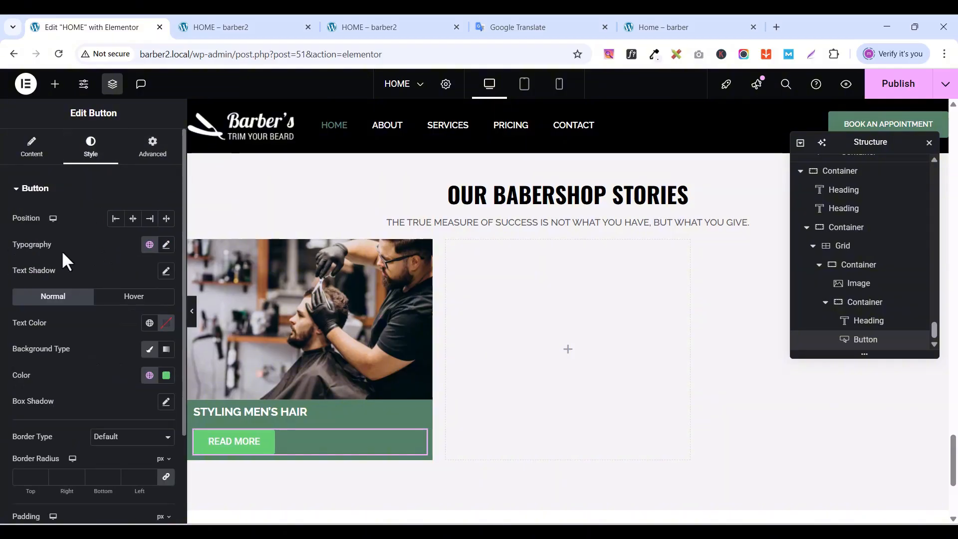
click(166, 245)
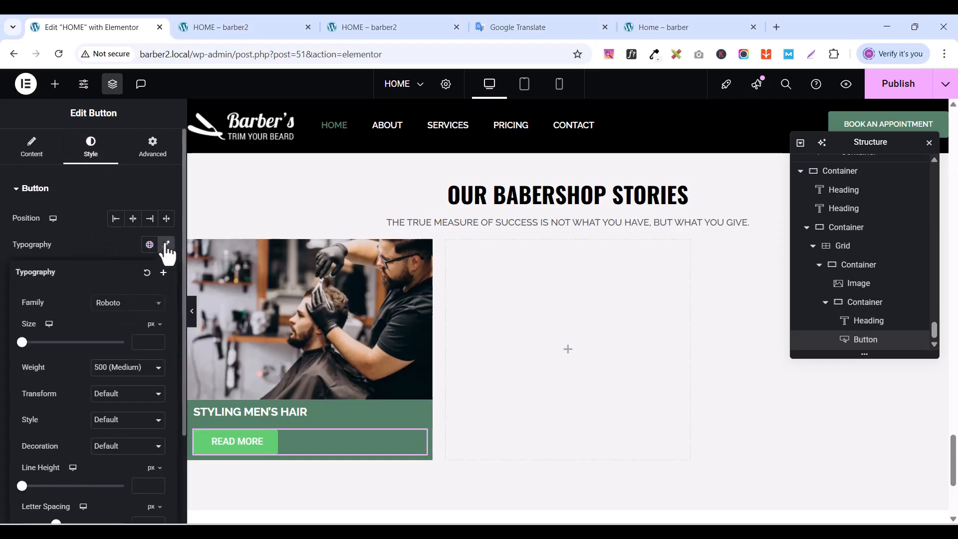
click(127, 304)
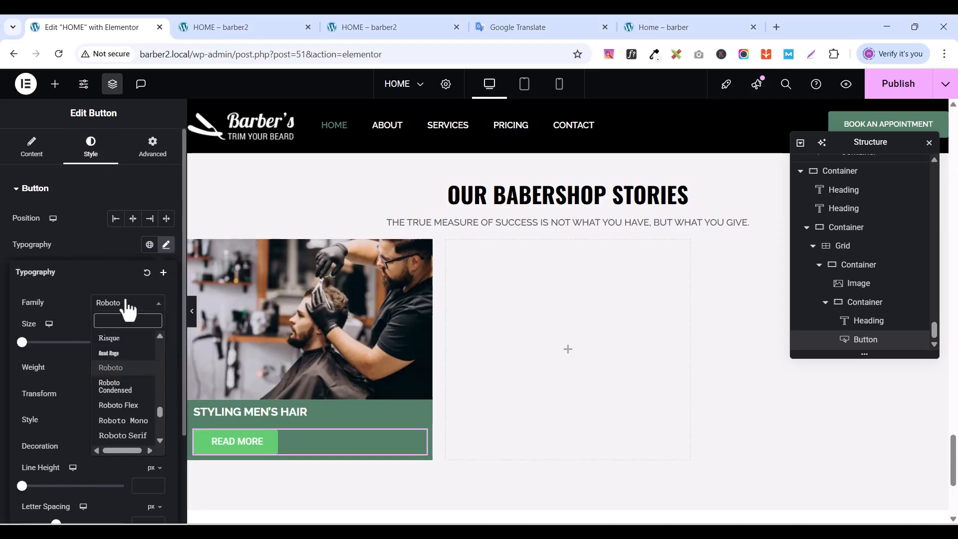
text(RALE)
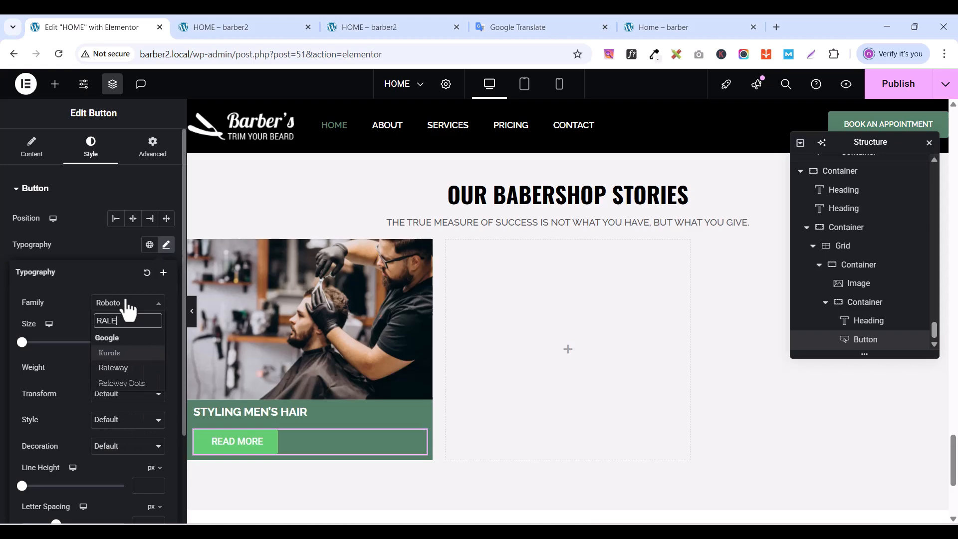
click(120, 368)
- Set the READ MORE button's font size to 12 px
click(157, 339)
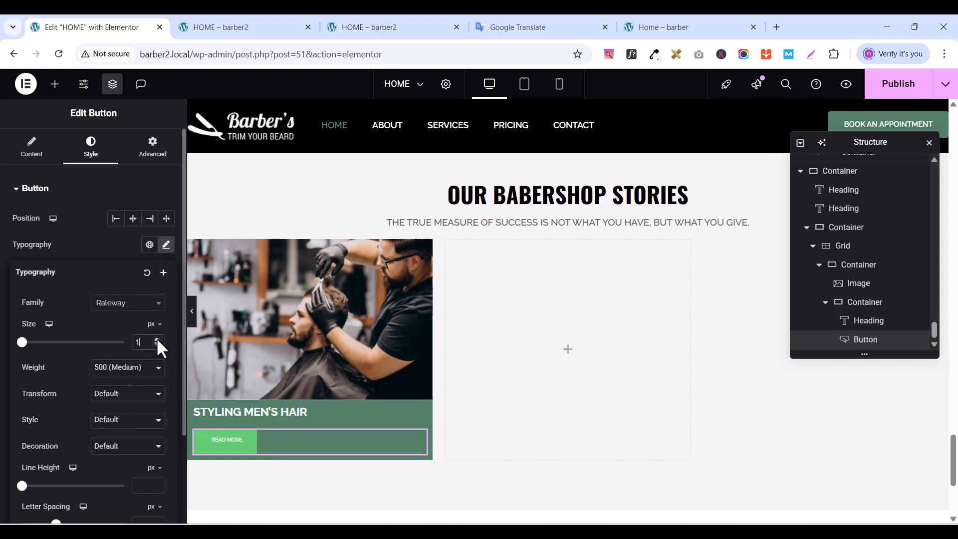
click(157, 339)
click(157, 339)
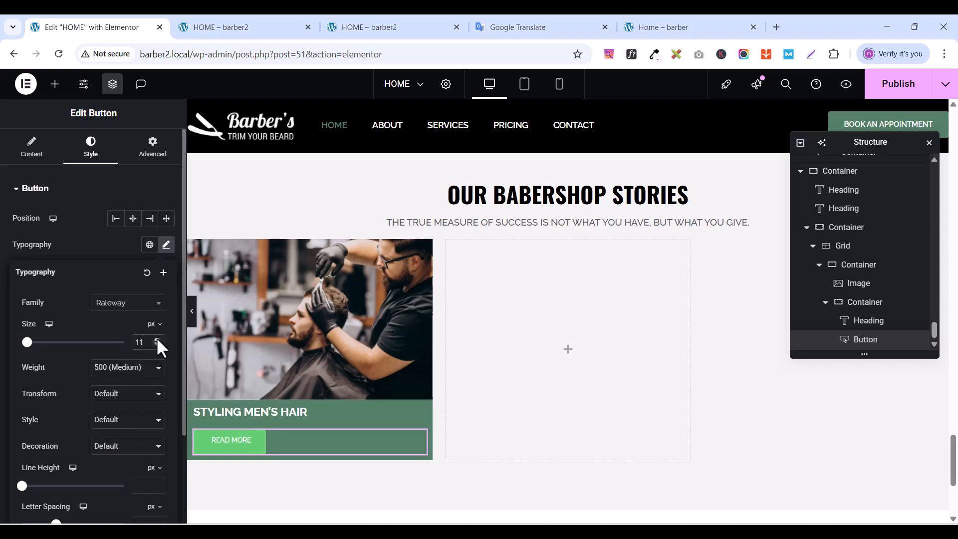
click(157, 339)
click(157, 338)
click(156, 338)
click(157, 338)
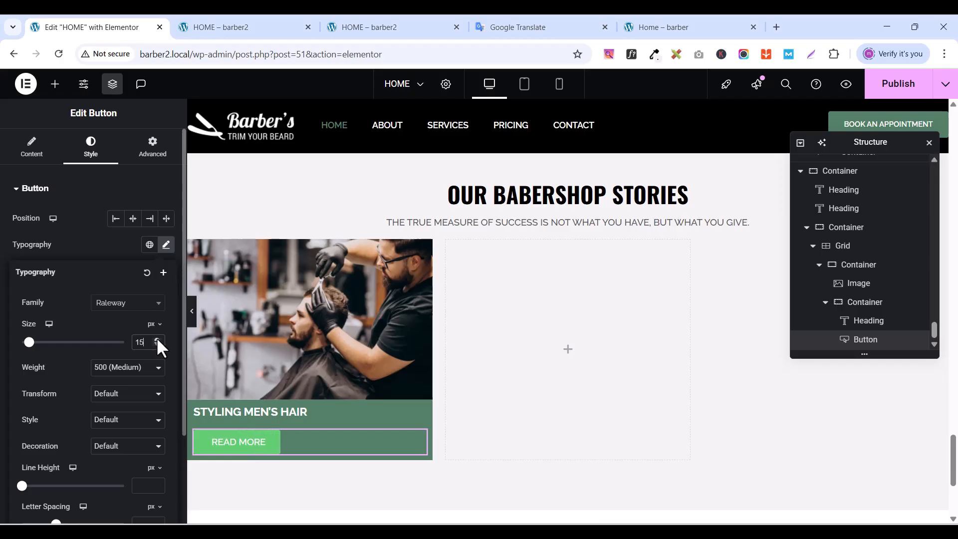
click(157, 343)
click(157, 343)
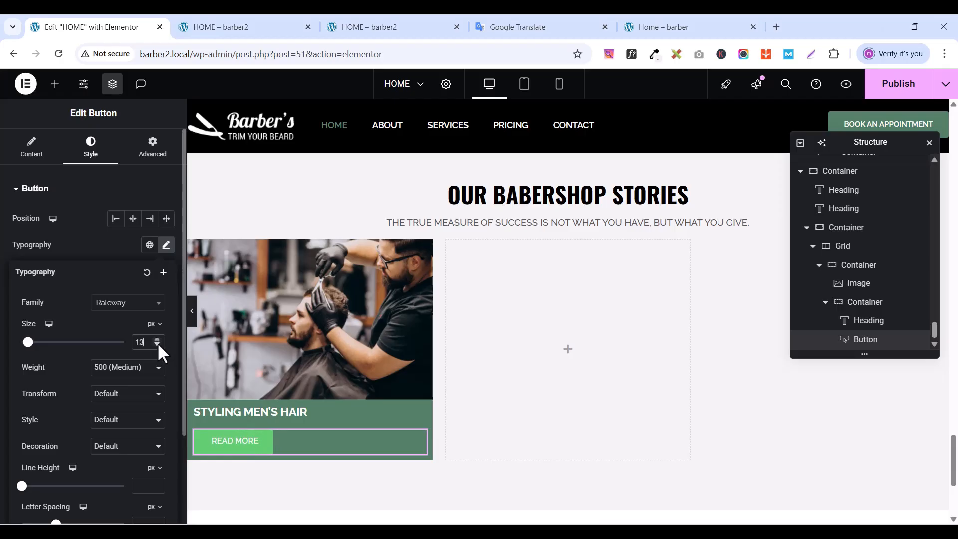
click(157, 343)
- Set the READ MORE button's font weight to 600 (Semi Bold)
click(116, 378)
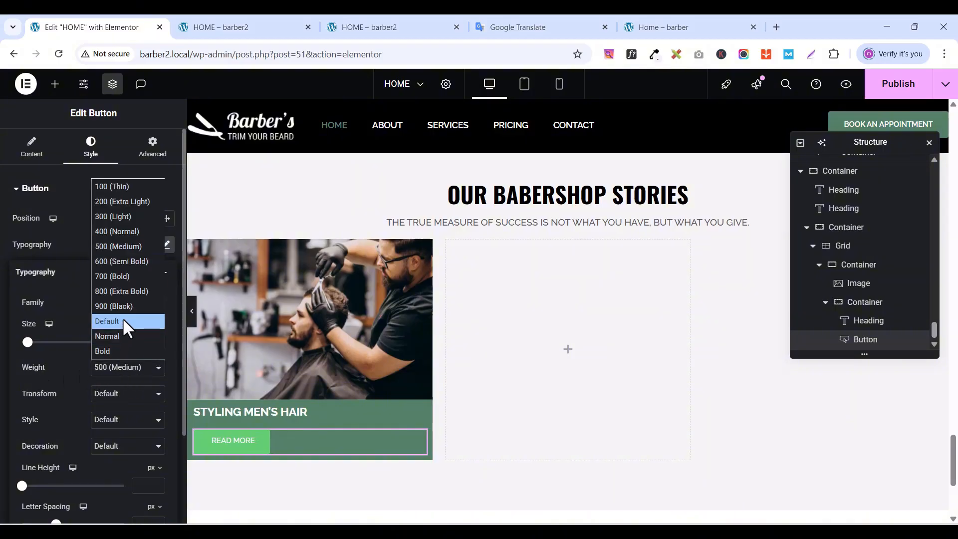
click(134, 262)
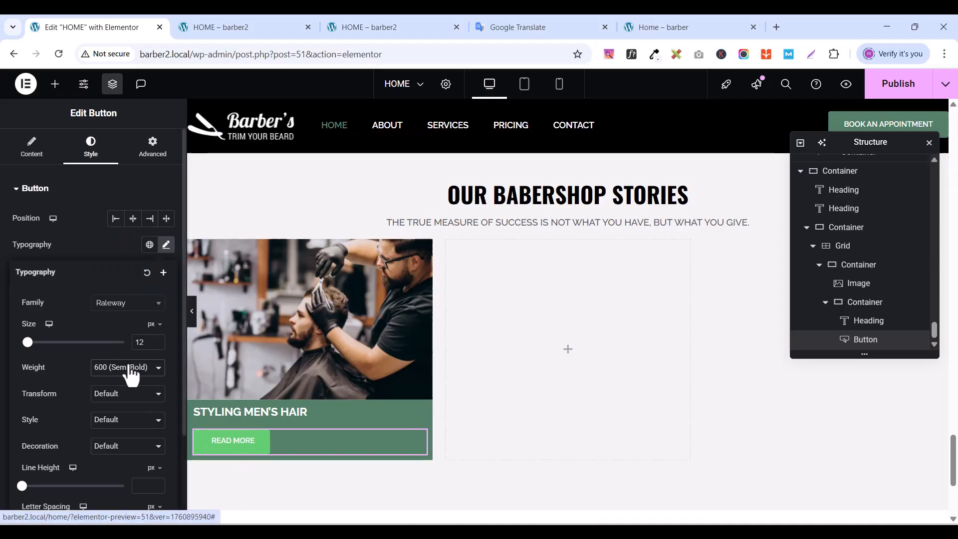
click(420, 443)
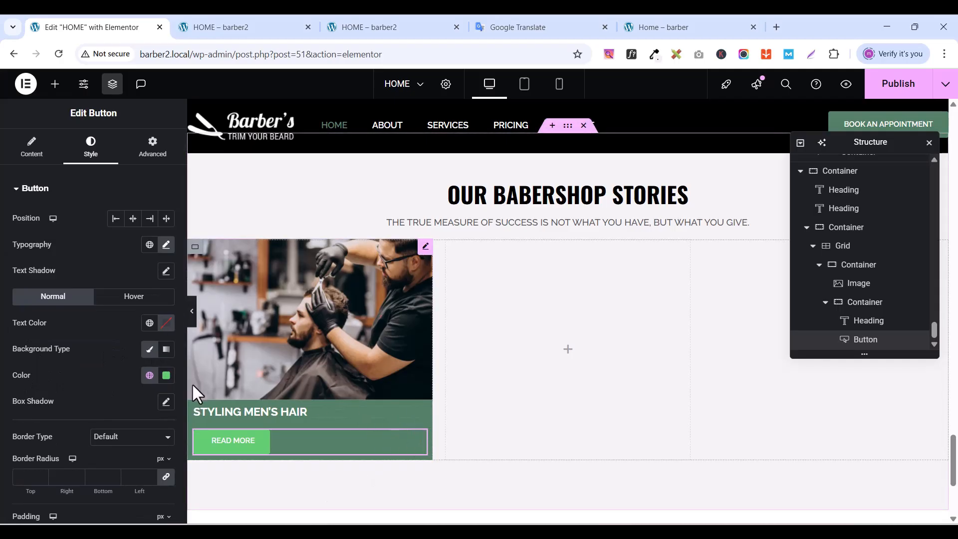
- Set the READ MORE button's normal-state background color to black (#000000)
click(150, 376)
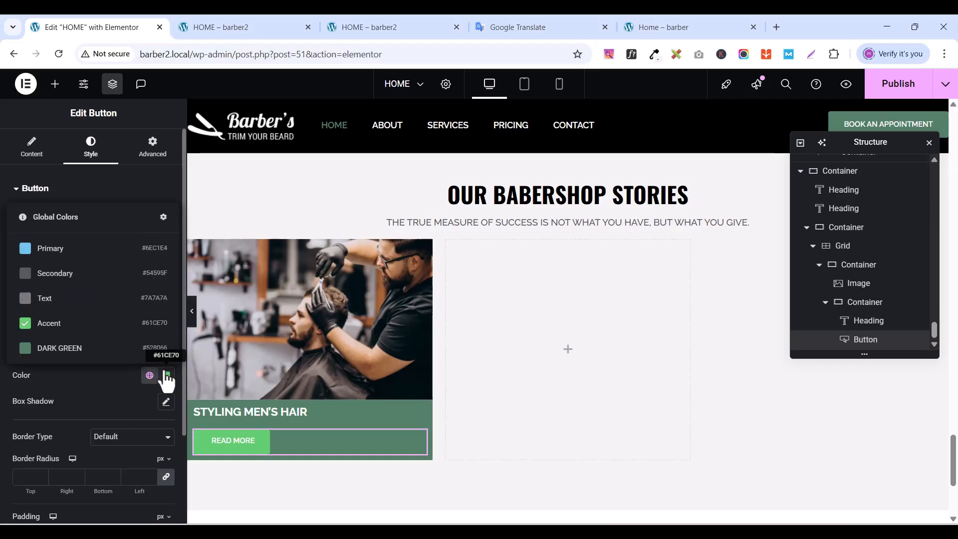
click(166, 376)
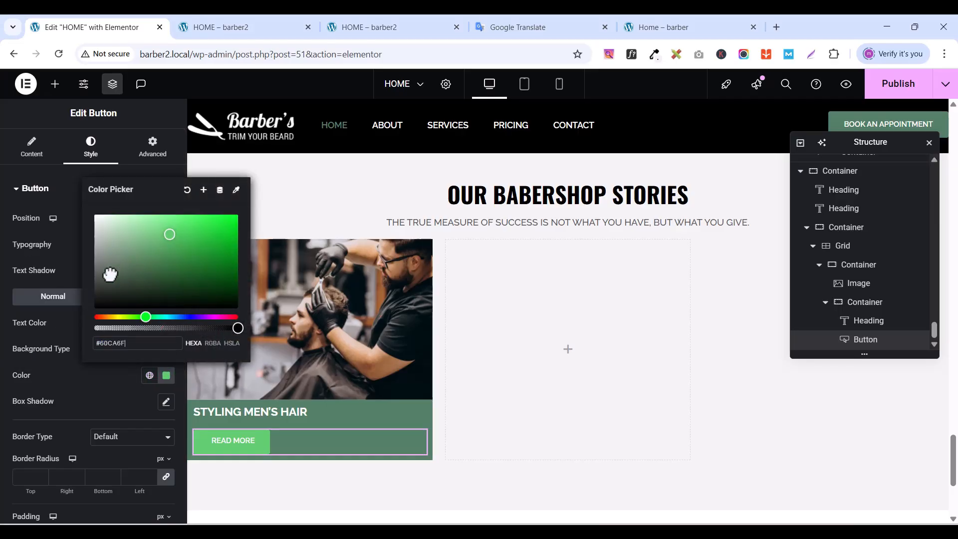
drag(107, 272, 85, 329)
click(98, 377)
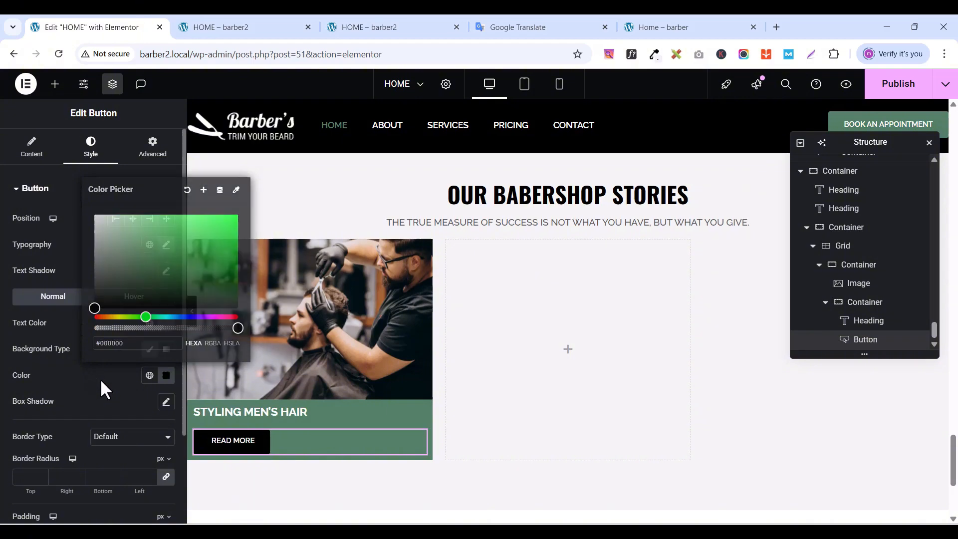
- Give the READ MORE button's hover state a white (#FFFFFF) background and black (#000000) text
click(142, 300)
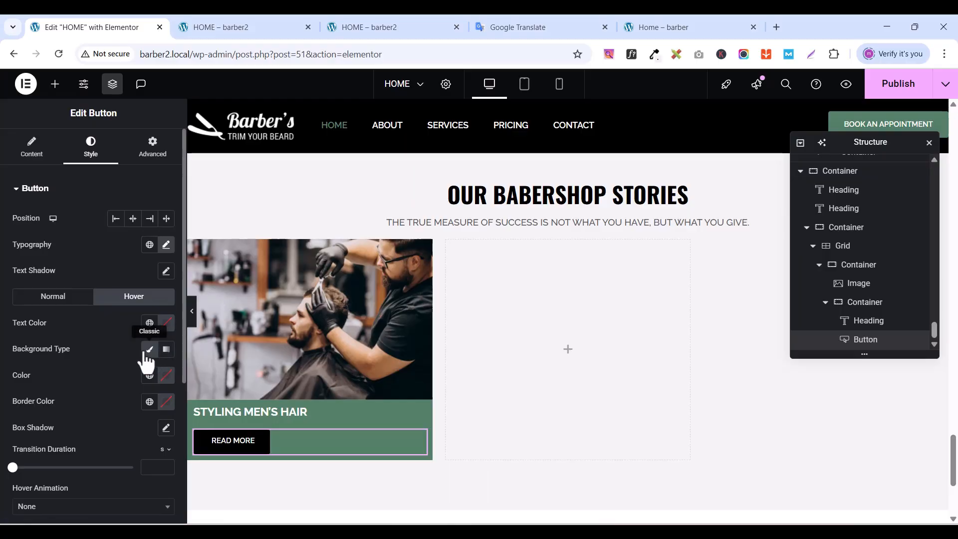
click(170, 375)
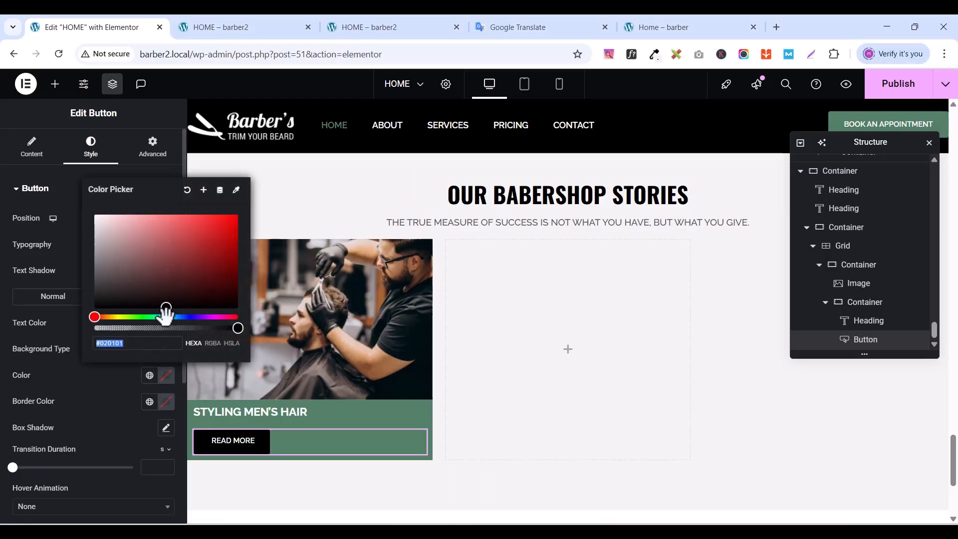
mouse_move(163, 305)
mouse_down()
mouse_move(67, 219)
mouse_move(64, 202)
mouse_up()
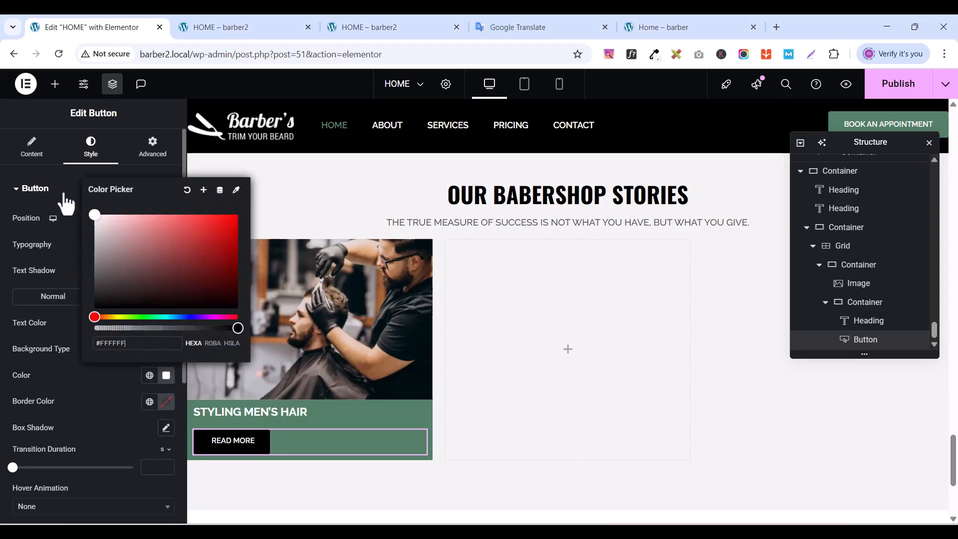
click(67, 389)
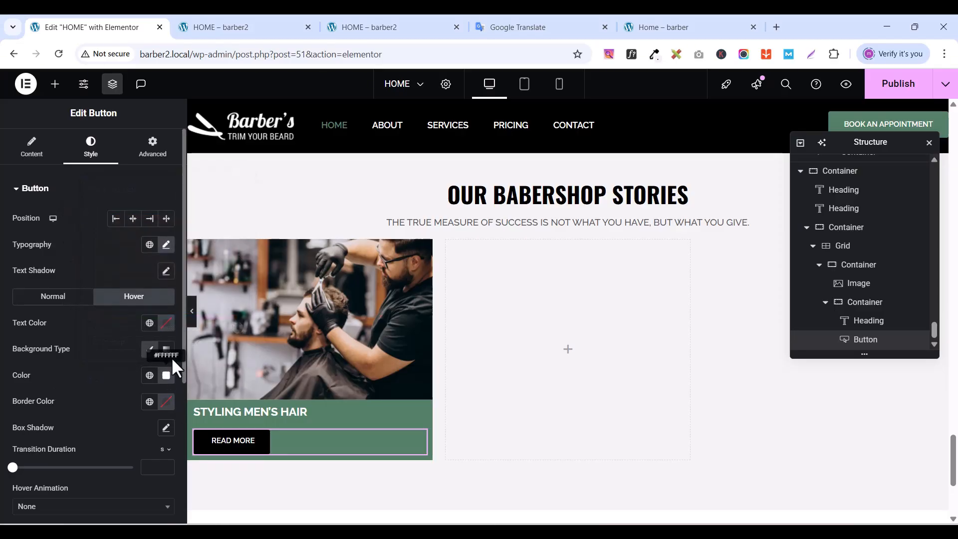
click(166, 323)
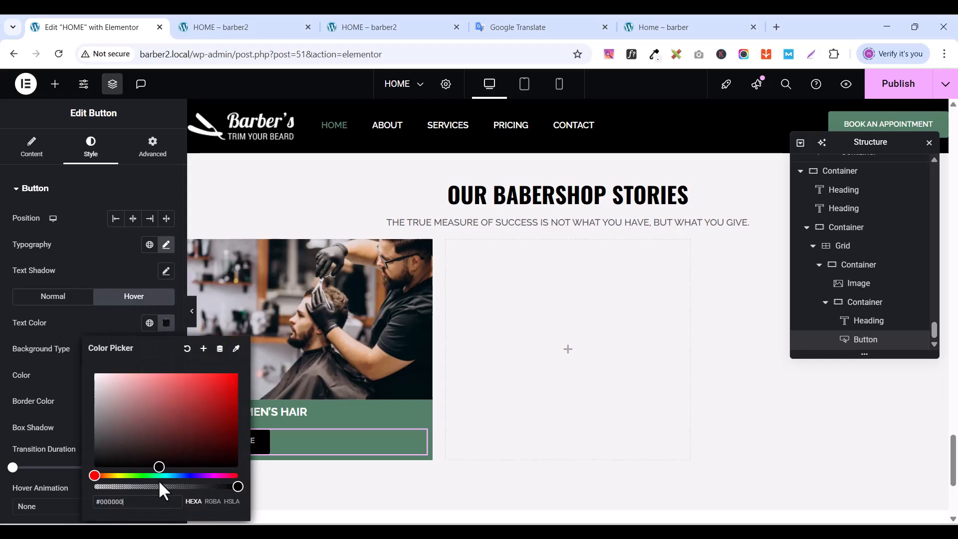
click(87, 314)
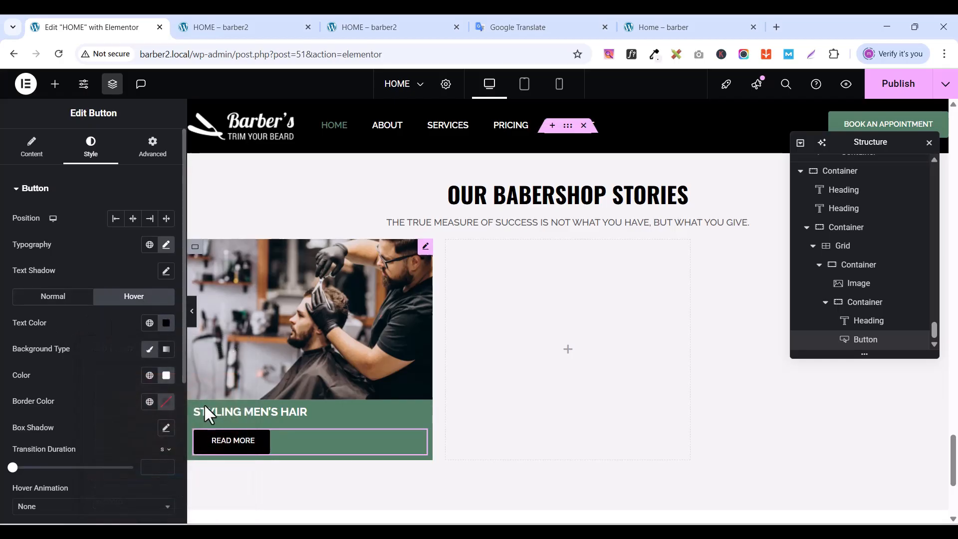
- Unlink the button's padding values and set them to 10 px top and bottom, 15 px right and left
scroll(106, 418, down, 3)
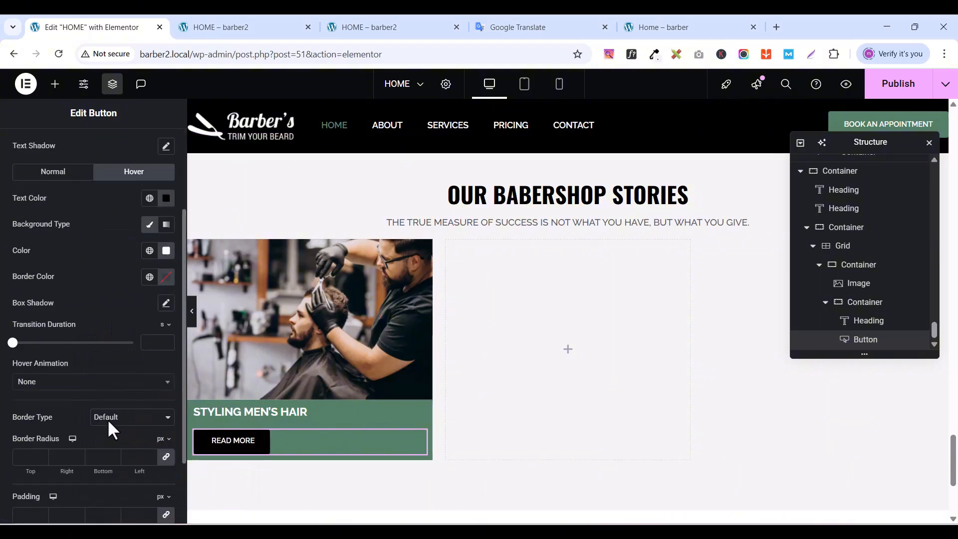
scroll(107, 419, down, 2)
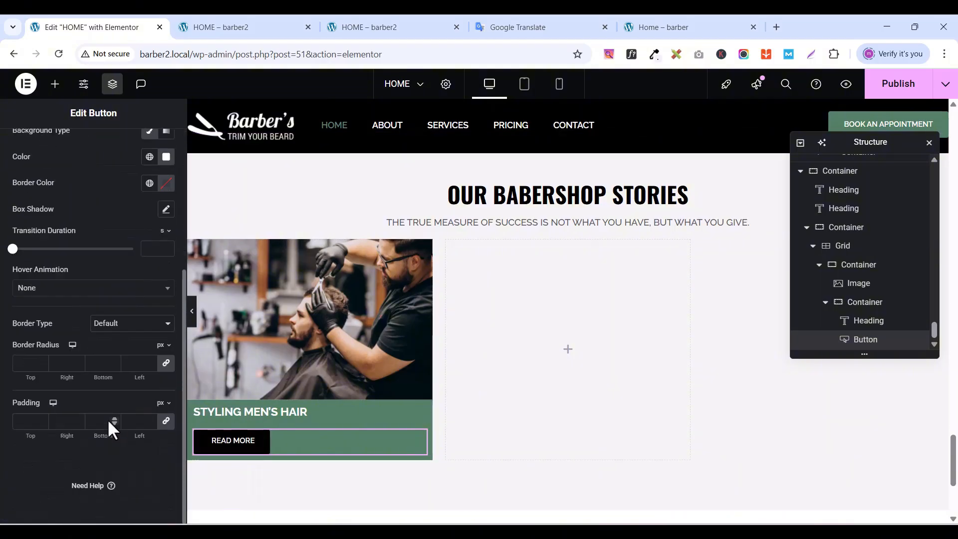
click(166, 424)
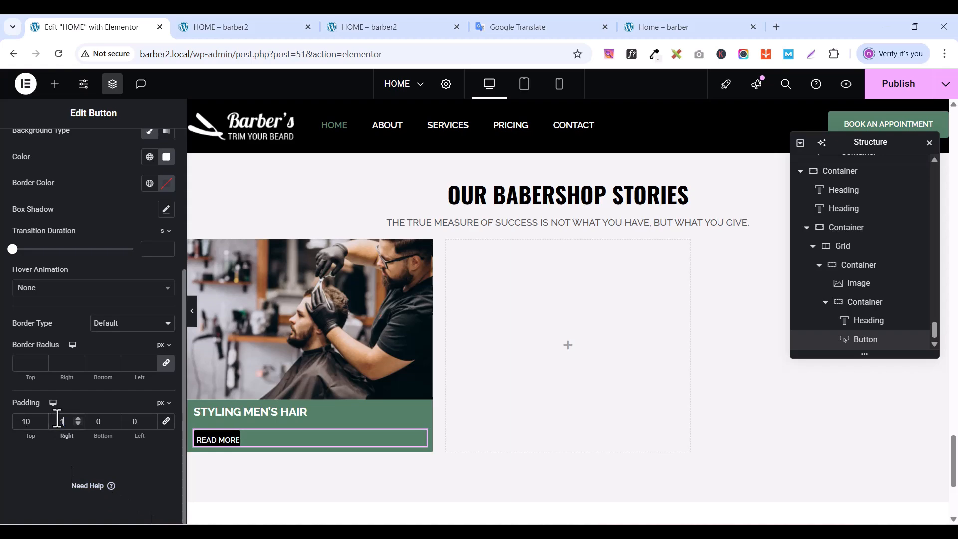
click(97, 422)
text(1)
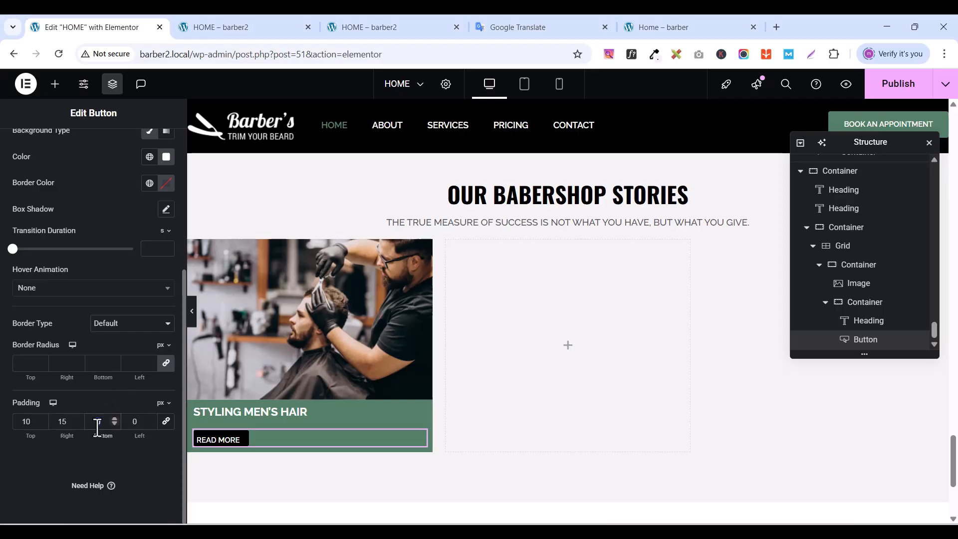
text(0)
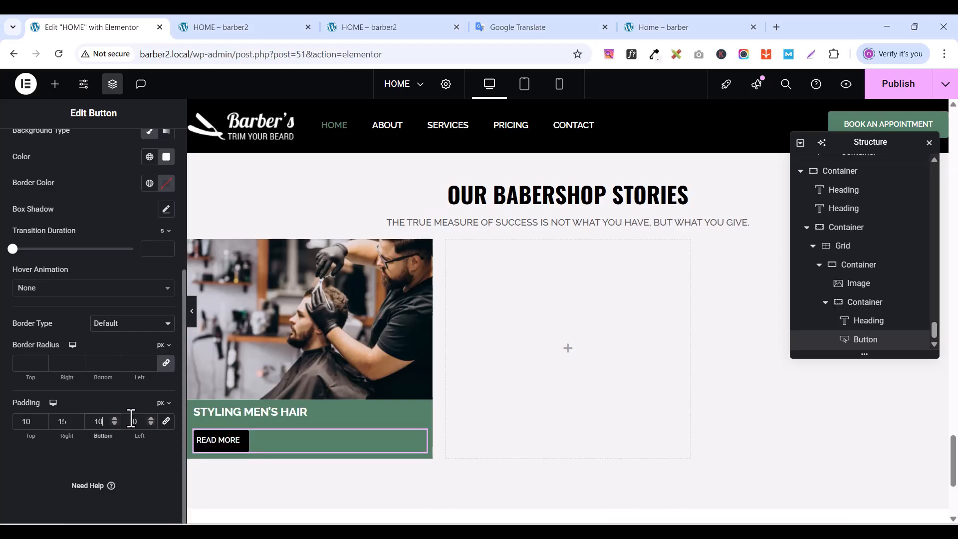
text(15)
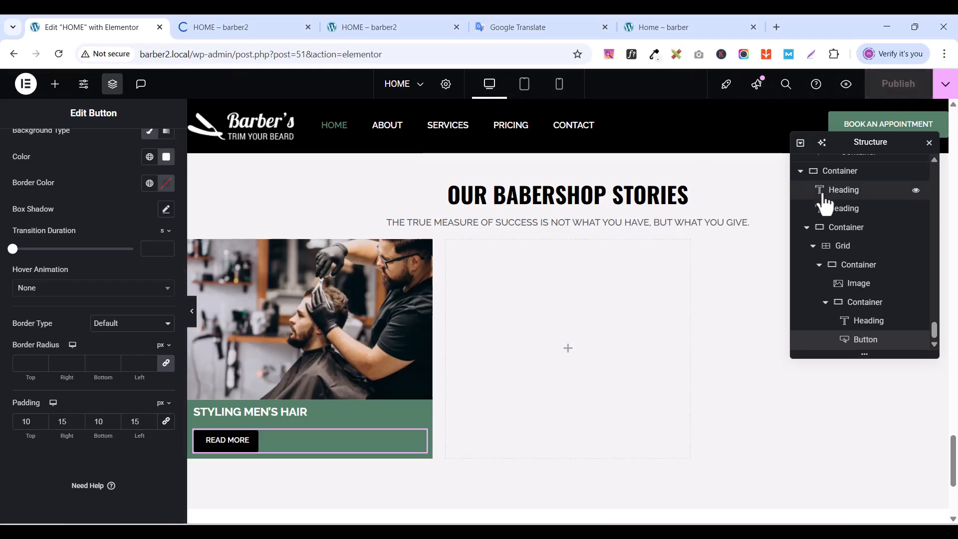
- Hide the structure overview and duplicate the finished story card container twice to fill the three grid columns
click(112, 84)
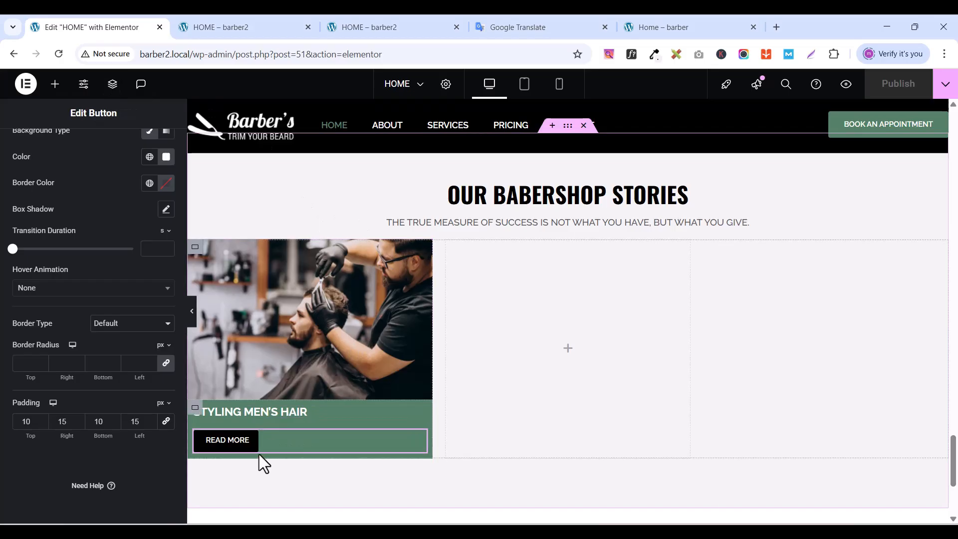
right_click(198, 249)
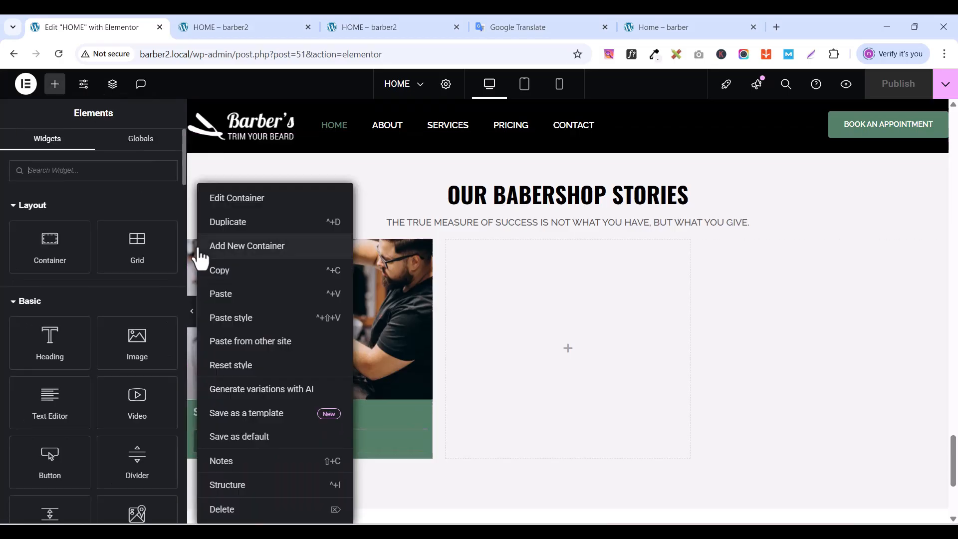
click(240, 223)
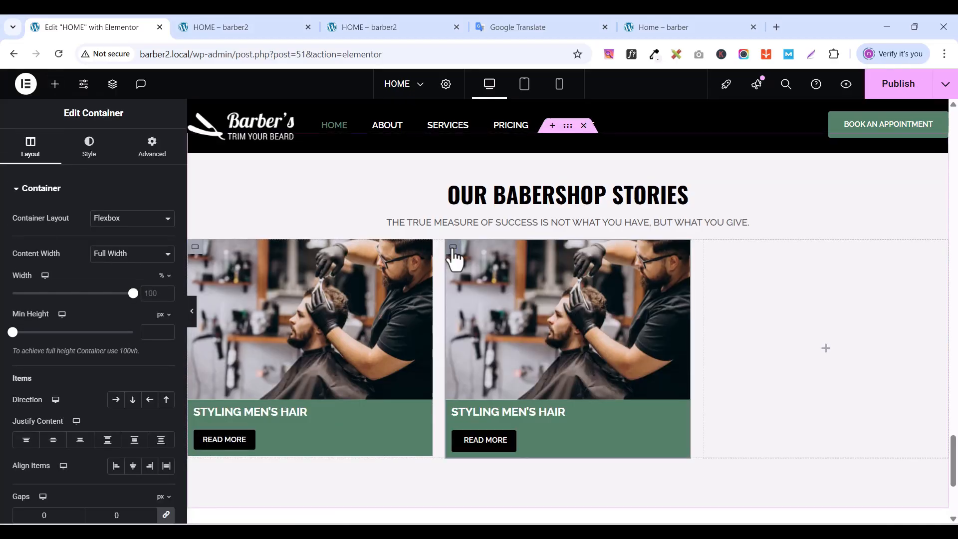
right_click(453, 249)
click(494, 222)
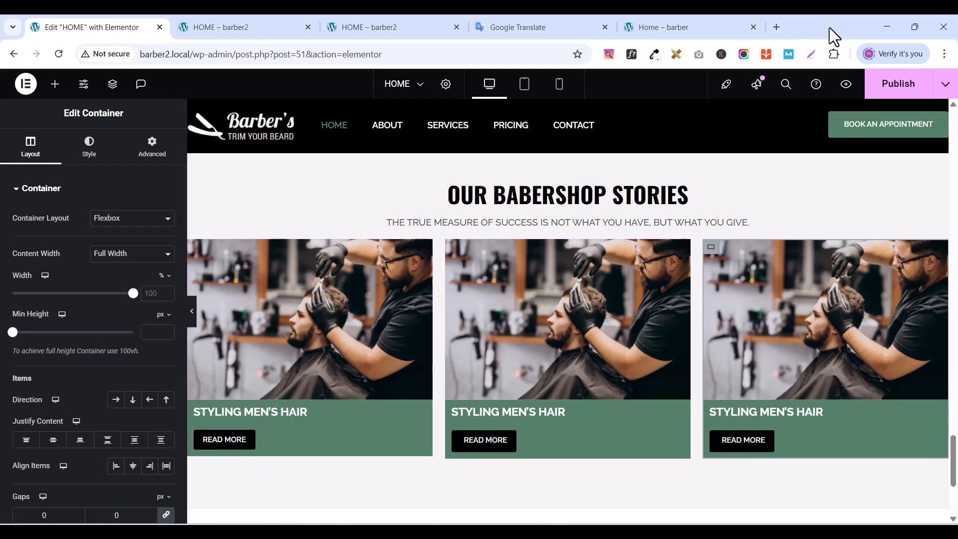
- Publish the page and compare the "Our Babershop Stories" section in the preview with the reference page
click(879, 91)
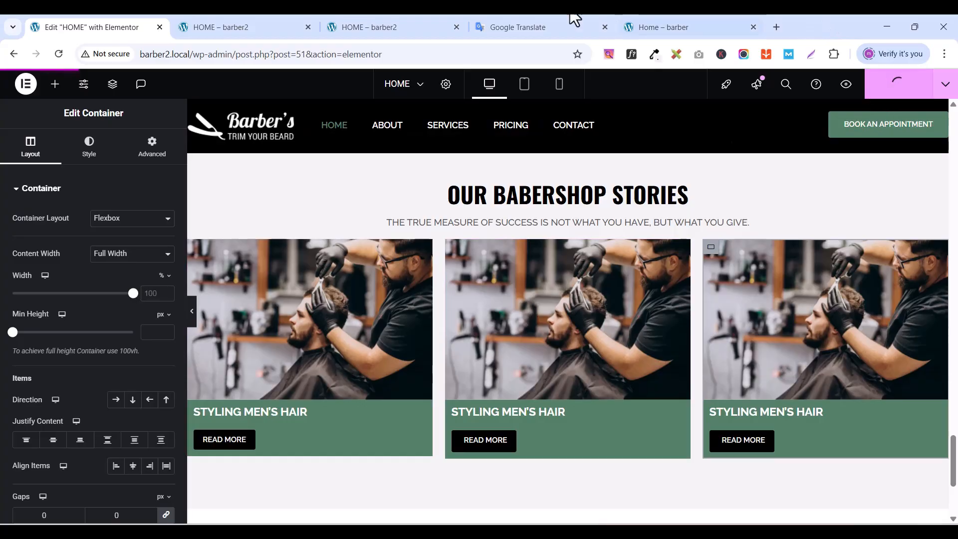
click(235, 32)
scroll(566, 436, down, 20)
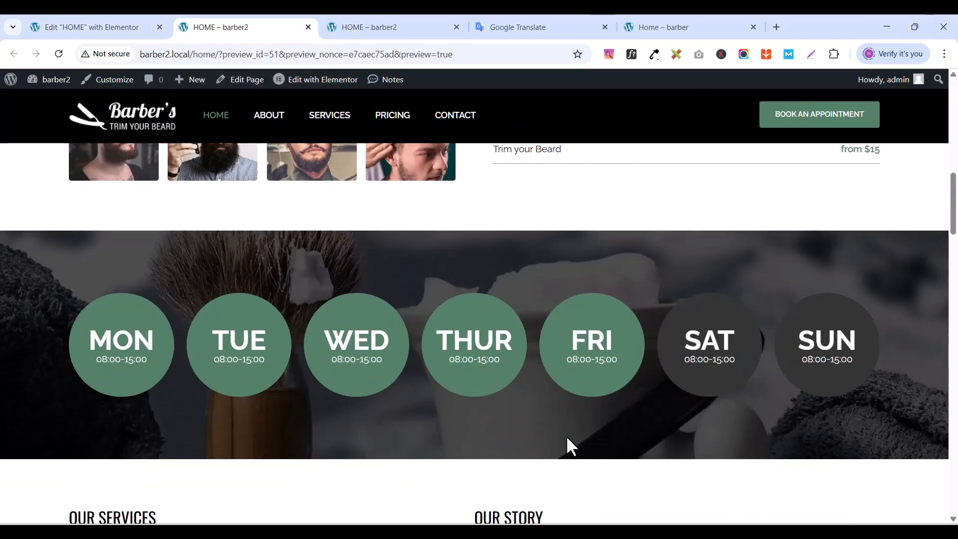
scroll(567, 436, down, 5)
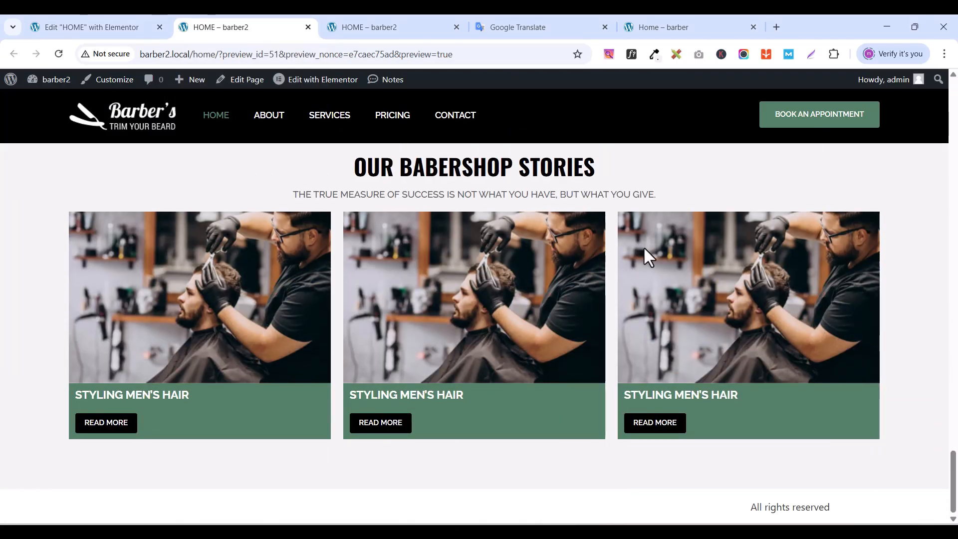
click(663, 28)
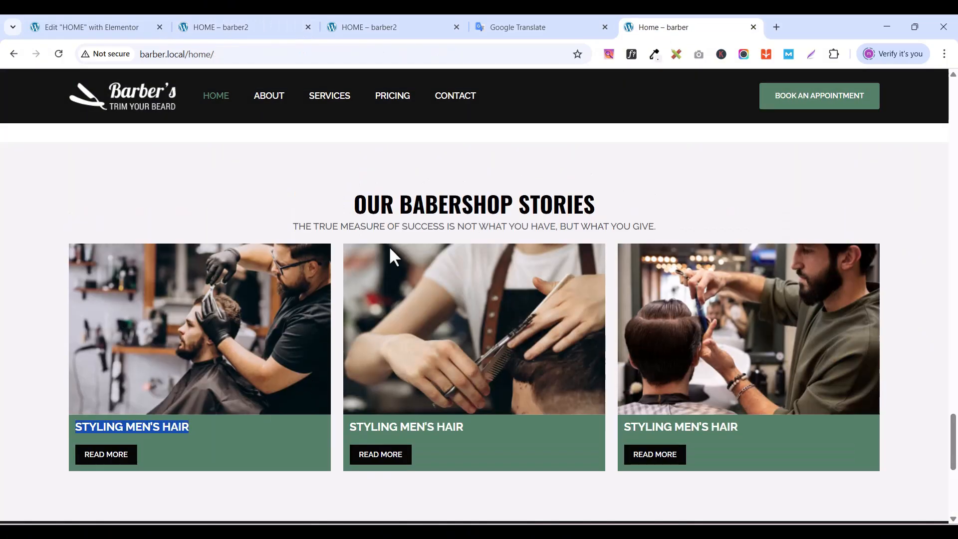
click(265, 186)
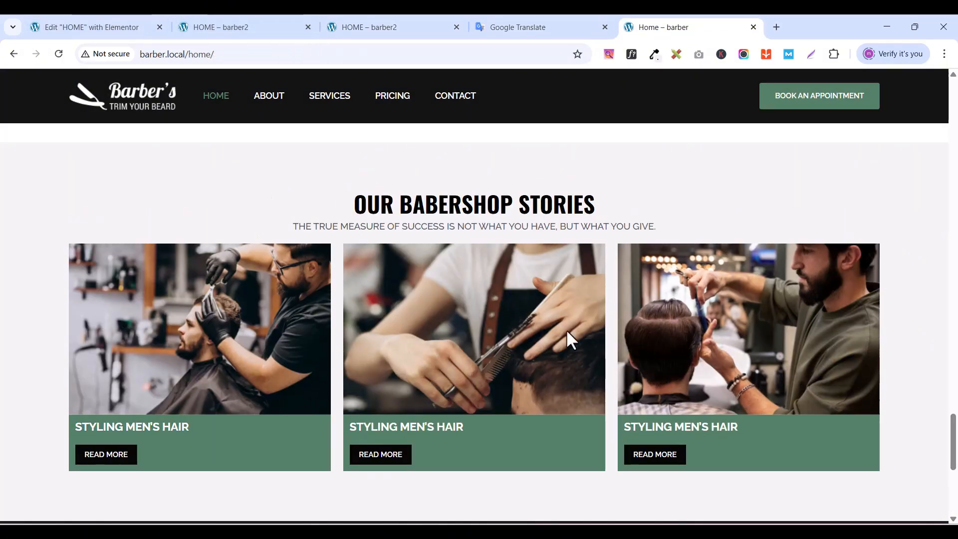
- Replace the second story card's image with man-getting-his-hair-cut-barber-shop4-480x314-1.png, matching the reference page, and publish the page
click(135, 28)
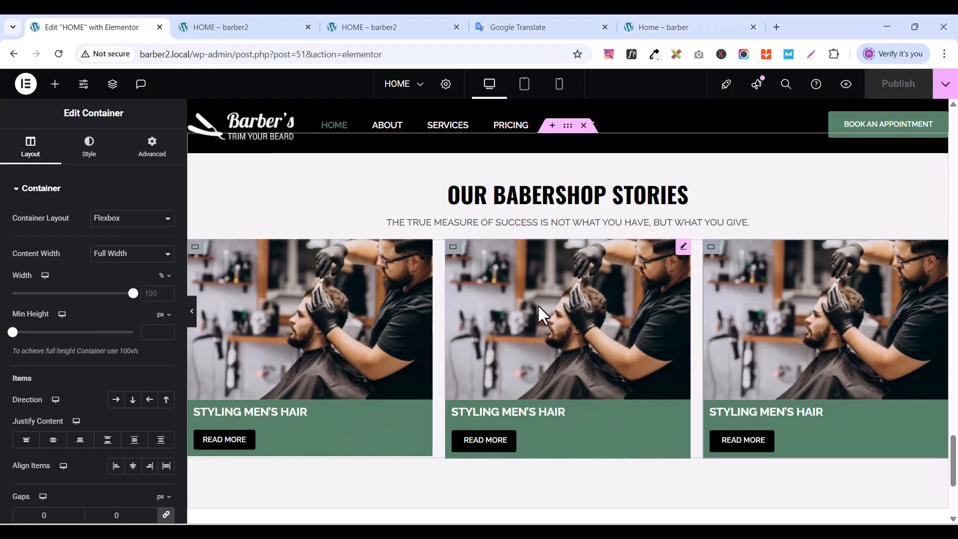
scroll(539, 305, down, 1)
scroll(541, 312, up, 3)
scroll(539, 314, down, 3)
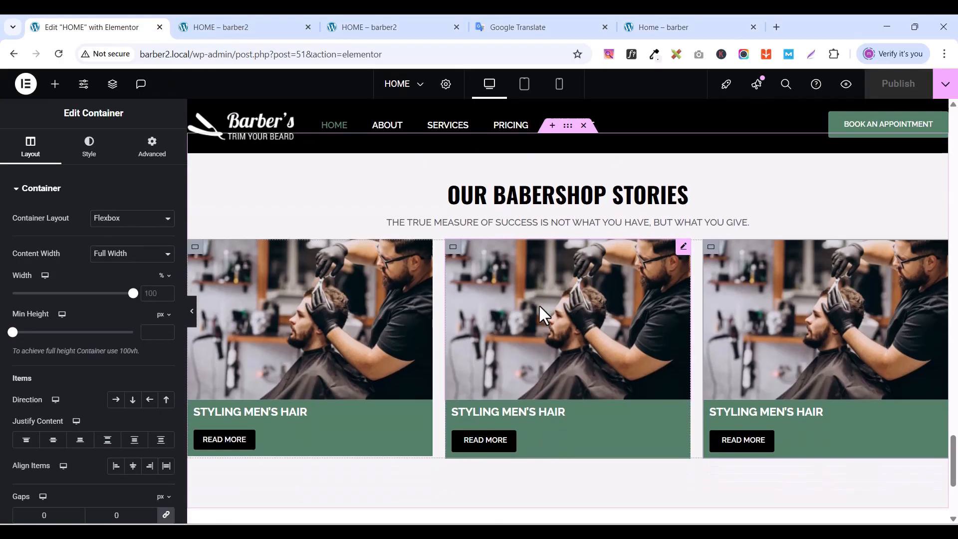
click(681, 26)
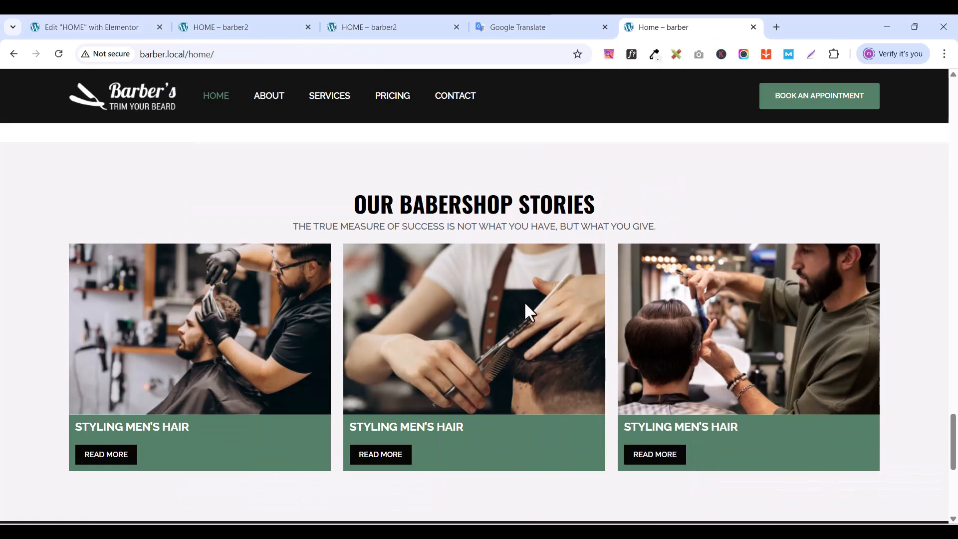
click(125, 27)
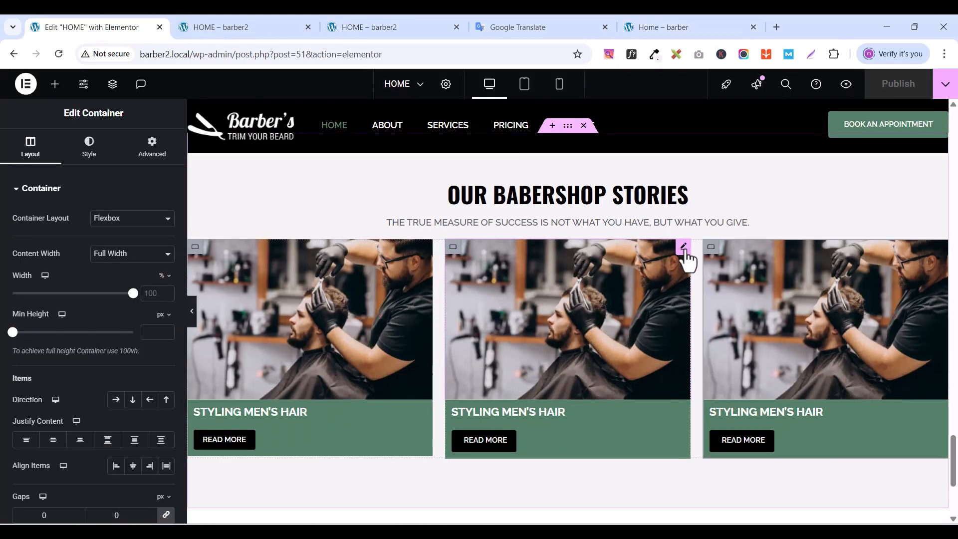
click(683, 246)
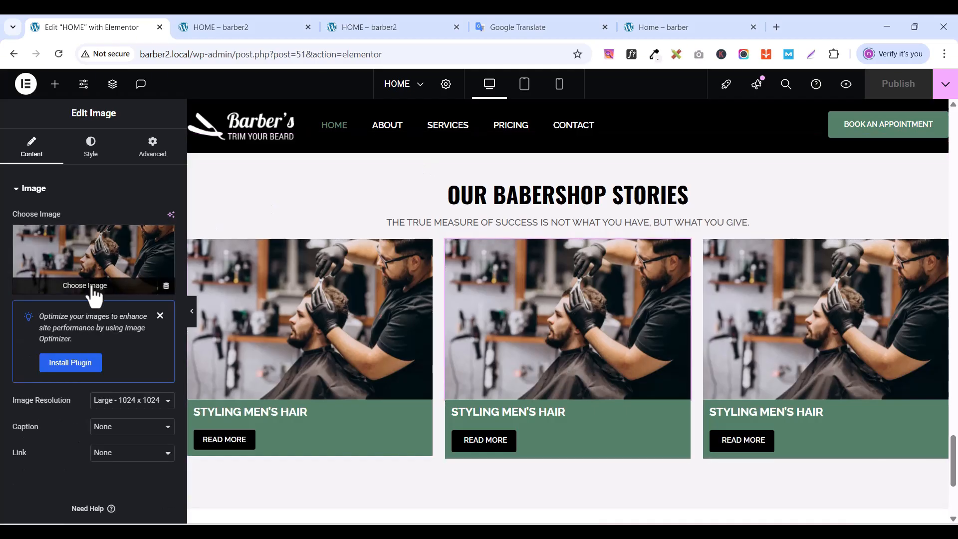
click(93, 291)
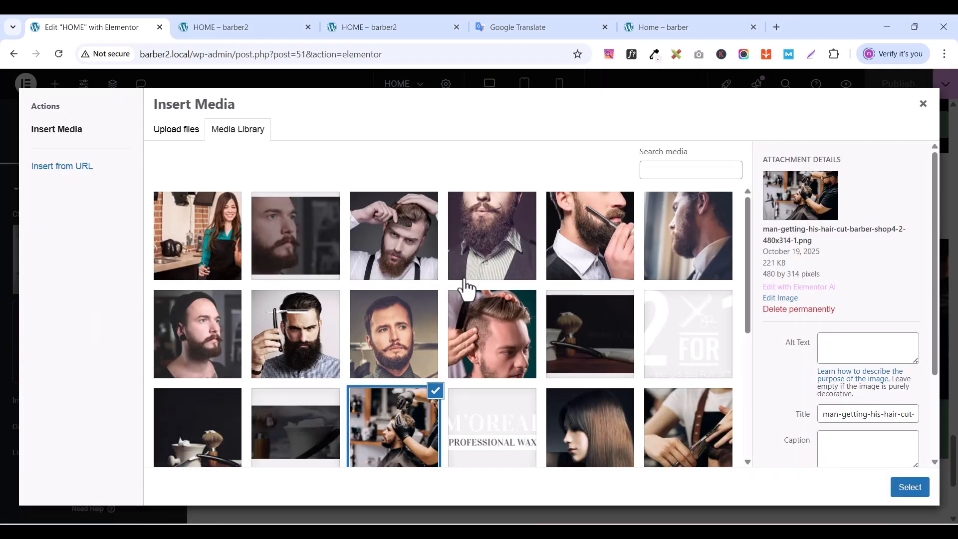
scroll(494, 349, down, 1)
click(689, 375)
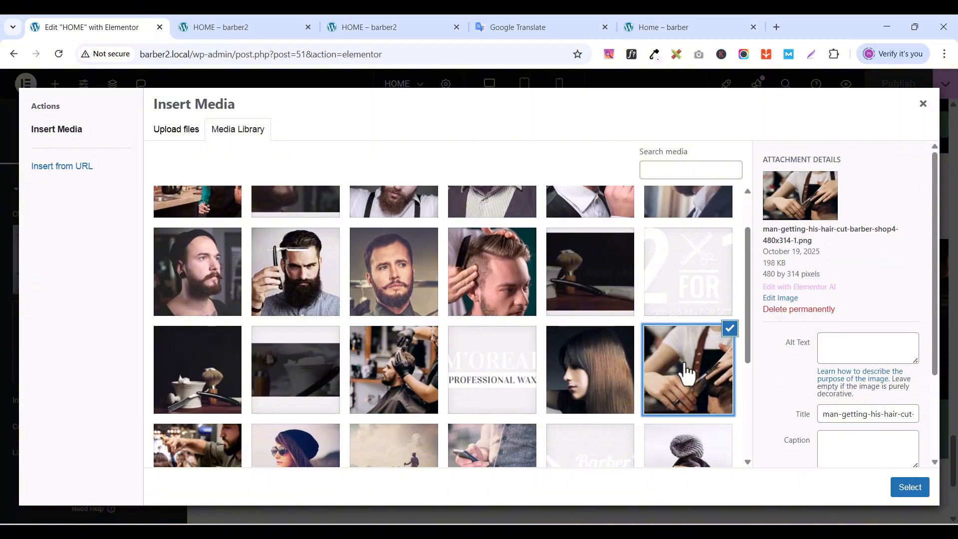
click(909, 487)
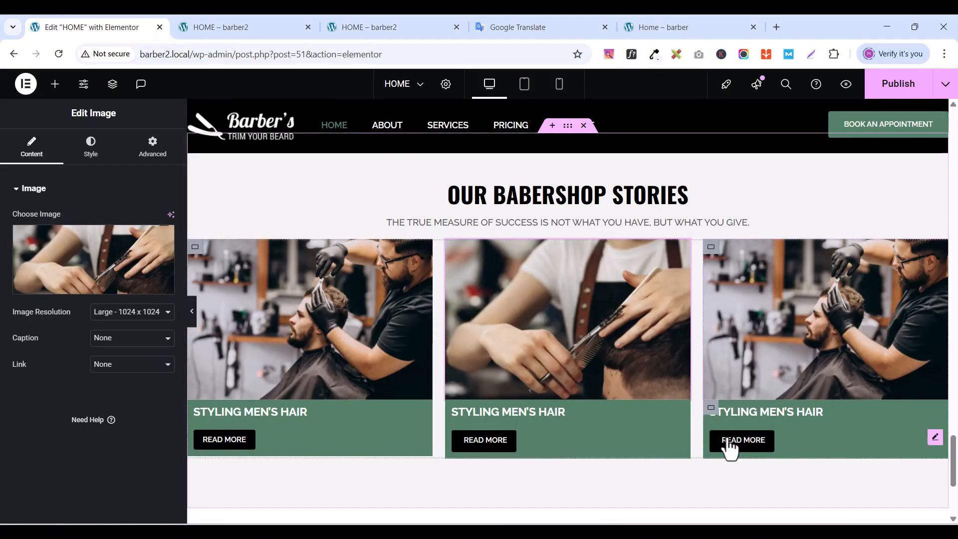
click(905, 84)
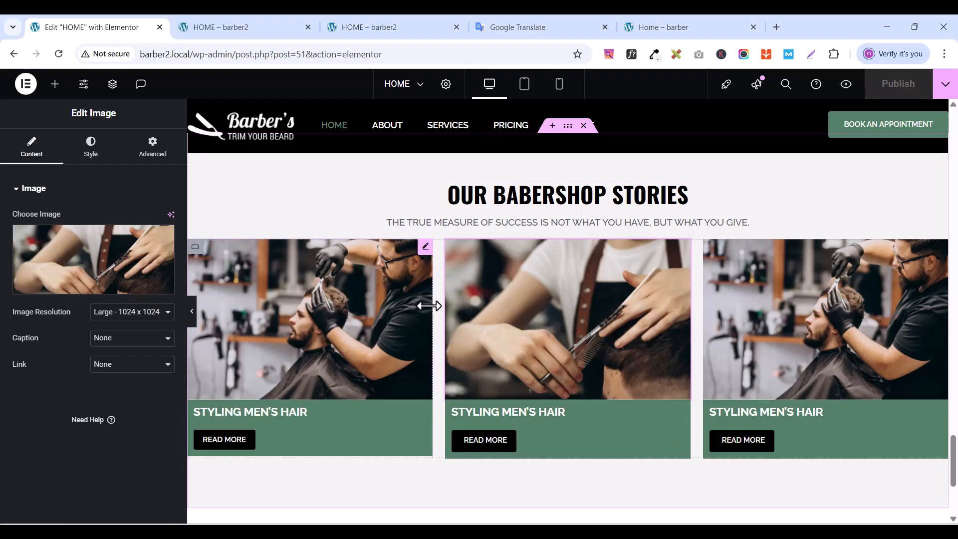
- Review the footer layout on the reference page and close the duplicate barber2 preview tab
click(679, 25)
scroll(612, 336, down, 6)
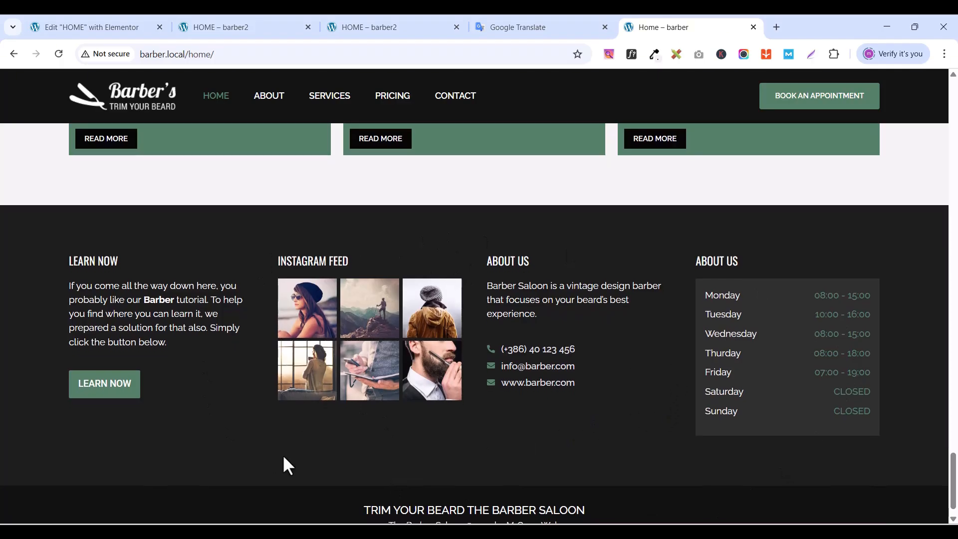
scroll(284, 464, down, 2)
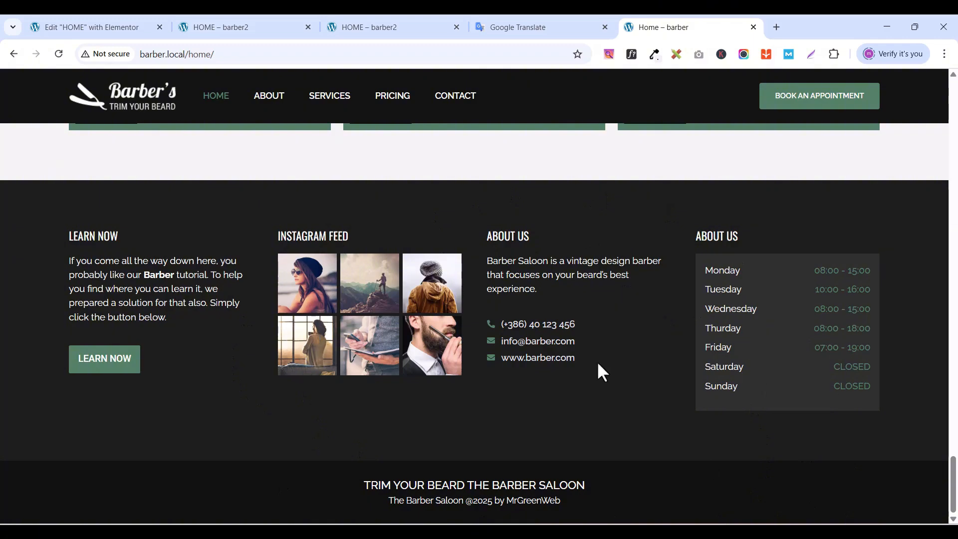
click(456, 27)
click(125, 32)
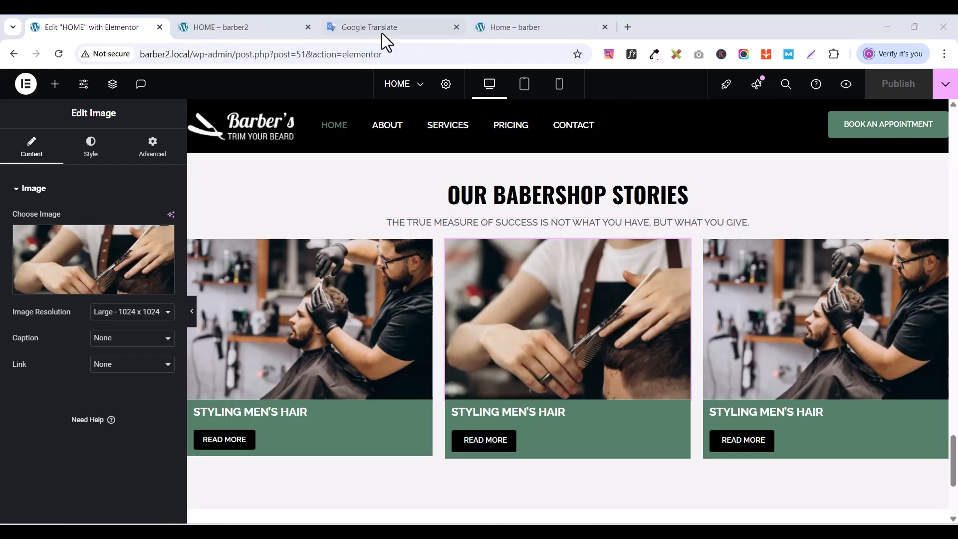
- Open the Theme Builder from the barber2 dashboard, create a new Footer template and dismiss the block library
click(259, 34)
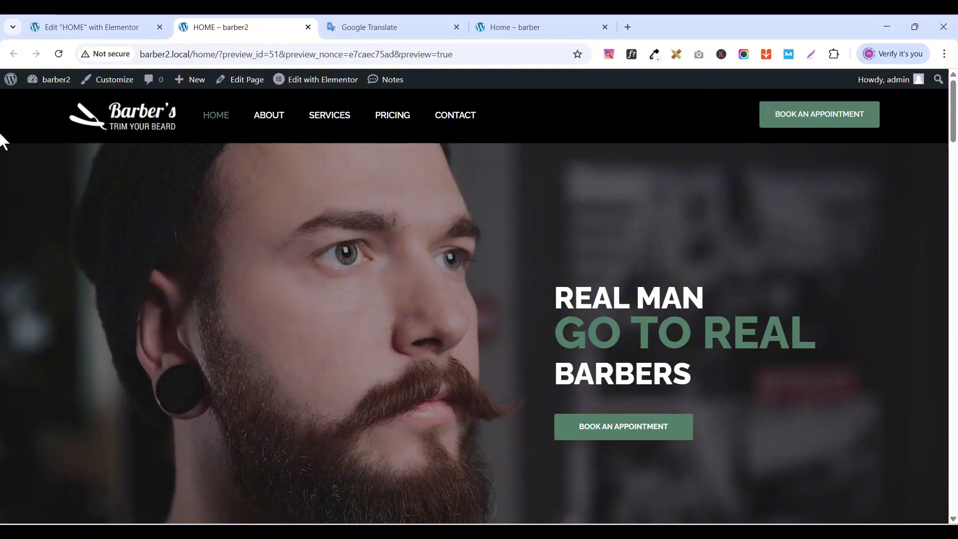
click(10, 81)
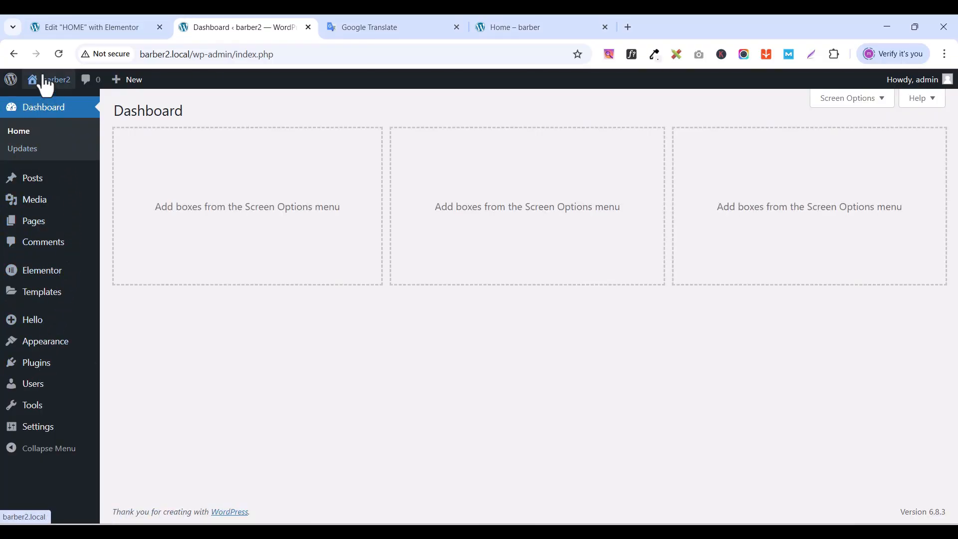
mouse_move(32, 304)
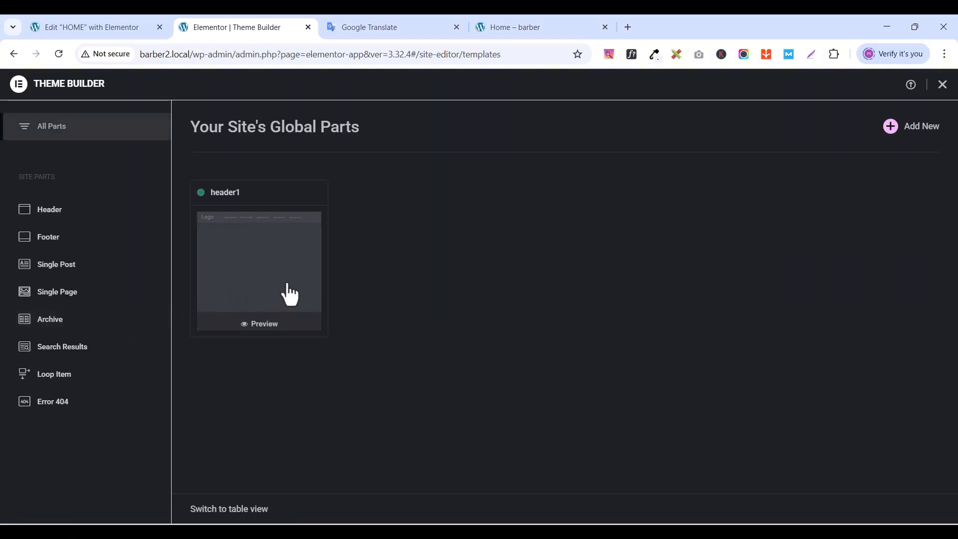
click(917, 128)
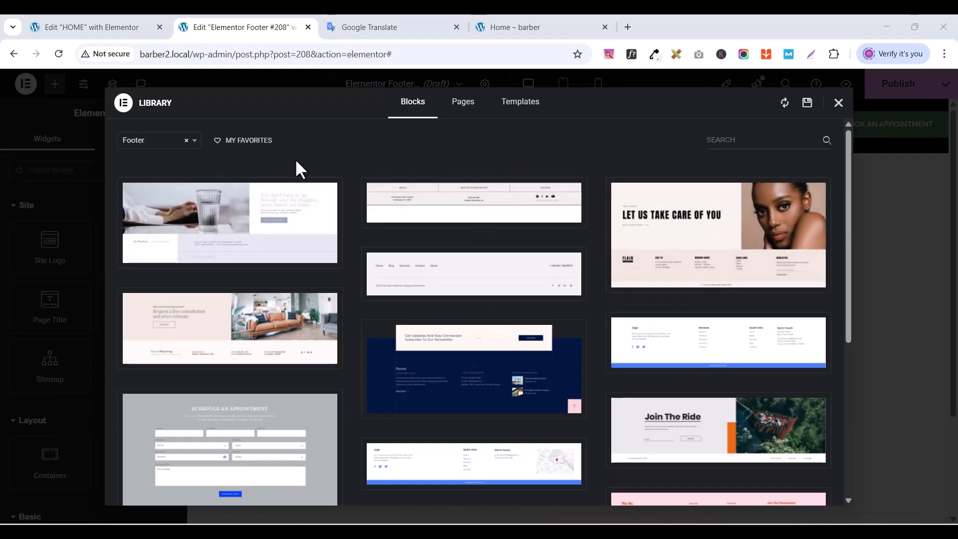
click(839, 104)
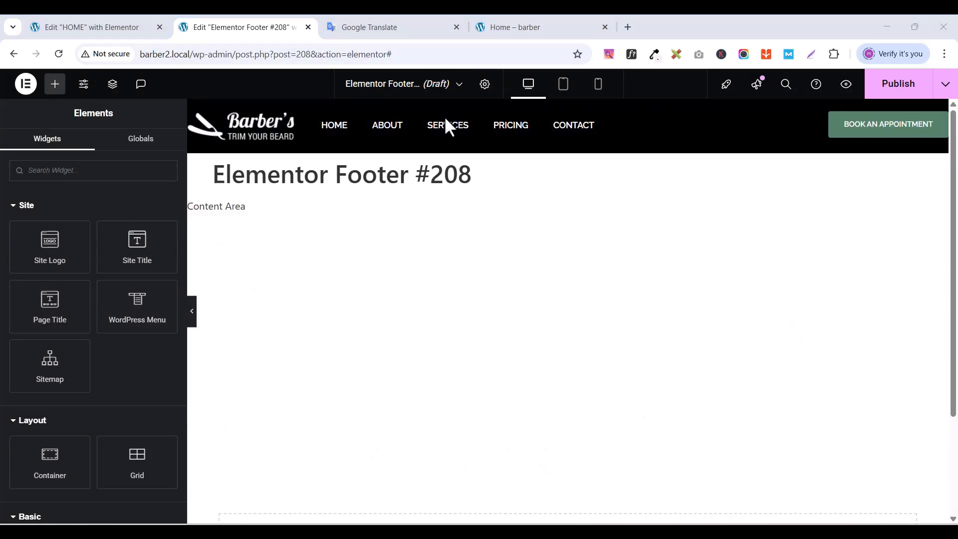
- Set the new footer template's title to "footer1" in its general settings
click(483, 85)
triple_click(75, 232)
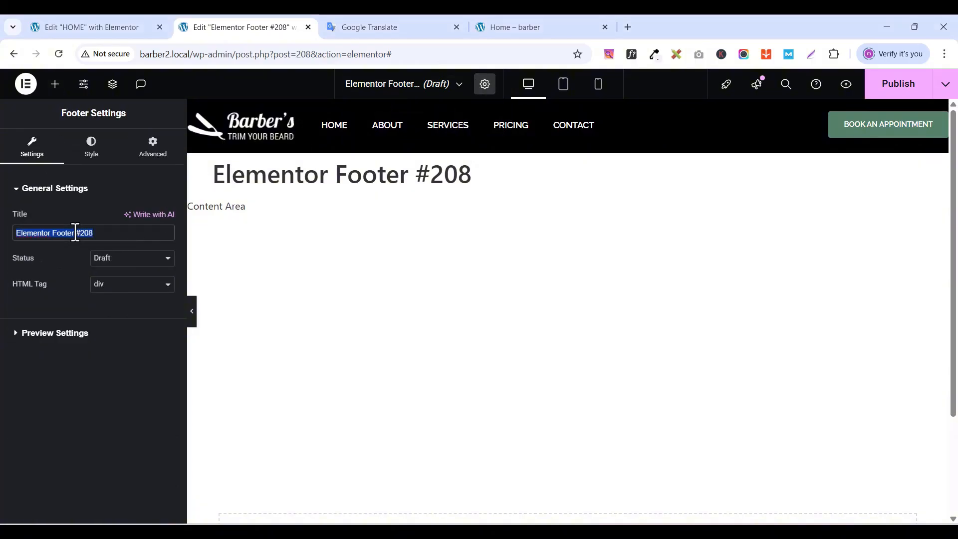
text(FOOTER)
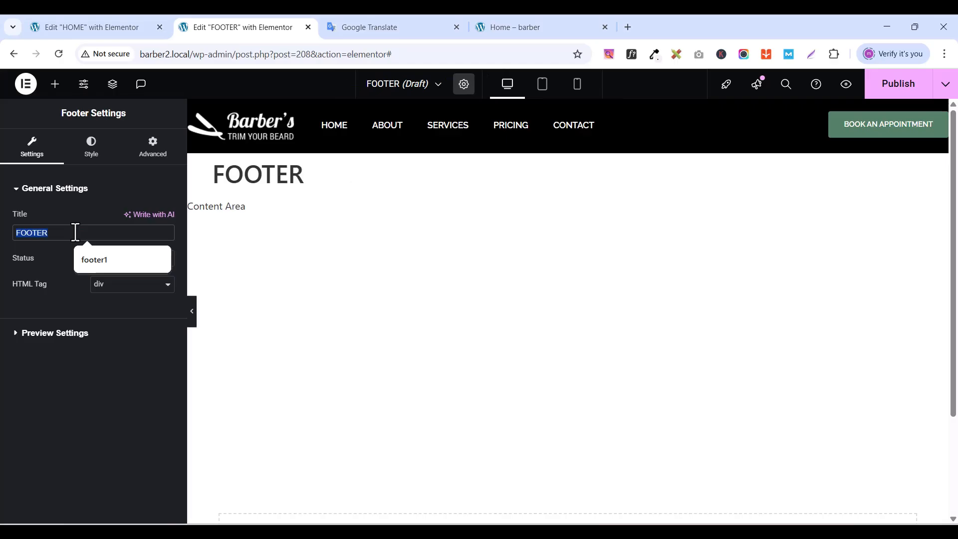
text(ff)
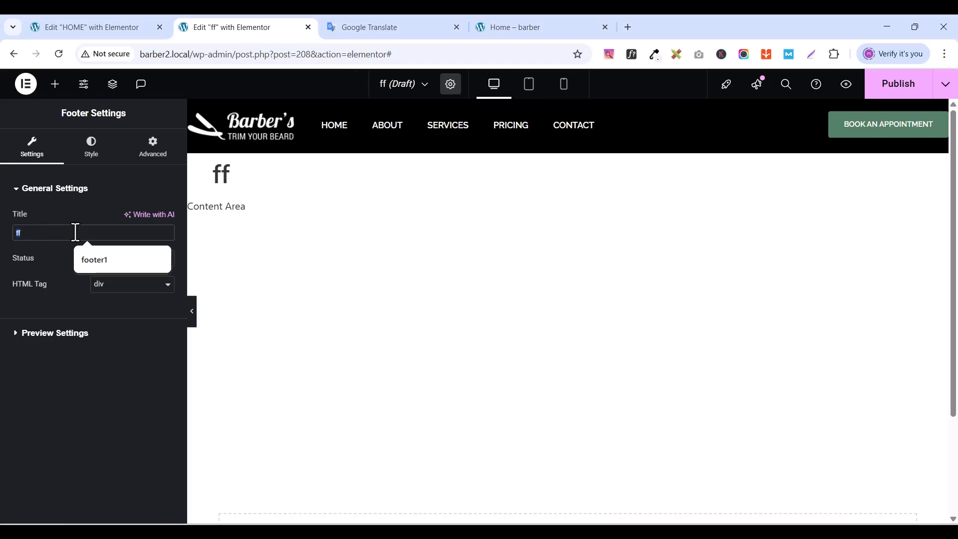
text(footer1)
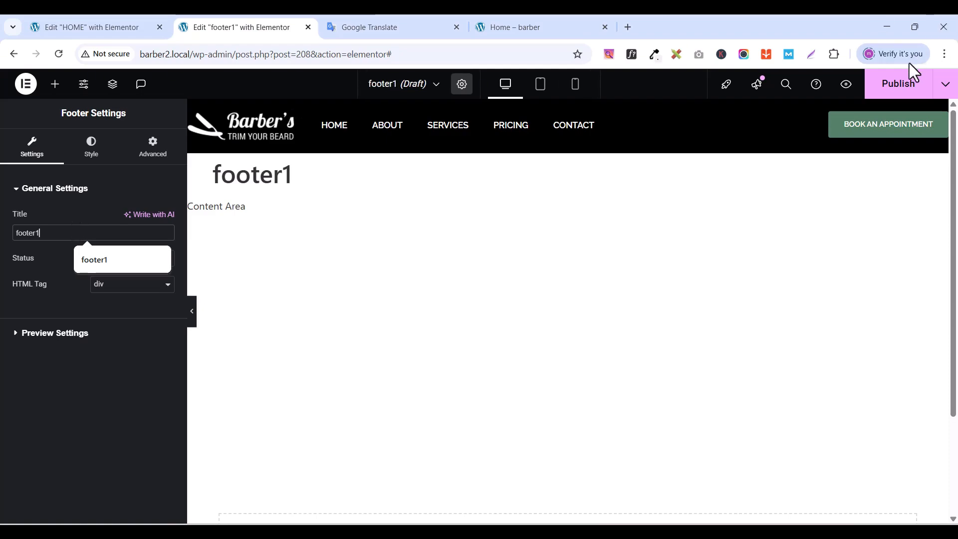
- Publish the footer template with an Include condition for the Entire Site
click(898, 86)
click(487, 369)
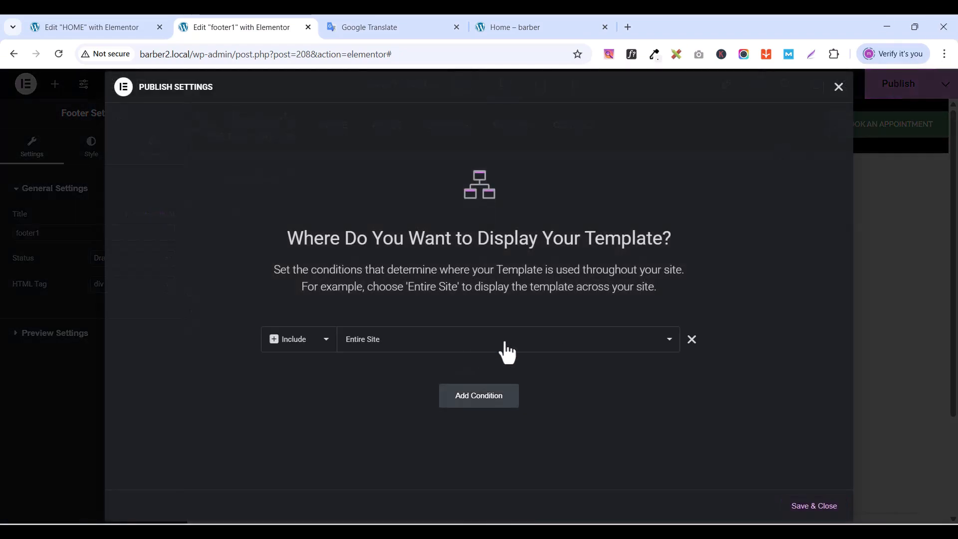
click(799, 507)
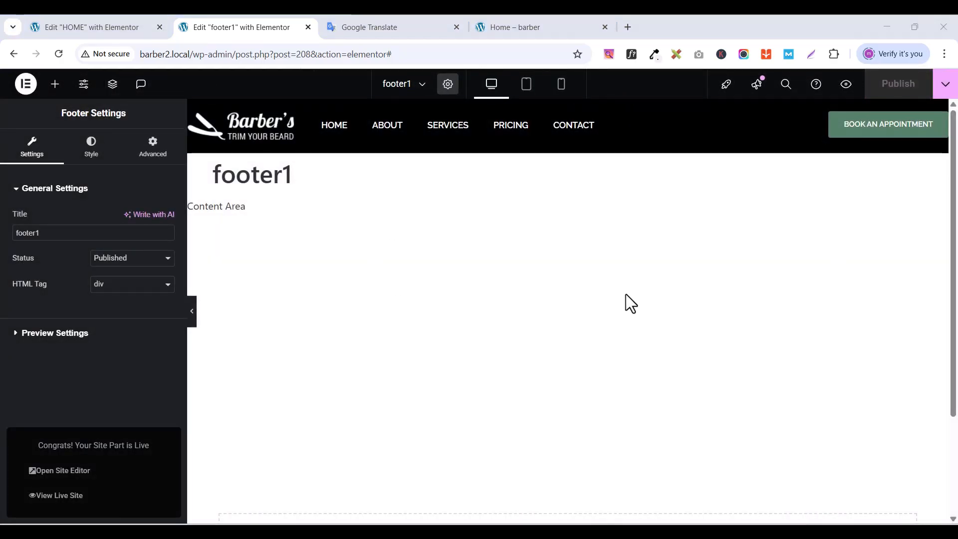
- Add a single flexbox container with a downward direction to the empty footer area
scroll(628, 300, down, 3)
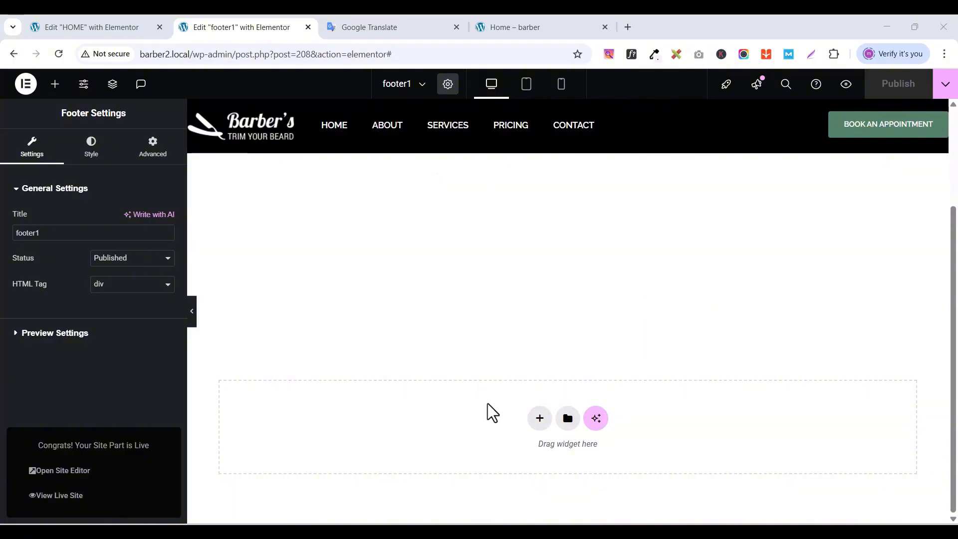
click(539, 419)
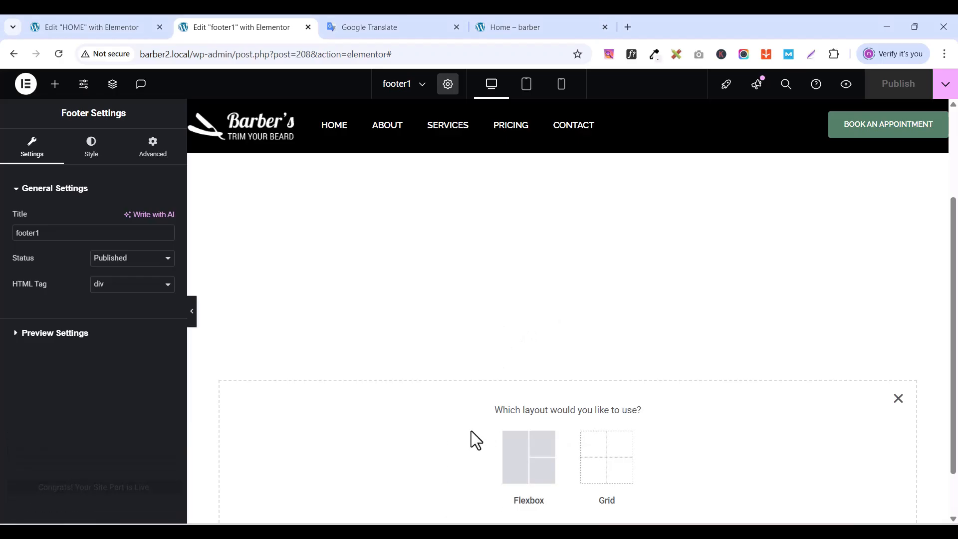
scroll(456, 461, down, 1)
click(515, 401)
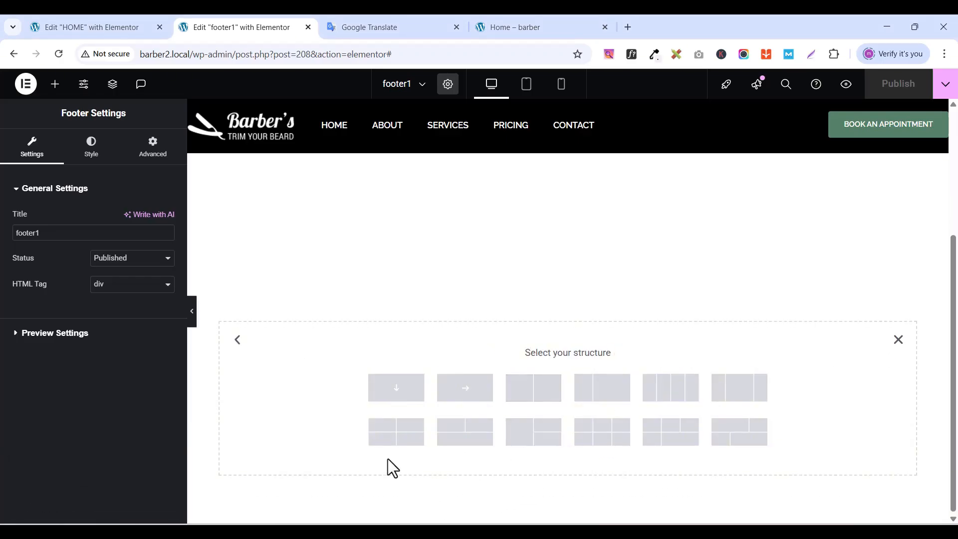
click(395, 392)
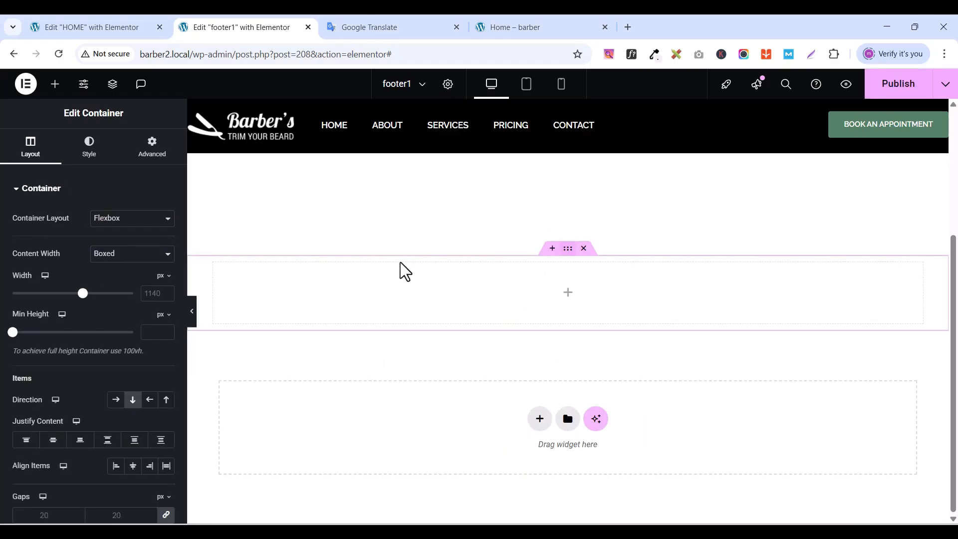
- Unlink the footer container's padding and set it to 80 px top and bottom, 0 px right and left
click(152, 149)
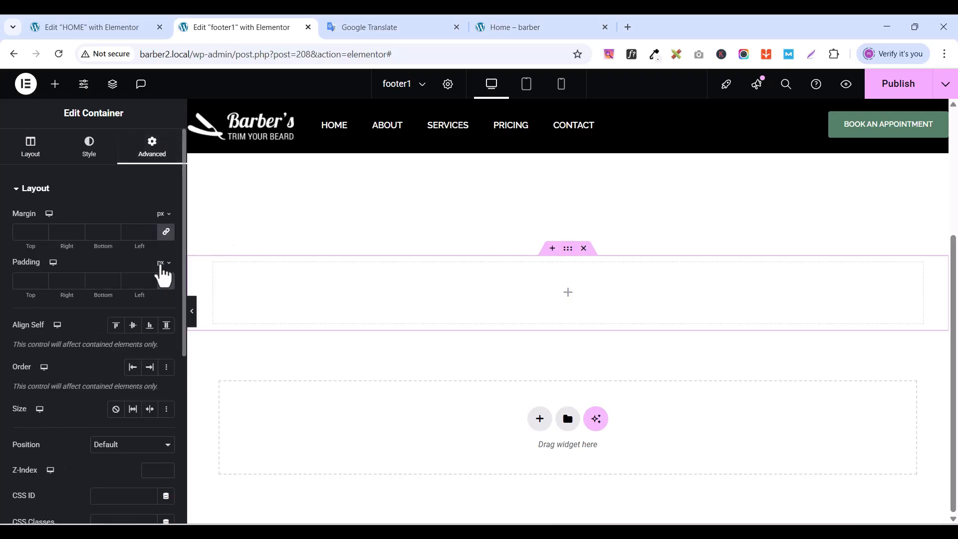
click(166, 280)
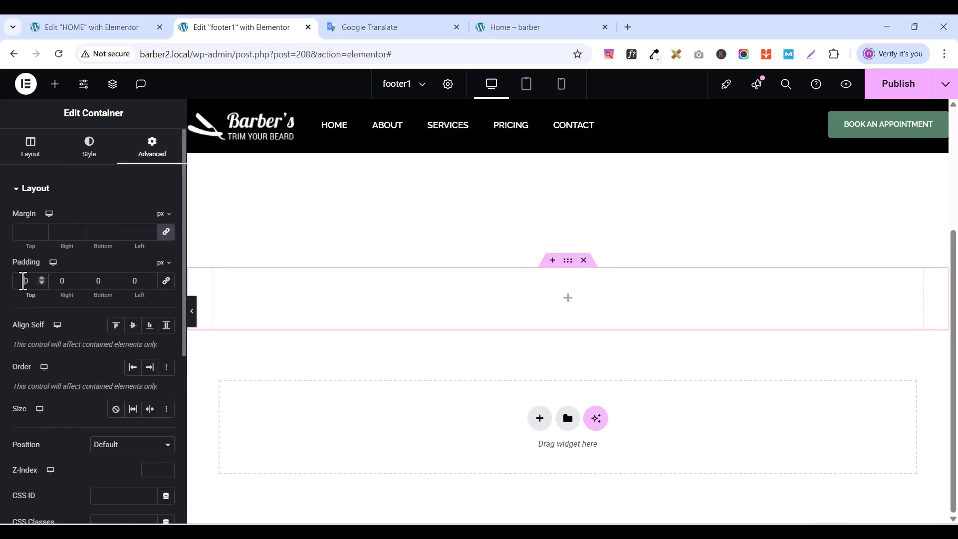
text(8)
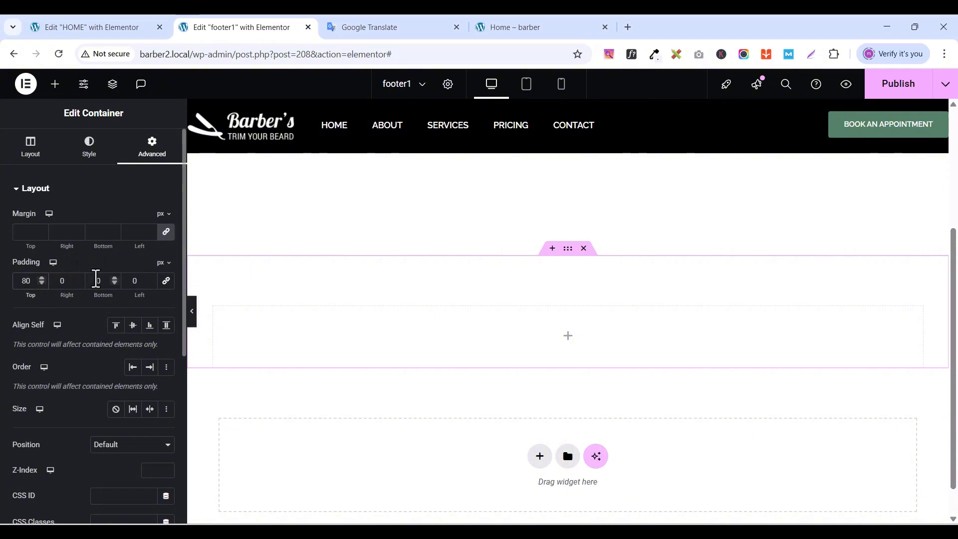
text(8)
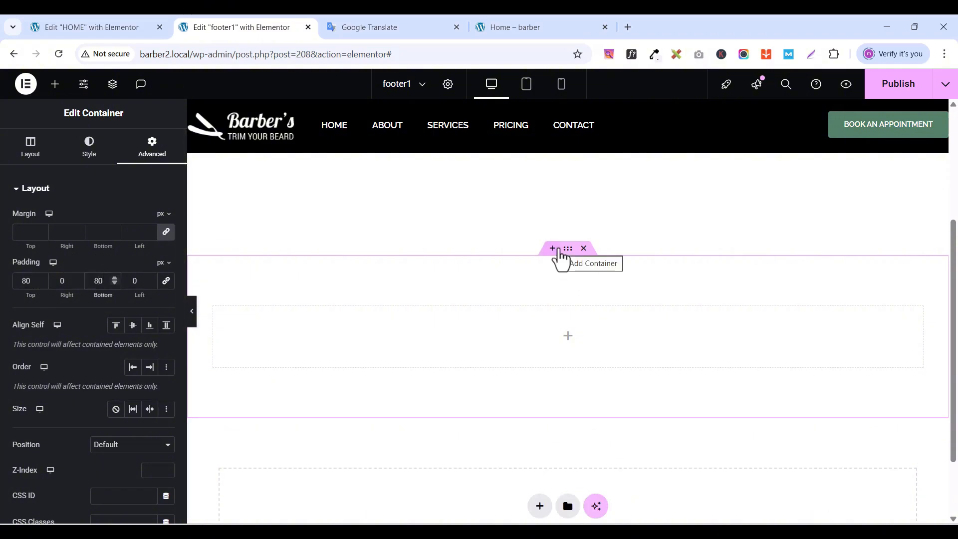
- Sample the reference site's dark footer background with the page color picker and copy its hex code
click(520, 29)
click(654, 53)
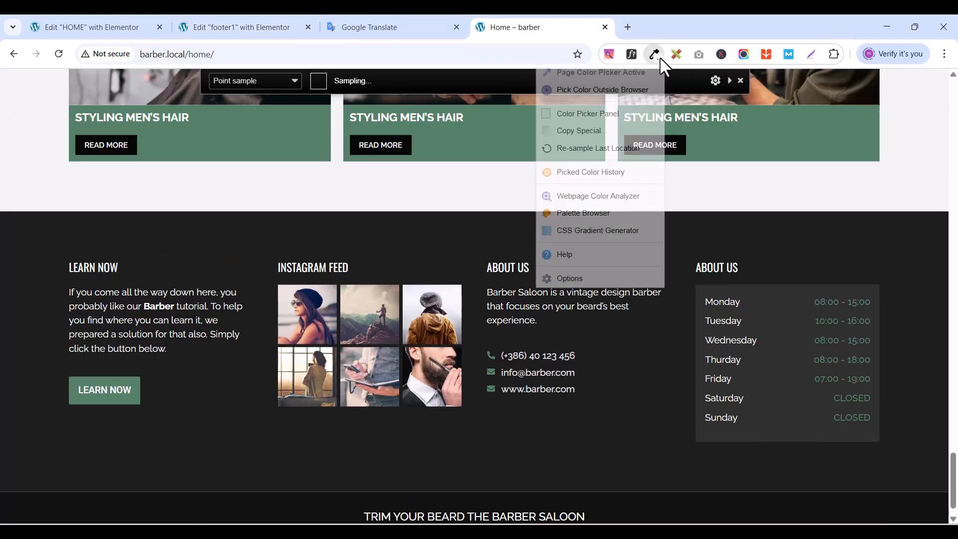
click(41, 268)
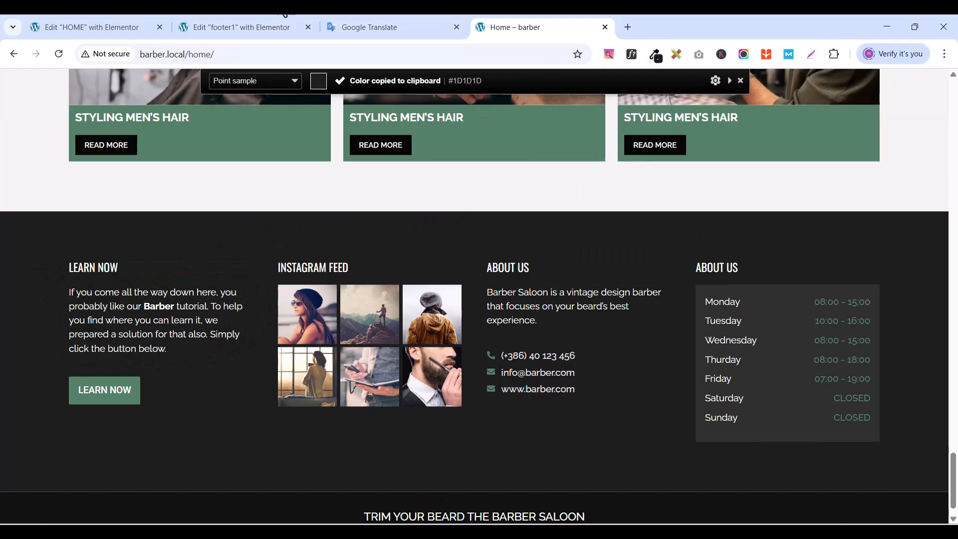
click(655, 55)
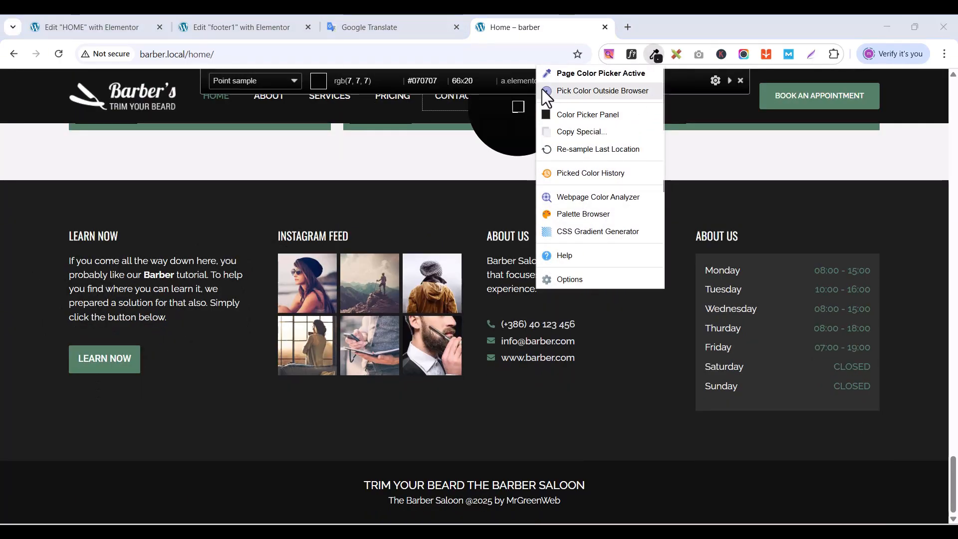
click(579, 115)
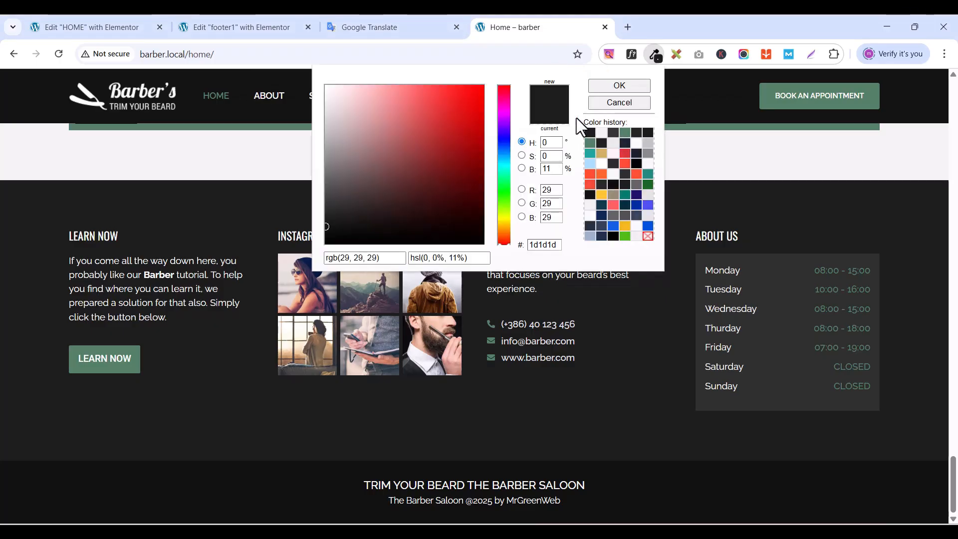
right_click(540, 245)
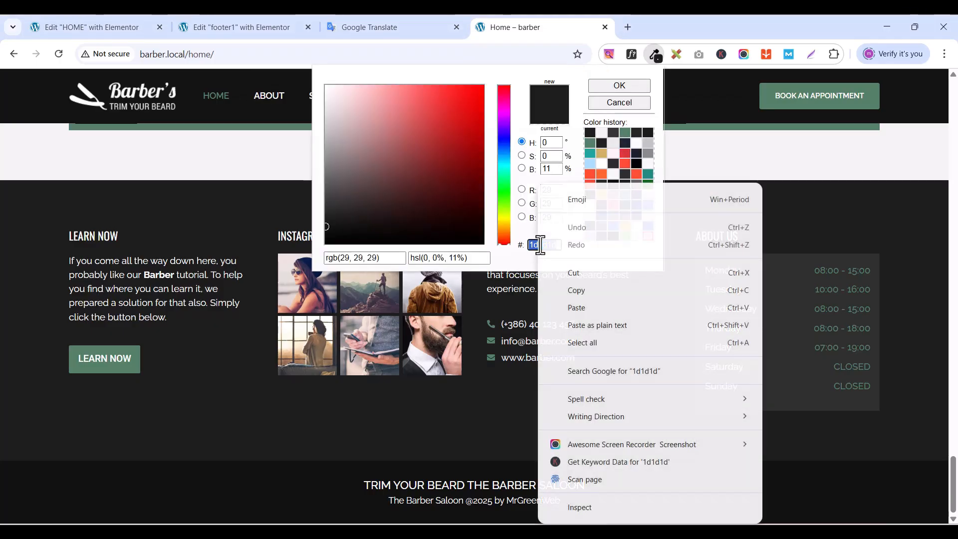
click(586, 289)
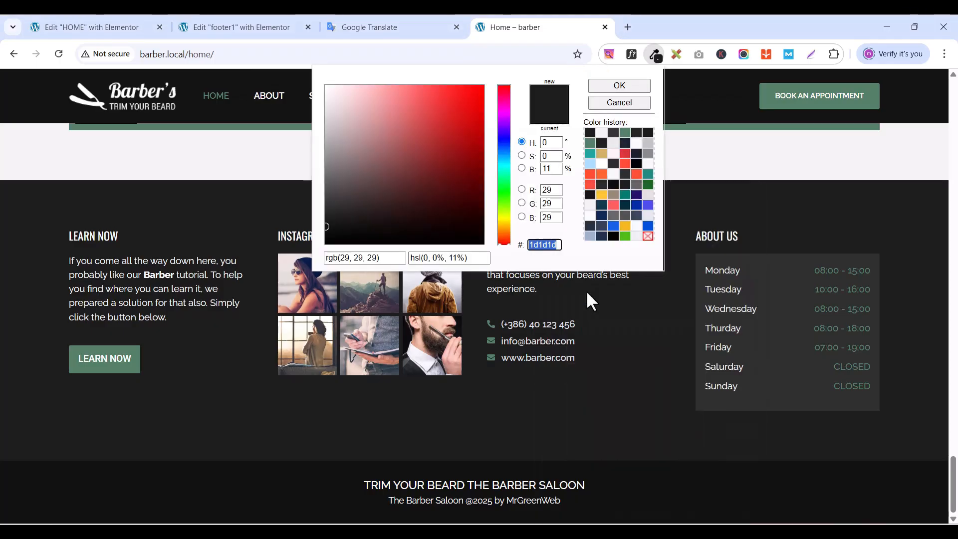
- Give the footer1 template's container a classic background with the color #1d1d1d
click(131, 27)
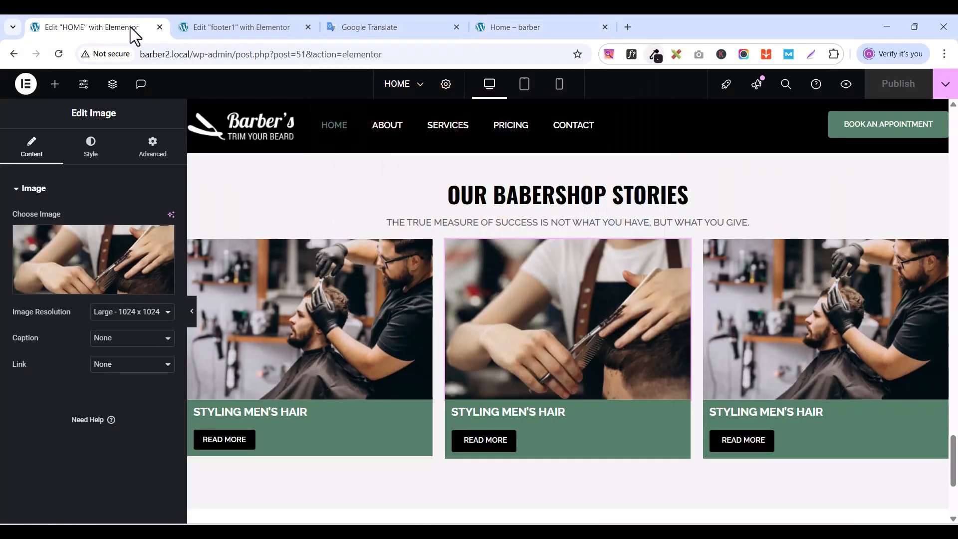
click(232, 26)
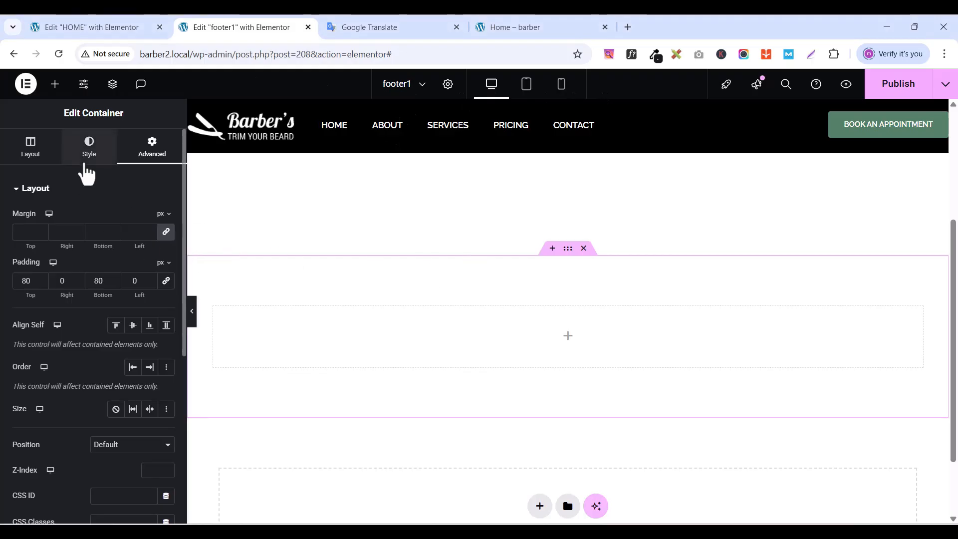
click(85, 164)
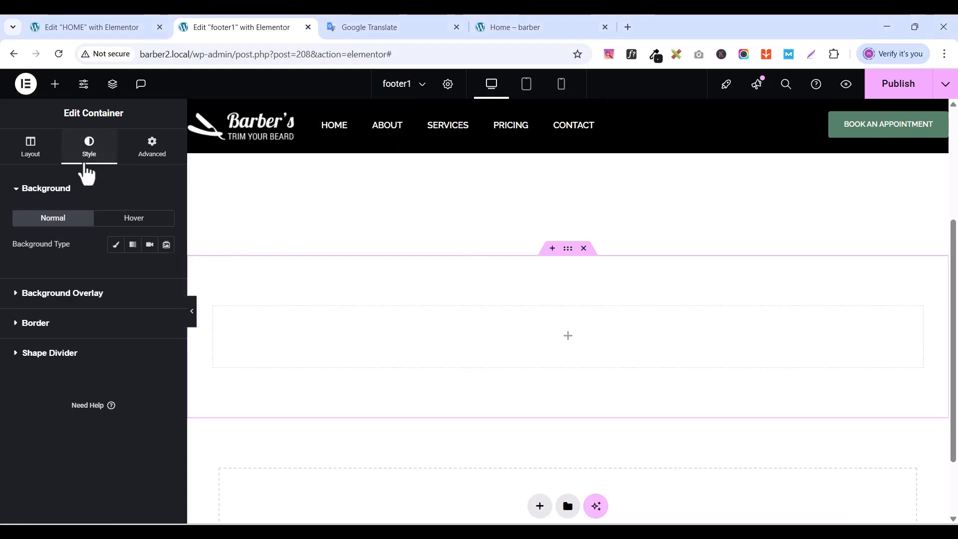
click(114, 245)
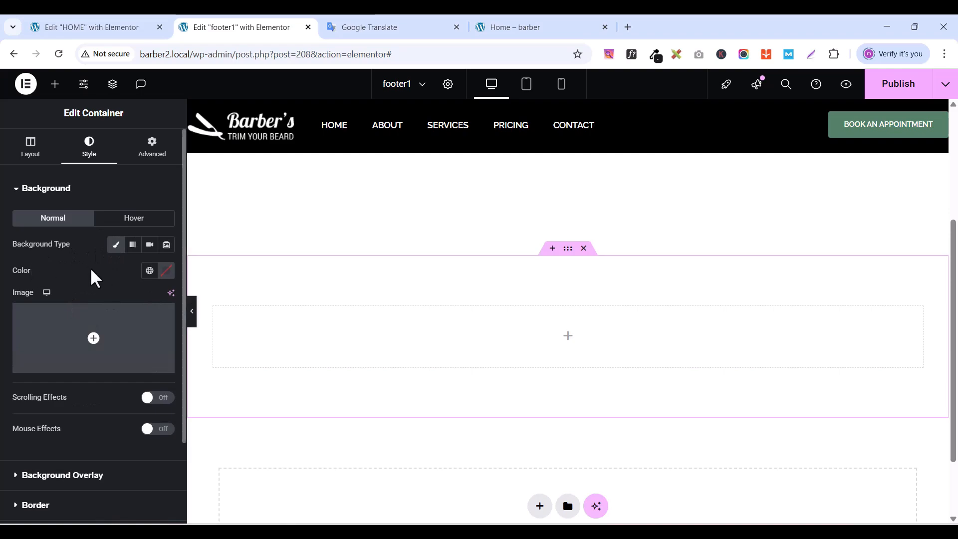
click(166, 270)
click(166, 414)
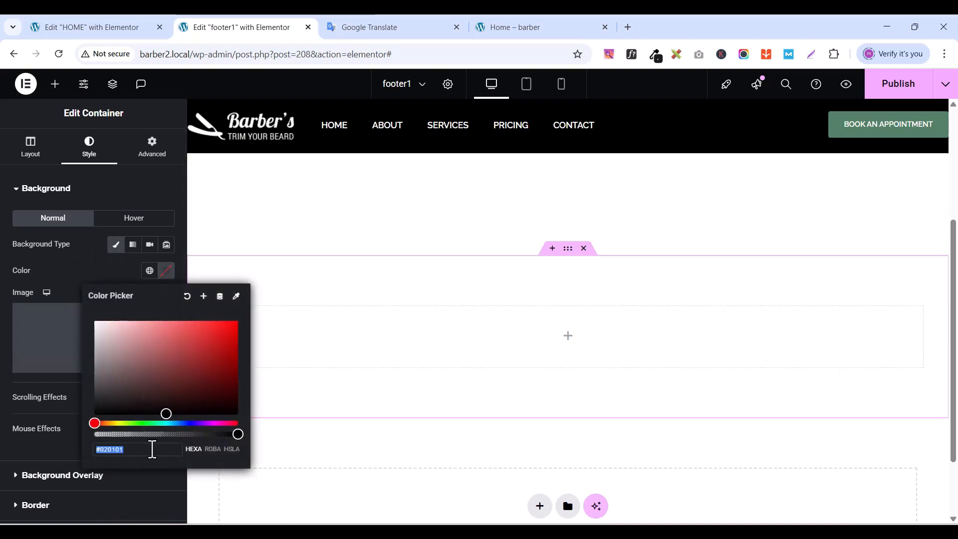
text(1d1d1d)
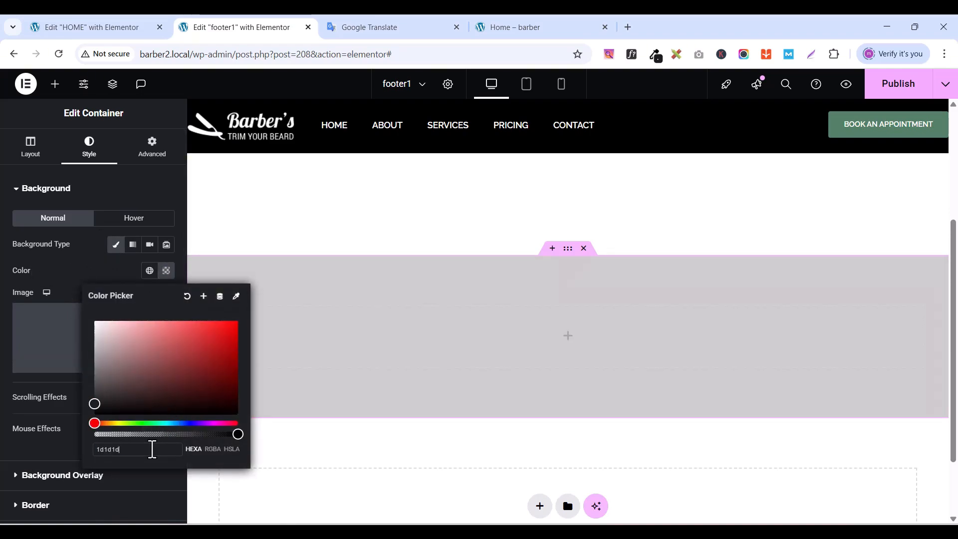
click(567, 252)
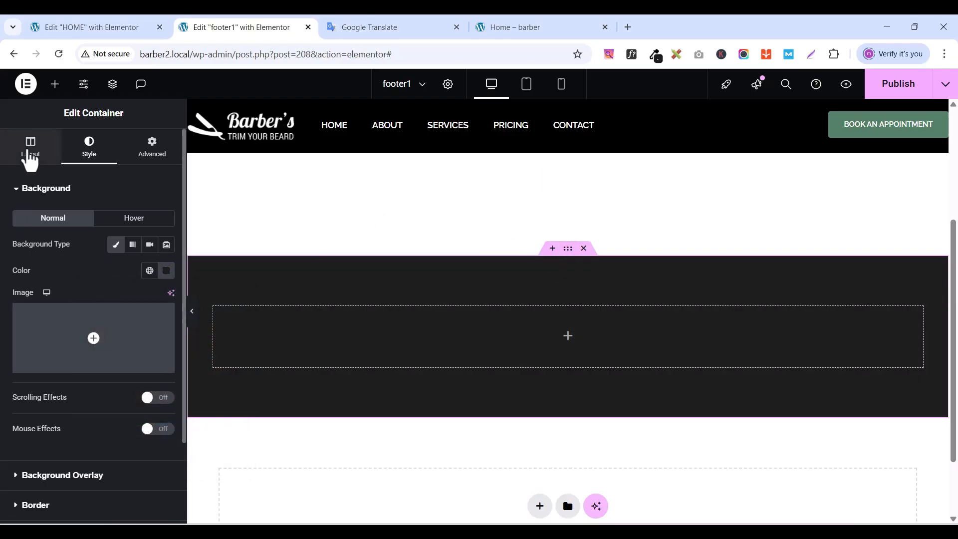
- Set the footer container's boxed content width to 1300 px and publish the change
click(30, 149)
click(151, 293)
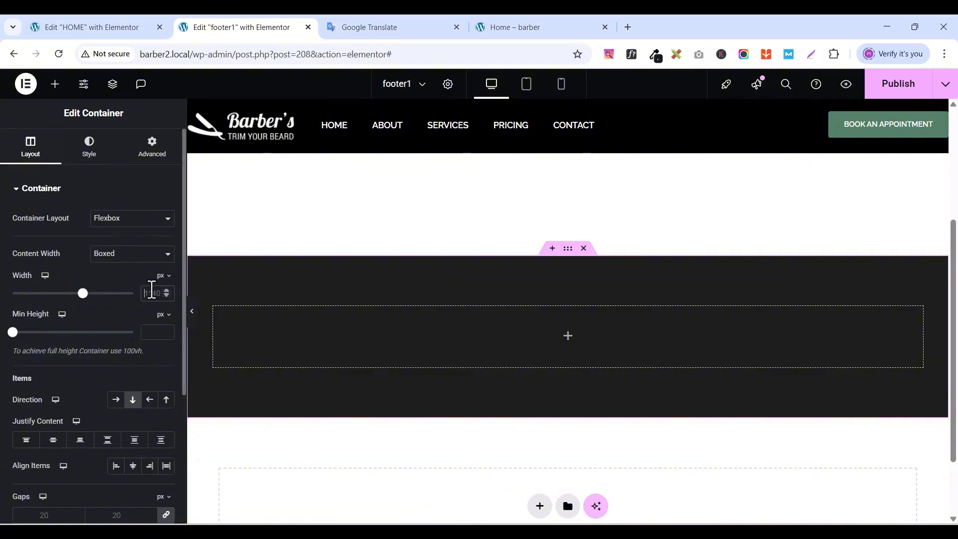
text(13)
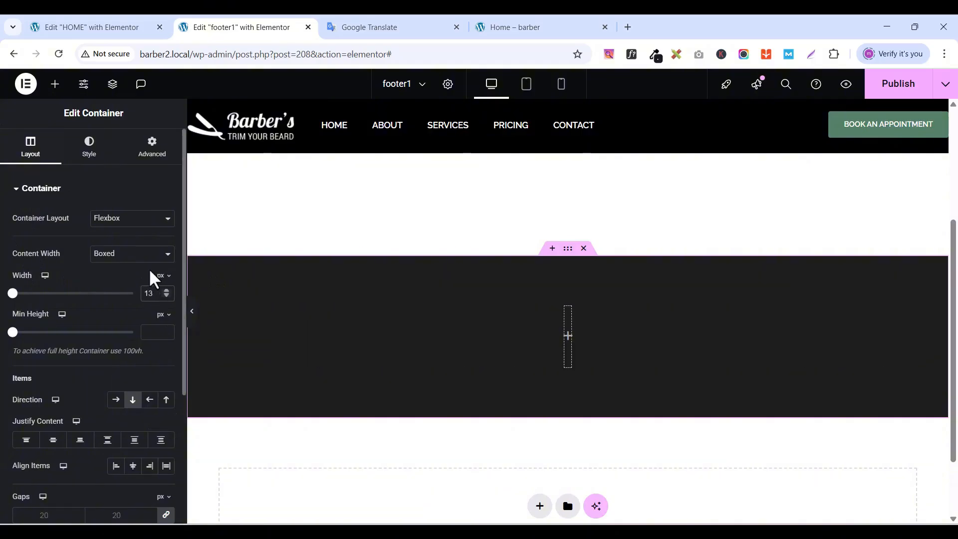
text(00)
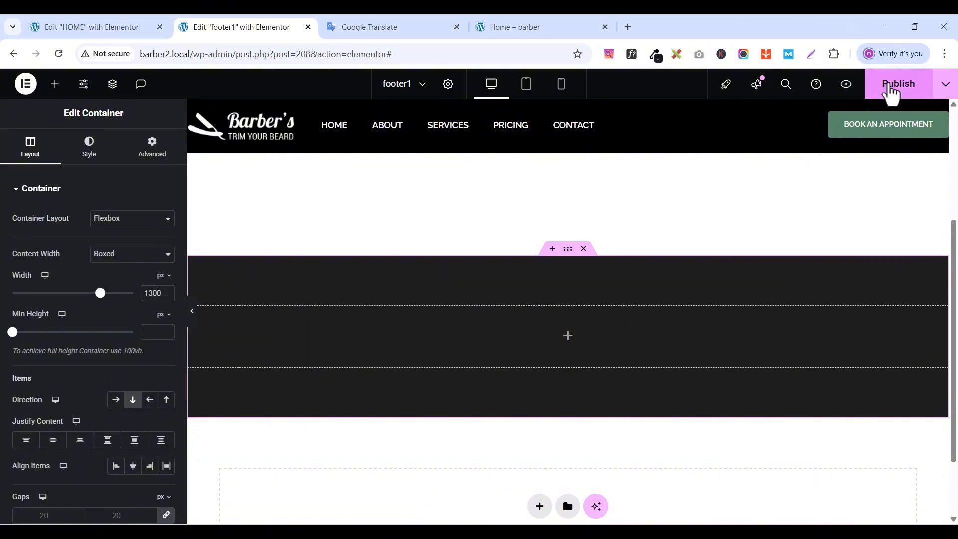
click(889, 86)
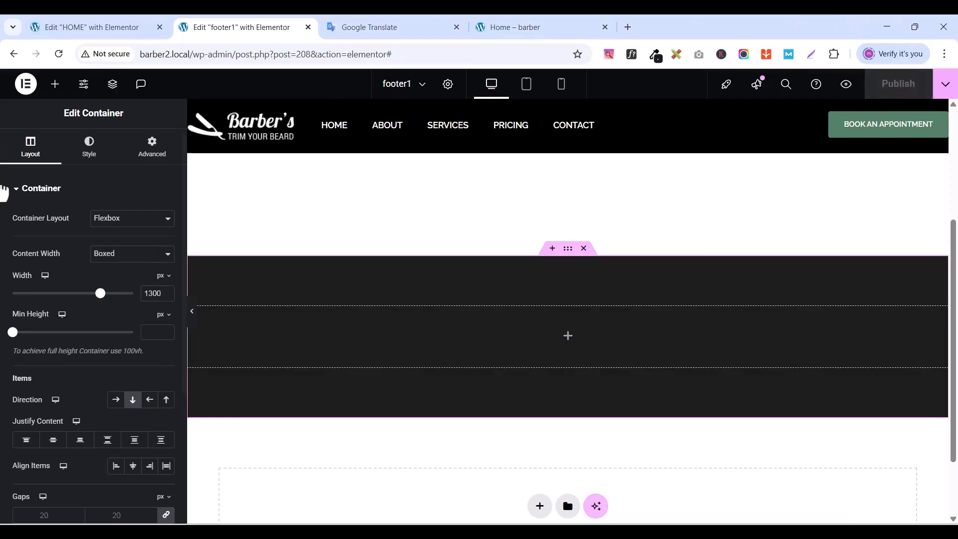
- Find the Grid element and add it inside the dark footer container
click(55, 84)
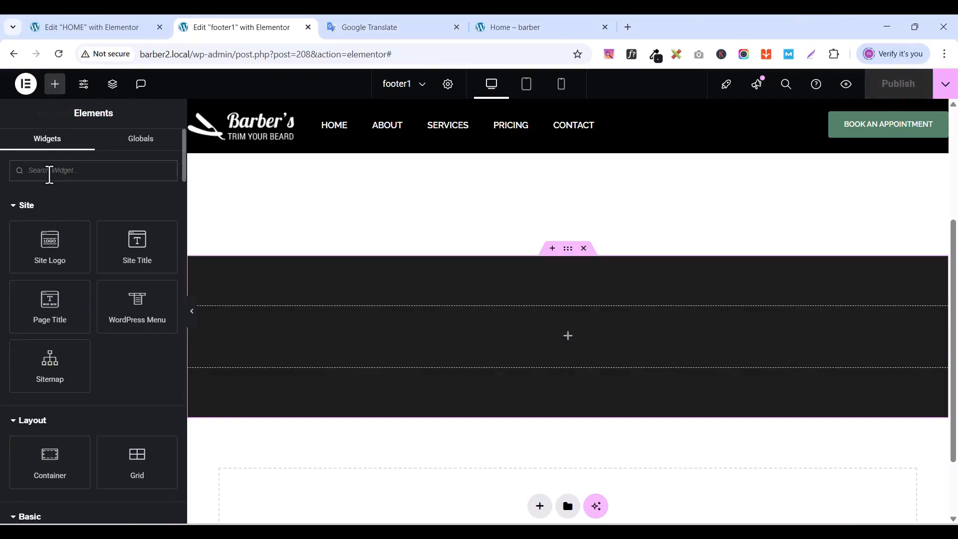
text(grid)
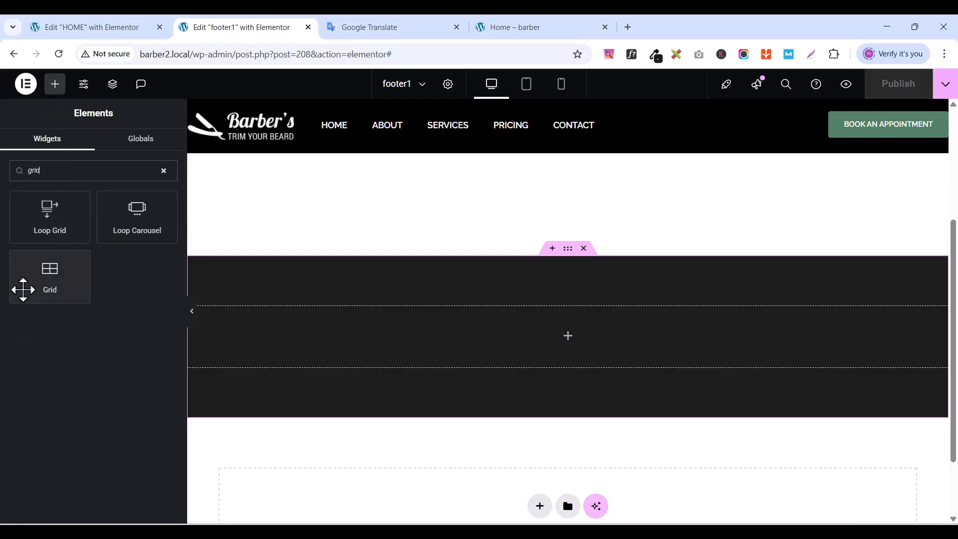
drag(22, 284, 573, 321)
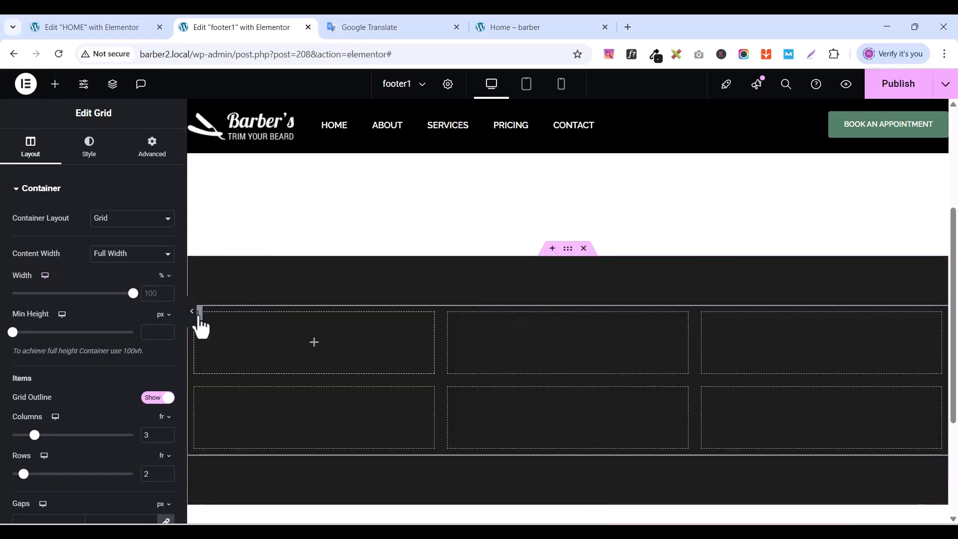
- Set the footer grid's layout to 4 columns and 1 row
click(155, 156)
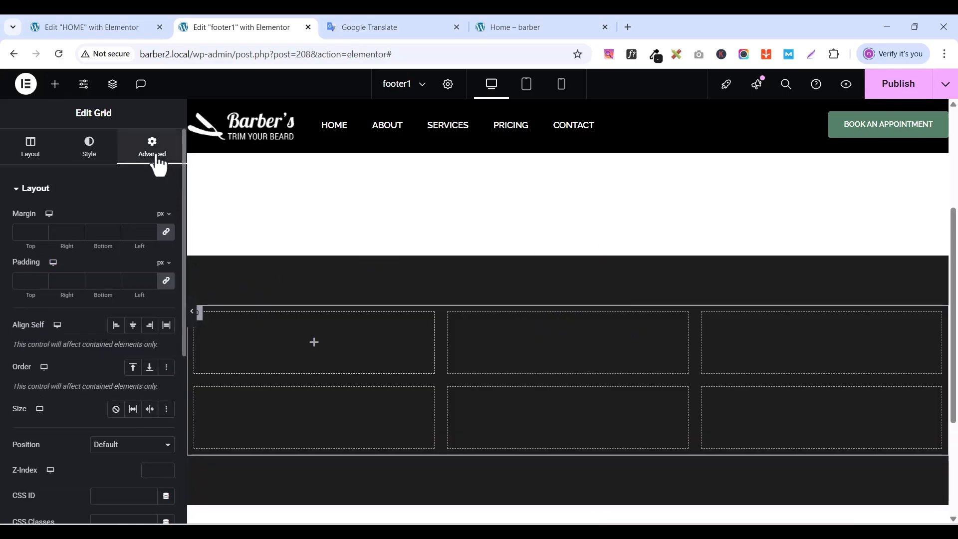
click(25, 152)
scroll(62, 389, down, 3)
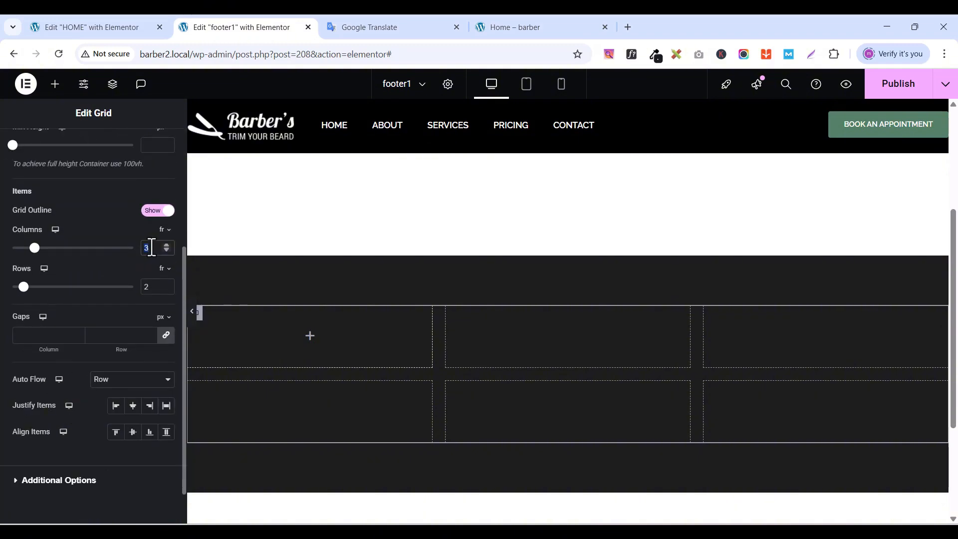
text(4)
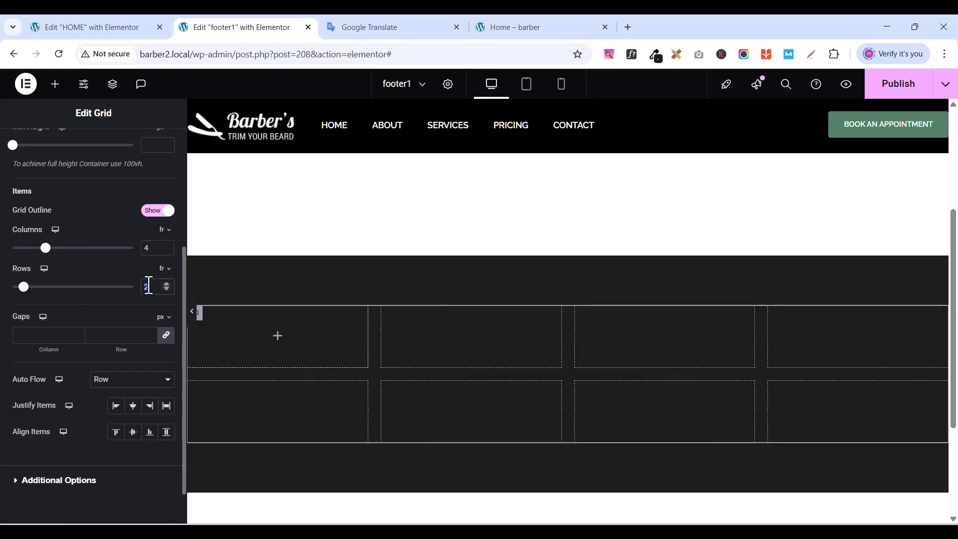
text(1)
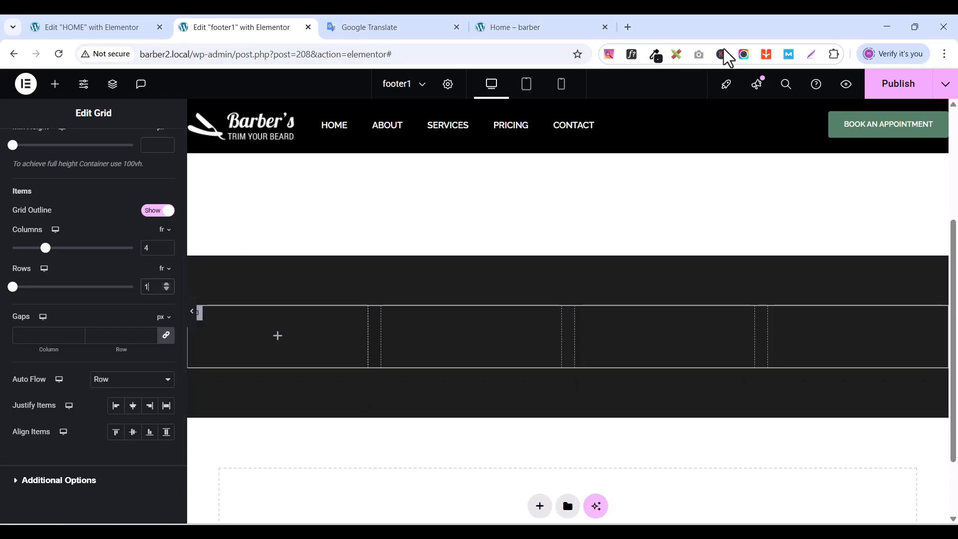
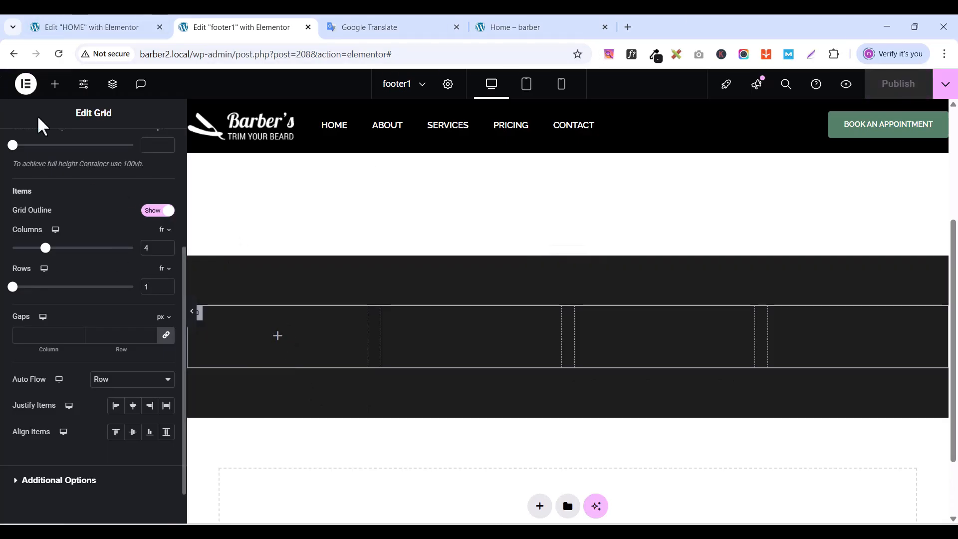
- Add a container to the grid's first cell and set its padding to 0 px on all sides
click(55, 85)
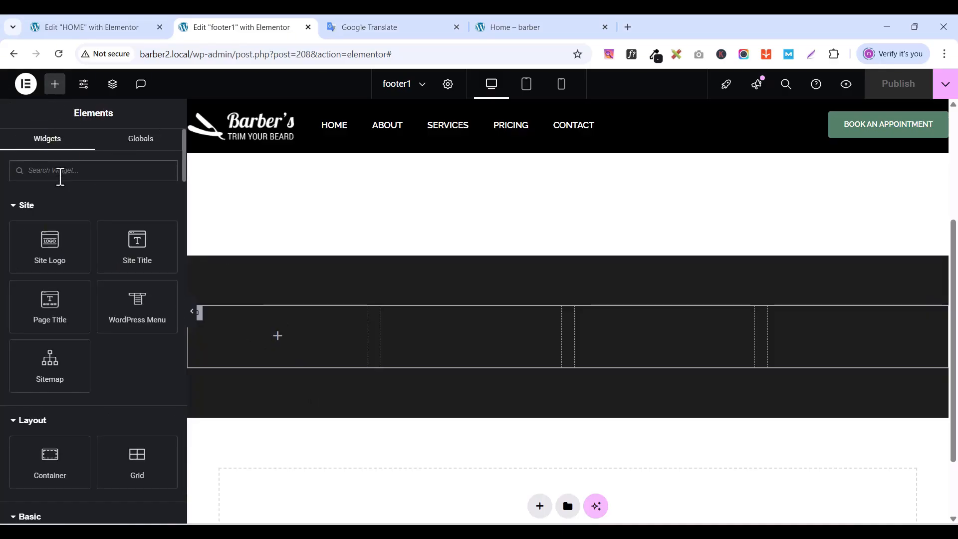
text(con)
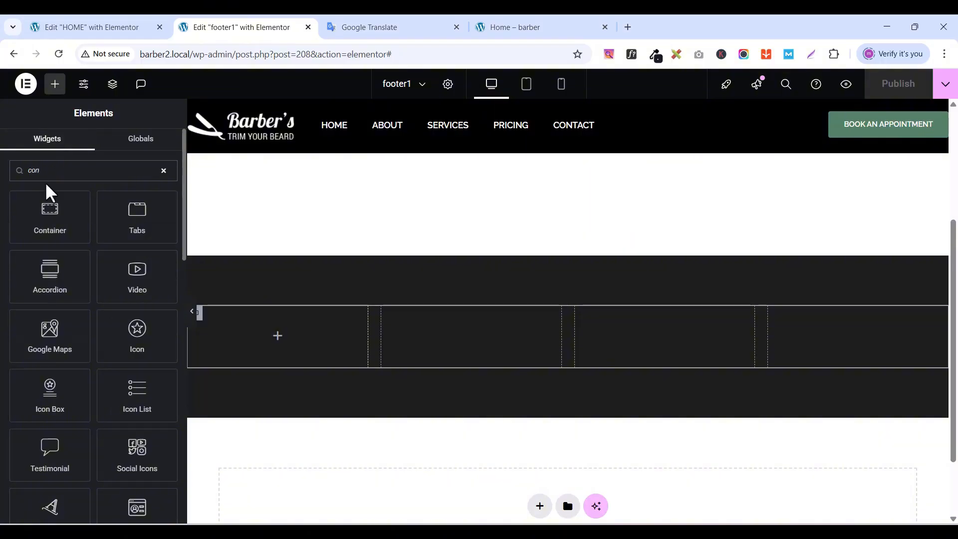
drag(49, 210, 274, 331)
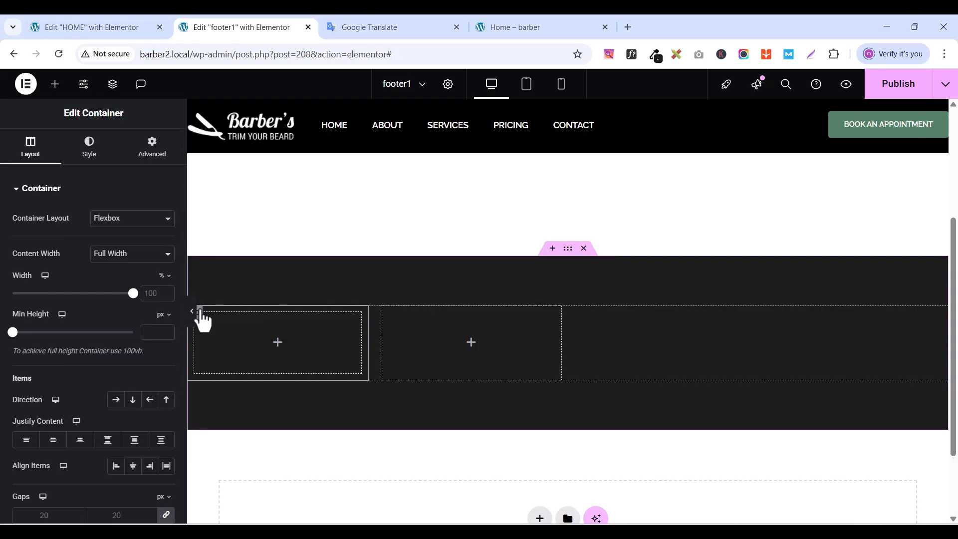
click(150, 146)
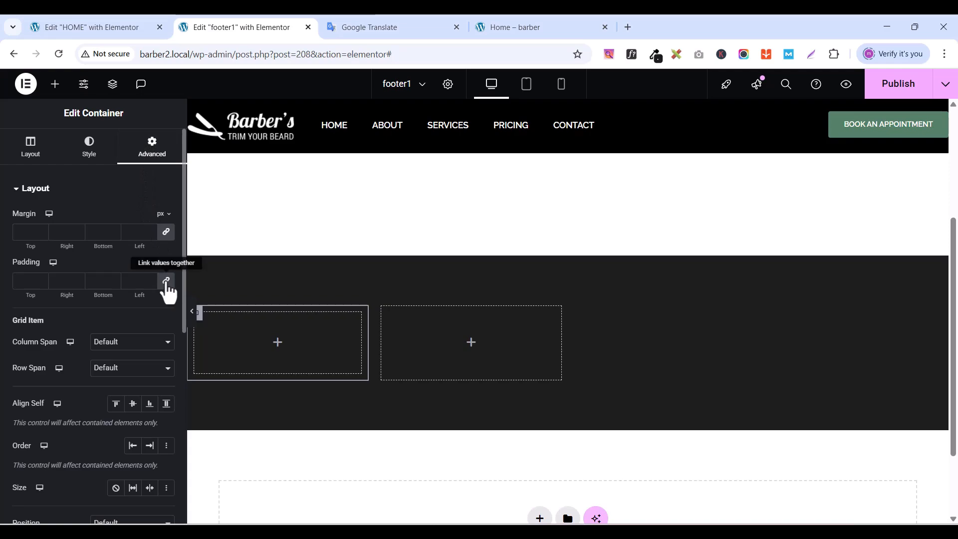
click(167, 280)
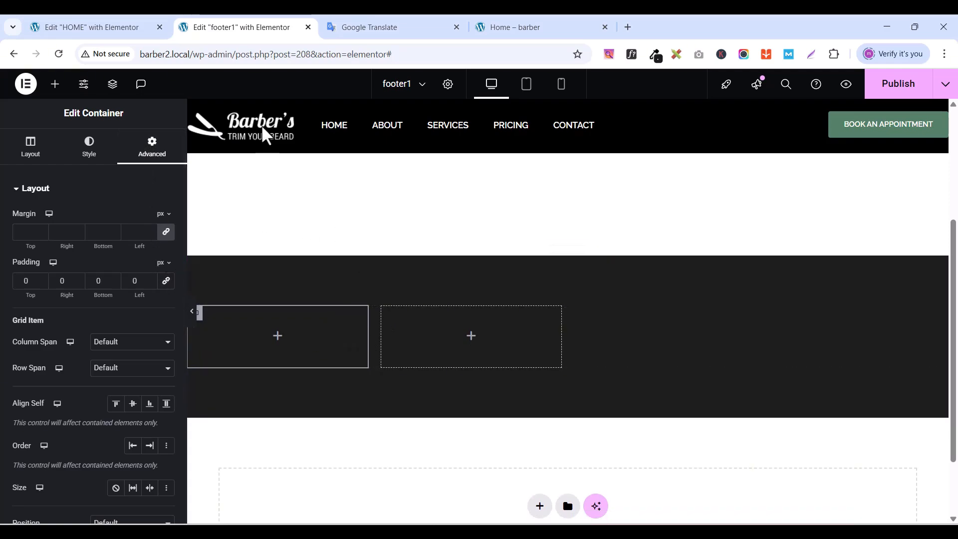
- Find the Heading widget and add it to the container in the grid's first cell
click(56, 85)
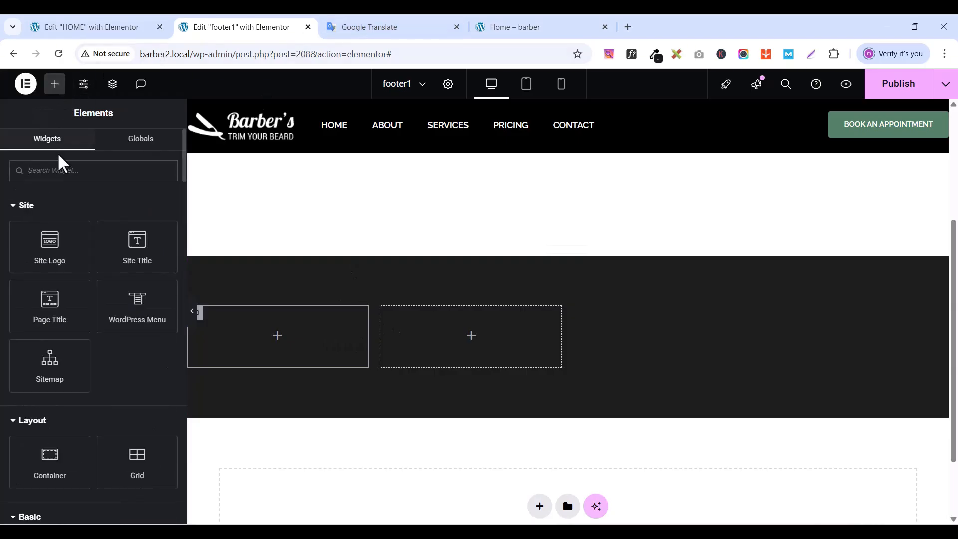
text(head)
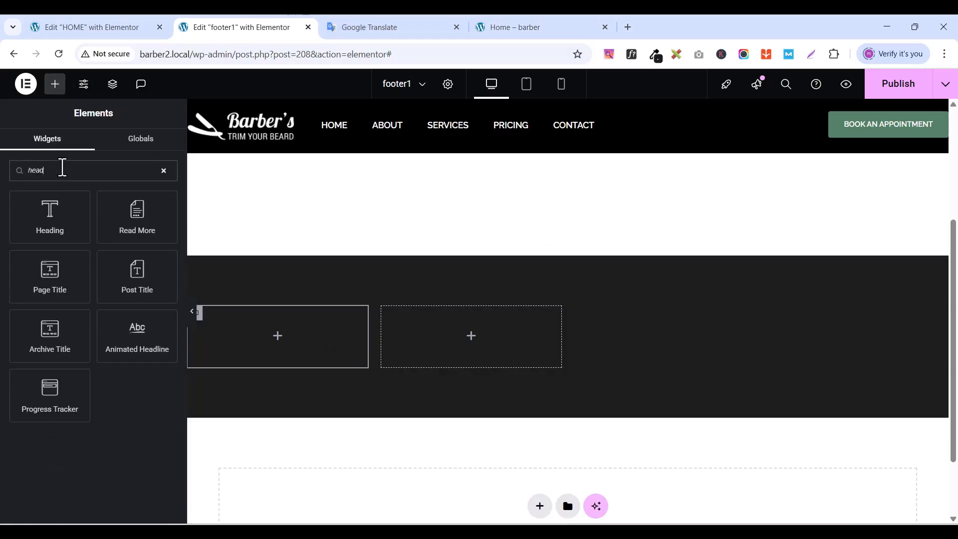
drag(40, 209, 281, 336)
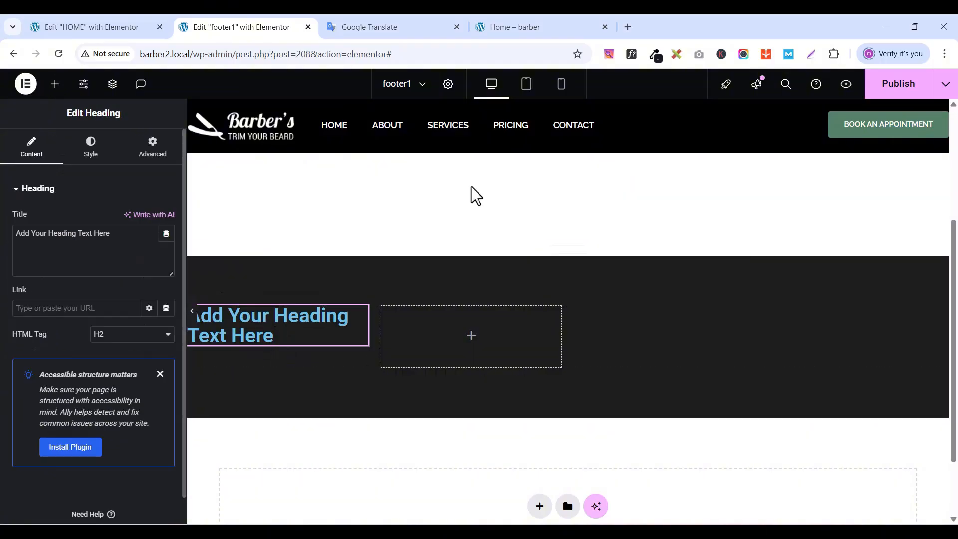
- Copy the LEARN NOW heading from the reference site's footer and use it as the new heading's title in footer1
click(542, 30)
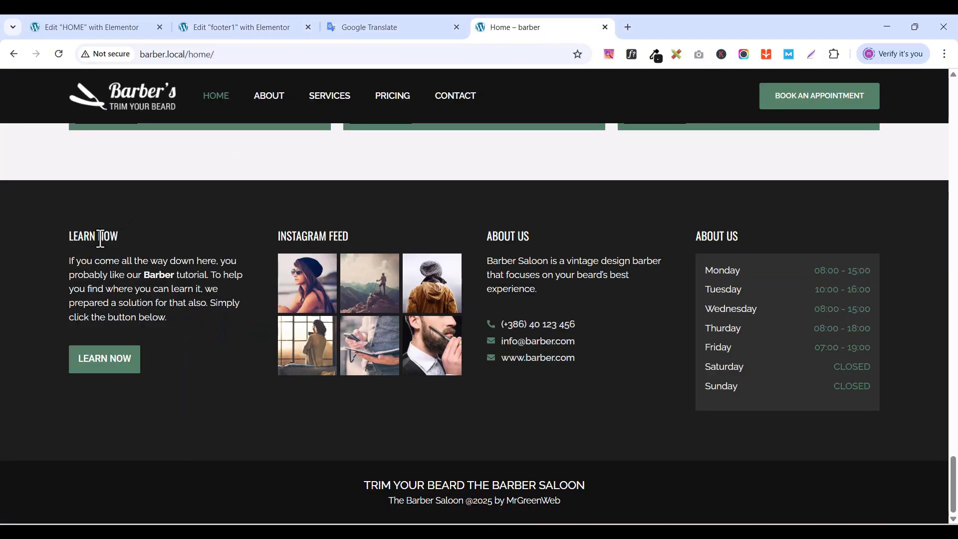
triple_click(100, 236)
right_click(100, 236)
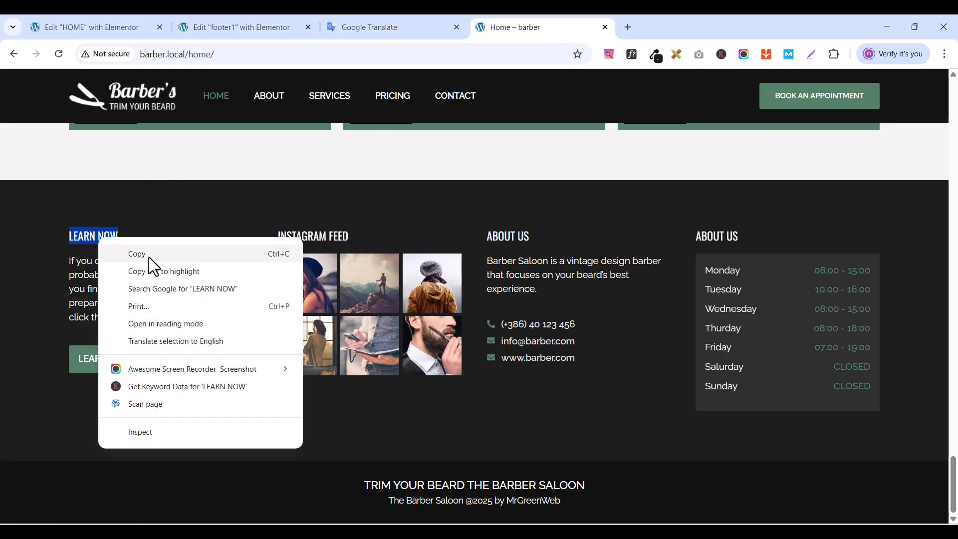
click(149, 256)
click(94, 29)
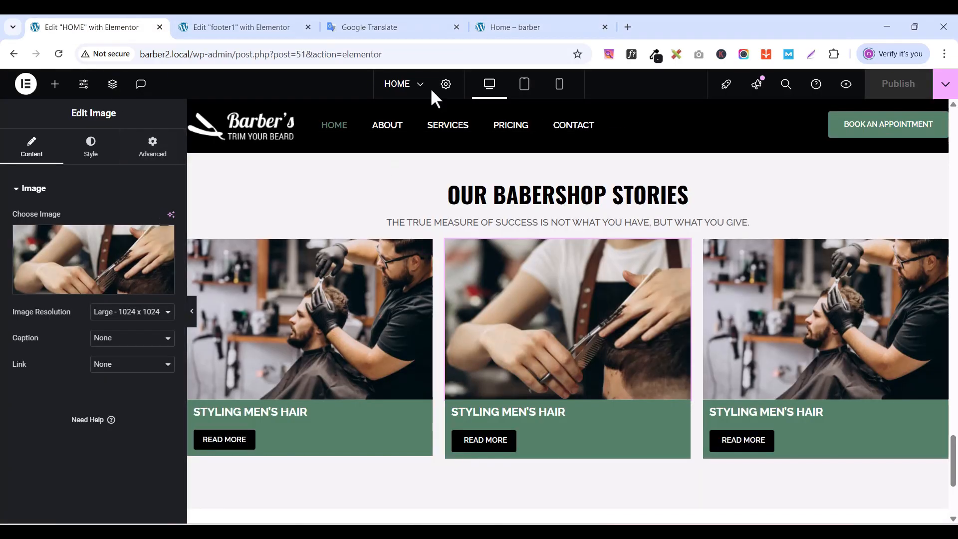
click(210, 27)
triple_click(80, 248)
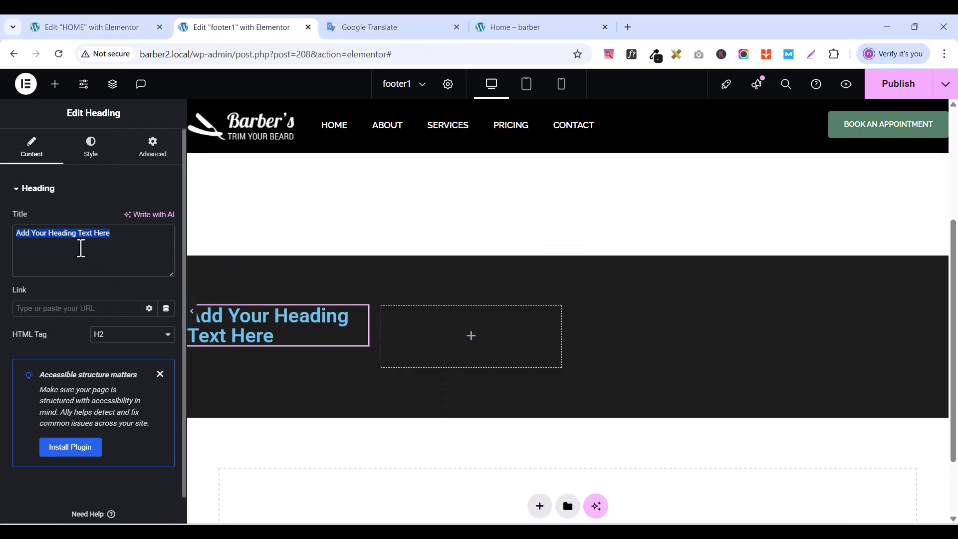
key(ctrl+v)
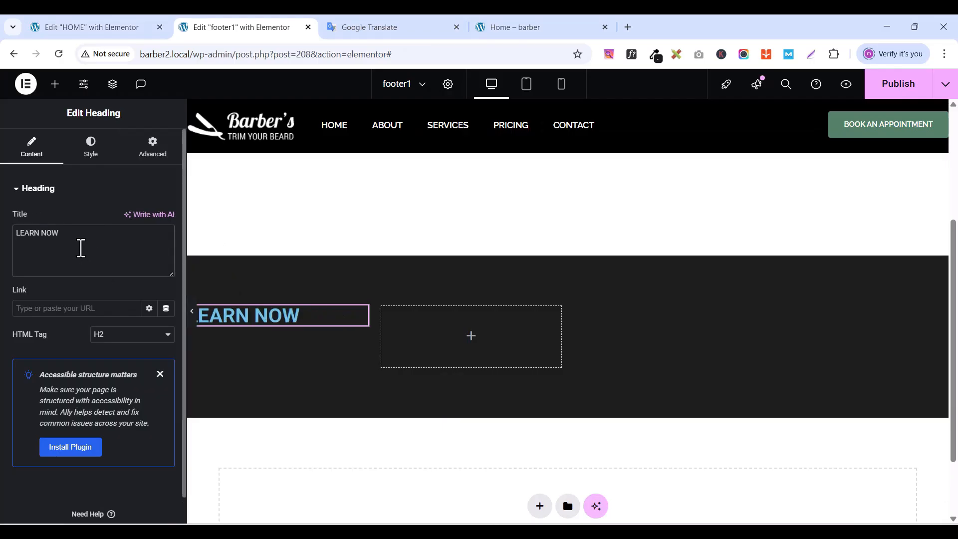
- Set the LEARN NOW heading's typography to Oswald, size 18 px, weight 400 (Normal)
click(101, 161)
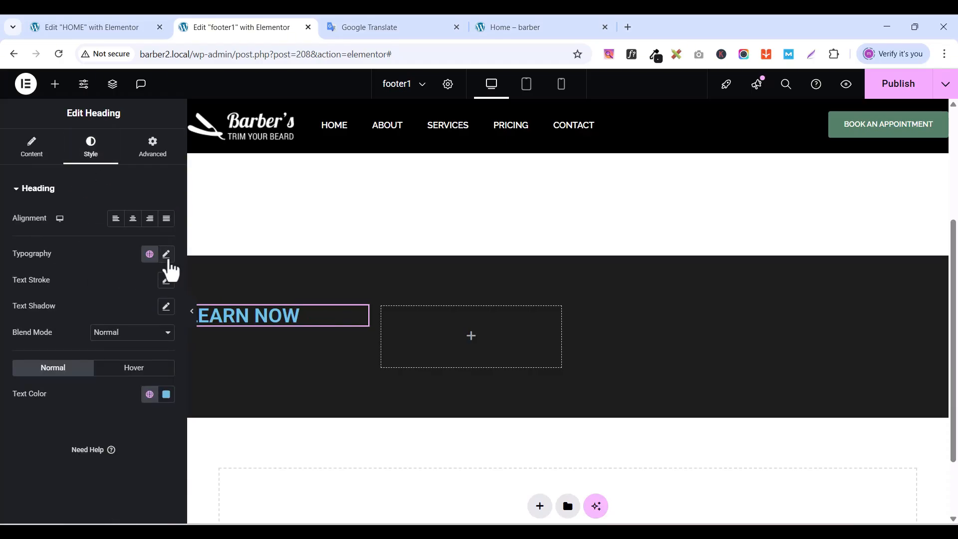
click(167, 255)
click(128, 313)
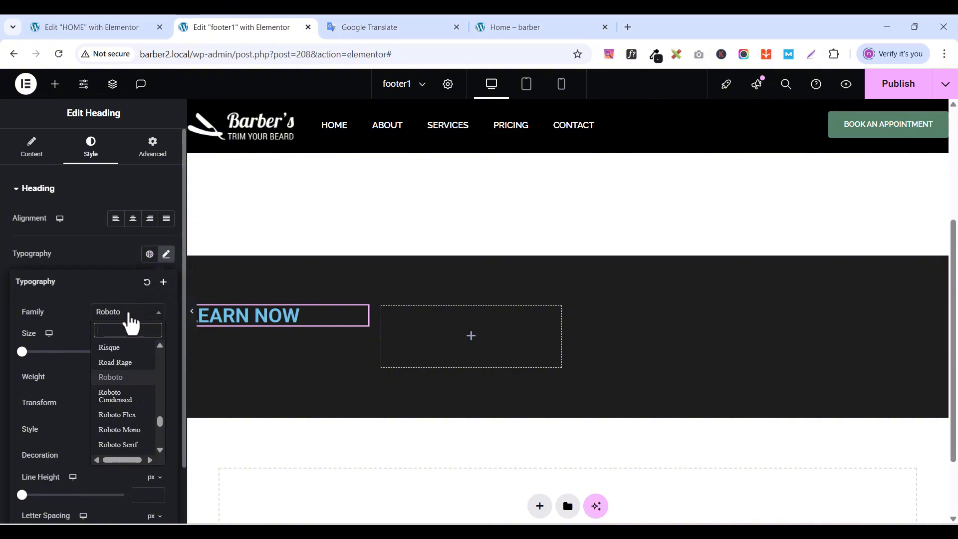
text(osw)
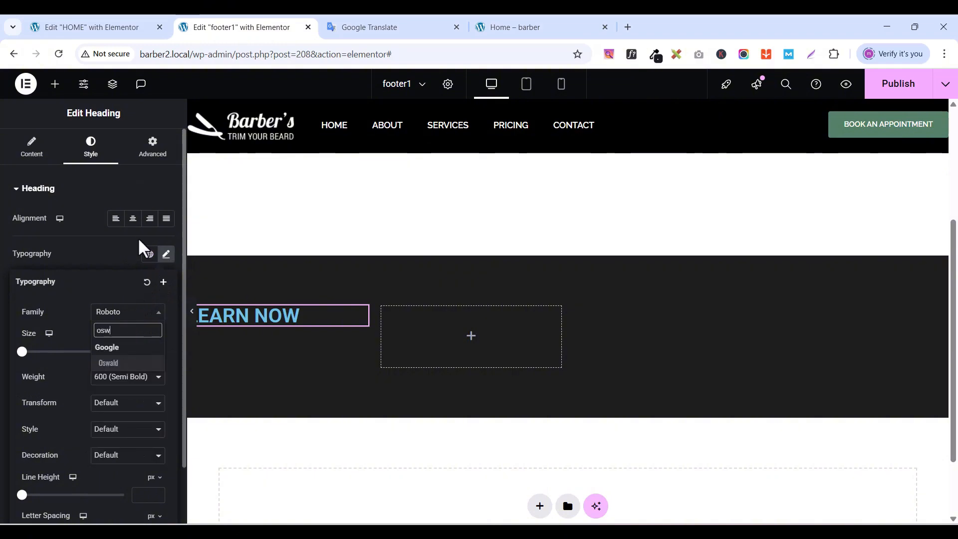
click(110, 366)
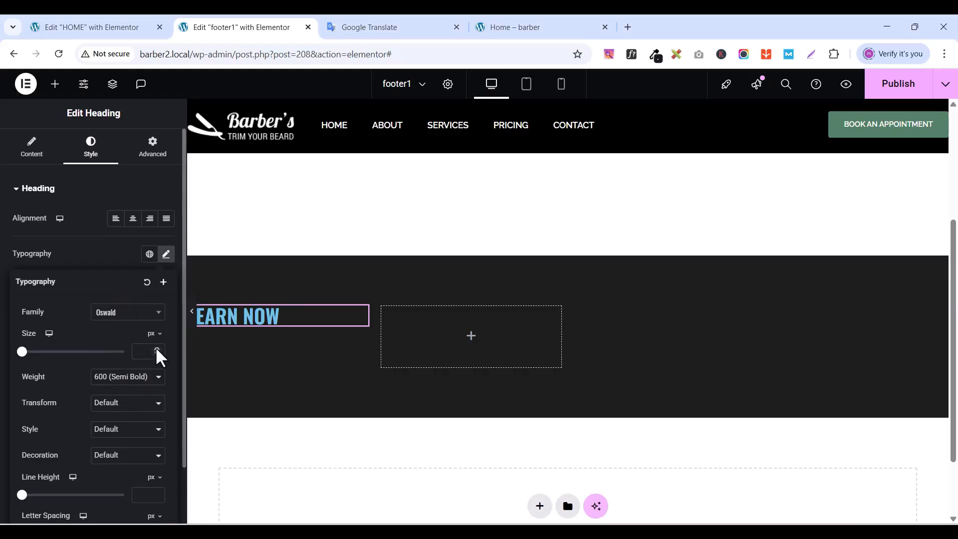
text(3)
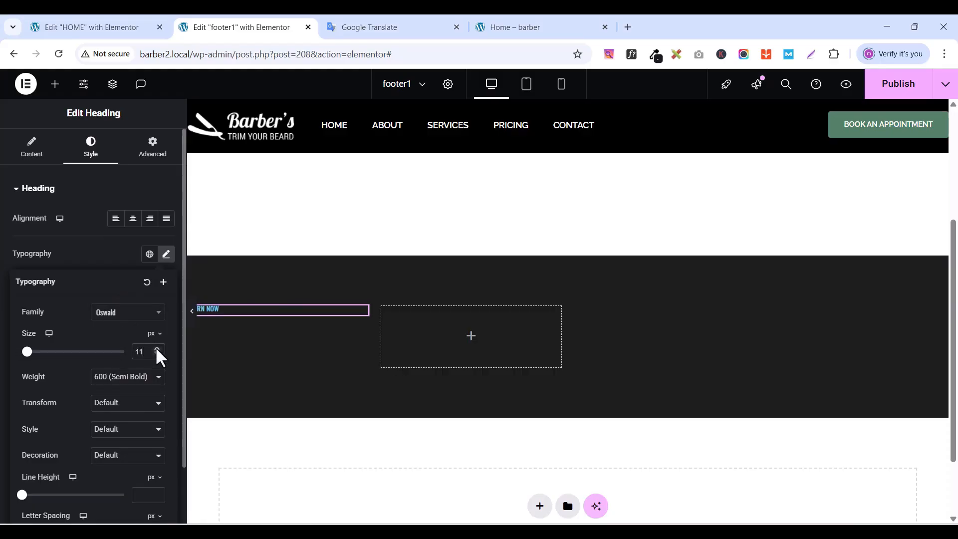
click(157, 349)
click(157, 350)
click(157, 348)
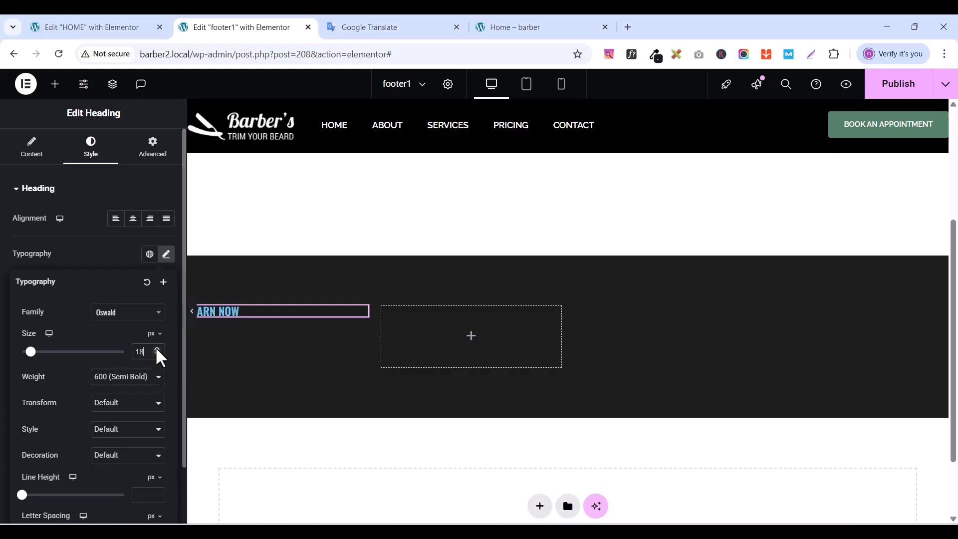
click(112, 379)
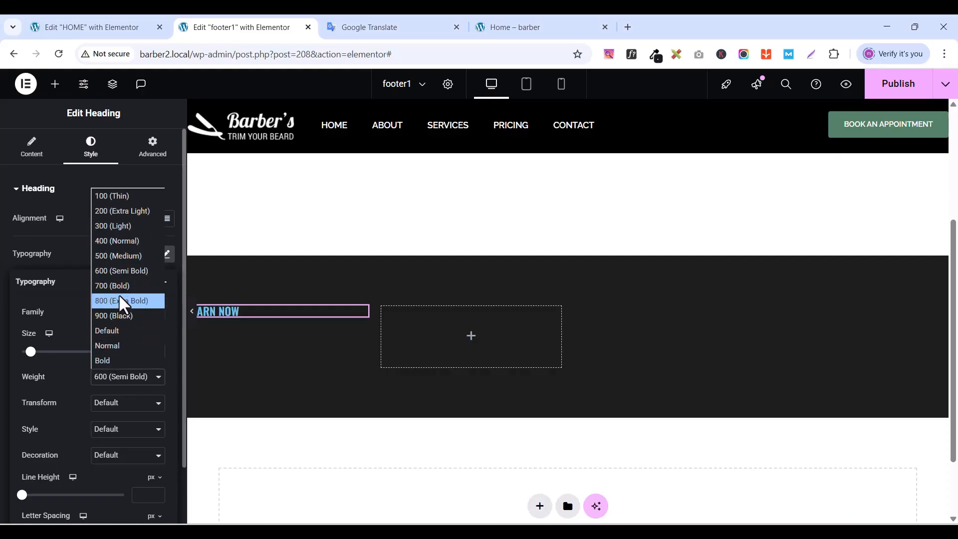
click(120, 241)
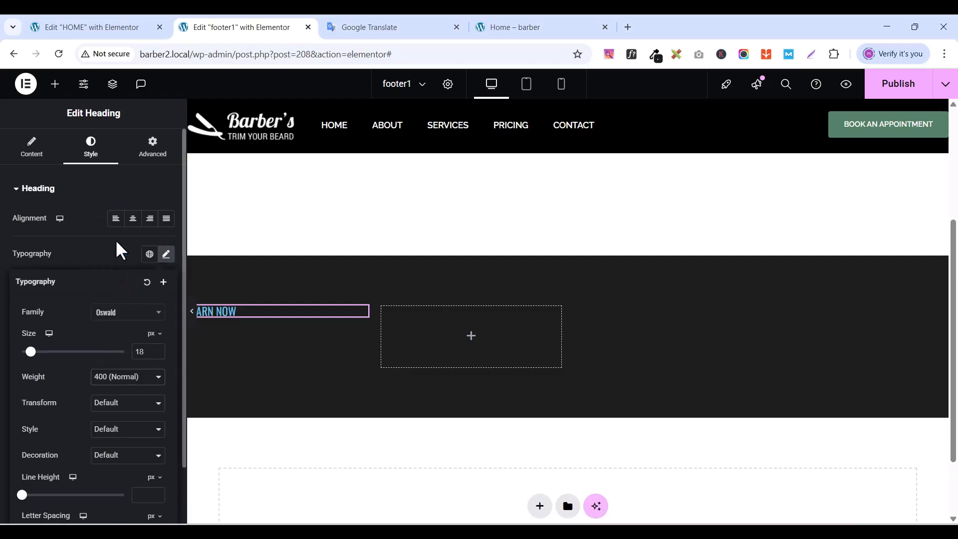
click(94, 258)
- Set the LEARN NOW heading's text color to white (#FFFFFF)
click(166, 394)
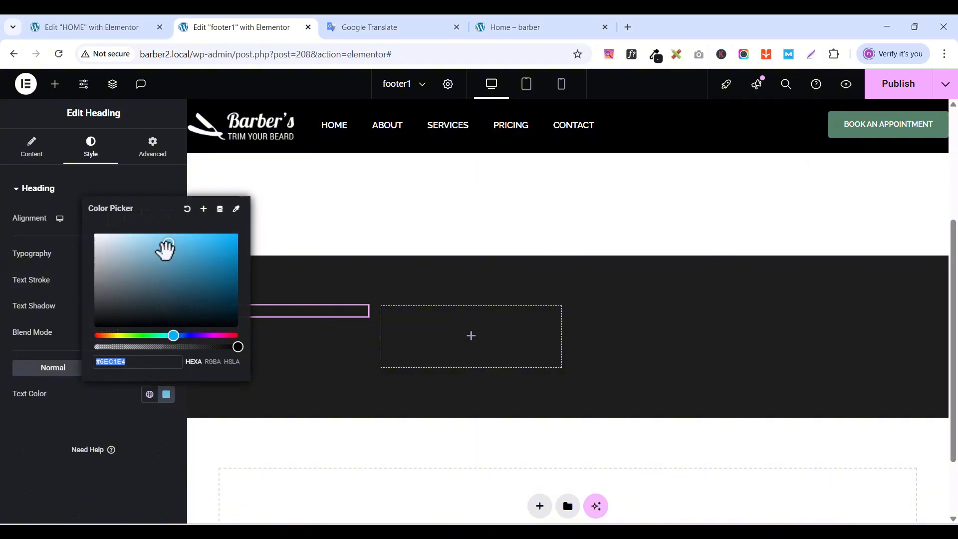
drag(169, 241, 18, 208)
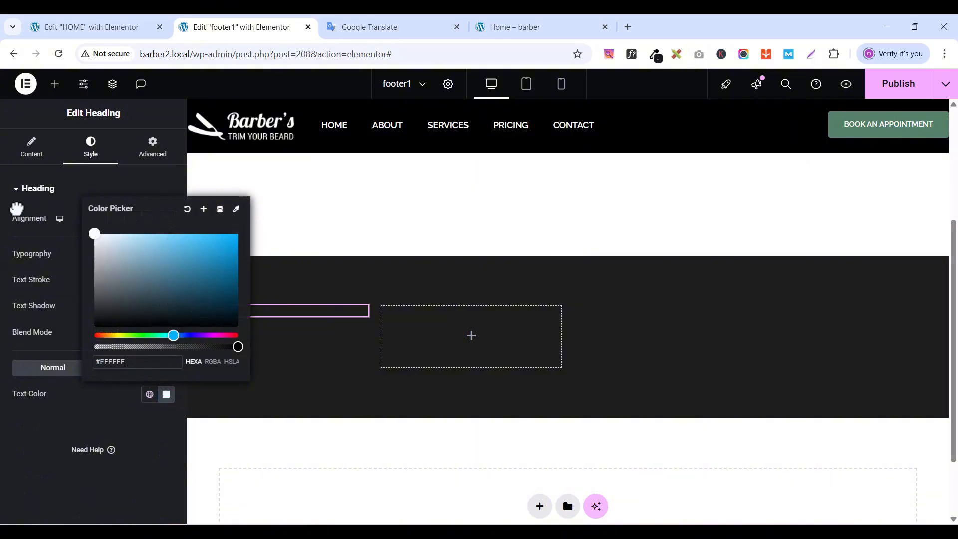
click(146, 449)
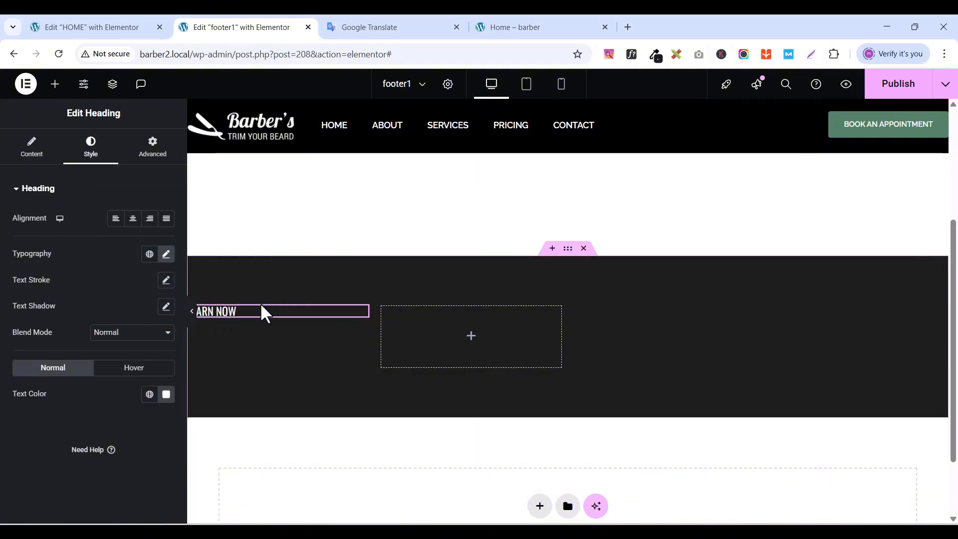
- Find the Text Editor widget and add it below the LEARN NOW heading in the grid's first cell
click(56, 86)
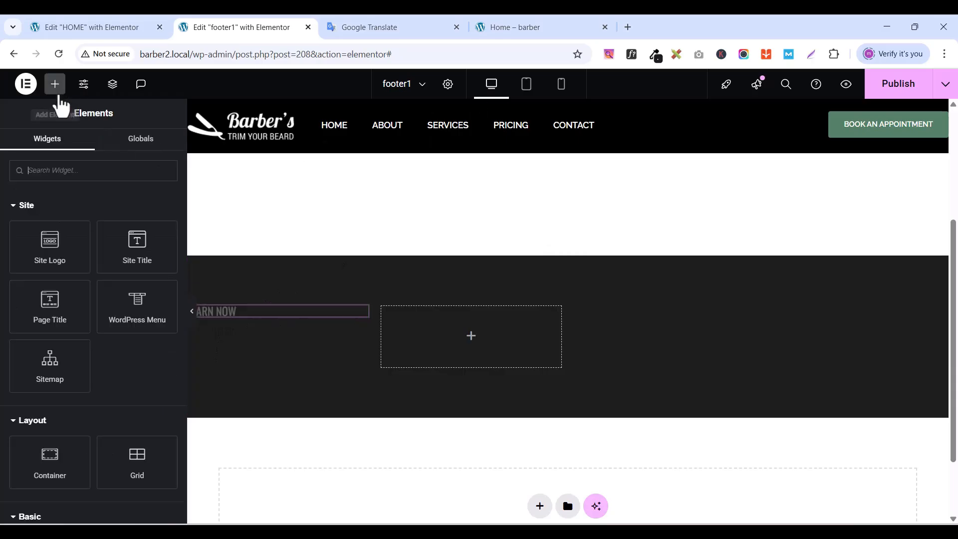
text(text)
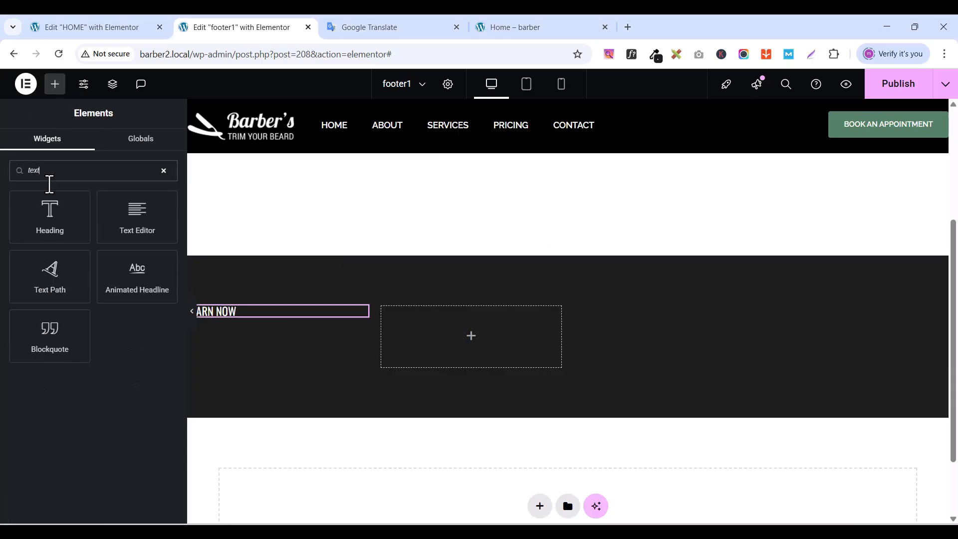
drag(135, 214, 244, 327)
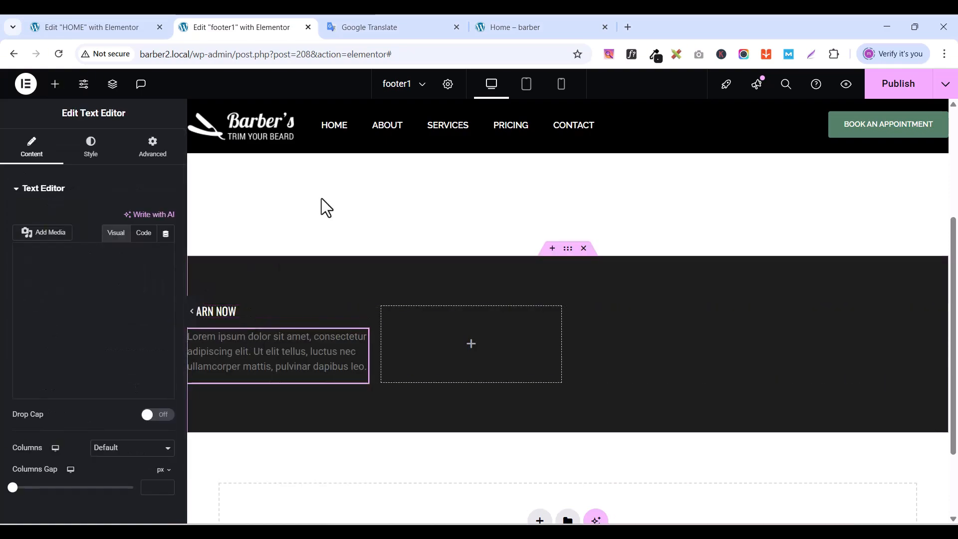
- Copy the LEARN NOW paragraph from the Home – barber page's footer and replace the footer1 text block's placeholder text with it
click(545, 26)
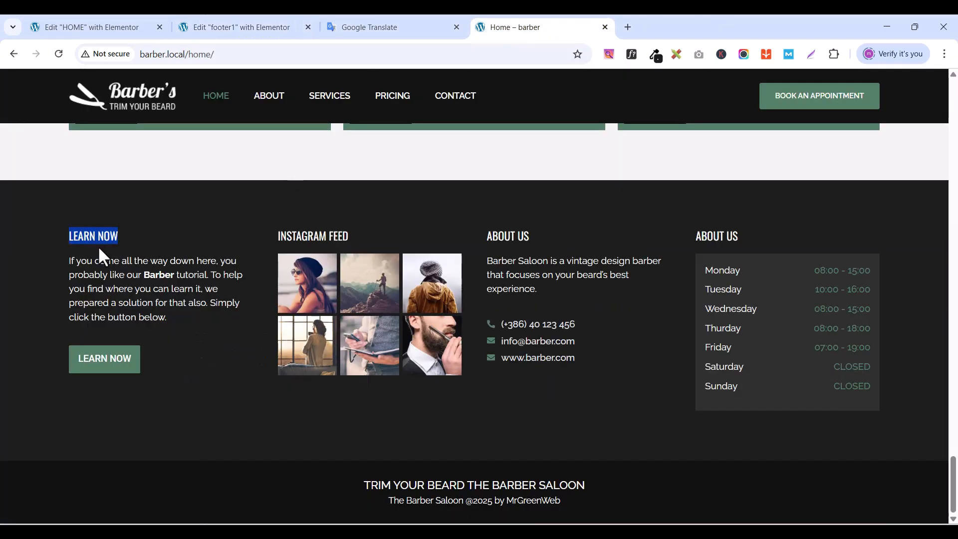
click(172, 327)
drag(170, 319, 82, 266)
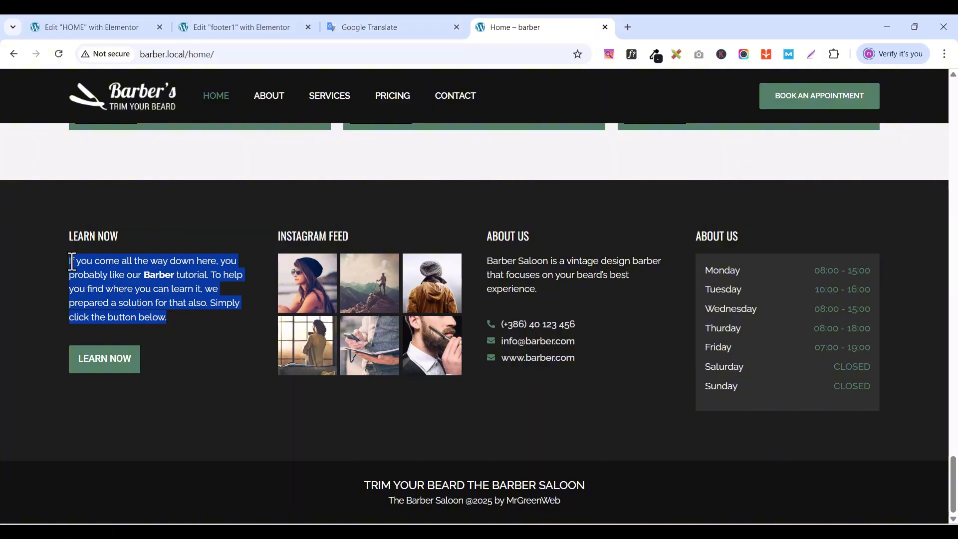
right_click(99, 267)
click(132, 283)
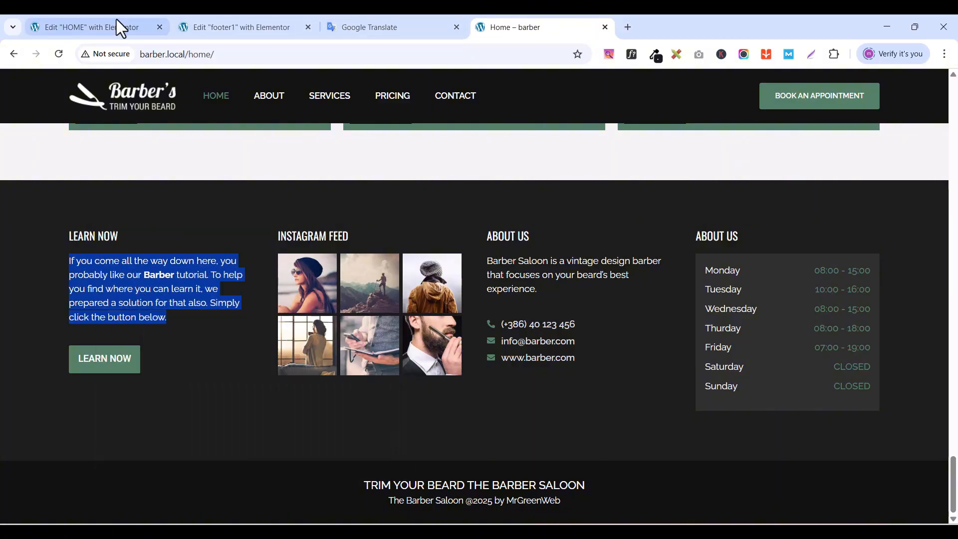
click(105, 29)
click(209, 27)
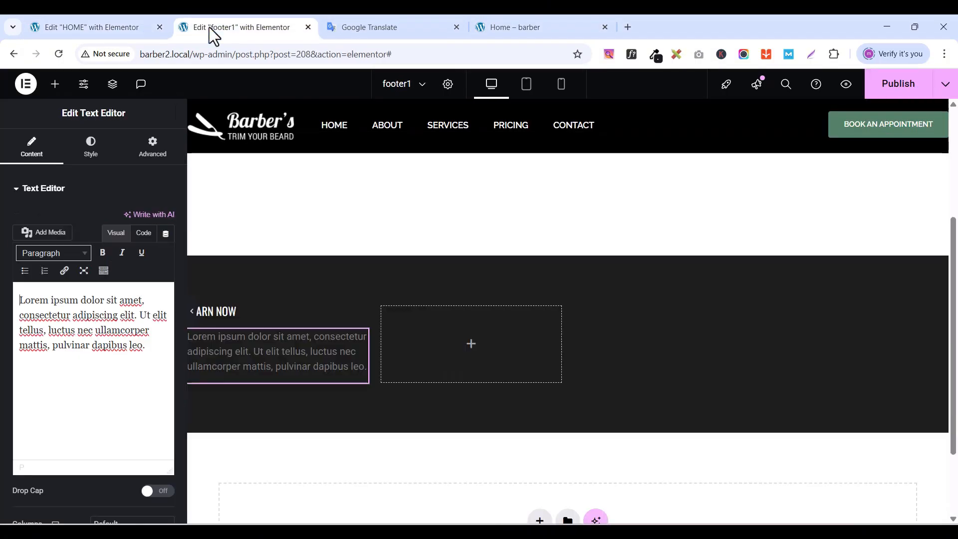
triple_click(122, 327)
key(ctrl+v)
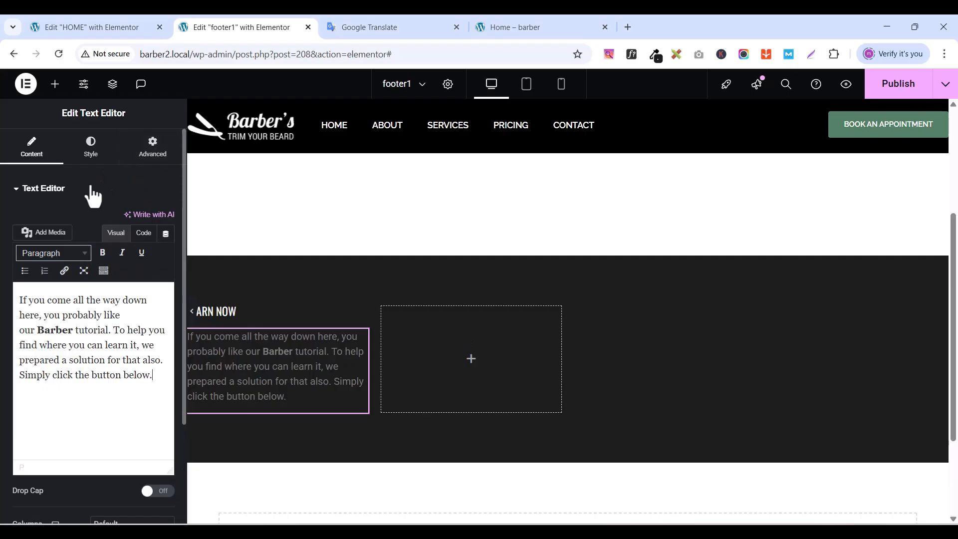
- Set the footer paragraph's font family to Raleway
click(90, 156)
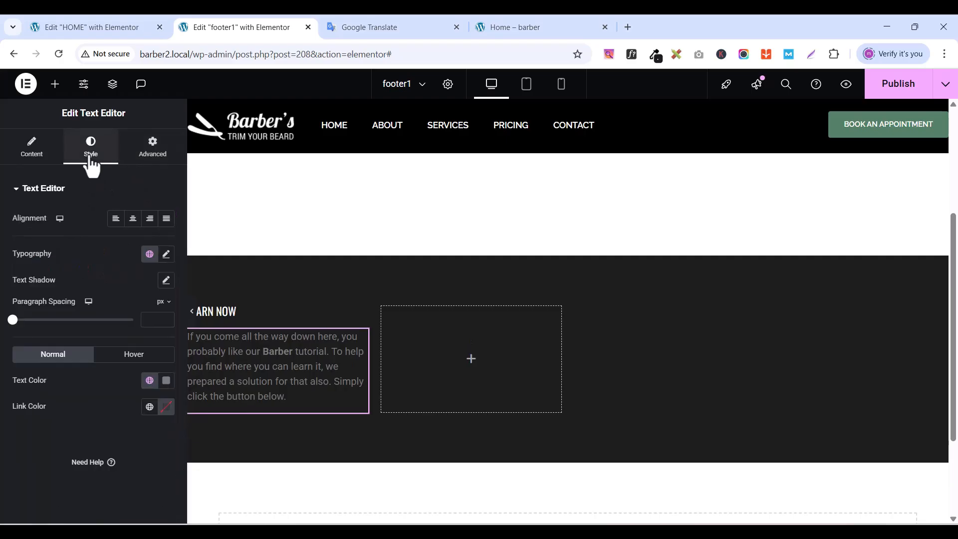
click(166, 256)
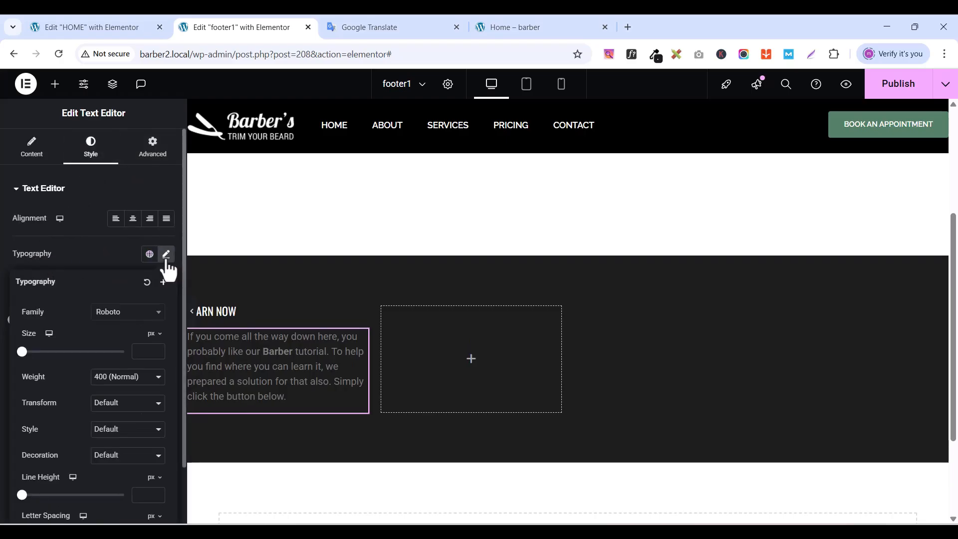
click(114, 315)
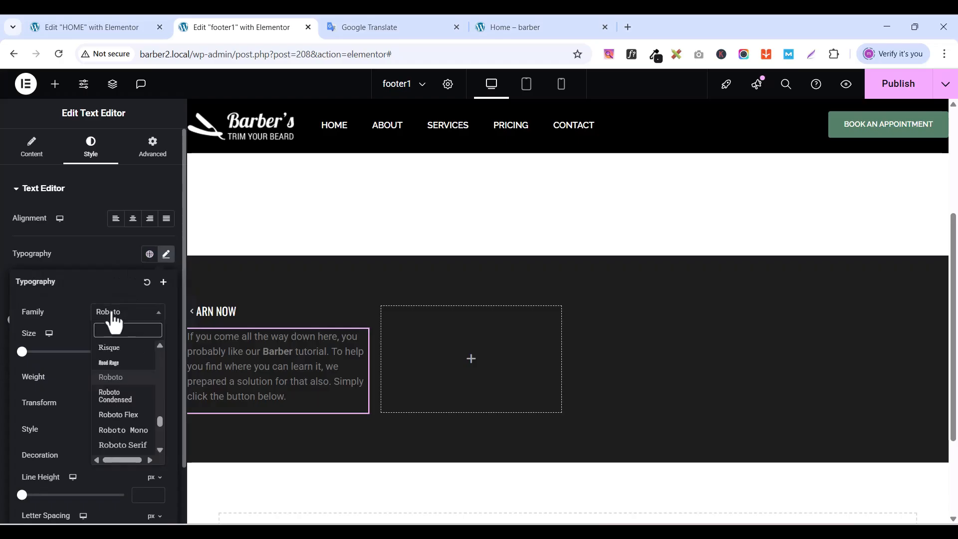
text(rale)
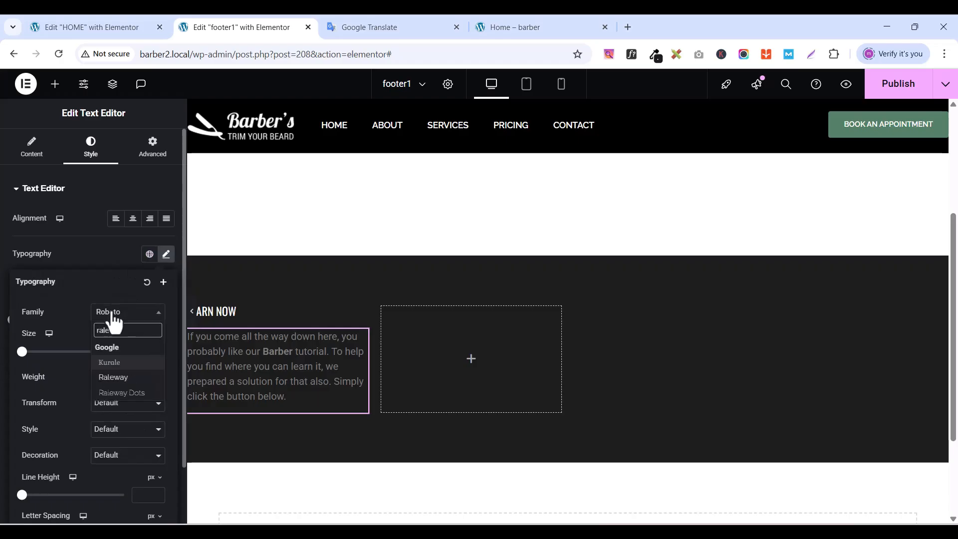
click(123, 378)
- Set the footer paragraph's font size to 15 px and its weight to 500 (Medium)
click(145, 348)
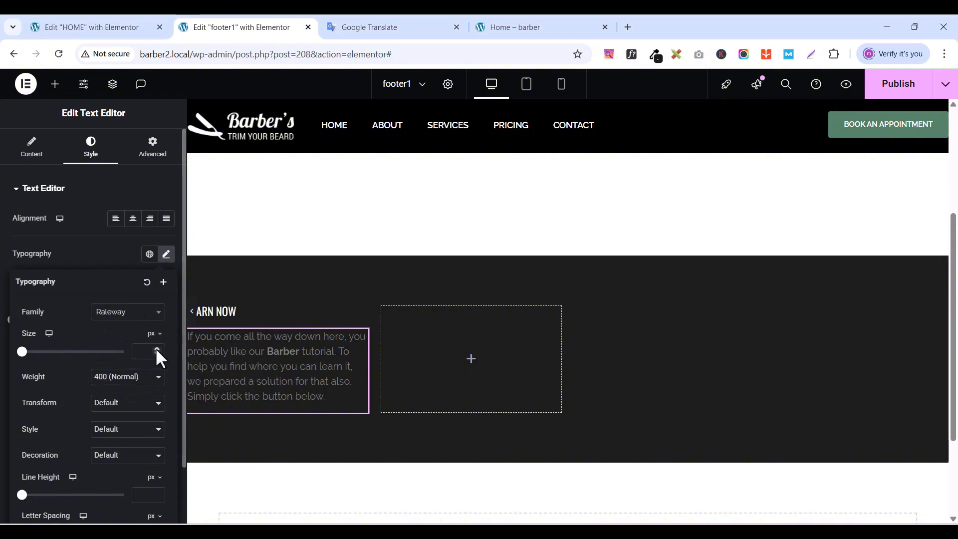
text(5)
click(156, 350)
click(156, 349)
click(156, 350)
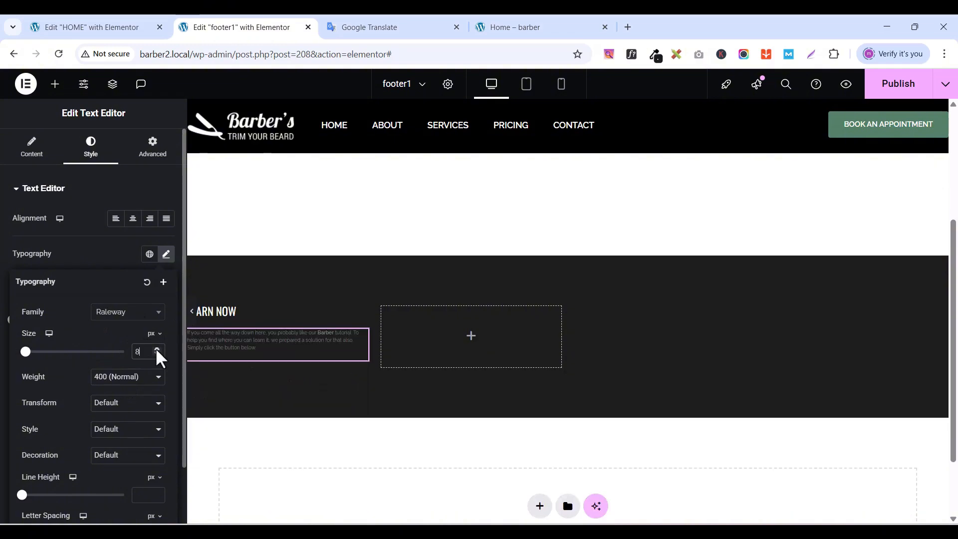
click(157, 350)
click(156, 349)
click(156, 349)
click(156, 349)
click(156, 350)
click(156, 350)
click(156, 349)
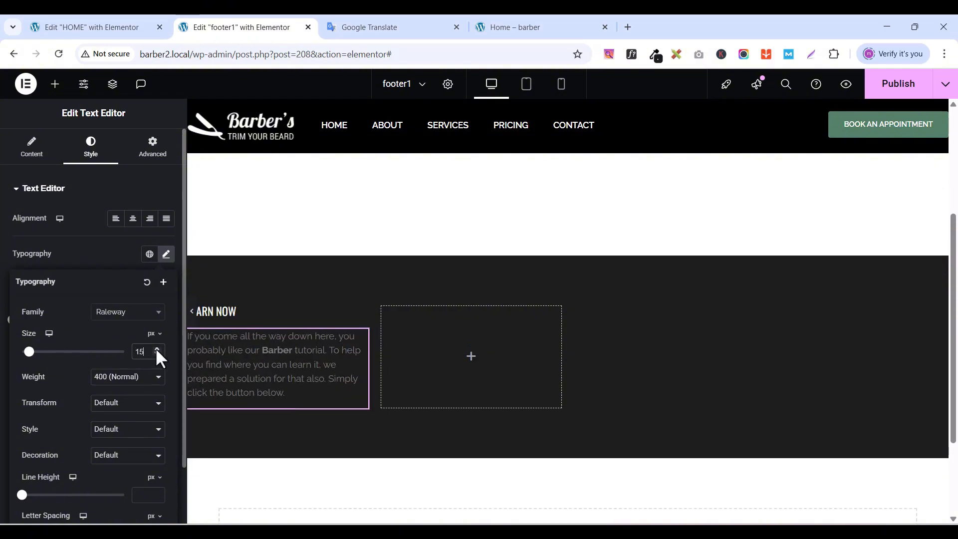
click(146, 384)
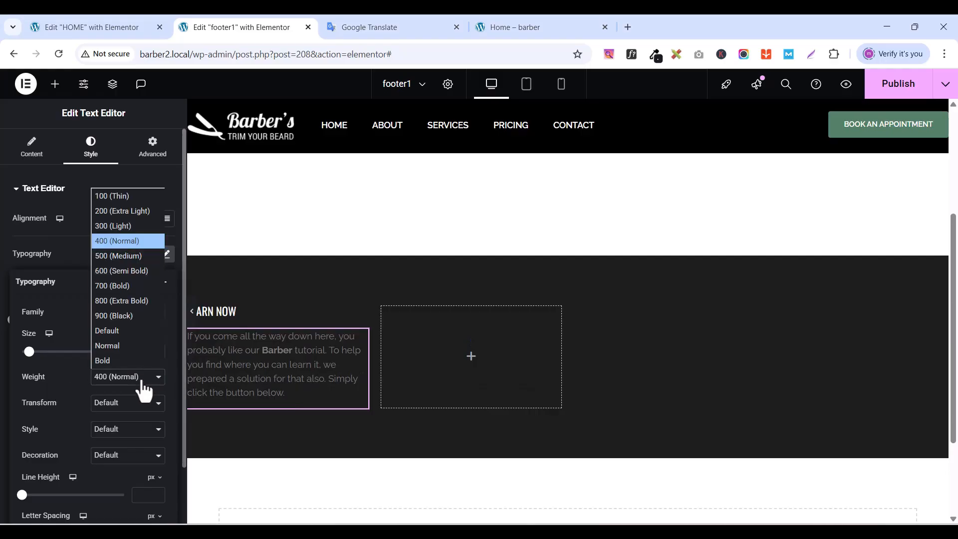
click(130, 256)
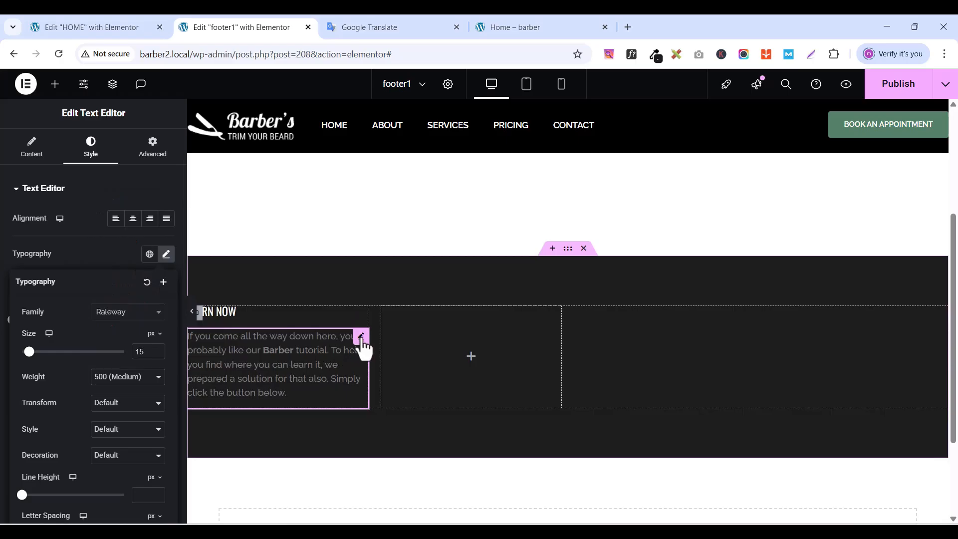
- Change the footer paragraph's text color to light grey #D1CFCF
click(363, 343)
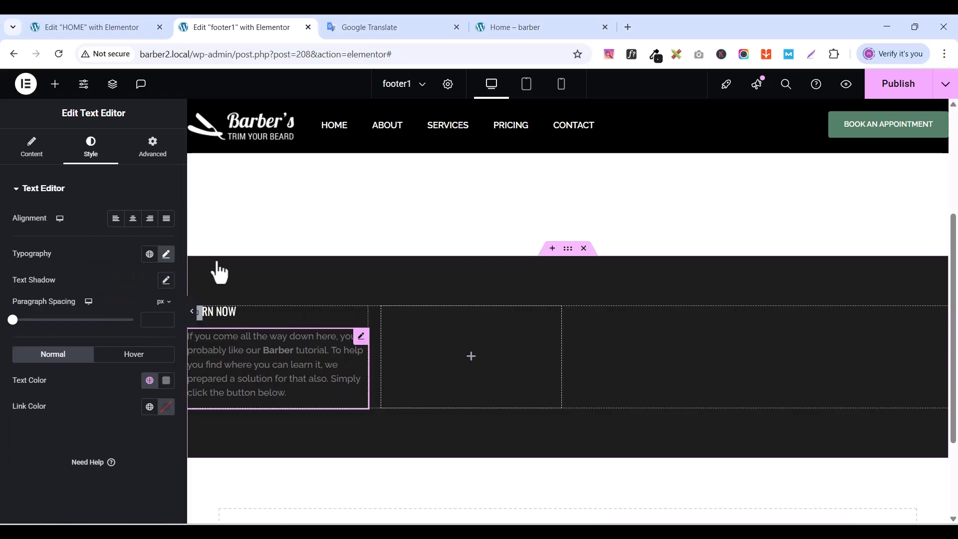
click(165, 382)
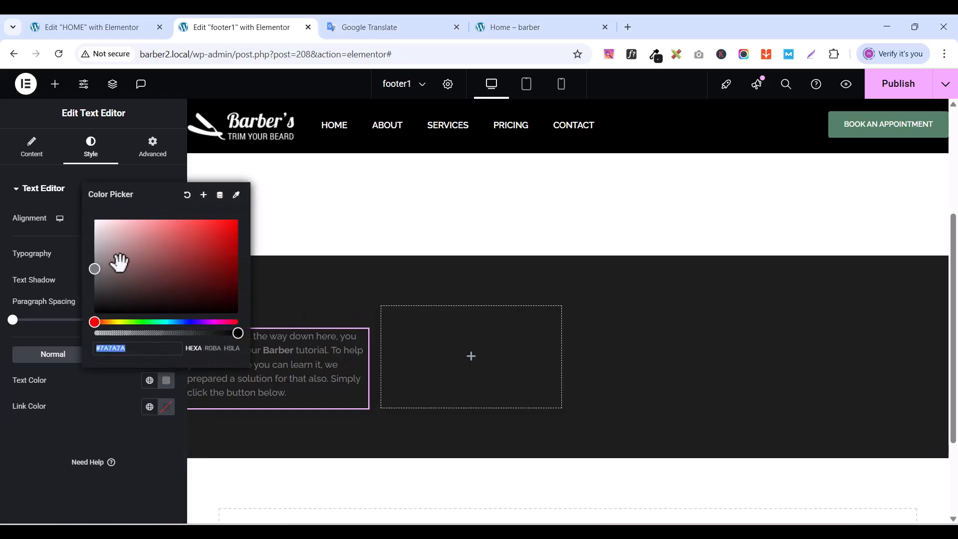
mouse_move(94, 265)
mouse_down()
mouse_move(95, 225)
mouse_move(96, 240)
mouse_up()
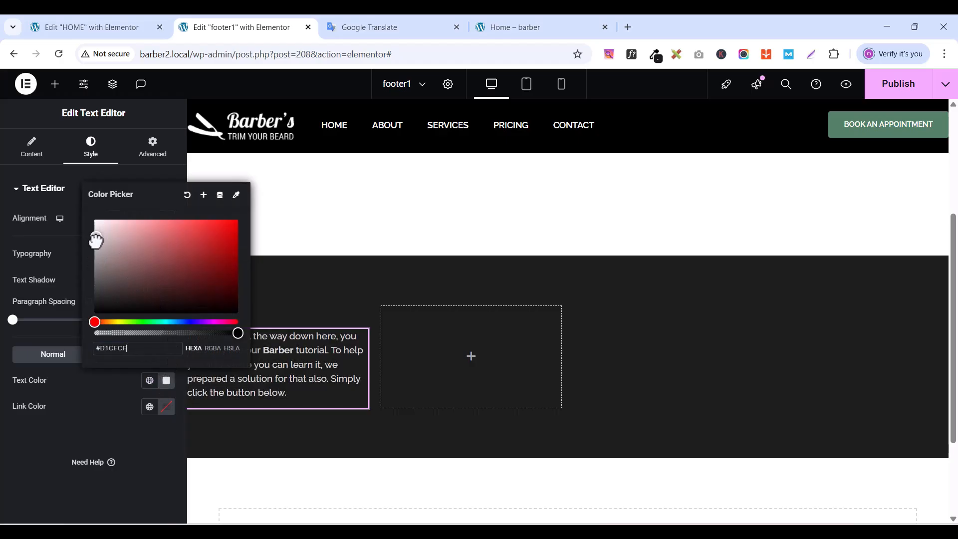
click(289, 272)
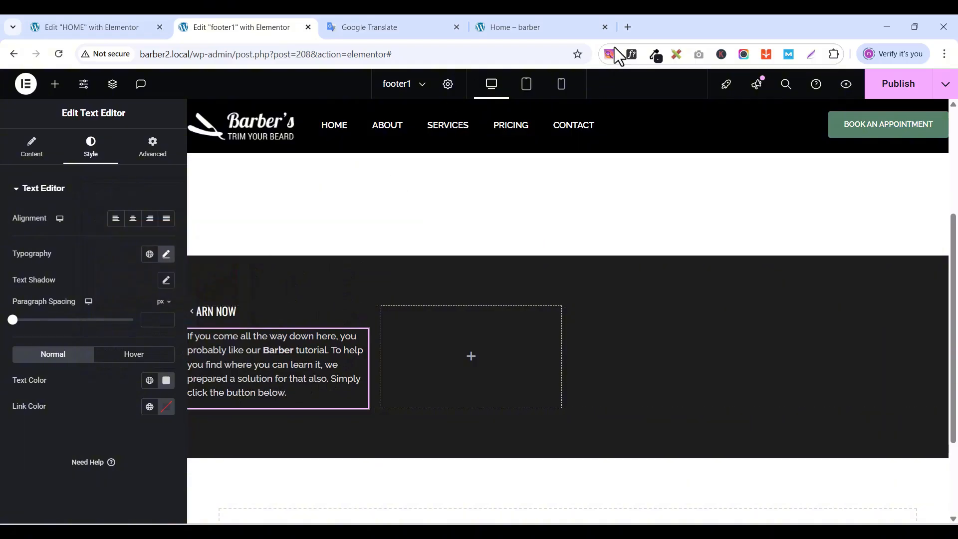
click(533, 28)
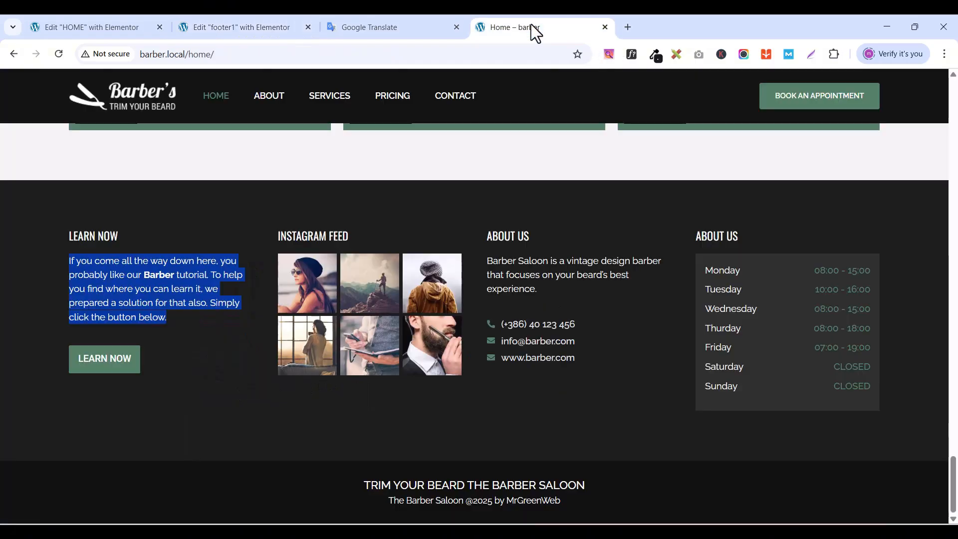
click(106, 28)
click(55, 84)
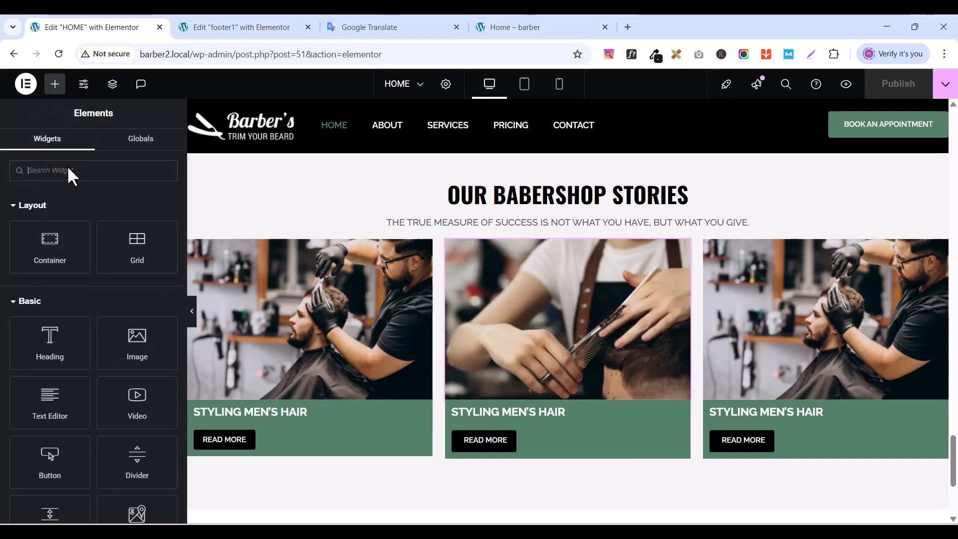
click(67, 171)
text(butt)
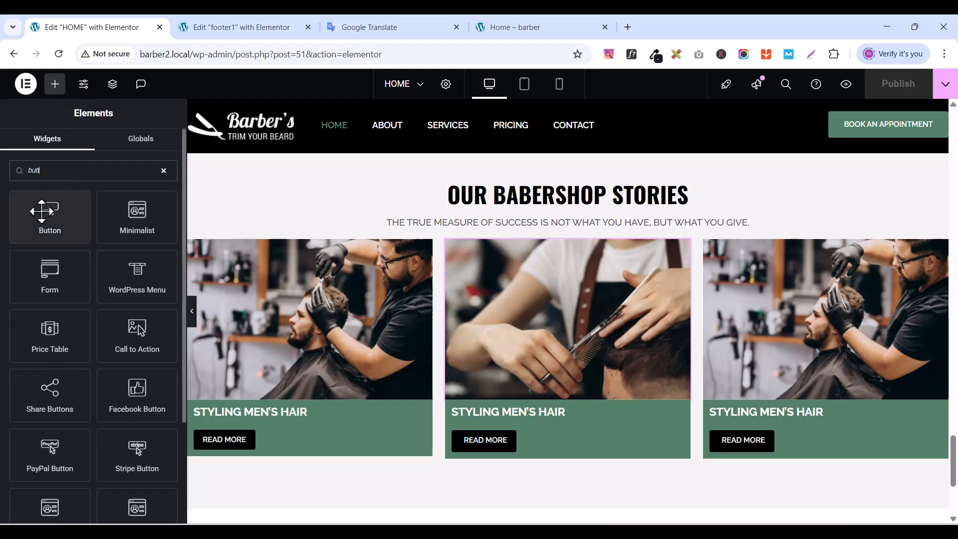
drag(50, 212, 30, 224)
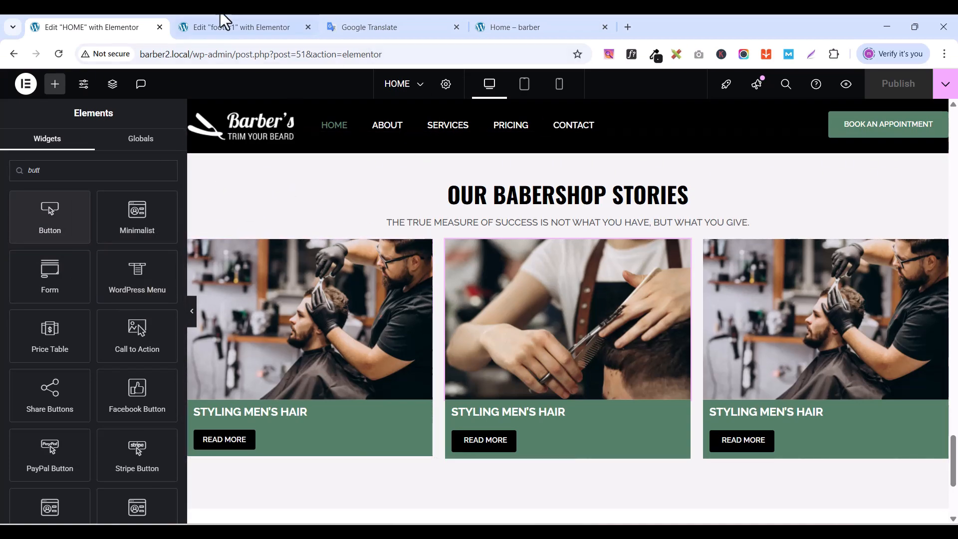
- Add a Button widget below the paragraph in the first column of the footer1 template
click(235, 25)
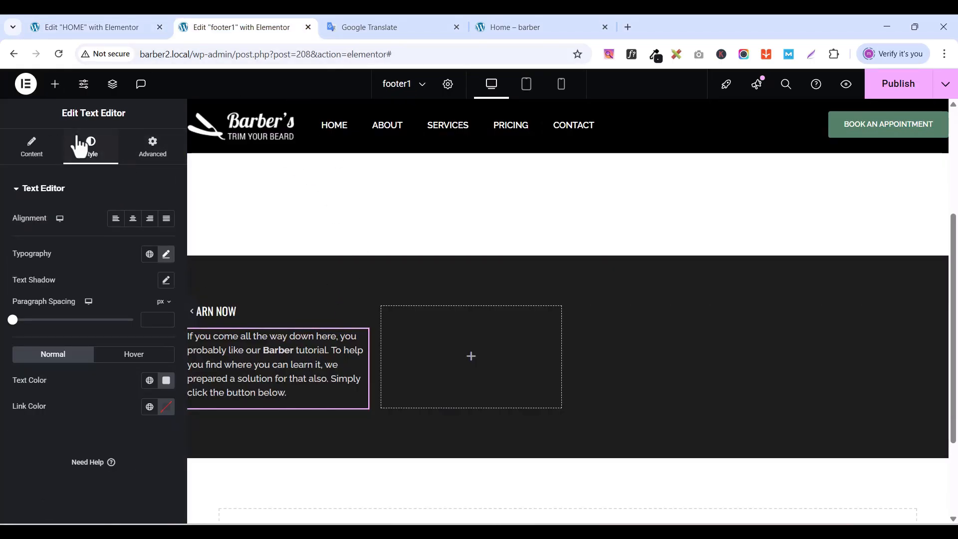
click(55, 84)
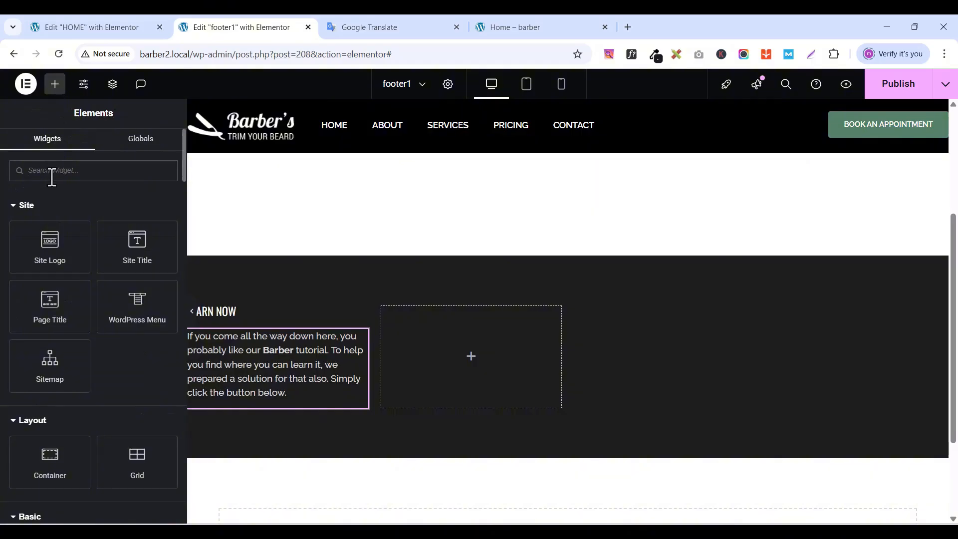
text(butt)
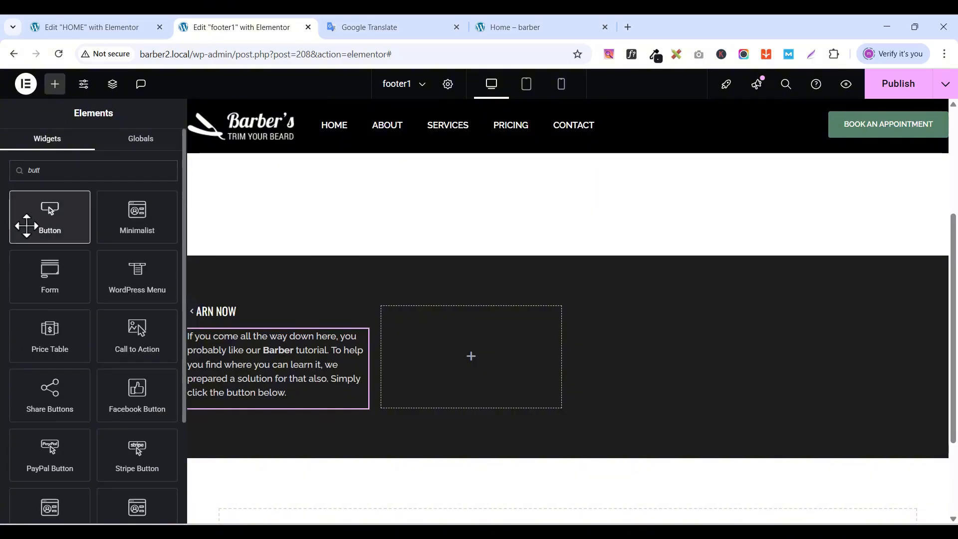
drag(24, 224, 247, 403)
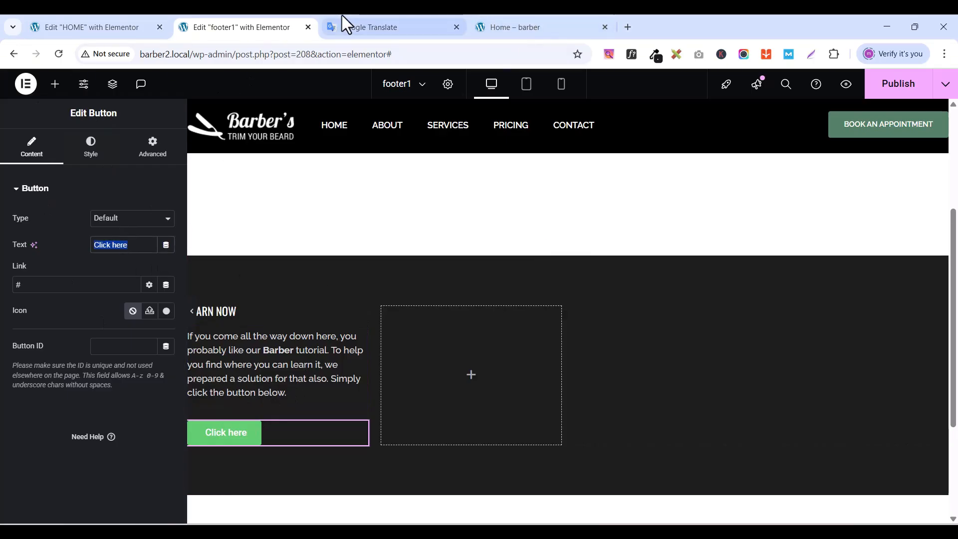
- Check the reference footer's button on the Home – barber page and set the new button's text to LEARN NOW
click(519, 20)
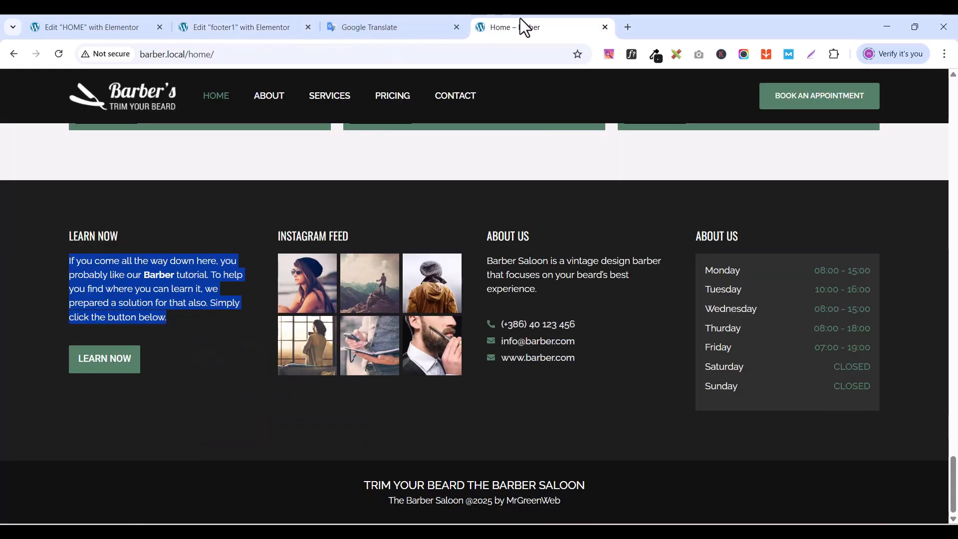
click(75, 26)
click(200, 27)
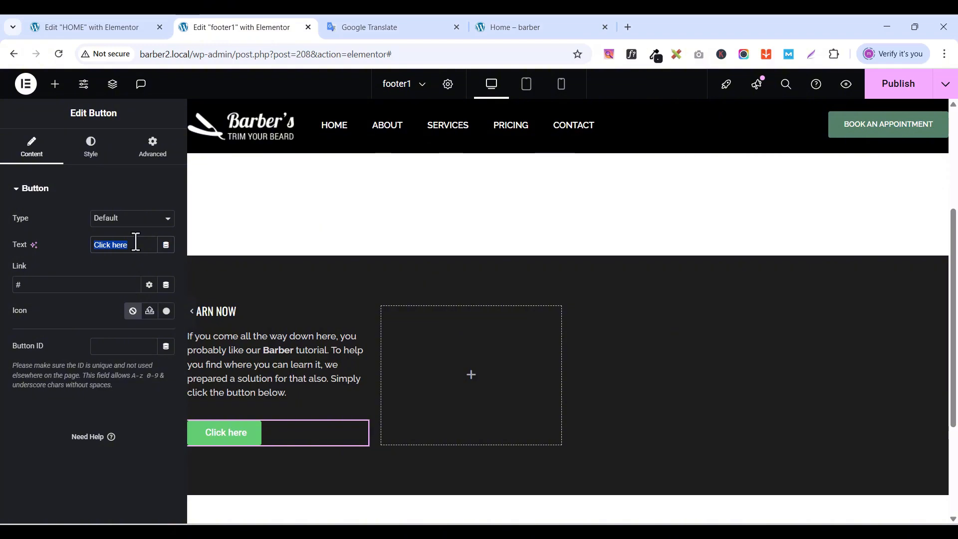
text(LEAR)
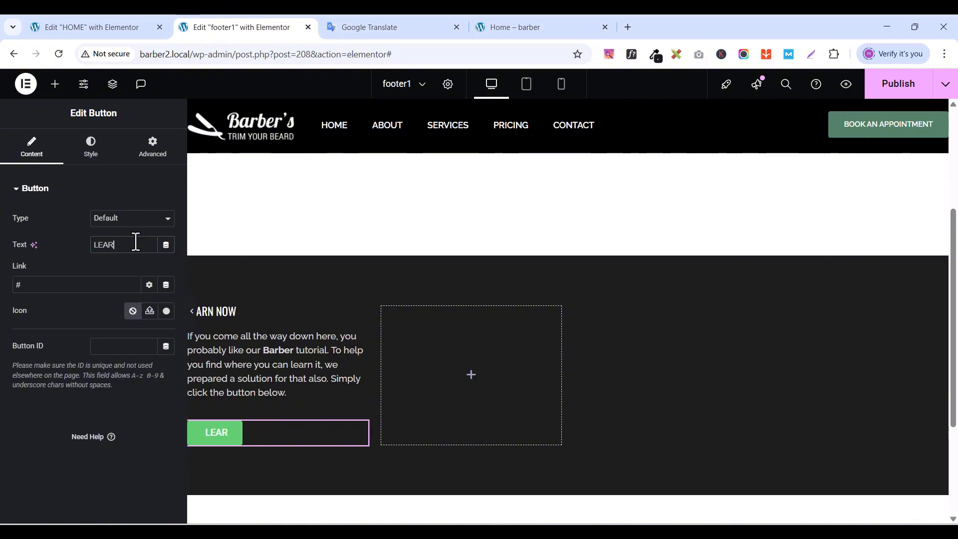
text(N N)
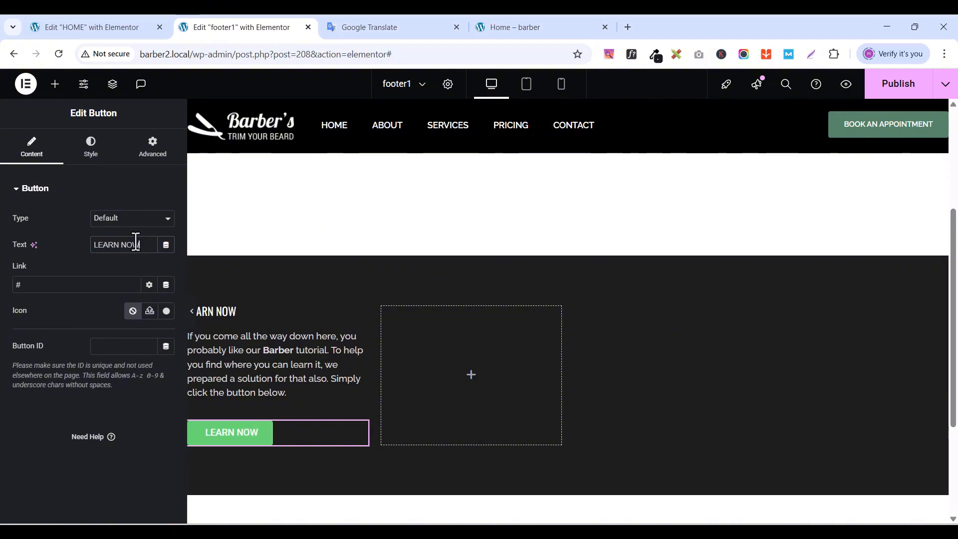
text(OW)
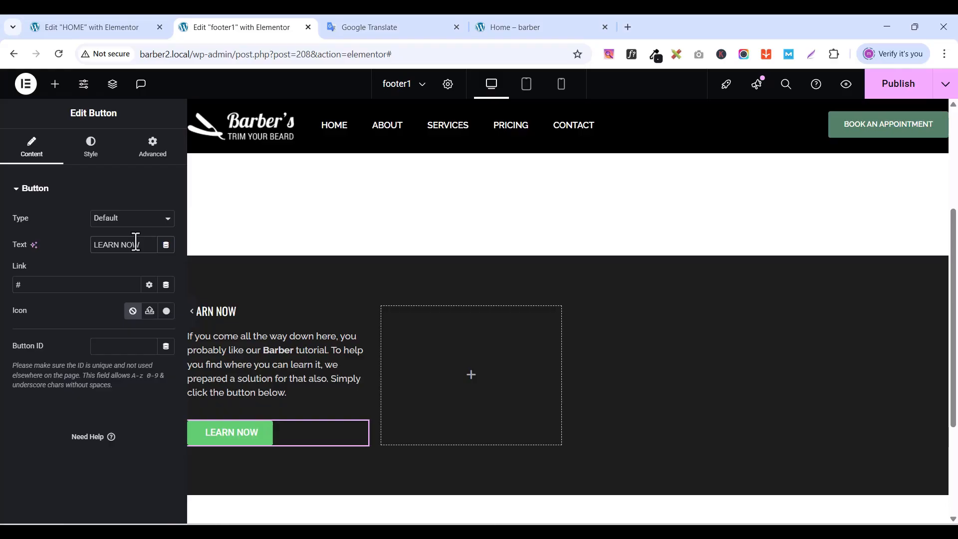
- Set the LEARN NOW button's font family to Raleway
click(100, 165)
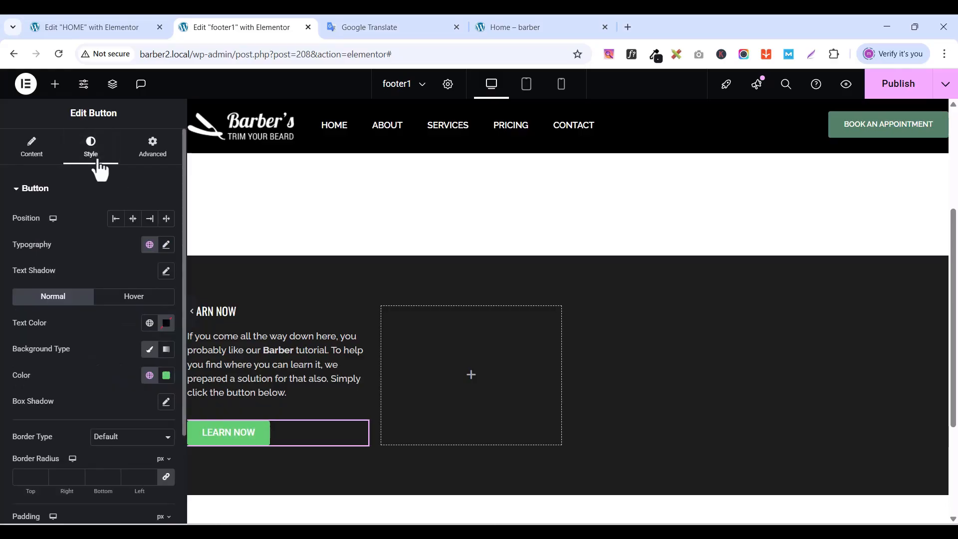
click(166, 244)
click(129, 305)
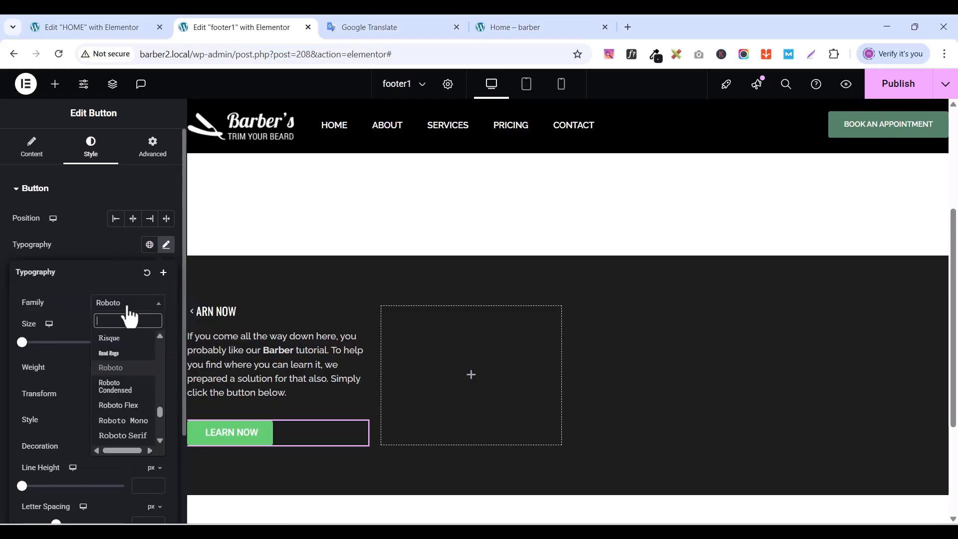
text(RALEW)
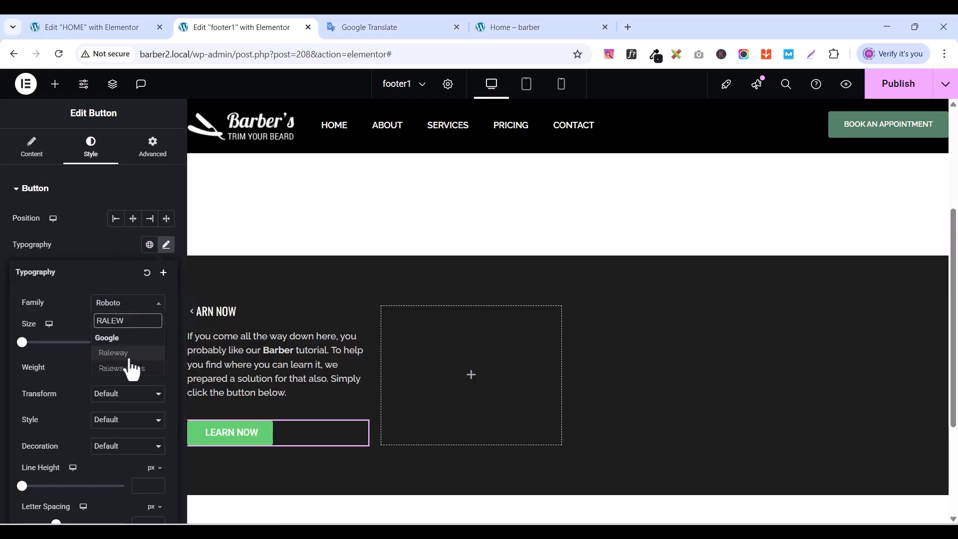
click(130, 368)
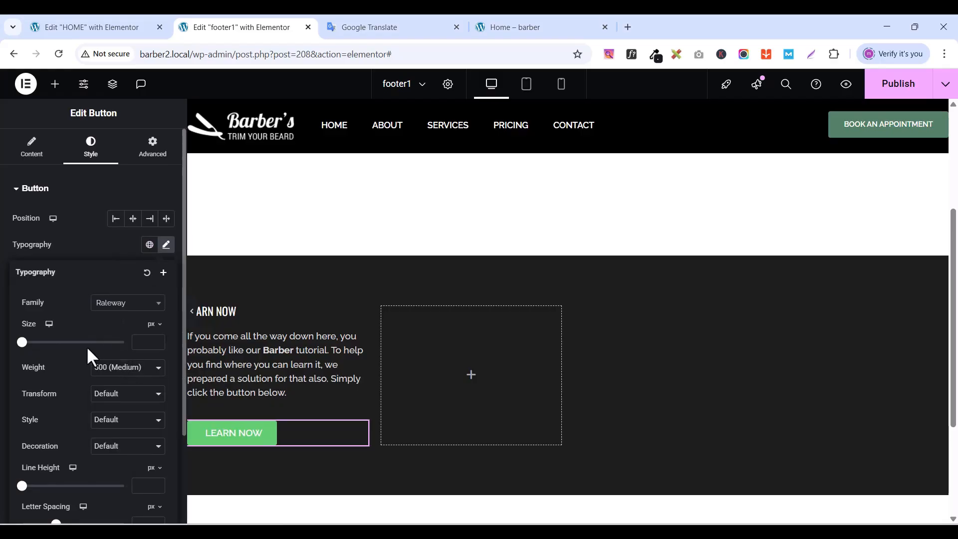
- Set the LEARN NOW button's font size to 12 px and its weight to 600 (Semi Bold)
click(157, 338)
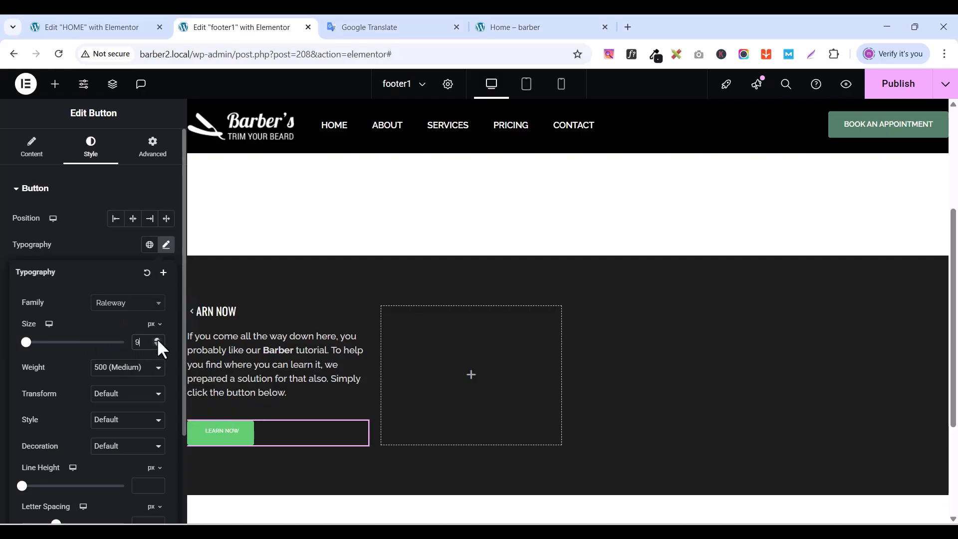
click(157, 338)
click(157, 338)
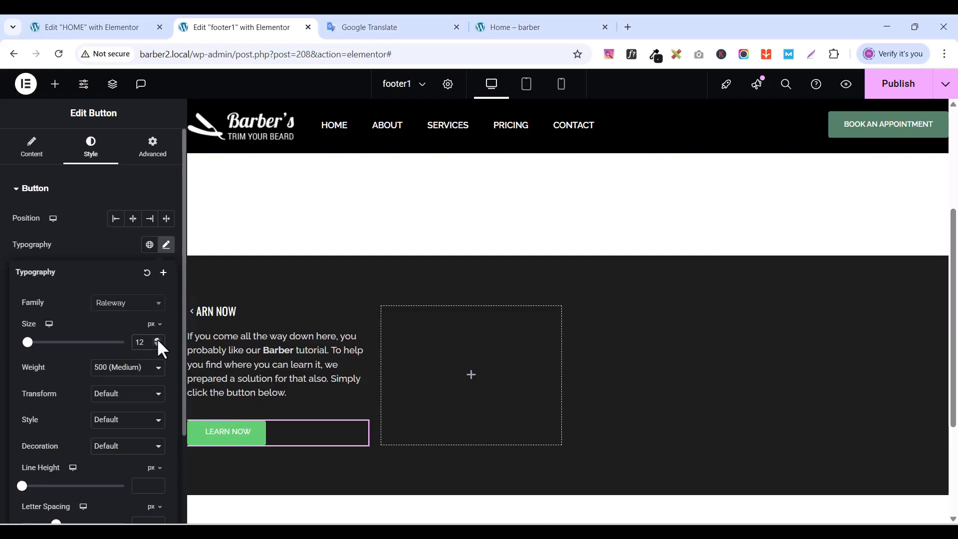
click(157, 338)
click(157, 342)
click(116, 369)
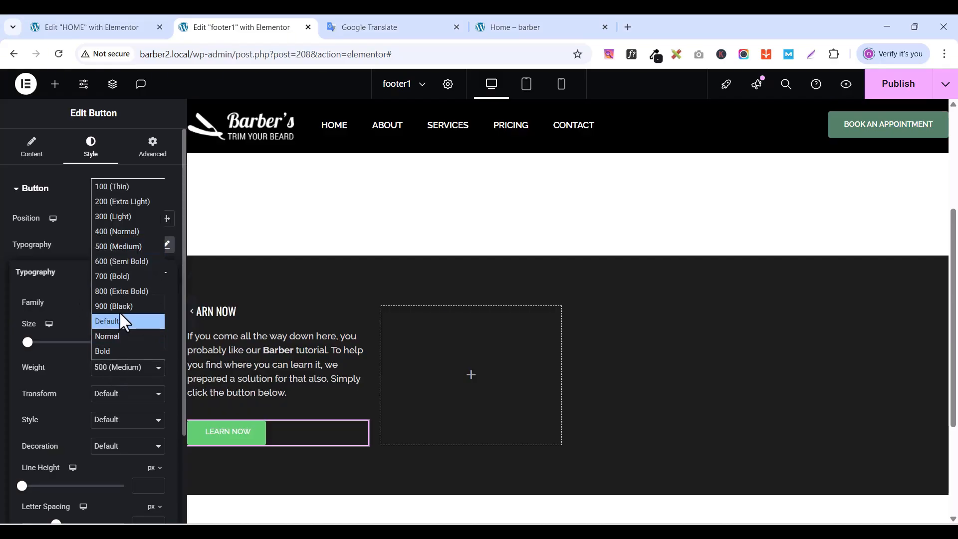
click(116, 262)
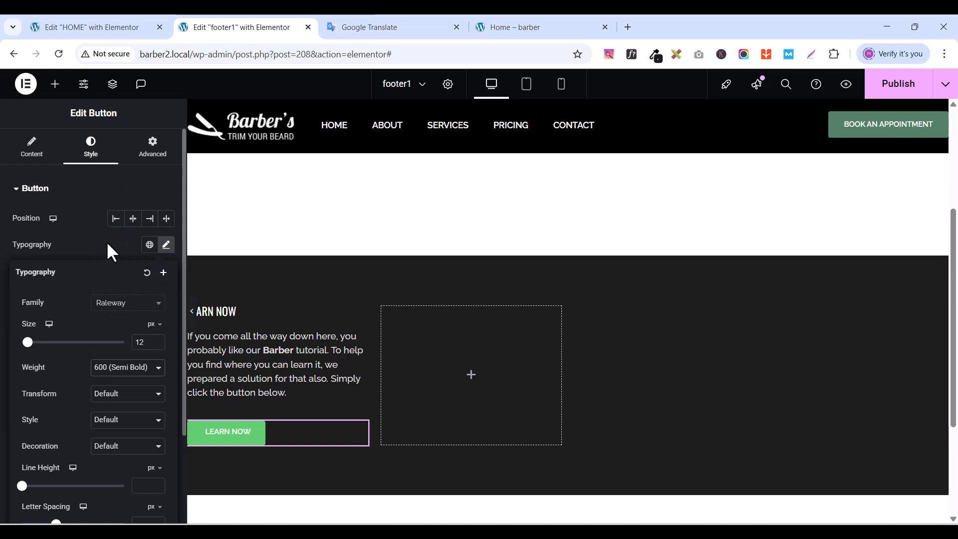
click(106, 241)
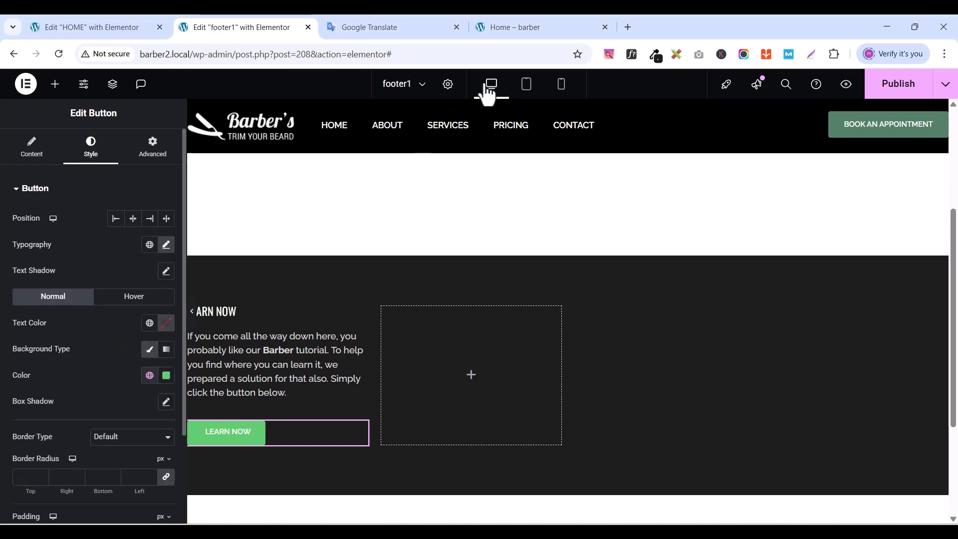
- Check the reference footer's button on the Home – barber page and apply the matching dark green global color to the LEARN NOW button's background
click(552, 24)
click(99, 26)
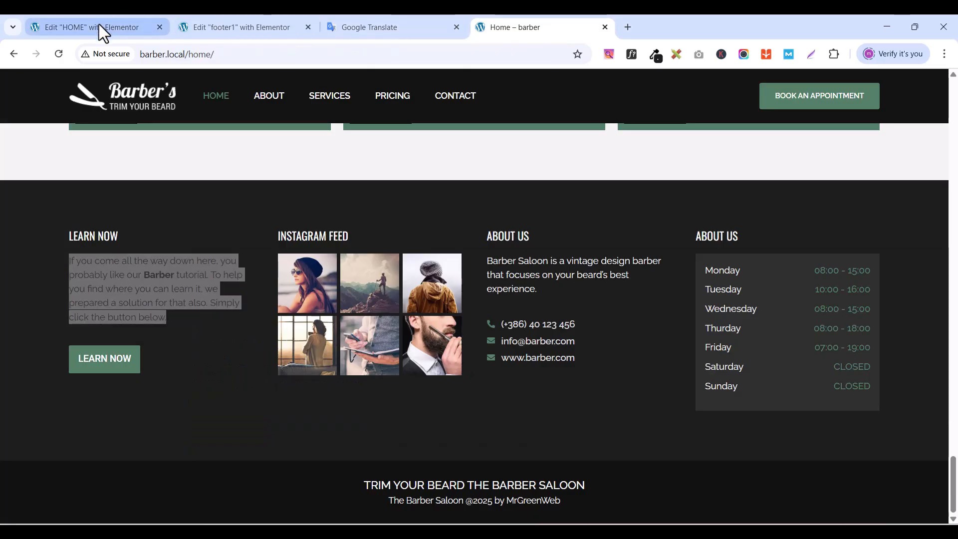
click(205, 28)
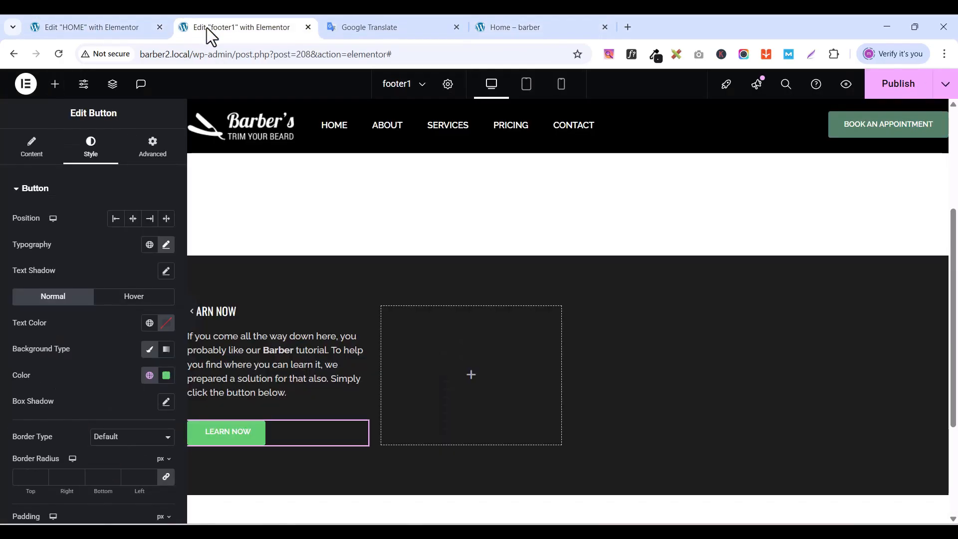
click(149, 375)
click(21, 349)
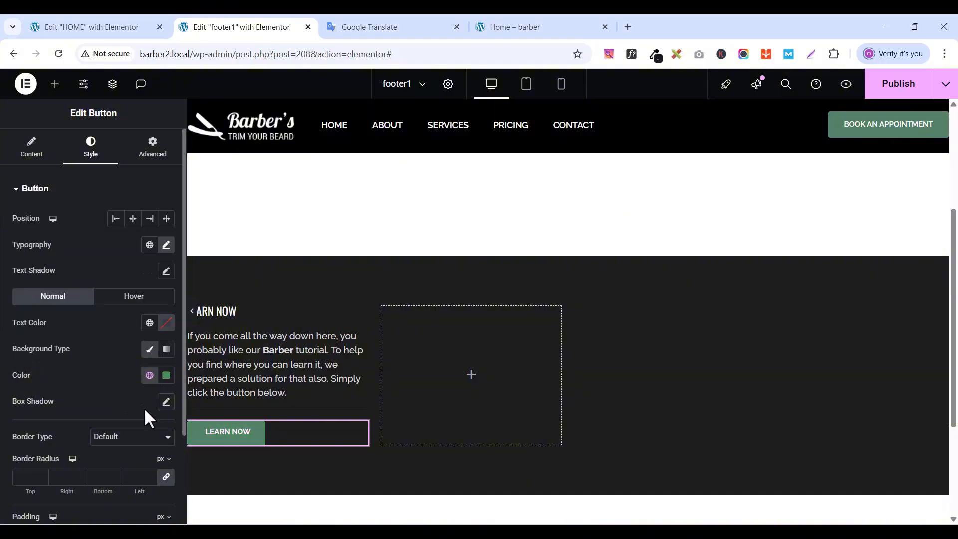
- Give the LEARN NOW button a 1 px border radius and 10 px padding on all sides, and publish the template
click(26, 476)
text(1)
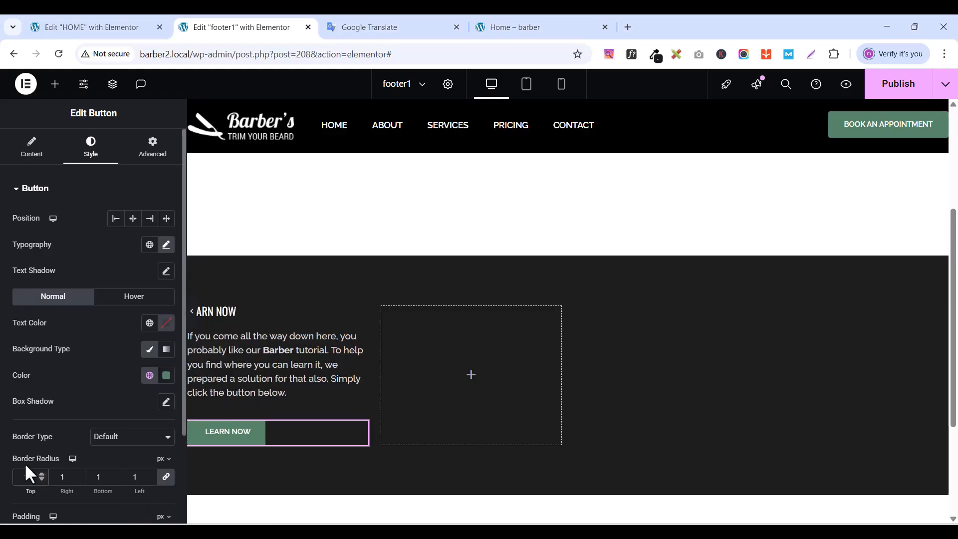
scroll(54, 432, down, 2)
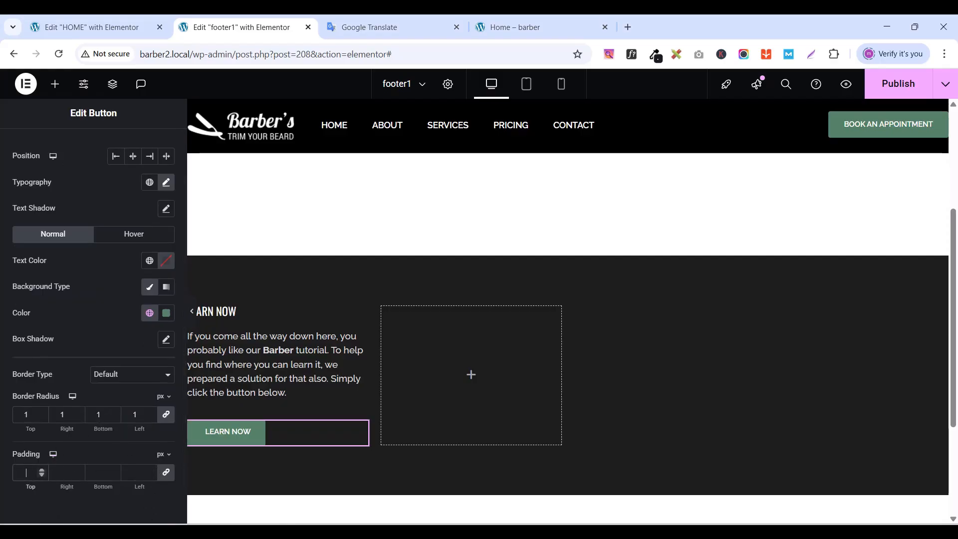
text(15)
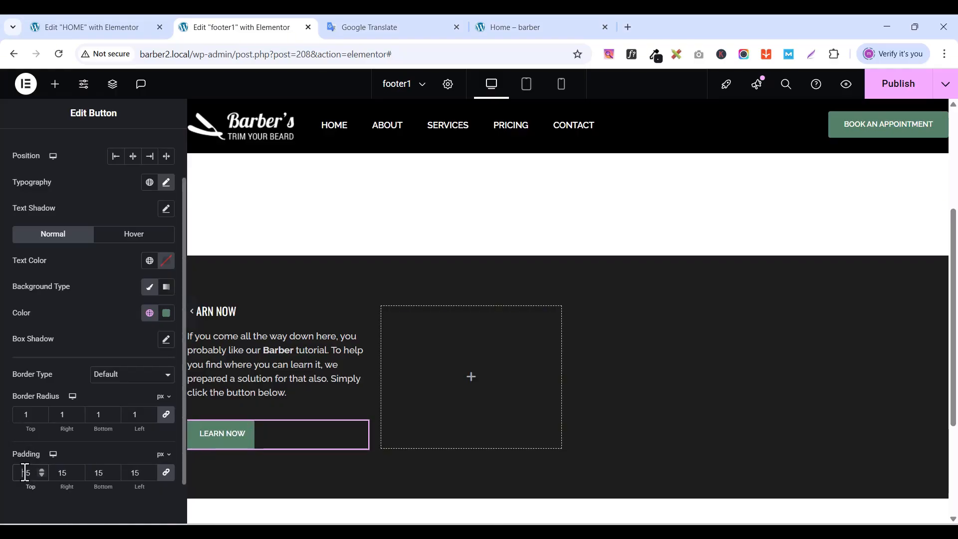
text(10)
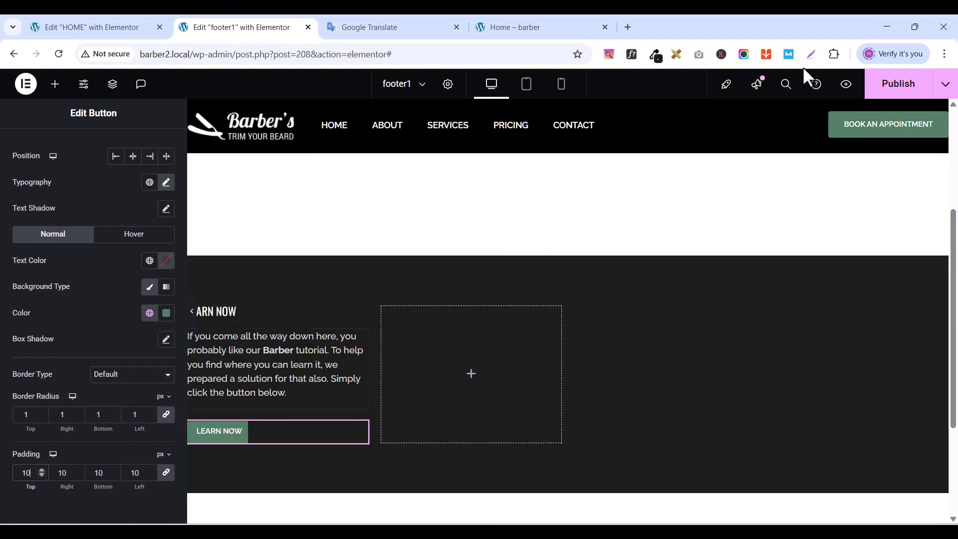
click(909, 90)
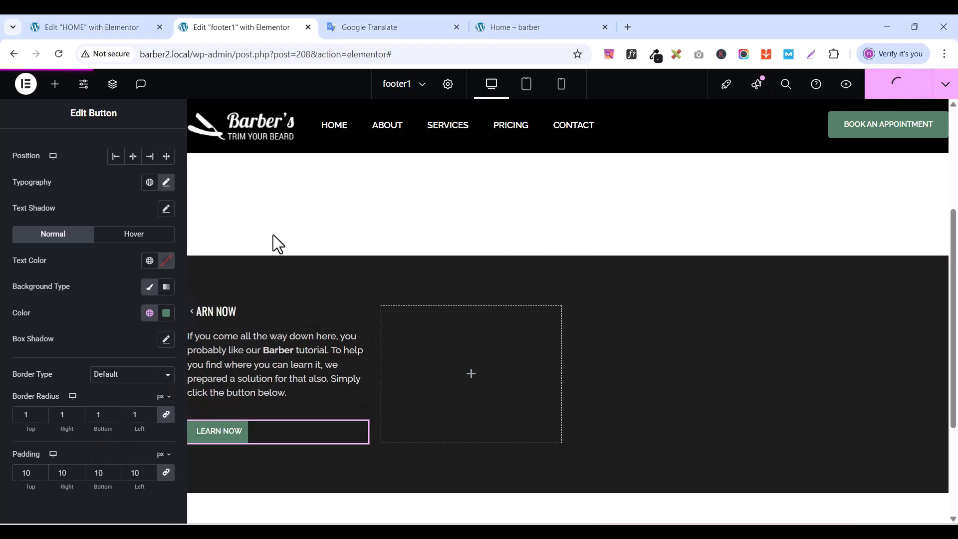
- Duplicate the LEARN NOW column container in the footer grid
click(202, 321)
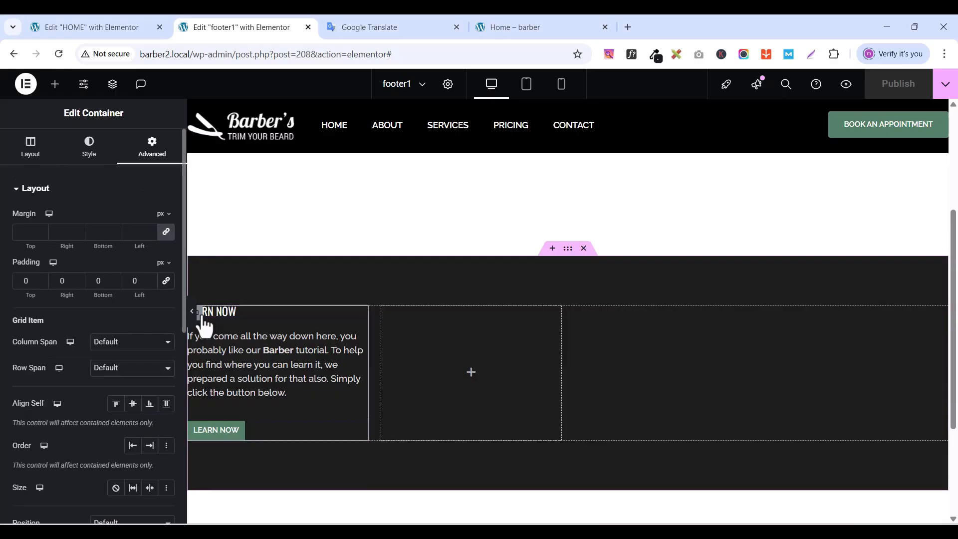
right_click(203, 319)
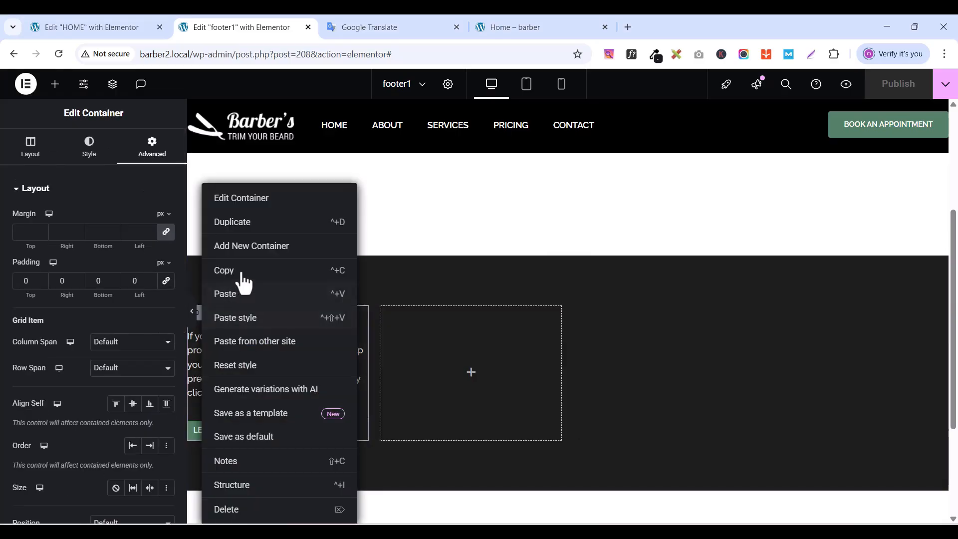
click(238, 222)
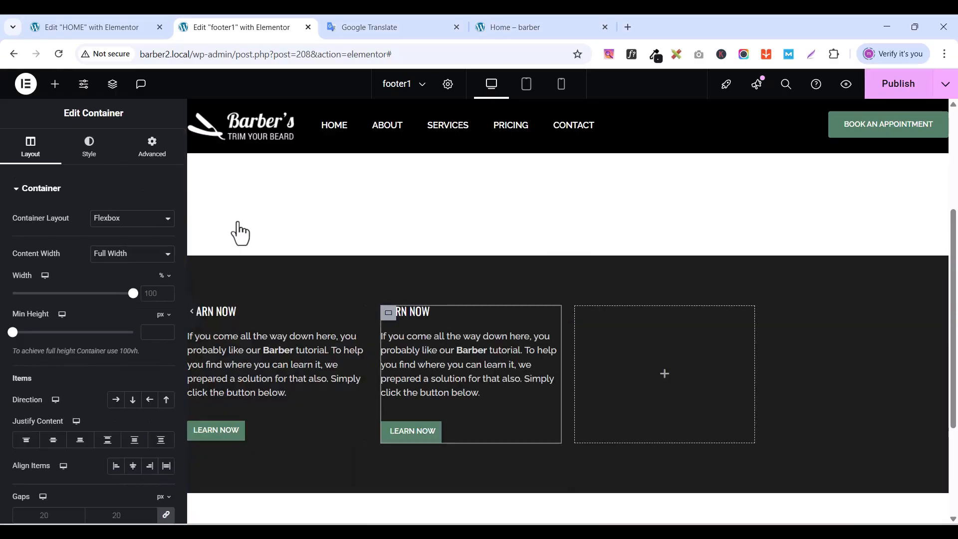
- Copy the Instagram Feed heading from the Home – barber page and use it as the duplicated footer column's heading
click(502, 35)
double_click(315, 240)
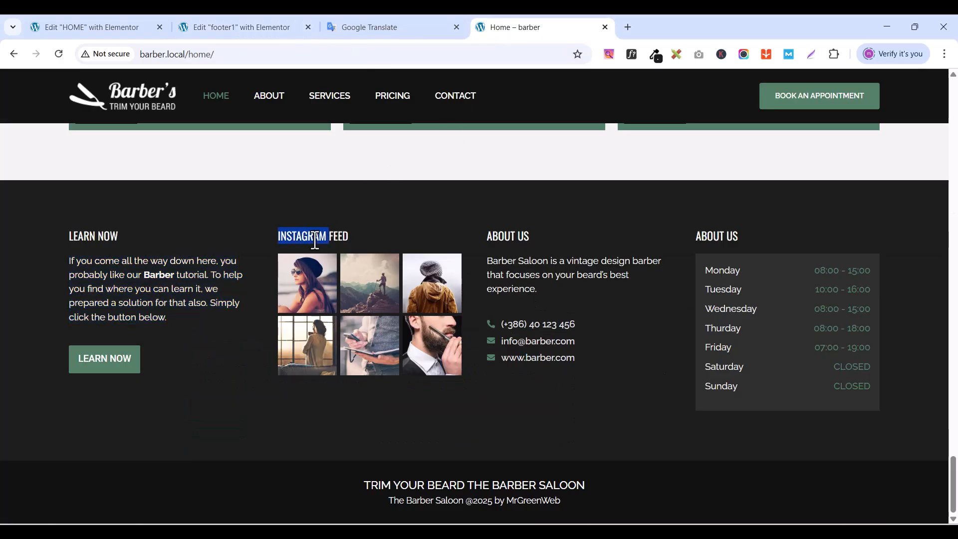
right_click(315, 240)
click(352, 253)
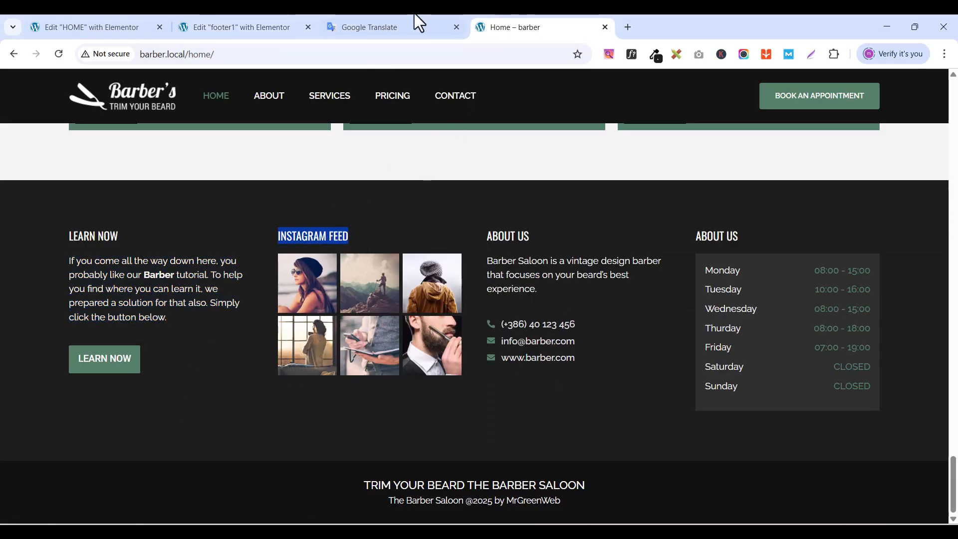
click(220, 27)
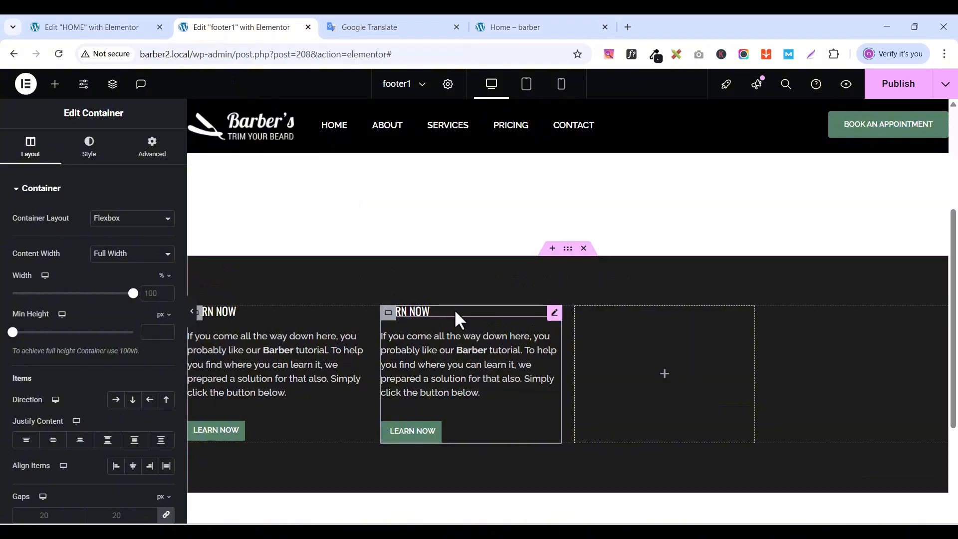
click(554, 313)
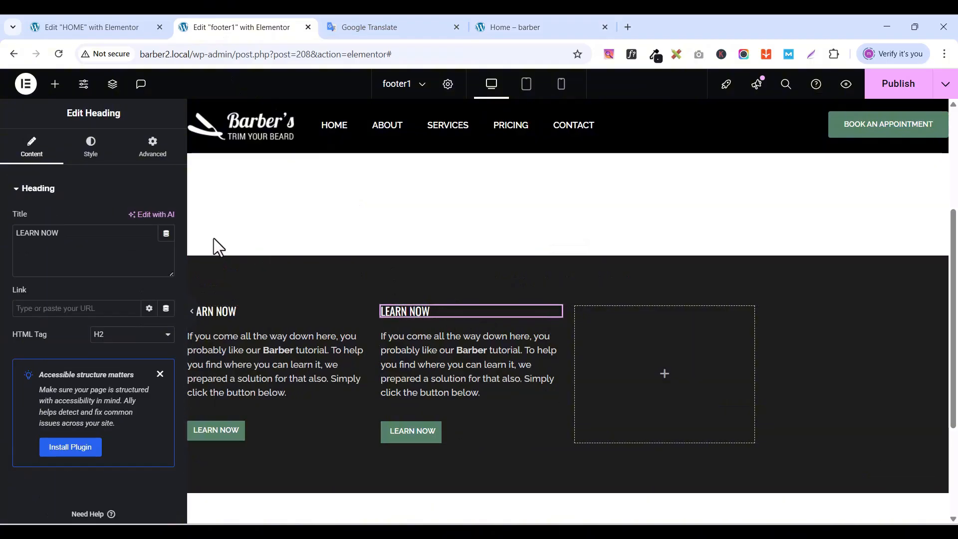
triple_click(80, 238)
key(ctrl+v)
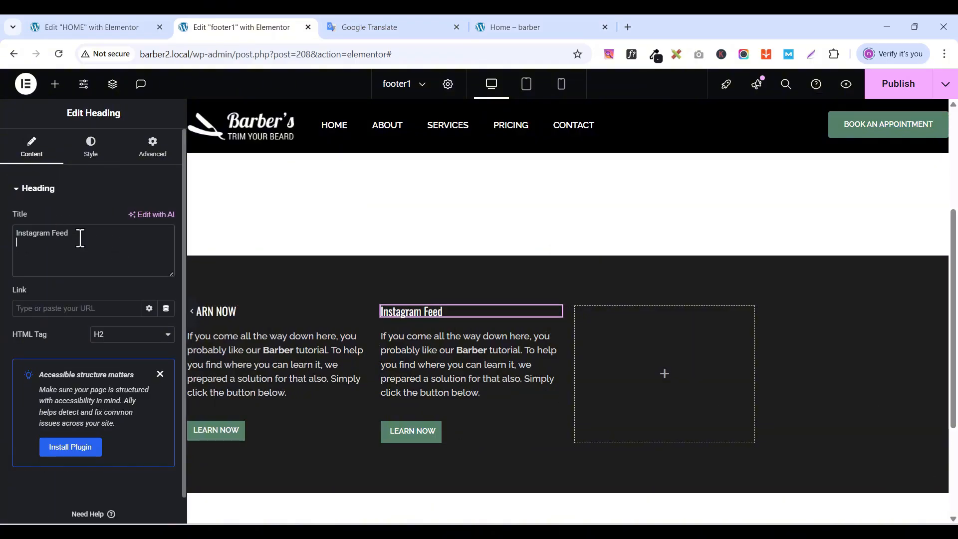
- Set the Instagram Feed heading's text transform to Uppercase
click(99, 155)
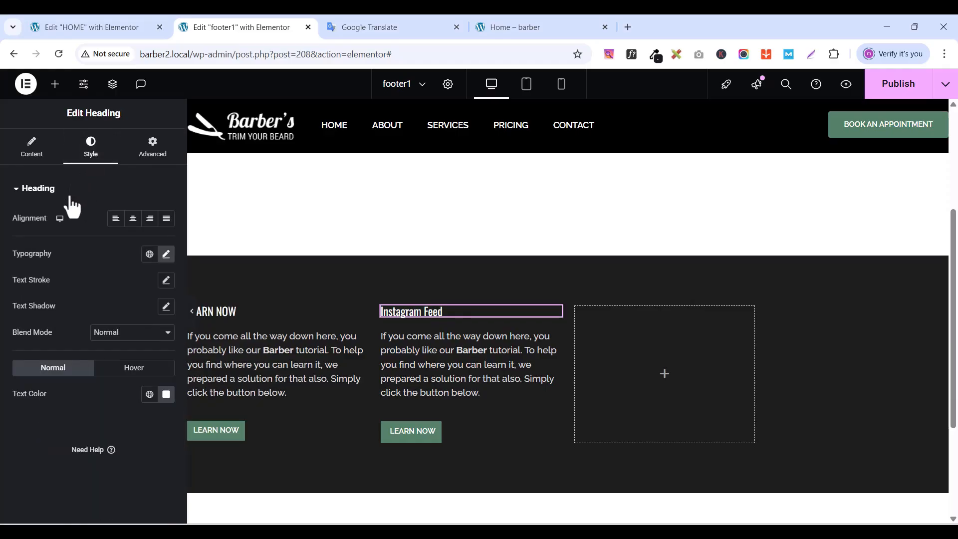
click(166, 254)
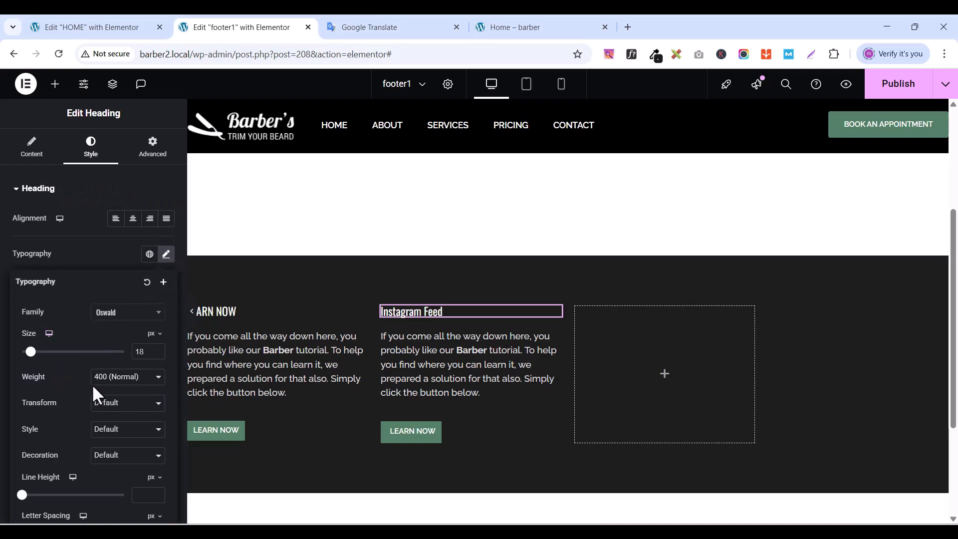
click(120, 403)
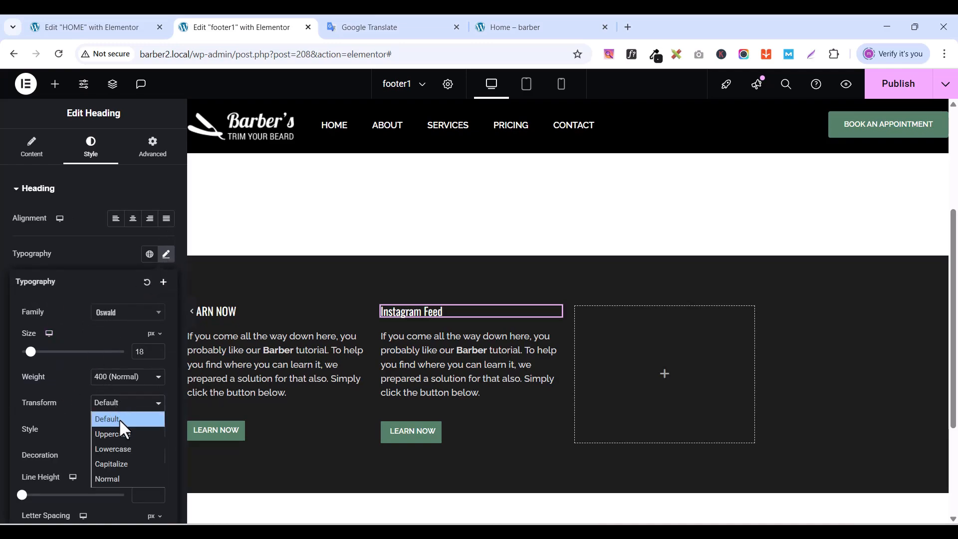
click(120, 433)
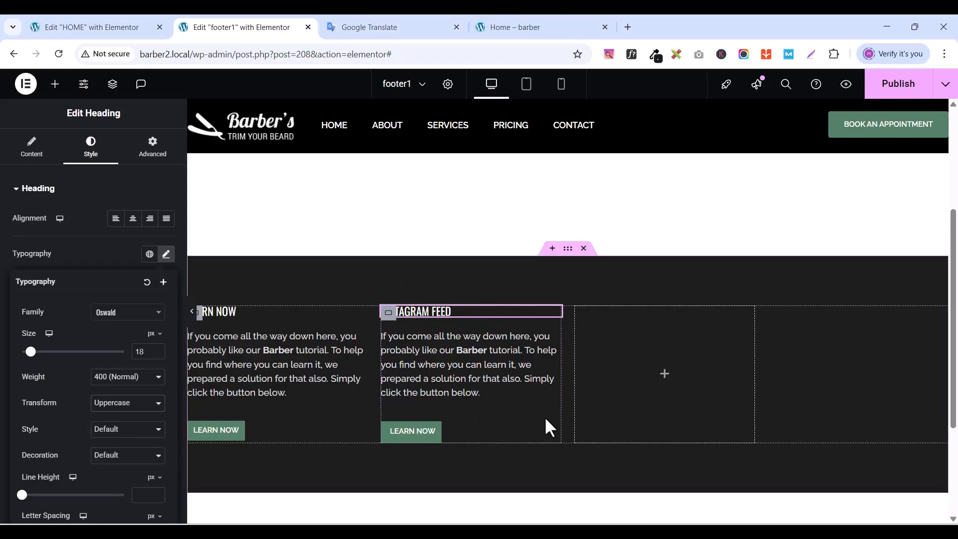
- Delete the LEARN NOW button and the paragraph from the INSTAGRAM FEED column
click(554, 429)
right_click(553, 437)
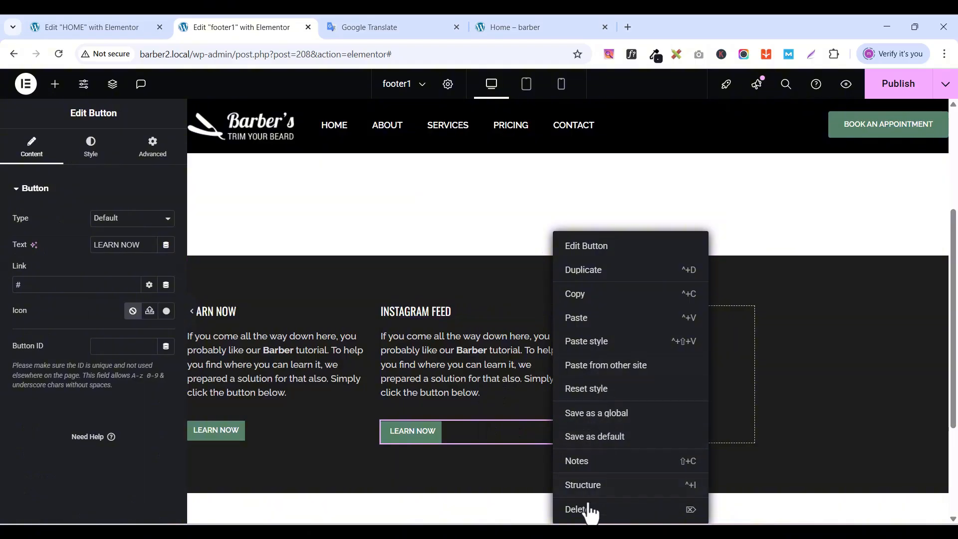
click(582, 519)
click(552, 336)
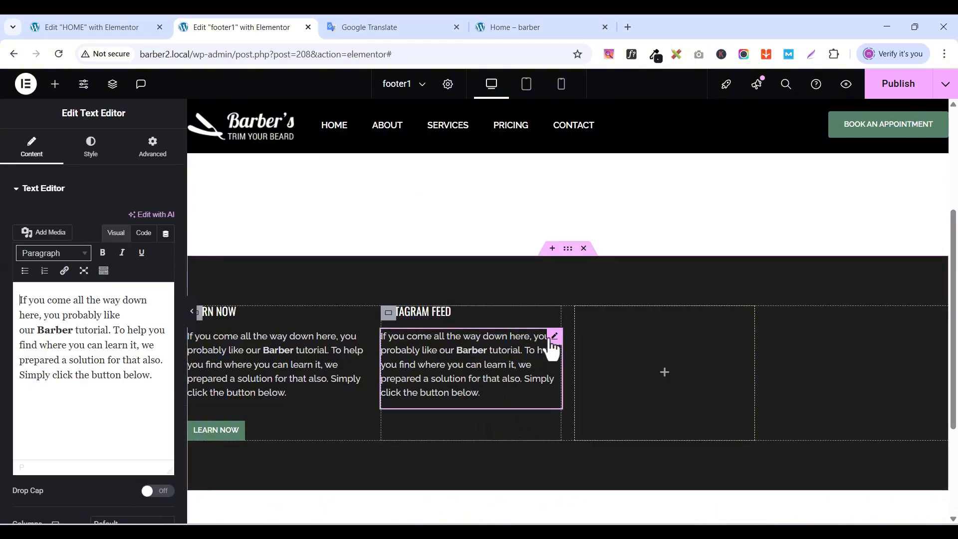
right_click(553, 349)
click(574, 510)
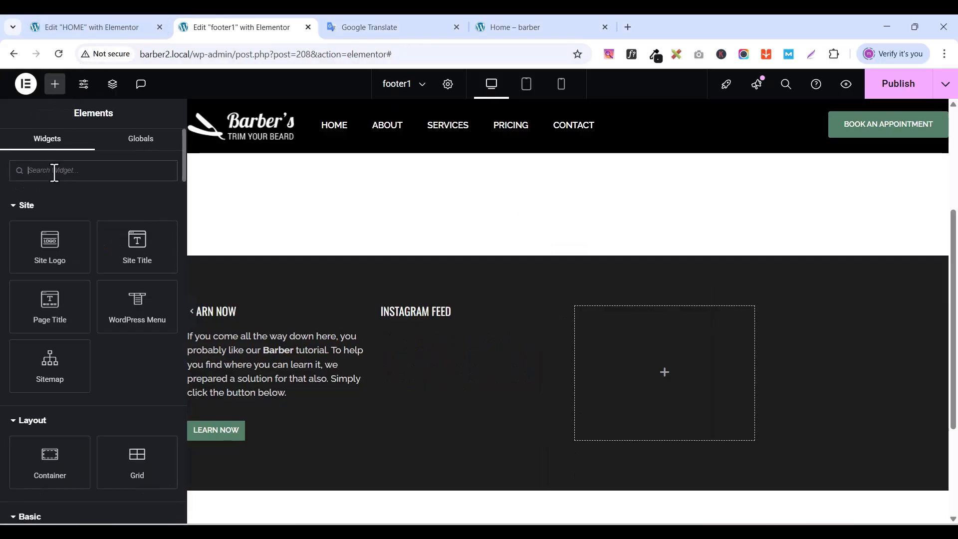
- Find the Basic Gallery widget and add it below the INSTAGRAM FEED heading
text(GALR)
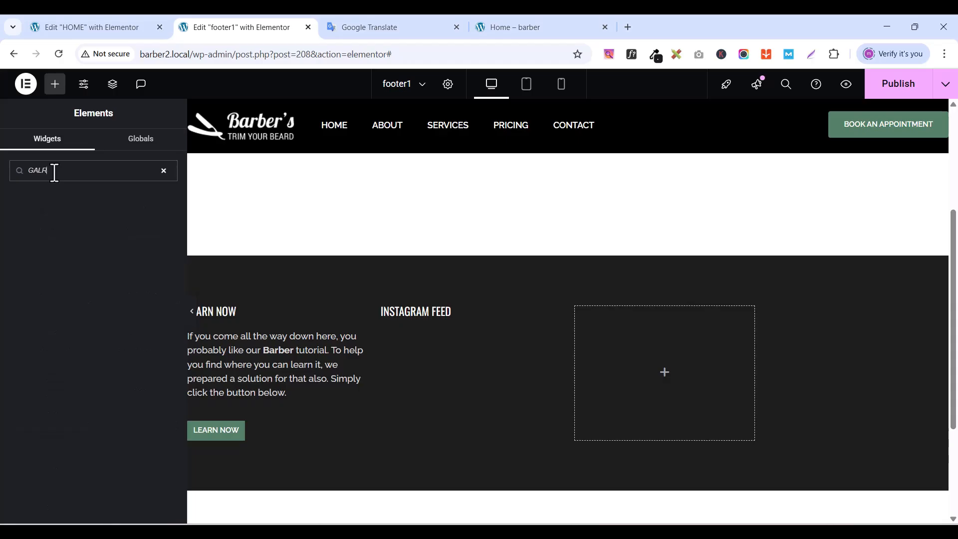
text(LAAR)
key(BackSpace)
text(GA)
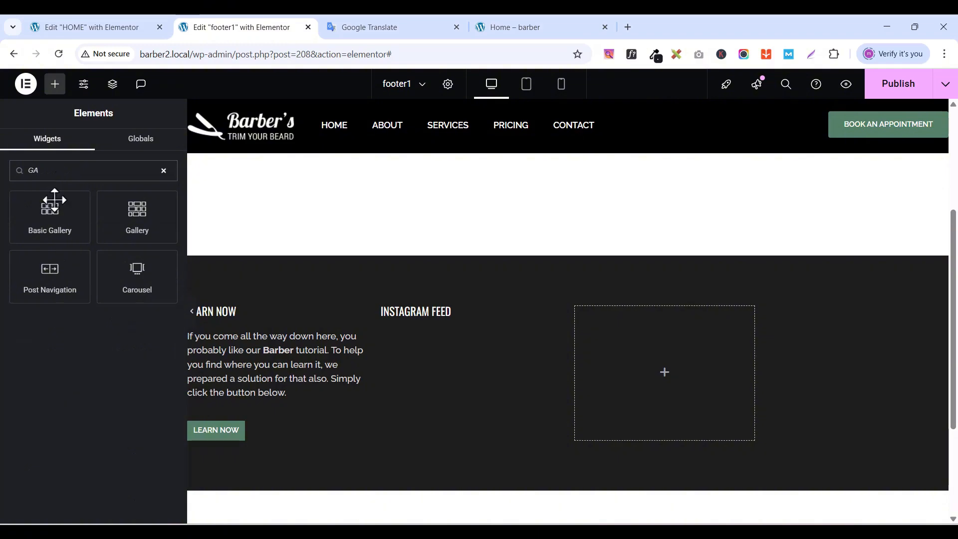
drag(55, 218, 431, 321)
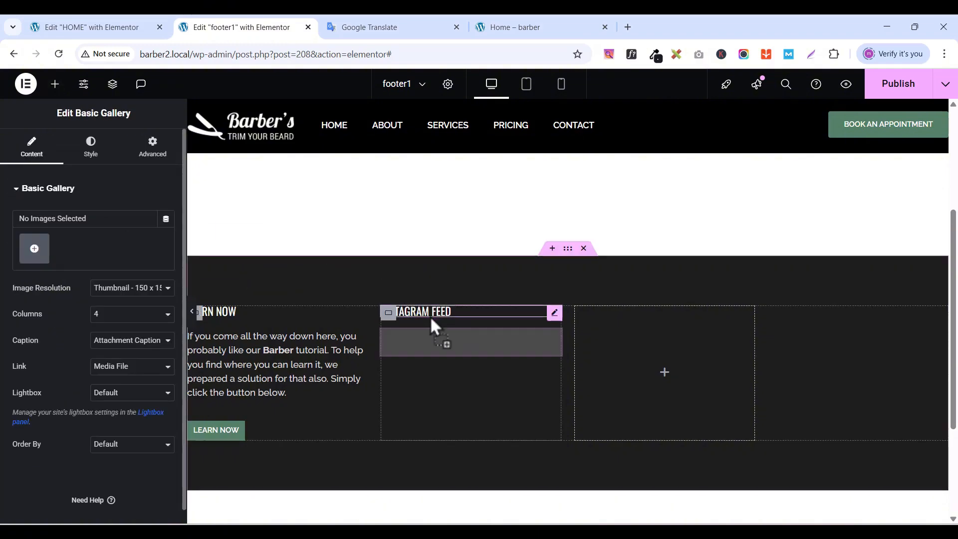
- Select the first four gallery photos from the media library: woman in a beanie, mountain hiker, person in an orange jacket, and person at a window
click(42, 253)
scroll(499, 357, down, 2)
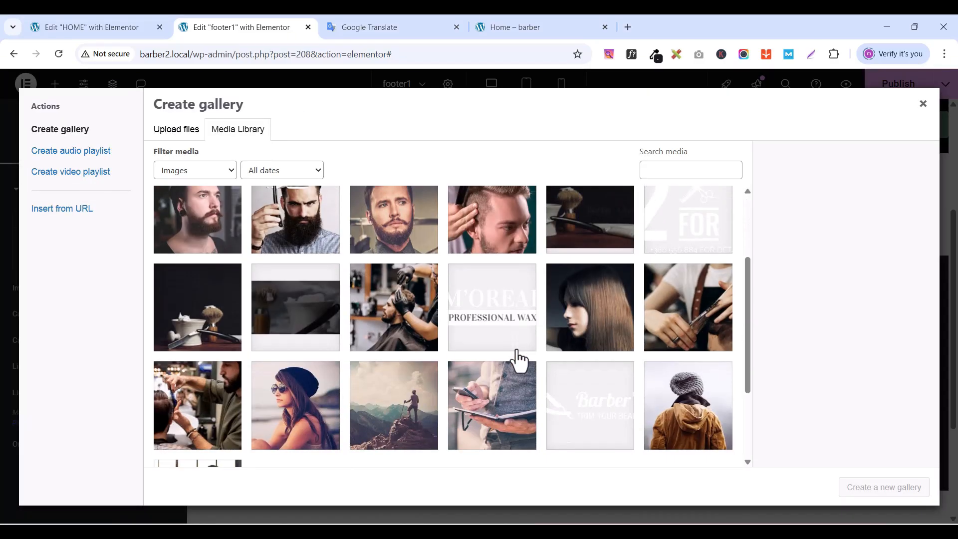
scroll(519, 359, down, 3)
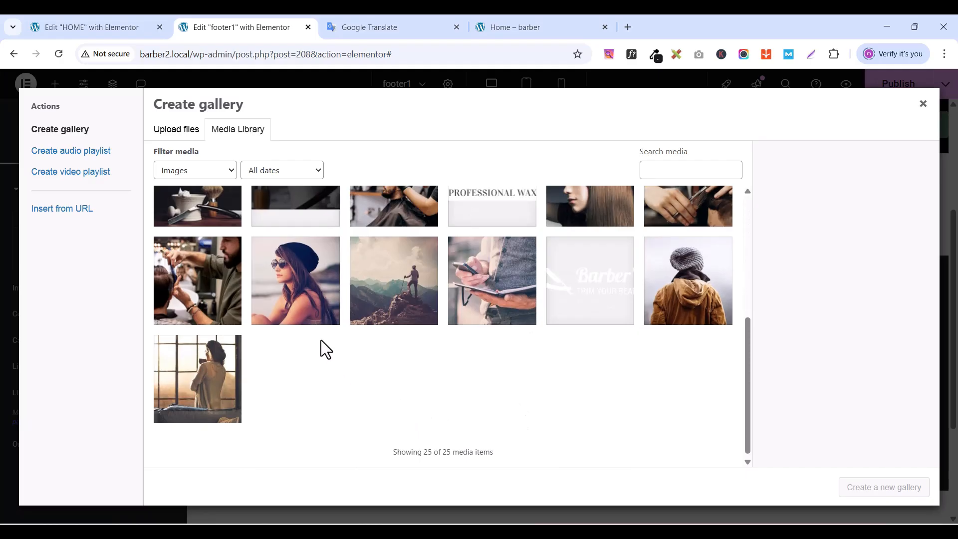
click(286, 282)
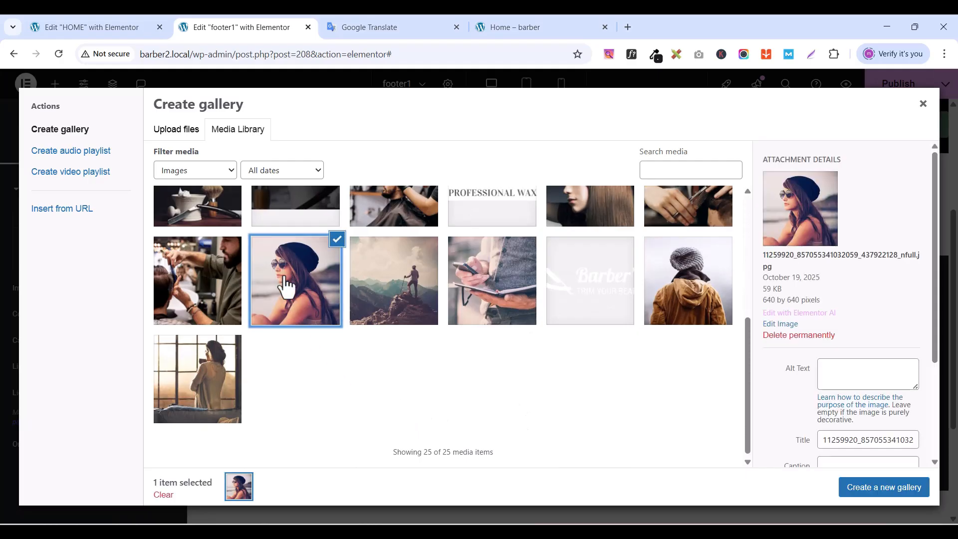
click(389, 284)
click(688, 312)
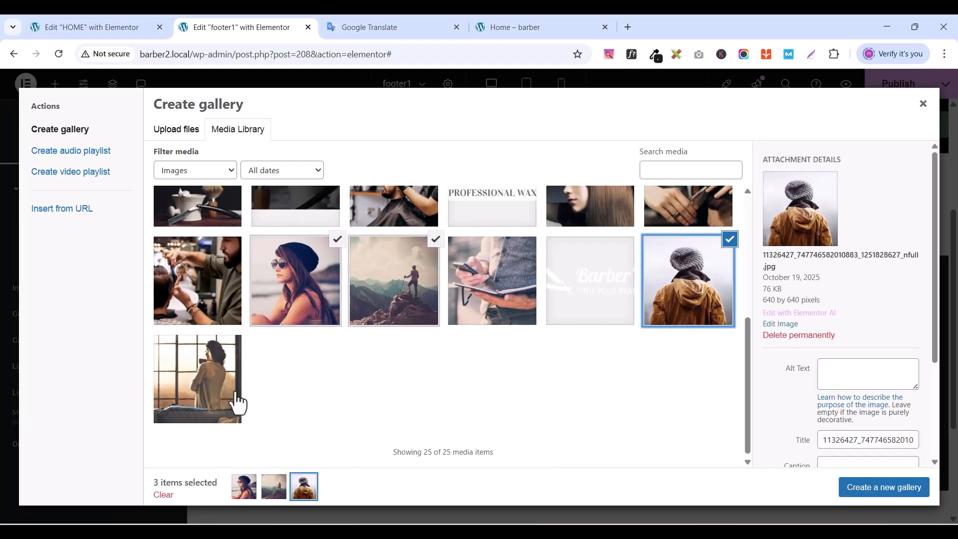
click(206, 394)
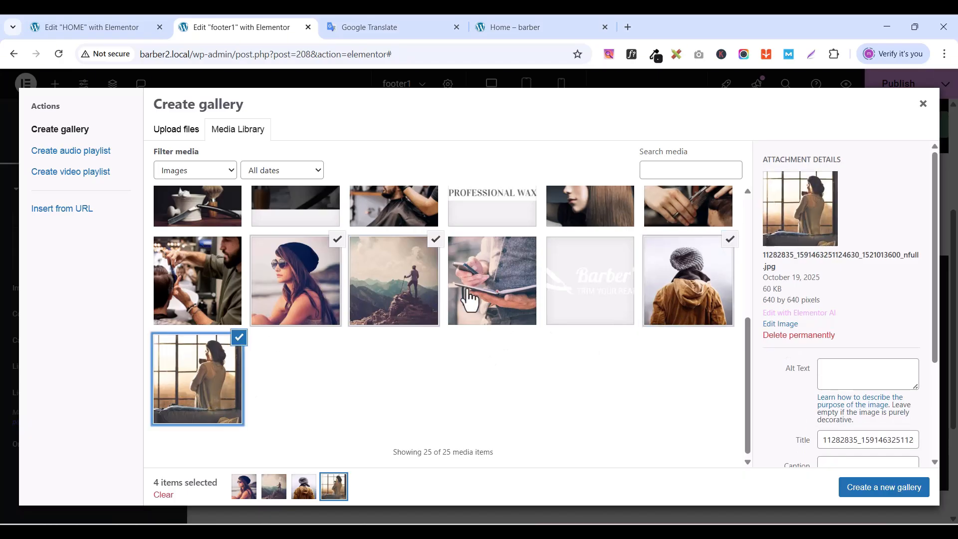
- Check the Instagram feed on the Home – barber page and add the photo of the person holding a phone and notebook to the selection
scroll(508, 406, up, 3)
scroll(508, 406, down, 3)
scroll(510, 419, up, 4)
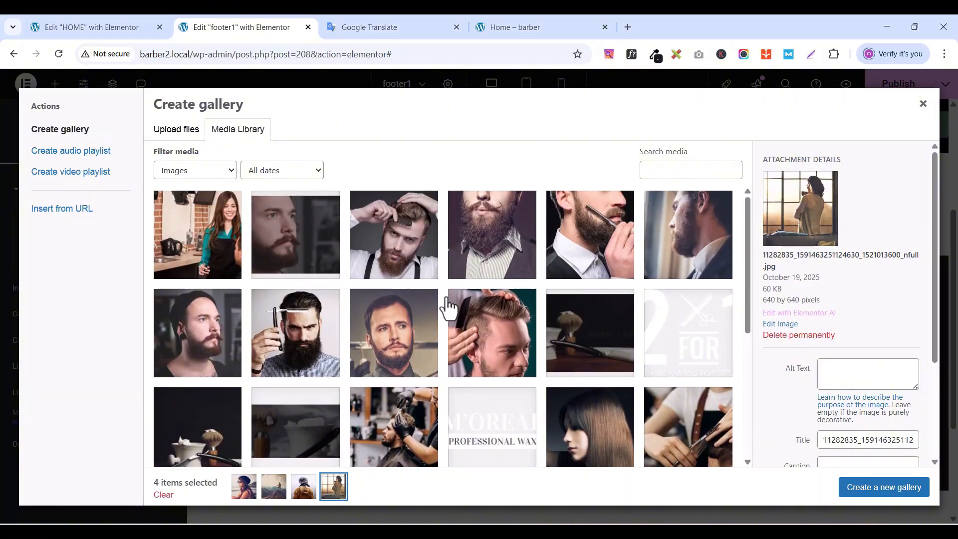
scroll(442, 310, down, 4)
click(515, 30)
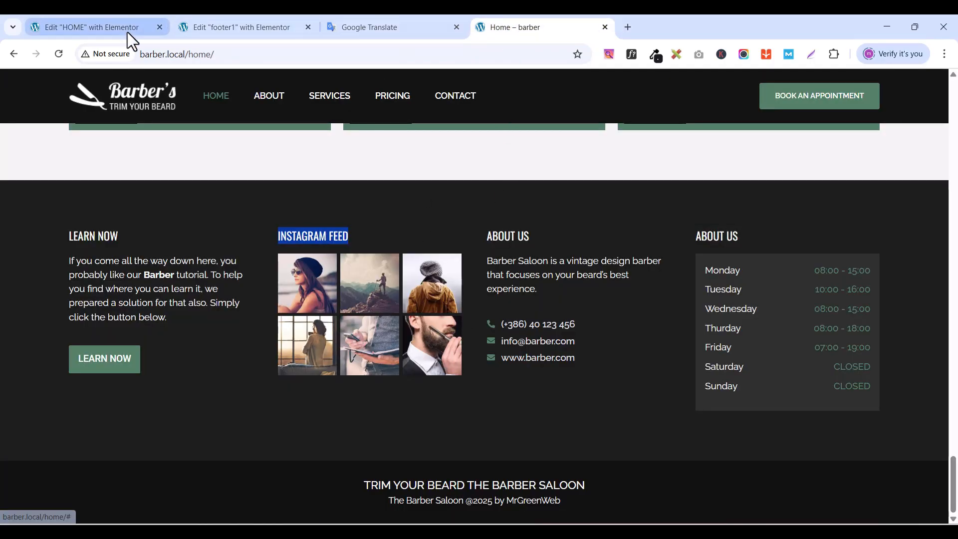
click(211, 29)
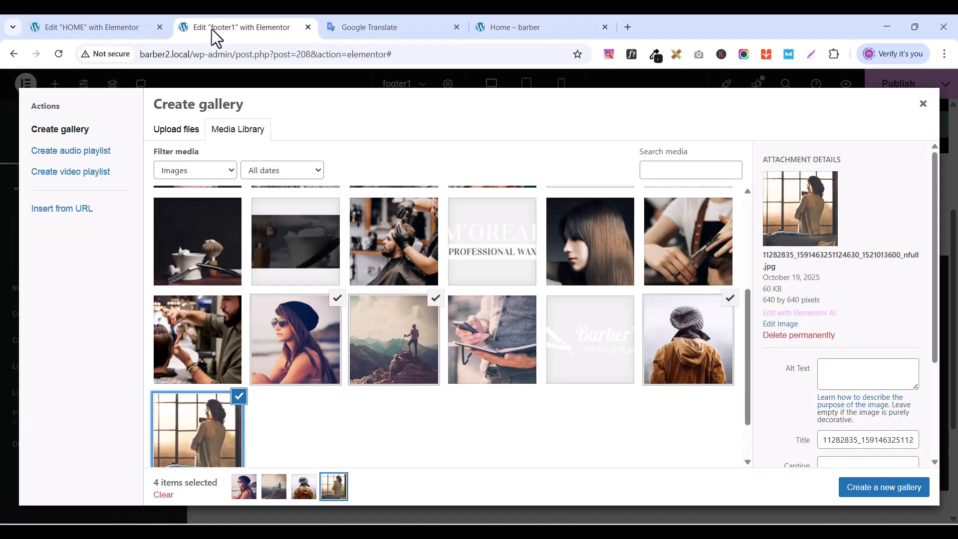
click(505, 338)
- Add the photo of the bearded man with a razor to the selection, create the gallery and insert it in the INSTAGRAM FEED column
scroll(442, 357, down, 1)
scroll(460, 352, up, 2)
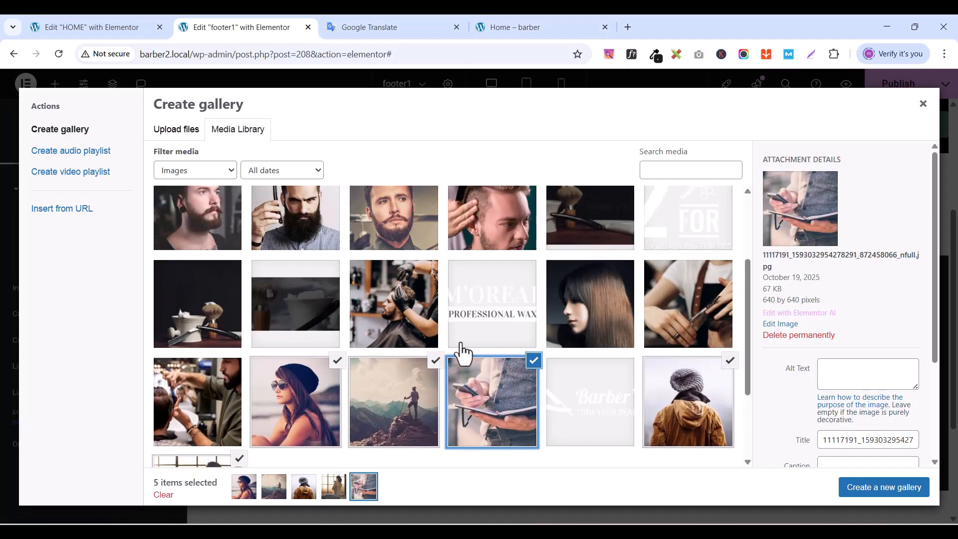
scroll(468, 343, up, 3)
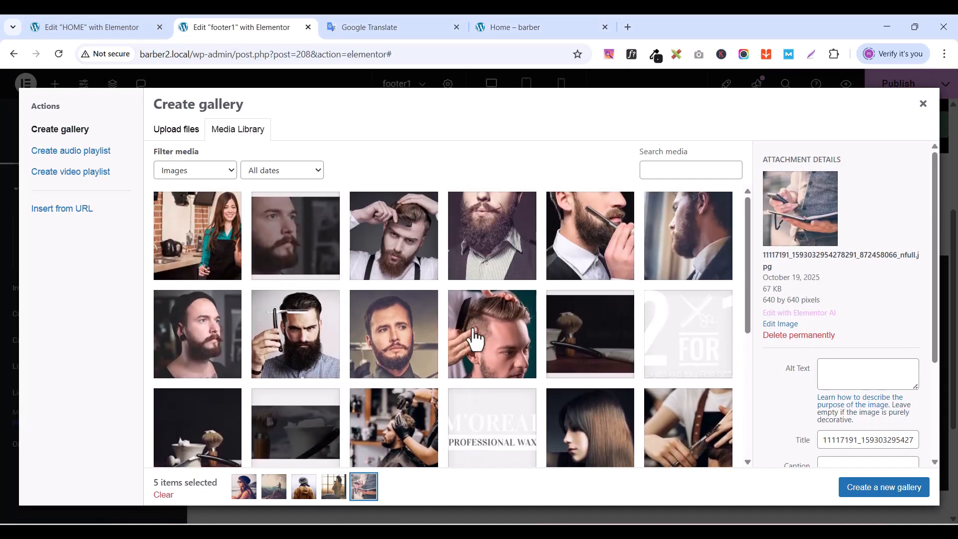
click(551, 263)
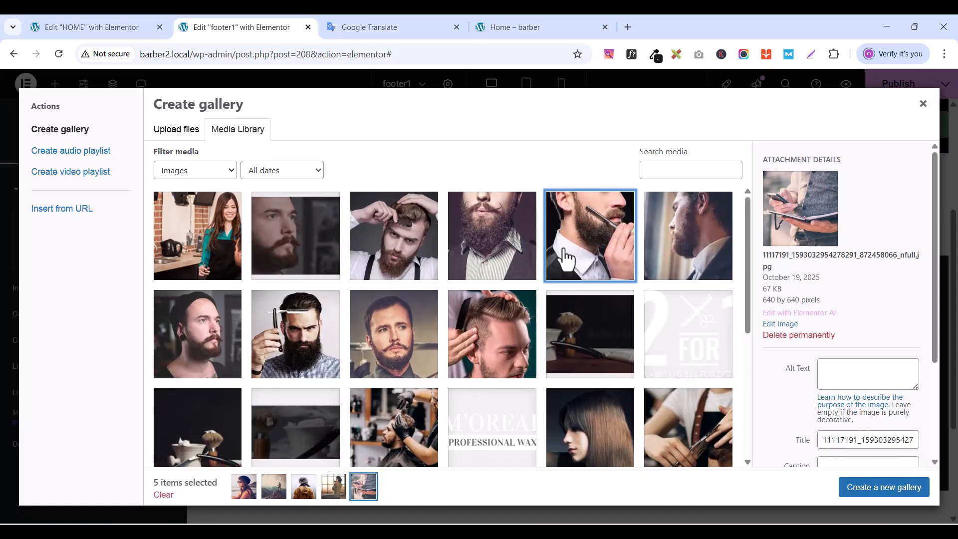
click(906, 492)
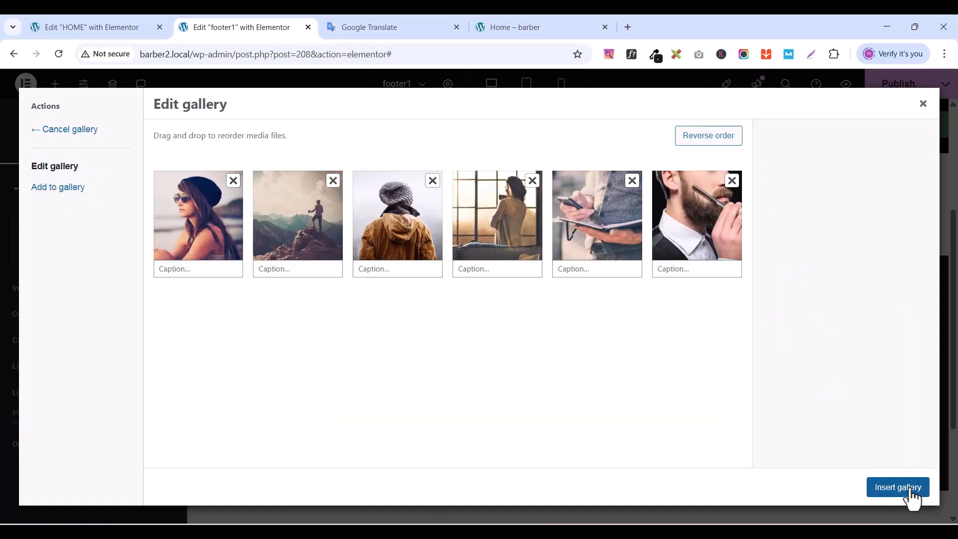
click(898, 488)
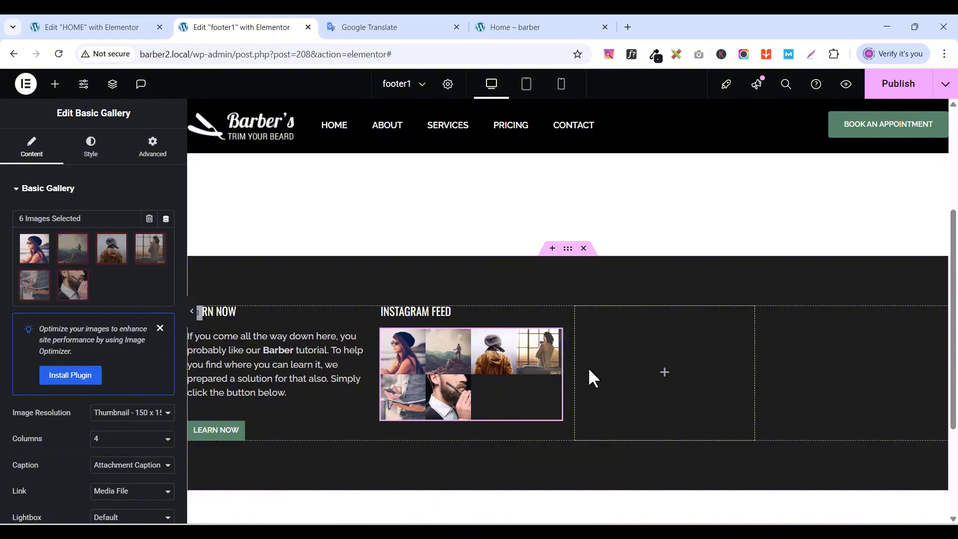
- Compare with the Home – barber footer, and set the gallery's image resolution to Full and its columns to 3
click(552, 34)
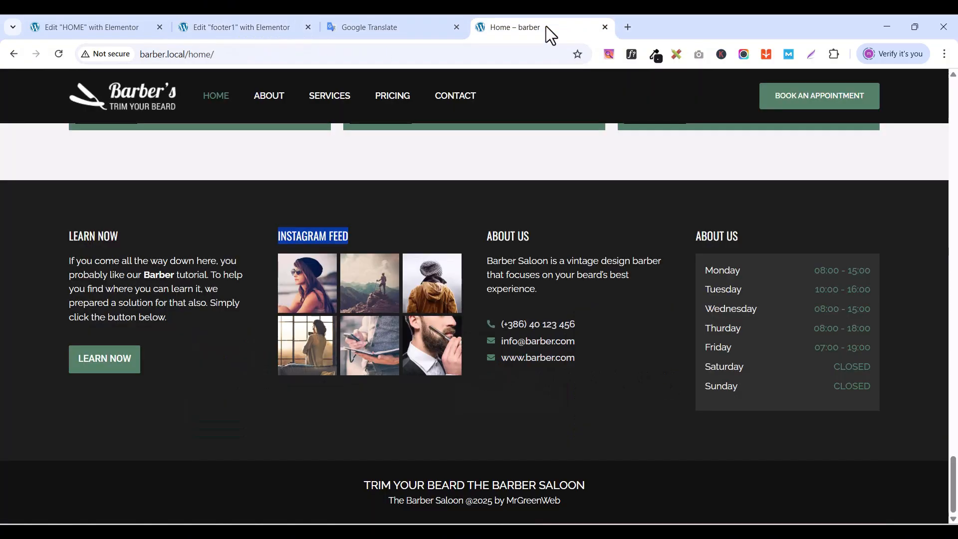
click(212, 25)
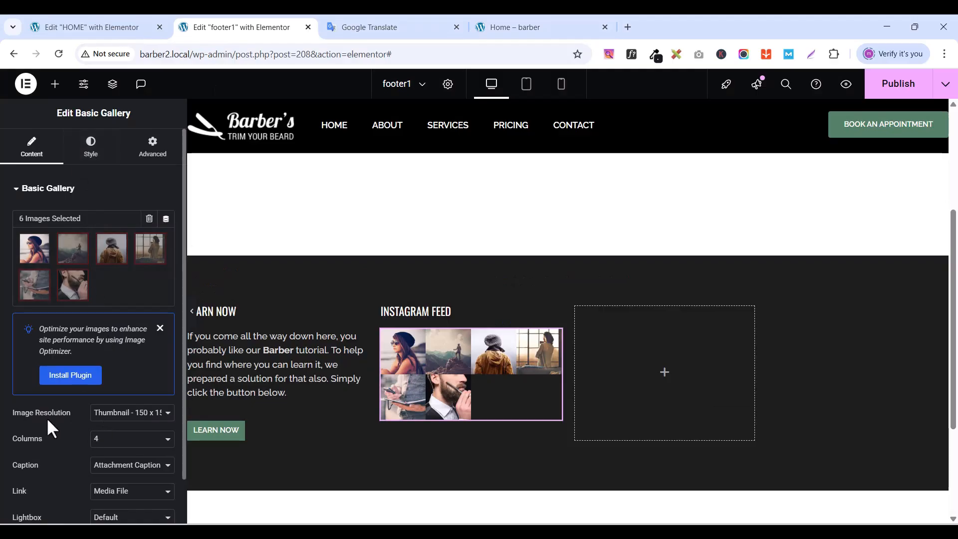
click(100, 414)
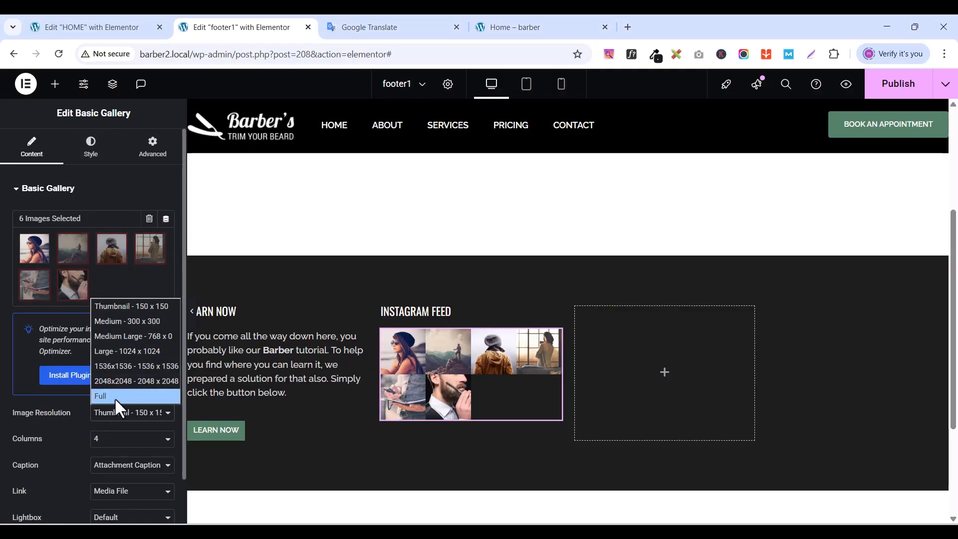
click(115, 397)
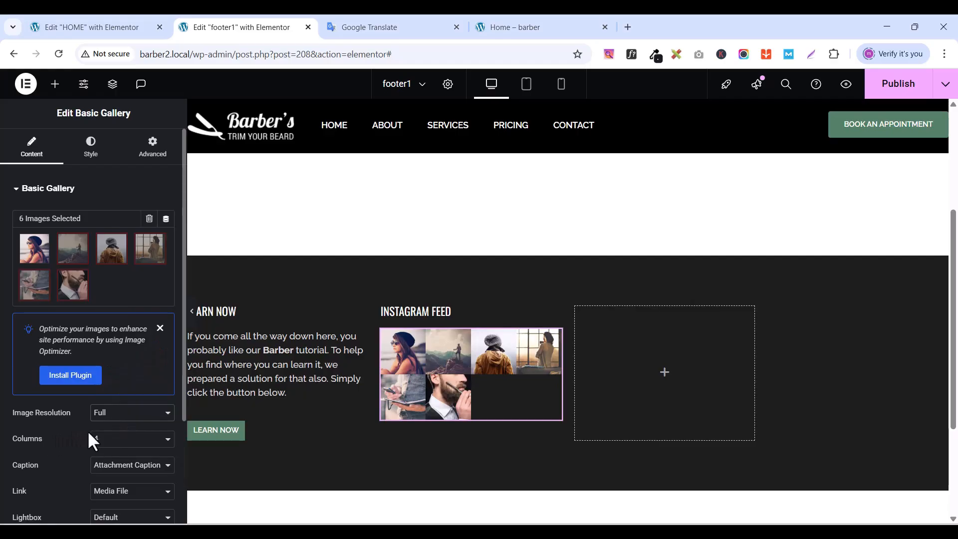
click(155, 441)
click(132, 317)
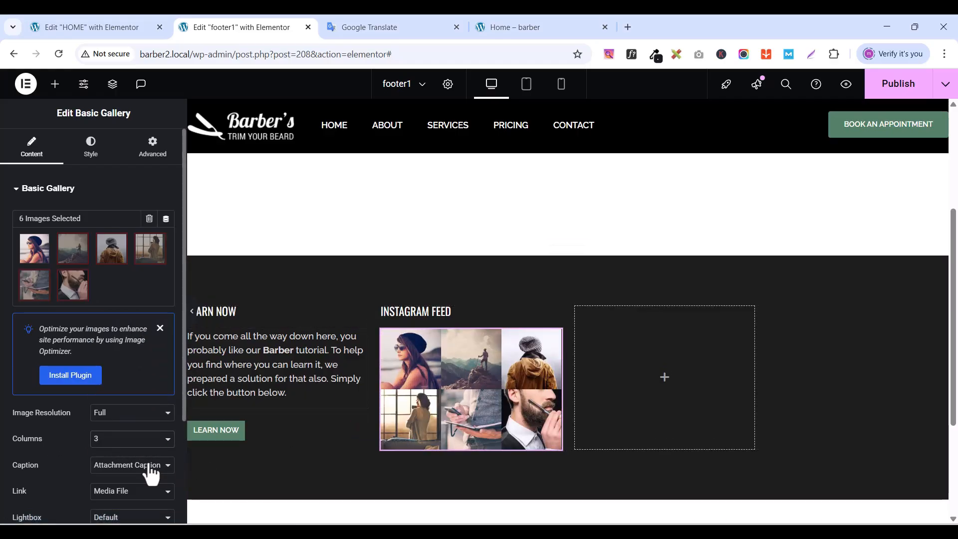
- Set the gallery's caption to None and look over its remaining content settings
scroll(150, 472, down, 1)
click(114, 404)
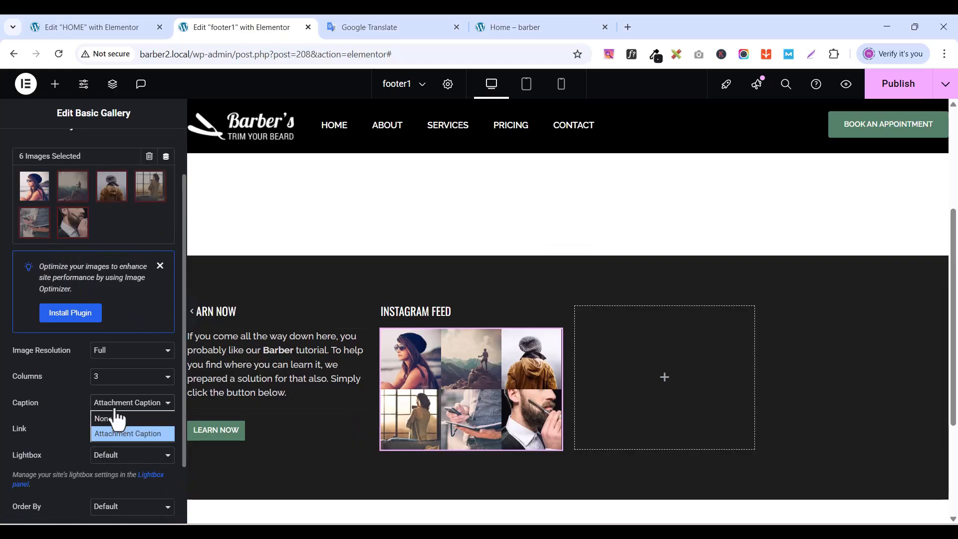
click(115, 416)
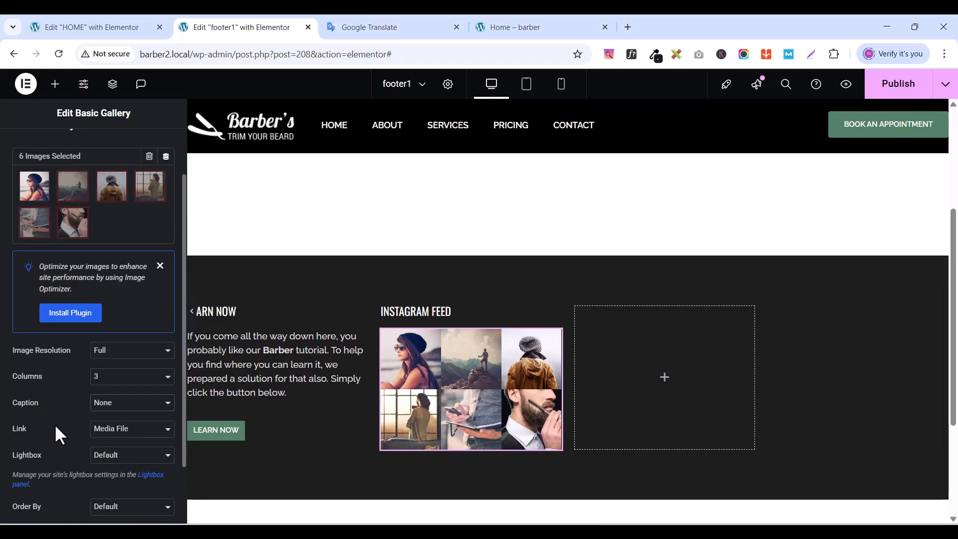
scroll(117, 302, up, 1)
scroll(117, 419, down, 3)
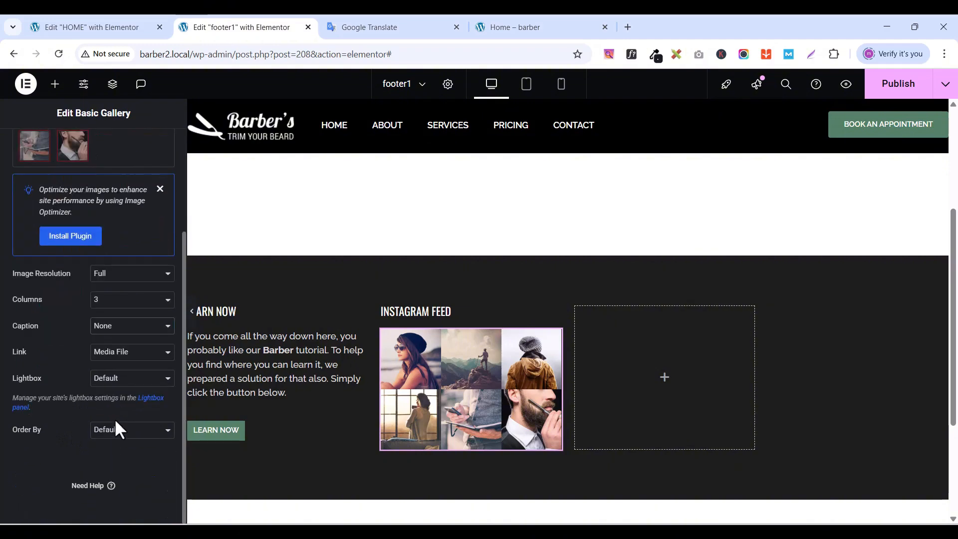
scroll(115, 418, up, 3)
- Set a custom gap of 5 px between the gallery images and publish the footer
click(96, 160)
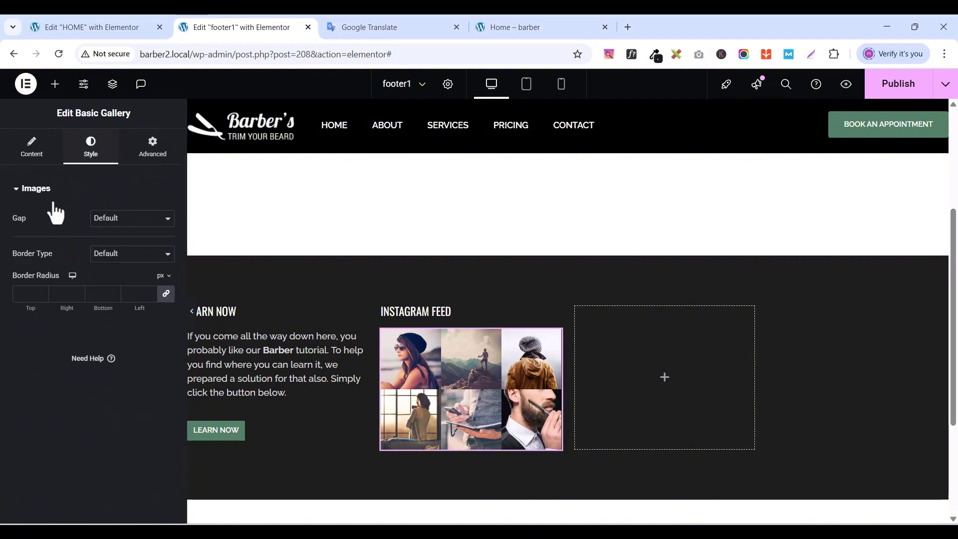
click(127, 230)
click(107, 246)
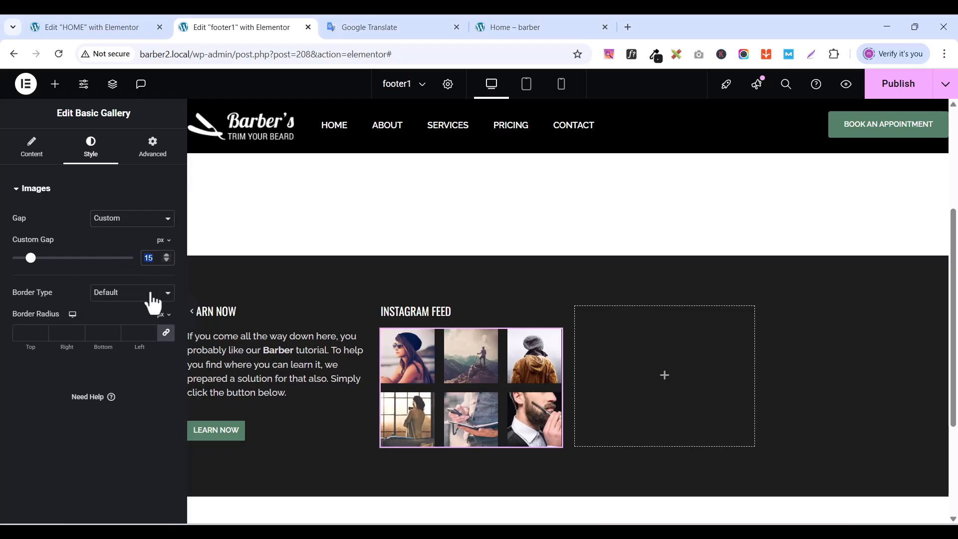
text(5)
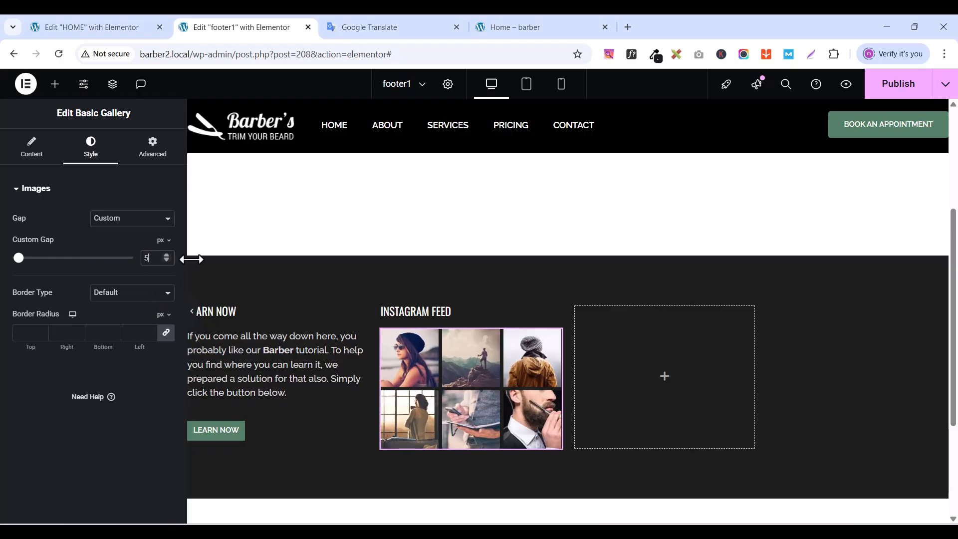
click(912, 95)
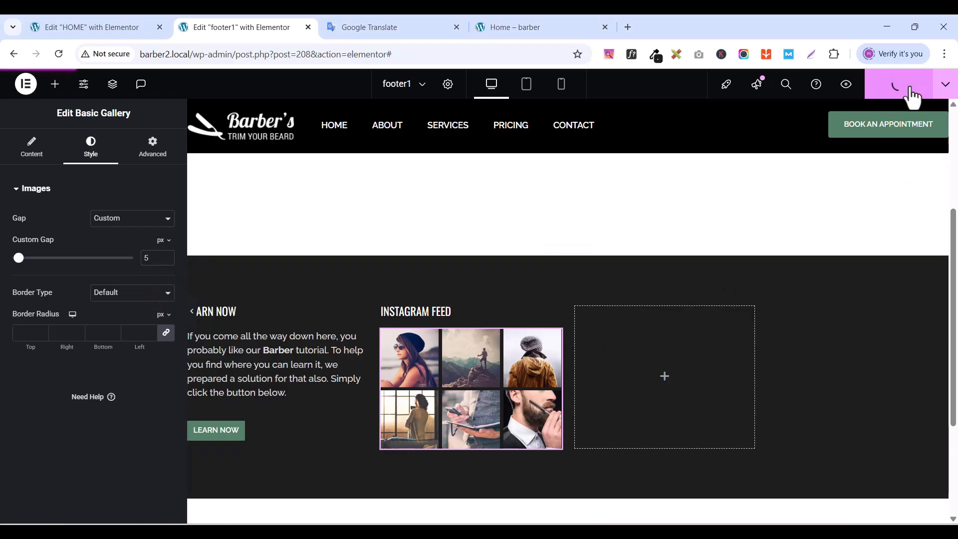
- Check the Home – barber footer and duplicate the INSTAGRAM FEED column to make the third footer column
click(528, 29)
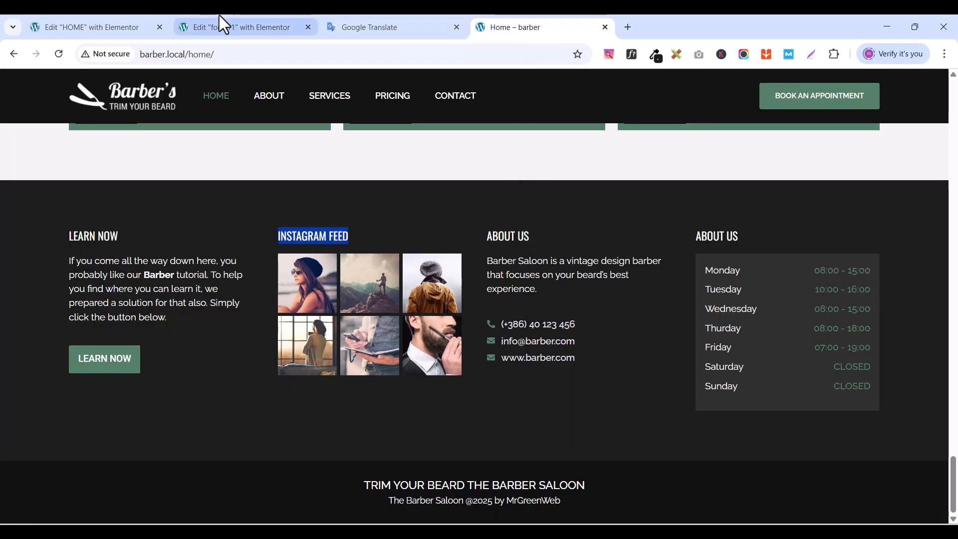
click(224, 27)
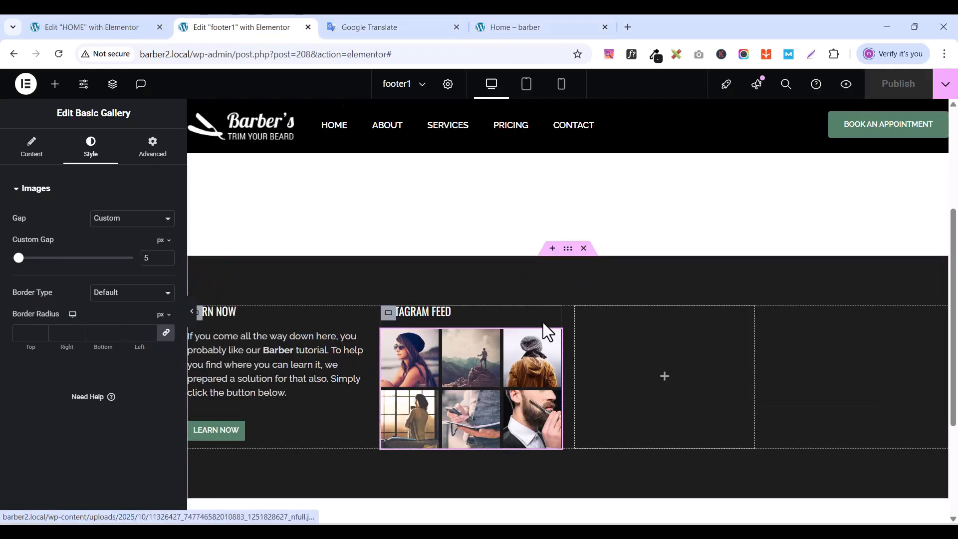
right_click(389, 313)
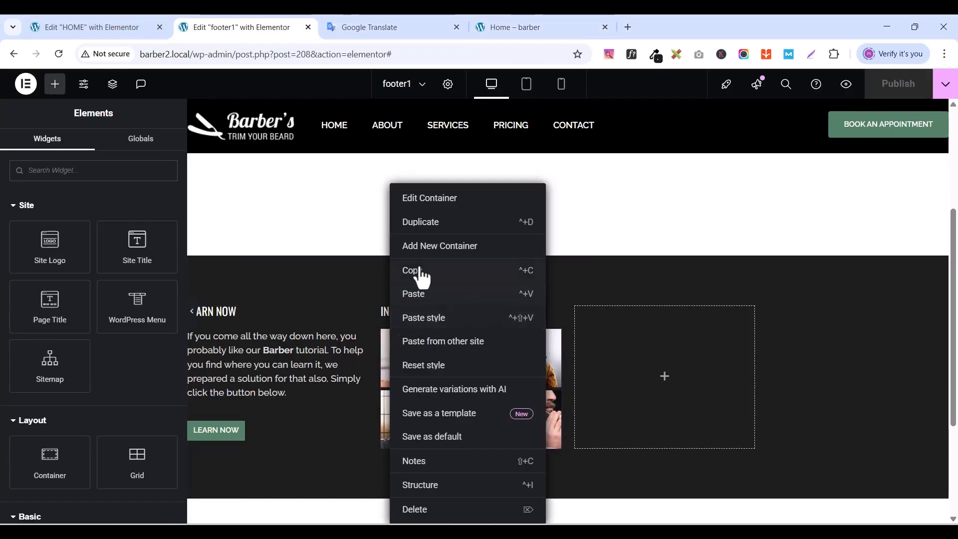
click(431, 226)
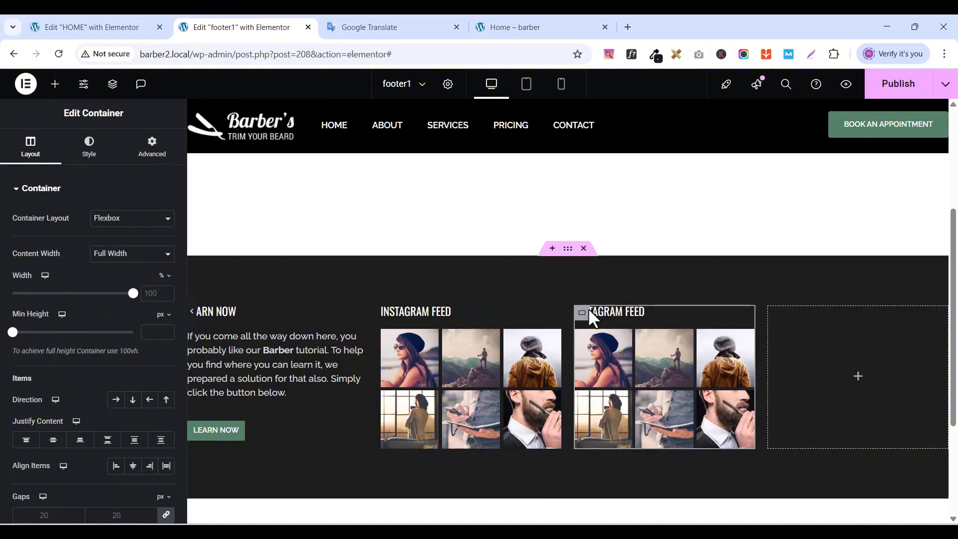
- Copy the About Us heading from the Home – barber page and use it as the duplicated column's heading
click(515, 29)
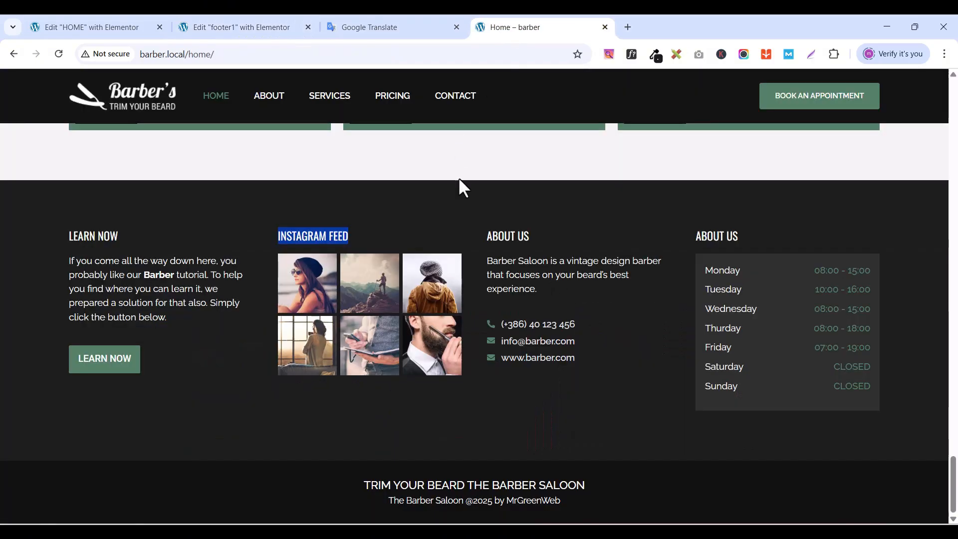
double_click(513, 240)
right_click(514, 240)
click(557, 248)
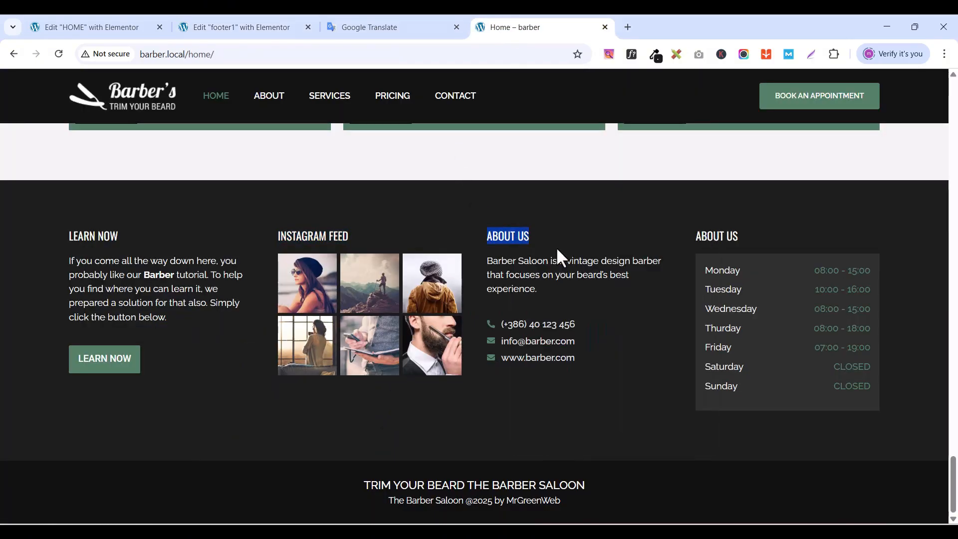
click(258, 31)
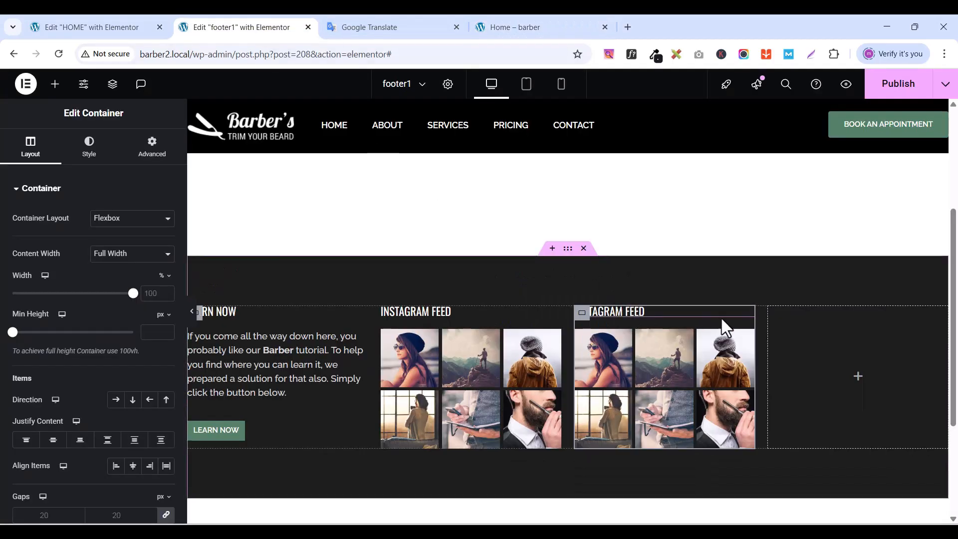
click(745, 312)
click(85, 232)
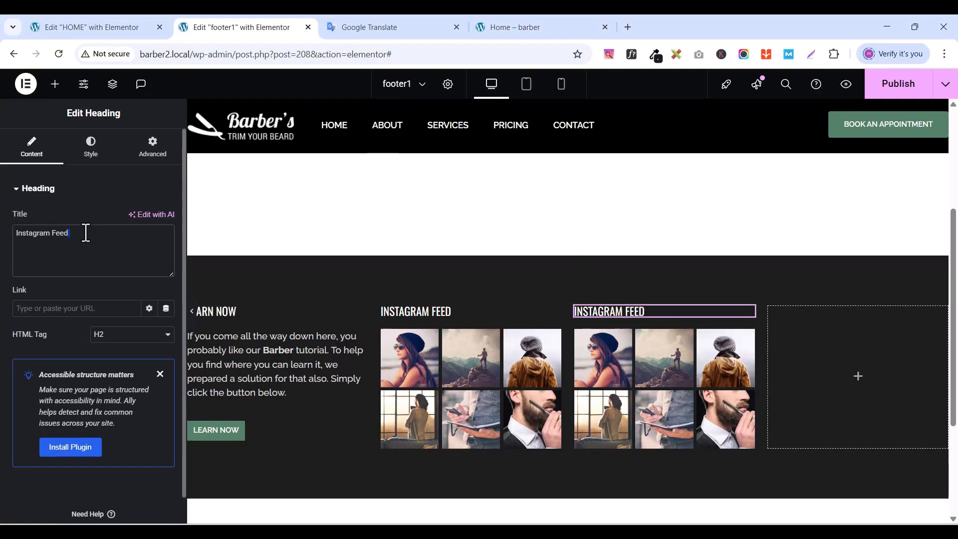
key(ctrl+v)
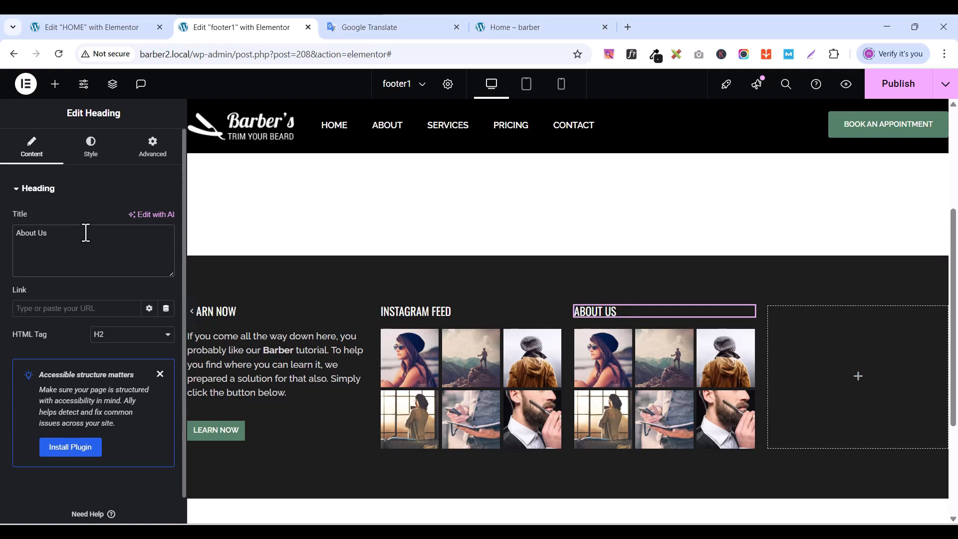
- Delete the image gallery from the third footer column and check that column on the Home – barber page
right_click(743, 357)
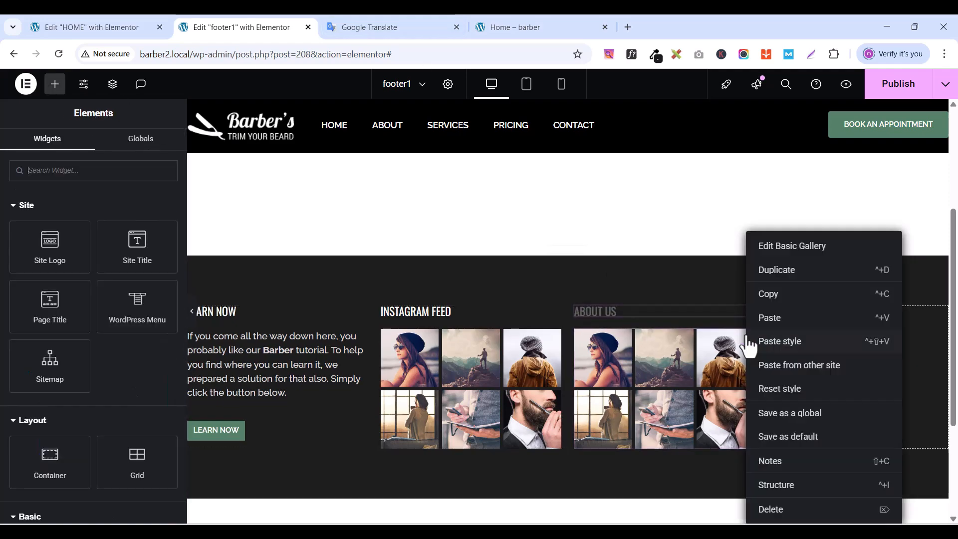
click(796, 518)
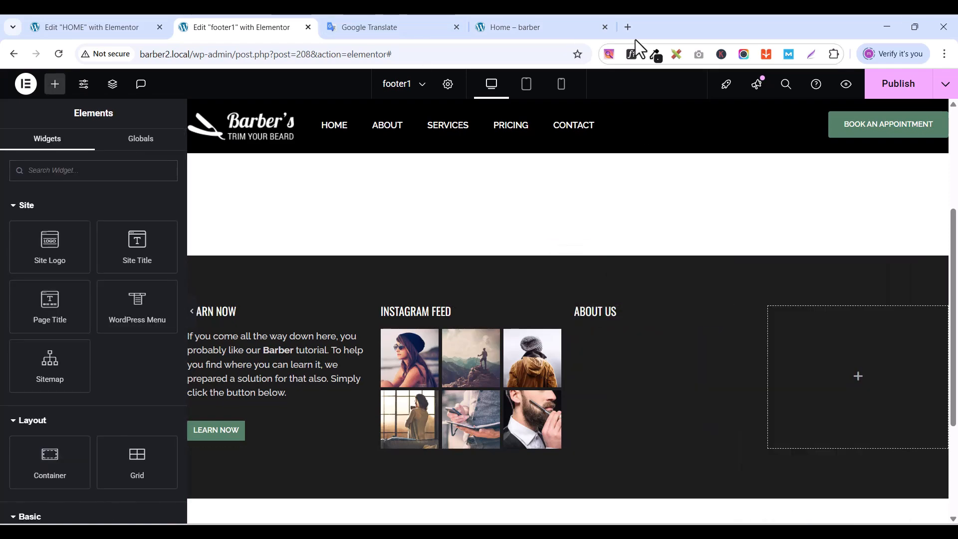
click(552, 21)
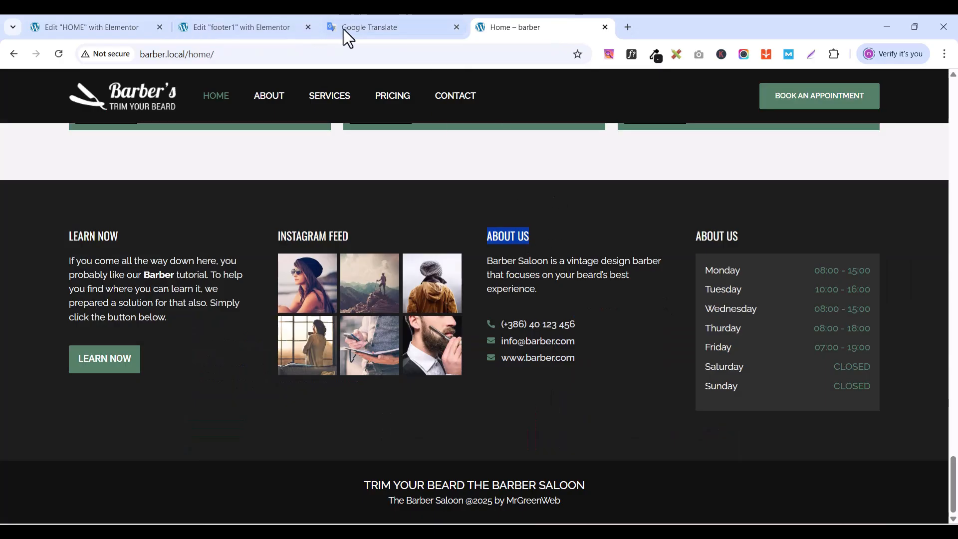
click(246, 26)
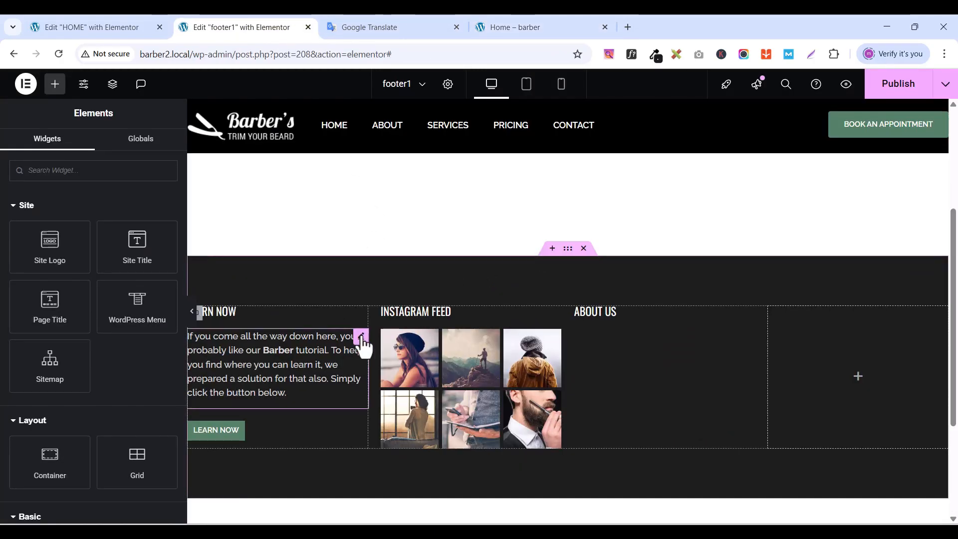
- Copy the LEARN NOW column's paragraph and paste it below the ABOUT US heading
right_click(361, 339)
click(393, 294)
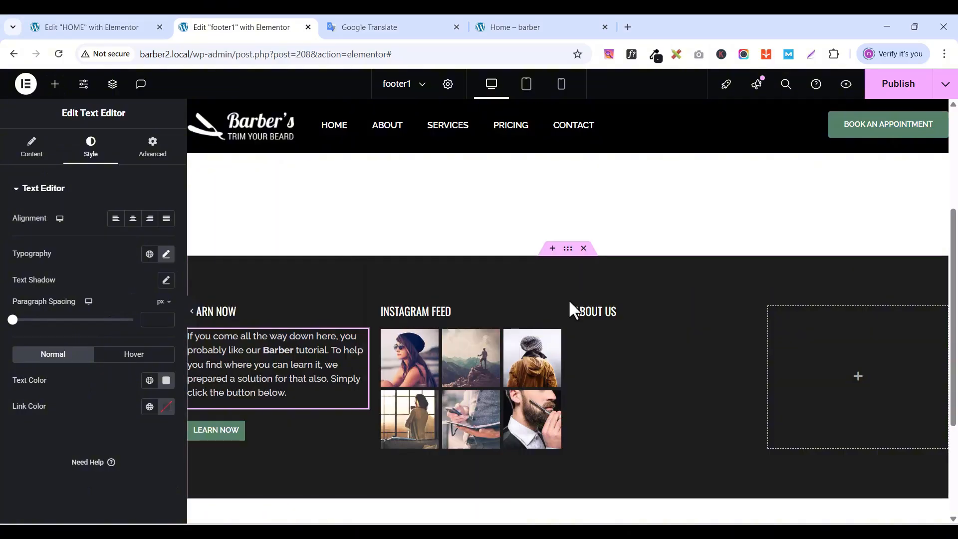
click(748, 314)
right_click(748, 320)
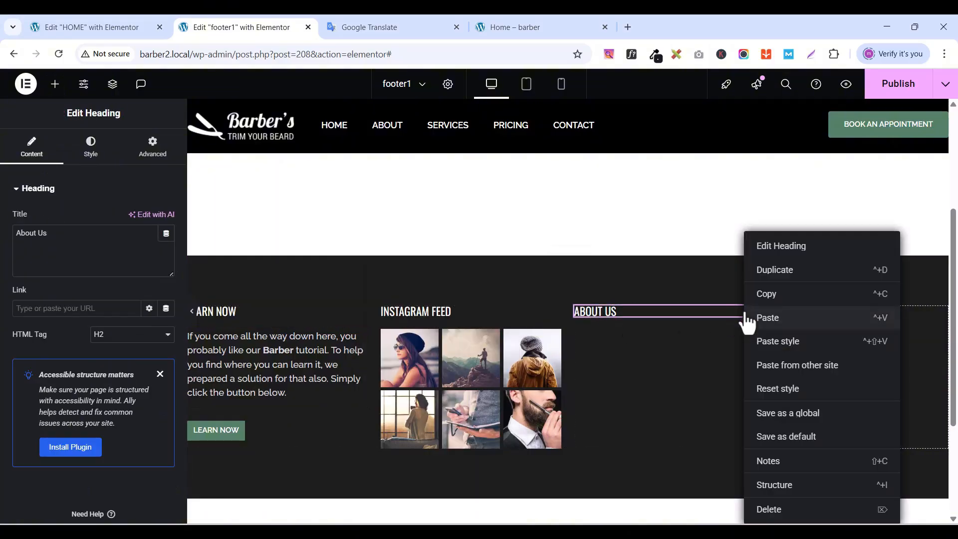
click(780, 324)
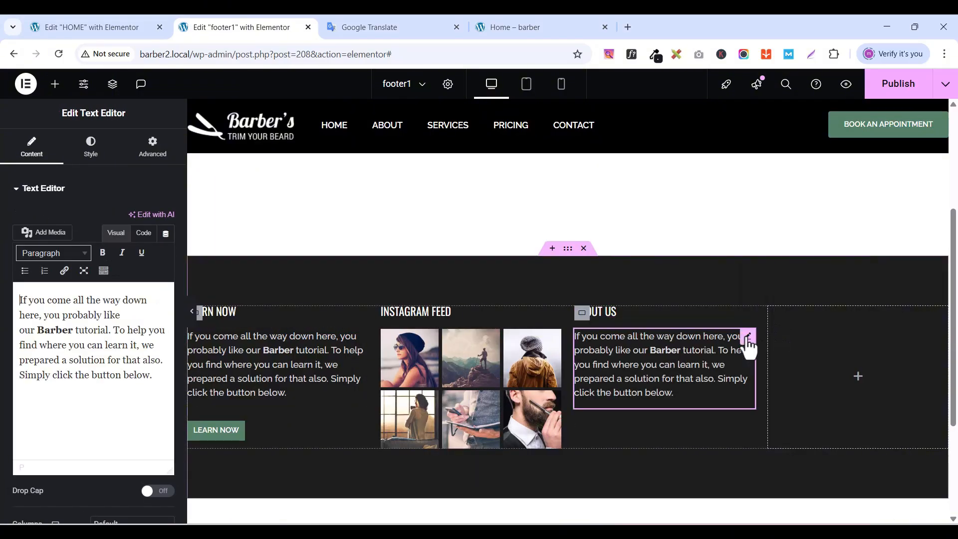
- Replace the pasted paragraph with the Home – barber page's text "Barber Saloon is a vintage design barber that focuses on your beard's best experience."
click(529, 27)
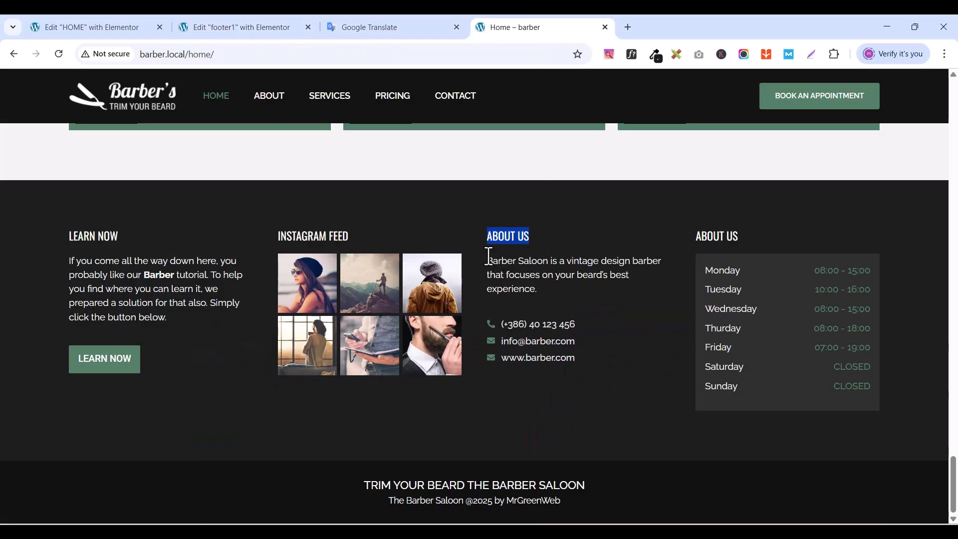
drag(487, 262, 544, 290)
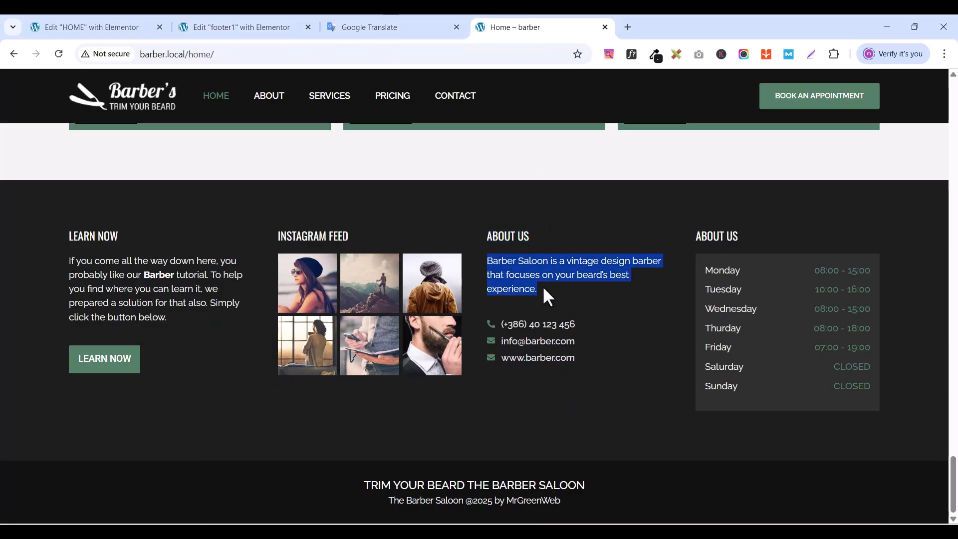
right_click(541, 278)
click(576, 295)
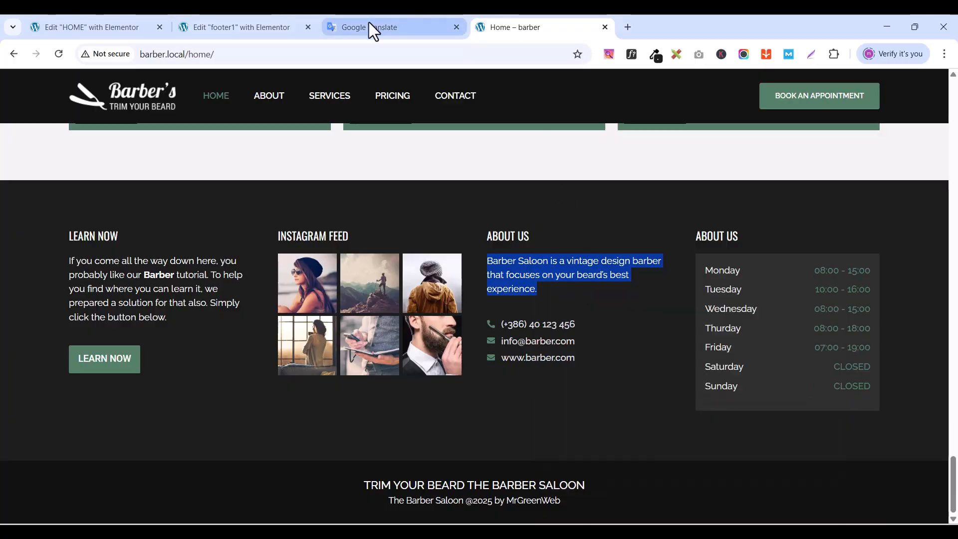
click(260, 30)
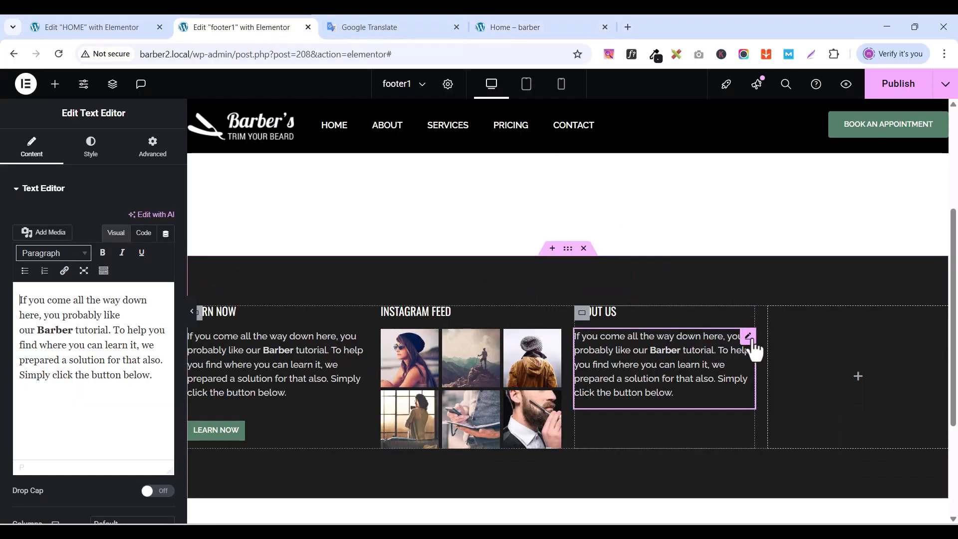
click(128, 317)
key(ctrl+a)
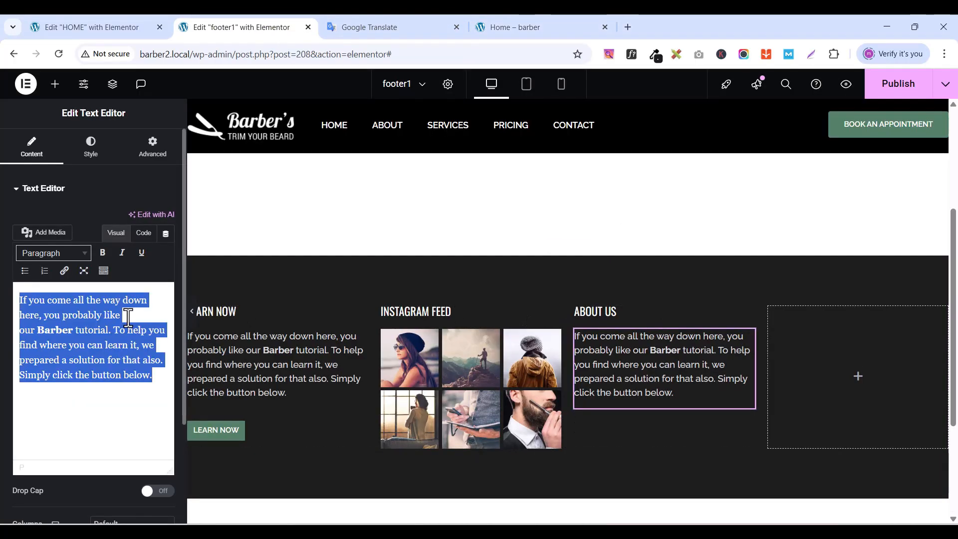
key(ctrl+v)
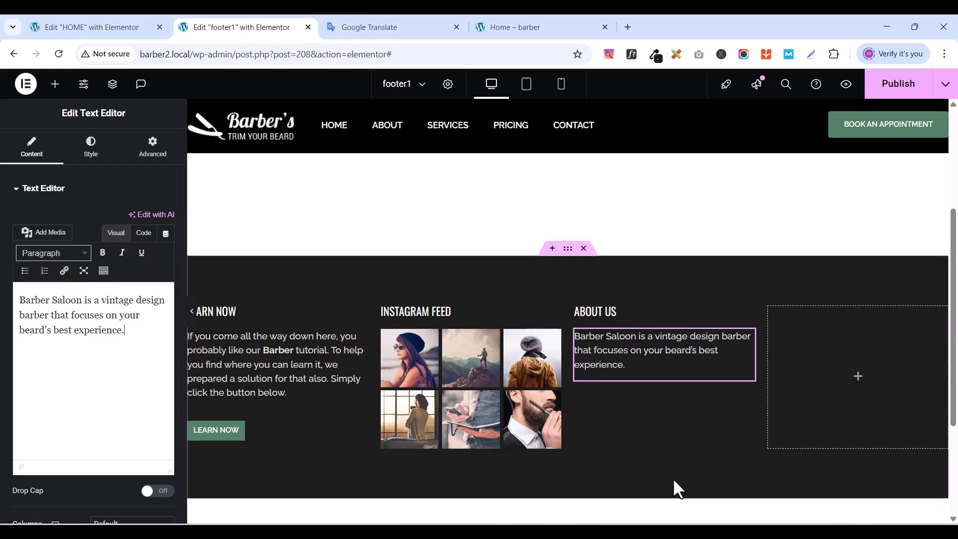
- Add an Icon List widget below the ABOUT US paragraph and remove its second and third items
click(527, 29)
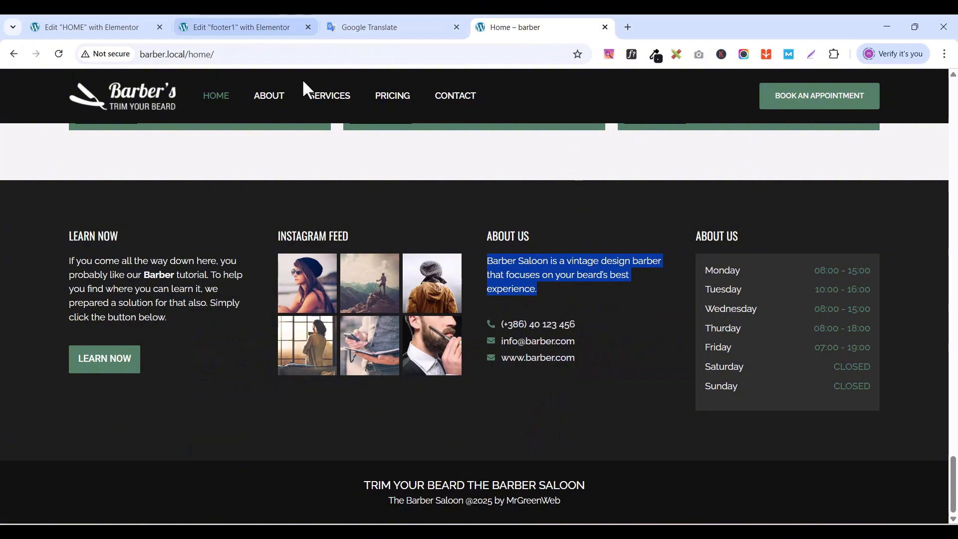
click(229, 30)
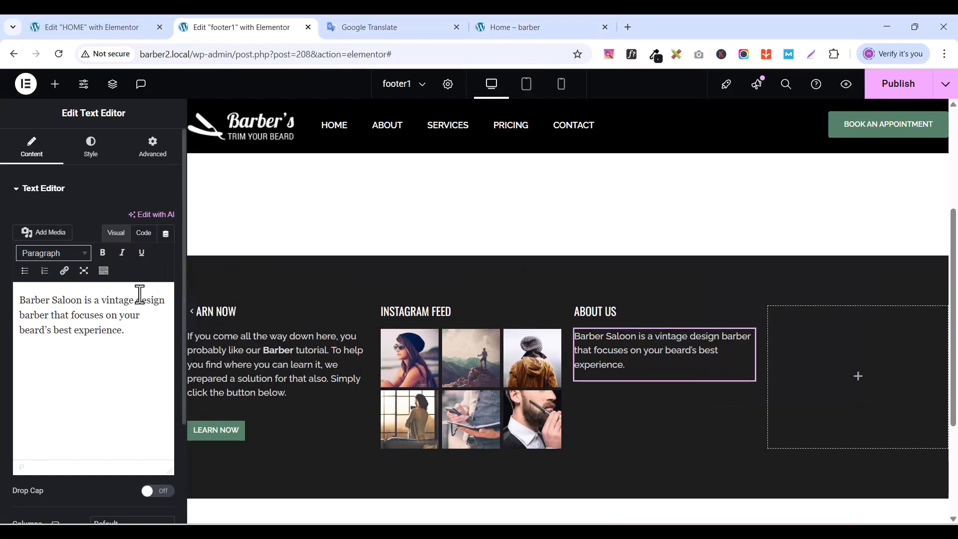
click(55, 84)
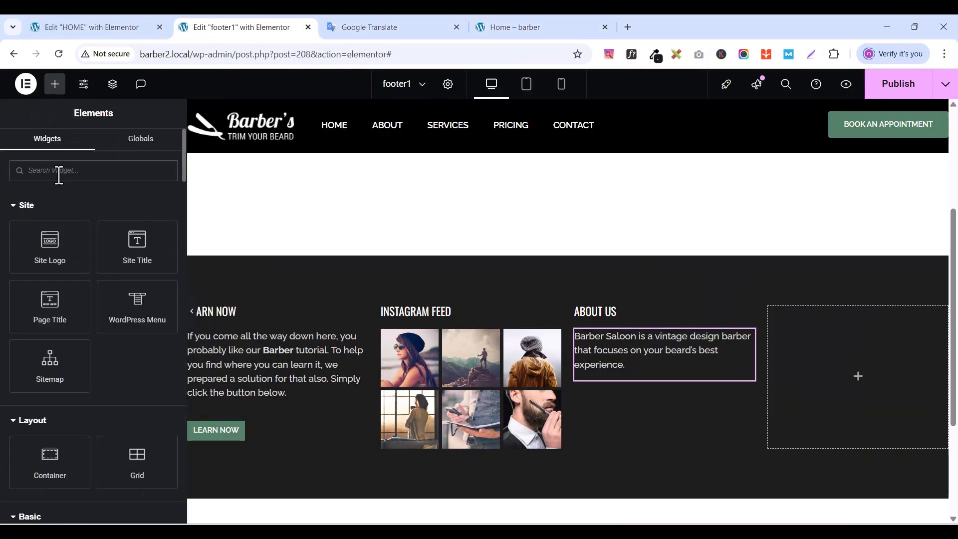
text(lCON)
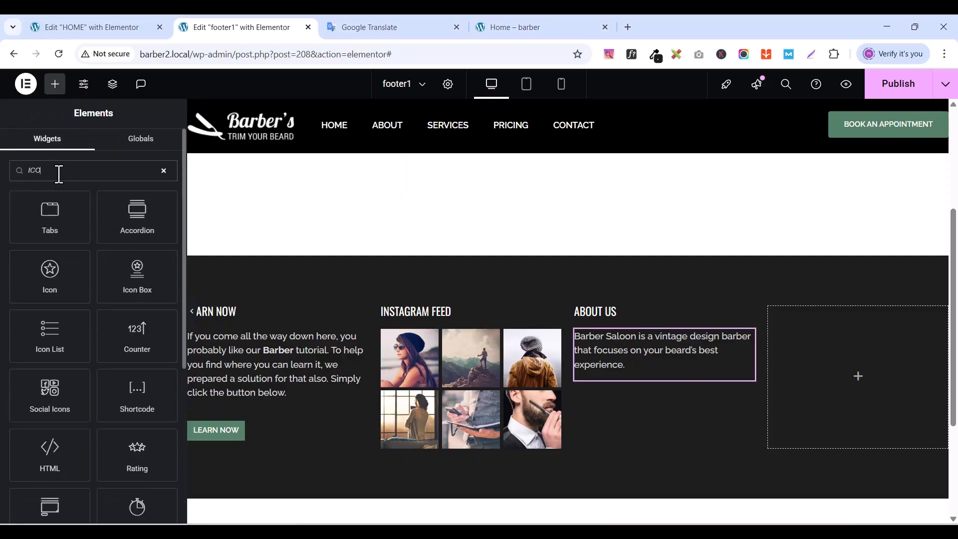
drag(49, 273, 654, 376)
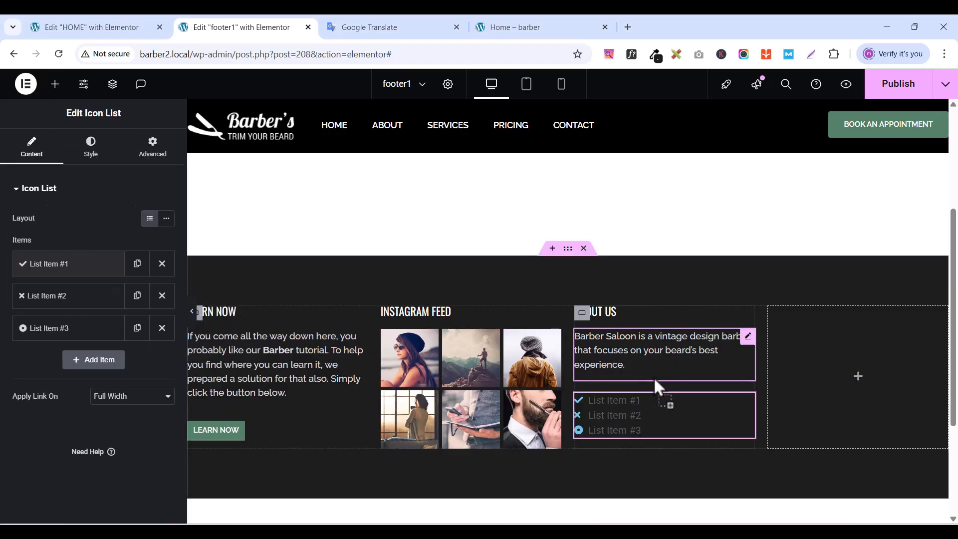
click(161, 328)
click(162, 295)
- Copy the phone number from the Home – barber footer and use it as the remaining list item's text
click(507, 27)
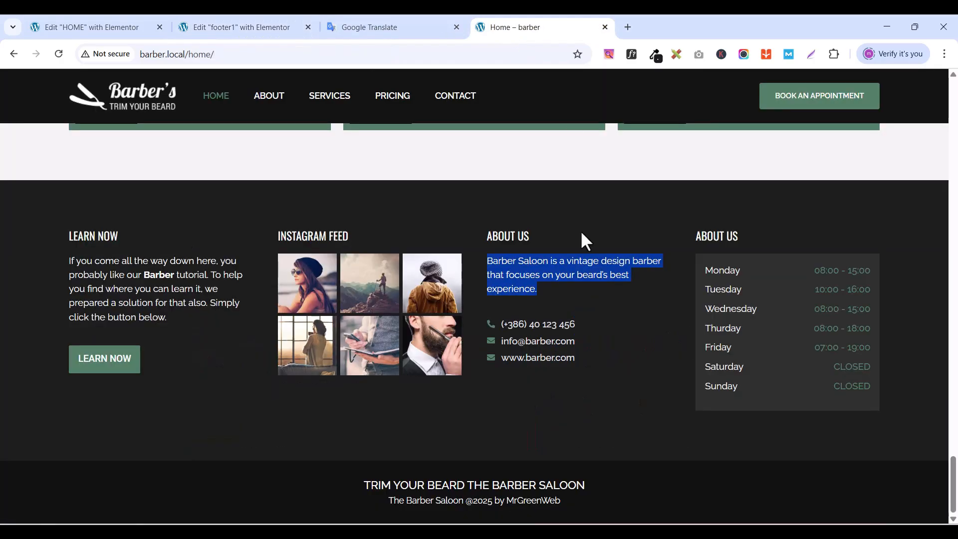
click(514, 330)
triple_click(515, 330)
key(ctrl+c)
right_click(510, 329)
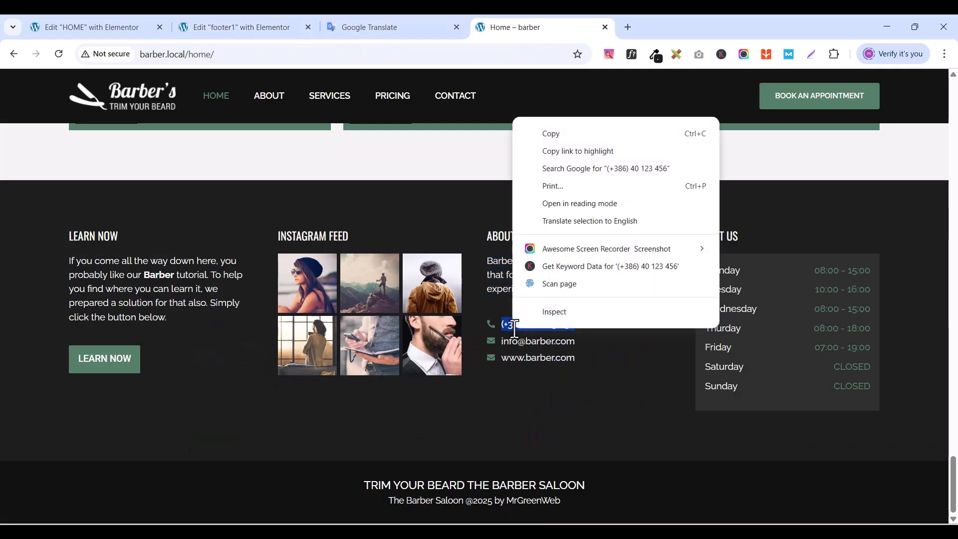
click(558, 132)
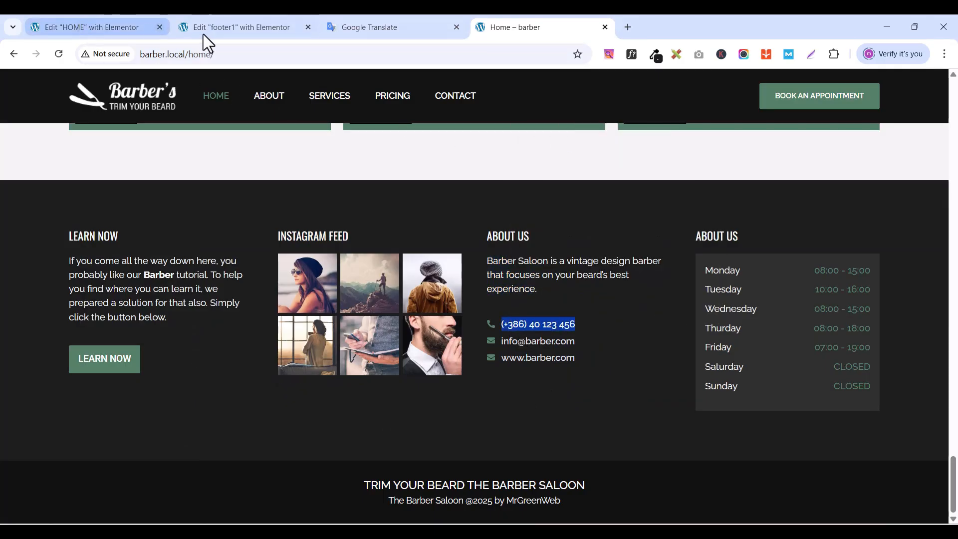
click(229, 27)
click(79, 265)
click(81, 308)
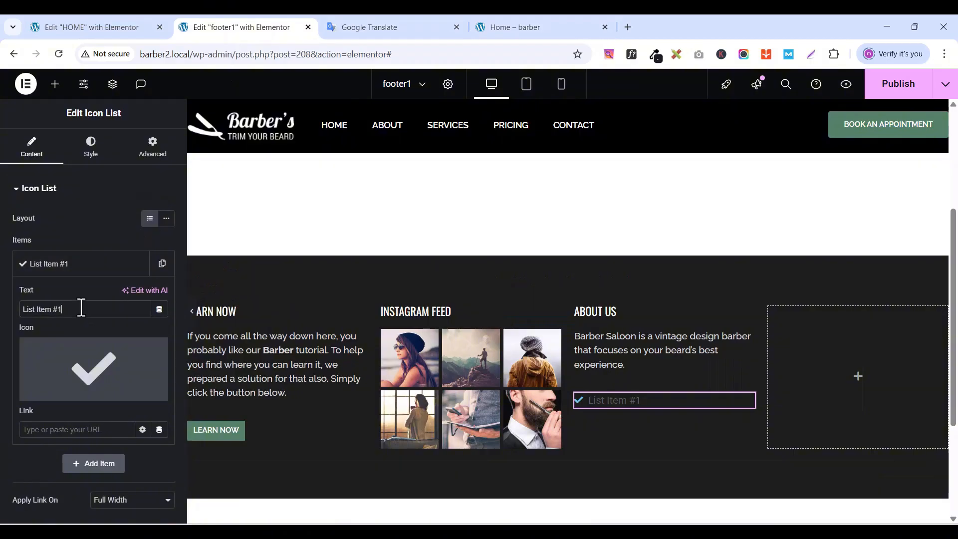
key(ctrl+v)
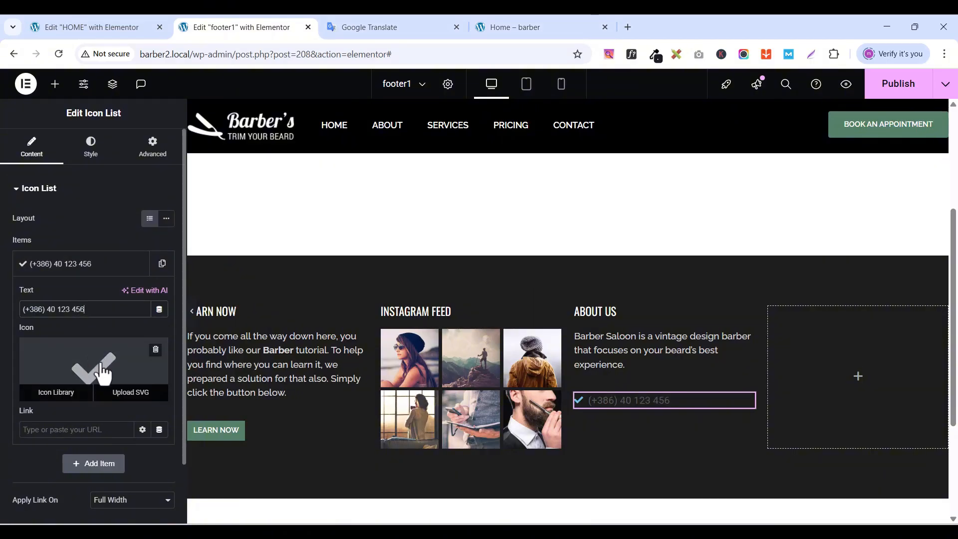
- Check the reference footer's icon and replace the list item's check mark with the matching phone handset from the icon library
click(514, 30)
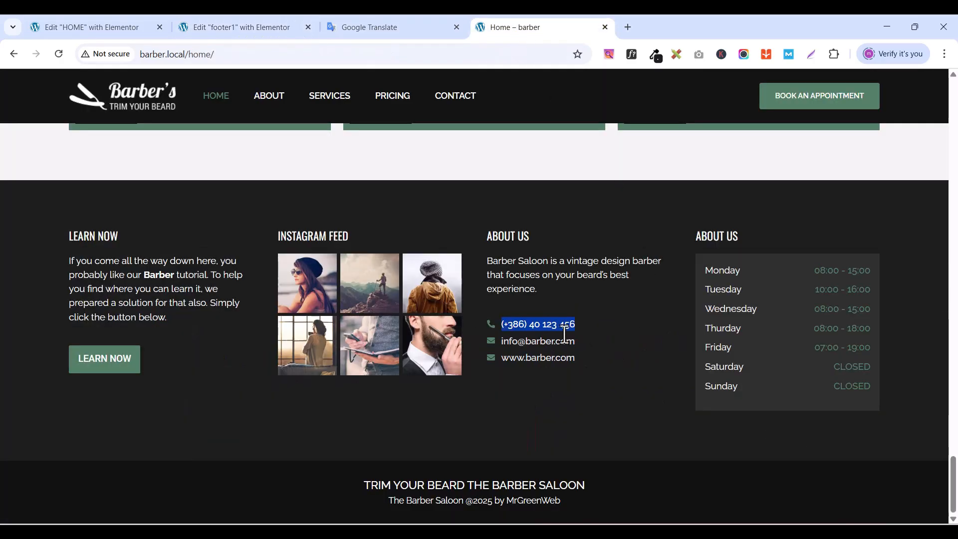
click(214, 26)
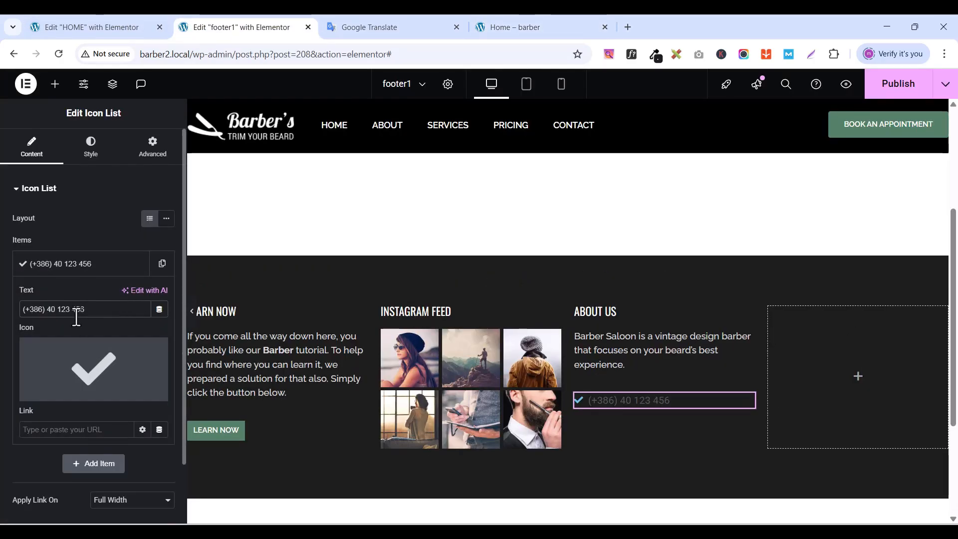
click(69, 402)
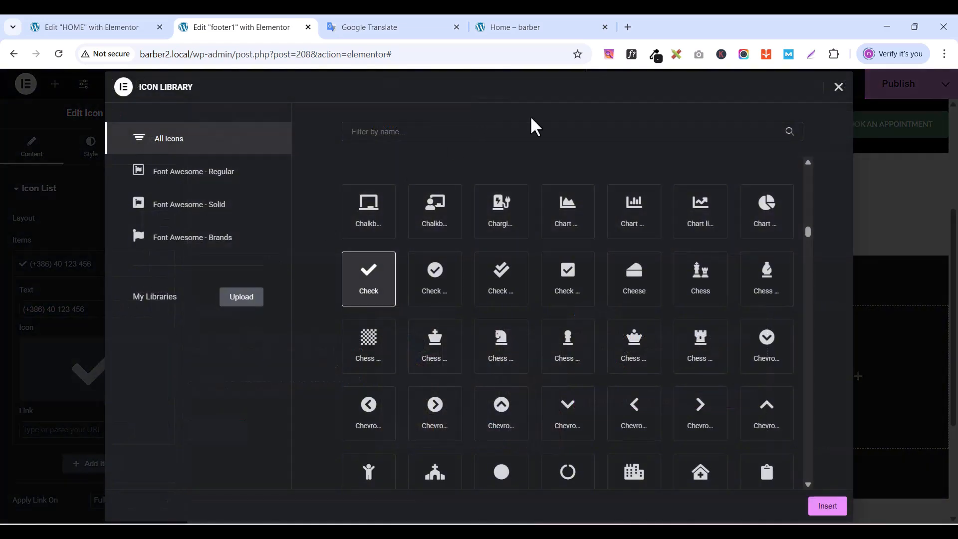
text(PHON)
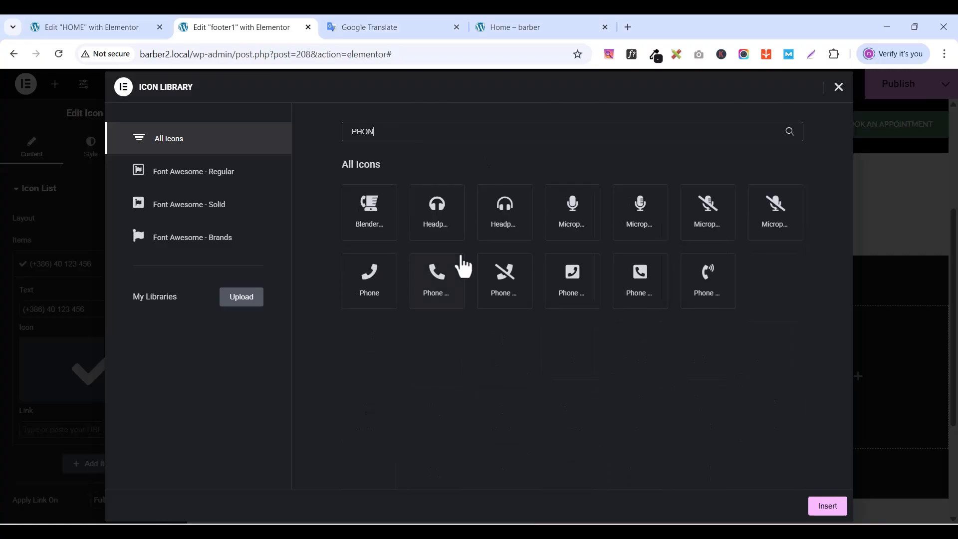
click(445, 283)
click(821, 506)
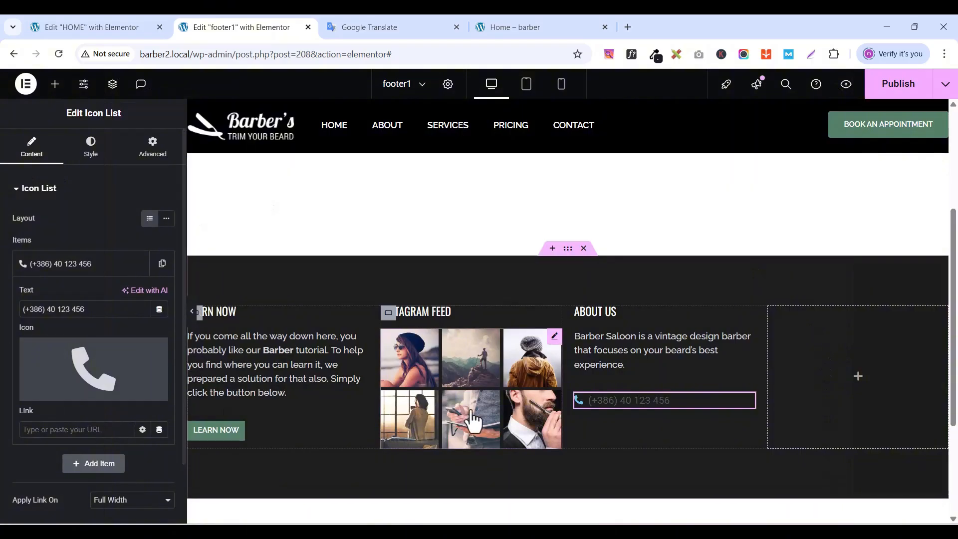
- Set the icon list text's typography to the Raleway family at 15 px
click(92, 160)
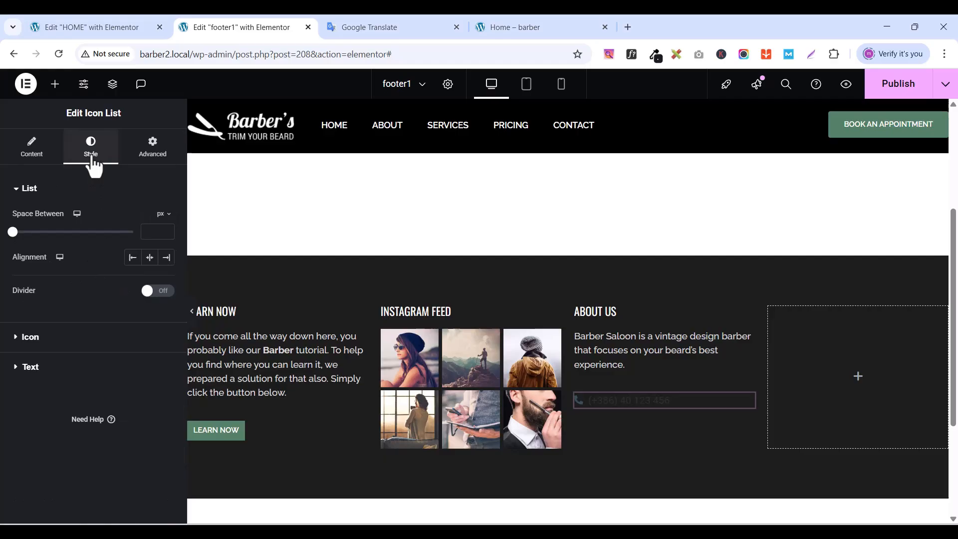
click(25, 368)
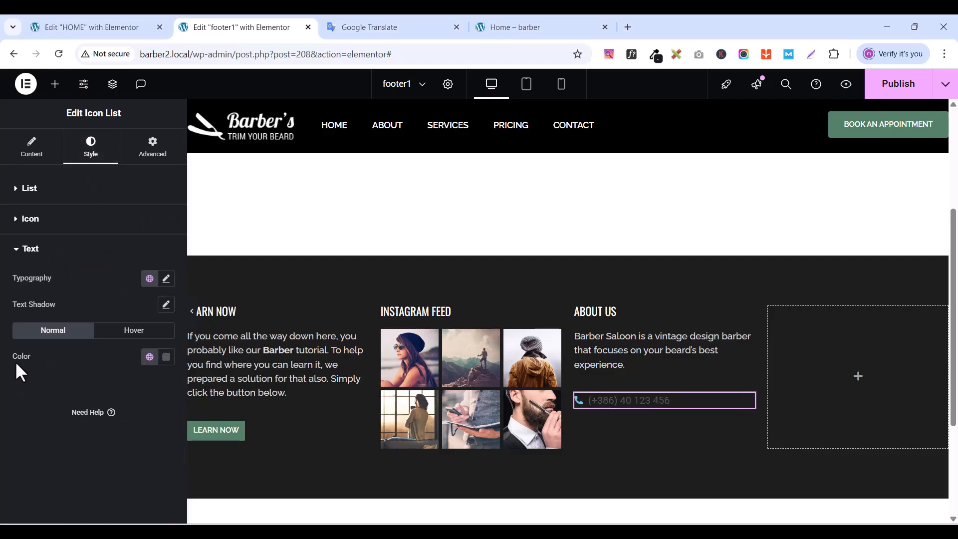
click(166, 279)
click(109, 344)
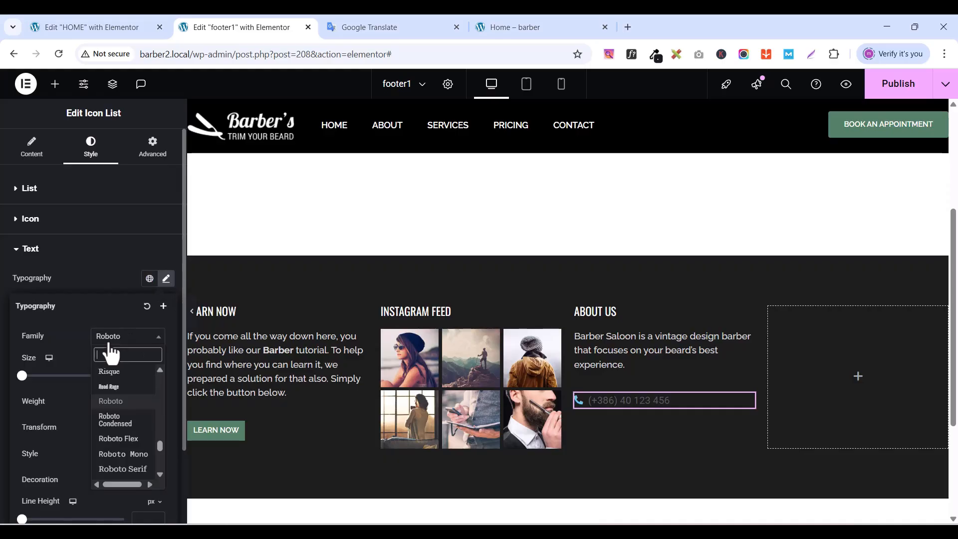
text(Ra)
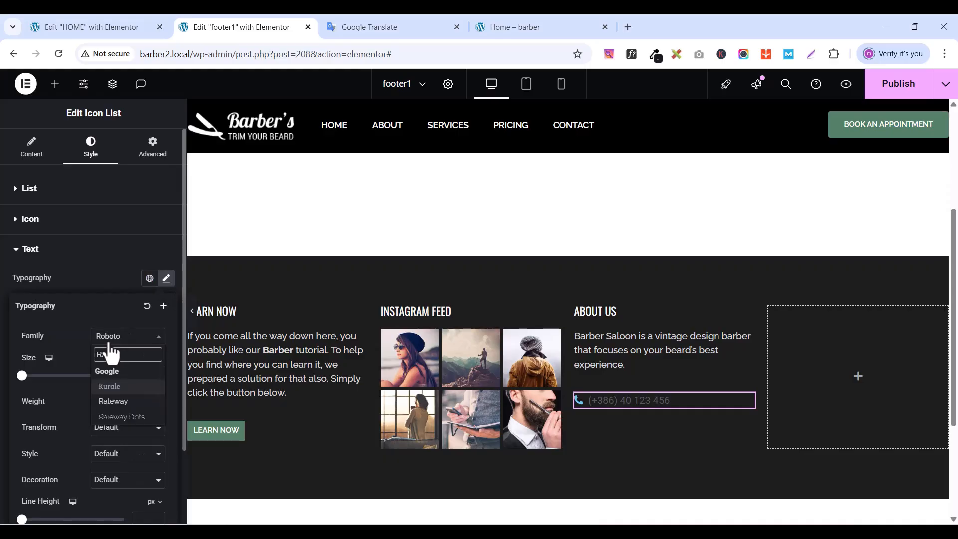
click(116, 404)
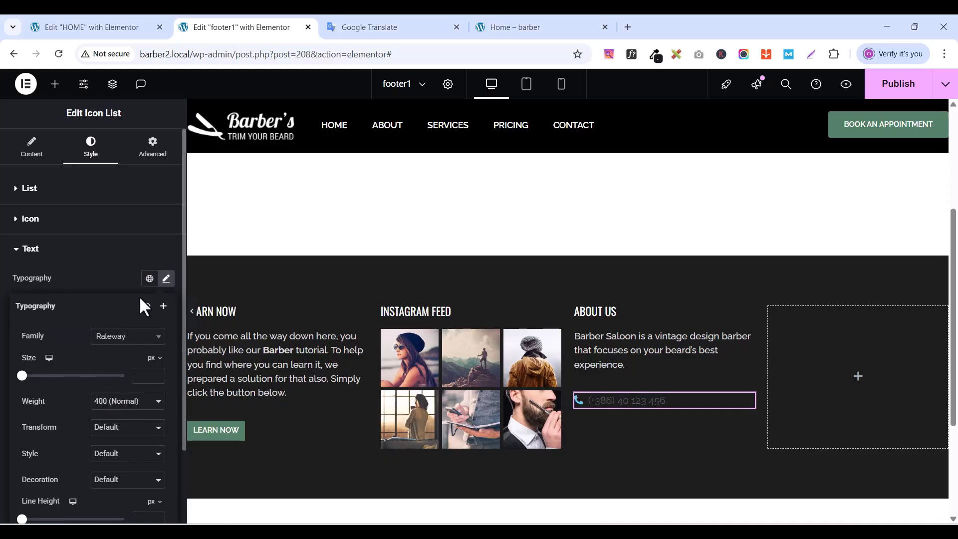
click(158, 371)
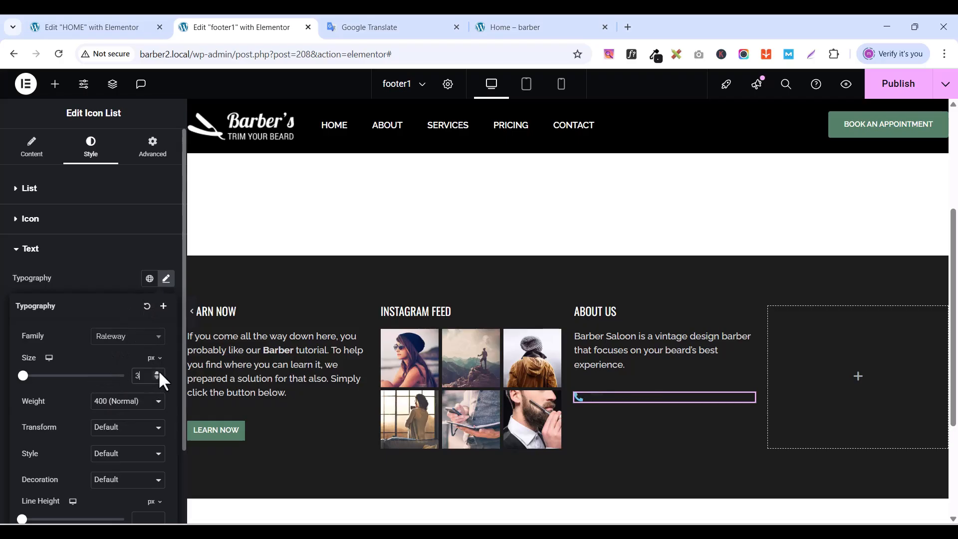
click(158, 371)
click(157, 371)
click(157, 371)
click(158, 371)
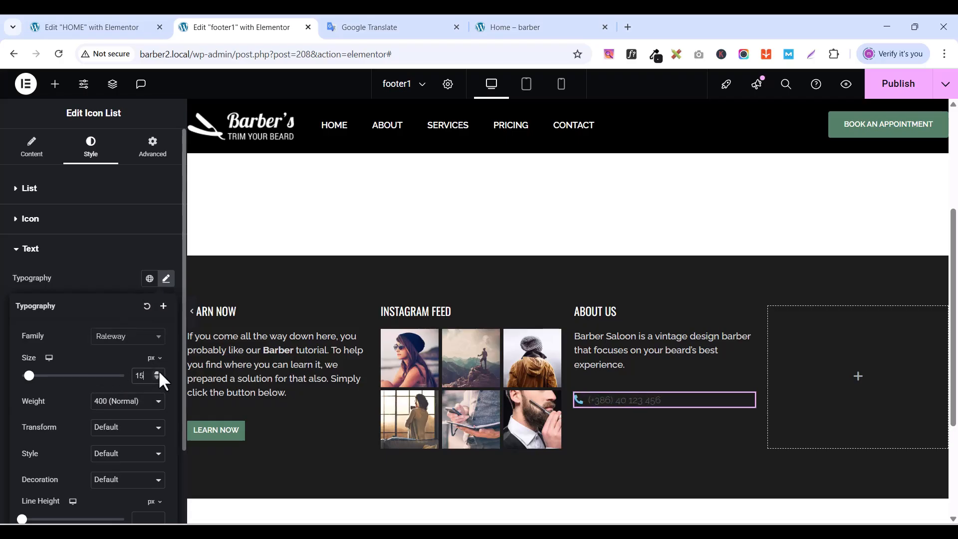
- Set the icon list text's weight to 500 (Medium) and its color to light gray #E5E5E5
click(137, 404)
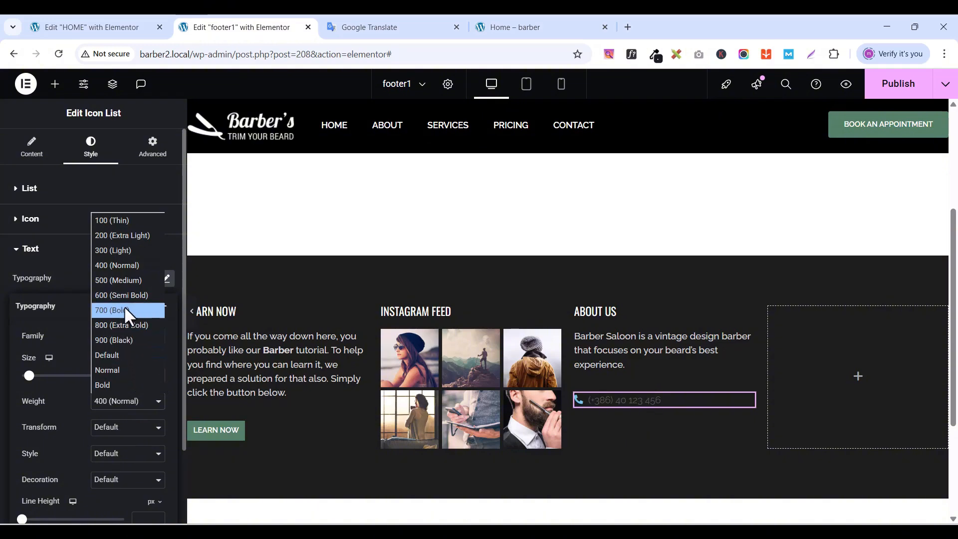
click(124, 281)
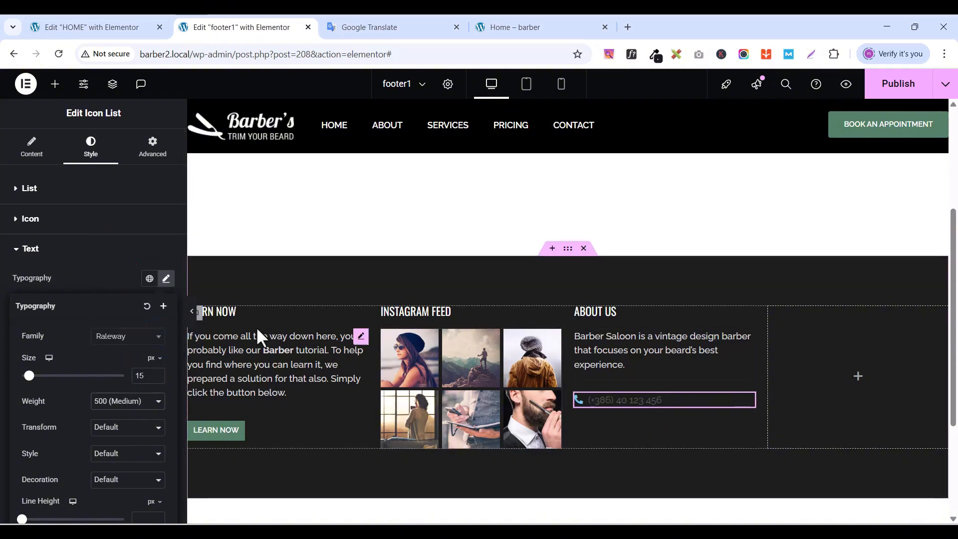
click(86, 262)
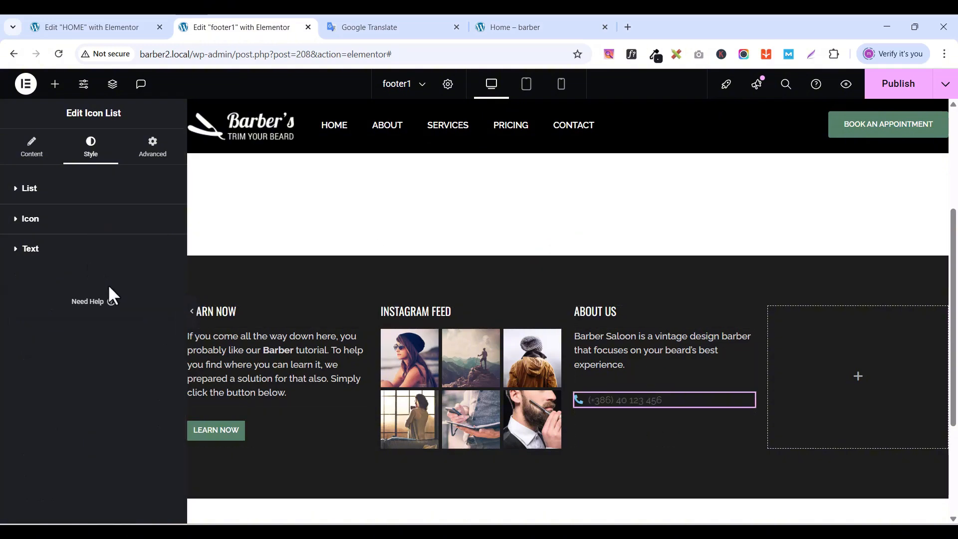
click(5, 255)
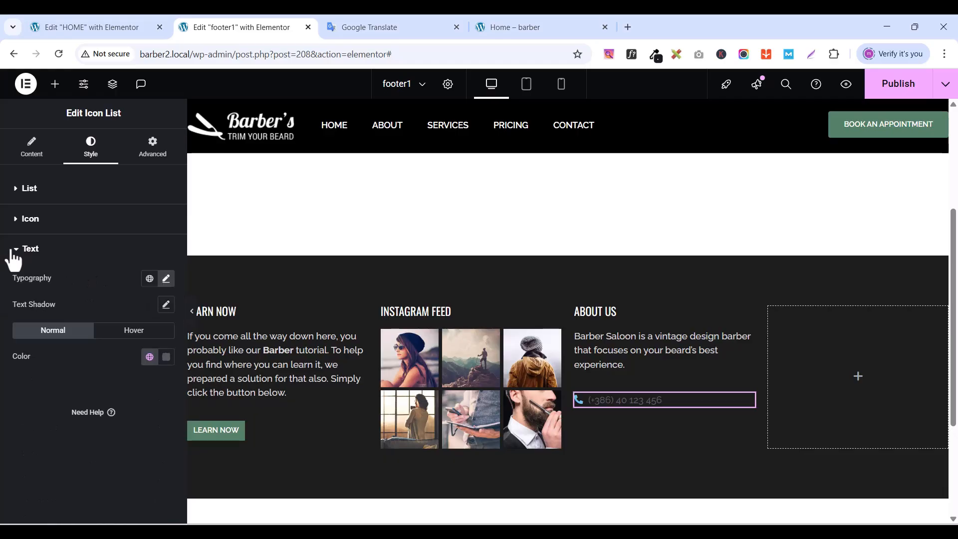
click(166, 357)
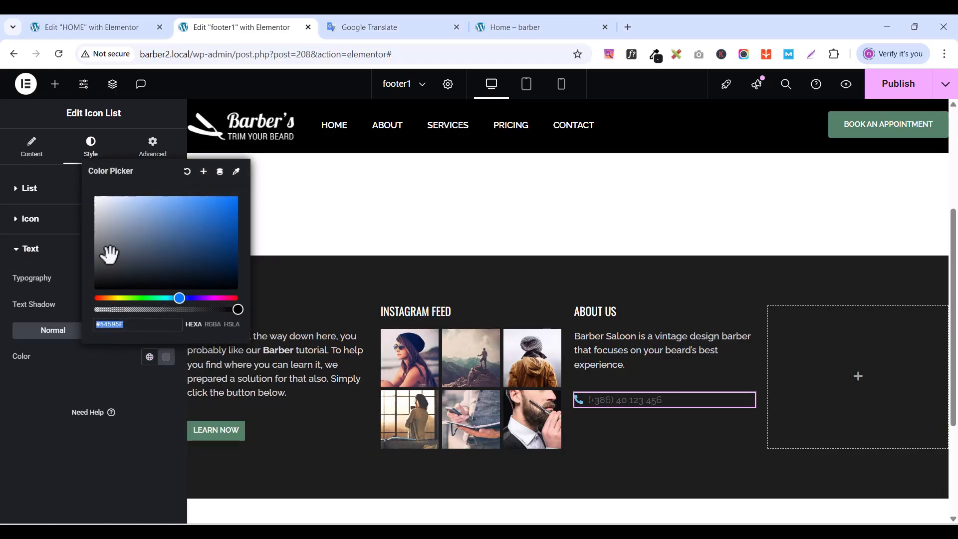
drag(88, 224, 77, 206)
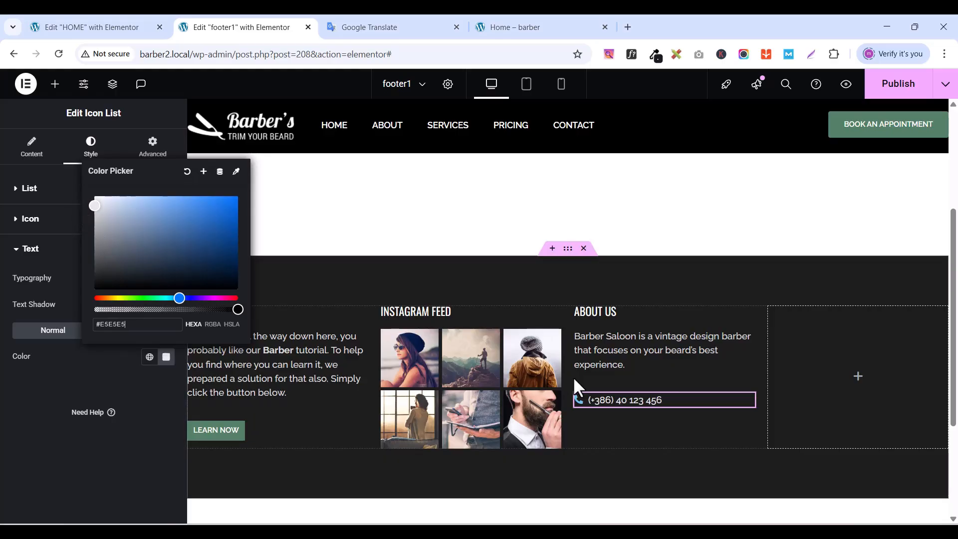
click(55, 368)
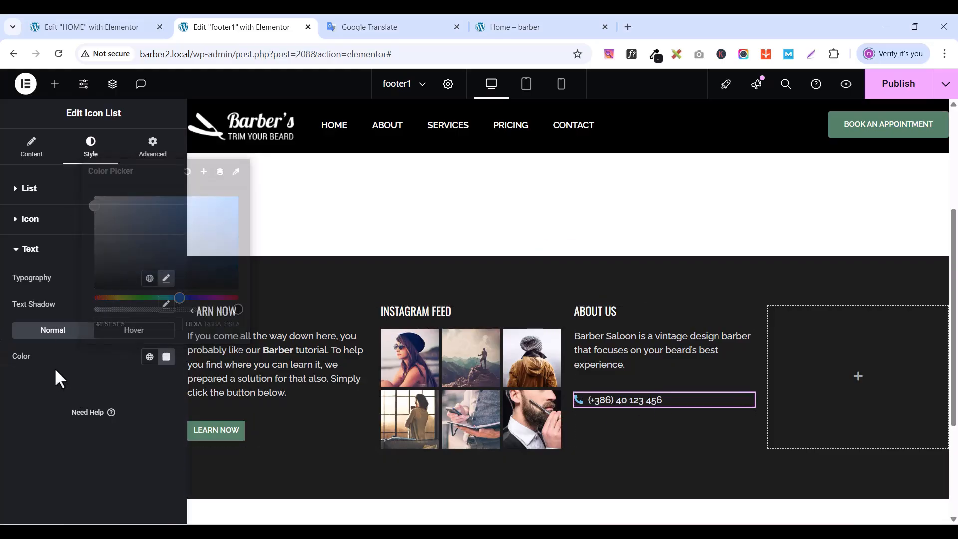
click(19, 249)
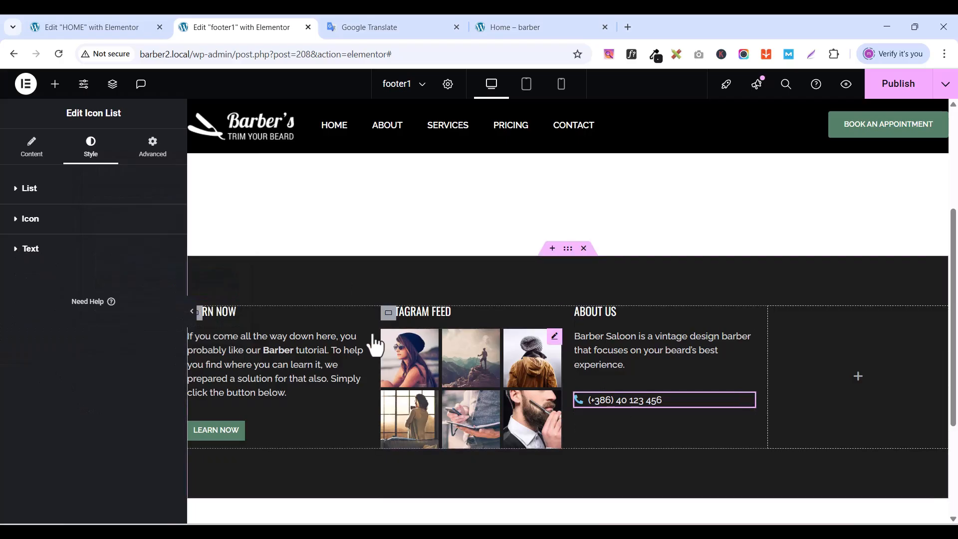
- Try light gray #DFDFDF as the list icon's color and replace it with the global DARK GREEN color
click(18, 221)
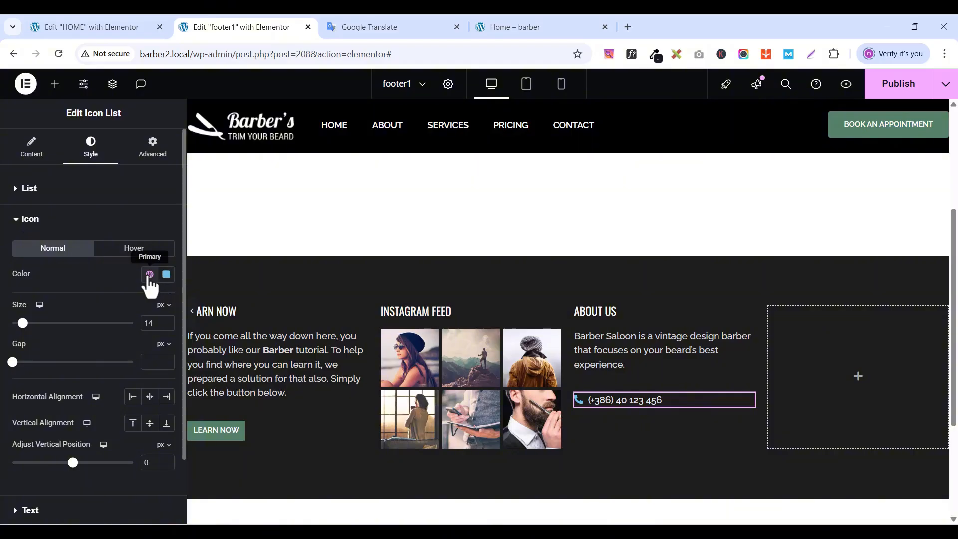
click(166, 275)
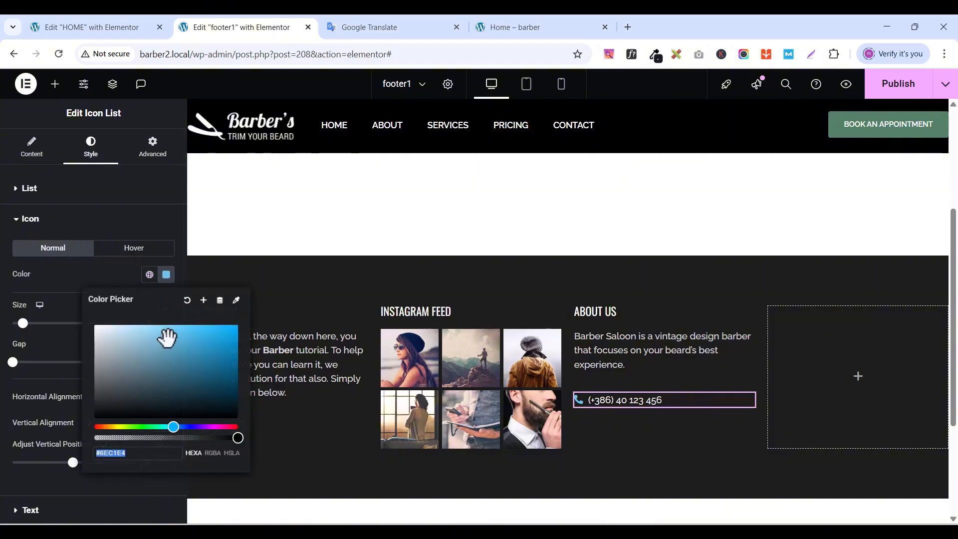
drag(168, 337, 73, 335)
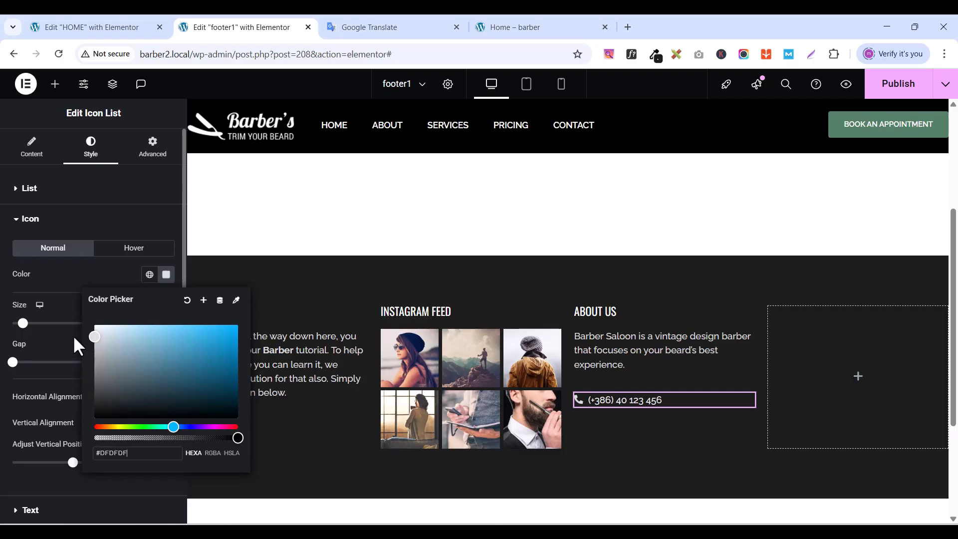
click(124, 276)
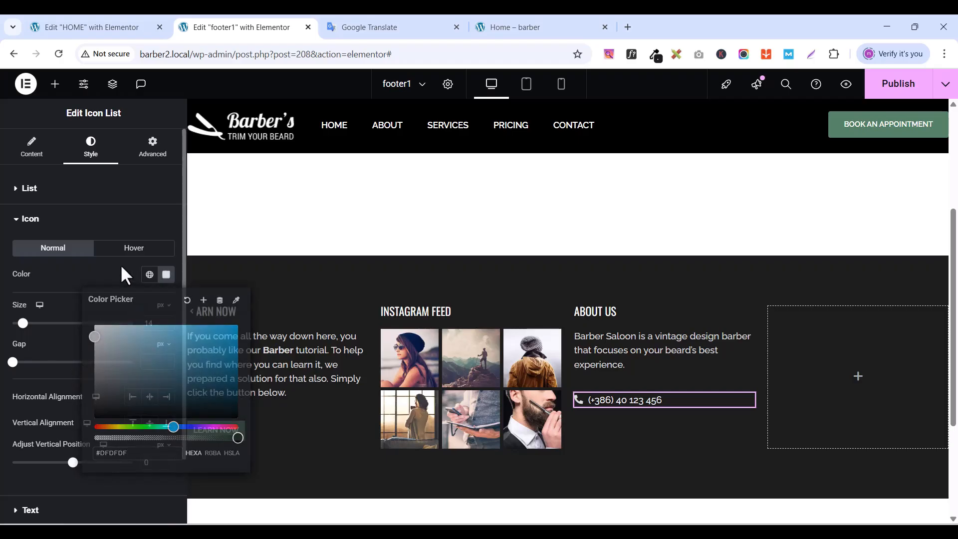
click(150, 275)
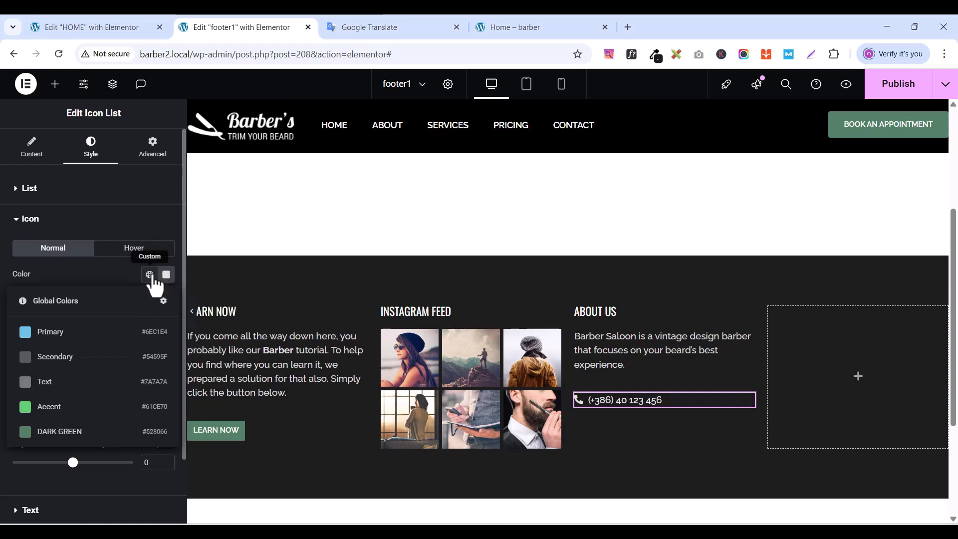
click(58, 432)
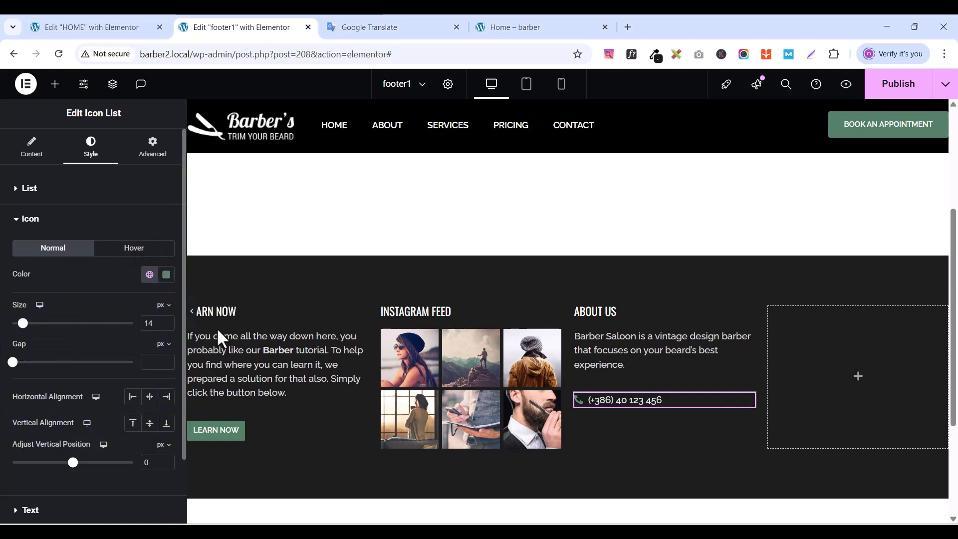
- Try larger sizes up to 18 px for the list icon and settle on 13 px
click(167, 321)
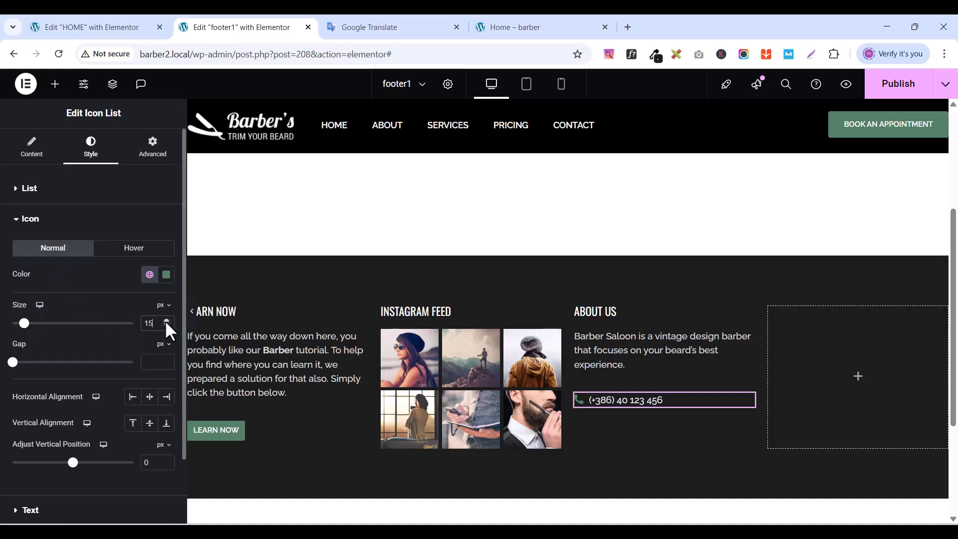
click(166, 320)
click(165, 319)
click(165, 320)
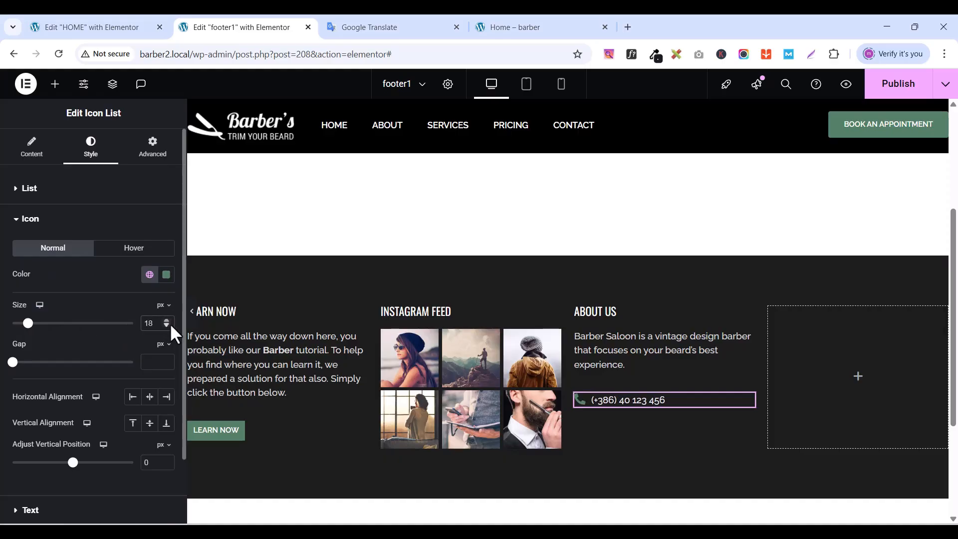
click(167, 324)
click(167, 324)
click(167, 323)
click(167, 323)
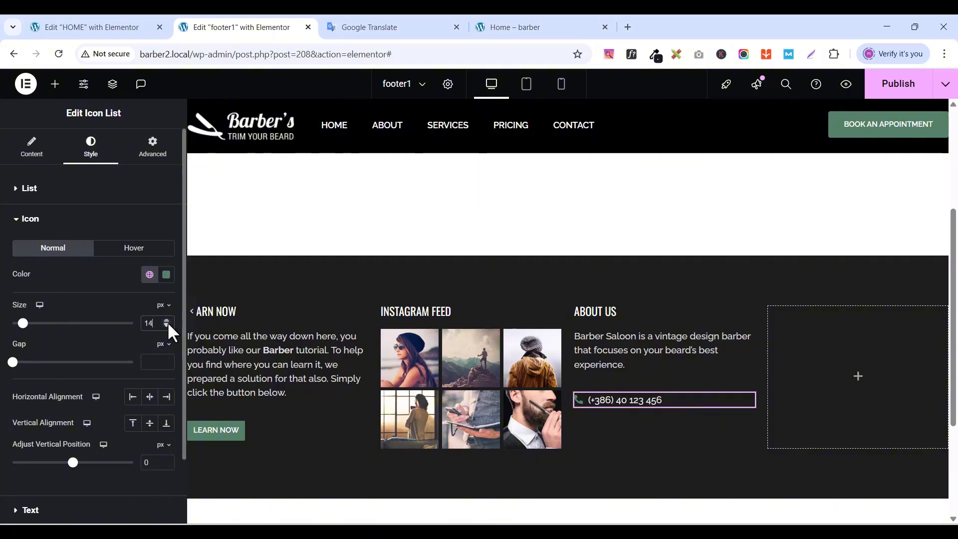
click(167, 324)
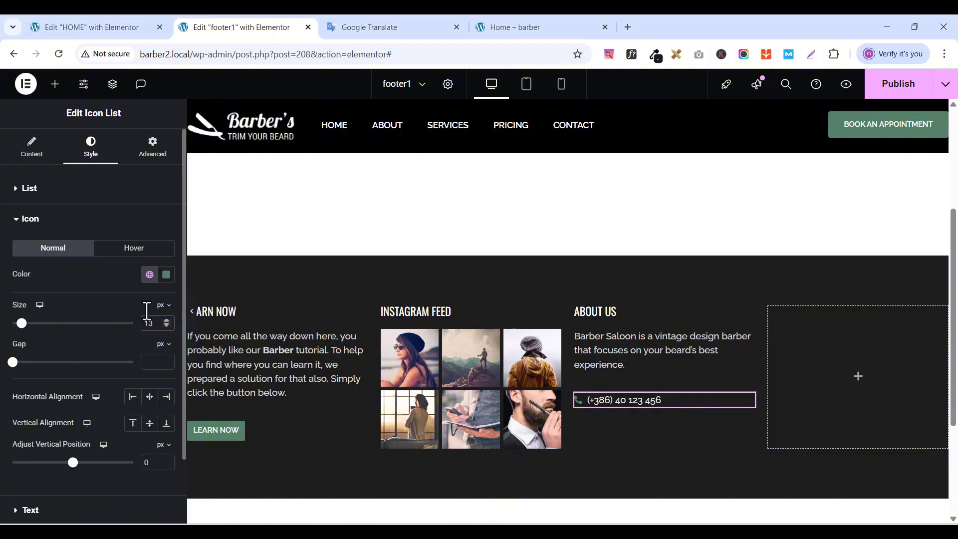
click(18, 222)
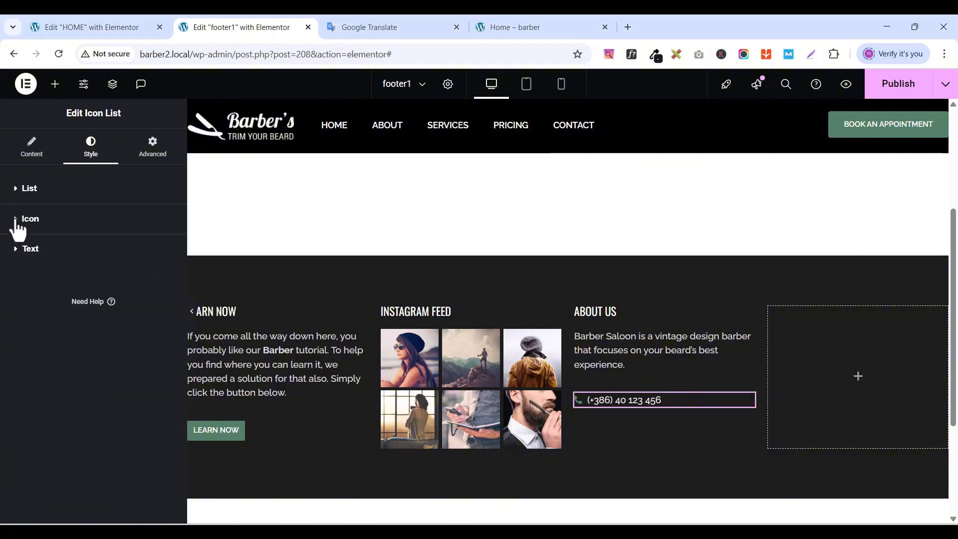
- Duplicate the phone item in the icon list and copy the e-mail address from the Home – barber footer
click(31, 147)
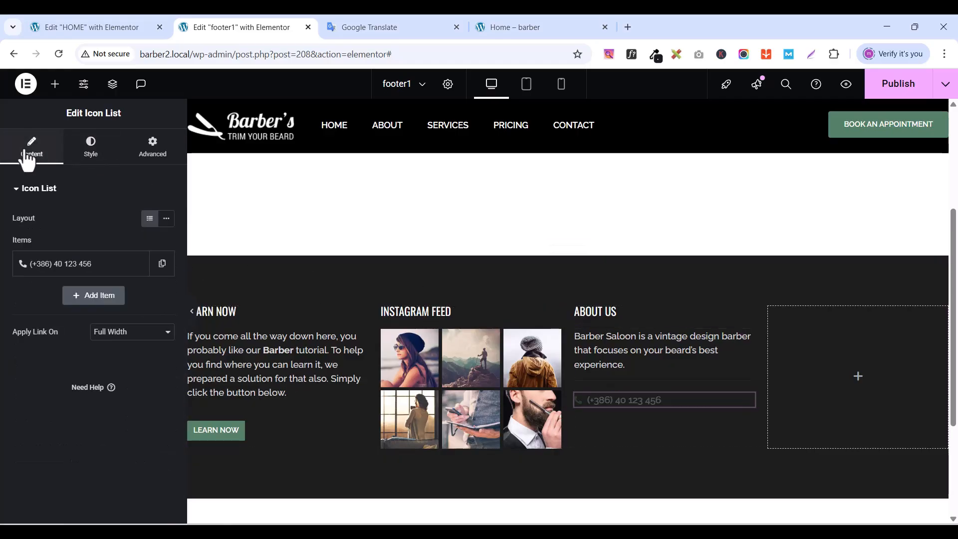
click(164, 264)
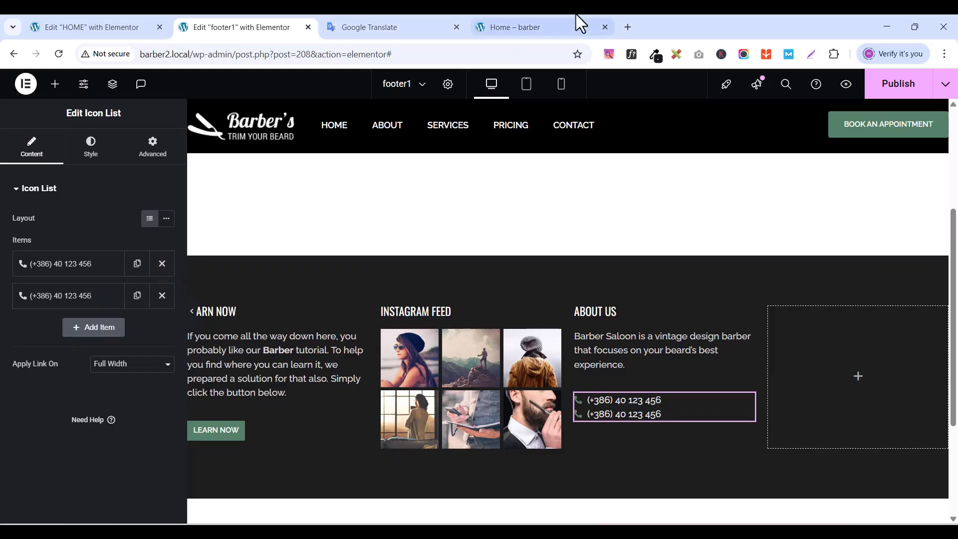
click(540, 27)
triple_click(543, 343)
key(ctrl+c)
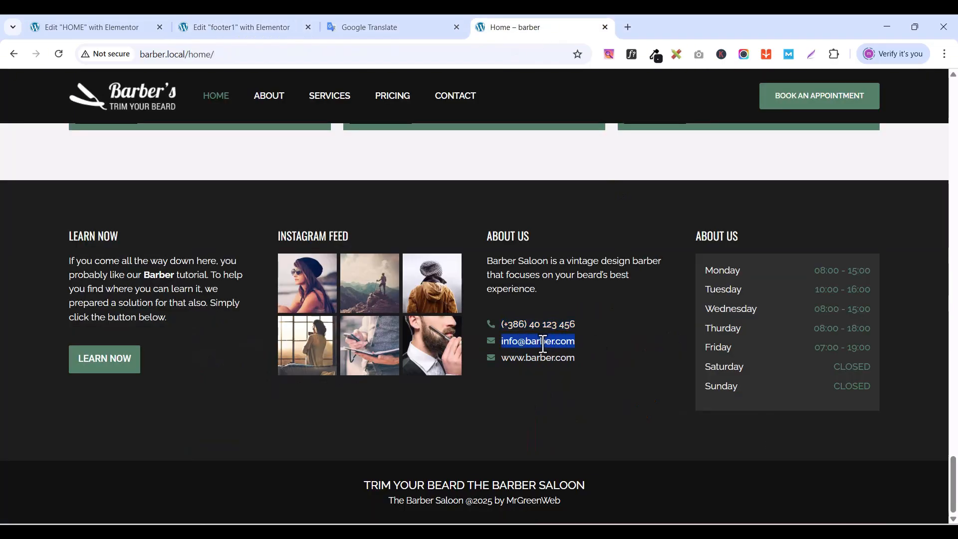
right_click(543, 343)
click(591, 149)
- Return to the footer1 editor and replace the second list item's text with the copied e-mail address
click(214, 29)
click(73, 299)
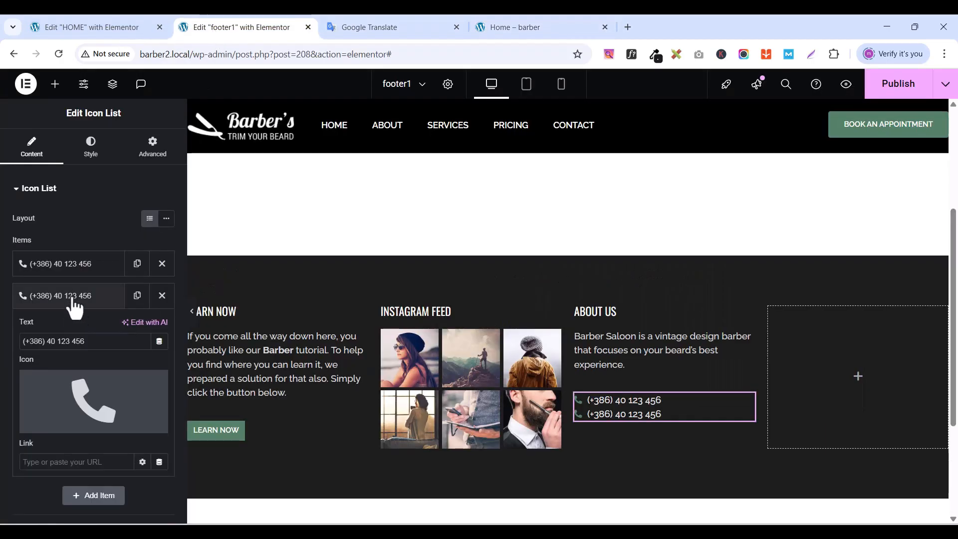
click(76, 343)
key(ctrl+a)
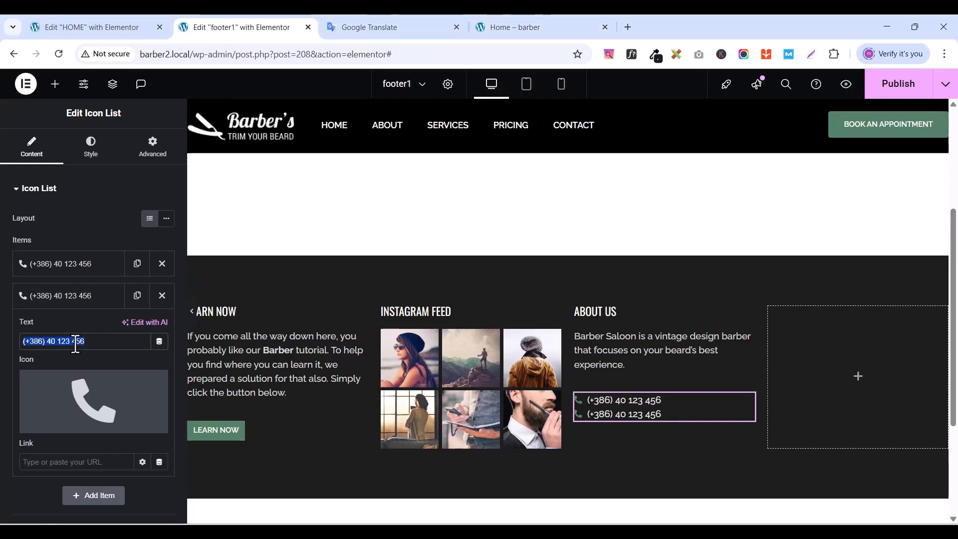
key(ctrl+v)
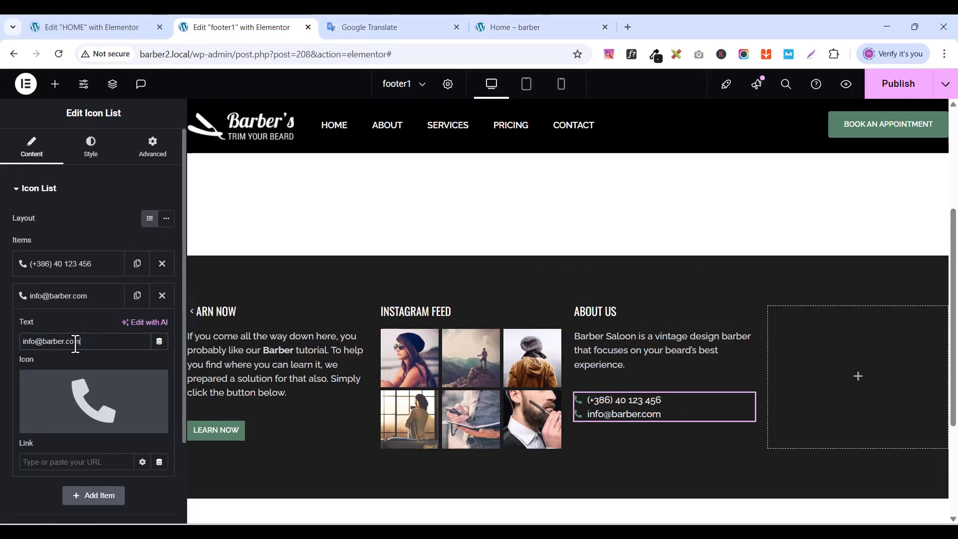
click(79, 301)
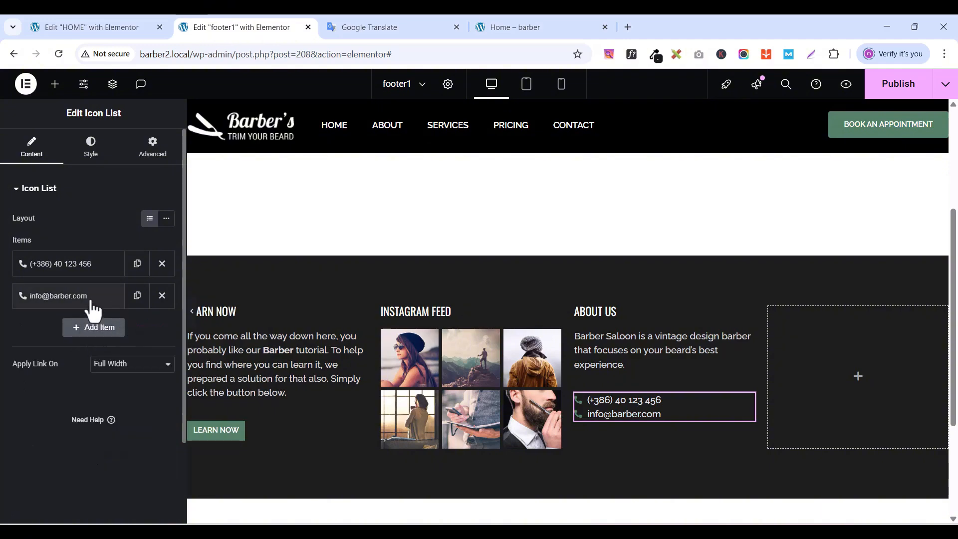
- Search the icon library for "ENV" and replace the e-mail item's phone icon with the solid Envelope
click(82, 299)
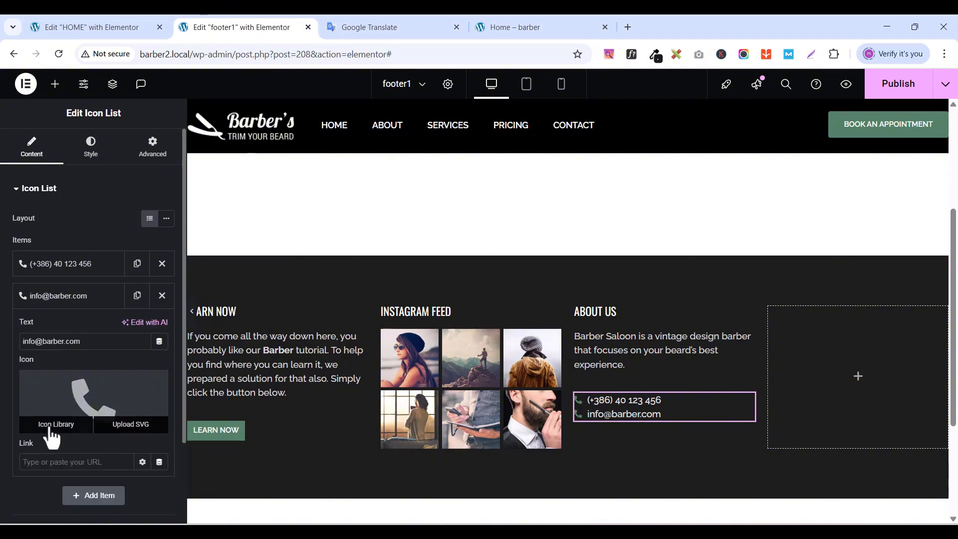
click(54, 424)
click(379, 131)
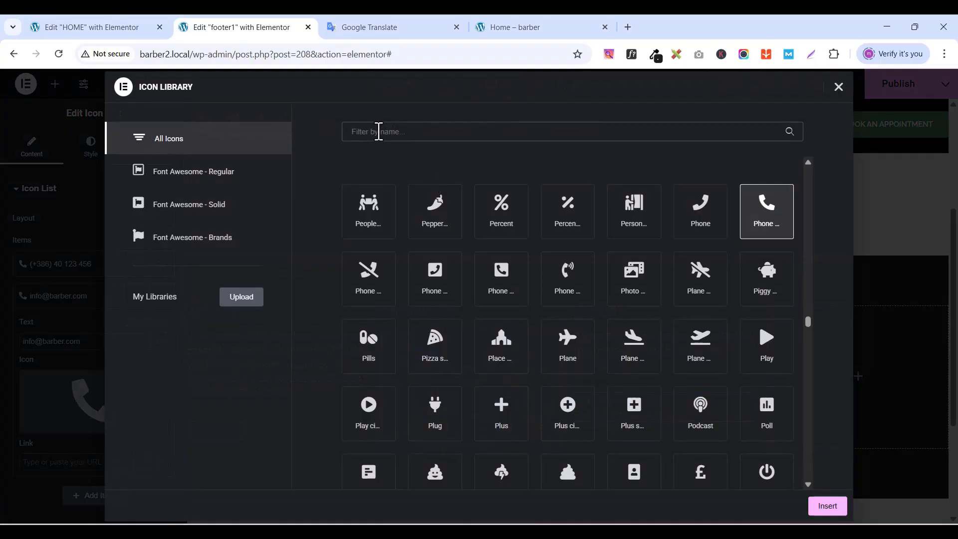
text(ENV)
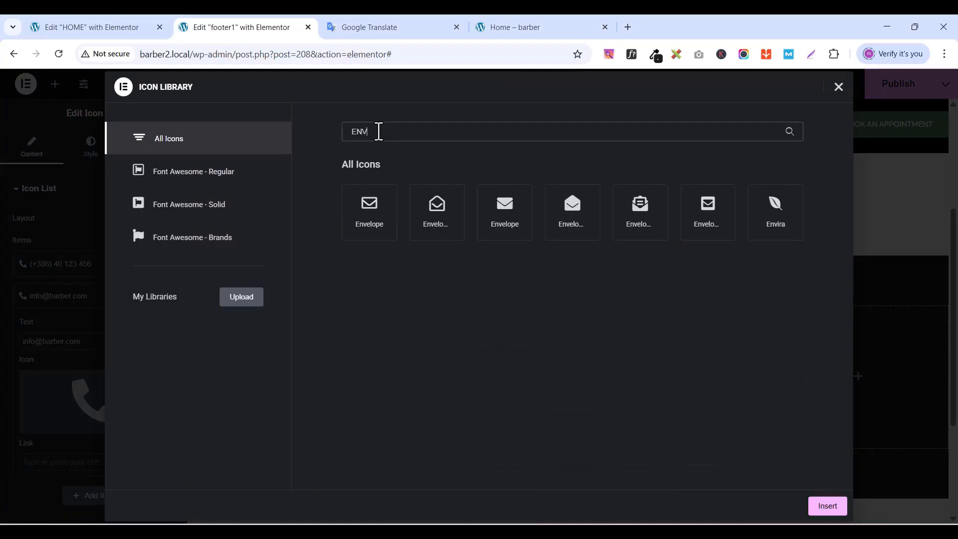
click(509, 214)
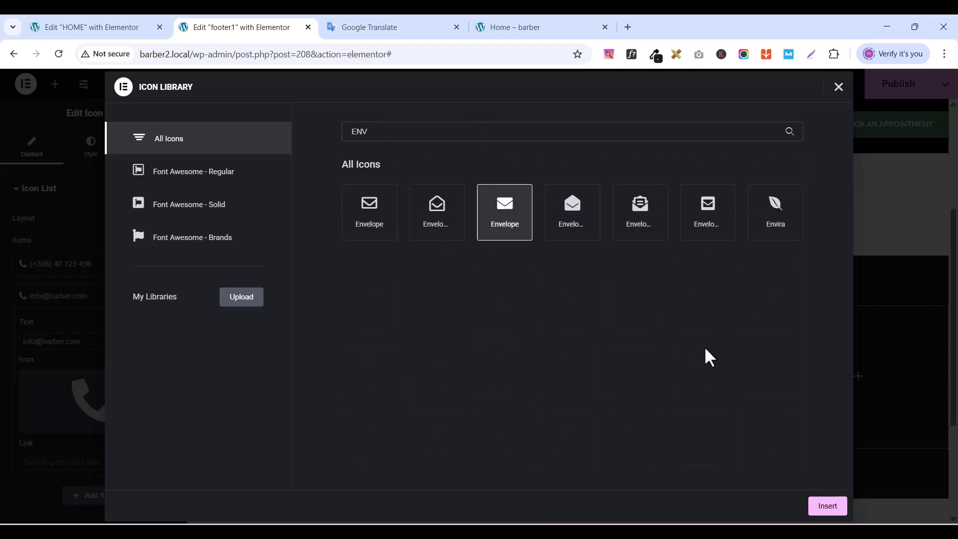
click(833, 508)
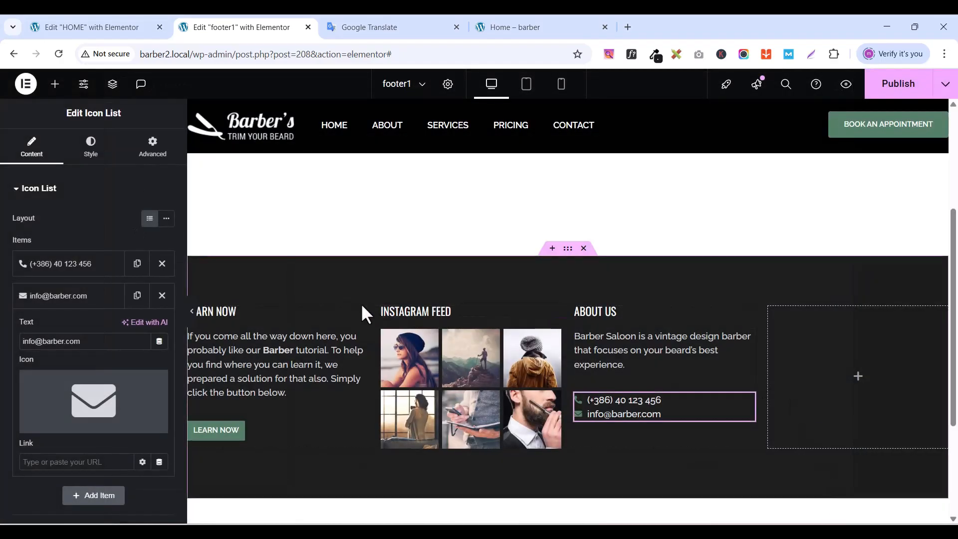
click(97, 299)
- Duplicate the e-mail list item, copy the website address from the Home – barber footer, and return to the footer1 editor
click(136, 296)
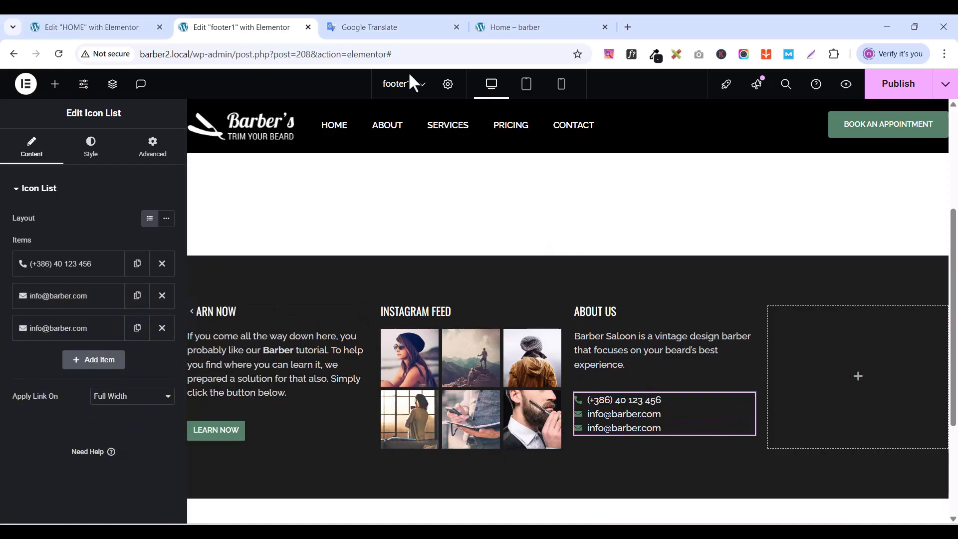
click(529, 28)
double_click(526, 362)
key(ctrl+c)
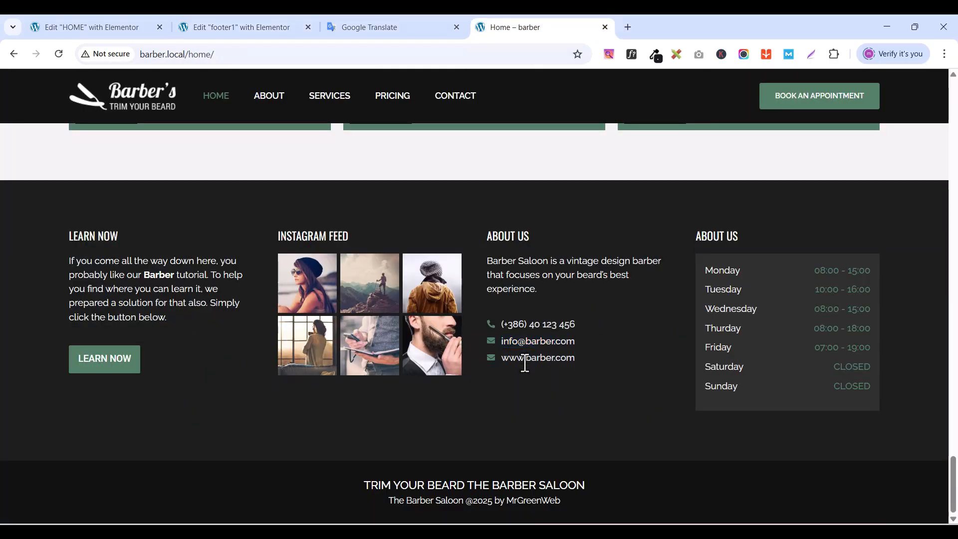
right_click(525, 363)
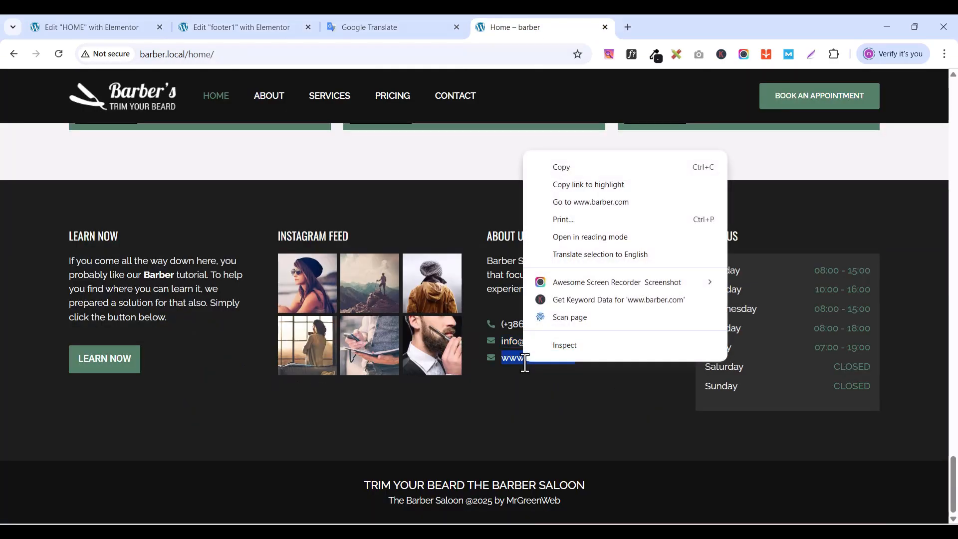
click(576, 167)
click(218, 31)
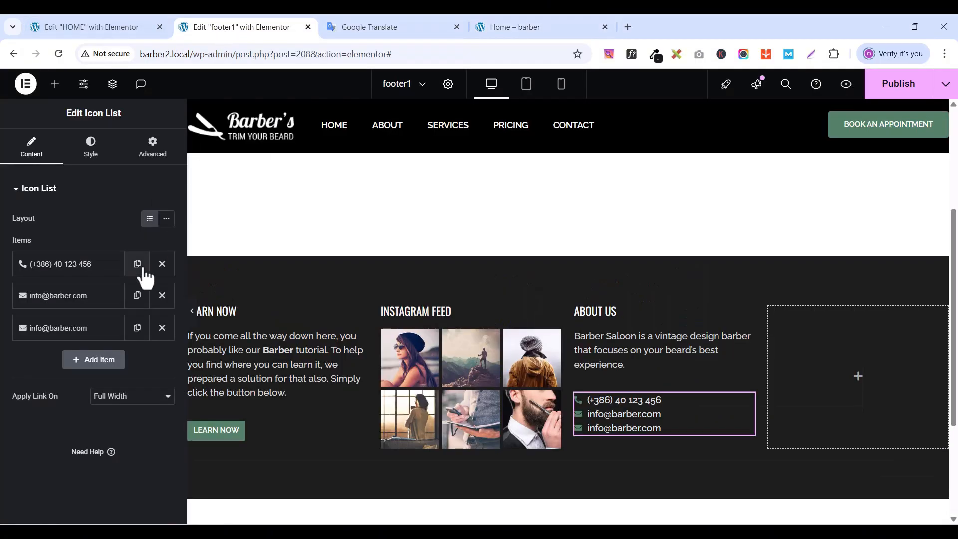
click(77, 334)
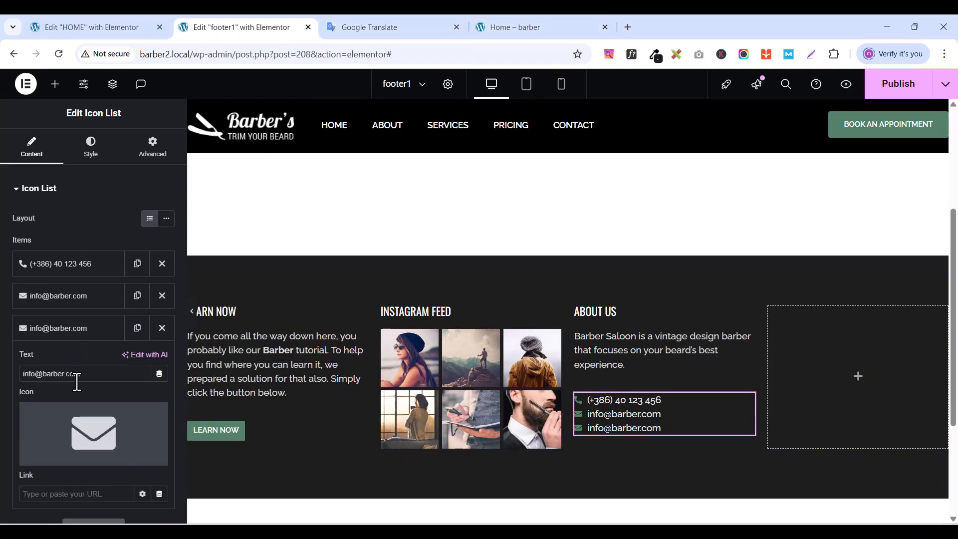
key(ctrl+v)
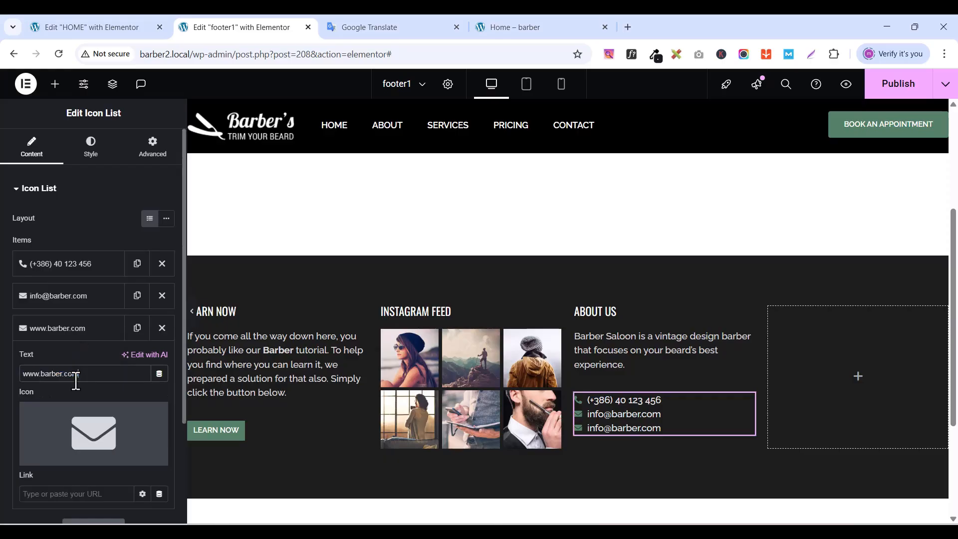
click(79, 333)
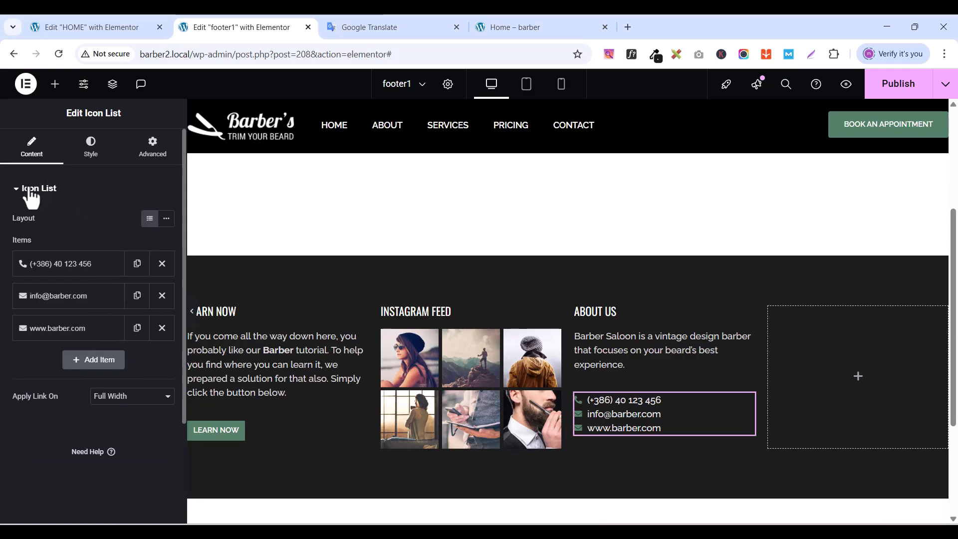
click(15, 192)
click(17, 199)
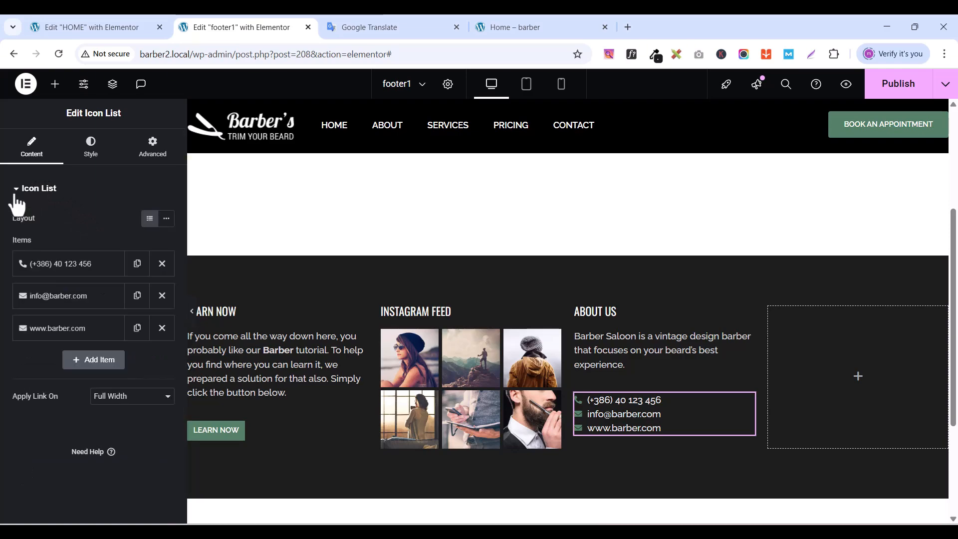
- Set the contact list's space between items to 4 px and publish the footer
click(85, 159)
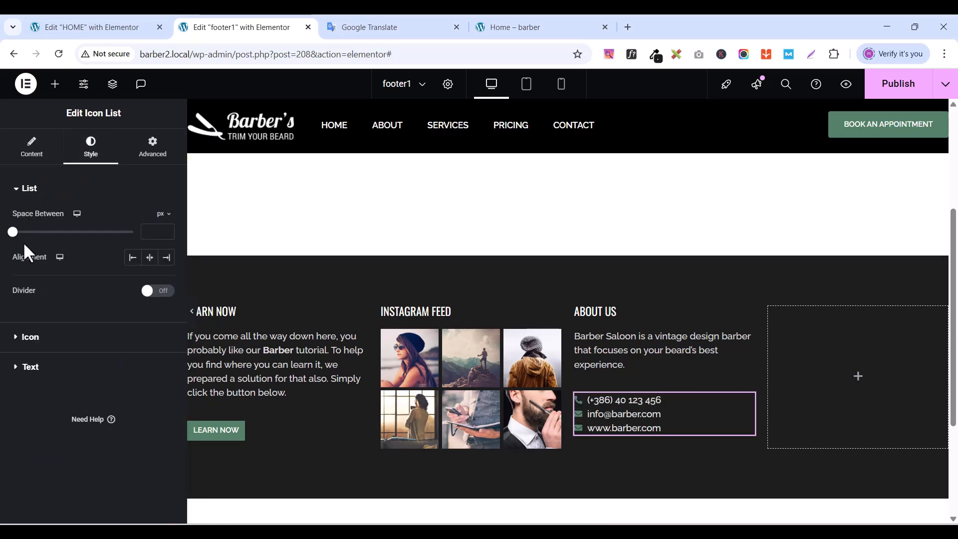
click(167, 229)
click(166, 229)
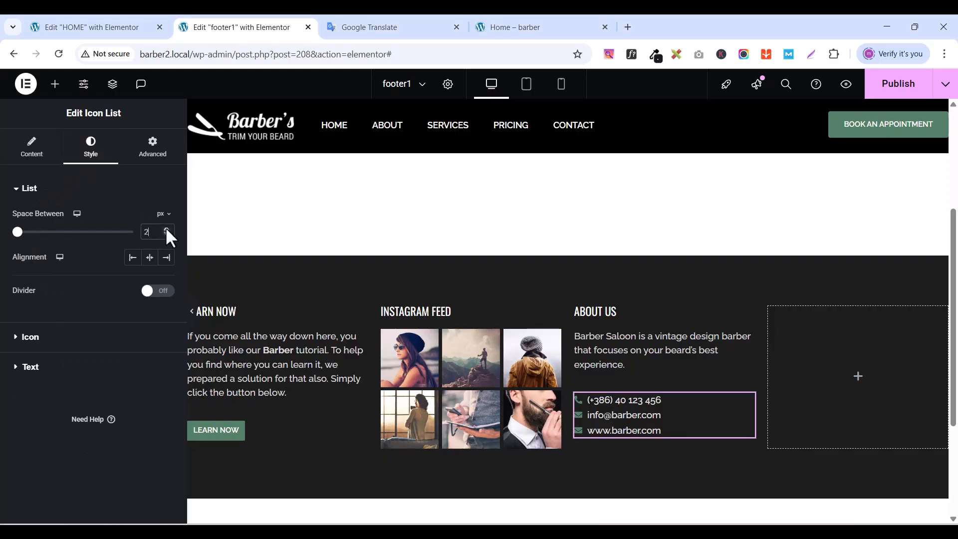
click(167, 229)
click(167, 229)
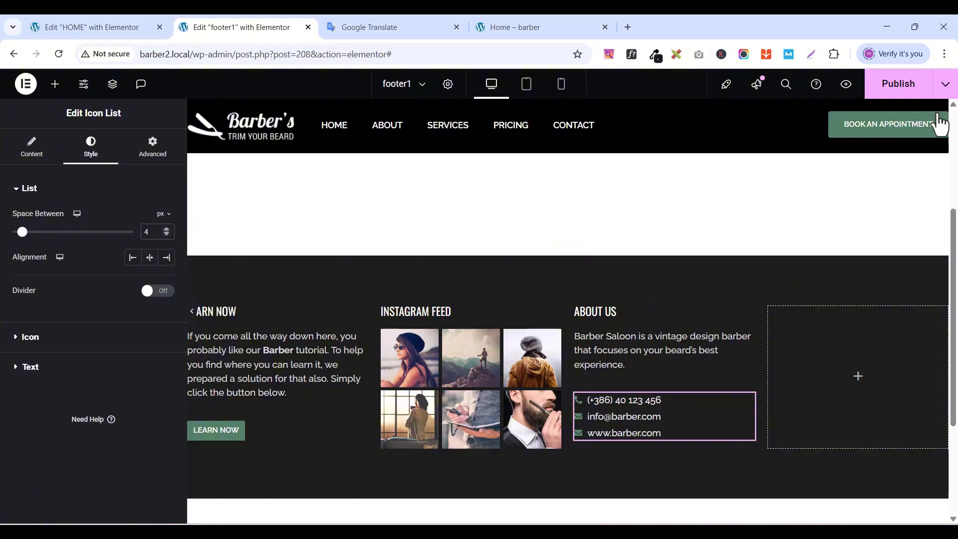
click(890, 80)
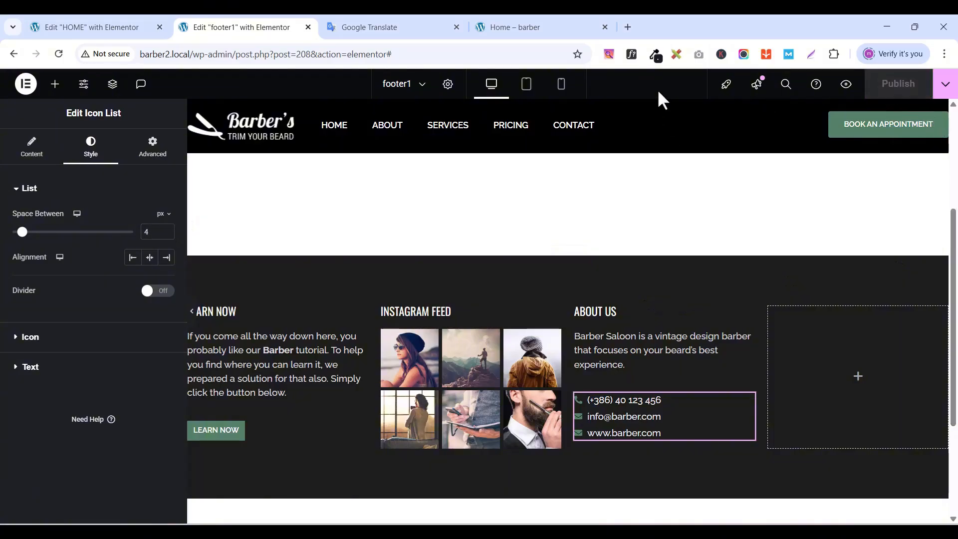
- Duplicate the ABOUT US column container to fill the fourth footer column, comparing it with the Home – barber footer
click(523, 28)
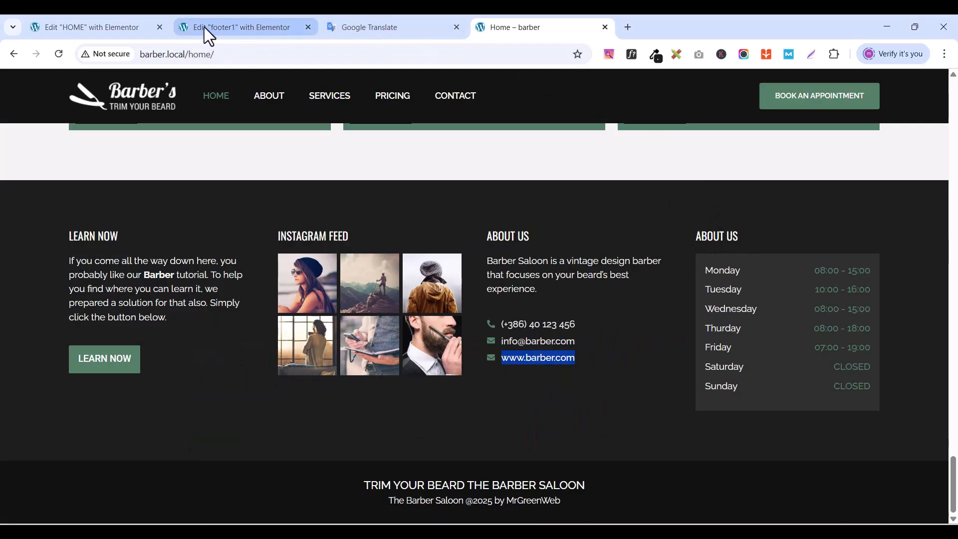
click(218, 30)
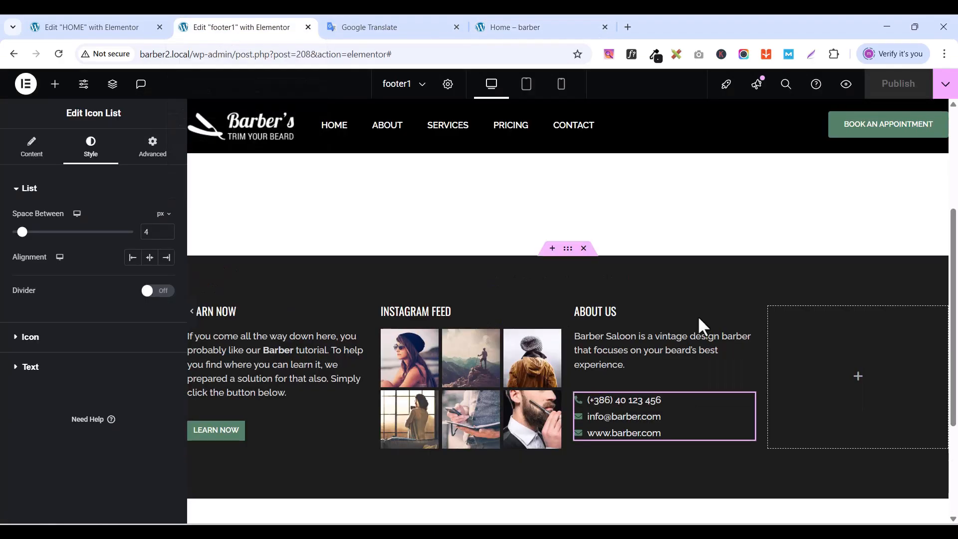
right_click(583, 315)
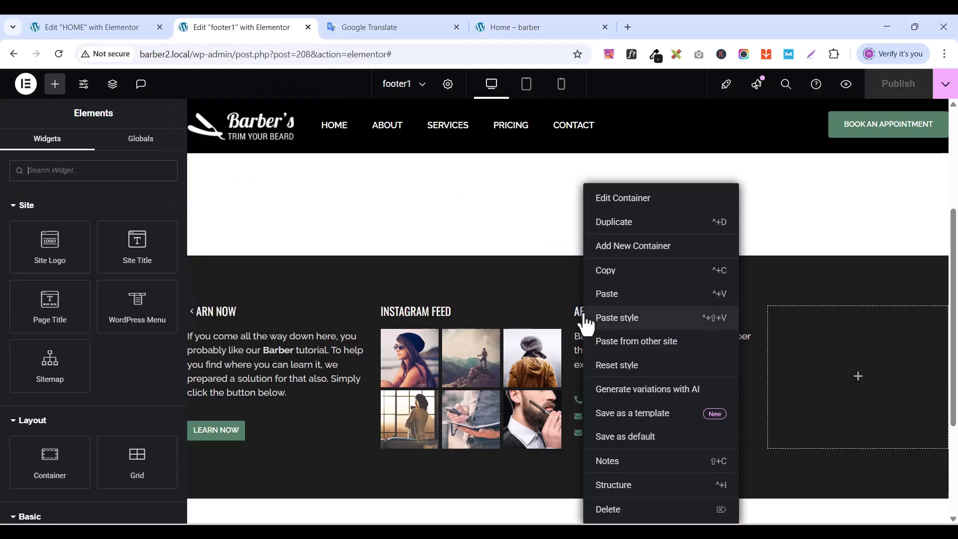
click(624, 225)
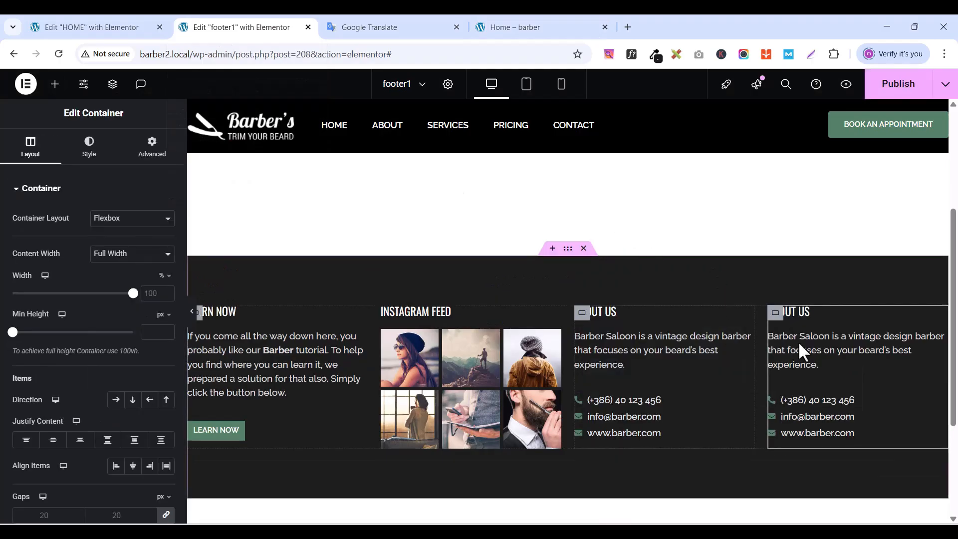
click(541, 28)
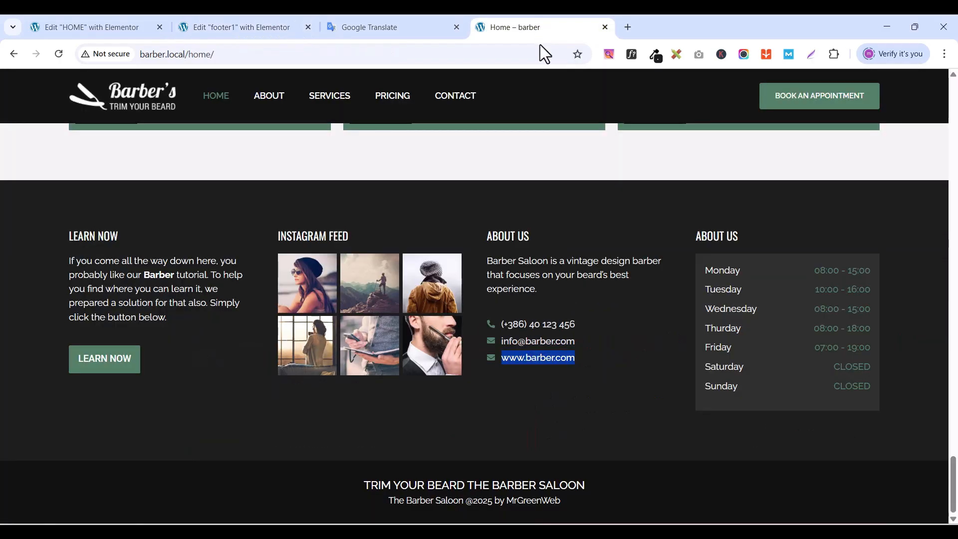
click(114, 30)
click(292, 31)
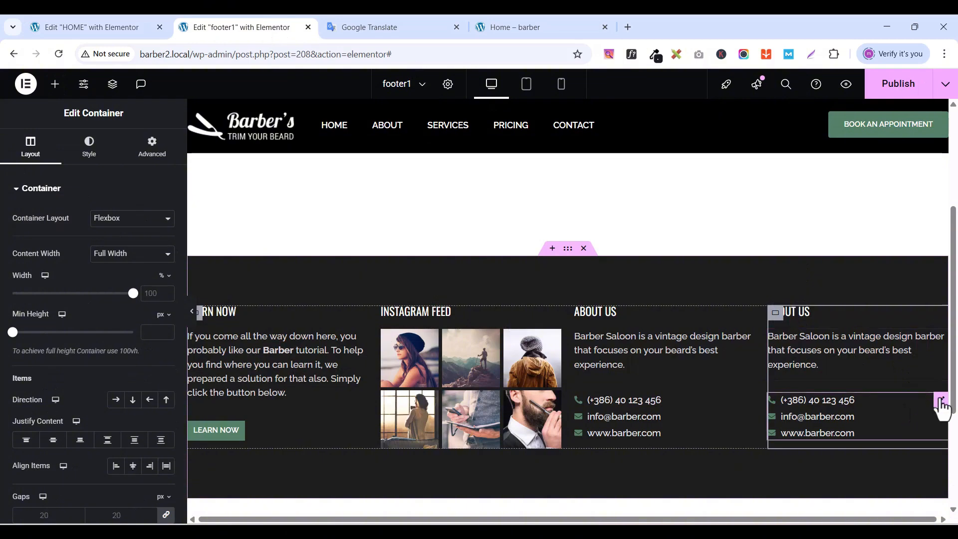
- Delete the contact icon list and the paragraph from the duplicated ABOUT US column, keeping only its heading
right_click(942, 404)
click(835, 508)
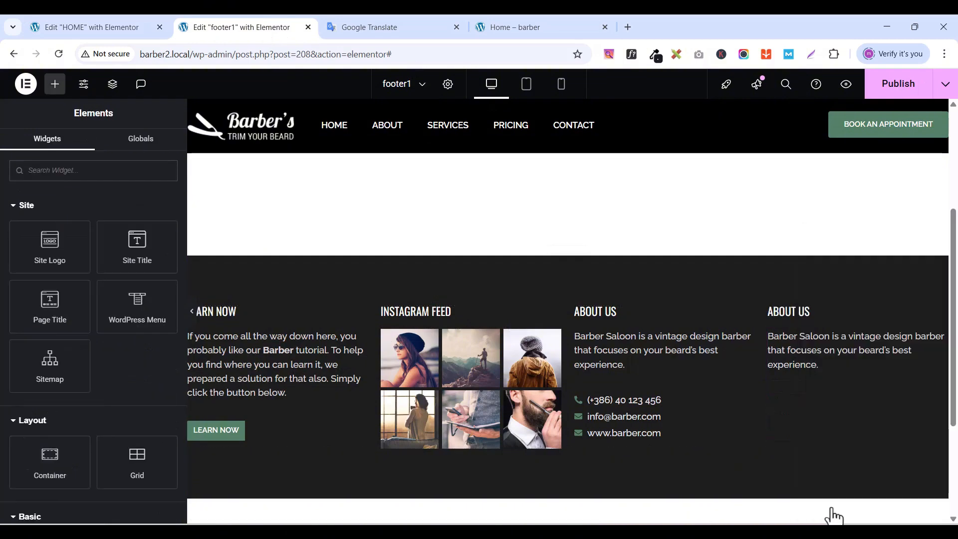
click(942, 340)
right_click(941, 337)
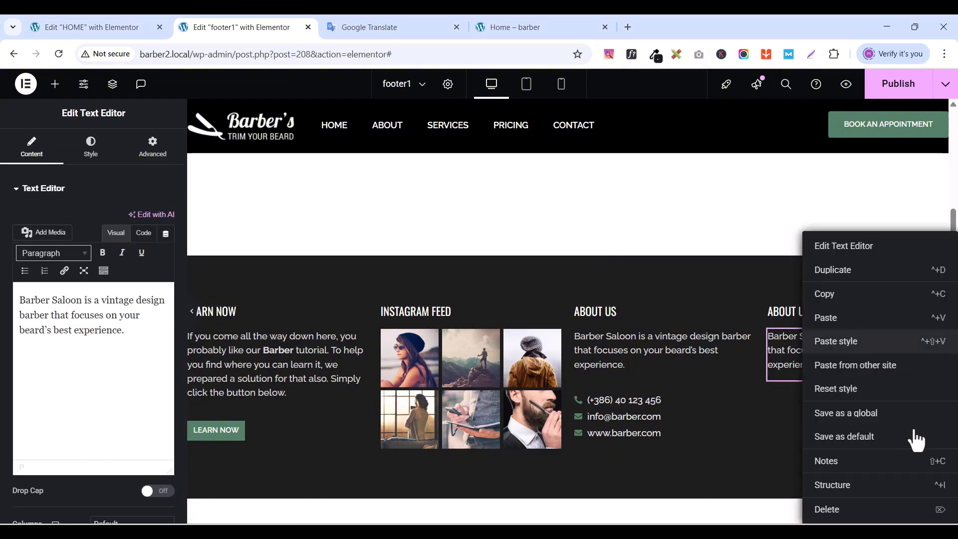
click(852, 516)
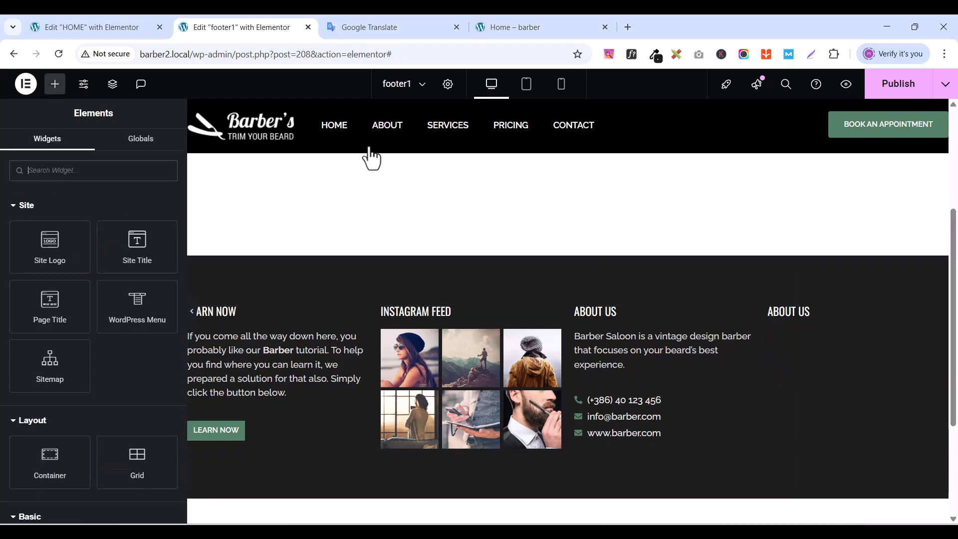
- Search the widgets for "CON", add a container below the fourth column's ABOUT US heading, and set its padding to 0
click(57, 86)
text(CON)
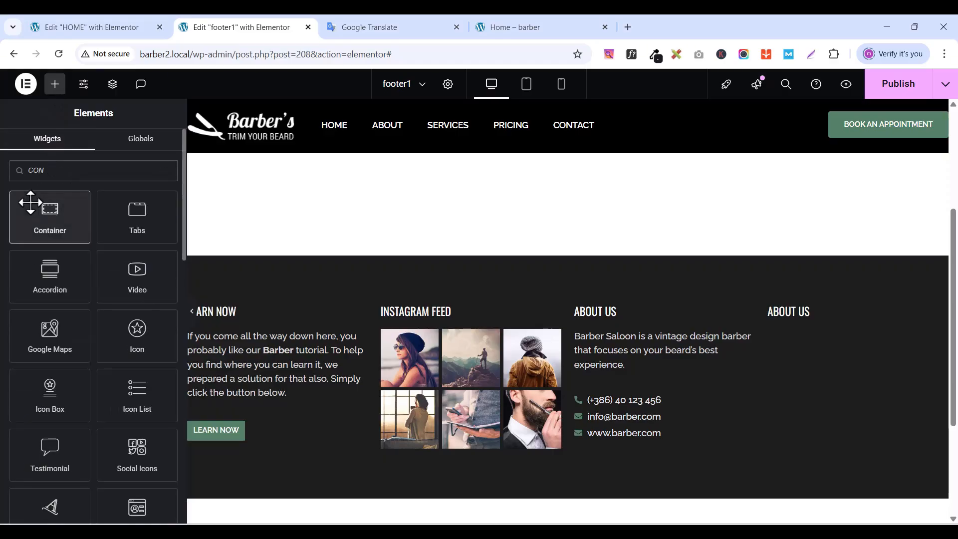
drag(30, 205, 800, 314)
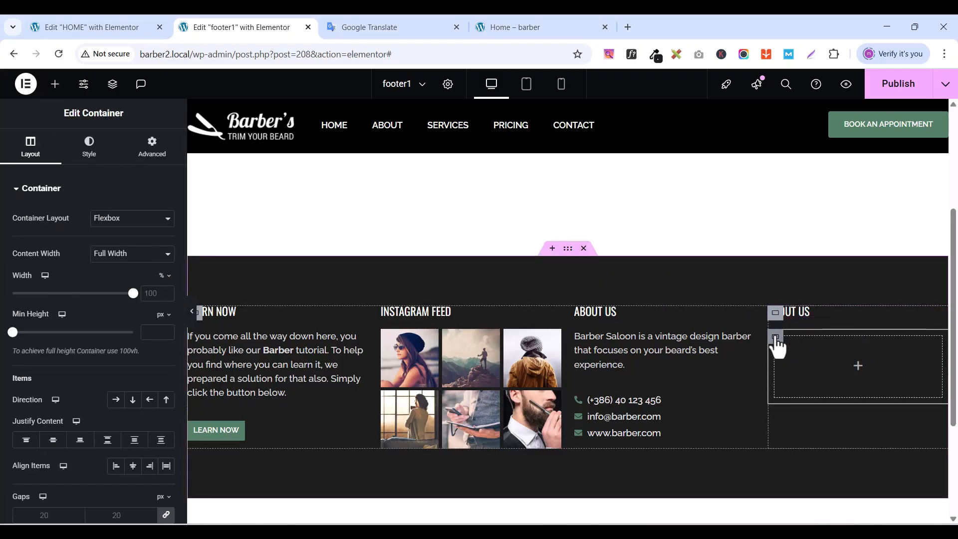
click(152, 147)
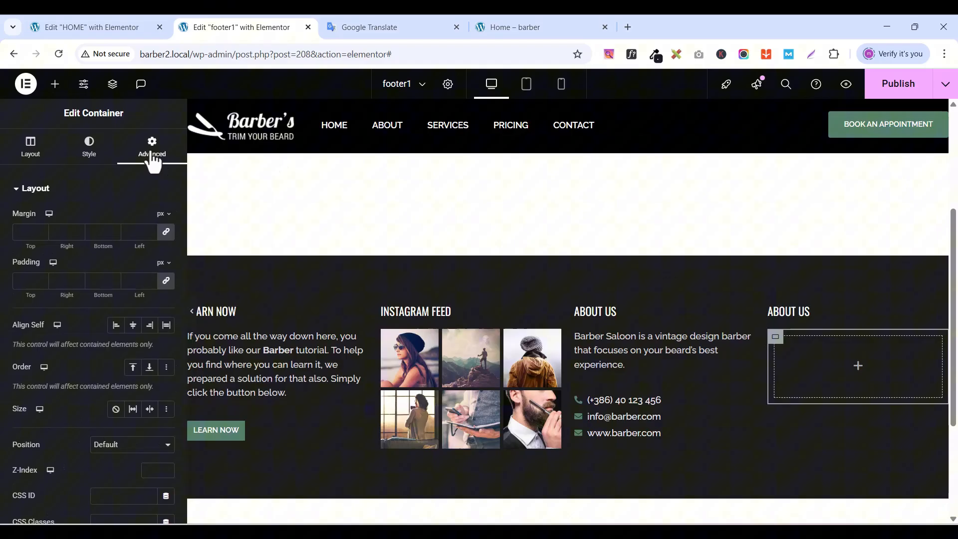
click(167, 282)
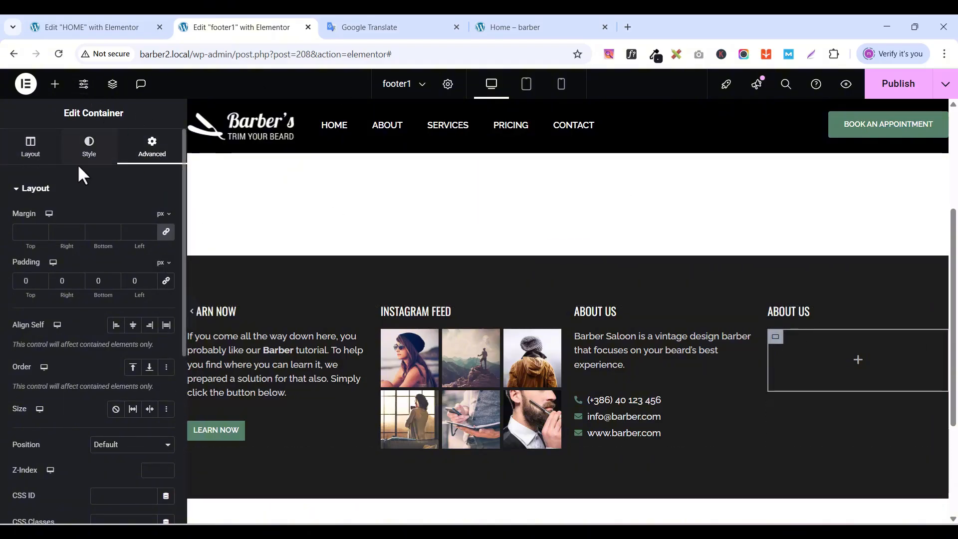
- Give the new container a classic background in the custom colour #383838, using the Home – barber footer as reference
click(92, 153)
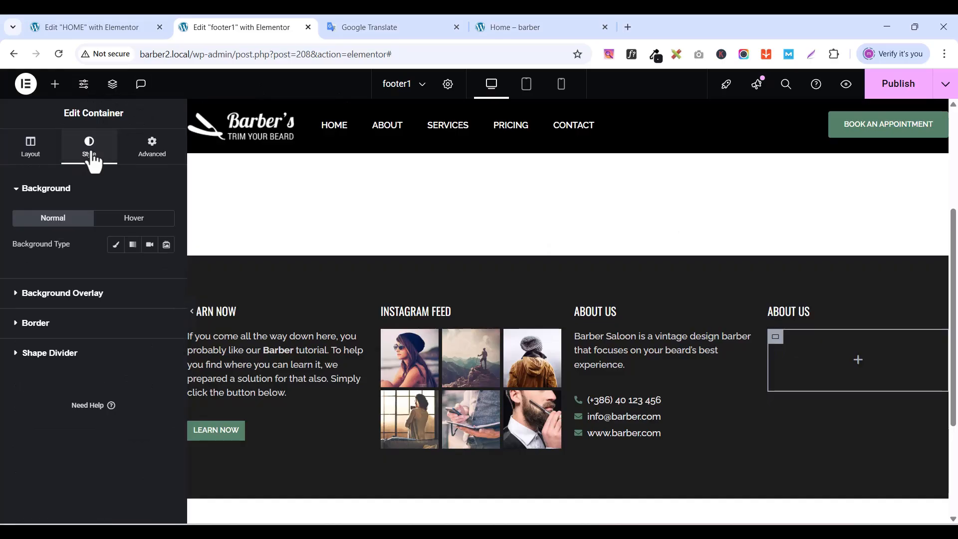
click(117, 247)
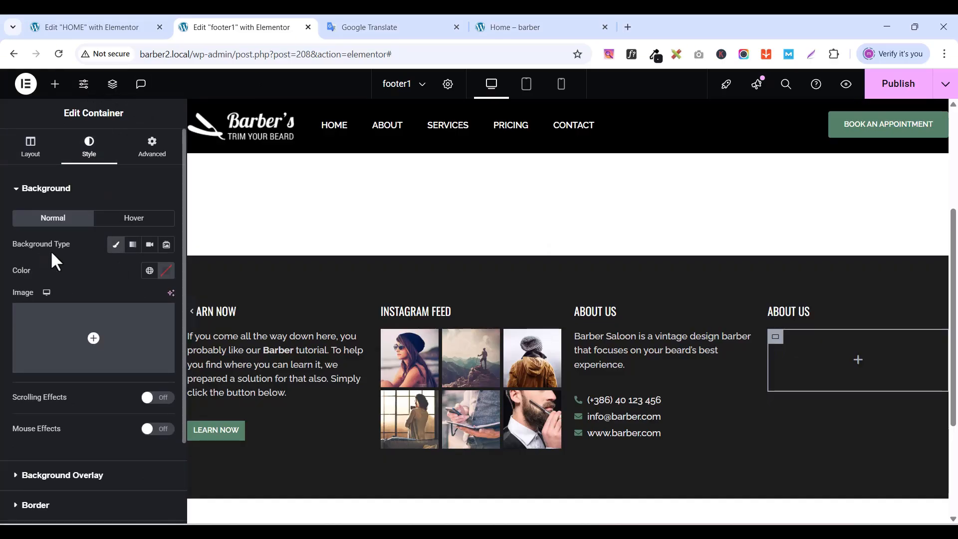
click(149, 270)
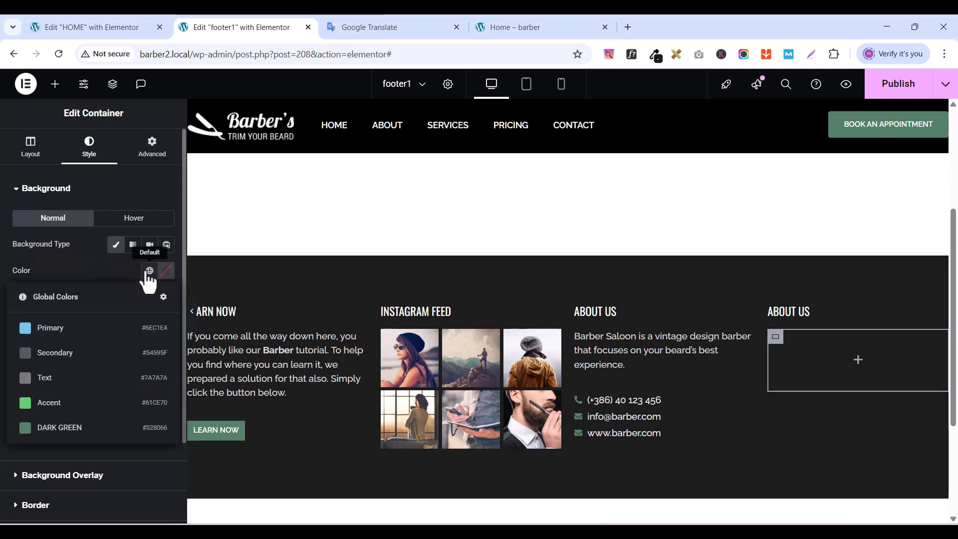
click(48, 381)
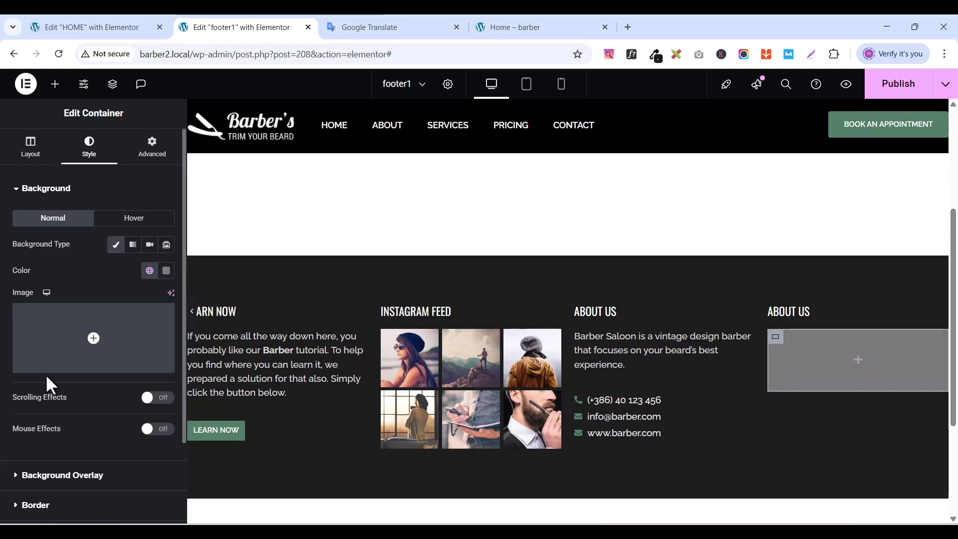
click(509, 33)
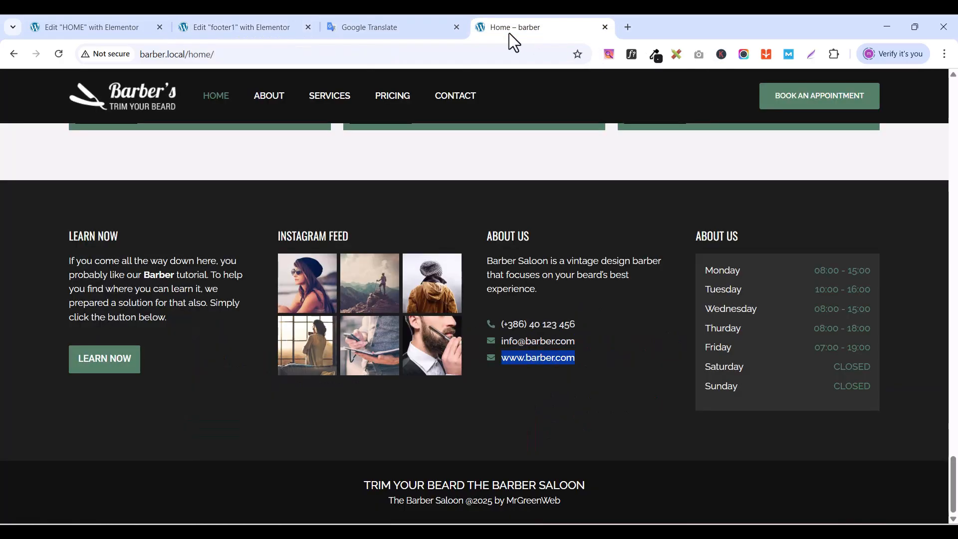
click(241, 27)
click(148, 270)
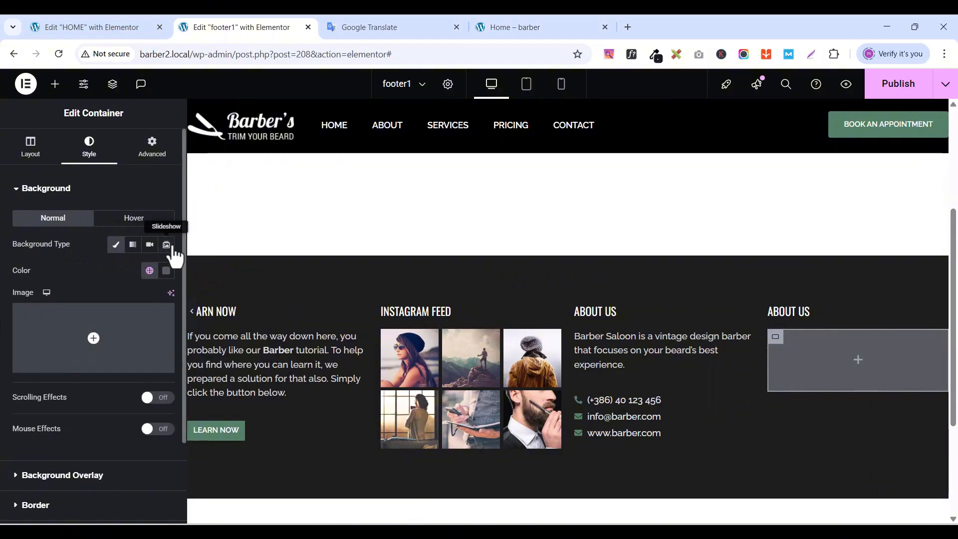
click(166, 270)
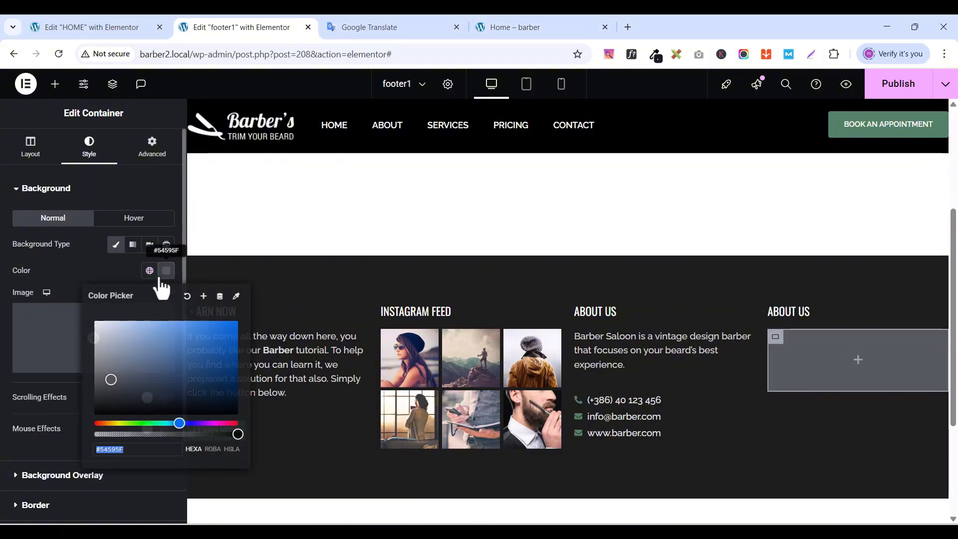
click(95, 379)
drag(93, 383, 100, 396)
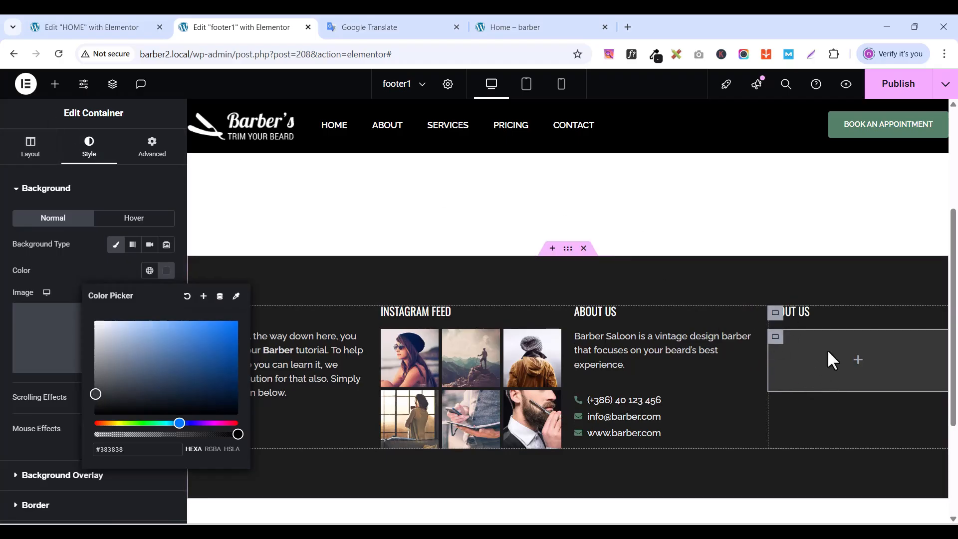
- Search the widgets for "CON", nest another container inside the grey box, and set its padding to 0
click(55, 84)
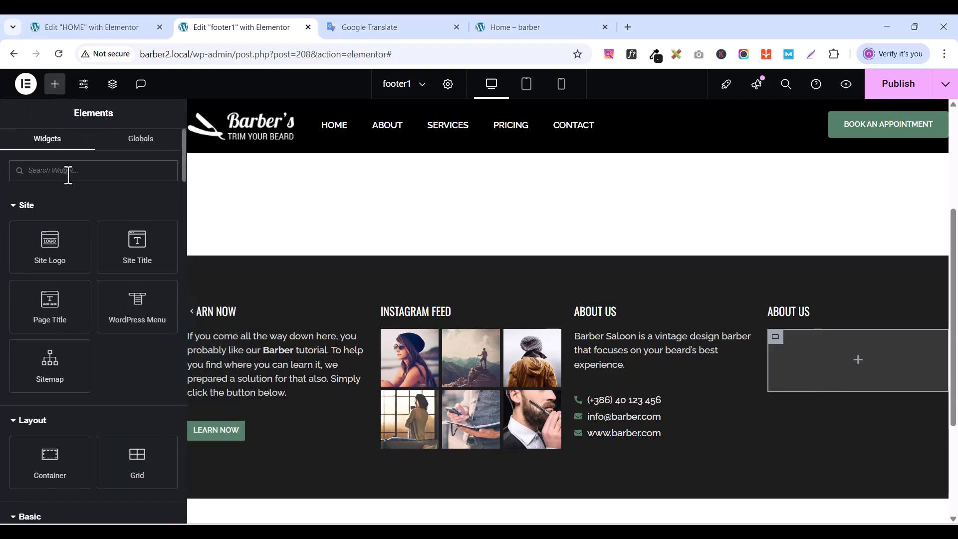
text(CON)
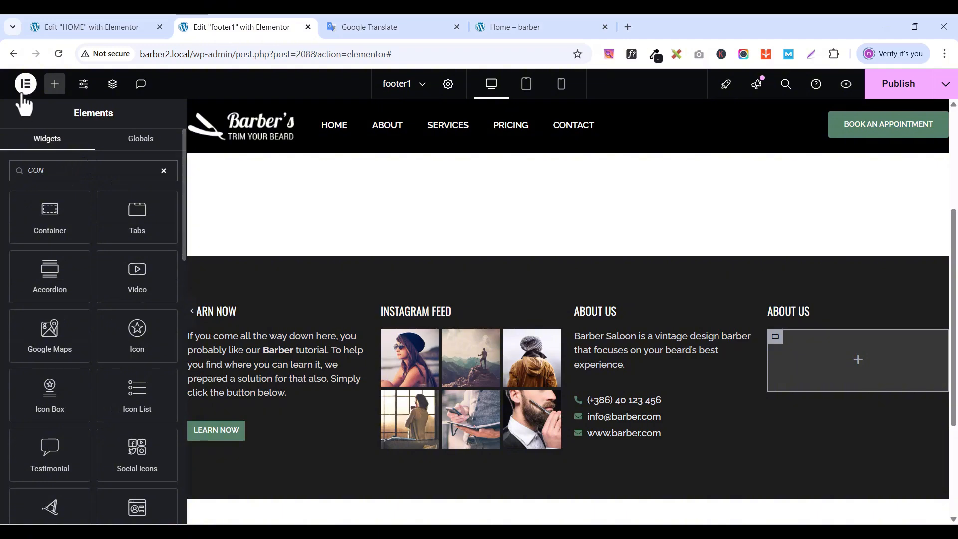
drag(36, 240, 814, 367)
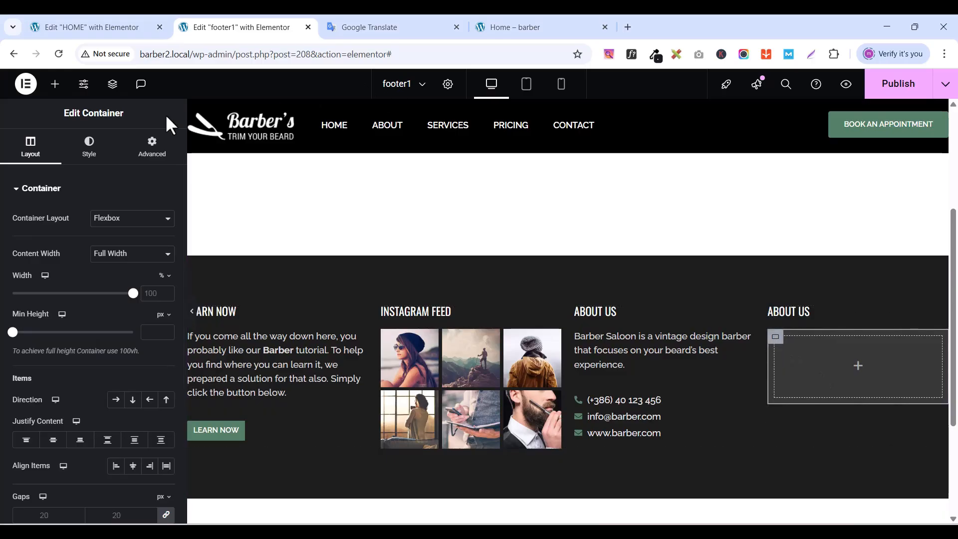
click(155, 161)
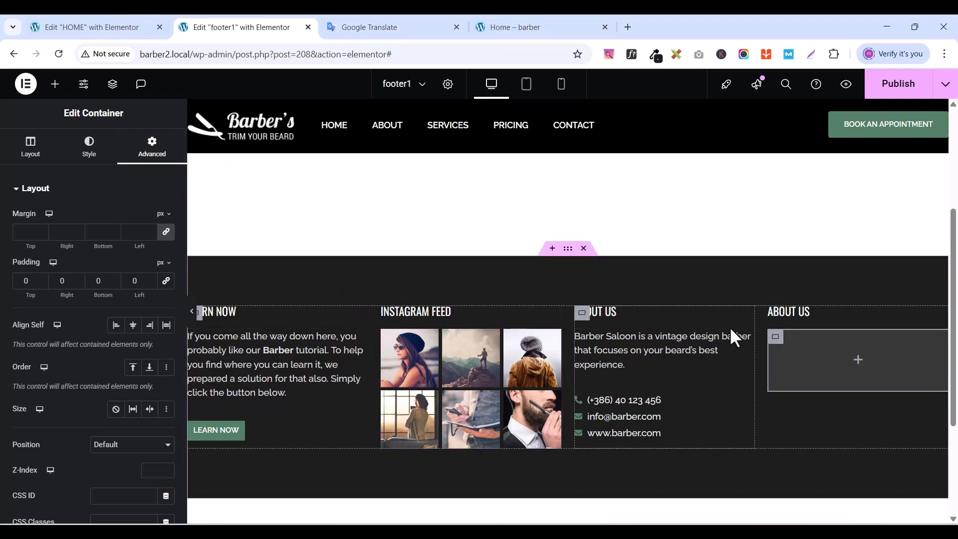
- Copy the third column's ABOUT US paragraph into the grey box in the fourth column
click(747, 340)
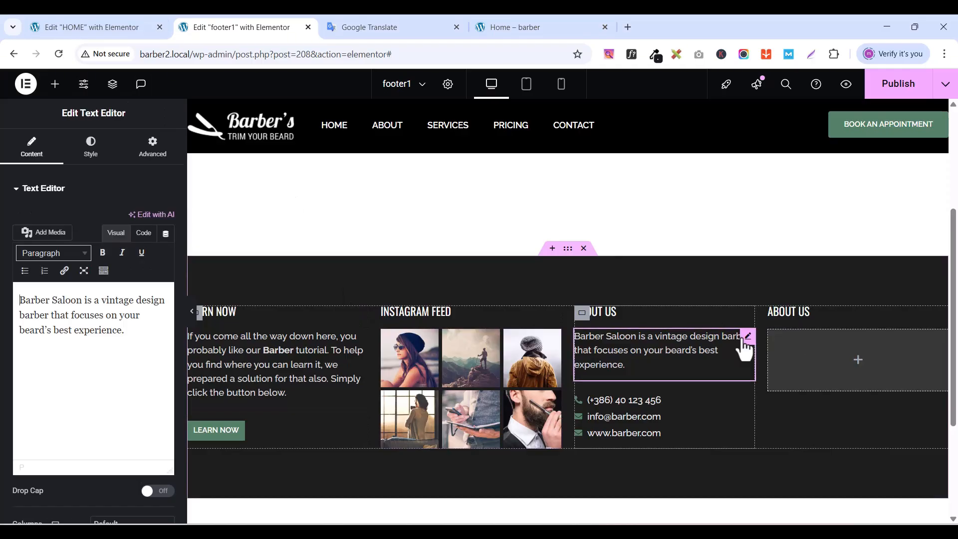
right_click(745, 343)
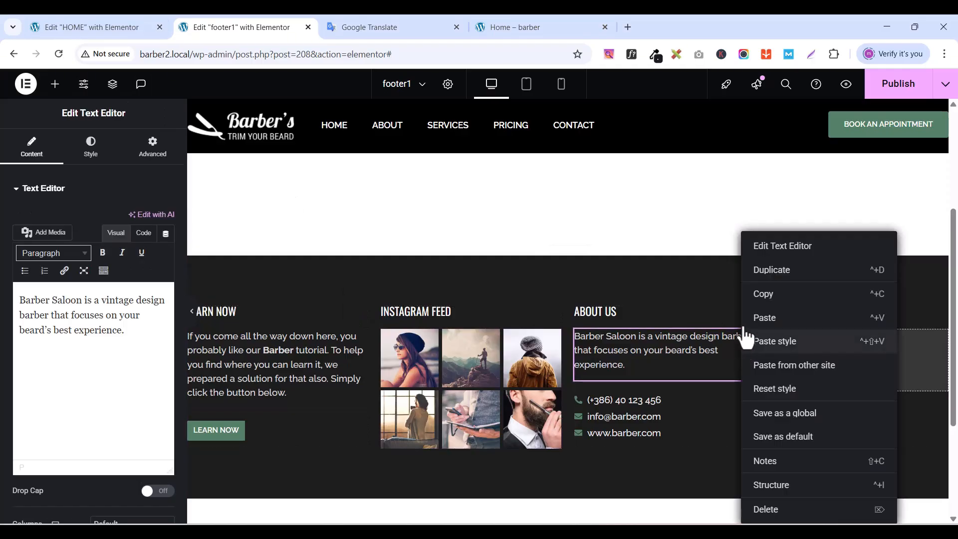
click(767, 298)
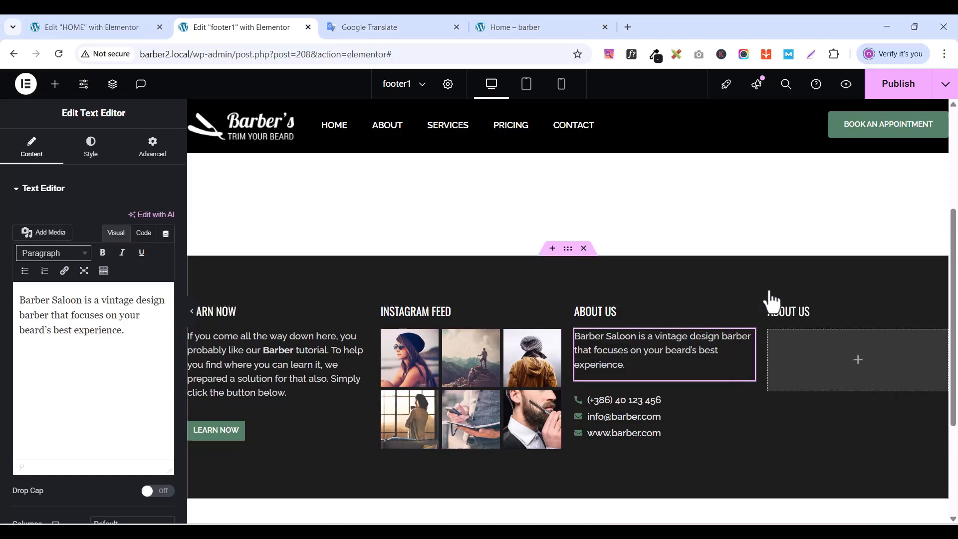
right_click(809, 351)
click(828, 299)
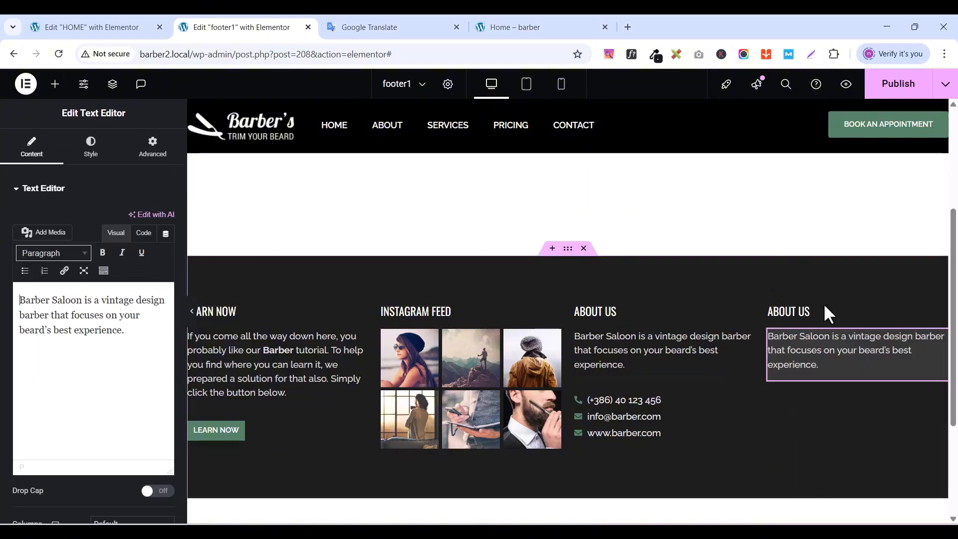
- Replace the pasted paragraph's text with "Monday", copied from the opening hours on the Home – barber reference page
click(493, 29)
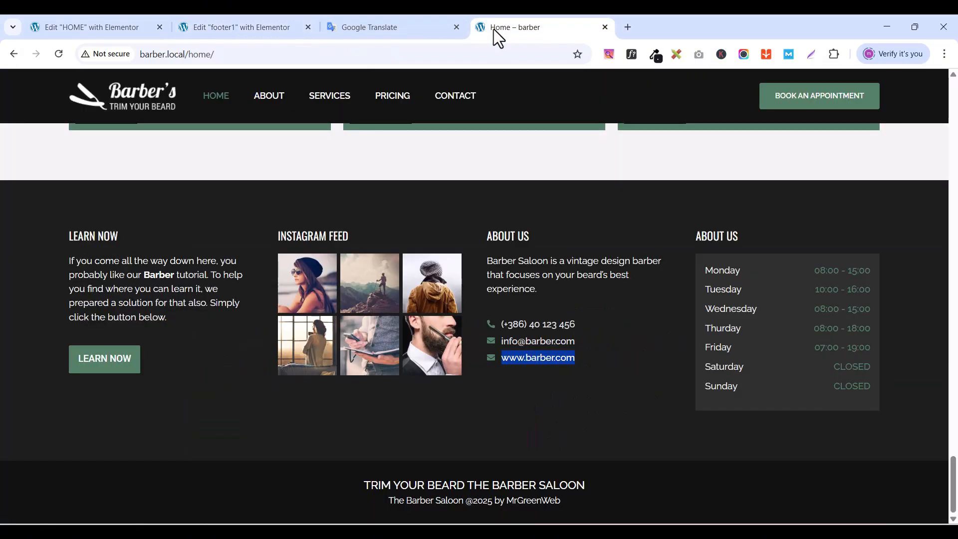
click(731, 271)
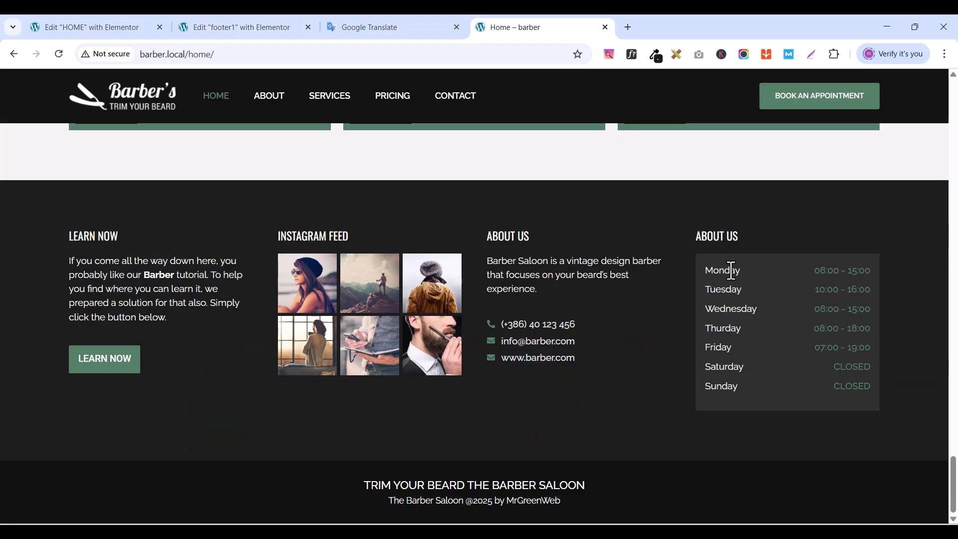
right_click(731, 270)
click(777, 285)
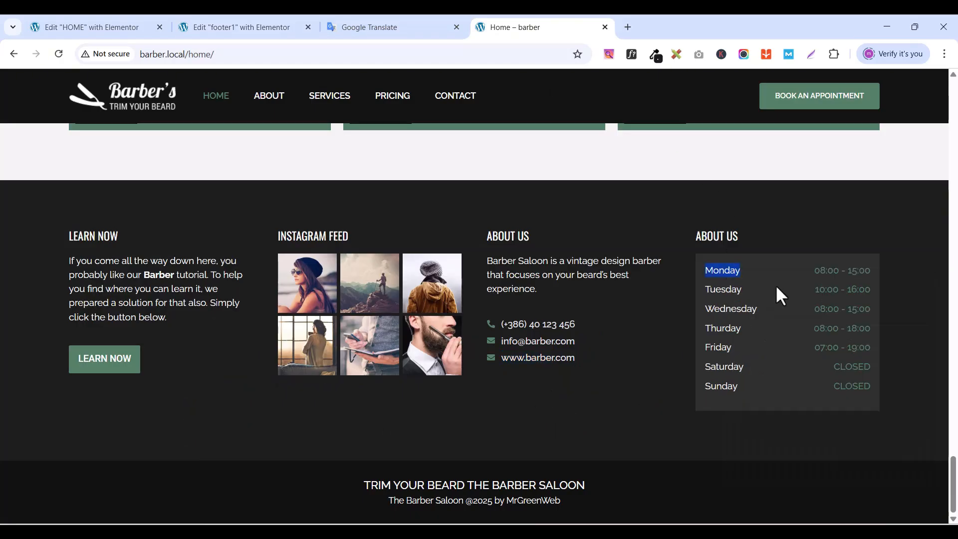
click(240, 31)
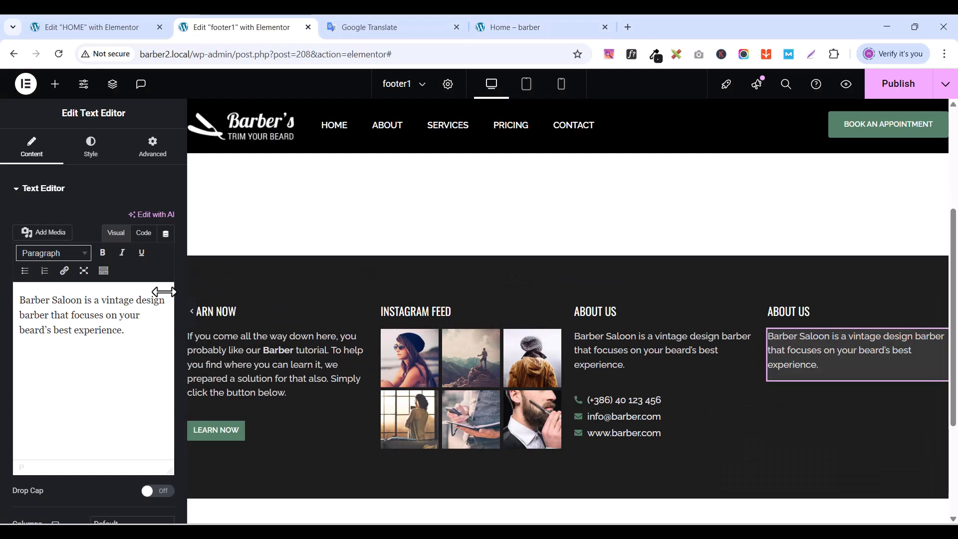
double_click(95, 330)
key(ctrl+a)
key(ctrl+v)
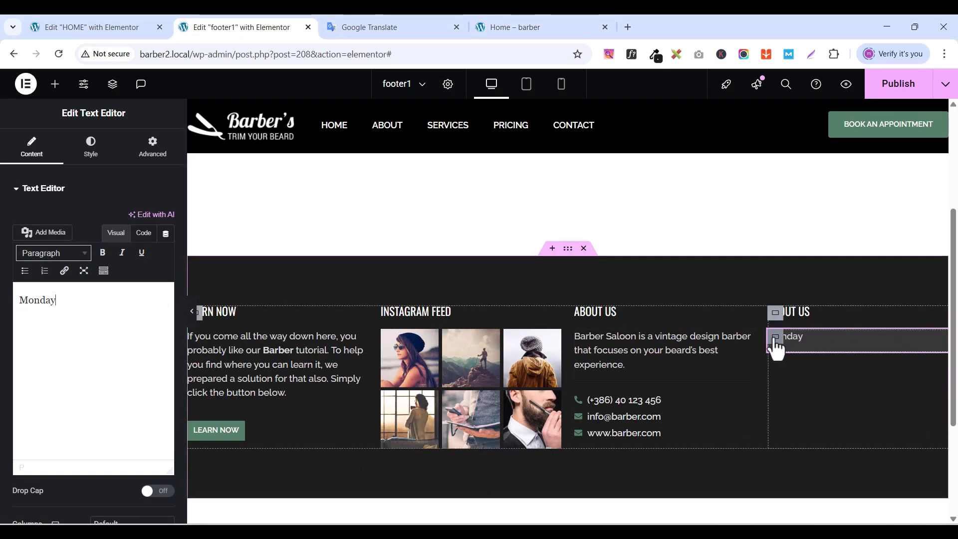
- Set the padding of the grey box container around the Monday text to 10 px on all sides
click(775, 312)
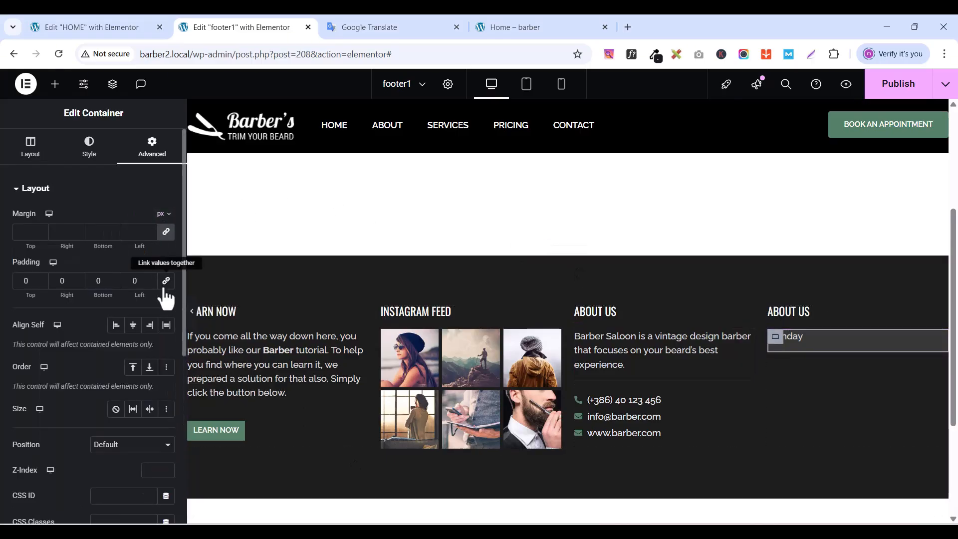
click(21, 284)
text(1)
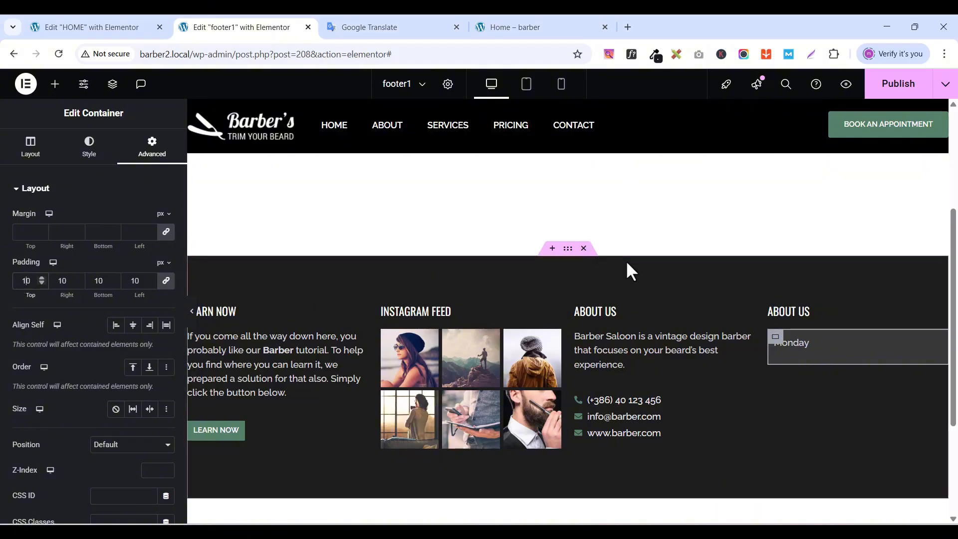
- Try duplicating the Monday text and replacing the copy's content with "08:00 - 15:00" from the Home – barber reference page
right_click(933, 340)
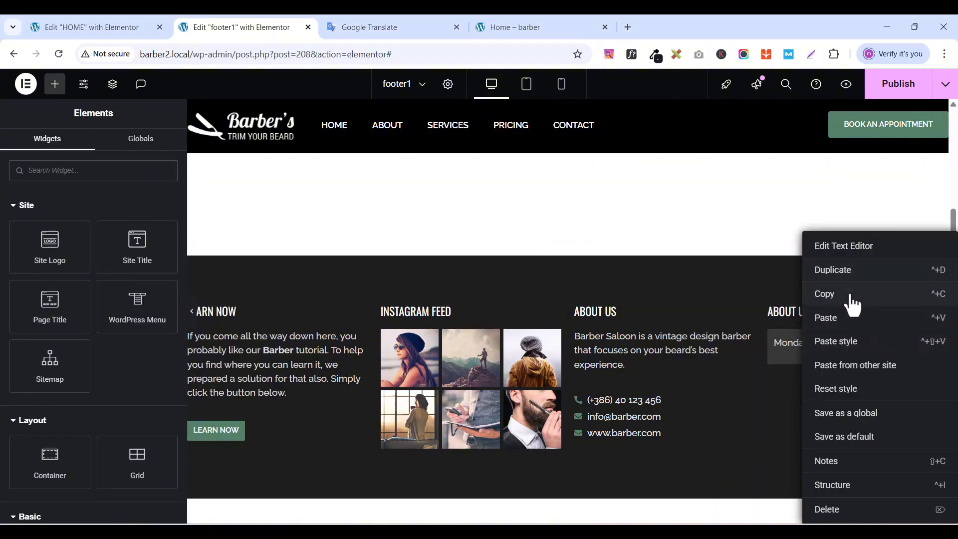
click(844, 277)
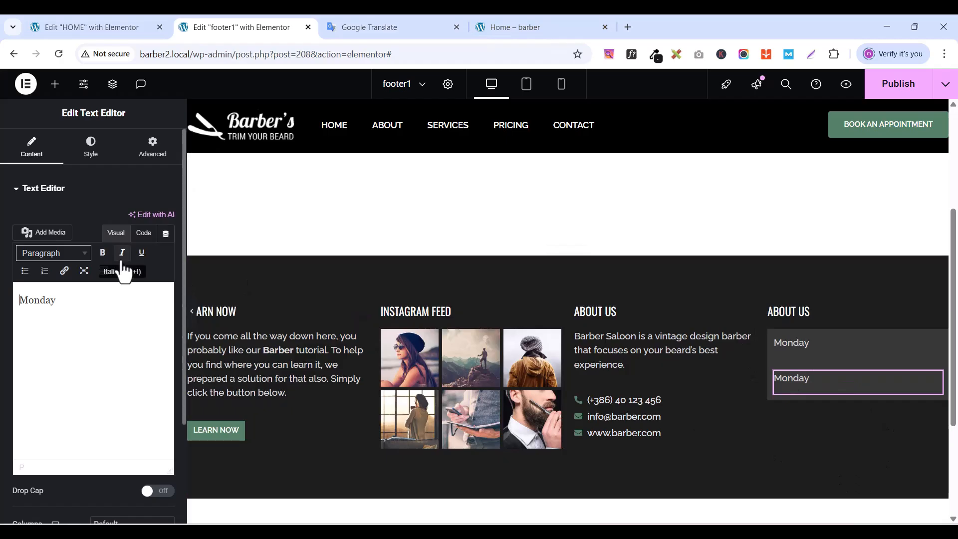
click(531, 27)
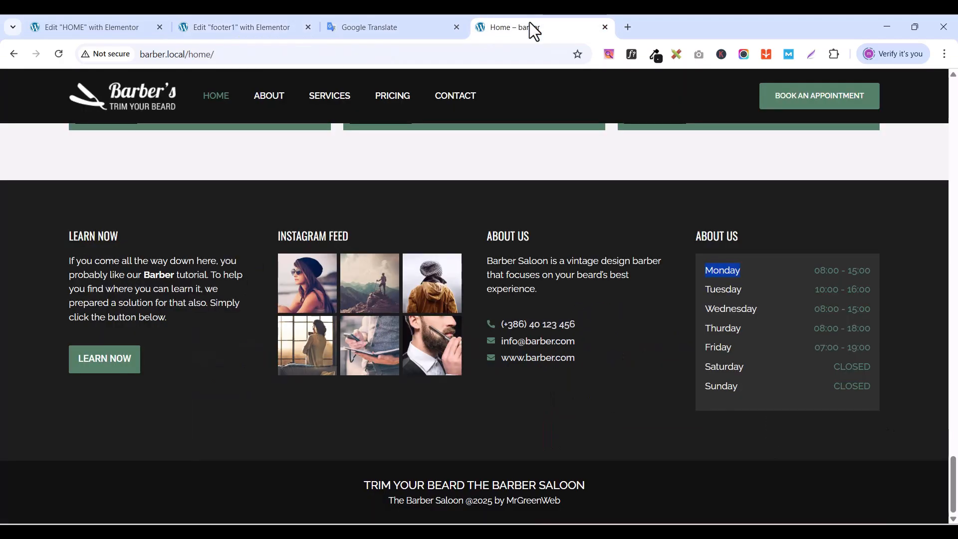
triple_click(819, 273)
right_click(819, 274)
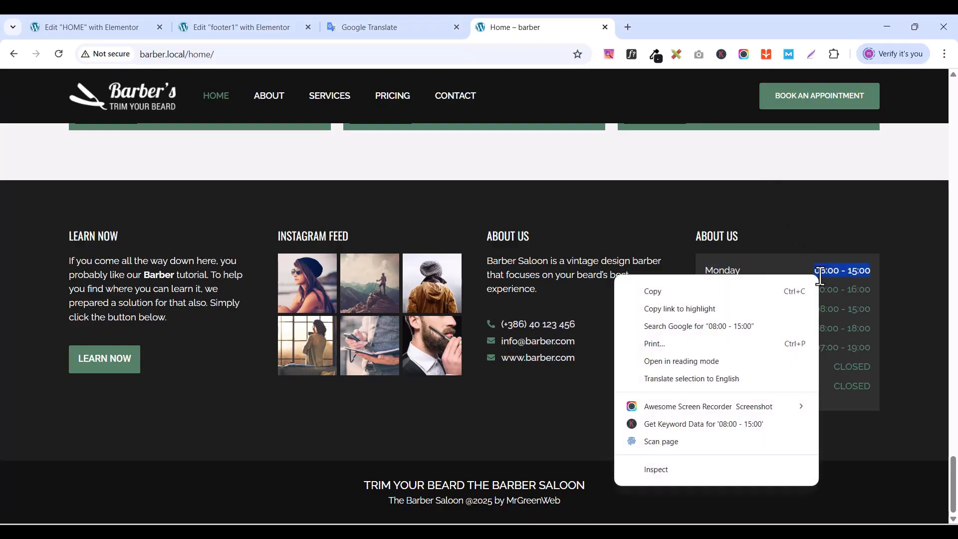
click(663, 292)
click(229, 27)
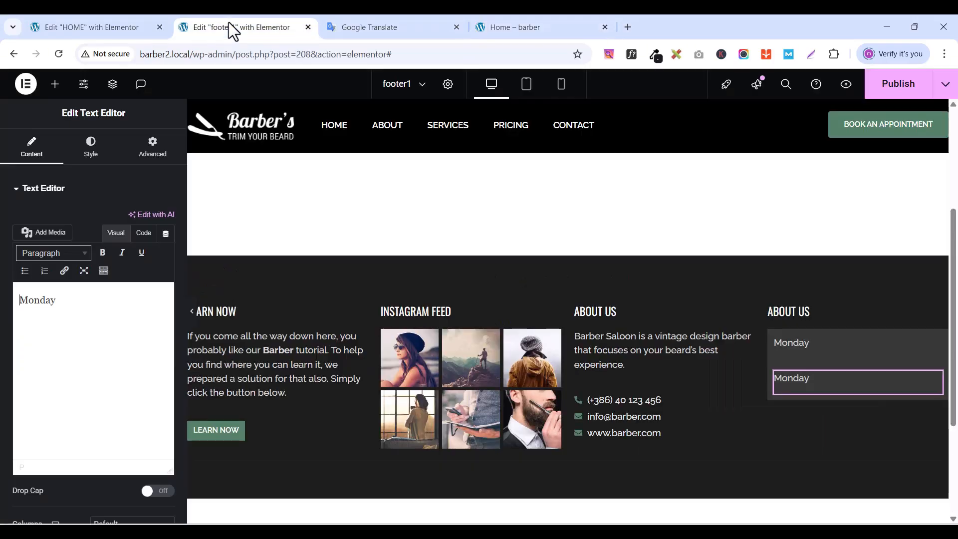
double_click(69, 305)
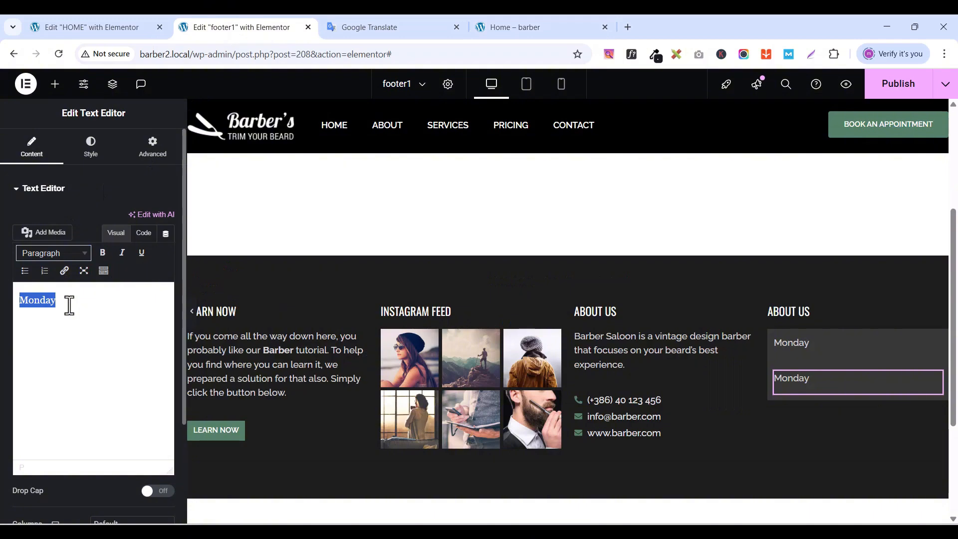
key(ctrl+v)
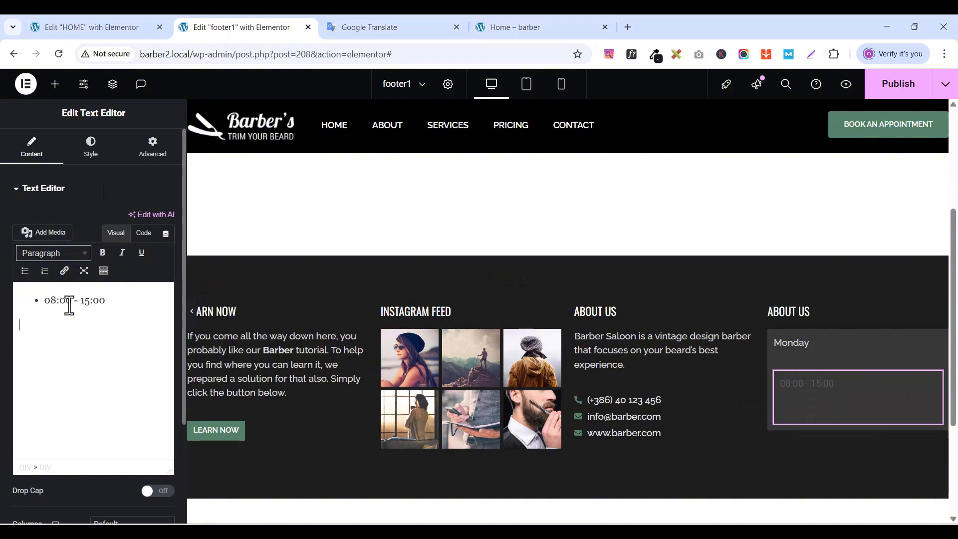
triple_click(69, 306)
- Recopy Monday's hours from the Home – barber page and delete the duplicated text widget below Monday in the footer
click(555, 31)
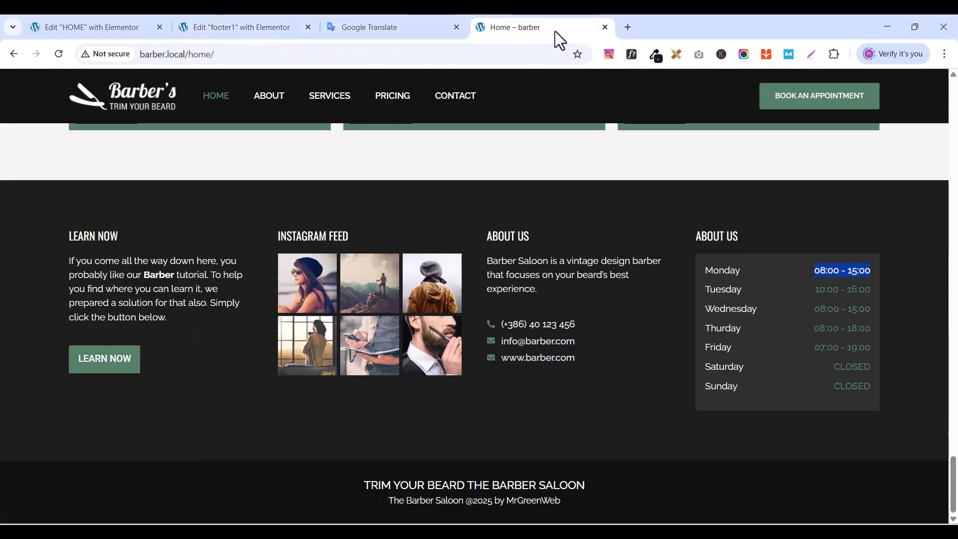
click(834, 271)
right_click(835, 271)
click(712, 292)
click(219, 28)
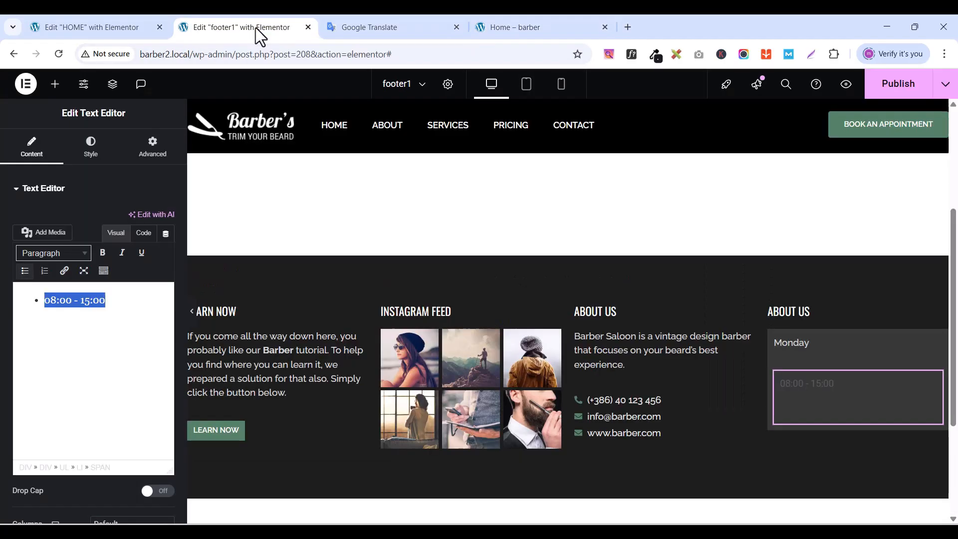
right_click(936, 380)
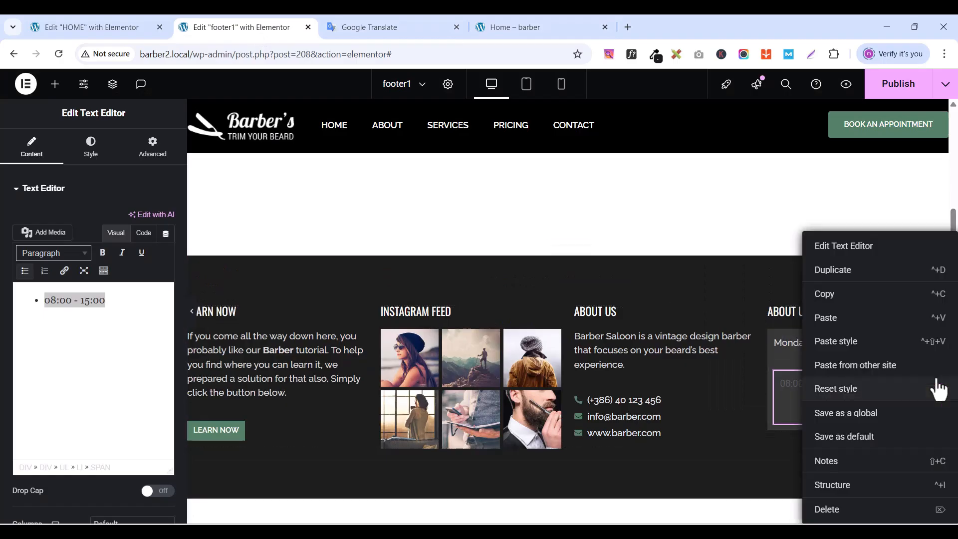
click(839, 510)
- Copy the third column's contact icon list below the Monday text and remove the copy's e-mail and website items
right_click(747, 401)
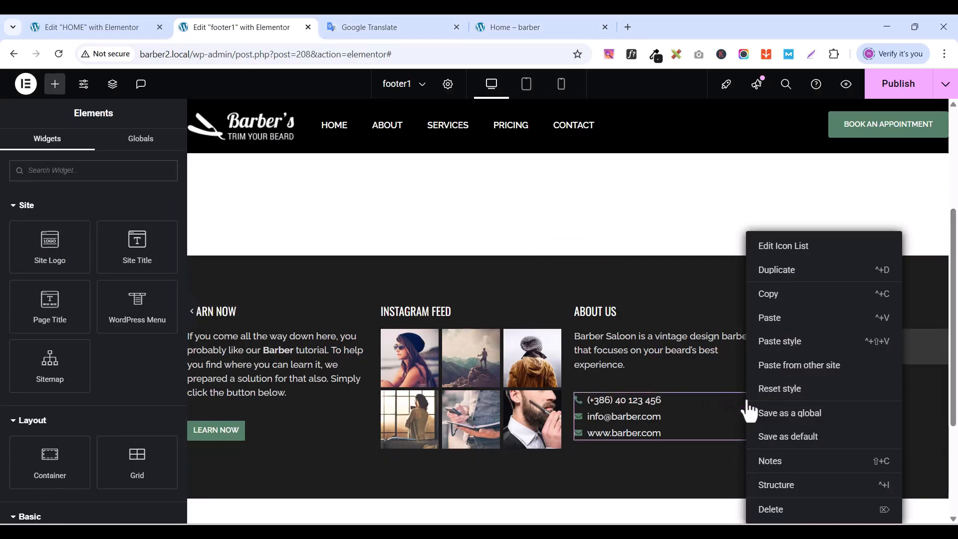
click(790, 297)
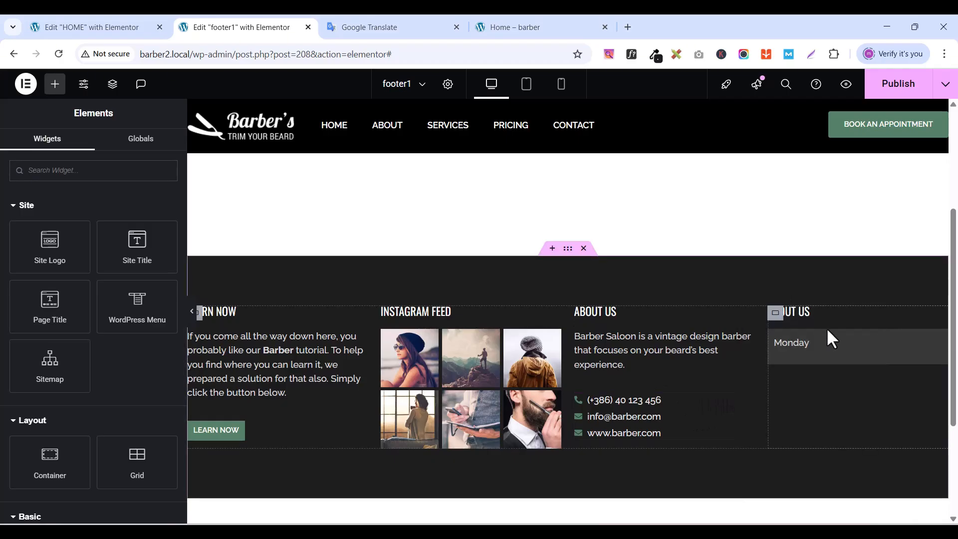
click(935, 344)
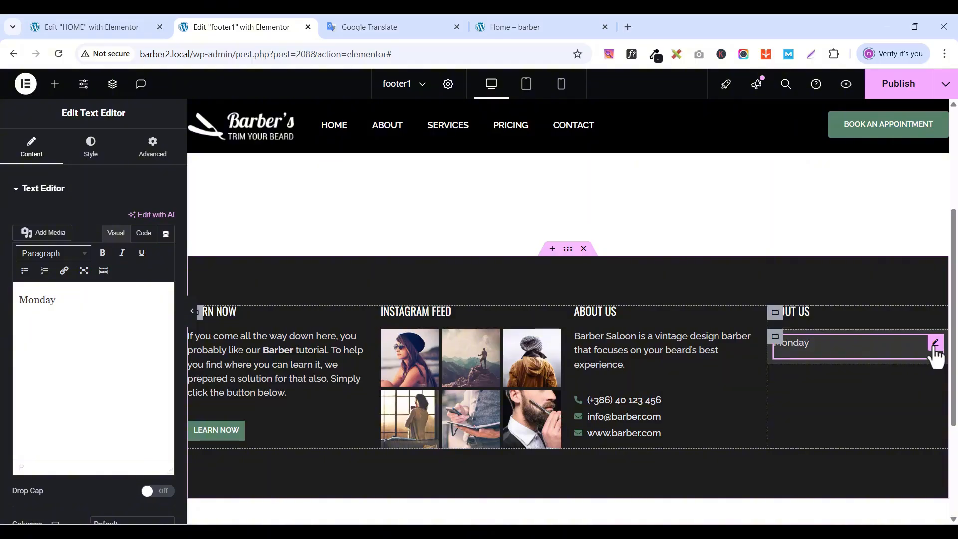
right_click(934, 349)
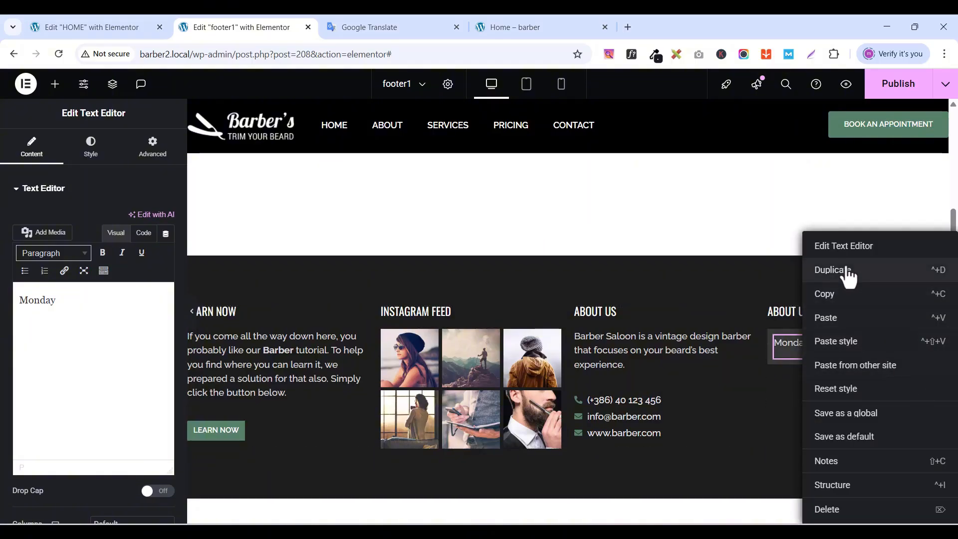
click(828, 317)
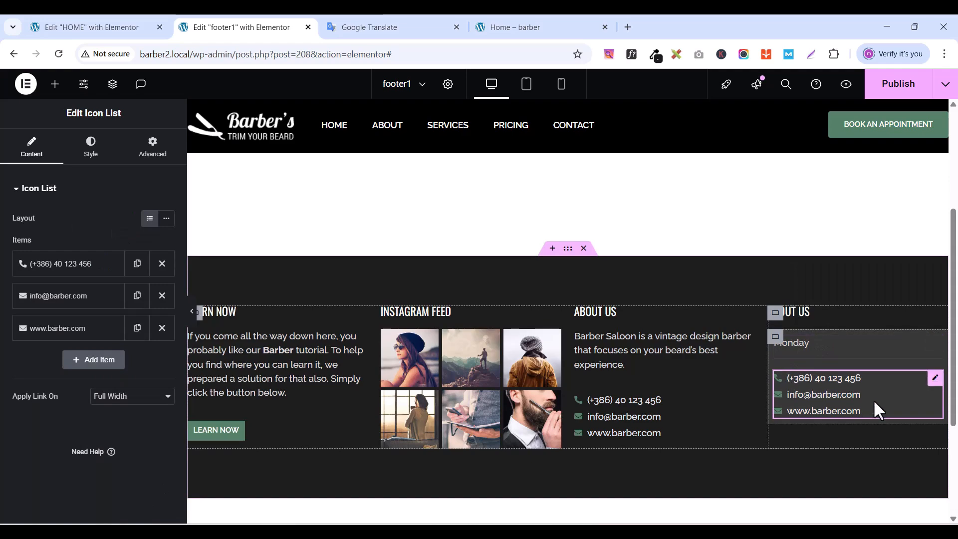
click(162, 328)
click(162, 296)
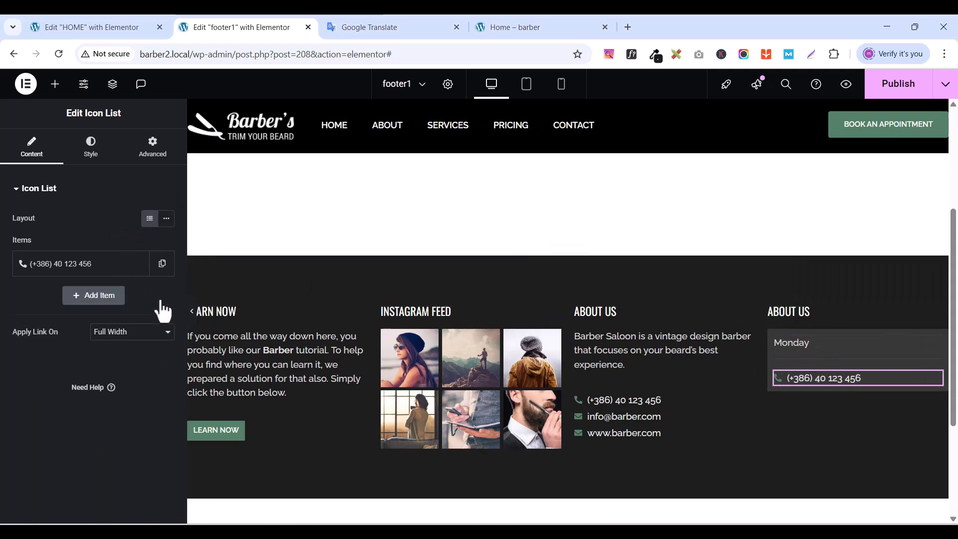
- Set the remaining list item's text to "08:00 - 15:00", copied from the Home – barber page, and remove its phone icon
click(81, 272)
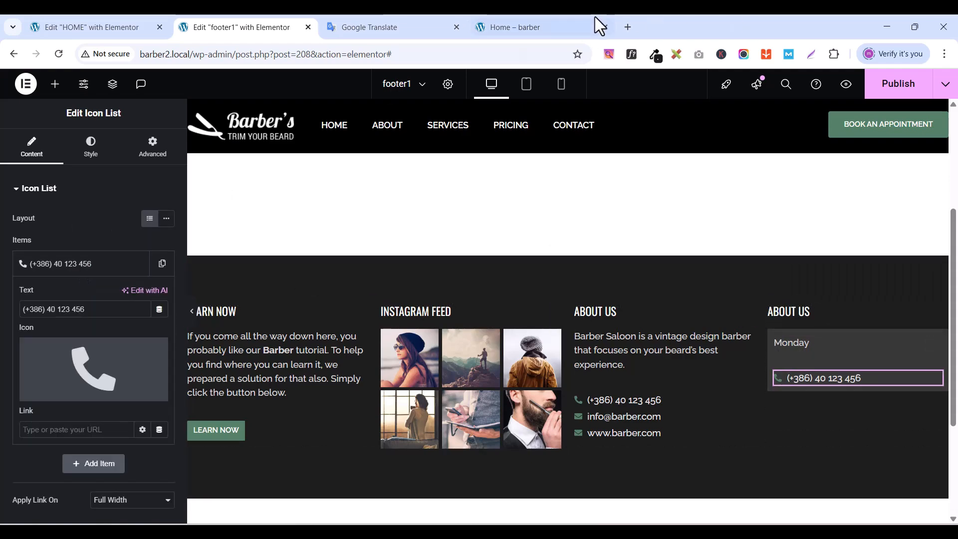
click(530, 25)
right_click(848, 272)
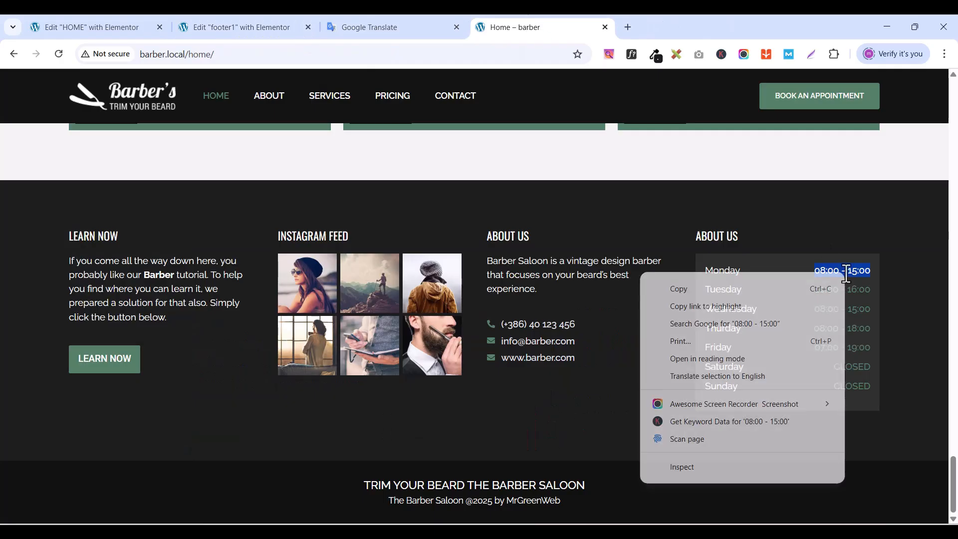
click(712, 297)
right_click(851, 270)
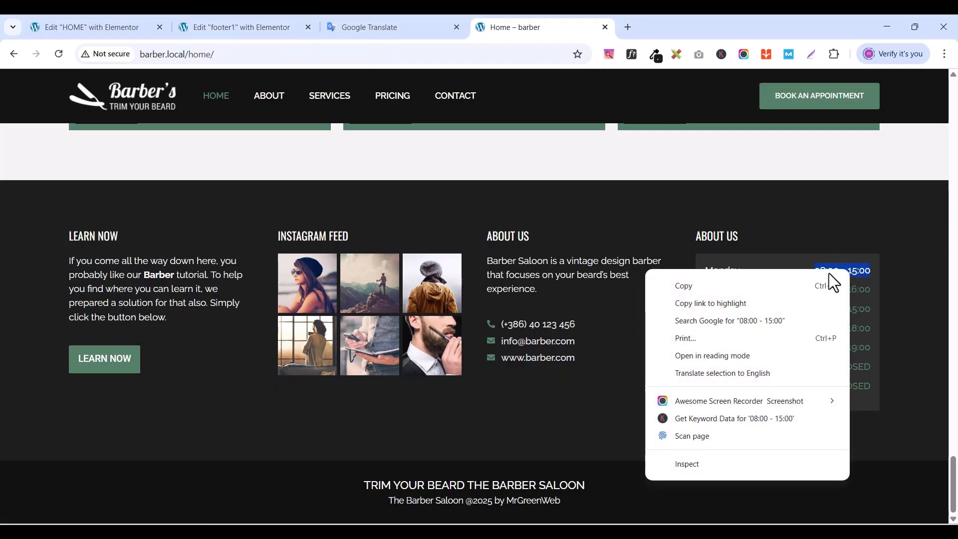
click(719, 289)
click(235, 28)
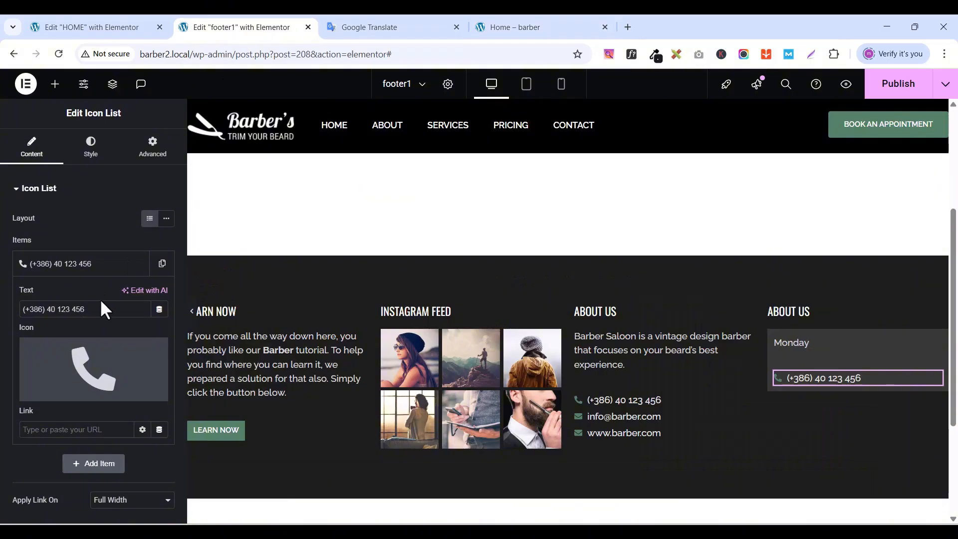
key(ctrl+v)
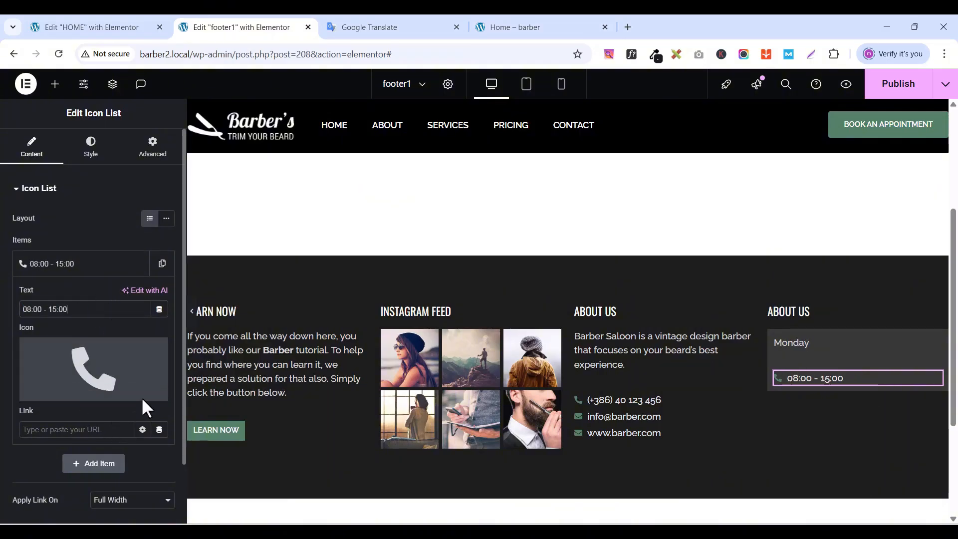
click(156, 352)
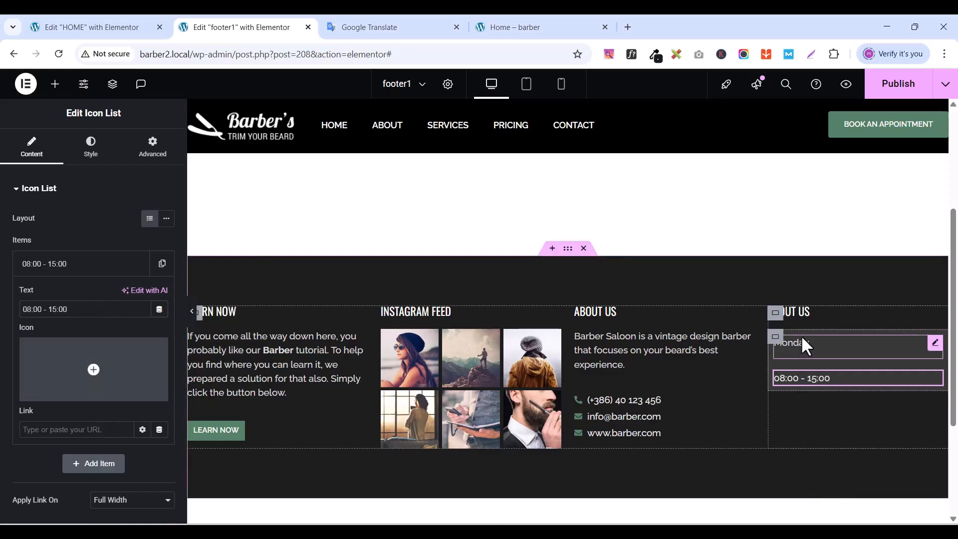
- Set the text colour of the "08:00 - 15:00" icon list to the green global colour
click(79, 153)
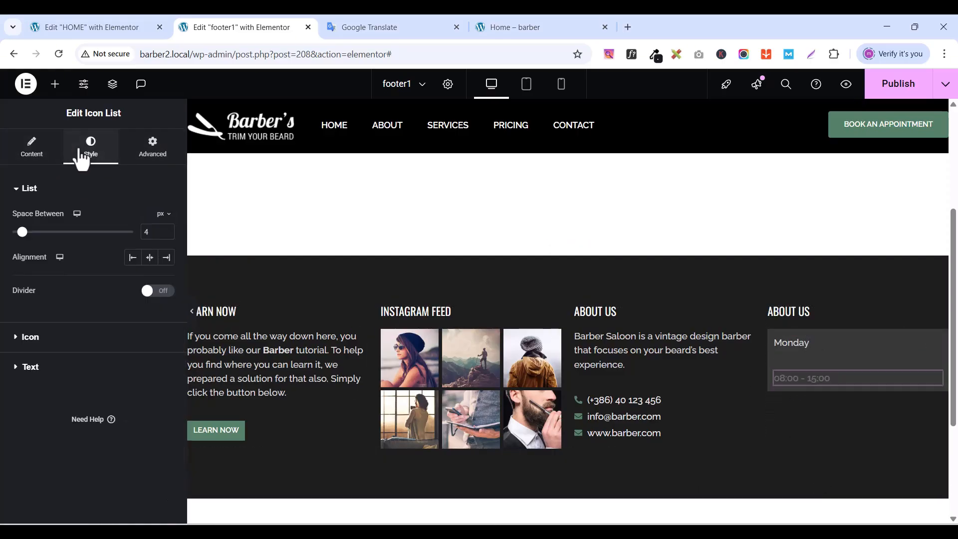
click(25, 367)
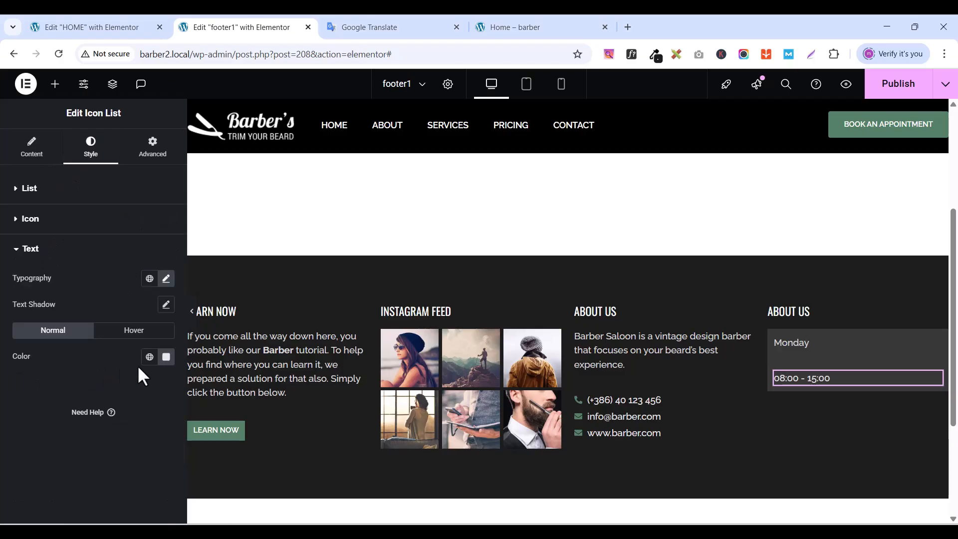
click(150, 357)
click(55, 328)
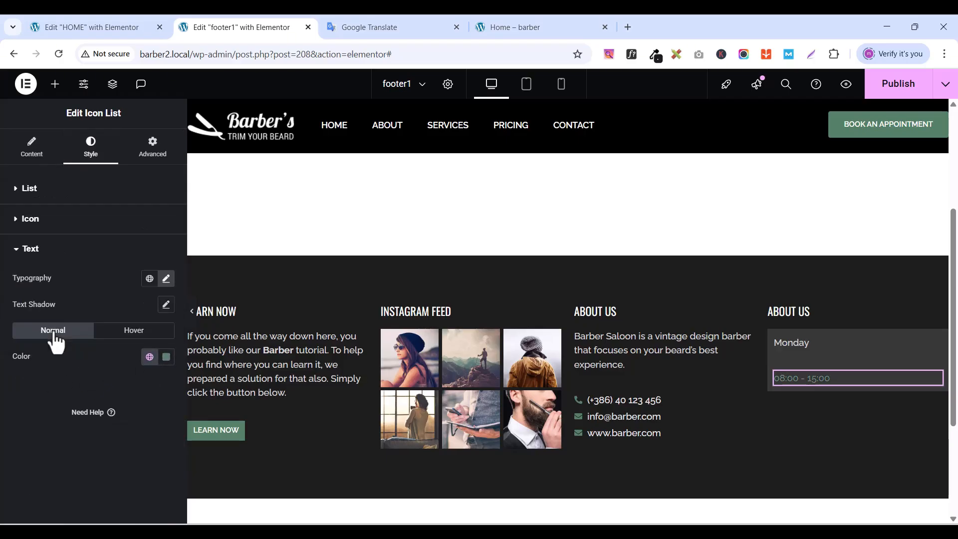
- Set the container holding Monday and its hours to row direction with Space Between justification
click(775, 339)
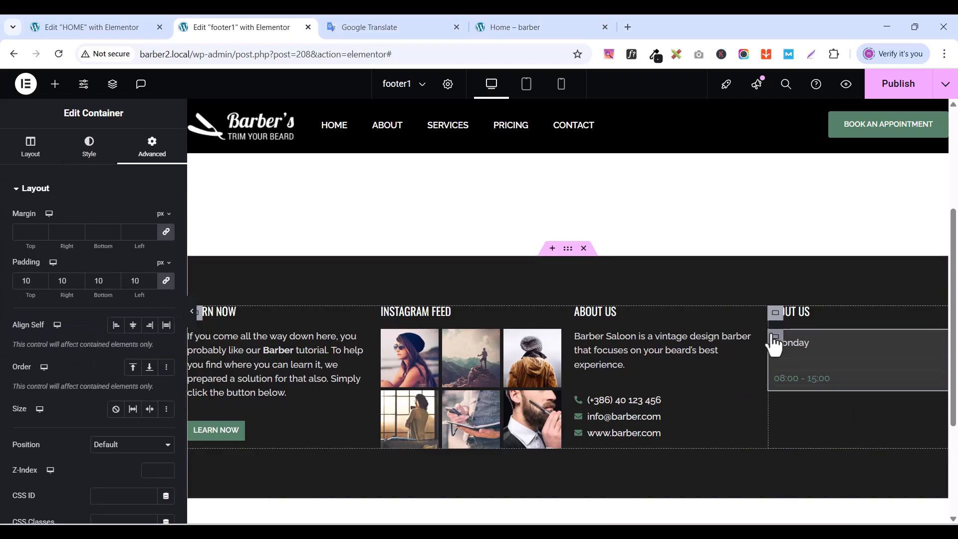
click(23, 149)
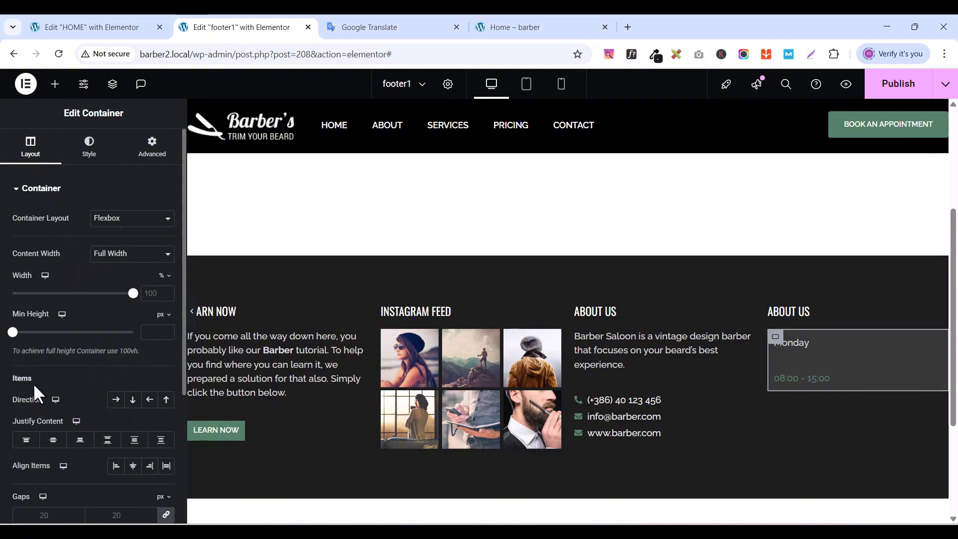
click(116, 400)
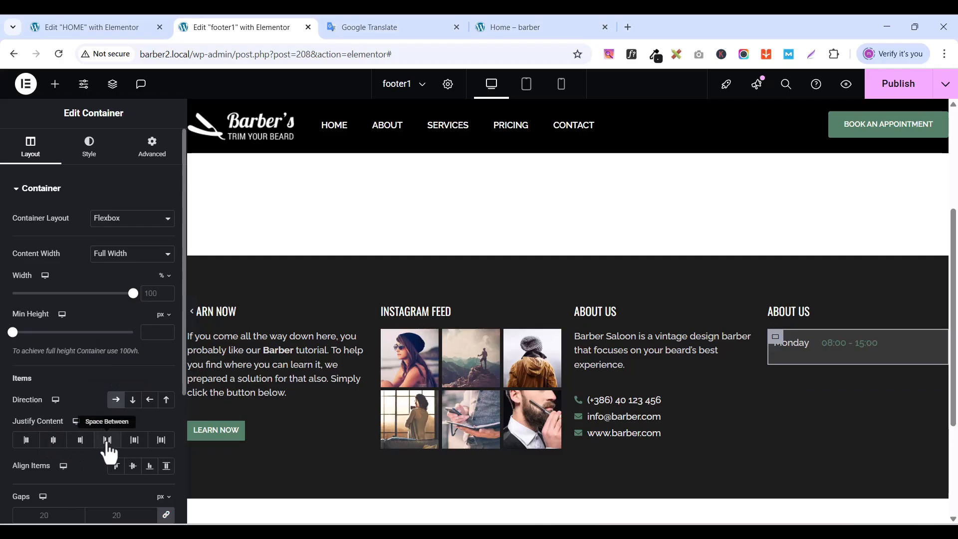
click(108, 442)
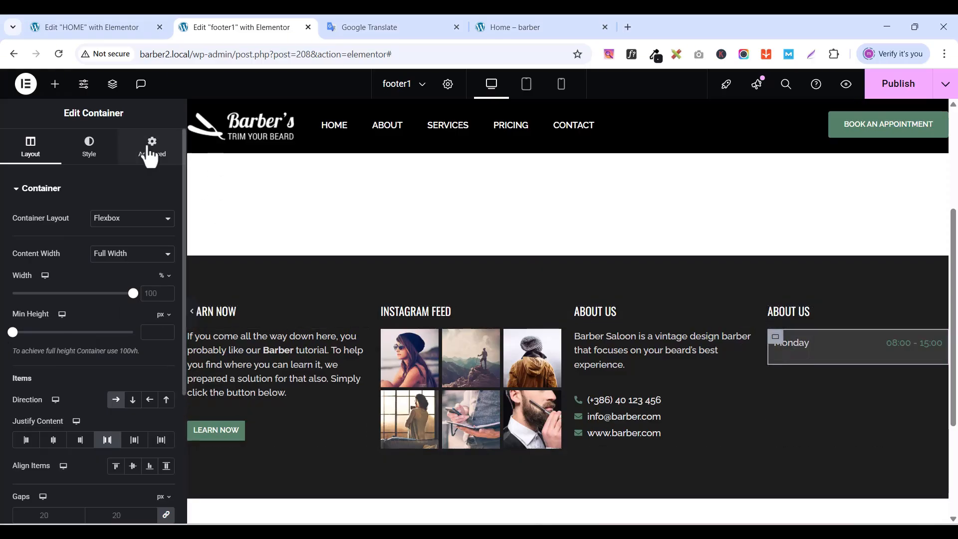
- Set the padding to 10 px on all sides of the fourth column's outer box and 0 on the Monday row container inside it
click(151, 150)
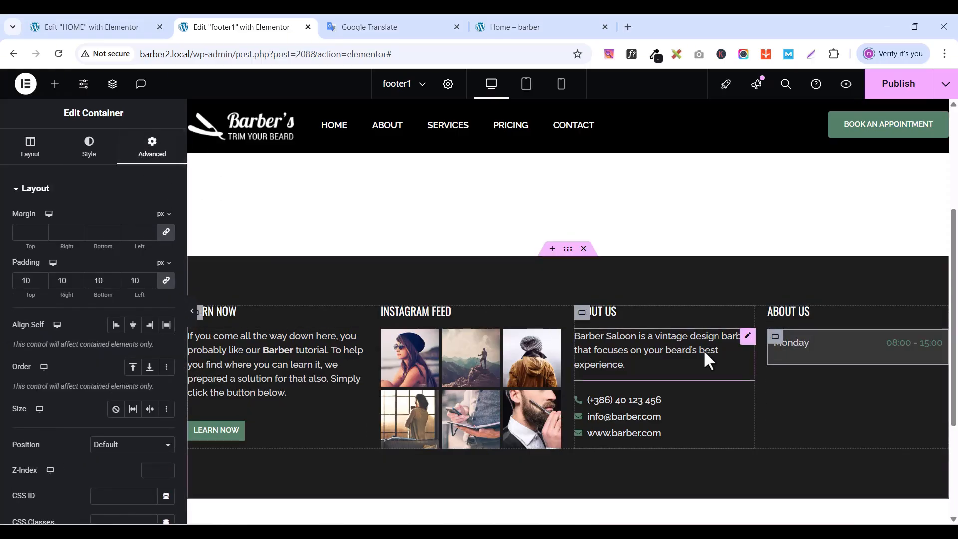
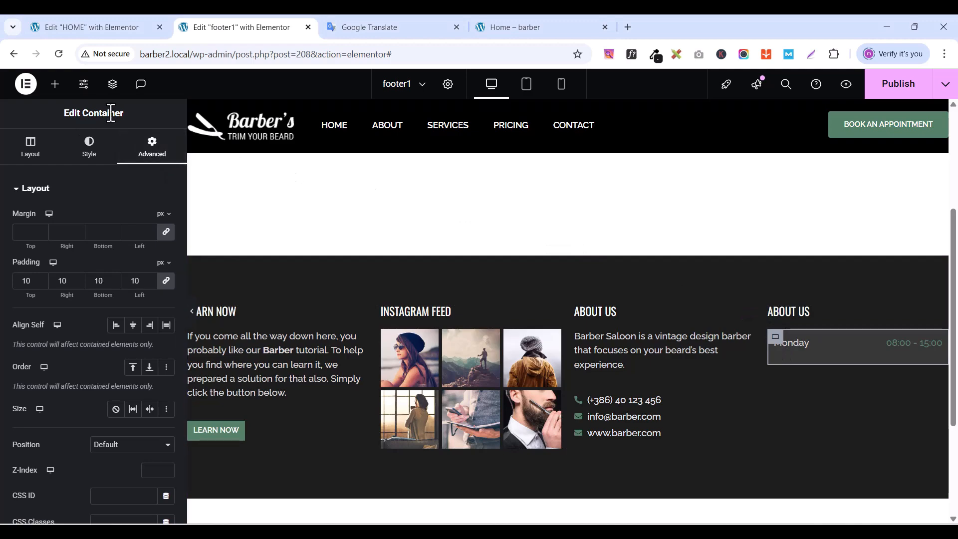
click(113, 85)
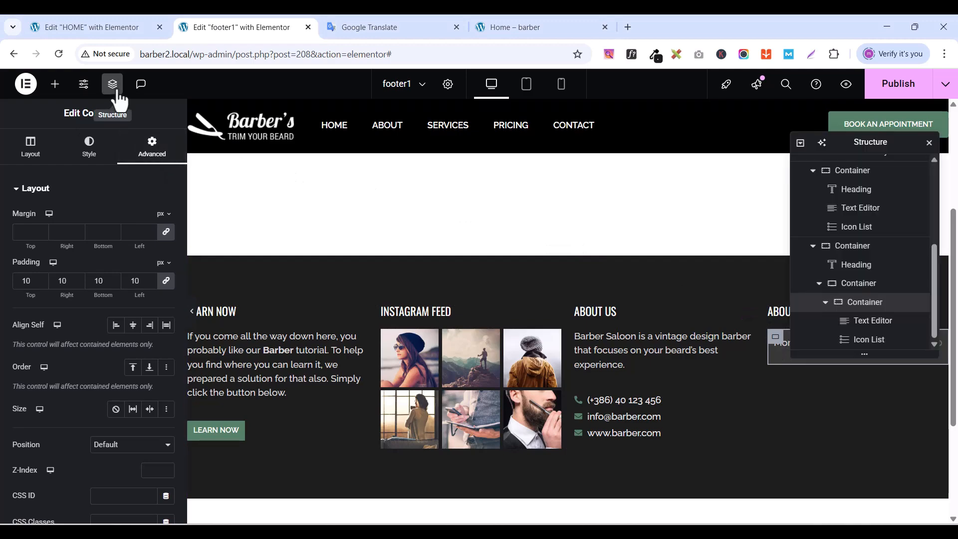
click(859, 286)
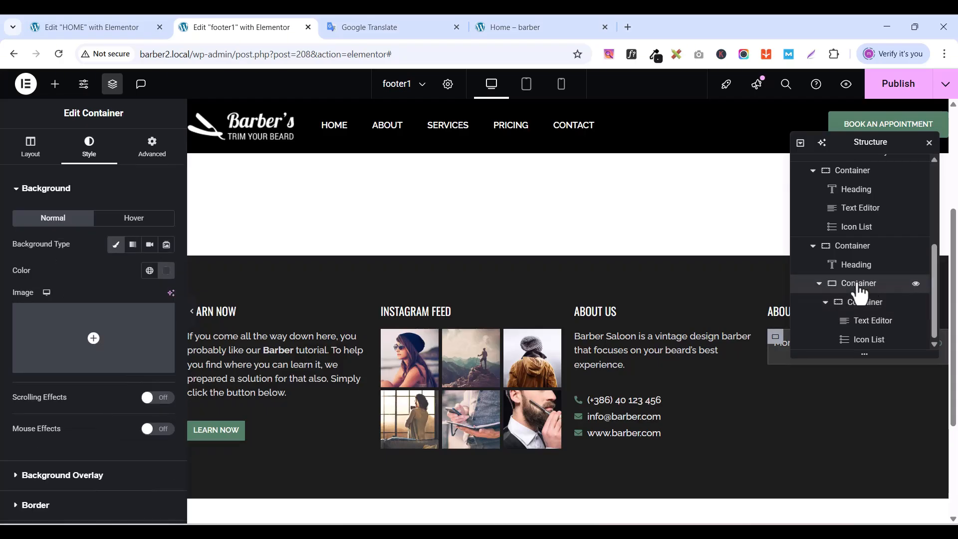
click(152, 150)
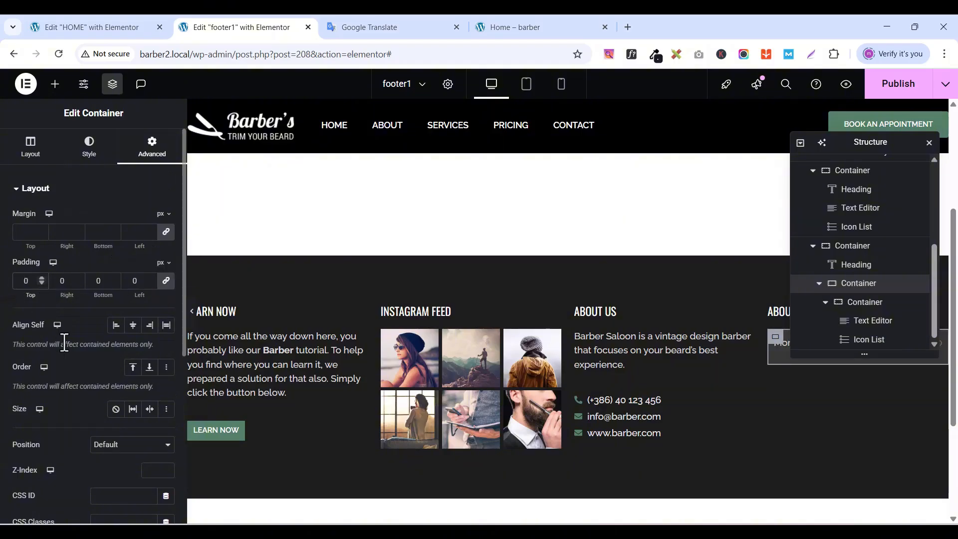
text(100)
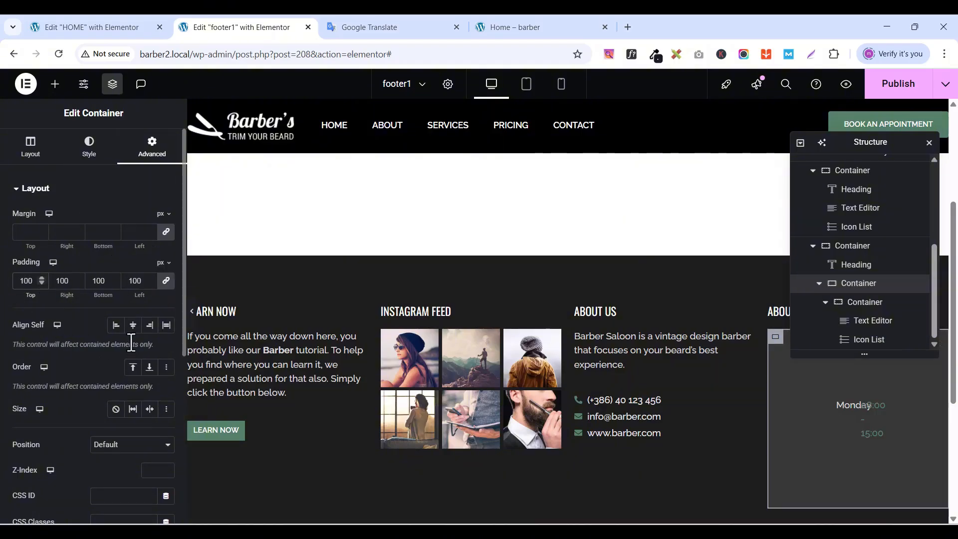
key(BackSpace)
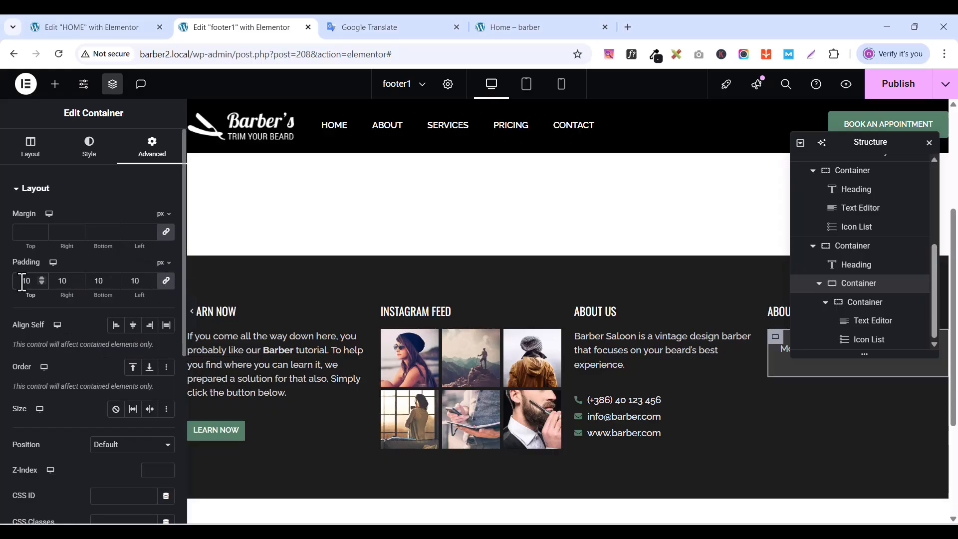
click(864, 303)
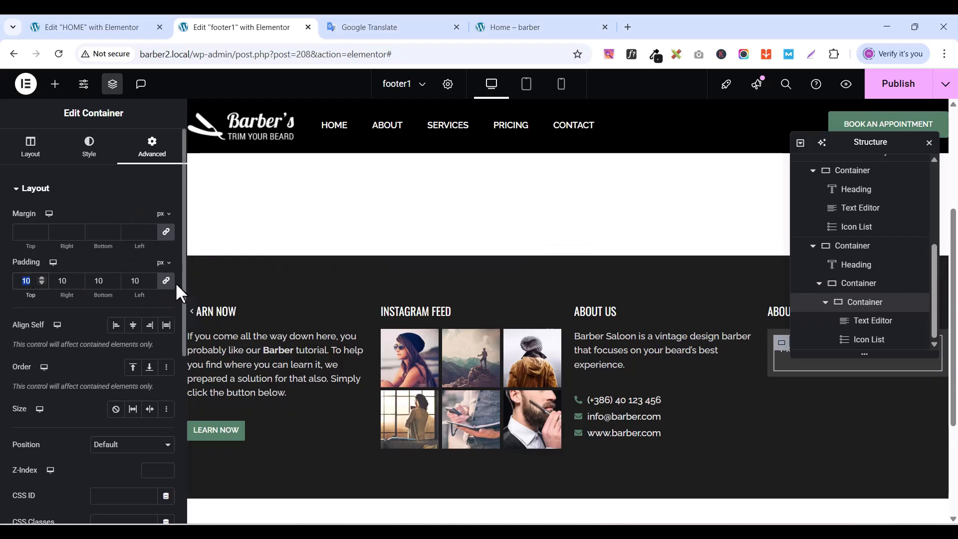
text(0)
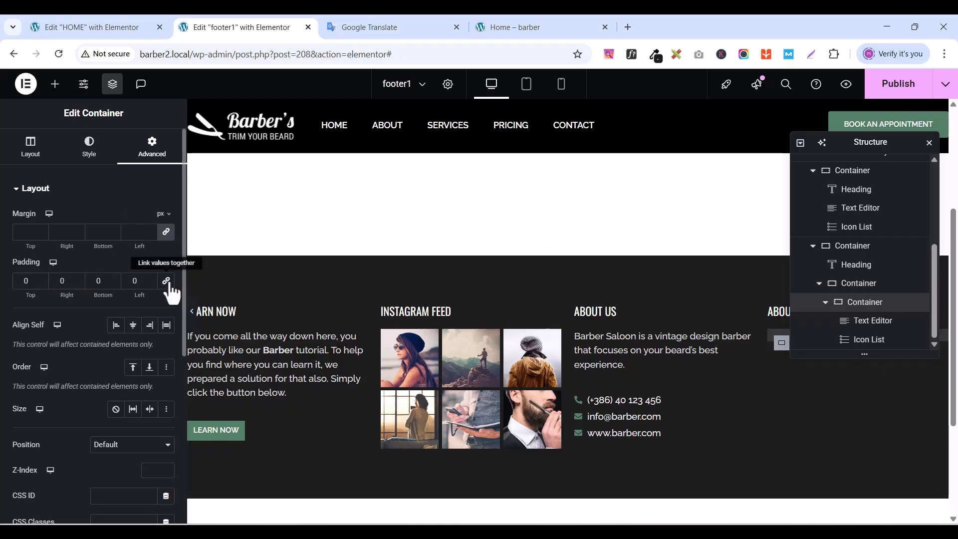
click(113, 84)
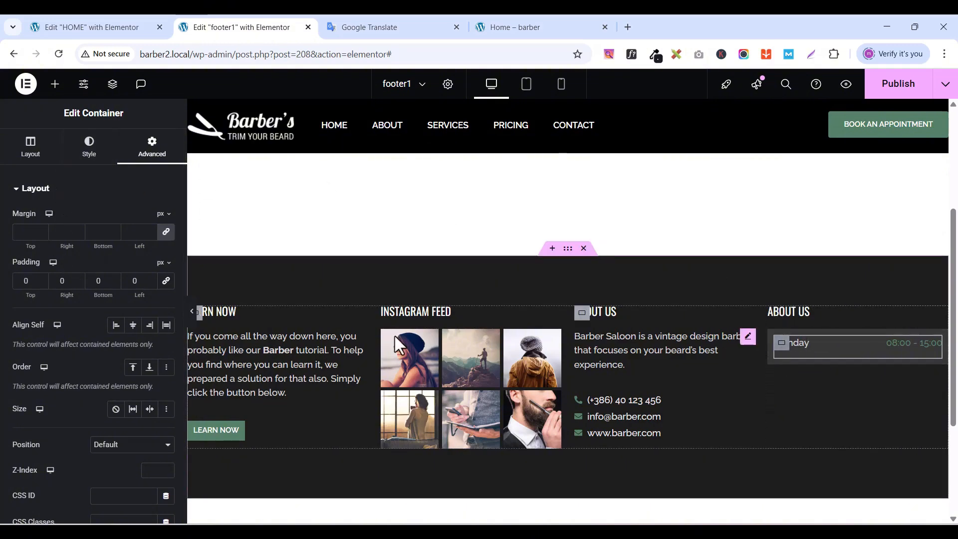
- Try aligning the Monday row container's items to the centre
click(33, 152)
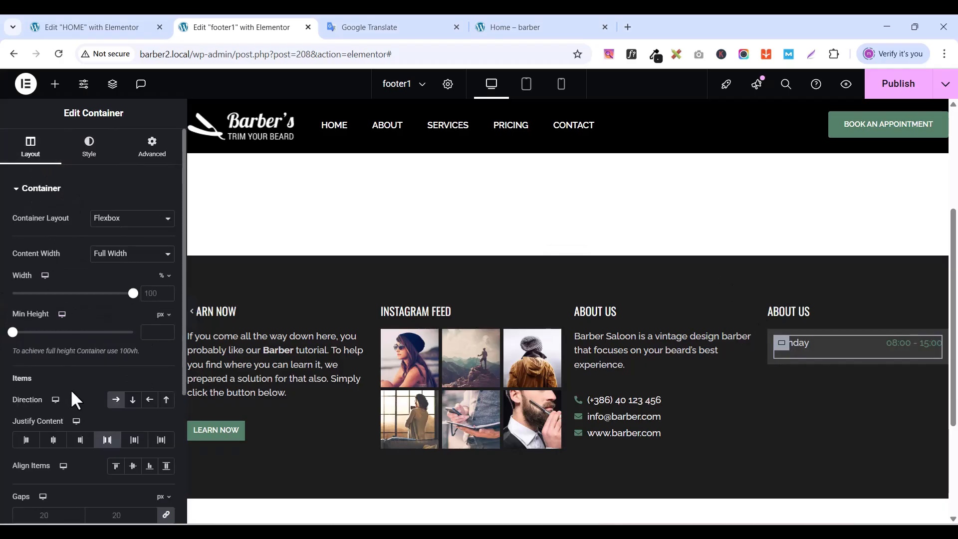
click(133, 466)
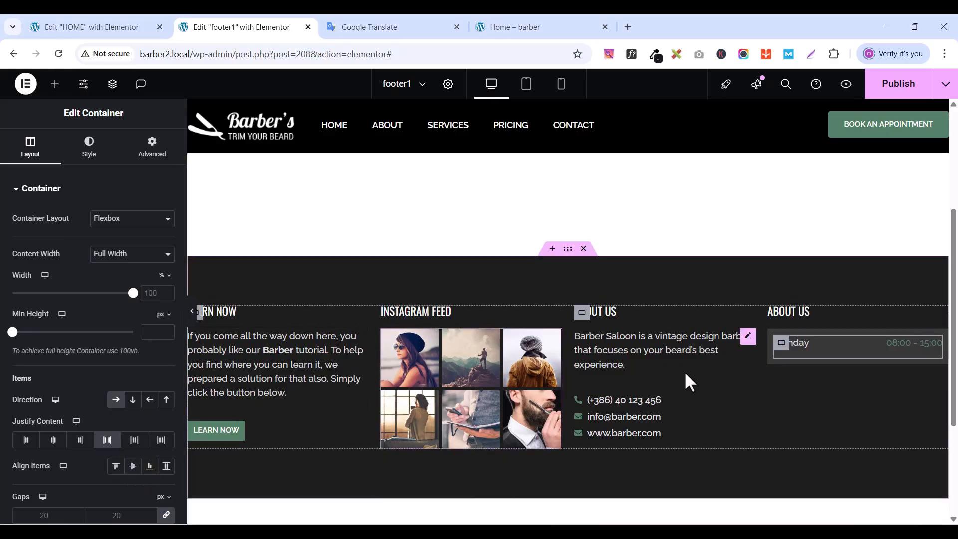
- Duplicate the Monday row container three times inside the fourth column's box
right_click(782, 350)
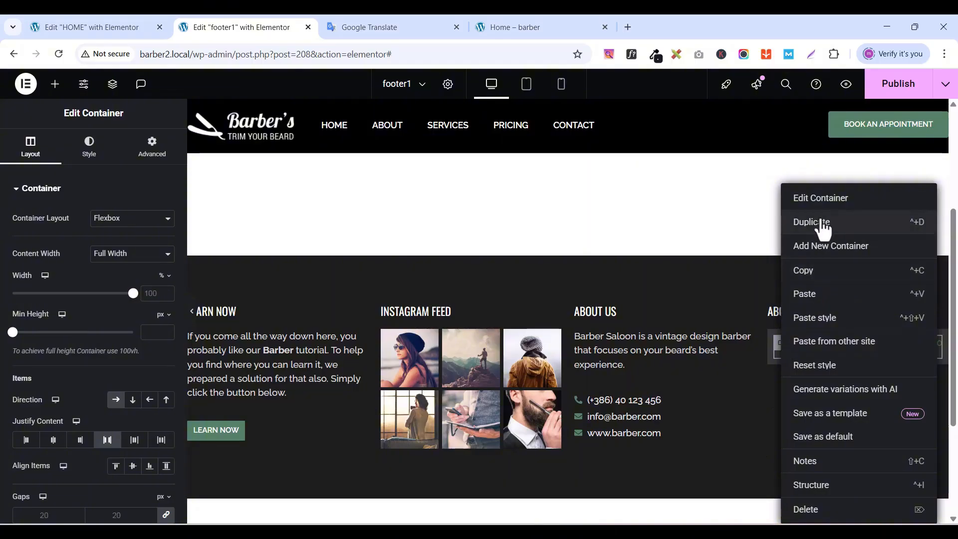
click(822, 228)
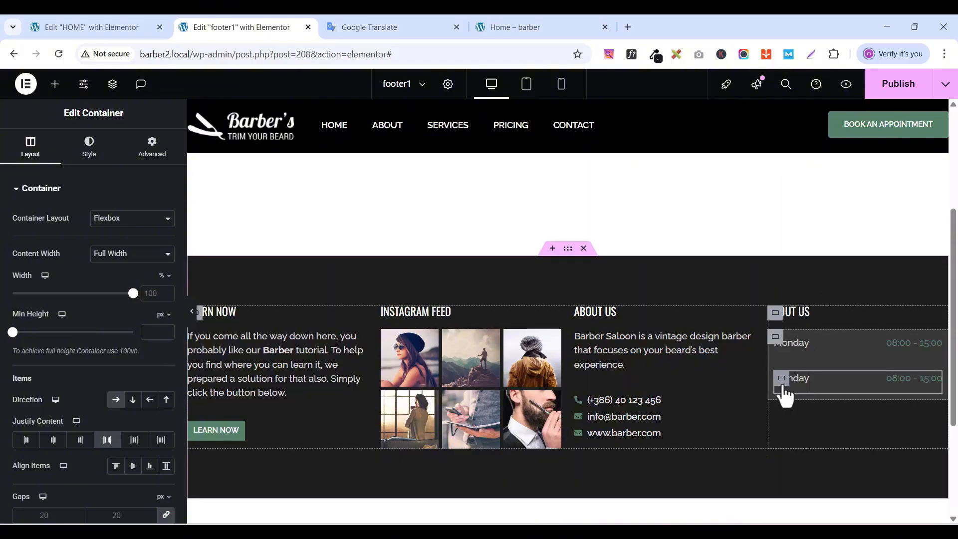
right_click(783, 387)
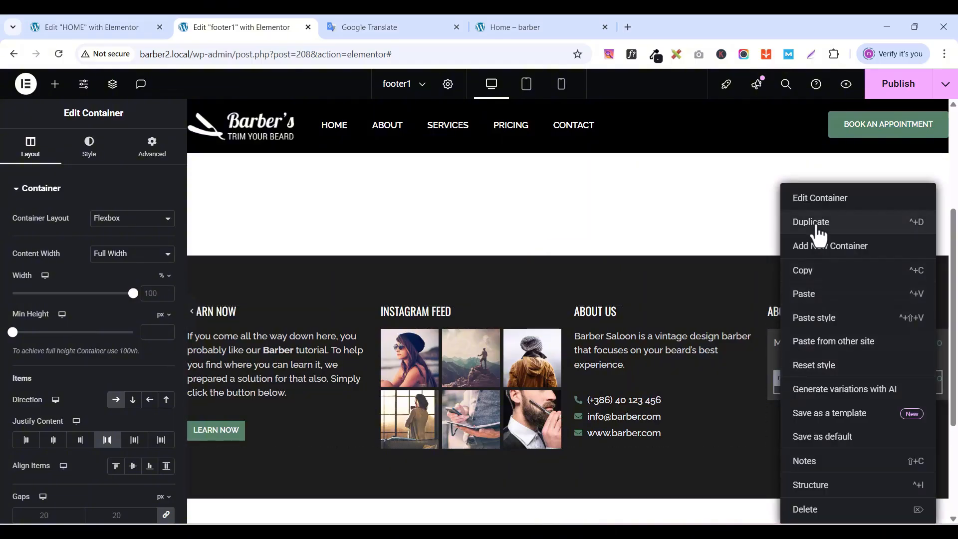
click(817, 229)
right_click(777, 414)
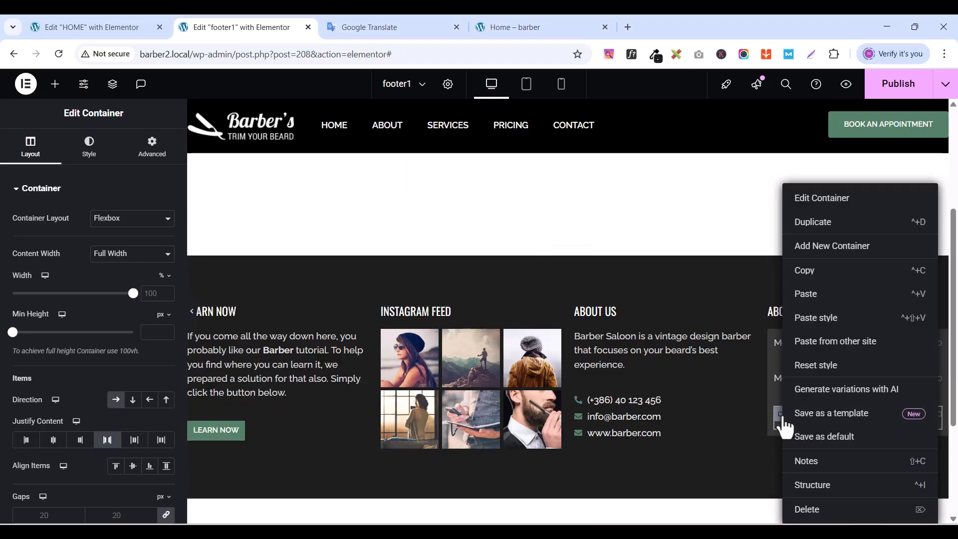
click(812, 231)
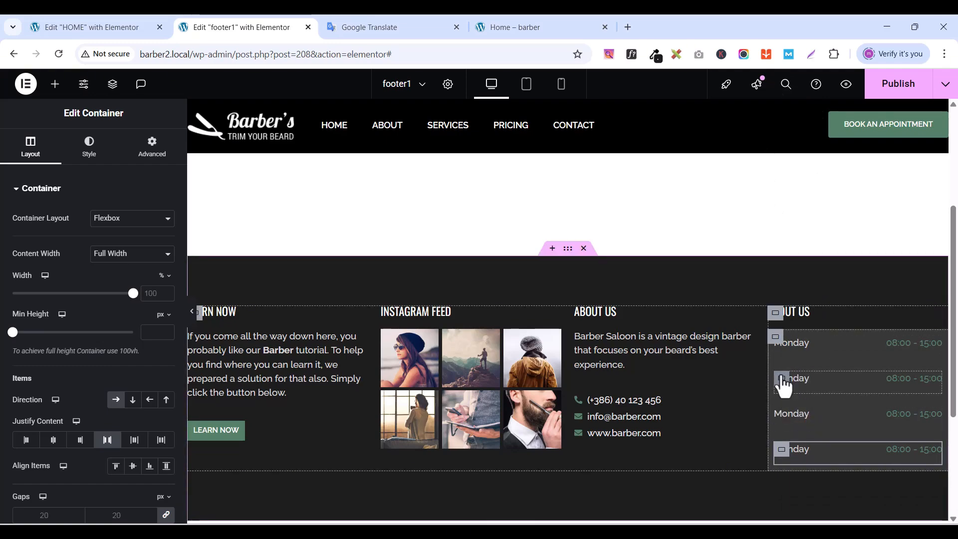
- Unlink the second Monday row container's margins and set its top margin to -25 px
click(150, 150)
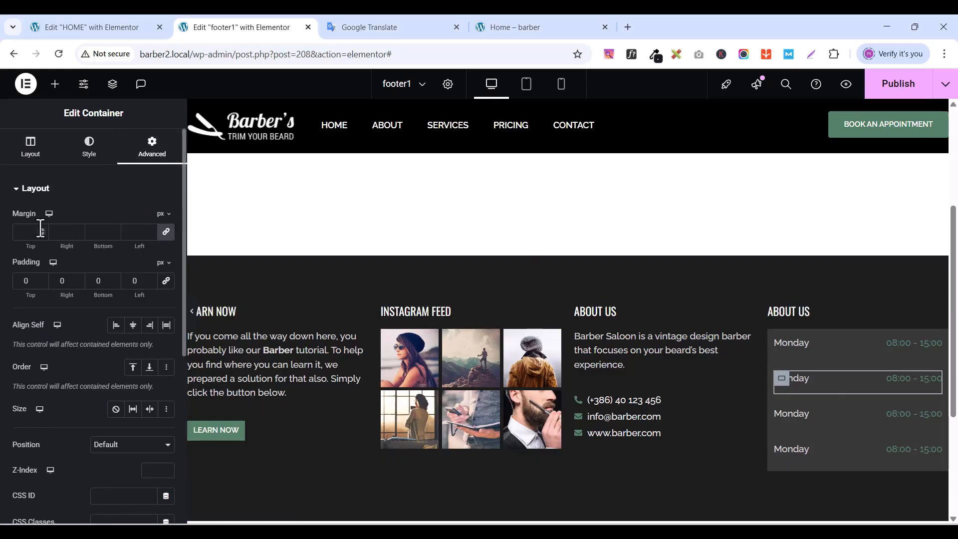
click(167, 233)
click(40, 229)
click(41, 234)
click(41, 233)
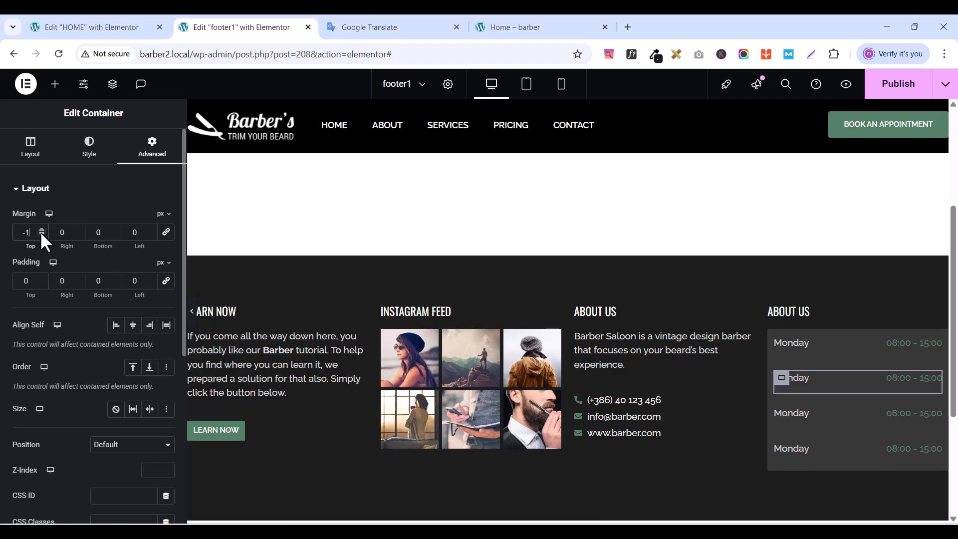
click(41, 234)
click(41, 233)
click(41, 234)
click(41, 233)
click(41, 234)
click(41, 234)
click(42, 234)
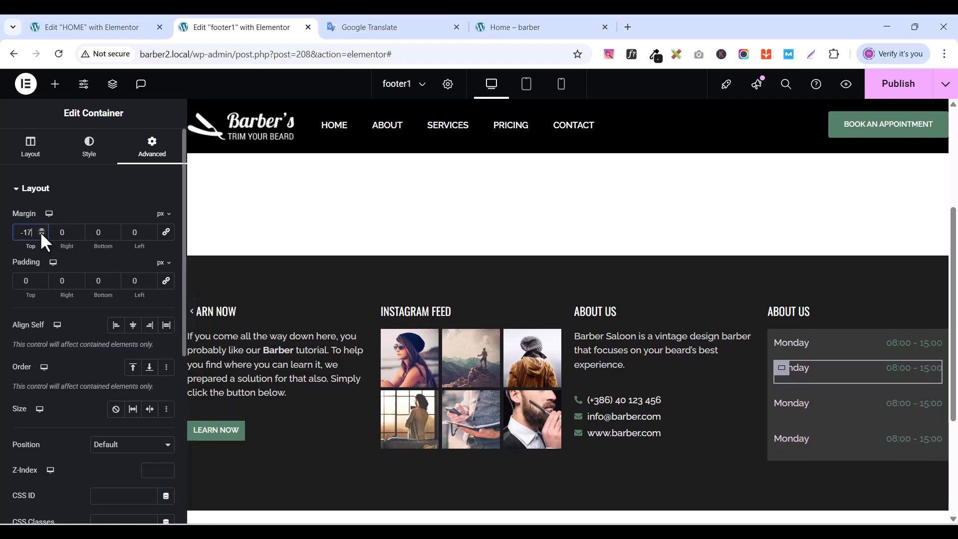
click(42, 234)
click(42, 234)
click(41, 234)
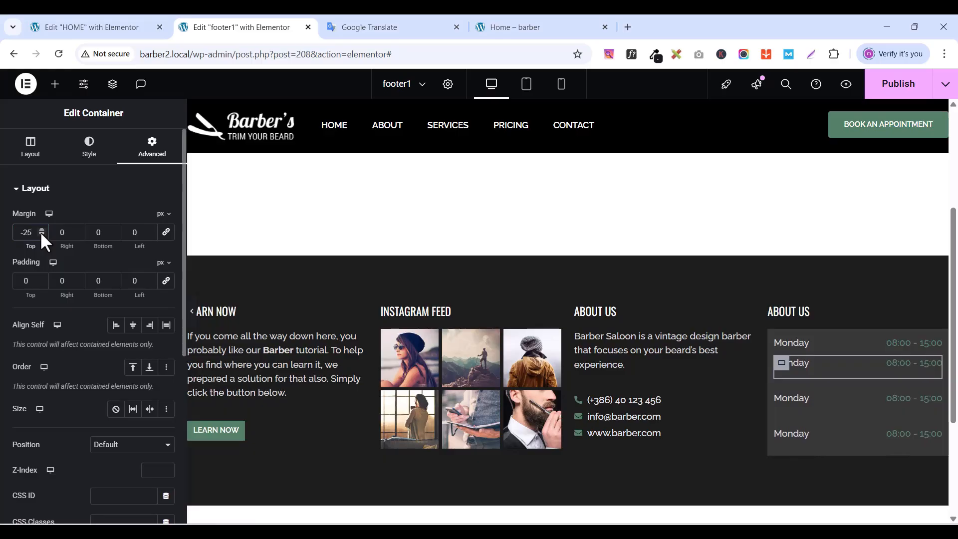
- Copy the second Monday row container and paste its style onto the third and fourth rows
right_click(783, 378)
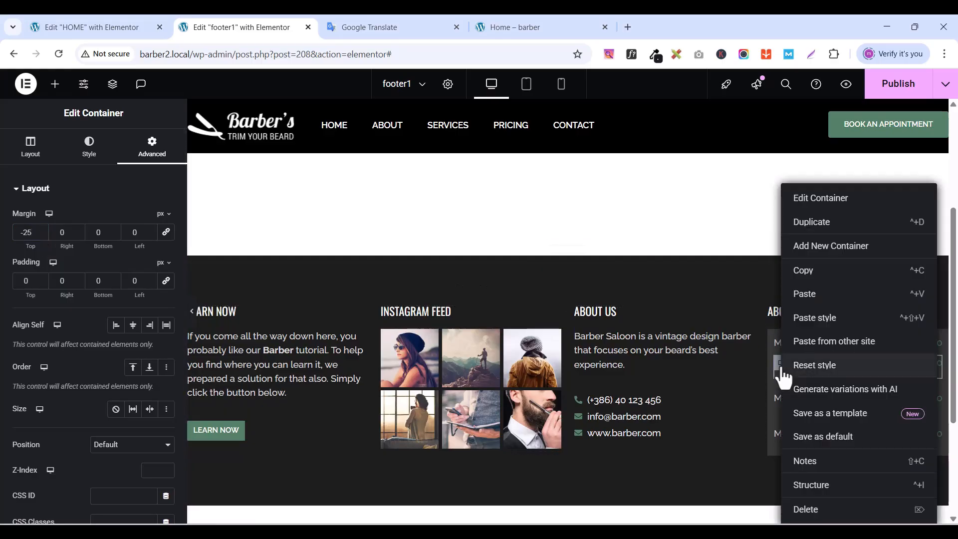
click(812, 280)
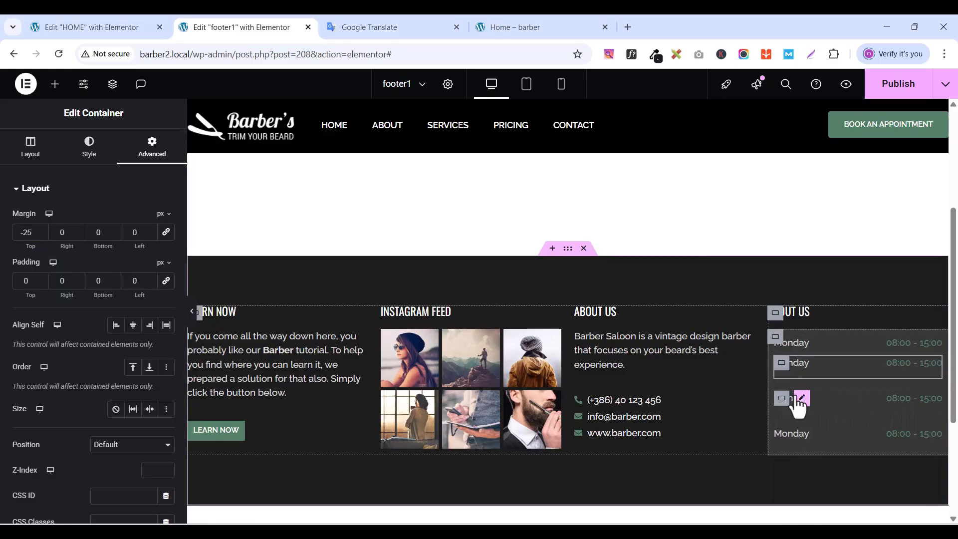
click(782, 403)
right_click(782, 406)
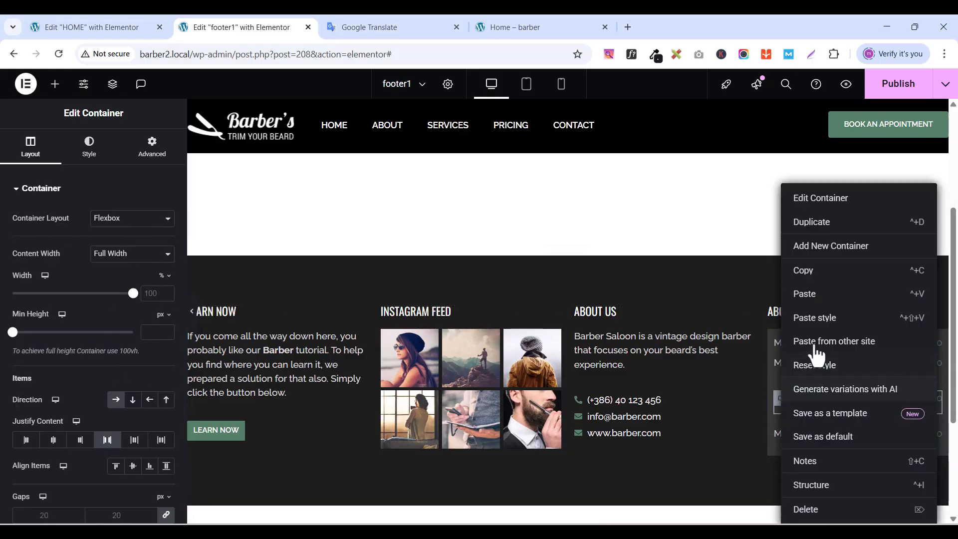
click(819, 317)
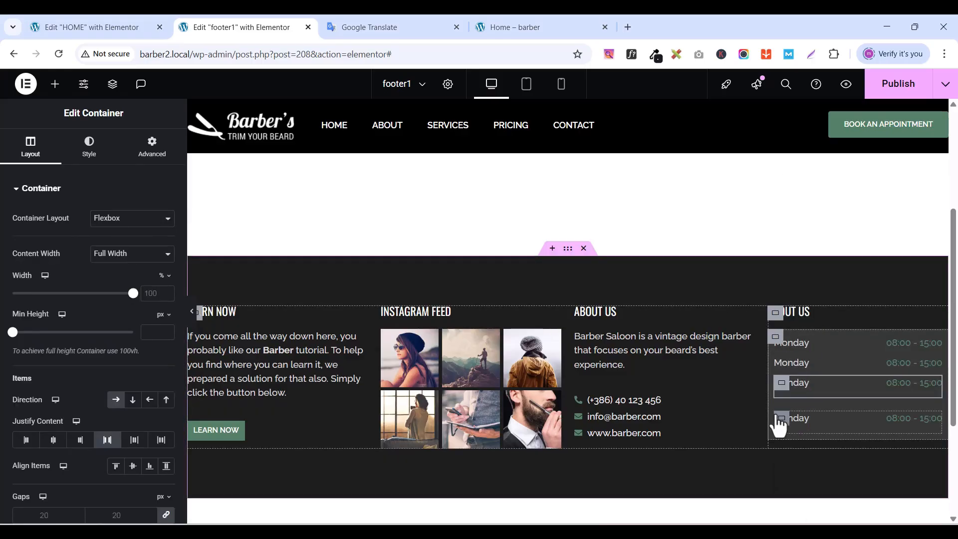
right_click(781, 422)
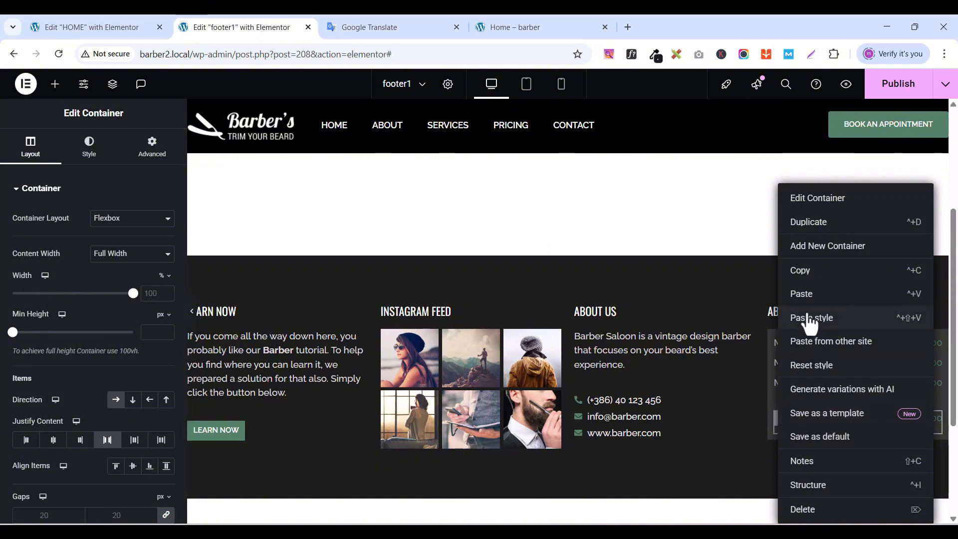
click(808, 320)
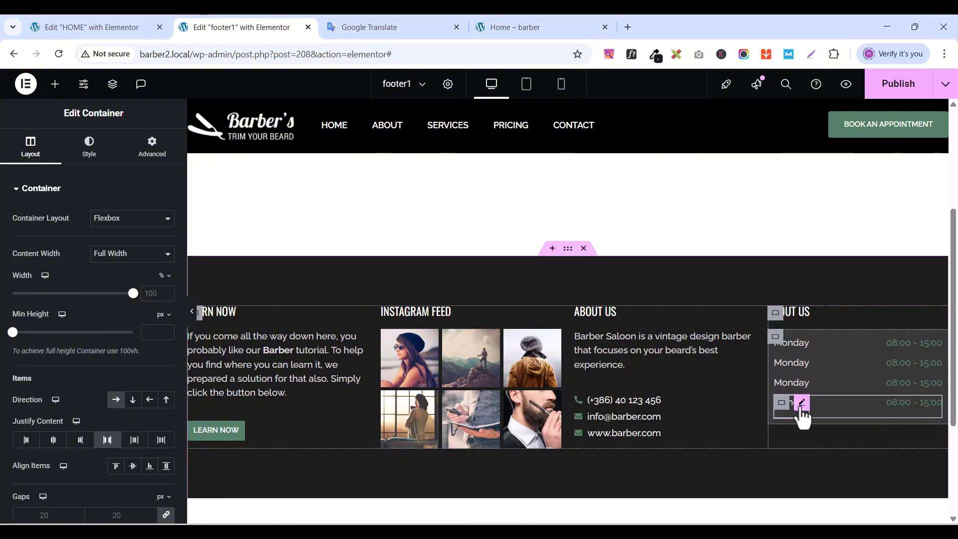
- Duplicate the last Monday row container two more times in the fourth column's box and check the rows against the reference footer
right_click(787, 412)
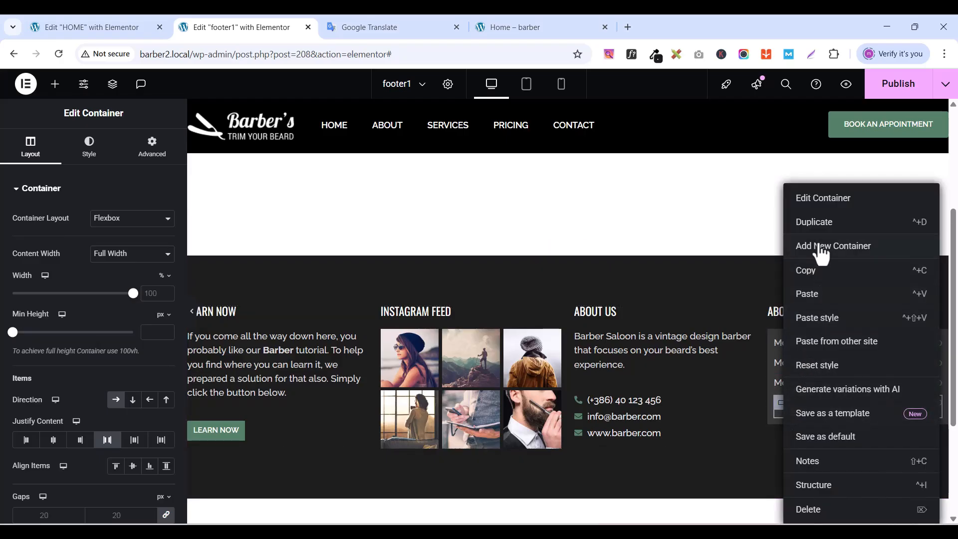
click(817, 228)
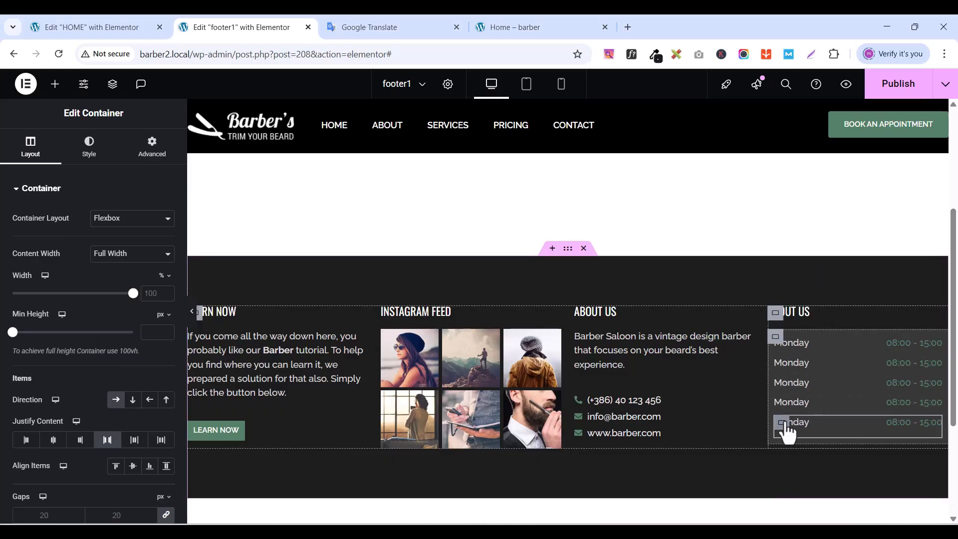
right_click(787, 428)
click(830, 224)
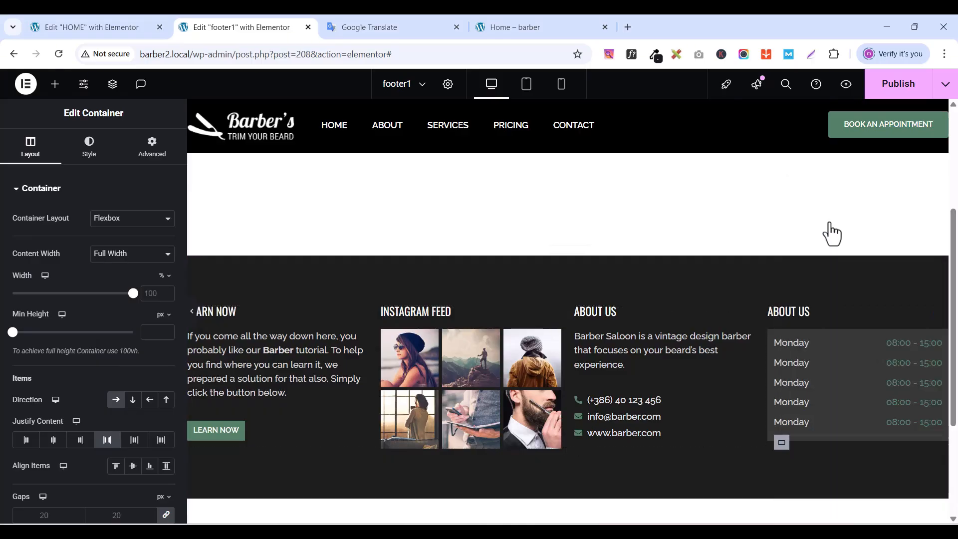
click(513, 28)
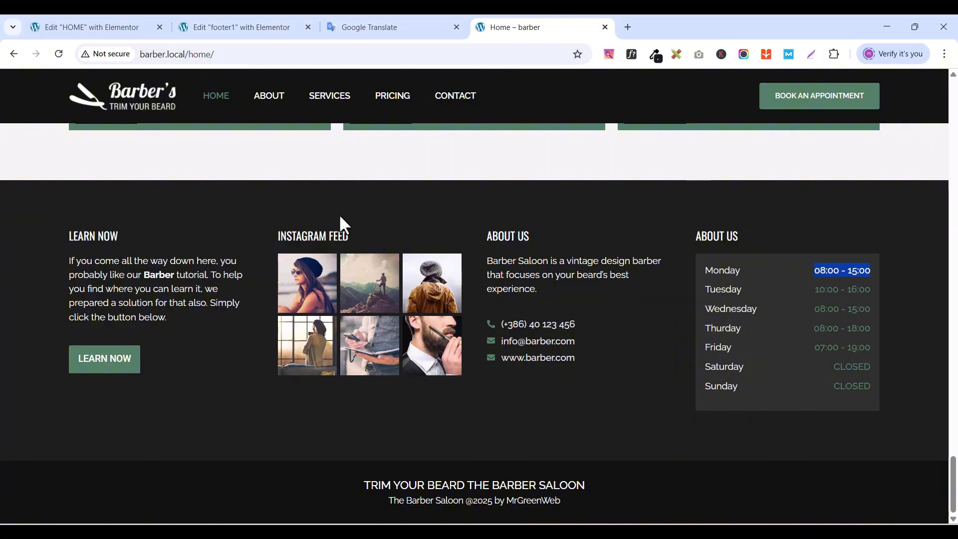
click(240, 27)
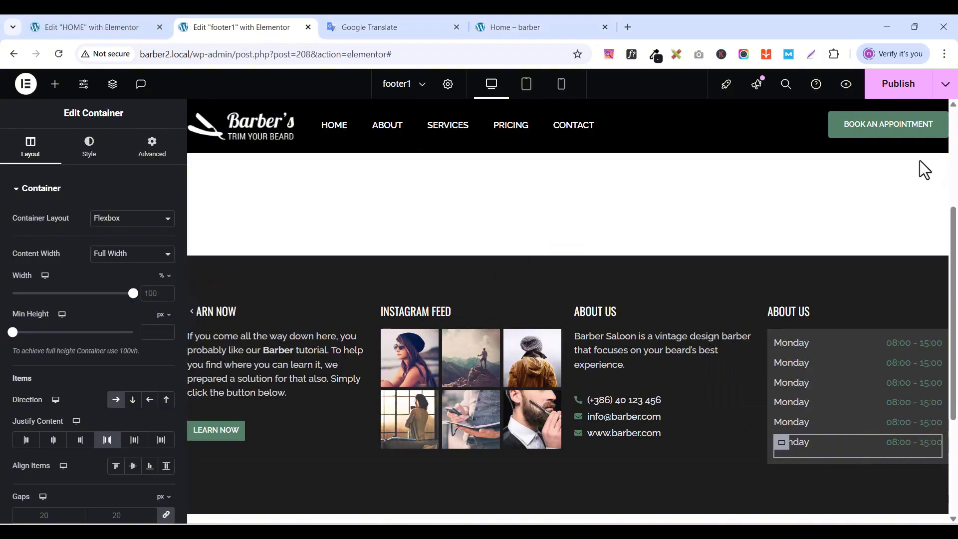
- Publish the footer template, preview it, and compare its columns with the reference page's footer
click(909, 101)
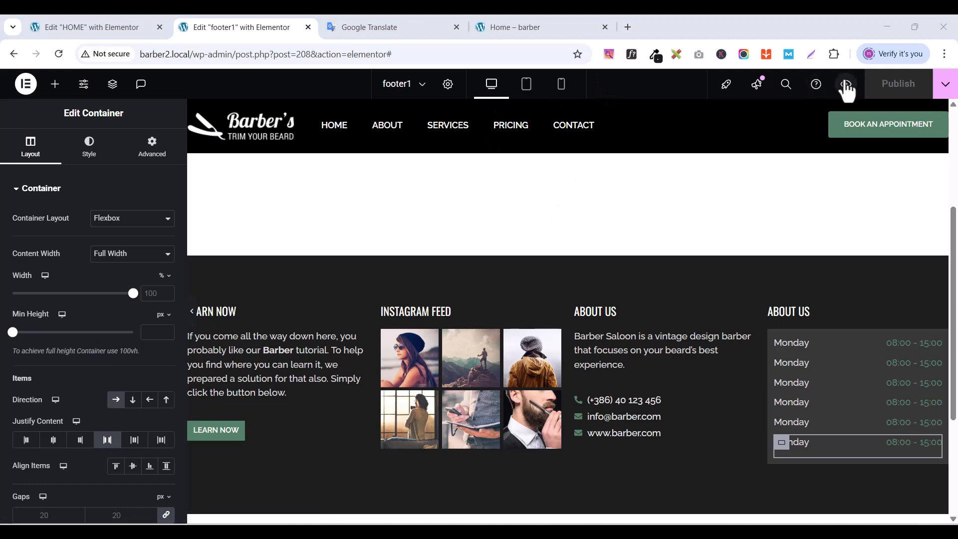
click(846, 86)
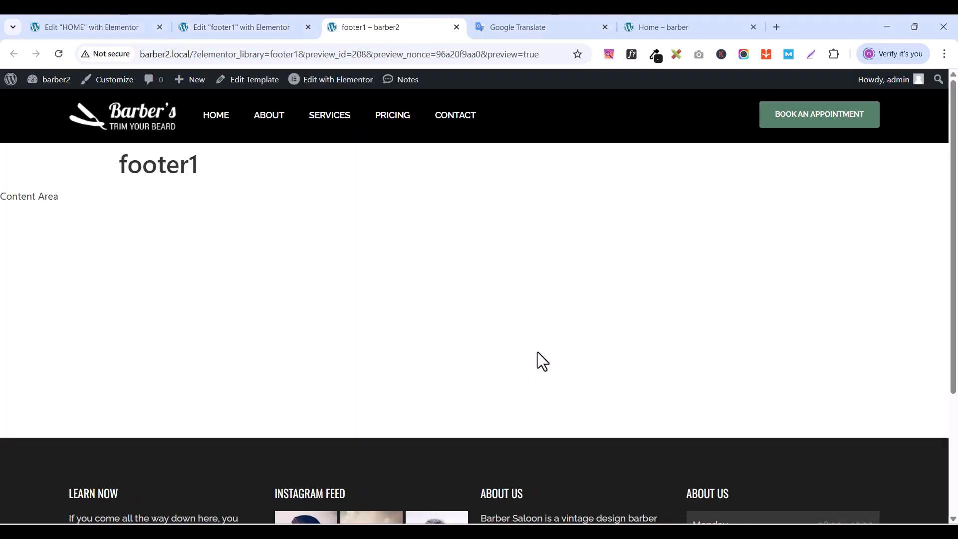
scroll(538, 351, down, 3)
scroll(538, 352, up, 3)
scroll(537, 352, down, 3)
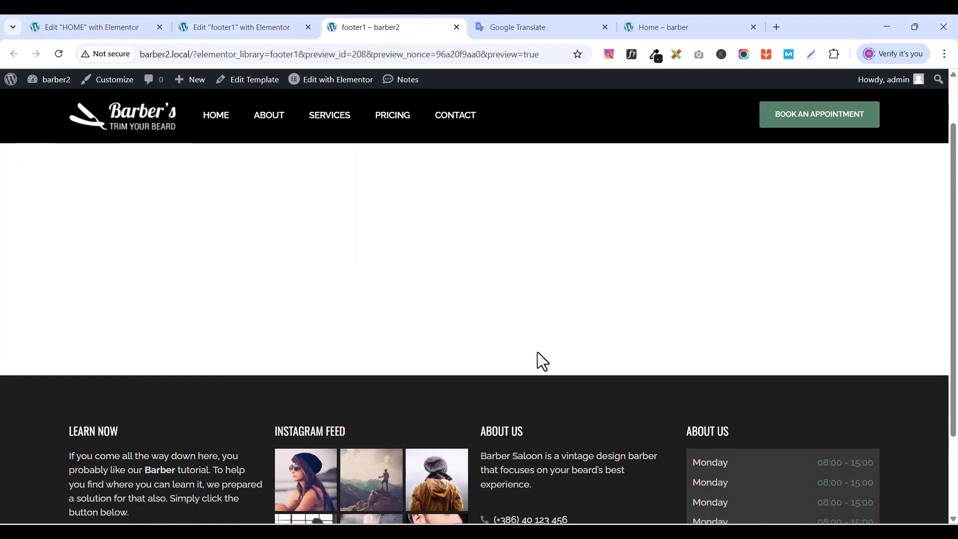
scroll(547, 361, up, 2)
scroll(549, 365, down, 2)
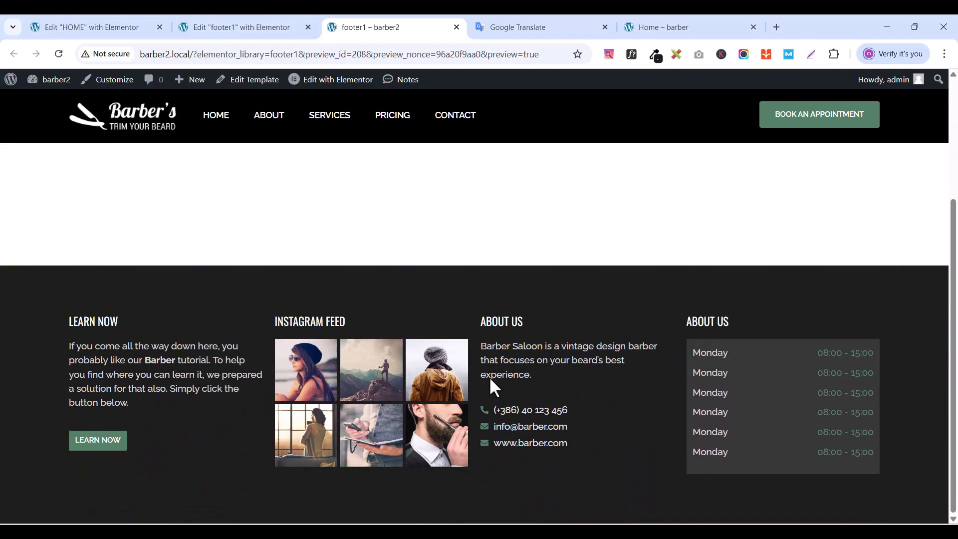
click(716, 24)
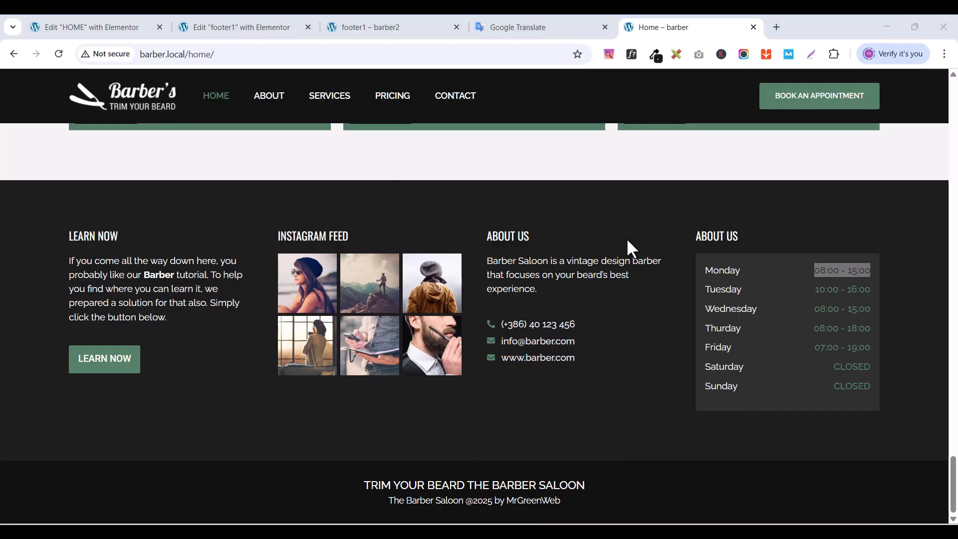
click(266, 26)
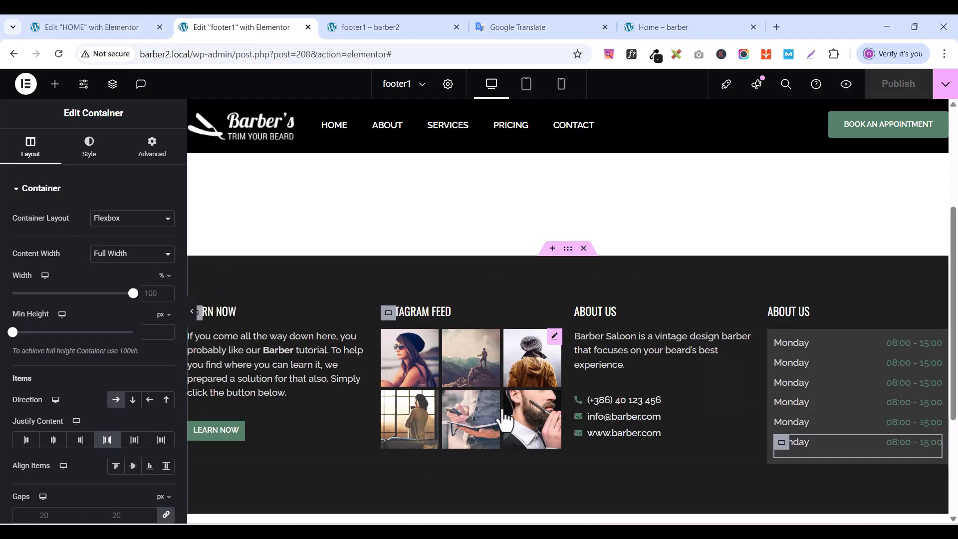
- Add a new single-column Flexbox container below the four-column footer section
scroll(549, 389, down, 3)
scroll(545, 378, up, 5)
scroll(545, 379, down, 5)
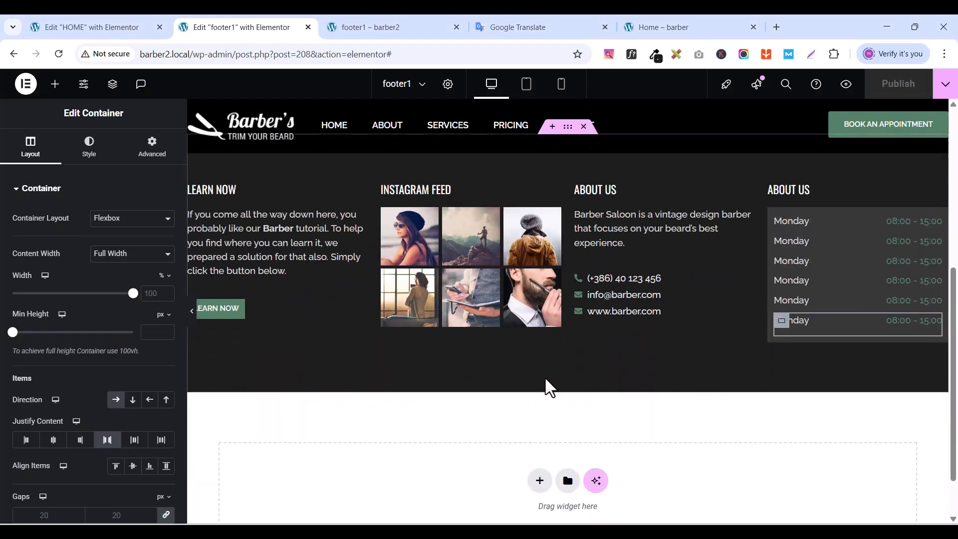
click(538, 482)
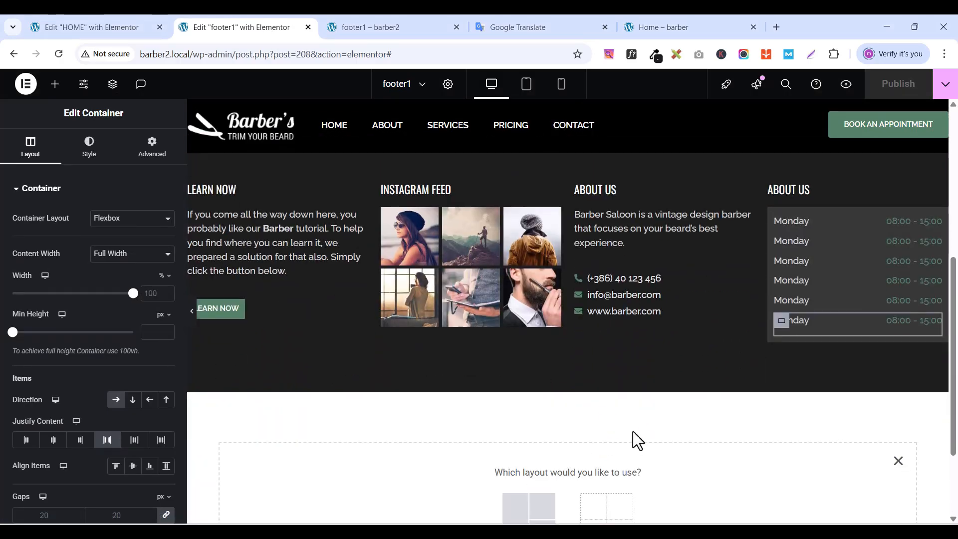
scroll(617, 435, down, 2)
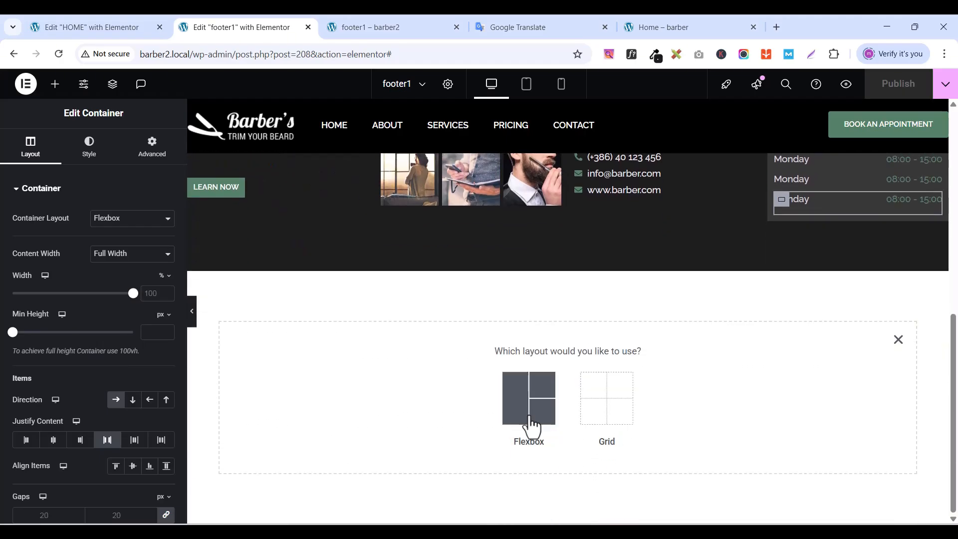
click(530, 425)
click(389, 385)
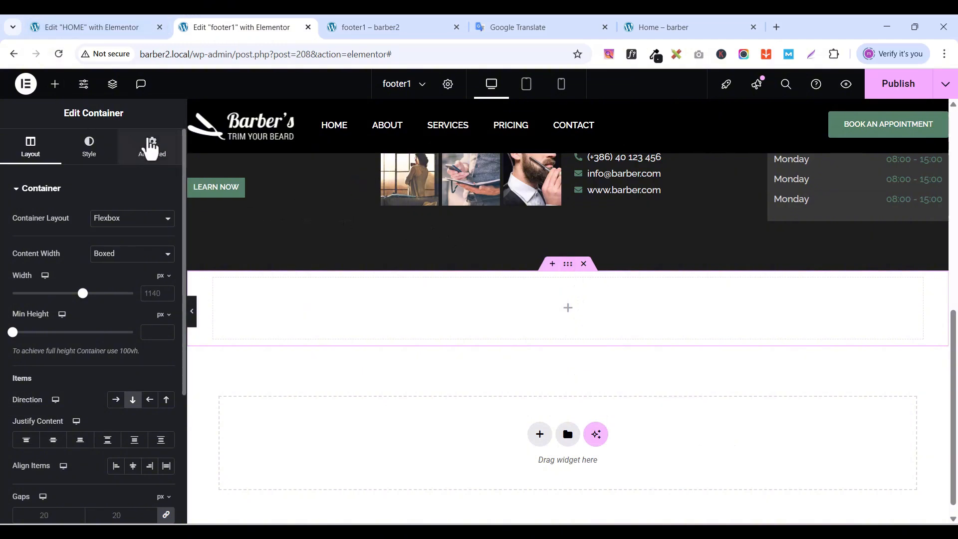
- Unlink the new container's padding and set its top and bottom padding to 30 px
click(150, 148)
click(165, 281)
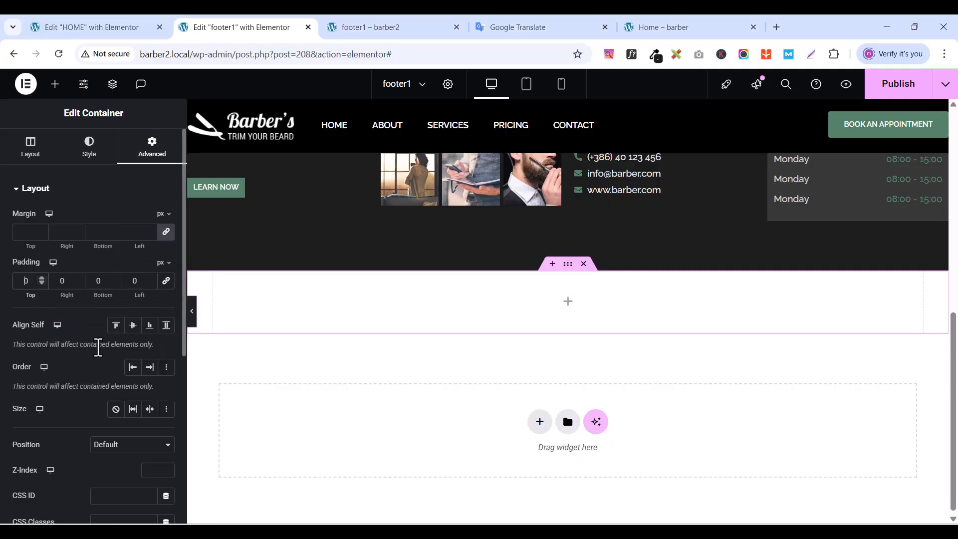
text(3)
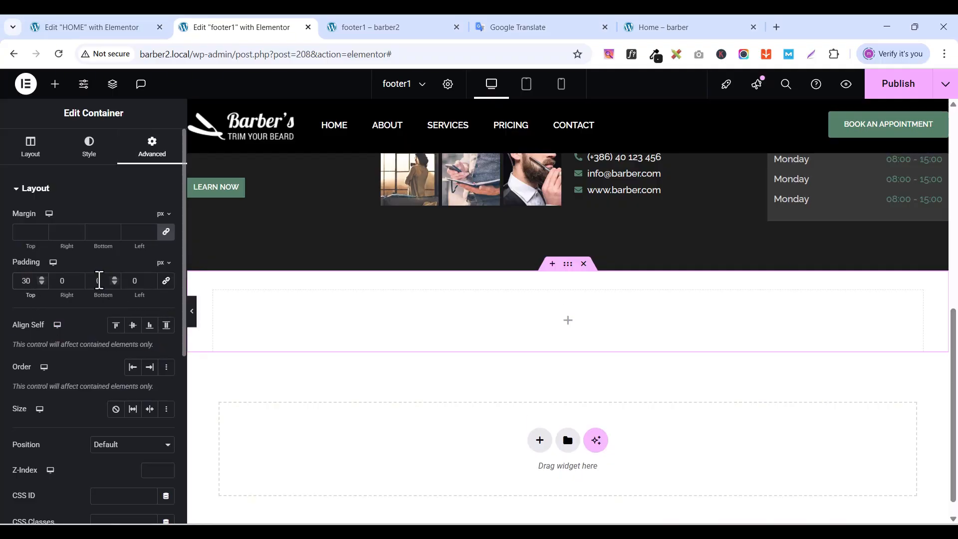
click(100, 281)
text(3)
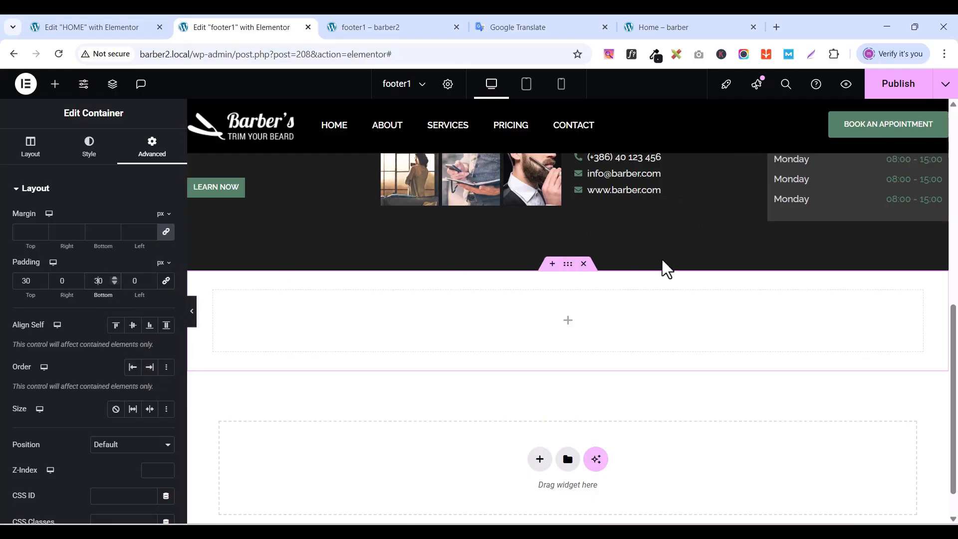
- Sample the bottom bar's background colour on the reference page and copy its hex code
click(643, 28)
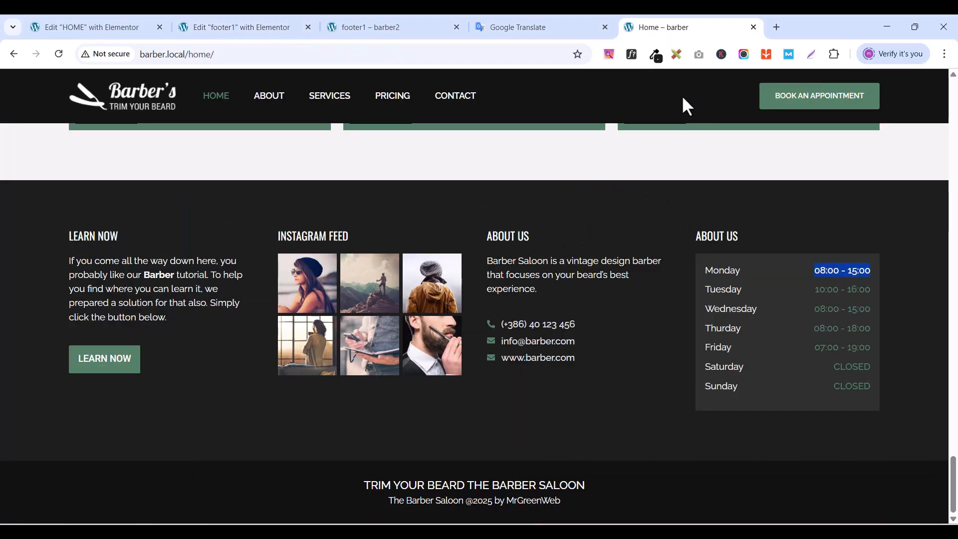
click(655, 54)
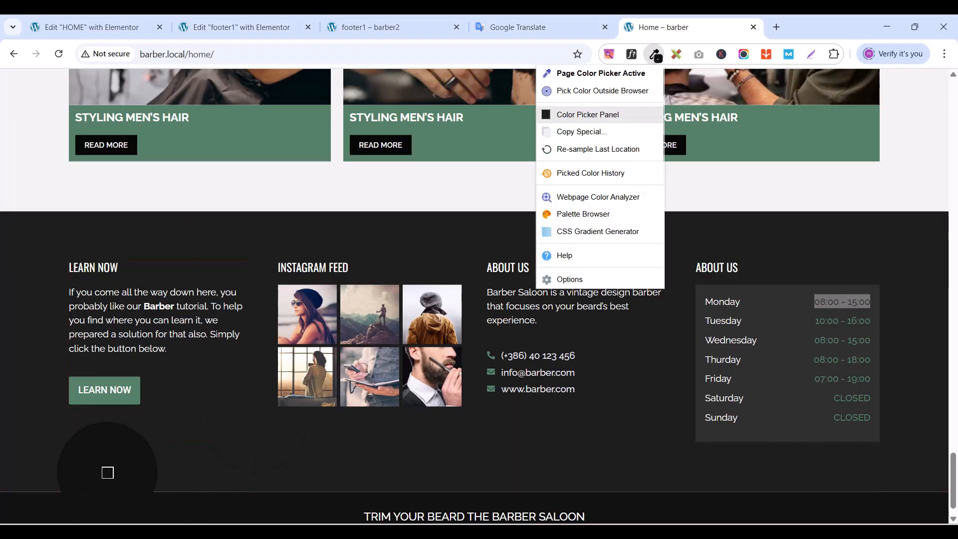
click(53, 509)
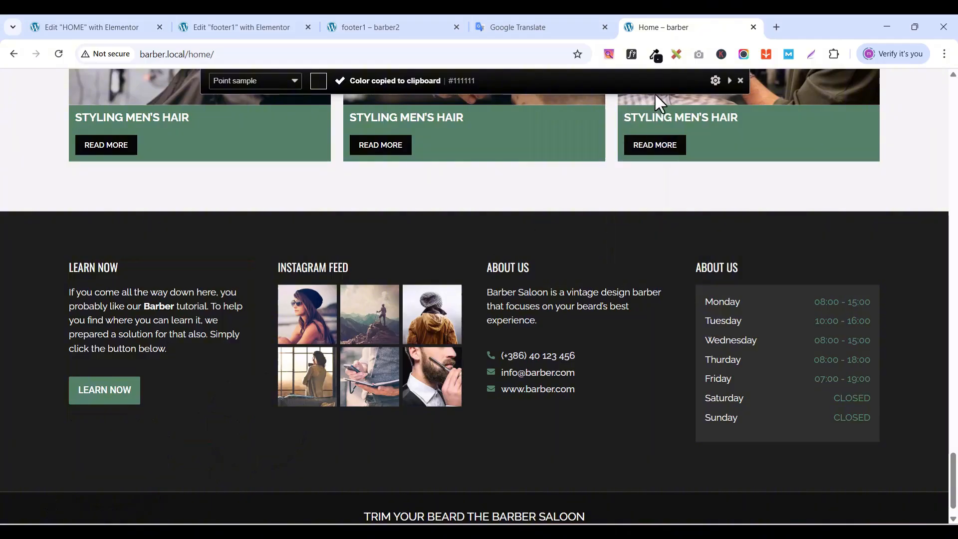
click(654, 56)
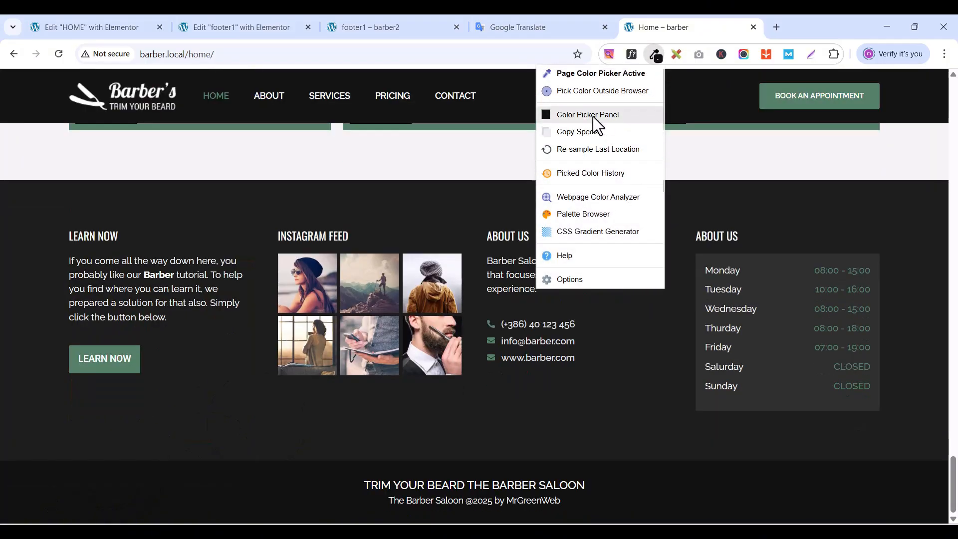
click(592, 114)
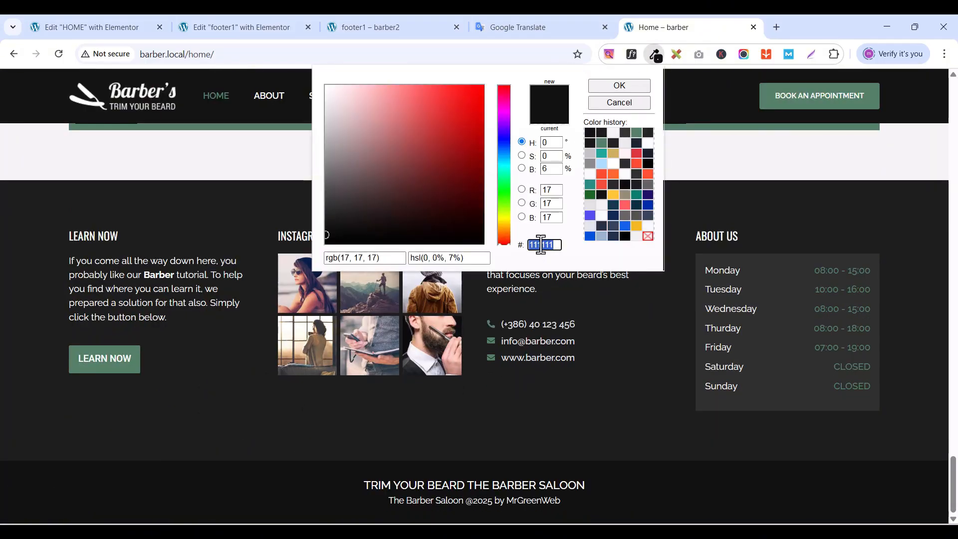
right_click(541, 244)
click(580, 292)
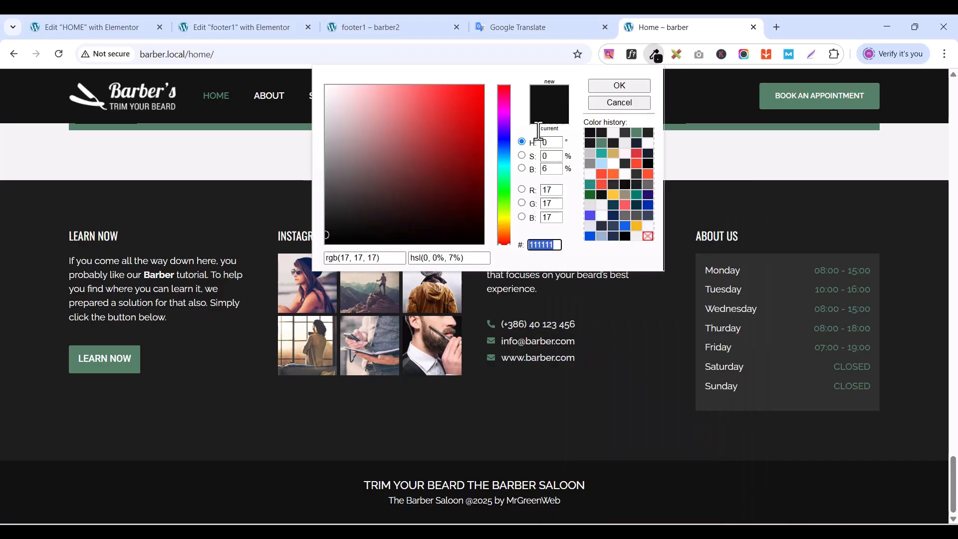
- Give the new bottom container a classic background with the colour 111111
click(261, 31)
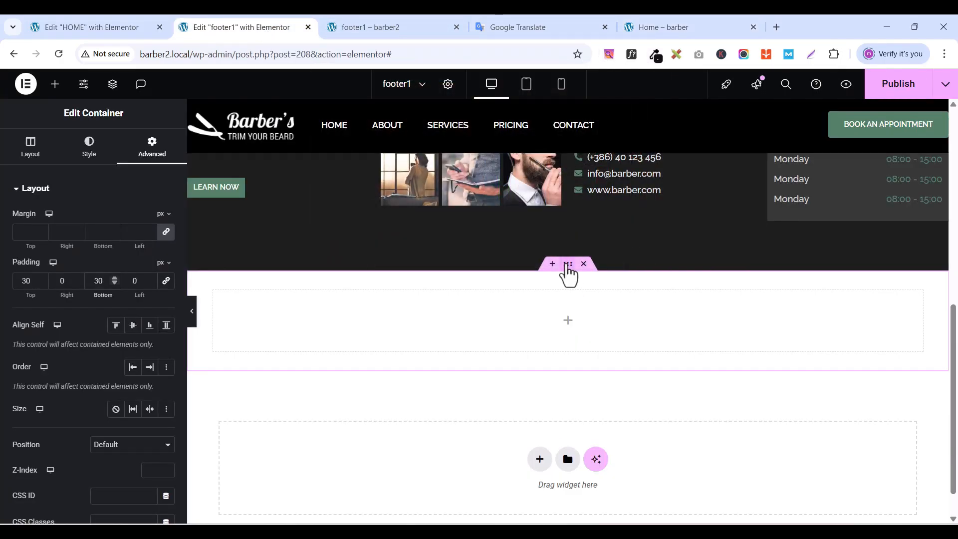
click(100, 154)
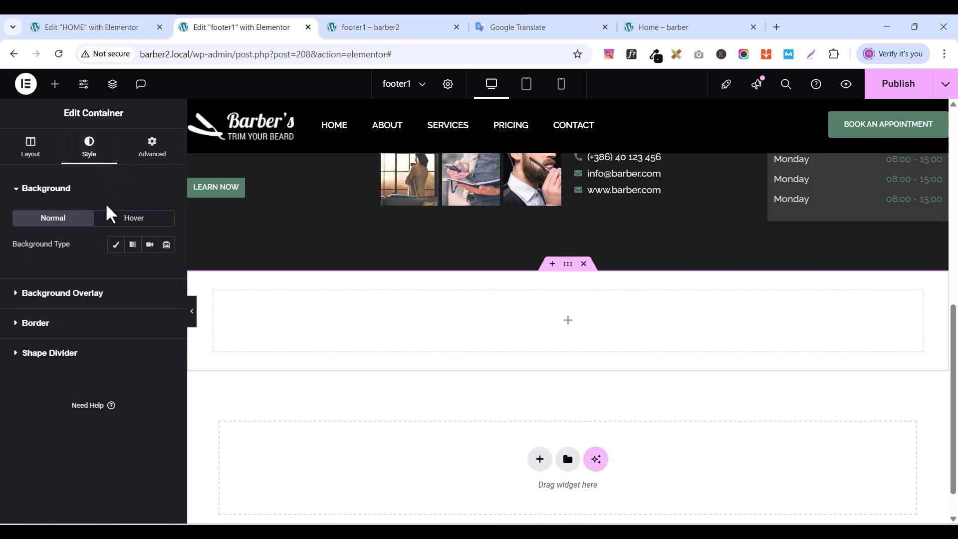
click(115, 245)
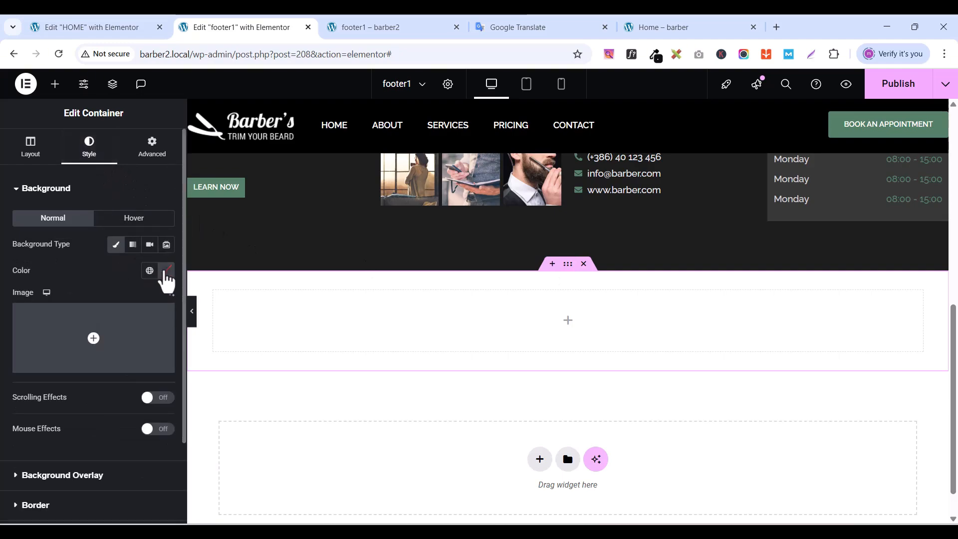
click(166, 270)
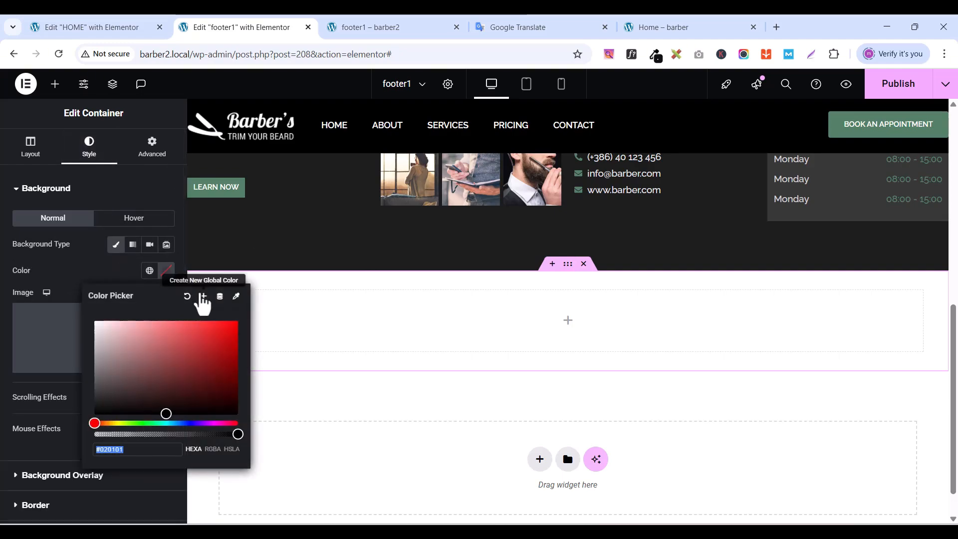
text(111111)
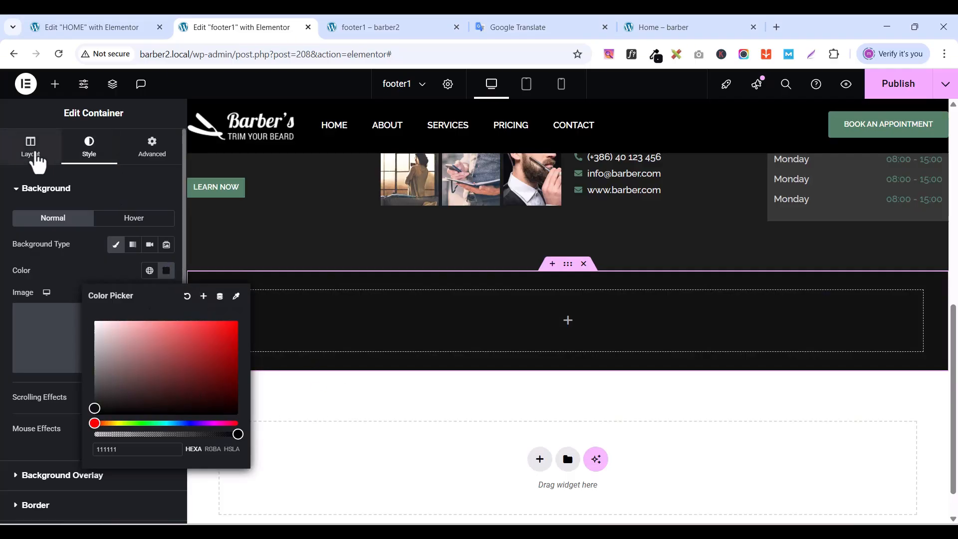
- Set the bottom container's boxed content width to 1300 px
click(36, 159)
click(35, 158)
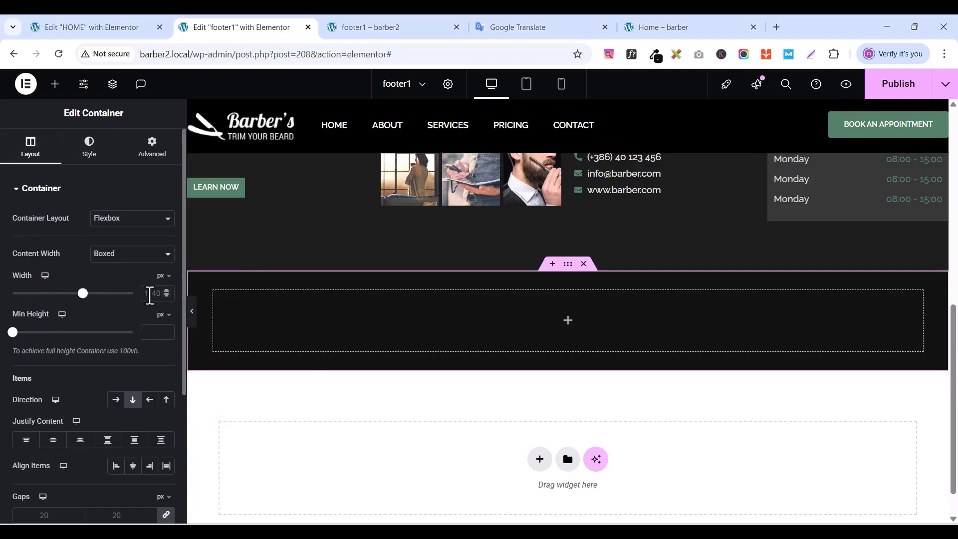
click(153, 293)
text(13)
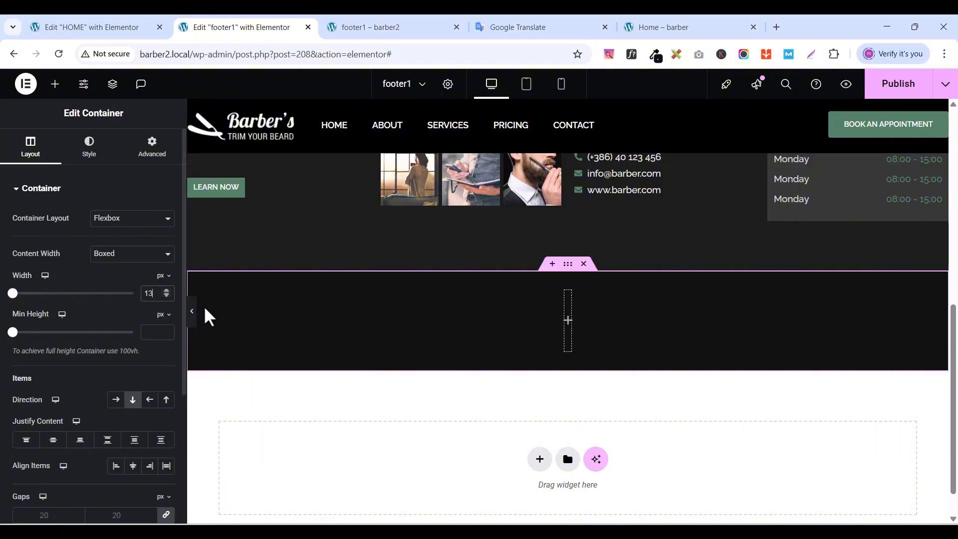
text(00)
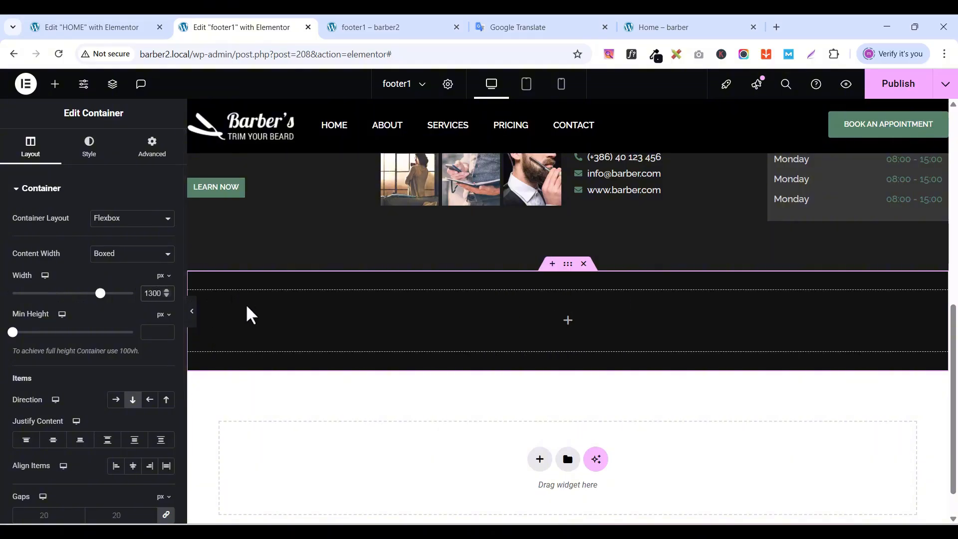
scroll(513, 340, up, 2)
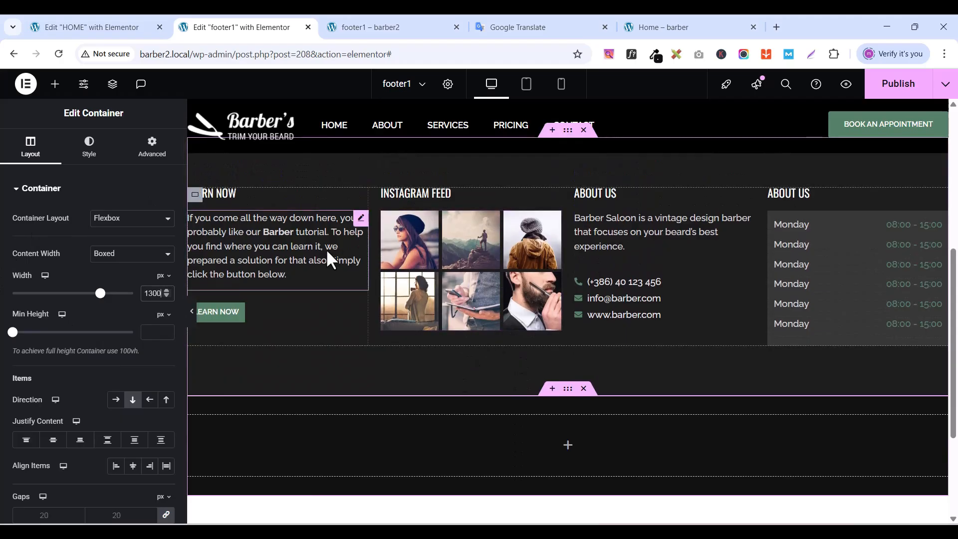
right_click(363, 219)
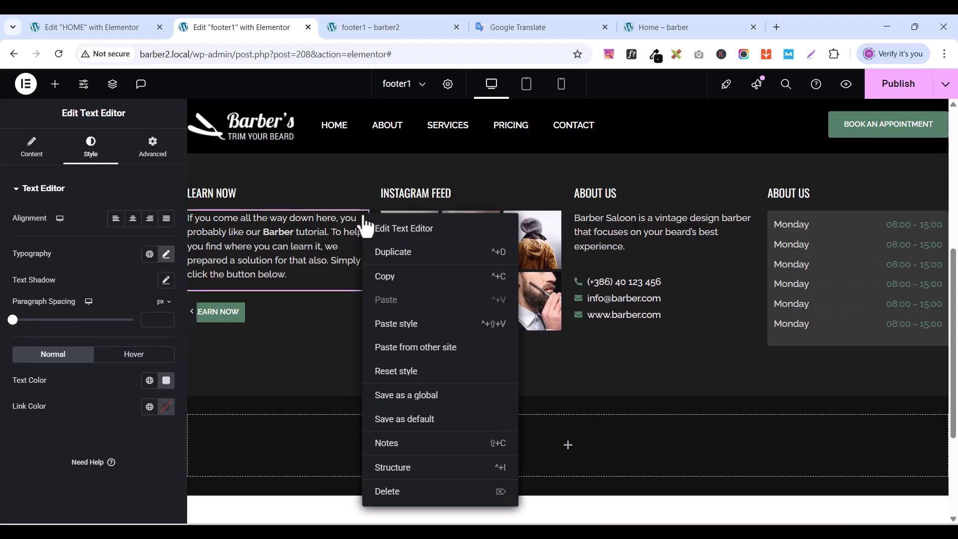
click(406, 278)
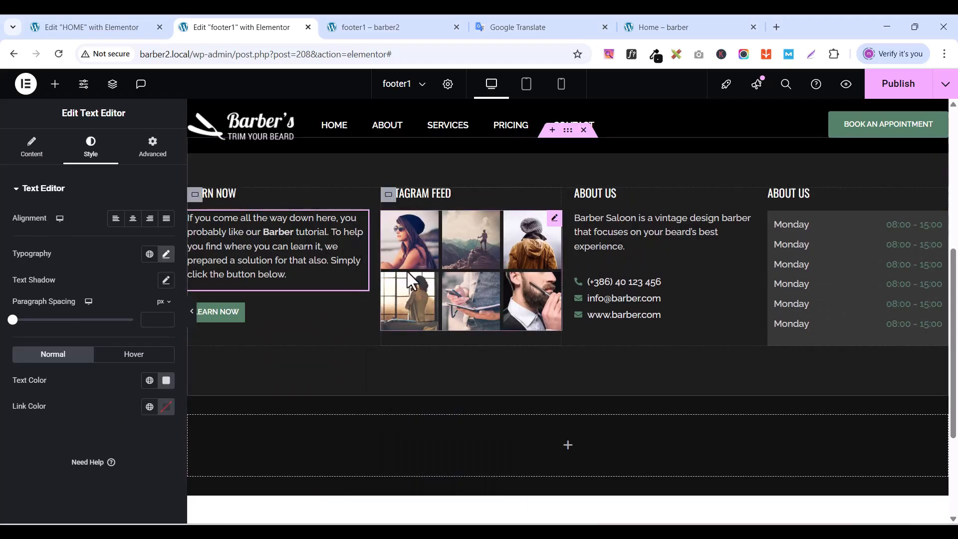
right_click(465, 438)
click(497, 295)
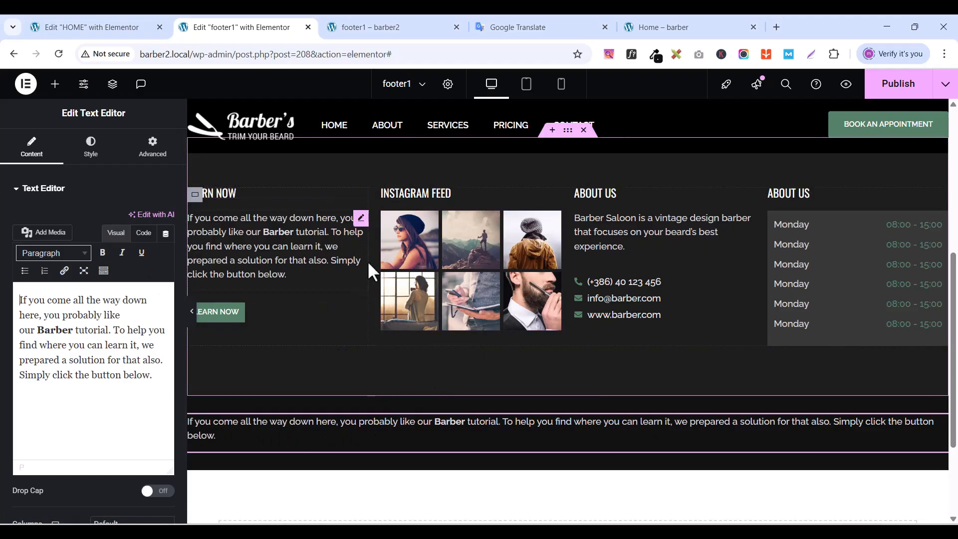
right_click(941, 422)
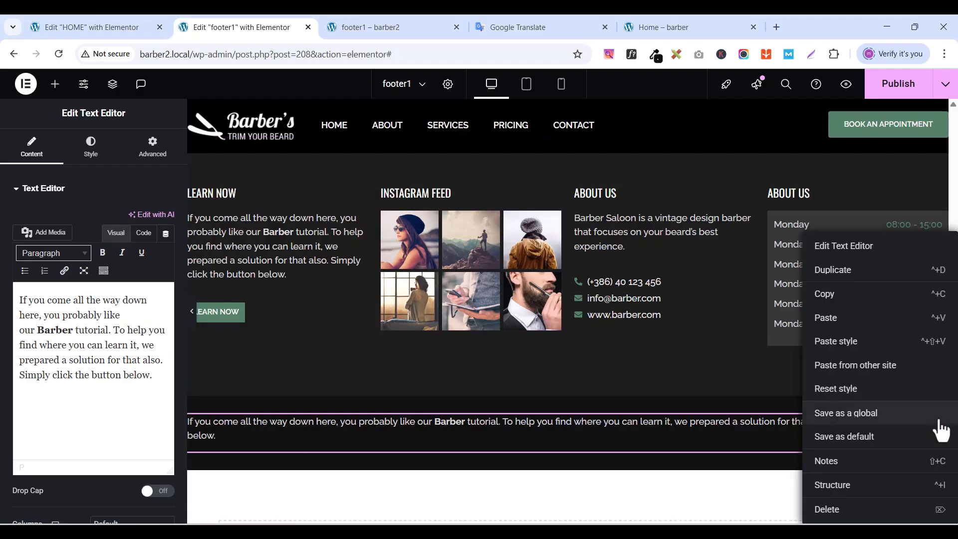
click(851, 514)
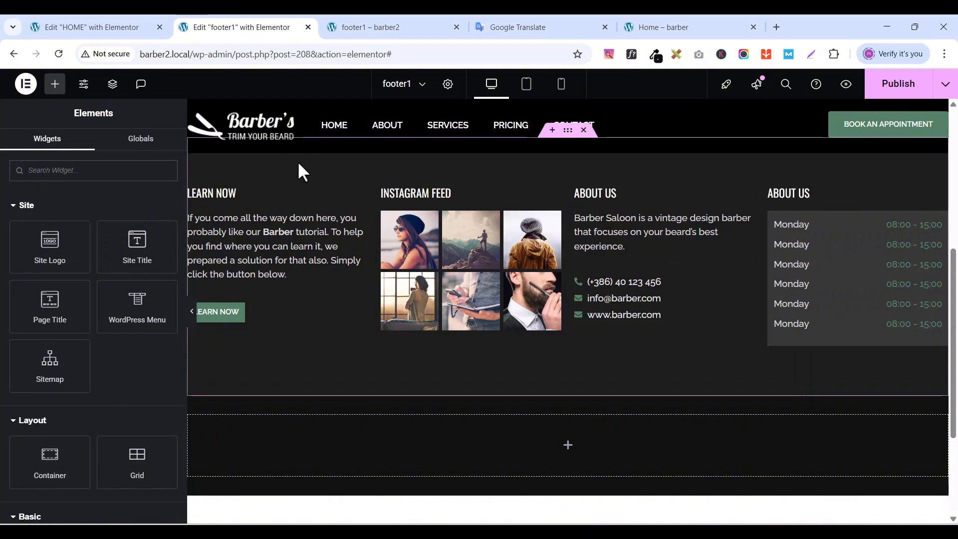
- Copy the LEARN NOW heading from the first footer column and paste it into the empty bottom container
right_click(363, 197)
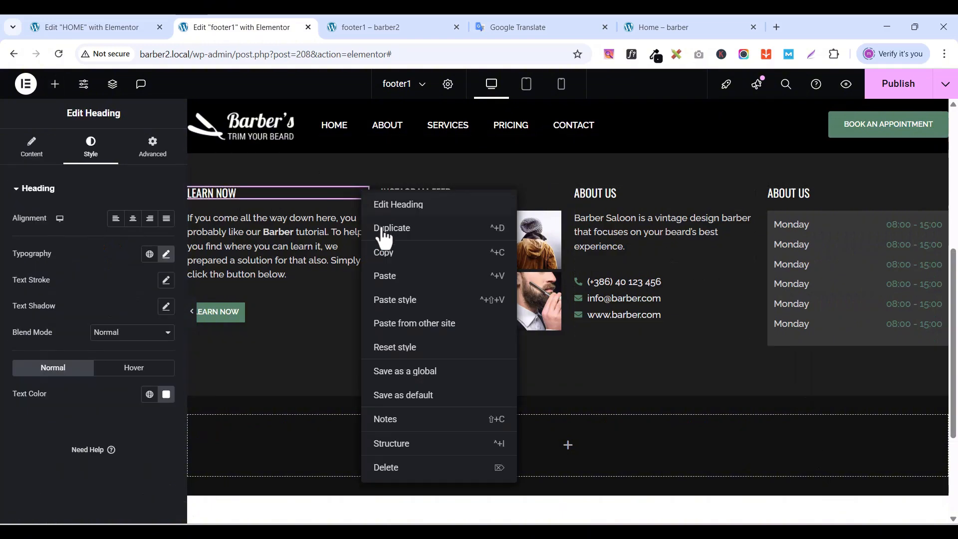
click(389, 251)
right_click(435, 449)
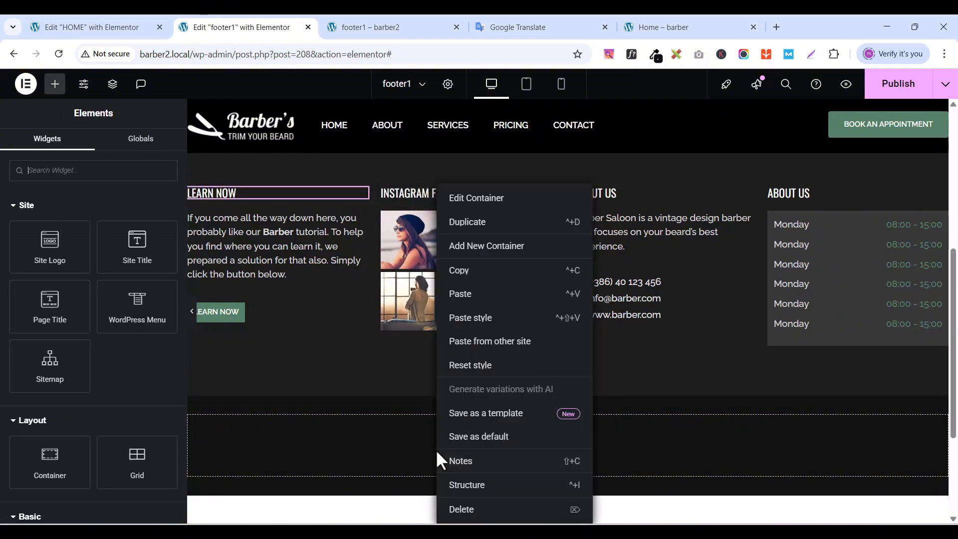
click(471, 310)
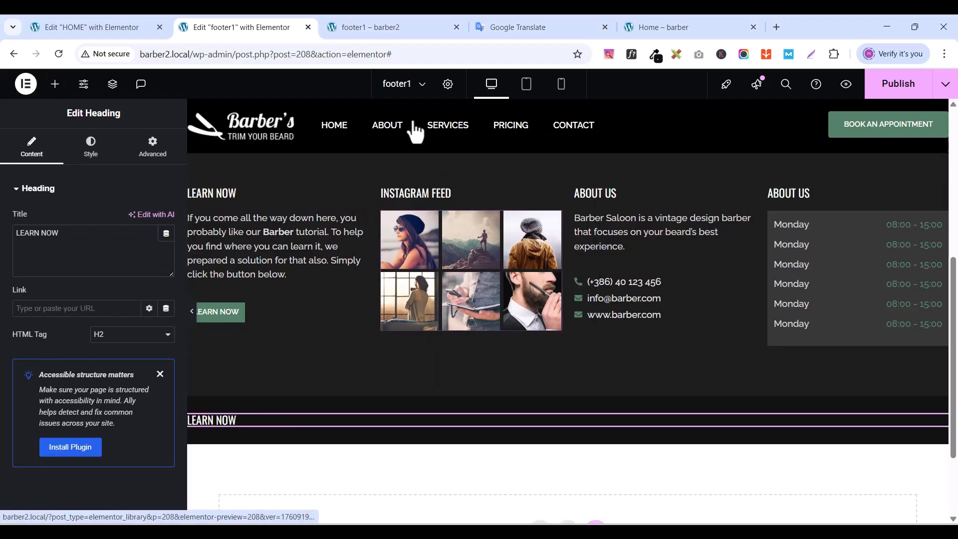
- Copy the larger copyright-bar line from the reference page and paste it as the new heading's title, "Trim your beard THE BARBER SALOON"
click(649, 25)
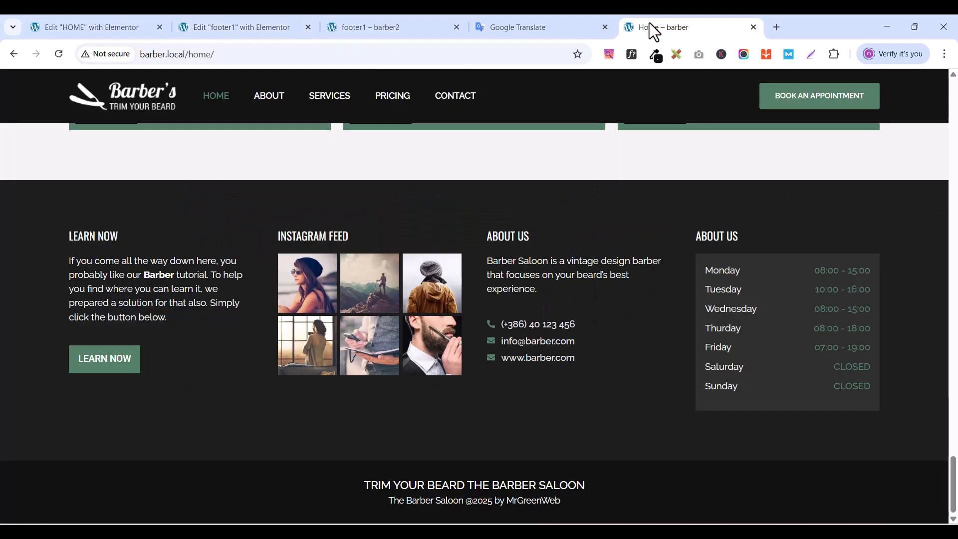
triple_click(375, 483)
right_click(374, 482)
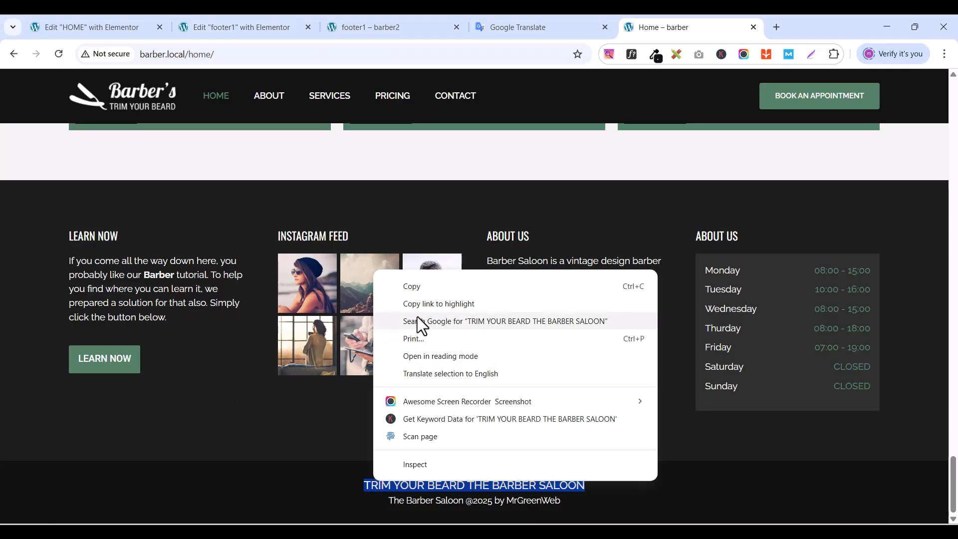
click(415, 291)
click(212, 27)
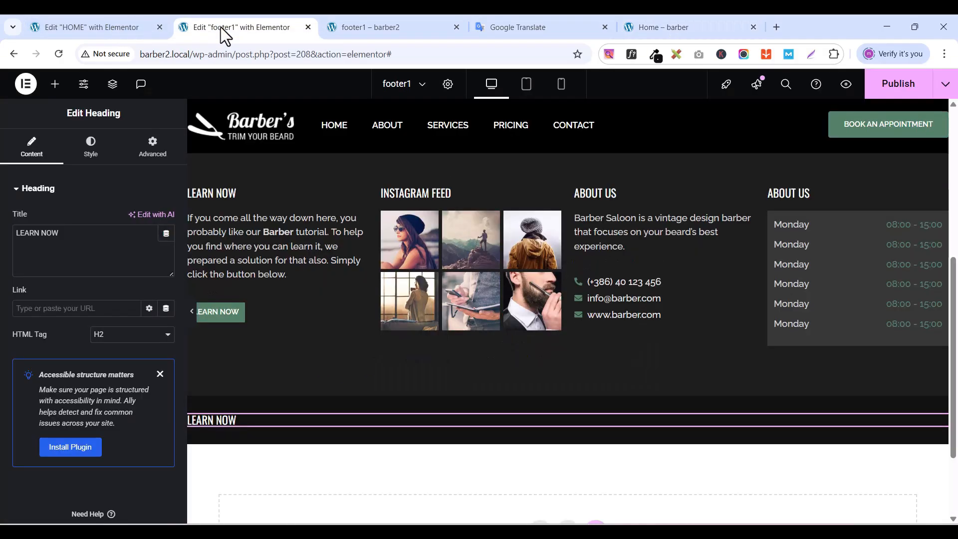
click(54, 254)
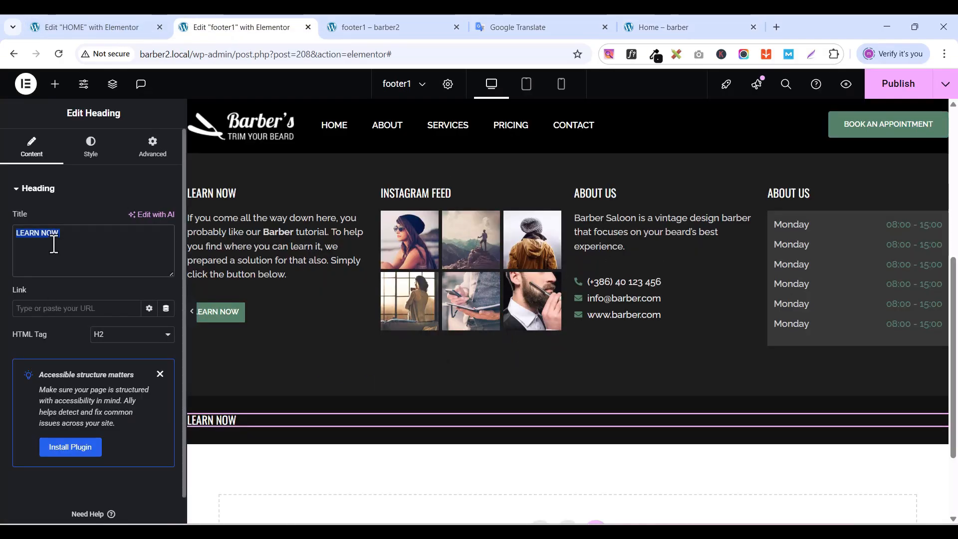
key(ctrl+v)
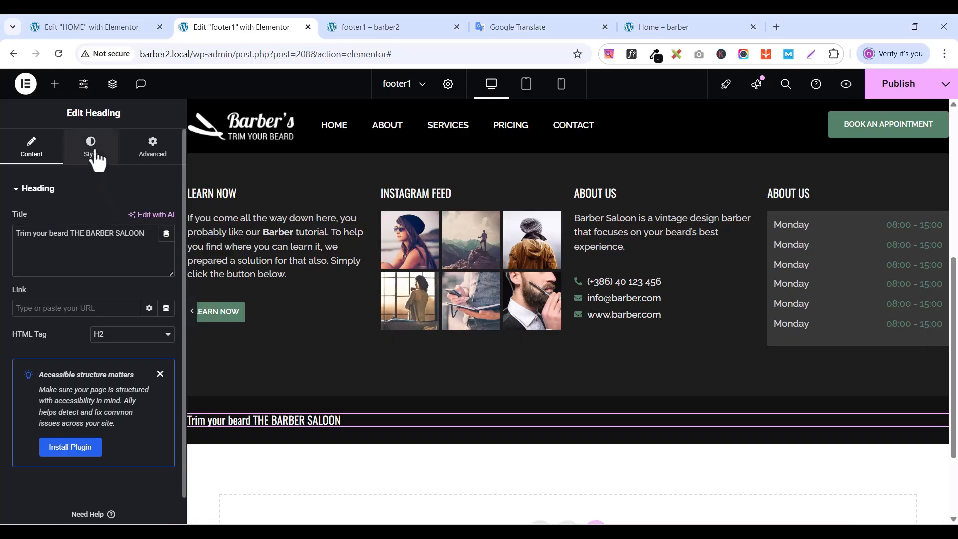
- Set the bottom bar heading's font family to Raleway and its weight to 500 (Medium)
click(97, 160)
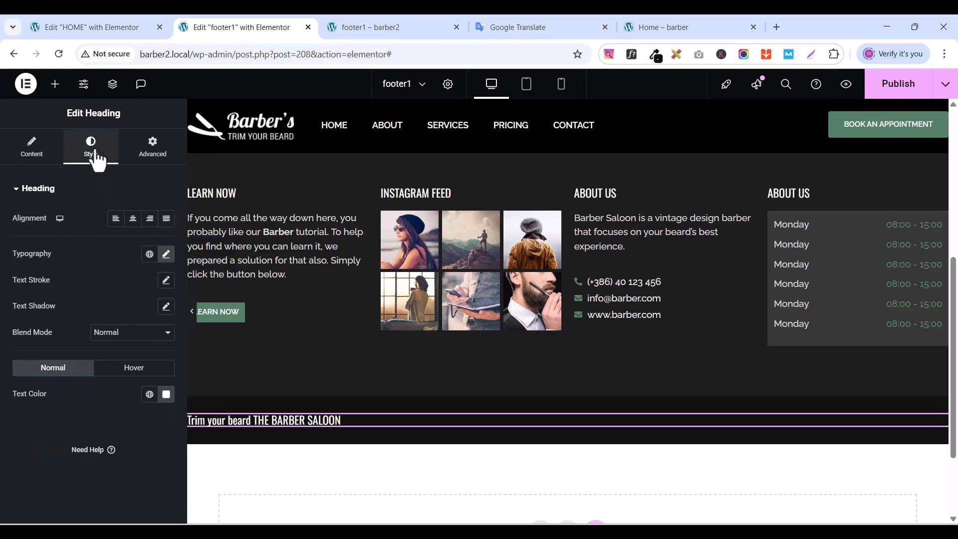
click(166, 255)
click(120, 313)
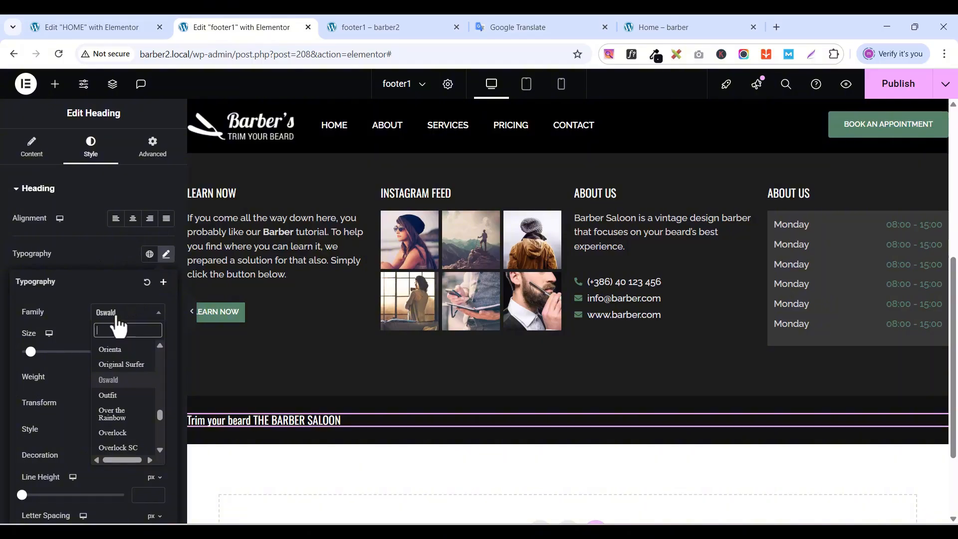
text(RALE)
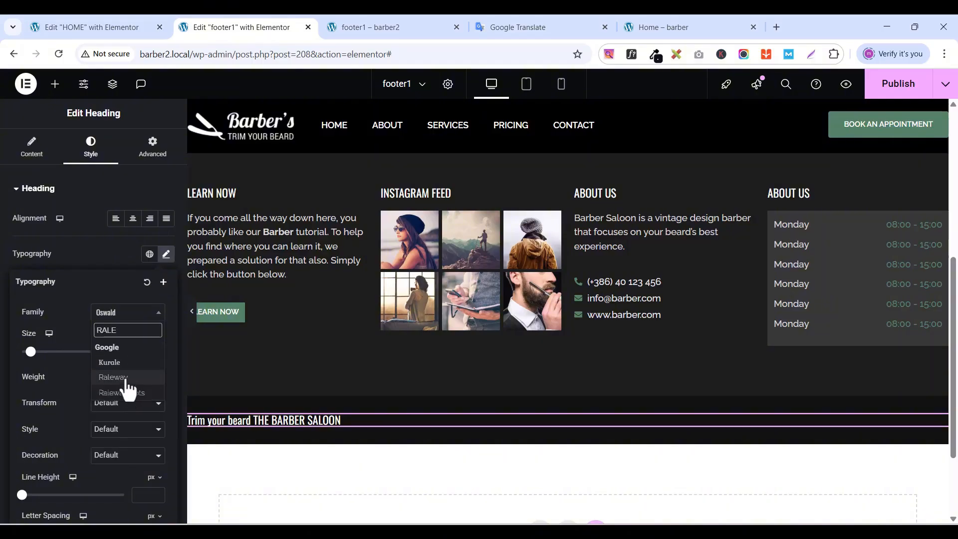
click(126, 379)
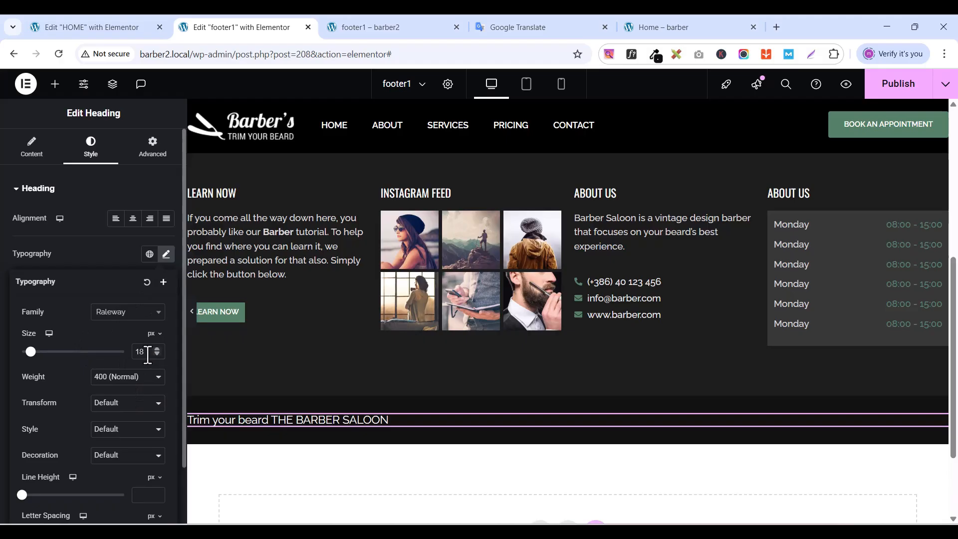
click(158, 380)
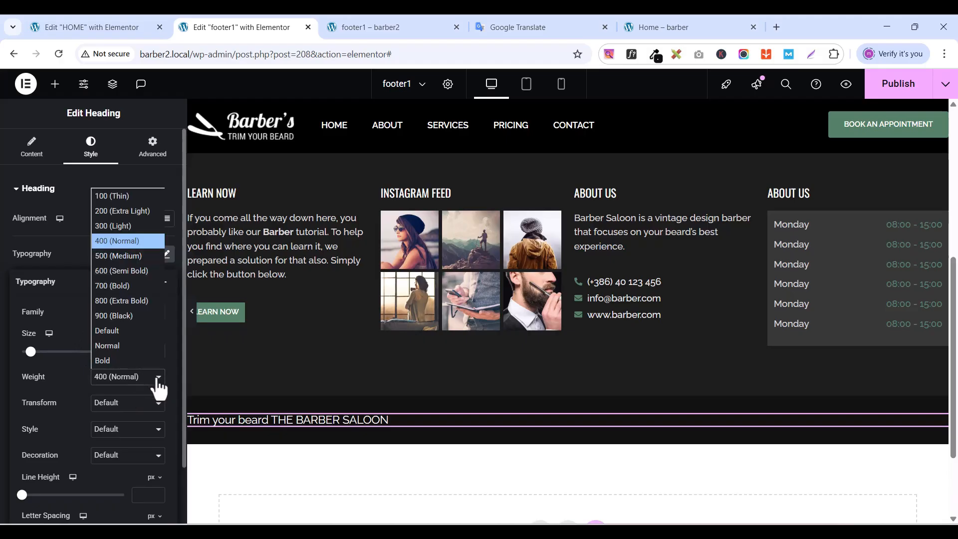
click(115, 260)
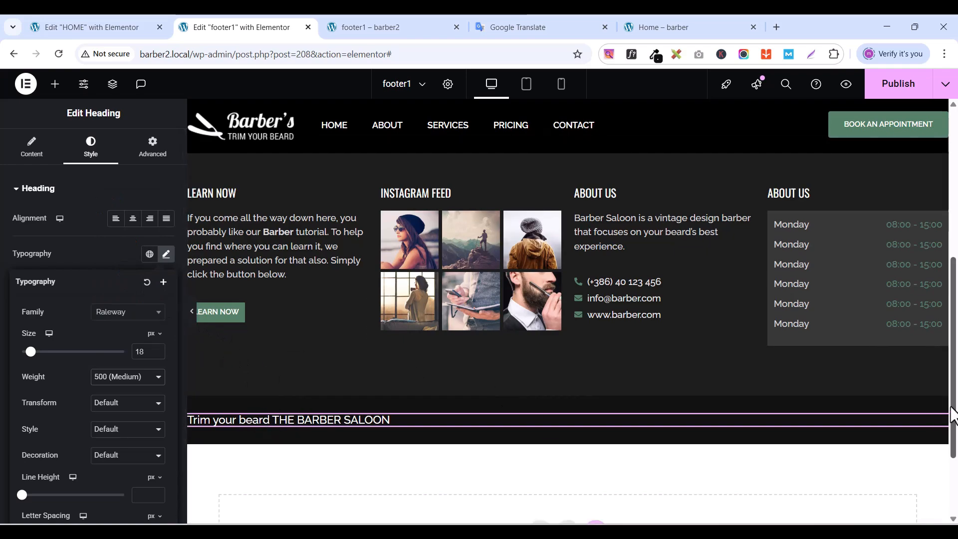
right_click(942, 428)
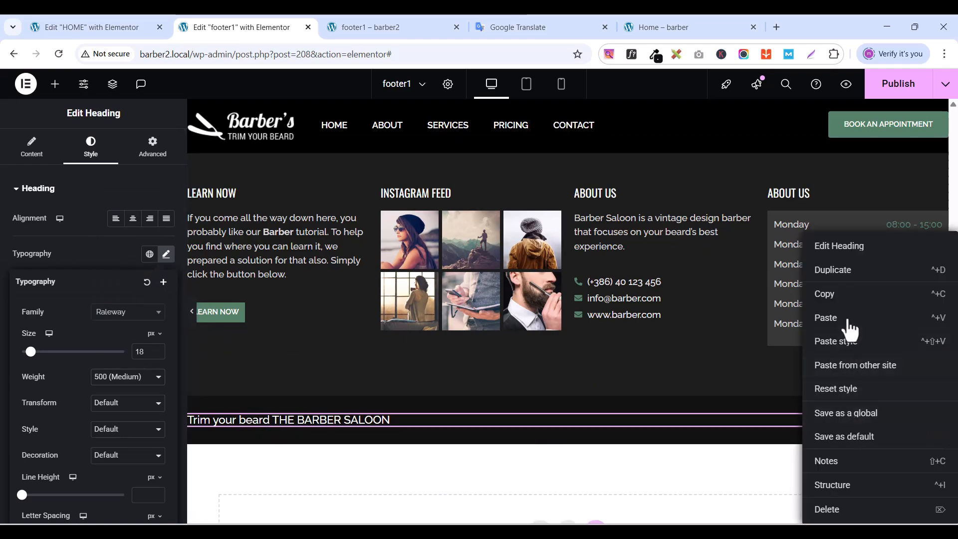
click(845, 271)
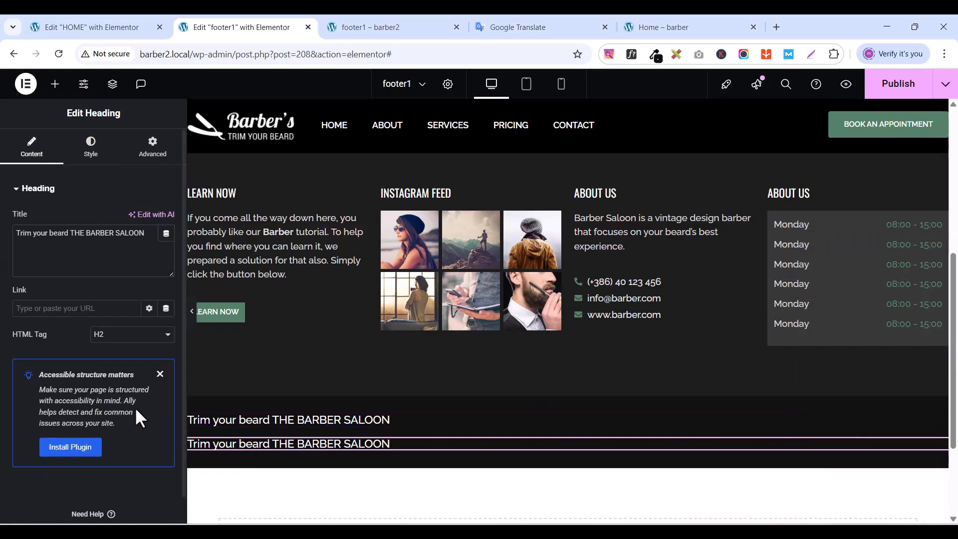
click(669, 29)
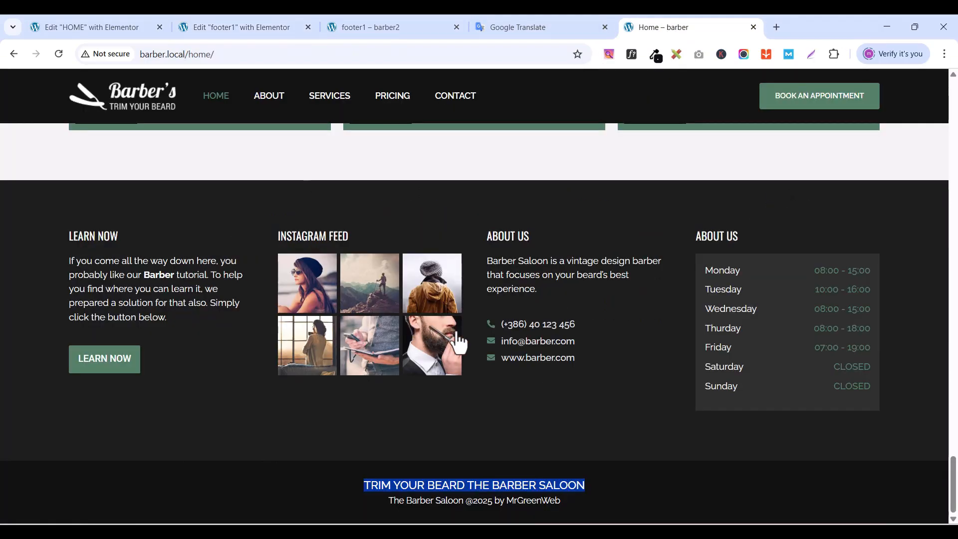
triple_click(485, 502)
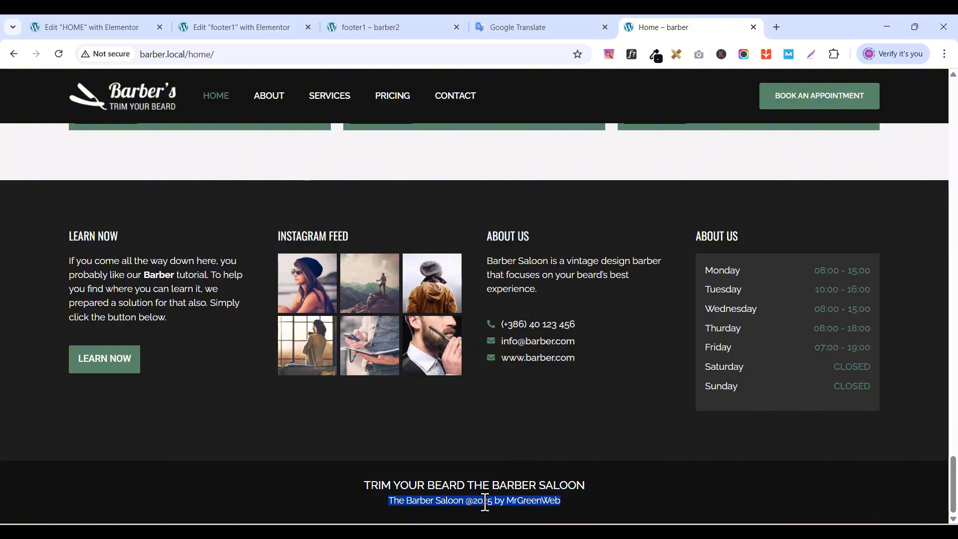
right_click(485, 502)
click(547, 302)
click(246, 26)
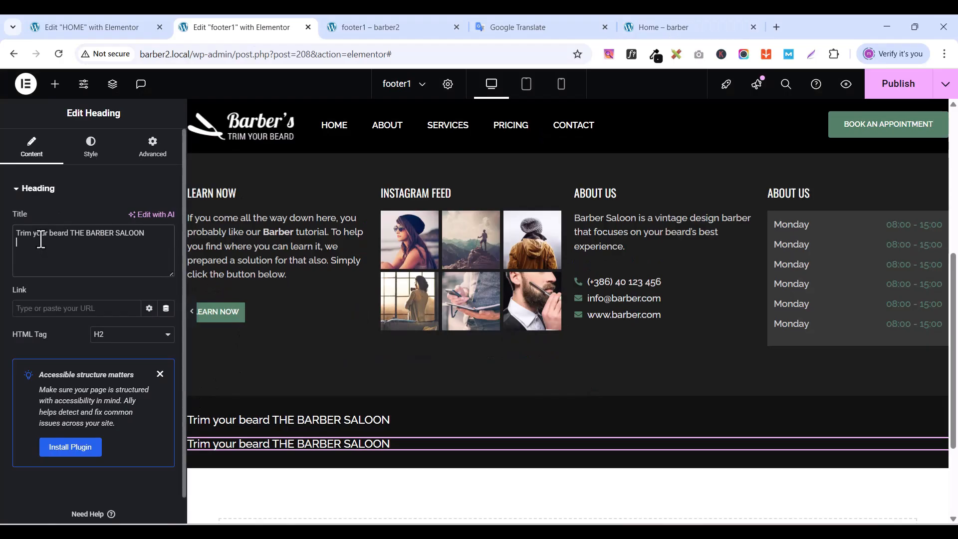
key(ctrl+a)
key(ctrl+v)
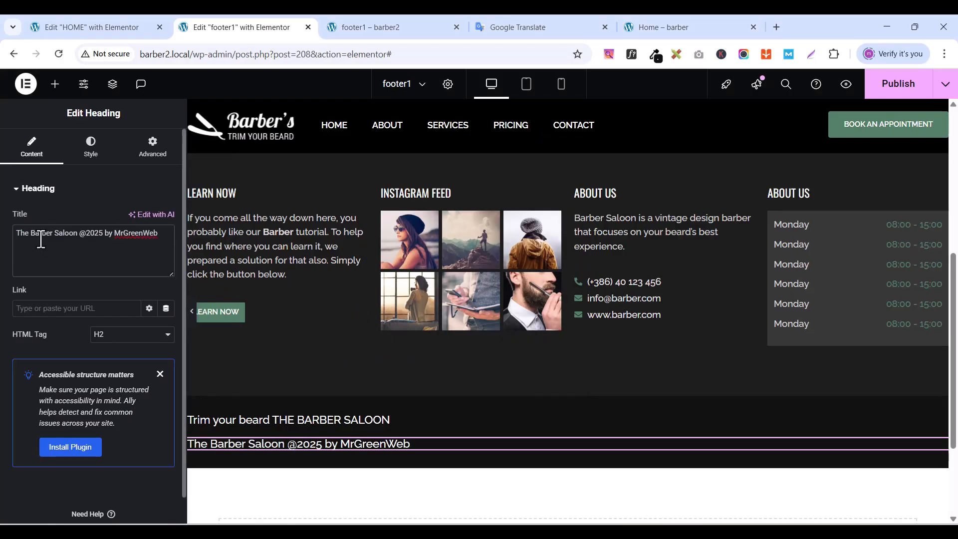
- Set the second bottom bar heading's font size to 14 px and its weight to 400 (Normal)
click(91, 149)
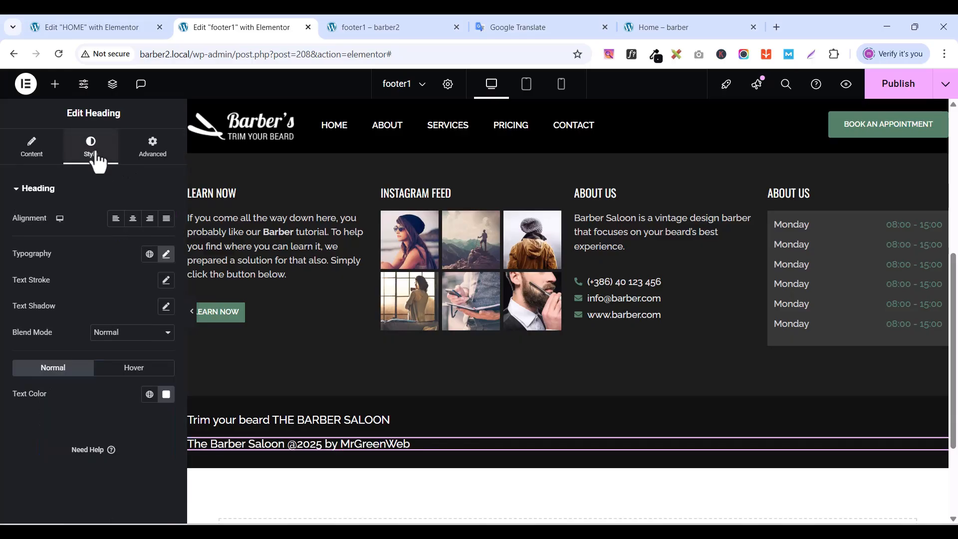
click(166, 254)
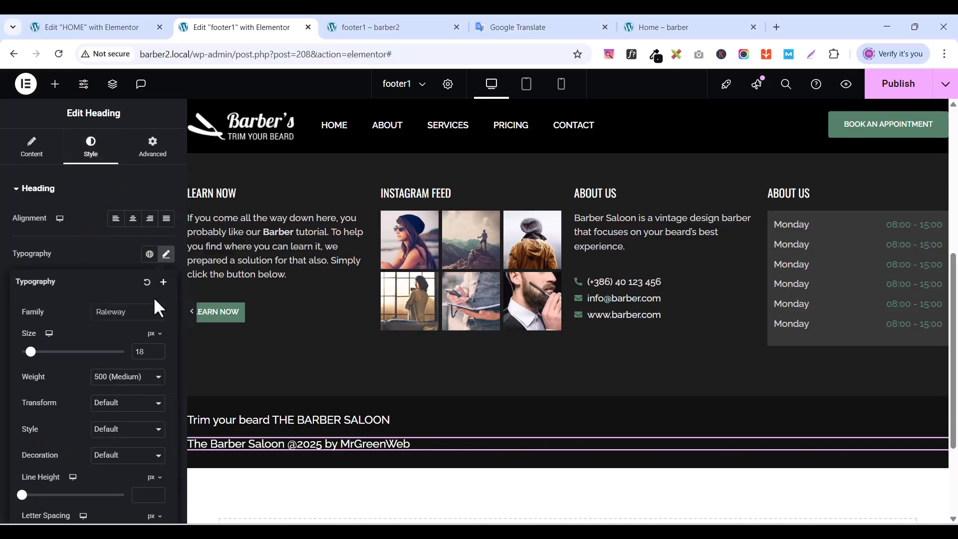
click(157, 354)
click(157, 354)
click(156, 354)
click(156, 354)
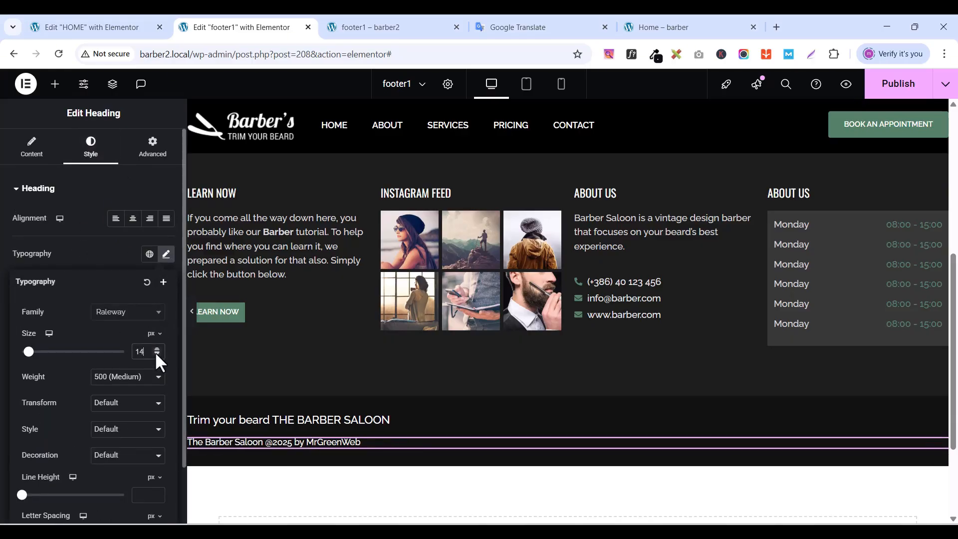
click(156, 354)
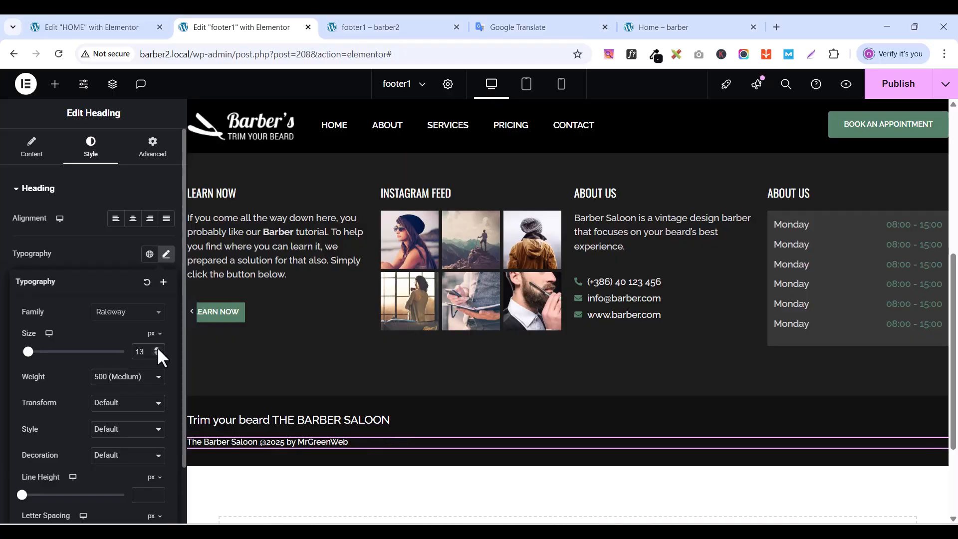
click(156, 349)
click(119, 376)
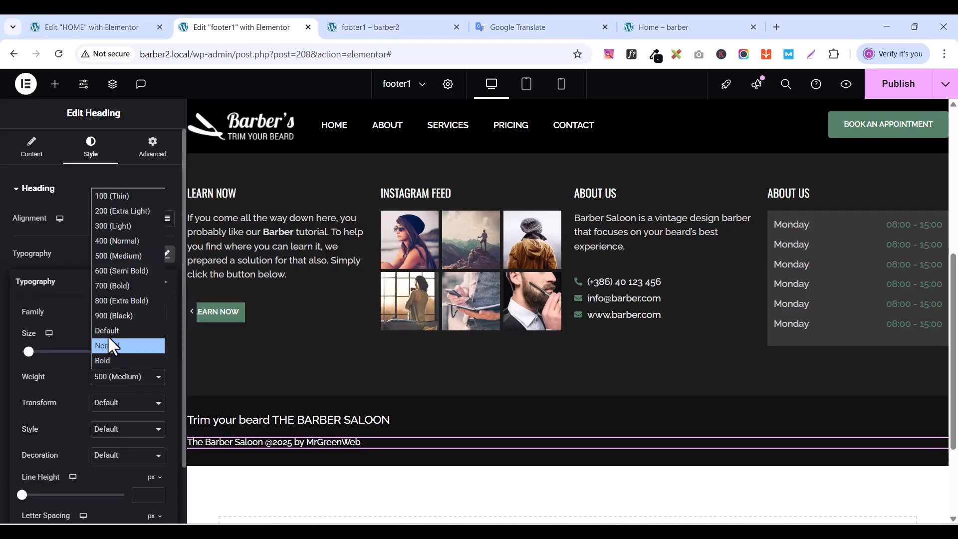
click(121, 241)
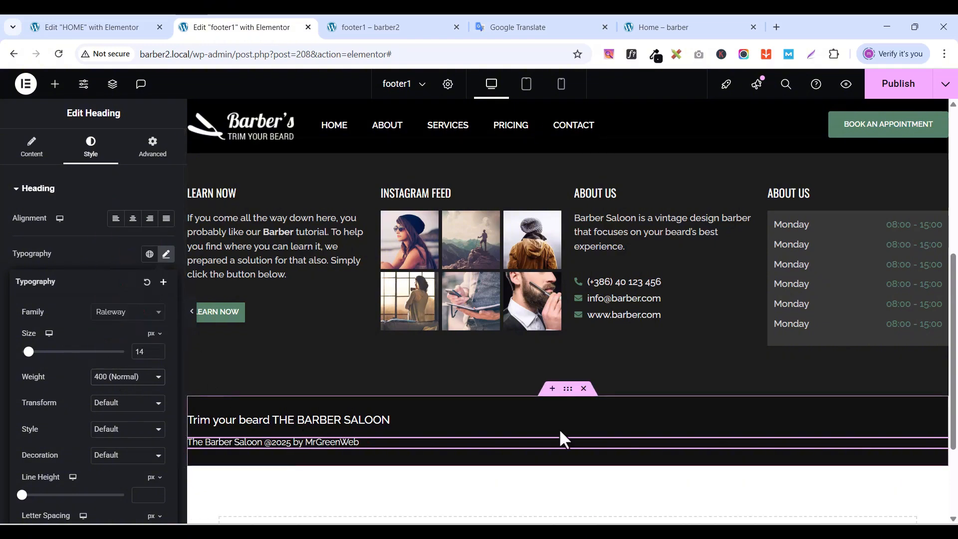
- Centre the bottom container's content with both Justify Content and Align Items
click(568, 394)
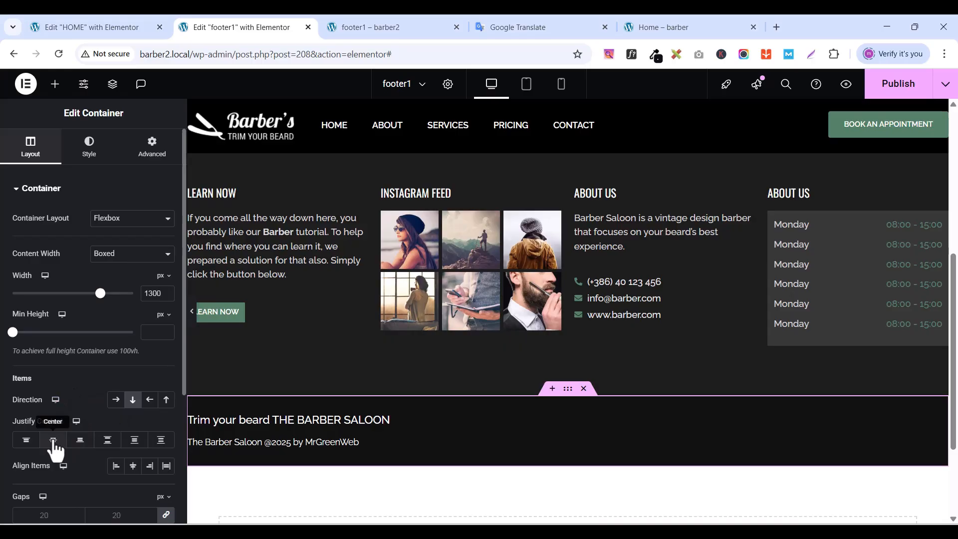
click(53, 439)
click(133, 466)
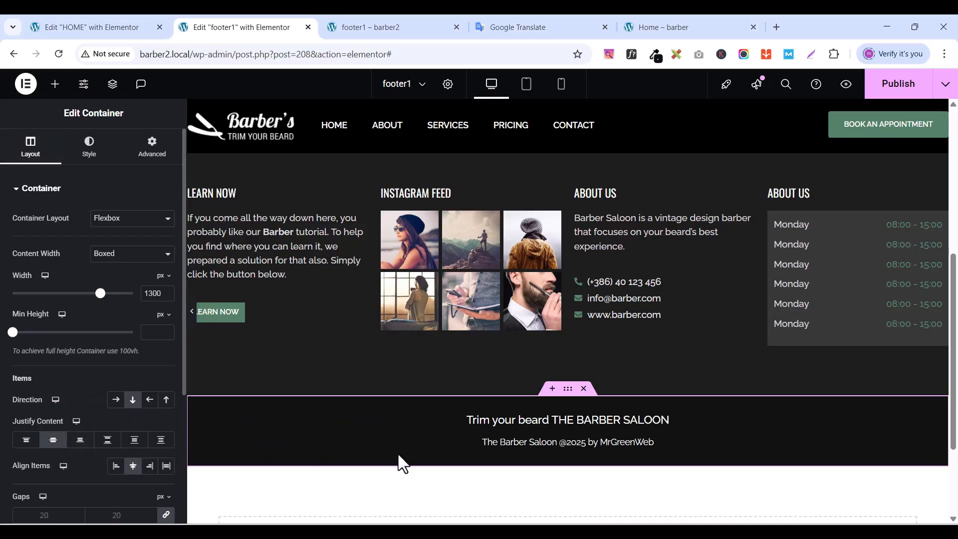
- Unlink the margin values of the second bottom bar heading and set its top margin to -10 px
click(650, 448)
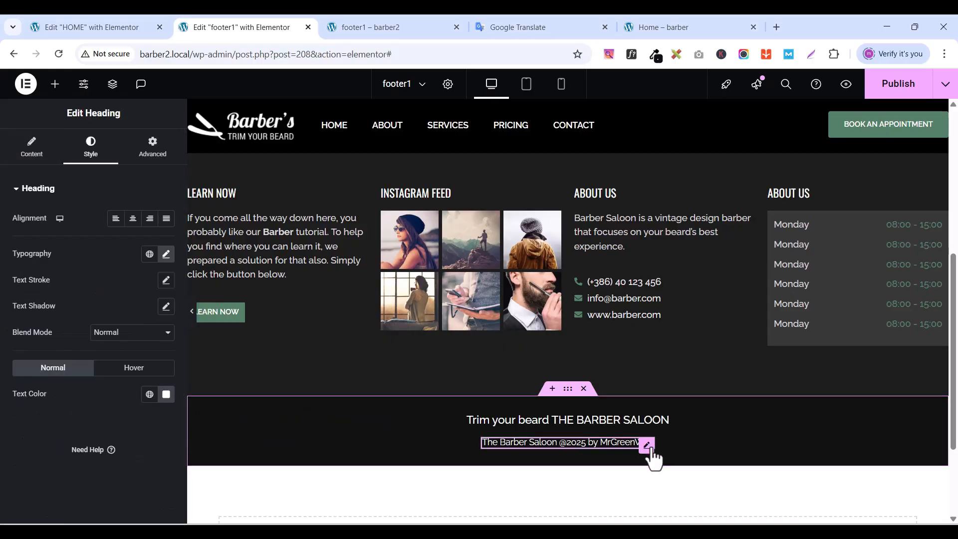
click(153, 150)
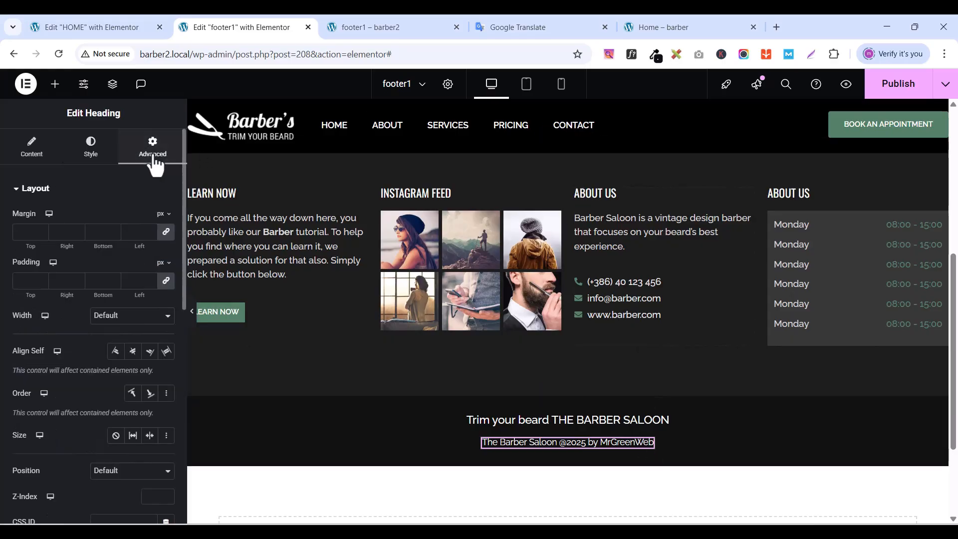
click(167, 233)
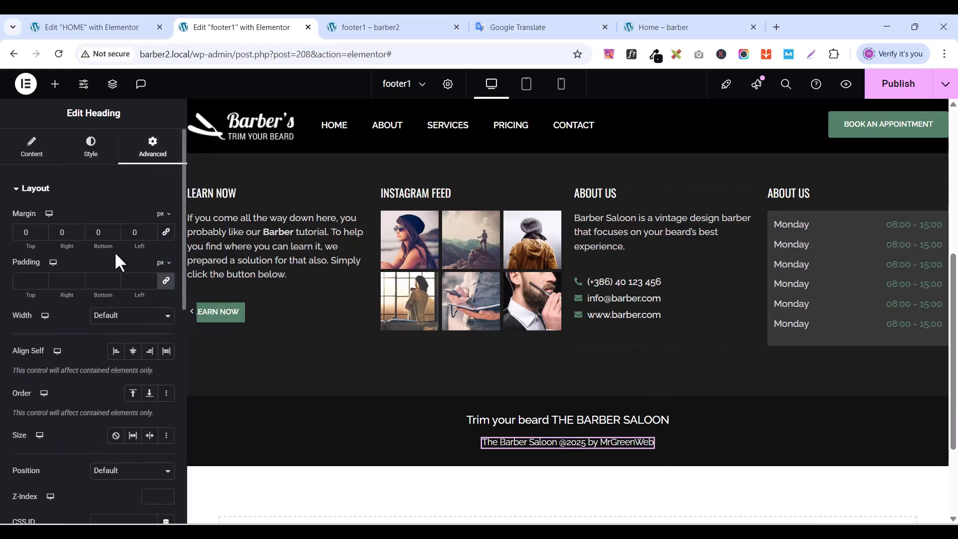
click(41, 235)
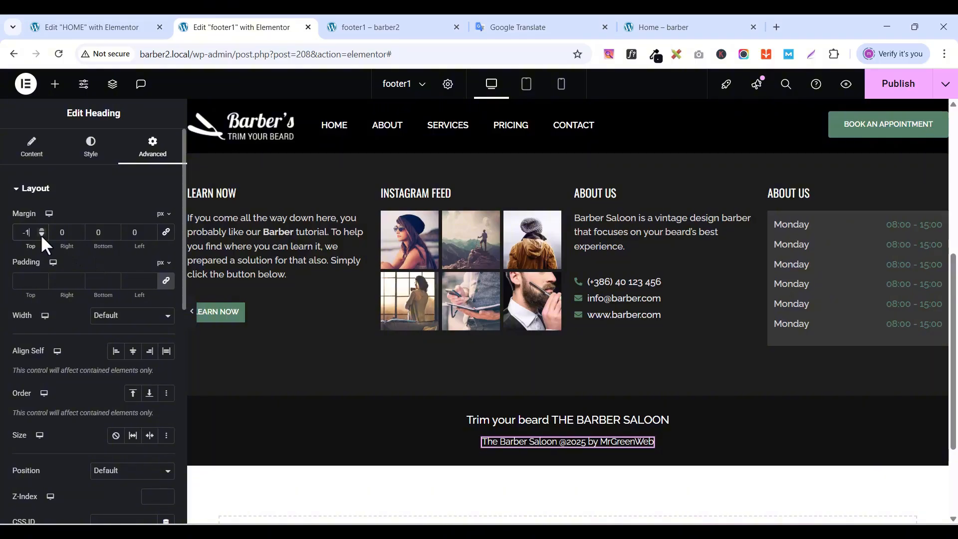
double_click(42, 235)
click(42, 235)
click(41, 235)
click(41, 234)
click(42, 235)
click(42, 235)
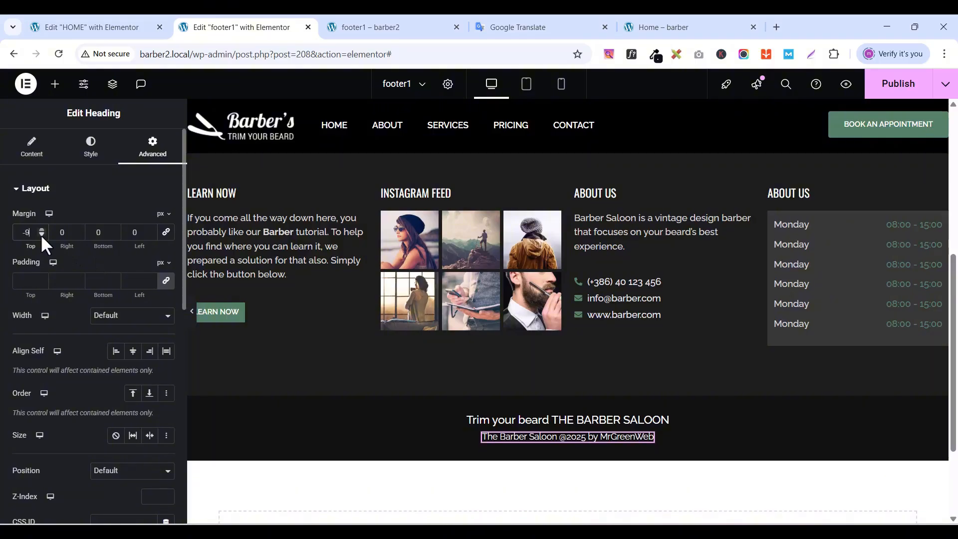
click(42, 234)
click(41, 235)
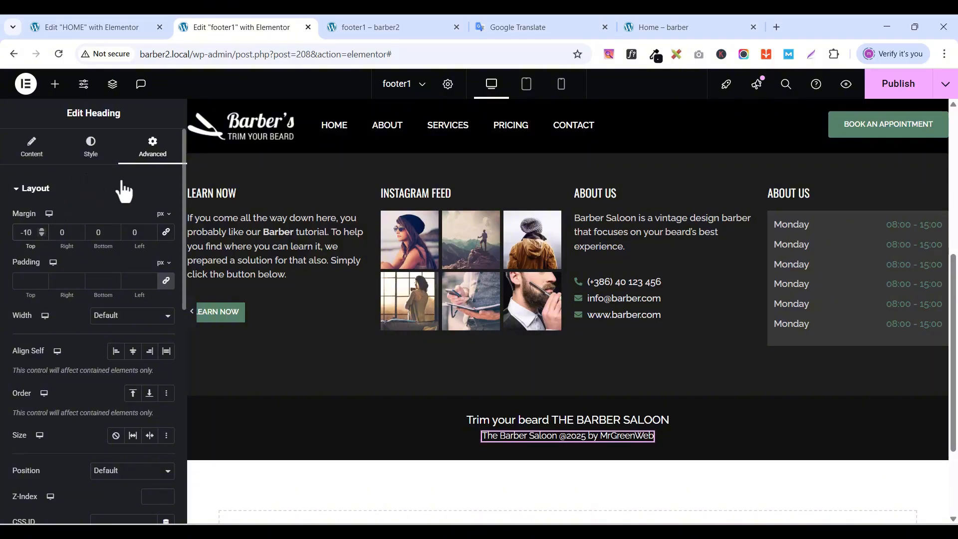
- Publish the footer1 template and preview it to check the finished footer
click(898, 84)
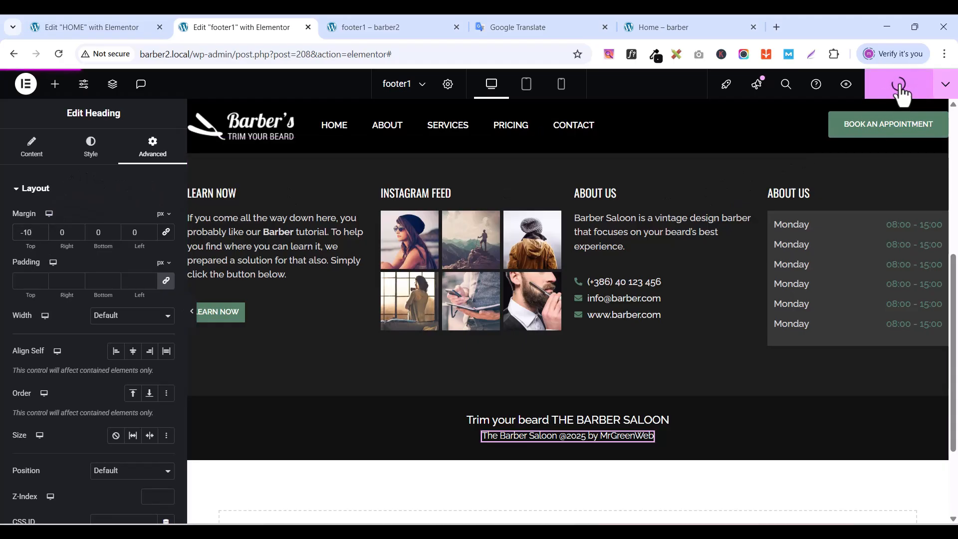
click(846, 85)
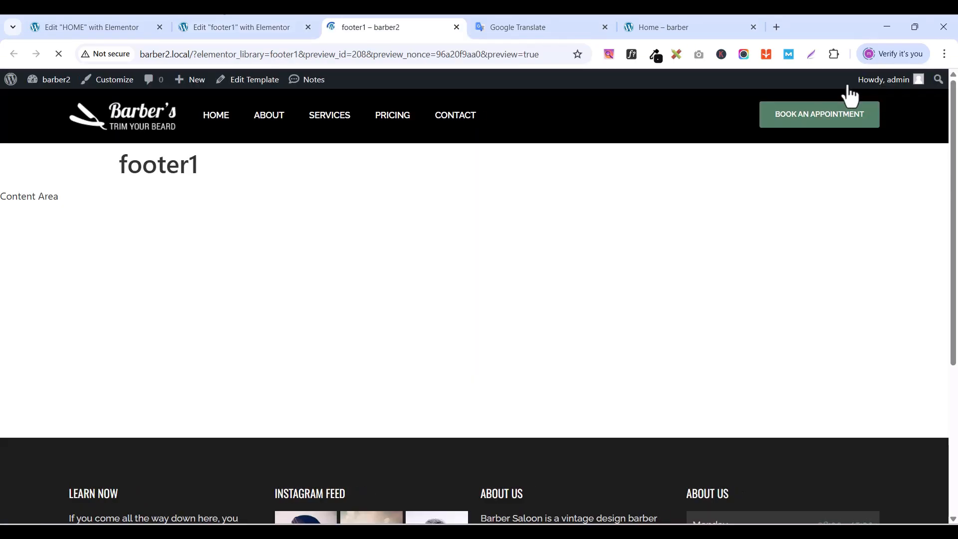
scroll(530, 456, down, 5)
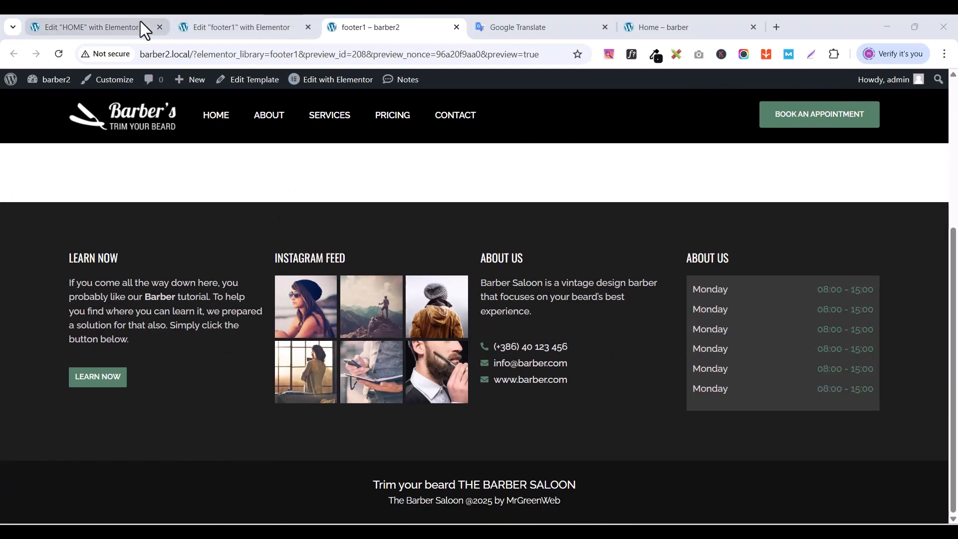
- Preview the HOME page from its own editor and review its sections from the hero down to the footer
click(119, 27)
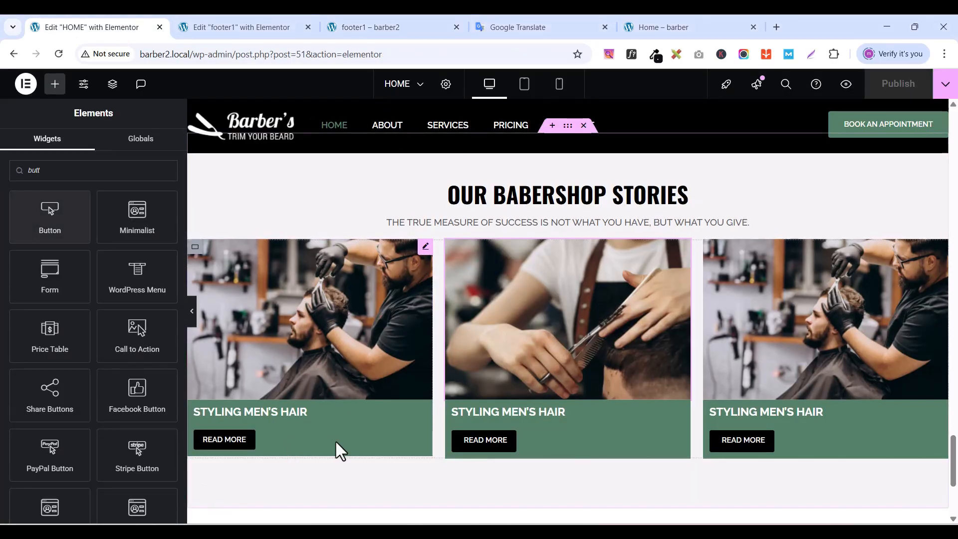
scroll(360, 364, down, 4)
scroll(361, 366, up, 10)
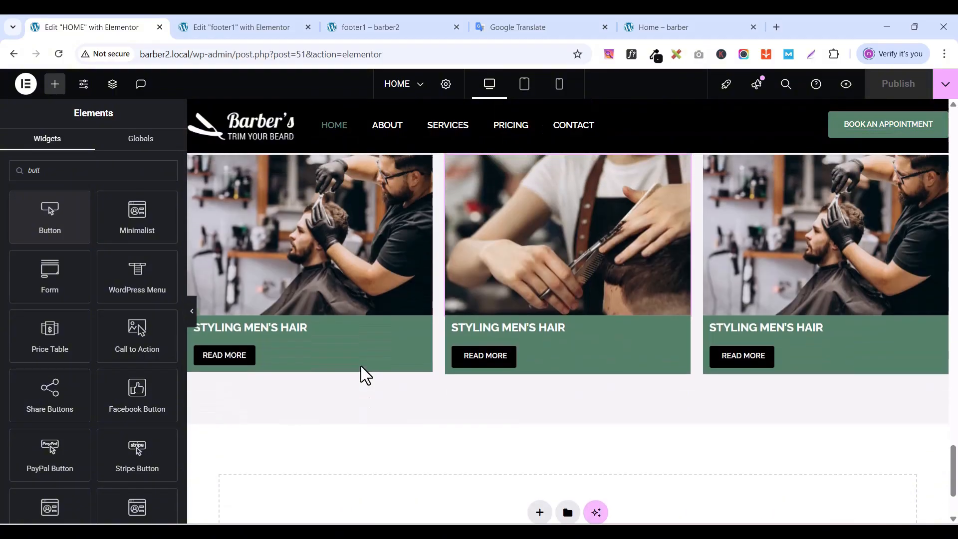
click(848, 91)
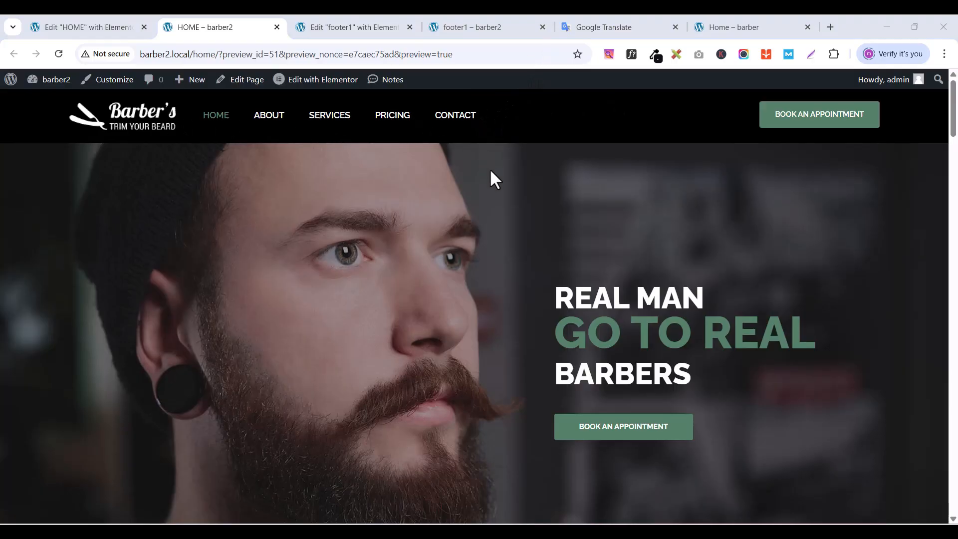
scroll(486, 218, down, 6)
scroll(537, 296, down, 12)
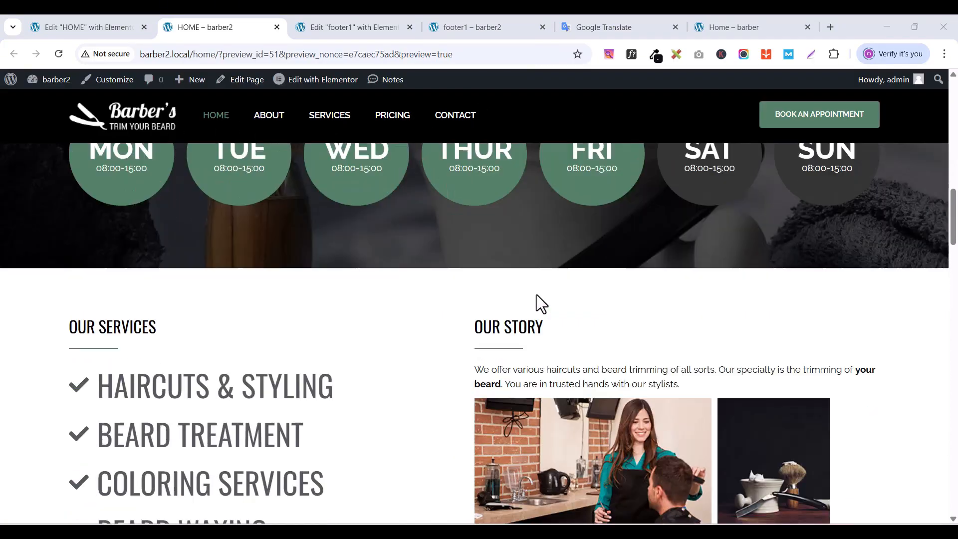
scroll(559, 316, down, 10)
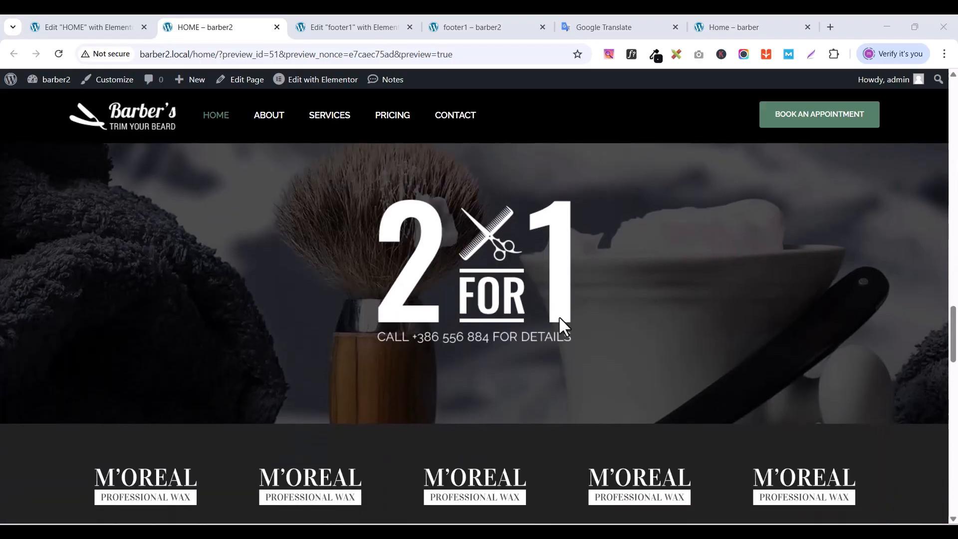
scroll(564, 327, down, 3)
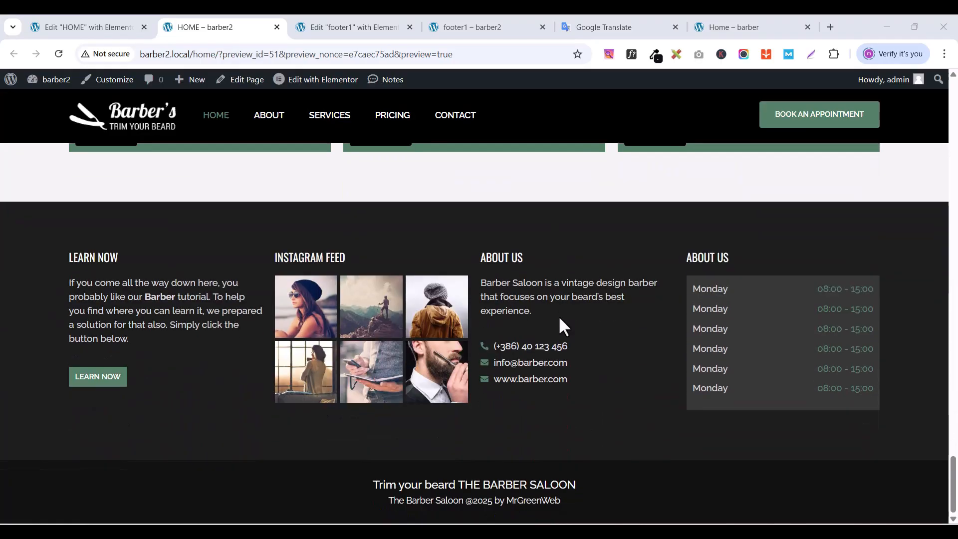